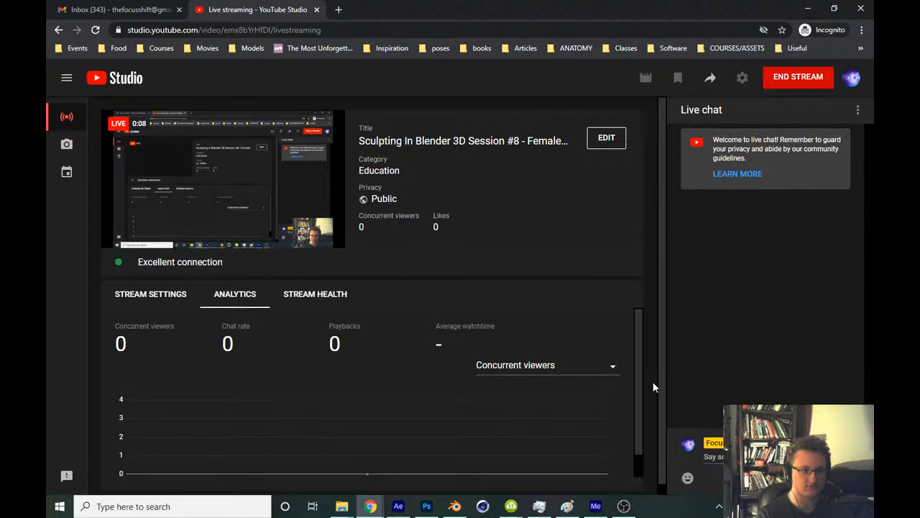
Switch from the livestream dashboard to Blender and save Session_08.blend
left_click(624, 506)
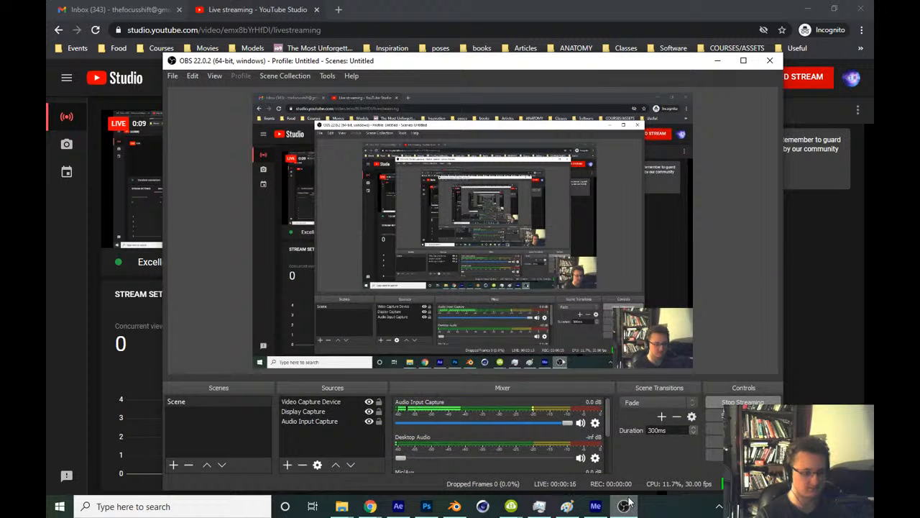
left_click(624, 506)
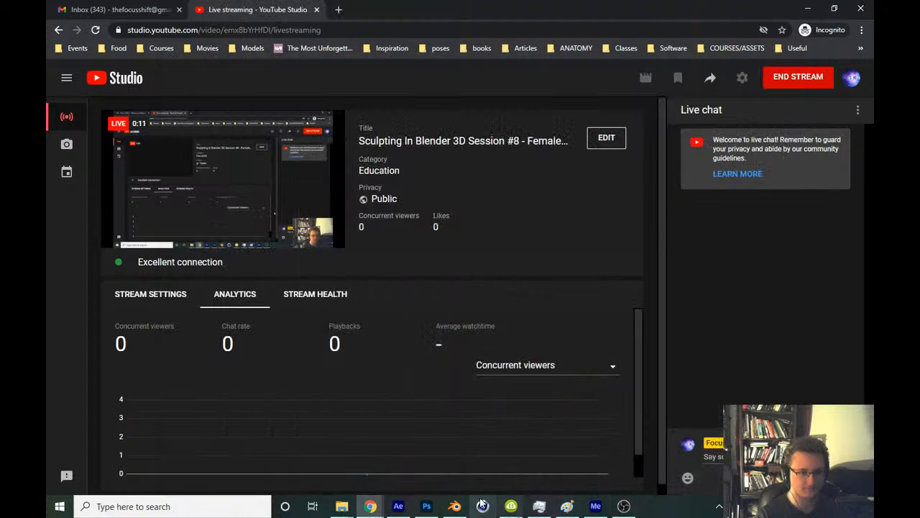
left_click(455, 507)
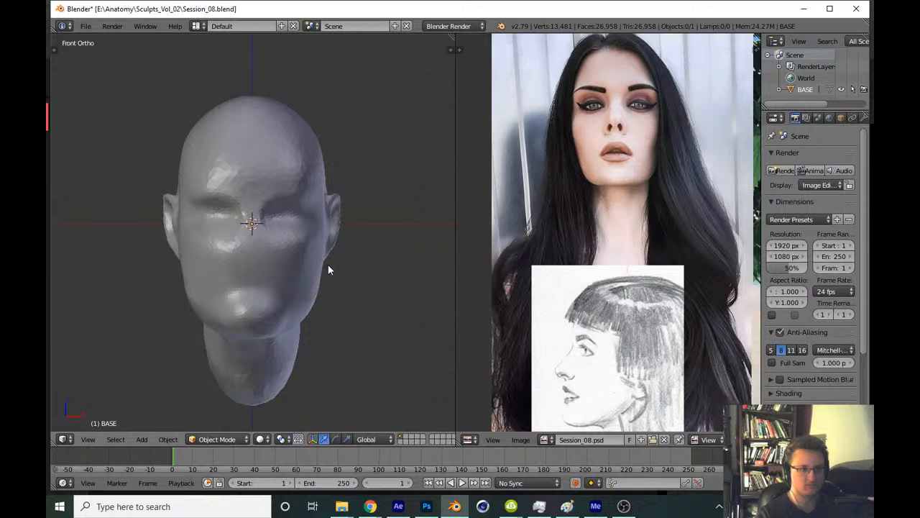
middle_click_drag(395, 286, 390, 272, "shift")
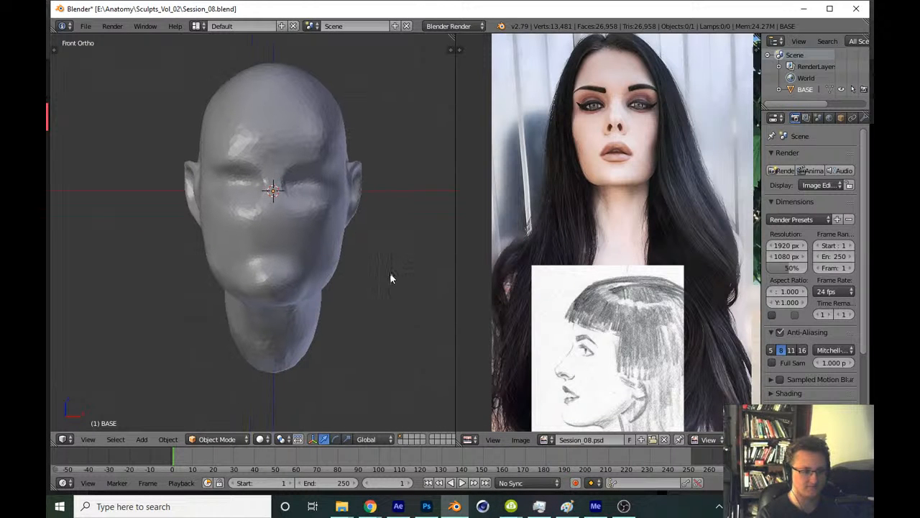
key("ctrl+s")
left_click(385, 305)
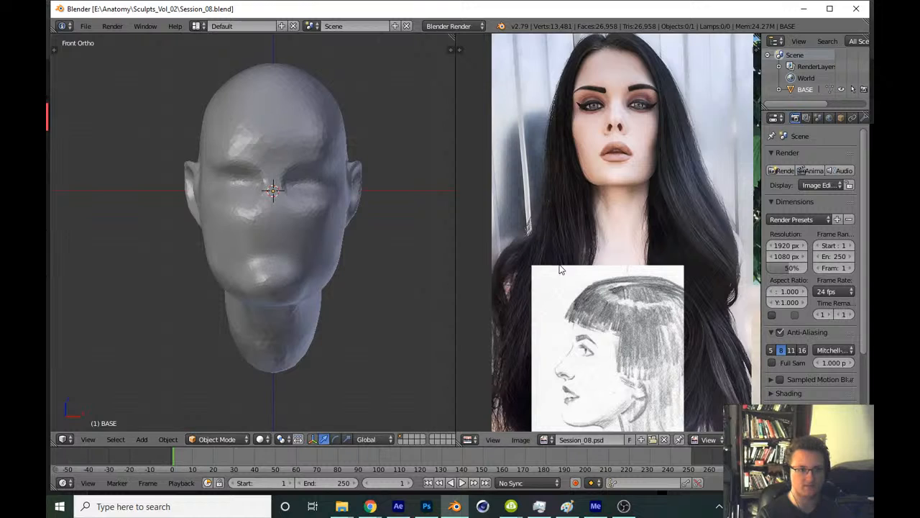
Expand the Blender window to fill the screen and save the file
middle_click_drag(561, 269, 565, 286)
middle_click_drag(372, 271, 365, 331, "shift")
key("ctrl+s")
left_click(376, 326)
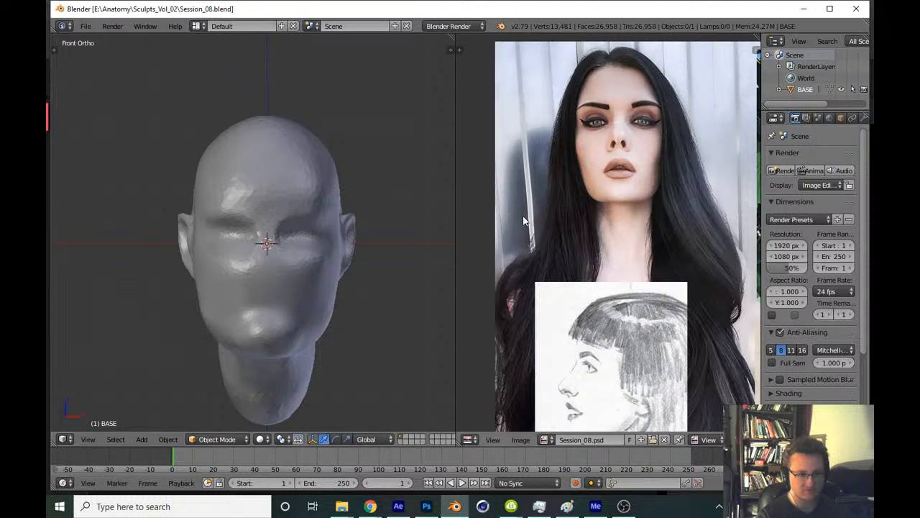
left_click(828, 9)
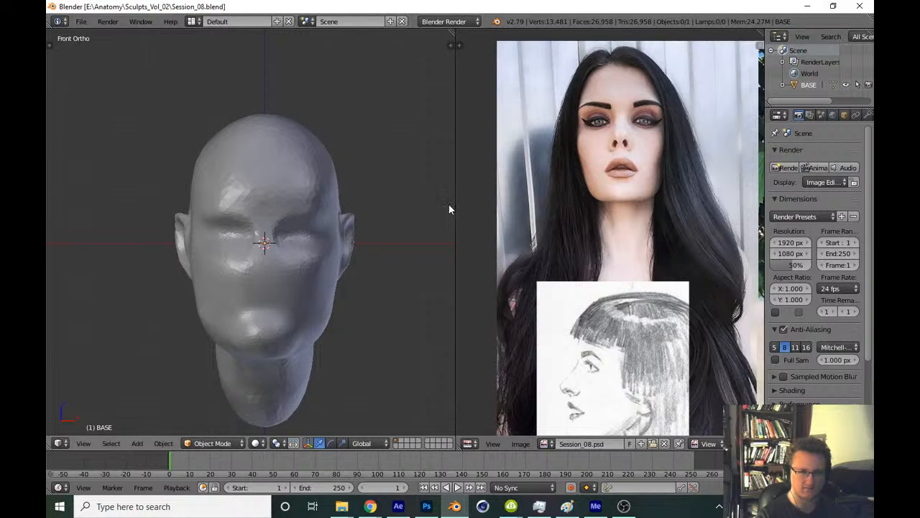
key("ctrl+s")
left_click(388, 253)
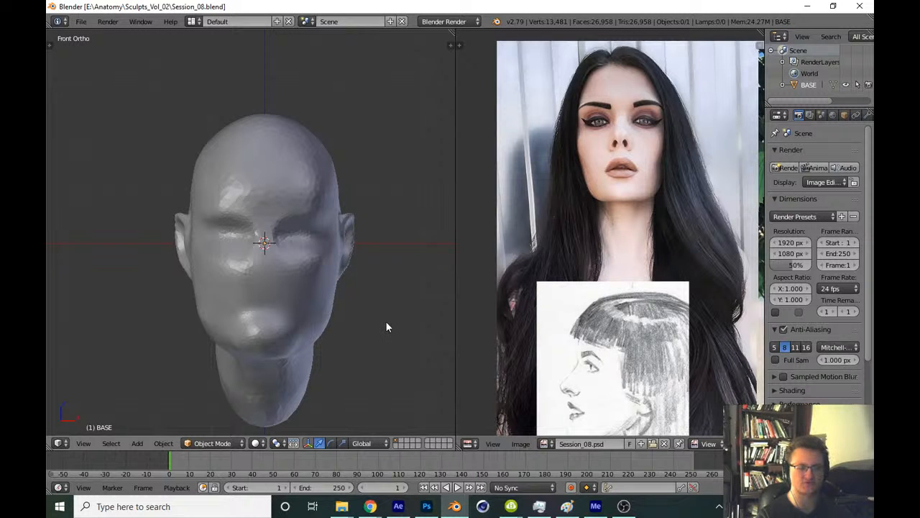
Select the BASE head object, frame it in the 3D viewport and save the file
scroll(381, 330, "up", 3)
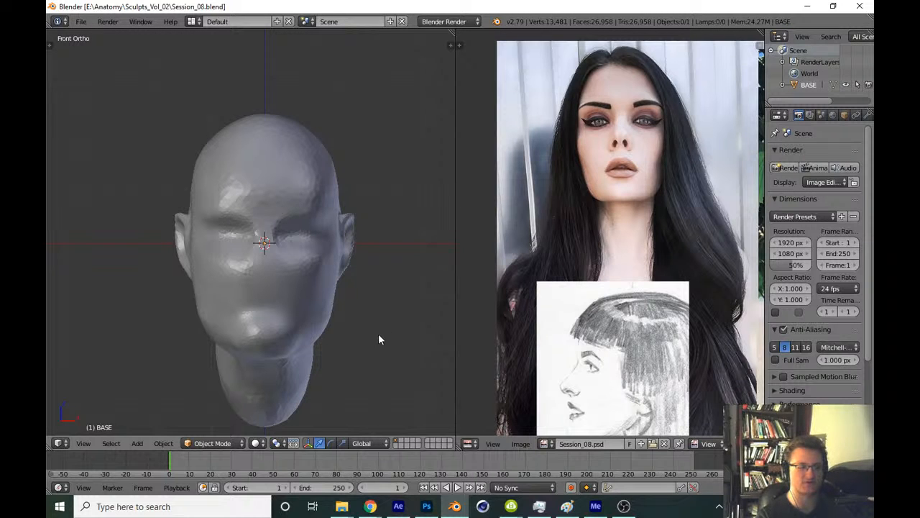
left_click(810, 86)
key("KP_Decimal")
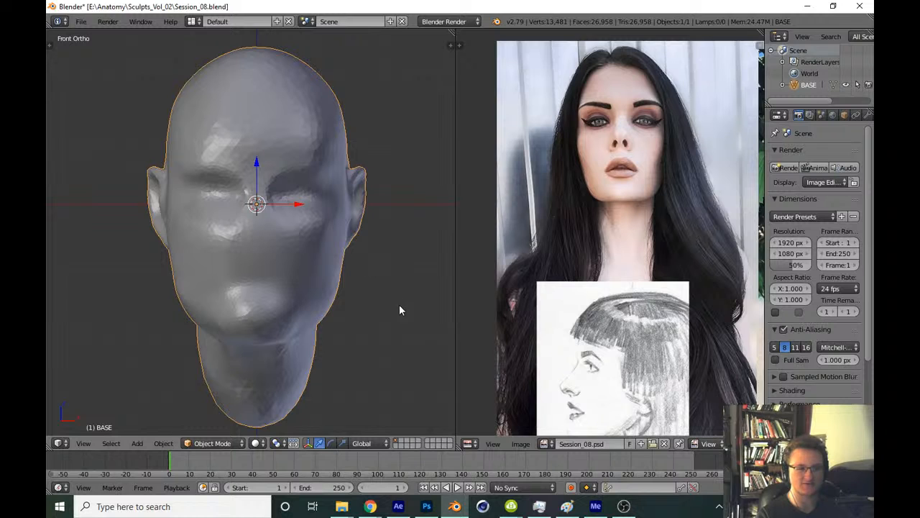
scroll(521, 285, "down", 2)
key("ctrl+s")
left_click(424, 296)
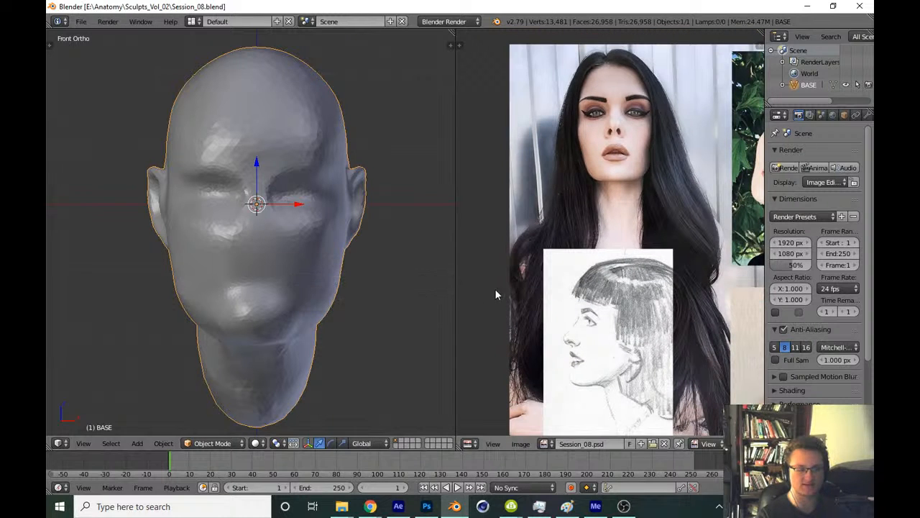
Put the BASE head into Sculpt Mode and enable dynamic topology, accepting the loss of vertex data
middle_click_drag(562, 276, 480, 293)
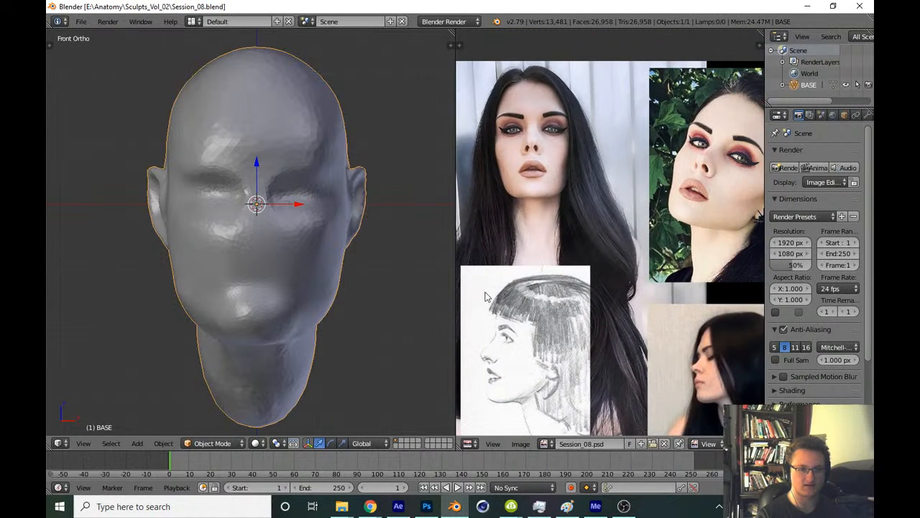
scroll(532, 302, "down", 1)
middle_click_drag(525, 317, 555, 315)
scroll(537, 282, "up", 1)
middle_click_drag(537, 281, 544, 292)
scroll(545, 291, "up", 1)
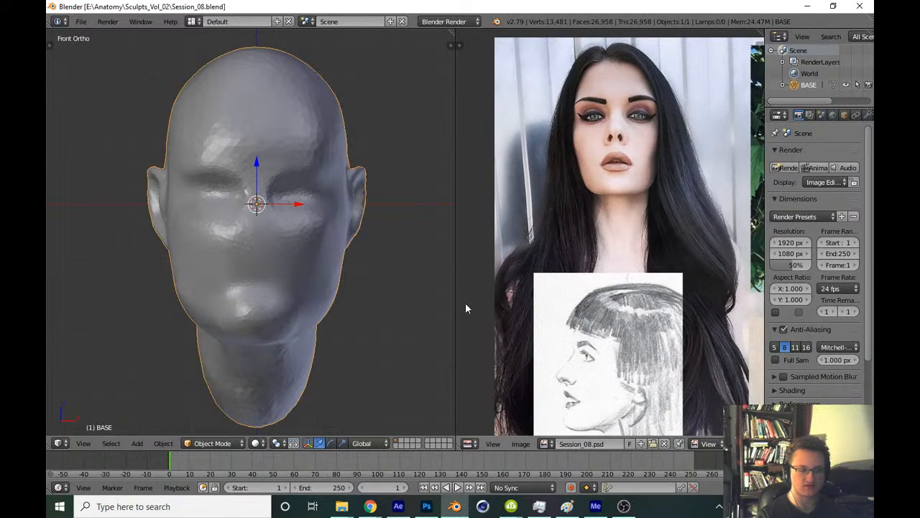
left_click(215, 443)
left_click(227, 408)
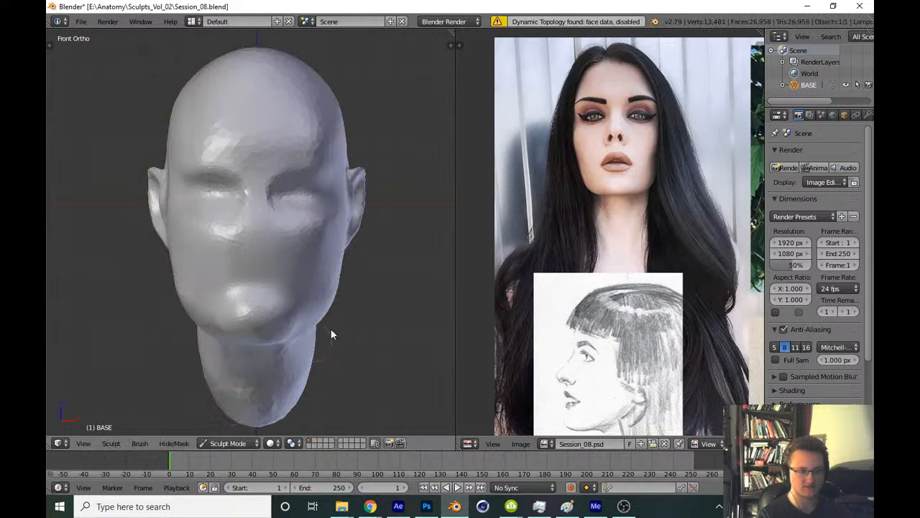
key("t")
left_click(80, 303)
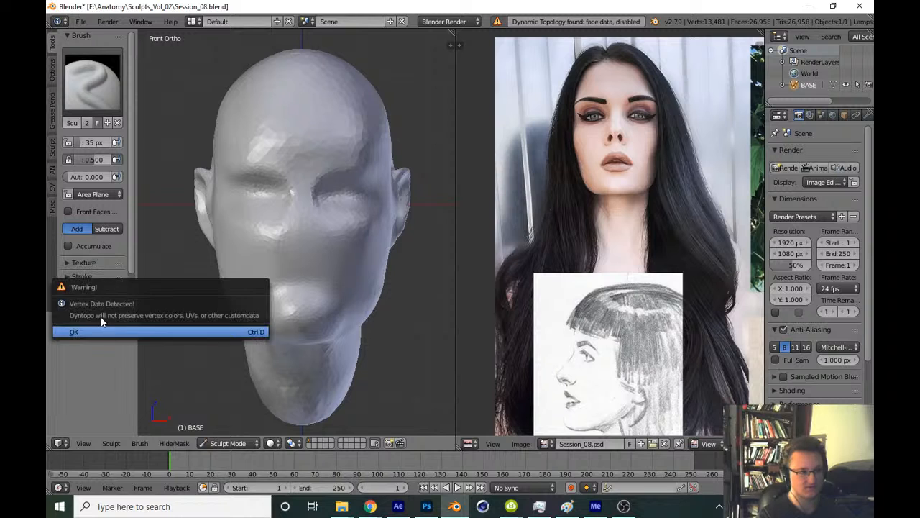
left_click(102, 329)
Choose the Clay brush and expand the Dyntopo detail settings
left_click(107, 96)
left_click(170, 143)
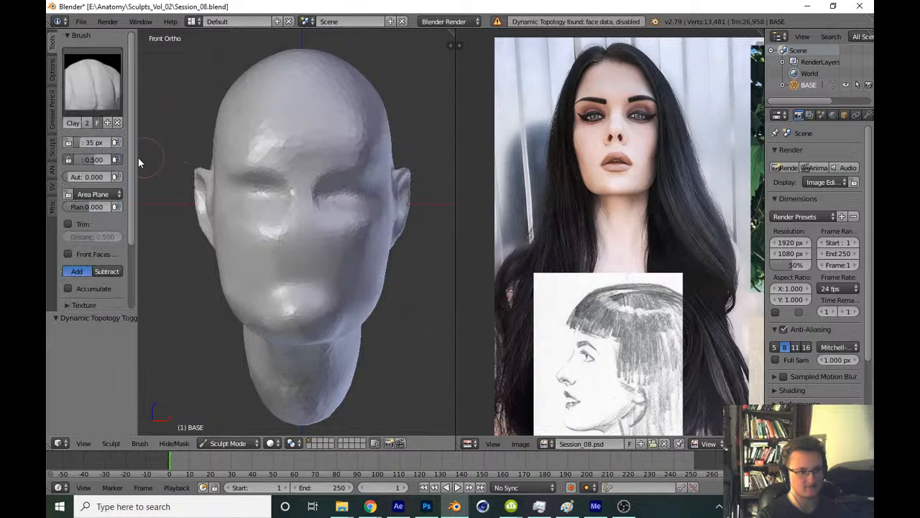
scroll(135, 191, "down", 4)
left_click(65, 272)
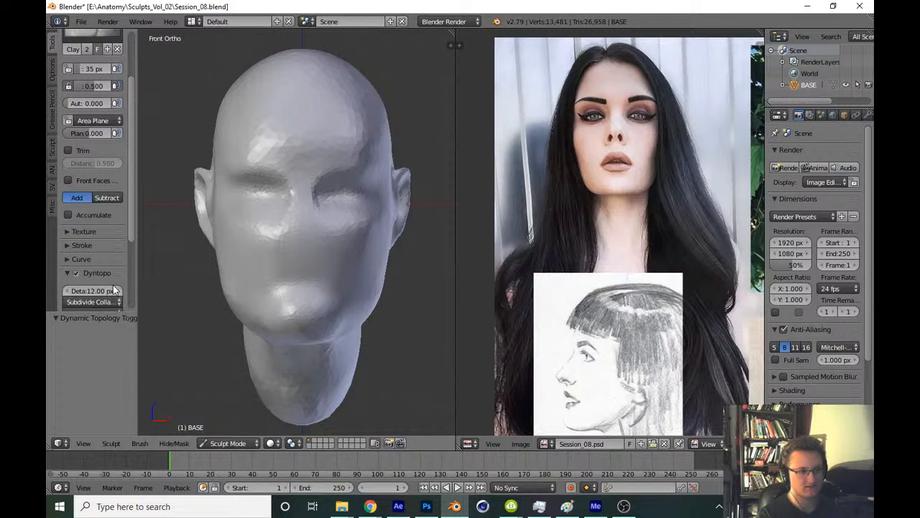
Check the head's surface around the eyes up close and save the file
scroll(238, 194, "up", 5)
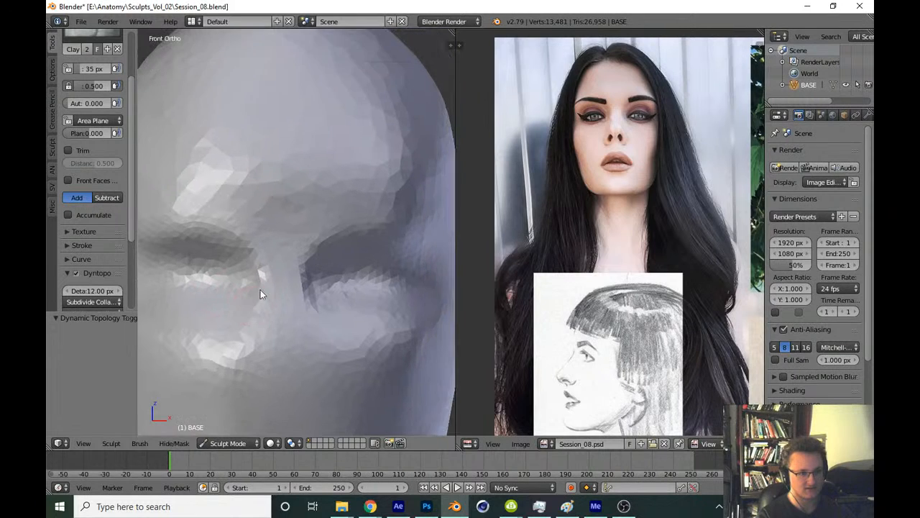
scroll(304, 251, "down", 6)
key("ctrl+s")
left_click(385, 321)
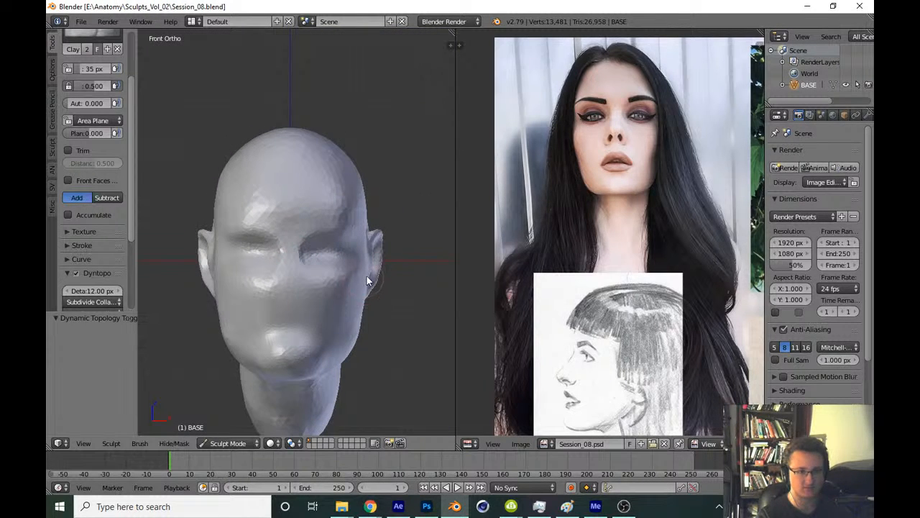
Activate the Grab brush and set its radius to about 148 px in the front view
middle_click_drag(367, 277, 374, 261, "shift")
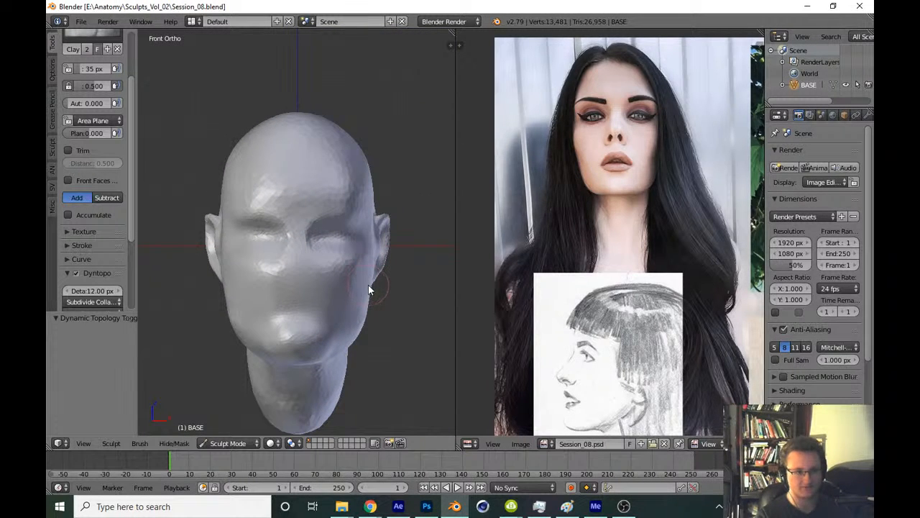
scroll(346, 313, "up", 3)
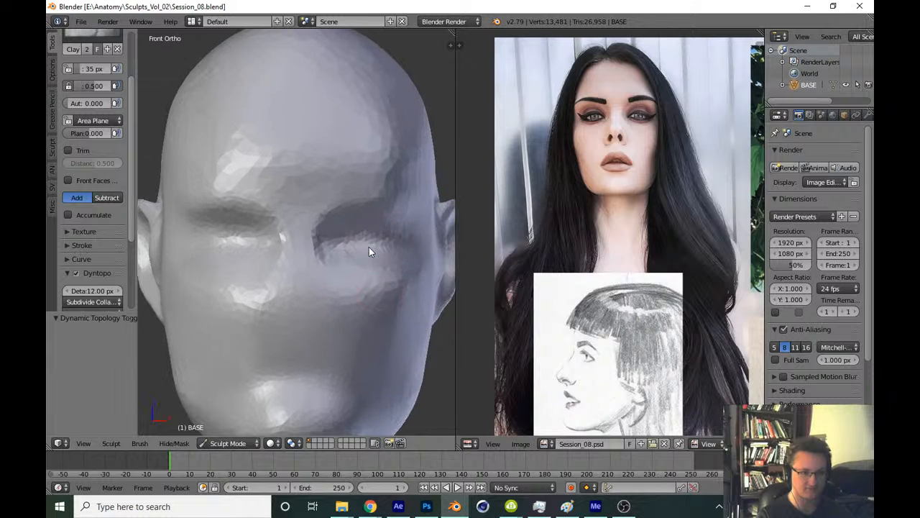
middle_click_drag(382, 310, 361, 223, "shift")
key("g")
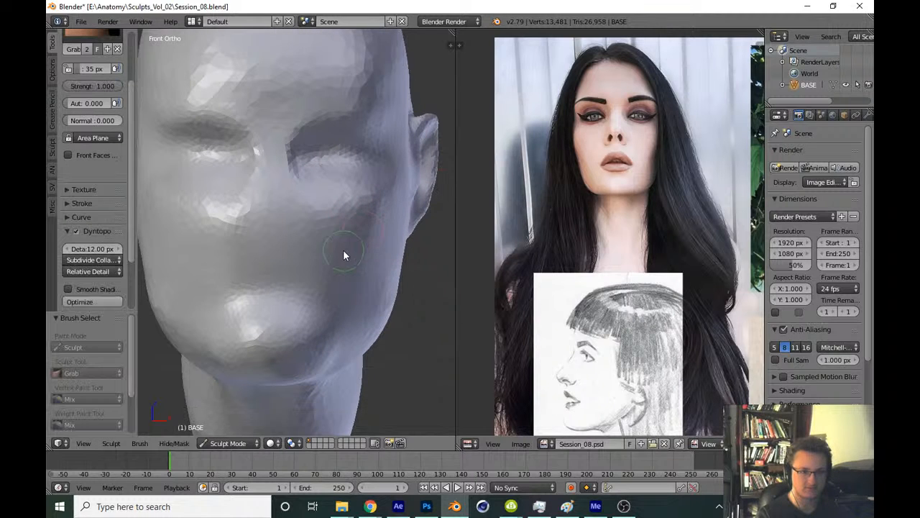
key("f")
left_click(411, 244)
key("KP_1")
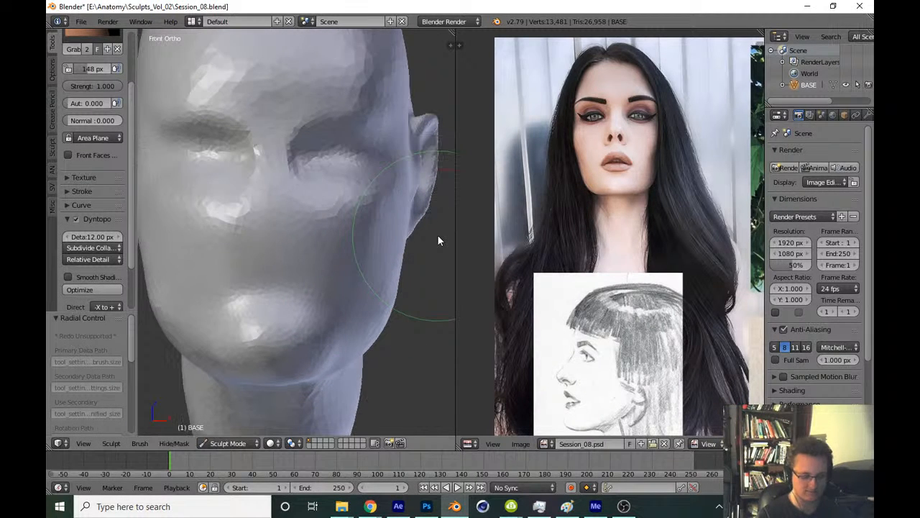
Turn off the Grid Floor display in the 3D viewport and save the file
key("n")
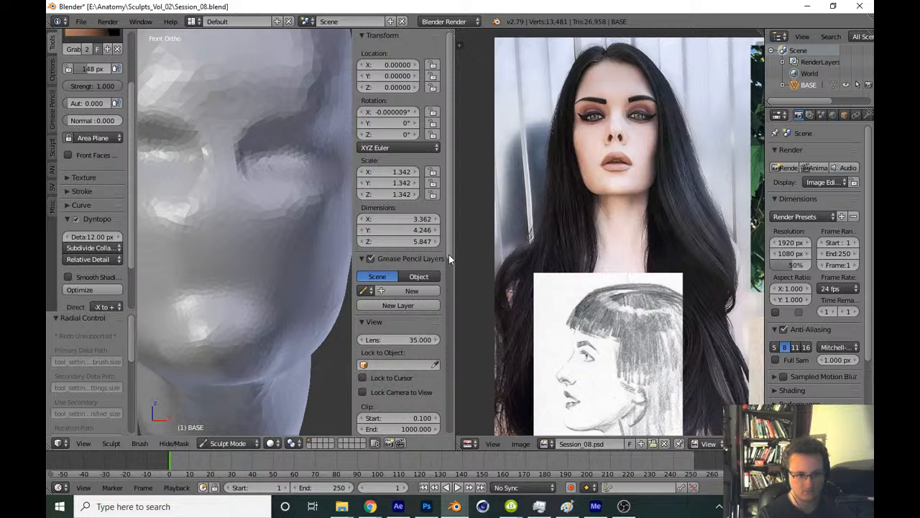
left_click_drag(449, 254, 443, 410)
left_click(381, 300)
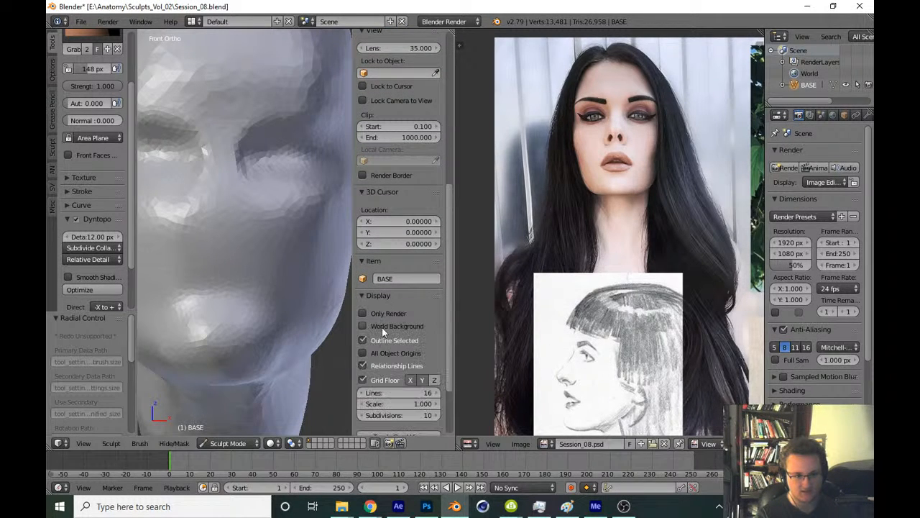
left_click(362, 380)
key("n")
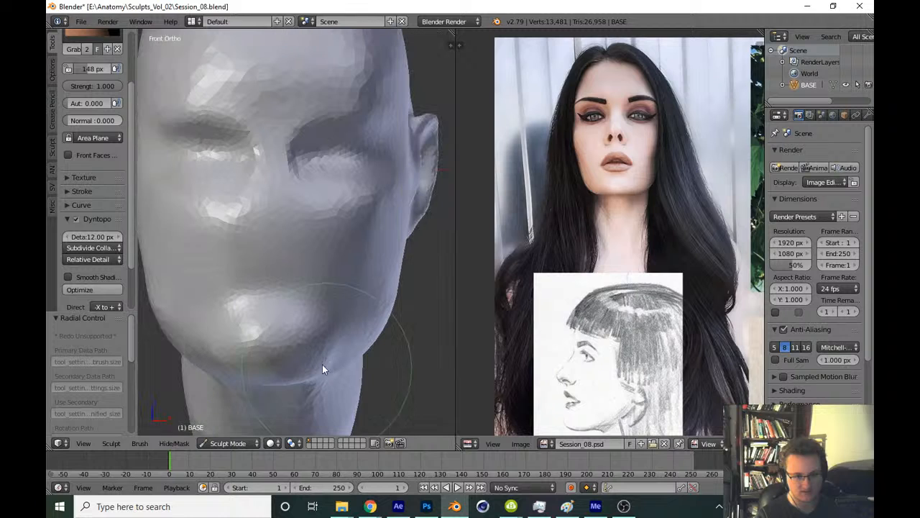
key("ctrl+s")
left_click(434, 358)
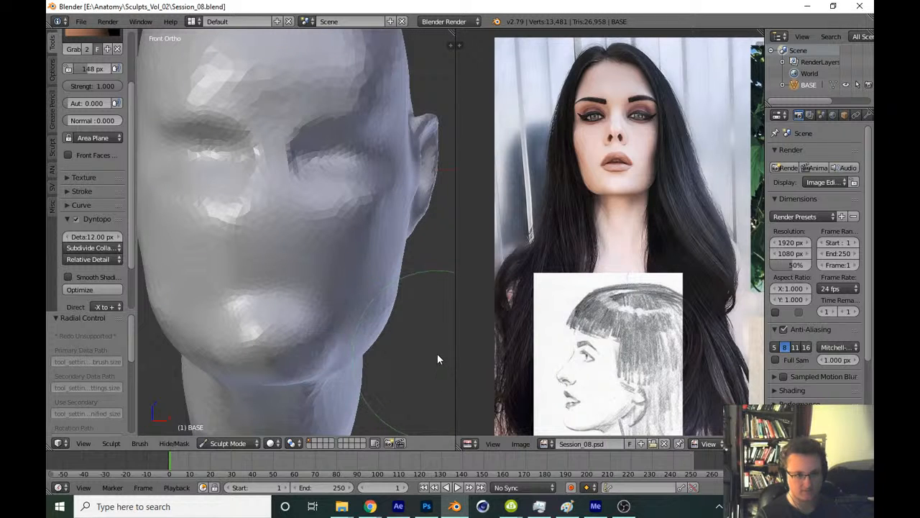
Enlarge the Grab brush radius to about 277 px, with the brush settings hidden to widen the view
key("t")
middle_click_drag(391, 326, 411, 356, "shift")
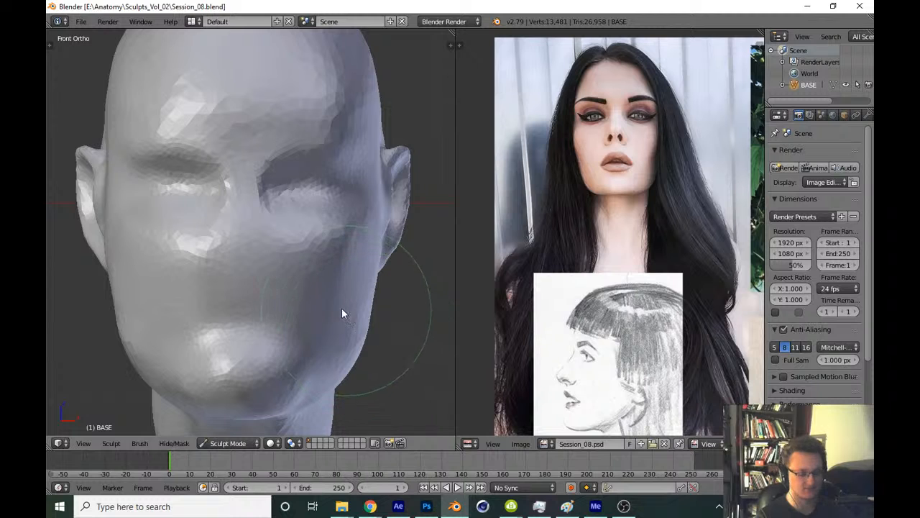
key("f")
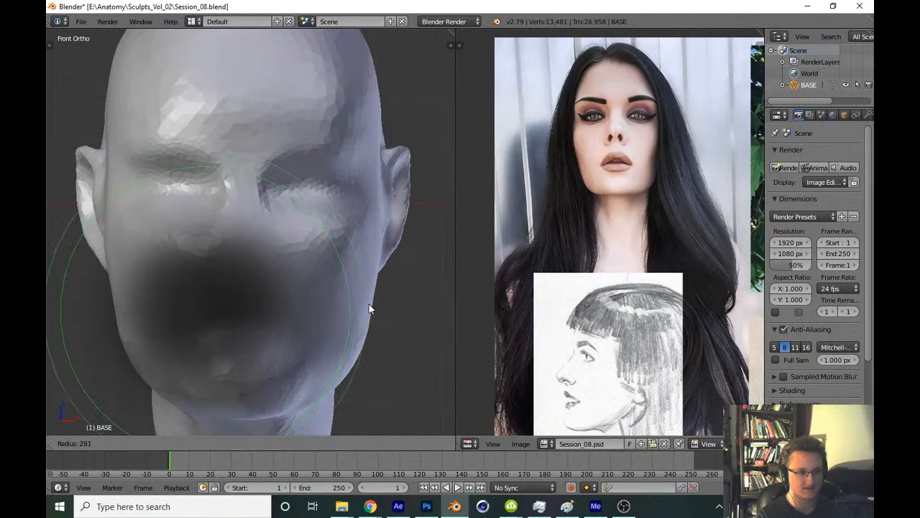
left_click(363, 320)
middle_click_drag(352, 319, 354, 339, "ctrl")
scroll(352, 318, "up", 1)
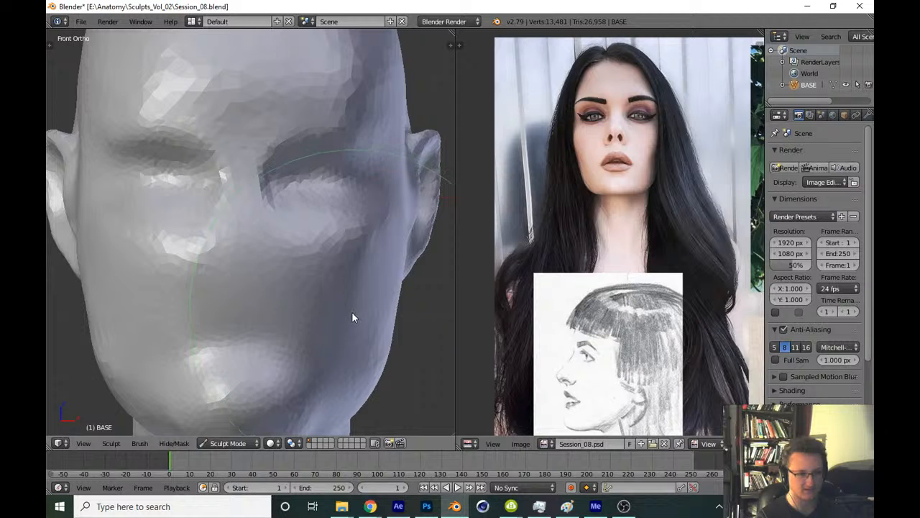
key("f")
left_click(360, 305)
key("f")
left_click(341, 332)
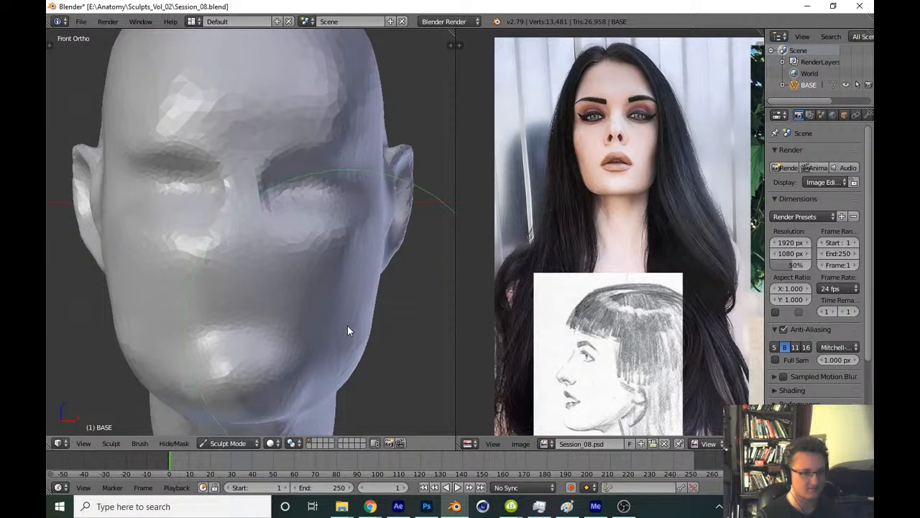
scroll(354, 317, "up", 1)
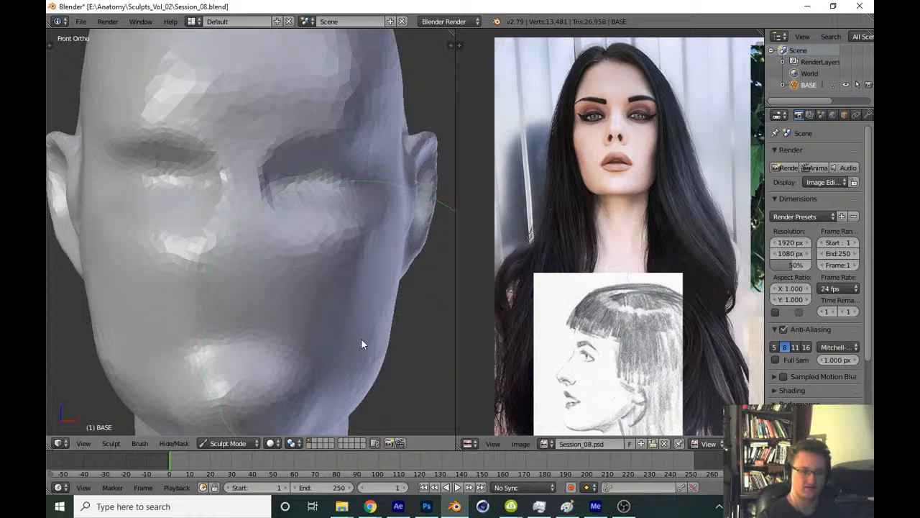
Replace the Grab brush with another sculpting brush and hide the brush settings again
key("t")
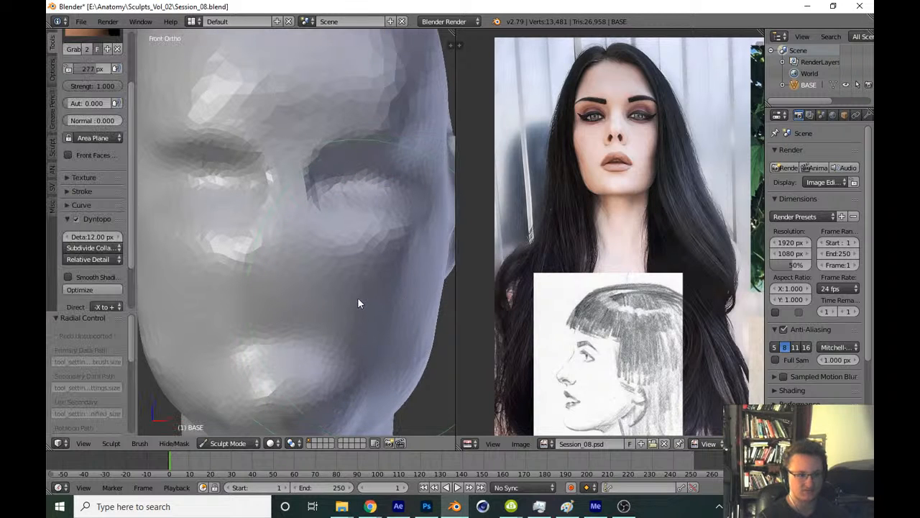
key("t")
middle_click_drag(328, 260, 315, 332, "shift")
key("t")
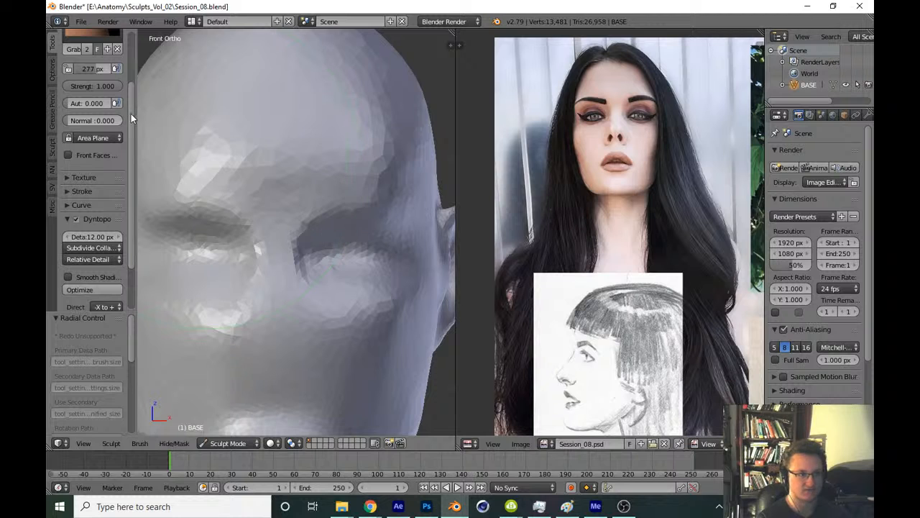
scroll(131, 100, "down", 1)
left_click_drag(131, 99, 131, 63)
left_click(100, 66)
left_click(183, 136)
key("t")
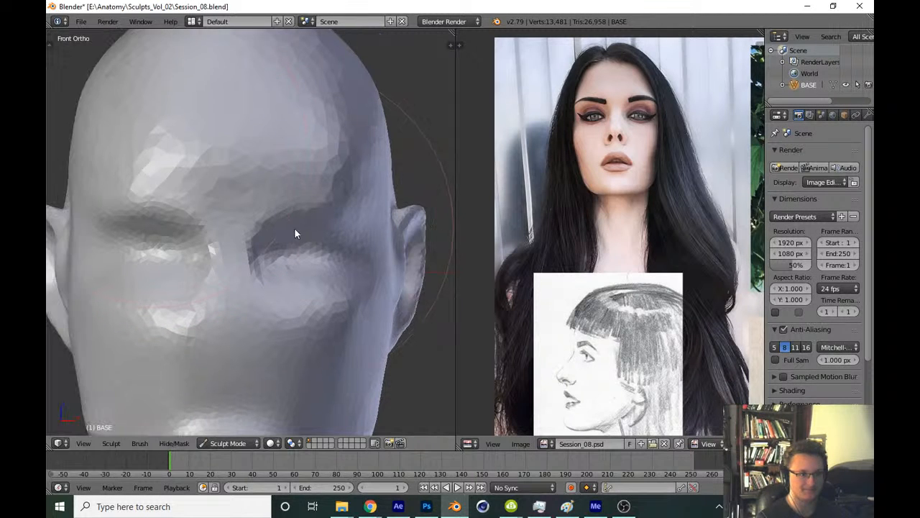
Build up the brow ridge above the eye socket with the Clay brush at a radius of about 144 px
middle_click_drag(270, 247, 273, 269, "shift")
scroll(273, 273, "up", 5)
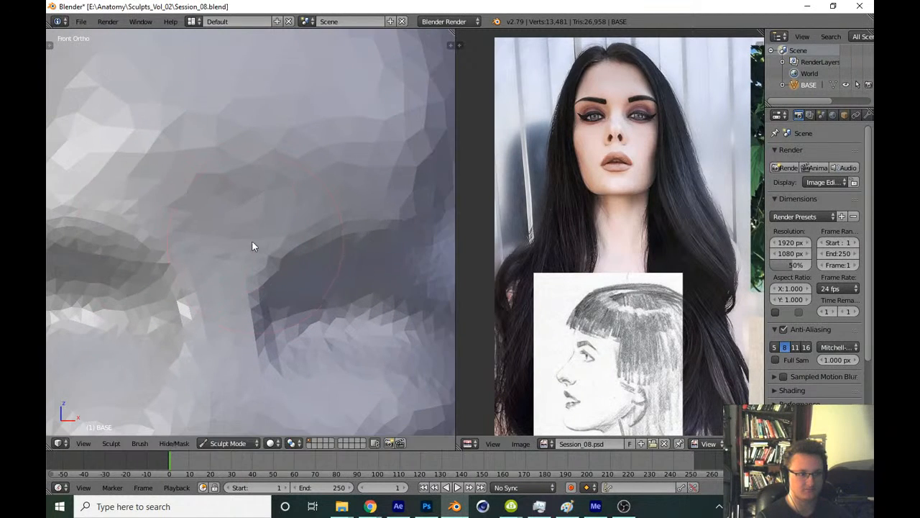
key("f")
left_click(239, 243)
left_click_drag(229, 193, 286, 171)
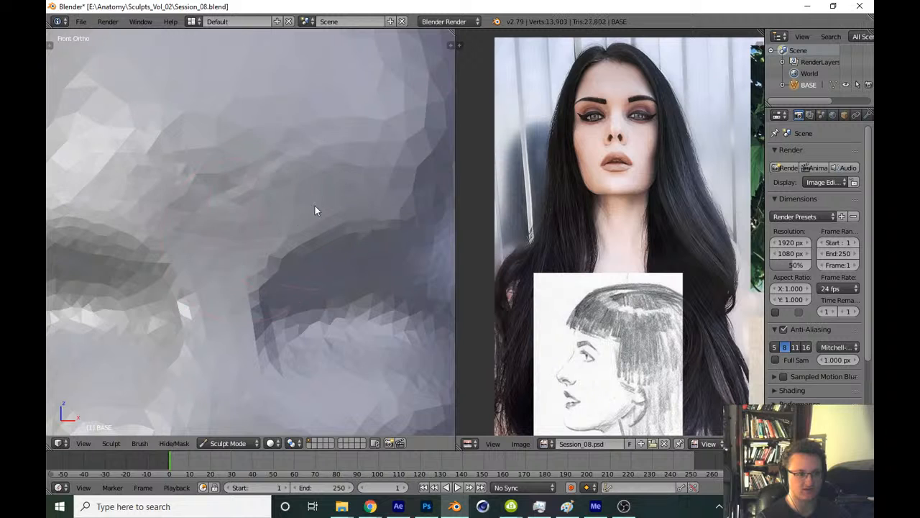
mouse_move(302, 207)
middle_mouse_down("shift")
mouse_move(257, 202)
mouse_move(249, 227)
middle_mouse_up("shift")
mouse_move(209, 206)
left_mouse_down()
mouse_move(276, 174)
mouse_move(317, 170)
left_mouse_up()
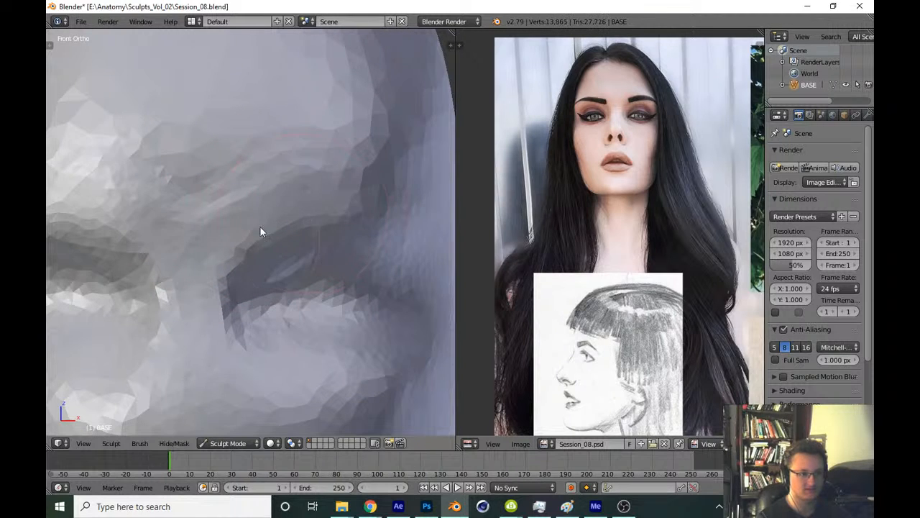
left_click_drag(255, 180, 322, 157)
Show the brush settings again and return to a full front view of the head
key("t")
scroll(134, 198, "down", 3)
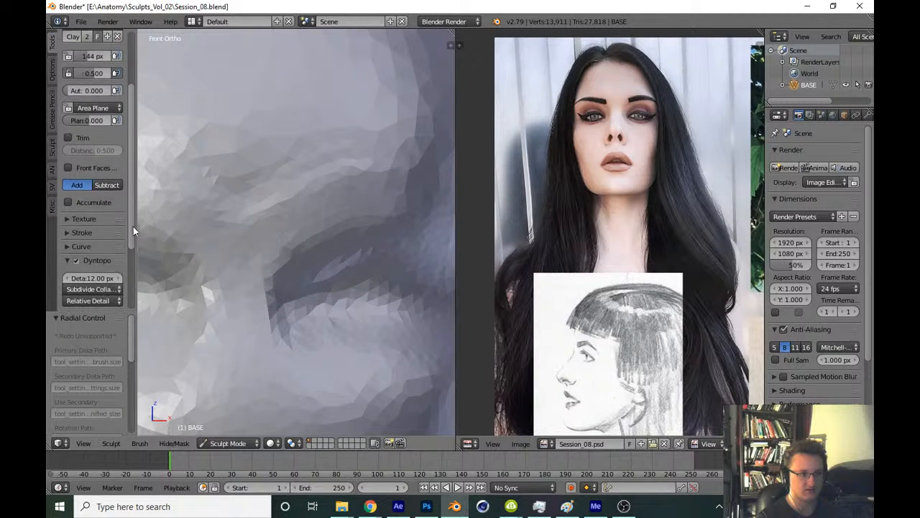
mouse_move(353, 232)
middle_mouse_down("ctrl")
mouse_move(327, 323)
mouse_move(297, 329)
mouse_move(353, 304)
middle_mouse_up("ctrl")
key("KP_1")
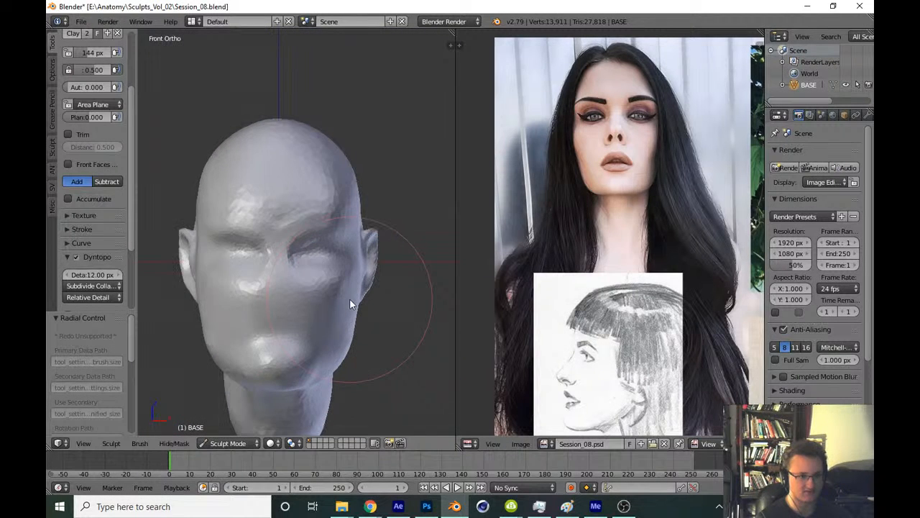
Add clay to the forehead above the brow, enlarging the Clay brush radius to about 183 px
middle_click_drag(297, 259, 305, 154, "ctrl")
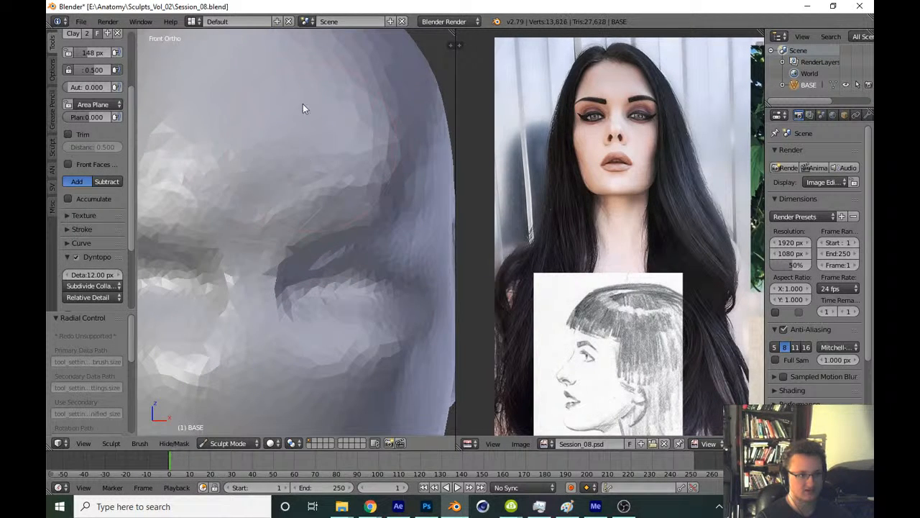
left_click_drag(303, 104, 323, 143)
middle_click_drag(323, 143, 335, 297, "shift")
key("f")
left_click(341, 215)
key("KP_1")
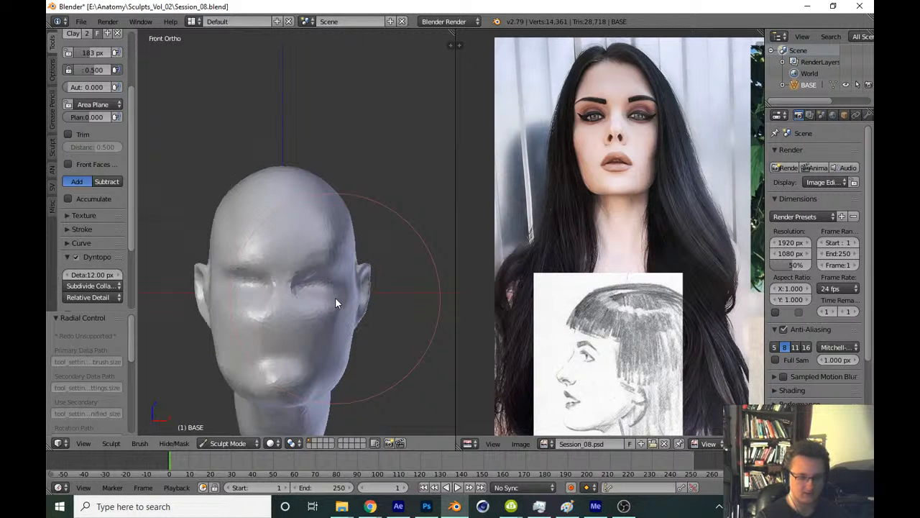
Reduce the Clay brush radius to about 156 px and fill in the inner corner of the eye socket
middle_click_drag(382, 345, 421, 229, "shift")
middle_click_drag(336, 309, 361, 252, "shift")
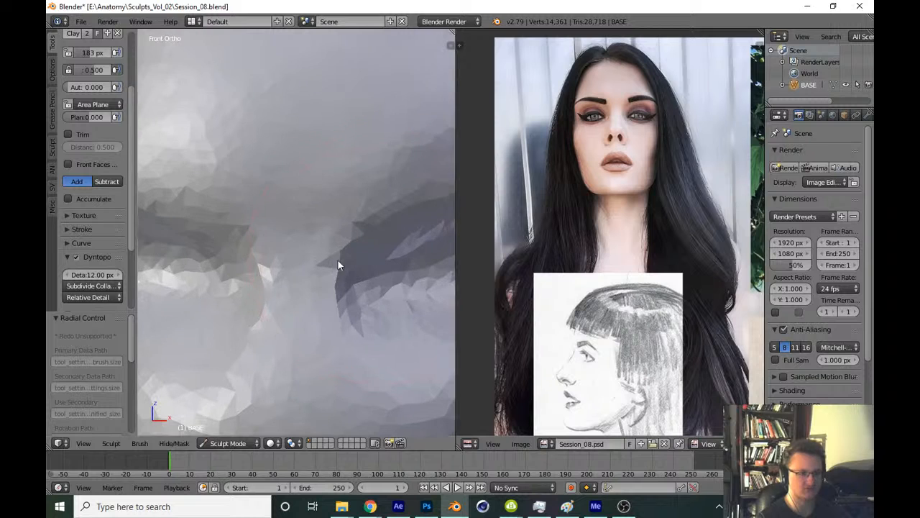
key("f")
left_click(325, 262)
mouse_move(335, 269)
left_mouse_down()
mouse_move(338, 297)
mouse_move(358, 283)
left_mouse_up()
Set the viewport to the right side view and save the file over the existing Session_08.blend
mouse_move(364, 271)
middle_mouse_down("ctrl")
mouse_move(381, 356)
mouse_move(371, 395)
middle_mouse_up("ctrl")
key("KP_3")
key("ctrl+s")
left_click(374, 402)
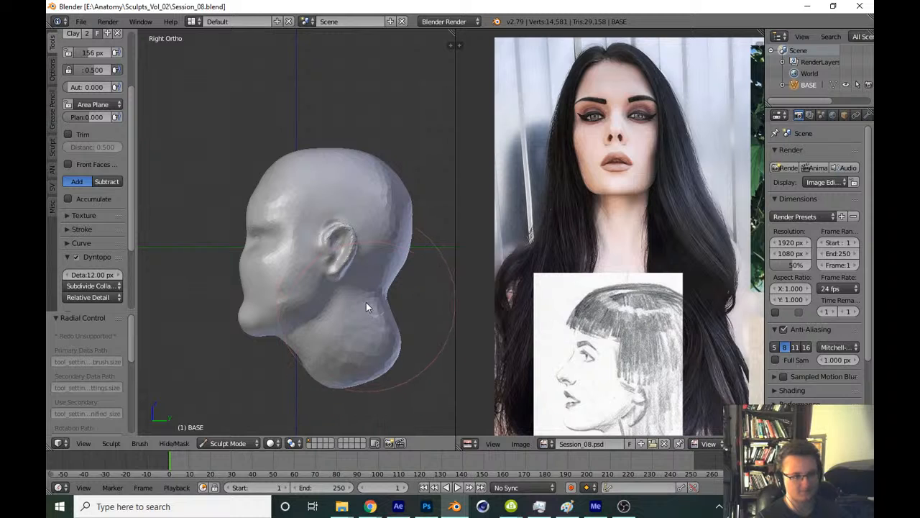
Examine the head from the side and front, and shift the reference image to bring the second portrait photo into view
middle_click_drag(368, 323, 400, 265, "ctrl")
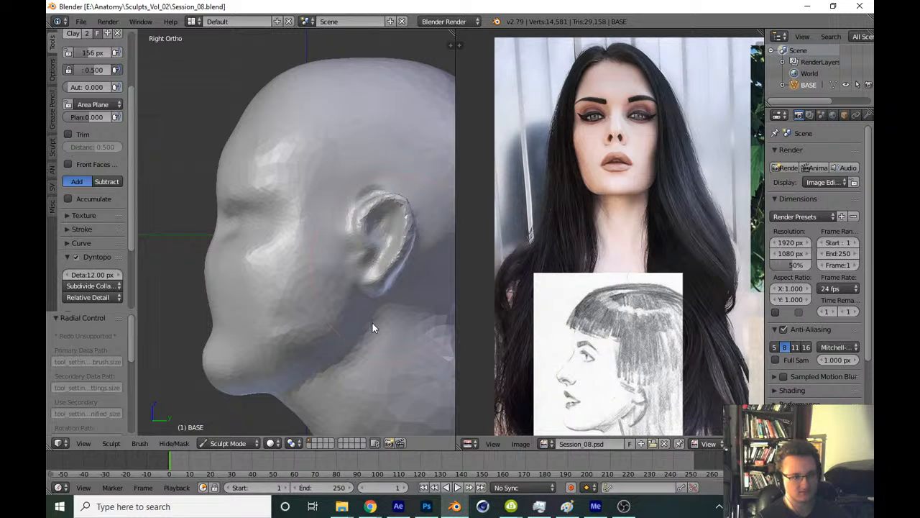
key("KP_1")
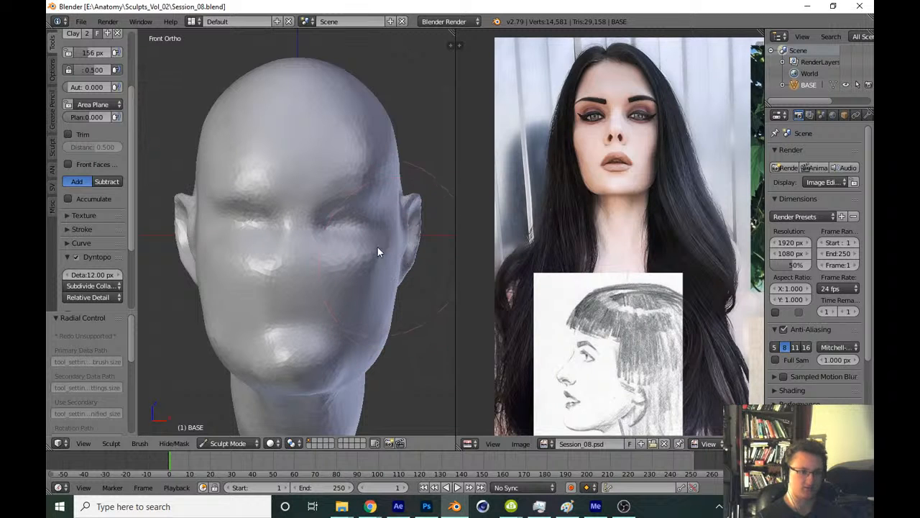
scroll(391, 260, "up", 5)
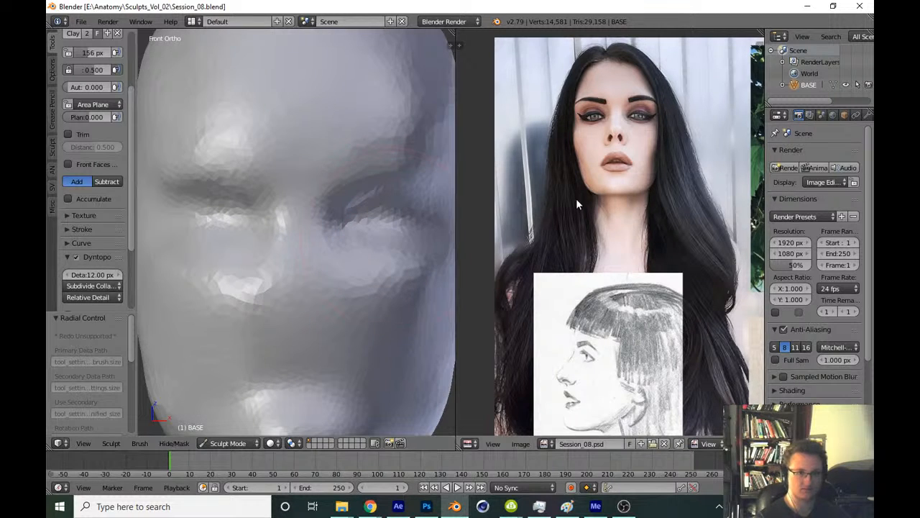
middle_click_drag(504, 204, 470, 266)
mouse_move(578, 266)
middle_mouse_down()
mouse_move(542, 213)
mouse_move(469, 275)
mouse_move(521, 279)
mouse_move(526, 298)
middle_mouse_up()
scroll(330, 159, "up", 2)
Work over the inner brow beside the nose bridge with the Clay brush at a radius of about 151 px
middle_click_drag(328, 188, 311, 263, "shift")
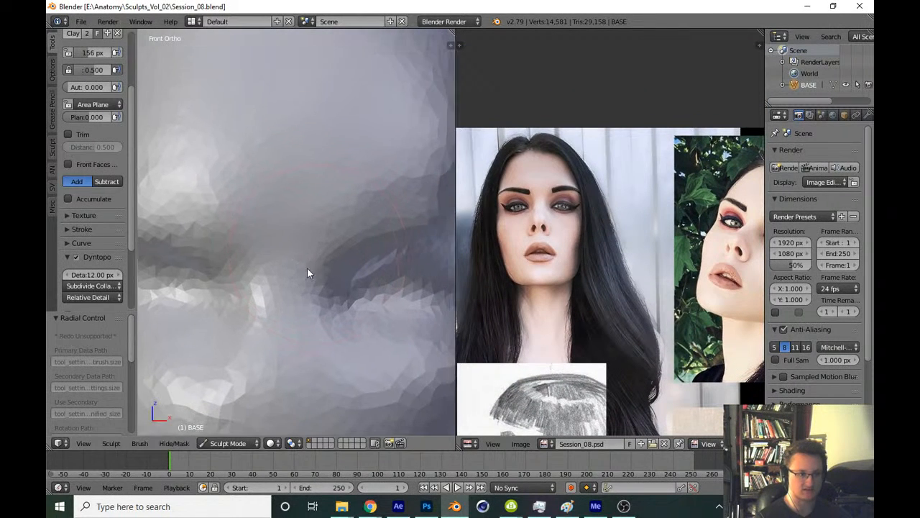
key("f")
left_click(270, 246)
key("f")
left_click(299, 232)
left_click_drag(320, 224, 302, 244)
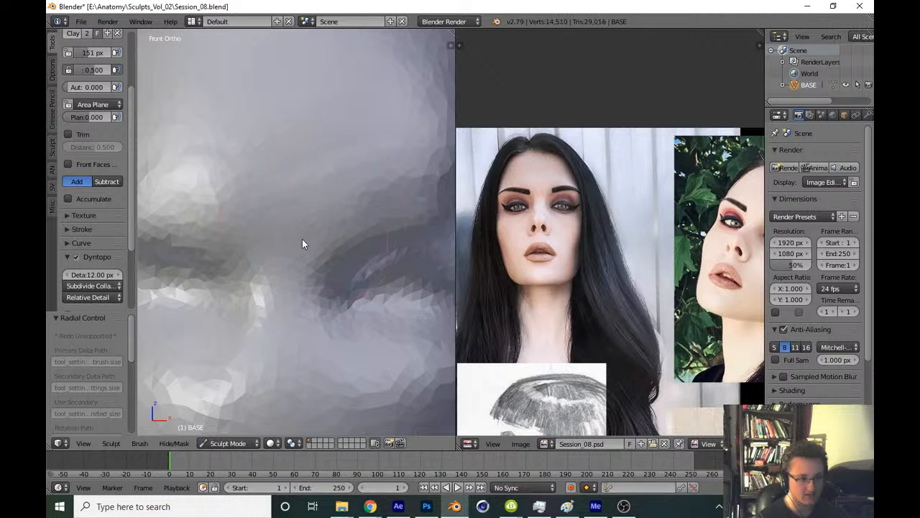
Reduce the Clay brush radius to about 139 px and shape the outer end of the brow and eye socket
middle_click_drag(401, 150, 330, 187, "shift")
key("f")
left_click(282, 220)
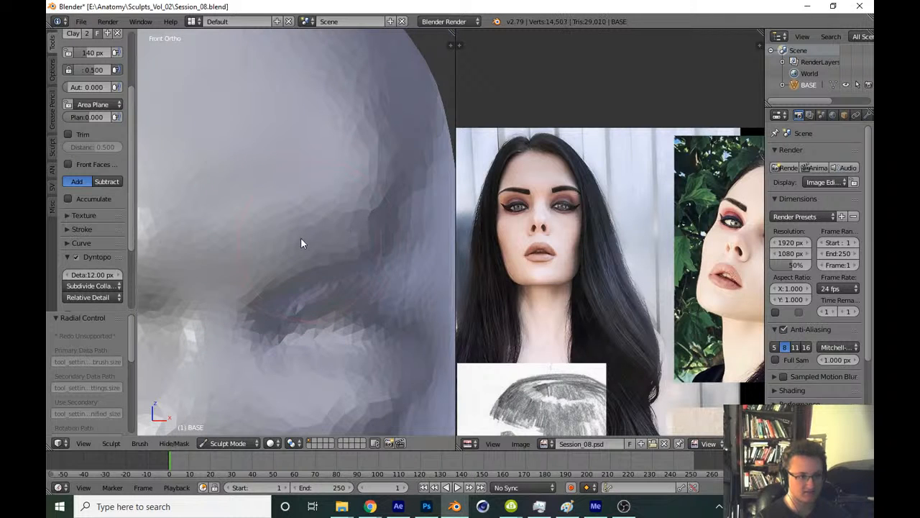
key("f")
left_click(360, 241)
left_click_drag(400, 238, 395, 263)
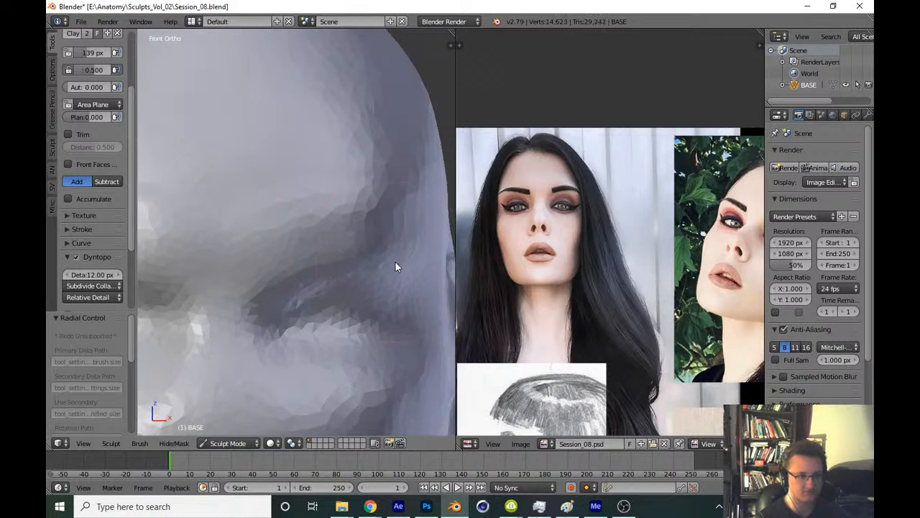
middle_click_drag(395, 266, 341, 263)
mouse_move(263, 247)
left_mouse_down()
mouse_move(366, 255)
mouse_move(302, 248)
left_mouse_up()
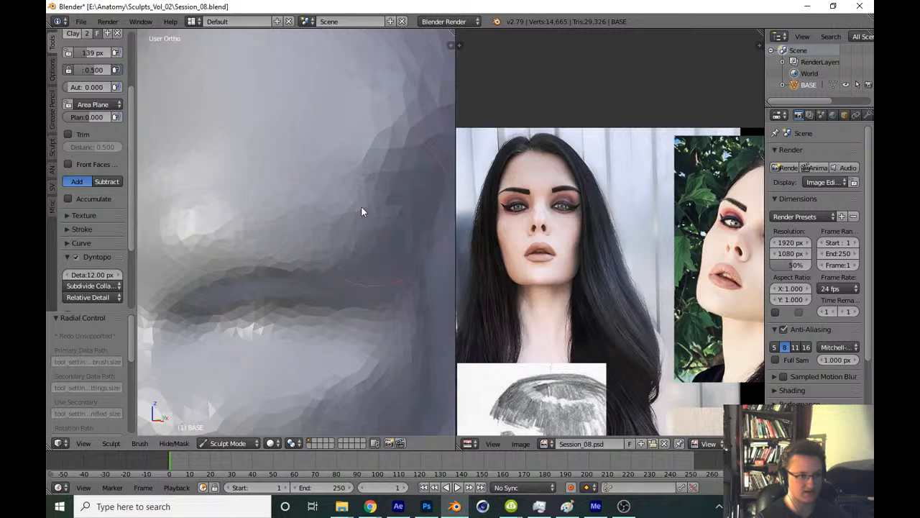
Return to the front view and save the Clay brush work over the existing Session_08.blend
scroll(379, 208, "down", 5)
scroll(267, 226, "up", 5)
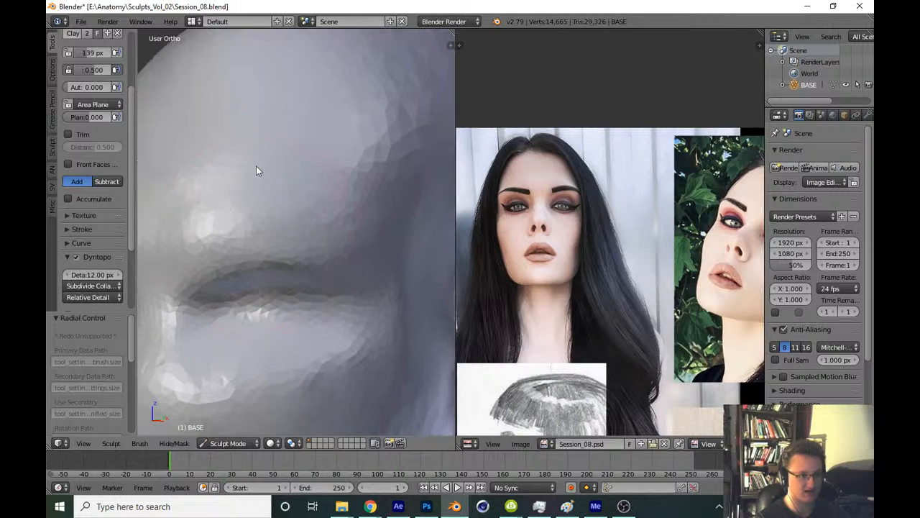
key("KP_1")
scroll(347, 308, "down", 4)
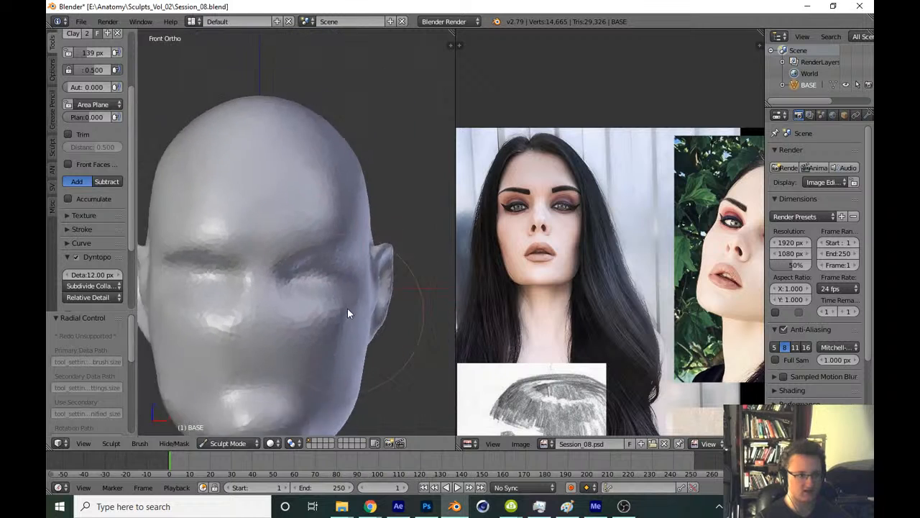
key("ctrl+s")
left_click(366, 350)
Try to carve the area above the brow with the Crease brush at a 133 px radius
scroll(321, 217, "up", 6)
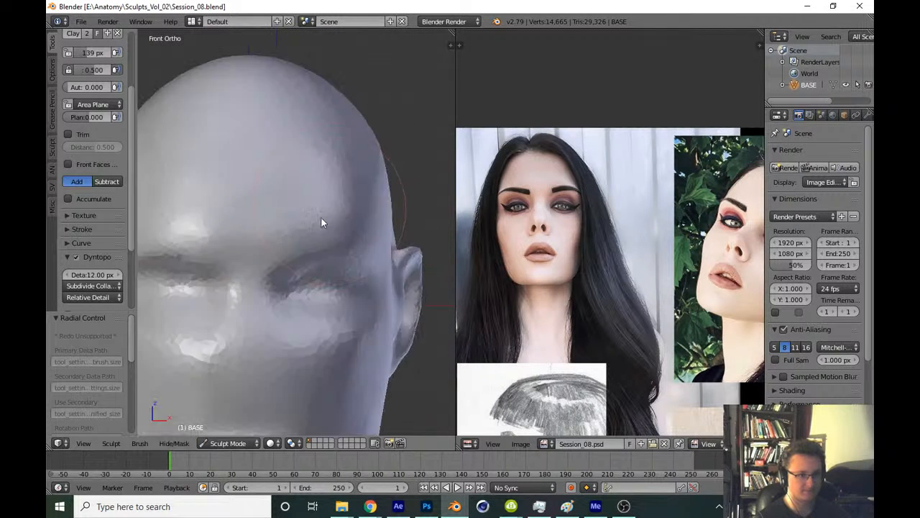
scroll(245, 210, "up", 2)
key("shift+c")
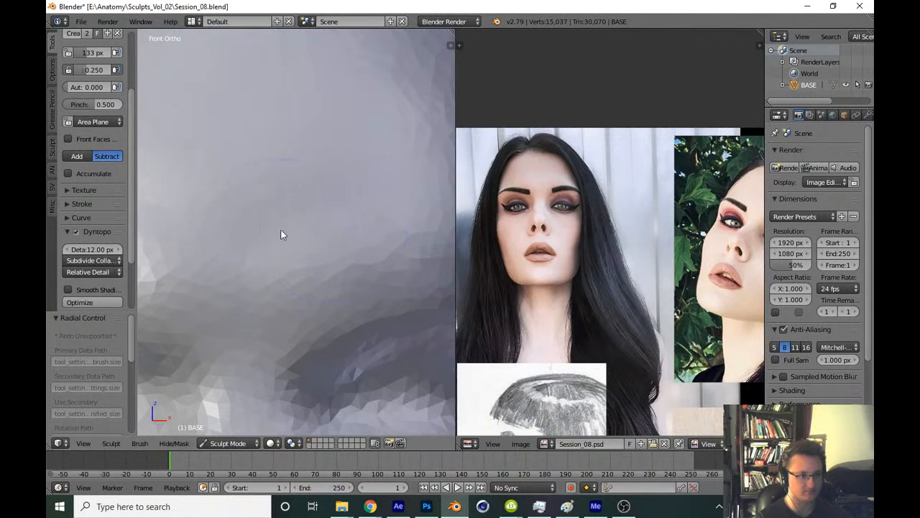
mouse_move(282, 235)
middle_mouse_down()
mouse_move(364, 274)
mouse_move(324, 292)
middle_mouse_up()
middle_click_drag(322, 219, 304, 242)
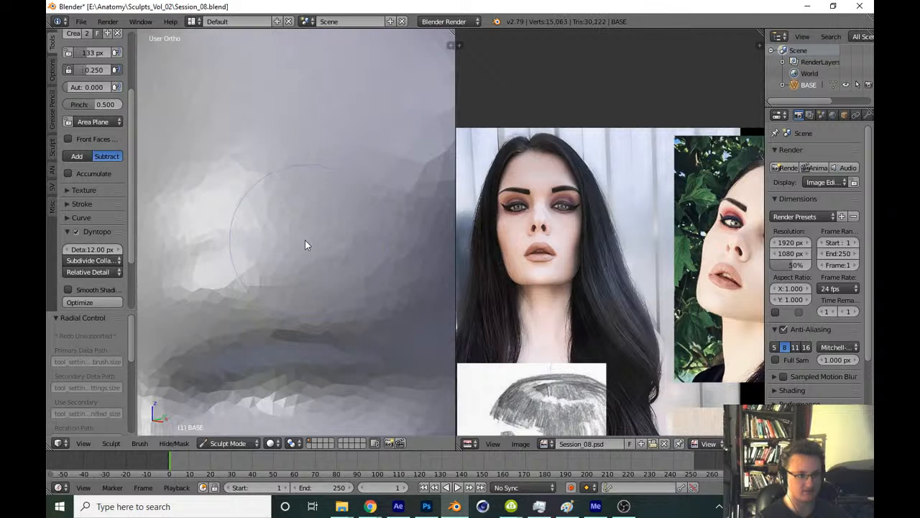
scroll(366, 273, "down", 6)
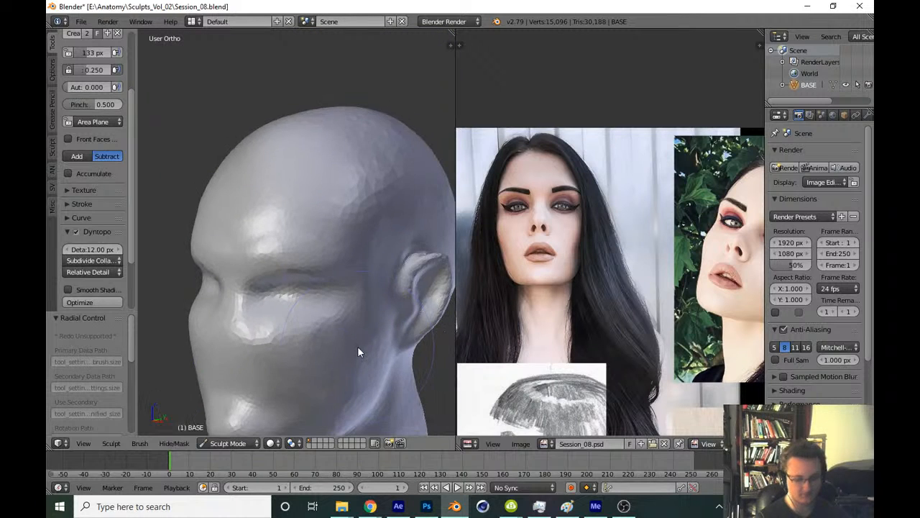
Undo the Crease brush strokes made above the brow
key("KP_1")
key("ctrl+z")
key("ctrl+z")
key("ctrl+z")
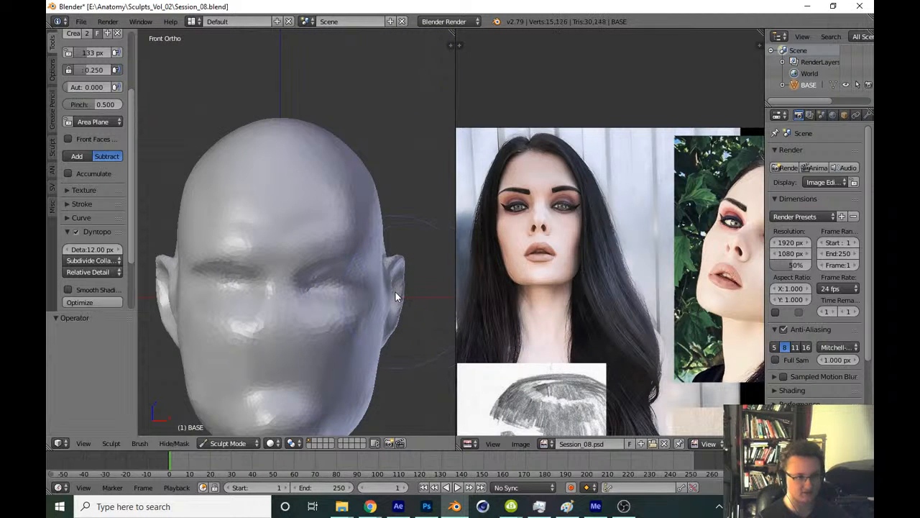
Switch to the Scrape brush and hide the brush settings to widen the view of the brow
middle_click_drag(381, 290, 350, 261, "shift")
scroll(309, 176, "up", 6)
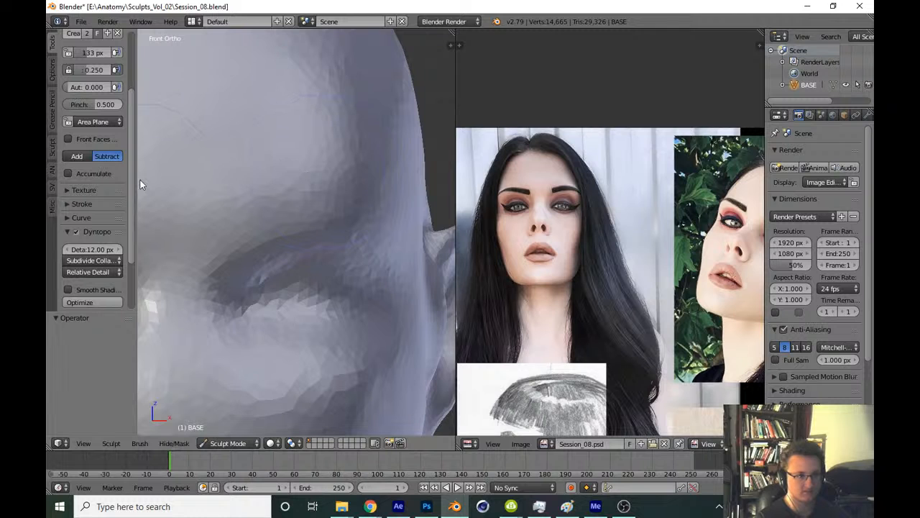
scroll(136, 171, "up", 5)
left_click(92, 79)
left_click(318, 207)
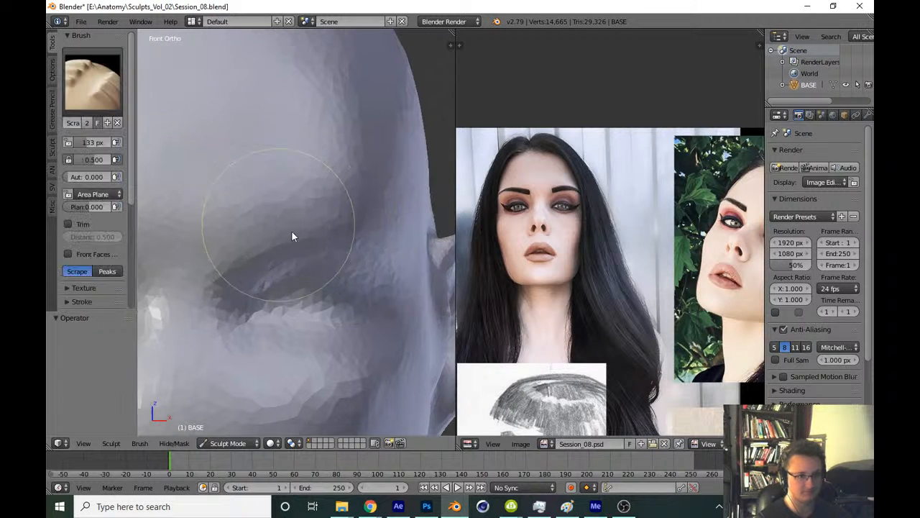
middle_click_drag(292, 232, 363, 233, "shift")
key("t")
Flatten the brow ridge toward the temple with Scrape strokes from several angles
scroll(248, 202, "up", 3)
mouse_move(209, 192)
left_mouse_down()
mouse_move(179, 192)
mouse_move(398, 137)
left_mouse_up()
mouse_move(400, 136)
middle_mouse_down()
mouse_move(348, 190)
mouse_move(323, 198)
middle_mouse_up()
mouse_move(324, 198)
left_mouse_down()
mouse_move(284, 190)
mouse_move(330, 188)
left_mouse_up()
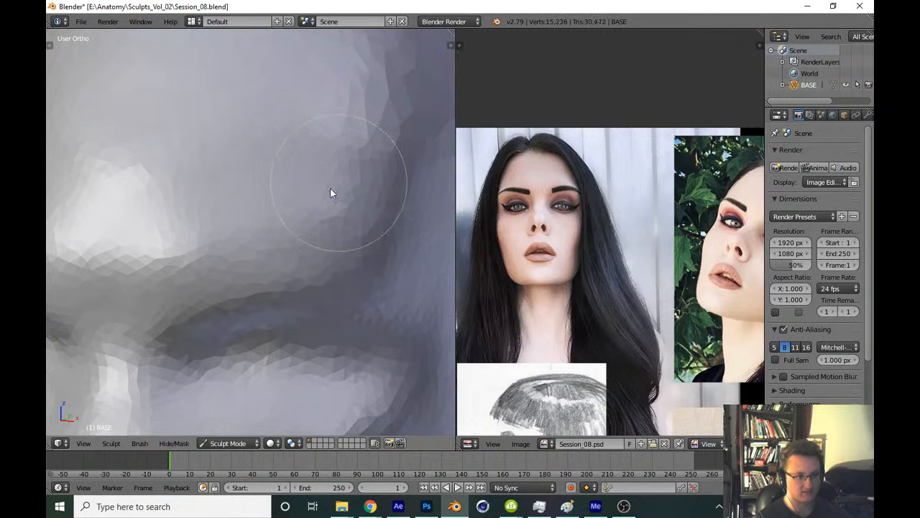
middle_click_drag(330, 188, 298, 189)
mouse_move(297, 188)
left_mouse_down()
mouse_move(392, 199)
mouse_move(381, 178)
left_mouse_up()
middle_click_drag(263, 164, 220, 207)
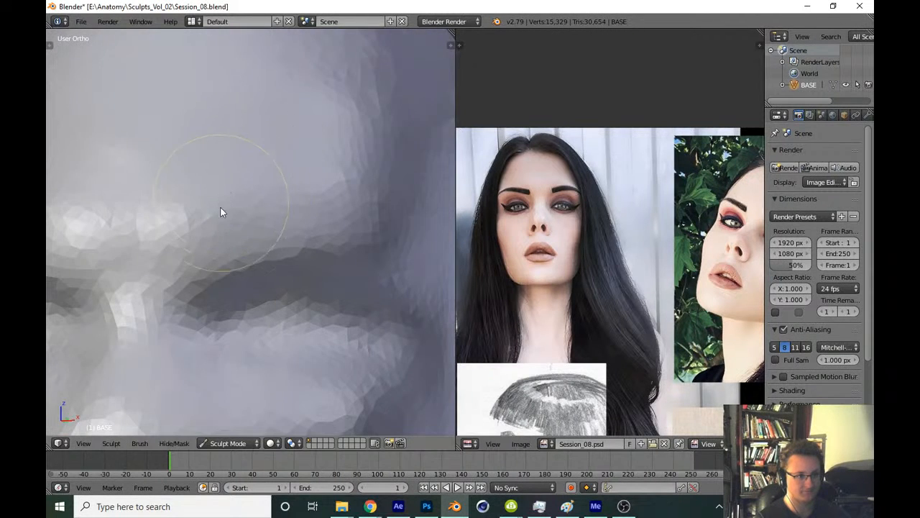
Resize the Scrape brush and flatten the inner end of the brow beside the nose bridge
key("f")
left_click(193, 235)
scroll(200, 227, "up", 1)
key("f")
left_click(206, 222)
left_click_drag(202, 231, 178, 265)
key("f")
left_click(195, 252)
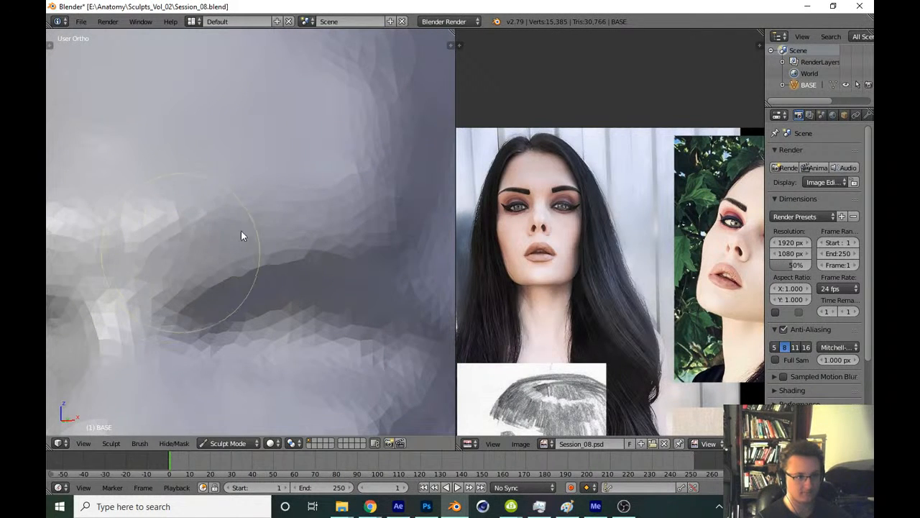
Scrape along the brow above the upper rim of the eye socket, resizing the brush for the outer part
left_click_drag(241, 230, 302, 216)
middle_click_drag(354, 202, 285, 218)
key("f")
left_click(265, 232)
key("f")
left_click(317, 232)
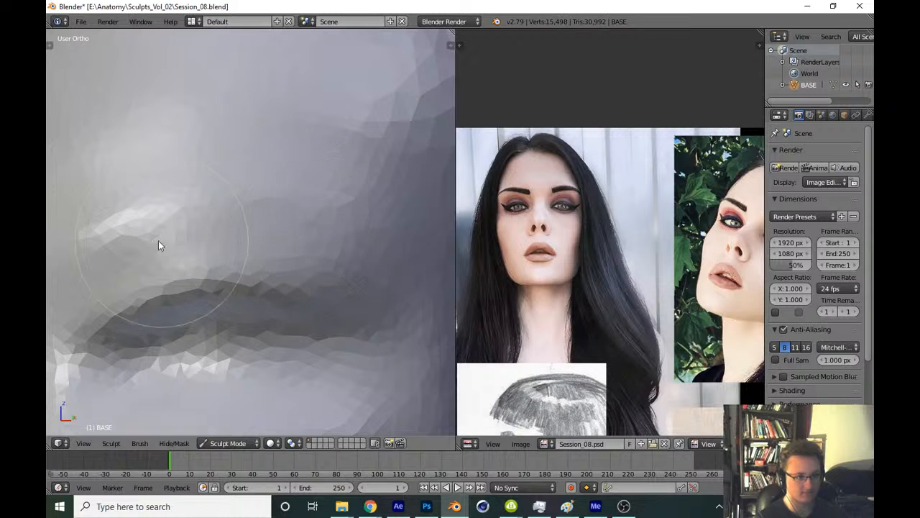
left_click_drag(158, 241, 309, 288)
Return to a full front view of the head and save the scraped brow to Session_08.blend
scroll(338, 295, "down", 6)
key("KP_1")
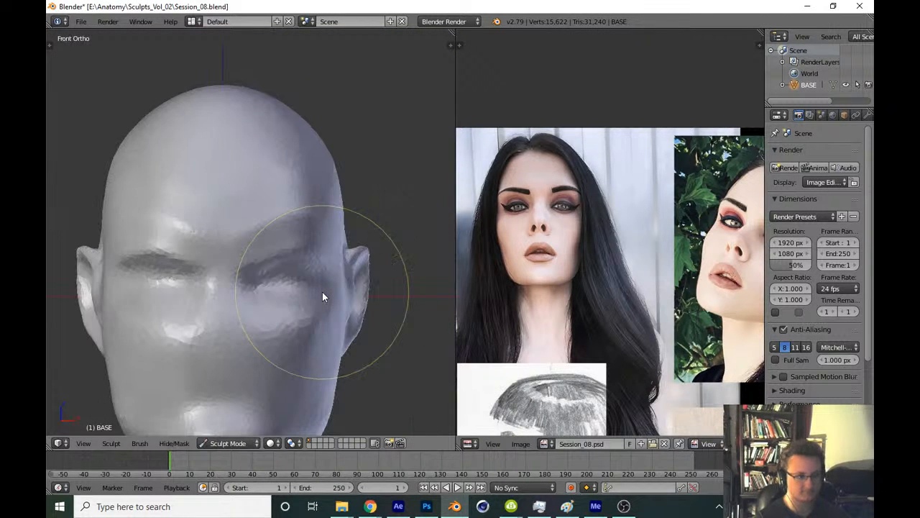
scroll(424, 288, "down", 3)
key("ctrl+s")
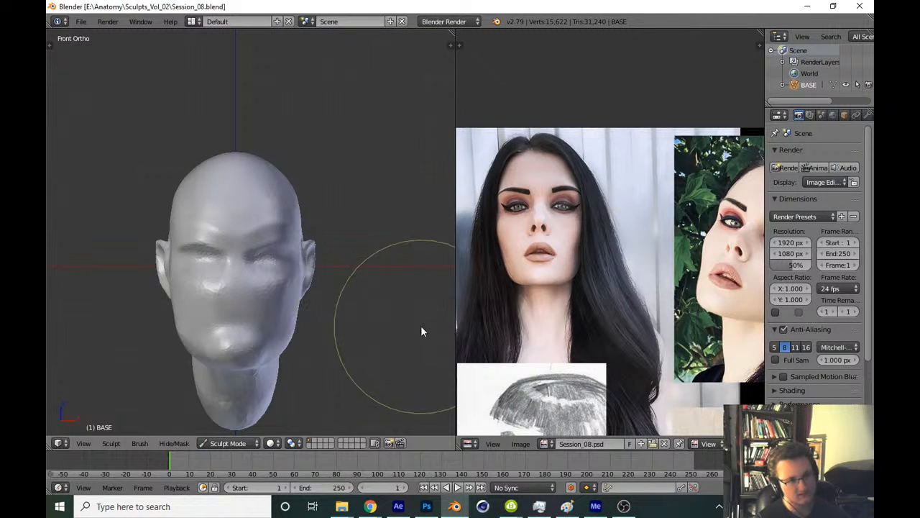
Replace the SculptDraw brush with another sculpting brush, hide the brush settings and resize the brush over the brow
scroll(401, 295, "up", 10)
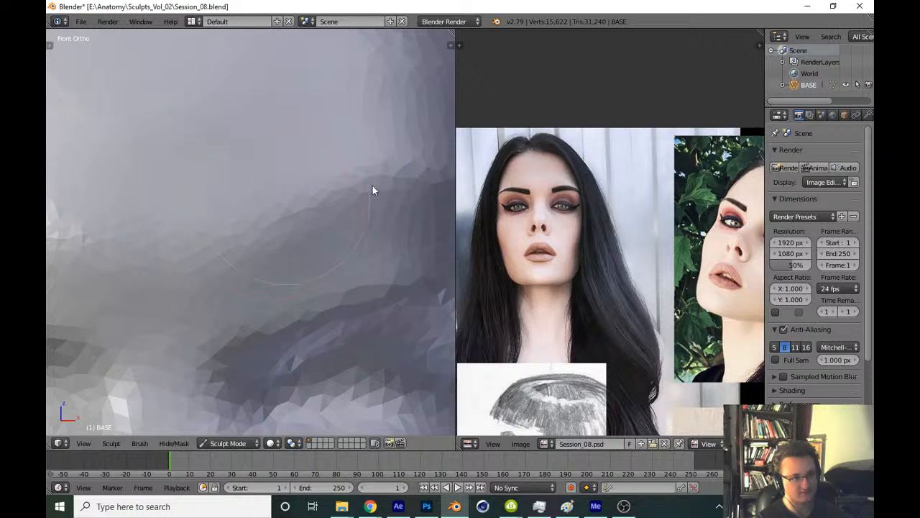
scroll(302, 205, "down", 2)
scroll(415, 243, "down", 4)
key("t")
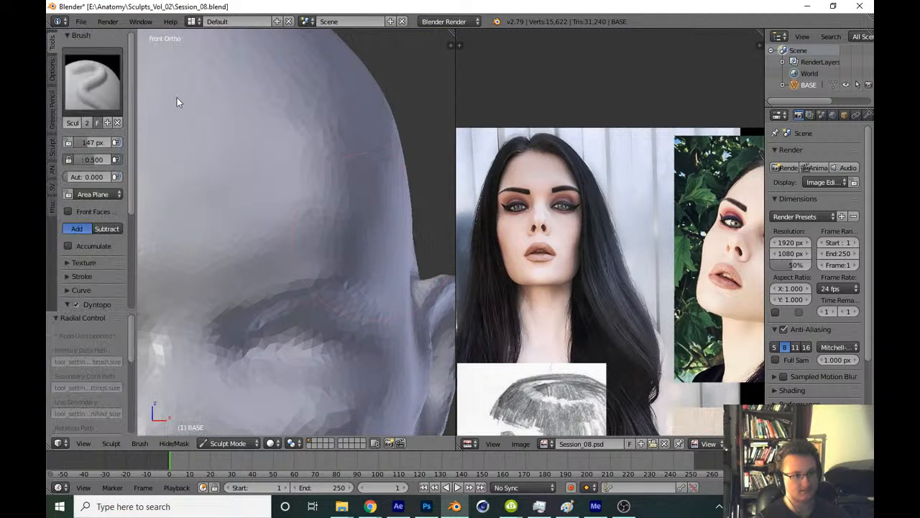
left_click(92, 82)
left_click(181, 150)
key("t")
scroll(211, 259, "up", 2)
key("f")
left_click(169, 282)
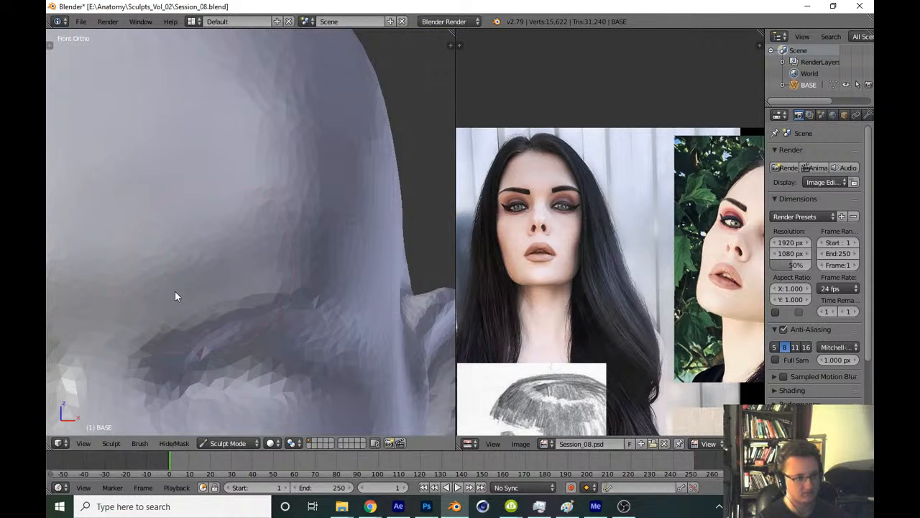
Sculpt along the brow ridge above the eye socket, from its inner part out towards the temple
mouse_move(177, 293)
left_mouse_down()
mouse_move(238, 276)
mouse_move(231, 266)
left_mouse_up()
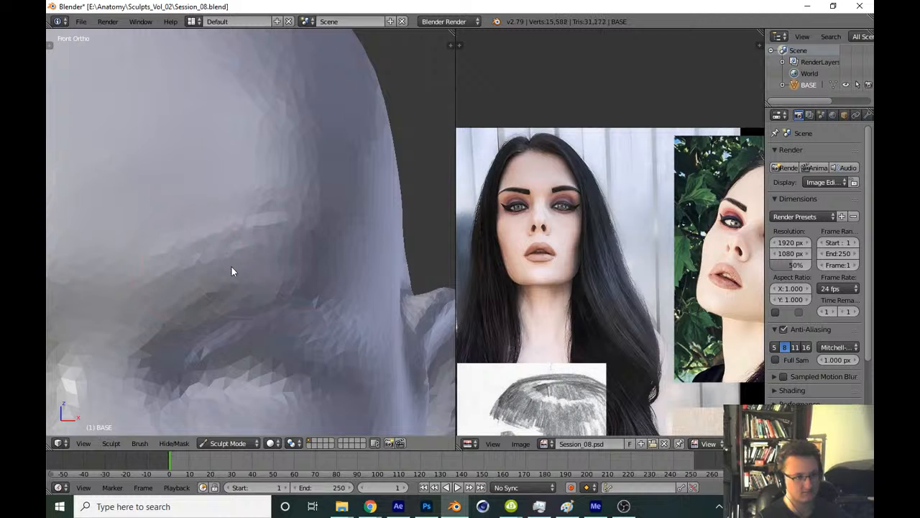
middle_click_drag(245, 271, 230, 268)
scroll(230, 268, "up", 2)
mouse_move(121, 303)
left_mouse_down()
mouse_move(281, 286)
mouse_move(207, 285)
mouse_move(269, 269)
mouse_move(329, 300)
left_mouse_up()
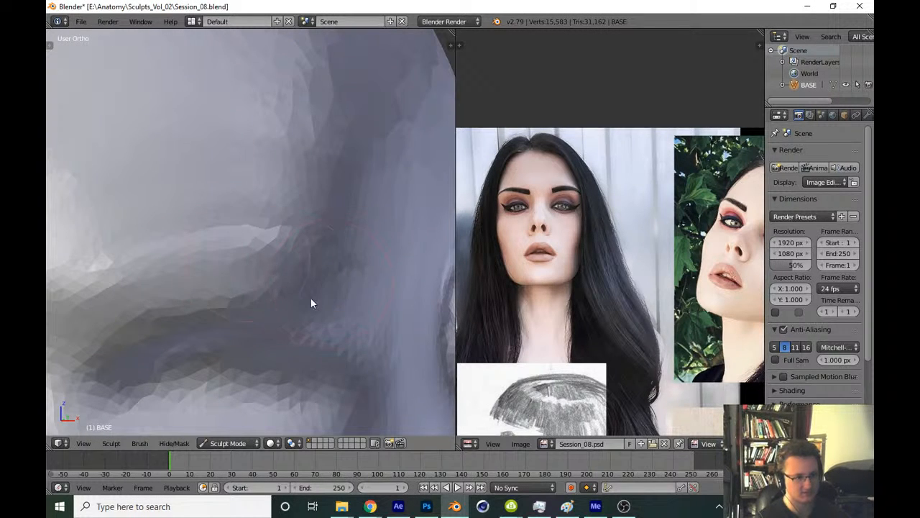
scroll(317, 329, "down", 8)
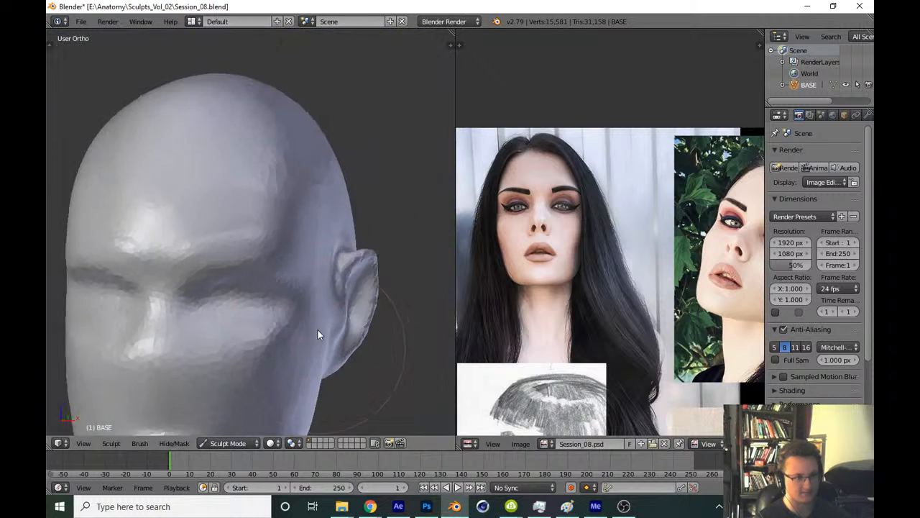
Resize the brush, rework the brow's upper edge and lower forehead, and save Session_08.blend in the front view
scroll(319, 317, "up", 7)
key("f")
left_click(176, 245)
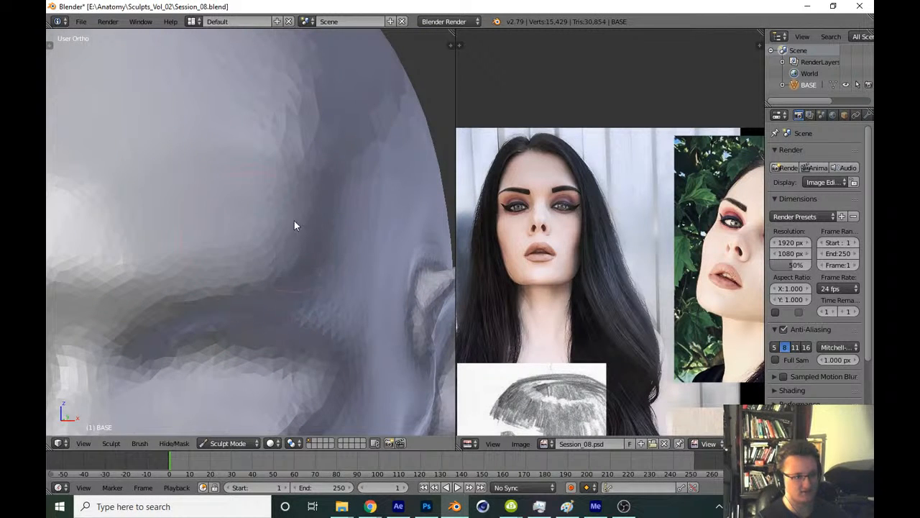
scroll(309, 297, "down", 4)
key("KP_1")
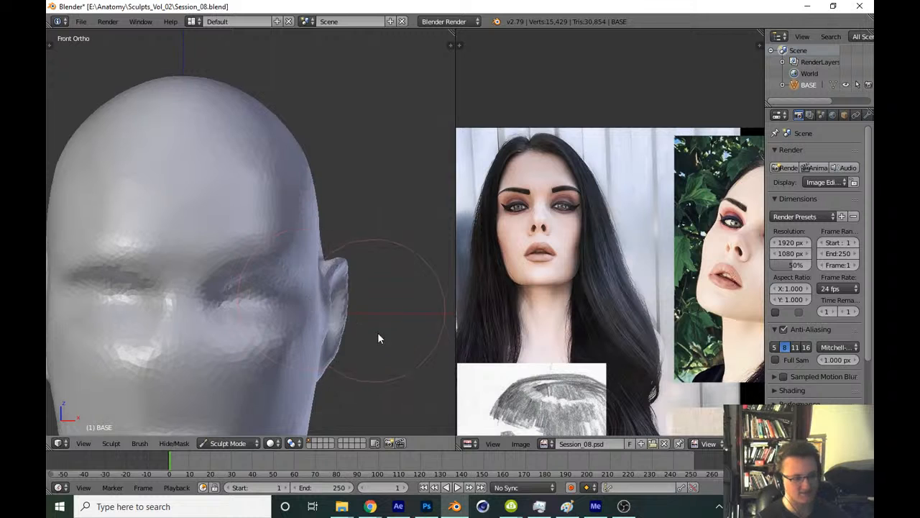
scroll(352, 382, "down", 3)
key("ctrl+s")
Refine the brow and upper rim of the eye socket from an angled view, and save the front view to Session_08.blend
scroll(330, 368, "up", 10)
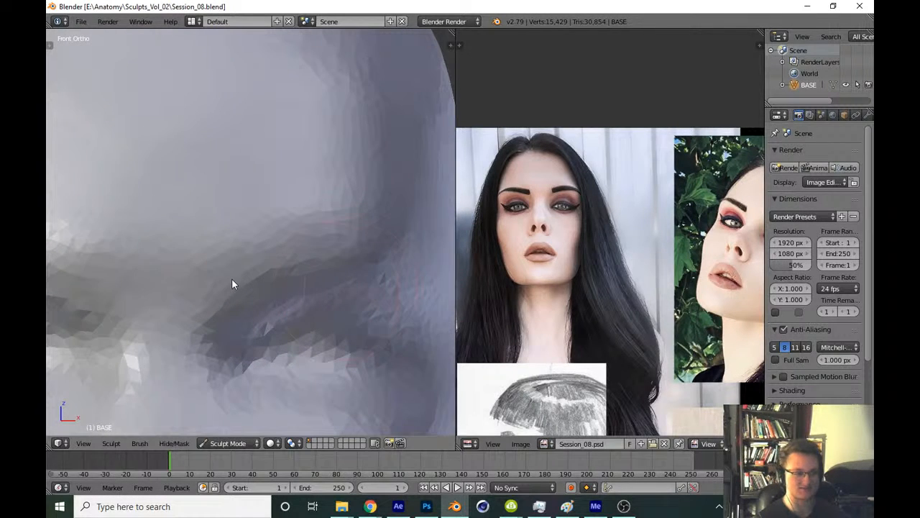
key("g")
left_click_drag(252, 261, 251, 261)
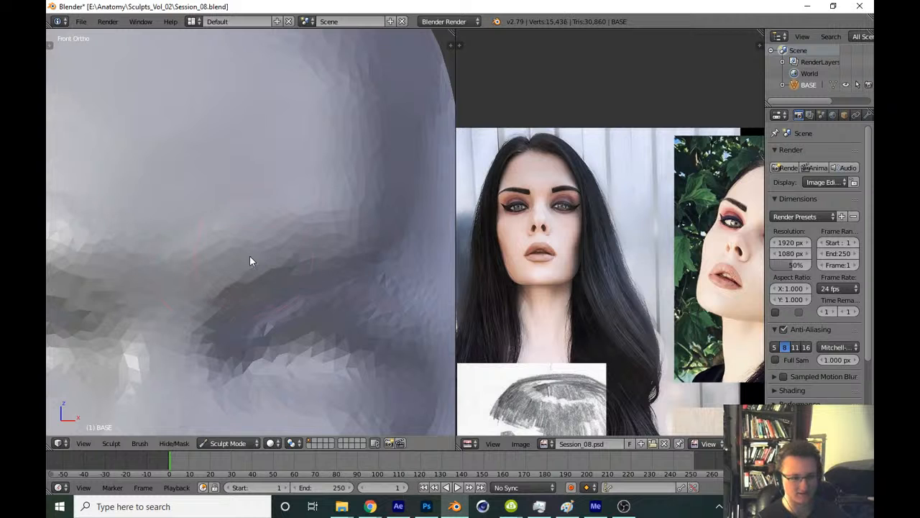
middle_click_drag(324, 261, 260, 267)
left_click_drag(141, 258, 305, 261)
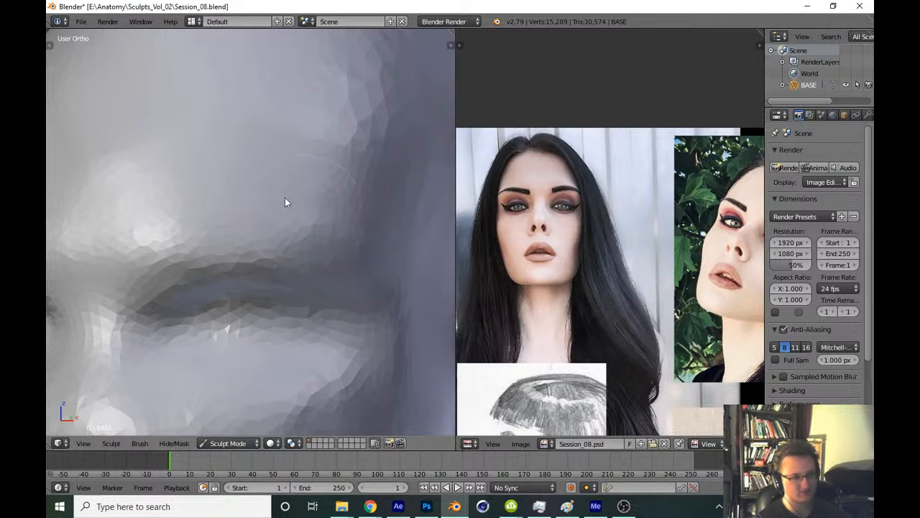
scroll(337, 243, "down", 5)
key("KP_1")
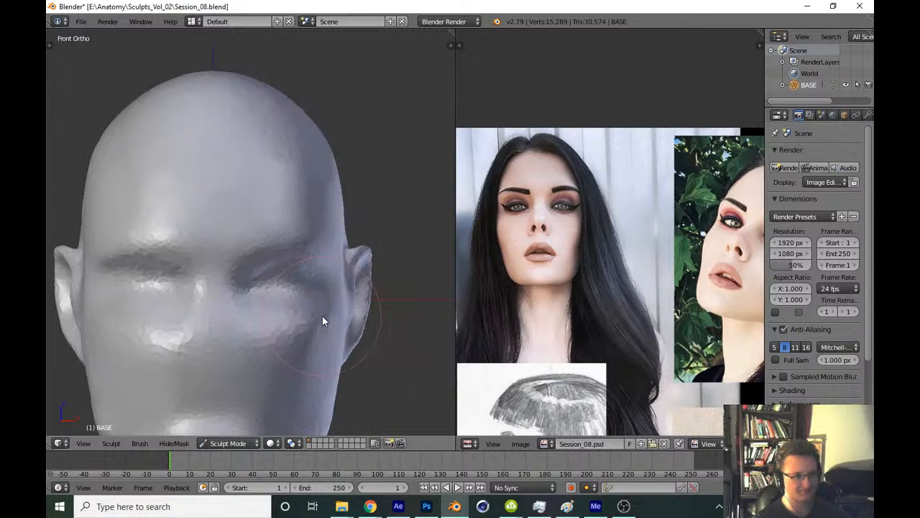
scroll(394, 376, "down", 2)
key("ctrl+s")
left_click(390, 380)
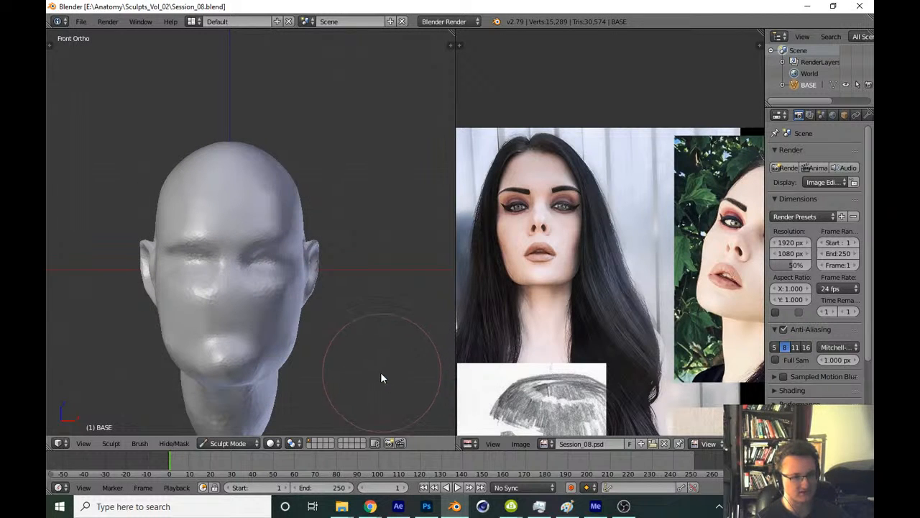
Compare the front of the face with the portrait and the profile sketch in the reference sheet
scroll(381, 374, "up", 4)
scroll(414, 288, "up", 1)
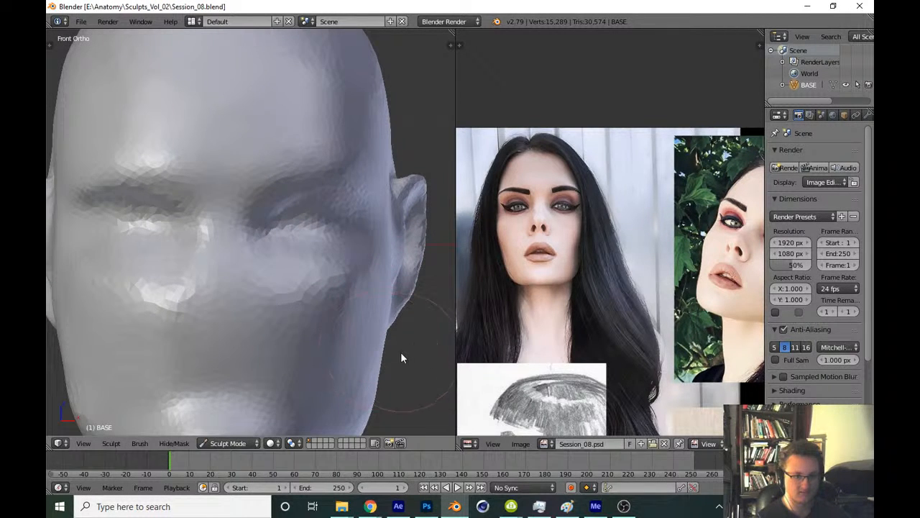
middle_click_drag(596, 267, 599, 213)
middle_click_drag(530, 269, 541, 205)
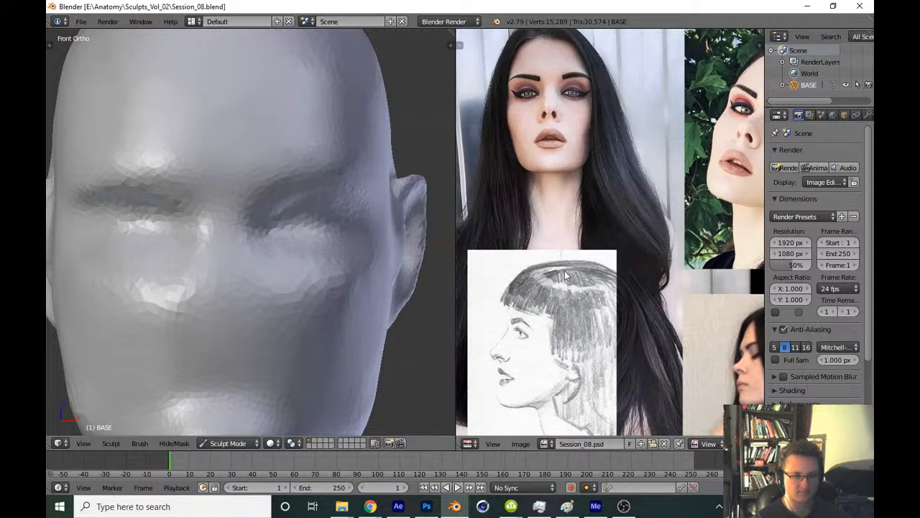
middle_click_drag(551, 272, 537, 279)
mouse_move(499, 322)
middle_mouse_down()
mouse_move(498, 335)
mouse_move(538, 329)
mouse_move(553, 268)
middle_mouse_up()
scroll(360, 338, "down", 2)
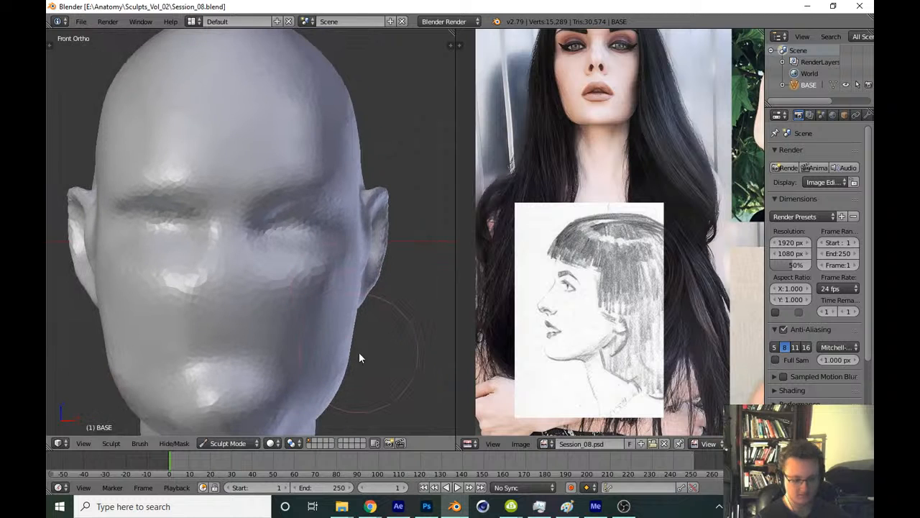
Build up the nose from its base to the bridge between the brows, resizing the brush for the upper part
scroll(338, 331, "up", 5)
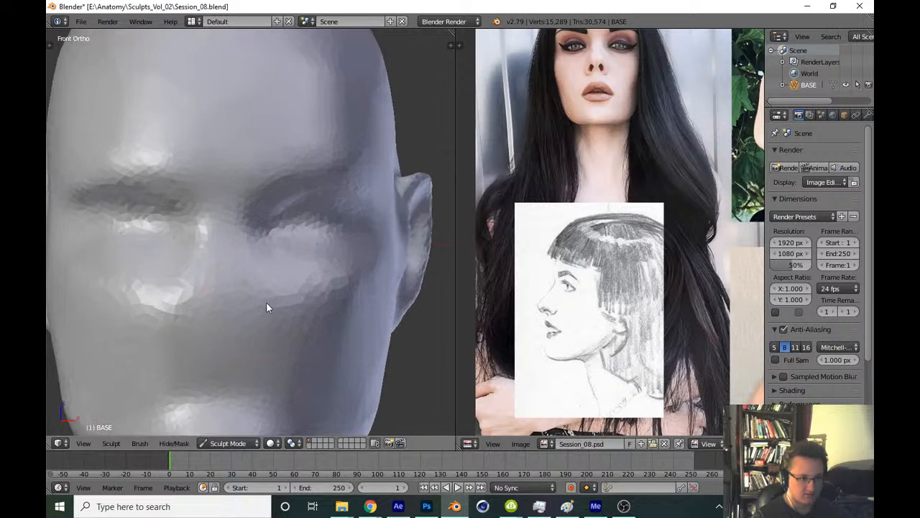
scroll(334, 320, "down", 1)
key("f")
left_click(315, 324)
scroll(313, 318, "up", 2)
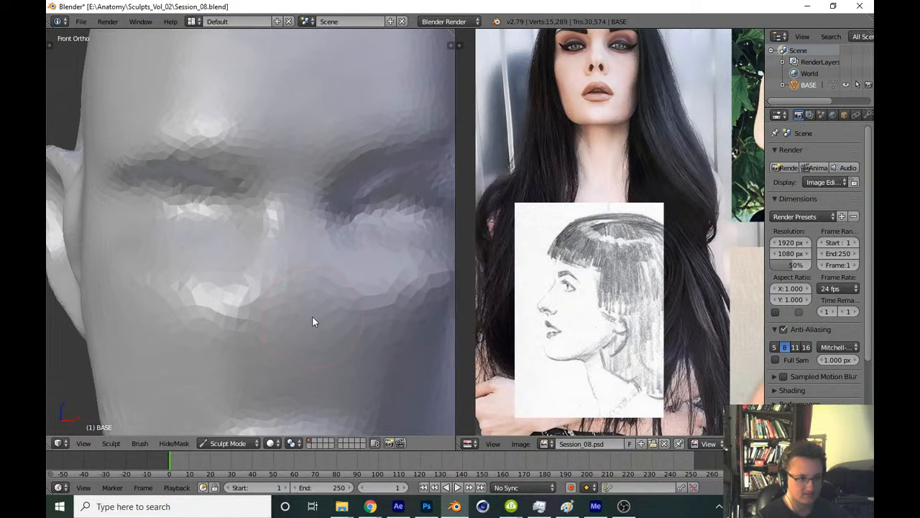
mouse_move(313, 315)
left_mouse_down()
mouse_move(318, 277)
mouse_move(302, 176)
mouse_move(310, 309)
mouse_move(300, 223)
left_mouse_up()
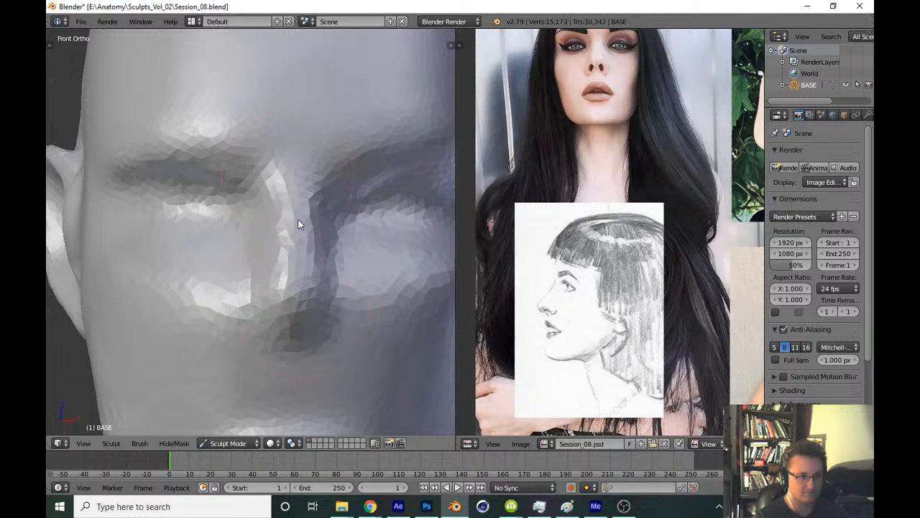
key("f")
left_click(311, 228)
mouse_move(307, 159)
left_mouse_down()
mouse_move(314, 220)
mouse_move(315, 153)
mouse_move(318, 326)
mouse_move(308, 180)
left_mouse_up()
Pull the tip of the nose outward in the right side view with a resized Grab brush, and save Session_08.blend
scroll(310, 270, "down", 5)
middle_click_drag(310, 270, 351, 309, "ctrl")
key("KP_3")
scroll(335, 261, "up", 8)
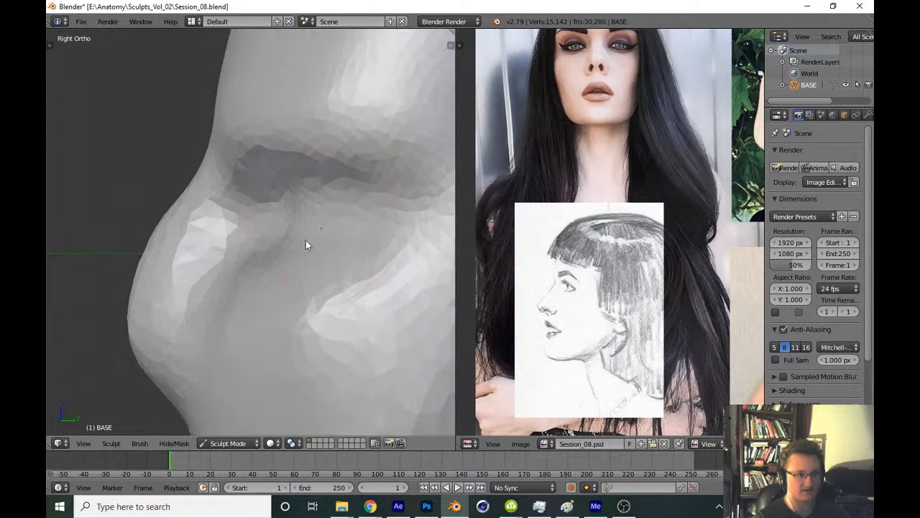
middle_click_drag(230, 255, 256, 227, "shift")
middle_click_drag(256, 227, 236, 260, "ctrl")
key("f")
left_click(188, 265)
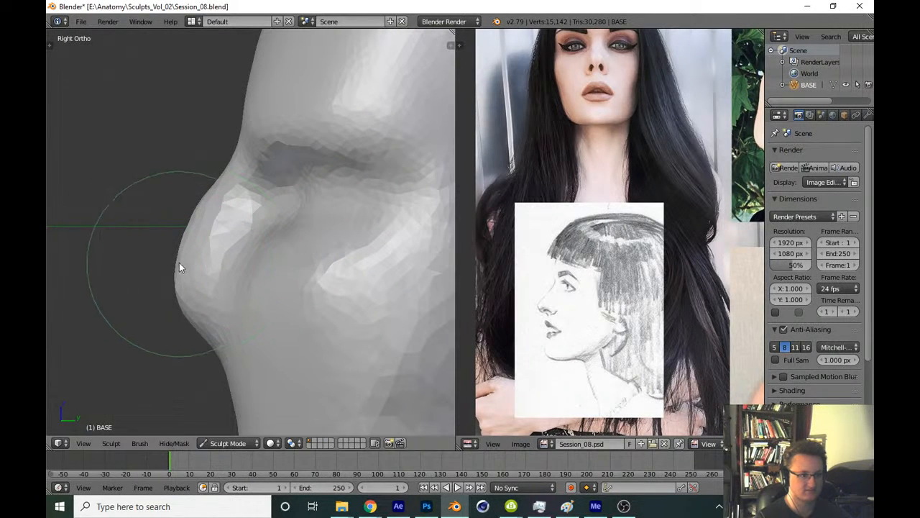
key("f")
left_click(202, 273)
left_click_drag(177, 288, 161, 291)
scroll(197, 261, "down", 6)
key("ctrl+s")
left_click(205, 341)
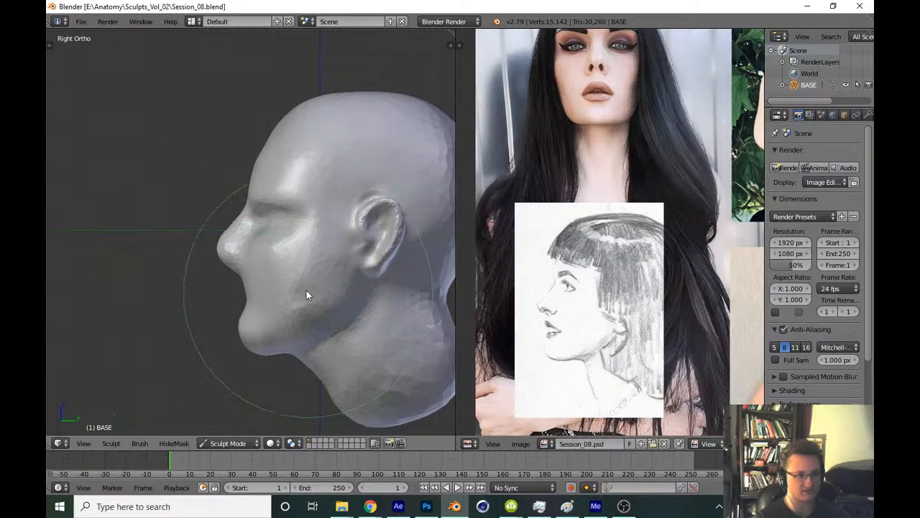
Examine the head's side profile against the pencil profile sketch, checking the mesh in wireframe and solid display
middle_click_drag(391, 321, 379, 312, "shift")
middle_click_drag(548, 221, 536, 248)
middle_click_drag(594, 208, 584, 227, "ctrl")
mouse_move(640, 162)
middle_mouse_down()
mouse_move(587, 195)
mouse_move(597, 200)
middle_mouse_up()
middle_click_drag(553, 241, 646, 173)
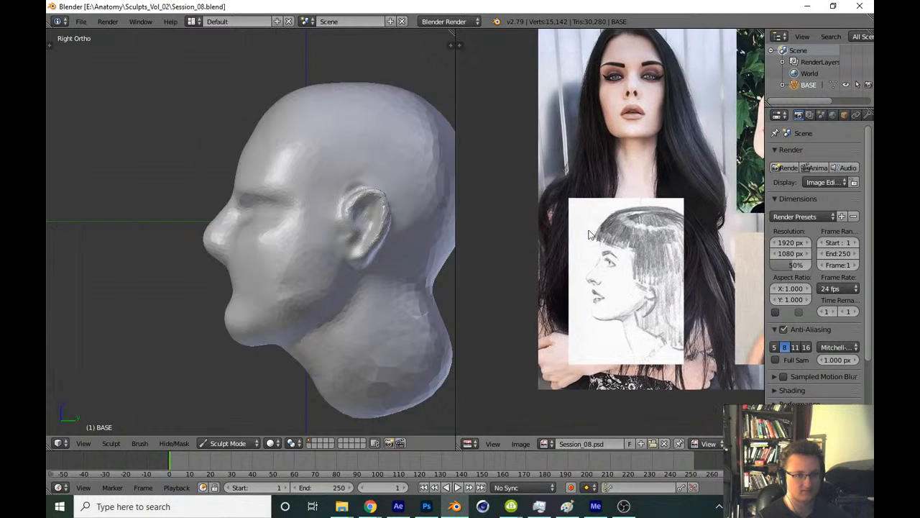
middle_click_drag(583, 267, 626, 216, "ctrl")
scroll(281, 246, "up", 2)
middle_click_drag(241, 207, 250, 253, "shift")
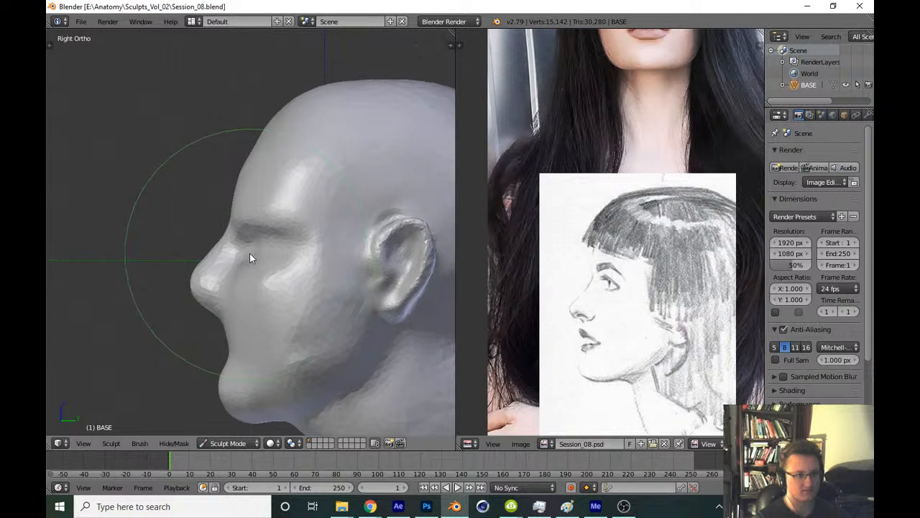
key("z")
key("z")
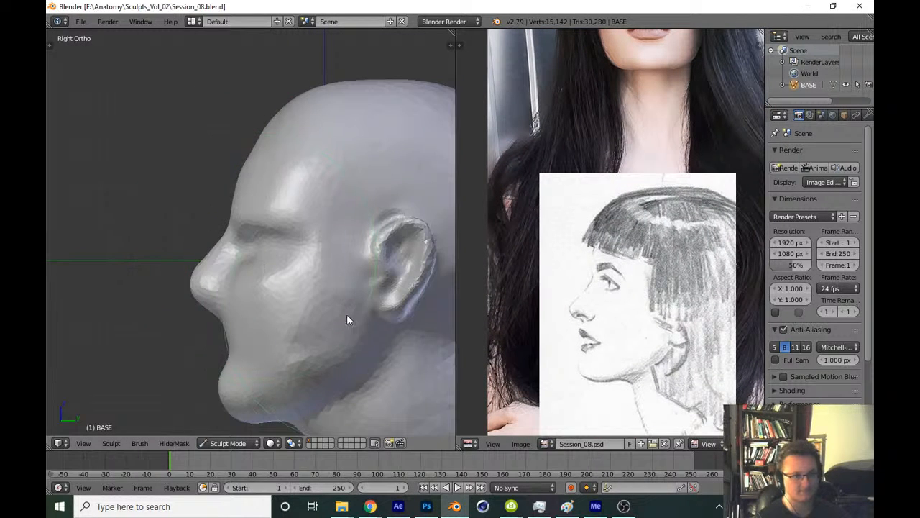
Enlarge the Grab brush and pull the brow and nose bridge forward in the side view
key("f")
left_click(275, 244)
key("f")
left_click(257, 239)
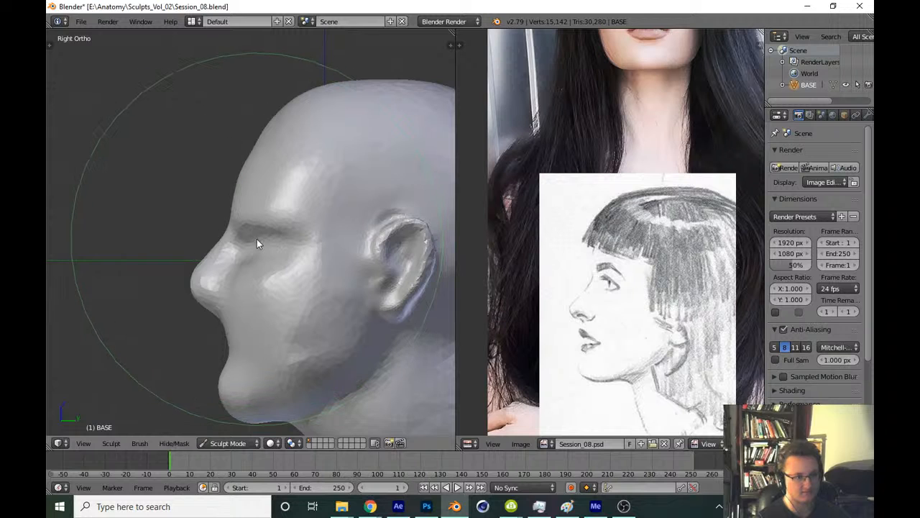
left_click_drag(257, 238, 254, 238)
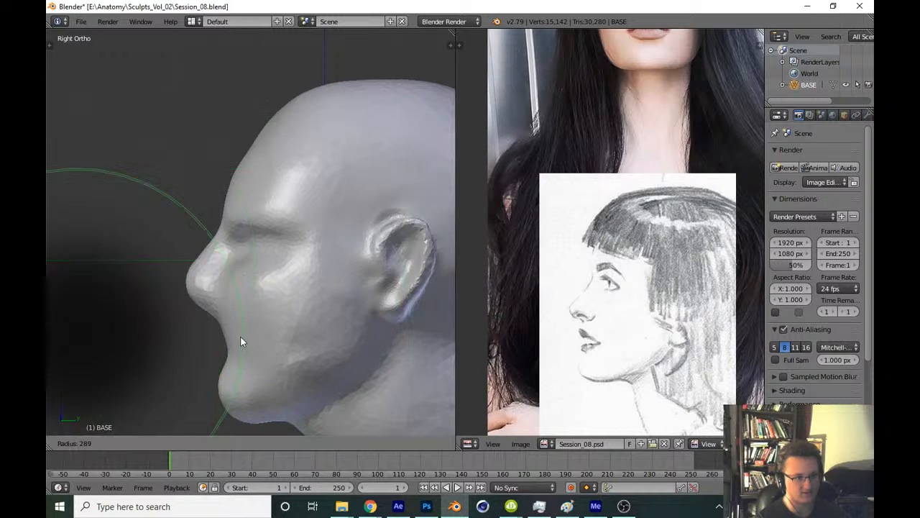
Pull the mouth and chin forward and adjust the forehead profile with a resized Grab brush, and save Session_08.blend
key("f")
left_click(275, 209)
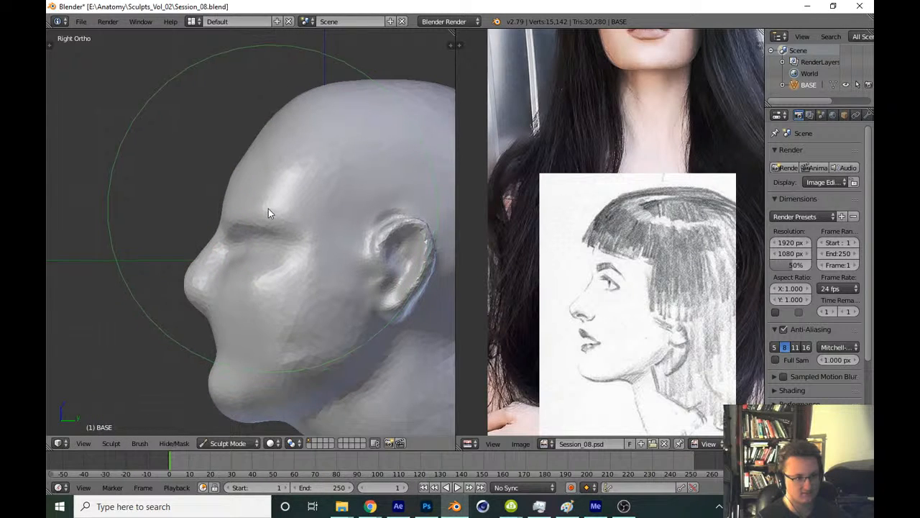
key("f")
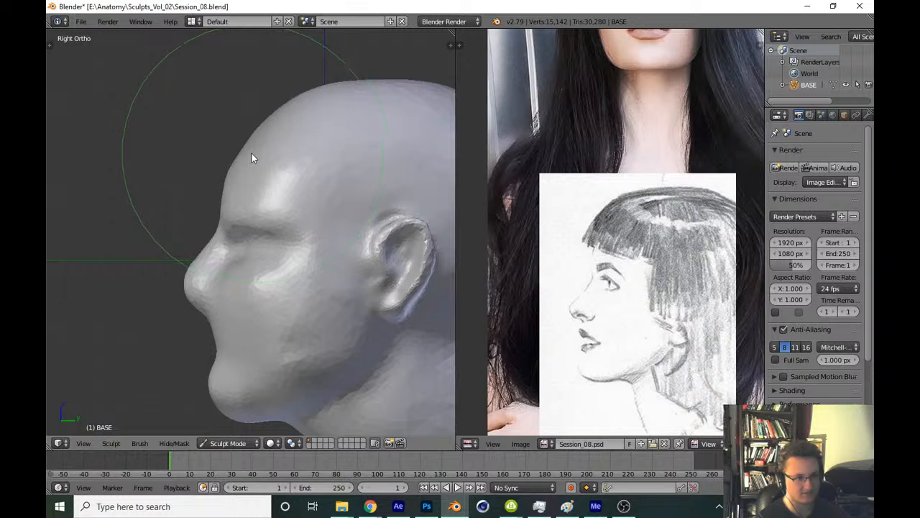
left_click(267, 208)
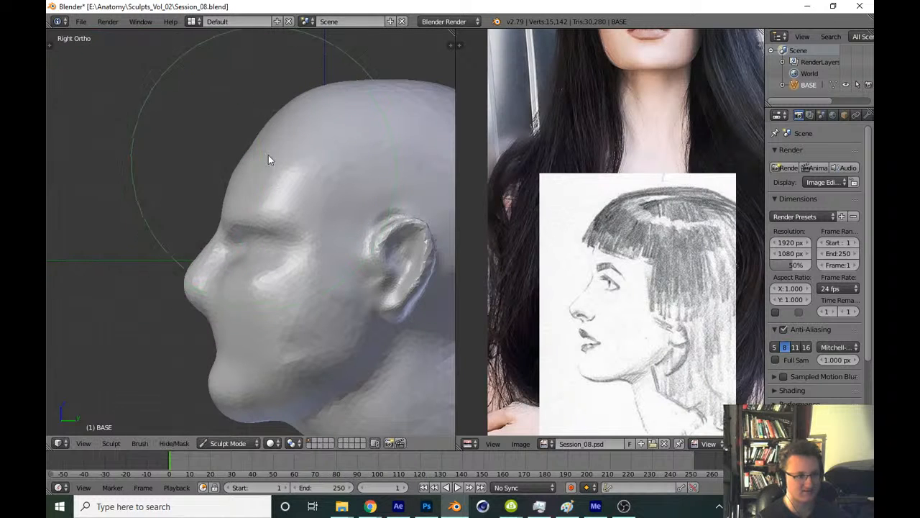
scroll(265, 150, "down", 4)
key("ctrl+s")
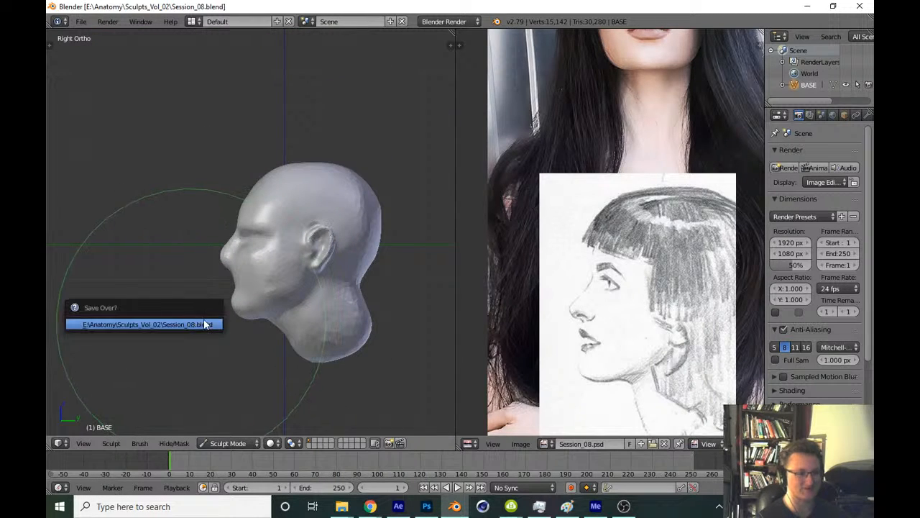
key("Return")
key("ctrl+s")
key("Return")
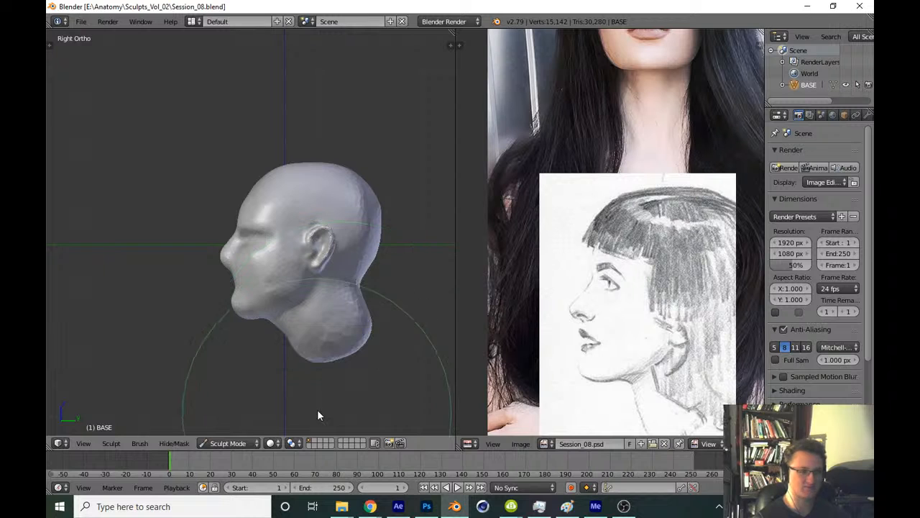
Frame the mouth and chin closely in the front view and replace the Grab brush with another sculpting brush
middle_click_drag(317, 415, 323, 386, "shift")
scroll(367, 262, "up", 5)
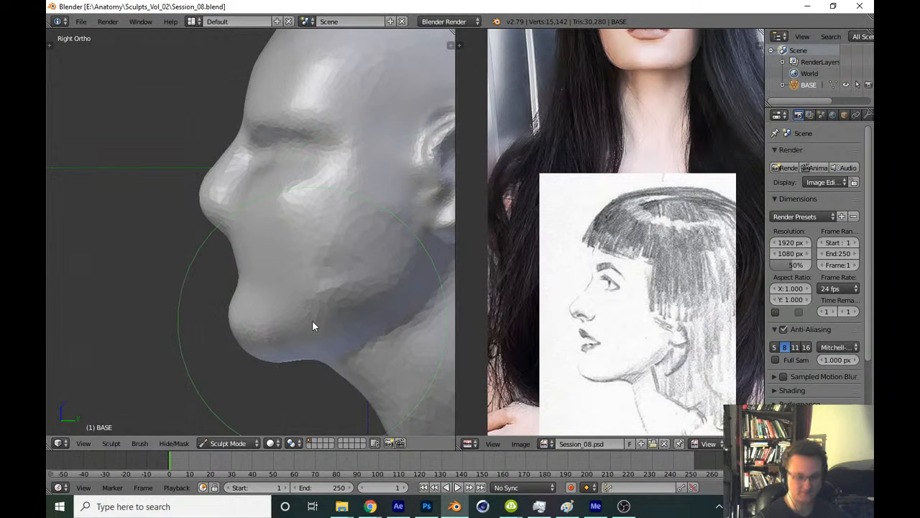
key("KP_1")
middle_click_drag(312, 320, 379, 362)
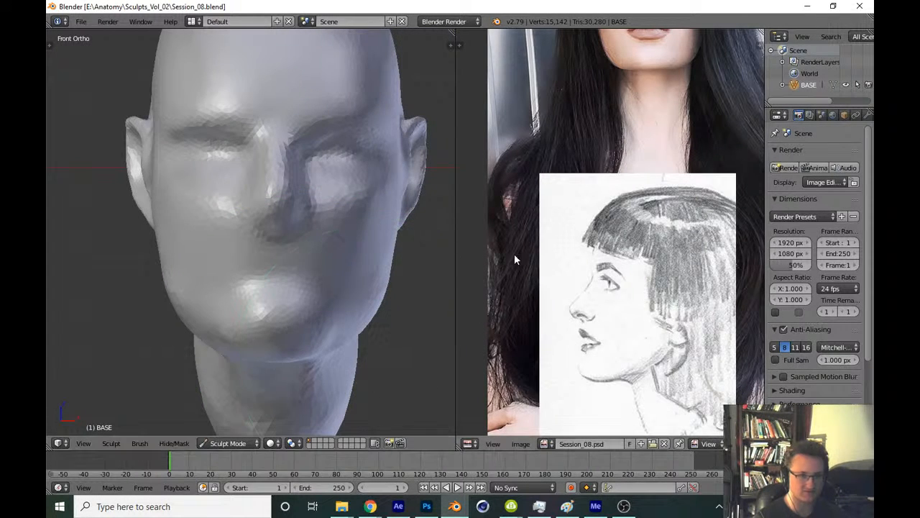
middle_click_drag(295, 376, 314, 315, "shift")
scroll(381, 230, "up", 6)
middle_click_drag(346, 259, 276, 272, "shift")
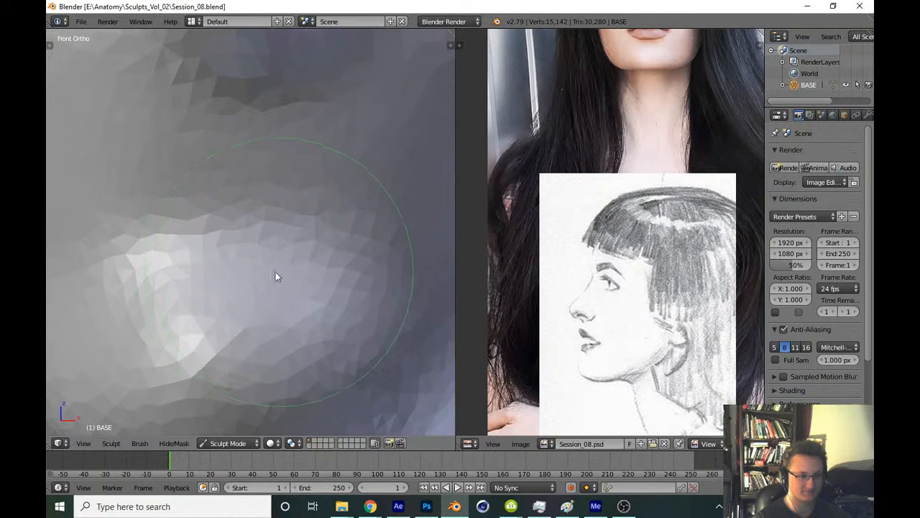
key("t")
left_click(101, 89)
left_click(182, 127)
key("t")
Resize the brush, build up the rounded mouth area between nose and chin, and save Session_08.blend
scroll(227, 202, "down", 2)
key("f")
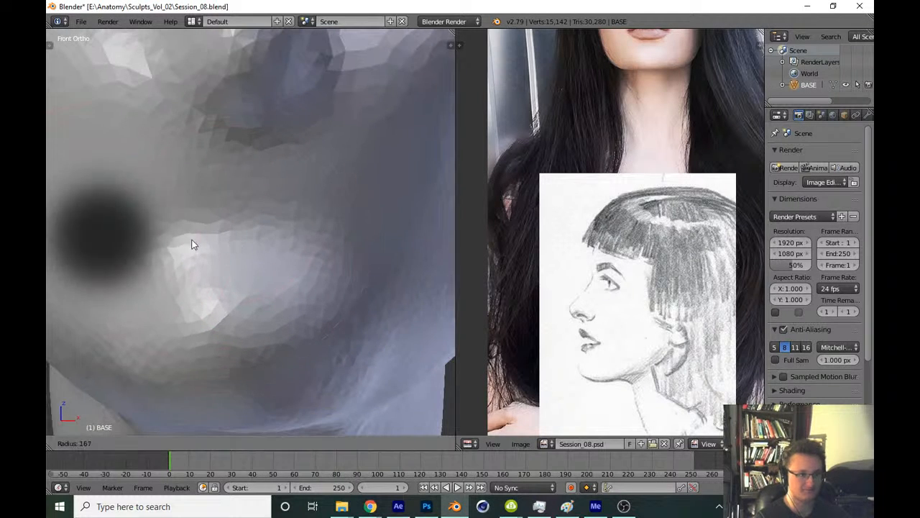
left_click(195, 242)
key("f")
left_click(215, 243)
mouse_move(228, 300)
left_mouse_down()
mouse_move(251, 208)
mouse_move(183, 273)
mouse_move(304, 263)
mouse_move(320, 223)
mouse_move(407, 257)
mouse_move(315, 244)
mouse_move(352, 213)
left_mouse_up()
scroll(379, 351, "down", 6)
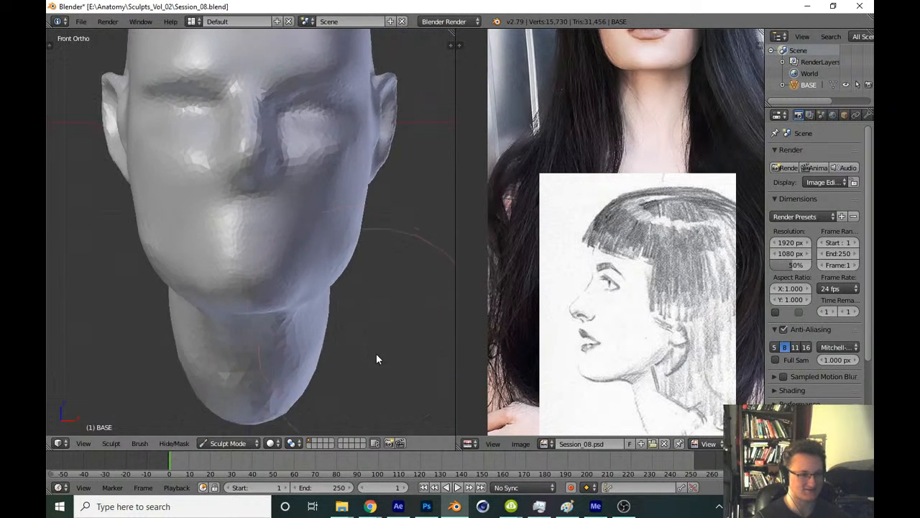
key("ctrl+s")
scroll(414, 294, "up", 5)
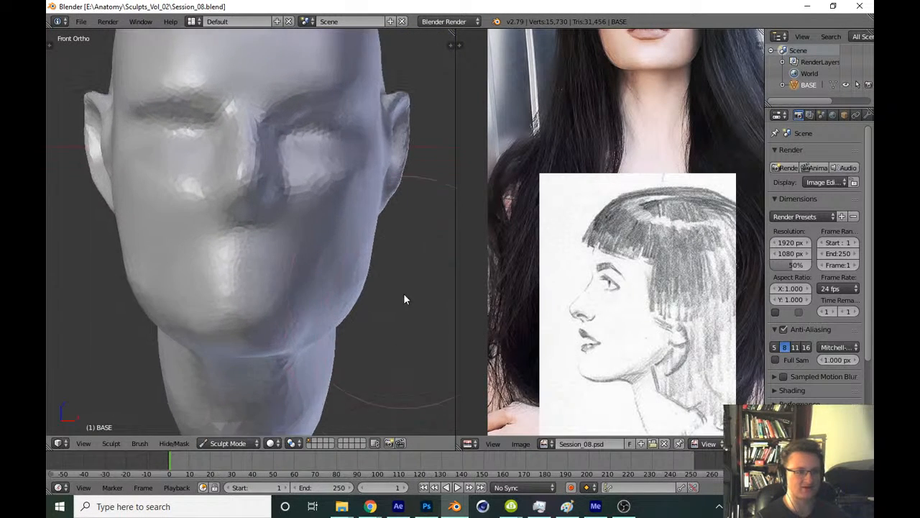
Resize the Grab brush and pull the side of the lower jaw inward in the front view
key("f")
left_click(365, 308)
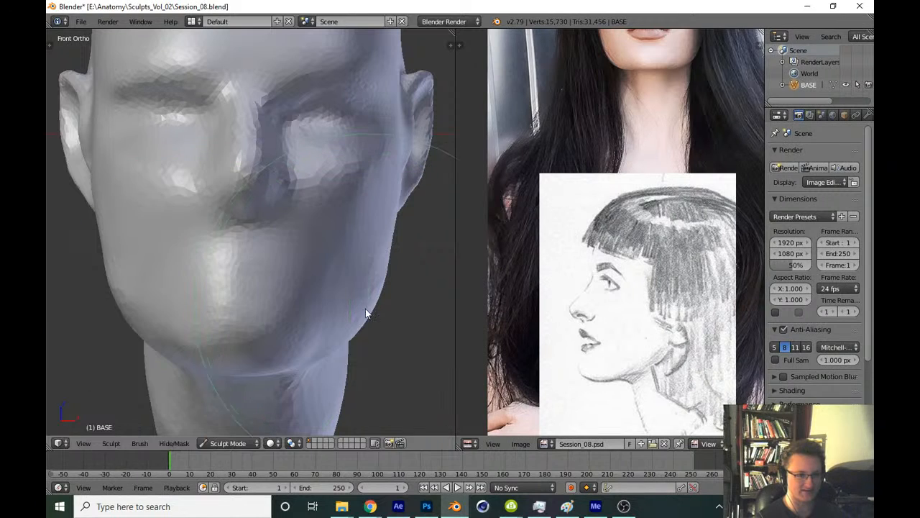
key("f")
left_click(369, 315)
mouse_move(369, 315)
left_mouse_down()
mouse_move(354, 323)
mouse_move(358, 302)
left_mouse_up()
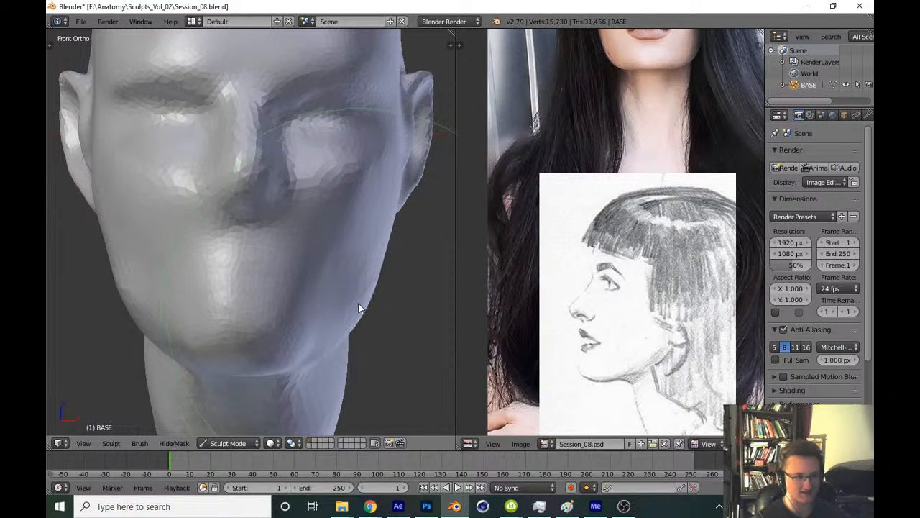
Replace the Grab brush and work over the lower cheek and jaw surface in the right side view
key("KP_3")
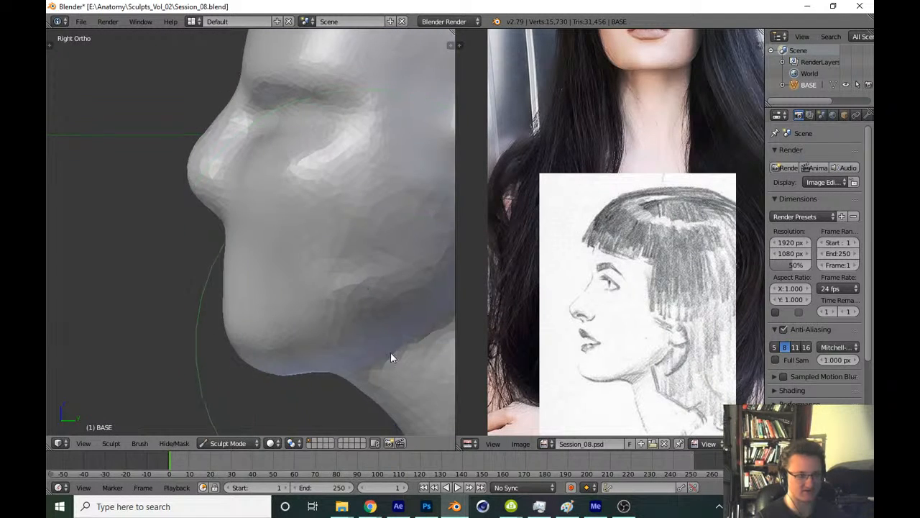
key("t")
key("t")
scroll(183, 164, "up", 6)
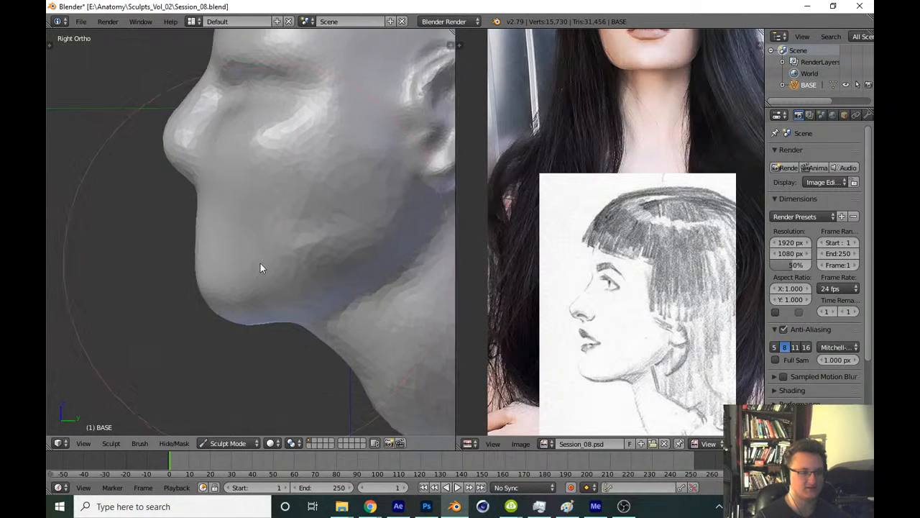
mouse_move(327, 282)
middle_mouse_down("shift")
mouse_move(287, 287)
mouse_move(277, 307)
middle_mouse_up("shift")
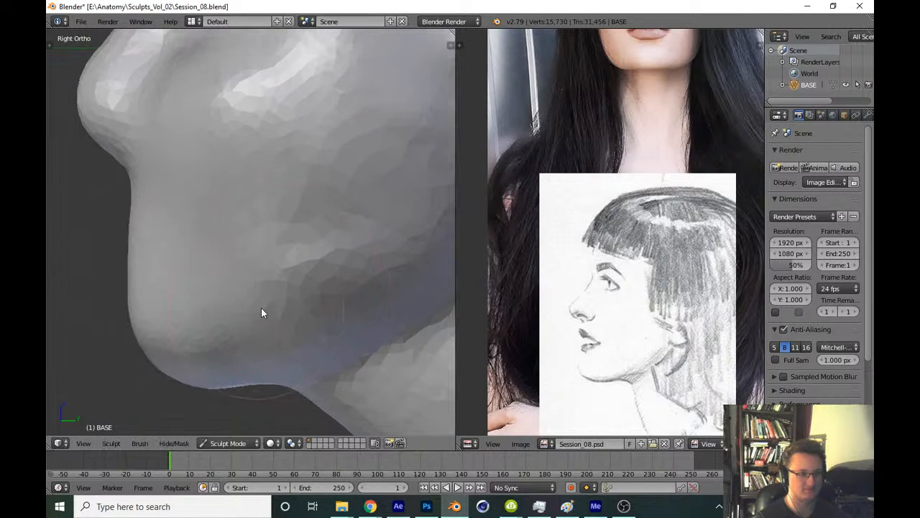
mouse_move(261, 307)
left_mouse_down()
mouse_move(281, 247)
mouse_move(323, 251)
left_mouse_up()
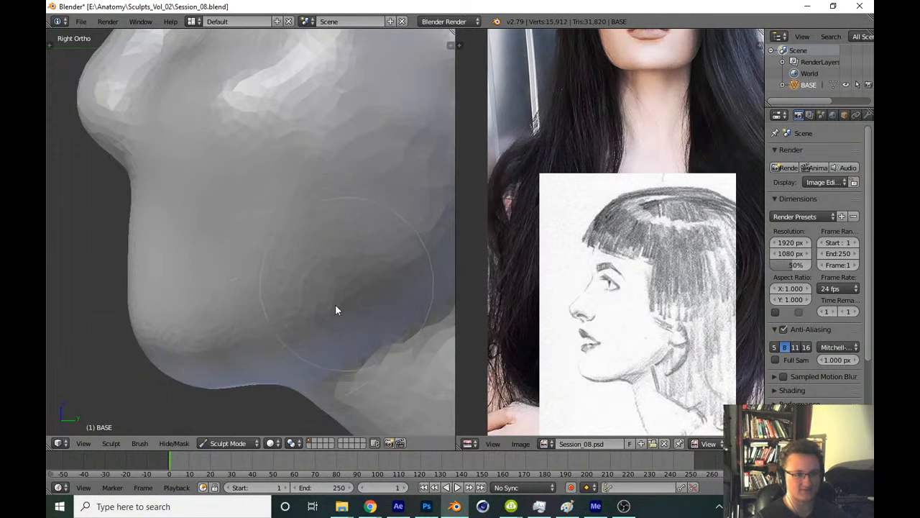
scroll(266, 280, "up", 5)
scroll(288, 294, "down", 5)
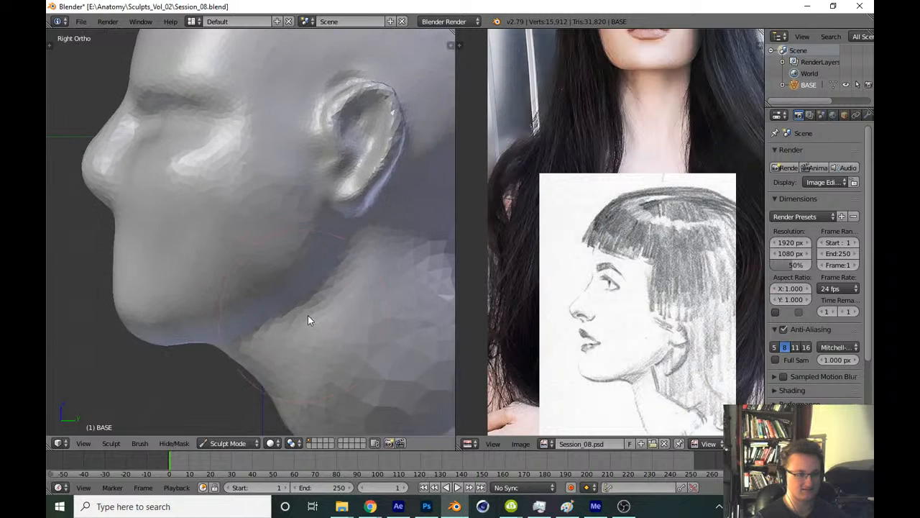
Define the edge between jawline and neck with strokes running from below the ear toward the chin, and undo the last stroke
scroll(331, 288, "up", 1)
scroll(348, 288, "up", 2)
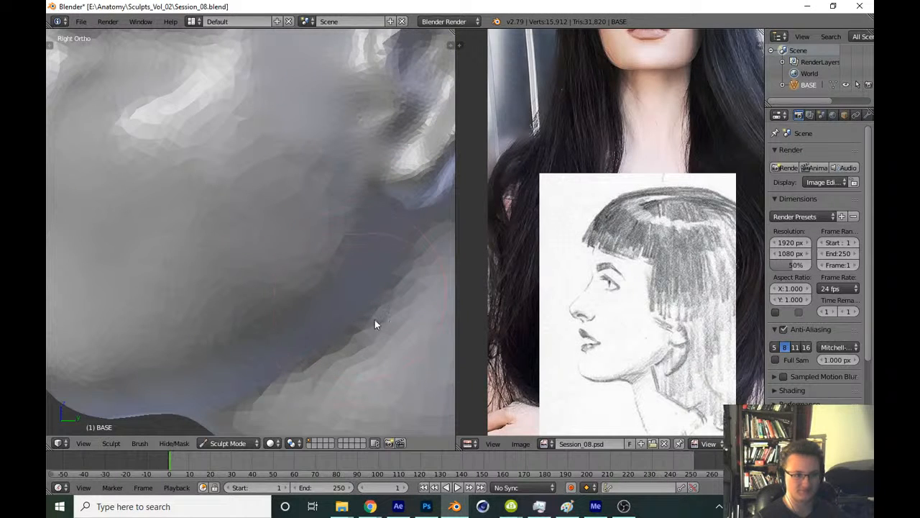
middle_click_drag(364, 340, 362, 295, "shift")
scroll(363, 295, "up", 2)
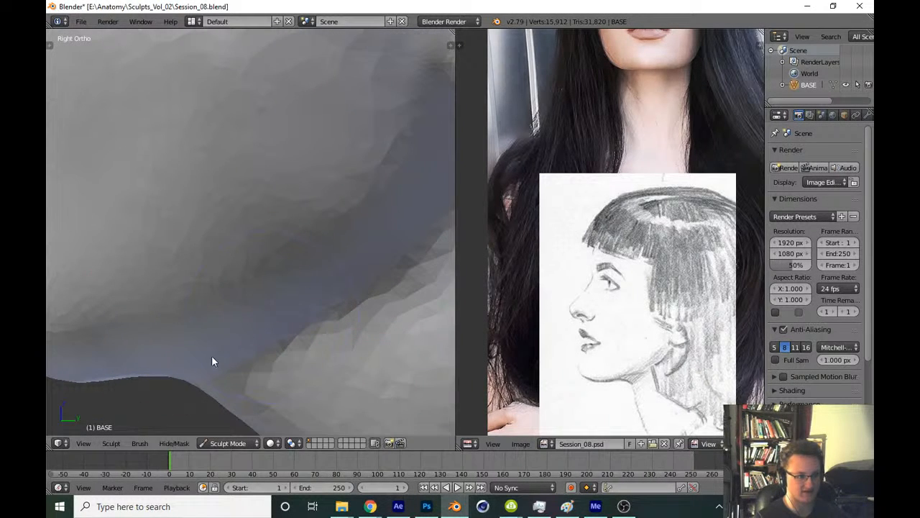
mouse_move(211, 355)
left_mouse_down()
mouse_move(250, 361)
mouse_move(374, 289)
left_mouse_up()
middle_click_drag(331, 273, 186, 354, "shift")
mouse_move(280, 317)
left_mouse_down()
mouse_move(323, 262)
mouse_move(215, 385)
mouse_move(263, 352)
left_mouse_up()
middle_click_drag(295, 323, 372, 264, "shift")
left_click_drag(359, 280, 215, 363)
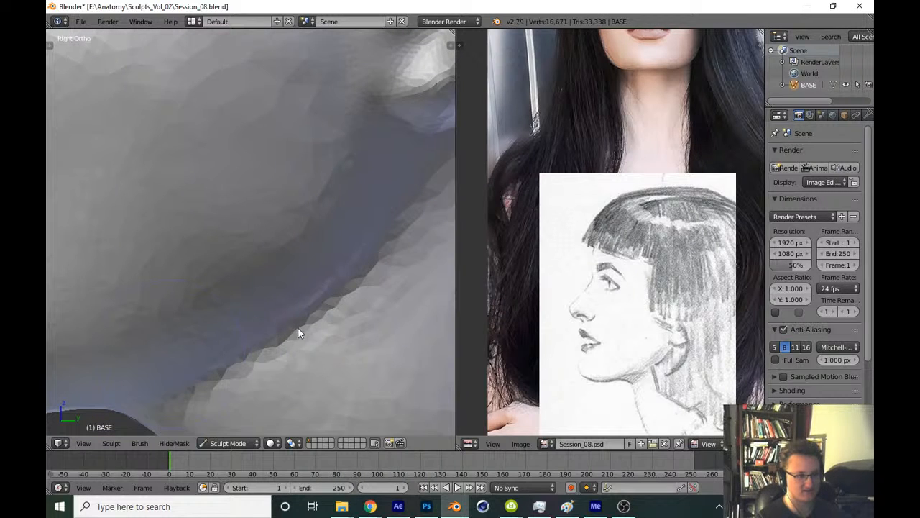
left_click_drag(298, 327, 205, 373)
left_click_drag(319, 300, 215, 388)
scroll(326, 350, "down", 6)
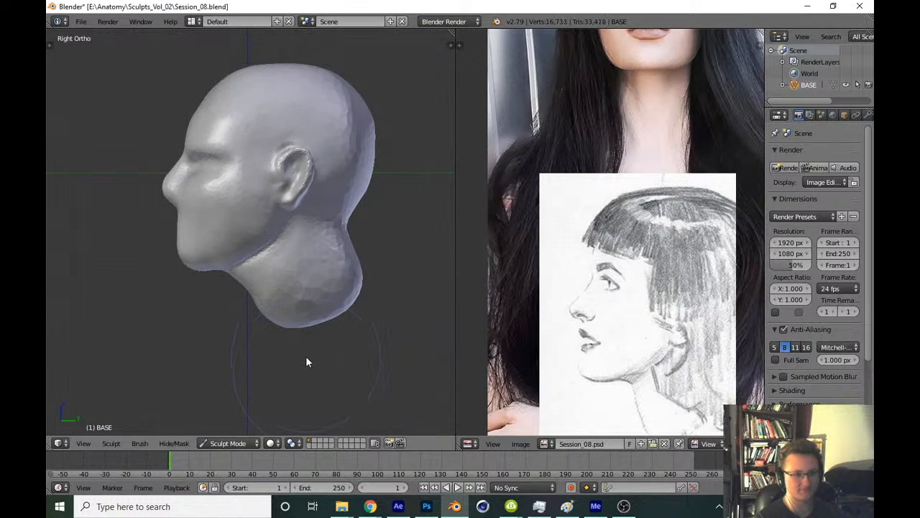
key("ctrl+z")
Return to the front view, bring the front portrait reference into view, and save over Session_08.blend
key("KP_1")
middle_click_drag(538, 196, 530, 283)
middle_click_drag(358, 282, 361, 322, "shift")
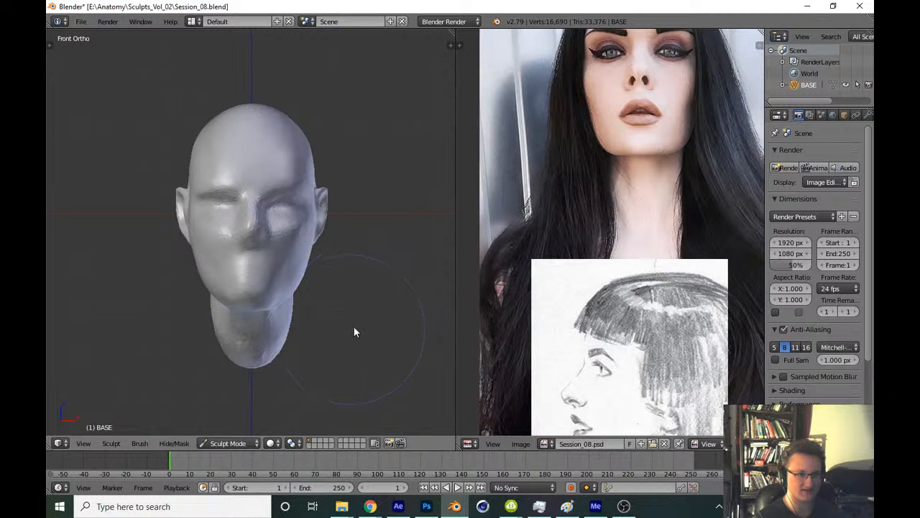
middle_click_drag(548, 204, 502, 291)
key("ctrl+s")
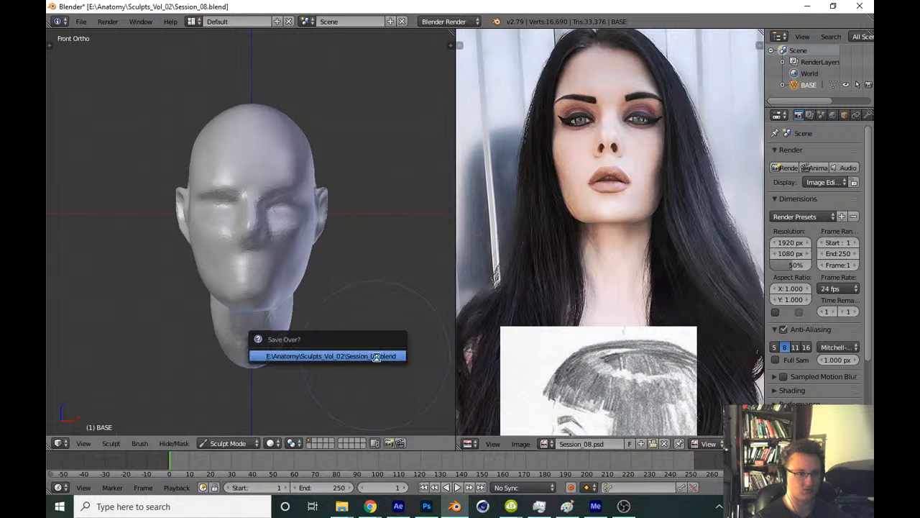
left_click(369, 358)
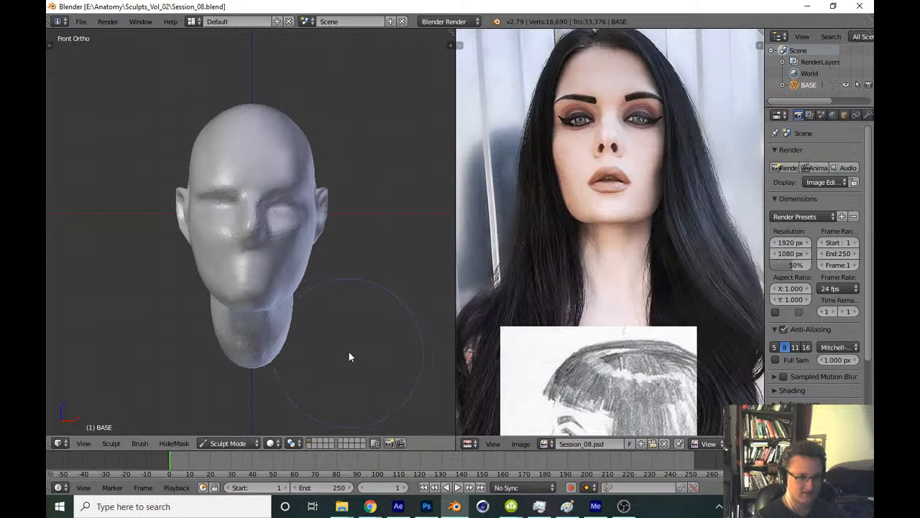
middle_click_drag(558, 242, 522, 198)
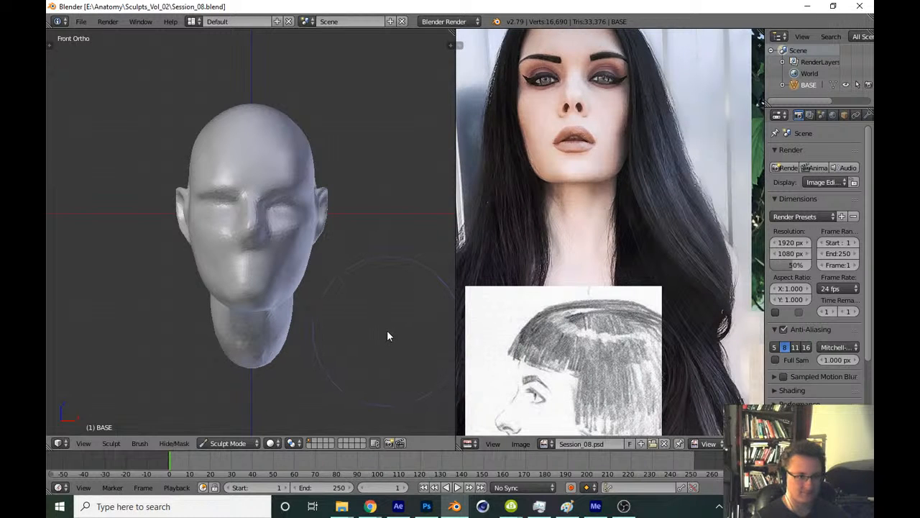
Resize the sculpting brush over the mouth area and make Clay Strips the active brush
key("t")
left_click(93, 88)
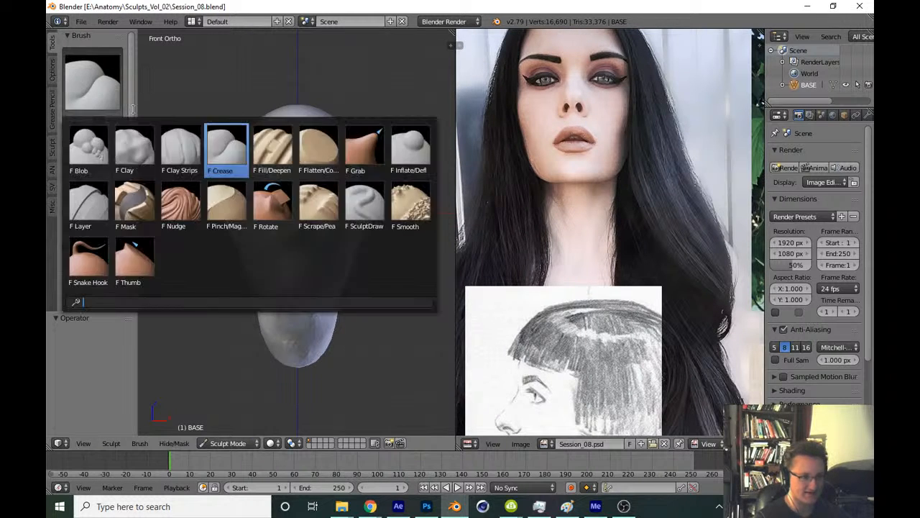
left_click(178, 148)
key("t")
middle_click_drag(317, 331, 349, 270, "ctrl")
key("f")
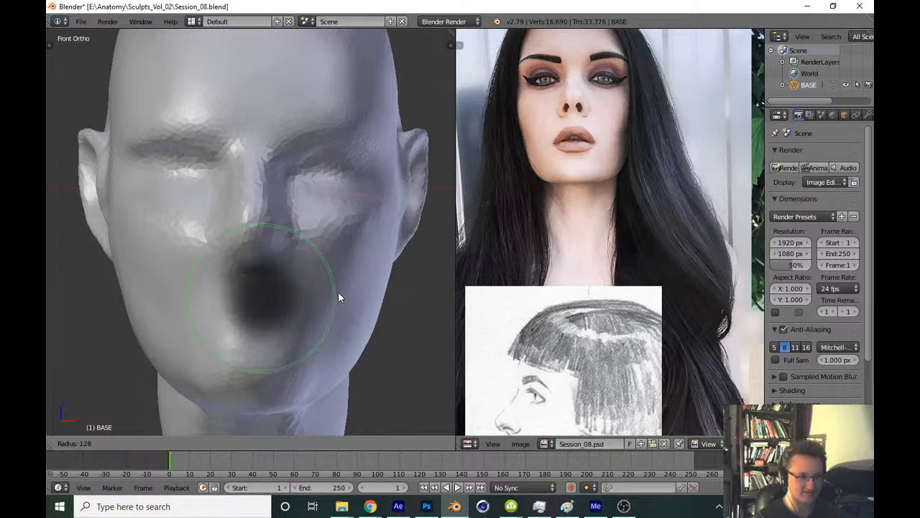
left_click(338, 292)
key("t")
left_click(98, 85)
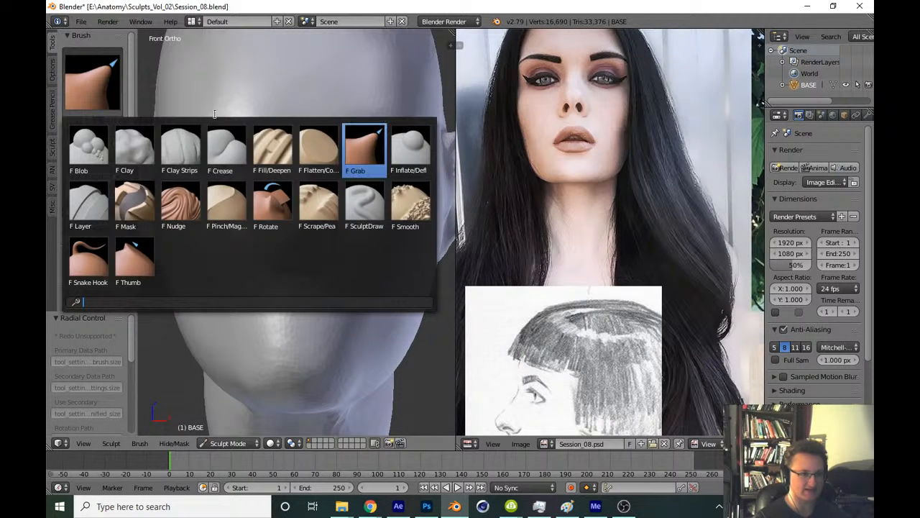
left_click(190, 156)
key("t")
Build up the nose bridge and the side of the nose with resized Clay Strips strokes, and save Session_08.blend
mouse_move(277, 227)
middle_mouse_down("shift")
mouse_move(282, 297)
mouse_move(292, 218)
middle_mouse_up("shift")
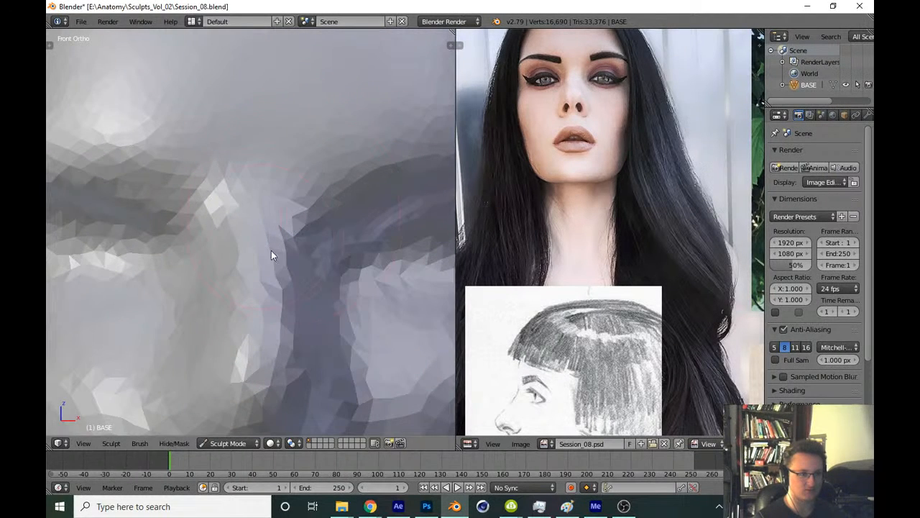
middle_click_drag(271, 250, 289, 198)
key("f")
left_click(272, 211)
mouse_move(271, 211)
left_mouse_down()
mouse_move(283, 261)
mouse_move(281, 235)
mouse_move(257, 216)
mouse_move(310, 204)
mouse_move(301, 371)
left_mouse_up()
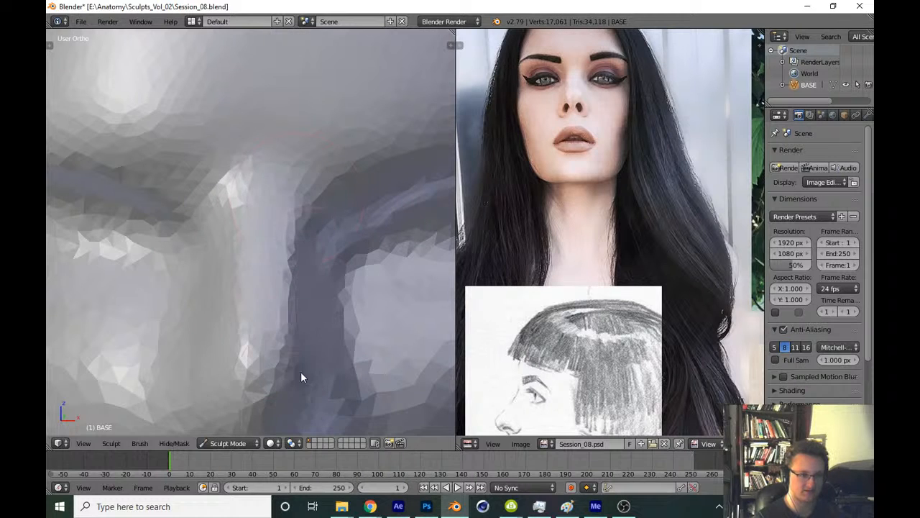
middle_click_drag(301, 371, 296, 301)
left_click_drag(297, 301, 308, 353)
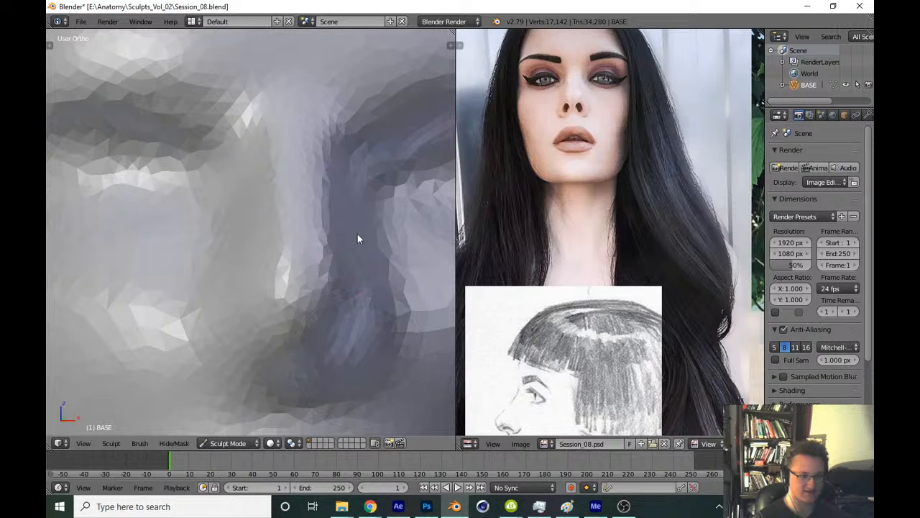
scroll(356, 345, "down", 6)
key("ctrl+s")
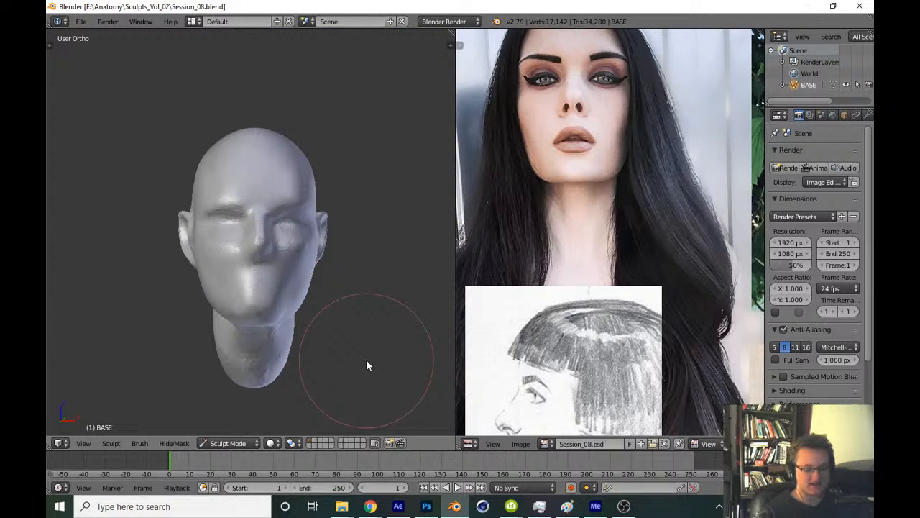
Try building up the underside and nostril area of the nose with Clay Strips, compare it with the portrait references, and undo it
key("KP_1")
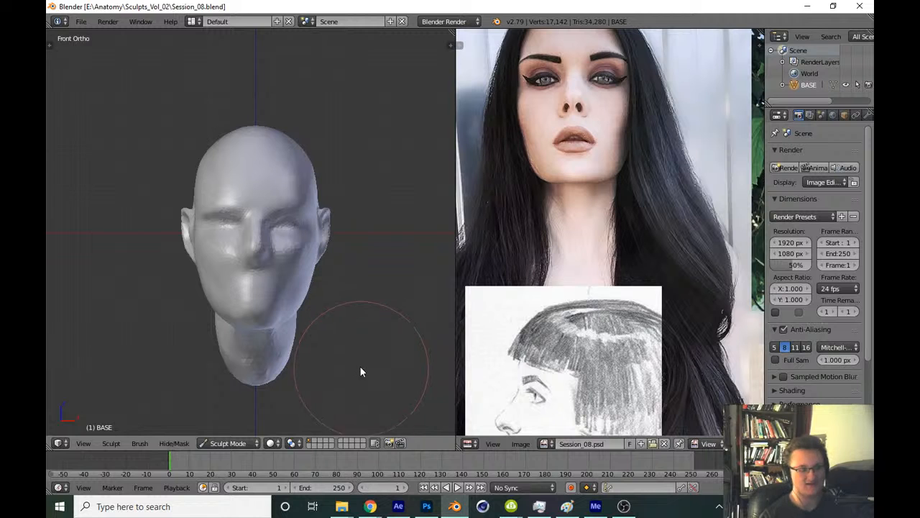
scroll(365, 366, "up", 5)
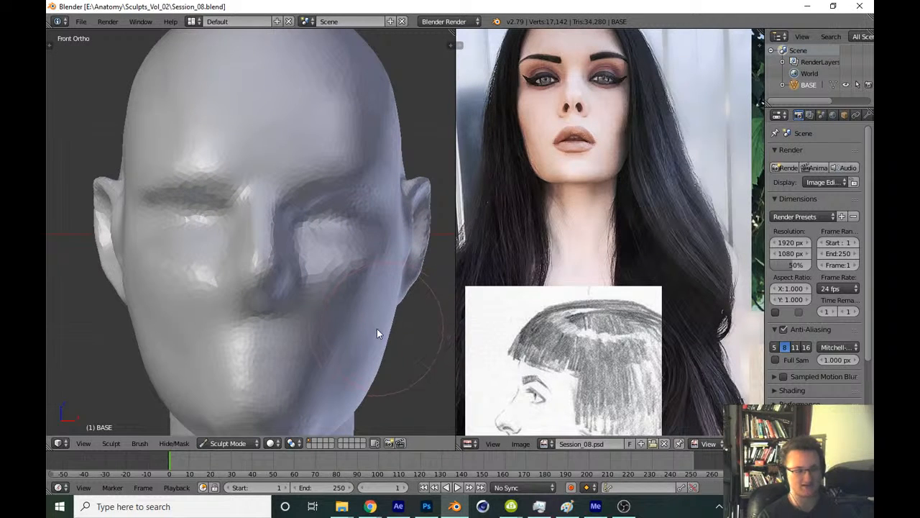
scroll(367, 315, "up", 2)
scroll(382, 300, "up", 4)
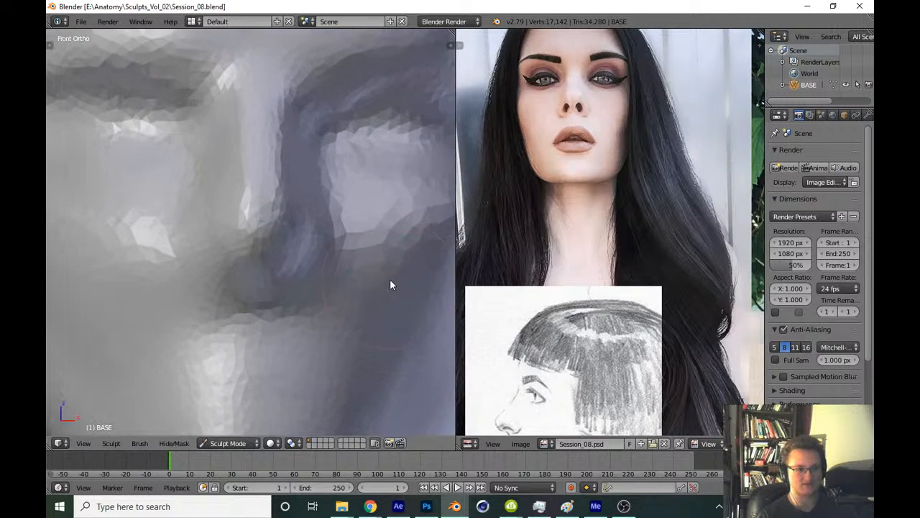
mouse_move(364, 266)
middle_mouse_down()
mouse_move(361, 218)
mouse_move(350, 372)
mouse_move(353, 314)
mouse_move(359, 391)
mouse_move(324, 254)
mouse_move(308, 299)
middle_mouse_up()
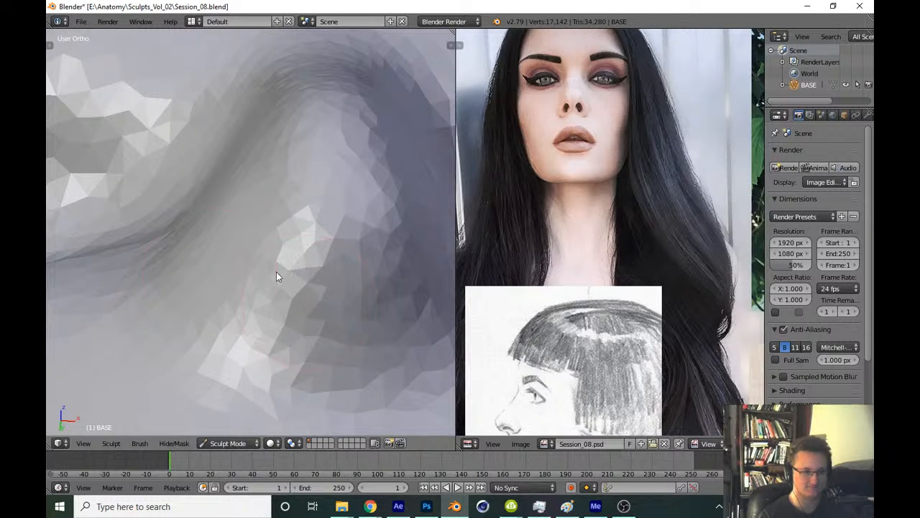
mouse_move(276, 272)
left_mouse_down()
mouse_move(228, 299)
mouse_move(267, 272)
mouse_move(279, 244)
mouse_move(236, 280)
left_mouse_up()
key("KP_1")
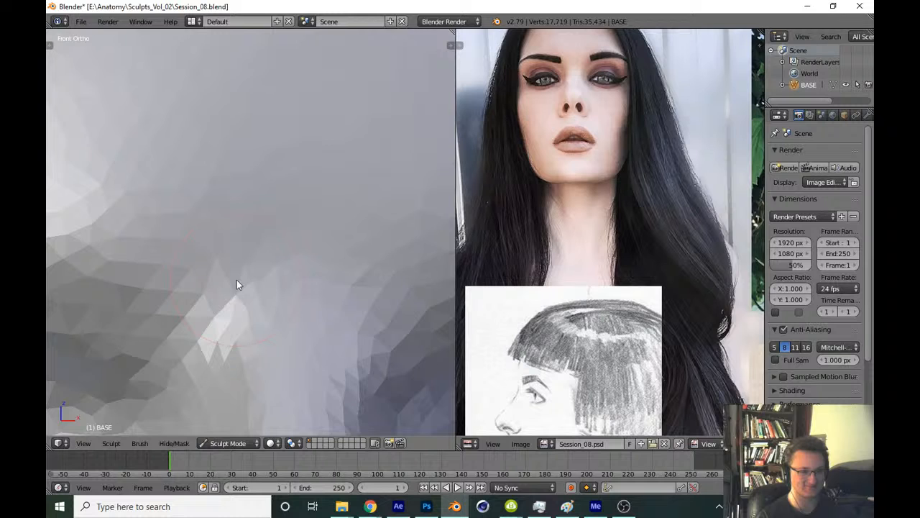
scroll(236, 285, "down", 5)
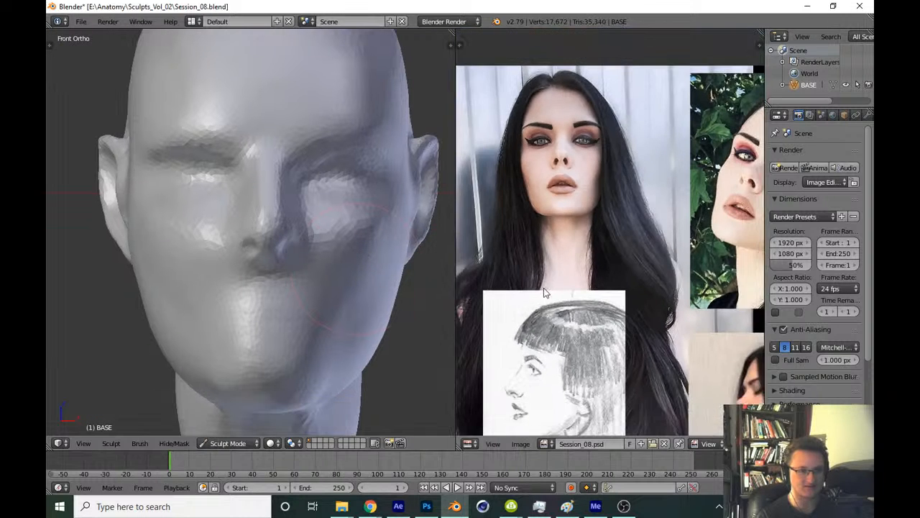
middle_click_drag(544, 288, 553, 251)
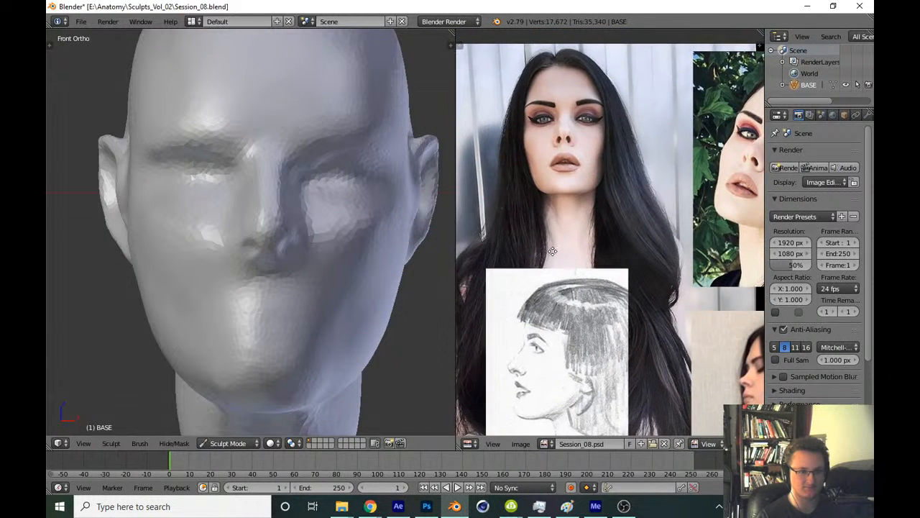
scroll(552, 251, "down", 1)
mouse_move(534, 292)
middle_mouse_down()
mouse_move(534, 266)
mouse_move(548, 299)
middle_mouse_up()
scroll(548, 299, "up", 3)
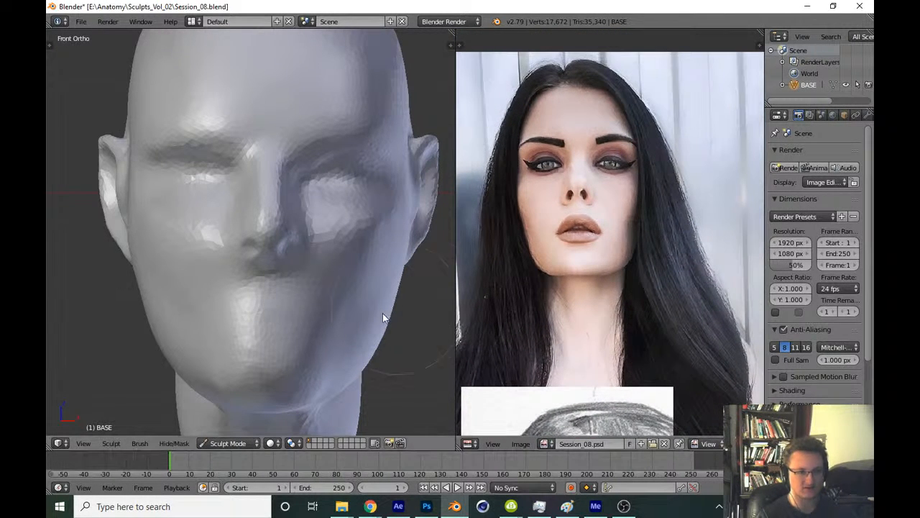
key("ctrl+z")
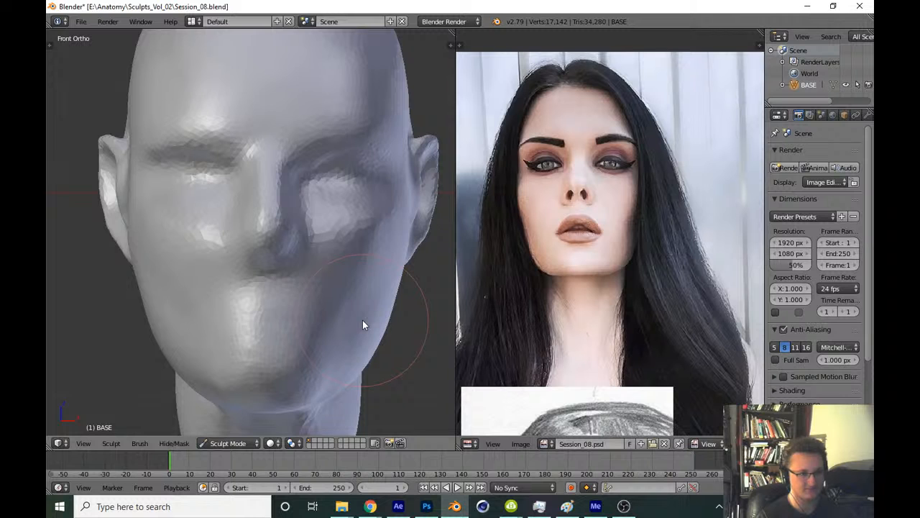
From the right view, reshape the tip of the nose in profile with a resized Grab brush
key("KP_3")
middle_click_drag(413, 300, 327, 250, "ctrl")
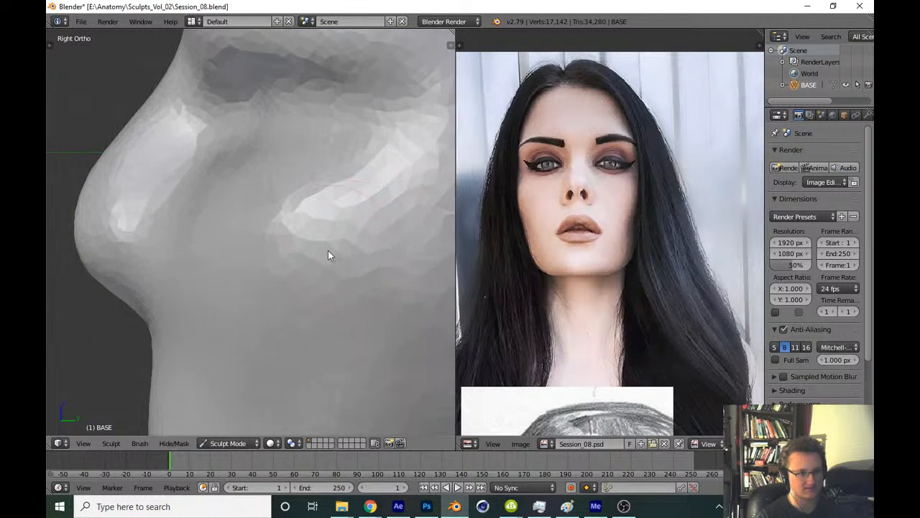
middle_click_drag(207, 279, 297, 298, "shift")
key("g")
key("f")
left_click(186, 264)
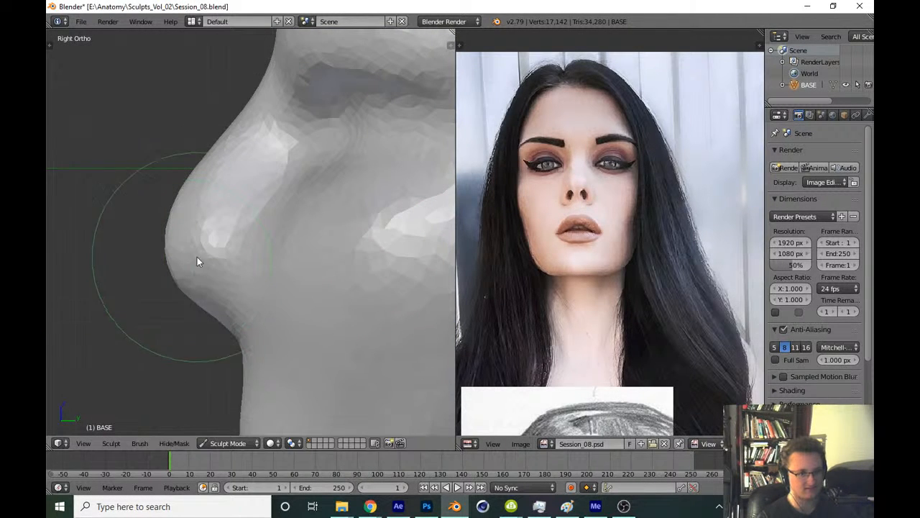
mouse_move(535, 329)
middle_mouse_down()
mouse_move(556, 189)
mouse_move(561, 288)
middle_mouse_up()
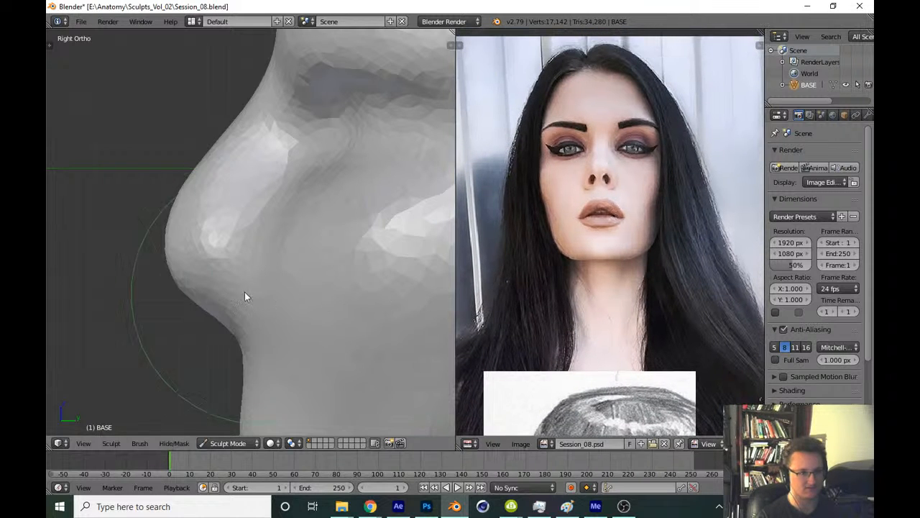
Pull the lower nose tip forward with the resized Grab brush and save over Session_08.blend
middle_click_drag(171, 272, 182, 307, "shift")
key("z")
key("z")
key("f")
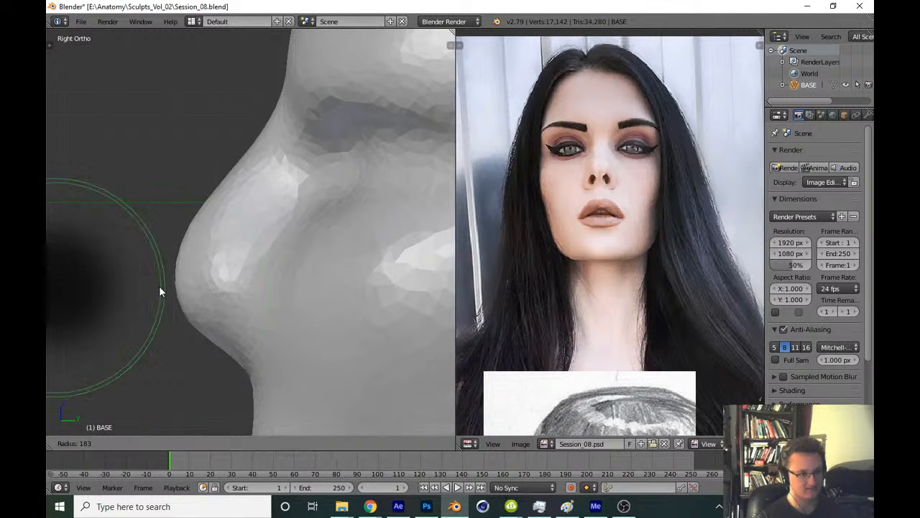
left_click(181, 294)
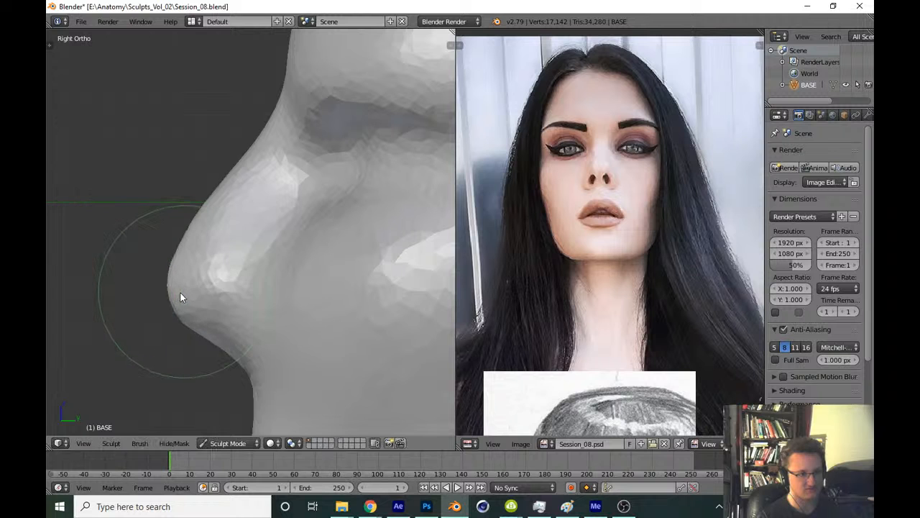
scroll(189, 302, "down", 4)
scroll(181, 337, "down", 2)
key("ctrl+s")
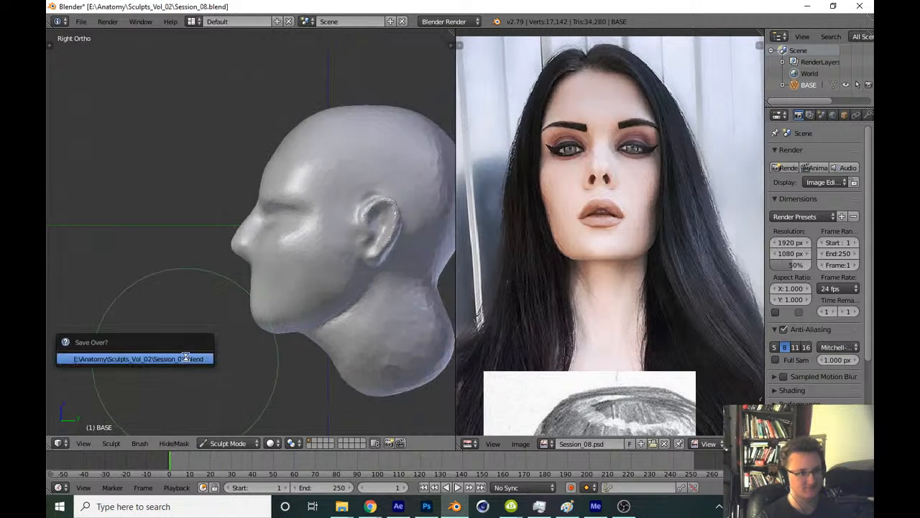
left_click(181, 357)
Focus on the side of the head near the ear and make Clay Strips the active brush
scroll(287, 279, "down", 2)
middle_click_drag(310, 287, 271, 298, "shift")
scroll(308, 282, "up", 1)
scroll(325, 254, "up", 7)
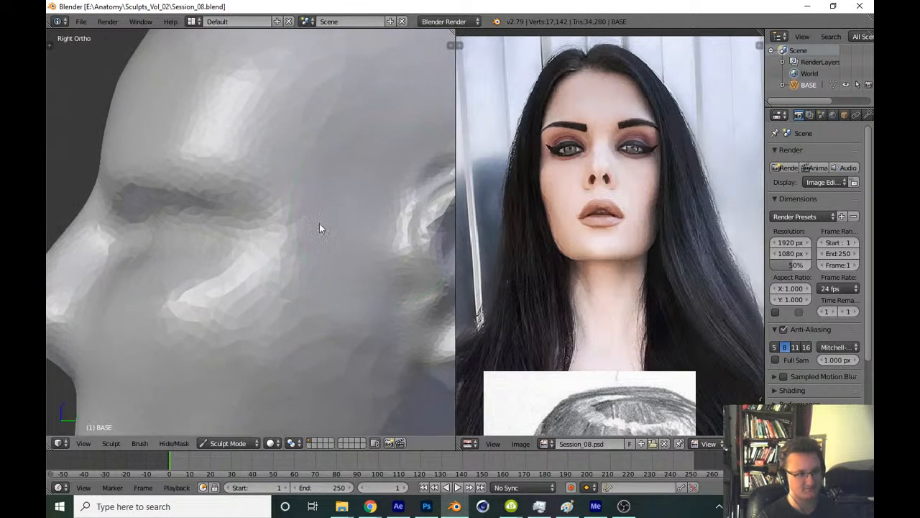
middle_click_drag(319, 223, 250, 249, "shift")
key("t")
left_click(112, 86)
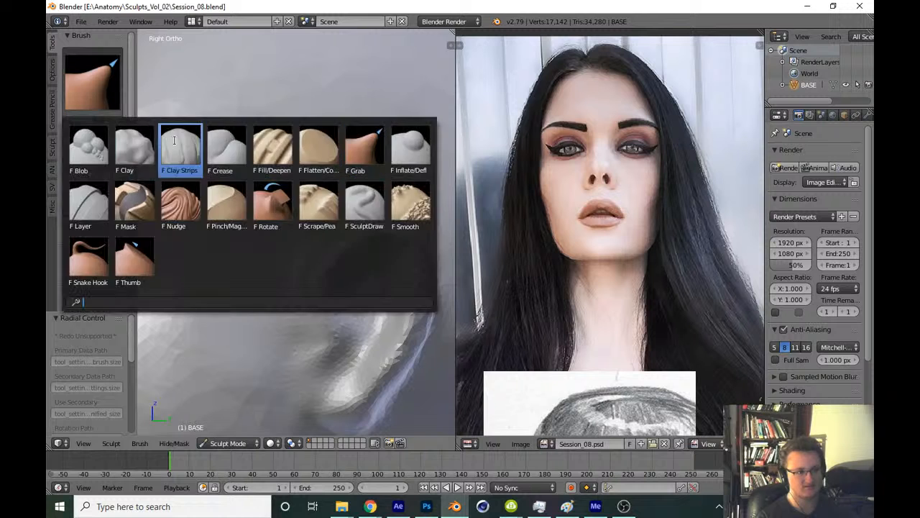
left_click(180, 149)
key("t")
Resize the Clay Strips brush and sculpt along the inside of the upper ear rim
scroll(265, 277, "up", 2)
middle_click_drag(314, 257, 268, 229, "shift")
scroll(268, 242, "up", 1)
key("f")
left_click(205, 257)
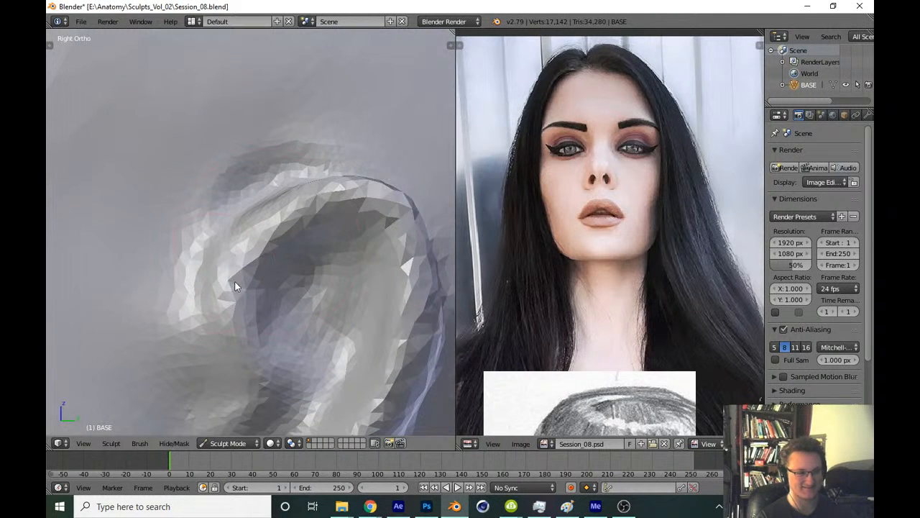
mouse_move(234, 280)
left_mouse_down()
mouse_move(229, 293)
mouse_move(320, 213)
mouse_move(361, 246)
left_mouse_up()
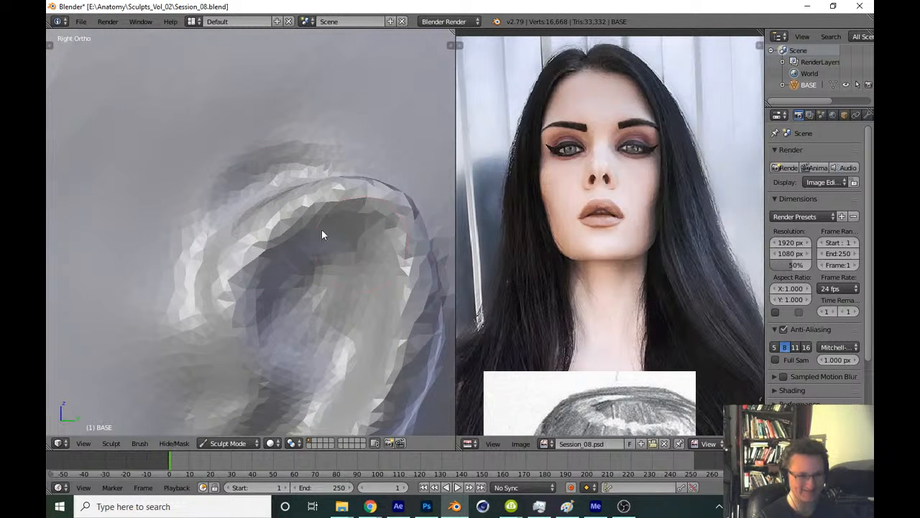
Check the brush settings and ear wireframe, resize Clay Strips, and define the hollow beneath the upper ear rim
key("t")
scroll(130, 187, "down", 5)
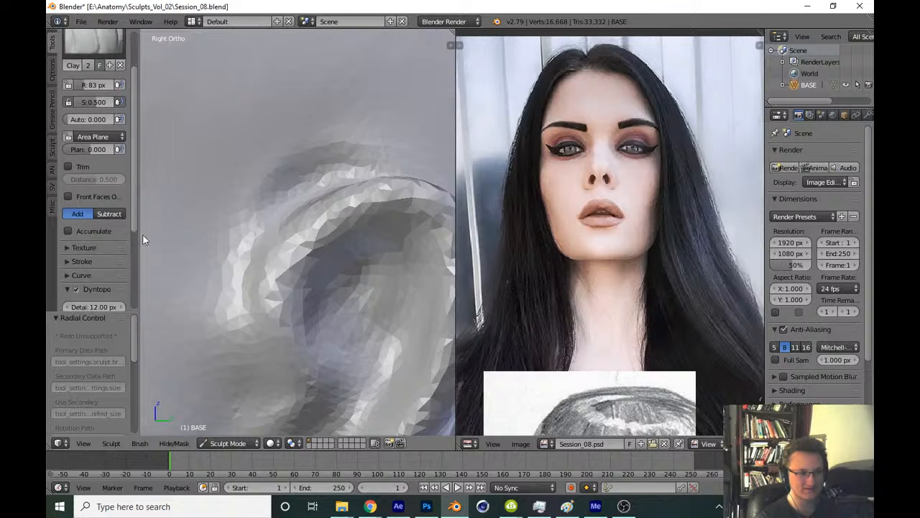
key("t")
key("Tab")
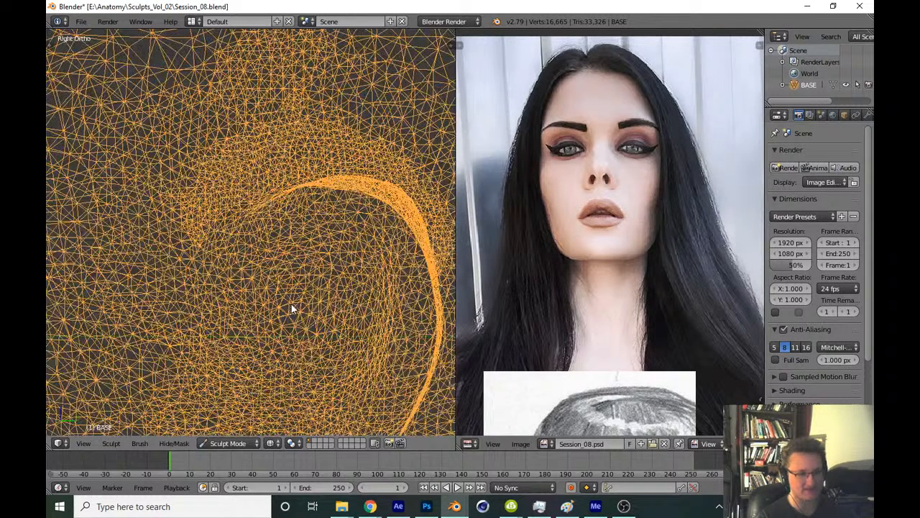
key("Tab")
middle_click_drag(303, 296, 275, 272, "shift")
middle_click_drag(275, 272, 269, 252, "ctrl")
key("z")
key("z")
key("f")
left_click(237, 257)
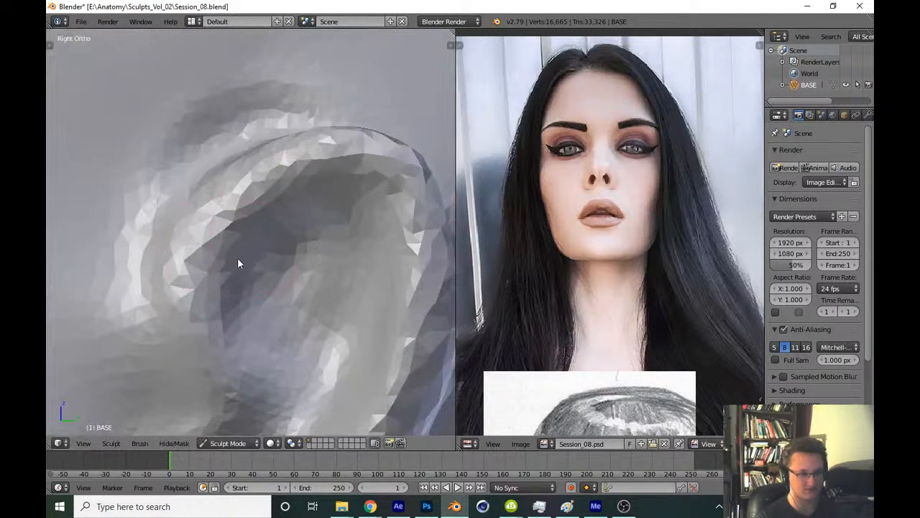
mouse_move(198, 254)
left_mouse_down()
mouse_move(208, 257)
mouse_move(283, 190)
mouse_move(372, 205)
left_mouse_up()
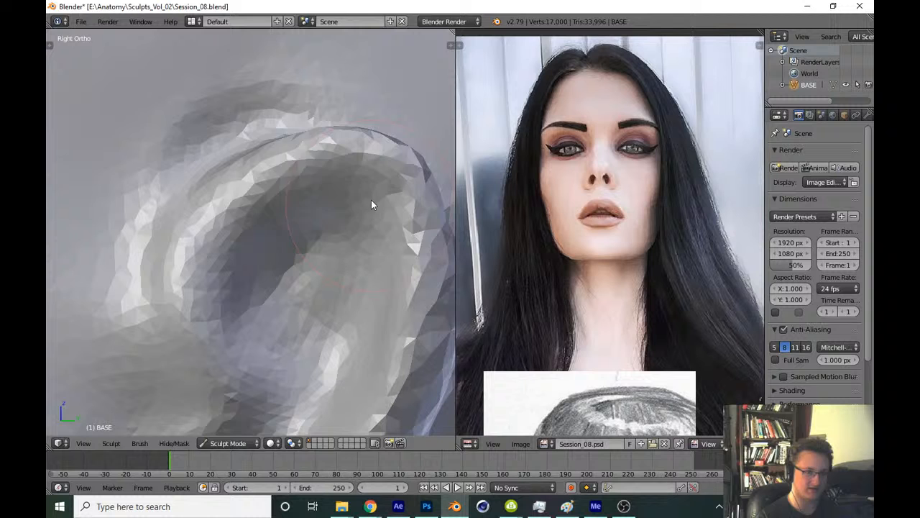
Continue the ear hollow across the top and down the rear rim with resized Clay Strips strokes
left_click_drag(315, 168, 359, 188)
middle_click_drag(359, 188, 328, 173, "shift")
key("f")
left_click(316, 173)
mouse_move(366, 179)
left_mouse_down()
mouse_move(392, 219)
mouse_move(374, 253)
mouse_move(350, 392)
left_mouse_up()
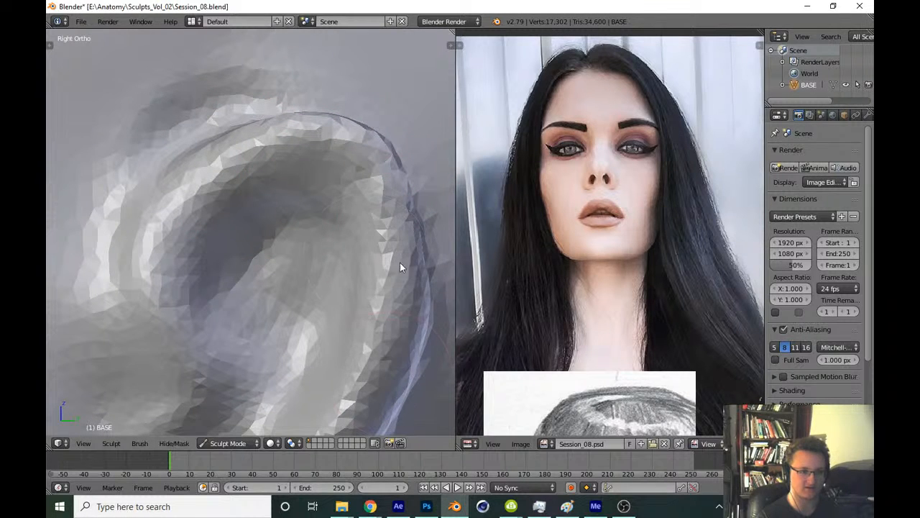
Sculpt the lower rear rim and the inner ridge of the ear with Clay Strips
middle_click_drag(348, 330, 354, 208, "shift")
left_click_drag(366, 231, 324, 298)
left_click_drag(288, 172, 299, 303)
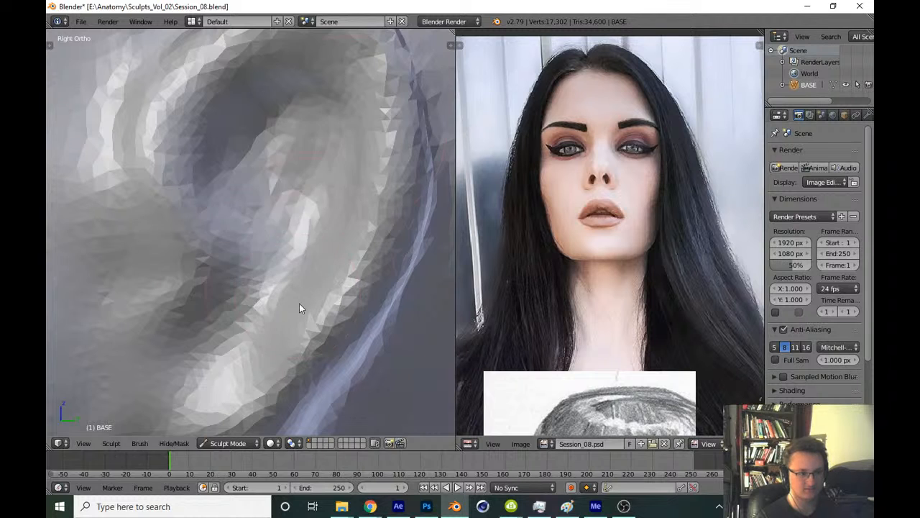
left_click_drag(300, 194, 263, 287)
left_click_drag(263, 162, 287, 122)
Inspect the whole ear and smooth the side of the skull above it
scroll(339, 170, "down", 8)
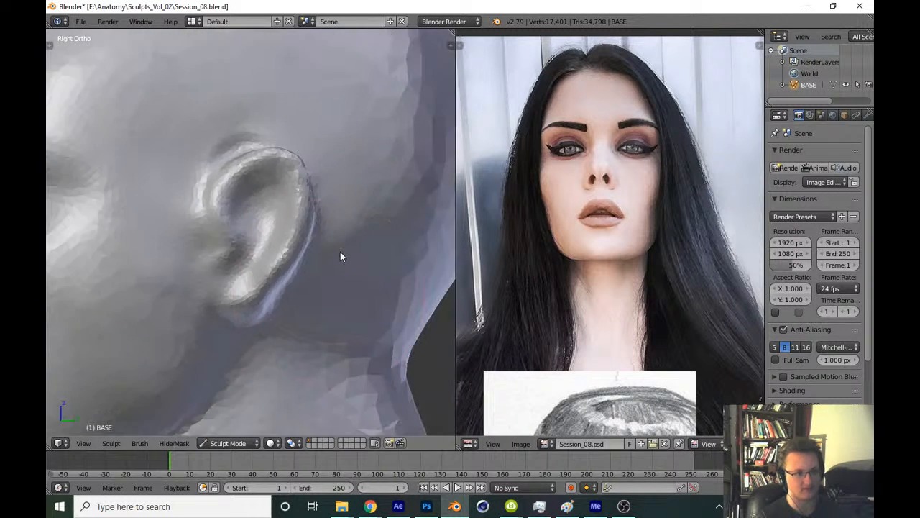
mouse_move(260, 303)
middle_mouse_down("shift")
mouse_move(291, 302)
mouse_move(264, 358)
middle_mouse_up("shift")
scroll(266, 352, "up", 6)
mouse_move(316, 219)
middle_mouse_down()
mouse_move(310, 255)
mouse_move(243, 233)
mouse_move(251, 252)
middle_mouse_up()
mouse_move(270, 211)
left_mouse_down("shift")
mouse_move(176, 198)
mouse_move(239, 303)
mouse_move(115, 279)
mouse_move(196, 249)
left_mouse_up("shift")
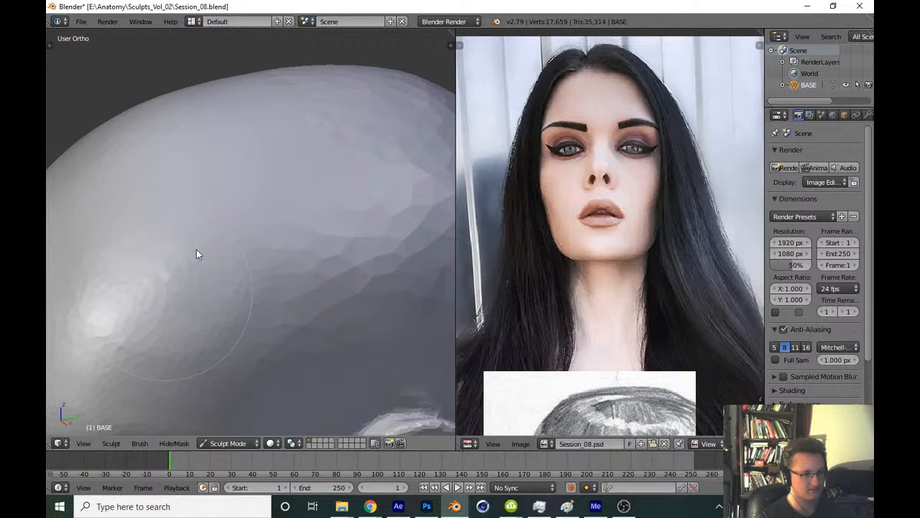
Fill out the side and back of the skull with resized Clay Strips strokes, smoothing the surface between them
middle_click_drag(290, 238, 265, 236)
key("f")
left_click(286, 235)
mouse_move(285, 236)
left_mouse_down()
mouse_move(272, 268)
mouse_move(360, 163)
mouse_move(257, 172)
mouse_move(381, 119)
mouse_move(399, 203)
left_mouse_up()
mouse_move(398, 203)
middle_mouse_down()
mouse_move(315, 288)
mouse_move(304, 283)
middle_mouse_up()
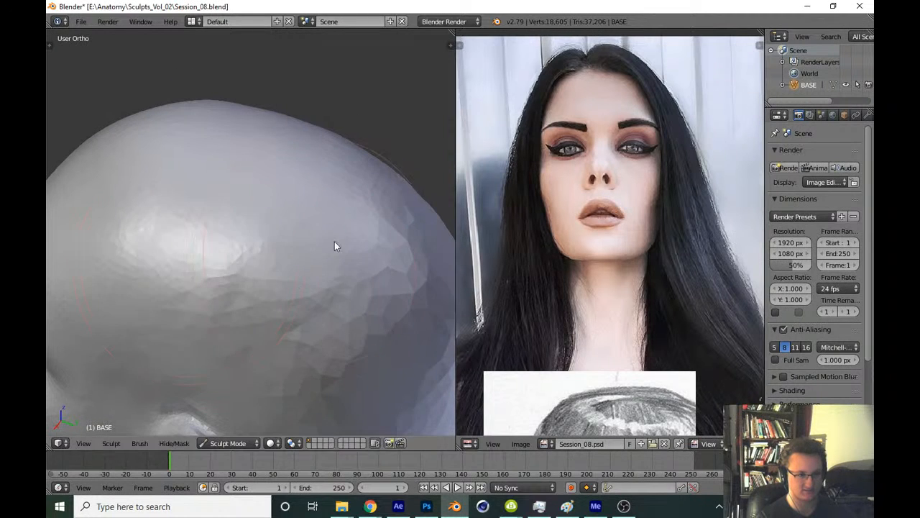
mouse_move(334, 241)
left_mouse_down("shift")
mouse_move(325, 246)
mouse_move(429, 291)
mouse_move(314, 401)
left_mouse_up("shift")
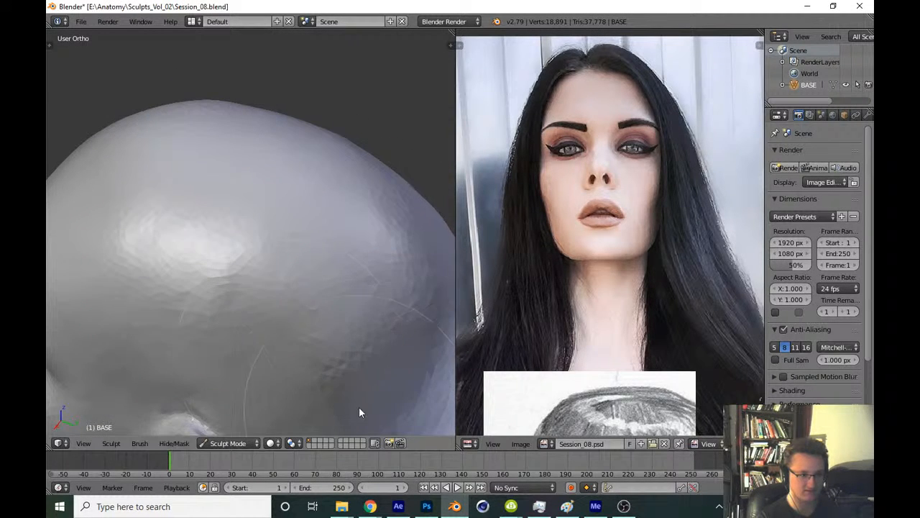
mouse_move(358, 408)
middle_mouse_down()
mouse_move(297, 306)
mouse_move(289, 350)
mouse_move(274, 304)
mouse_move(289, 290)
mouse_move(261, 273)
middle_mouse_up()
mouse_move(261, 273)
left_mouse_down()
mouse_move(288, 258)
mouse_move(290, 216)
mouse_move(198, 319)
mouse_move(339, 317)
mouse_move(391, 124)
left_mouse_up()
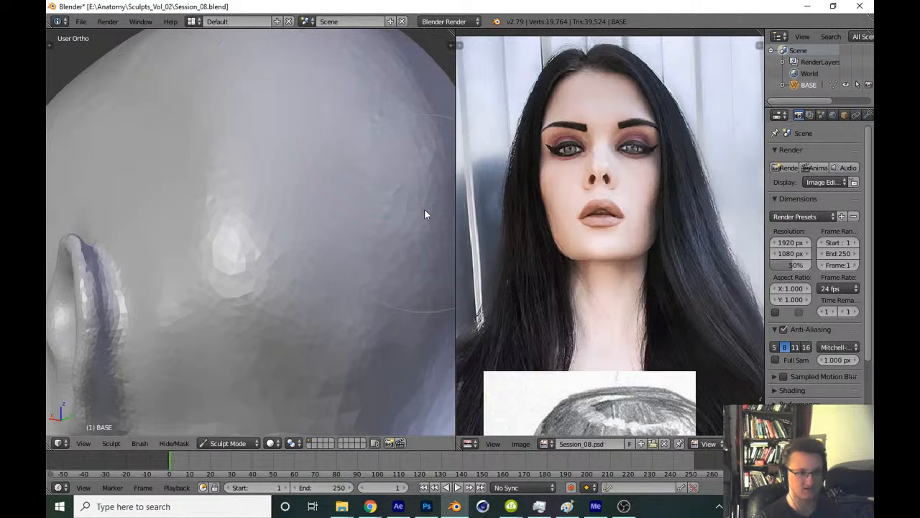
From the right view, compare the skull with the profile sketch and pull the back of the head outward with Grab
middle_click_drag(425, 209, 347, 305, "ctrl")
key("KP_3")
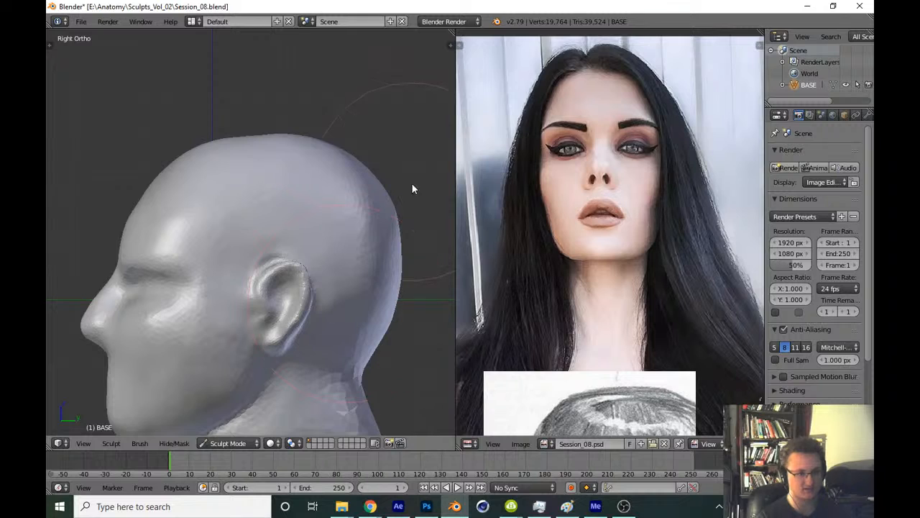
middle_click_drag(412, 183, 378, 211, "shift")
middle_click_drag(576, 191, 525, 202)
key("z")
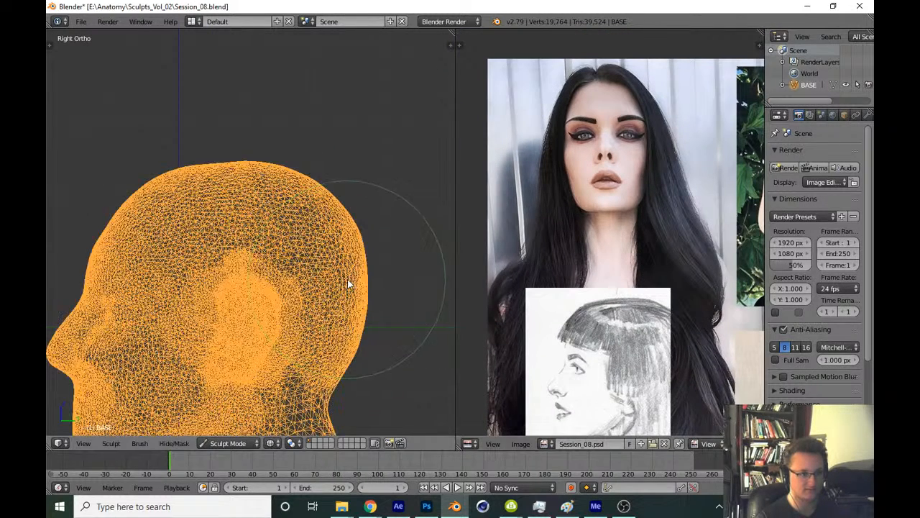
key("z")
key("z")
key("z")
key("ctrl+z")
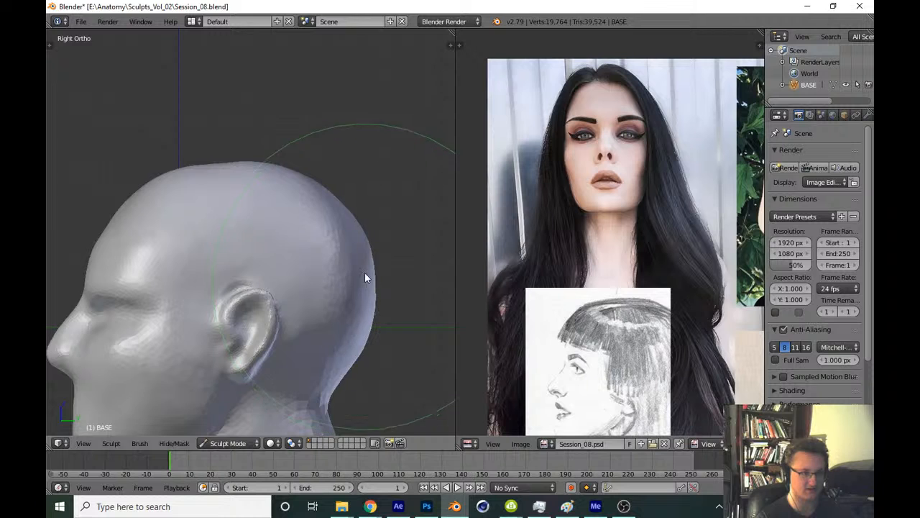
Refine the crown and upper back of the skull in profile with the Grab brush
middle_click_drag(365, 271, 347, 273, "ctrl")
key("z")
key("z")
key("z")
key("z")
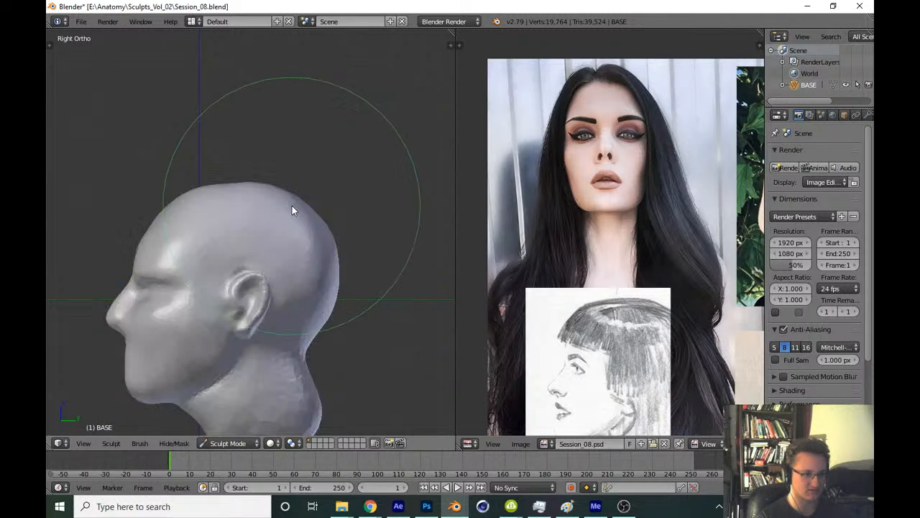
key("z")
key("z")
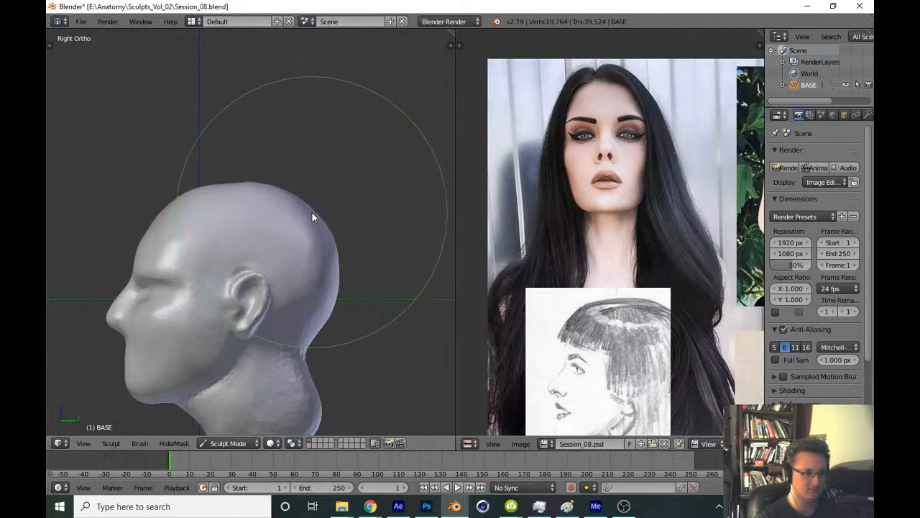
Activate Clay Strips again and even out the top of the head
key("t")
left_click_drag(138, 233, 137, 112)
left_click(95, 71)
left_click(180, 151)
key("t")
middle_click_drag(236, 209, 282, 281, "shift")
scroll(242, 250, "up", 4)
mouse_move(282, 279)
left_mouse_down()
mouse_move(278, 291)
mouse_move(305, 240)
mouse_move(280, 214)
mouse_move(341, 280)
left_mouse_up()
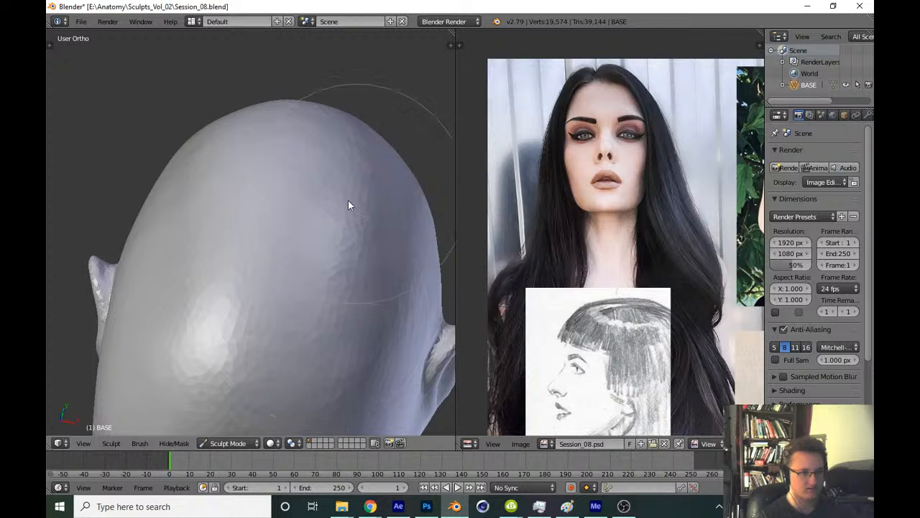
Return to the front view and compare the head's outline with the portrait references
scroll(364, 304, "down", 5)
key("KP_1")
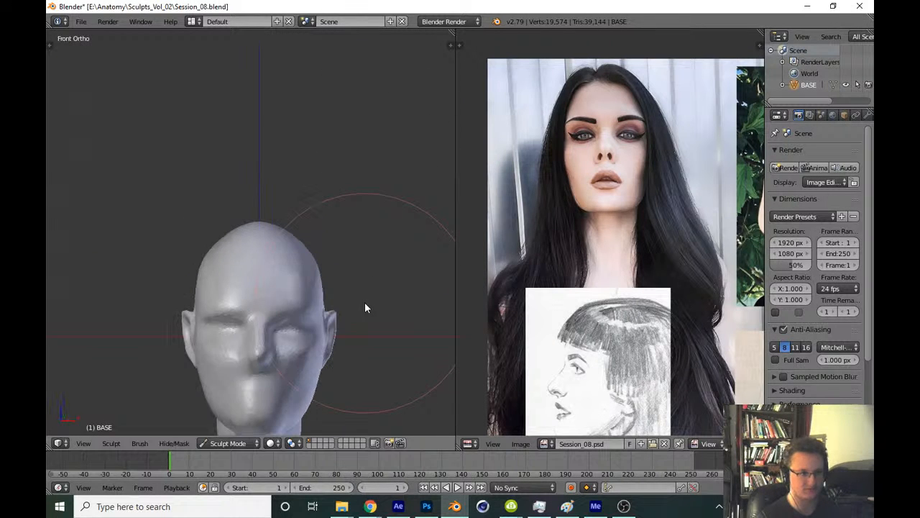
middle_click_drag(568, 187, 561, 177)
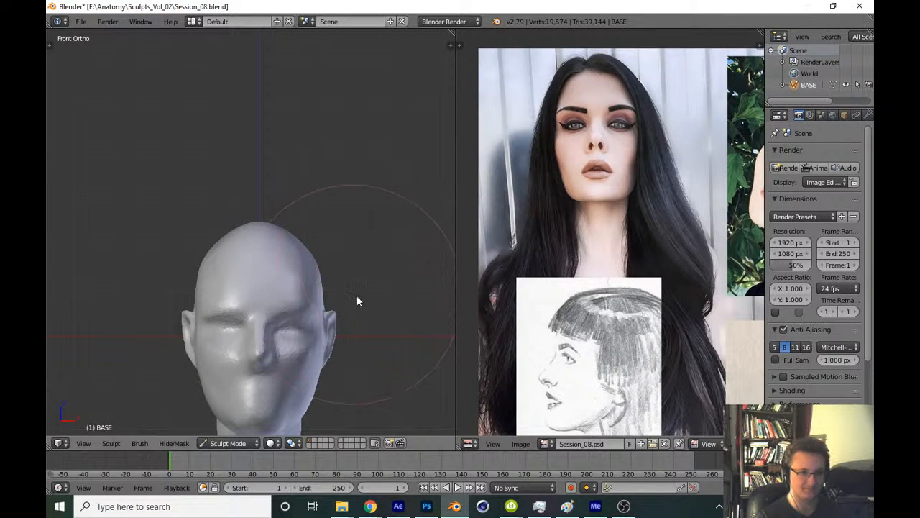
middle_click_drag(497, 245, 496, 226)
middle_click_drag(383, 249, 390, 200, "shift")
middle_click_drag(504, 178, 527, 217)
middle_click_drag(326, 204, 353, 207, "ctrl")
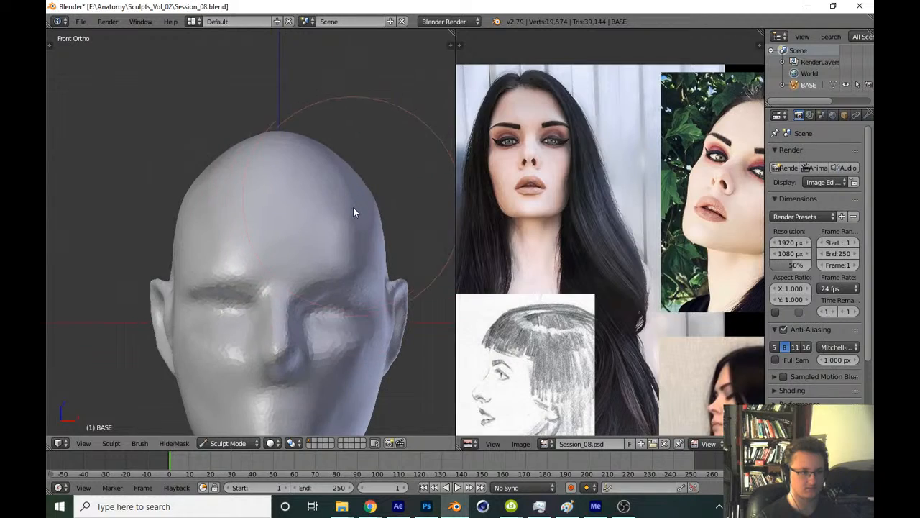
Adjust the silhouette of the crown from the front with a resized Grab brush, checking the wireframe
key("z")
key("f")
left_click(285, 158)
key("z")
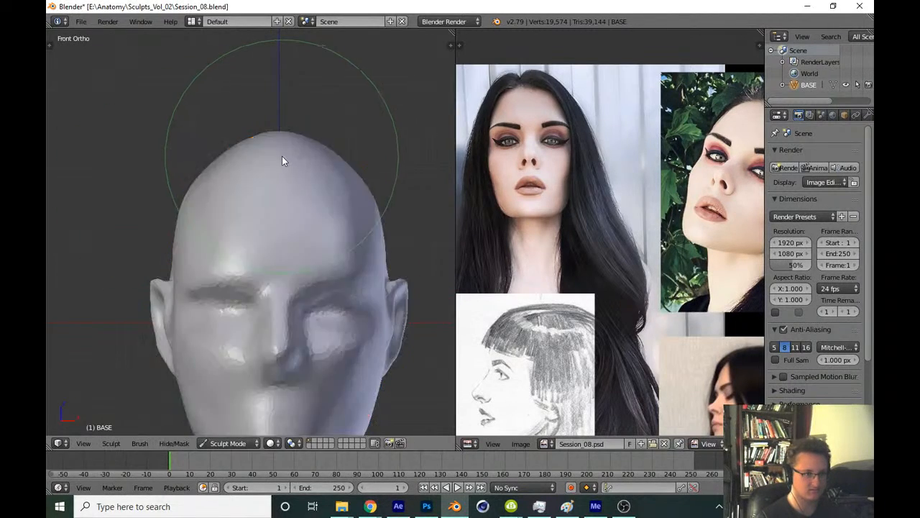
key("z")
key("f")
left_click(285, 155)
key("z")
key("z")
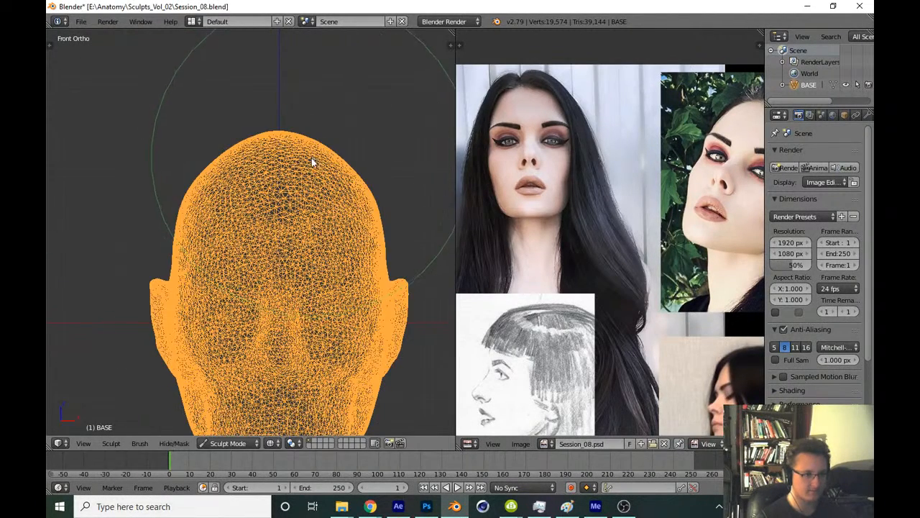
key("z")
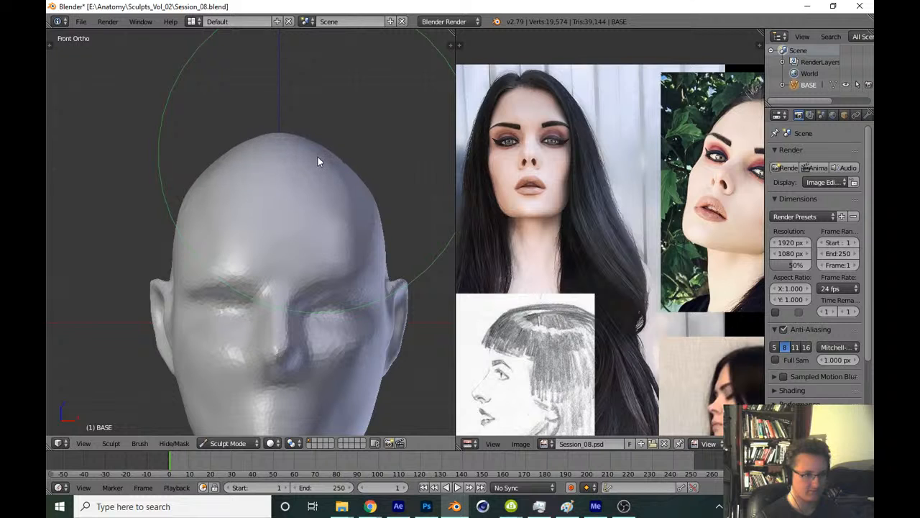
Switch back to Clay Strips and even out the crown and upper forehead from above
key("t")
left_click(92, 82)
left_click(180, 149)
key("t")
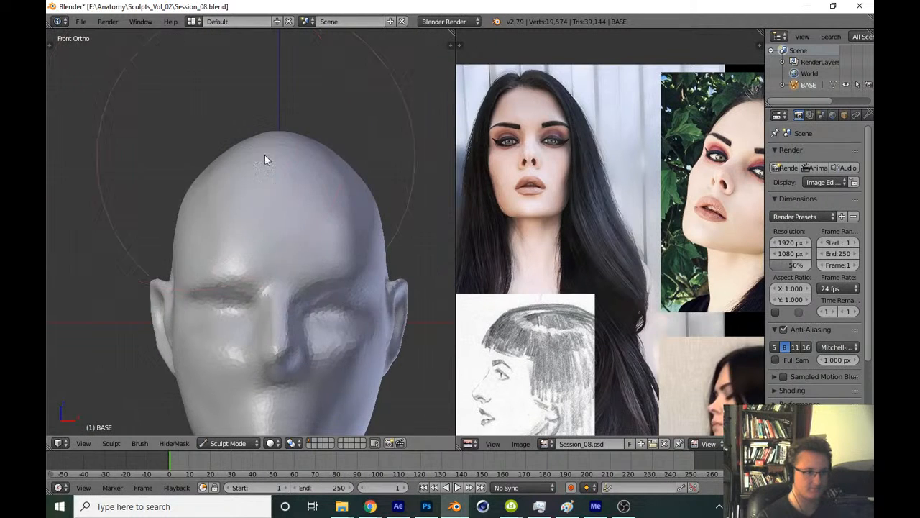
middle_click_drag(264, 155, 273, 257)
scroll(273, 257, "up", 2)
mouse_move(287, 161)
left_mouse_down()
mouse_move(295, 128)
mouse_move(269, 258)
mouse_move(279, 334)
mouse_move(226, 321)
left_mouse_up()
mouse_move(258, 173)
left_mouse_down()
mouse_move(228, 295)
mouse_move(241, 238)
left_mouse_up()
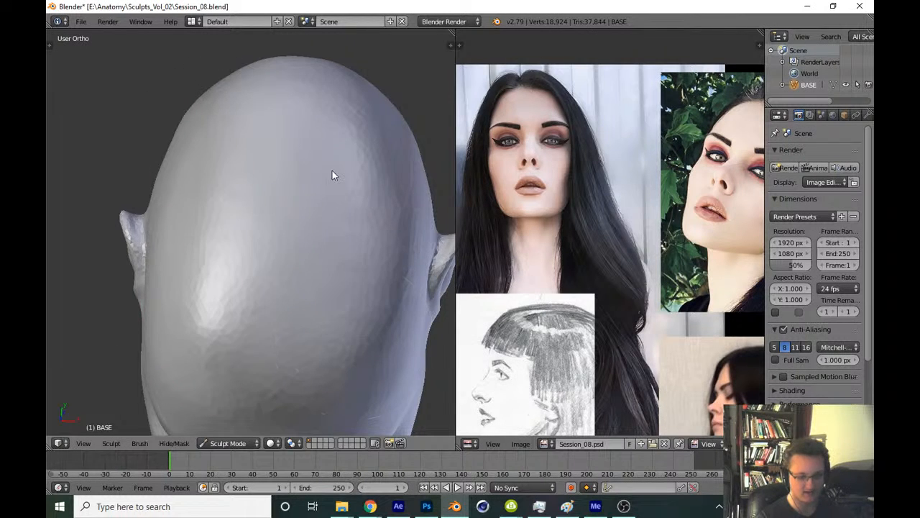
Even out the upper side and back of the skull, check the head from the front, and save the file
key("KP_1")
mouse_move(405, 181)
middle_mouse_down()
mouse_move(386, 156)
mouse_move(324, 245)
middle_mouse_up()
mouse_move(259, 305)
left_mouse_down()
mouse_move(309, 164)
mouse_move(343, 319)
mouse_move(357, 249)
left_mouse_up()
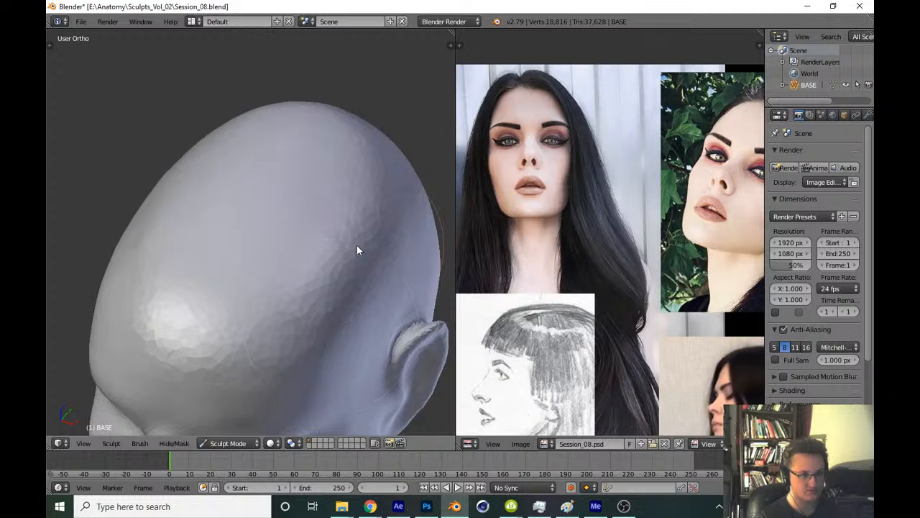
key("KP_1")
scroll(403, 312, "down", 6)
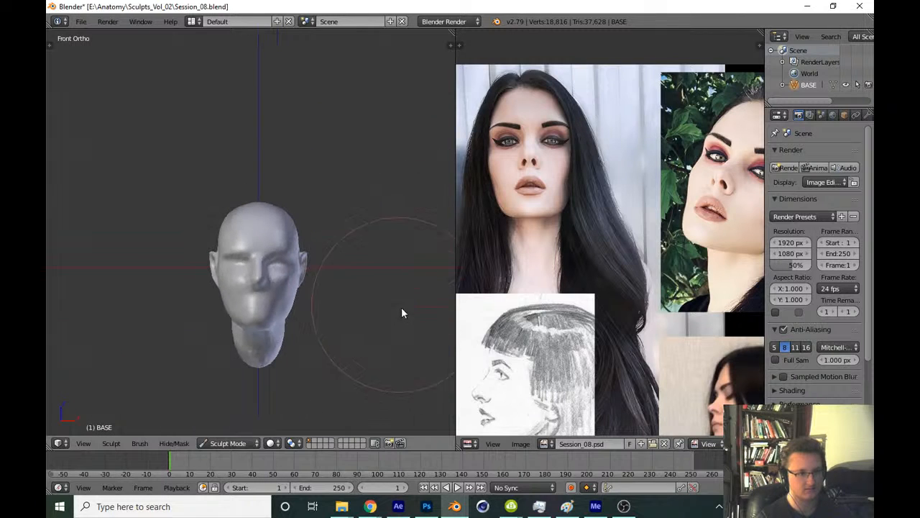
key("ctrl+s")
left_click(414, 321)
Adjust the crown's profile in side view with a resized Grab brush, checking the wireframe, and save the file
middle_click_drag(536, 253, 502, 255)
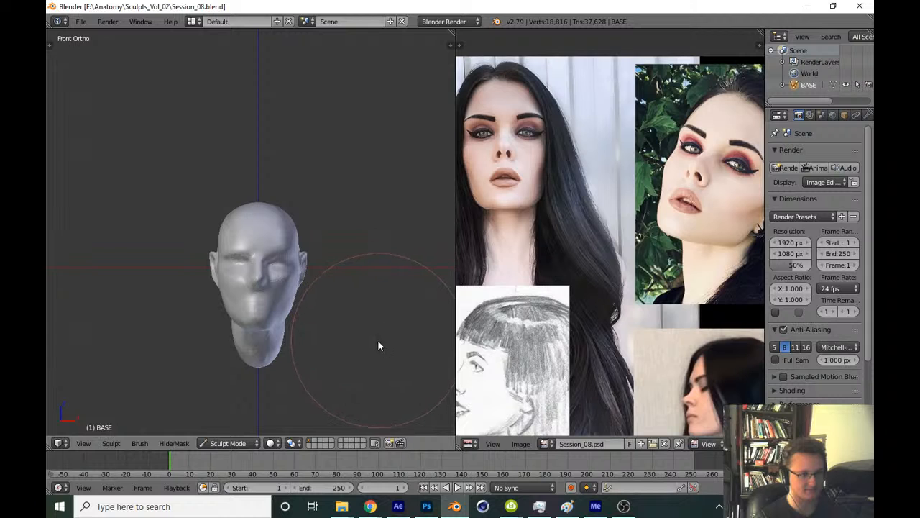
middle_click_drag(379, 345, 388, 334, "shift")
key("KP_3")
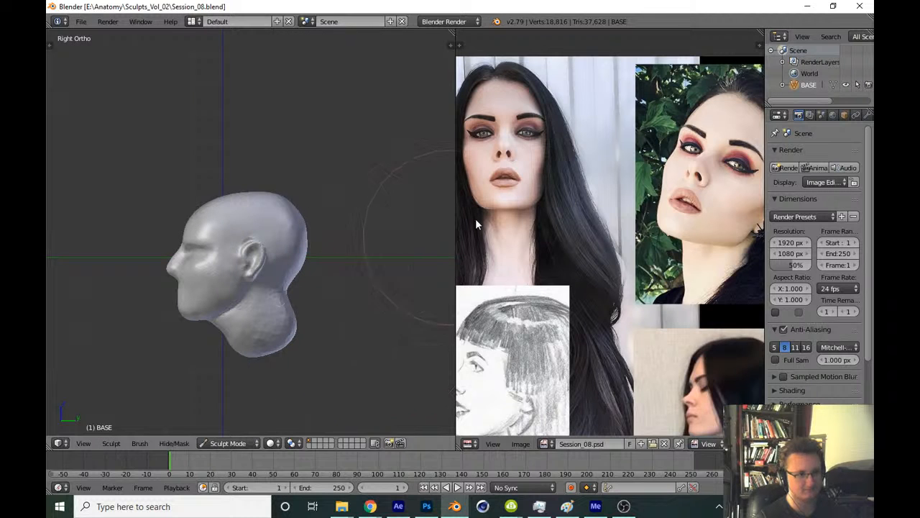
middle_click_drag(587, 188, 623, 201)
scroll(313, 274, "up", 4)
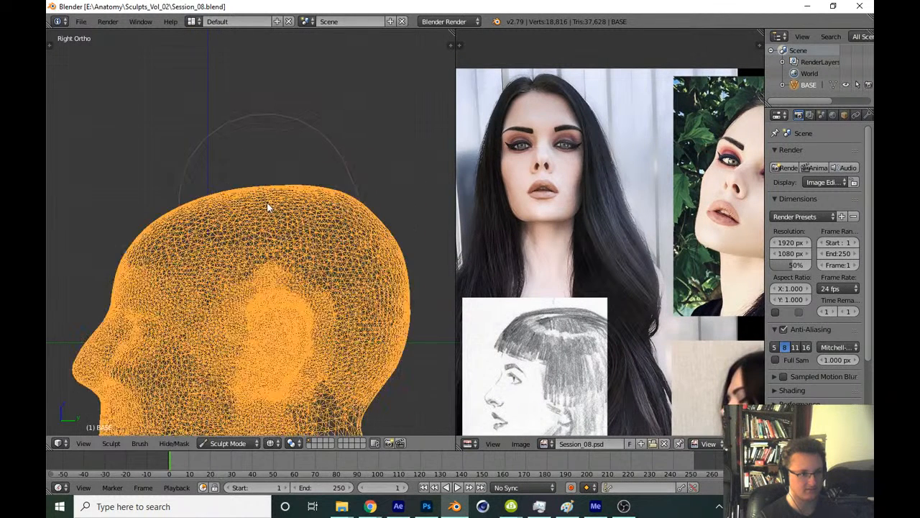
key("f")
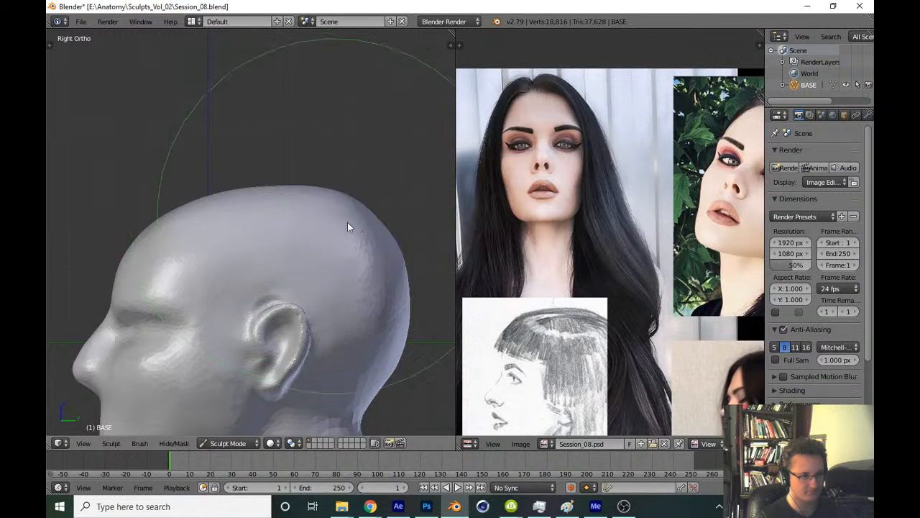
left_click(359, 233)
key("z")
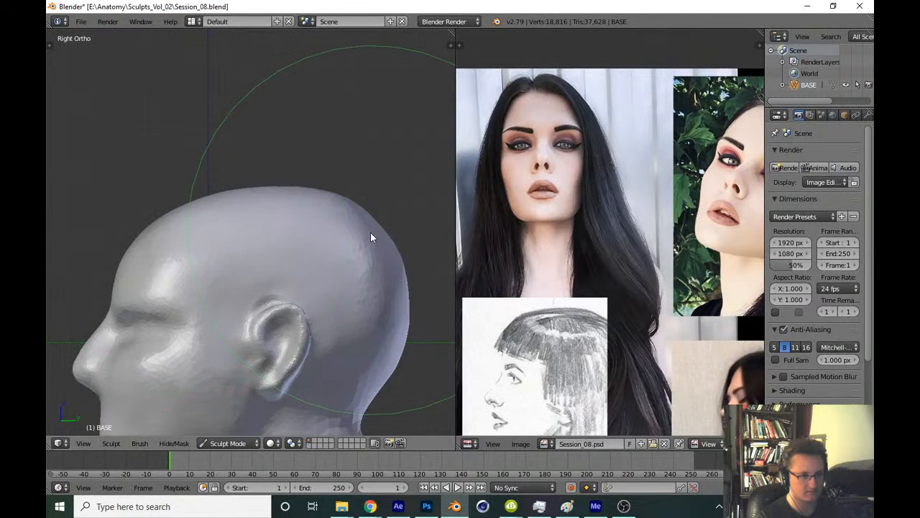
scroll(370, 252, "down", 4)
key("ctrl+s")
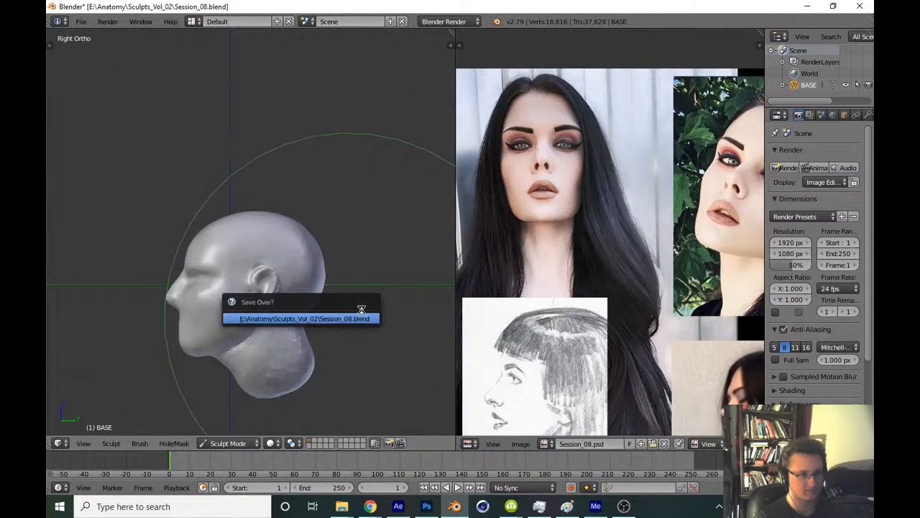
key("Return")
Compare the head's profile with the references and switch the sculpt brush from Grab to Clay Strips
middle_click_drag(545, 198, 528, 138)
middle_click_drag(510, 187, 533, 194)
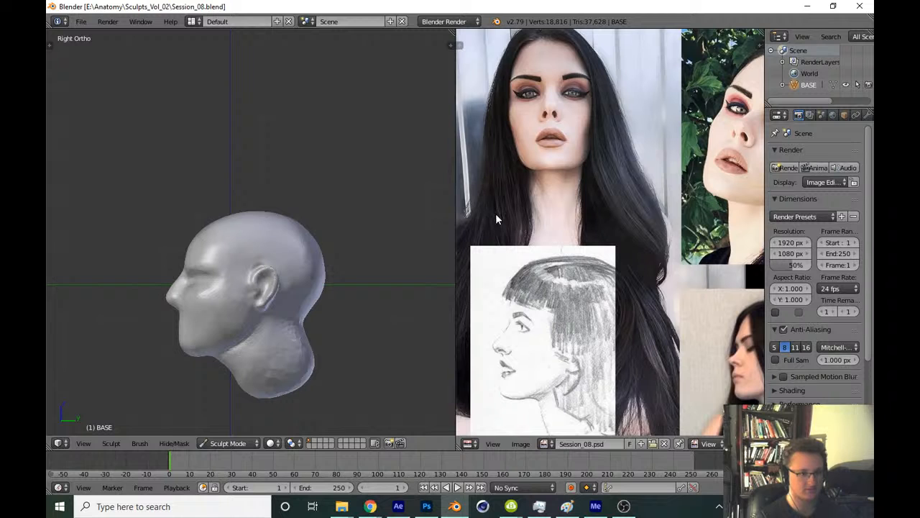
middle_click_drag(513, 237, 445, 262)
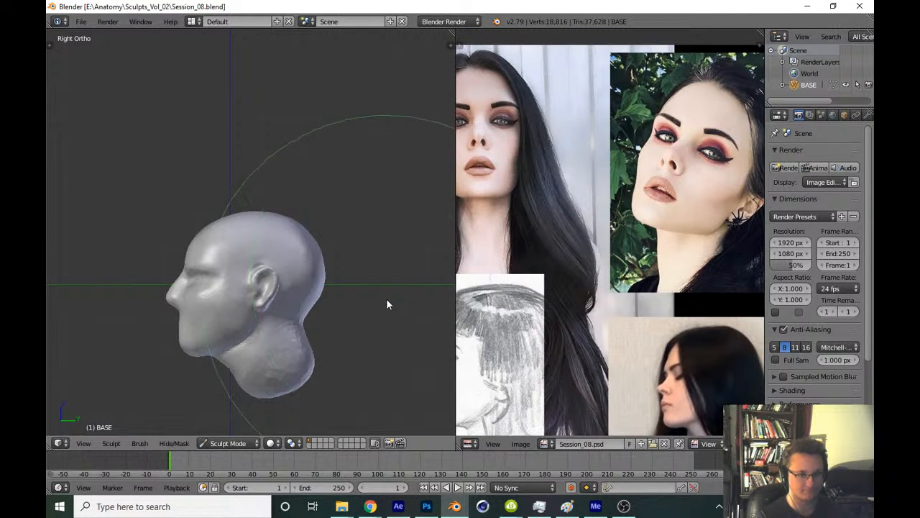
middle_click_drag(340, 315, 343, 227, "shift")
key("t")
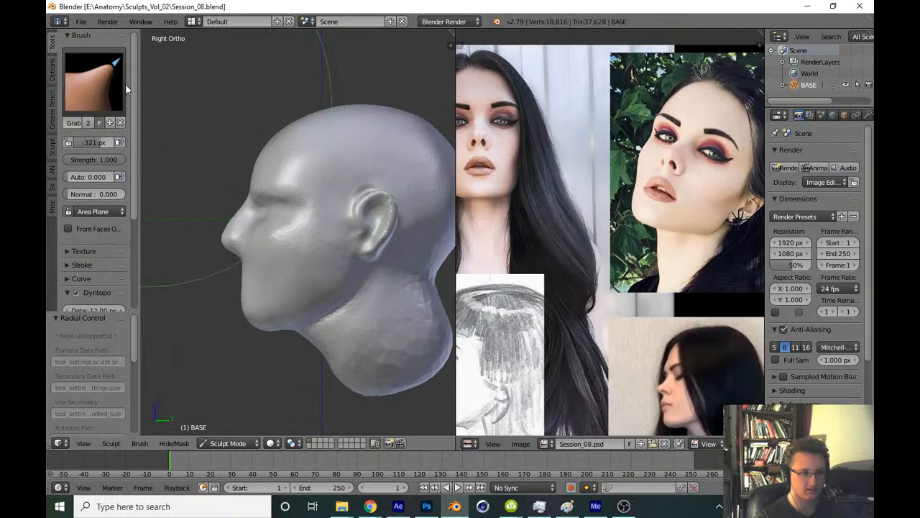
left_click(115, 84)
left_click(180, 151)
key("t")
Resize the clay brush and reshape the cheek between the cheekbone and the jaw
middle_click_drag(233, 279, 248, 249, "shift")
mouse_move(247, 302)
middle_mouse_down("ctrl")
mouse_move(255, 246)
mouse_move(351, 256)
mouse_move(345, 288)
middle_mouse_up("ctrl")
mouse_move(345, 288)
middle_mouse_down("shift")
mouse_move(293, 276)
mouse_move(329, 196)
mouse_move(310, 194)
middle_mouse_up("shift")
key("f")
left_click(217, 195)
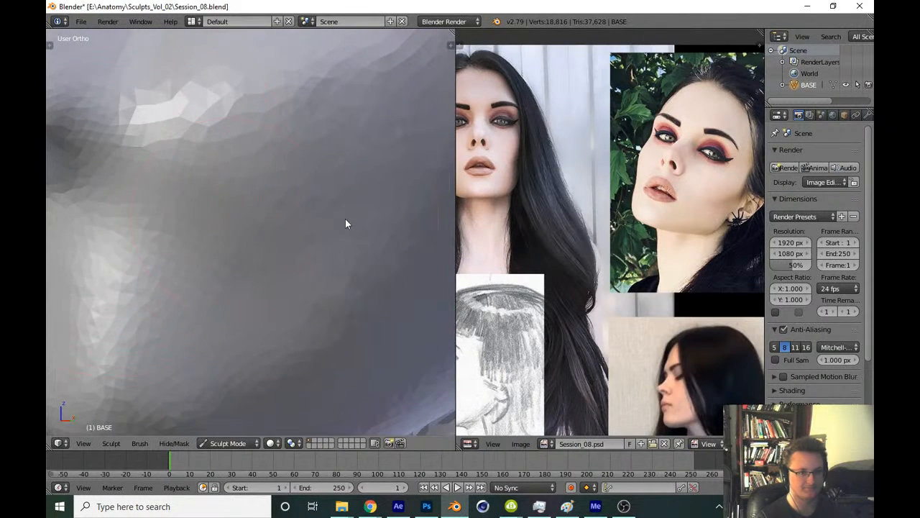
mouse_move(345, 218)
middle_mouse_down("ctrl")
mouse_move(345, 278)
mouse_move(286, 259)
middle_mouse_up("ctrl")
middle_click_drag(258, 231, 268, 190, "ctrl")
left_click_drag(195, 254, 261, 249)
middle_click_drag(239, 254, 224, 265)
mouse_move(224, 271)
left_mouse_down()
mouse_move(218, 276)
mouse_move(252, 266)
mouse_move(218, 294)
mouse_move(242, 267)
mouse_move(182, 292)
mouse_move(178, 308)
mouse_move(258, 280)
mouse_move(340, 211)
mouse_move(255, 282)
mouse_move(301, 250)
mouse_move(286, 189)
mouse_move(165, 240)
mouse_move(184, 267)
left_mouse_up()
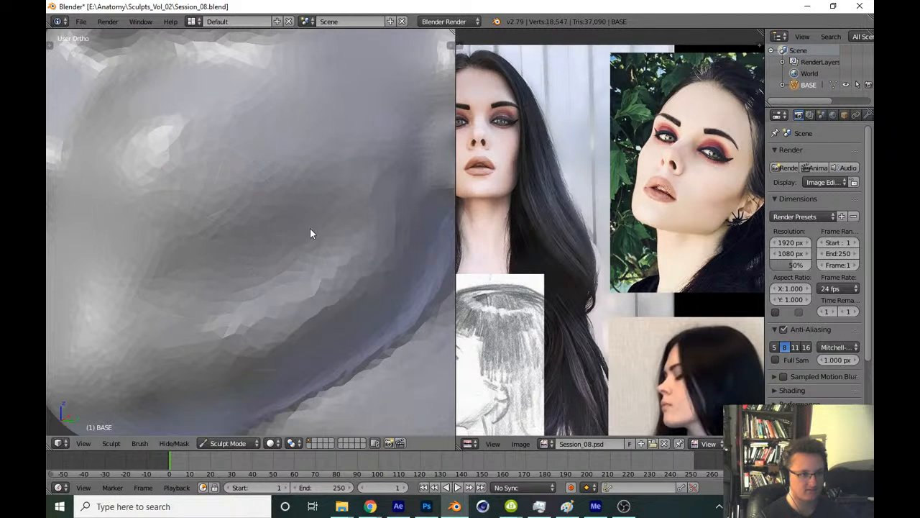
scroll(291, 270, "down", 6)
scroll(297, 332, "down", 5)
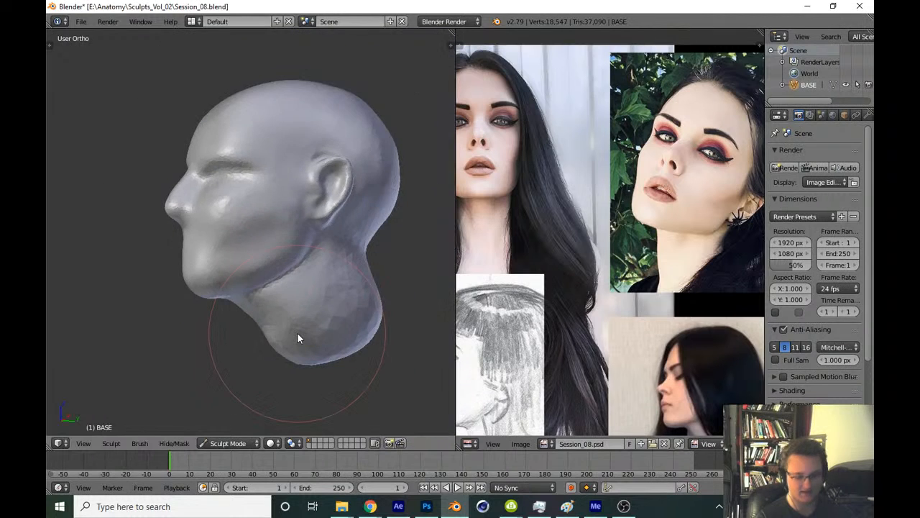
Build up the lower edge of the cheekbone with clay strokes running from the cheek toward the ear
key("KP_1")
scroll(374, 246, "up", 2)
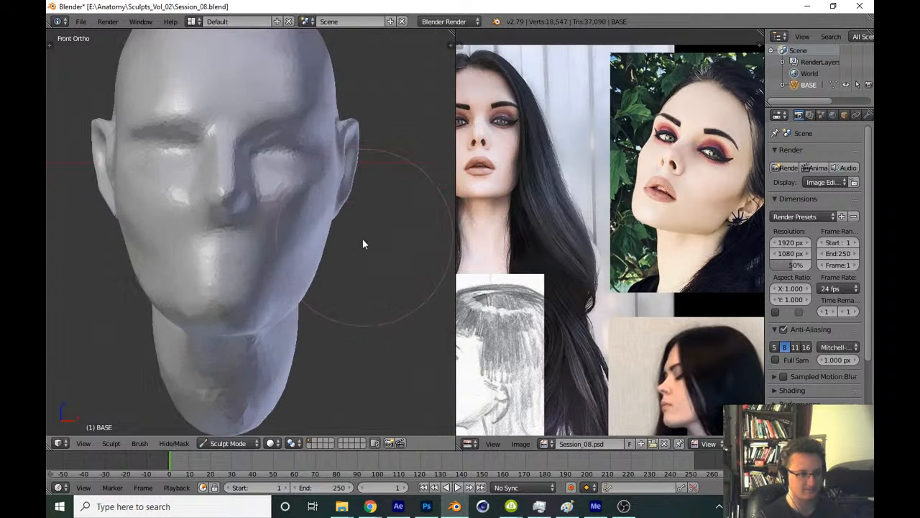
middle_click_drag(364, 243, 252, 263)
scroll(259, 230, "up", 5)
scroll(260, 213, "up", 1)
middle_click_drag(260, 213, 269, 251)
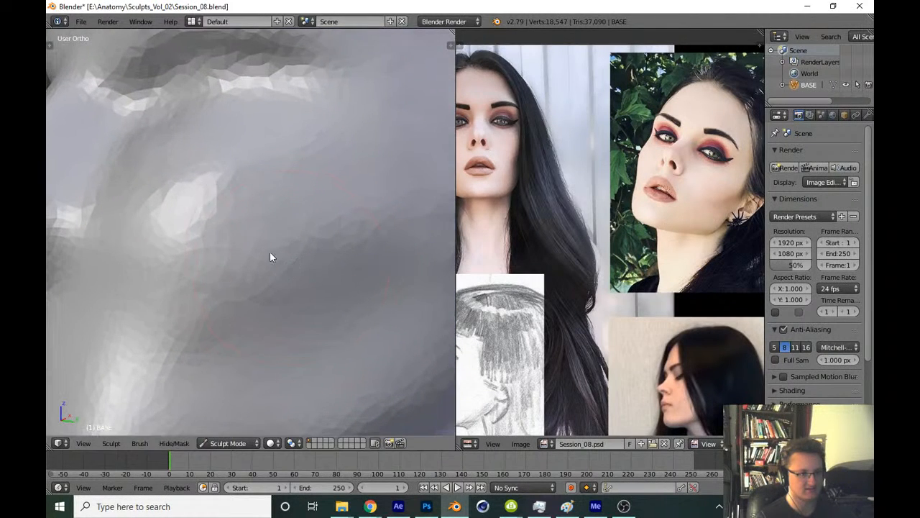
mouse_move(215, 310)
left_mouse_down()
mouse_move(331, 233)
mouse_move(389, 165)
left_mouse_up()
left_click_drag(229, 248, 277, 155)
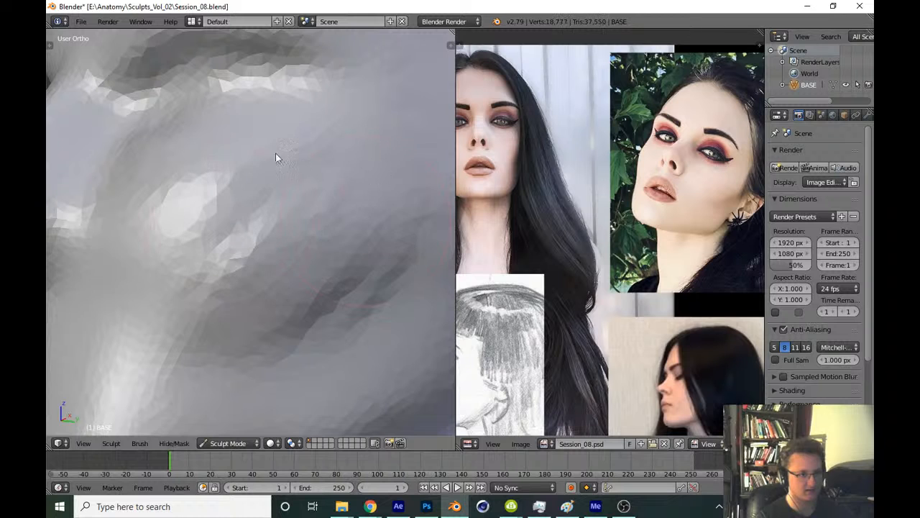
Smooth the strokes across the cheekbone and cheek, check the face from the front, and save the file
left_click_drag(222, 224, 381, 252, "shift")
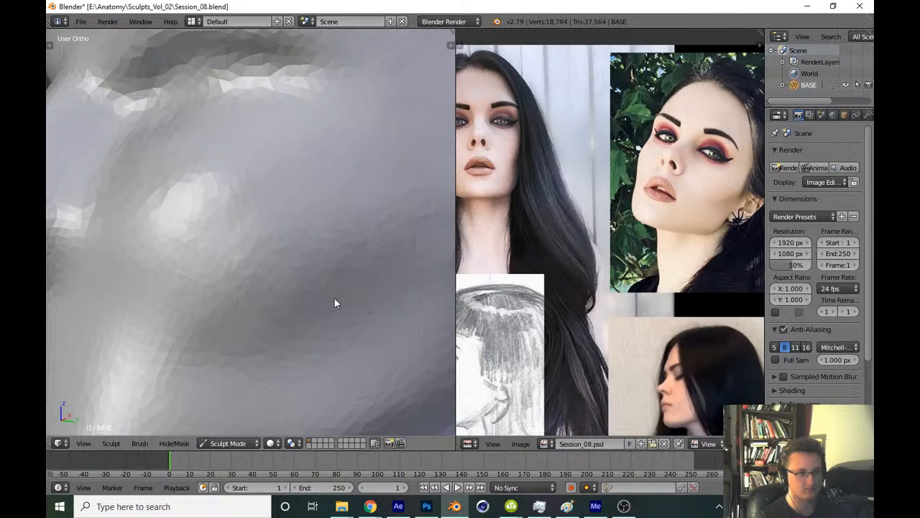
scroll(336, 316, "down", 8)
key("KP_1")
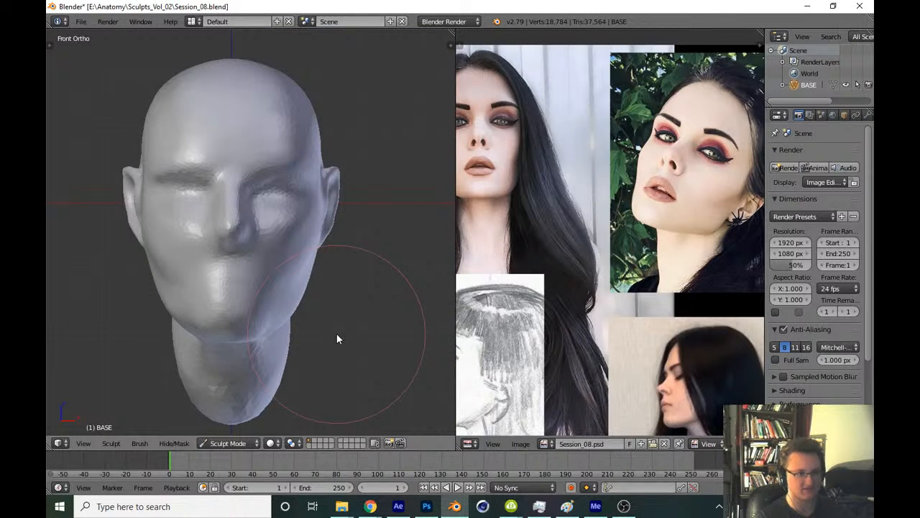
key("ctrl+s")
left_click(390, 300)
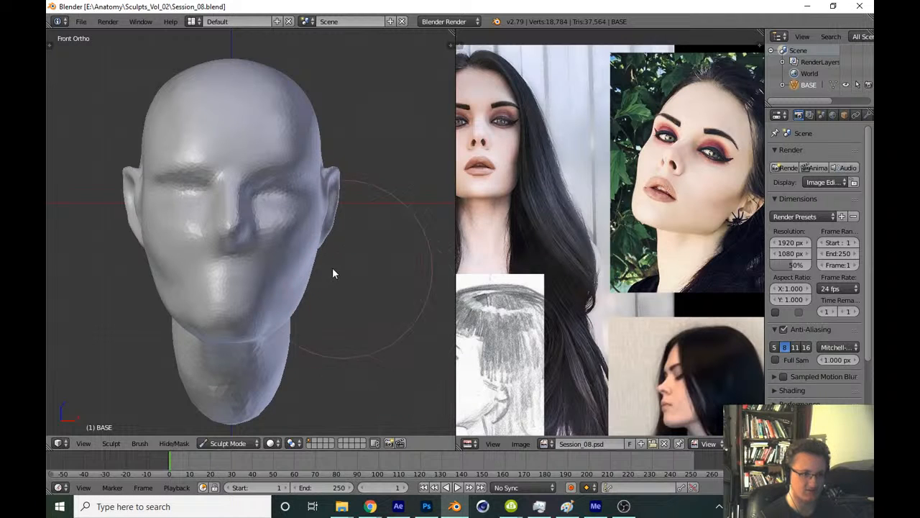
Add volume to the tip of the nose with clay strokes, resizing the brush to fit
scroll(348, 229, "up", 10)
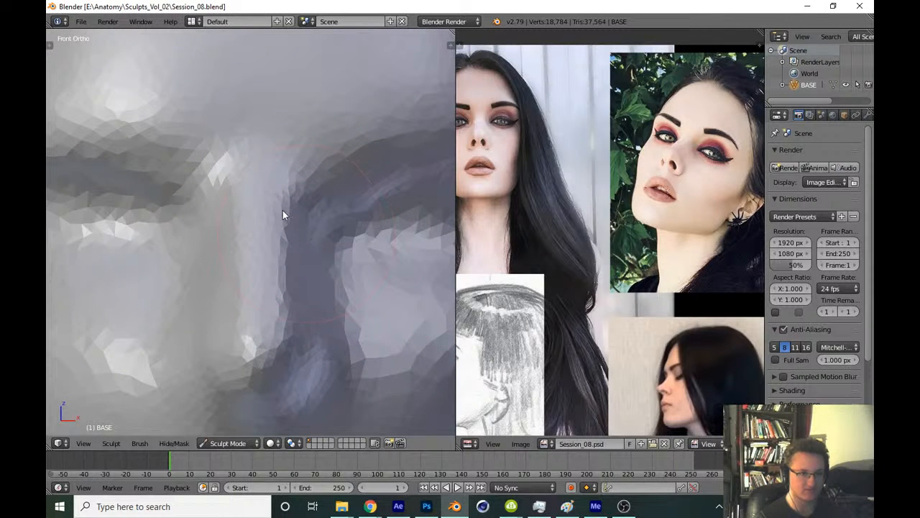
middle_click_drag(276, 190, 275, 230)
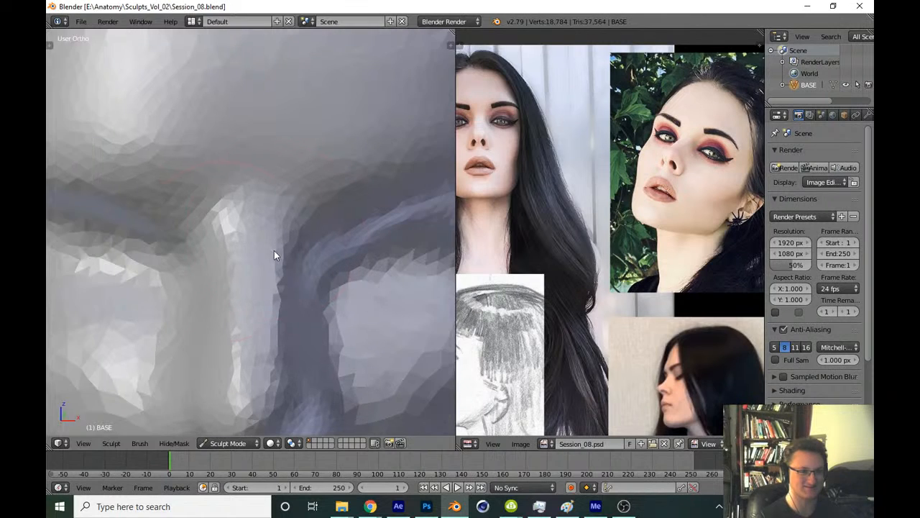
key("t")
key("t")
middle_click_drag(288, 359, 301, 230, "shift")
scroll(301, 229, "up", 2)
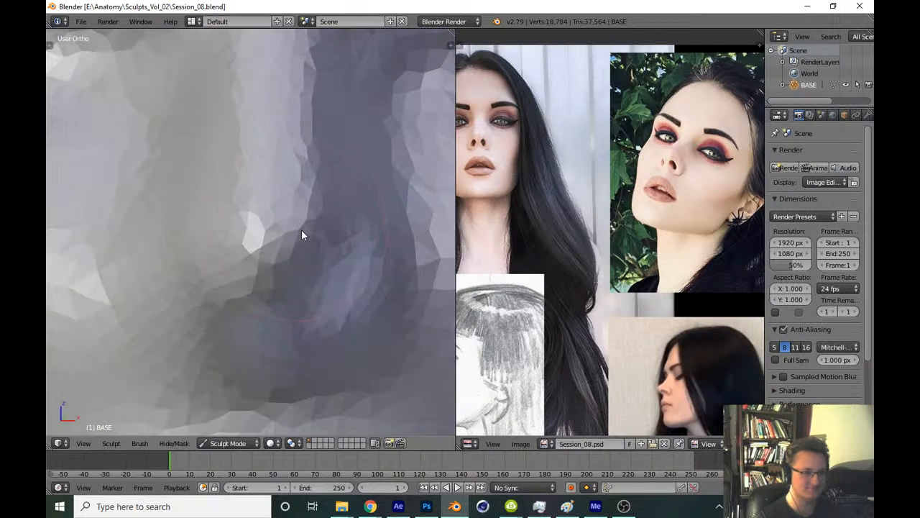
mouse_move(301, 229)
left_mouse_down()
mouse_move(264, 222)
mouse_move(256, 249)
left_mouse_up()
key("f")
left_click(273, 204)
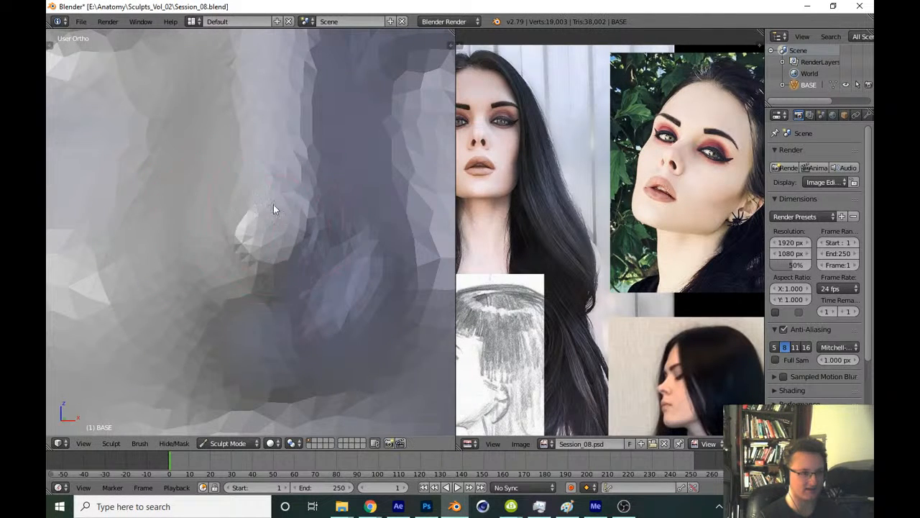
mouse_move(273, 209)
left_mouse_down()
mouse_move(282, 247)
mouse_move(282, 214)
left_mouse_up()
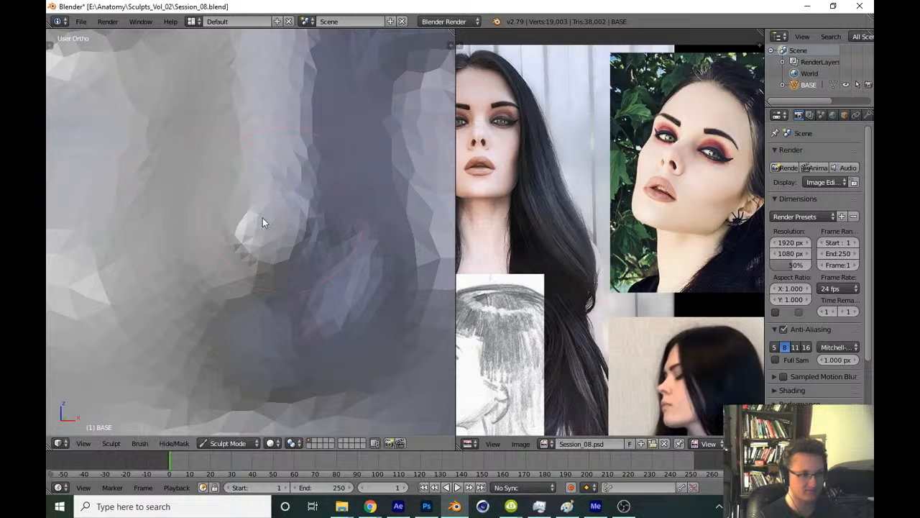
Resize the brush again and refine the side of the nose above the tip, checking it from the front
key("f")
left_click(262, 185)
mouse_move(301, 176)
left_mouse_down()
mouse_move(313, 218)
mouse_move(306, 181)
left_mouse_up()
scroll(291, 307, "down", 2)
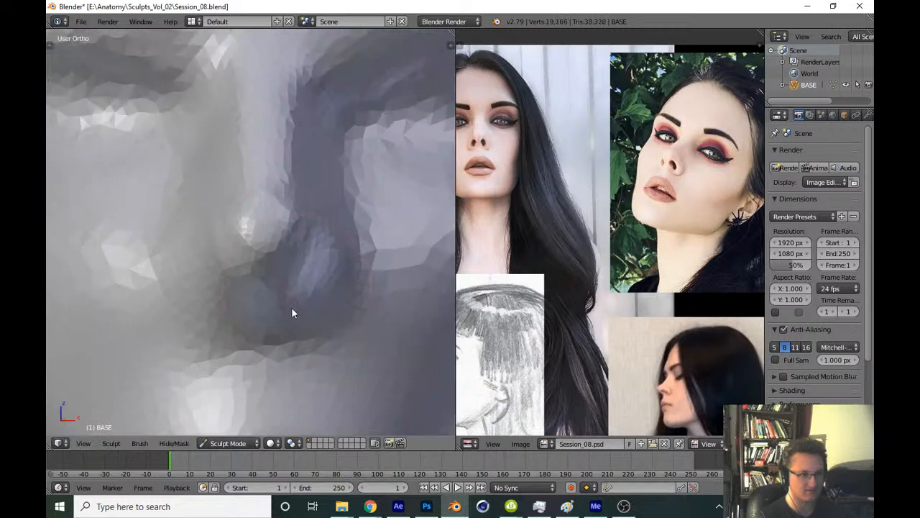
key("KP_1")
scroll(291, 313, "down", 5)
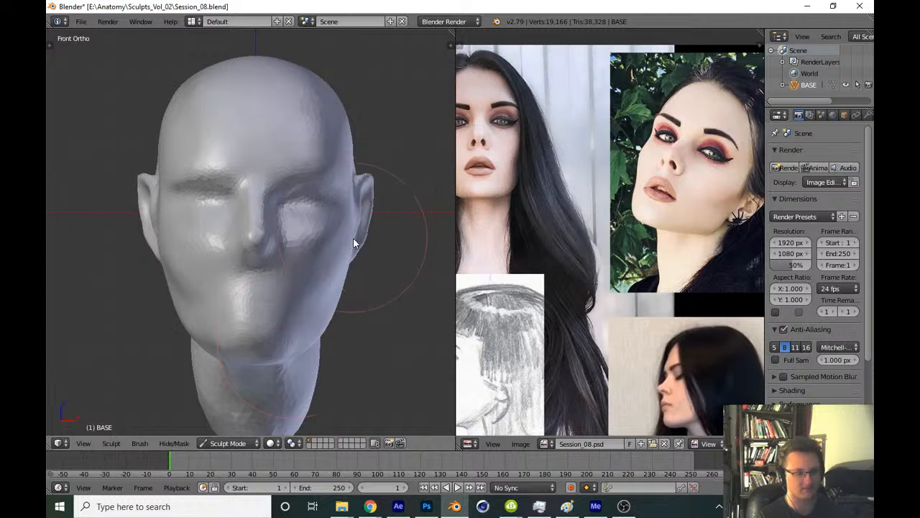
Compare the nose profile in side view with the profile sketch and save the file
scroll(359, 194, "up", 6)
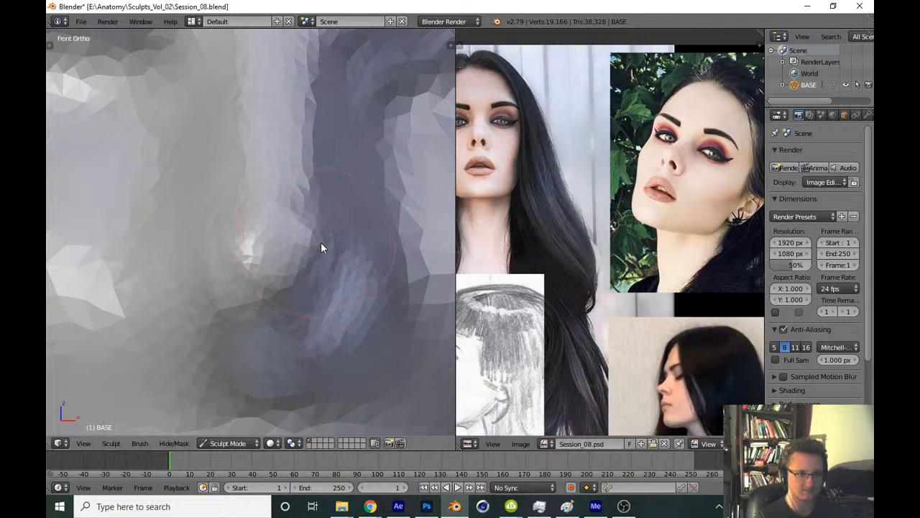
key("t")
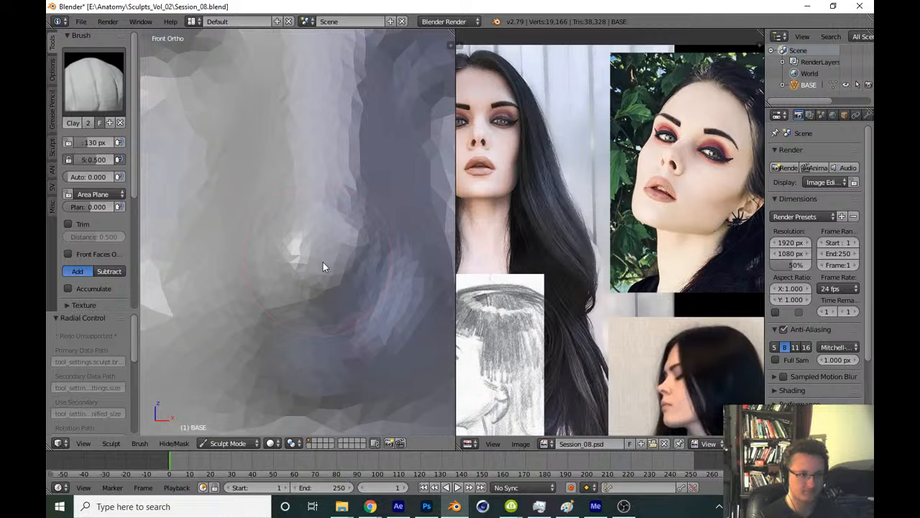
key("t")
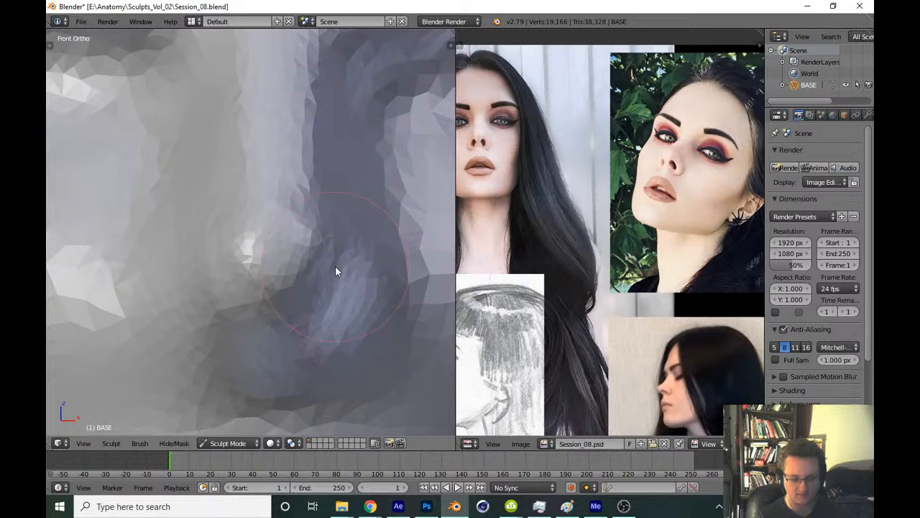
key("KP_2")
key("KP_3")
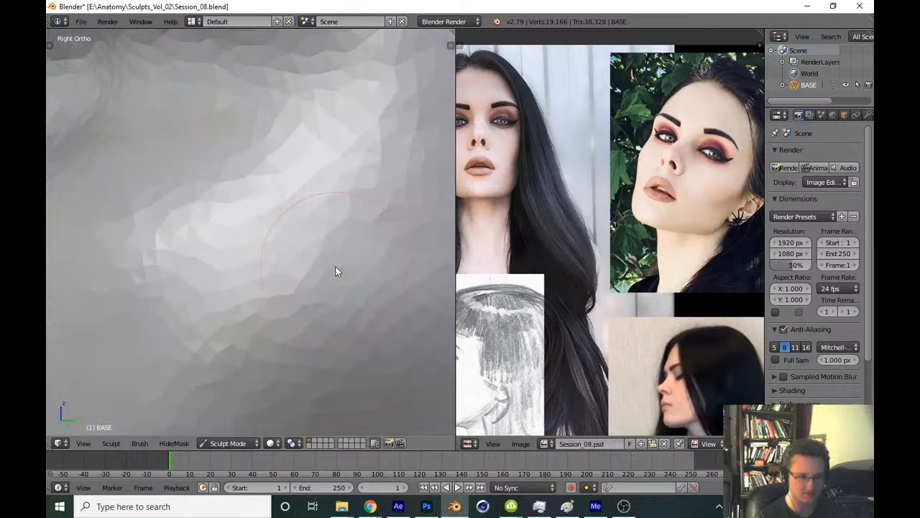
scroll(523, 283, "up", 5)
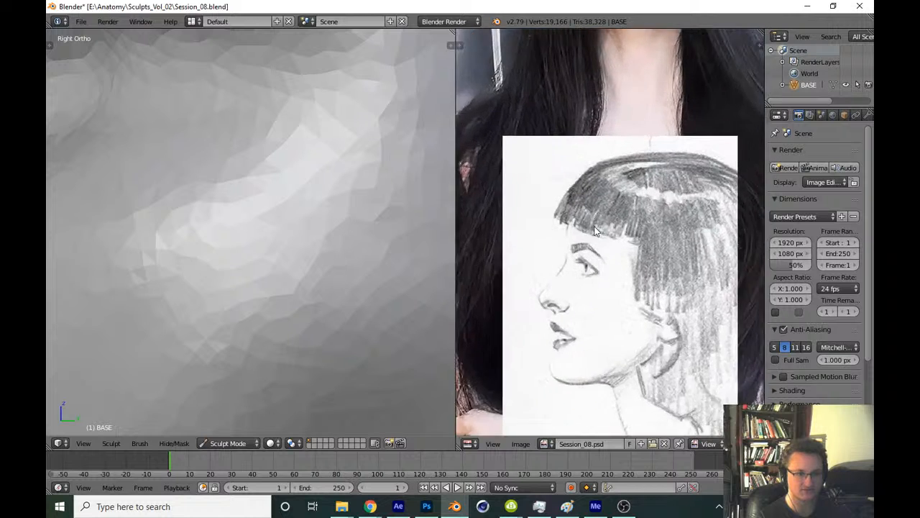
scroll(397, 360, "down", 8)
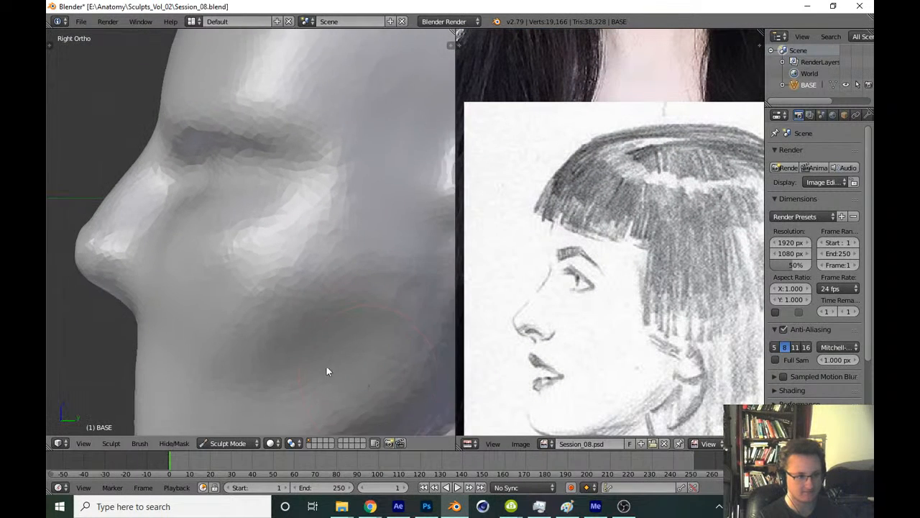
key("ctrl+s")
left_click(167, 340)
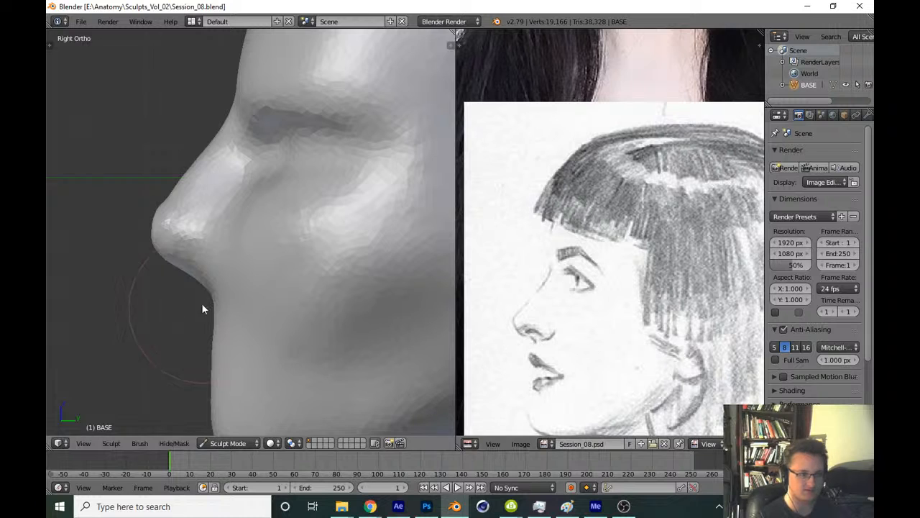
Refine the underside of the nose tip in side view with a resized brush and save the file
scroll(204, 271, "up", 3)
middle_click_drag(178, 265, 231, 296, "shift")
left_click_drag(196, 256, 183, 257)
key("f")
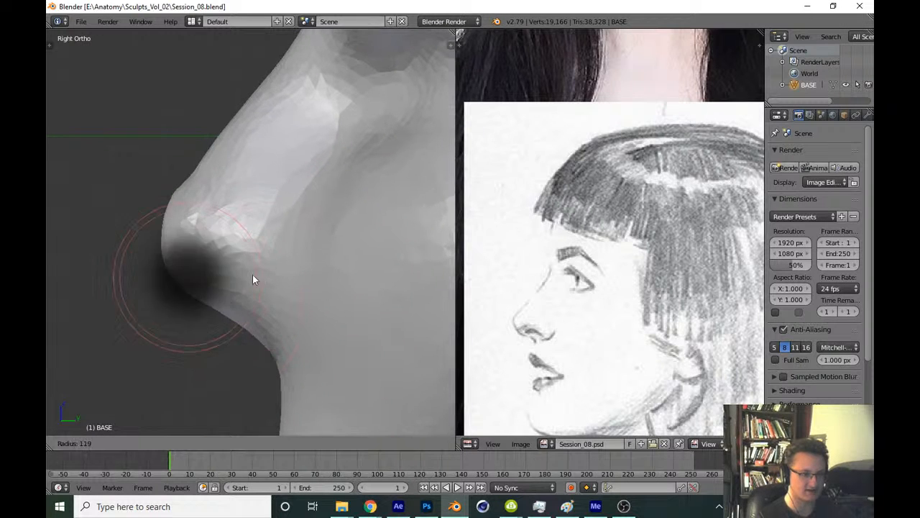
left_click(252, 272)
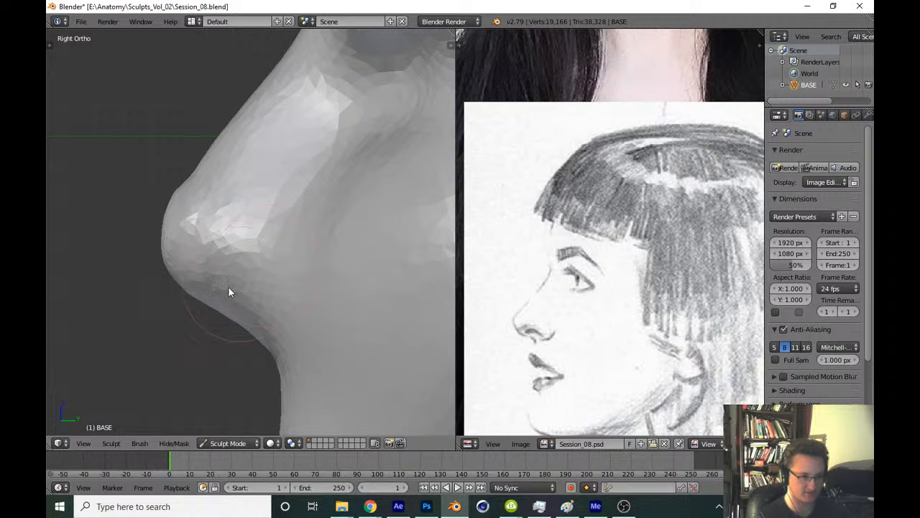
scroll(284, 302, "down", 5)
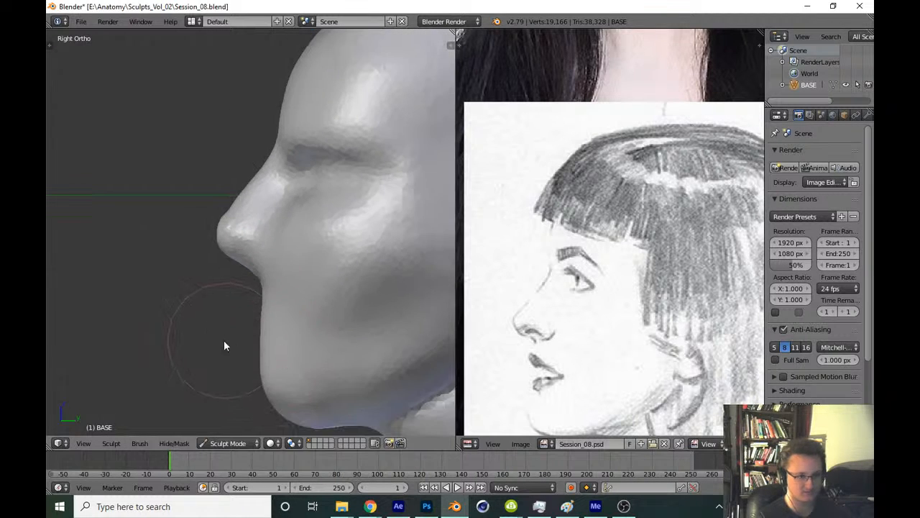
key("ctrl+s")
left_click(226, 338)
Inspect the mesh beneath the nose in wireframe and resize the Grab brush to fit the transition into the upper lip
middle_click_drag(272, 314, 276, 237, "shift")
scroll(279, 265, "up", 3)
key("z")
key("f")
left_click(286, 280)
scroll(279, 262, "up", 1)
key("z")
key("z")
key("f")
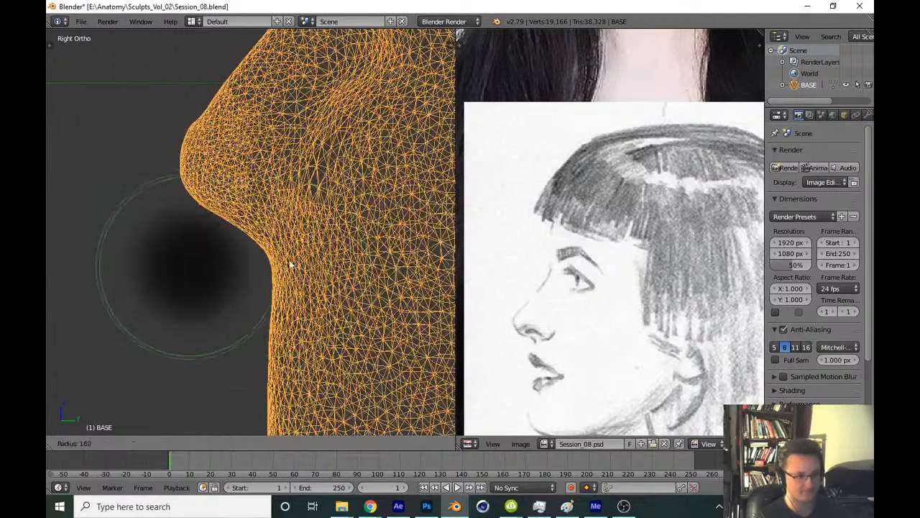
left_click(290, 270)
Return the head to solid shading, check the area beneath the nose in profile, and save the file
key("z")
key("z")
key("z")
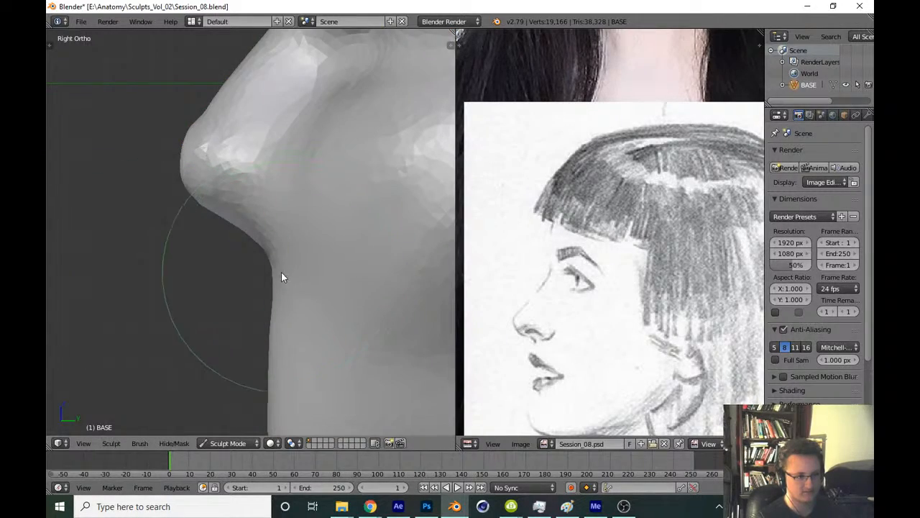
scroll(273, 268, "down", 3)
key("ctrl+s")
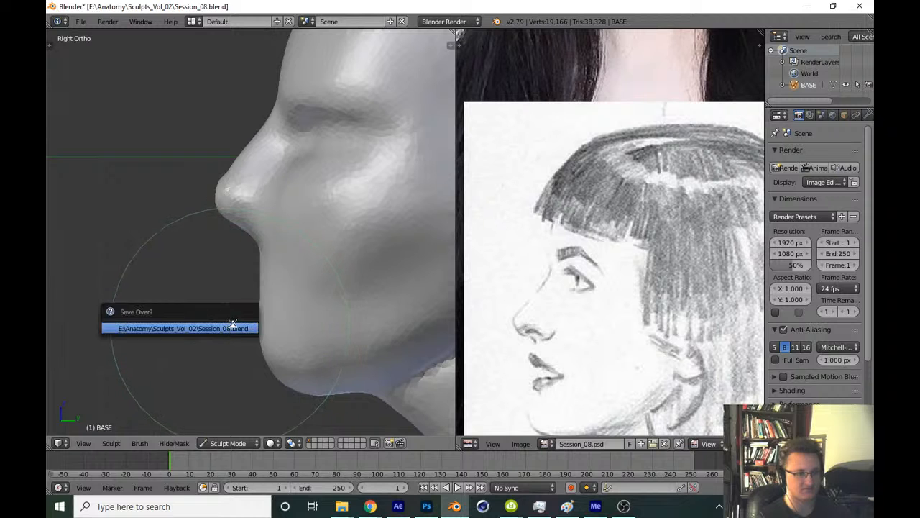
left_click(237, 323)
Check the head from the front and the side, and choose the Clay brush
scroll(263, 288, "up", 2)
middle_click_drag(256, 295, 323, 353)
key("KP_1")
key("KP_3")
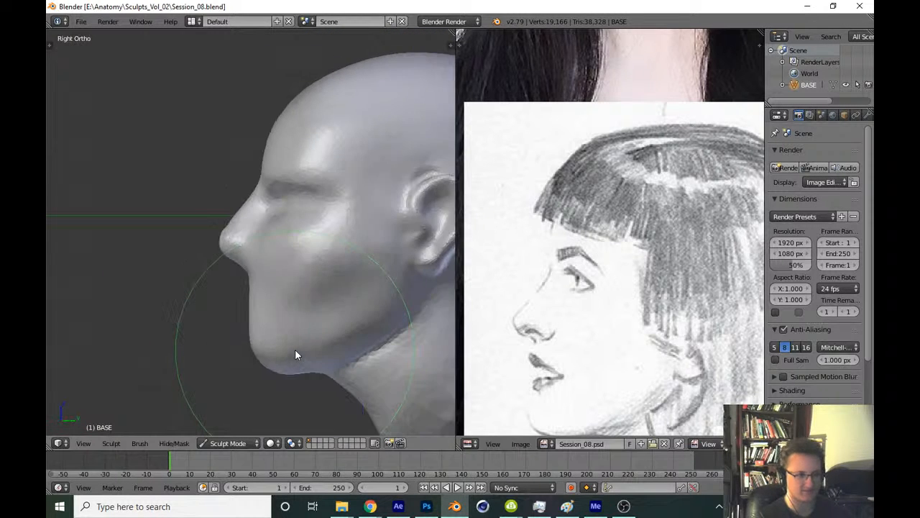
key("t")
left_click(94, 79)
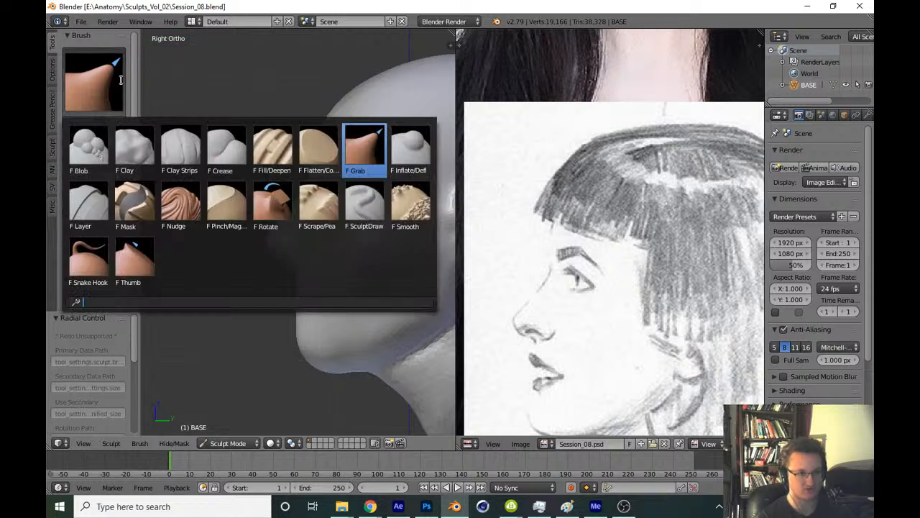
left_click(133, 147)
key("t")
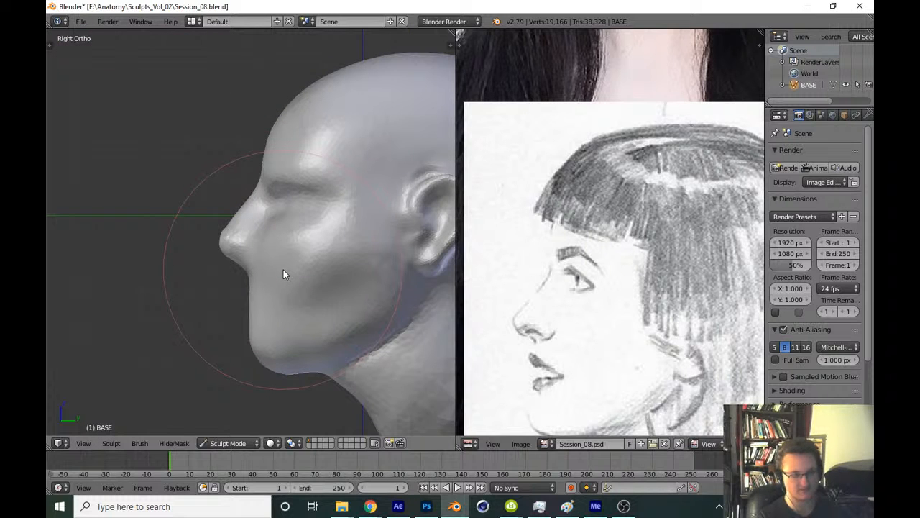
Examine the temple and the area above the ear up close, and return to the full side view
middle_click_drag(347, 296, 215, 299, "shift")
middle_click_drag(352, 299, 176, 326, "ctrl")
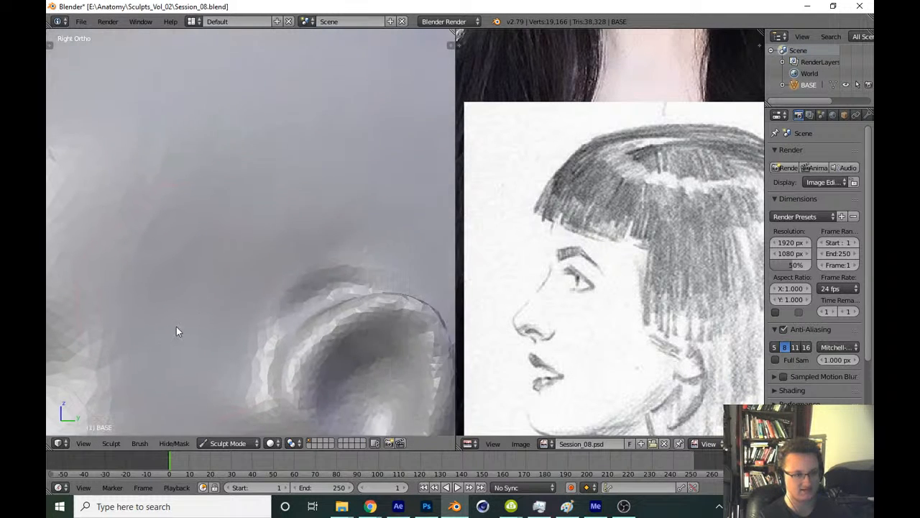
middle_click_drag(320, 266, 365, 280)
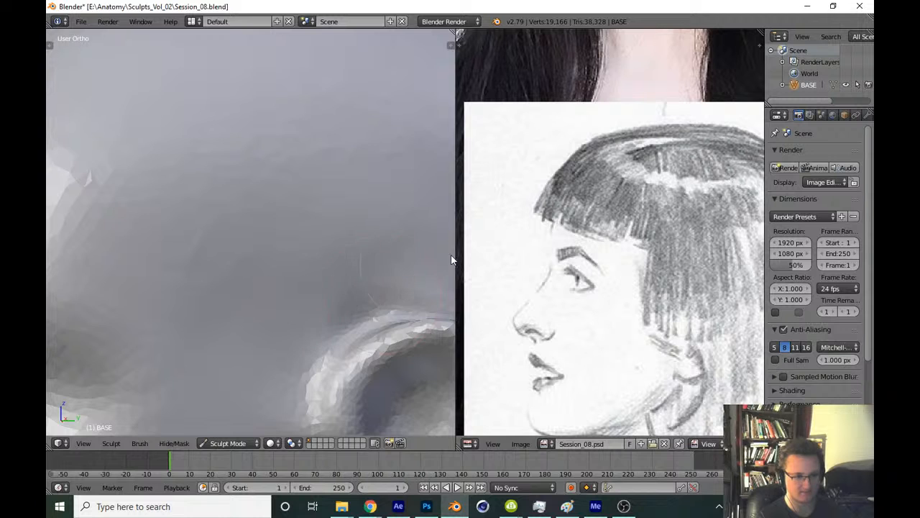
middle_click_drag(354, 222, 303, 364, "ctrl")
key("KP_3")
scroll(329, 316, "down", 5)
key("KP_3")
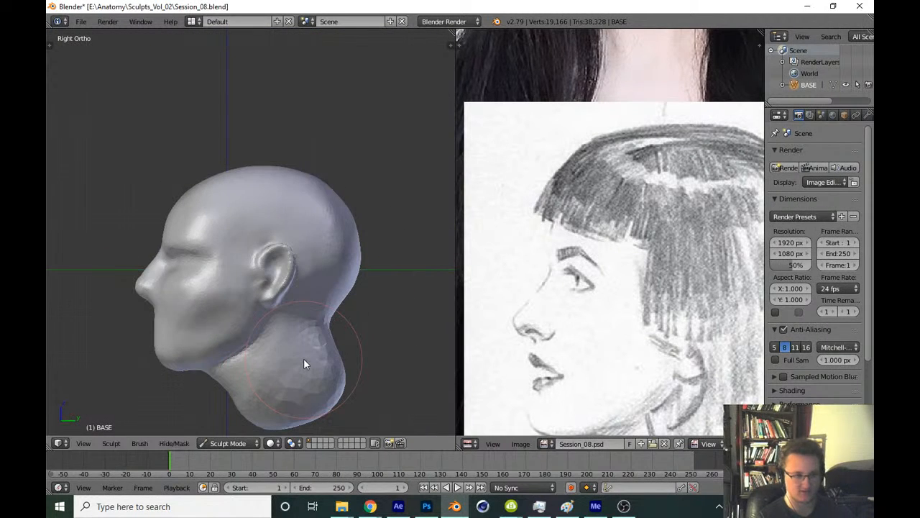
Compare the nose and nostril area in side view with the profile sketch
middle_click_drag(340, 320, 347, 264, "ctrl")
mouse_move(483, 148)
middle_mouse_down()
mouse_move(499, 205)
mouse_move(495, 285)
mouse_move(486, 185)
middle_mouse_up()
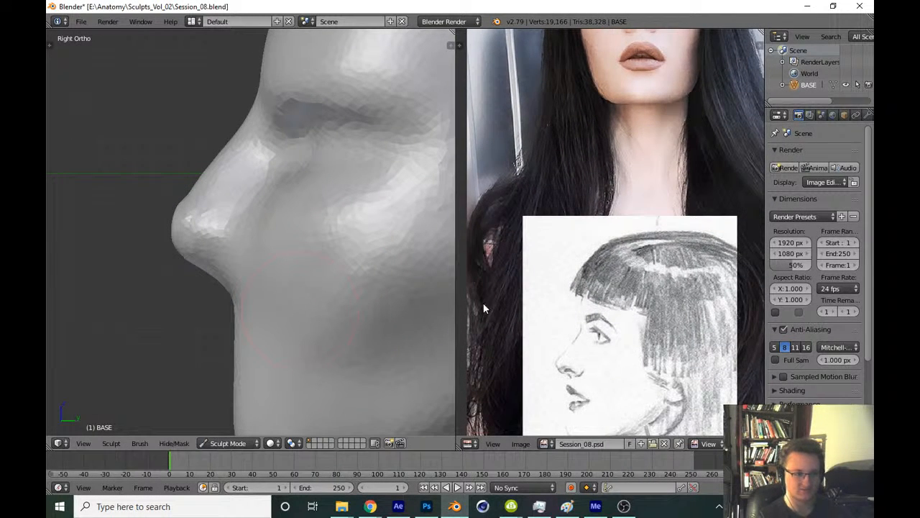
middle_click_drag(483, 308, 497, 291)
middle_click_drag(258, 252, 260, 263, "shift")
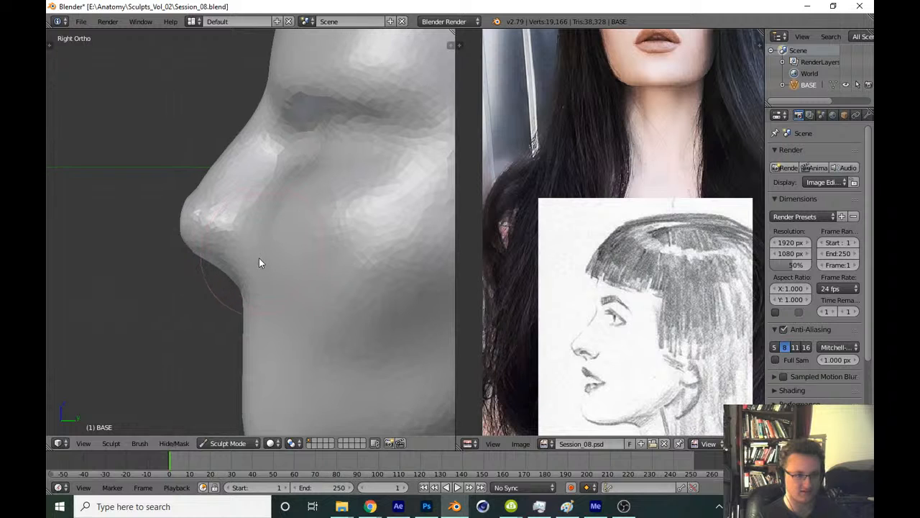
mouse_move(568, 302)
middle_mouse_down()
mouse_move(575, 229)
mouse_move(603, 270)
mouse_move(583, 257)
middle_mouse_up()
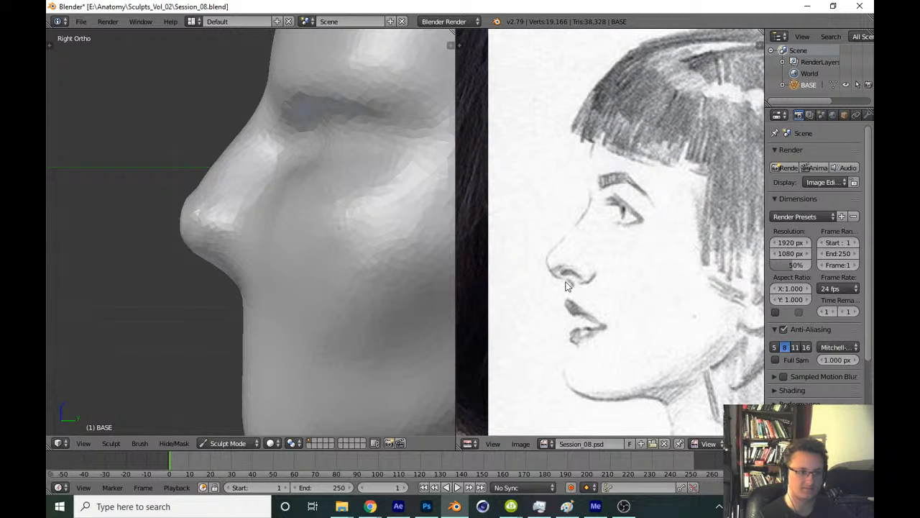
Try a stroke with a different brush along the wing of the nose in side view, and undo it
scroll(256, 242, "up", 4)
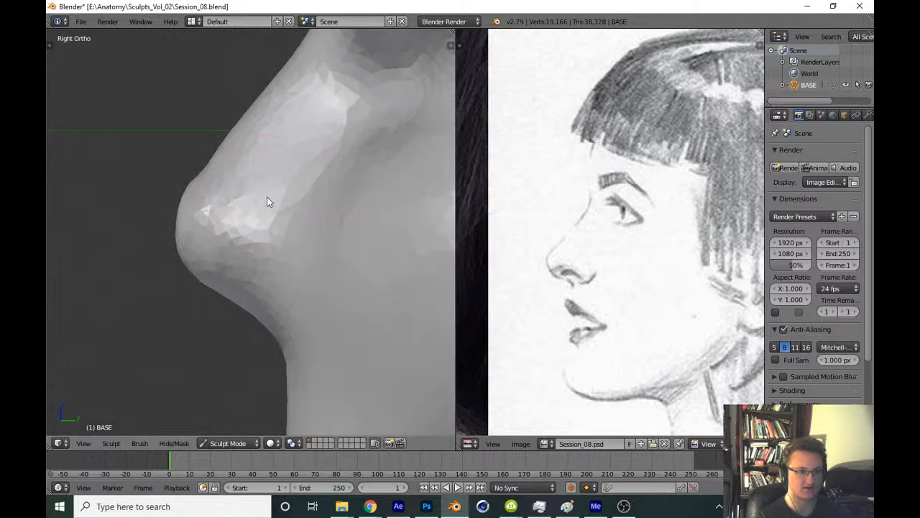
scroll(266, 197, "up", 1)
key("t")
left_click(92, 82)
left_click(276, 219)
key("t")
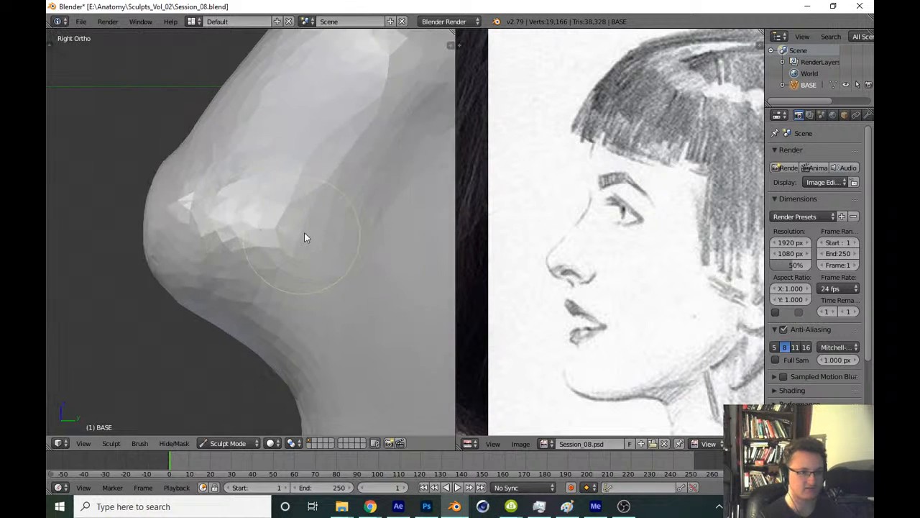
scroll(304, 237, "down", 4)
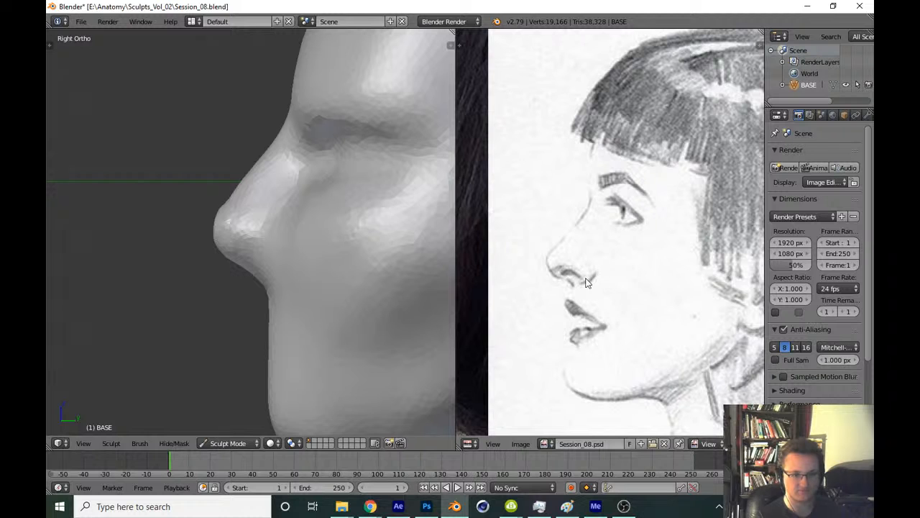
scroll(290, 238, "up", 5)
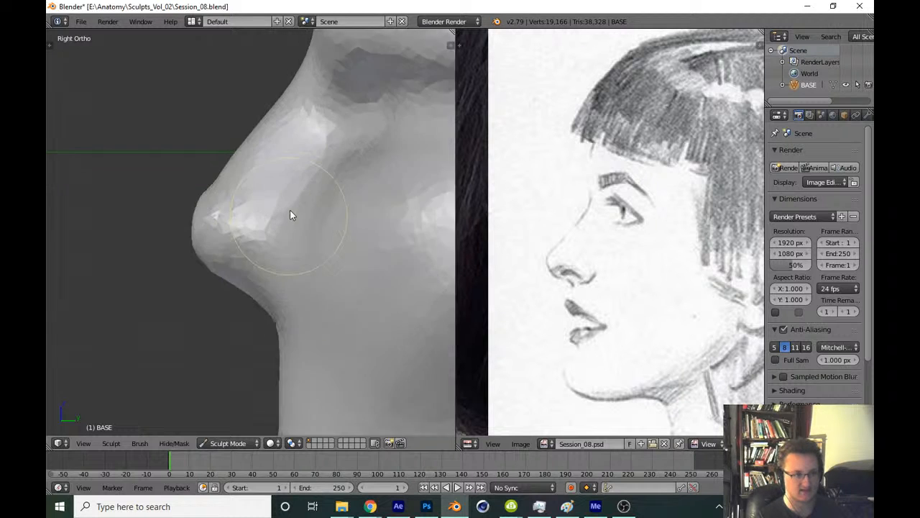
mouse_move(289, 219)
left_mouse_down()
mouse_move(300, 307)
mouse_move(294, 254)
left_mouse_up()
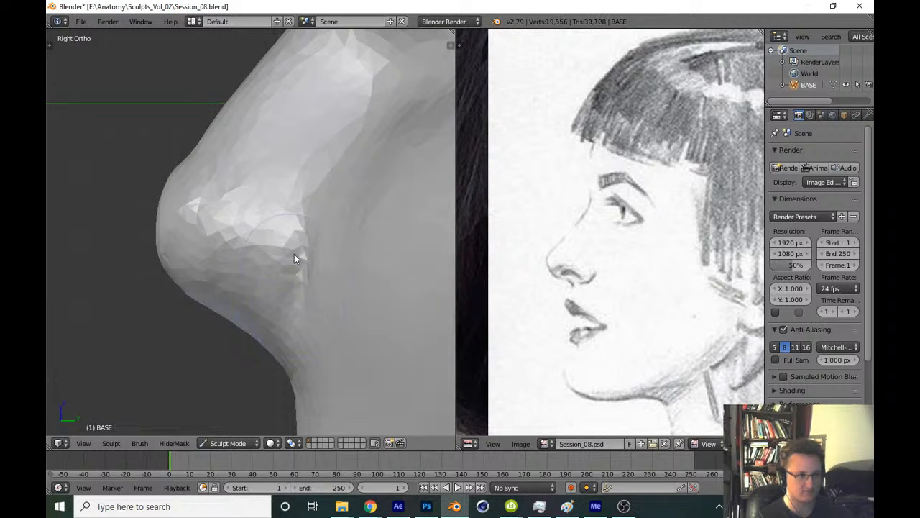
scroll(291, 250, "down", 3)
key("ctrl+z")
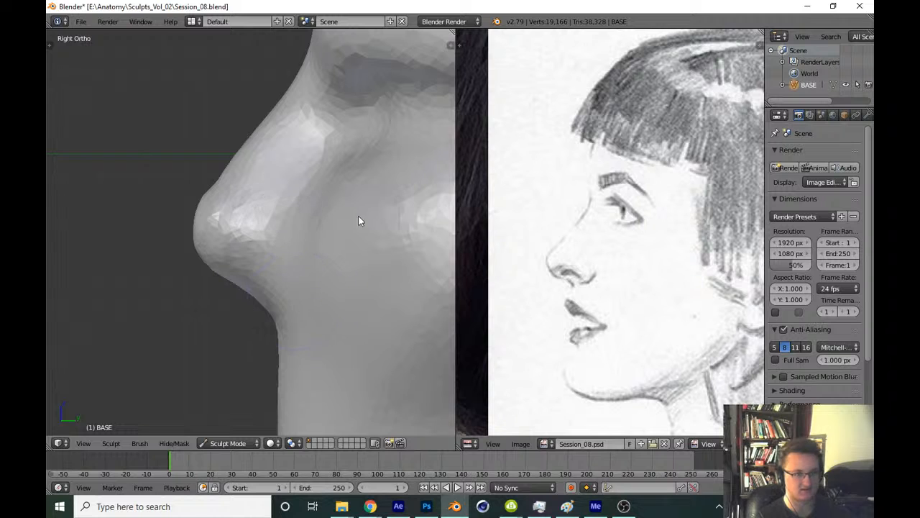
Switch to the SculptDraw brush and show the front view of the nose beside the portrait photo
key("KP_1")
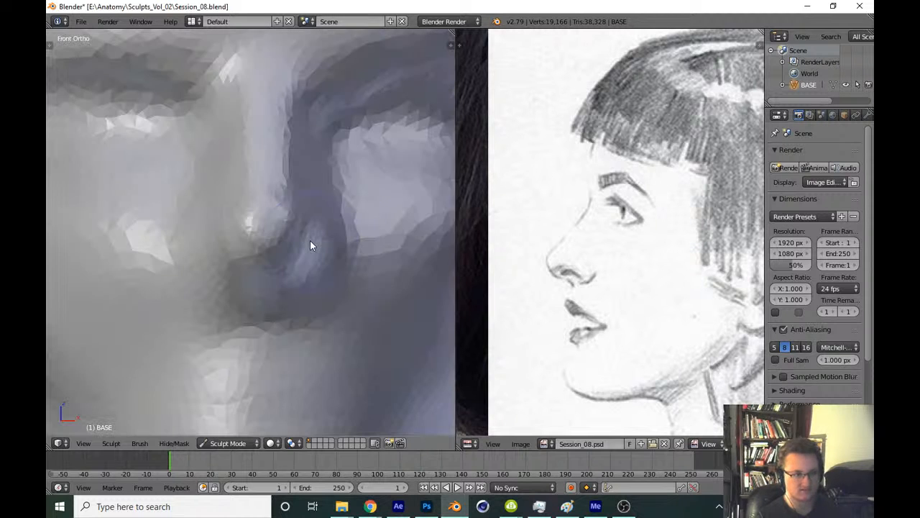
key("t")
key("t")
mouse_move(367, 269)
middle_mouse_down("shift")
mouse_move(332, 259)
mouse_move(328, 272)
mouse_move(317, 234)
middle_mouse_up("shift")
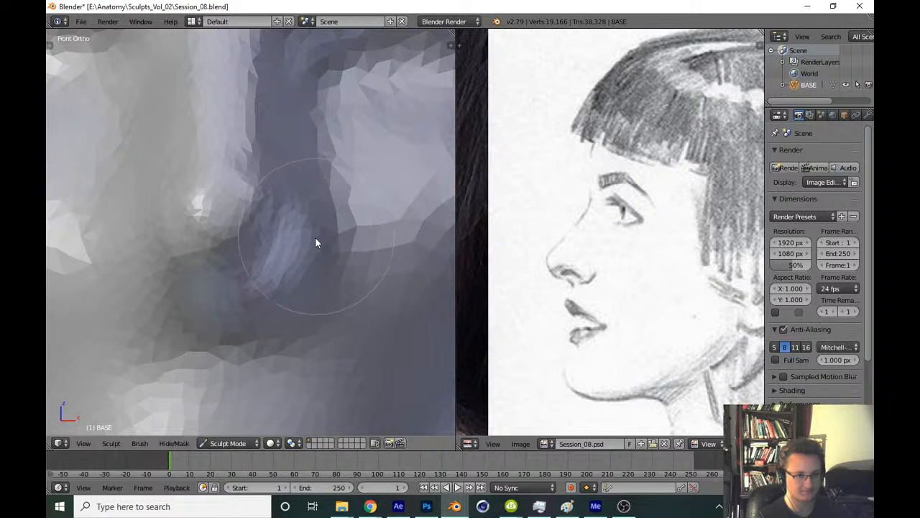
middle_click_drag(551, 119, 530, 399)
middle_click_drag(537, 202, 536, 257, "ctrl")
middle_click_drag(542, 150, 549, 197)
Carve the nostril openings into the underside of the nose, check them from the front, and undo the last stroke
mouse_move(313, 239)
left_mouse_down()
mouse_move(323, 223)
mouse_move(329, 234)
mouse_move(289, 208)
left_mouse_up()
mouse_move(288, 208)
middle_mouse_down()
mouse_move(300, 228)
mouse_move(341, 208)
mouse_move(305, 237)
mouse_move(266, 241)
mouse_move(290, 242)
middle_mouse_up()
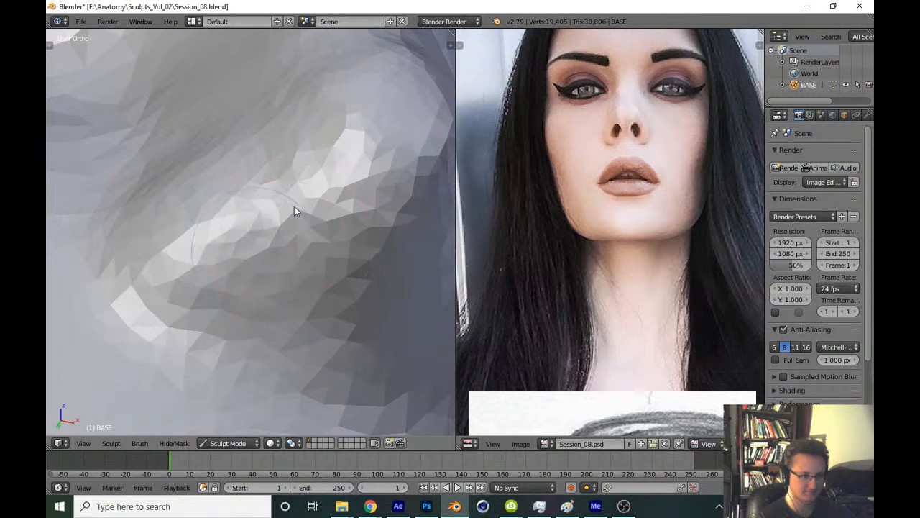
mouse_move(294, 210)
left_mouse_down()
mouse_move(279, 242)
mouse_move(266, 216)
mouse_move(292, 236)
left_mouse_up()
key("KP_1")
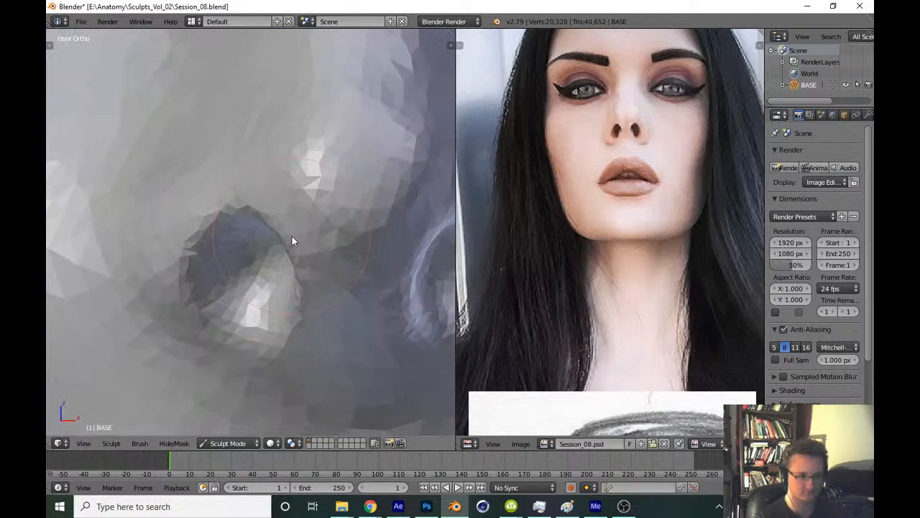
scroll(292, 236, "down", 5)
scroll(349, 315, "down", 5)
key("ctrl+z")
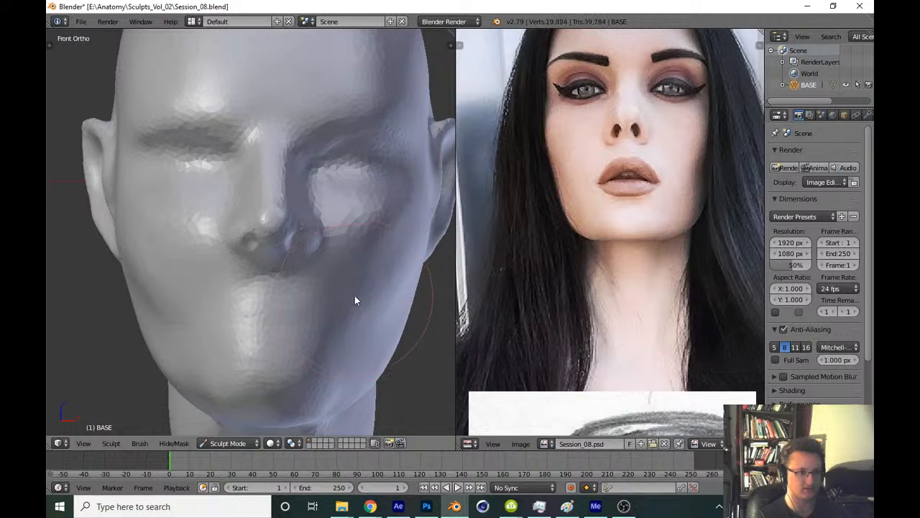
Deepen the nostrils from a low angle and check them in front view
scroll(335, 305, "up", 6)
mouse_move(355, 244)
middle_mouse_down()
mouse_move(339, 191)
mouse_move(315, 286)
mouse_move(314, 265)
mouse_move(297, 293)
mouse_move(319, 225)
mouse_move(304, 308)
mouse_move(314, 250)
mouse_move(304, 259)
mouse_move(305, 299)
mouse_move(311, 288)
middle_mouse_up()
mouse_move(311, 289)
left_mouse_down()
mouse_move(316, 283)
mouse_move(345, 383)
mouse_move(335, 339)
mouse_move(349, 391)
mouse_move(342, 397)
left_mouse_up()
scroll(341, 399, "down", 4)
key("KP_1")
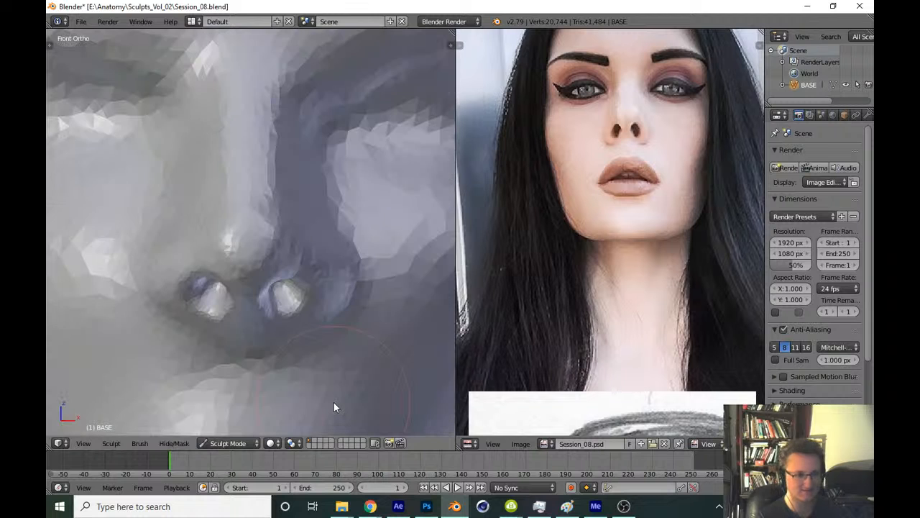
Check the nostrils in side view, save the file, and compare the nose with the profile sketch
key("KP_3")
scroll(396, 266, "down", 5)
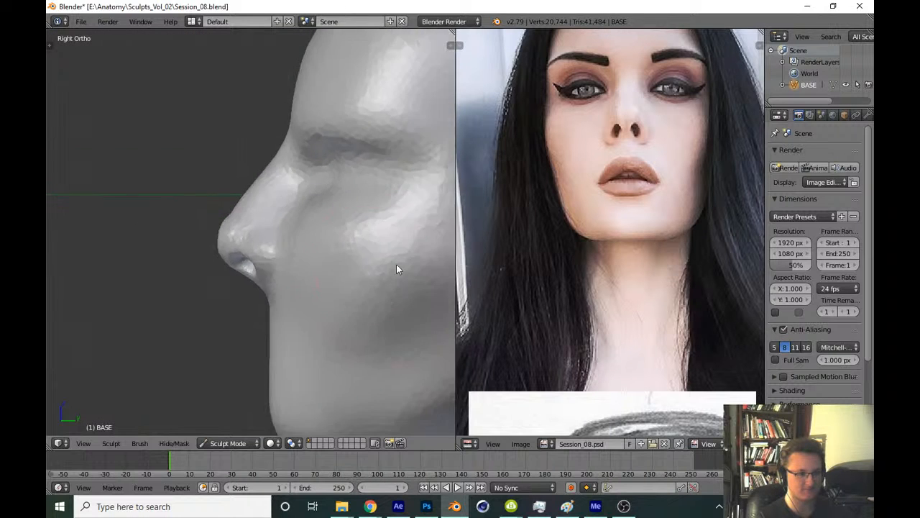
key("ctrl+s")
key("Return")
middle_click_drag(586, 266, 550, 108)
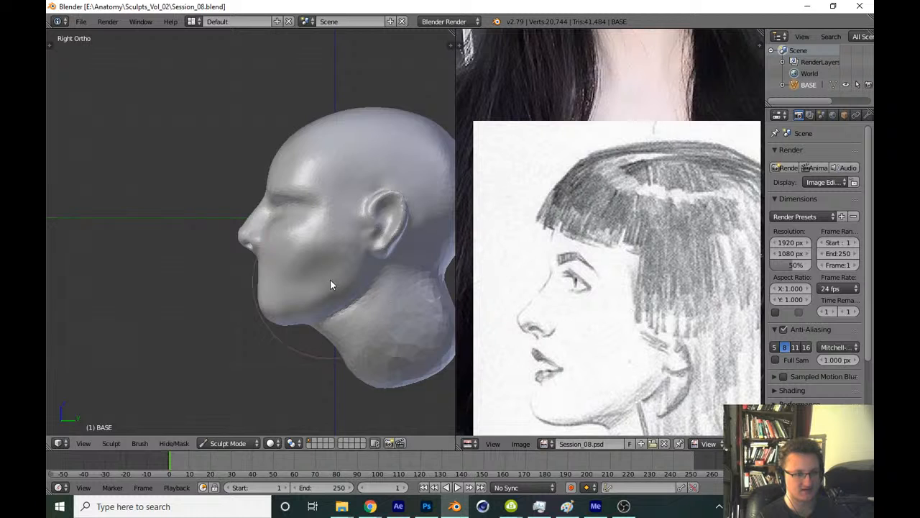
scroll(333, 266, "up", 6)
scroll(339, 245, "up", 8)
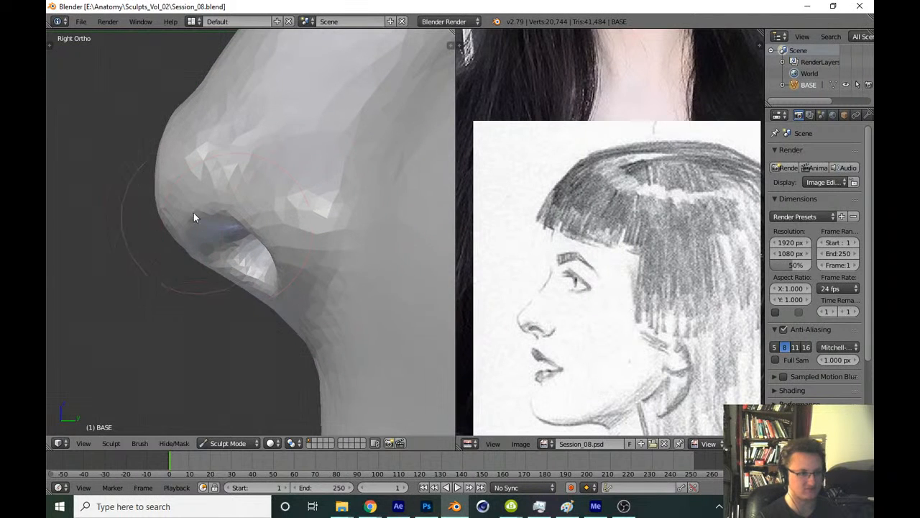
Flatten the surface around the nostrils from below with the Scrape/Peaks brush
key("t")
left_click(94, 80)
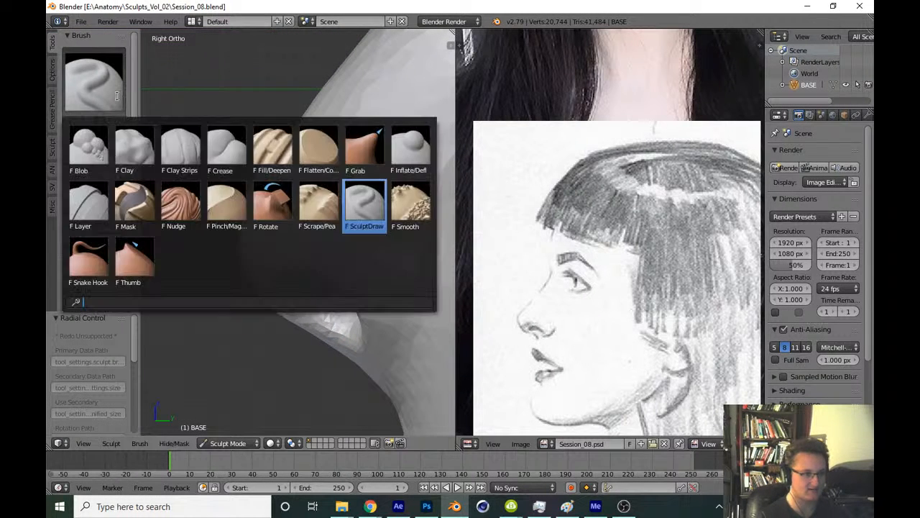
left_click(313, 215)
key("t")
mouse_move(266, 303)
middle_mouse_down()
mouse_move(351, 262)
mouse_move(274, 270)
mouse_move(254, 259)
middle_mouse_up()
mouse_move(254, 254)
left_mouse_down()
mouse_move(241, 292)
mouse_move(250, 268)
mouse_move(271, 304)
left_mouse_up()
key("t")
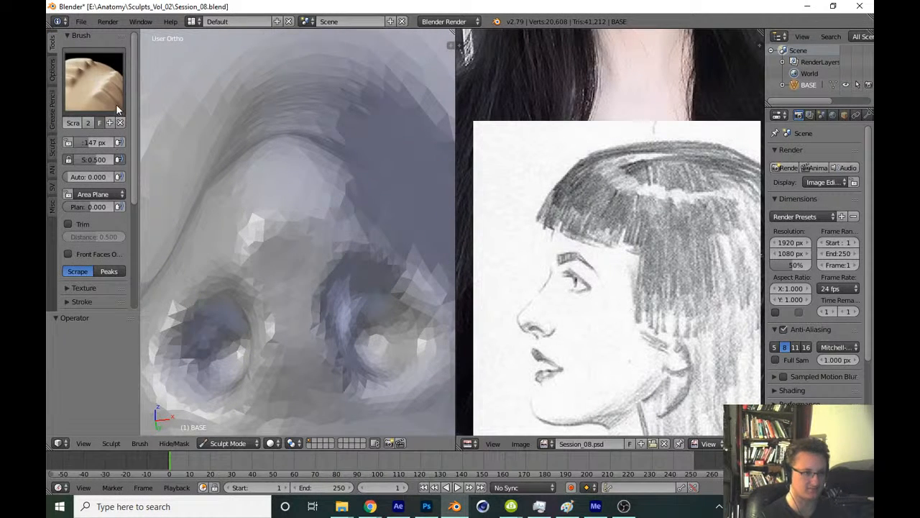
left_click(93, 79)
left_click(199, 156)
key("t")
Pull the wing of the nose back toward the cheek in side view with a resized Grab brush
key("KP_3")
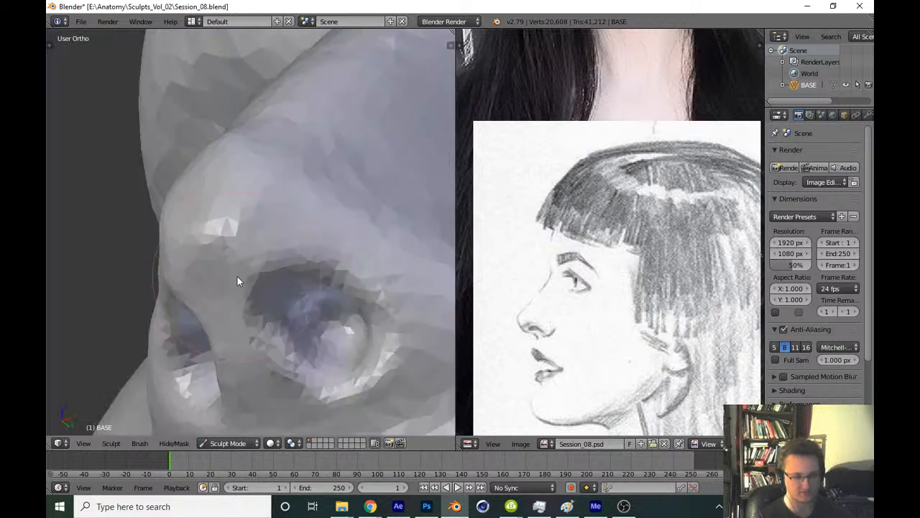
scroll(309, 268, "down", 2)
middle_click_drag(374, 262, 322, 265, "shift")
scroll(310, 267, "down", 1)
key("g")
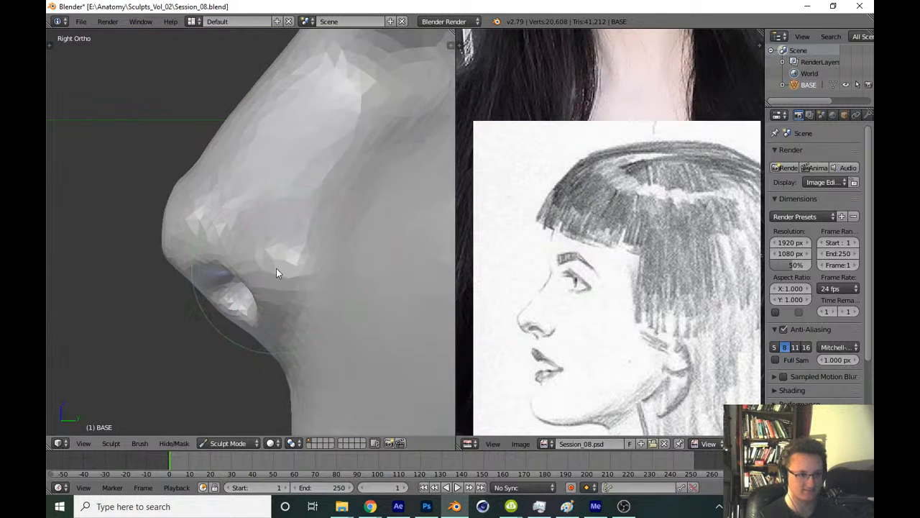
key("f")
left_click(328, 263)
left_click_drag(264, 259, 309, 251)
scroll(274, 289, "down", 1)
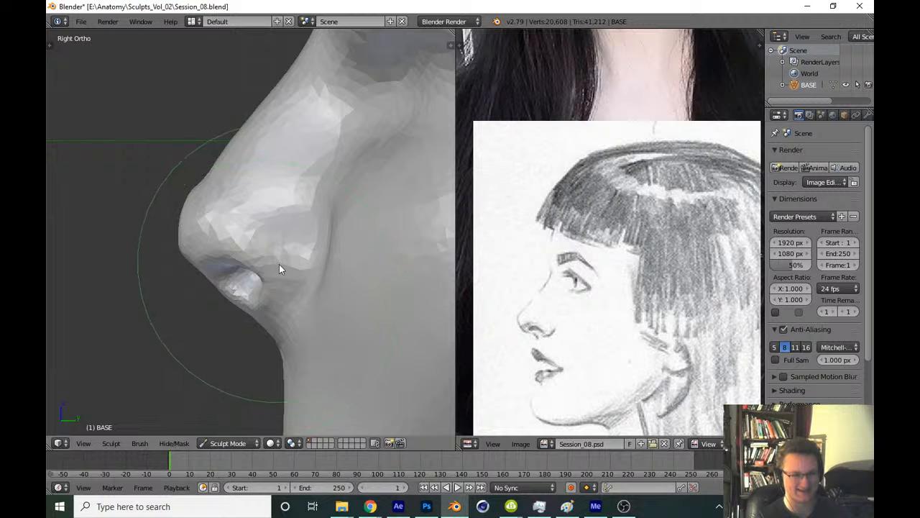
Carve the crease around the upper and rear edge of the nose wing, and check it in side view
middle_click_drag(287, 260, 345, 302)
scroll(359, 226, "up", 4)
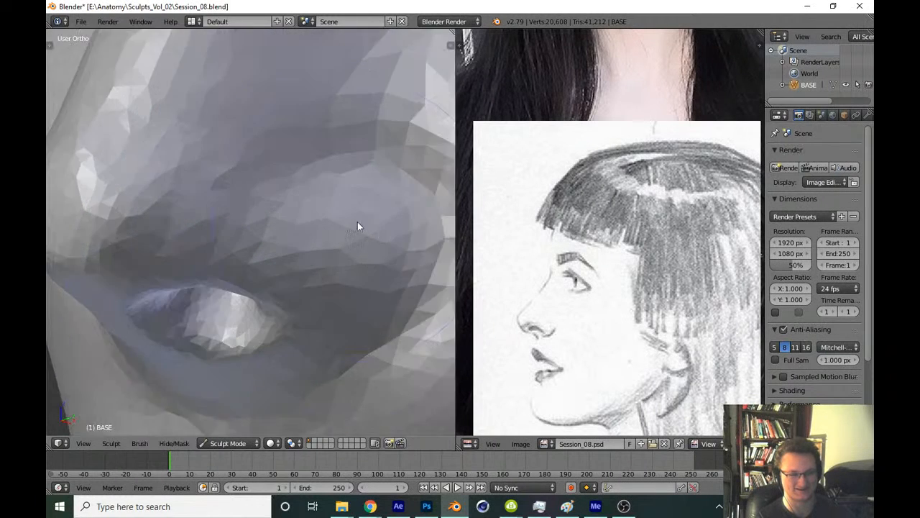
middle_click_drag(298, 189, 256, 268)
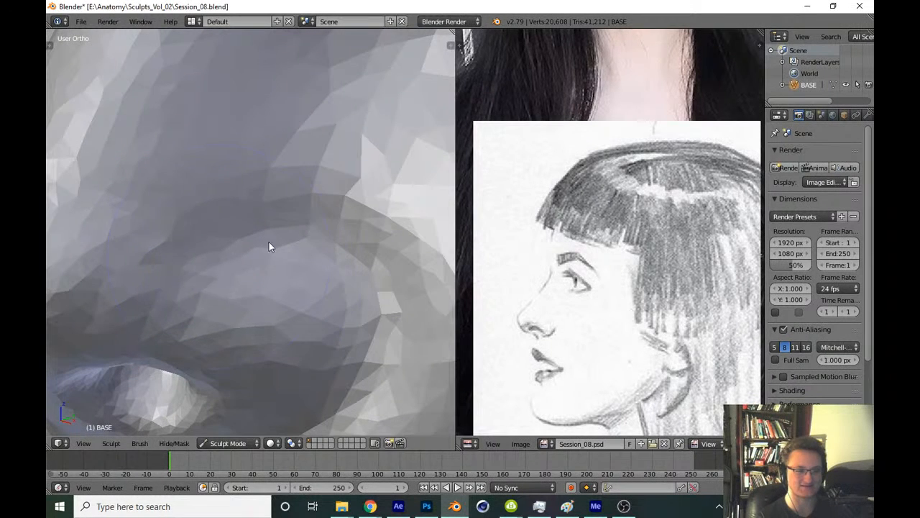
mouse_move(220, 286)
left_mouse_down()
mouse_move(209, 257)
mouse_move(251, 247)
mouse_move(197, 263)
mouse_move(352, 243)
mouse_move(206, 250)
mouse_move(387, 310)
mouse_move(362, 263)
mouse_move(392, 333)
mouse_move(361, 424)
left_mouse_up()
middle_click_drag(331, 285, 342, 241, "shift")
mouse_move(341, 240)
left_mouse_down()
mouse_move(245, 195)
mouse_move(340, 200)
mouse_move(409, 252)
mouse_move(363, 164)
mouse_move(211, 220)
mouse_move(402, 268)
mouse_move(391, 335)
mouse_move(351, 407)
mouse_move(309, 228)
mouse_move(377, 248)
left_mouse_up()
scroll(284, 297, "down", 6)
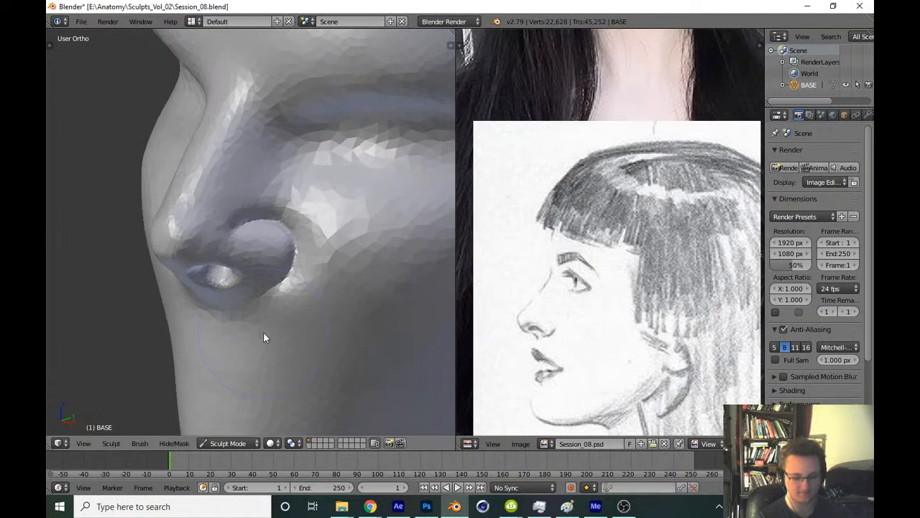
key("KP_3")
middle_click_drag(486, 248, 483, 241)
scroll(298, 268, "up", 4)
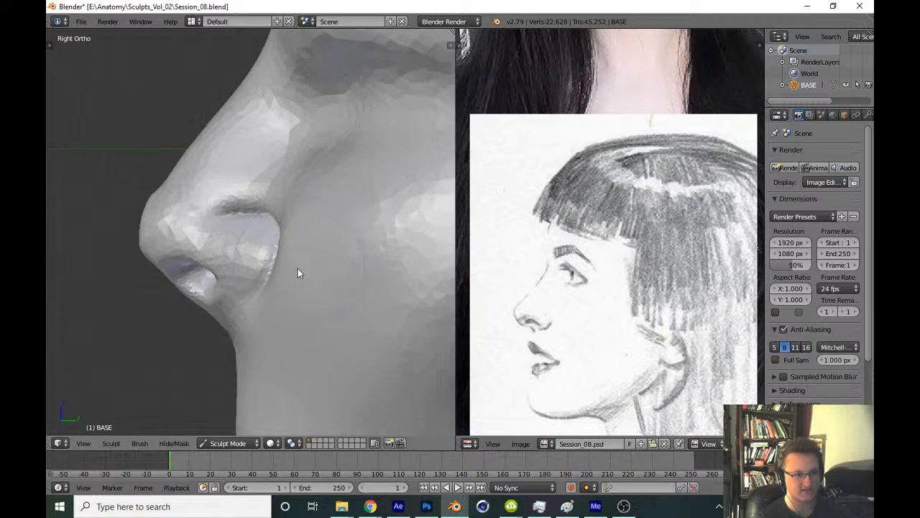
Switch to another brush at a new size, shape and smooth the rim above the nostril, and check the profile
mouse_move(265, 230)
middle_mouse_down()
mouse_move(300, 228)
mouse_move(310, 250)
mouse_move(300, 258)
mouse_move(286, 231)
mouse_move(298, 278)
mouse_move(233, 293)
middle_mouse_up()
key("t")
left_click(94, 83)
left_click(175, 146)
key("t")
key("f")
left_click(224, 285)
left_click_drag(206, 268, 259, 299)
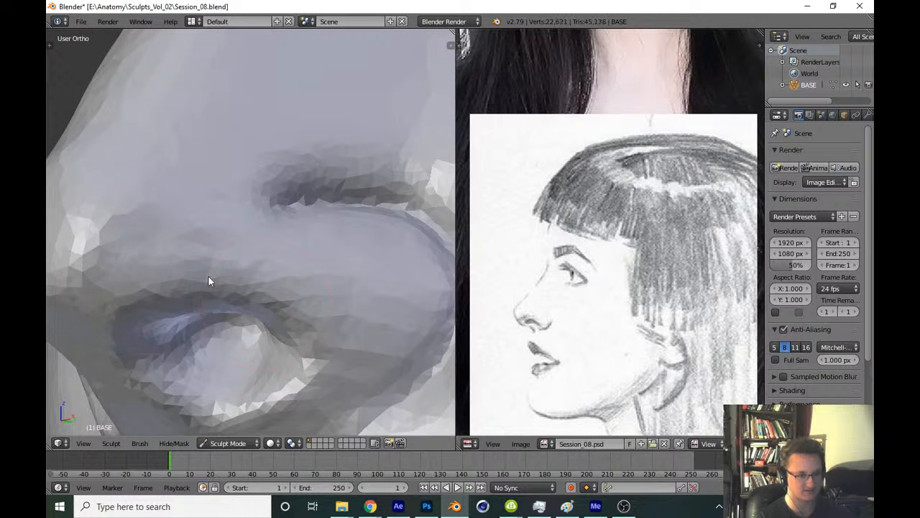
mouse_move(209, 276)
left_mouse_down()
mouse_move(333, 355)
mouse_move(303, 342)
mouse_move(276, 365)
left_mouse_up()
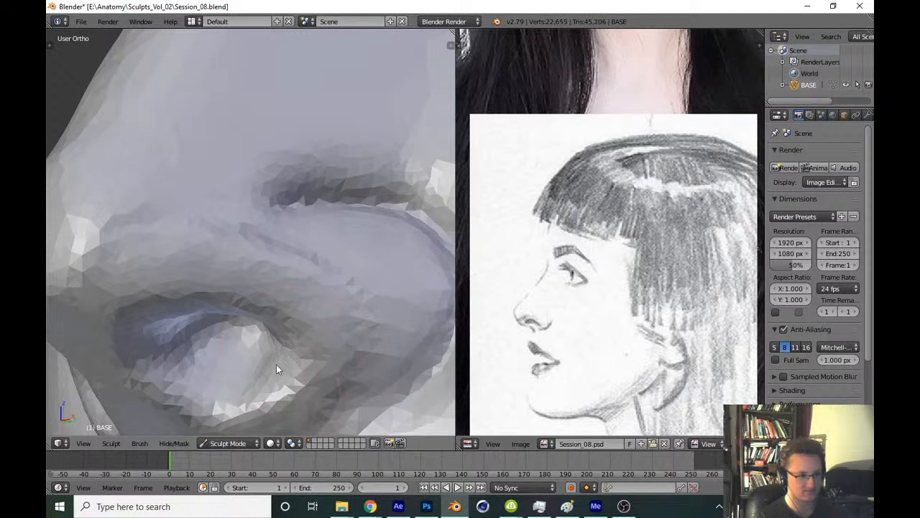
left_click_drag(143, 239, 307, 364, "shift")
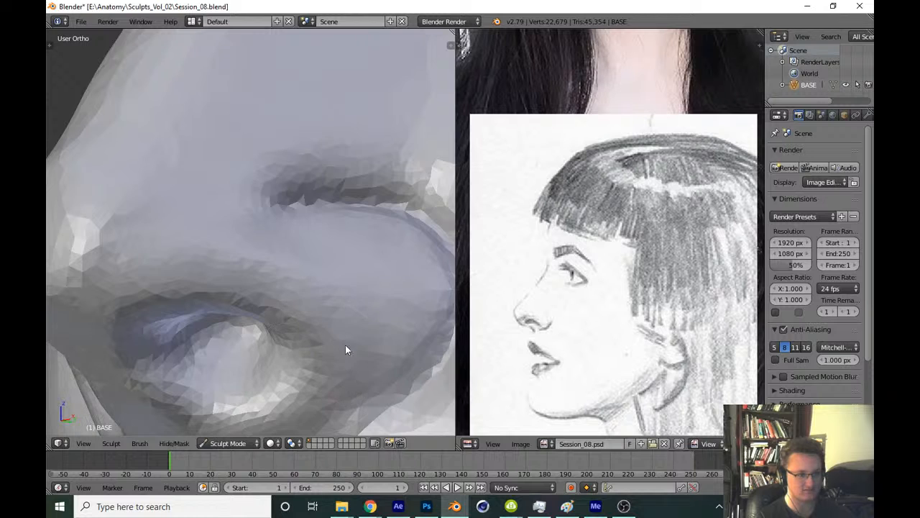
scroll(327, 310, "down", 5)
key("KP_3")
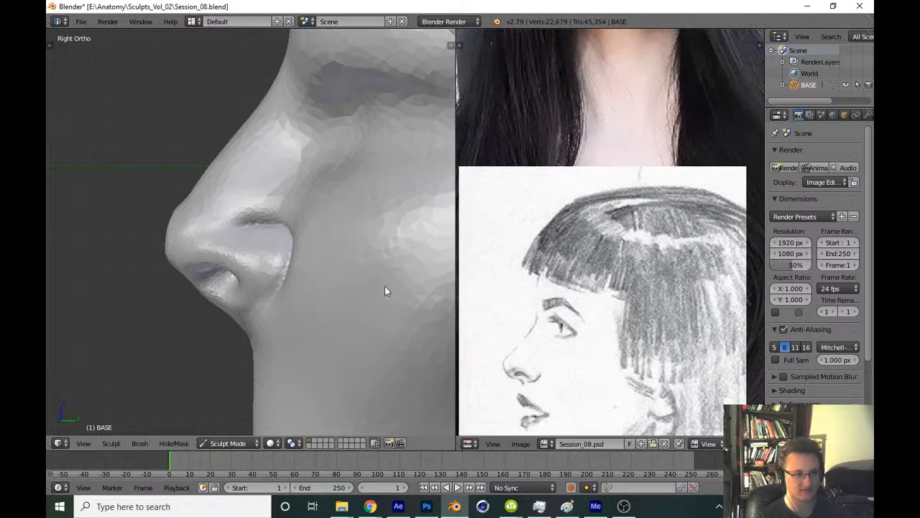
Deepen the groove above the wing of the nose with a resized brush
scroll(323, 232, "up", 5)
mouse_move(279, 254)
middle_mouse_down()
mouse_move(285, 273)
mouse_move(308, 222)
mouse_move(263, 269)
mouse_move(269, 241)
middle_mouse_up()
left_click_drag(269, 241, 246, 236)
key("f")
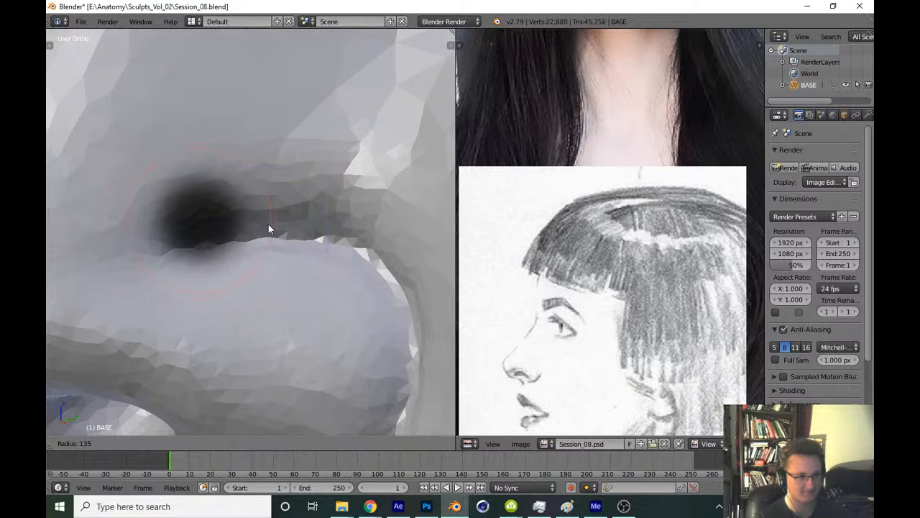
left_click(286, 212)
mouse_move(285, 212)
left_mouse_down()
mouse_move(302, 208)
mouse_move(306, 220)
mouse_move(352, 241)
left_mouse_up()
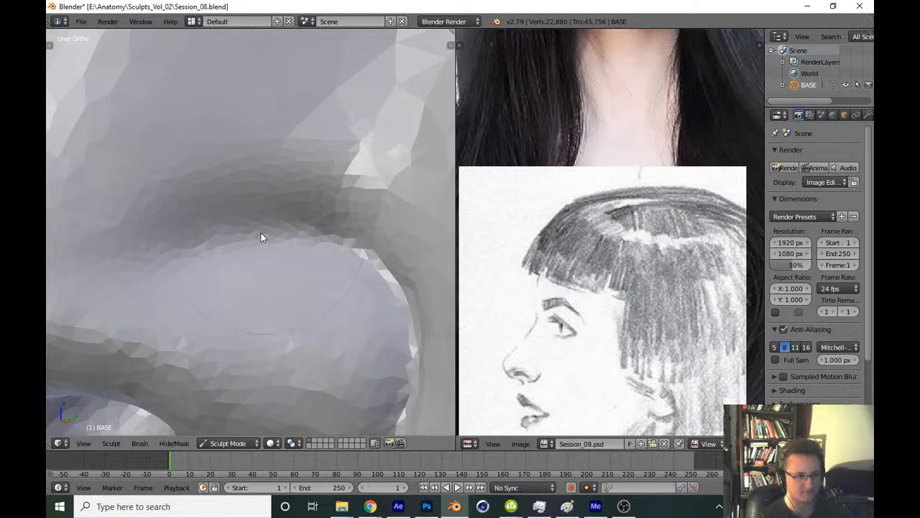
middle_click_drag(259, 232, 202, 253)
Smooth the top of the nose wing, redefine its edge down to the cheek, and check it in side view
mouse_move(154, 245)
left_mouse_down("shift")
mouse_move(139, 279)
mouse_move(279, 237)
mouse_move(168, 257)
mouse_move(297, 250)
mouse_move(187, 268)
mouse_move(407, 281)
left_mouse_up("shift")
middle_click_drag(307, 253, 274, 215, "shift")
mouse_move(292, 217)
left_mouse_down()
mouse_move(164, 231)
mouse_move(257, 211)
mouse_move(399, 256)
mouse_move(352, 321)
left_mouse_up()
mouse_move(351, 321)
middle_mouse_down("shift")
mouse_move(302, 249)
mouse_move(317, 229)
middle_mouse_up("shift")
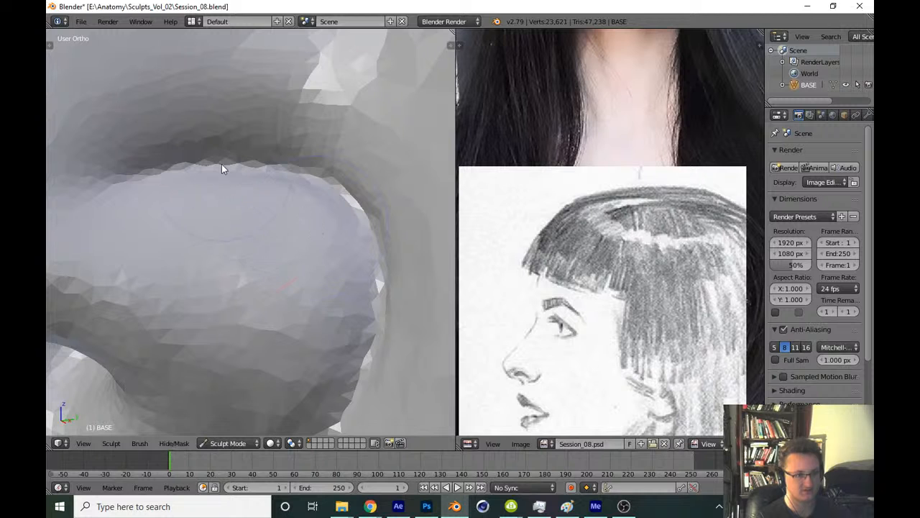
mouse_move(221, 167)
left_mouse_down()
mouse_move(144, 185)
mouse_move(230, 159)
mouse_move(369, 251)
mouse_move(374, 265)
left_mouse_up()
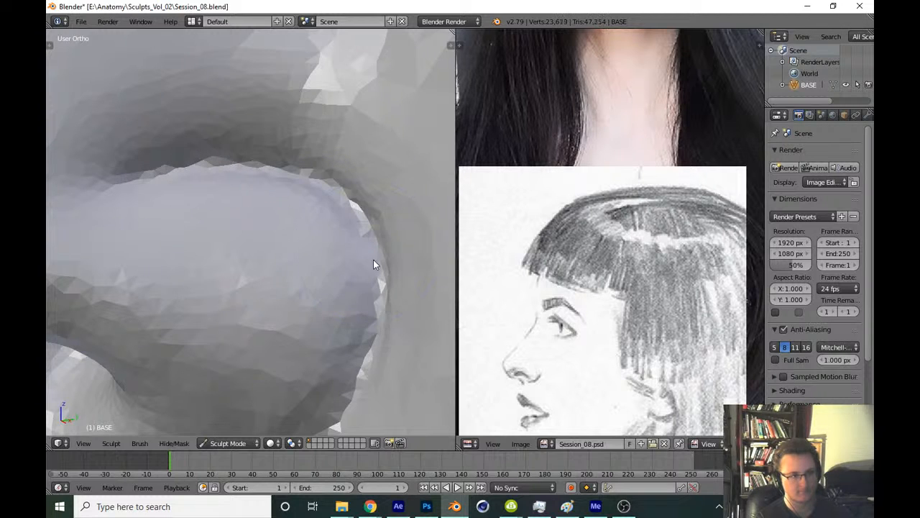
scroll(296, 265, "down", 5)
key("KP_3")
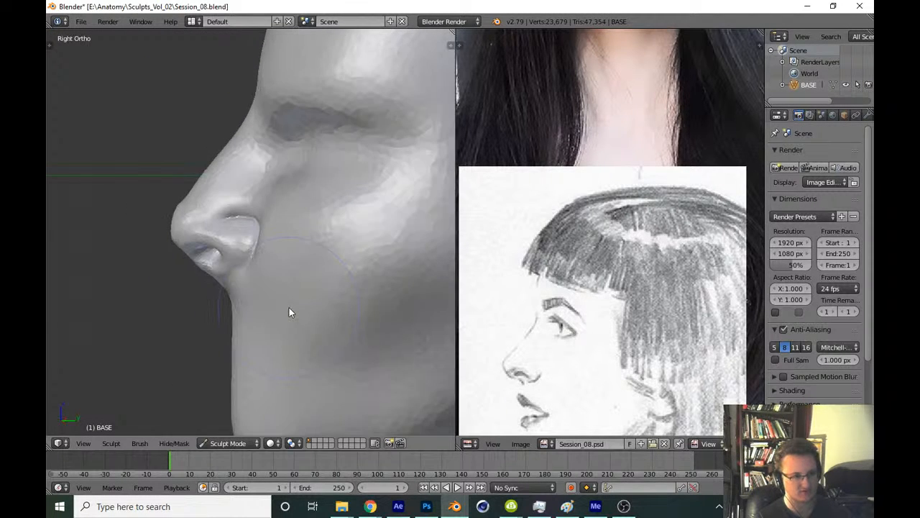
Carve the crease under the lower rear edge of the nose wing with a resized brush
scroll(354, 272, "up", 4)
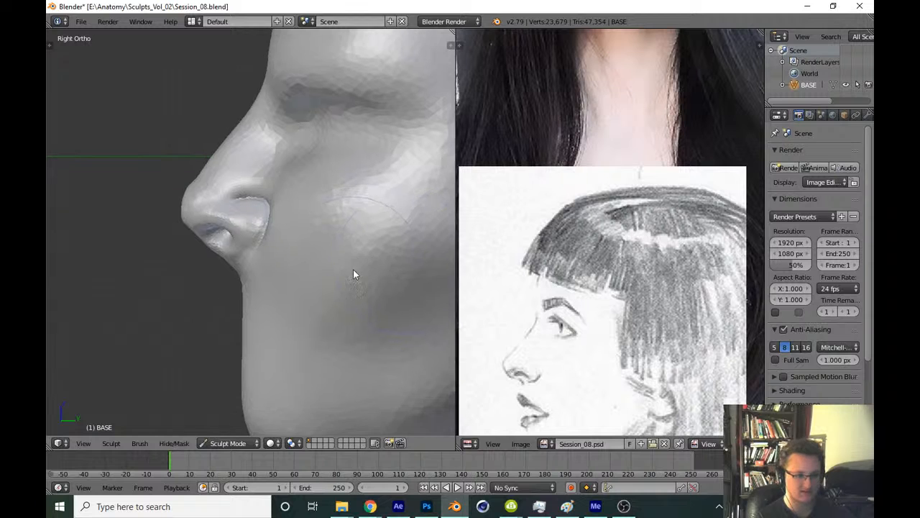
scroll(370, 204, "up", 6)
mouse_move(371, 191)
middle_mouse_down()
mouse_move(323, 221)
mouse_move(283, 302)
mouse_move(306, 277)
mouse_move(288, 244)
middle_mouse_up()
scroll(284, 303, "down", 3)
scroll(310, 259, "up", 3)
scroll(300, 257, "up", 1)
scroll(283, 246, "up", 1)
key("f")
left_click(220, 270)
mouse_move(250, 302)
left_mouse_down()
mouse_move(332, 286)
mouse_move(395, 205)
mouse_move(323, 254)
left_mouse_up()
middle_click_drag(323, 254, 365, 189)
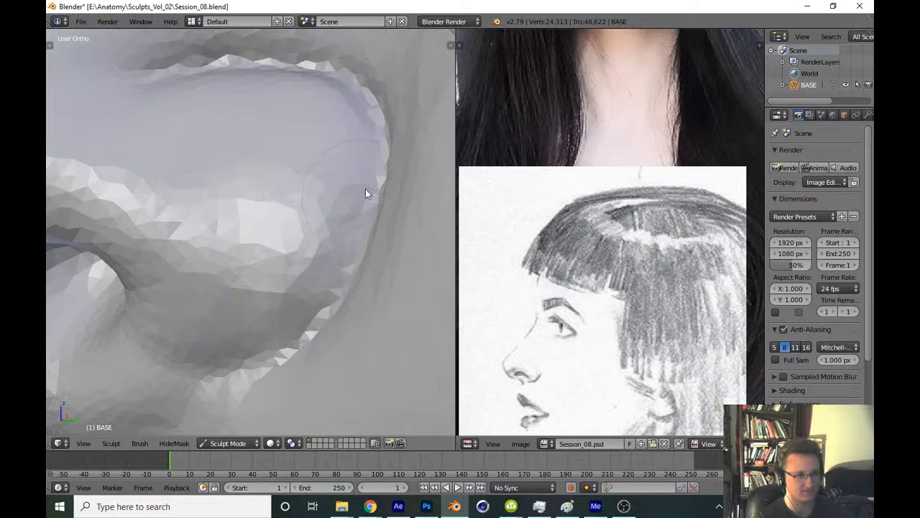
Sharpen the crease between the back of the nose wing and the cheek, check the profile, and save the file
mouse_move(345, 279)
left_mouse_down()
mouse_move(148, 345)
mouse_move(242, 349)
mouse_move(112, 336)
mouse_move(283, 350)
mouse_move(385, 171)
mouse_move(331, 302)
mouse_move(169, 343)
mouse_move(331, 318)
mouse_move(372, 158)
left_mouse_up()
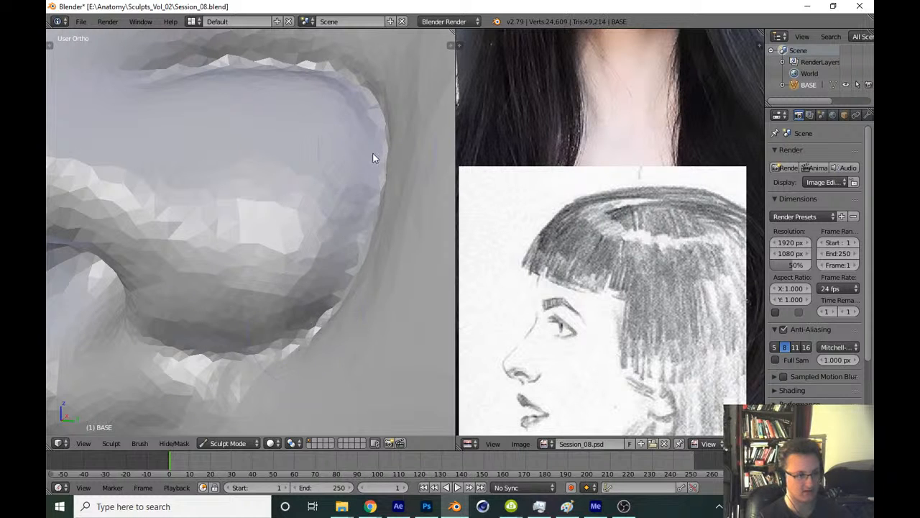
left_click_drag(364, 246, 309, 327)
scroll(305, 296, "down", 5)
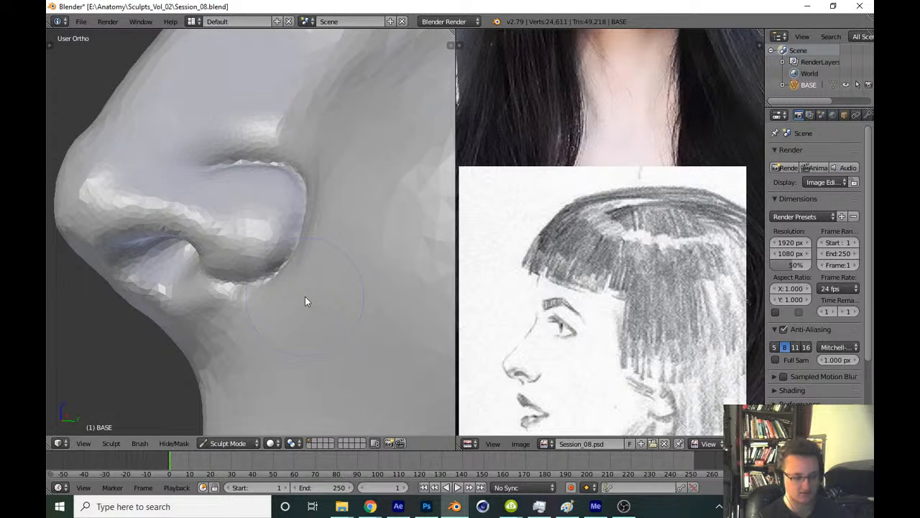
key("KP_3")
scroll(305, 302, "down", 6)
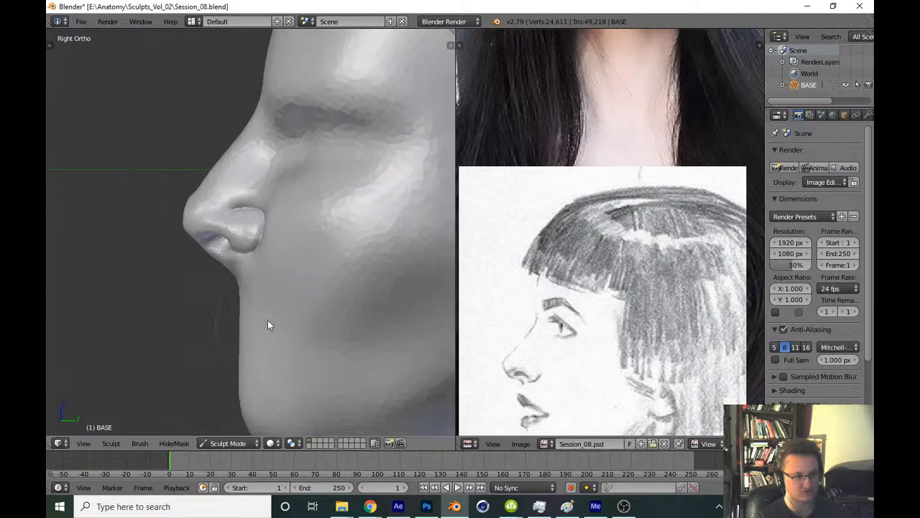
key("ctrl+s")
left_click(203, 353)
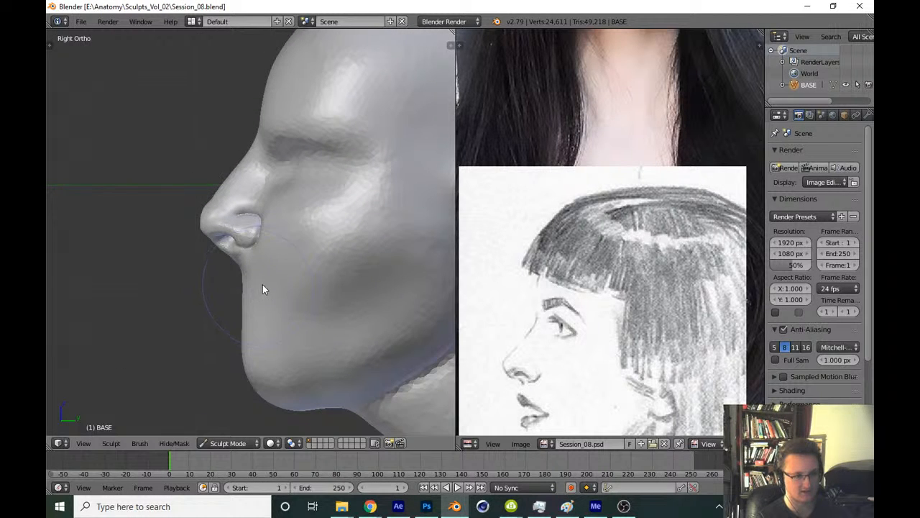
Examine the nose, nostril and brow in side view against the profile sketch
middle_click_drag(258, 270, 279, 297, "shift")
scroll(309, 252, "up", 3)
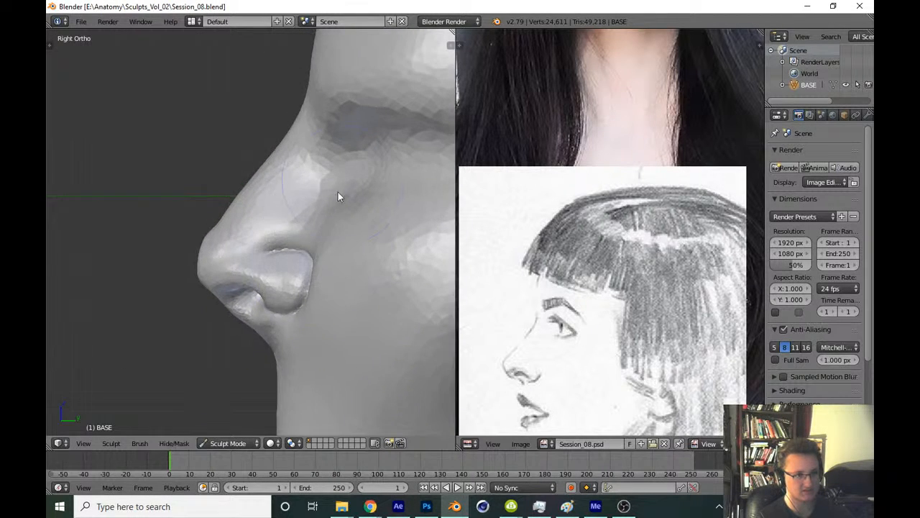
middle_click_drag(345, 137, 313, 223, "shift")
scroll(302, 223, "down", 2)
key("z")
key("z")
key("f")
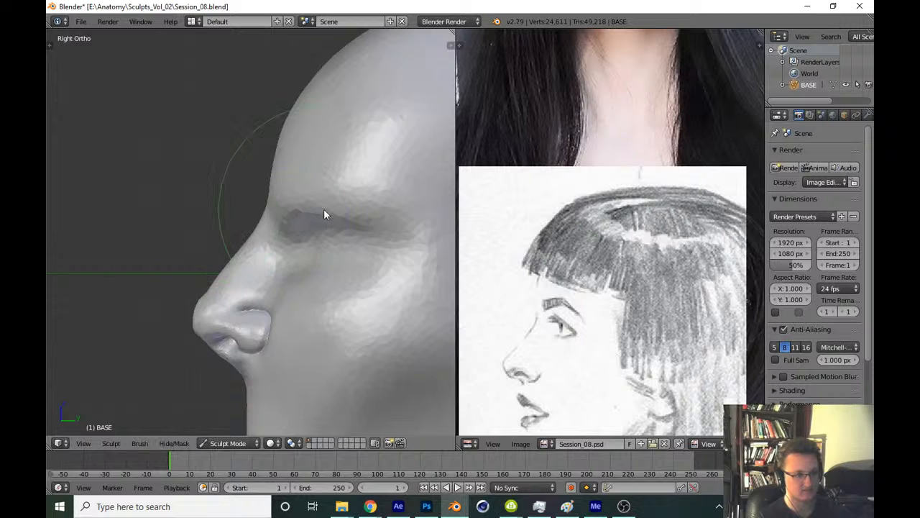
middle_click_drag(291, 365, 288, 284, "shift")
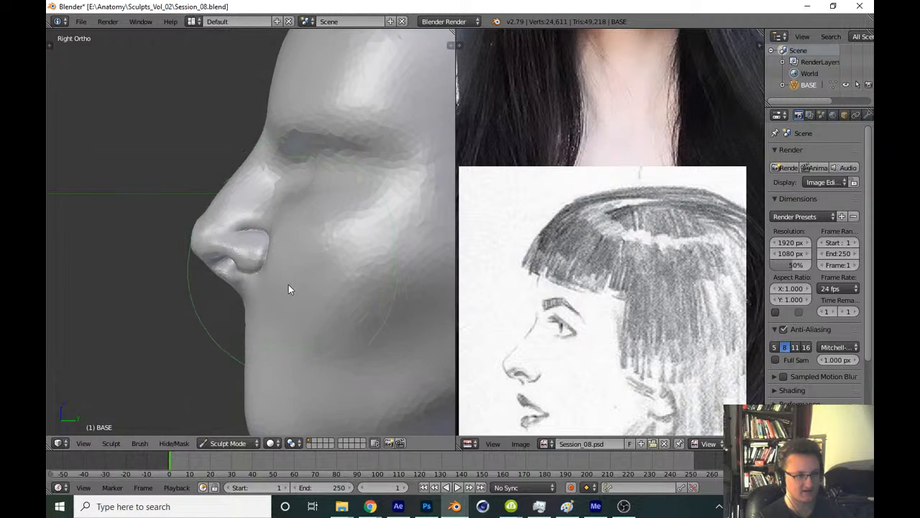
scroll(290, 275, "up", 6)
key("t")
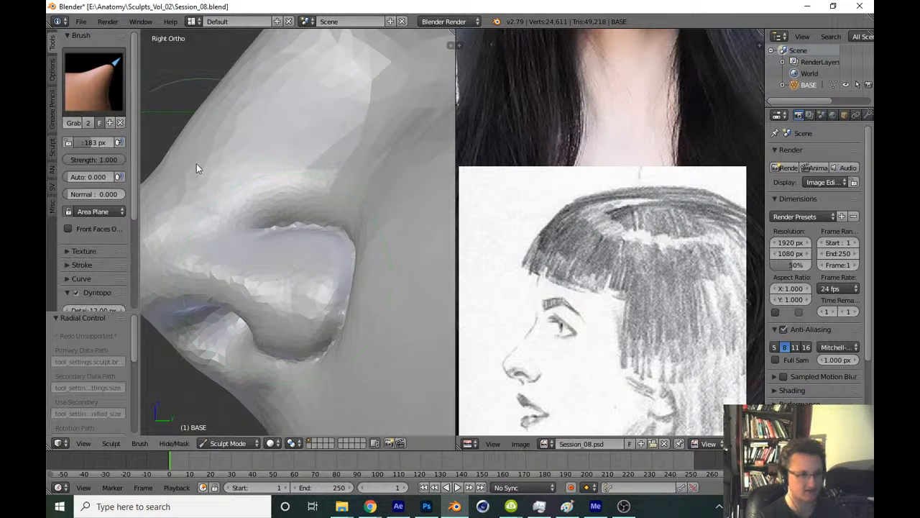
key("t")
middle_click_drag(186, 258, 254, 243, "shift")
scroll(254, 243, "up", 2)
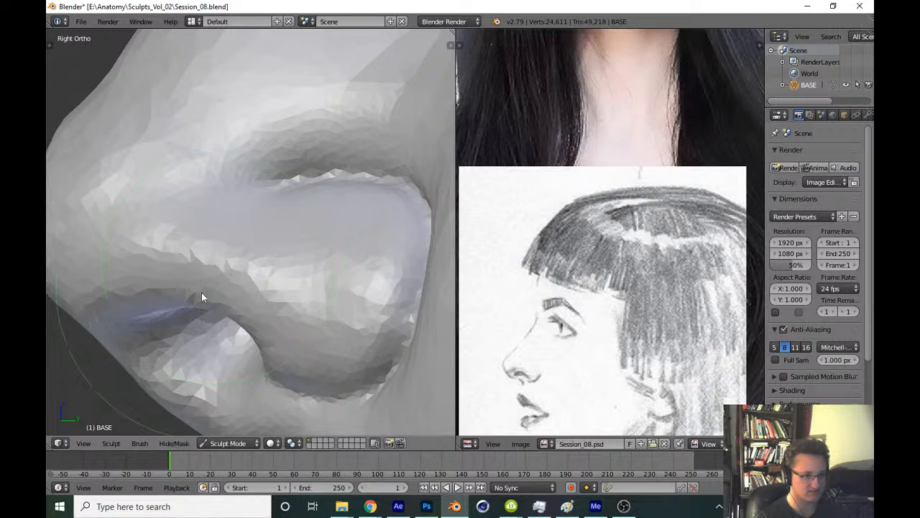
scroll(243, 351, "down", 5)
Stretch the nose wing slightly back toward the cheek in side view with an enlarged Grab brush, and save the file
key("f")
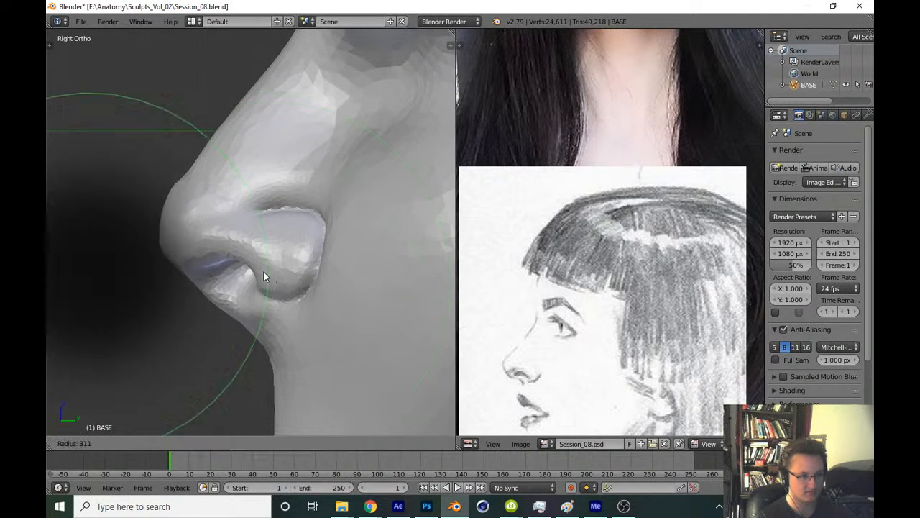
left_click(263, 270)
left_click_drag(299, 237, 315, 235)
scroll(314, 241, "down", 2)
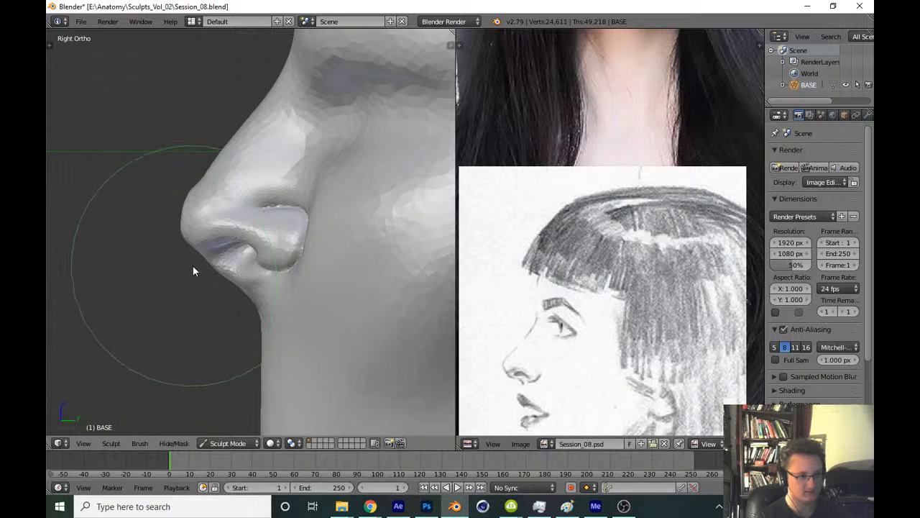
scroll(193, 265, "up", 2)
key("z")
key("z")
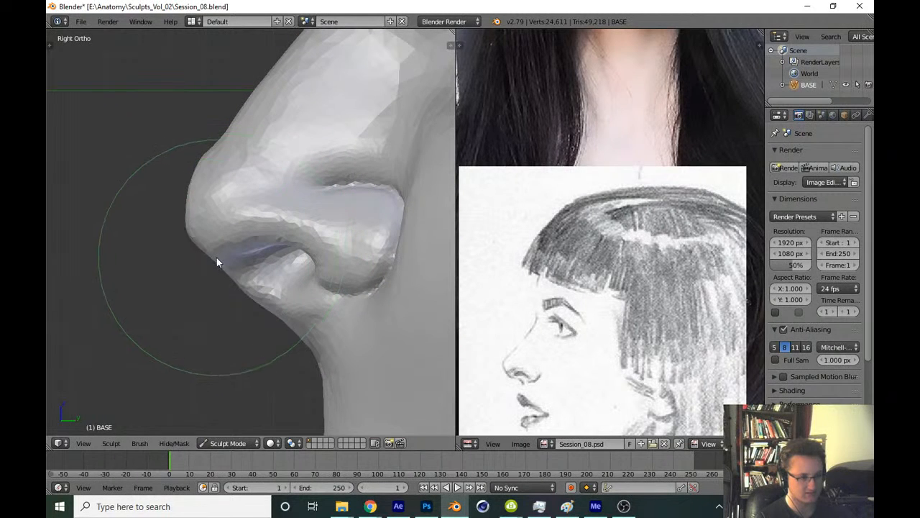
scroll(207, 332, "down", 3)
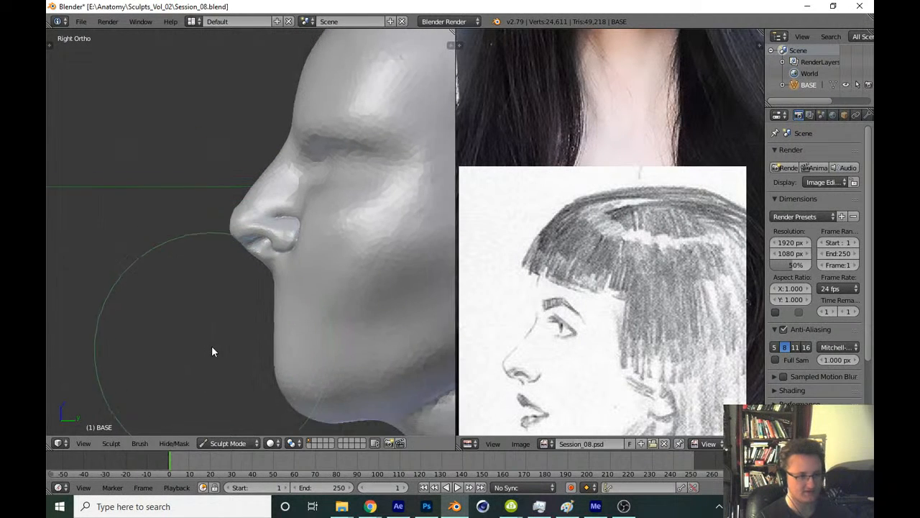
key("ctrl+s")
left_click(225, 335)
Smooth the faceted surface around the nose wing and its crease with a resized brush
key("KP_4")
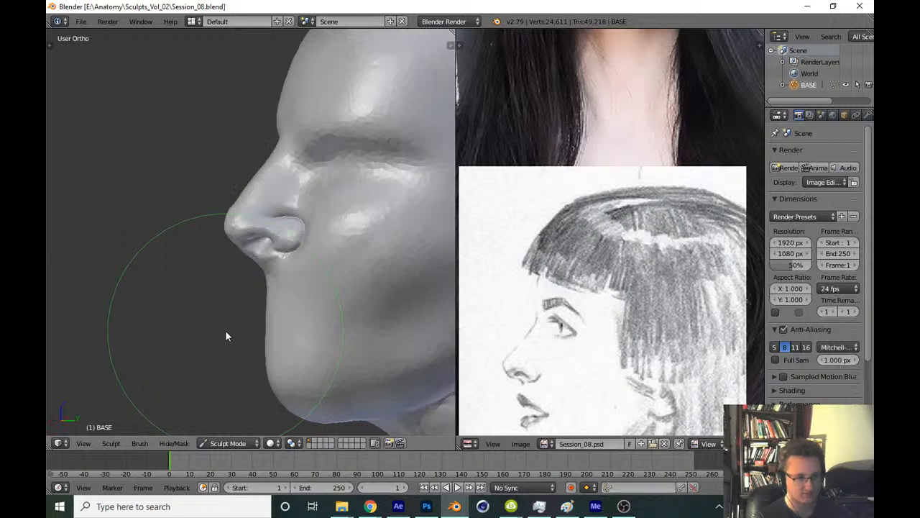
key("KP_1")
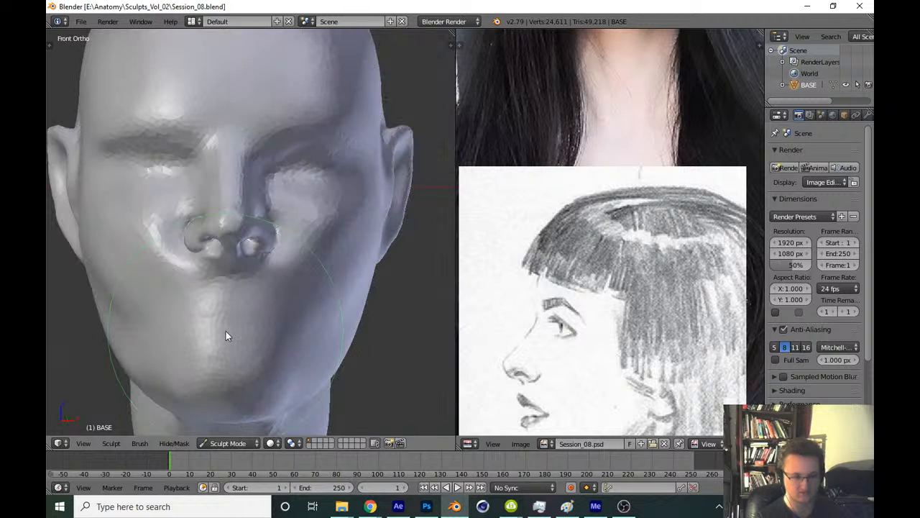
scroll(343, 196, "up", 7)
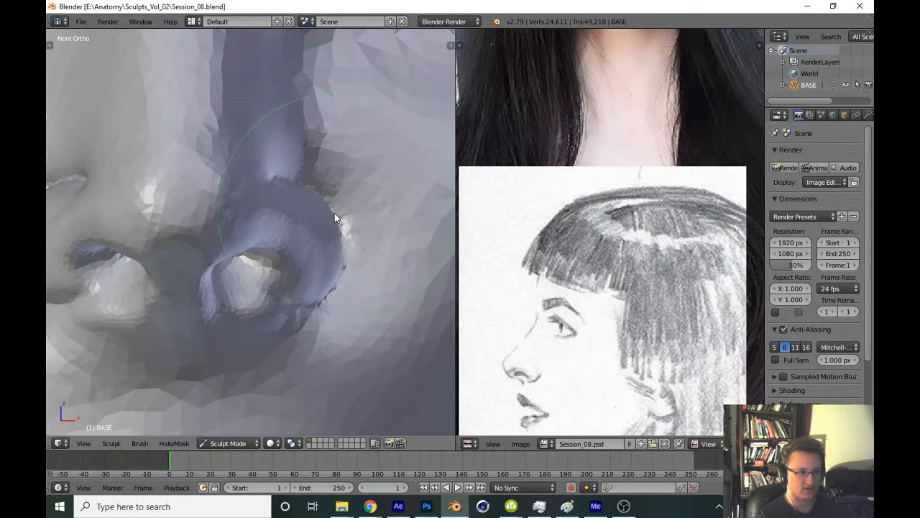
mouse_move(335, 213)
middle_mouse_down()
mouse_move(329, 268)
mouse_move(307, 271)
middle_mouse_up()
key("f")
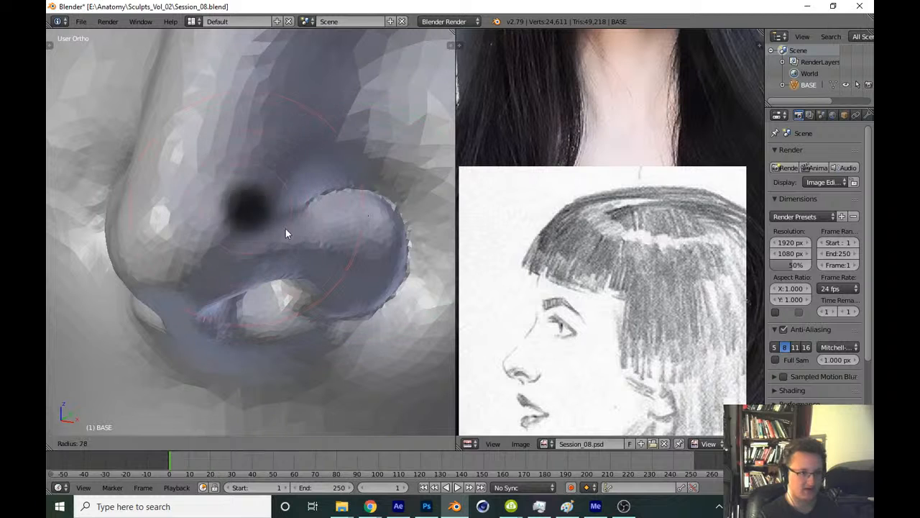
left_click(363, 195)
mouse_move(374, 194)
left_mouse_down("shift")
mouse_move(414, 191)
mouse_move(311, 195)
mouse_move(410, 180)
mouse_move(432, 190)
mouse_move(374, 317)
mouse_move(358, 298)
mouse_move(377, 180)
left_mouse_up("shift")
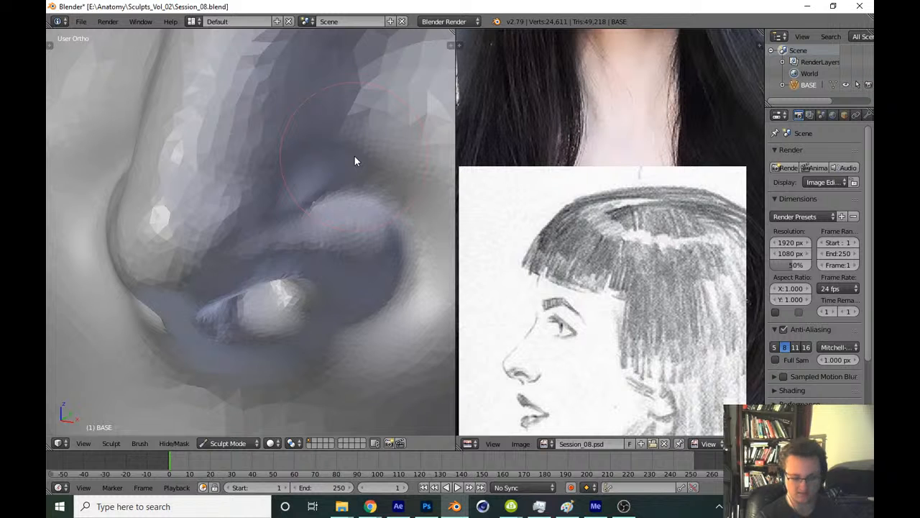
Compare the whole head in front view with the front portrait photo
key("KP_1")
scroll(354, 161, "down", 10)
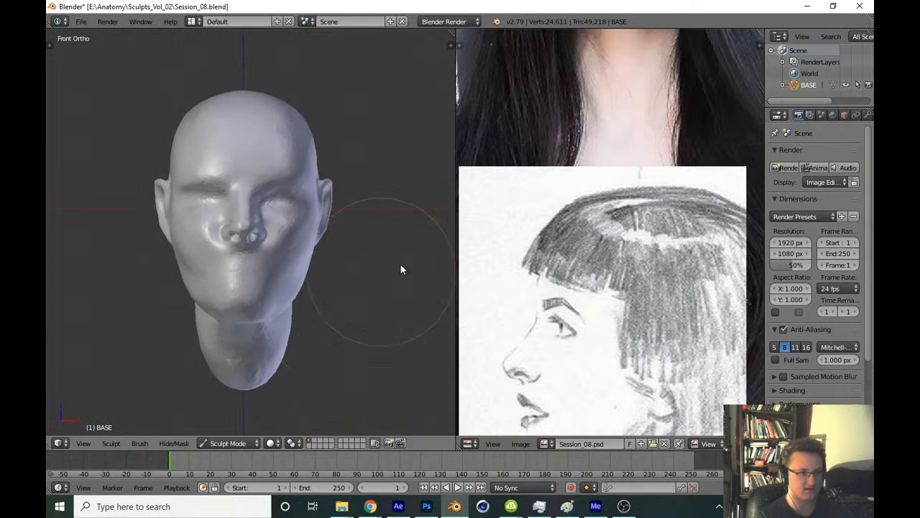
mouse_move(490, 124)
middle_mouse_down()
mouse_move(543, 188)
mouse_move(521, 295)
middle_mouse_up()
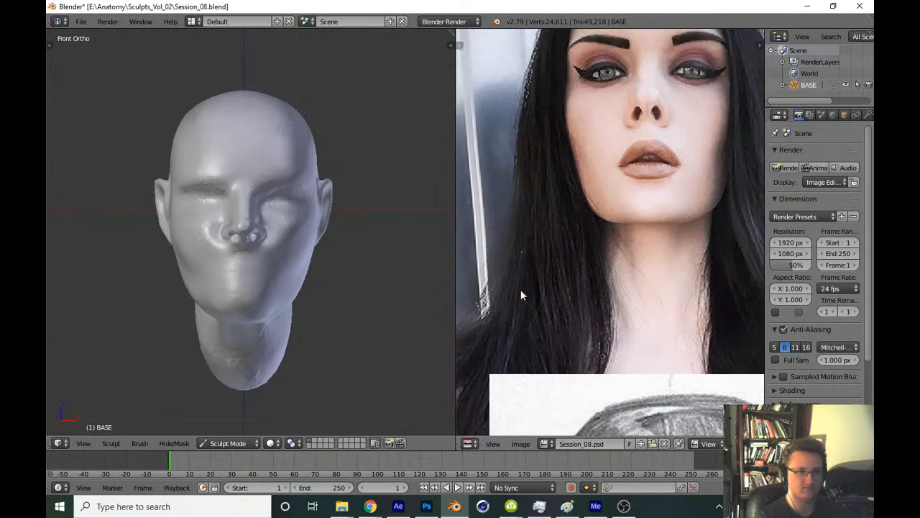
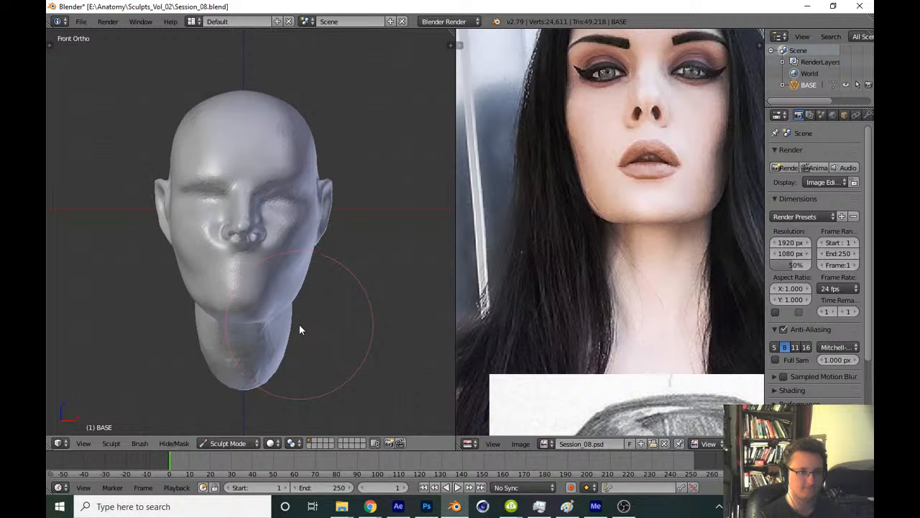
Rework the surface of the nose wing around the nostril with the Clay Strips brush
key("KP_6")
key("KP_6")
key("KP_3")
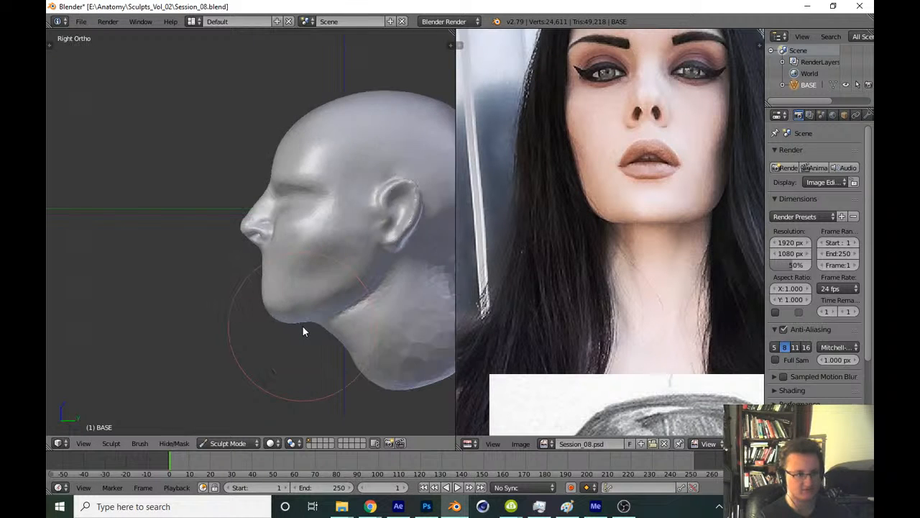
scroll(343, 236, "up", 6)
key("t")
left_click(93, 81)
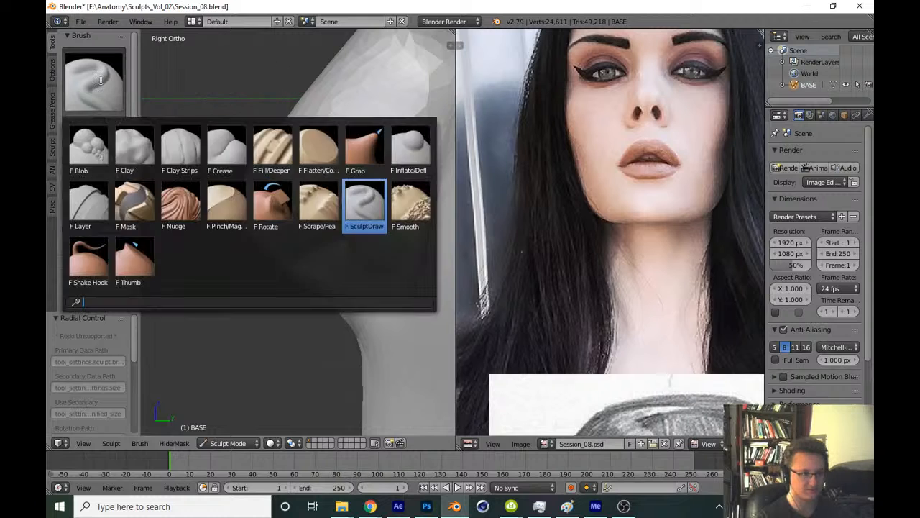
left_click(180, 148)
key("t")
mouse_move(328, 173)
middle_mouse_down("shift")
mouse_move(281, 199)
mouse_move(303, 235)
middle_mouse_up("shift")
scroll(281, 198, "up", 4)
mouse_move(304, 234)
left_mouse_down()
mouse_move(220, 268)
mouse_move(229, 259)
mouse_move(377, 269)
mouse_move(213, 232)
mouse_move(407, 294)
mouse_move(226, 247)
mouse_move(351, 374)
left_mouse_up()
Check the whole head in front view and save the file
key("KP_1")
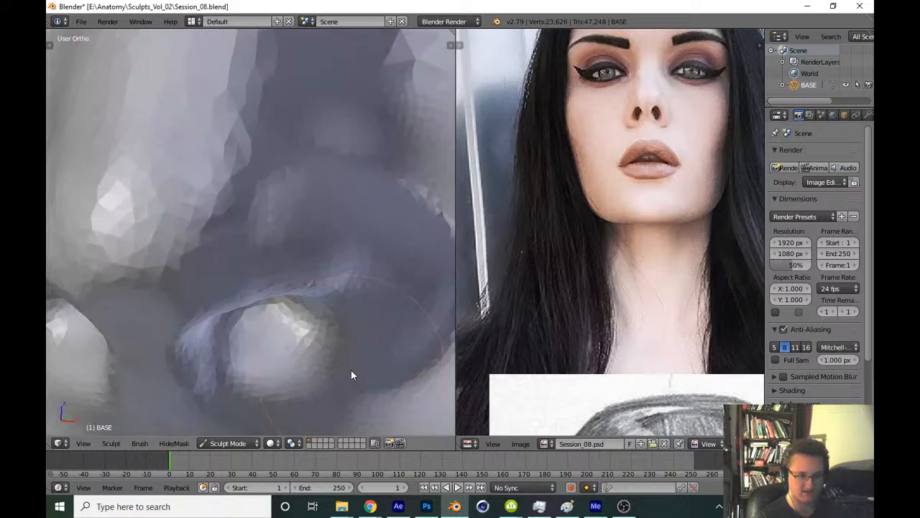
scroll(352, 370, "down", 6)
scroll(367, 323, "down", 4)
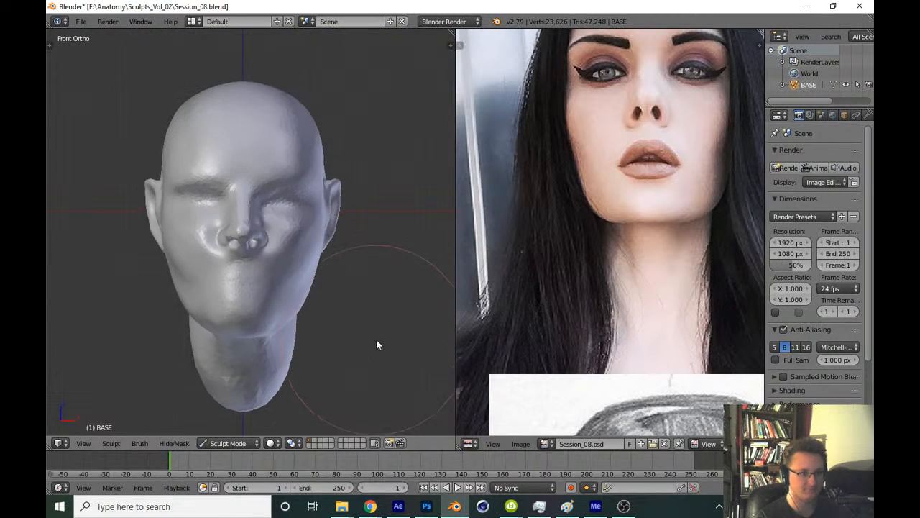
key("ctrl+s")
left_click(376, 332)
Define the crease along the upper edge of the nose wing with several sculpting strokes
scroll(361, 276, "up", 3)
scroll(353, 223, "up", 5)
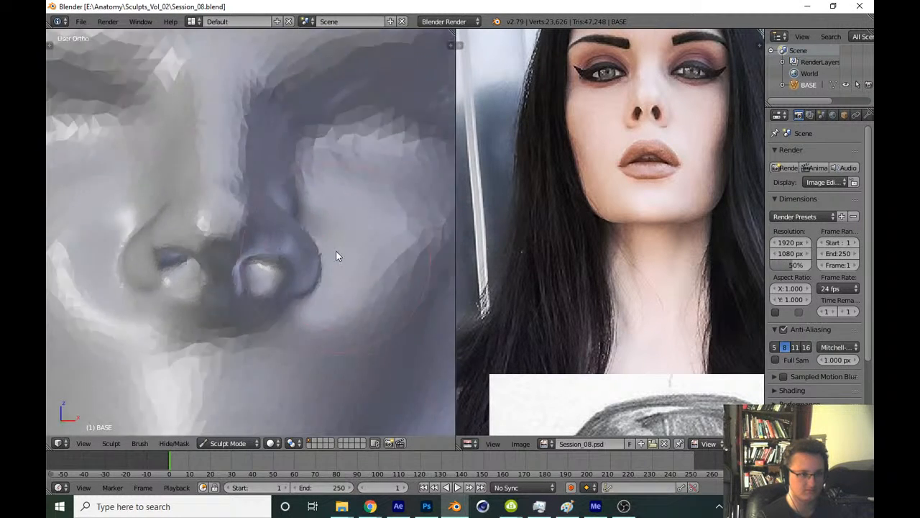
middle_click_drag(335, 254, 304, 264)
scroll(304, 264, "up", 4)
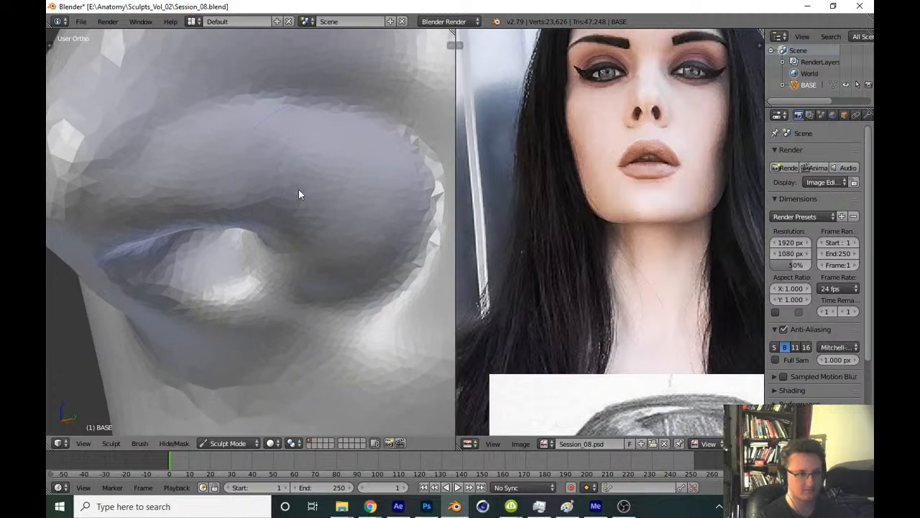
mouse_move(280, 260)
left_mouse_down()
mouse_move(186, 277)
mouse_move(153, 272)
left_mouse_up()
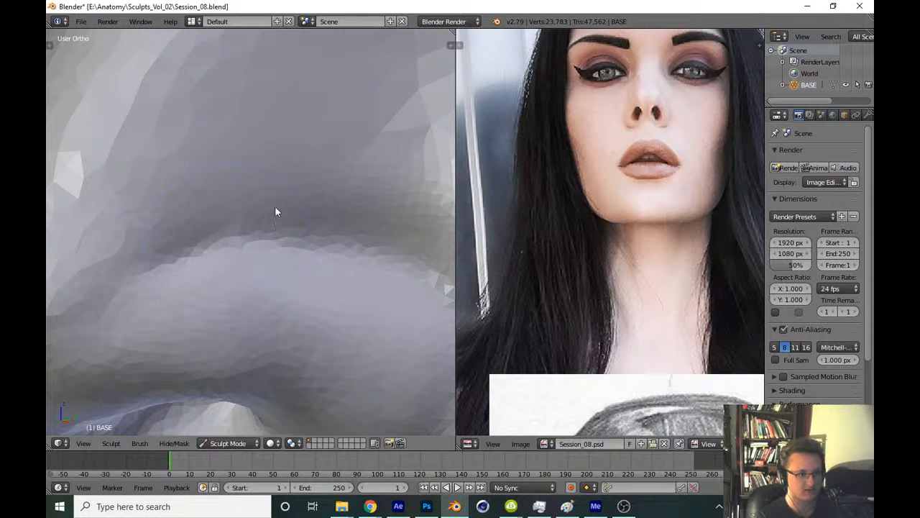
mouse_move(275, 207)
left_mouse_down()
mouse_move(250, 253)
mouse_move(204, 251)
left_mouse_up()
middle_click_drag(259, 248, 227, 250)
mouse_move(227, 250)
left_mouse_down()
mouse_move(240, 249)
mouse_move(209, 251)
mouse_move(361, 296)
mouse_move(301, 270)
left_mouse_up()
middle_click_drag(302, 271, 326, 226)
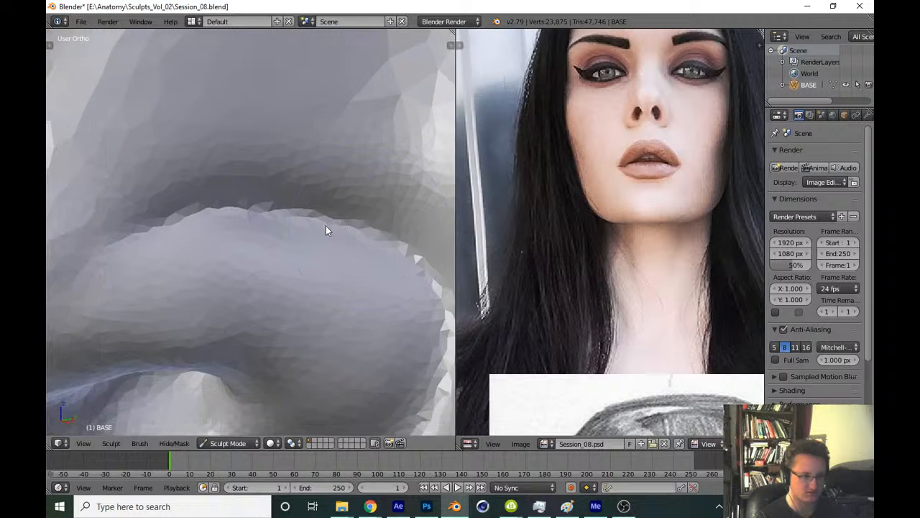
Continue the crease around the rear edge of the nose wing toward the cheek with a resized brush
mouse_move(381, 252)
left_mouse_down()
mouse_move(280, 237)
mouse_move(251, 223)
mouse_move(243, 208)
mouse_move(256, 200)
mouse_move(366, 242)
left_mouse_up()
key("f")
left_click(227, 223)
middle_click_drag(366, 243, 275, 220)
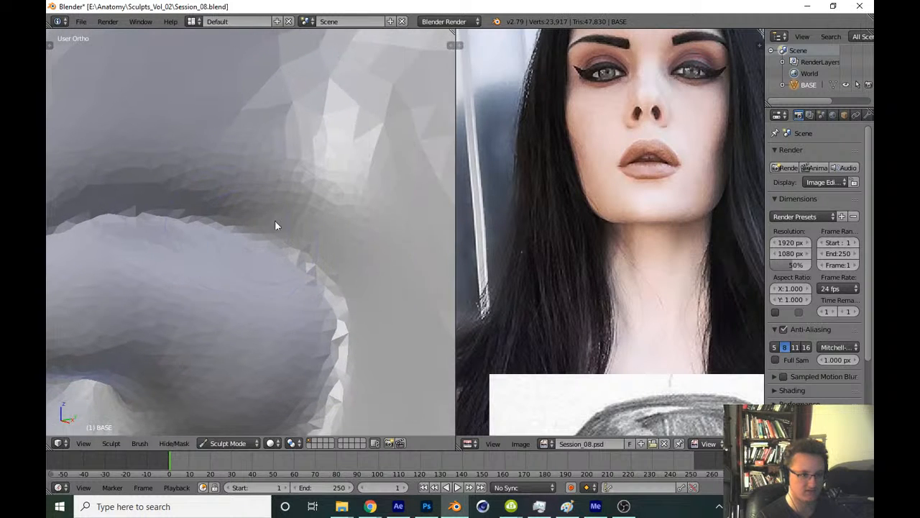
mouse_move(201, 220)
left_mouse_down()
mouse_move(328, 296)
mouse_move(341, 332)
left_mouse_up()
middle_click_drag(327, 318, 343, 251)
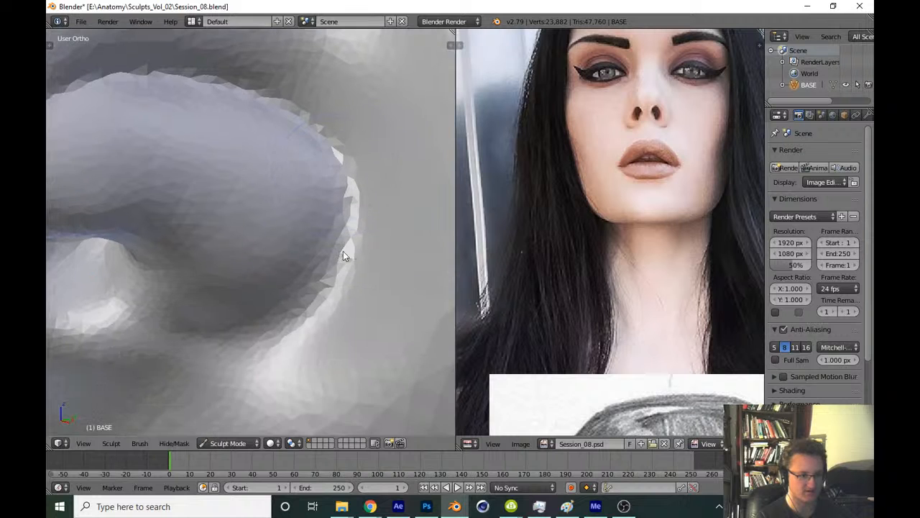
Try to even out the jagged rear edge of the nose wing
left_click_drag(343, 251, 318, 229)
middle_click_drag(318, 228, 328, 232)
key("KP_1")
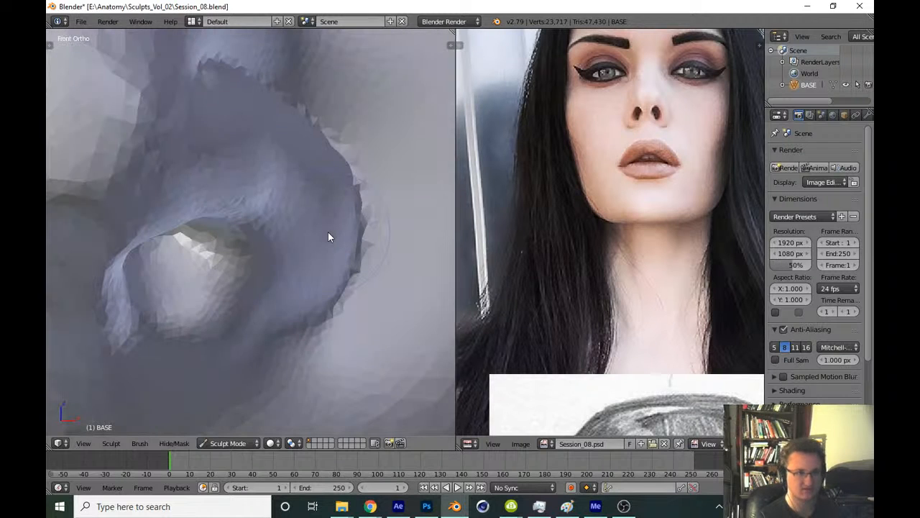
scroll(379, 219, "down", 10)
key("ctrl+z")
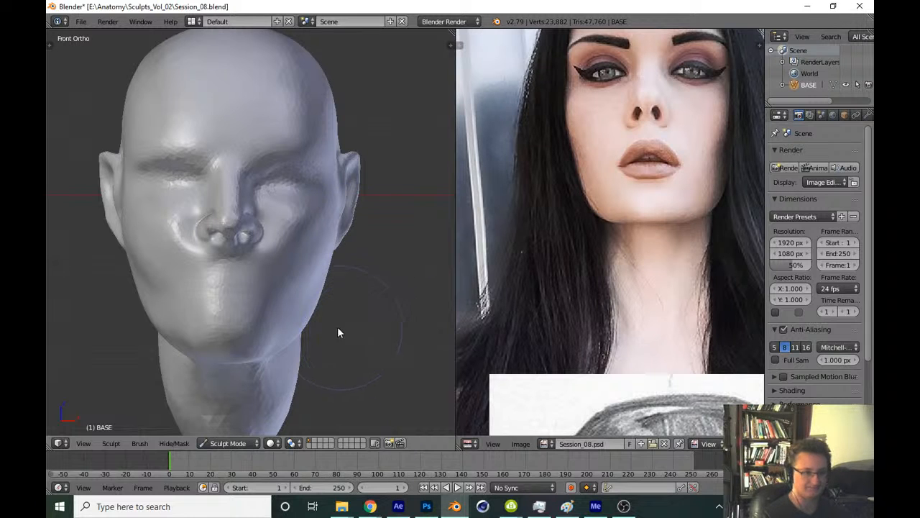
Examine the nose and nostrils from below against the profile sketch and the front portrait photo
scroll(338, 326, "up", 5)
mouse_move(355, 294)
middle_mouse_down()
mouse_move(315, 228)
mouse_move(323, 233)
middle_mouse_up()
middle_click_drag(568, 237, 564, 113)
middle_click_drag(543, 167, 555, 118)
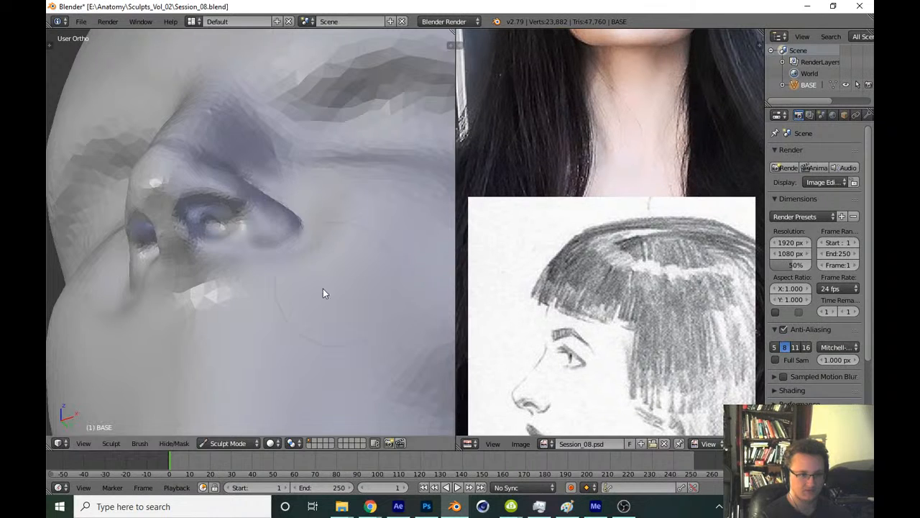
middle_click_drag(295, 327, 318, 270)
mouse_move(557, 188)
middle_mouse_down()
mouse_move(555, 267)
mouse_move(530, 289)
middle_mouse_up()
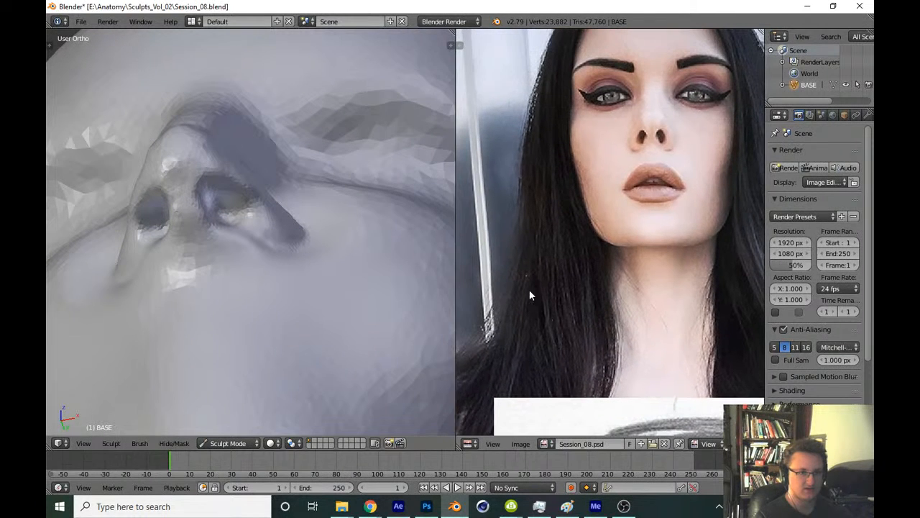
scroll(358, 242, "up", 4)
middle_click_drag(312, 232, 341, 281, "shift")
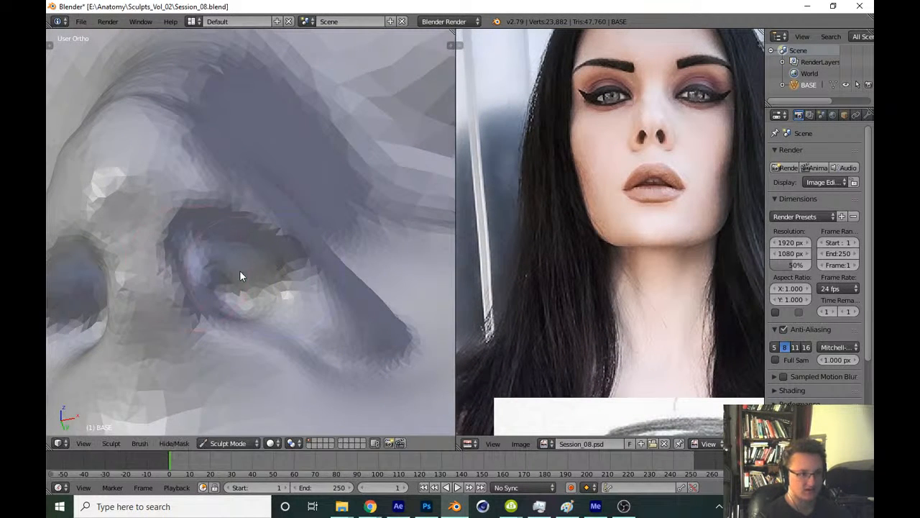
Sculpt the upper inner rim of the nostril with a resized Clay Strips brush
scroll(239, 267, "up", 2)
key("f")
left_click(225, 242)
mouse_move(214, 306)
left_mouse_down()
mouse_move(293, 312)
mouse_move(208, 241)
mouse_move(240, 283)
mouse_move(243, 259)
mouse_move(228, 222)
mouse_move(274, 279)
left_mouse_up()
key("t")
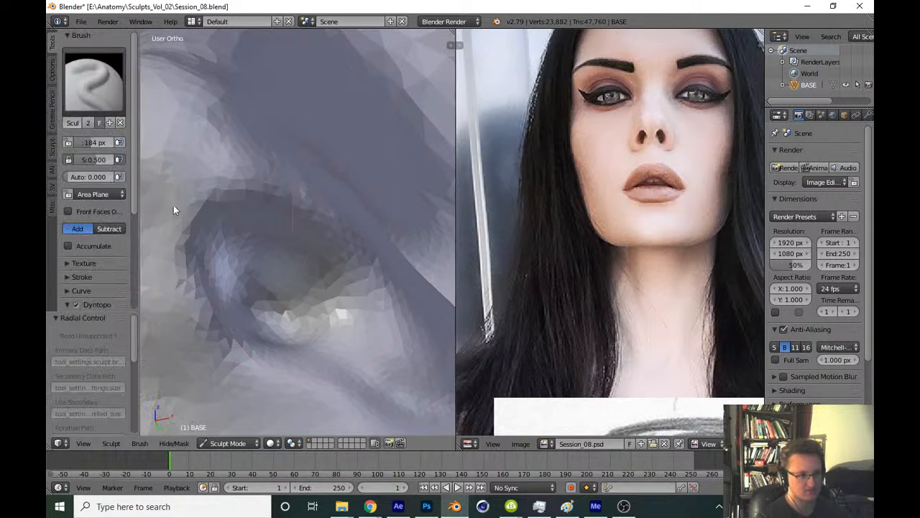
left_click(115, 92)
left_click(181, 150)
key("t")
key("f")
left_click(195, 201)
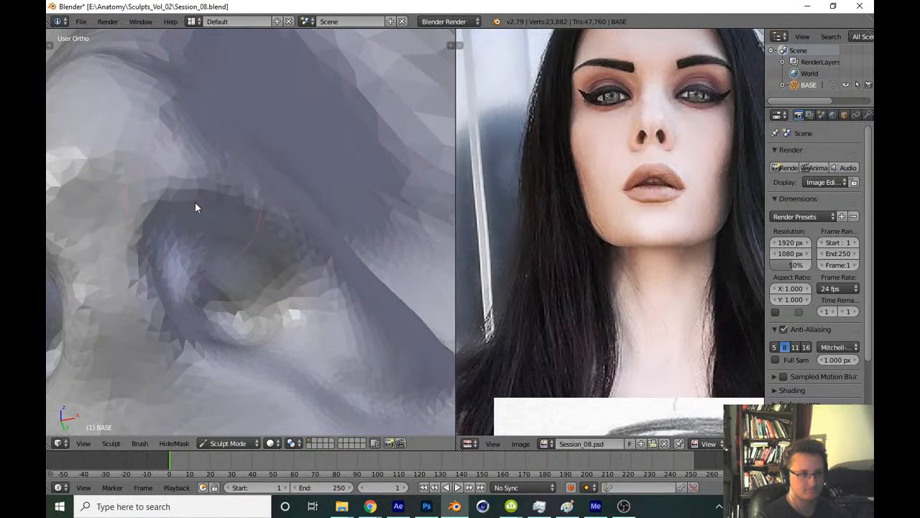
left_click_drag(195, 201, 327, 268)
Shape the nostril's outer rim and the underside of the nose wing with a resized brush, and save the file
key("f")
left_click(217, 195)
left_click_drag(217, 196, 374, 385)
mouse_move(205, 229)
left_mouse_down()
mouse_move(347, 321)
mouse_move(373, 388)
left_mouse_up()
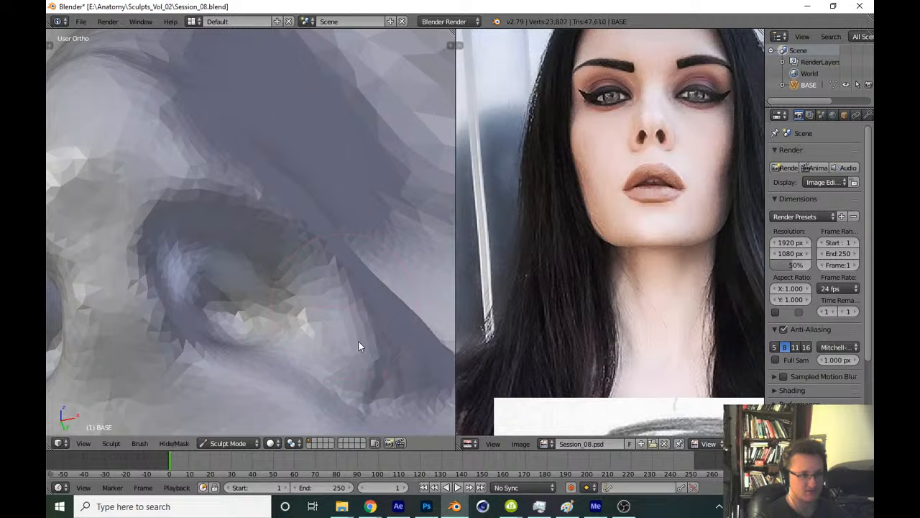
mouse_move(358, 340)
left_mouse_down()
mouse_move(365, 354)
mouse_move(370, 334)
mouse_move(225, 207)
mouse_move(318, 225)
left_mouse_up()
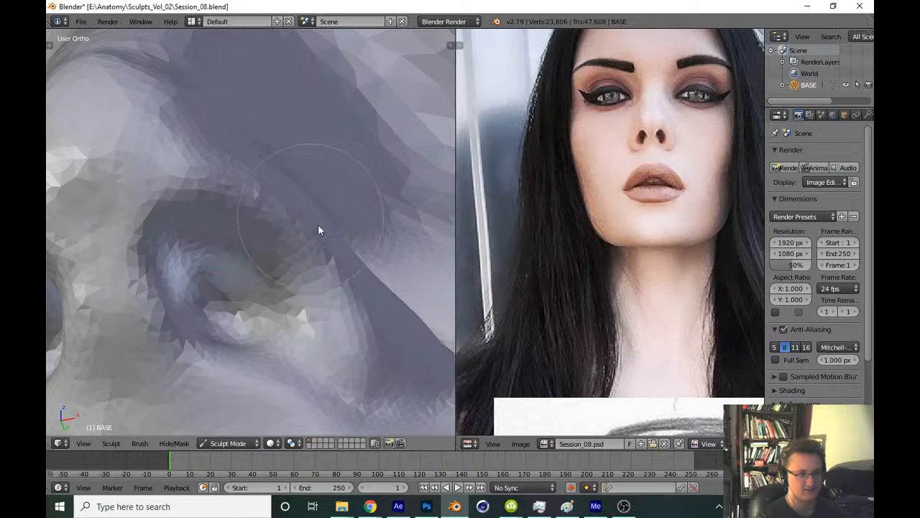
middle_click_drag(317, 224, 334, 328, "ctrl")
key("KP_1")
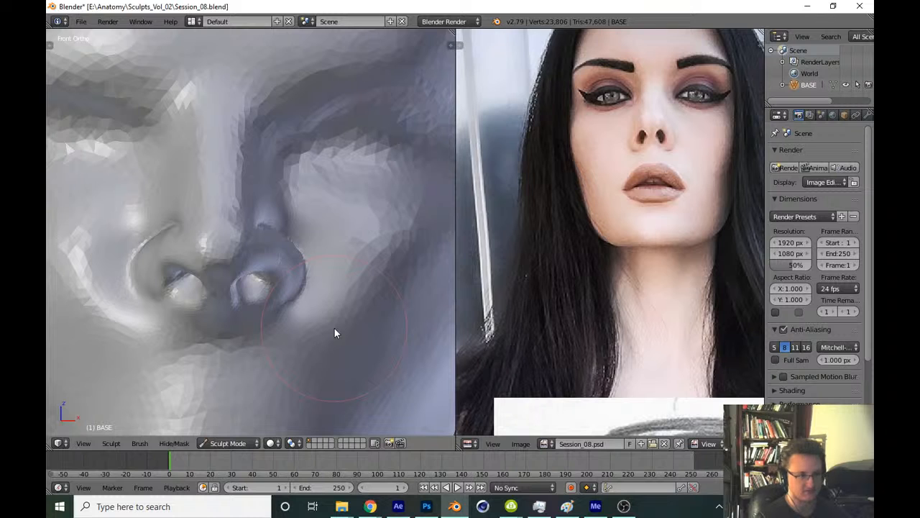
scroll(364, 259, "down", 8)
key("ctrl+s")
left_click(384, 322)
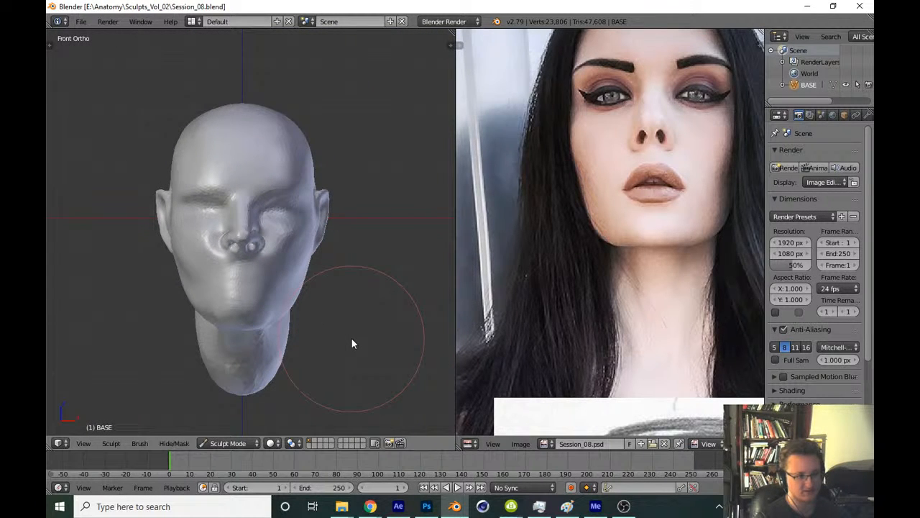
Build up the area beneath the nostril and nose wing from below, smoothing its transition into the upper lip
mouse_move(353, 343)
middle_mouse_down()
mouse_move(294, 323)
mouse_move(370, 156)
middle_mouse_up()
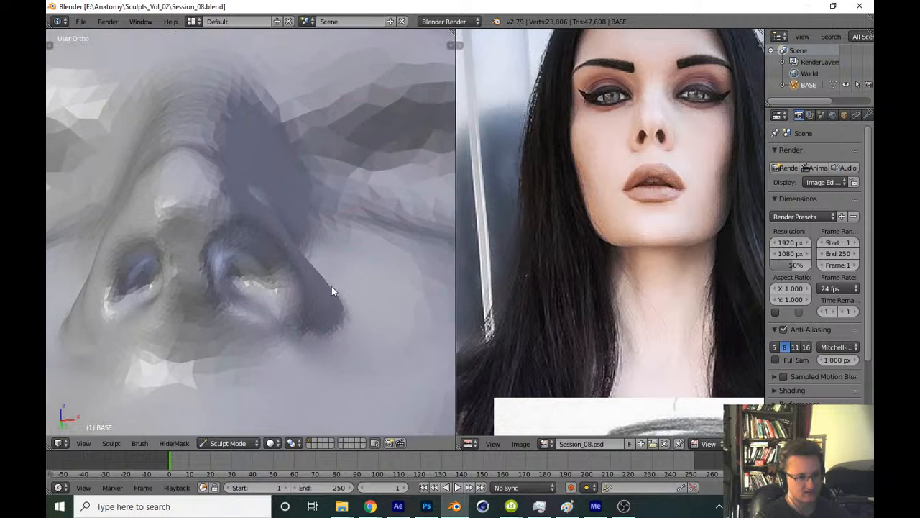
mouse_move(240, 336)
middle_mouse_down()
mouse_move(237, 310)
mouse_move(321, 215)
middle_mouse_up()
scroll(258, 260, "up", 5)
scroll(320, 215, "down", 2)
mouse_move(245, 248)
left_mouse_down()
mouse_move(233, 263)
mouse_move(197, 228)
mouse_move(158, 320)
mouse_move(351, 290)
left_mouse_up()
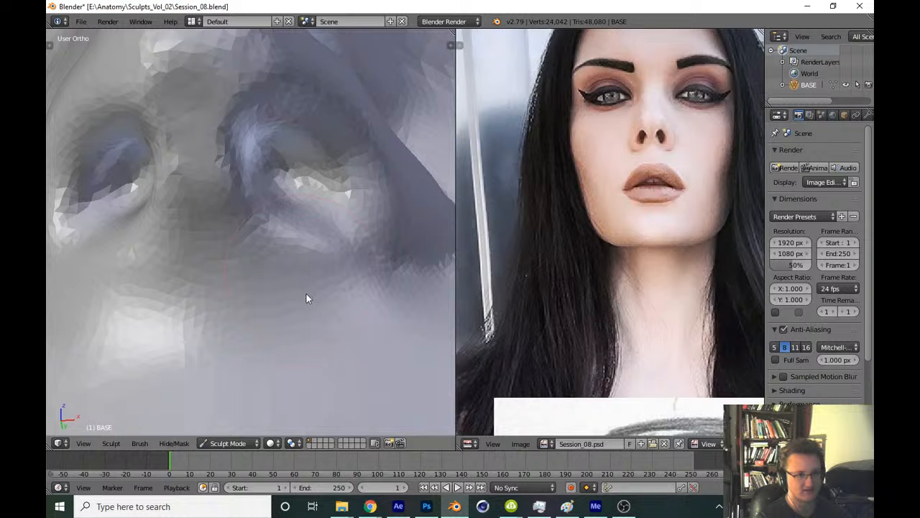
left_click_drag(272, 268, 340, 281, "shift")
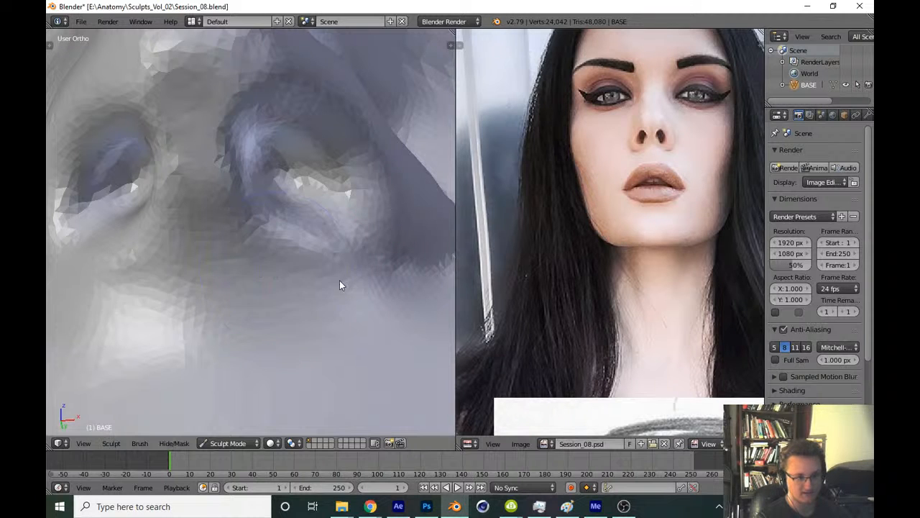
mouse_move(277, 278)
left_mouse_down("shift")
mouse_move(351, 318)
mouse_move(240, 255)
mouse_move(324, 276)
mouse_move(284, 288)
mouse_move(249, 255)
mouse_move(319, 304)
mouse_move(353, 277)
left_mouse_up("shift")
middle_click_drag(343, 256, 238, 320, "shift")
mouse_move(238, 320)
left_mouse_down()
mouse_move(298, 346)
mouse_move(277, 333)
mouse_move(290, 337)
left_mouse_up()
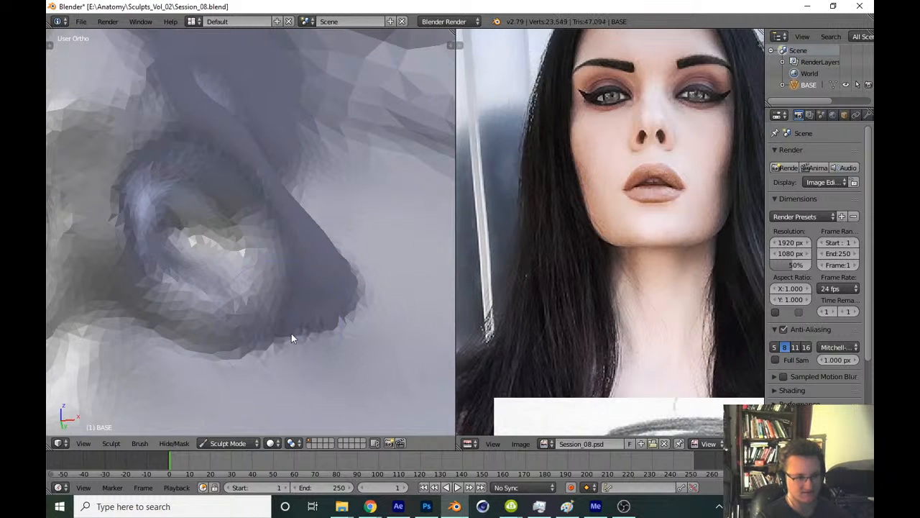
Examine the nose wing and nostril from the front, side and below
scroll(331, 351, "down", 4)
scroll(328, 310, "down", 2)
key("KP_1")
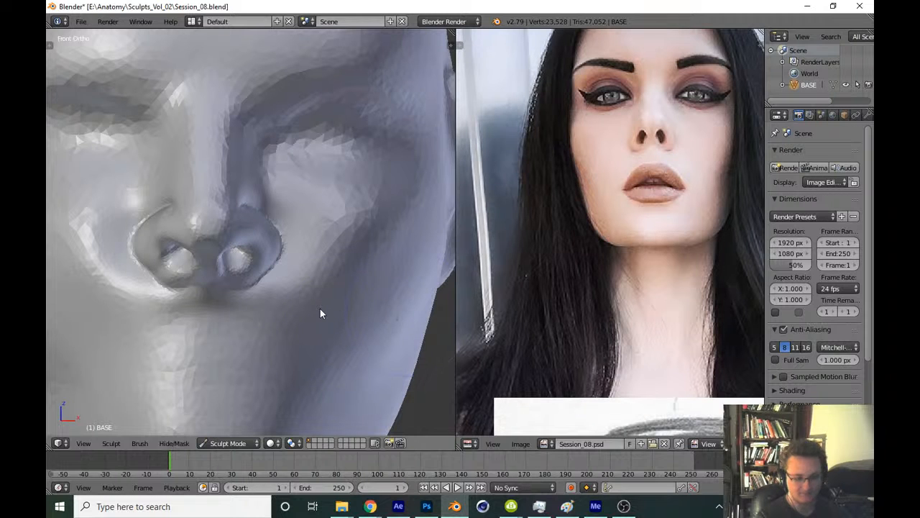
key("KP_3")
middle_click_drag(314, 307, 373, 283)
scroll(328, 284, "up", 4)
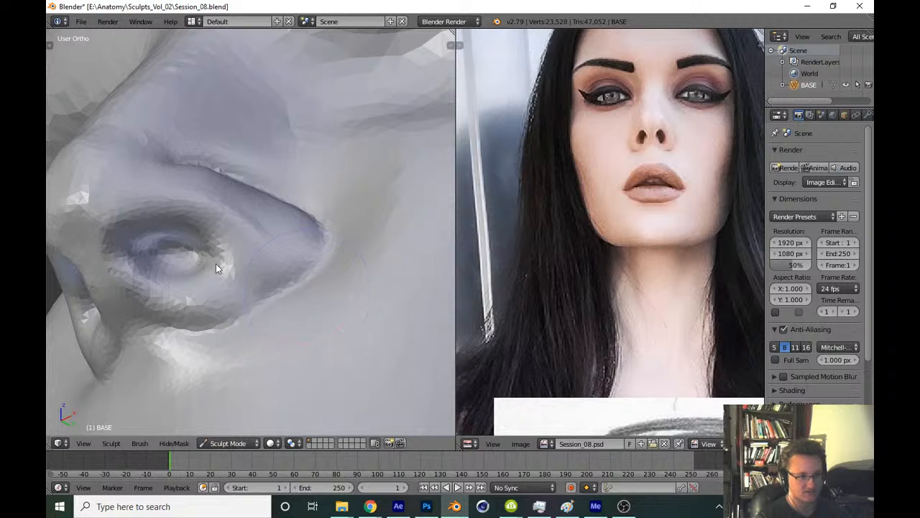
mouse_move(217, 263)
middle_mouse_down()
mouse_move(344, 309)
mouse_move(260, 231)
mouse_move(233, 259)
mouse_move(258, 308)
middle_mouse_up()
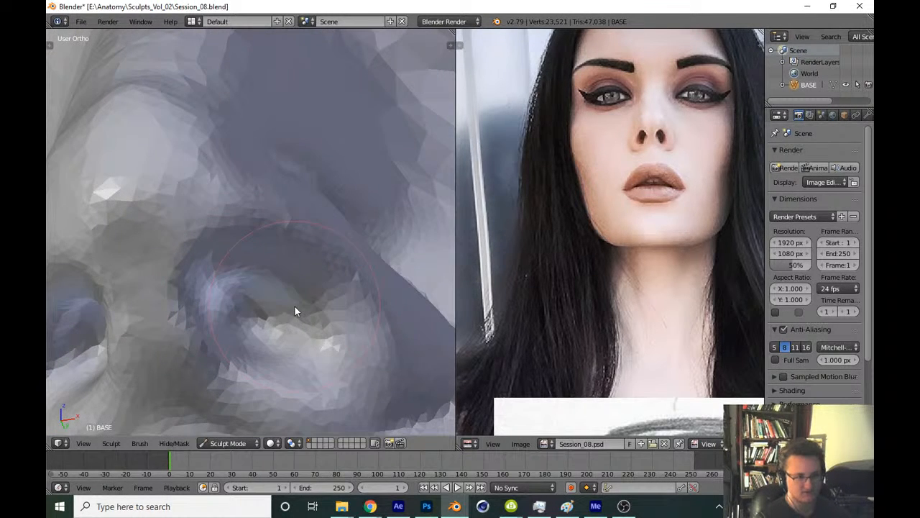
key("KP_1")
scroll(295, 311, "up", 1)
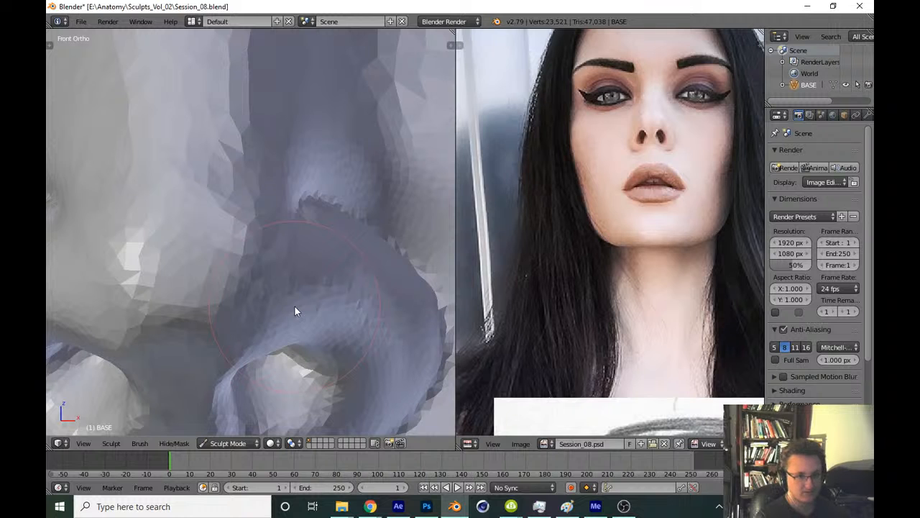
Soften the crease and outer edge of the nose wing in front view, and save the file
key("t")
key("t")
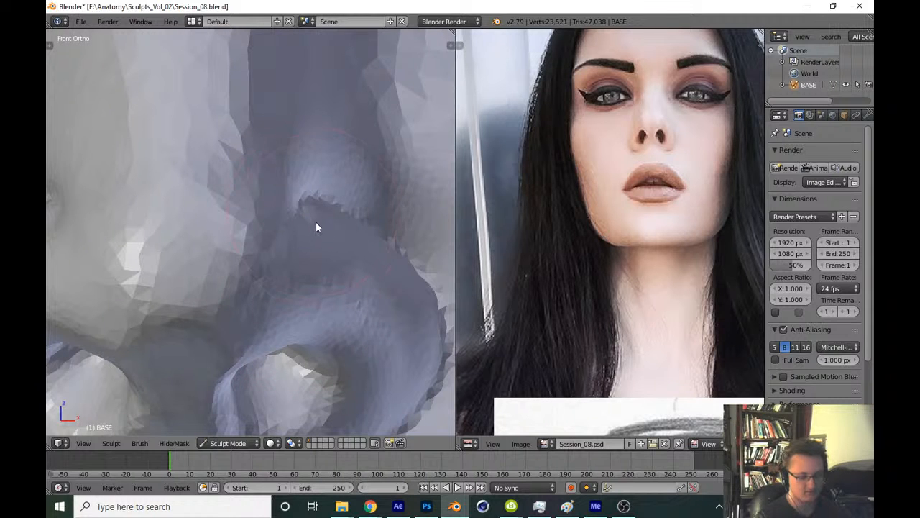
scroll(225, 265, "down", 3)
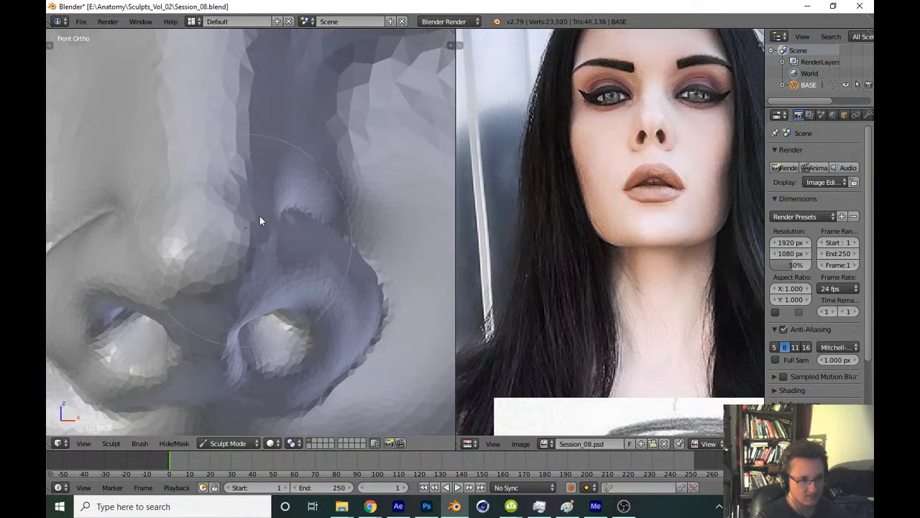
mouse_move(259, 216)
left_mouse_down()
mouse_move(260, 160)
mouse_move(387, 272)
mouse_move(305, 174)
mouse_move(389, 324)
mouse_move(410, 308)
mouse_move(330, 415)
mouse_move(233, 422)
mouse_move(343, 346)
left_mouse_up()
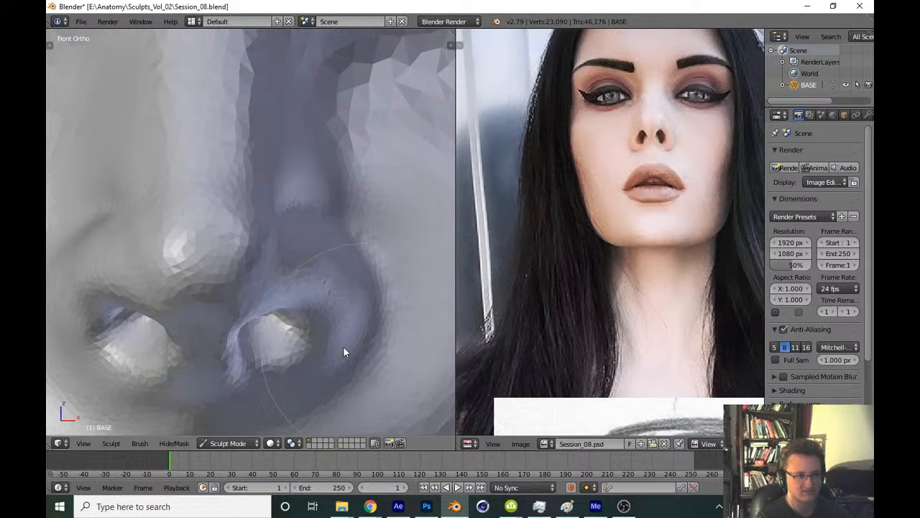
scroll(368, 289, "down", 4)
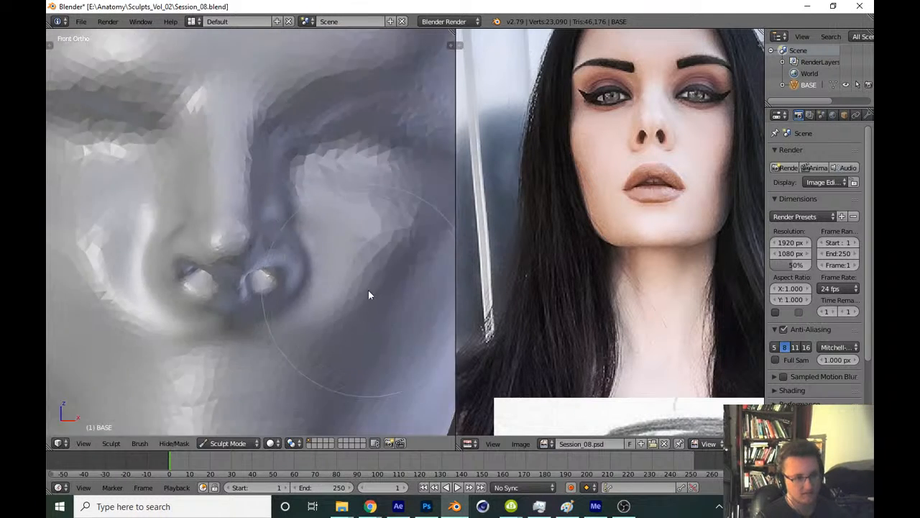
scroll(368, 290, "down", 8)
key("ctrl+s")
left_click(356, 319)
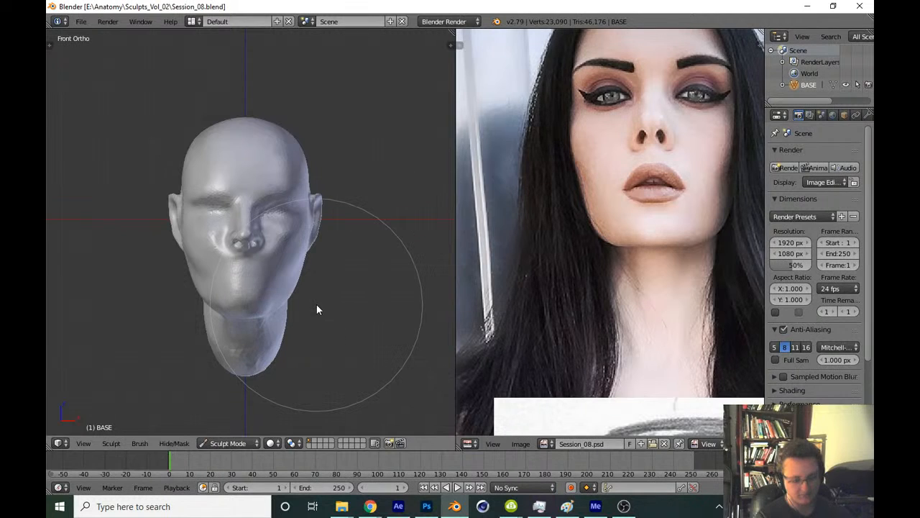
Compare the head's right-side profile and nose with the front, profile and sketch reference images
key("KP_3")
scroll(489, 276, "down", 4)
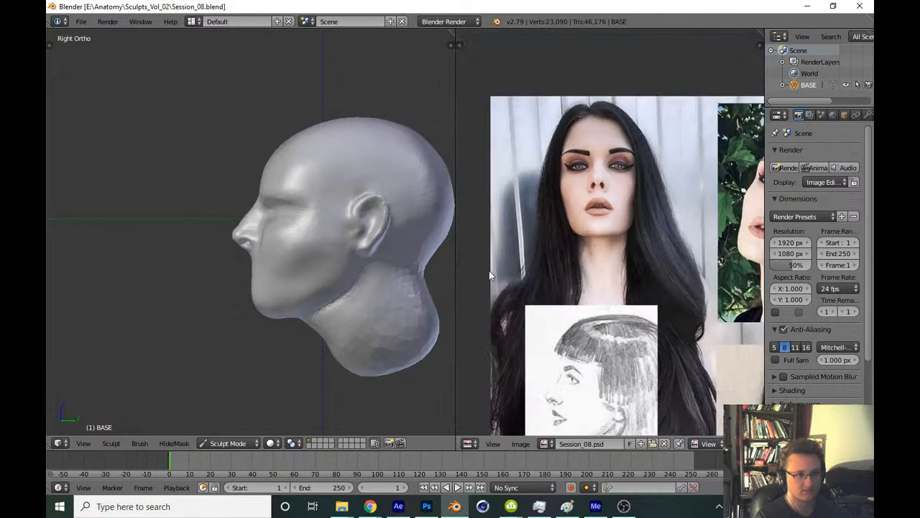
scroll(489, 273, "down", 3)
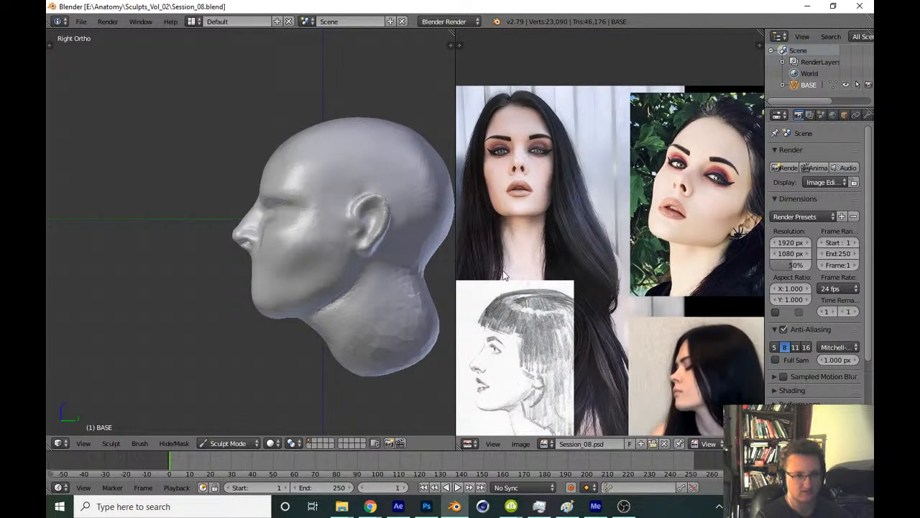
middle_click_drag(503, 273, 581, 207)
middle_click_drag(547, 236, 521, 267)
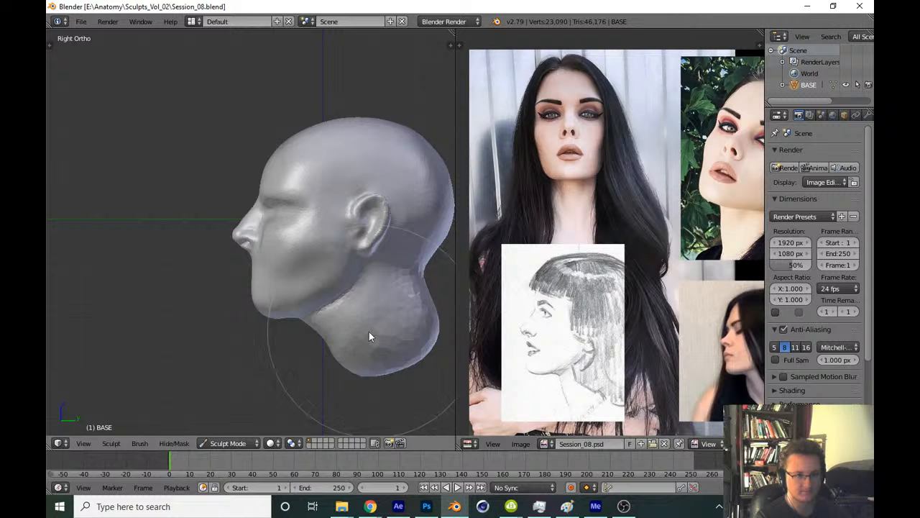
scroll(318, 379, "up", 6)
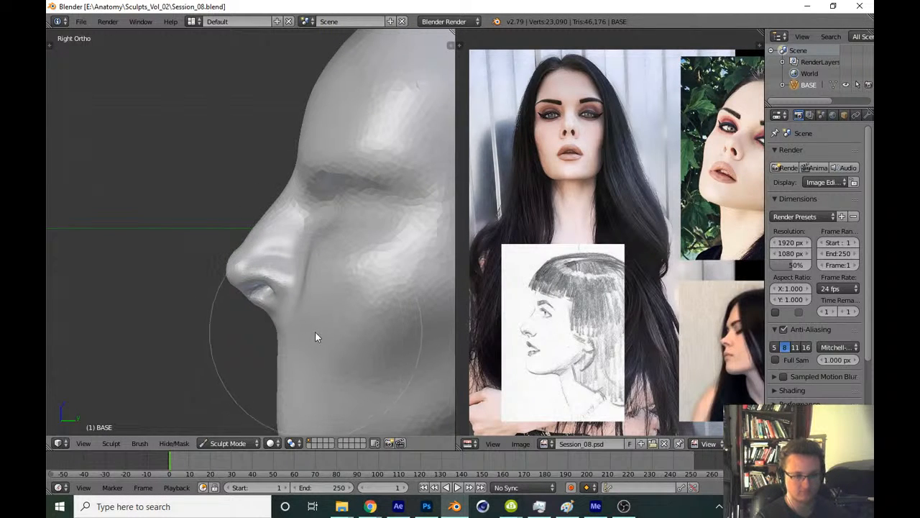
scroll(484, 256, "up", 4)
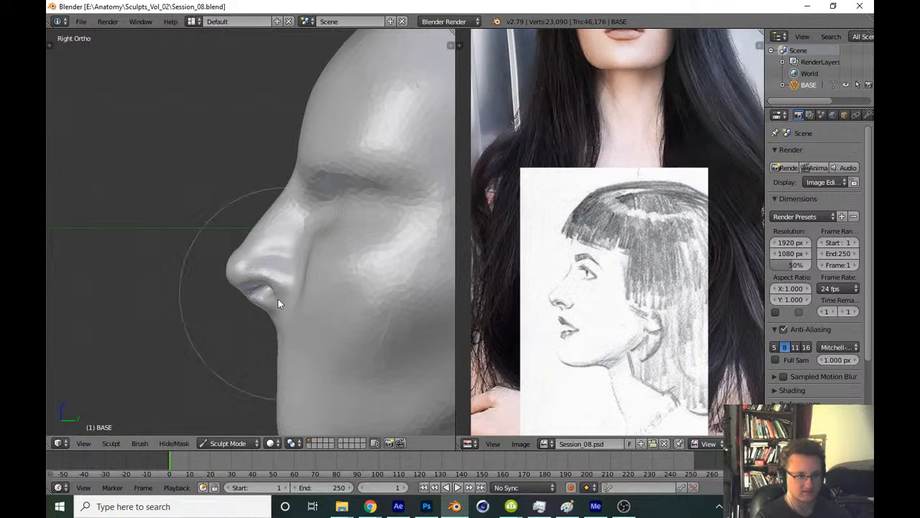
Pick a different sculpt brush, build up the underside of the nose tip and columella from below, and save the file
key("t")
left_click(89, 83)
left_click(181, 148)
key("t")
mouse_move(254, 285)
middle_mouse_down("shift")
mouse_move(271, 236)
mouse_move(289, 220)
mouse_move(276, 266)
mouse_move(316, 202)
mouse_move(251, 211)
middle_mouse_up("shift")
scroll(272, 236, "up", 5)
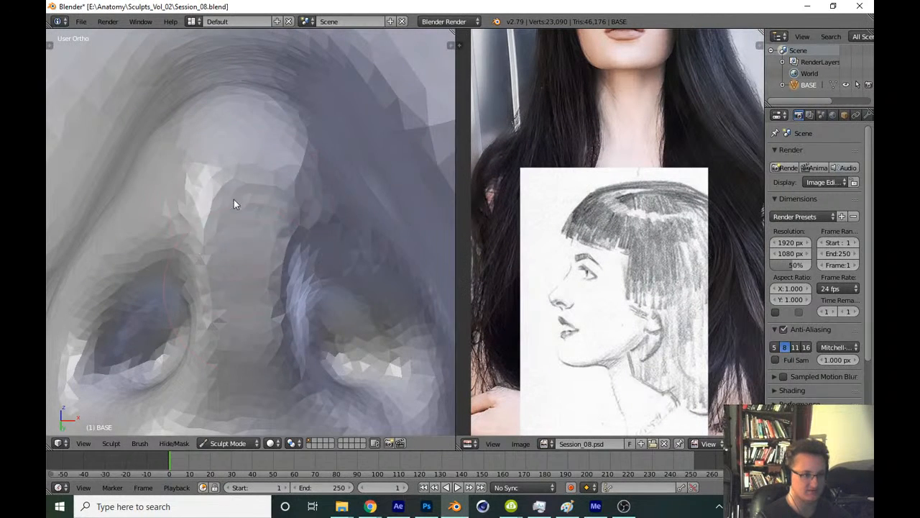
mouse_move(234, 204)
left_mouse_down()
mouse_move(193, 216)
mouse_move(225, 257)
mouse_move(275, 253)
mouse_move(341, 223)
mouse_move(355, 413)
left_mouse_up()
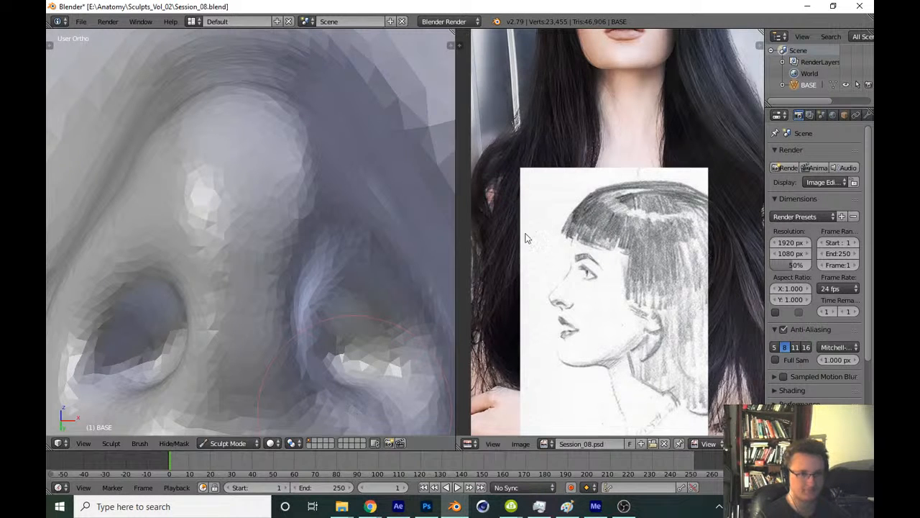
mouse_move(619, 114)
middle_mouse_down()
mouse_move(587, 228)
mouse_move(604, 277)
middle_mouse_up()
scroll(334, 298, "down", 5)
scroll(317, 312, "down", 8)
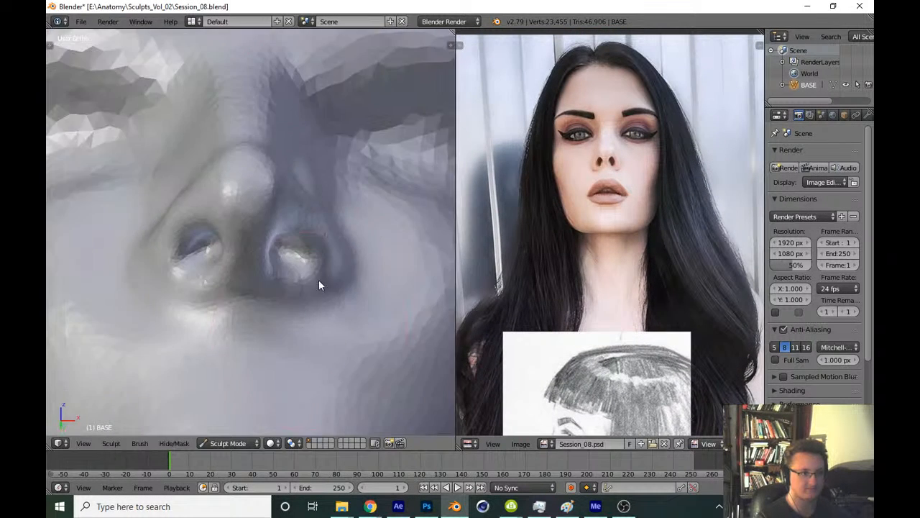
key("ctrl+s")
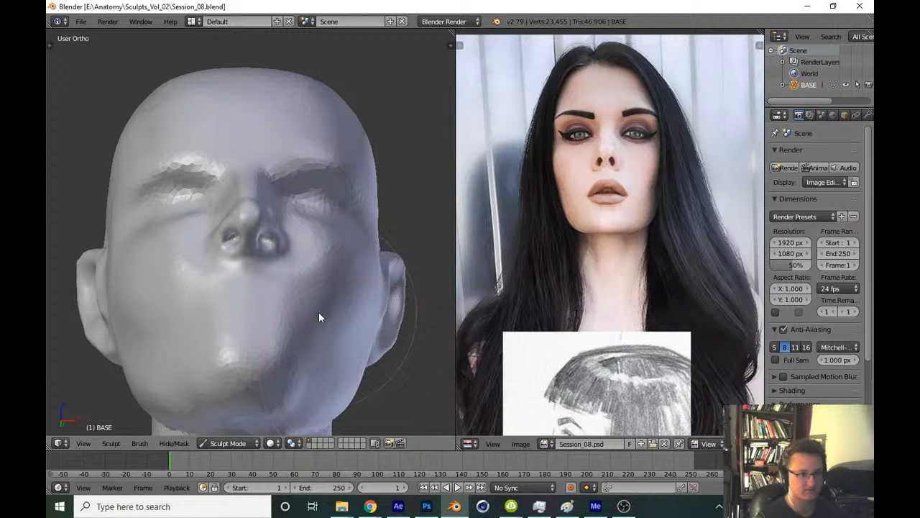
Shape the nostril's inner rim along the columella and its lower edge from below with a resized brush
scroll(328, 281, "up", 6)
mouse_move(318, 312)
middle_mouse_down()
mouse_move(328, 282)
mouse_move(311, 292)
mouse_move(335, 285)
middle_mouse_up()
scroll(335, 287, "up", 1)
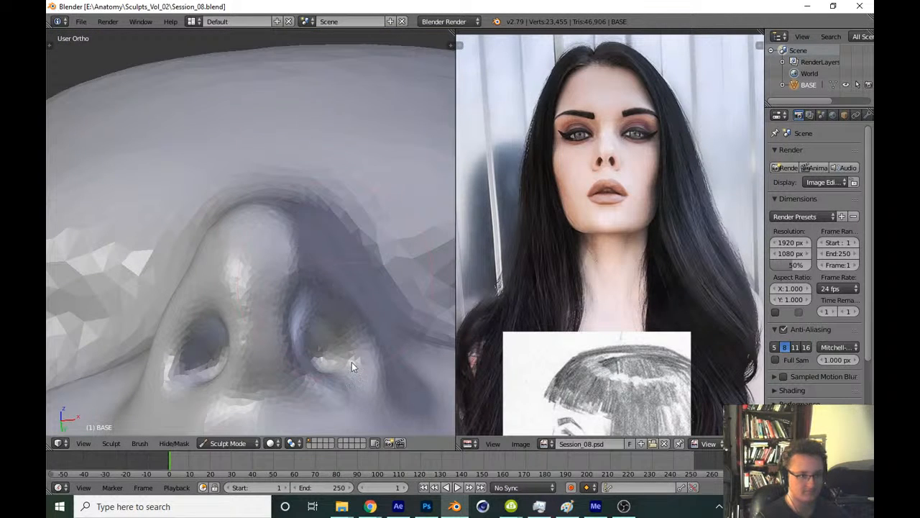
middle_click_drag(352, 362, 306, 282, "shift")
left_click_drag(306, 281, 304, 333)
scroll(324, 242, "up", 6)
mouse_move(302, 187)
left_mouse_down()
mouse_move(285, 171)
mouse_move(263, 288)
left_mouse_up()
key("f")
left_click(323, 268)
mouse_move(317, 352)
left_mouse_down()
mouse_move(351, 237)
mouse_move(373, 375)
left_mouse_up()
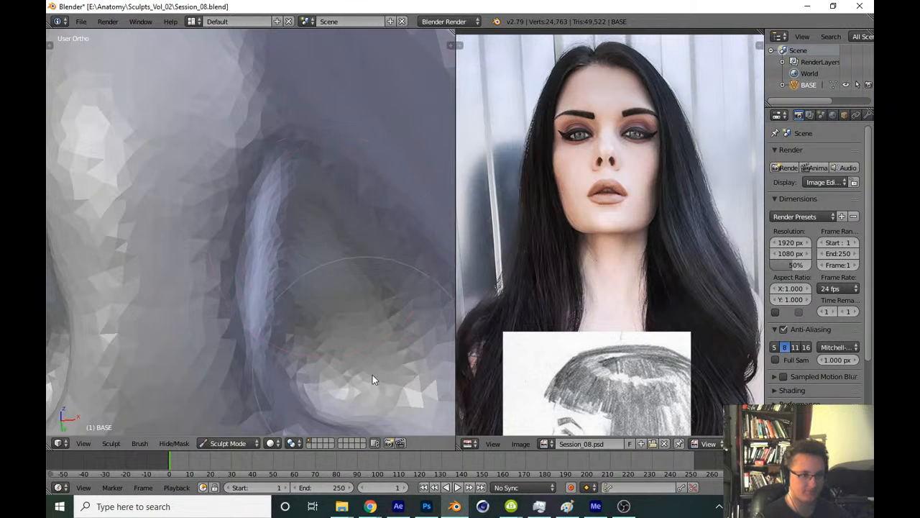
Build up the columella's base and the nostril sill where they meet the upper lip
scroll(350, 292, "down", 10)
mouse_move(329, 323)
middle_mouse_down()
mouse_move(341, 335)
mouse_move(328, 345)
middle_mouse_up()
scroll(323, 277, "up", 8)
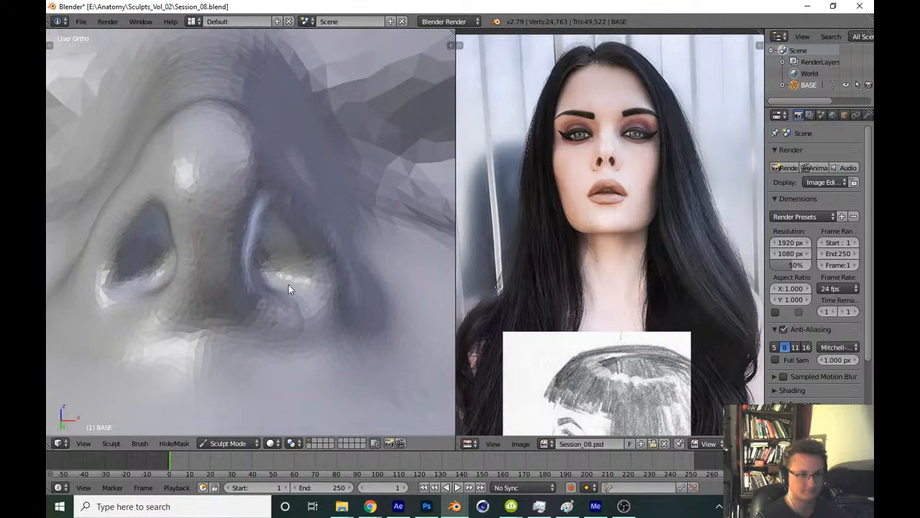
middle_click_drag(280, 325, 294, 263, "shift")
scroll(289, 251, "up", 3)
scroll(251, 283, "up", 2)
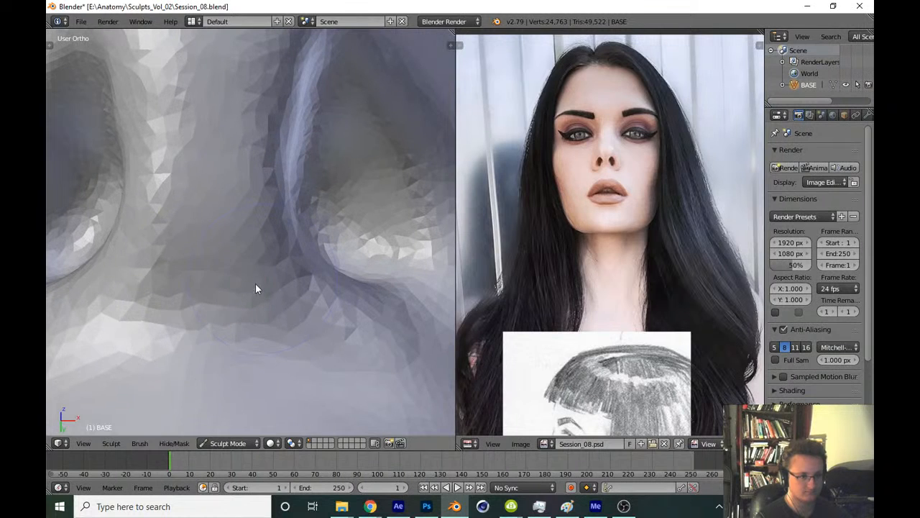
left_click_drag(226, 305, 375, 361)
middle_click_drag(324, 279, 305, 270)
left_click_drag(229, 308, 298, 325)
middle_click_drag(321, 320, 281, 303)
Resize the brush over the nostril sill and undo the last stroke there
scroll(302, 284, "down", 3)
middle_click_drag(355, 237, 286, 315, "shift")
key("f")
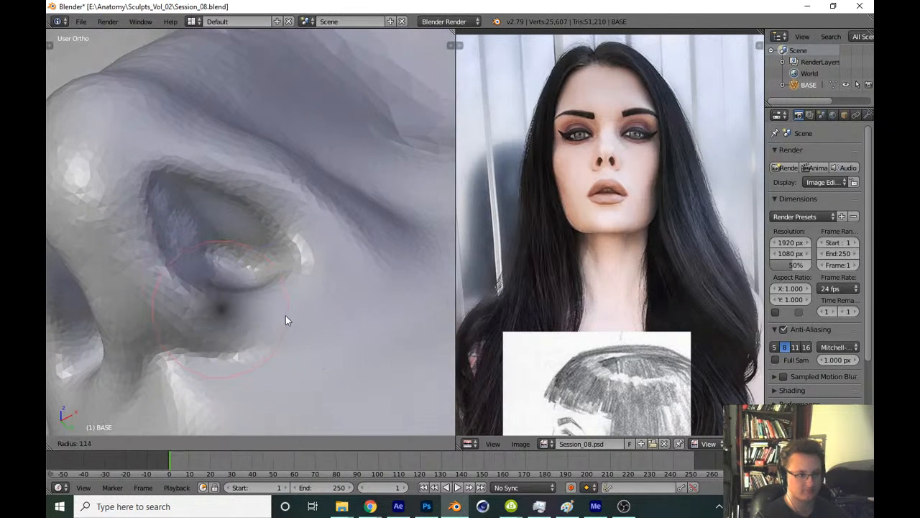
left_click(285, 315)
scroll(269, 332, "up", 1)
key("ctrl+z")
Define the nose wing's outer rear edge beside the nostril with a resized brush
mouse_move(231, 374)
middle_mouse_down()
mouse_move(338, 299)
mouse_move(258, 336)
middle_mouse_up()
key("f")
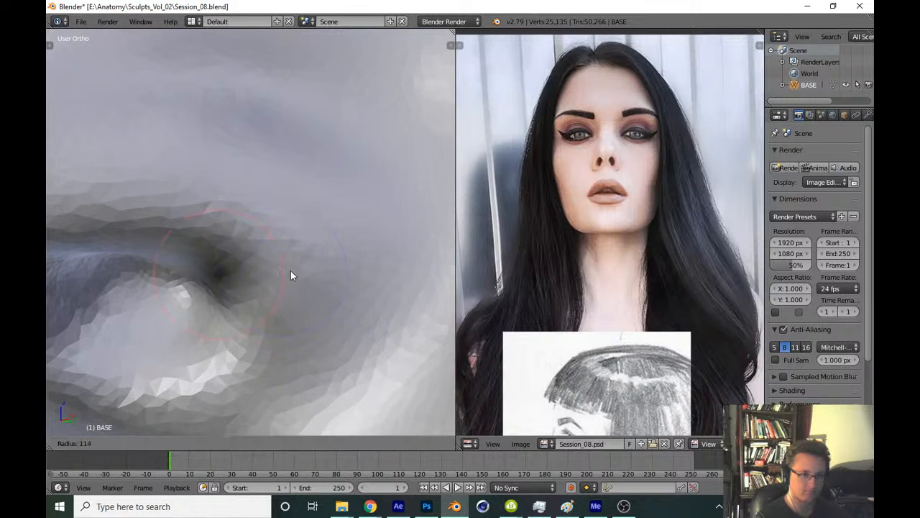
left_click(290, 271)
left_click_drag(372, 181, 335, 319)
middle_click_drag(335, 327, 334, 249, "shift")
left_click_drag(309, 310, 353, 129)
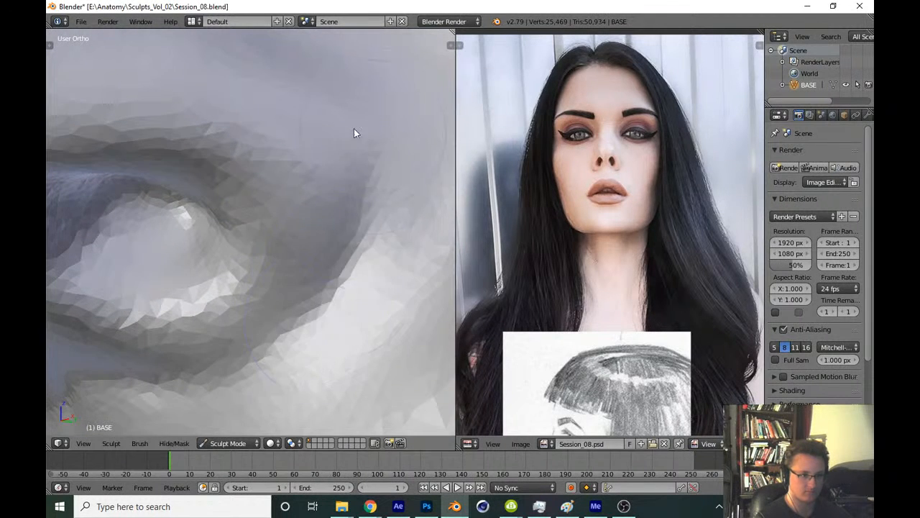
Deepen the crease around the back of the nose wing where it meets the cheek, and save the file
mouse_move(351, 133)
middle_mouse_down("shift")
mouse_move(313, 286)
mouse_move(357, 236)
middle_mouse_up("shift")
mouse_move(183, 110)
left_mouse_down()
mouse_move(235, 124)
mouse_move(357, 240)
mouse_move(353, 291)
left_mouse_up()
mouse_move(321, 168)
left_mouse_down()
mouse_move(354, 267)
mouse_move(360, 323)
left_mouse_up()
middle_click_drag(328, 335, 343, 222, "shift")
mouse_move(356, 238)
left_mouse_down()
mouse_move(328, 295)
mouse_move(343, 151)
left_mouse_up()
scroll(323, 303, "down", 4)
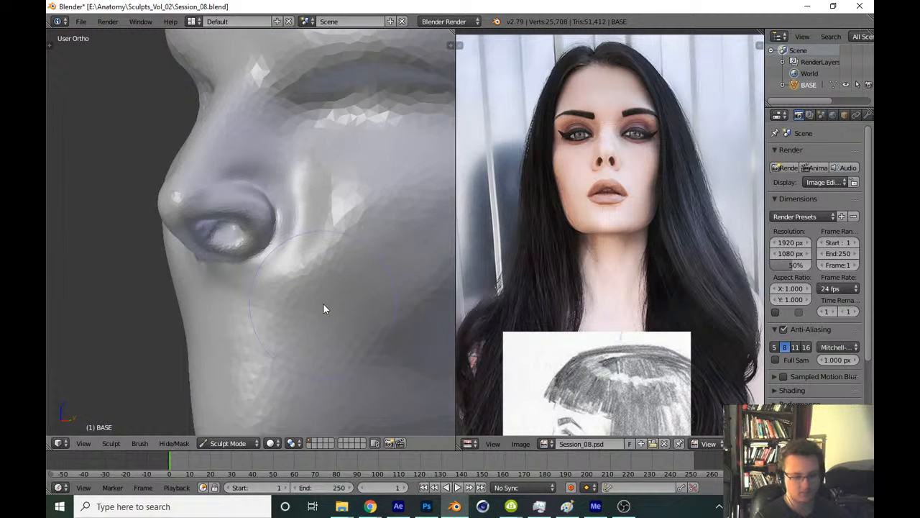
Check the whole head in front view and undo the last stroke on the nose wing
key("KP_1")
scroll(323, 303, "down", 5)
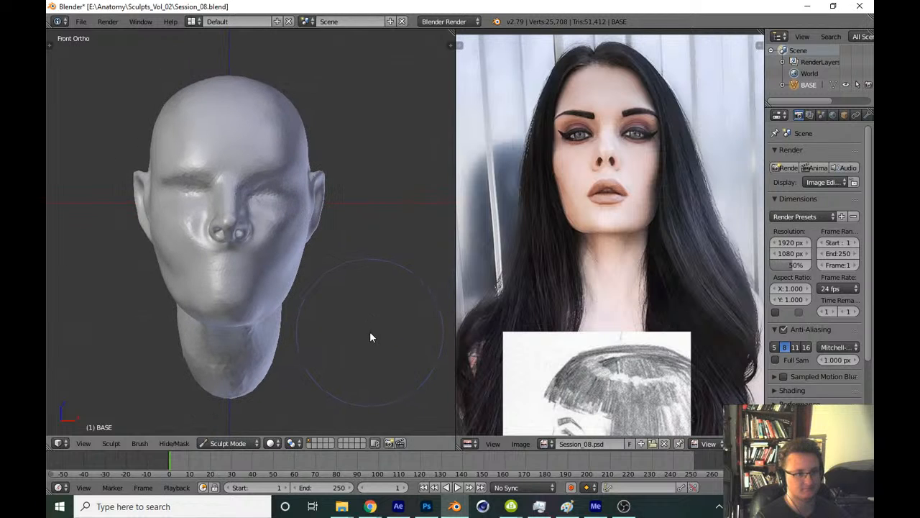
key("ctrl+z")
middle_click_drag(357, 316, 383, 331, "shift")
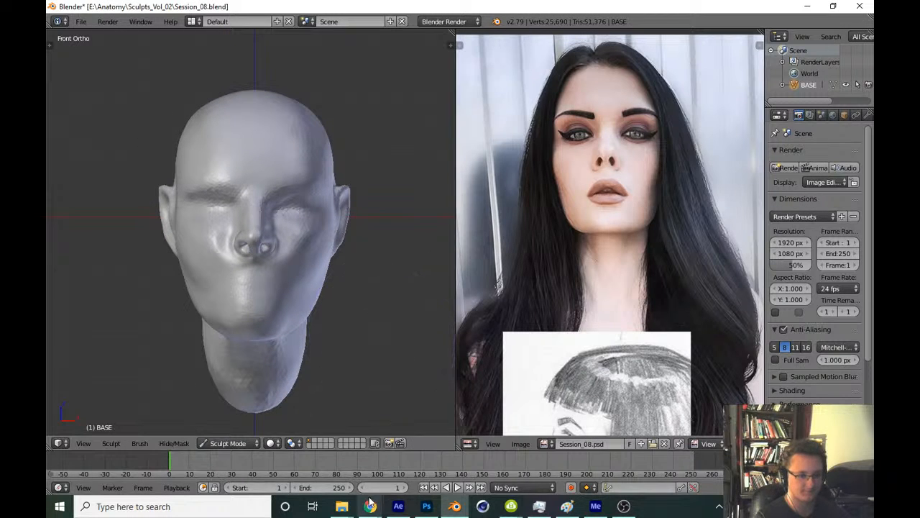
Check the live stream's viewer analytics in YouTube Studio and return to Blender
mouse_move(369, 504)
left_click(417, 456)
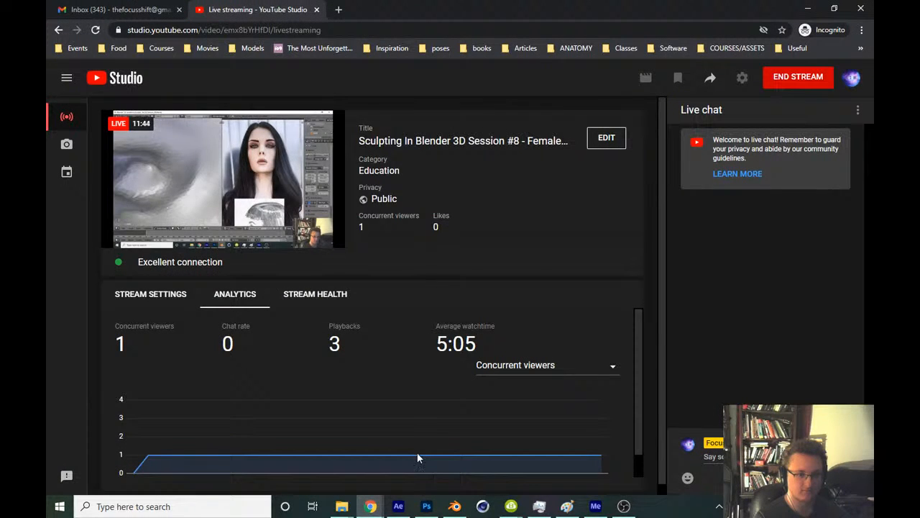
left_click(454, 507)
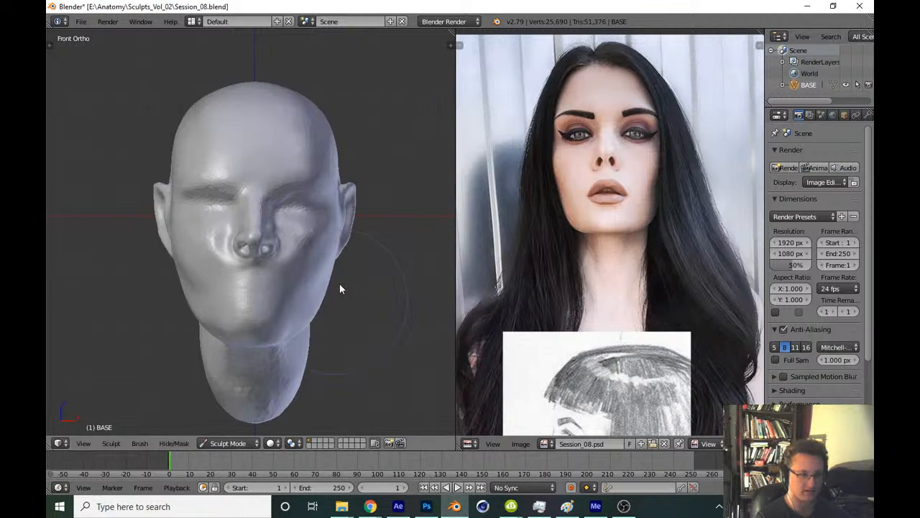
Sharpen the crease along the top and back of the nose wing from the side, and save the file
middle_click_drag(340, 283, 352, 236, "ctrl")
mouse_move(340, 281)
middle_mouse_down("shift")
mouse_move(308, 307)
mouse_move(353, 302)
mouse_move(297, 304)
mouse_move(314, 263)
mouse_move(307, 294)
middle_mouse_up("shift")
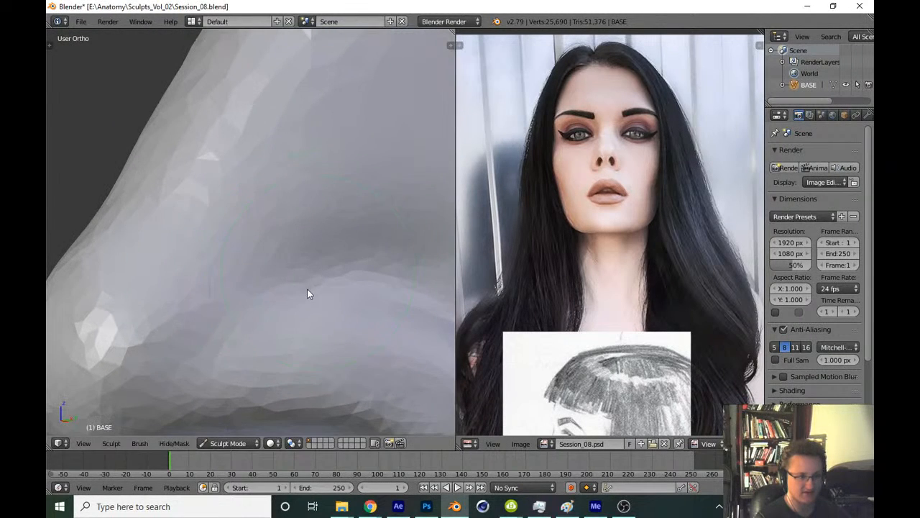
mouse_move(258, 312)
left_mouse_down()
mouse_move(238, 278)
mouse_move(318, 273)
mouse_move(236, 302)
mouse_move(395, 331)
mouse_move(243, 292)
mouse_move(374, 371)
left_mouse_up()
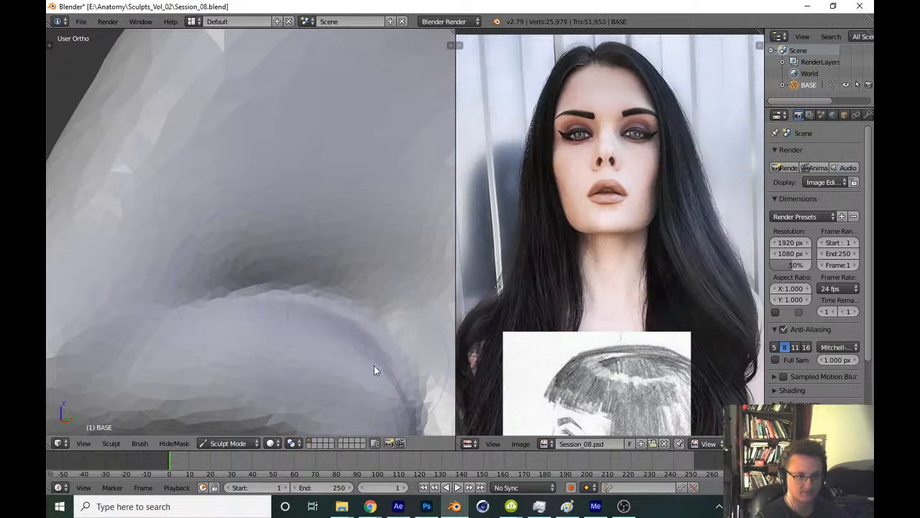
scroll(374, 367, "down", 3)
middle_click_drag(374, 366, 338, 305)
Check the live stream's status and chat in YouTube Studio, and switch back to Blender
left_click(371, 507)
left_click(440, 459)
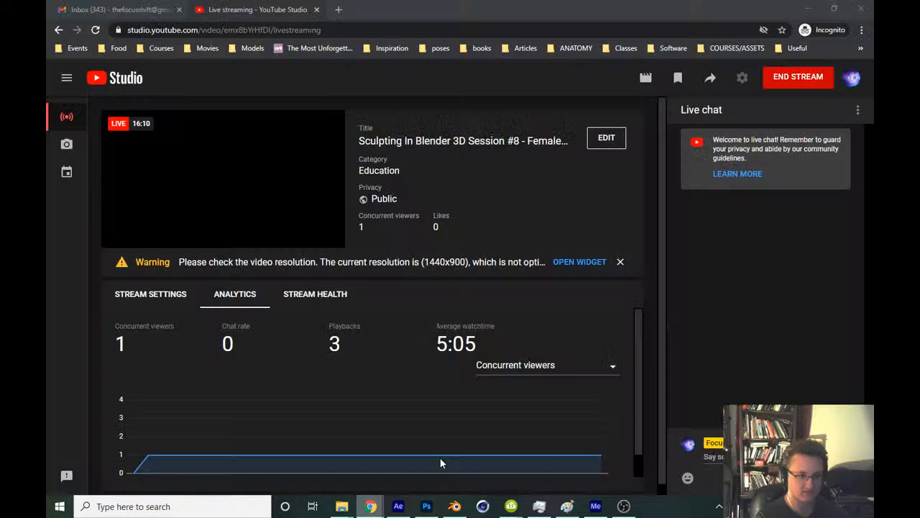
left_click(455, 506)
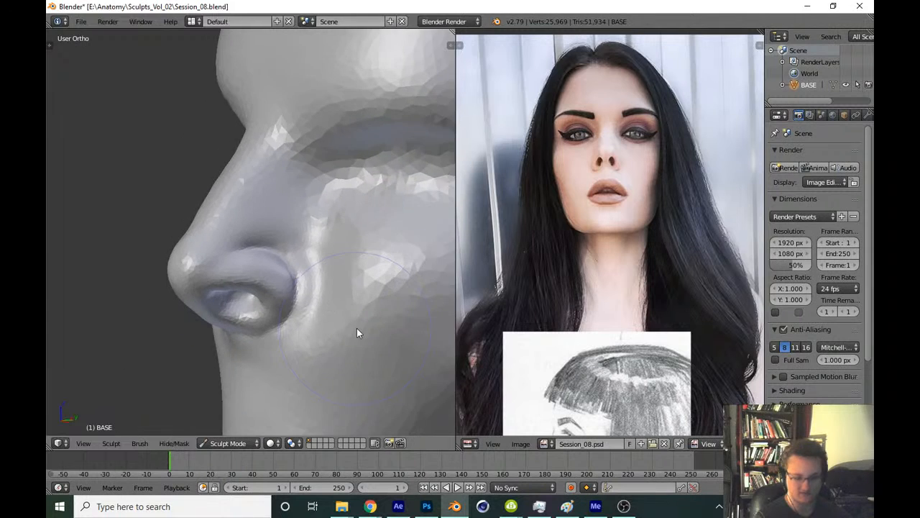
Pull the columella and the underside of the nose upward in right-side view with a resized Grab brush
key("KP_1")
middle_click_drag(357, 328, 345, 267, "shift")
scroll(352, 245, "up", 3)
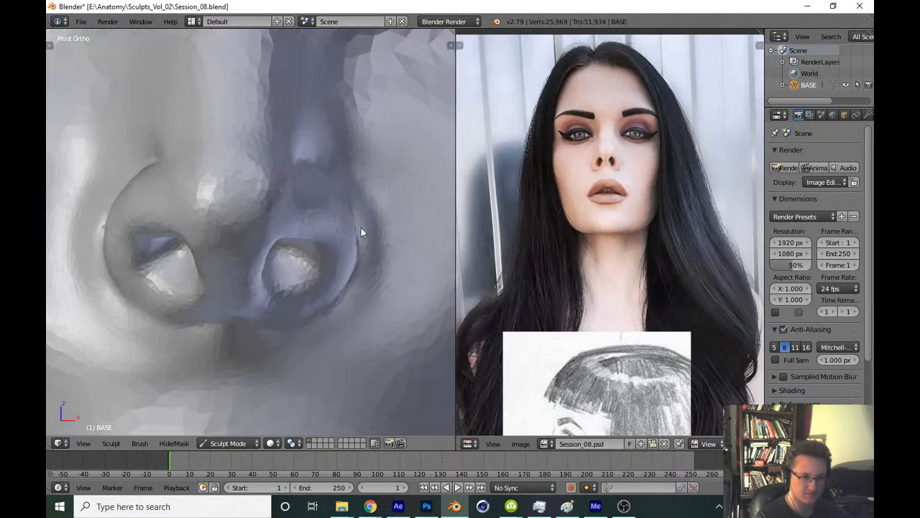
middle_click_drag(412, 285, 416, 256, "shift")
key("alt+r")
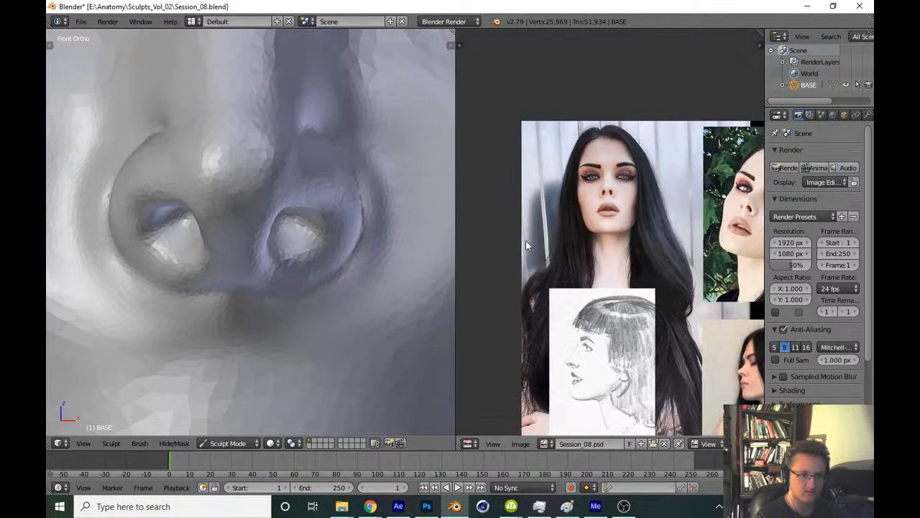
mouse_move(332, 250)
middle_mouse_down("shift")
mouse_move(360, 314)
mouse_move(347, 309)
mouse_move(346, 327)
middle_mouse_up("shift")
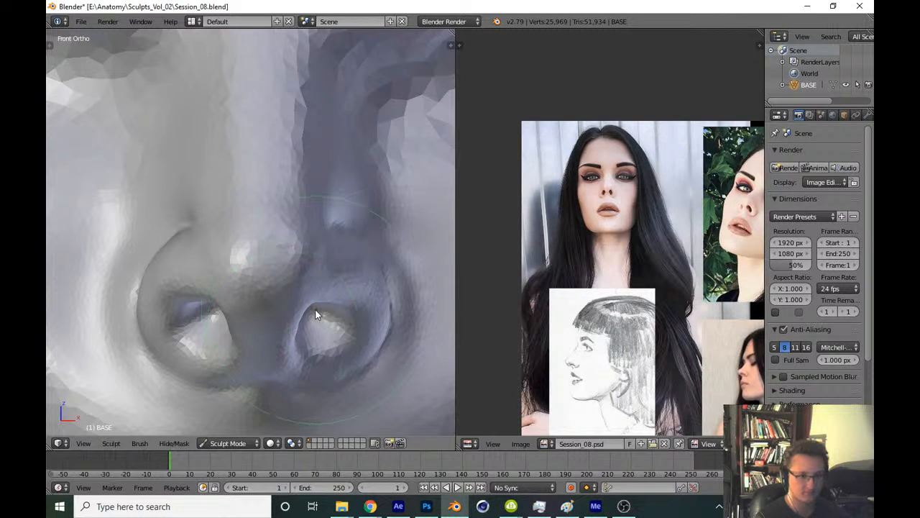
key("KP_3")
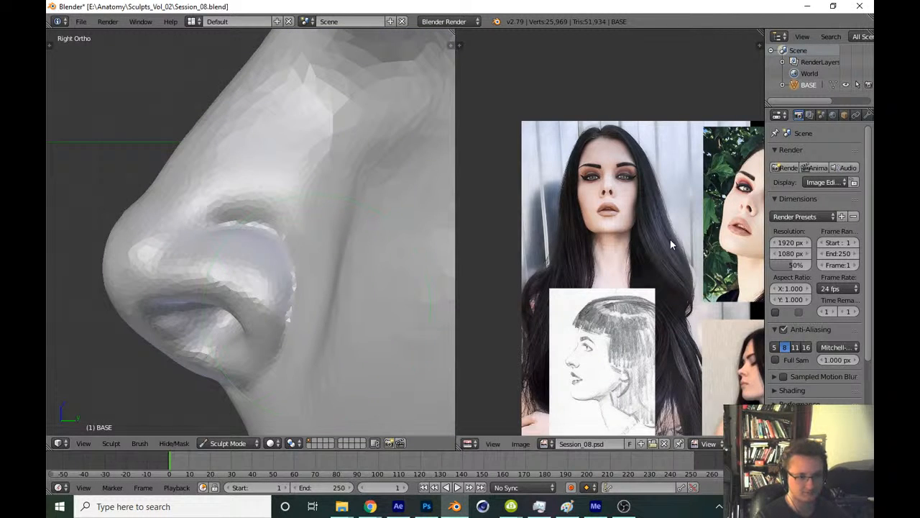
mouse_move(670, 238)
middle_mouse_down()
mouse_move(698, 131)
mouse_move(529, 248)
middle_mouse_up()
mouse_move(241, 358)
middle_mouse_down("shift")
mouse_move(269, 320)
mouse_move(287, 248)
middle_mouse_up("shift")
key("f")
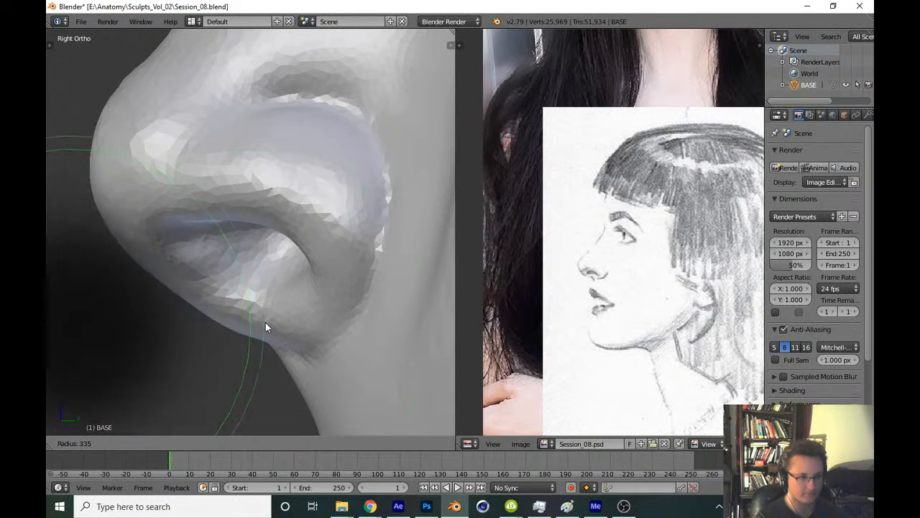
left_click(264, 337)
left_click_drag(264, 337, 269, 307)
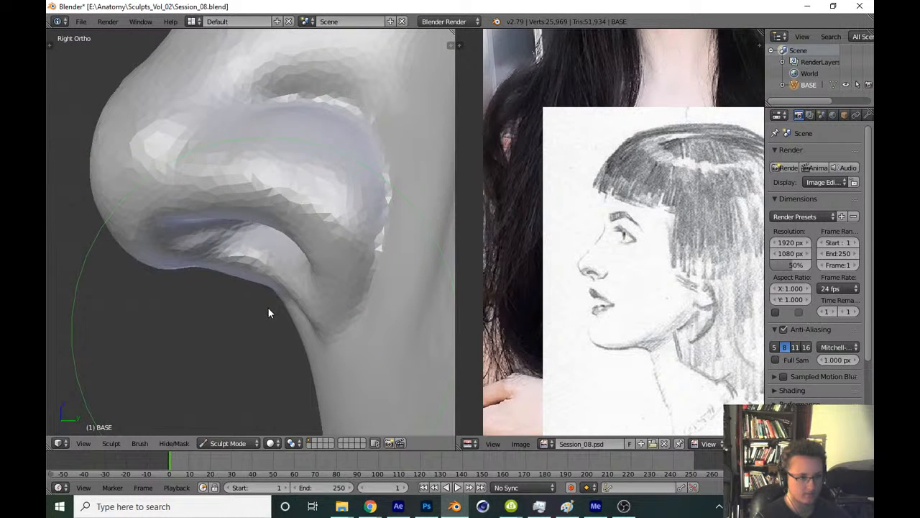
Compare the nose profile with the reference sketch, and smooth the columella and its base from below with a resized brush
scroll(266, 302, "down", 5)
scroll(558, 240, "down", 4)
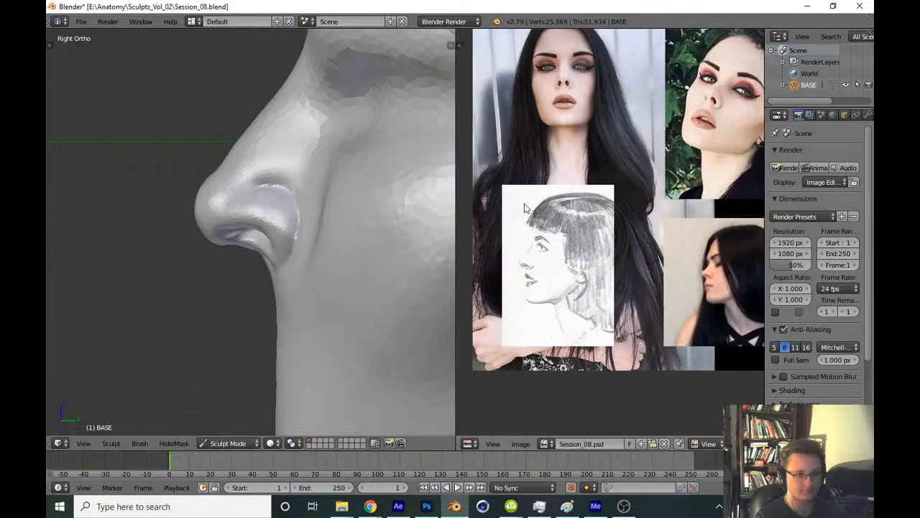
middle_click_drag(524, 205, 561, 158, "ctrl")
middle_click_drag(329, 324, 326, 333, "shift")
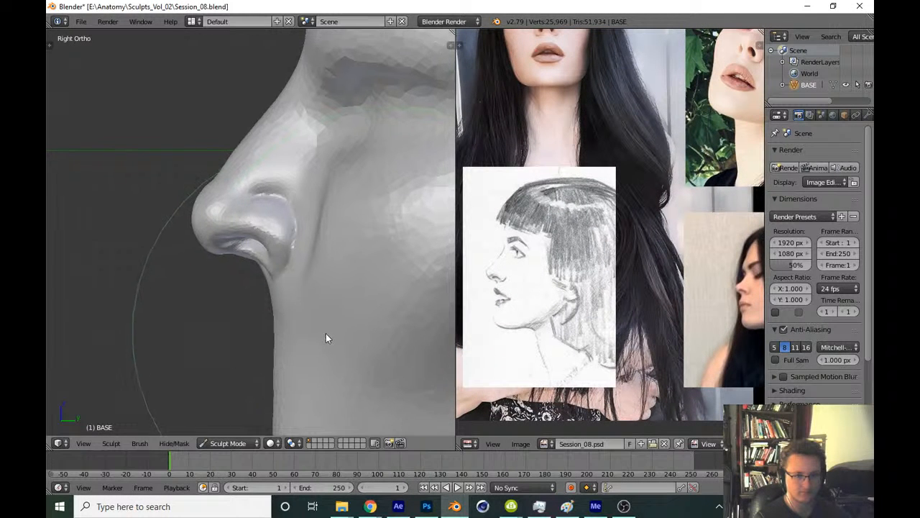
scroll(338, 287, "up", 6)
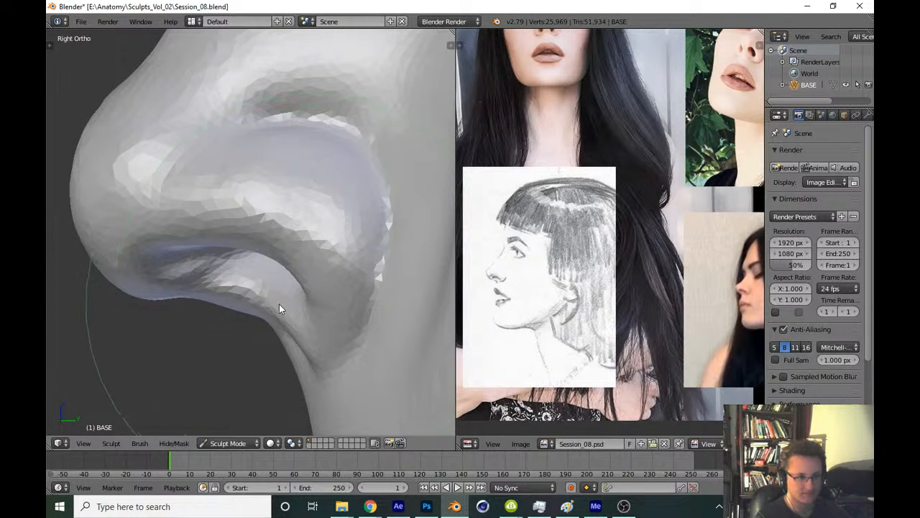
key("t")
key("t")
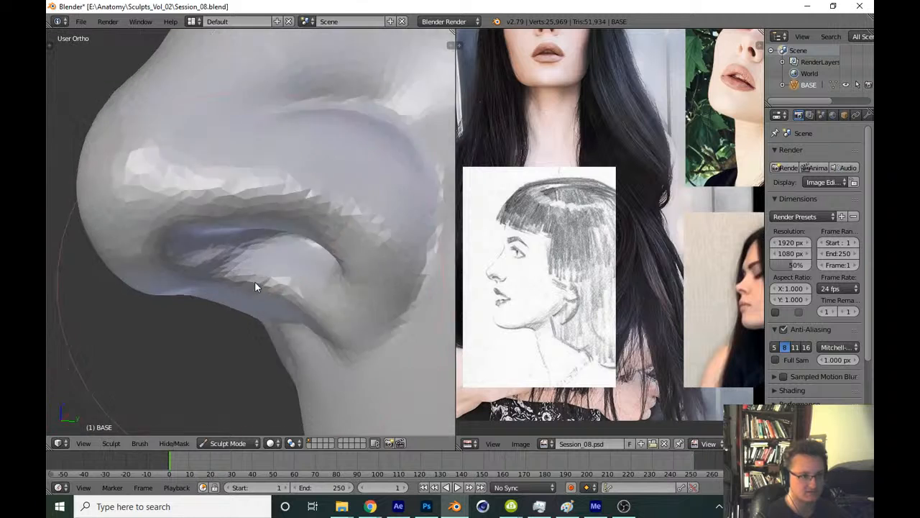
mouse_move(255, 281)
middle_mouse_down()
mouse_move(326, 234)
mouse_move(210, 258)
middle_mouse_up()
key("f")
left_click(263, 192)
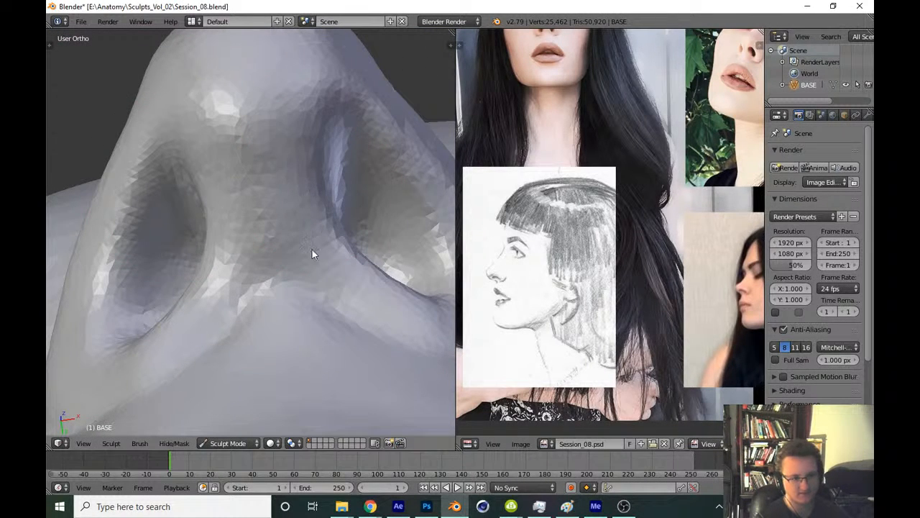
Carve the crease where the columella base and nostril sill meet the upper lip with a resized, inverted brush
key("f")
left_click(295, 276)
left_click_drag(308, 285, 366, 320, "ctrl")
middle_click_drag(343, 343, 251, 321, "shift")
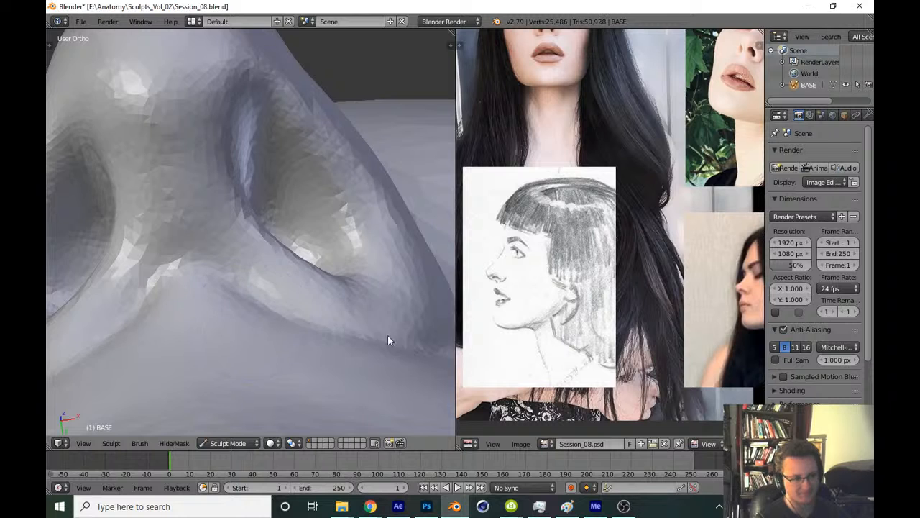
mouse_move(387, 338)
middle_mouse_down()
mouse_move(370, 323)
mouse_move(228, 377)
middle_mouse_up()
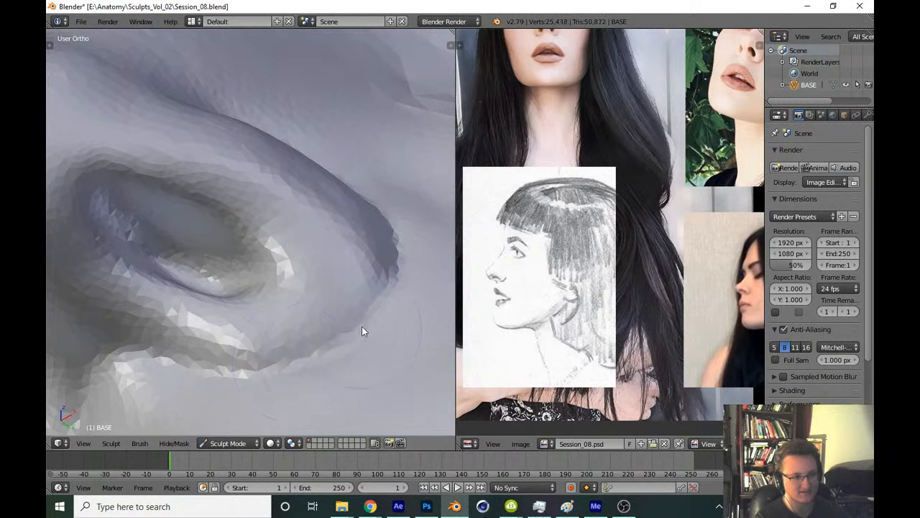
middle_click_drag(362, 326, 362, 338)
mouse_move(388, 306)
middle_mouse_down()
mouse_move(298, 367)
mouse_move(319, 351)
middle_mouse_up()
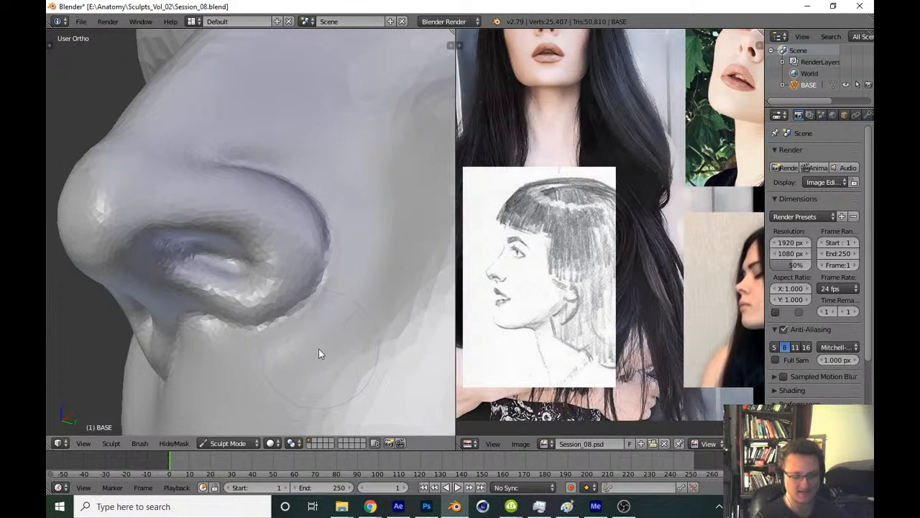
Fill and soften the crease above and behind the nose wing in right-side view with a resized Clay brush, and save the file
key("KP_3")
scroll(481, 212, "down", 3)
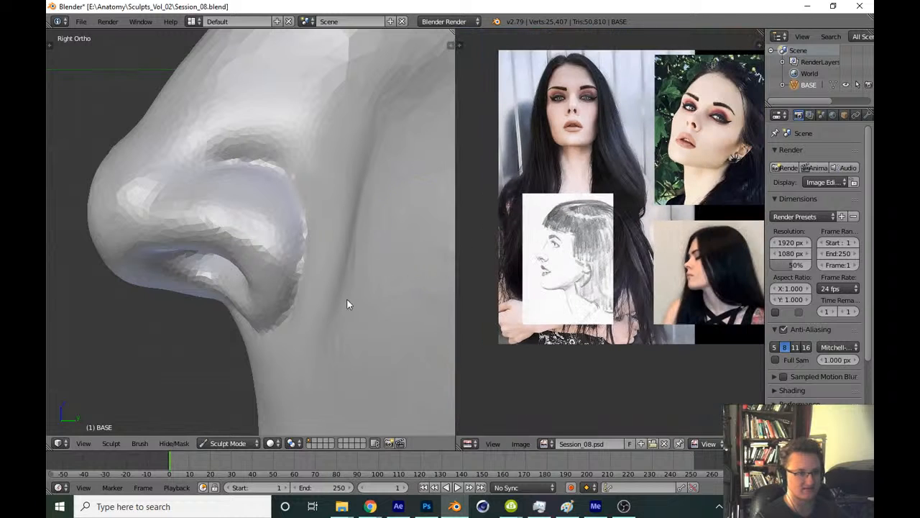
scroll(320, 312, "up", 1)
scroll(320, 306, "up", 6)
scroll(337, 296, "down", 3)
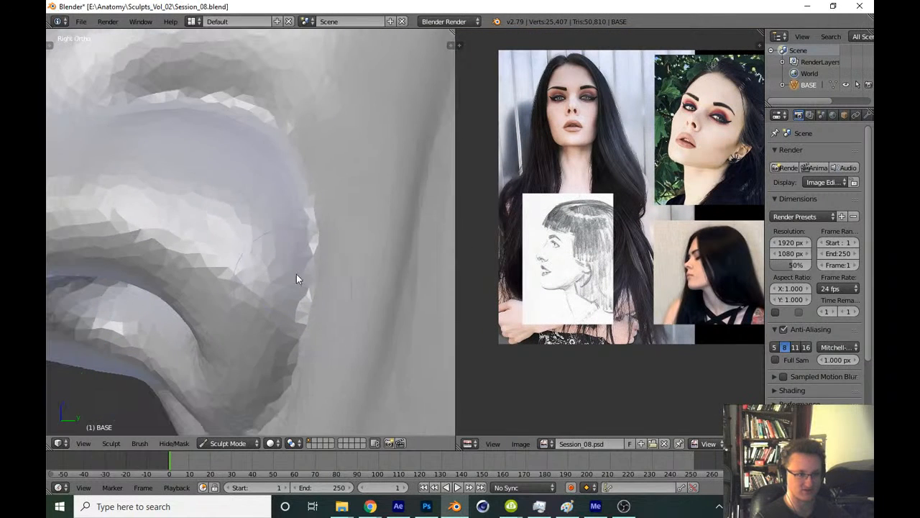
key("f")
left_click(344, 232)
scroll(302, 266, "down", 3)
key("f")
left_click(296, 239)
key("f")
left_click(299, 220)
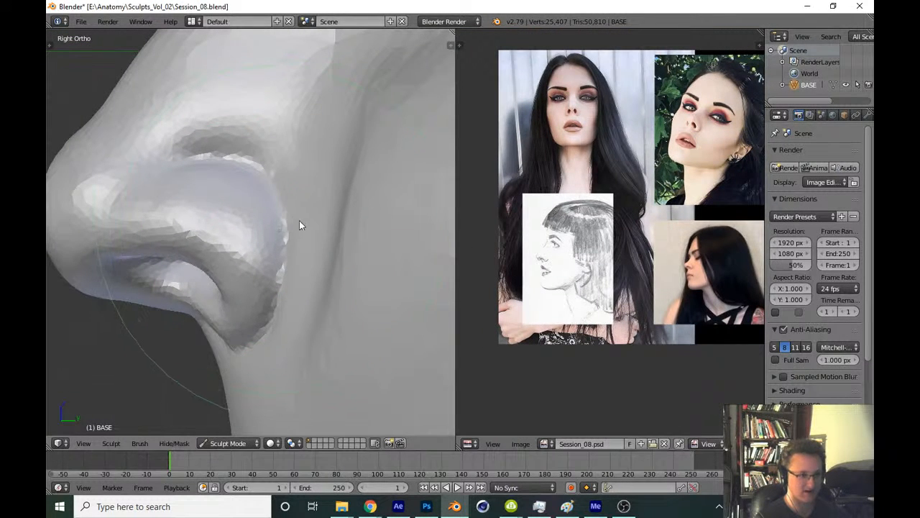
key("c")
scroll(246, 184, "up", 4)
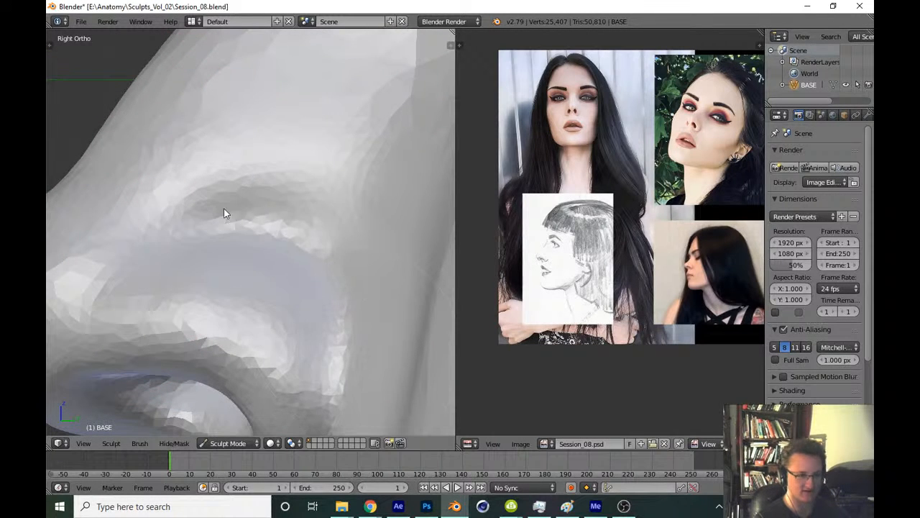
scroll(317, 219, "down", 4)
scroll(219, 349, "down", 2)
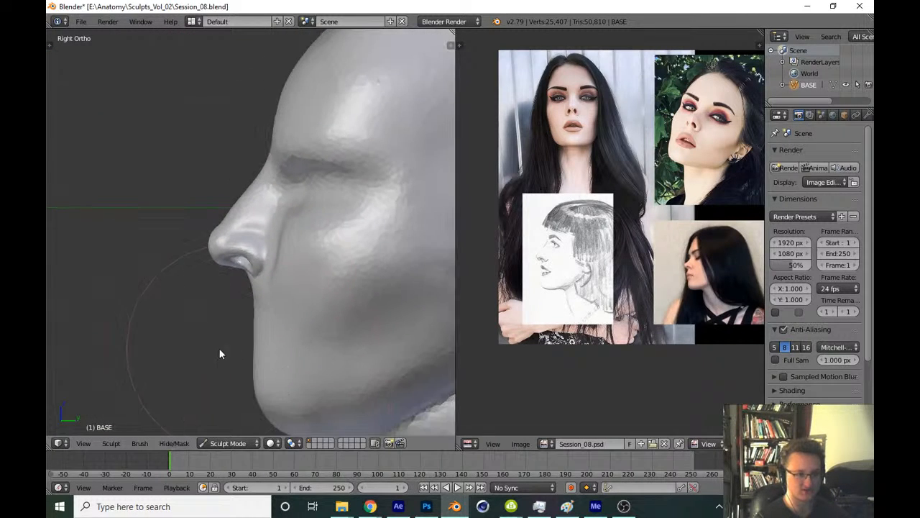
key("ctrl+s")
left_click(212, 341)
Blend the back edge and lower corner of the nose wing into the cheek from the side, reducing the brush size for the corner
scroll(304, 272, "up", 3)
scroll(304, 272, "up", 4)
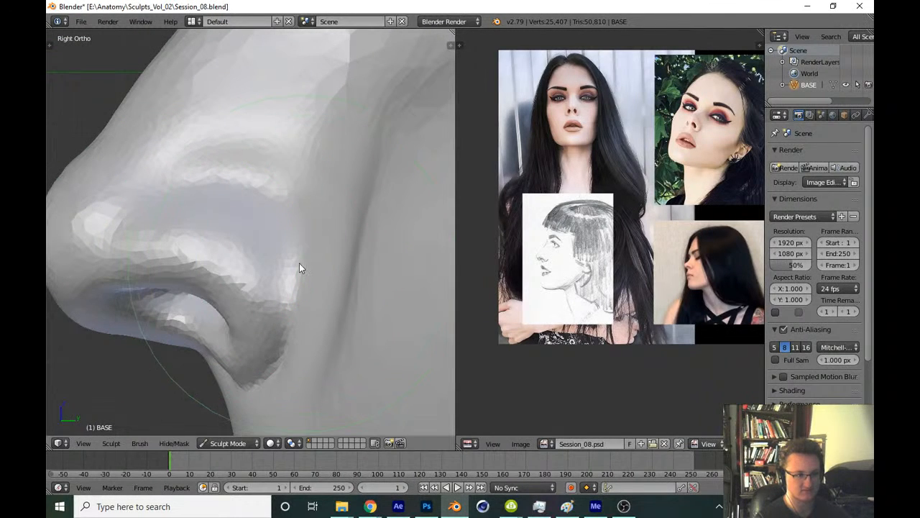
left_click_drag(299, 263, 305, 262)
middle_click_drag(303, 340, 297, 319, "shift")
scroll(297, 319, "up", 2)
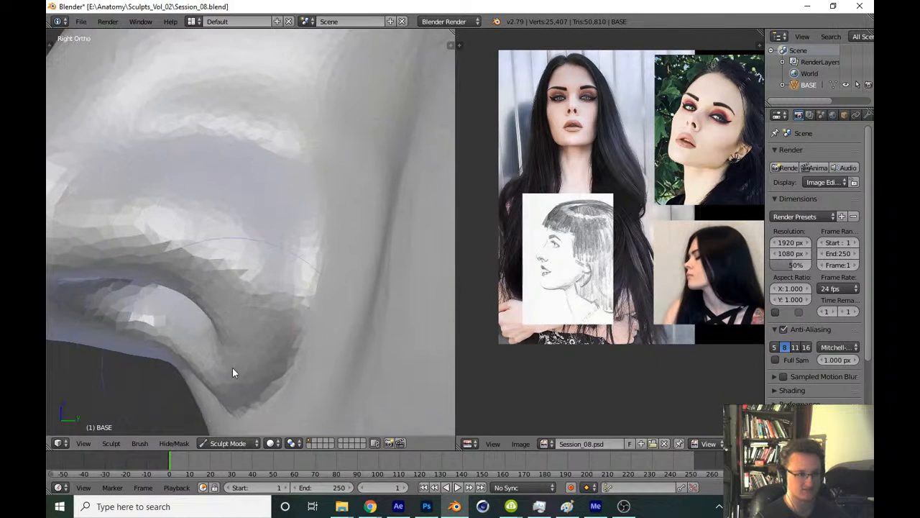
middle_click_drag(277, 372, 285, 315, "shift")
key("f")
left_click(236, 325)
left_click_drag(280, 339, 295, 342)
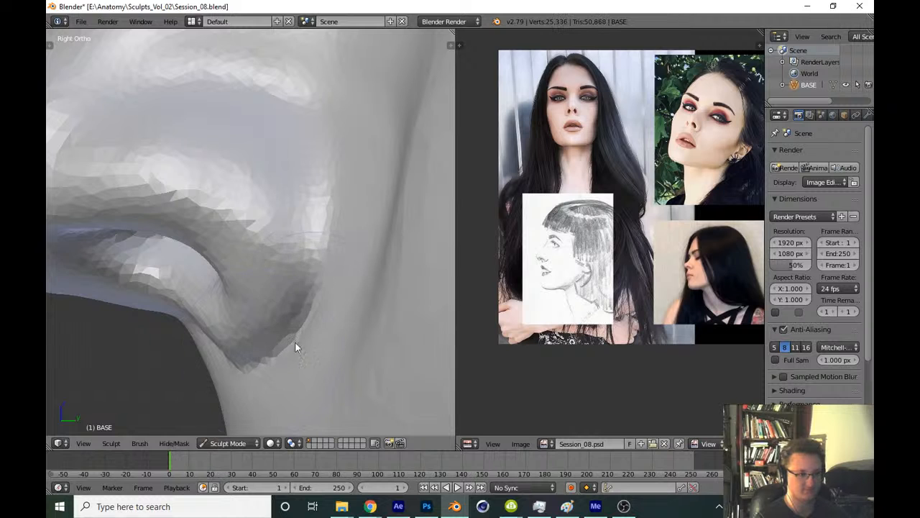
scroll(299, 268, "down", 6)
scroll(325, 341, "down", 2)
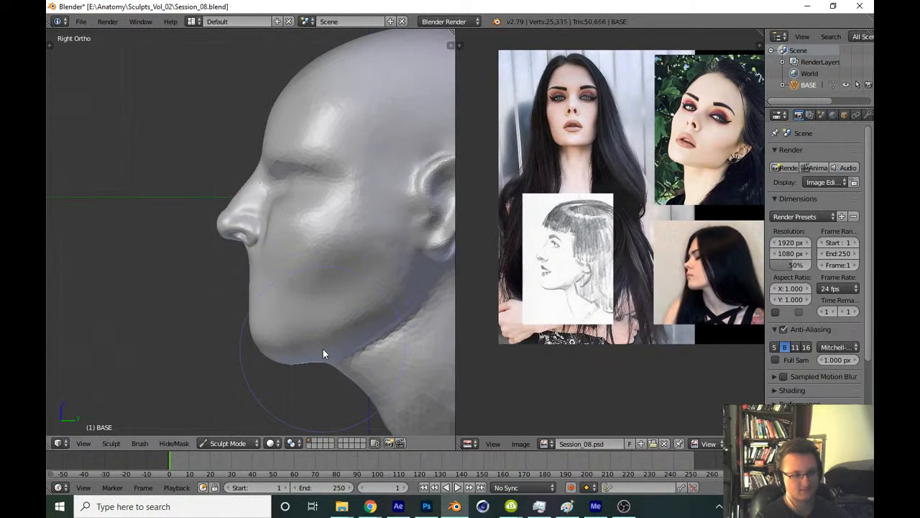
Smooth the side of the nose tip and the outer nose wing in front view with a resized brush
key("KP_1")
scroll(501, 229, "up", 5)
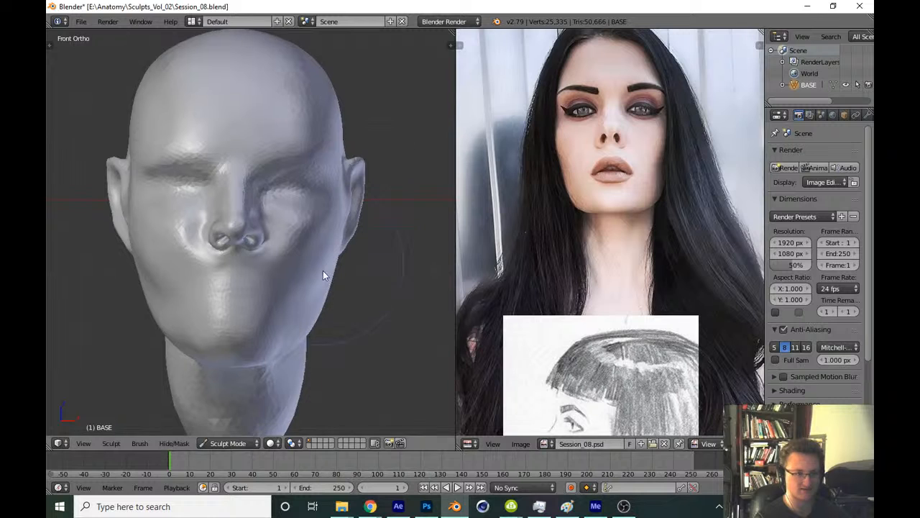
scroll(325, 272, "up", 8)
scroll(295, 283, "up", 2)
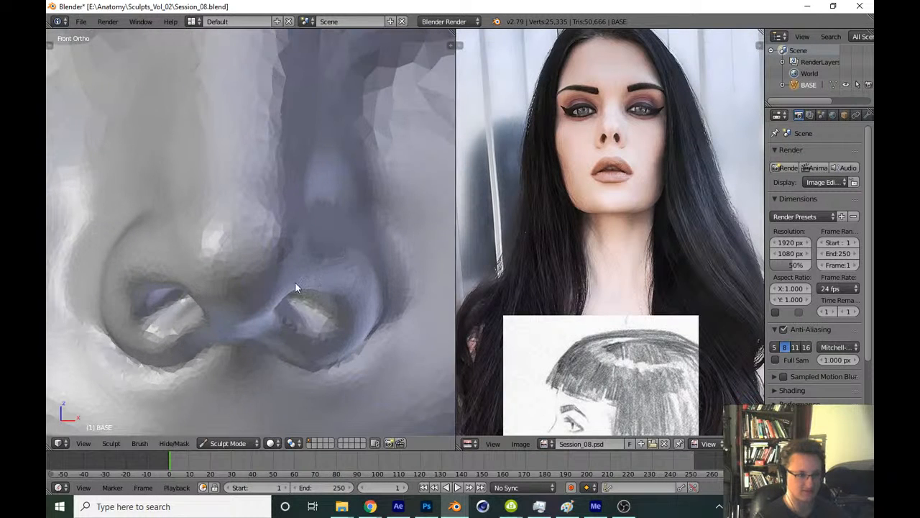
middle_click_drag(294, 271, 305, 293, "shift")
scroll(293, 272, "up", 1)
key("f")
left_click(317, 266)
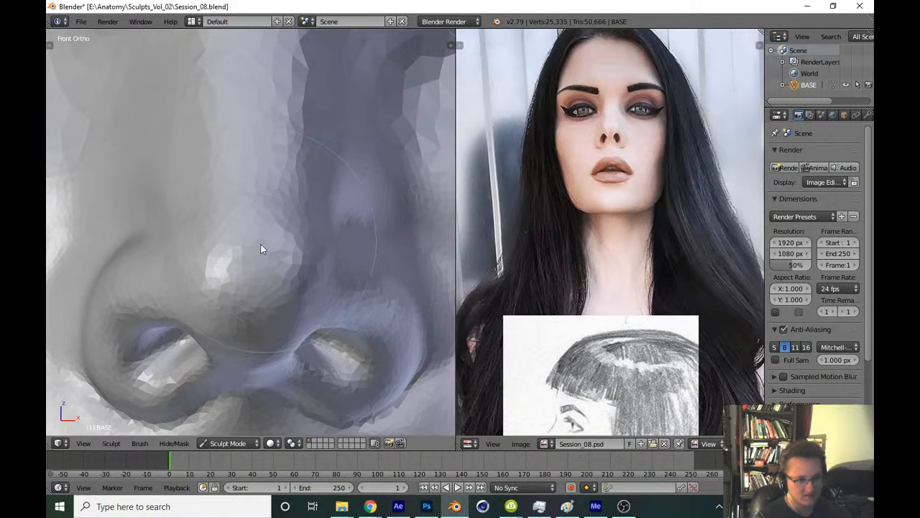
mouse_move(305, 238)
left_mouse_down("shift")
mouse_move(341, 238)
mouse_move(299, 351)
mouse_move(307, 392)
mouse_move(428, 381)
left_mouse_up("shift")
scroll(359, 304, "down", 6)
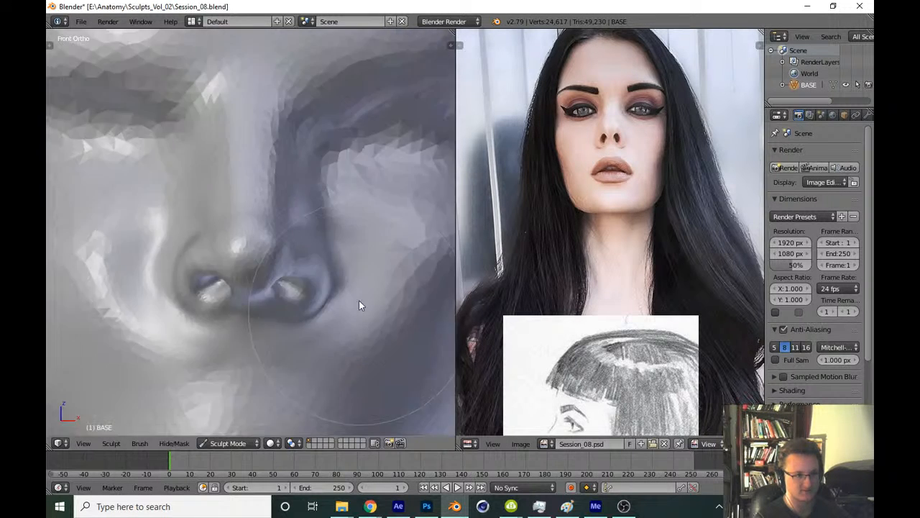
Save the sculpt over the existing Session_08.blend file
scroll(368, 308, "down", 3)
key("ctrl+s")
left_click(370, 357)
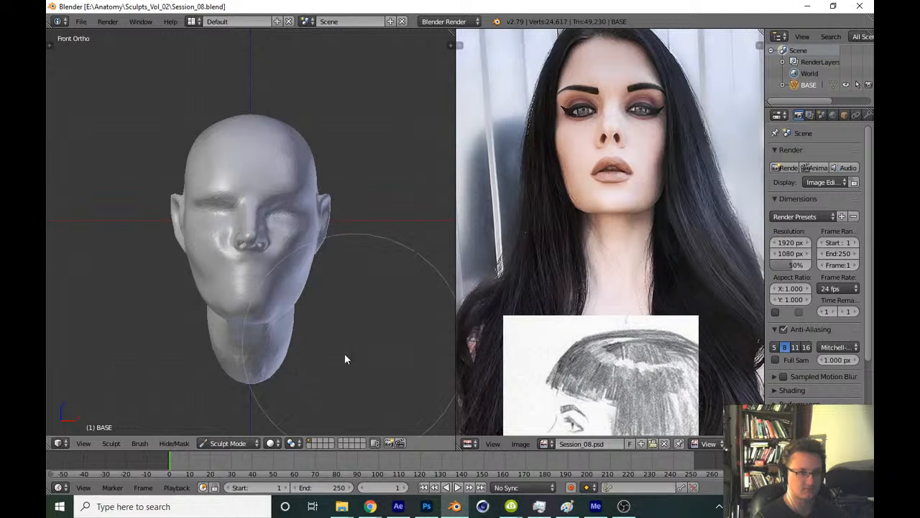
Examine the nose and nostrils from below and compare them with the front-facing reference photo
scroll(312, 272, "up", 3)
middle_click_drag(345, 360, 322, 212)
scroll(332, 200, "up", 3)
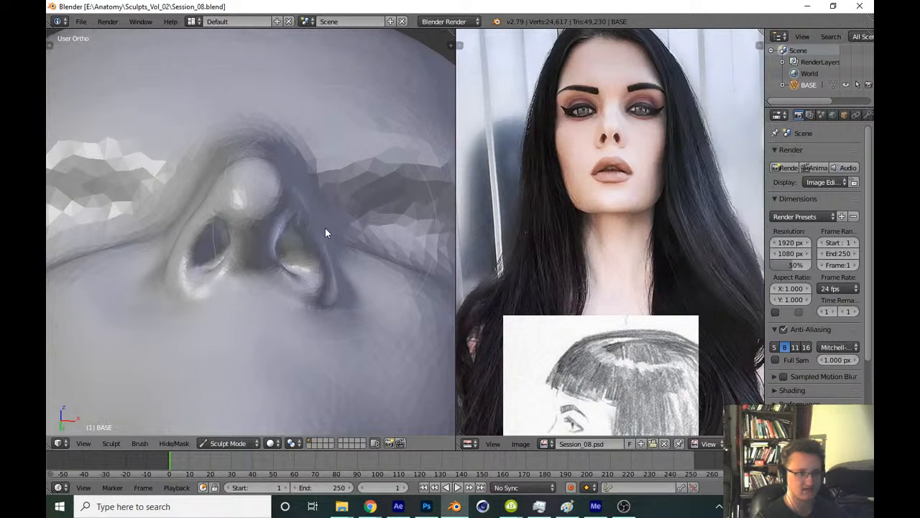
scroll(359, 159, "up", 2)
scroll(339, 214, "down", 4)
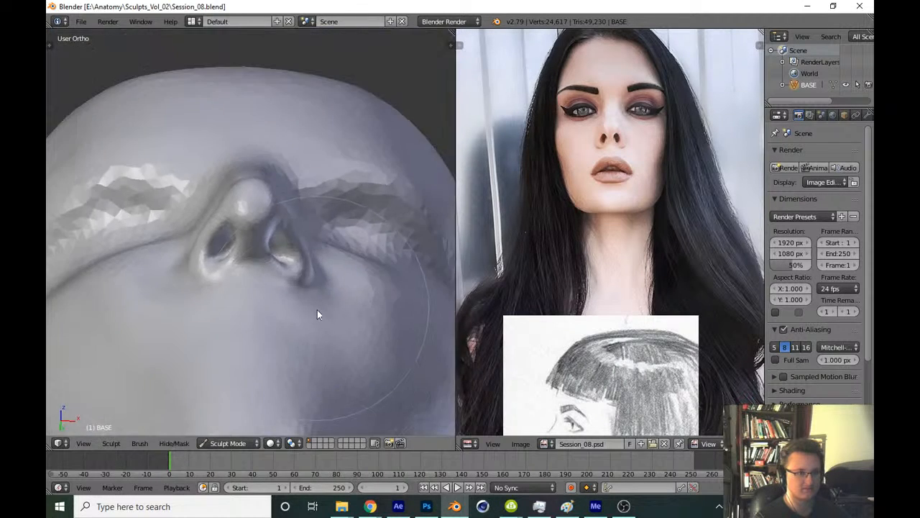
middle_click_drag(318, 312, 309, 352)
middle_click_drag(470, 257, 498, 161)
scroll(499, 162, "down", 1)
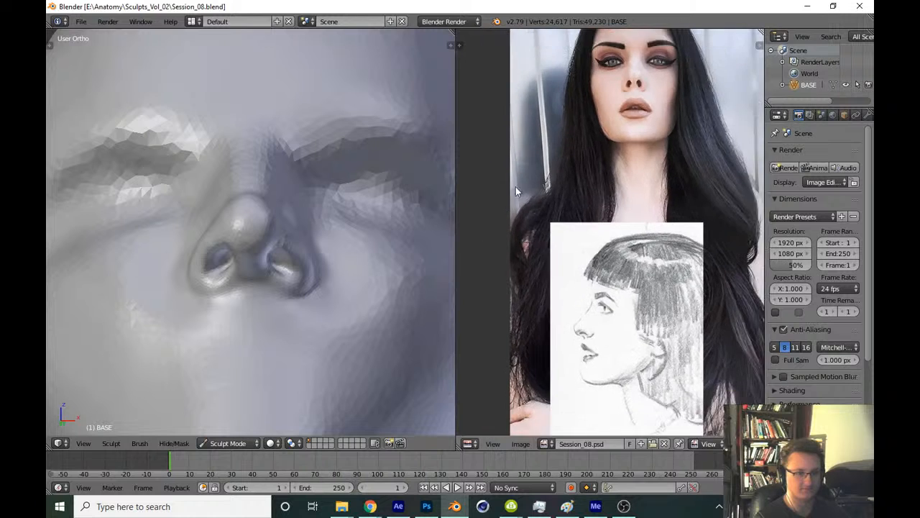
middle_click_drag(535, 185, 503, 212)
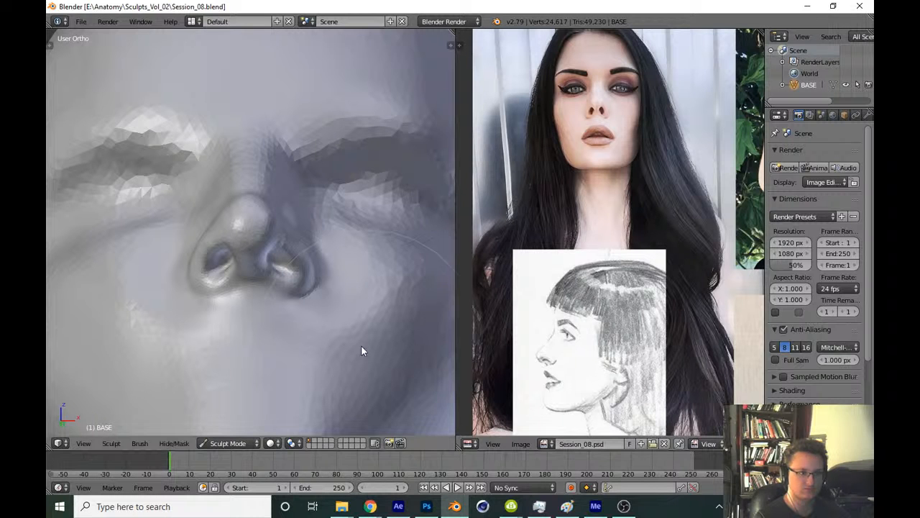
Reshape the nostril openings from below with the Grab brush, check the head from the front and save the file
scroll(332, 287, "up", 6)
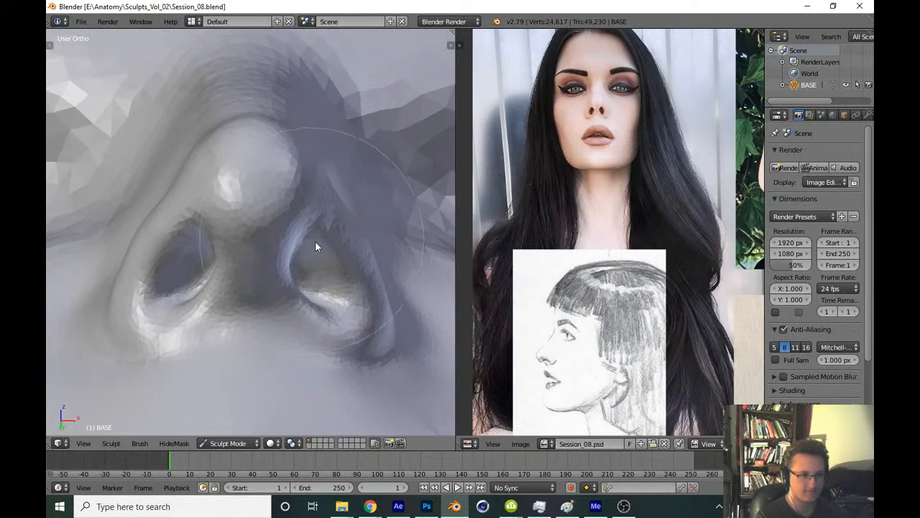
key("g")
key("f")
left_click(374, 223)
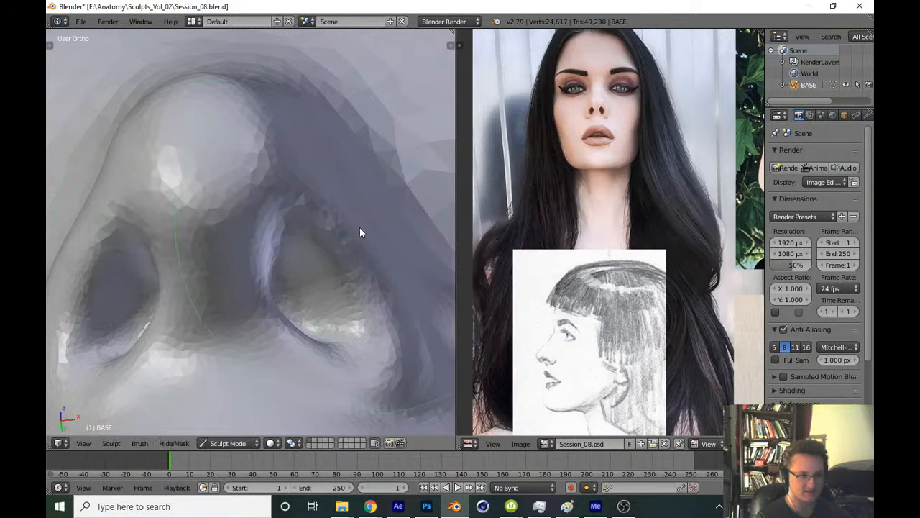
middle_click_drag(348, 242, 310, 331)
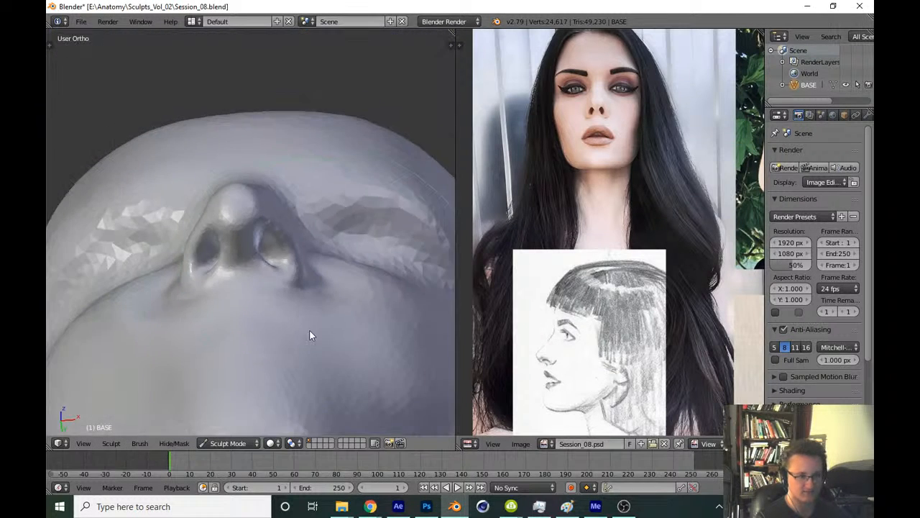
key("KP_1")
scroll(310, 334, "down", 8)
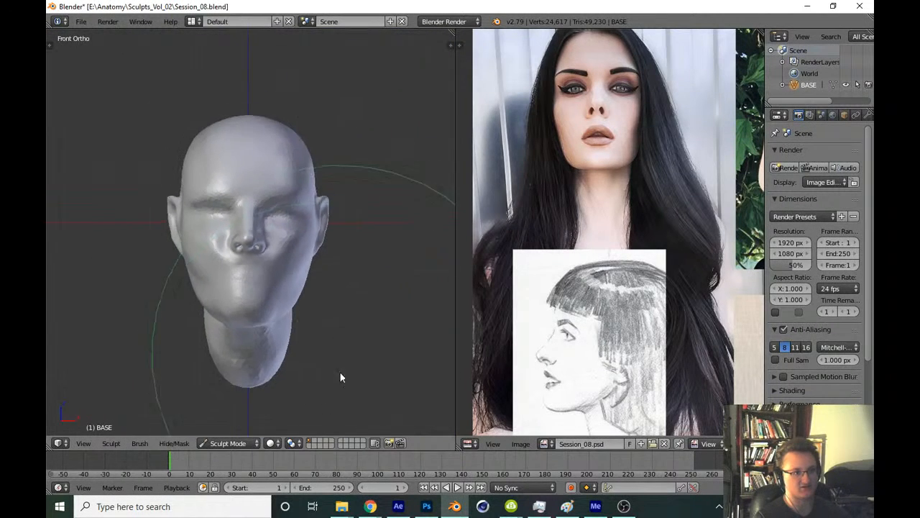
key("ctrl+s")
left_click(332, 355)
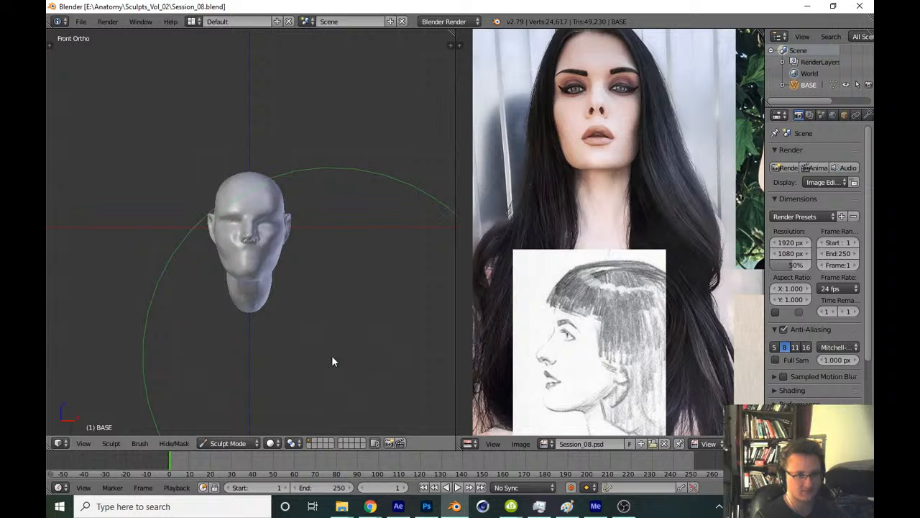
Choose the Clay Strips brush and sculpt along the upper side of the nostril wing from the right side
middle_click_drag(547, 235, 437, 321)
key("KP_3")
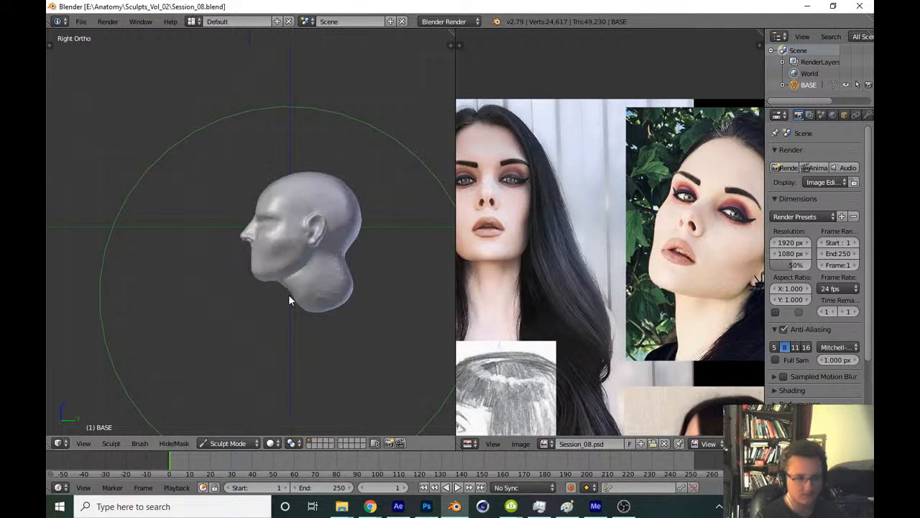
scroll(401, 187, "up", 5)
scroll(402, 187, "up", 10)
key("t")
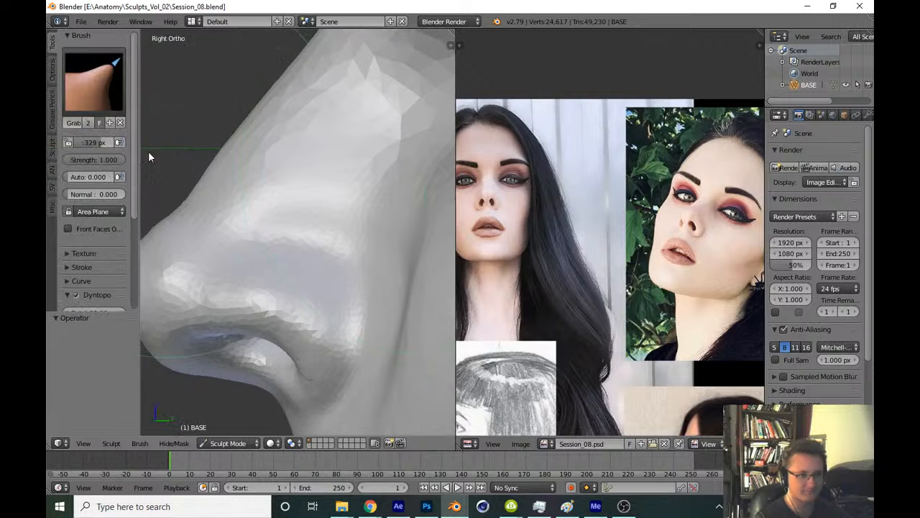
left_click(98, 86)
left_click(181, 150)
key("t")
mouse_move(251, 254)
middle_mouse_down("shift")
mouse_move(261, 223)
mouse_move(255, 240)
middle_mouse_up("shift")
scroll(261, 220, "up", 4)
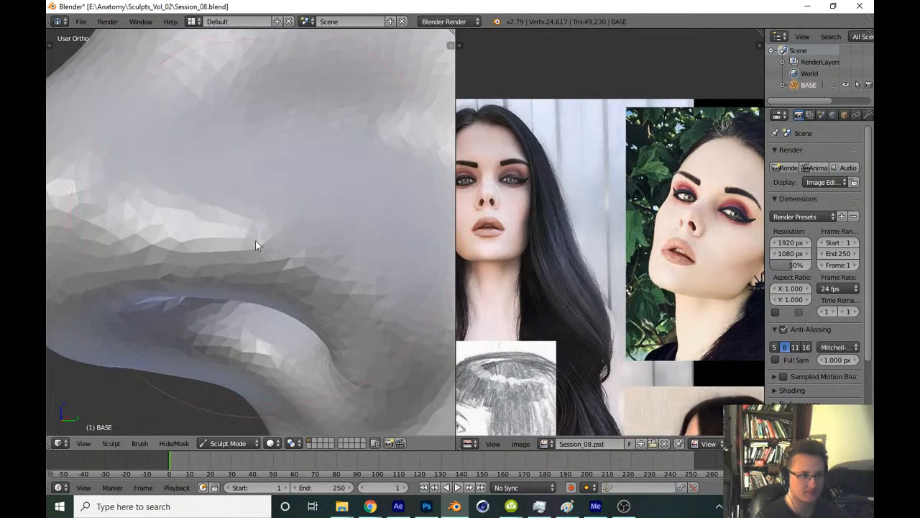
scroll(245, 234, "up", 4)
scroll(219, 263, "down", 2)
mouse_move(176, 269)
left_mouse_down()
mouse_move(240, 253)
mouse_move(296, 274)
left_mouse_up()
left_click_drag(90, 262, 269, 278)
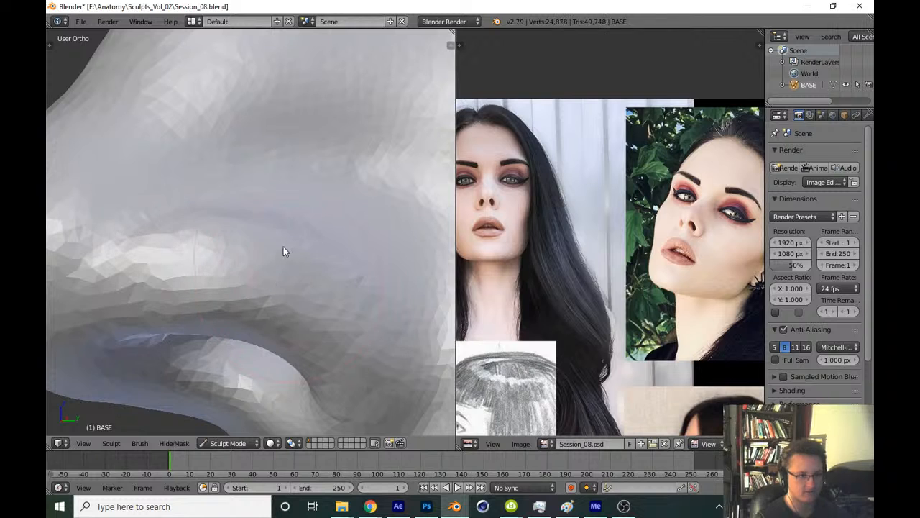
mouse_move(283, 246)
left_mouse_down()
mouse_move(183, 289)
mouse_move(369, 280)
left_mouse_up()
Resize the brush and carve the curved crease above the nostril wing, undoing the last two changes
middle_click_drag(346, 224, 271, 227)
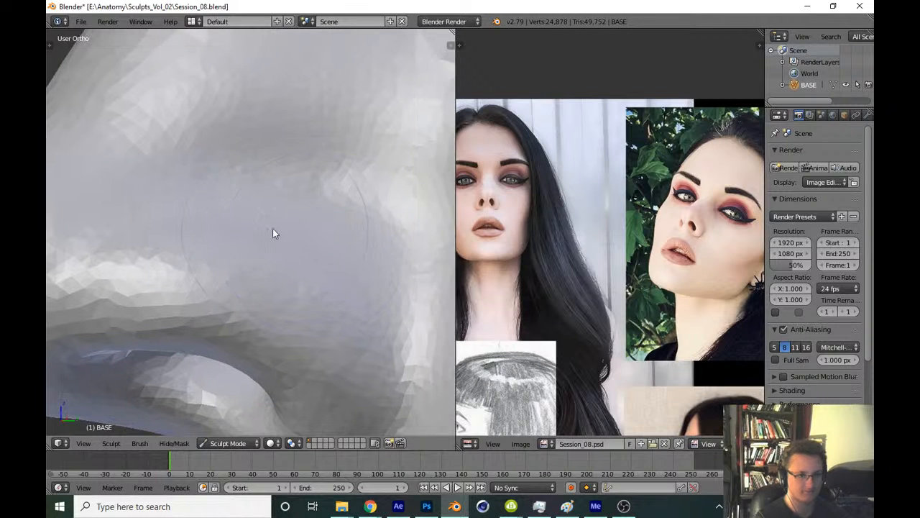
key("f")
left_click(246, 230)
mouse_move(141, 232)
left_mouse_down()
mouse_move(179, 226)
mouse_move(376, 319)
left_mouse_up()
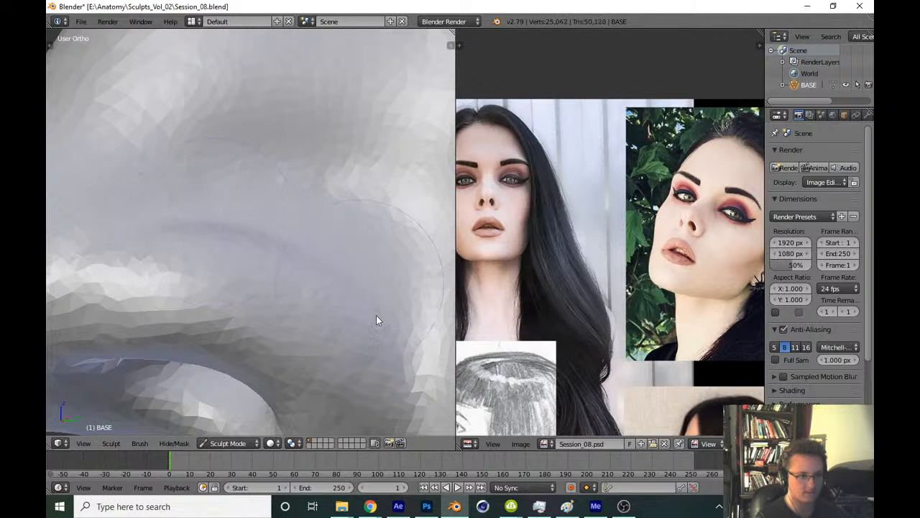
left_click_drag(189, 236, 415, 330)
left_click_drag(142, 220, 426, 381)
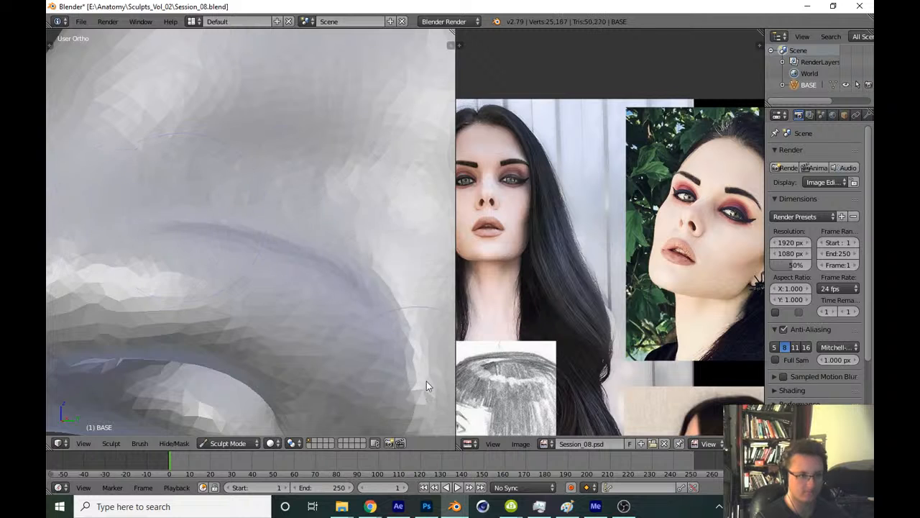
scroll(321, 341, "down", 8)
key("KP_1")
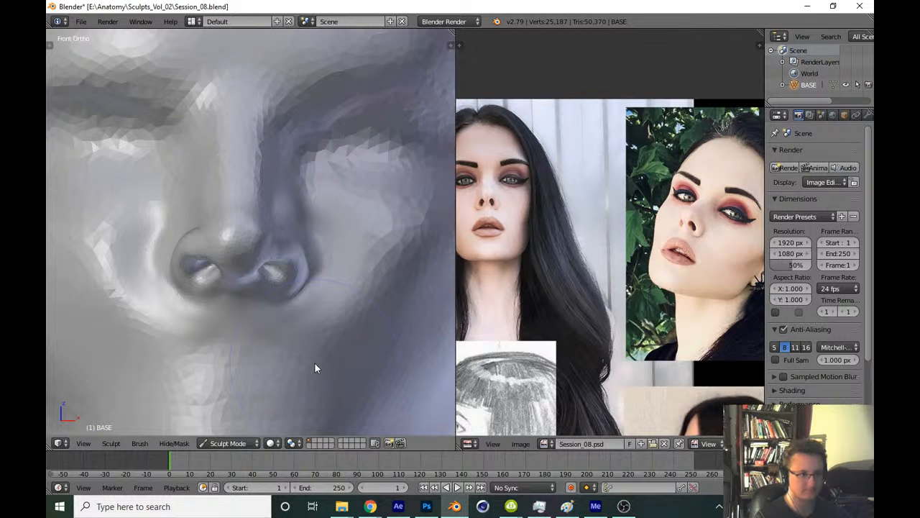
key("KP_3")
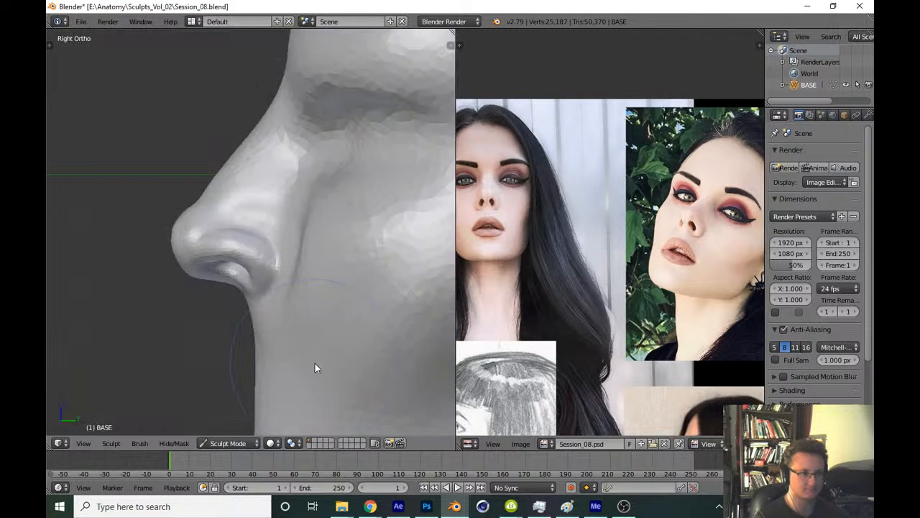
key("ctrl+z")
key("ctrl+z")
Choose the Clay Strips brush and bring the pencil profile drawing up close to compare with the nose's side view
key("t")
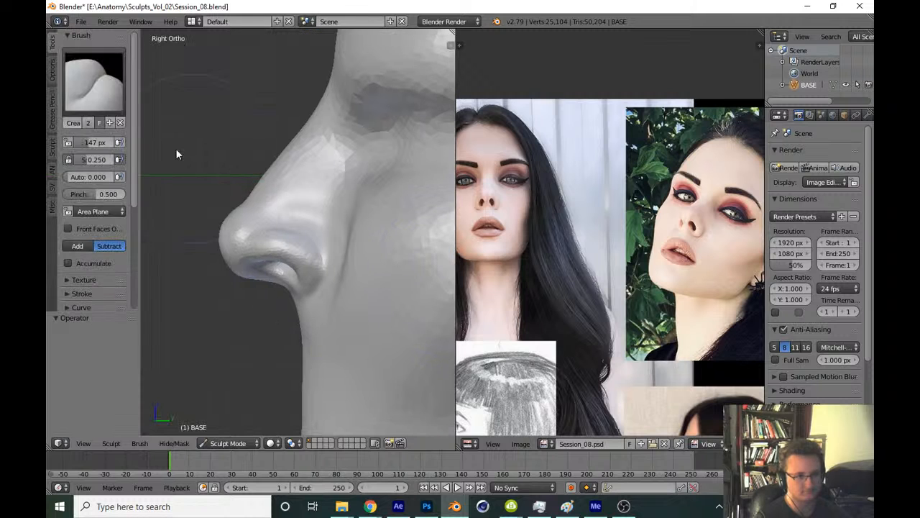
left_click(112, 93)
left_click(200, 150)
key("t")
middle_click_drag(254, 252, 279, 258, "shift")
scroll(280, 259, "down", 1)
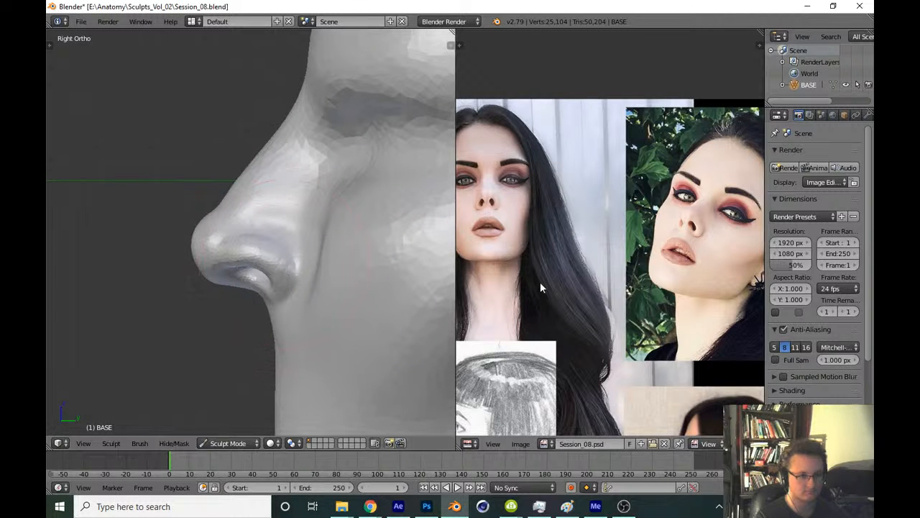
middle_click_drag(541, 282, 647, 99)
scroll(543, 240, "up", 4)
scroll(543, 240, "down", 2)
scroll(341, 295, "up", 6)
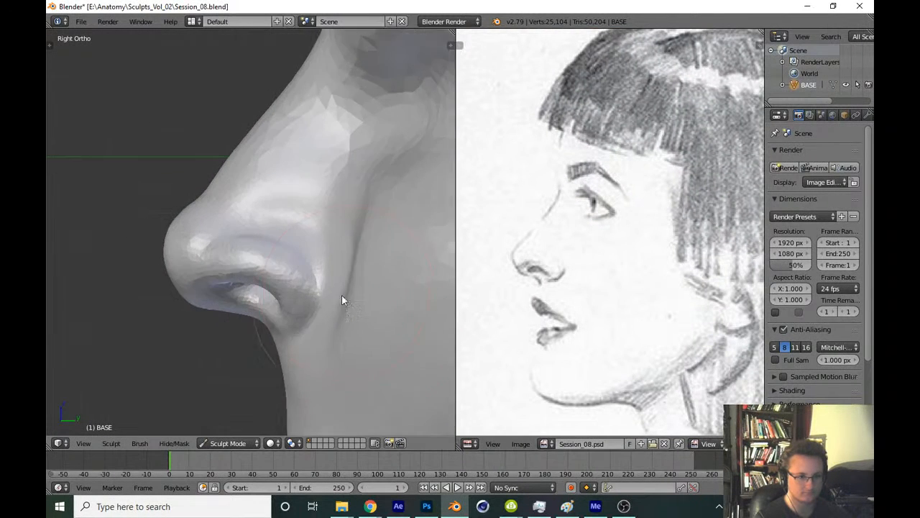
scroll(381, 330, "up", 1)
scroll(321, 328, "up", 3)
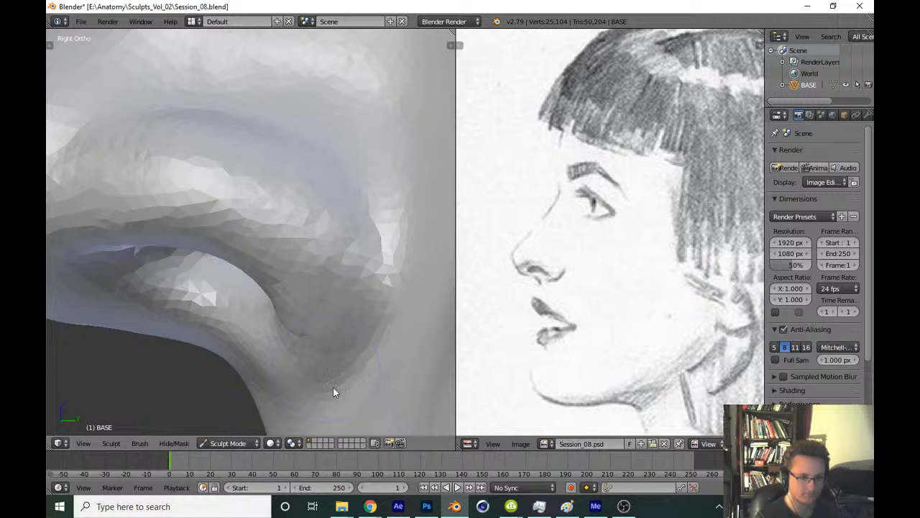
Carve the lower back edge of the nostril wing where it meets the cheek with the Crease brush
left_click_drag(333, 386, 399, 326)
middle_click_drag(383, 340, 323, 360, "shift")
mouse_move(322, 361)
left_mouse_down()
mouse_move(363, 209)
mouse_move(292, 373)
left_mouse_up()
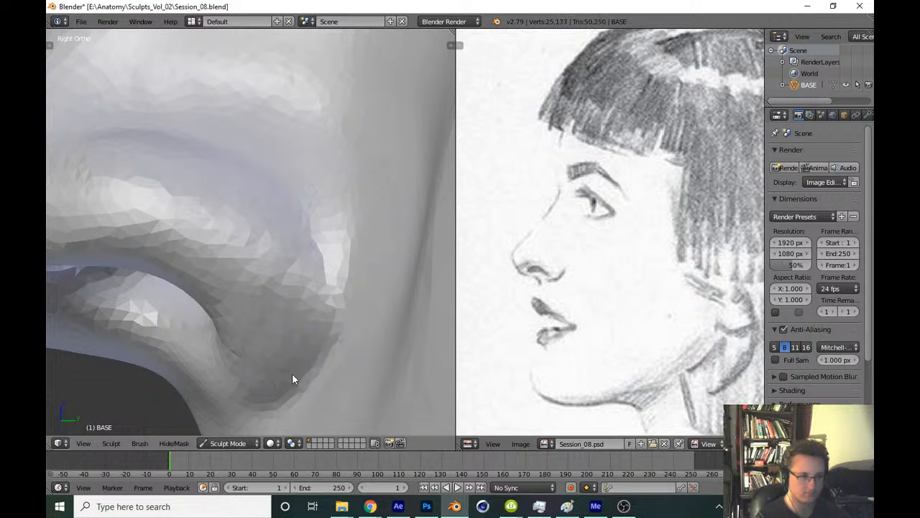
Build up the outer side of the nostril wing with the Clay Strips brush, undoing the last change
scroll(335, 319, "down", 5)
key("t")
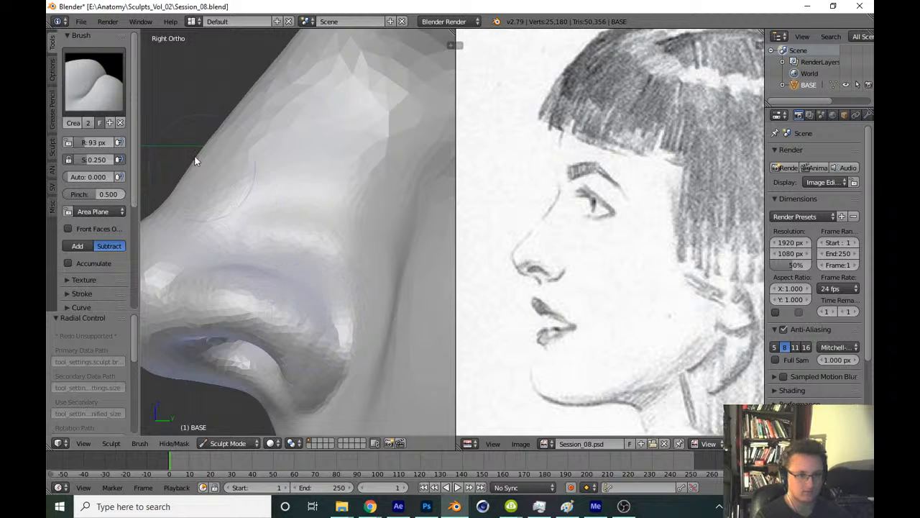
left_click(101, 84)
left_click(182, 157)
key("t")
middle_click_drag(233, 271, 271, 251, "shift")
scroll(252, 254, "up", 3)
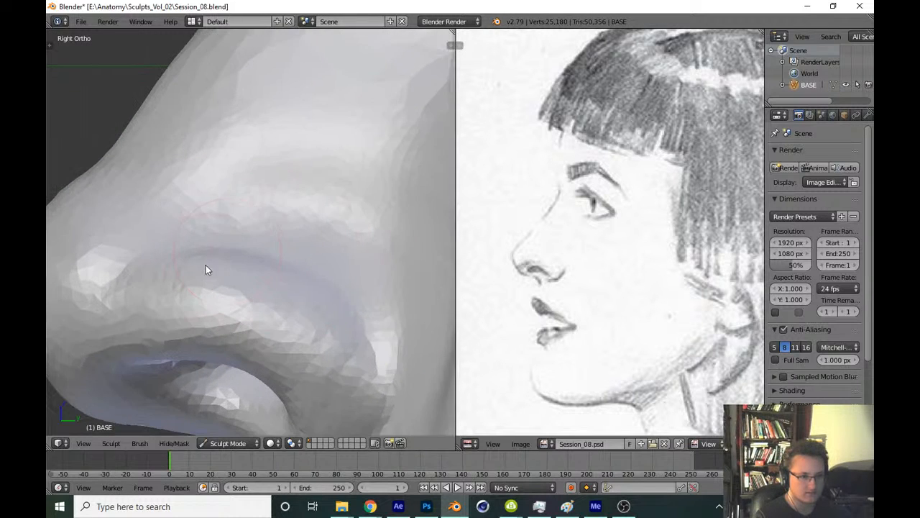
mouse_move(205, 265)
middle_mouse_down("ctrl")
mouse_move(234, 235)
mouse_move(200, 258)
middle_mouse_up("ctrl")
mouse_move(200, 258)
left_mouse_down()
mouse_move(284, 283)
mouse_move(137, 284)
mouse_move(192, 281)
mouse_move(364, 380)
mouse_move(140, 309)
mouse_move(234, 214)
mouse_move(202, 292)
mouse_move(323, 289)
left_mouse_up()
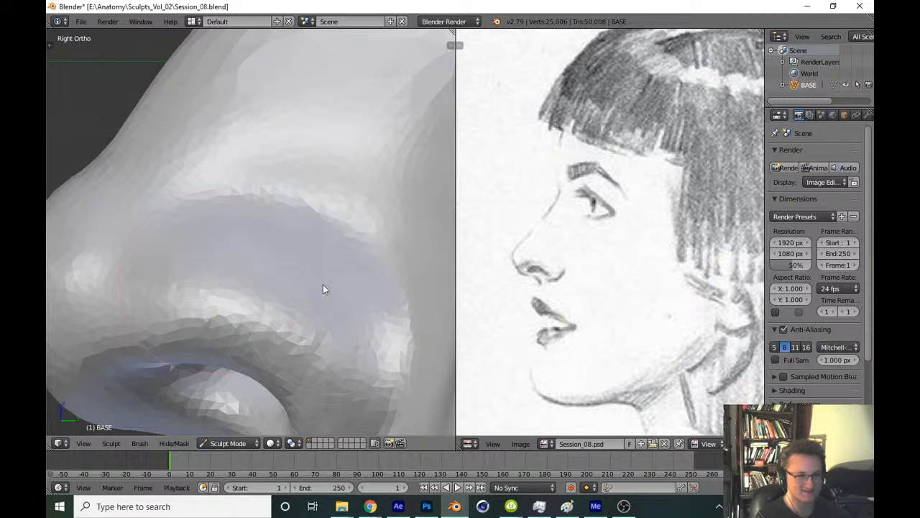
mouse_move(203, 206)
left_mouse_down()
mouse_move(226, 191)
mouse_move(350, 240)
mouse_move(386, 384)
mouse_move(295, 180)
mouse_move(407, 348)
mouse_move(394, 381)
left_mouse_up()
scroll(344, 272, "down", 8)
key("KP_1")
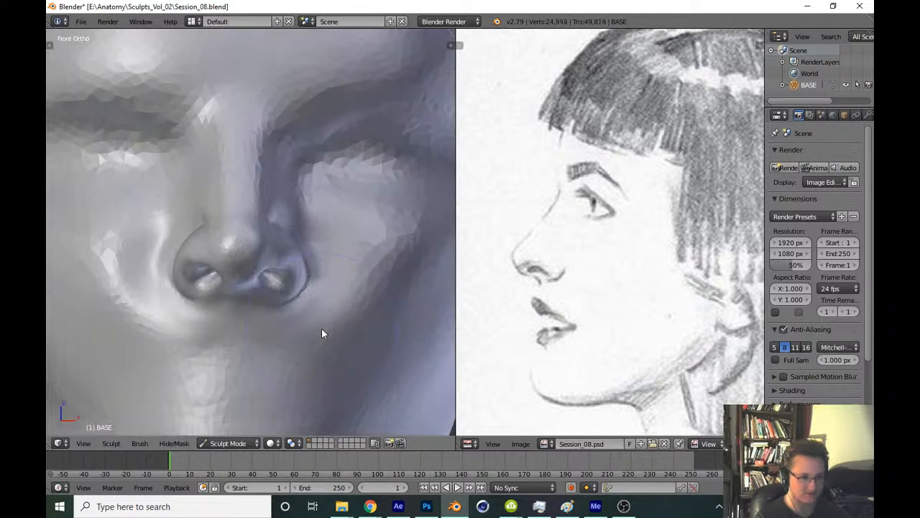
key("ctrl+z")
Try to adjust the profile below the nose with a resized Grab brush, using the profile drawing as reference
scroll(604, 252, "down", 5)
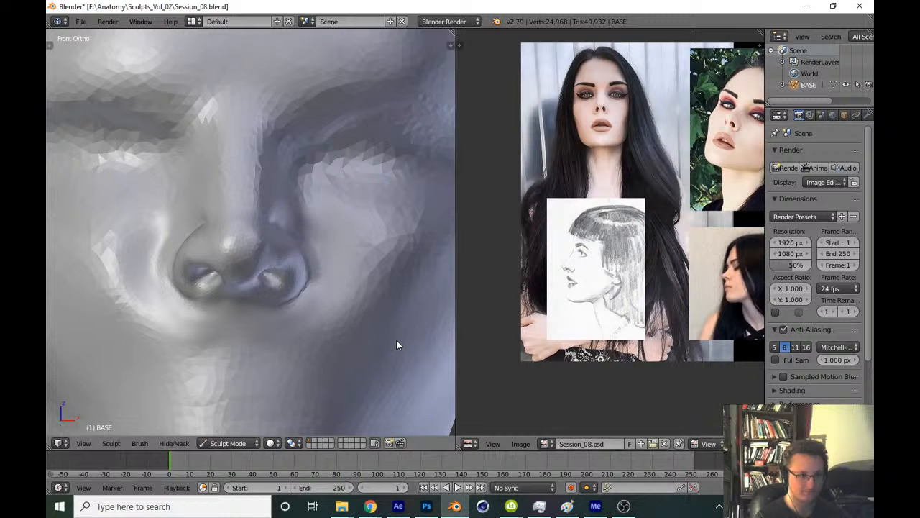
key("KP_3")
scroll(572, 300, "up", 4)
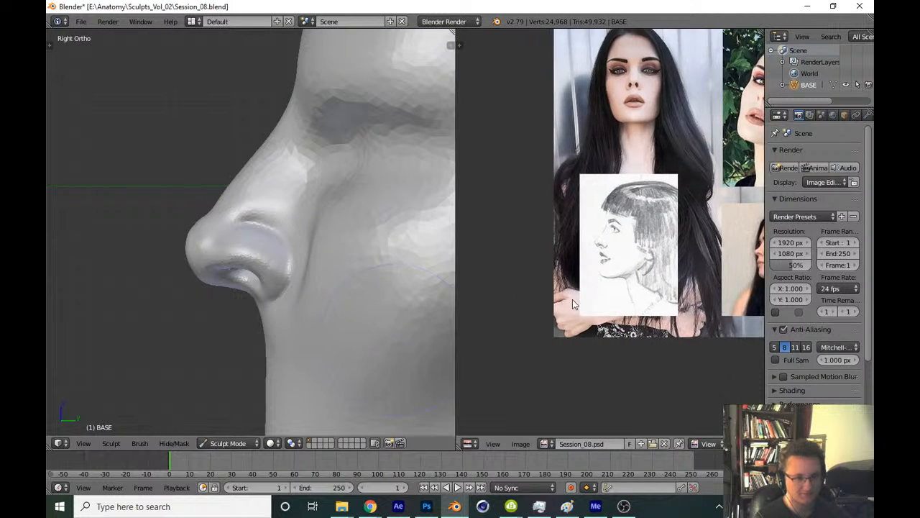
scroll(322, 306, "up", 1)
scroll(323, 307, "up", 5)
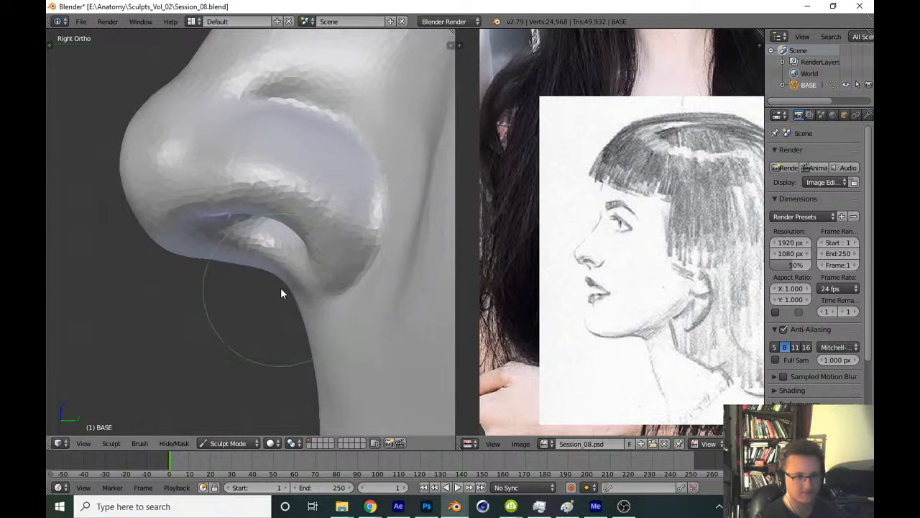
key("f")
left_click(291, 289)
key("f")
left_click(322, 293)
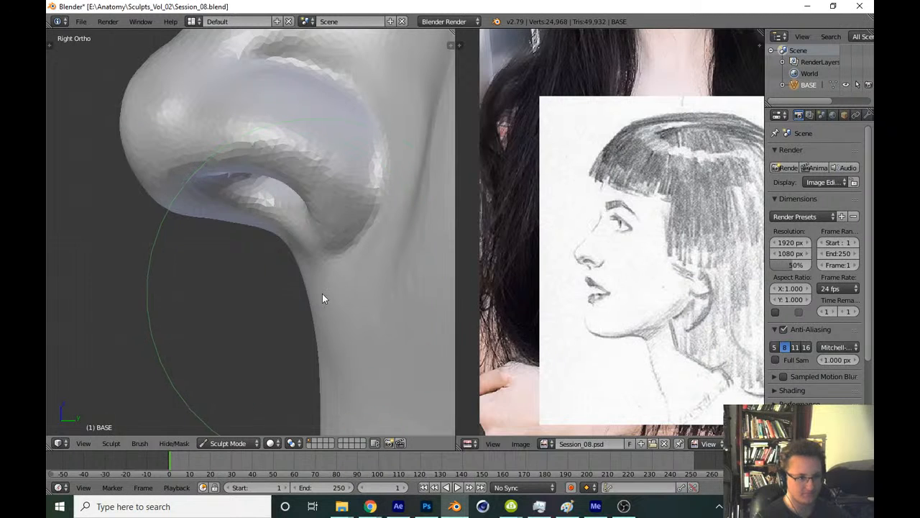
left_click_drag(322, 294, 309, 295)
key("ctrl+z")
Switch from the Grab brush, resize the new brush and rework the upper-lip area beneath the nostrils
key("t")
left_click(90, 84)
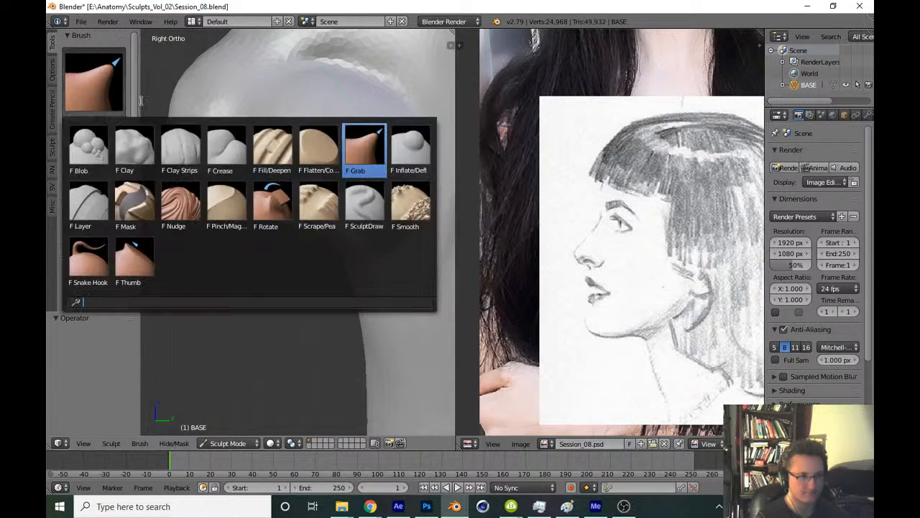
left_click(200, 202)
key("t")
mouse_move(276, 265)
middle_mouse_down()
mouse_move(329, 226)
mouse_move(299, 273)
middle_mouse_up()
key("f")
left_click(252, 225)
mouse_move(251, 226)
left_mouse_down()
mouse_move(255, 174)
mouse_move(281, 310)
mouse_move(261, 197)
mouse_move(267, 158)
mouse_move(324, 200)
mouse_move(331, 251)
mouse_move(312, 175)
mouse_move(341, 328)
mouse_move(270, 263)
left_mouse_up()
key("KP_3")
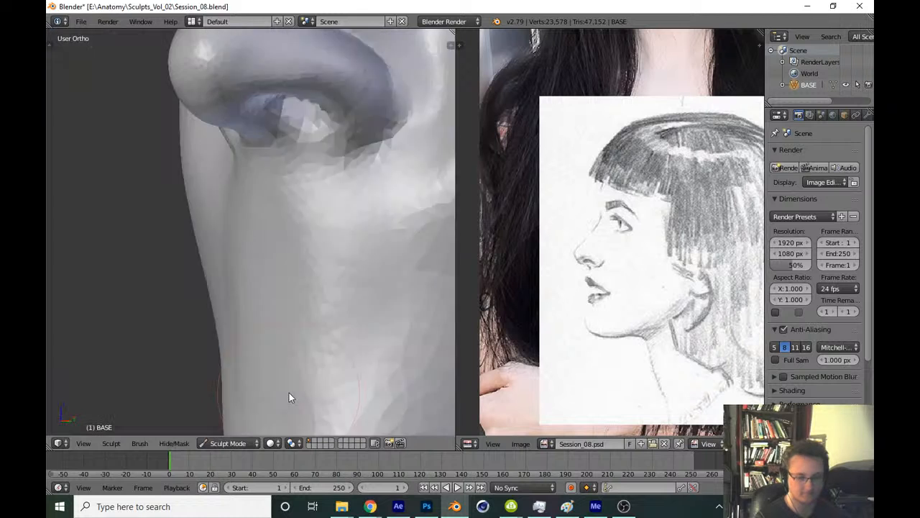
scroll(337, 284, "down", 3)
middle_click_drag(349, 269, 352, 289, "shift")
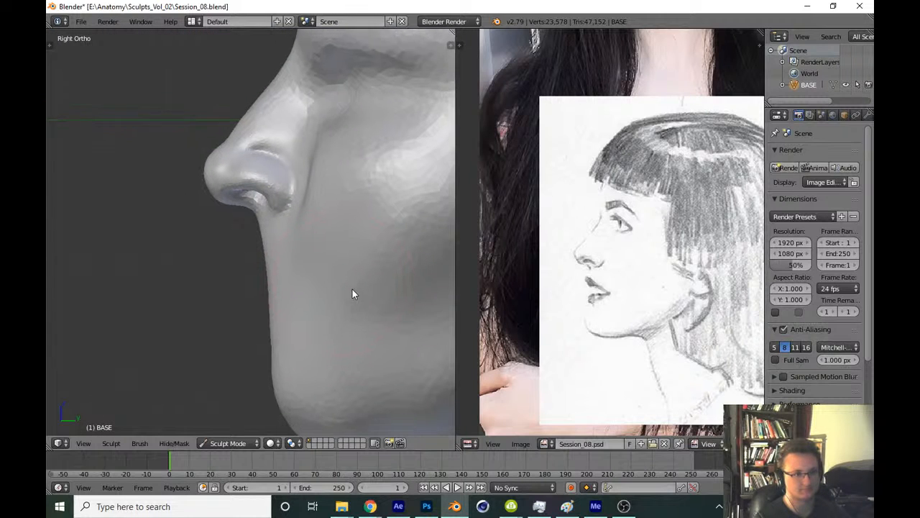
Refine the upper-lip area beneath the nose in front view and resize the brush
scroll(353, 289, "up", 2)
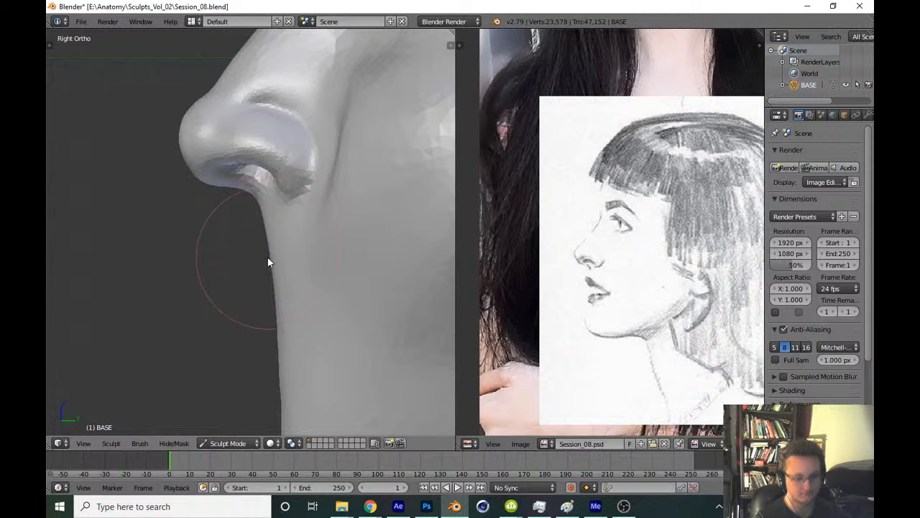
key("KP_1")
scroll(288, 258, "up", 2)
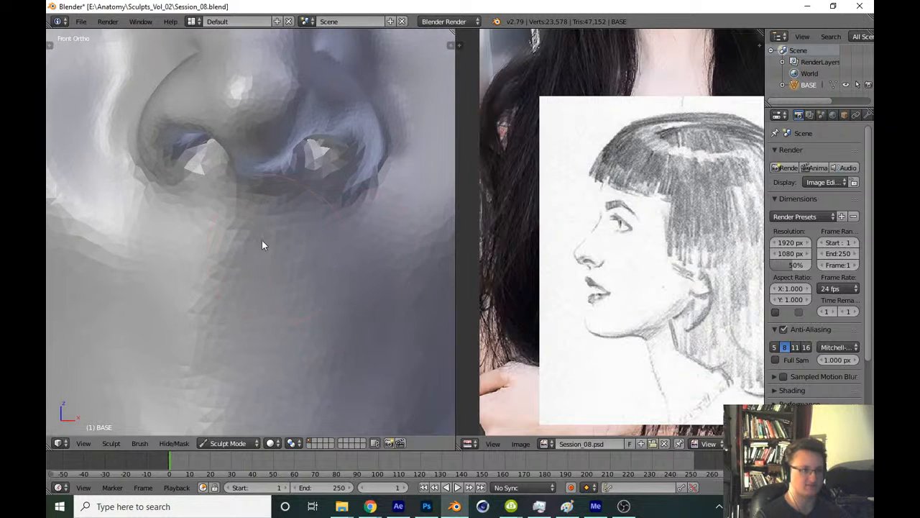
mouse_move(262, 240)
left_mouse_down()
mouse_move(278, 214)
mouse_move(264, 425)
mouse_move(312, 151)
mouse_move(278, 362)
mouse_move(310, 329)
left_mouse_up()
scroll(310, 328, "down", 2)
left_click_drag(243, 273, 307, 340)
scroll(307, 340, "down", 1)
key("f")
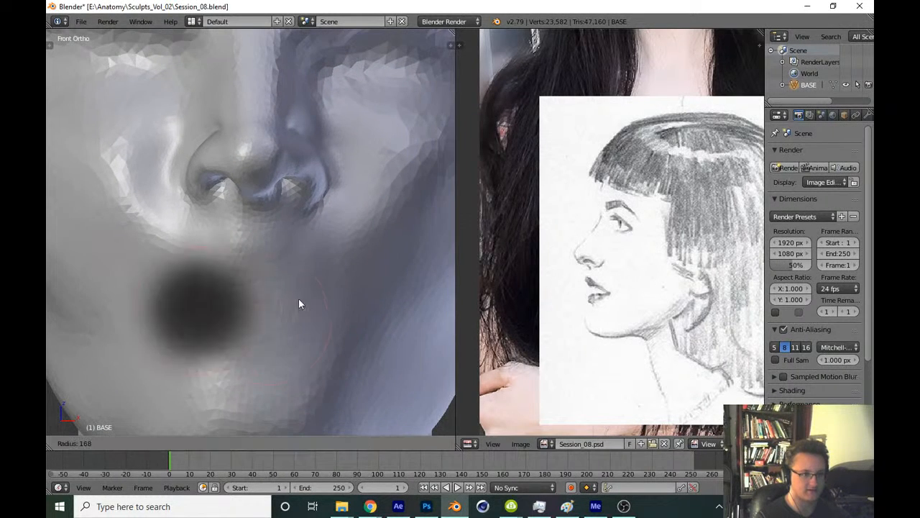
left_click(298, 297)
scroll(303, 253, "down", 2)
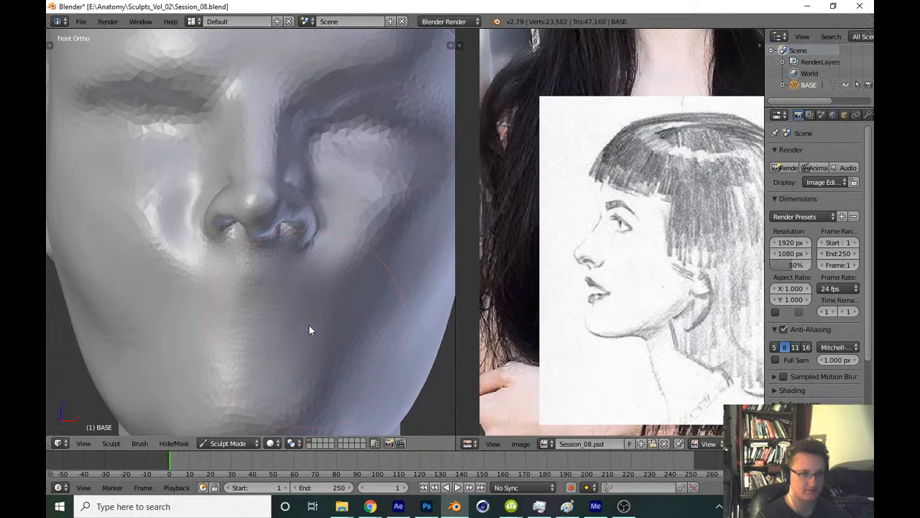
Examine the transition from the nostril to the upper lip in profile against the portrait photo and profile drawing
middle_click_drag(544, 175, 510, 349)
middle_click_drag(301, 261, 312, 286)
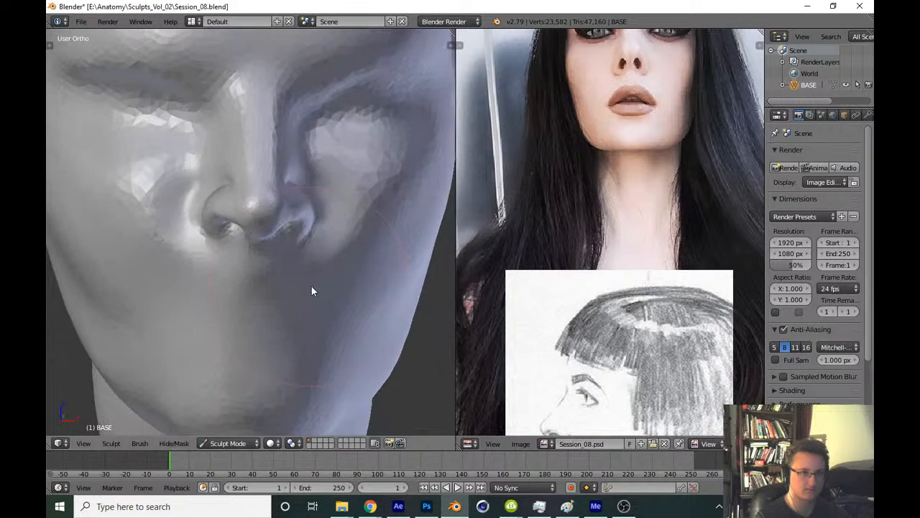
key("KP_3")
scroll(305, 257, "up", 5)
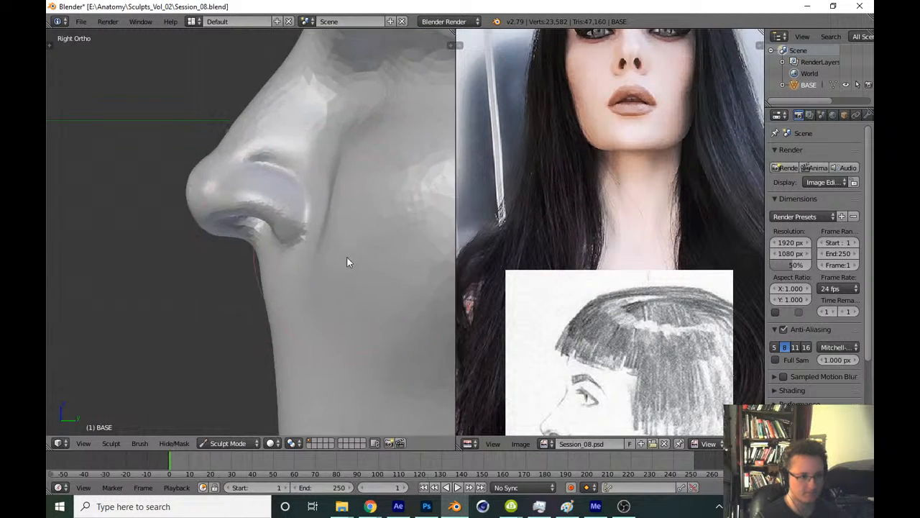
middle_click_drag(540, 297, 551, 179)
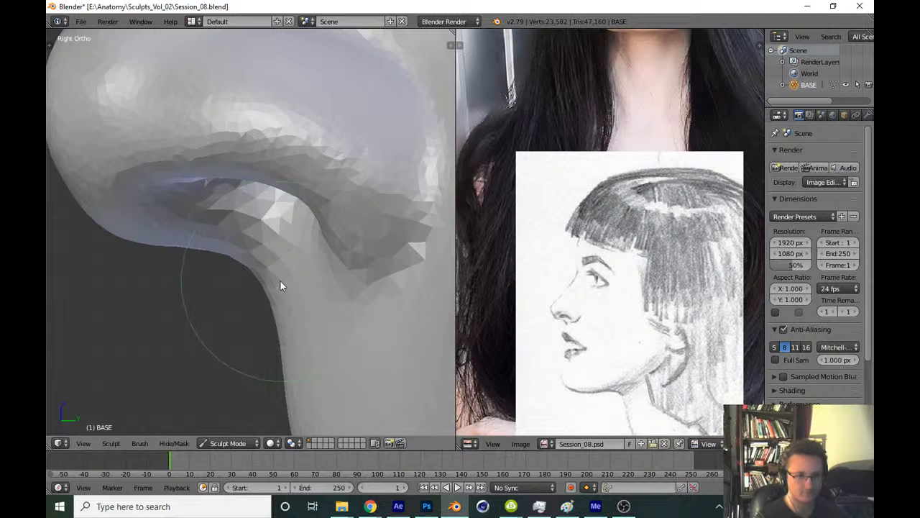
scroll(249, 268, "up", 2)
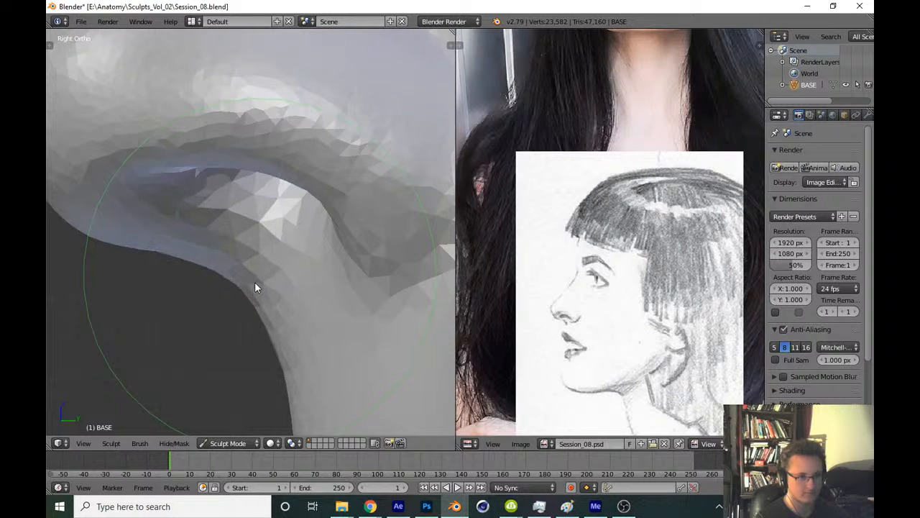
Build up the lower and rear edge of the nostril wing with the Clay Strips brush
key("t")
left_click(94, 82)
left_click(181, 150)
key("t")
middle_click_drag(313, 250, 260, 244, "shift")
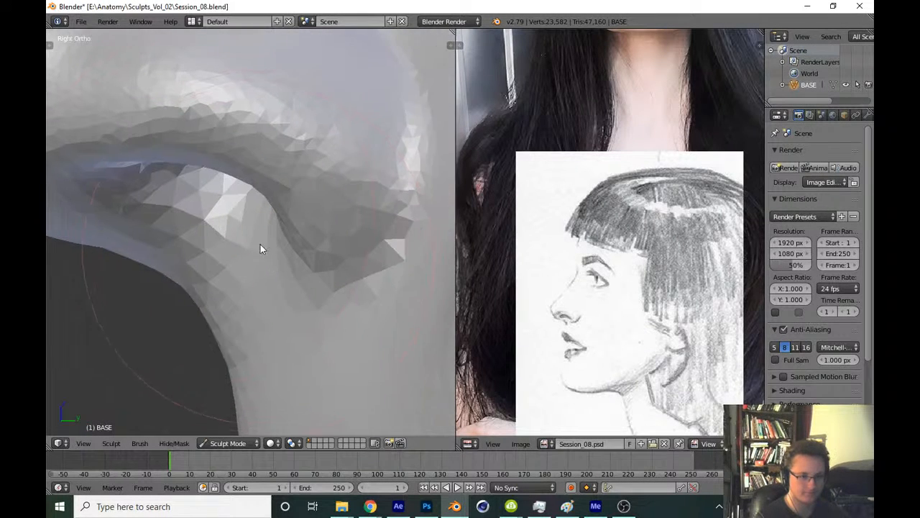
scroll(302, 327, "down", 3)
mouse_move(302, 330)
middle_mouse_down()
mouse_move(338, 278)
mouse_move(297, 286)
middle_mouse_up()
scroll(325, 234, "up", 4)
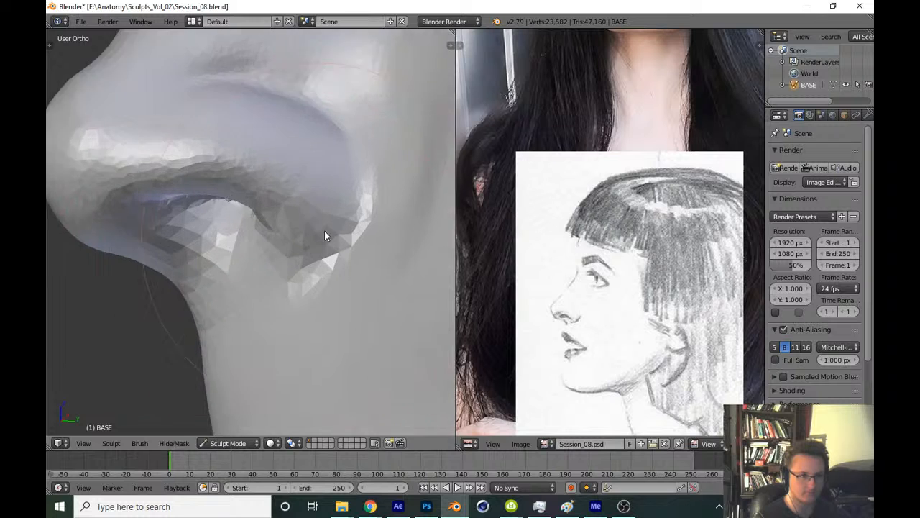
mouse_move(314, 249)
middle_mouse_down()
mouse_move(346, 273)
mouse_move(240, 276)
middle_mouse_up()
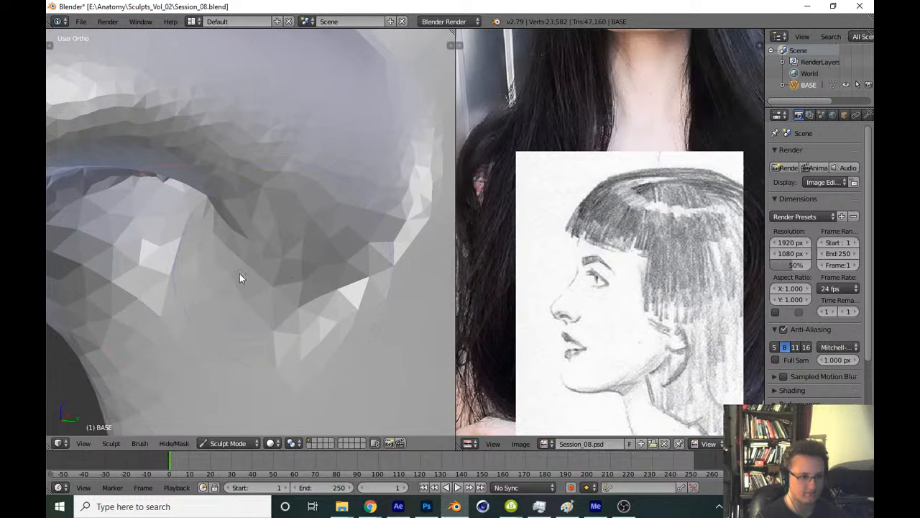
left_click_drag(288, 287, 410, 157)
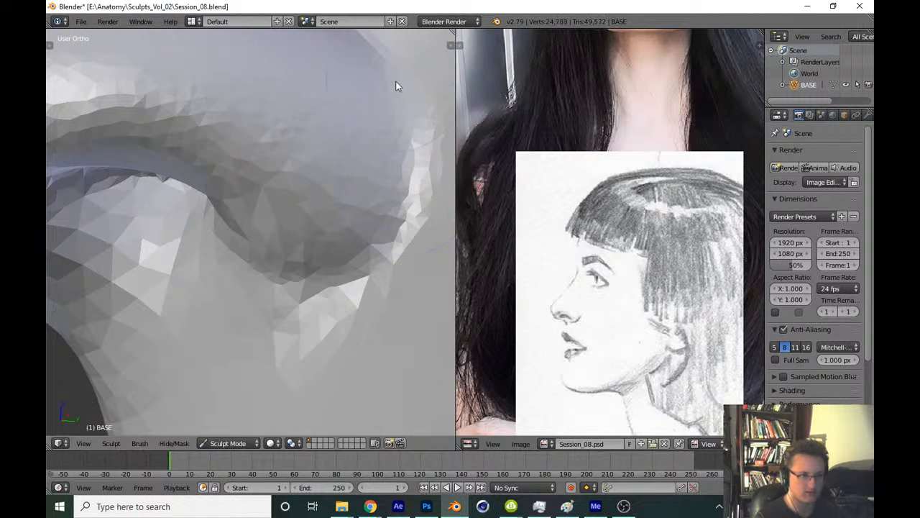
left_click_drag(390, 258, 397, 95)
mouse_move(415, 189)
left_mouse_down()
mouse_move(416, 127)
mouse_move(252, 268)
left_mouse_up()
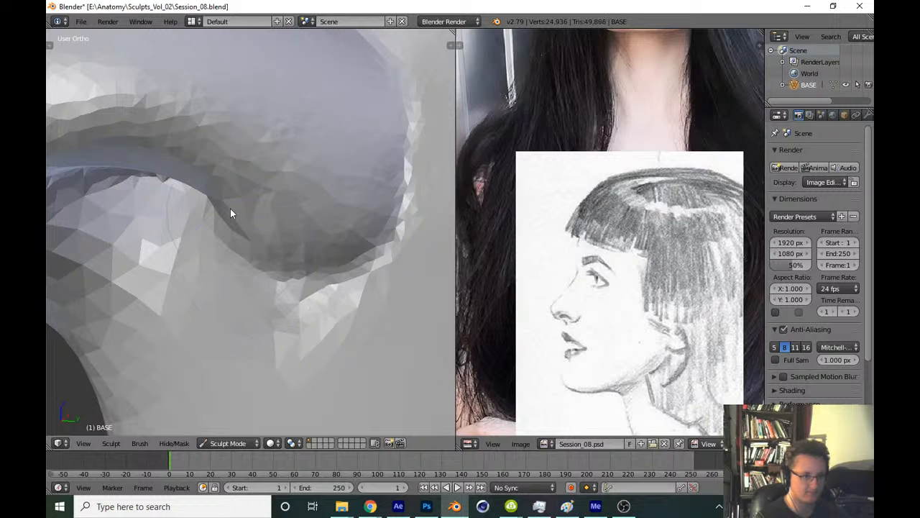
Define the nostril opening and its lower edge from below with the Crease brush
key("t")
left_click(93, 81)
left_click(225, 149)
key("t")
mouse_move(220, 193)
middle_mouse_down()
mouse_move(251, 256)
mouse_move(222, 209)
middle_mouse_up()
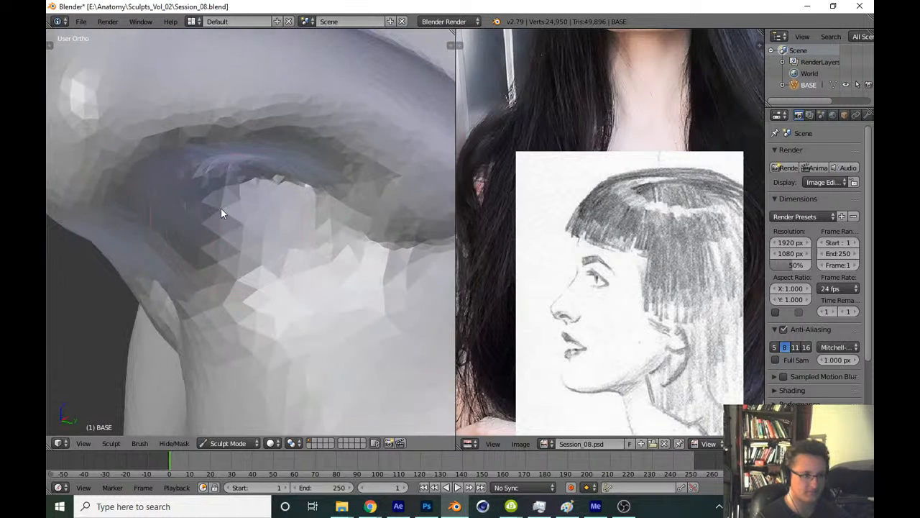
mouse_move(268, 249)
left_mouse_down()
mouse_move(274, 274)
mouse_move(247, 189)
mouse_move(347, 273)
left_mouse_up()
scroll(304, 329, "down", 5)
scroll(333, 320, "down", 2)
key("KP_1")
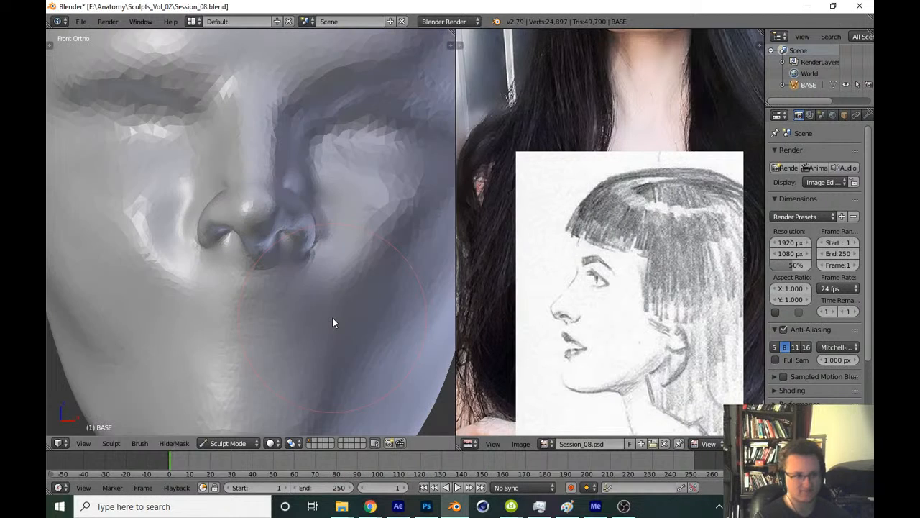
Compare the sculpted nose in front view with the frontal portrait photo
middle_click_drag(516, 247, 509, 268, "ctrl")
middle_click_drag(575, 167, 563, 262)
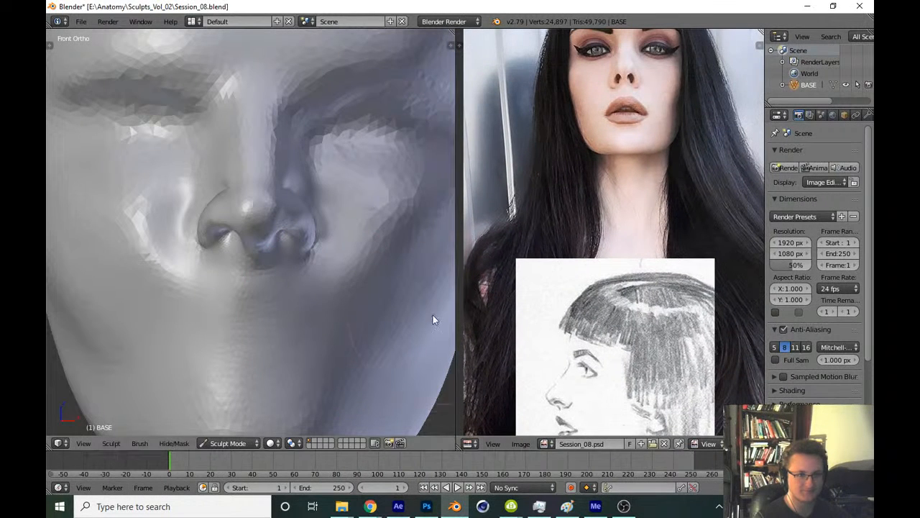
mouse_move(339, 332)
middle_mouse_down("shift")
mouse_move(341, 316)
mouse_move(341, 330)
middle_mouse_up("shift")
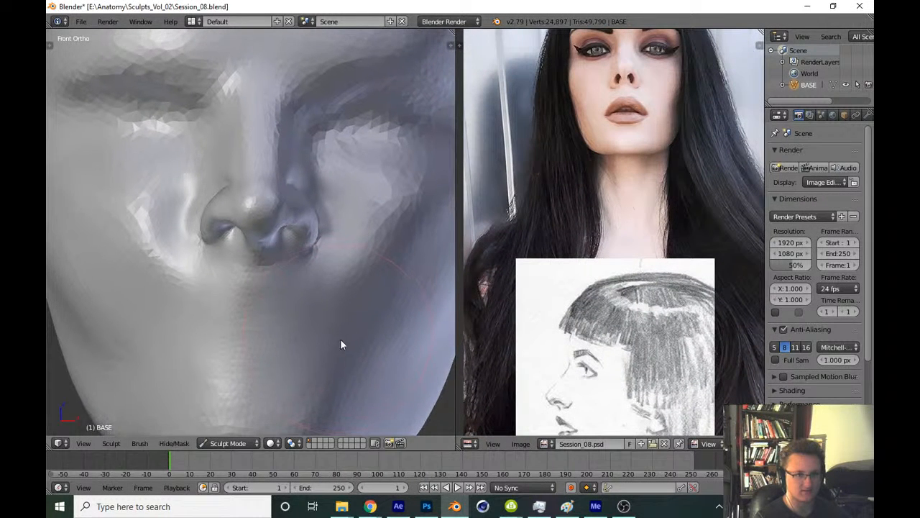
middle_click_drag(591, 260, 505, 263)
middle_click_drag(309, 338, 310, 326, "shift")
Resize the brush and rework the inside and floor of the nostril, undoing the last change
mouse_move(310, 327)
middle_mouse_down("ctrl")
mouse_move(352, 267)
mouse_move(346, 248)
middle_mouse_up("ctrl")
mouse_move(345, 248)
middle_mouse_down()
mouse_move(323, 236)
mouse_move(304, 195)
mouse_move(262, 172)
middle_mouse_up()
key("f")
left_click(281, 195)
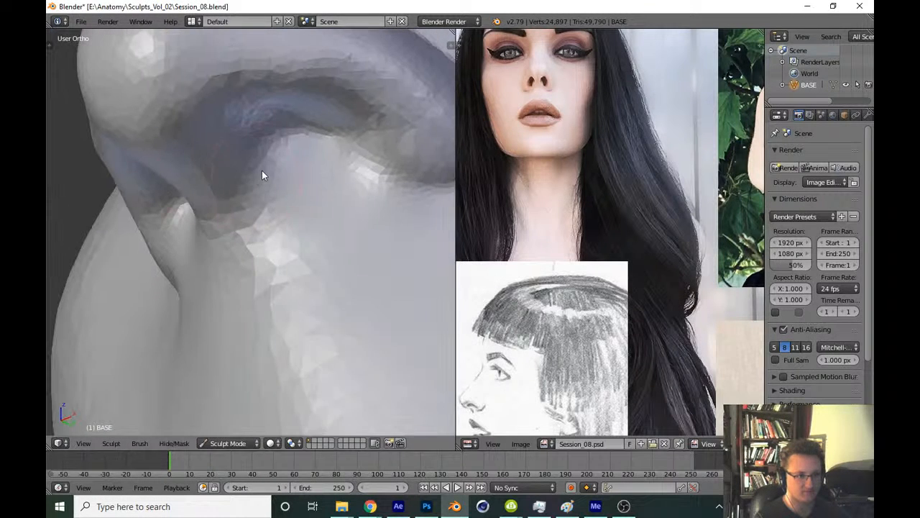
mouse_move(263, 176)
left_mouse_down()
mouse_move(287, 199)
mouse_move(373, 200)
mouse_move(311, 174)
left_mouse_up()
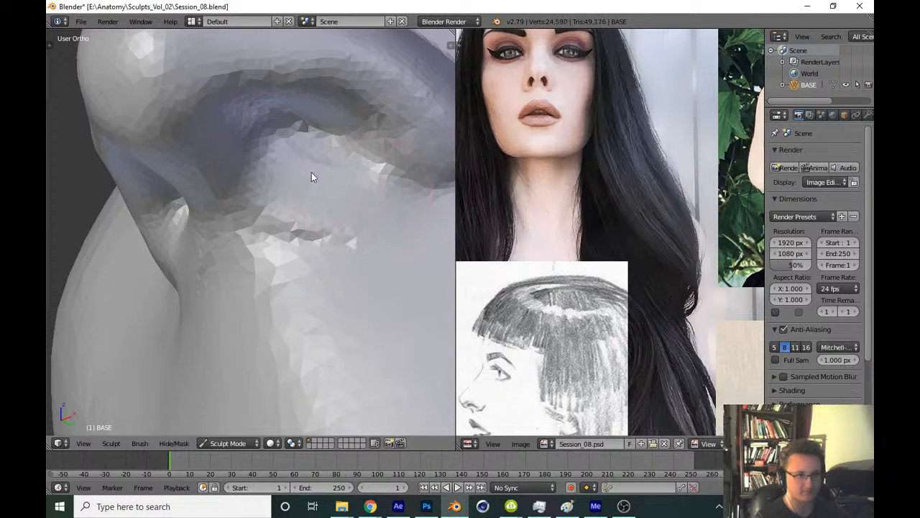
middle_click_drag(312, 173, 269, 294, "shift")
mouse_move(493, 243)
middle_mouse_down()
mouse_move(523, 213)
mouse_move(525, 313)
middle_mouse_up()
mouse_move(385, 306)
middle_mouse_down()
mouse_move(324, 284)
mouse_move(272, 235)
middle_mouse_up()
key("ctrl+z")
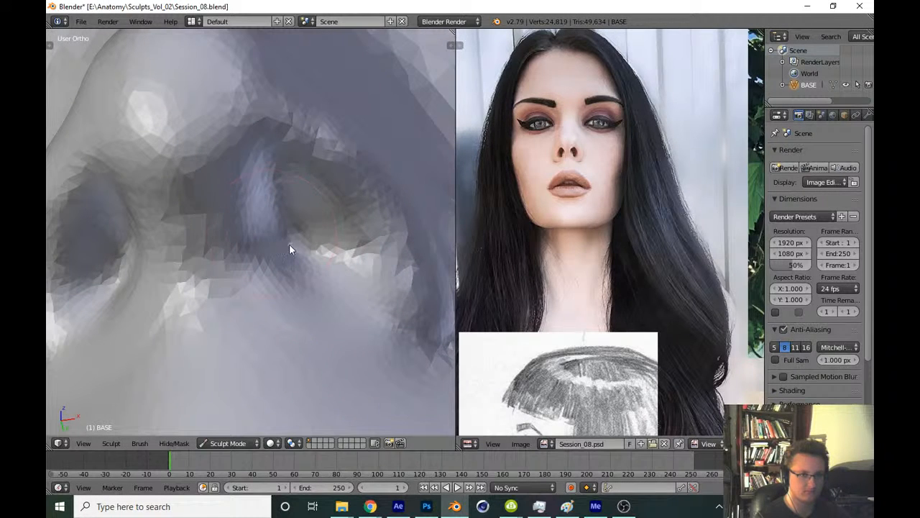
Shape the nostril's inner wall and carve its lower rim toward the upper lip, adjusting the brush size
left_click_drag(260, 205, 276, 245)
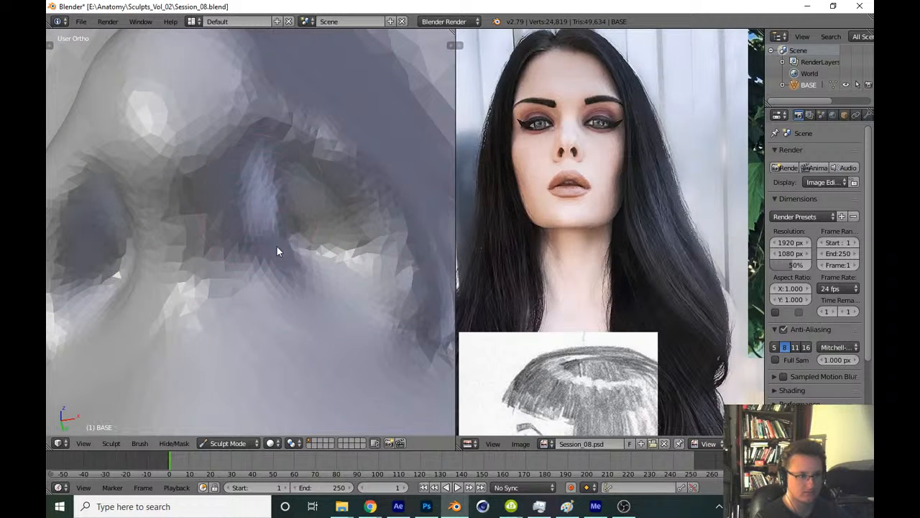
left_click_drag(265, 184, 279, 229)
left_click_drag(272, 264, 353, 317)
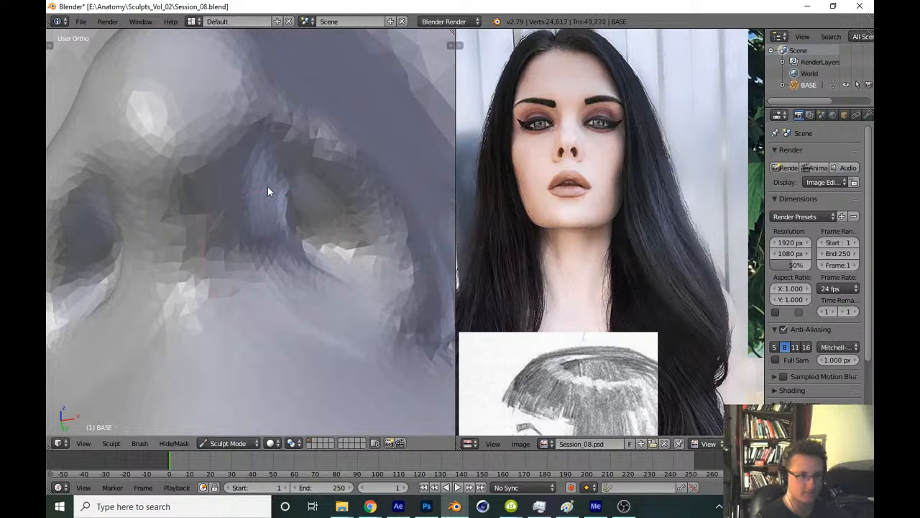
mouse_move(268, 186)
left_mouse_down()
mouse_move(262, 233)
mouse_move(389, 321)
left_mouse_up()
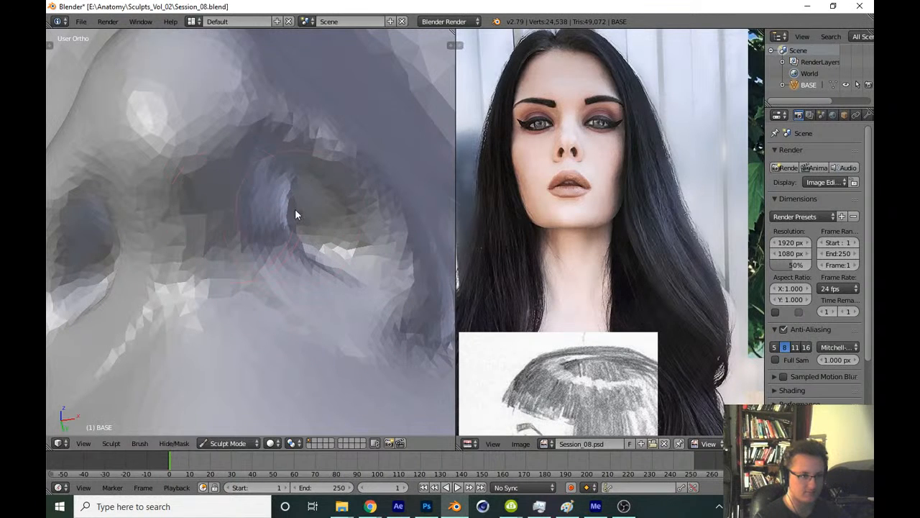
key("f")
left_click(306, 193)
mouse_move(293, 259)
left_mouse_down()
mouse_move(259, 205)
mouse_move(302, 253)
left_mouse_up()
mouse_move(297, 194)
left_mouse_down()
mouse_move(354, 286)
mouse_move(321, 266)
mouse_move(367, 302)
left_mouse_up()
key("f")
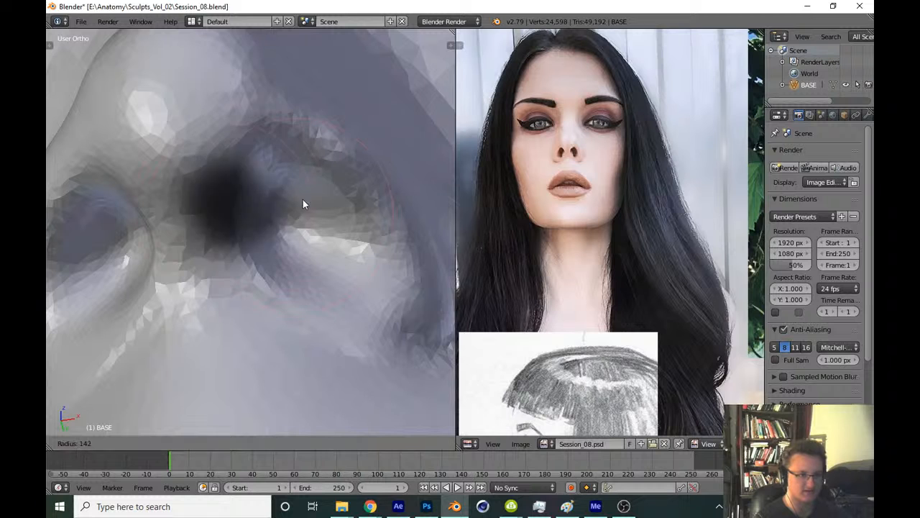
left_click(302, 199)
Adjust the nostril wing in front view with the Grab brush
middle_click_drag(323, 228, 286, 296)
key("KP_1")
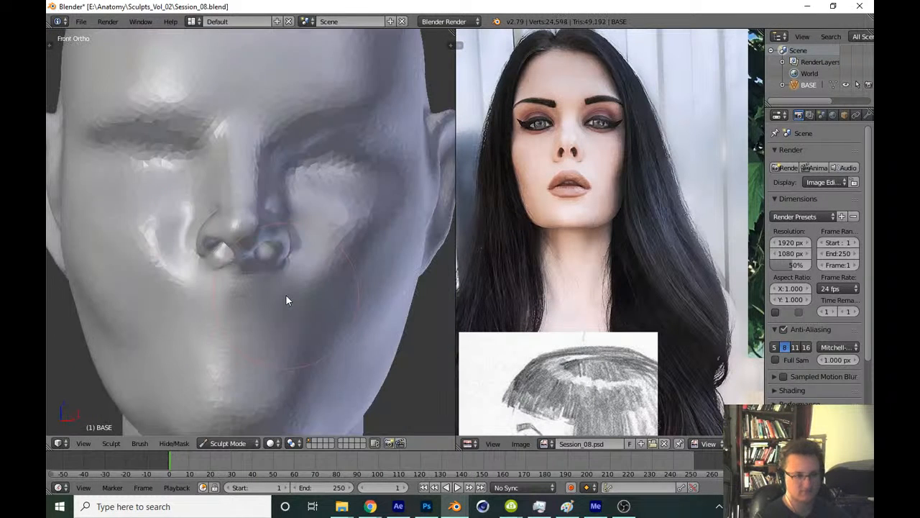
scroll(287, 298, "up", 5)
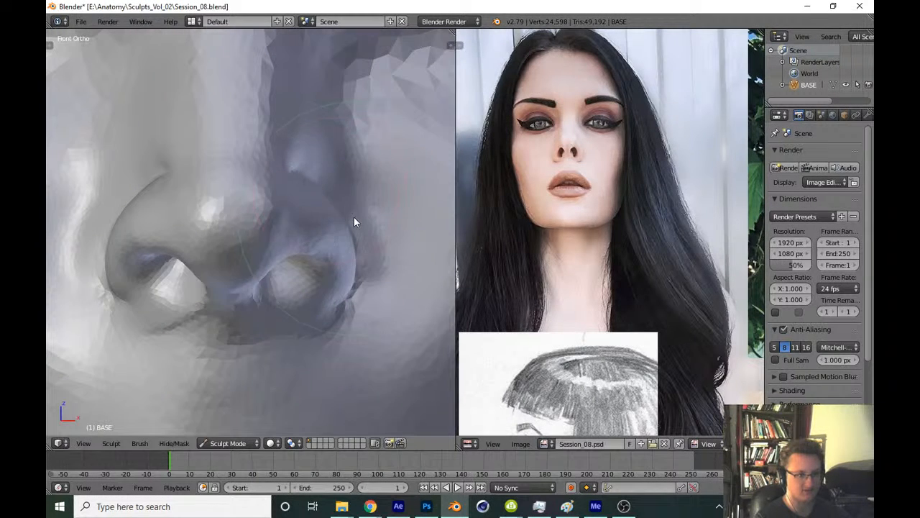
mouse_move(329, 258)
left_mouse_down()
mouse_move(321, 261)
mouse_move(325, 310)
left_mouse_up()
Build up the columella between the two nostrils with the Clay Strips brush
mouse_move(325, 310)
middle_mouse_down()
mouse_move(307, 230)
mouse_move(298, 307)
mouse_move(271, 272)
middle_mouse_up()
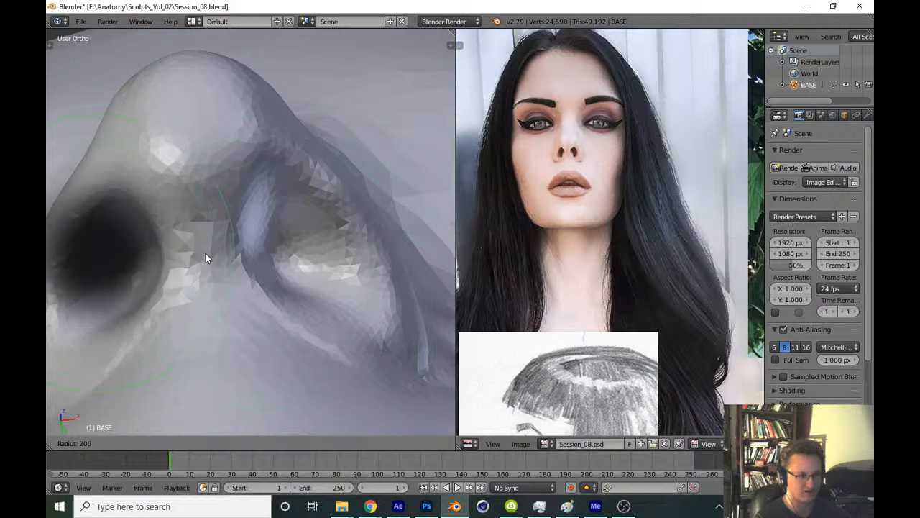
key("t")
left_click(94, 82)
left_click(180, 151)
key("t")
scroll(198, 232, "up", 2)
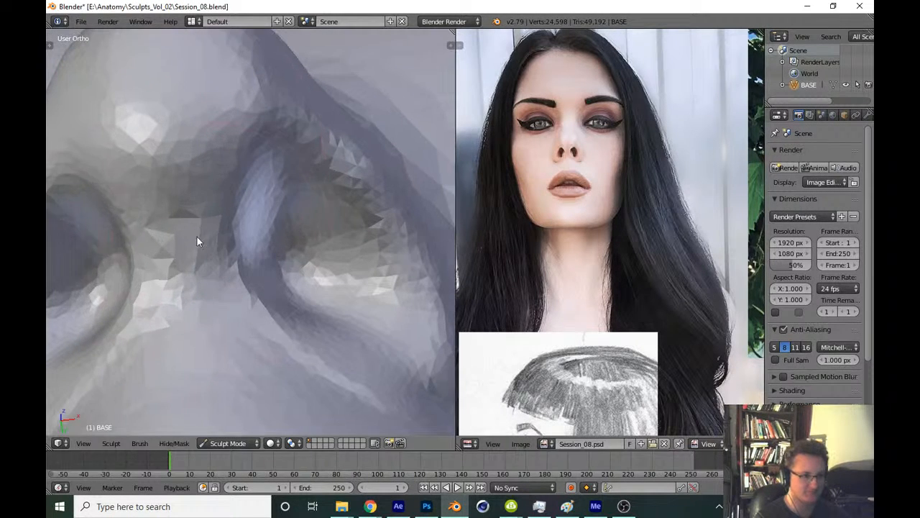
mouse_move(197, 236)
left_mouse_down()
mouse_move(188, 245)
mouse_move(213, 249)
mouse_move(200, 200)
mouse_move(208, 251)
left_mouse_up()
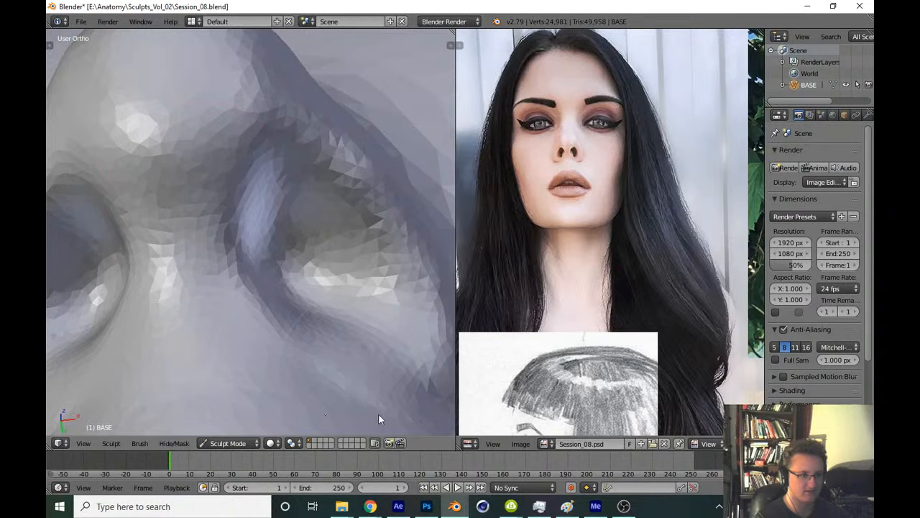
Bring the whole head into front view and save the file over Session_08.blend
scroll(338, 320, "down", 3)
scroll(338, 320, "down", 5)
middle_click_drag(338, 320, 322, 379)
key("KP_1")
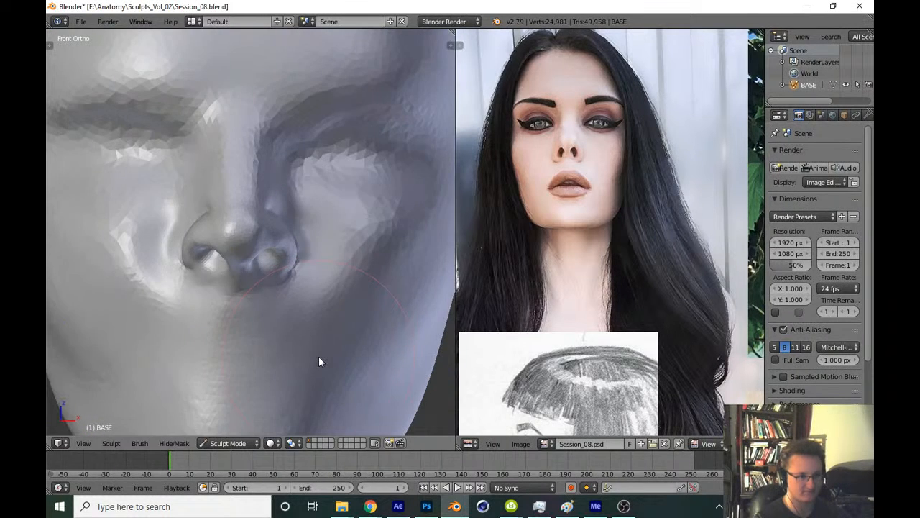
scroll(318, 356, "down", 2)
scroll(290, 366, "down", 4)
key("ctrl+s")
left_click(360, 357)
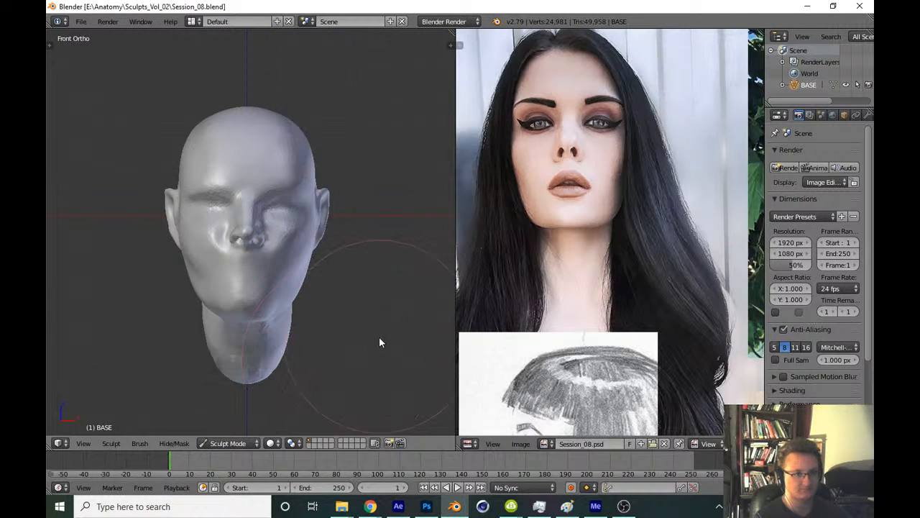
Pull the upper rim of the nostrils downward with the Grab brush, using the portrait photos as reference
scroll(555, 219, "down", 3)
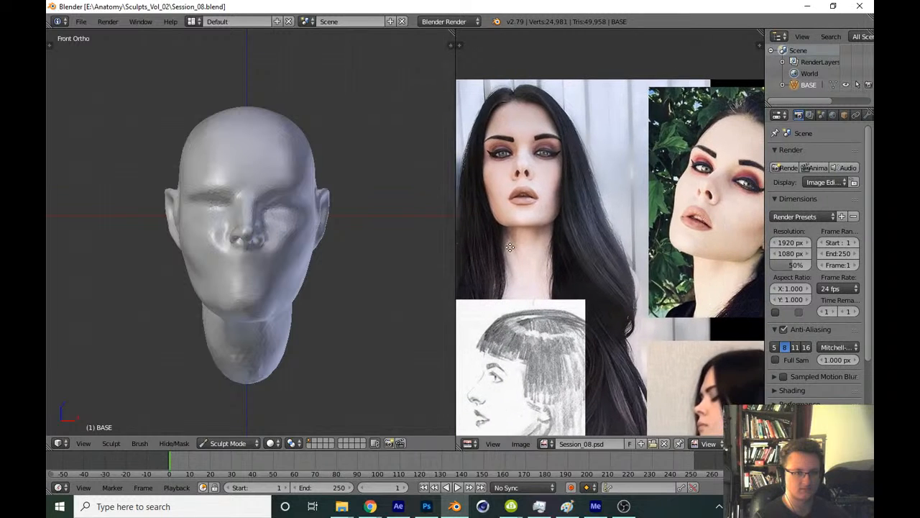
scroll(409, 341, "up", 10)
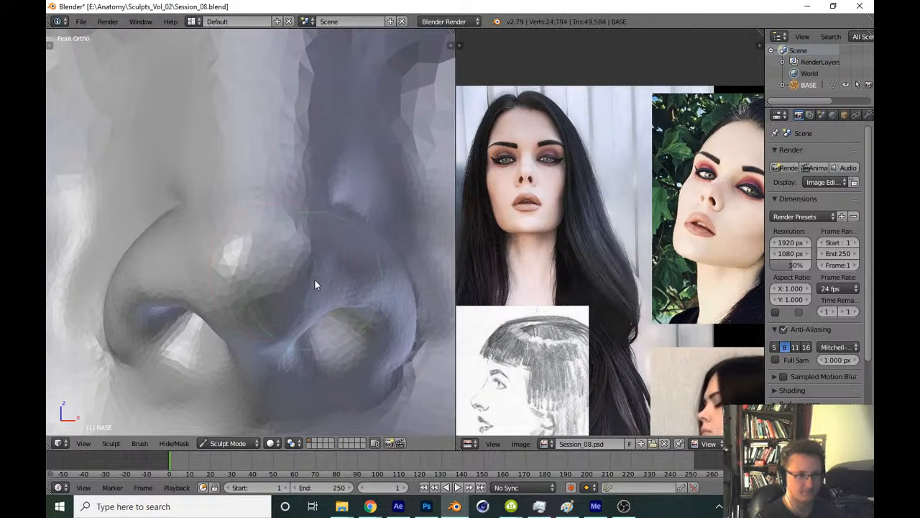
mouse_move(315, 280)
left_mouse_down()
mouse_move(350, 299)
mouse_move(364, 325)
left_mouse_up()
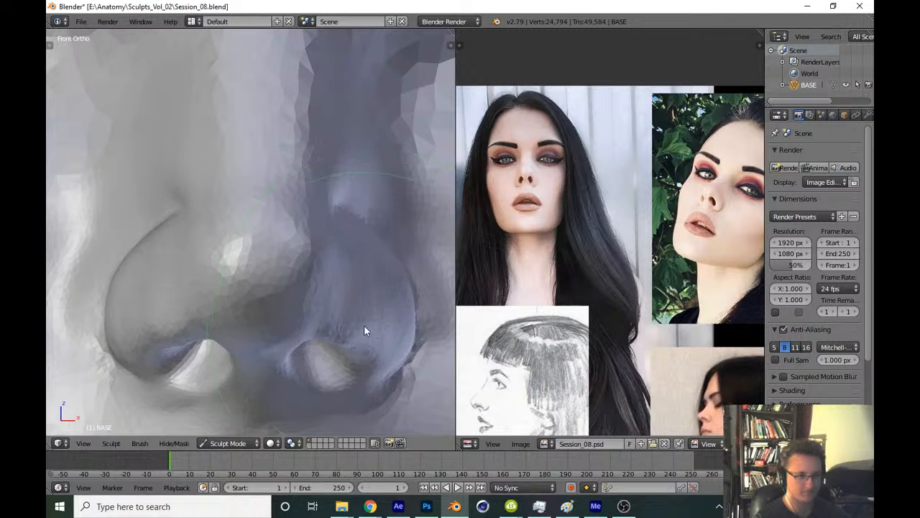
scroll(345, 329, "down", 5)
scroll(327, 269, "up", 1)
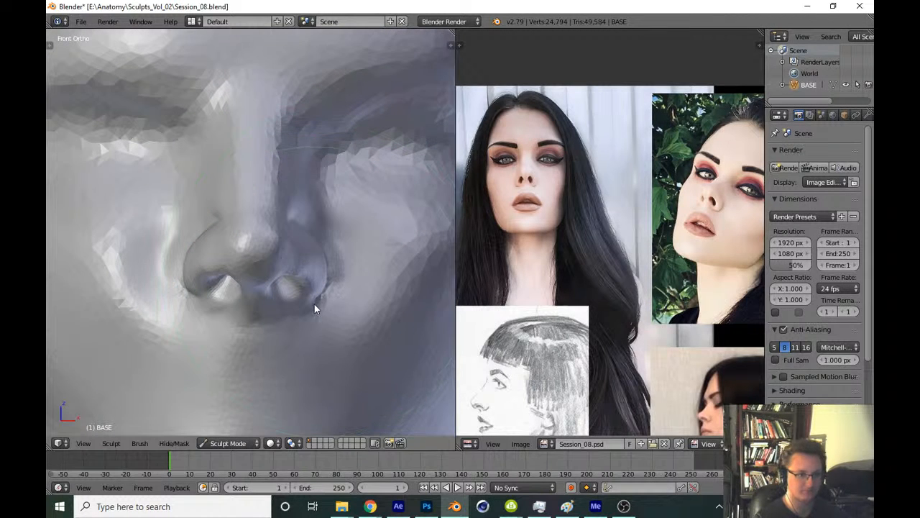
Carve the crease along the upper edge of the nostril wing with the Crease brush
scroll(325, 266, "up", 3)
mouse_move(346, 273)
middle_mouse_down()
mouse_move(257, 278)
mouse_move(268, 297)
mouse_move(258, 290)
middle_mouse_up()
scroll(248, 285, "up", 2)
key("f")
left_click(232, 274)
scroll(259, 255, "down", 1)
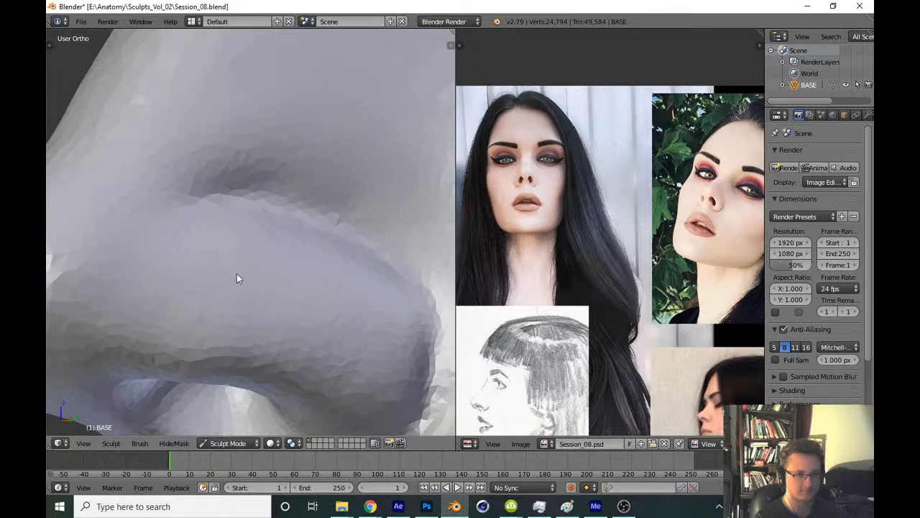
key("f")
left_click(215, 247)
scroll(215, 244, "up", 1)
mouse_move(172, 241)
left_mouse_down()
mouse_move(153, 260)
mouse_move(337, 226)
mouse_move(199, 231)
mouse_move(330, 265)
left_mouse_up()
Continue the crease around the rear of the nostril wing where it meets the cheek
middle_click_drag(330, 264, 275, 235)
left_click_drag(275, 235, 349, 349)
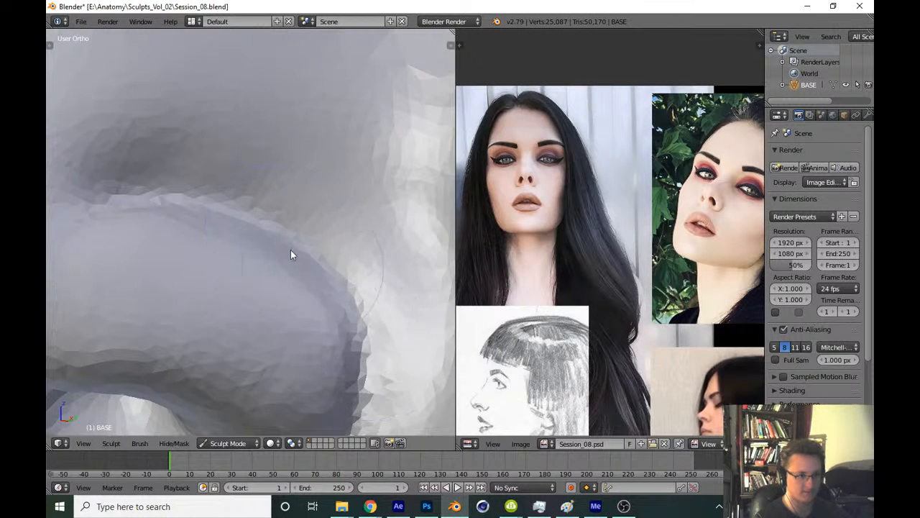
left_click_drag(290, 250, 372, 383)
middle_click_drag(374, 384, 348, 255)
left_click_drag(348, 255, 327, 345)
scroll(298, 316, "down", 6)
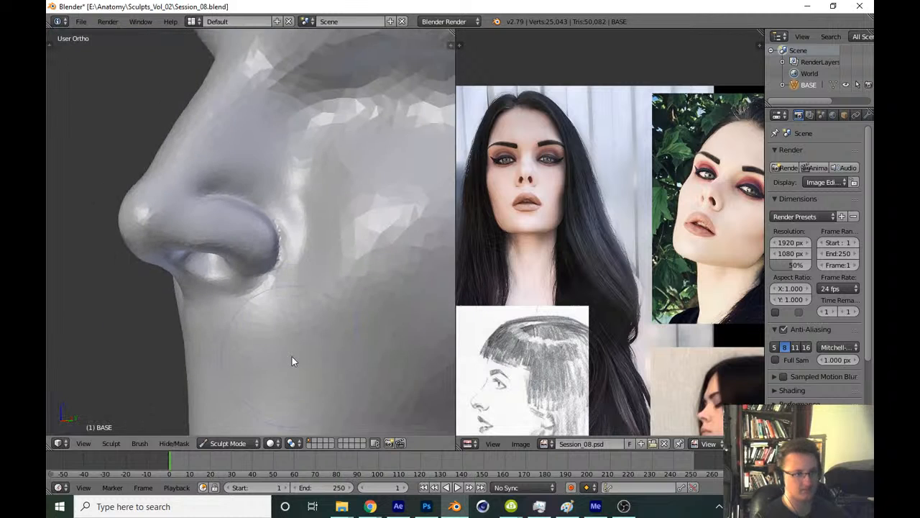
Deepen the crease around the lower and rear rim of the nostril wing, using the profile sketch as reference
key("KP_3")
scroll(575, 259, "up", 6)
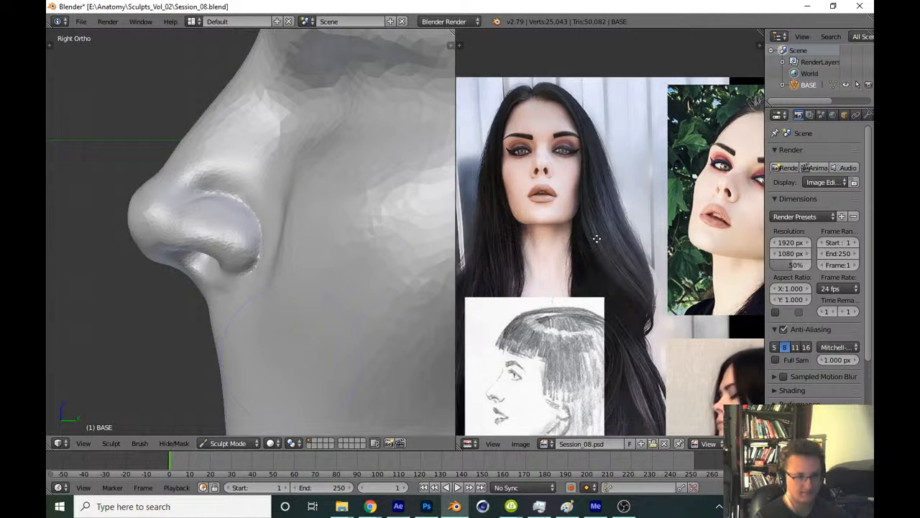
scroll(305, 288, "up", 5)
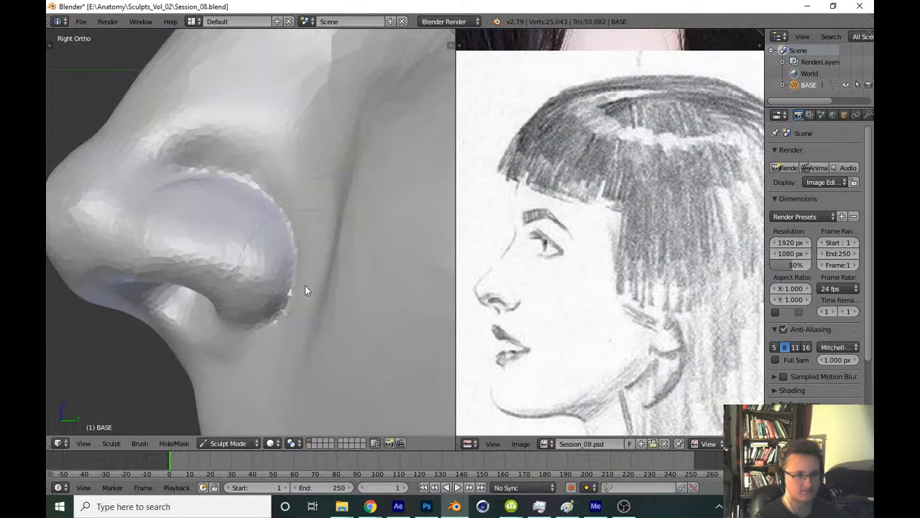
middle_click_drag(267, 335, 261, 292)
mouse_move(261, 340)
left_mouse_down()
mouse_move(242, 316)
mouse_move(396, 200)
left_mouse_up()
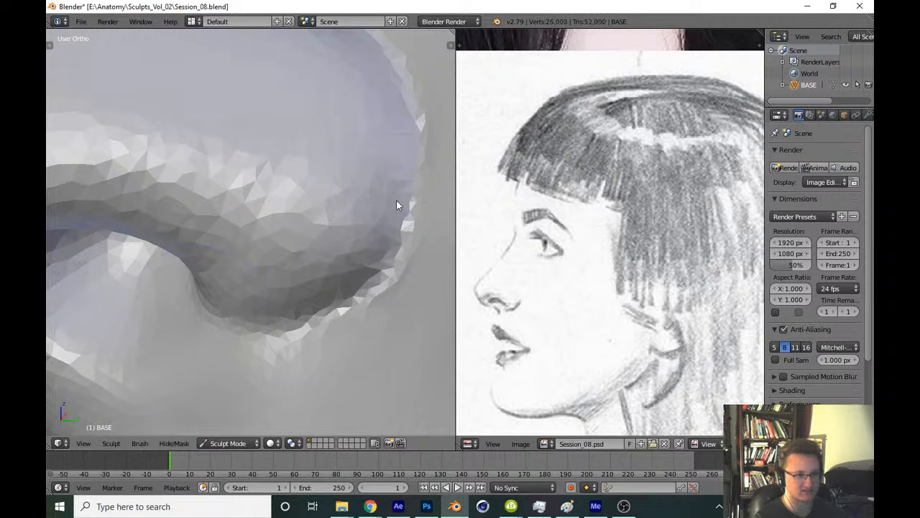
middle_click_drag(396, 200, 334, 288, "shift")
key("f")
left_click(326, 256)
left_click_drag(349, 309, 373, 250)
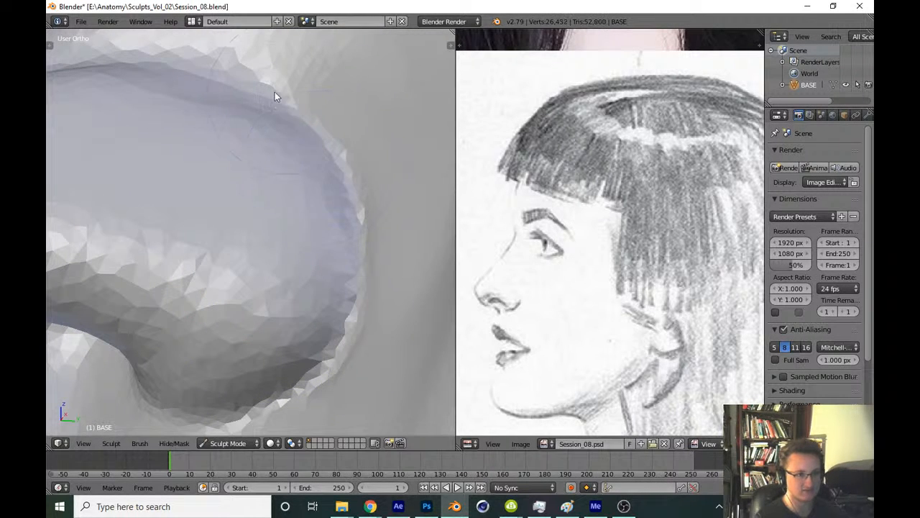
mouse_move(275, 91)
left_mouse_down()
mouse_move(351, 260)
mouse_move(288, 384)
mouse_move(188, 423)
mouse_move(302, 395)
mouse_move(298, 131)
mouse_move(248, 65)
left_mouse_up()
scroll(318, 292, "down", 8)
Build up the mouth area beneath the nose in front view with the Clay Strips brush
key("KP_3")
scroll(319, 298, "up", 2)
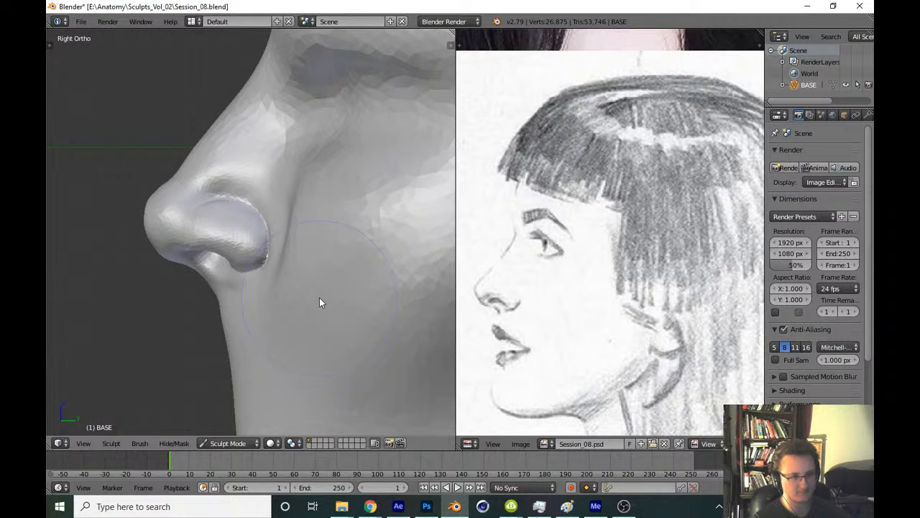
scroll(319, 297, "up", 3)
middle_click_drag(247, 279, 269, 267, "shift")
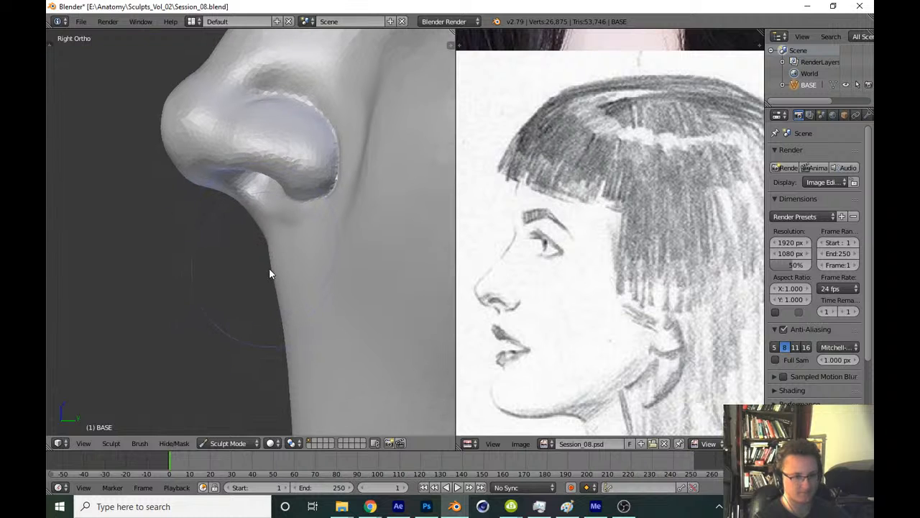
key("t")
key("t")
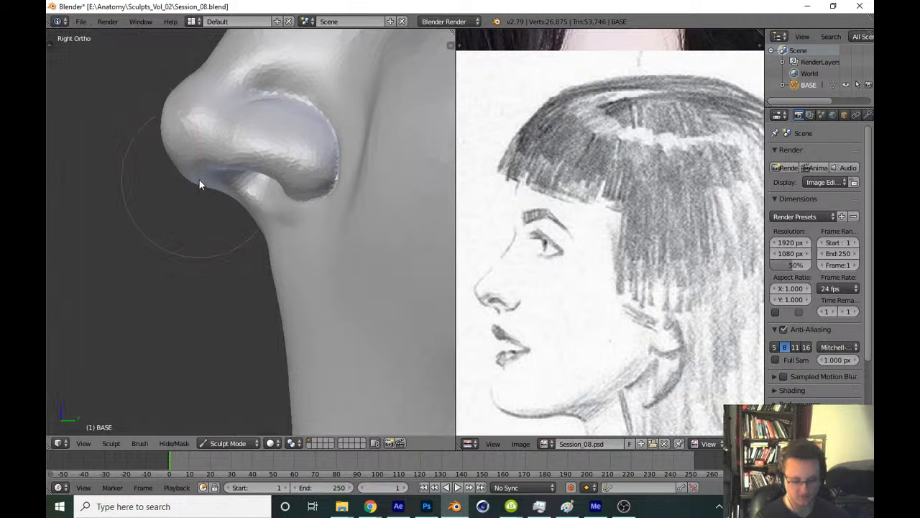
key("KP_1")
scroll(334, 219, "up", 3)
scroll(334, 214, "down", 3)
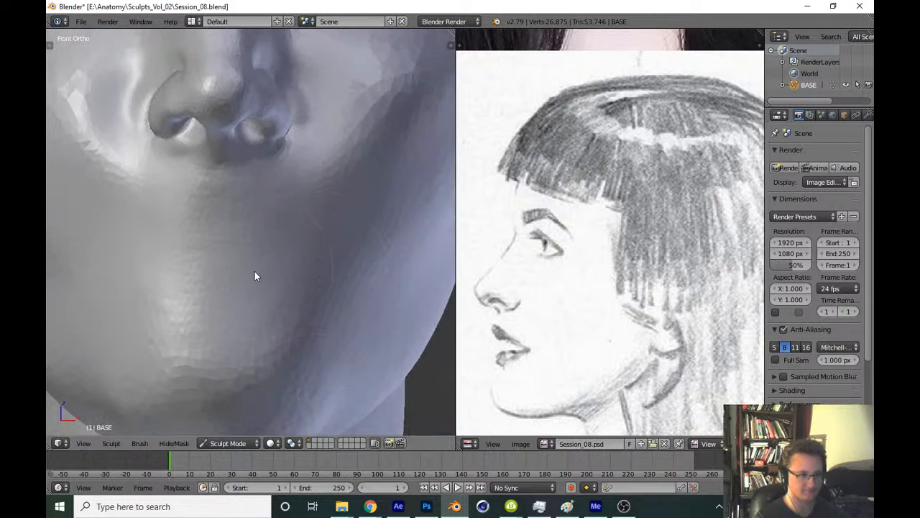
middle_click_drag(254, 271, 280, 263, "shift")
scroll(280, 262, "up", 2)
mouse_move(229, 256)
left_mouse_down()
mouse_move(286, 250)
mouse_move(185, 257)
mouse_move(128, 298)
mouse_move(304, 328)
mouse_move(210, 272)
mouse_move(316, 230)
mouse_move(175, 243)
mouse_move(261, 318)
mouse_move(307, 336)
left_mouse_up()
scroll(298, 306, "down", 1)
key("t")
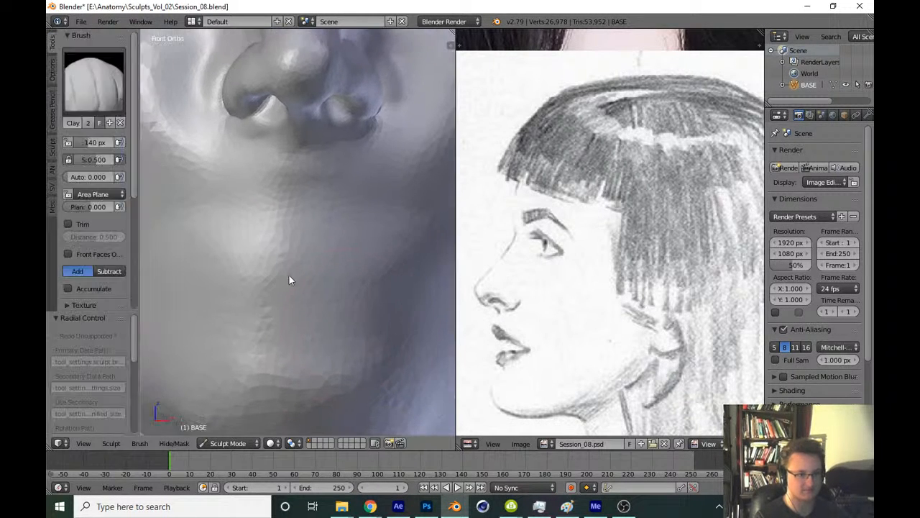
Resize the Clay Strips brush and add volume to the upper lip area just below the nose
key("t")
key("f")
left_click(258, 262)
scroll(267, 243, "up", 2)
left_click_drag(260, 223, 358, 219)
mouse_move(334, 230)
middle_mouse_down("shift")
mouse_move(281, 232)
mouse_move(277, 245)
middle_mouse_up("shift")
left_click_drag(163, 304, 295, 301)
mouse_move(187, 226)
left_mouse_down()
mouse_move(213, 225)
mouse_move(164, 208)
mouse_move(199, 310)
mouse_move(341, 308)
mouse_move(224, 216)
left_mouse_up()
mouse_move(199, 201)
middle_mouse_down("shift")
mouse_move(213, 176)
mouse_move(209, 130)
middle_mouse_up("shift")
mouse_move(209, 129)
middle_mouse_down("shift")
mouse_move(239, 218)
mouse_move(269, 193)
middle_mouse_up("shift")
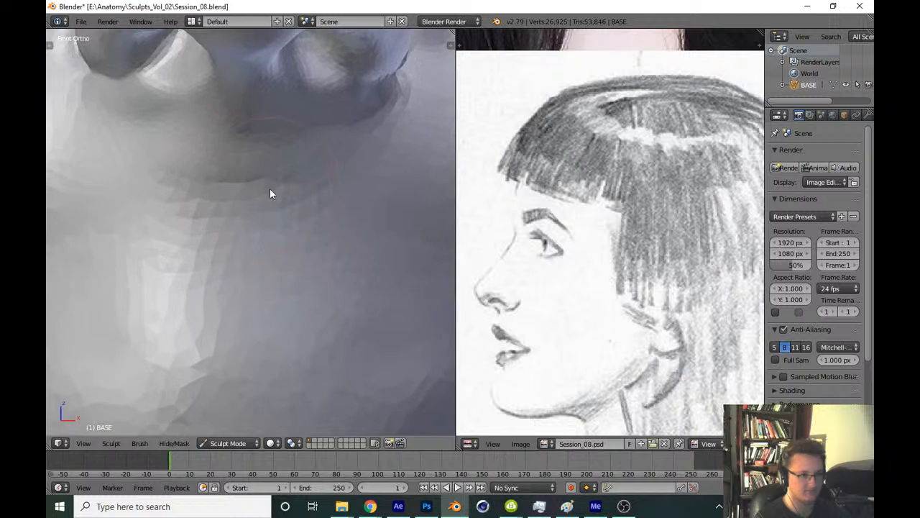
Fill out and even the surface between the nose and chin in front view
key("t")
scroll(136, 187, "down", 3)
left_click_drag(137, 211, 139, 234)
key("t")
middle_click_drag(266, 201, 266, 185, "ctrl")
mouse_move(266, 185)
left_mouse_down()
mouse_move(242, 191)
mouse_move(302, 218)
left_mouse_up()
mouse_move(303, 294)
middle_mouse_down("ctrl")
mouse_move(327, 347)
mouse_move(354, 332)
mouse_move(357, 299)
middle_mouse_up("ctrl")
key("f")
left_click(337, 287)
scroll(302, 295, "up", 1)
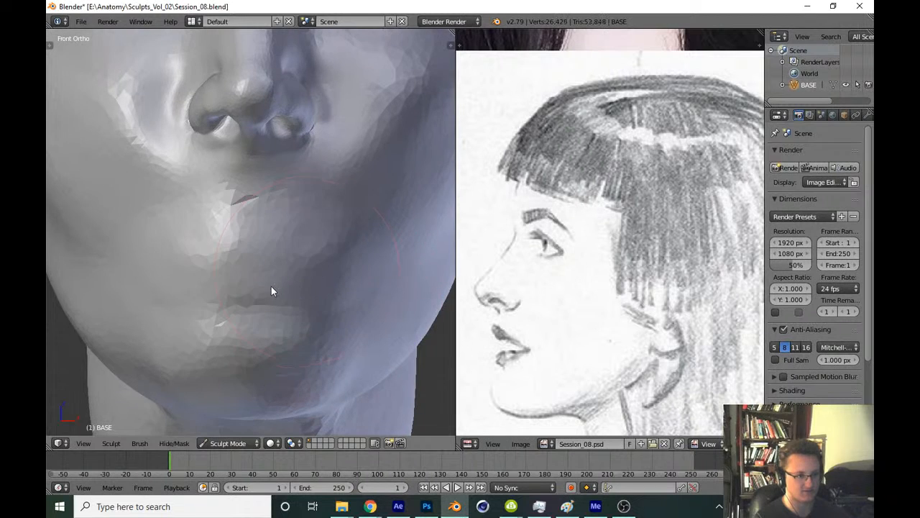
scroll(292, 277, "up", 1)
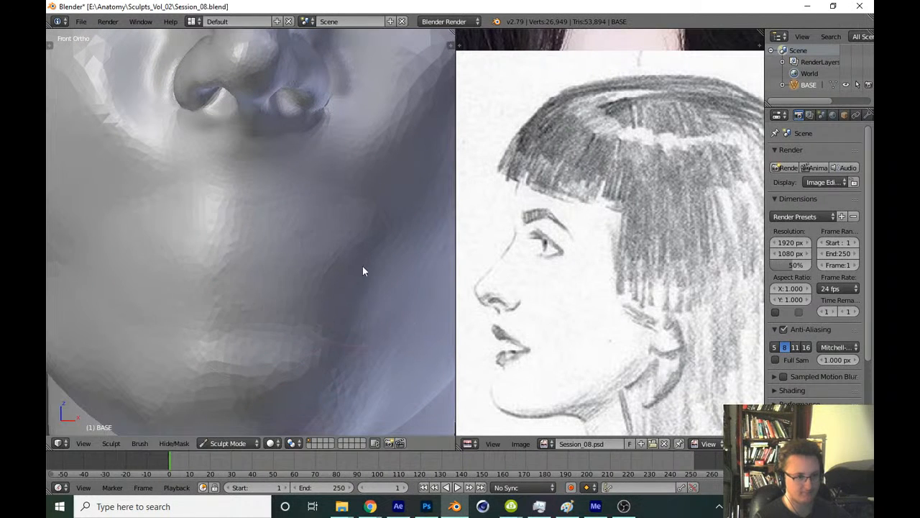
Show the whole head from the front and save over Session_08.blend
scroll(360, 287, "down", 5)
middle_click_drag(372, 370, 372, 379, "ctrl")
key("ctrl+s")
left_click(376, 351)
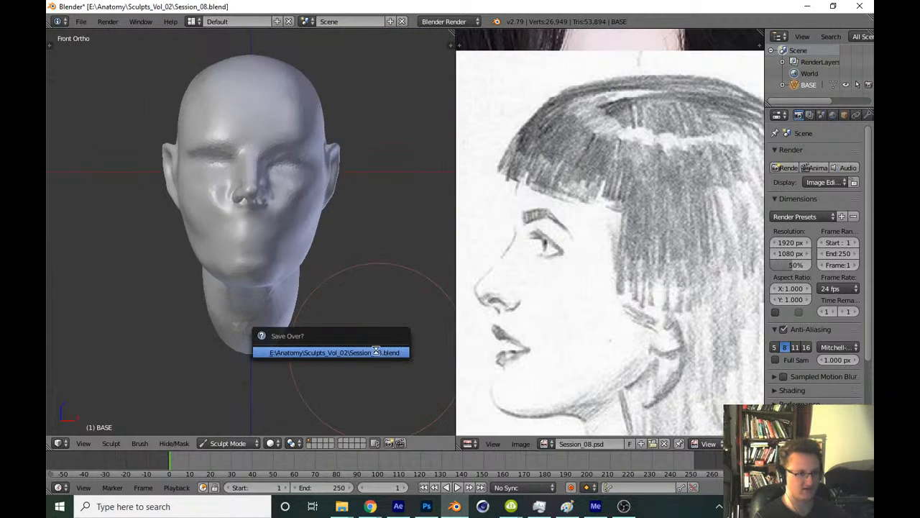
Build up the side of the nose between bridge and cheek with Clay Strips, using the front portrait as reference
middle_click_drag(332, 309, 328, 349, "shift")
middle_click_drag(524, 254, 535, 325)
scroll(535, 324, "down", 2)
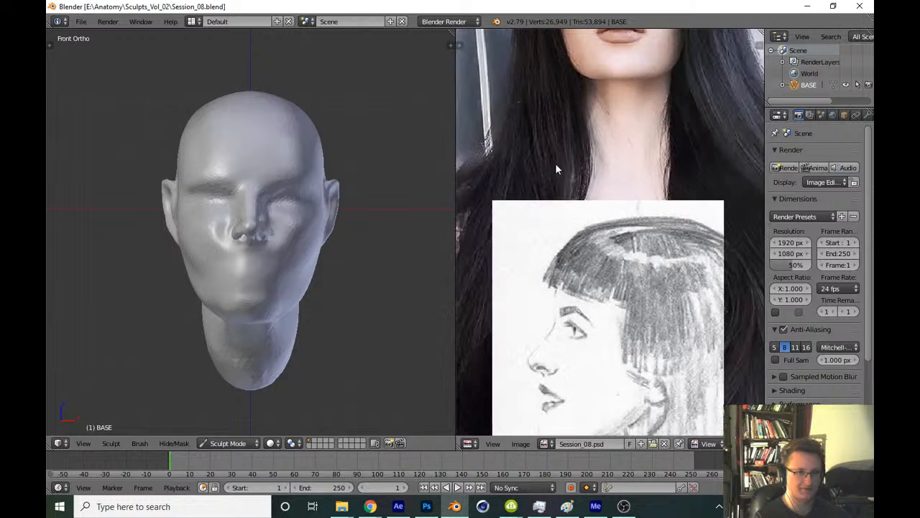
middle_click_drag(555, 164, 495, 284)
scroll(390, 276, "up", 2)
middle_click_drag(390, 276, 339, 294)
scroll(339, 294, "up", 6)
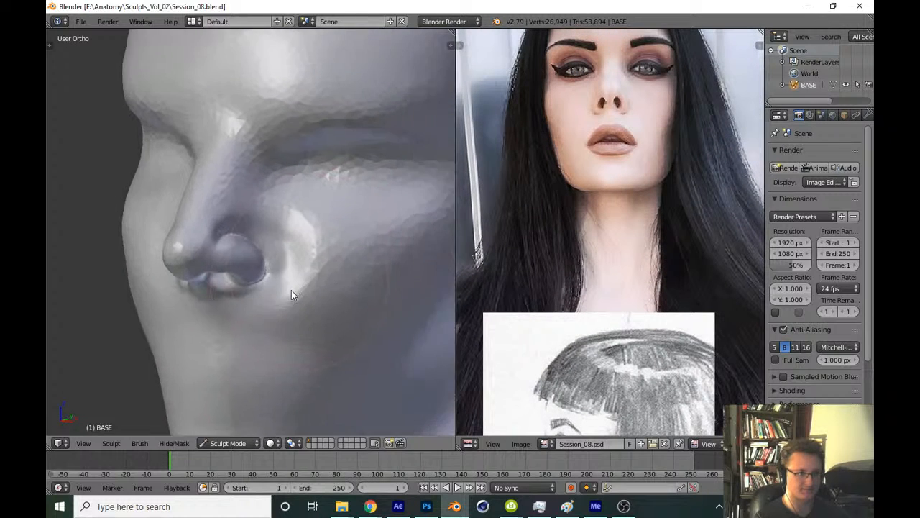
key("t")
scroll(247, 289, "up", 2)
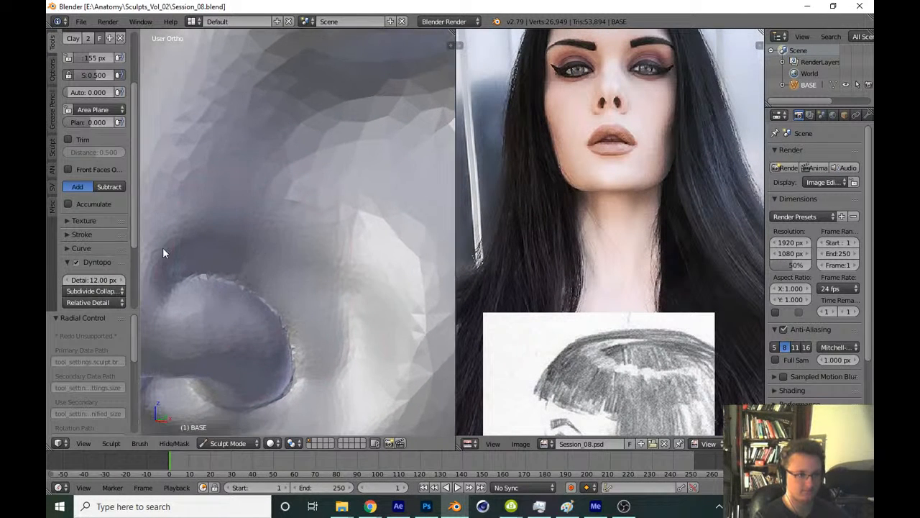
scroll(134, 233, "up", 3)
key("t")
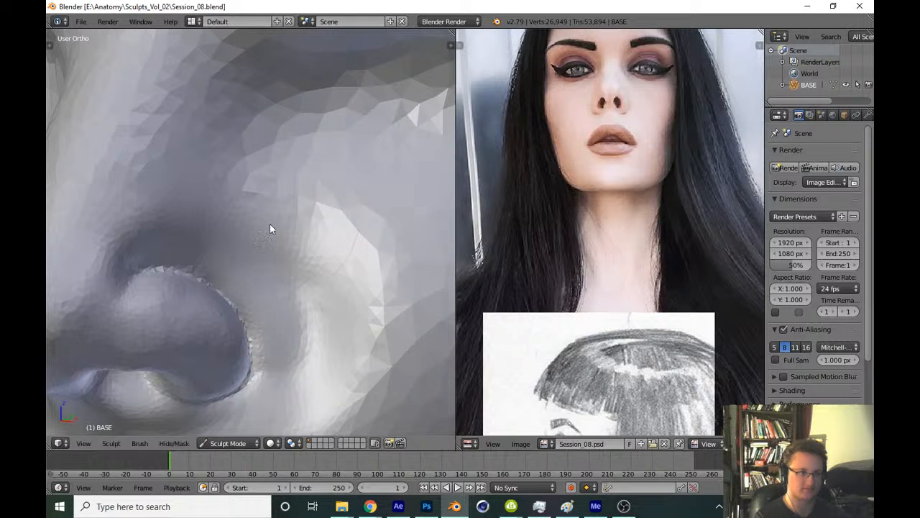
scroll(242, 212, "up", 2)
left_click_drag(241, 208, 225, 188)
mouse_move(225, 187)
middle_mouse_down()
mouse_move(211, 200)
mouse_move(216, 194)
middle_mouse_up()
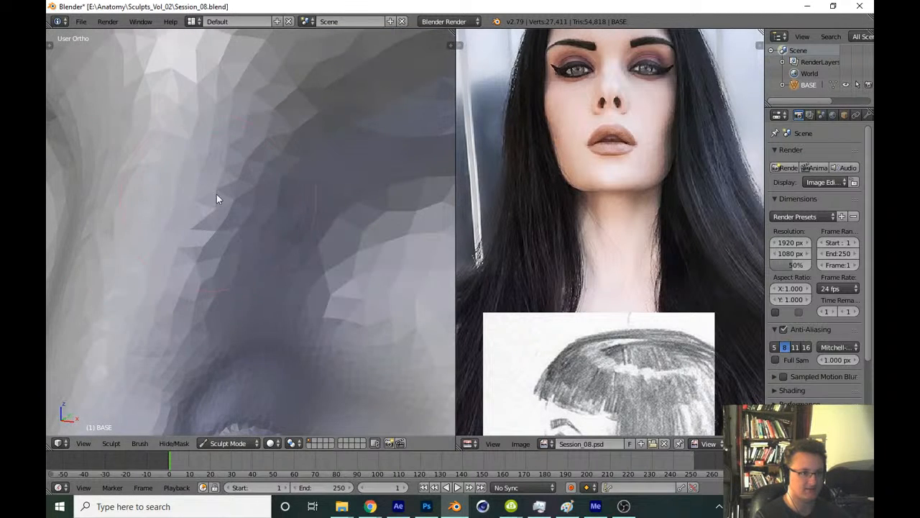
mouse_move(202, 280)
left_mouse_down()
mouse_move(183, 104)
mouse_move(191, 245)
left_mouse_up()
Resize the brush and extend the side plane of the nose toward the cheek
key("f")
left_click(215, 164)
mouse_move(215, 164)
left_mouse_down()
mouse_move(257, 193)
mouse_move(152, 337)
mouse_move(318, 227)
left_mouse_up()
key("t")
key("t")
mouse_move(314, 275)
middle_mouse_down()
mouse_move(312, 226)
mouse_move(281, 238)
mouse_move(234, 232)
middle_mouse_up()
scroll(294, 251, "down", 2)
scroll(292, 251, "up", 3)
scroll(294, 230, "up", 2)
scroll(284, 211, "down", 3)
mouse_move(274, 187)
left_mouse_down()
mouse_move(303, 288)
mouse_move(300, 169)
mouse_move(308, 302)
left_mouse_up()
key("ctrl+z")
Shape the side plane of the nose from the inner eye down toward the nostril wing with a resized brush
scroll(281, 237, "up", 2)
key("f")
left_click(294, 177)
middle_click_drag(279, 240, 267, 115, "shift")
mouse_move(299, 172)
left_mouse_down()
mouse_move(379, 376)
mouse_move(304, 115)
left_mouse_up()
middle_click_drag(303, 115, 312, 220, "shift")
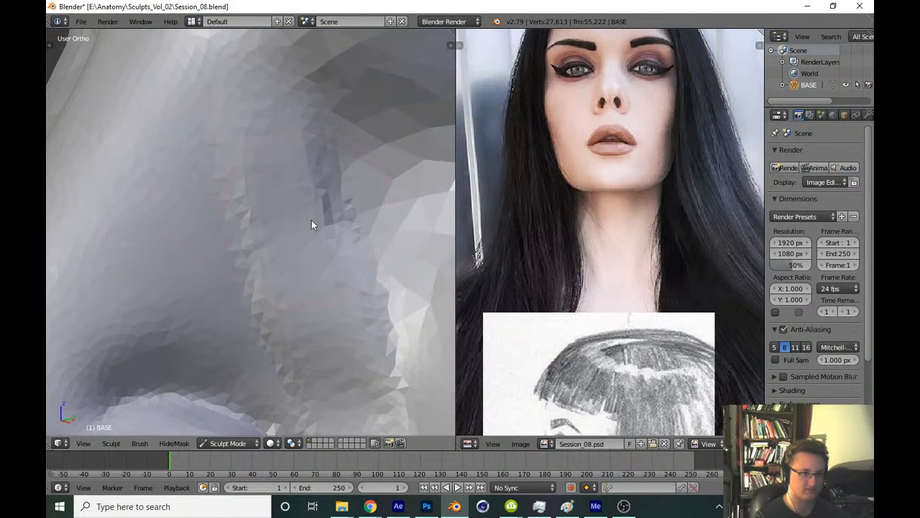
middle_click_drag(294, 157, 295, 201, "shift")
mouse_move(295, 201)
left_mouse_down()
mouse_move(307, 198)
mouse_move(283, 123)
left_mouse_up()
middle_click_drag(306, 230, 281, 107, "shift")
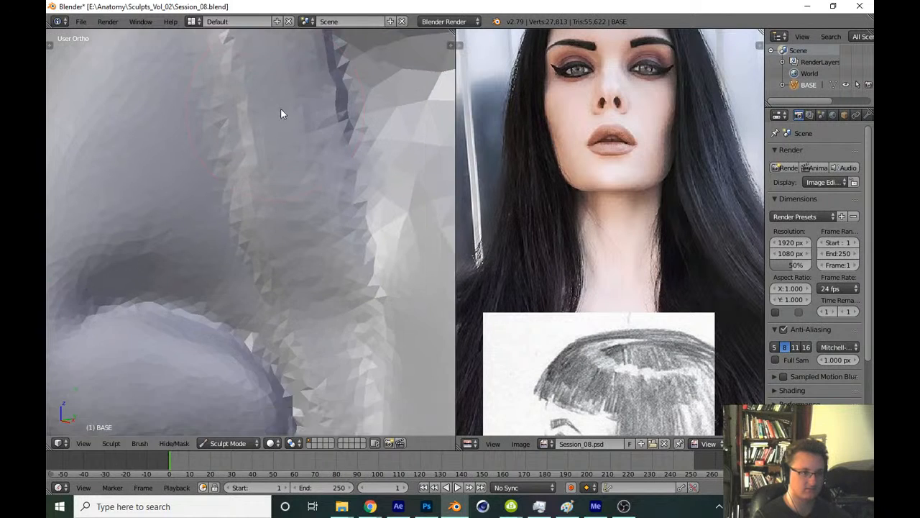
Blend the side of the nose down into the cheek beside the nostril wing
scroll(282, 114, "down", 2)
left_click_drag(315, 196, 304, 327)
middle_click_drag(304, 327, 294, 235, "shift")
Recut the crease along the outer edge of the nostril wing with the Crease brush
scroll(293, 235, "up", 5)
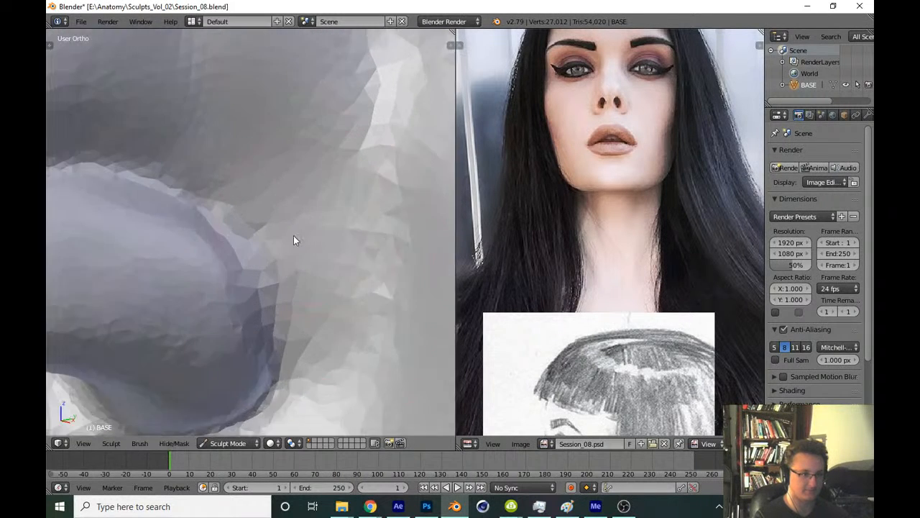
mouse_move(236, 196)
left_mouse_down()
mouse_move(277, 356)
mouse_move(203, 187)
mouse_move(277, 311)
left_mouse_up()
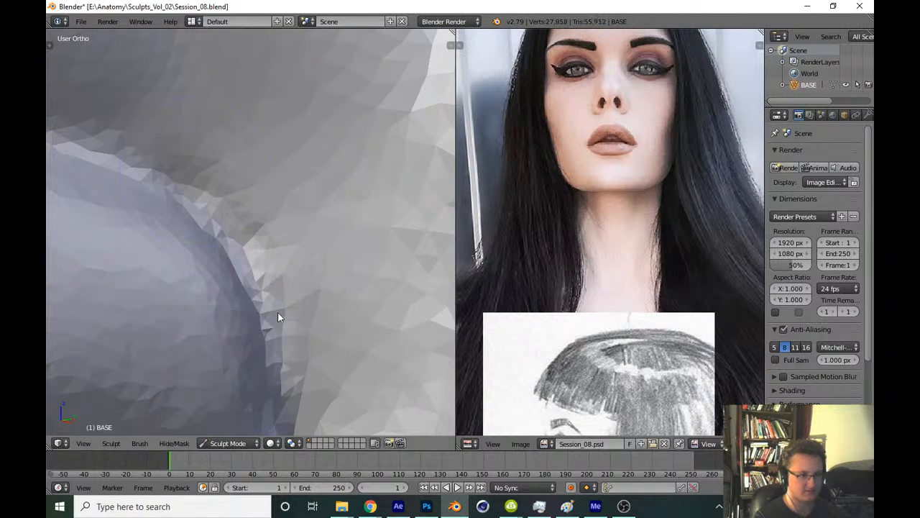
scroll(258, 213, "down", 3)
key("KP_1")
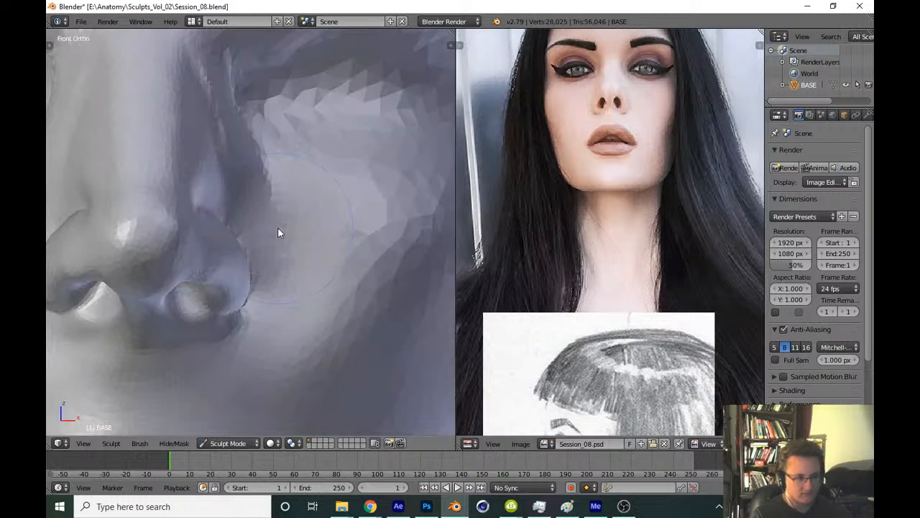
Switch from the Crease brush to another sculpt brush and refine the base of the nose from below
key("t")
left_click(98, 85)
left_click(187, 138)
key("t")
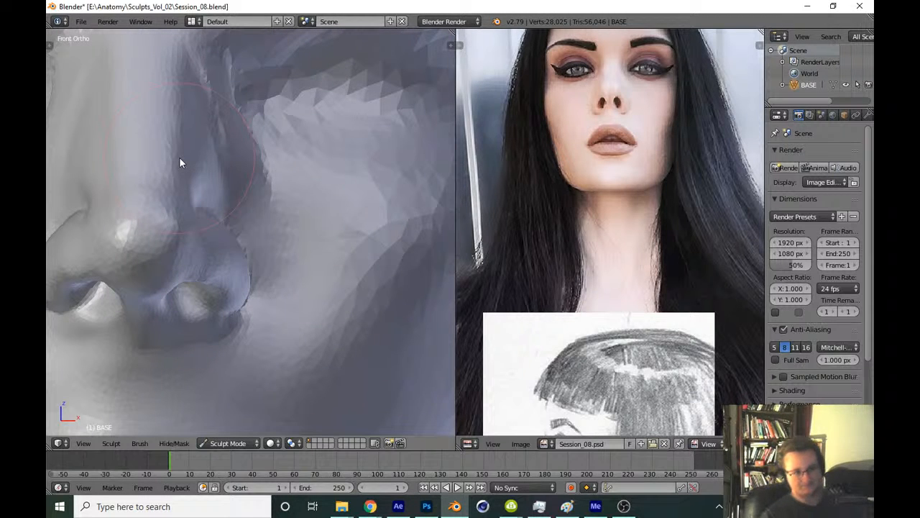
mouse_move(300, 315)
middle_mouse_down()
mouse_move(279, 256)
mouse_move(320, 289)
middle_mouse_up()
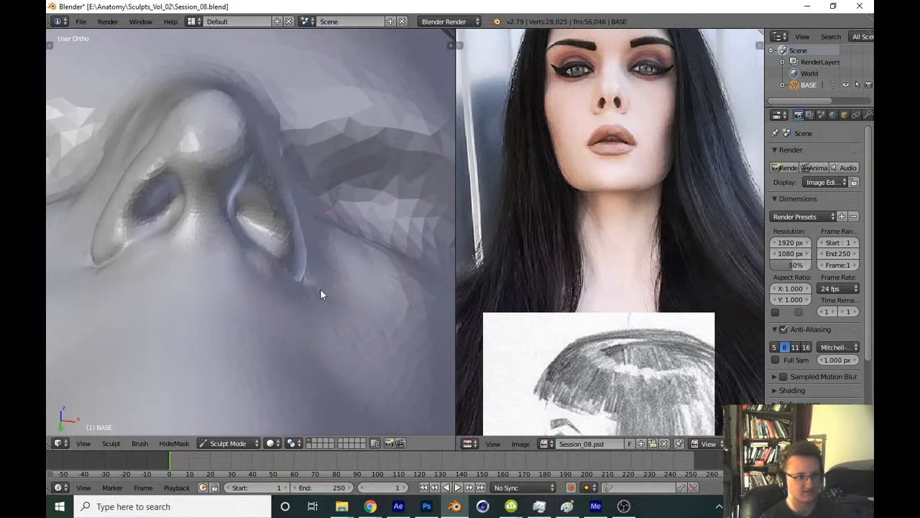
scroll(320, 288, "up", 6)
mouse_move(217, 235)
middle_mouse_down()
mouse_move(191, 255)
mouse_move(176, 301)
middle_mouse_up()
mouse_move(177, 305)
left_mouse_down()
mouse_move(303, 333)
mouse_move(143, 261)
mouse_move(306, 324)
mouse_move(165, 273)
mouse_move(341, 325)
mouse_move(203, 335)
mouse_move(317, 331)
mouse_move(297, 309)
mouse_move(343, 300)
mouse_move(266, 382)
left_mouse_up()
Return the head to front view and save the sculpt over Session_08.blend
scroll(290, 309, "down", 3)
scroll(292, 308, "down", 7)
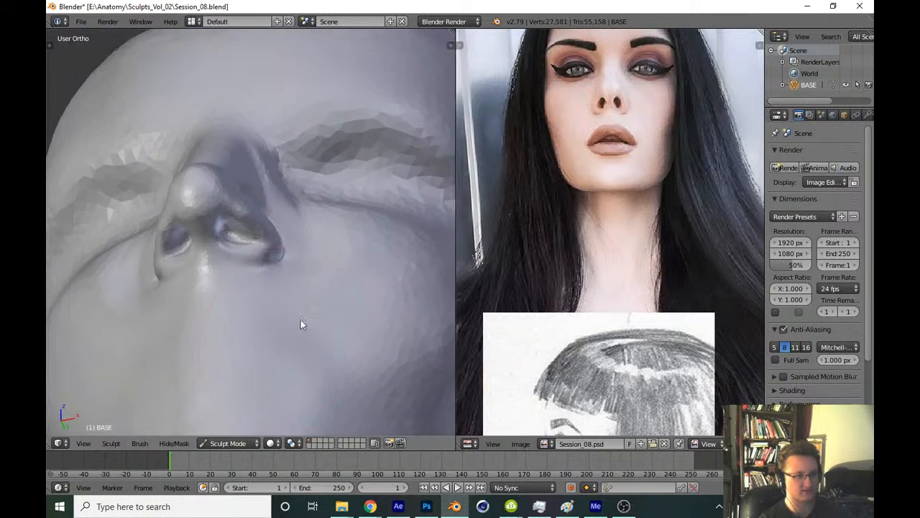
key("KP_1")
scroll(334, 305, "down", 5)
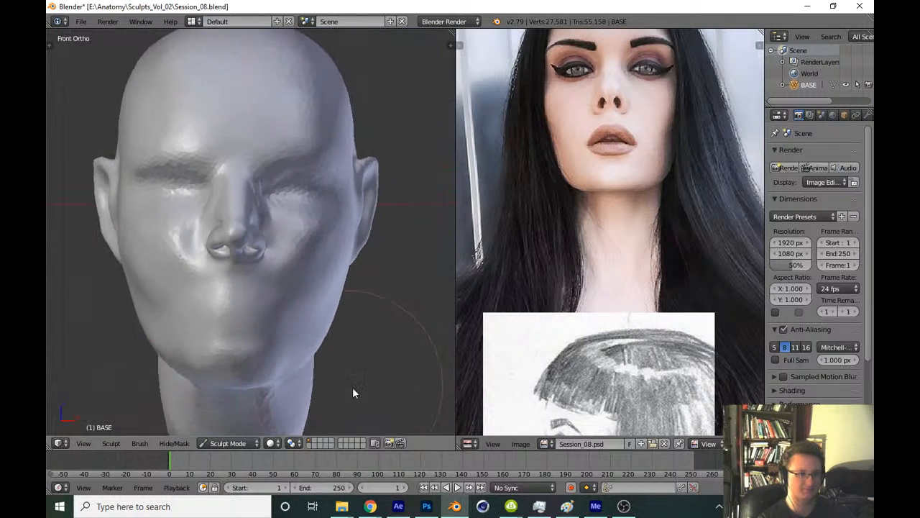
key("ctrl+s")
left_click(366, 374)
Build up the surface between the nostril wing and the cheek from a three-quarter view
scroll(362, 343, "up", 6)
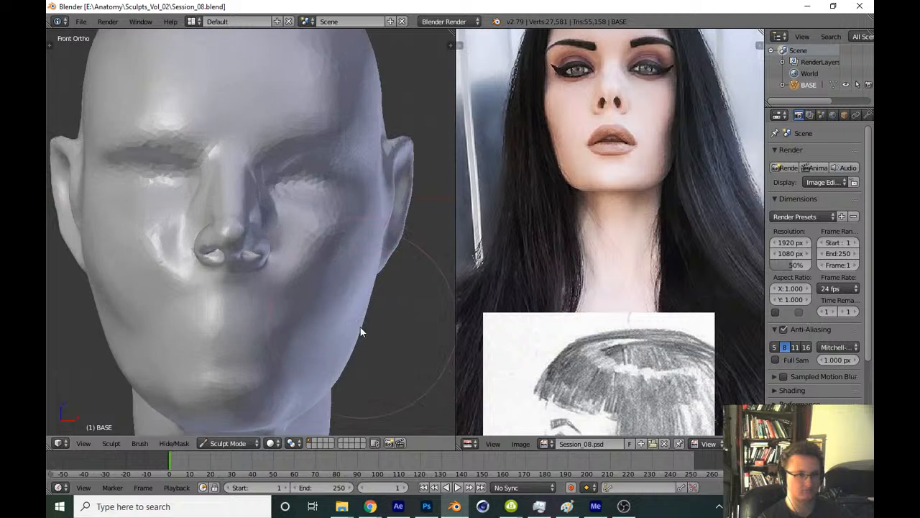
middle_click_drag(307, 297, 257, 360)
key("t")
key("t")
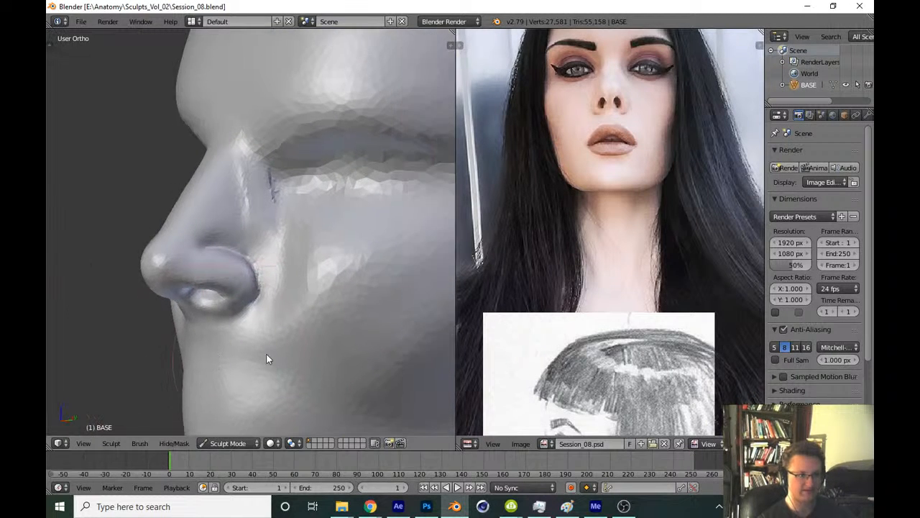
scroll(258, 288, "up", 8)
mouse_move(272, 183)
left_mouse_down()
mouse_move(283, 199)
mouse_move(269, 173)
mouse_move(304, 314)
mouse_move(274, 285)
left_mouse_up()
middle_click_drag(274, 279, 284, 223, "shift")
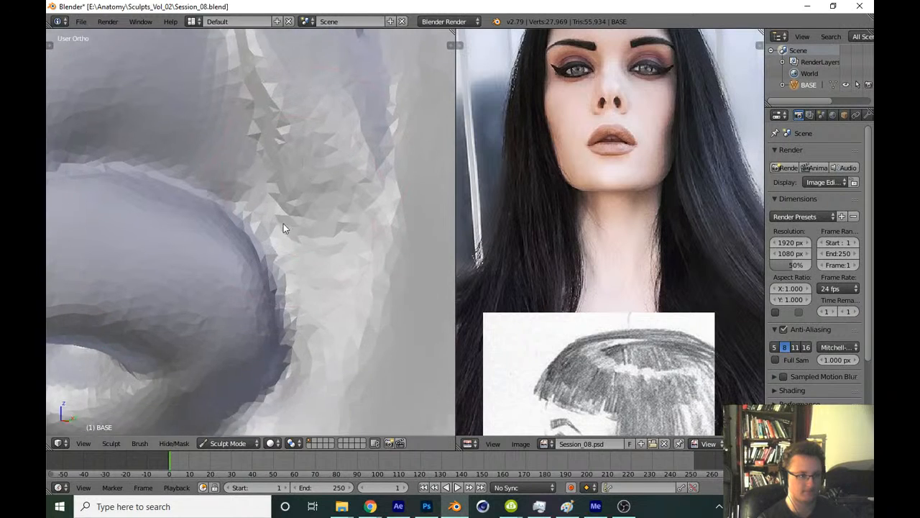
Rework the edge between nostril wing and cheek with an inverted Crease brush stroke
scroll(282, 222, "up", 2)
key("f")
left_click(254, 210)
mouse_move(286, 316)
left_mouse_down("ctrl")
mouse_move(271, 232)
mouse_move(282, 275)
left_mouse_up("ctrl")
Switch from the Crease brush to another sculpt brush, resize it and rework the side of the nose above the nostril wing
key("t")
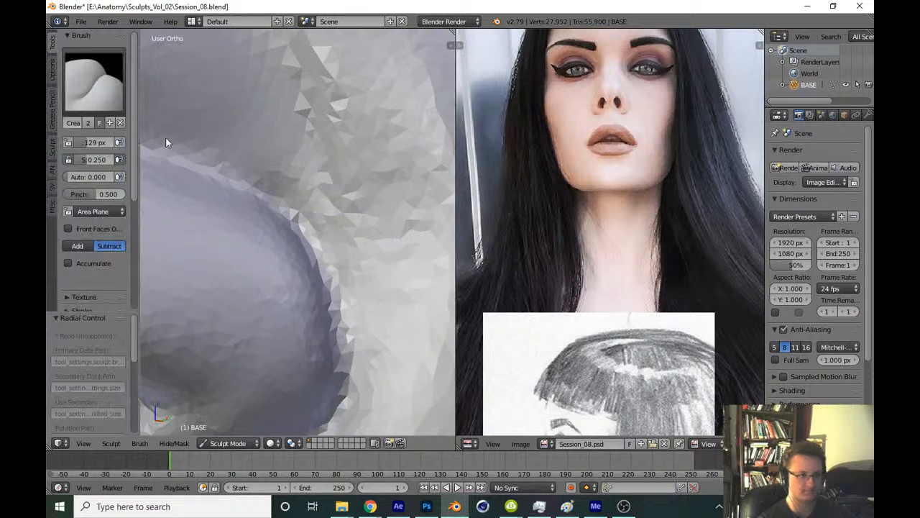
left_click(95, 81)
left_click(178, 147)
key("t")
middle_click_drag(285, 118, 275, 218, "shift")
scroll(273, 208, "down", 1)
key("f")
left_click(285, 148)
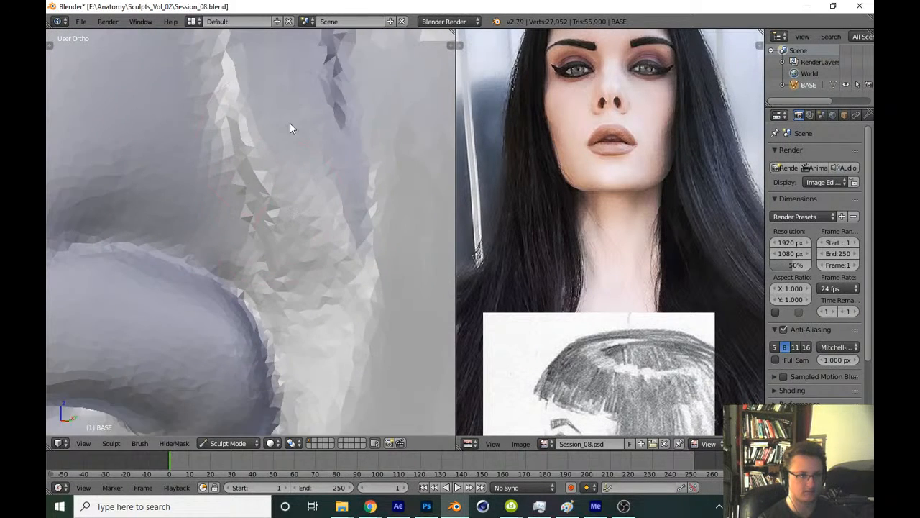
middle_click_drag(289, 123, 266, 187, "shift")
left_click_drag(280, 113, 258, 175)
Resize the brush and reshape the strip of surface between the nostril wing and the cheek
middle_click_drag(223, 86, 250, 206, "shift")
key("f")
left_click(265, 186)
mouse_move(245, 288)
left_mouse_down()
mouse_move(234, 145)
mouse_move(319, 316)
mouse_move(255, 224)
left_mouse_up()
middle_click_drag(278, 285, 274, 93, "shift")
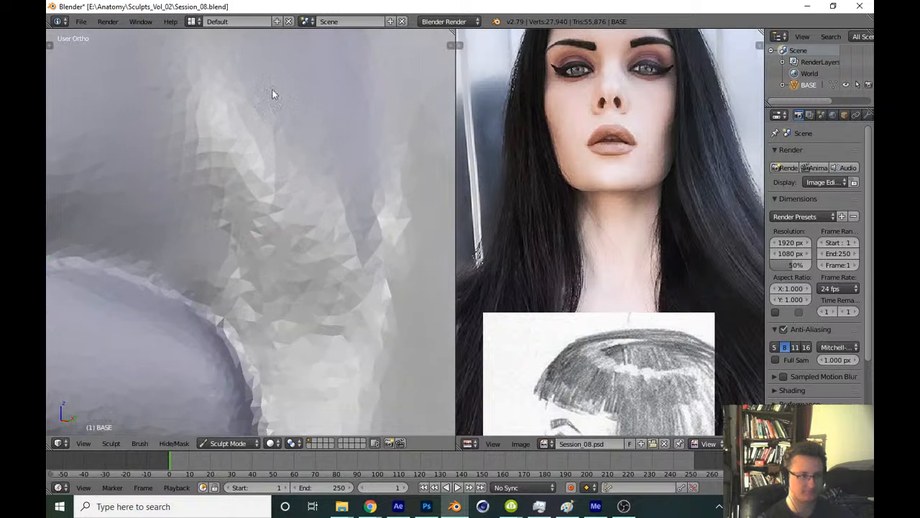
middle_click_drag(280, 231, 269, 146, "shift")
mouse_move(296, 152)
left_mouse_down()
mouse_move(327, 322)
mouse_move(312, 204)
left_mouse_up()
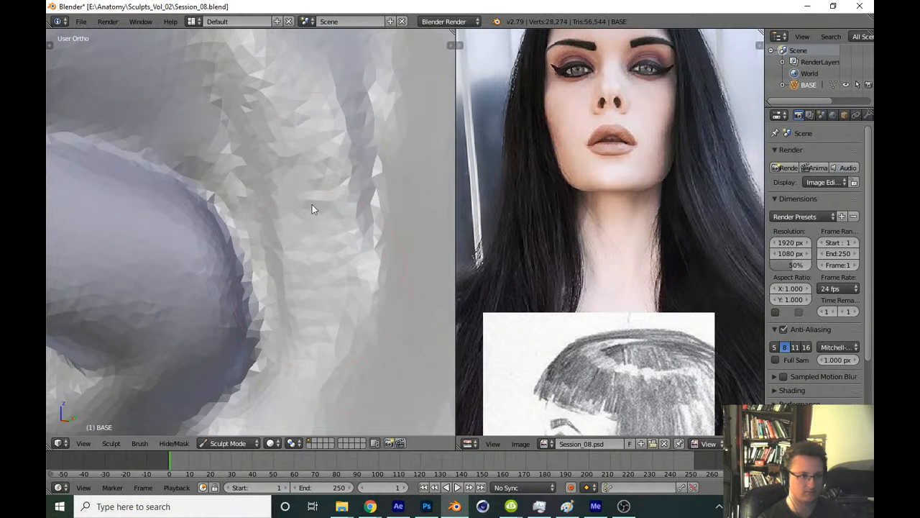
Extend the groove down behind the nostril wing, and rework its upper end with a resized brush
middle_click_drag(312, 204, 312, 123)
mouse_move(312, 122)
left_mouse_down()
mouse_move(323, 335)
mouse_move(313, 368)
mouse_move(312, 338)
left_mouse_up()
key("f")
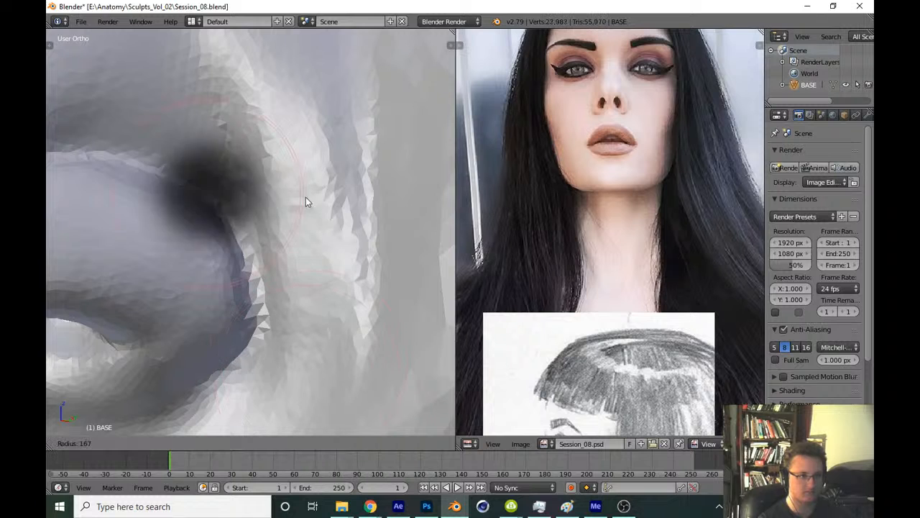
left_click(292, 198)
mouse_move(268, 180)
left_mouse_down()
mouse_move(249, 84)
mouse_move(249, 212)
mouse_move(215, 172)
left_mouse_up()
Change the sculpt brush and smooth the fold running down from the side of the nose past the nostril wing
key("t")
left_click(121, 92)
left_click(181, 148)
key("t")
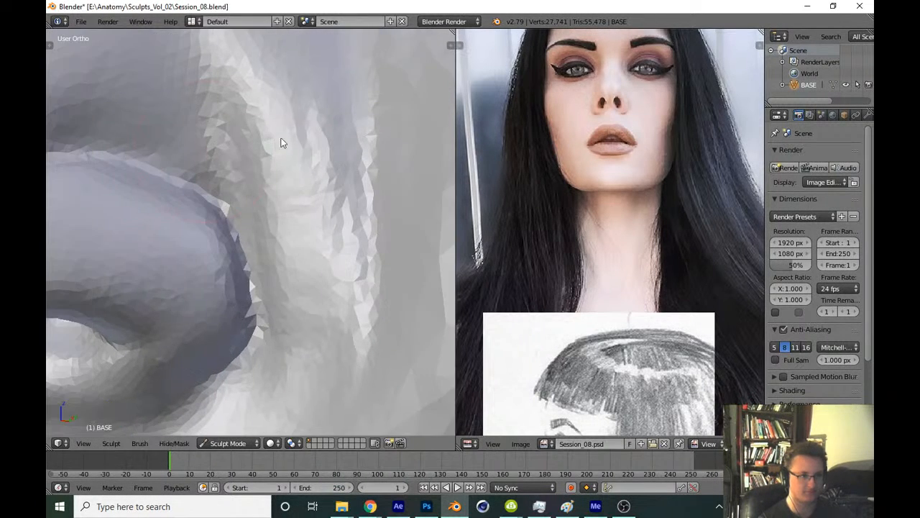
mouse_move(280, 140)
middle_mouse_down()
mouse_move(263, 192)
mouse_move(266, 201)
mouse_move(275, 195)
middle_mouse_up()
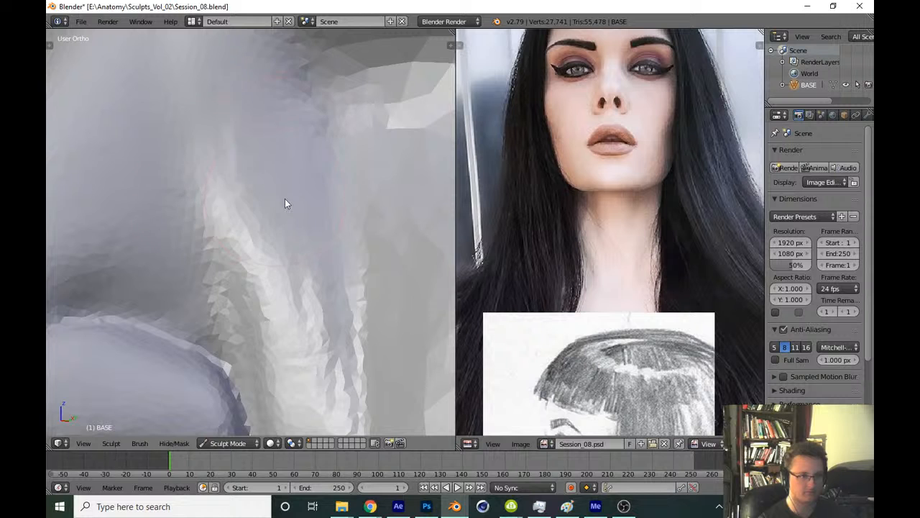
key("f")
left_click(285, 181)
mouse_move(284, 181)
left_mouse_down("shift")
mouse_move(266, 118)
mouse_move(250, 324)
mouse_move(332, 180)
mouse_move(279, 277)
left_mouse_up("shift")
middle_click_drag(279, 277, 277, 171, "shift")
mouse_move(323, 223)
left_mouse_down("shift")
mouse_move(324, 397)
mouse_move(323, 183)
left_mouse_up("shift")
Check the nose from the front and save the sculpt over Session_08.blend
key("KP_3")
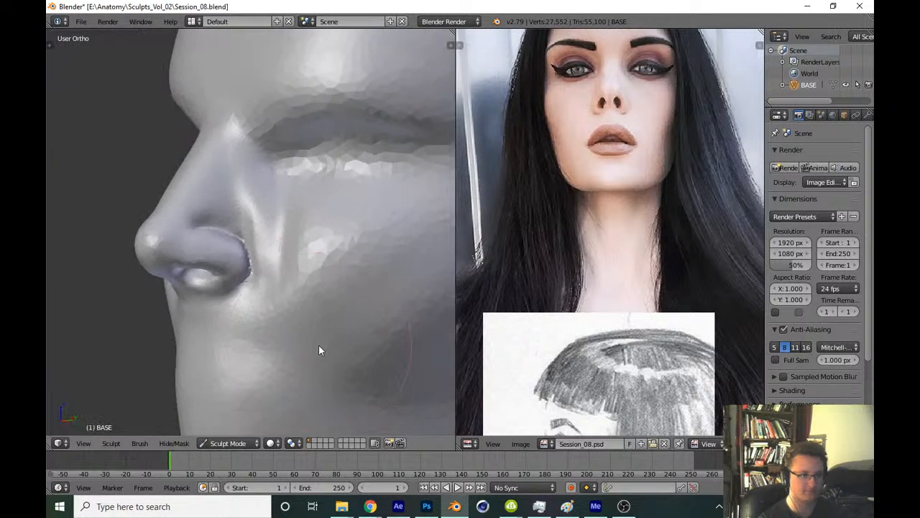
key("KP_1")
scroll(319, 344, "down", 5)
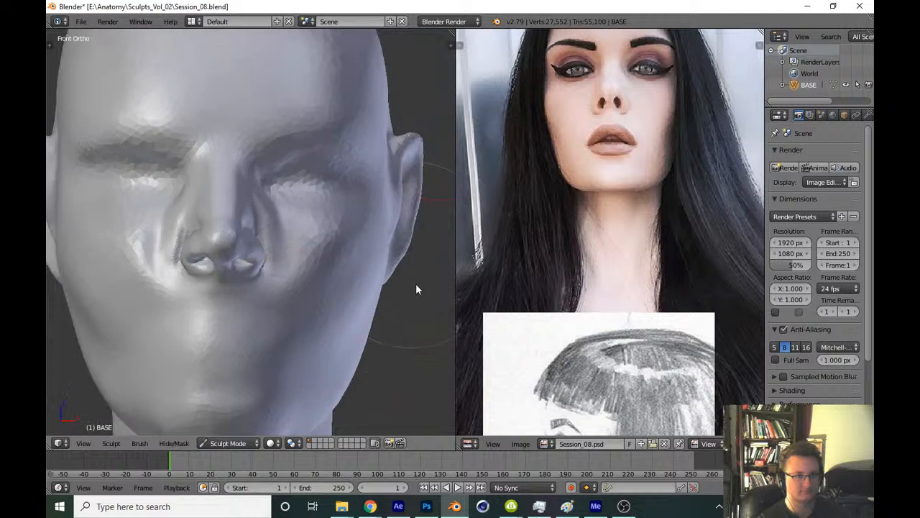
middle_click_drag(416, 284, 396, 349)
key("ctrl+s")
left_click(315, 340)
Resize the brush and soften the ridge between the side of the nose and the cheek from a three-quarter side view
middle_click_drag(315, 340, 275, 309)
scroll(275, 308, "up", 10)
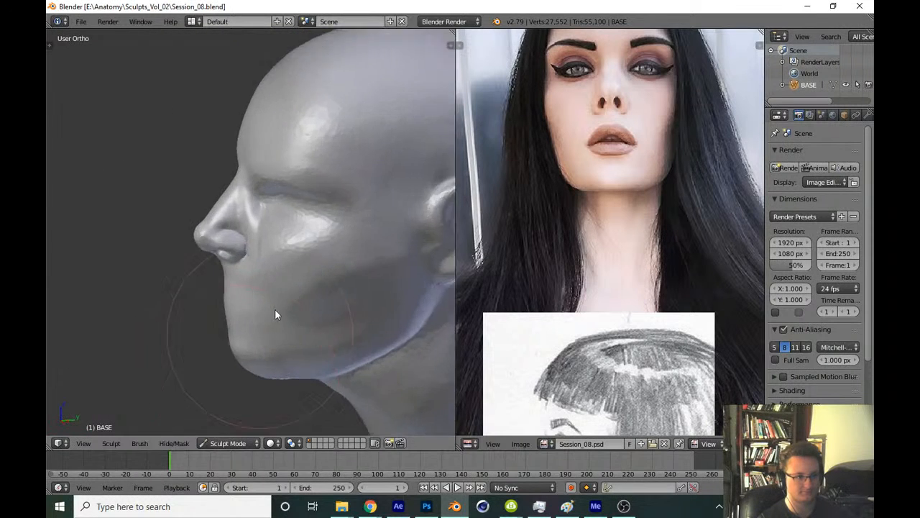
key("f")
left_click(277, 182)
left_click_drag(310, 180, 281, 318)
middle_click_drag(281, 317, 263, 245, "shift")
scroll(264, 213, "down", 3)
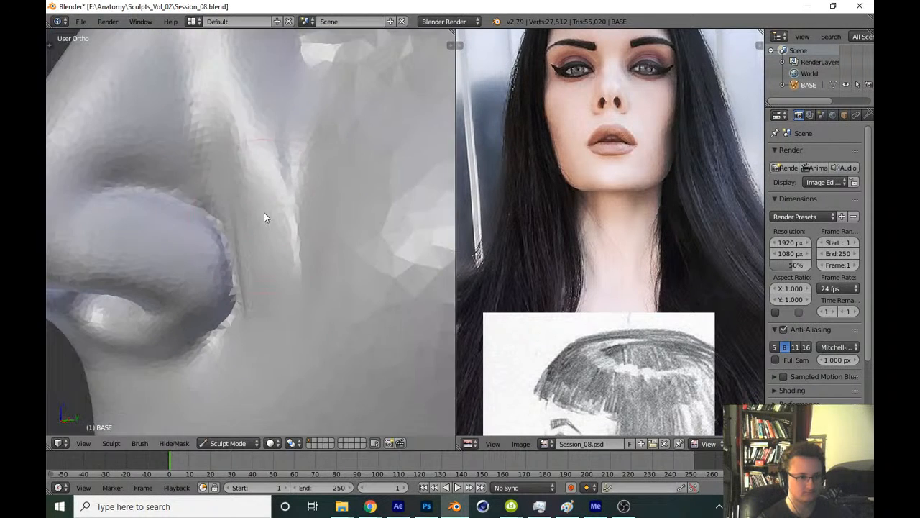
left_click_drag(264, 212, 264, 159)
Rework the crease around the upper and rear edge of the nostril wing in one long stroke
scroll(237, 180, "up", 1)
scroll(278, 271, "down", 3)
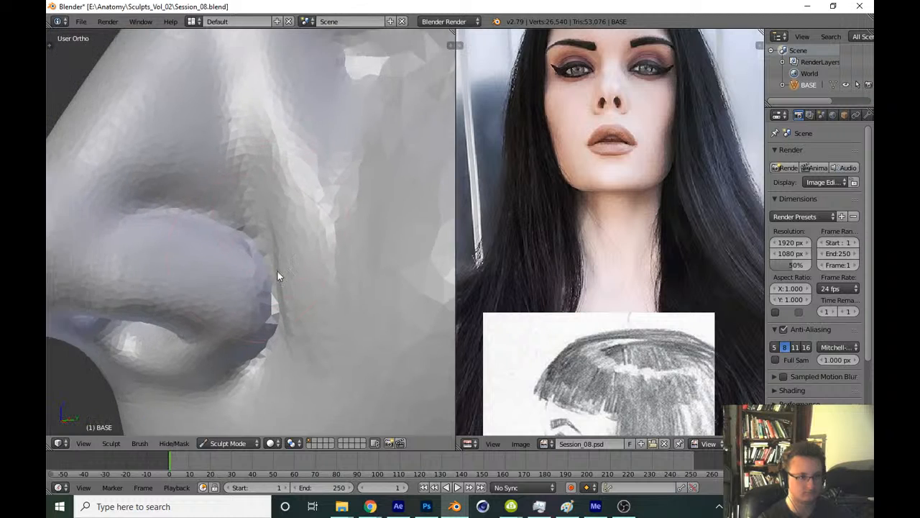
scroll(171, 218, "up", 3)
scroll(145, 235, "up", 2)
middle_click_drag(145, 235, 186, 234, "shift")
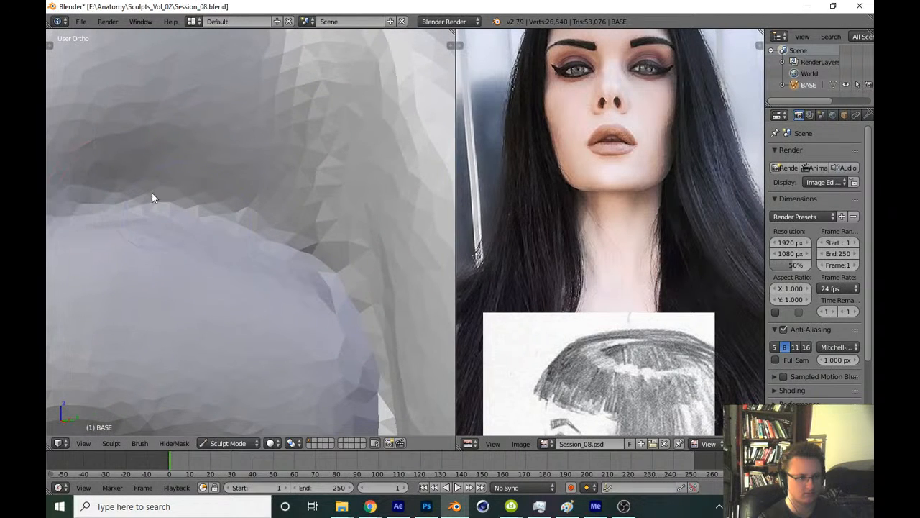
mouse_move(152, 192)
left_mouse_down()
mouse_move(318, 262)
mouse_move(357, 360)
mouse_move(188, 196)
mouse_move(377, 360)
mouse_move(384, 417)
left_mouse_up()
scroll(371, 217, "down", 3)
scroll(371, 216, "down", 5)
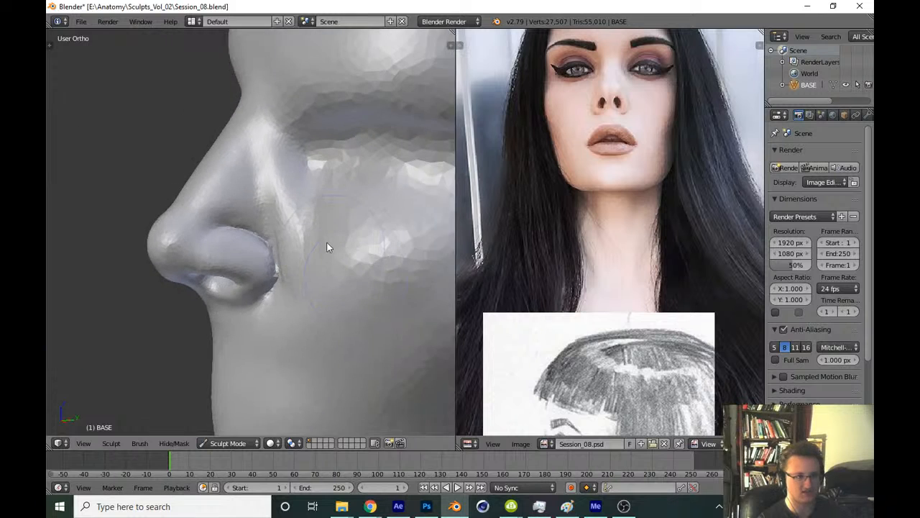
Change the sculpt brush and blend the ridge beside the nose into the cheek
key("t")
left_click(96, 82)
left_click(182, 155)
key("t")
middle_click_drag(281, 242, 239, 261, "shift")
scroll(263, 189, "up", 6)
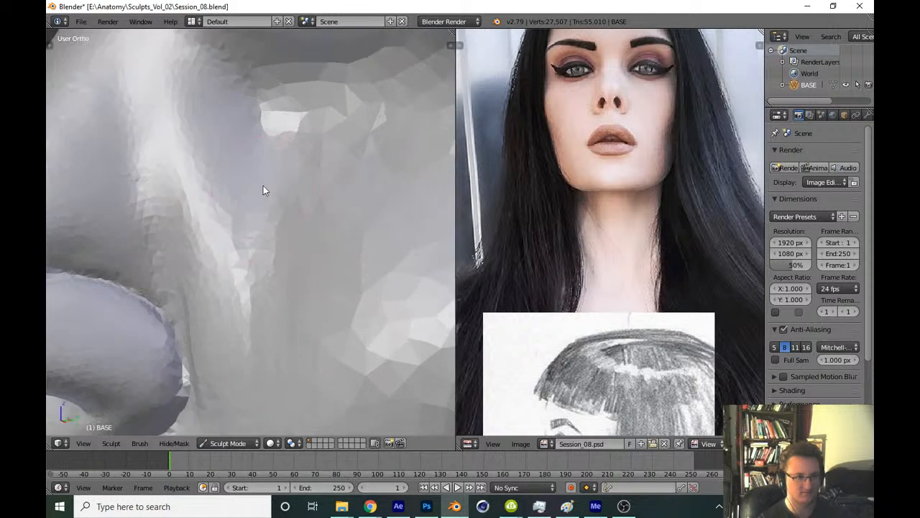
left_click_drag(214, 288, 243, 217)
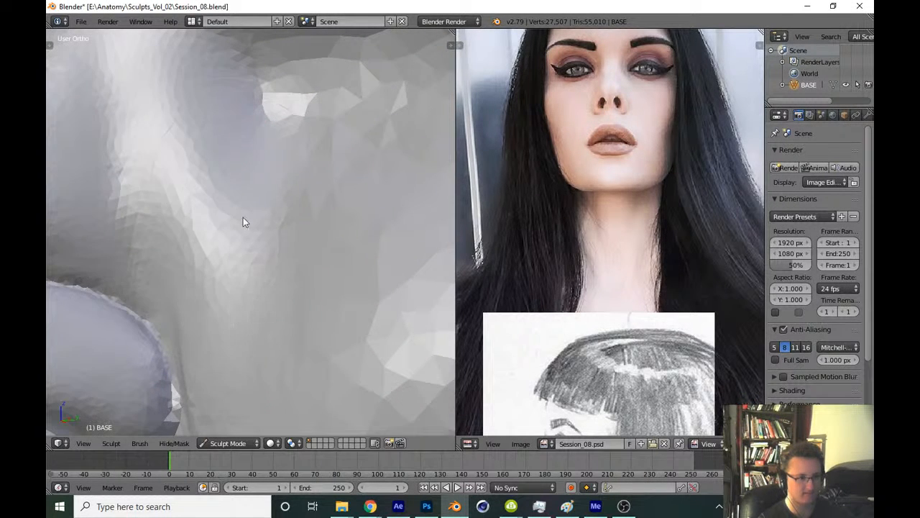
Return the head to front view and save the file over Session_08.blend
scroll(243, 217, "down", 7)
key("KP_1")
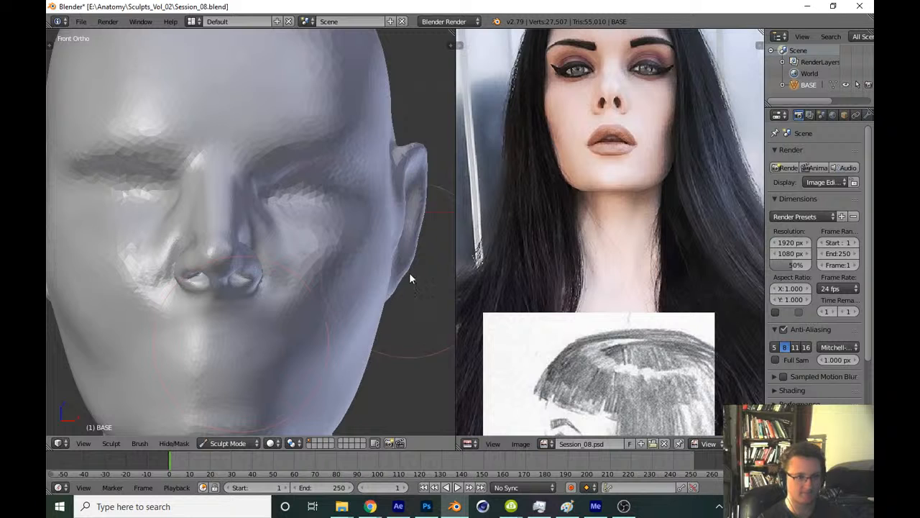
scroll(409, 273, "down", 6)
key("ctrl+s")
left_click(397, 344)
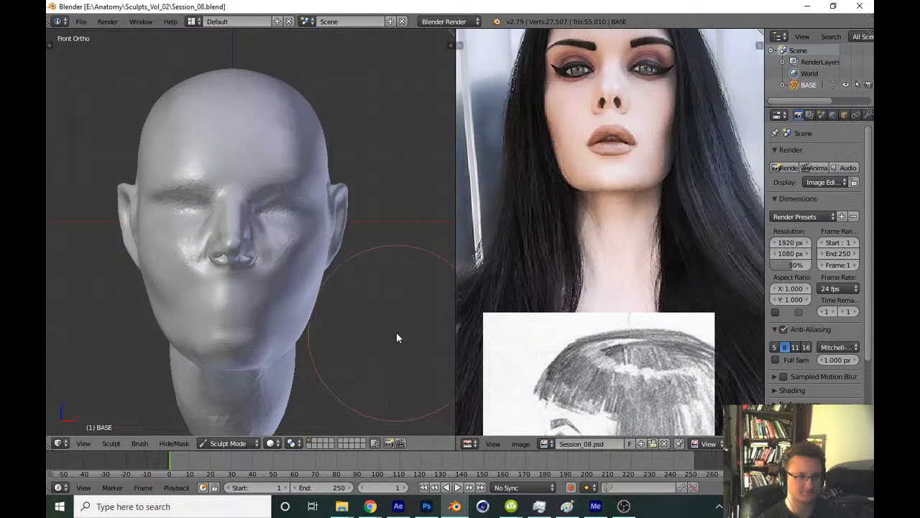
Blend the side of the nose into the cheek beneath the eye with broad strokes
middle_click_drag(396, 332, 344, 323)
scroll(361, 235, "up", 8)
mouse_move(332, 227)
left_mouse_down()
mouse_move(334, 208)
mouse_move(273, 196)
mouse_move(249, 219)
mouse_move(267, 266)
left_mouse_up()
mouse_move(336, 278)
middle_mouse_down("shift")
mouse_move(294, 244)
mouse_move(296, 235)
middle_mouse_up("shift")
scroll(293, 243, "down", 1)
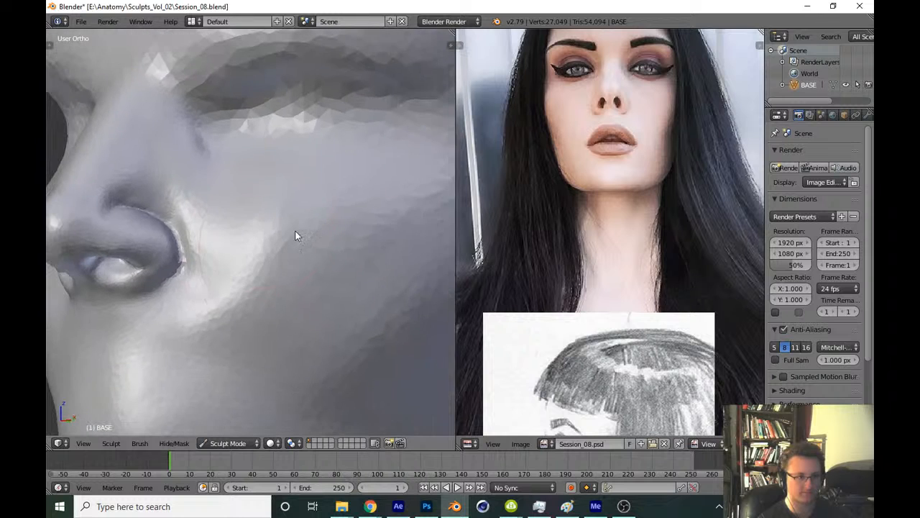
left_click_drag(335, 187, 370, 253)
middle_click_drag(369, 253, 306, 240)
mouse_move(307, 240)
left_mouse_down()
mouse_move(301, 254)
mouse_move(155, 274)
mouse_move(223, 317)
left_mouse_up()
Resize the brush and even out the cheek surface beyond the nostril wing
mouse_move(282, 280)
middle_mouse_down()
mouse_move(273, 286)
mouse_move(268, 275)
middle_mouse_up()
scroll(274, 286, "down", 1)
key("g")
key("f")
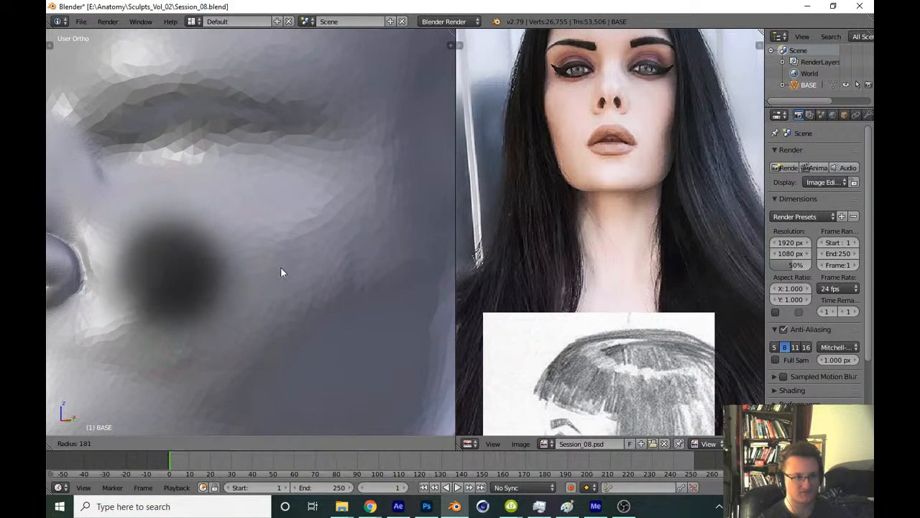
left_click(283, 266)
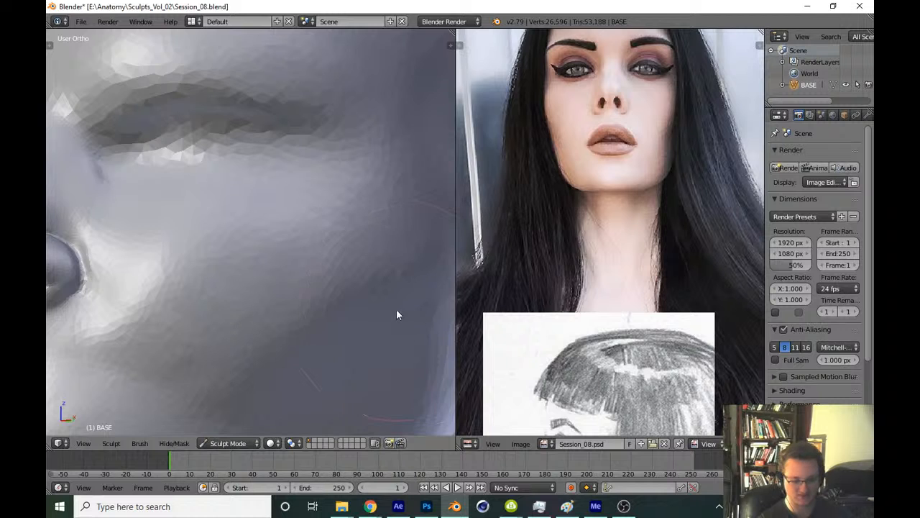
key("KP_1")
mouse_move(273, 292)
middle_mouse_down()
mouse_move(343, 323)
mouse_move(306, 230)
mouse_move(348, 290)
mouse_move(335, 240)
mouse_move(353, 273)
mouse_move(372, 252)
mouse_move(300, 240)
mouse_move(362, 238)
mouse_move(334, 223)
middle_mouse_up()
mouse_move(334, 217)
left_mouse_down()
mouse_move(296, 208)
mouse_move(352, 192)
mouse_move(328, 192)
left_mouse_up()
Return to front view and save the reworked cheeks over Session_08.blend
scroll(309, 237, "down", 11)
key("KP_1")
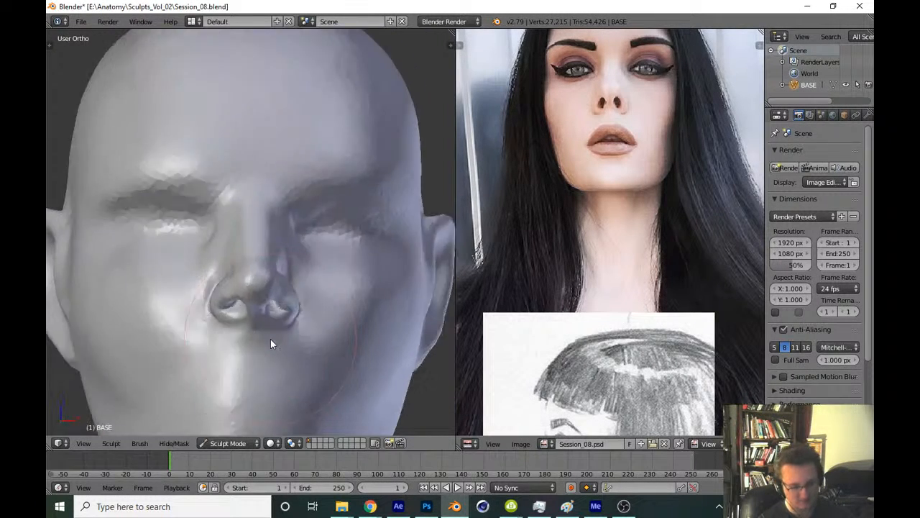
scroll(381, 324, "down", 2)
key("ctrl+s")
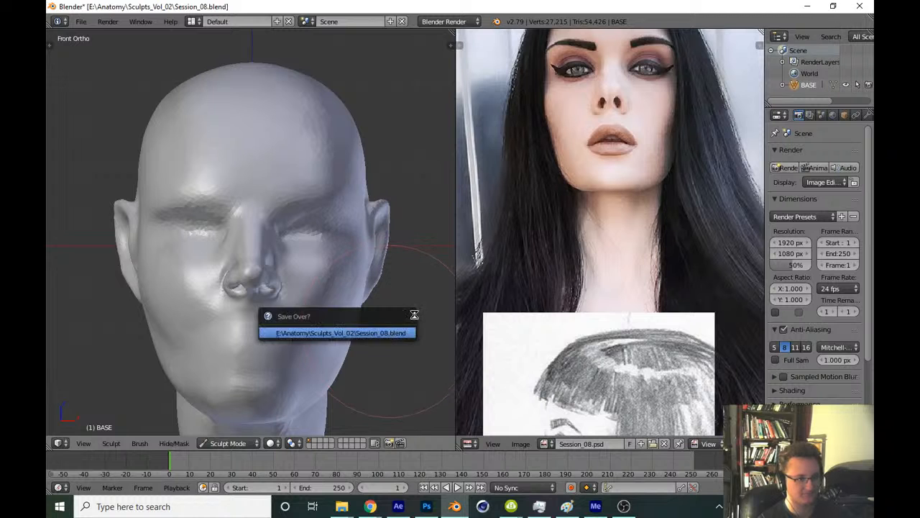
left_click(387, 331)
Switch to a different sculpt brush, resize it and rework the nose bridge just above the tip
scroll(311, 320, "up", 2)
scroll(309, 321, "up", 5)
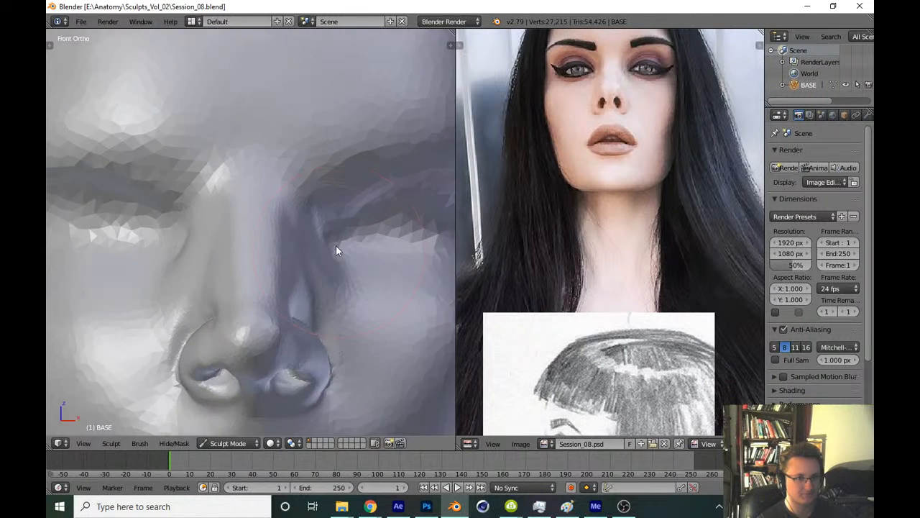
key("t")
left_click(94, 79)
left_click(314, 204)
key("t")
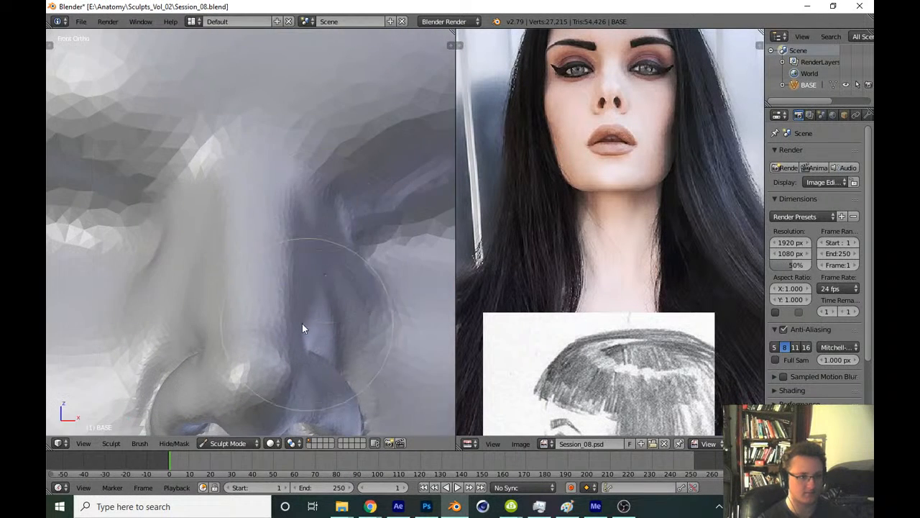
middle_click_drag(302, 323, 309, 210, "shift")
scroll(309, 210, "up", 6)
key("f")
left_click(279, 239)
mouse_move(279, 238)
middle_mouse_down("shift")
mouse_move(299, 175)
mouse_move(297, 196)
middle_mouse_up("shift")
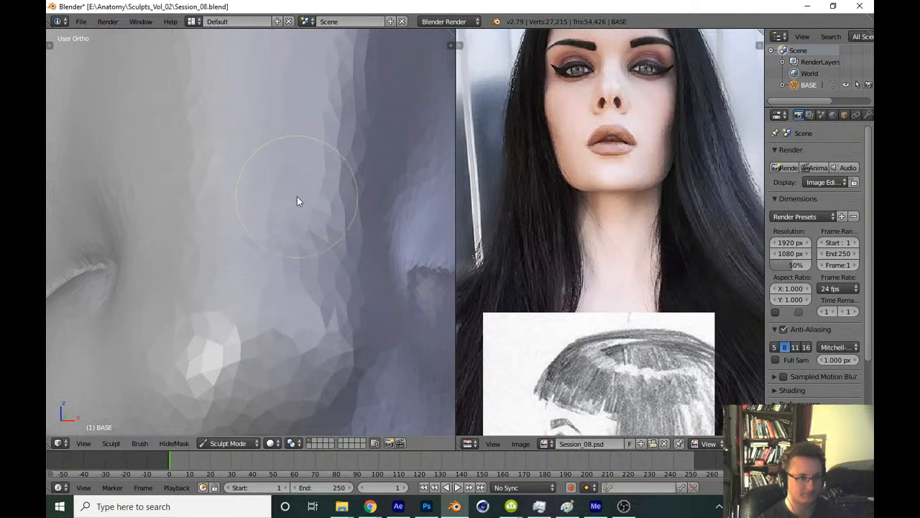
mouse_move(297, 197)
left_mouse_down()
mouse_move(252, 265)
mouse_move(278, 309)
mouse_move(288, 238)
left_mouse_up()
scroll(286, 269, "down", 2)
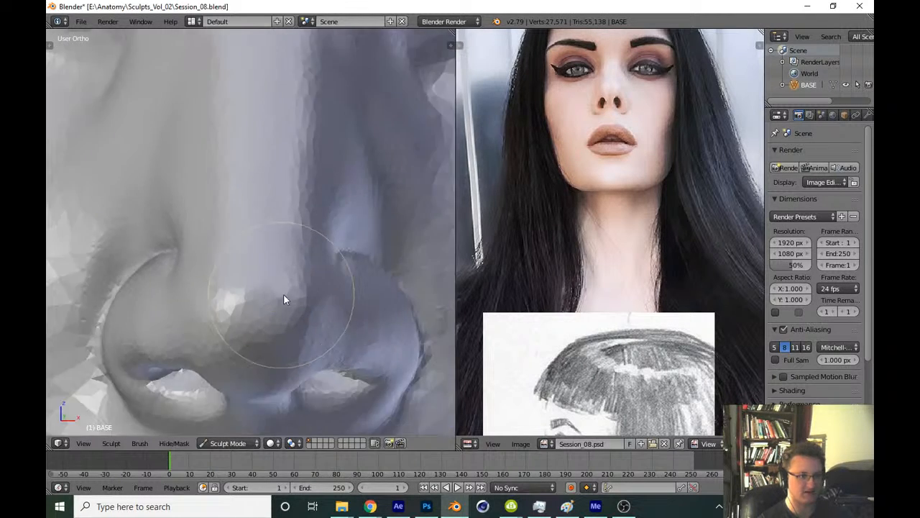
Shape the rounded tip of the nose with strokes made from below
middle_click_drag(284, 309, 286, 346)
scroll(298, 259, "up", 2)
mouse_move(302, 245)
middle_mouse_down()
mouse_move(283, 319)
mouse_move(302, 304)
mouse_move(300, 230)
middle_mouse_up()
left_click_drag(299, 242, 315, 218)
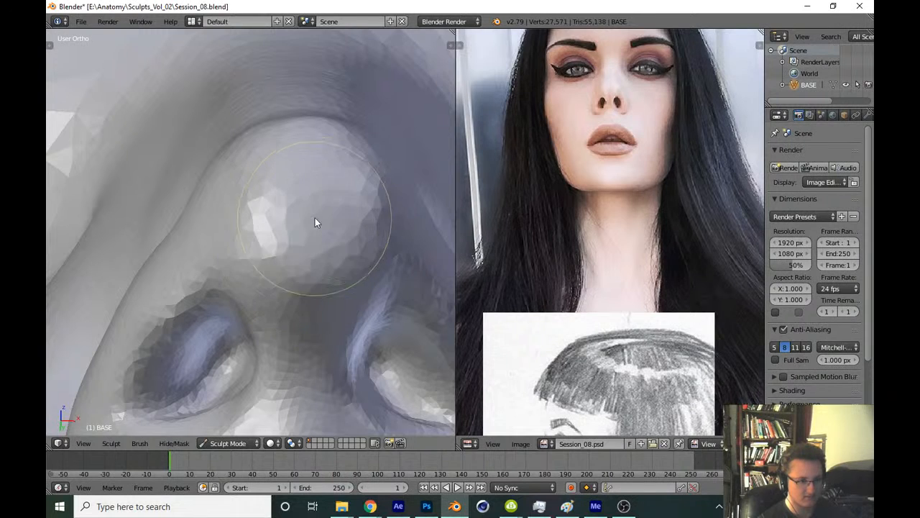
scroll(315, 218, "up", 2)
middle_click_drag(314, 200, 309, 217)
mouse_move(310, 216)
left_mouse_down()
mouse_move(290, 284)
mouse_move(298, 269)
mouse_move(335, 281)
mouse_move(323, 271)
mouse_move(321, 293)
mouse_move(306, 280)
left_mouse_up()
Flatten the front of the nose tip in front view and save over Session_08.blend
mouse_move(307, 274)
middle_mouse_down()
mouse_move(321, 368)
mouse_move(312, 392)
middle_mouse_up()
key("KP_1")
middle_click_drag(314, 340, 313, 229, "shift")
scroll(312, 271, "up", 6)
mouse_move(303, 277)
left_mouse_down()
mouse_move(271, 277)
mouse_move(287, 293)
left_mouse_up()
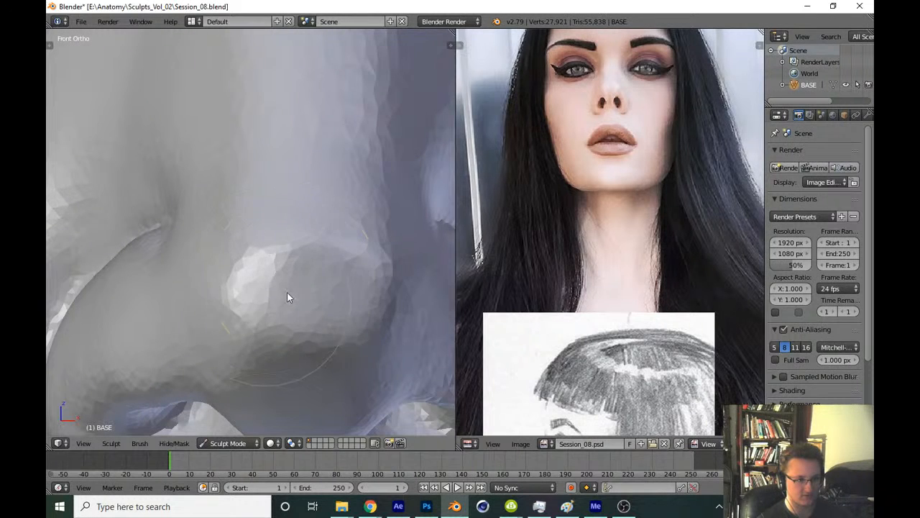
scroll(361, 320, "down", 8)
scroll(367, 298, "down", 3)
key("ctrl+s")
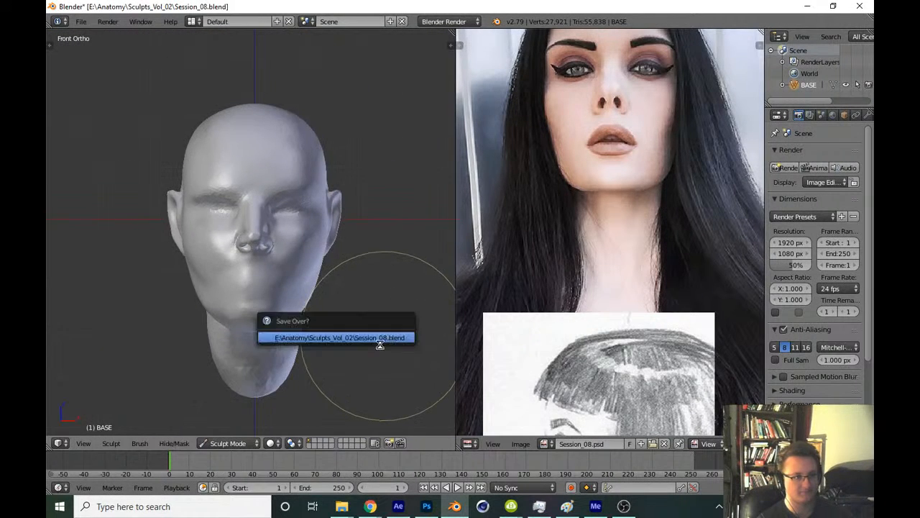
left_click(381, 342)
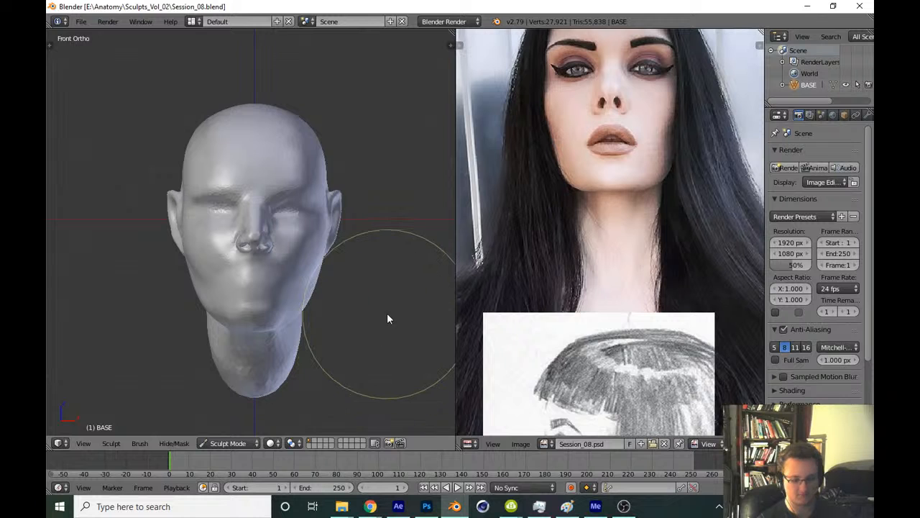
Bring the profile sketch into view beside a right side view of the nose and switch to the Grab brush
key("KP_3")
middle_click_drag(567, 181, 573, 141)
middle_click_drag(542, 197, 566, 135)
middle_click_drag(392, 296, 415, 260, "shift")
mouse_move(416, 260)
middle_mouse_down("ctrl")
mouse_move(372, 156)
mouse_move(350, 287)
middle_mouse_up("ctrl")
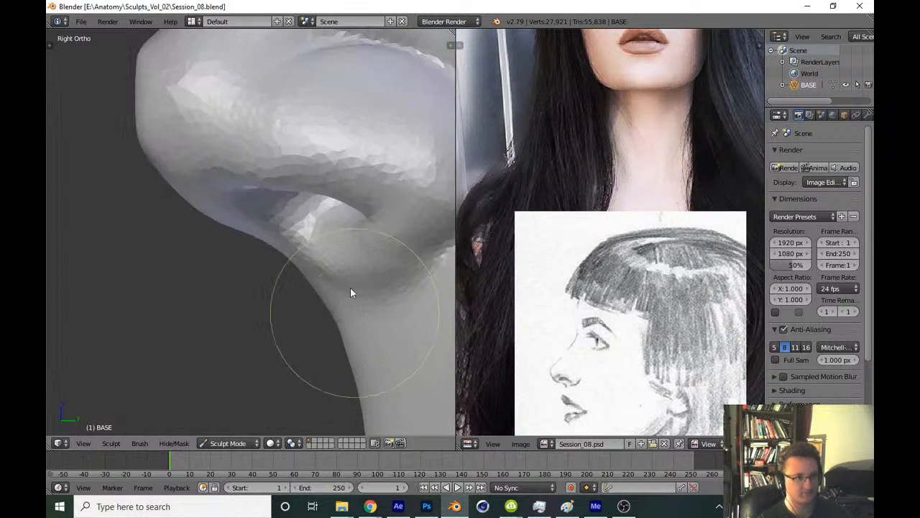
middle_click_drag(316, 205, 326, 303, "shift")
middle_click_drag(327, 303, 298, 228, "ctrl")
left_click_drag(281, 237, 251, 251)
key("g")
key("f")
left_click(265, 257)
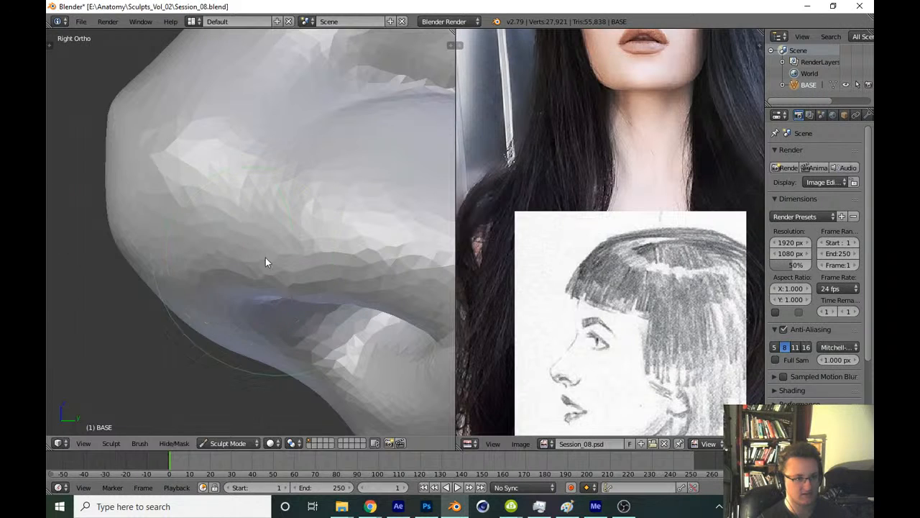
Reshape the nostril rim in right side view with a resized Grab brush and save over Session_08.blend
key("f")
left_click(274, 305)
left_click_drag(278, 307, 266, 307)
key("f")
left_click(300, 311)
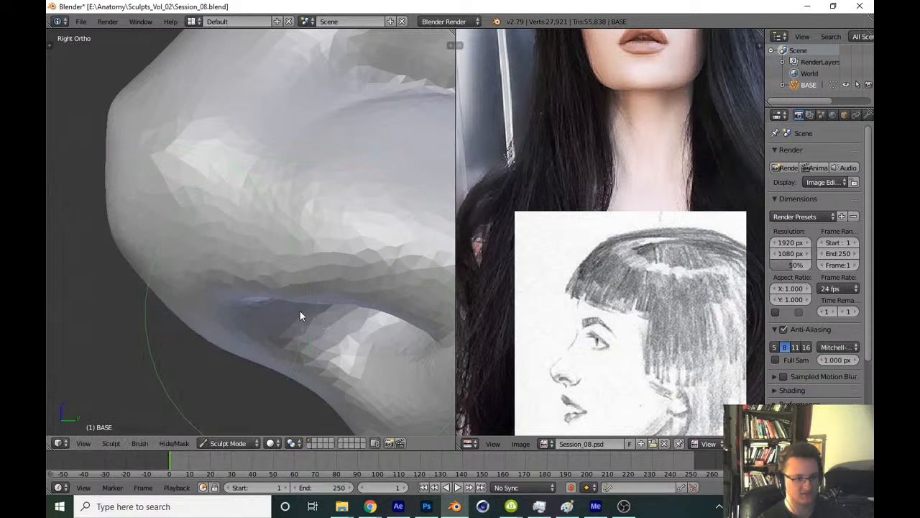
middle_click_drag(335, 289, 286, 289, "shift")
left_click_drag(275, 302, 270, 276)
key("f")
left_click(225, 287)
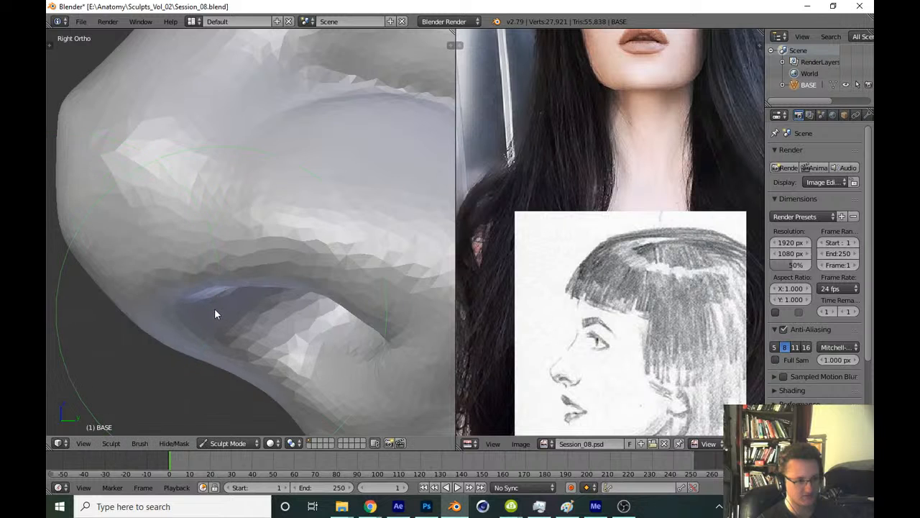
scroll(259, 288, "down", 5)
scroll(244, 349, "down", 3)
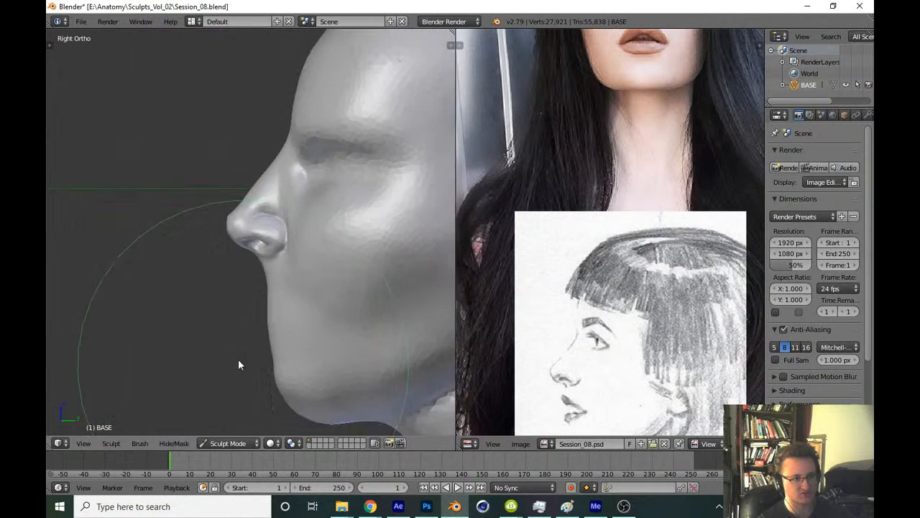
key("ctrl+s")
left_click(223, 355)
Resize the sculpt brush over the nose tip from a front angle, return to right side view and save over Session_08.blend
scroll(275, 341, "up", 6)
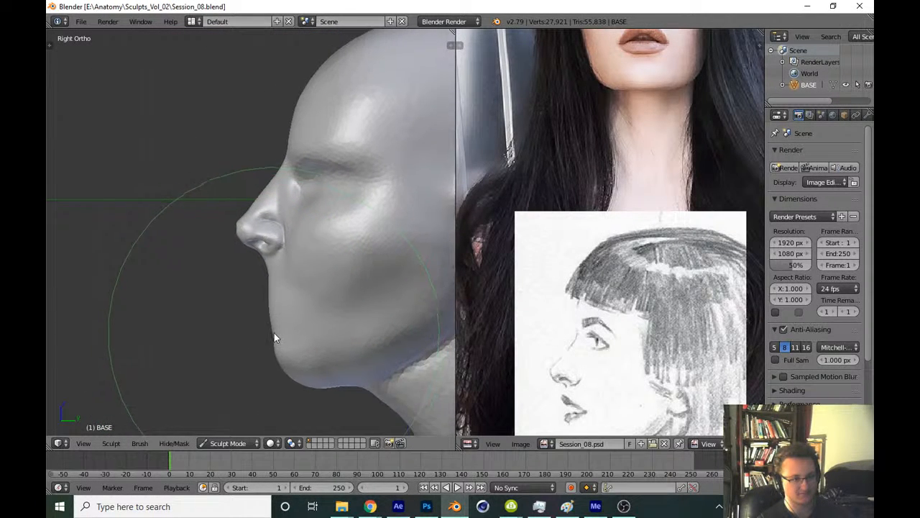
scroll(263, 250, "up", 1)
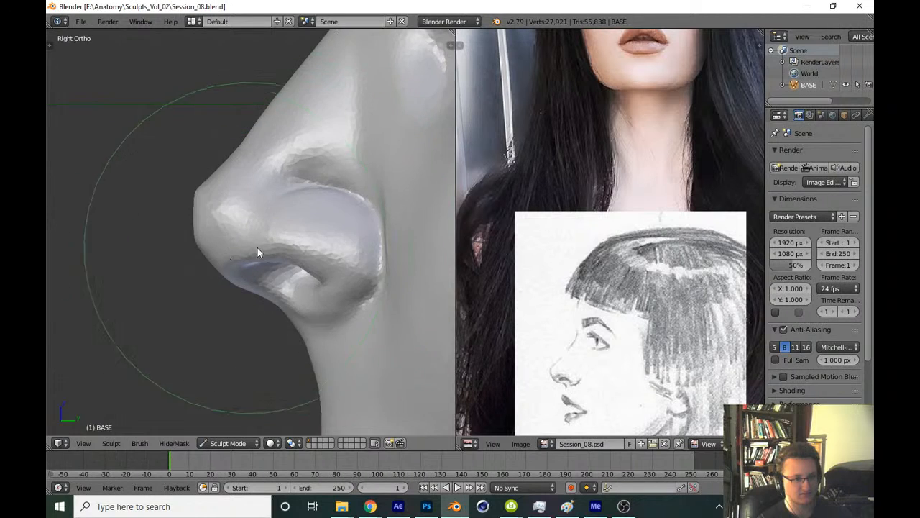
mouse_move(258, 247)
middle_mouse_down()
mouse_move(372, 243)
mouse_move(323, 248)
middle_mouse_up()
scroll(309, 235, "up", 4)
key("f")
left_click(295, 229)
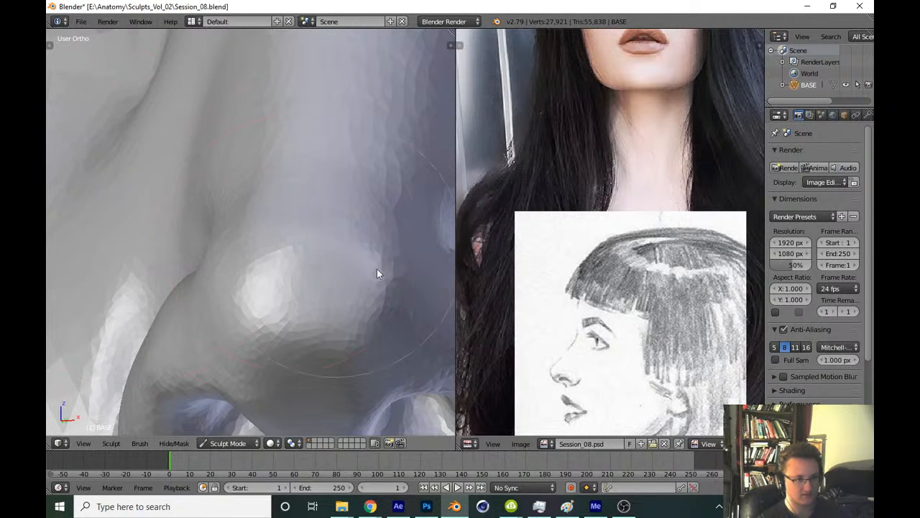
key("KP_3")
mouse_move(262, 235)
middle_mouse_down("ctrl")
mouse_move(261, 338)
mouse_move(289, 323)
mouse_move(265, 311)
middle_mouse_up("ctrl")
key("ctrl+s")
left_click(230, 371)
middle_click_drag(296, 301, 301, 214, "ctrl")
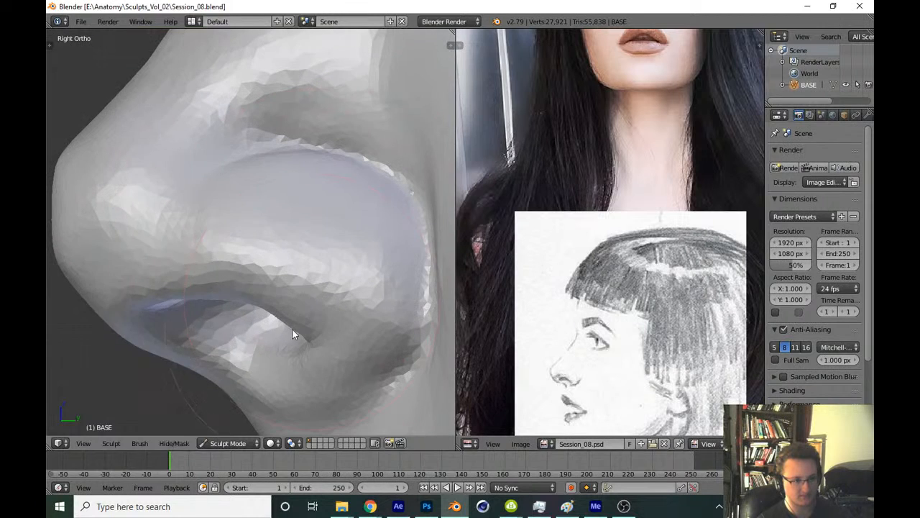
Smooth the rear end of the nostril opening in right side view with a resized brush
key("f")
left_click(311, 327)
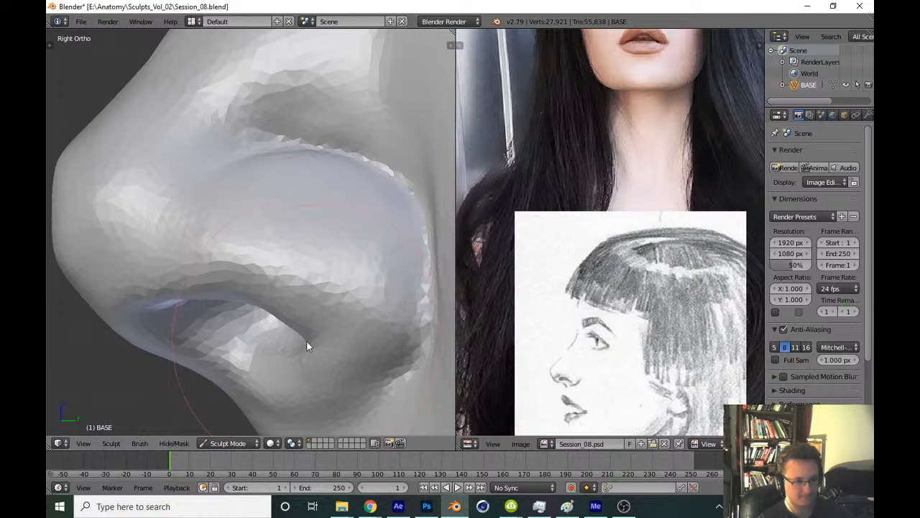
left_click_drag(307, 336, 303, 343, "shift")
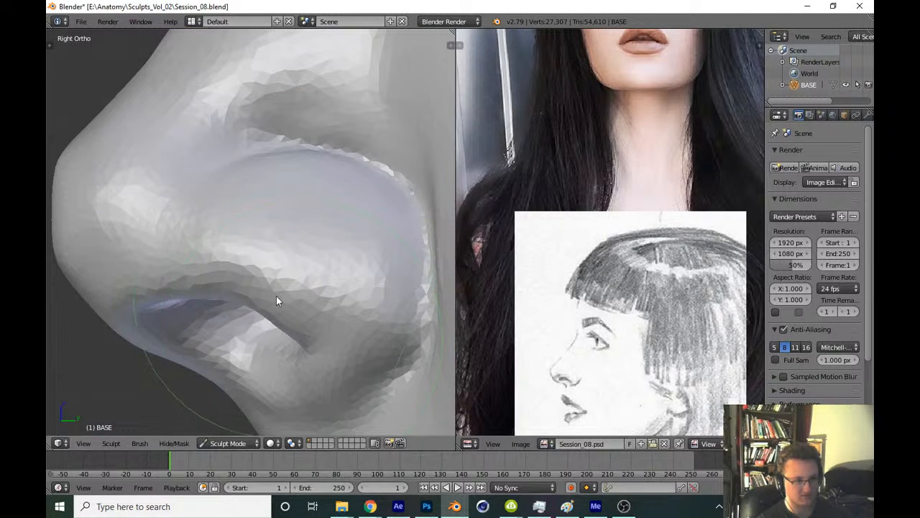
Work along the upper crease of the nostril wing with strokes and save over Session_08.blend
mouse_move(351, 305)
middle_mouse_down("shift")
mouse_move(317, 360)
mouse_move(315, 320)
middle_mouse_up("shift")
left_click_drag(232, 190, 360, 235)
middle_click_drag(360, 235, 299, 237, "shift")
middle_click_drag(298, 237, 268, 276, "ctrl")
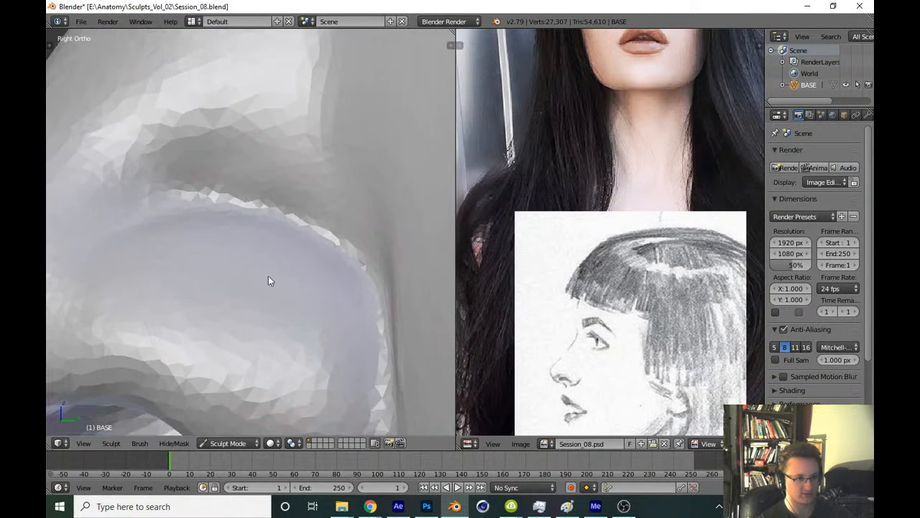
left_click_drag(186, 204, 304, 229)
middle_click_drag(316, 277, 325, 353, "ctrl")
scroll(309, 266, "down", 5)
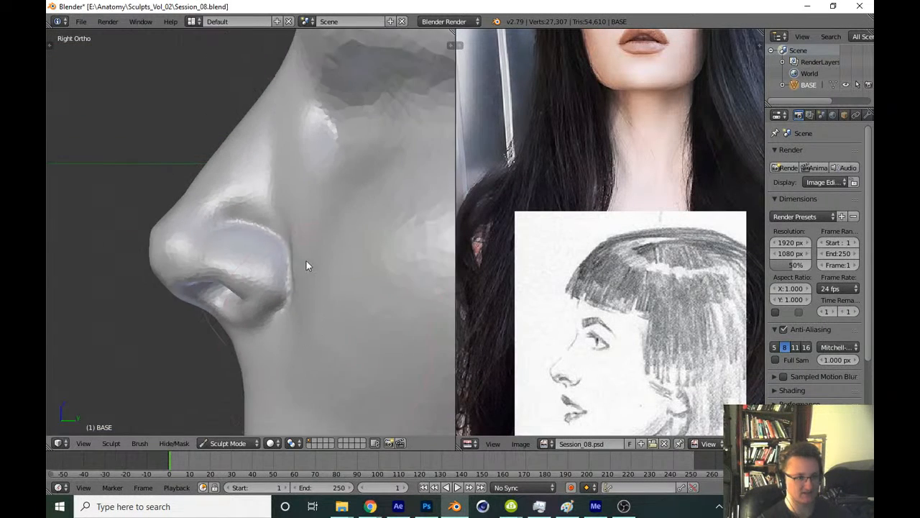
key("ctrl+s")
left_click(226, 354)
Try to pull the upper lip profile below the nose with the Grab brush beside the profile sketch, and undo the stroke
mouse_move(272, 325)
middle_mouse_down("ctrl")
mouse_move(275, 359)
mouse_move(243, 366)
mouse_move(316, 352)
mouse_move(344, 367)
middle_mouse_up("ctrl")
key("KP_1")
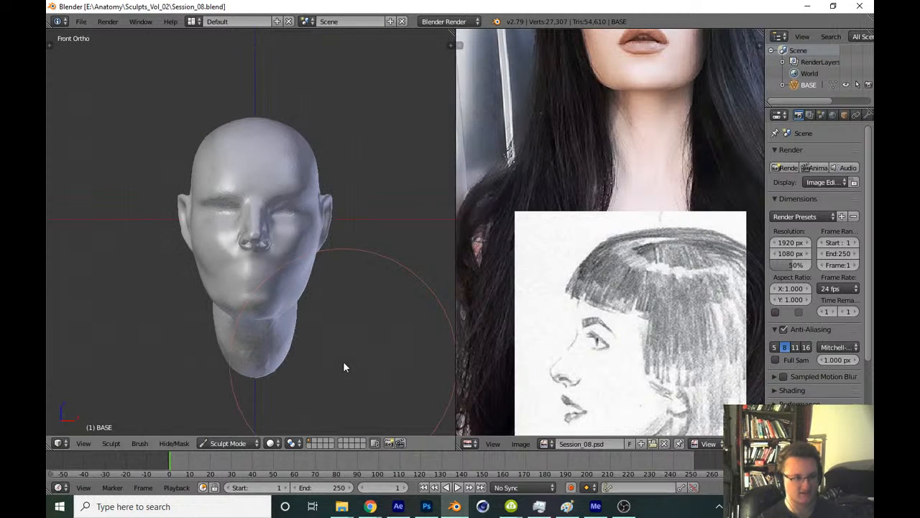
key("KP_3")
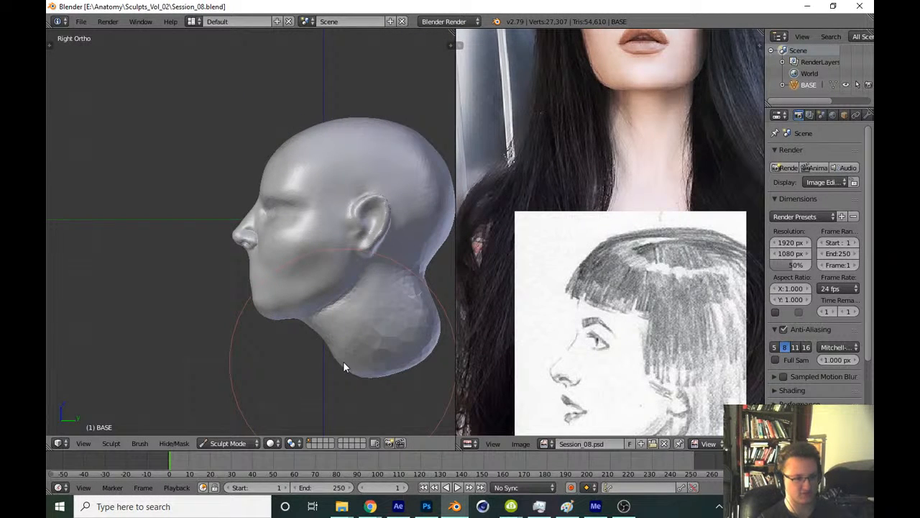
middle_click_drag(481, 253, 503, 207)
scroll(362, 249, "up", 6)
mouse_move(305, 324)
middle_mouse_down("shift")
mouse_move(352, 249)
mouse_move(337, 242)
middle_mouse_up("shift")
scroll(351, 249, "up", 7)
key("g")
key("f")
left_click(390, 246)
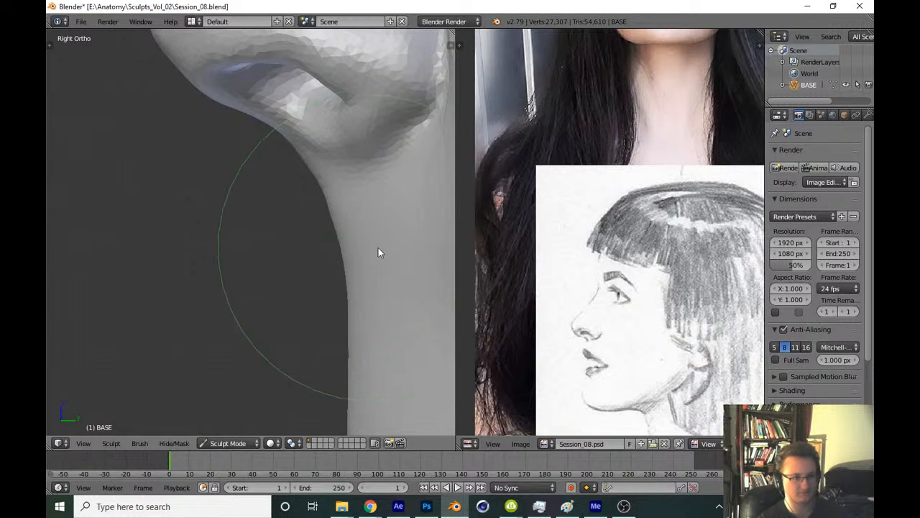
mouse_move(356, 264)
left_mouse_down()
mouse_move(337, 264)
mouse_move(332, 241)
left_mouse_up()
key("ctrl+z")
scroll(334, 239, "down", 3)
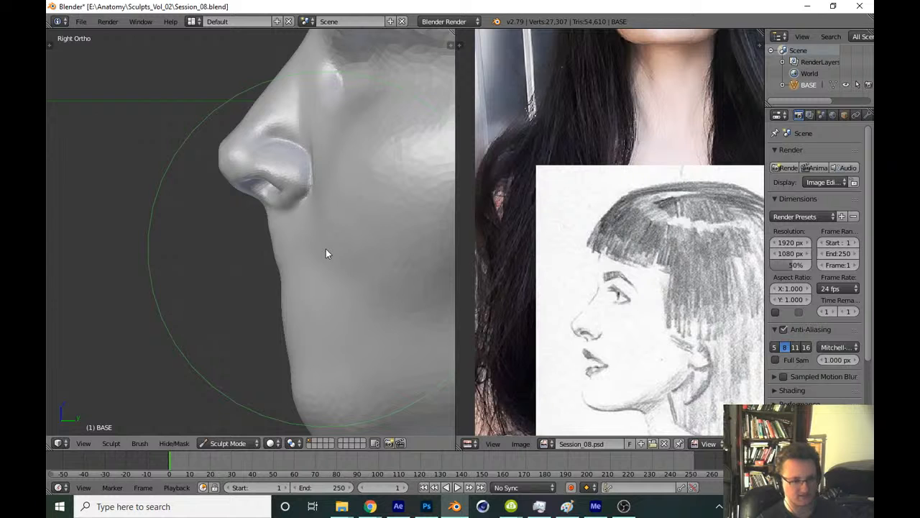
Switch to a different sculpt brush in front view and even out the upper lip area below the nose
key("KP_1")
key("t")
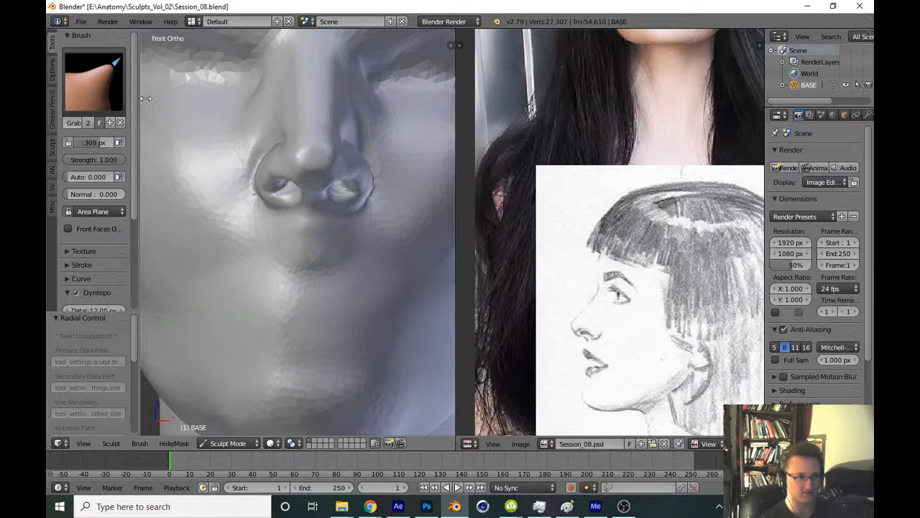
left_click(94, 81)
left_click(179, 146)
key("t")
scroll(283, 274, "down", 1)
middle_click_drag(283, 275, 243, 295, "shift")
scroll(209, 315, "up", 1)
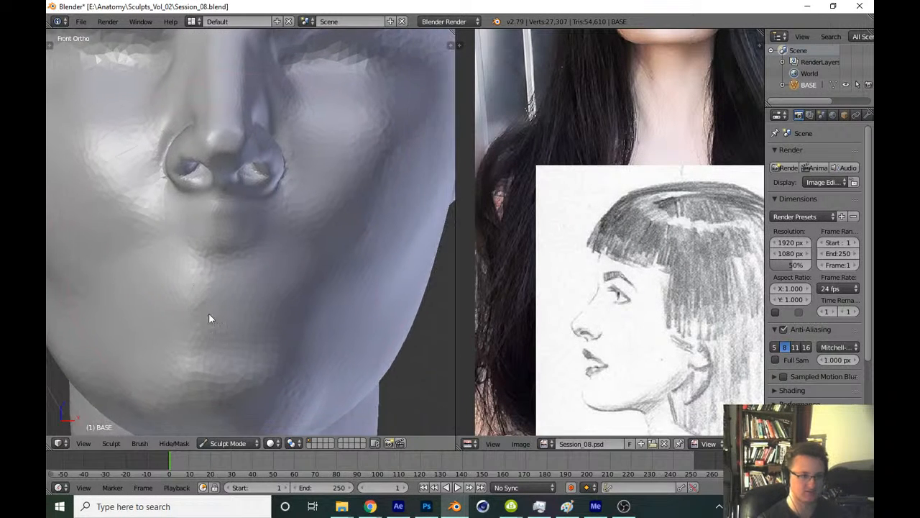
scroll(290, 239, "up", 3)
scroll(289, 238, "up", 2)
mouse_move(148, 255)
left_mouse_down()
mouse_move(224, 248)
mouse_move(261, 230)
mouse_move(242, 230)
mouse_move(306, 261)
left_mouse_up()
scroll(305, 261, "down", 2)
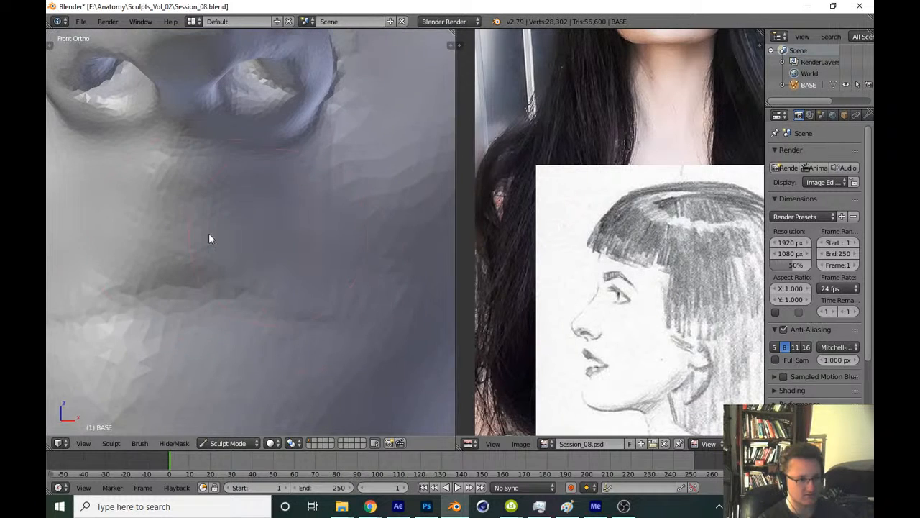
mouse_move(207, 238)
left_mouse_down()
mouse_move(243, 251)
mouse_move(208, 226)
mouse_move(141, 272)
left_mouse_up()
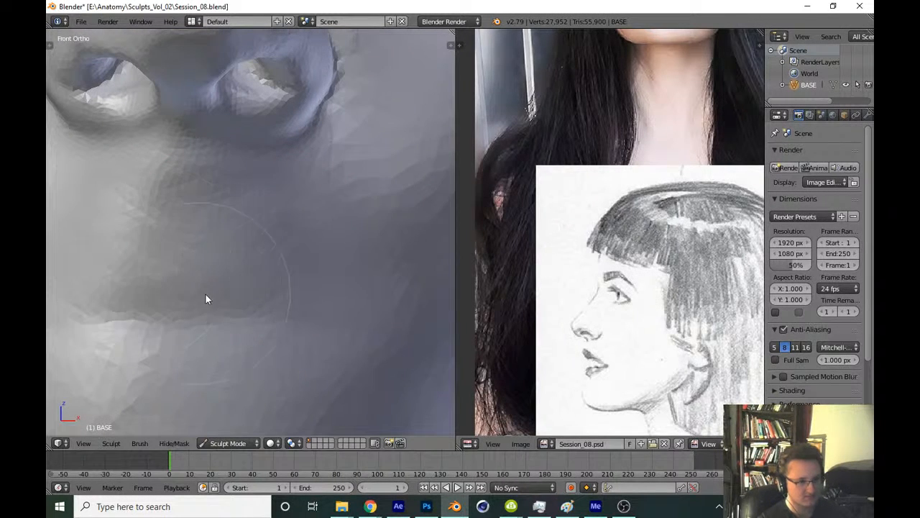
Save over Session_08.blend and bring the whole head into front view
key("ctrl+s")
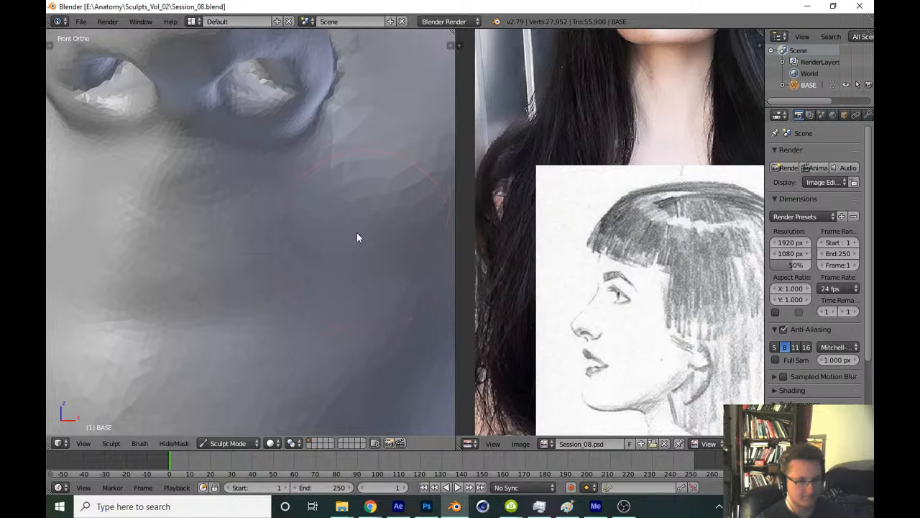
scroll(355, 288, "down", 5)
key("ctrl+s")
left_click(363, 327)
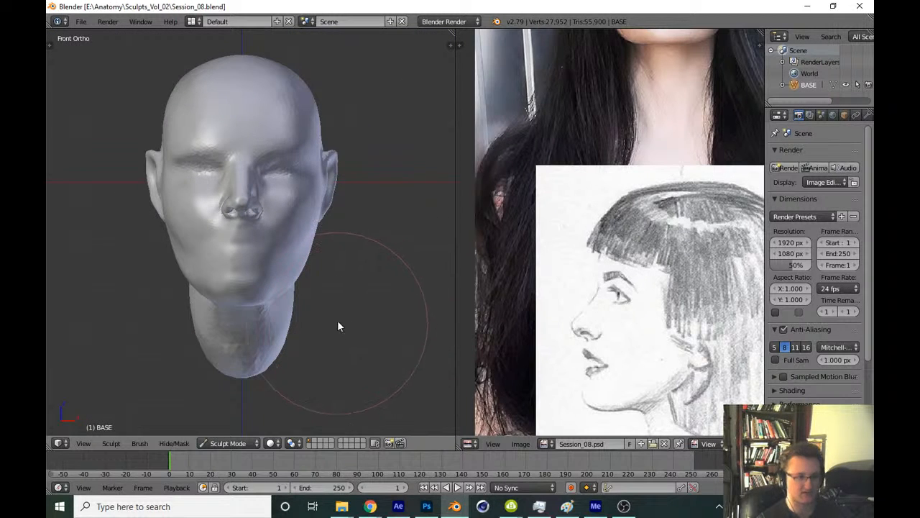
Carve a horizontal mouth line below the nose in front view, using the portrait photo as reference
scroll(573, 288, "up", 1)
middle_click_drag(591, 39, 573, 246)
middle_click_drag(316, 343, 317, 339, "shift")
scroll(318, 338, "up", 6)
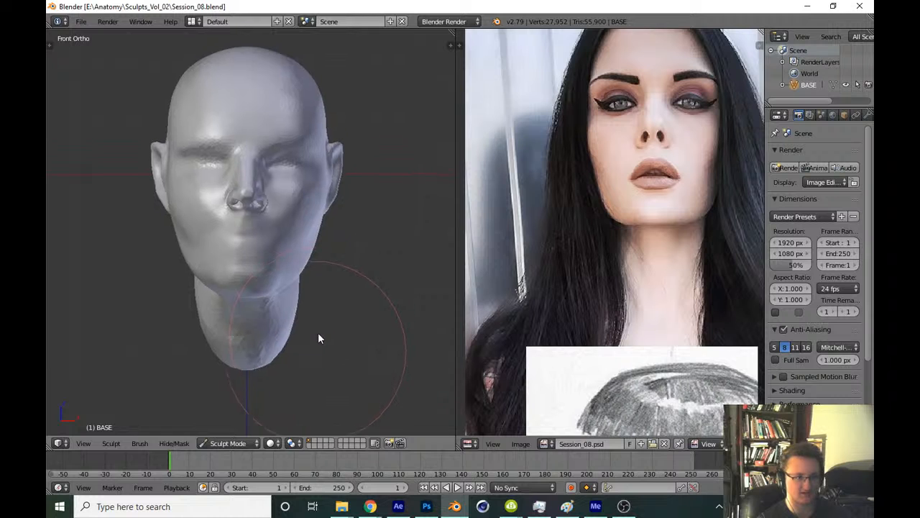
mouse_move(554, 219)
middle_mouse_down()
mouse_move(564, 119)
mouse_move(550, 151)
middle_mouse_up()
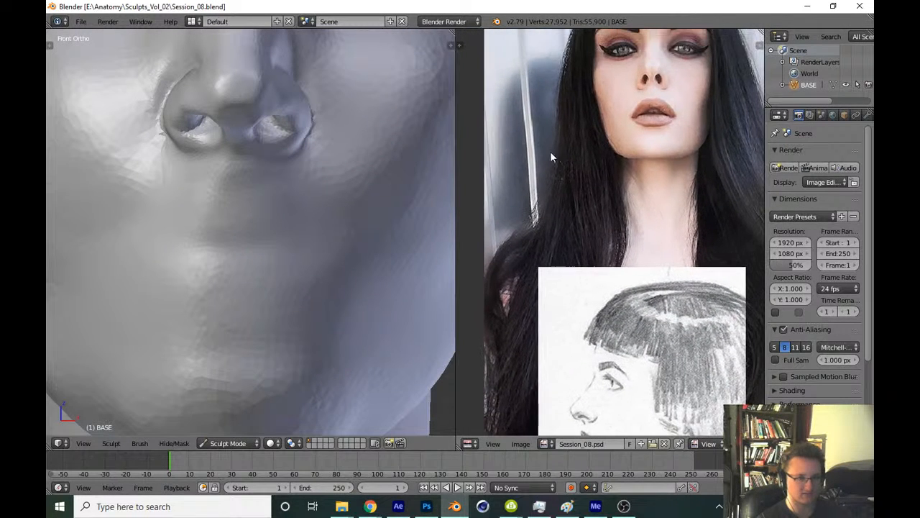
scroll(303, 307, "up", 5)
key("f")
left_click(251, 294)
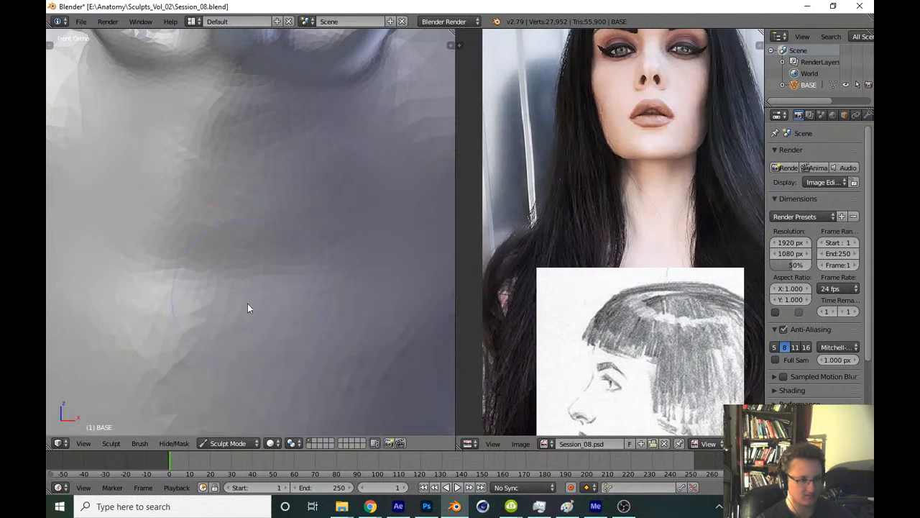
scroll(247, 303, "down", 1)
mouse_move(238, 305)
left_mouse_down()
mouse_move(231, 311)
mouse_move(305, 301)
mouse_move(251, 310)
mouse_move(302, 303)
mouse_move(342, 318)
mouse_move(337, 285)
mouse_move(249, 304)
mouse_move(399, 284)
left_mouse_up()
scroll(332, 298, "down", 7)
Resize the brush, deepen the mouth line with another horizontal stroke and save over Session_08.blend
scroll(305, 302, "up", 7)
key("f")
left_click(252, 306)
scroll(312, 317, "down", 7)
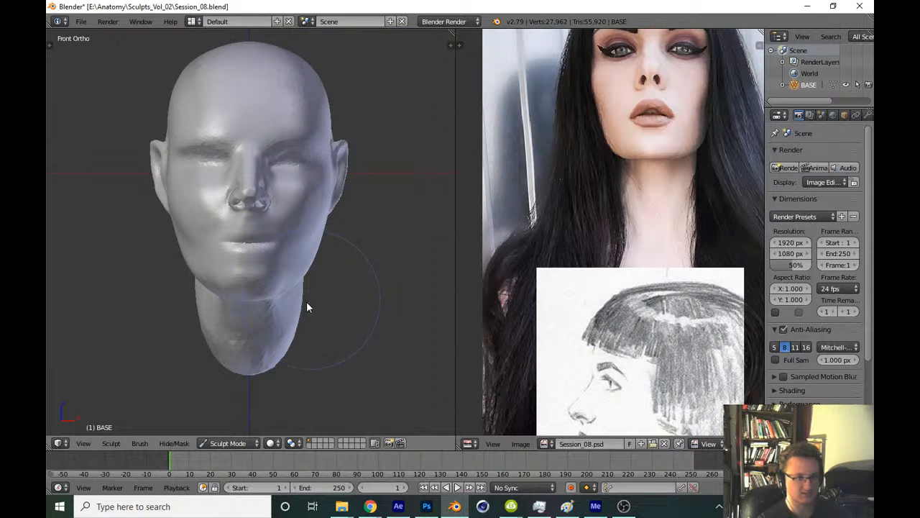
scroll(306, 301, "up", 8)
left_click_drag(234, 288, 423, 304)
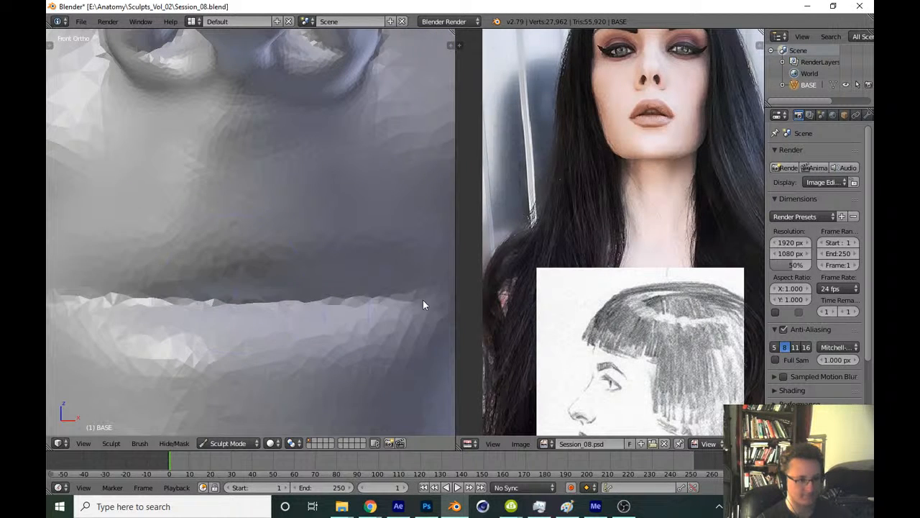
scroll(330, 355, "down", 6)
key("ctrl+s")
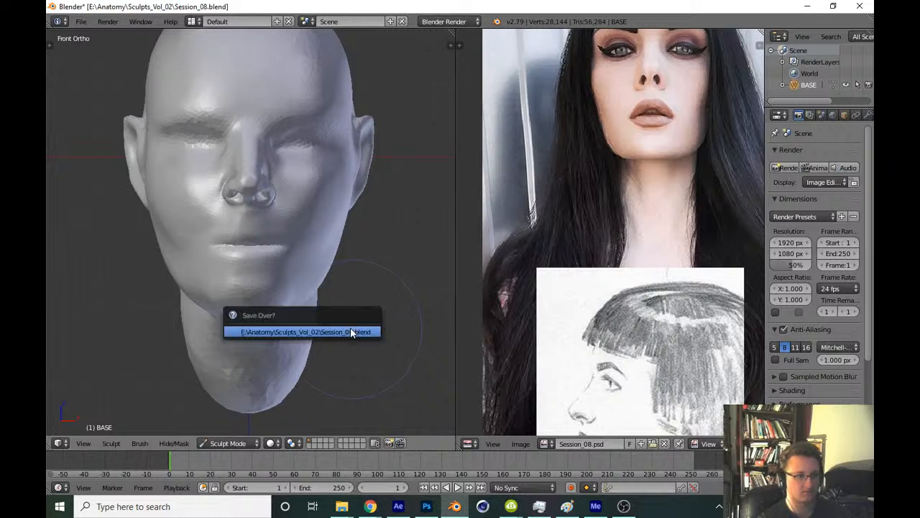
left_click(350, 328)
Nudge the outer base of the nostril from below with a resized brush and save over Session_08.blend in side view
mouse_move(349, 321)
middle_mouse_down()
mouse_move(346, 356)
mouse_move(330, 261)
mouse_move(315, 315)
middle_mouse_up()
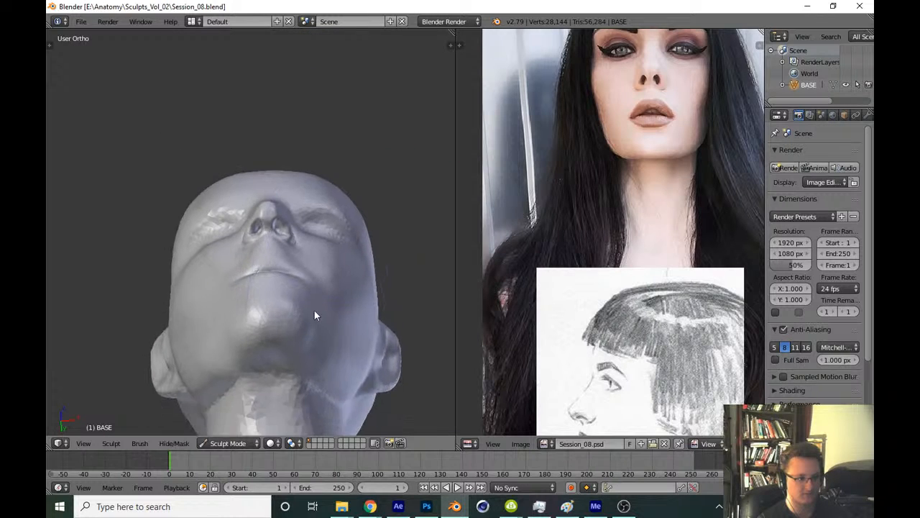
scroll(314, 314, "up", 8)
key("f")
left_click(438, 238)
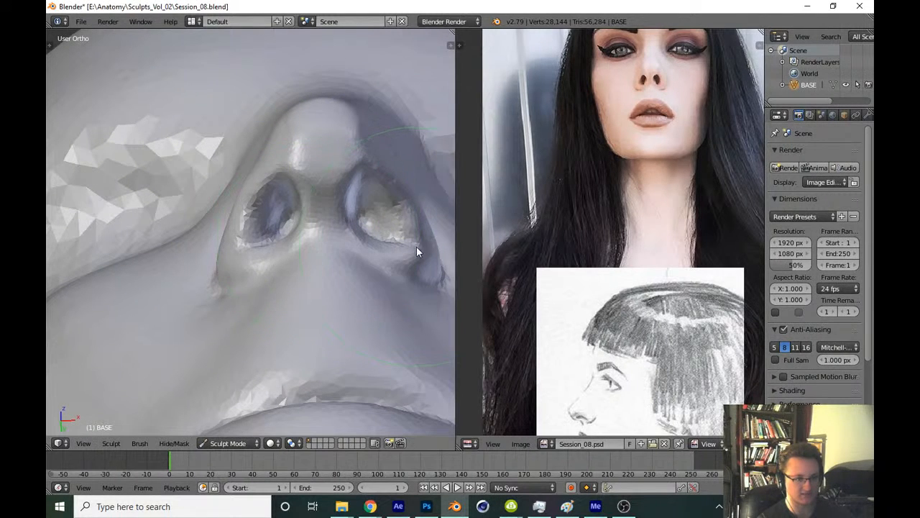
left_click_drag(416, 246, 419, 254)
key("KP_1")
key("KP_3")
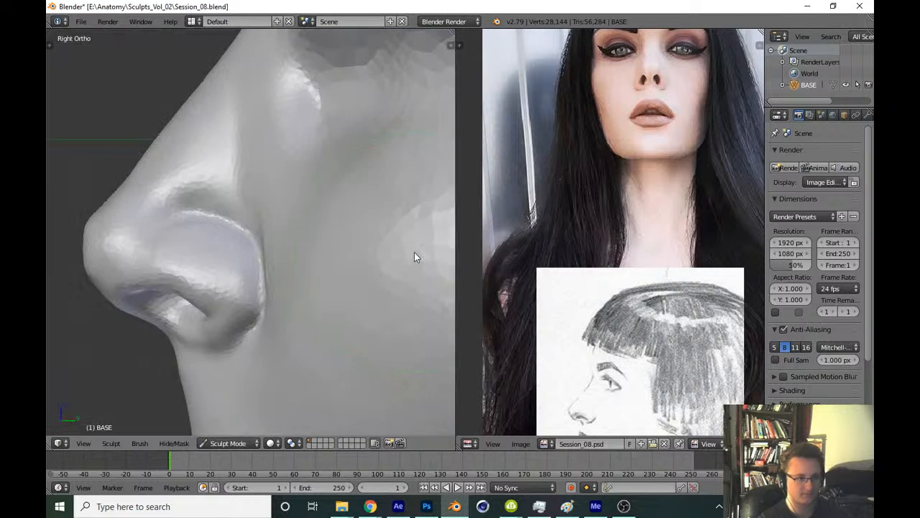
scroll(324, 304, "down", 6)
key("ctrl+s")
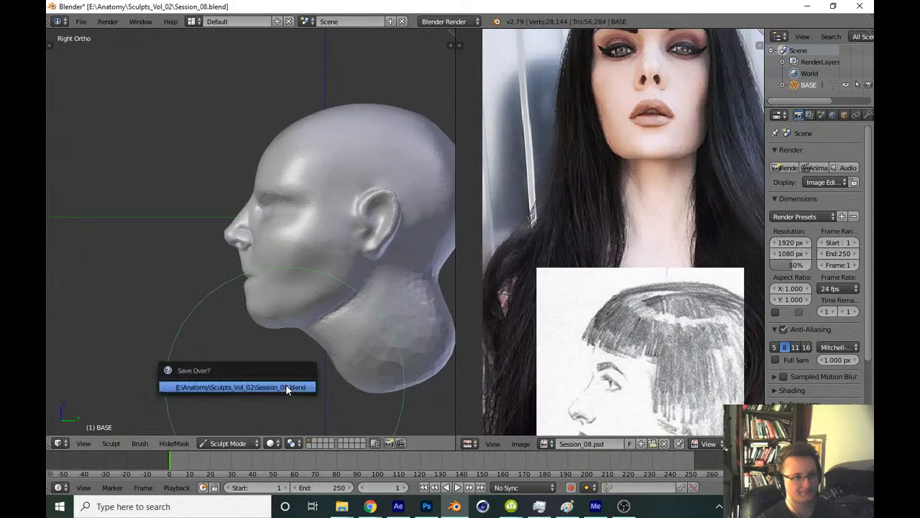
left_click(286, 384)
Pull the nose tip forward in right side view with a resized Grab brush, using the profile sketch as reference
middle_click_drag(565, 281, 573, 228)
scroll(324, 259, "up", 6)
middle_click_drag(270, 254, 383, 284, "shift")
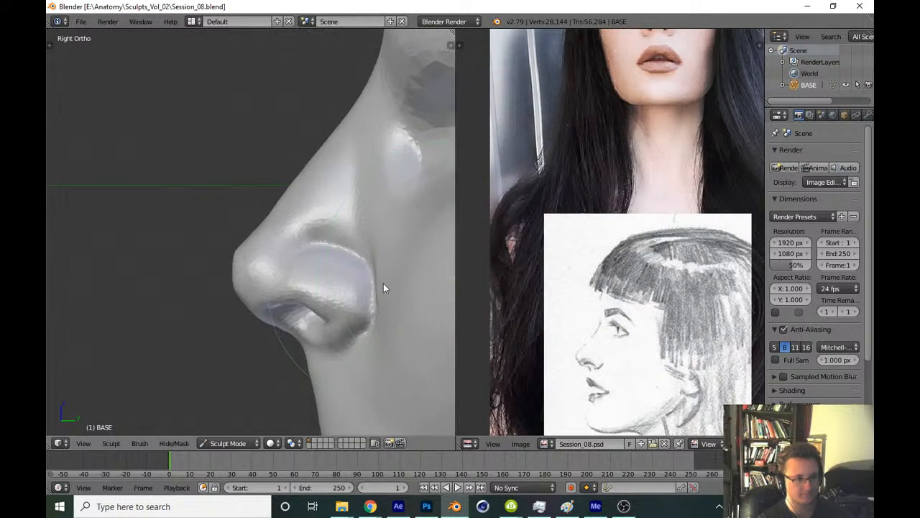
scroll(383, 284, "up", 2)
key("z")
key("z")
key("f")
left_click(254, 303)
key("z")
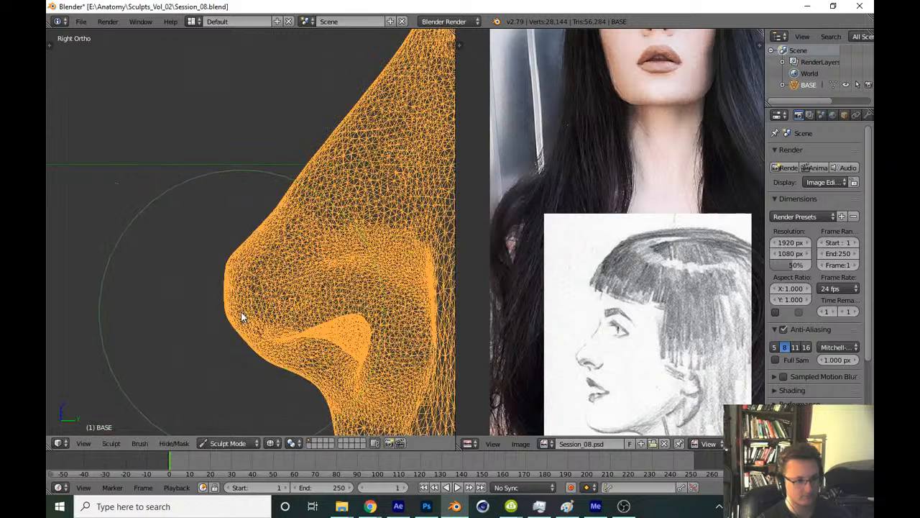
key("z")
key("f")
left_click(236, 307)
left_click_drag(235, 306, 217, 306)
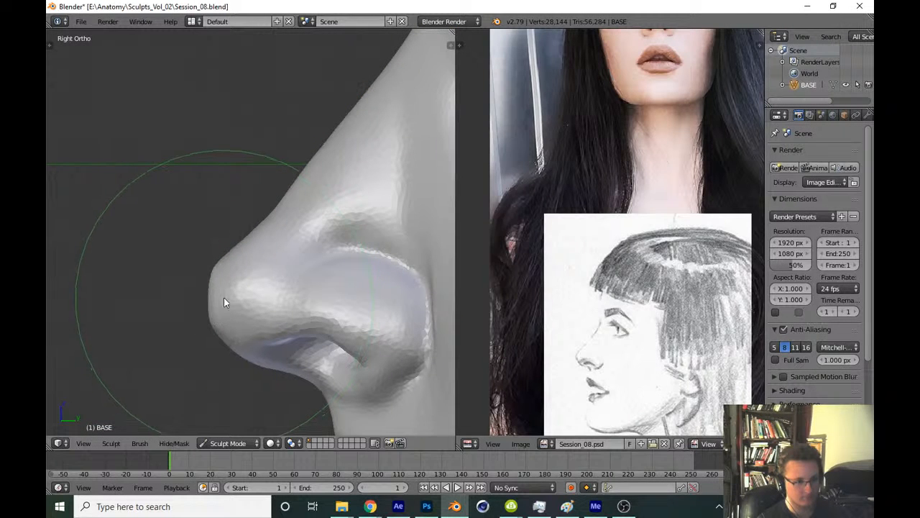
Nudge the nose bridge profile in right side view with a resized Grab brush and check the head's profile
middle_click_drag(229, 296, 310, 210, "shift")
key("f")
left_click(328, 212)
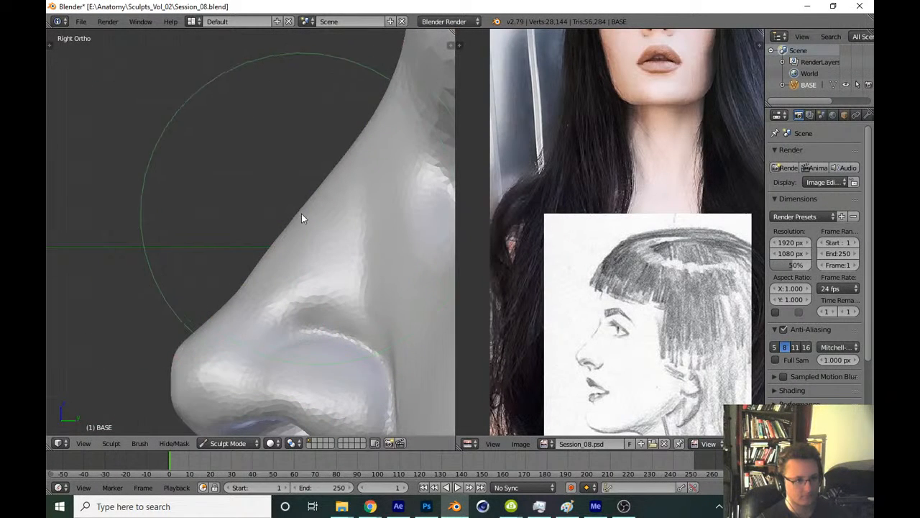
left_click_drag(301, 214, 305, 214)
scroll(359, 179, "up", 3)
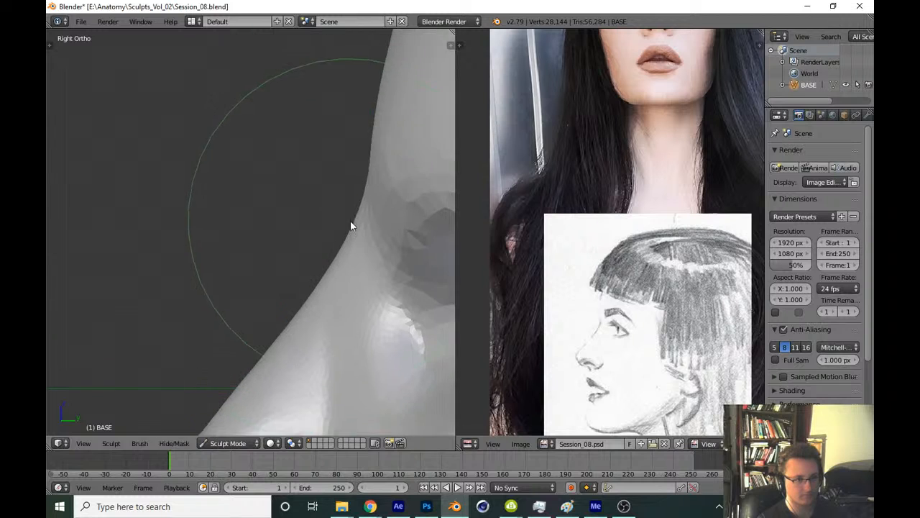
scroll(353, 248, "down", 6)
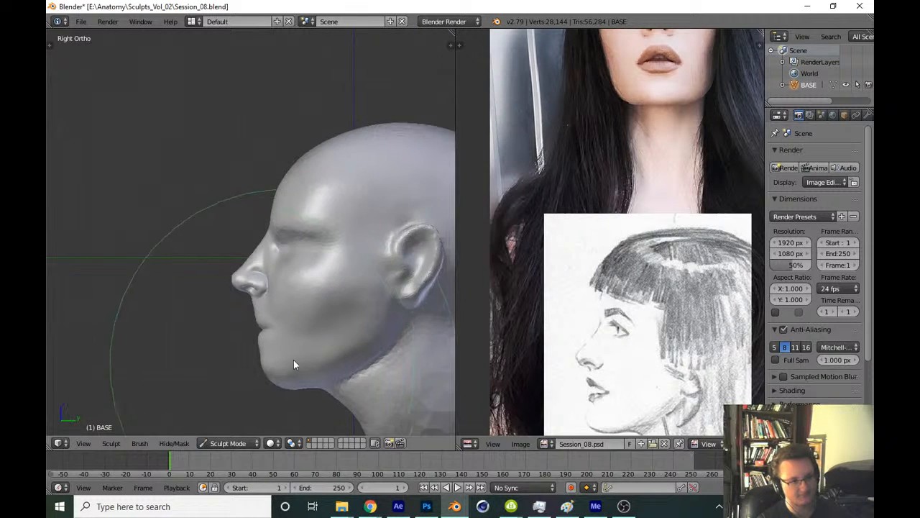
scroll(305, 345, "down", 2, "shift")
scroll(332, 284, "up", 6)
scroll(338, 274, "up", 8)
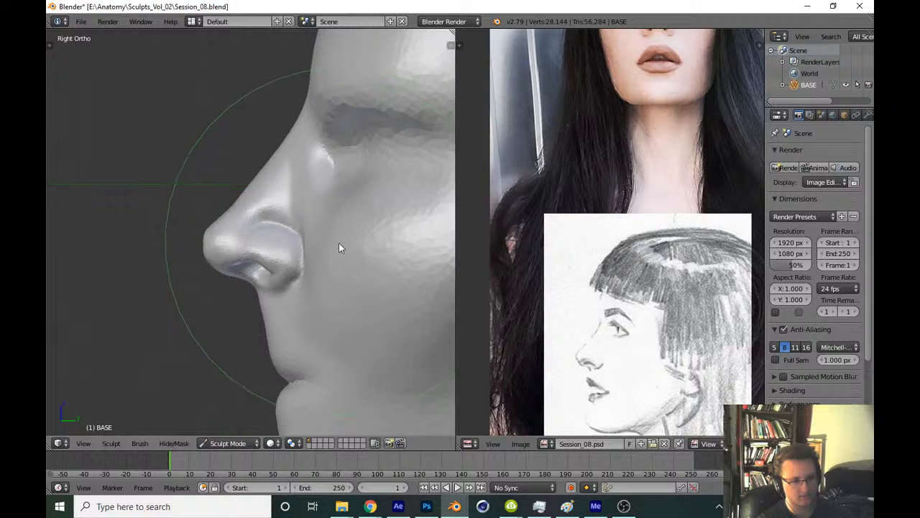
scroll(367, 255, "up", 3)
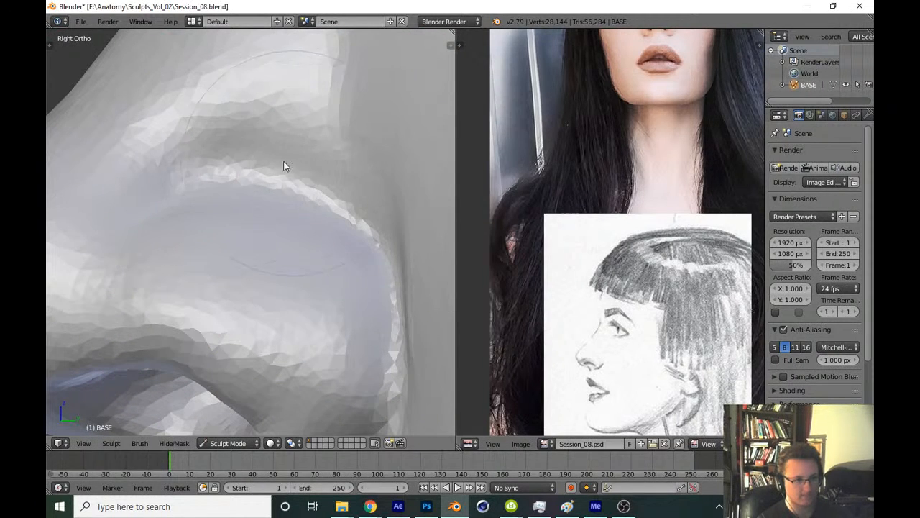
Switch to the Pinch/Magnify brush and stroke along the crease over the nostril wing down to its outer edge
key("t")
left_click(94, 81)
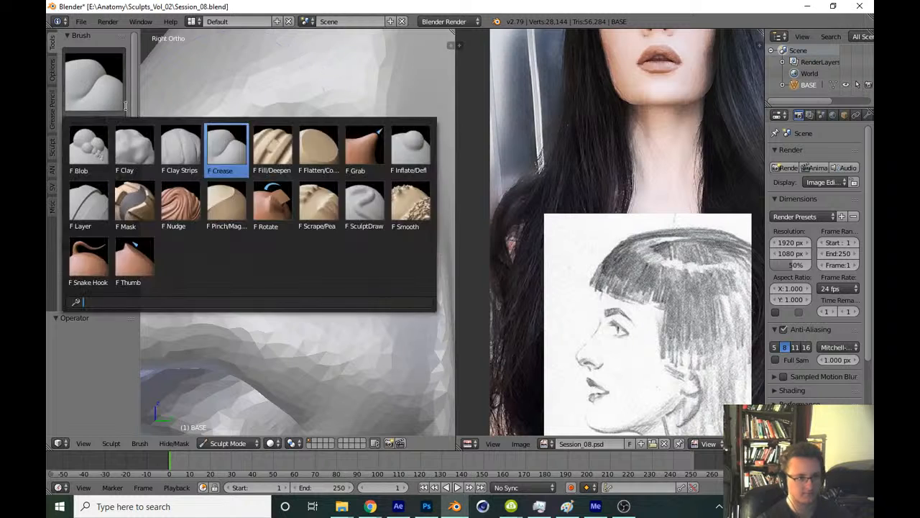
left_click(227, 198)
key("t")
mouse_move(250, 240)
middle_mouse_down("shift")
mouse_move(276, 264)
mouse_move(275, 251)
mouse_move(329, 242)
middle_mouse_up("shift")
scroll(274, 250, "down", 3)
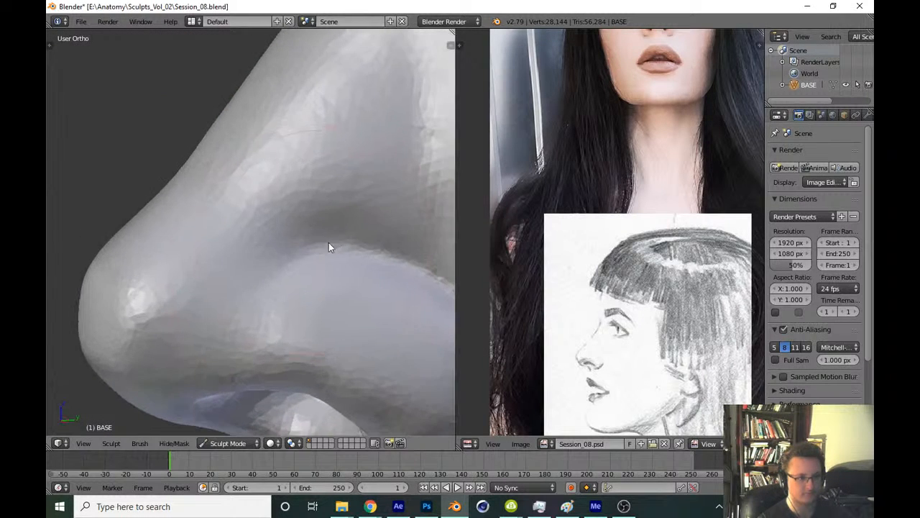
scroll(335, 234, "up", 3)
mouse_move(251, 239)
left_mouse_down()
mouse_move(364, 281)
mouse_move(266, 261)
mouse_move(356, 288)
mouse_move(290, 273)
mouse_move(412, 361)
left_mouse_up()
middle_click_drag(329, 364, 267, 208)
scroll(319, 238, "up", 2)
scroll(317, 235, "down", 3)
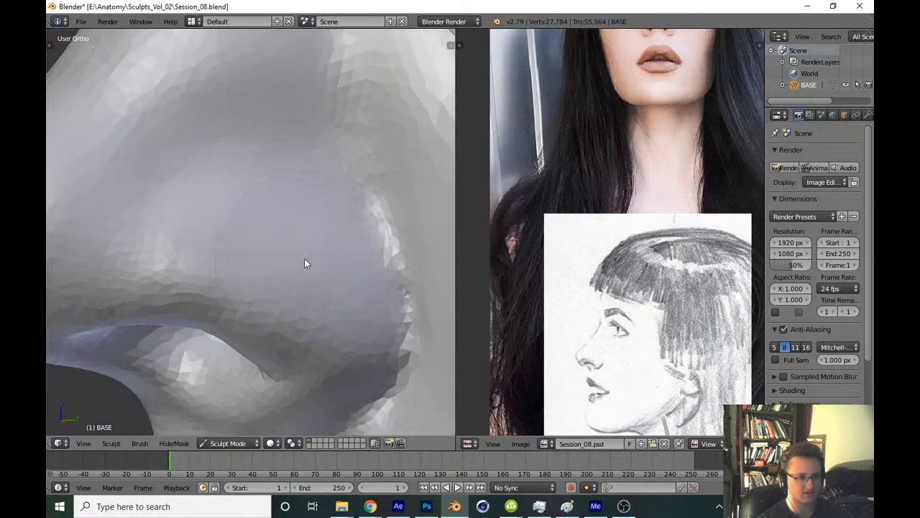
Define the upper edge of the nostril wing with short strokes from a close side angle
mouse_move(305, 261)
middle_mouse_down()
mouse_move(227, 238)
mouse_move(261, 284)
middle_mouse_up()
scroll(227, 238, "up", 1)
scroll(261, 283, "up", 2)
mouse_move(198, 242)
left_mouse_down()
mouse_move(255, 230)
mouse_move(146, 236)
mouse_move(319, 273)
mouse_move(280, 243)
left_mouse_up()
middle_click_drag(280, 243, 221, 228)
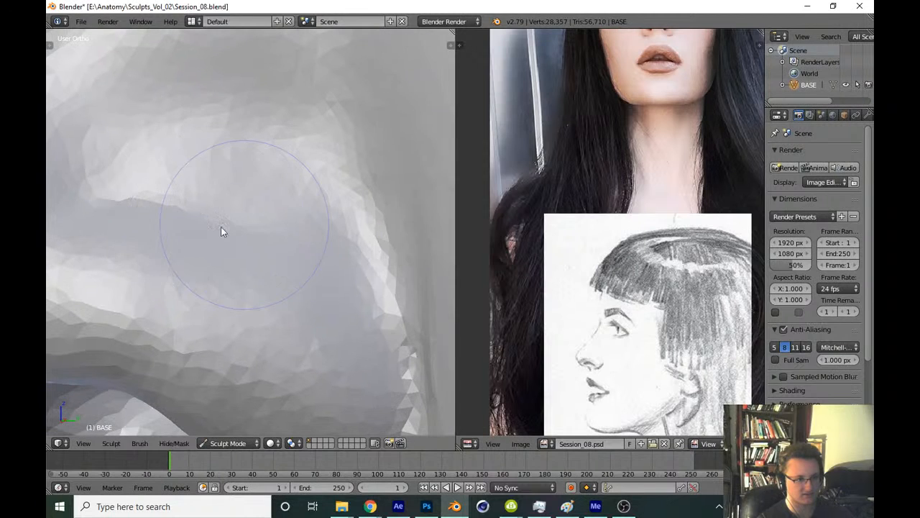
mouse_move(220, 228)
left_mouse_down()
mouse_move(317, 284)
mouse_move(157, 195)
mouse_move(376, 369)
mouse_move(382, 353)
mouse_move(259, 205)
left_mouse_up()
mouse_move(259, 205)
middle_mouse_down()
mouse_move(280, 200)
mouse_move(241, 214)
middle_mouse_up()
scroll(288, 295, "down", 5)
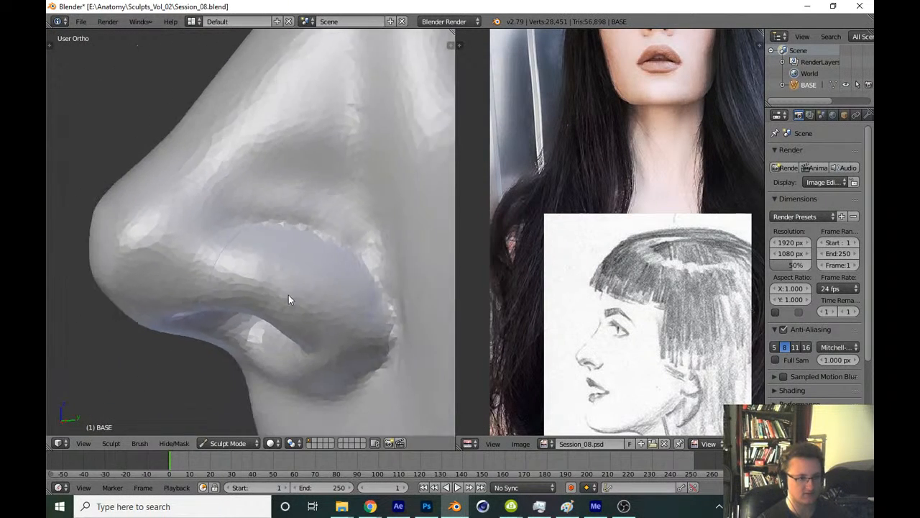
Undo the last sculpting change in front view and save over Session_08.blend
key("KP_1")
scroll(309, 270, "down", 6)
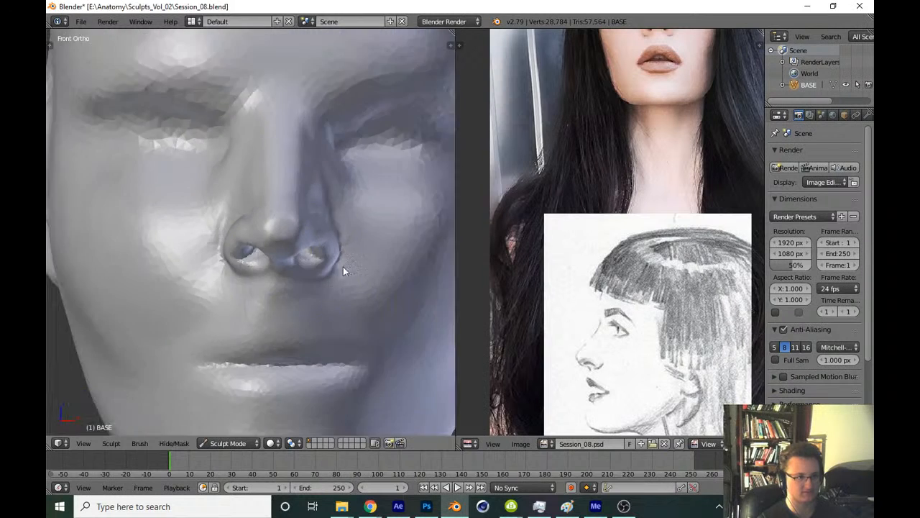
key("ctrl+z")
scroll(354, 342, "down", 4)
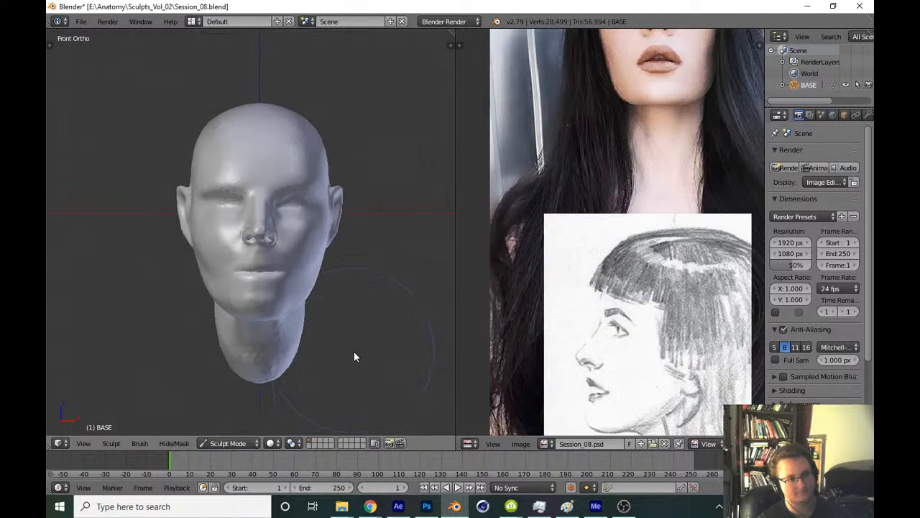
key("ctrl+s")
left_click(345, 367)
Pull the side of the nose tip inward in front view, using the portrait photo as reference, and save over Session_08.blend
middle_click_drag(602, 238, 591, 308)
scroll(344, 215, "up", 9)
scroll(346, 202, "up", 3)
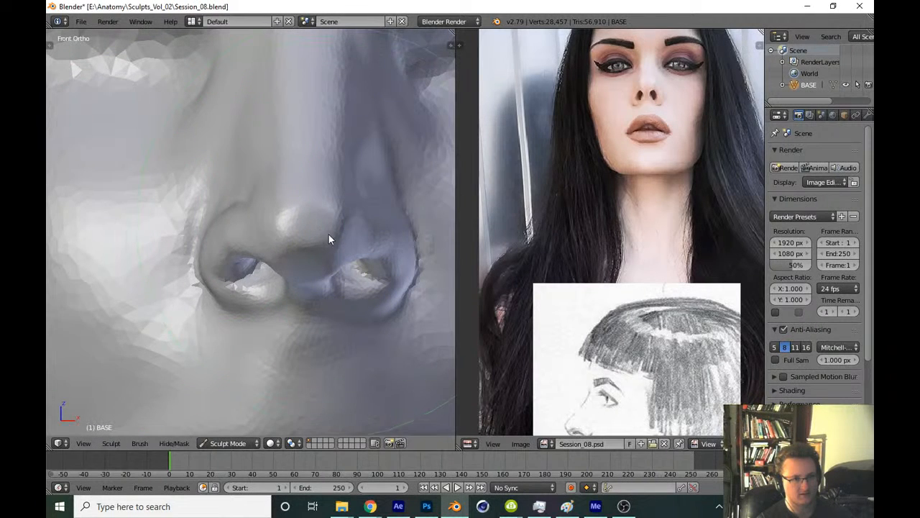
left_click_drag(335, 238, 321, 230)
scroll(321, 231, "down", 12)
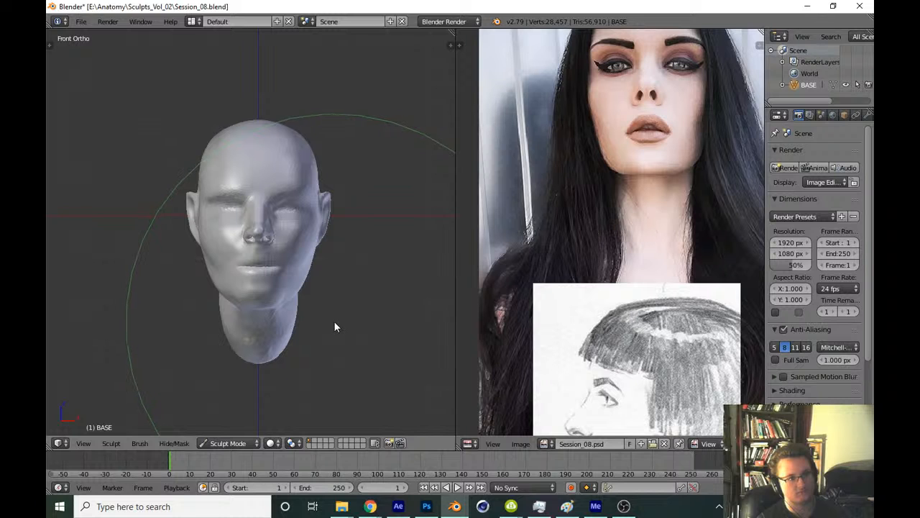
key("ctrl+s")
left_click(328, 327)
Switch to the Clay Strips brush, resize it and stroke along the side of the nostril wing toward the cheek
scroll(327, 328, "up", 12)
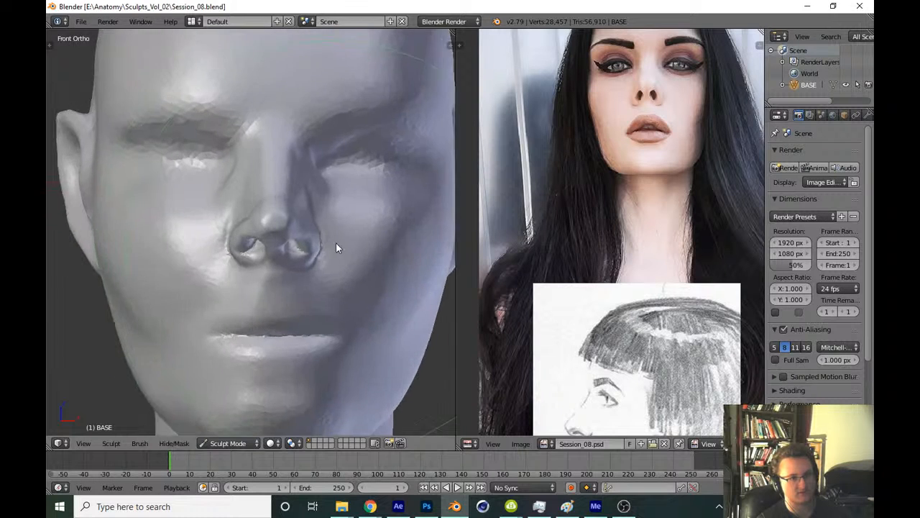
middle_click_drag(345, 290, 355, 238)
key("t")
left_click(115, 87)
left_click(171, 148)
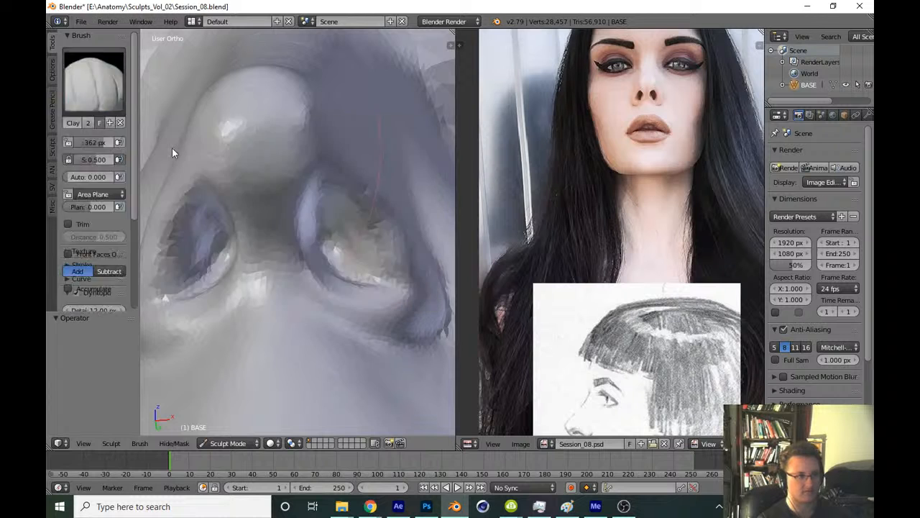
key("t")
mouse_move(277, 215)
middle_mouse_down()
mouse_move(218, 234)
mouse_move(179, 231)
middle_mouse_up()
scroll(243, 225, "up", 4)
key("f")
left_click(167, 247)
mouse_move(168, 247)
left_mouse_down()
mouse_move(163, 221)
mouse_move(125, 210)
mouse_move(236, 215)
mouse_move(138, 212)
mouse_move(307, 287)
left_mouse_up()
key("f")
left_click(177, 202)
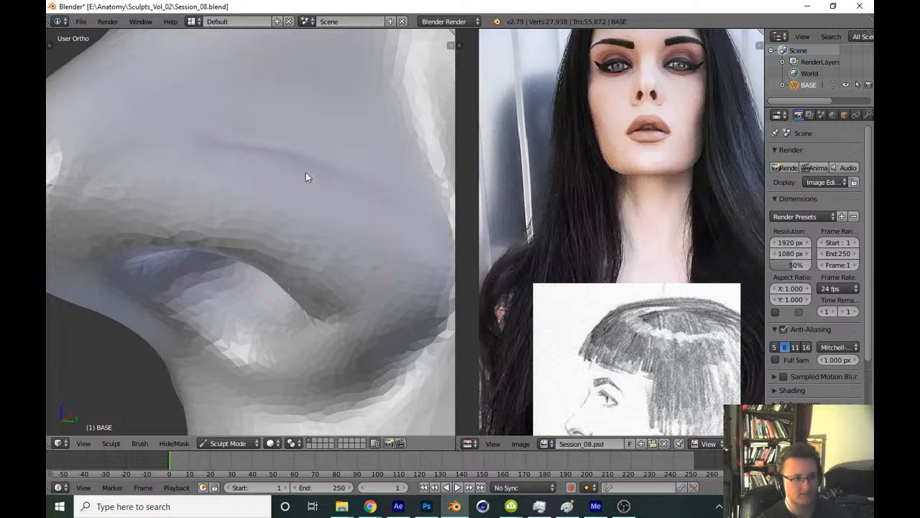
Save over Session_08.blend and reframe the reference images to show the front portrait, three-quarter photo and profile sketch
scroll(320, 216, "down", 6)
scroll(226, 298, "down", 2)
middle_click_drag(225, 298, 235, 339)
key("ctrl+s")
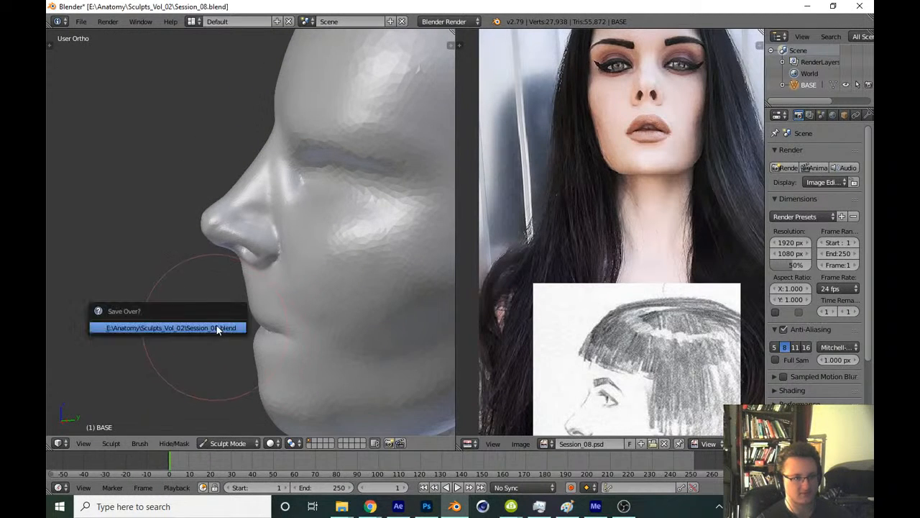
left_click(224, 329)
middle_click_drag(528, 151, 505, 170)
scroll(505, 170, "down", 5)
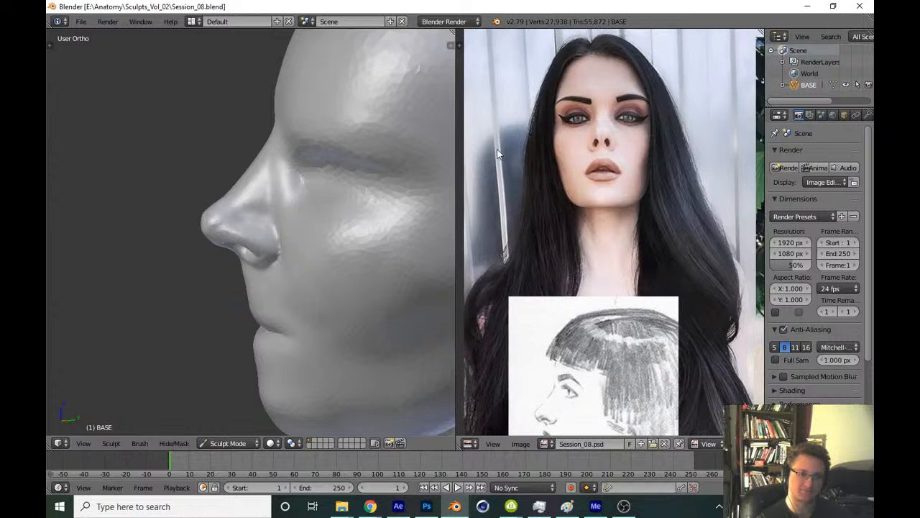
middle_click_drag(520, 134, 471, 111)
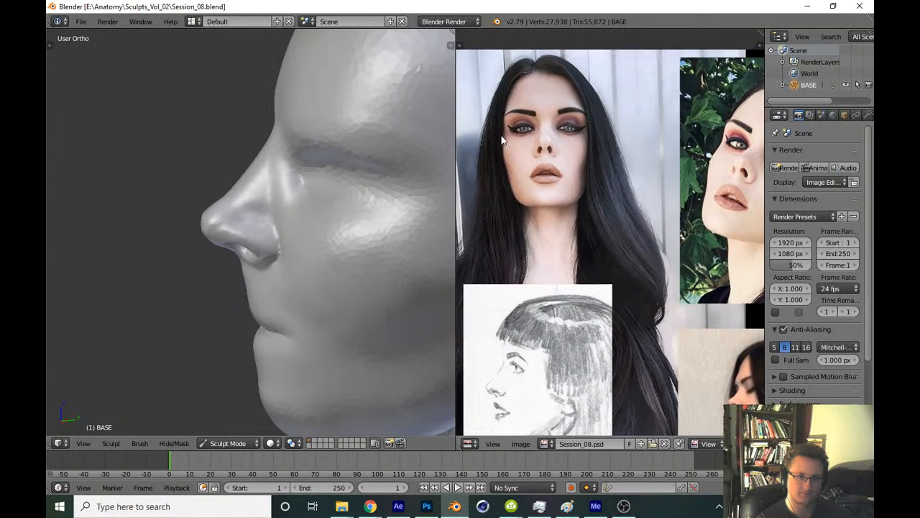
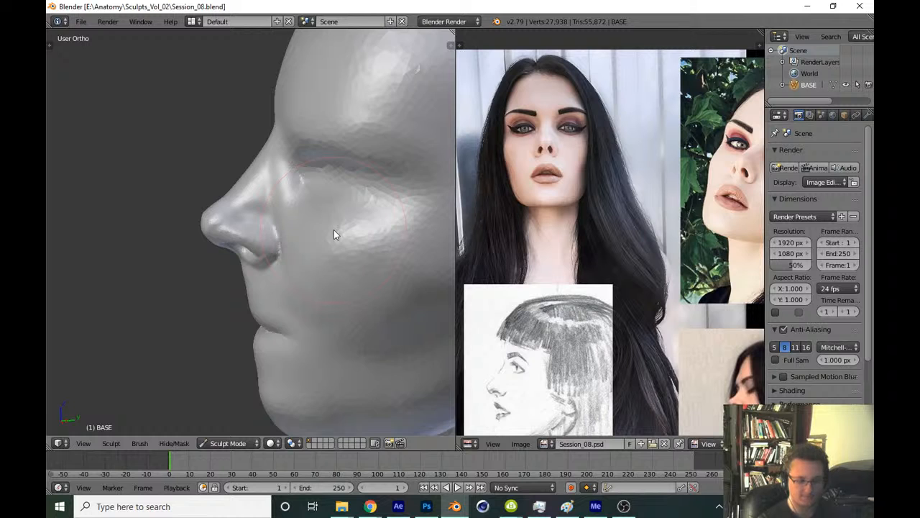
Check the whole head in front view and save over Session_08.blend
key("ctrl+z")
key("KP_1")
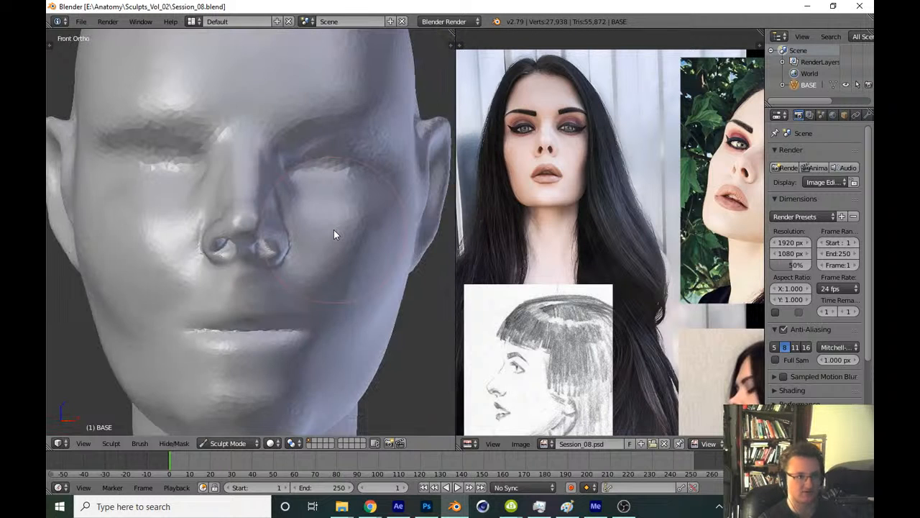
scroll(345, 273, "down", 5)
key("ctrl+s")
left_click(365, 328)
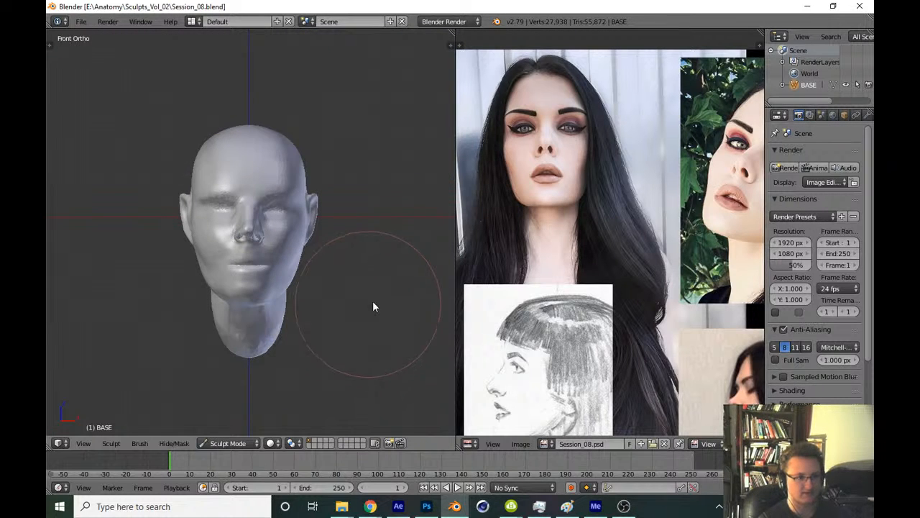
Push the lower outer side of the nostril slightly inward in front view with the Grab brush
scroll(377, 300, "up", 6)
scroll(373, 207, "up", 4)
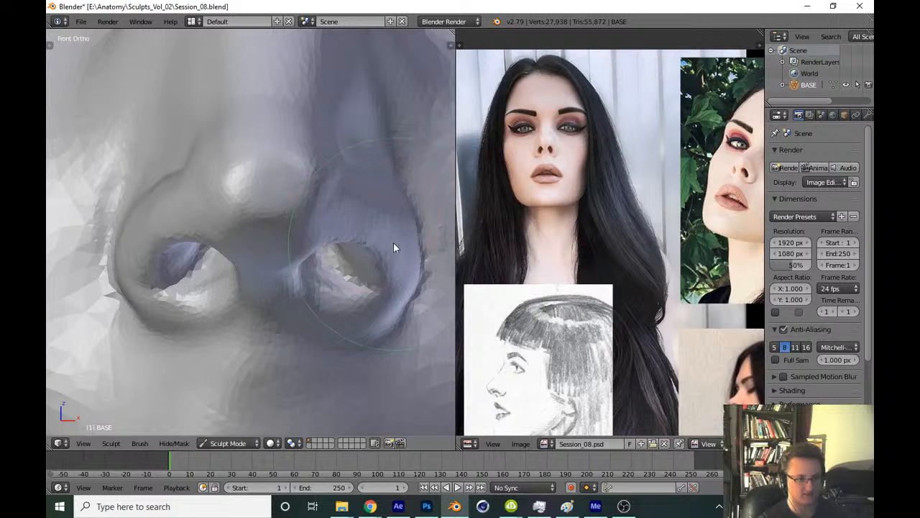
left_click_drag(409, 288, 401, 285)
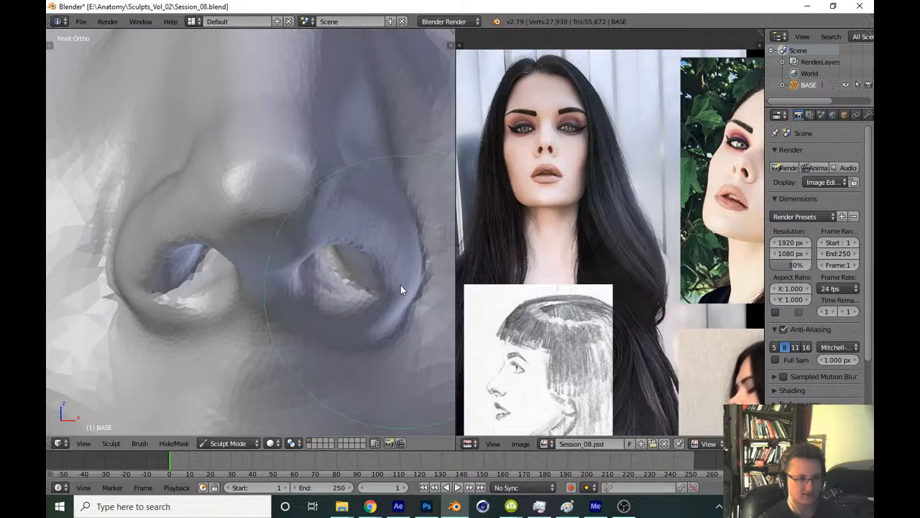
middle_click_drag(397, 272, 331, 281)
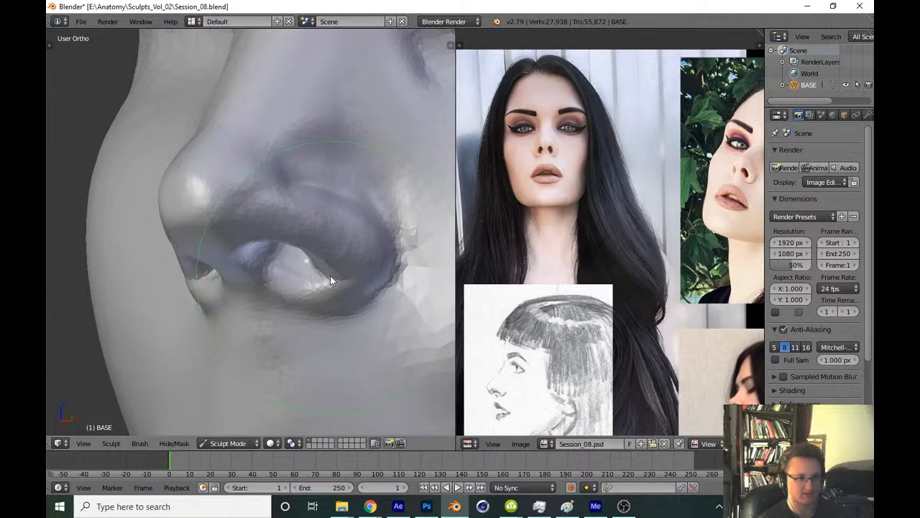
Shape the crease along the top of the nostril wing with repeated back-and-forth strokes toward its outer edge
scroll(330, 276, "up", 5)
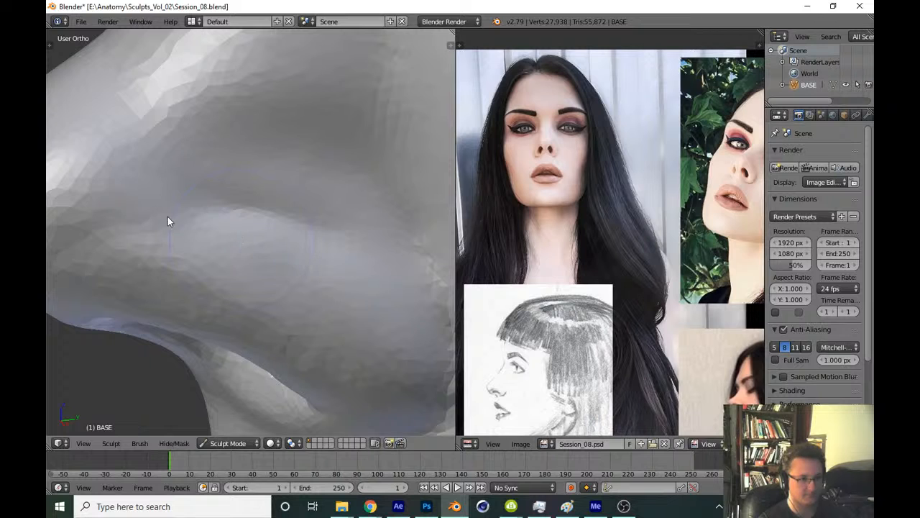
left_click_drag(167, 216, 341, 250)
middle_click_drag(342, 250, 257, 240)
left_click_drag(257, 240, 180, 215)
middle_click_drag(180, 216, 226, 217)
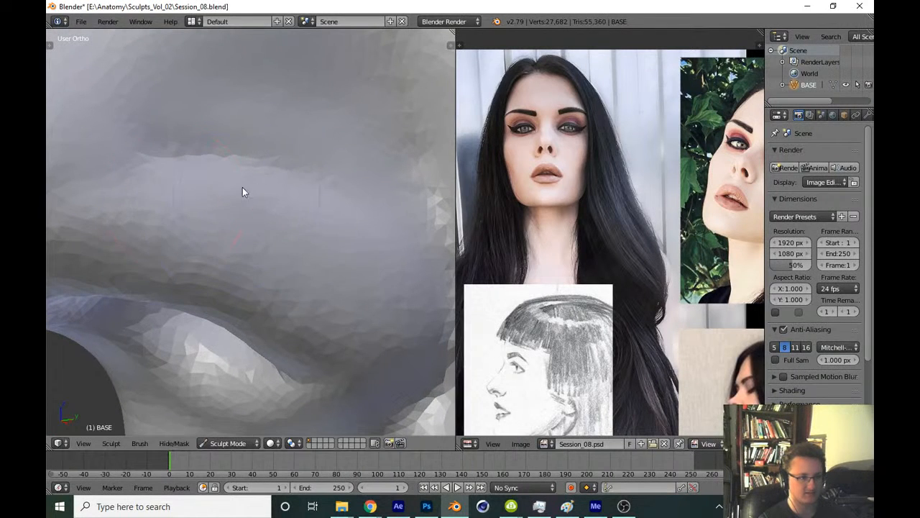
left_click_drag(270, 165, 376, 237)
middle_click_drag(376, 237, 277, 174)
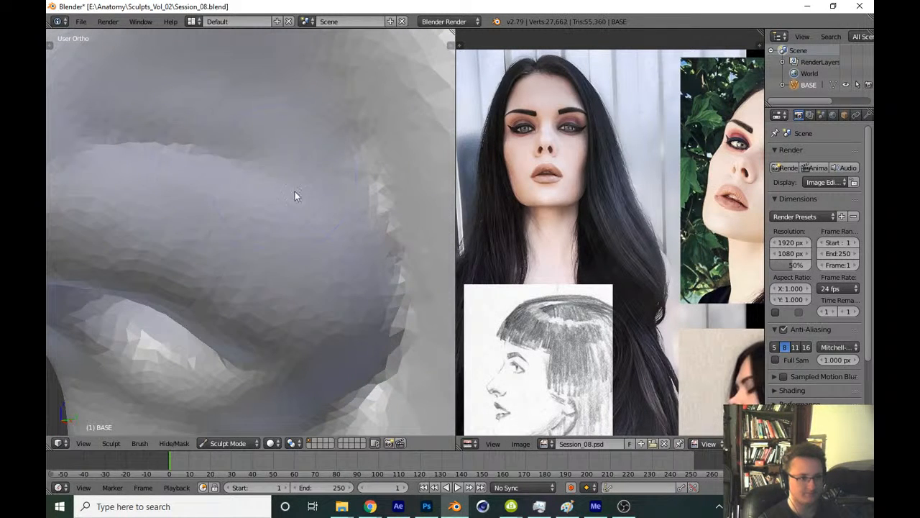
left_click_drag(295, 192, 175, 165)
left_click_drag(372, 291, 260, 160)
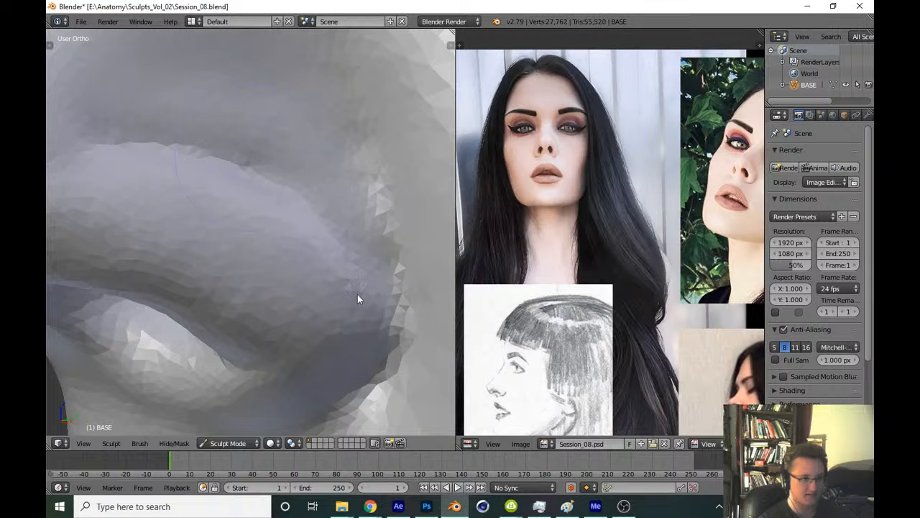
Check the reshaped nostril in front and right side views and save over Session_08.blend
scroll(357, 294, "down", 9)
key("KP_1")
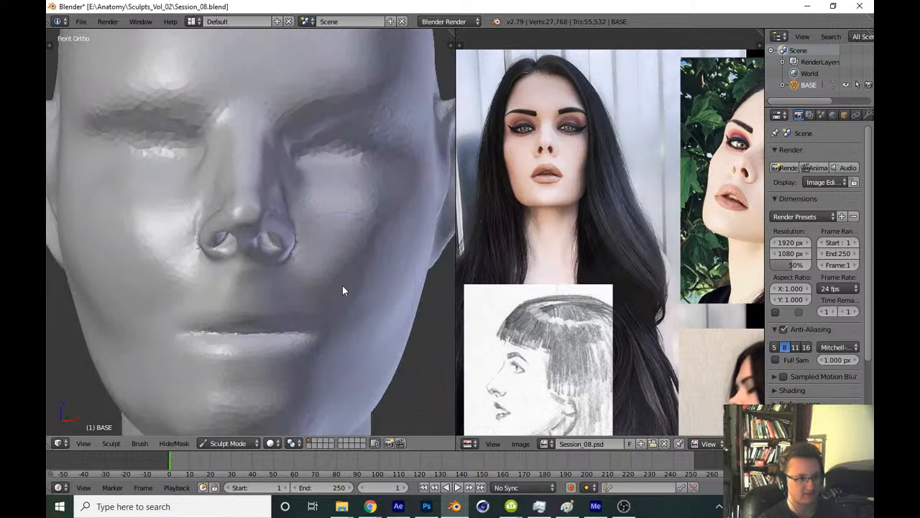
key("KP_3")
scroll(315, 252, "up", 5)
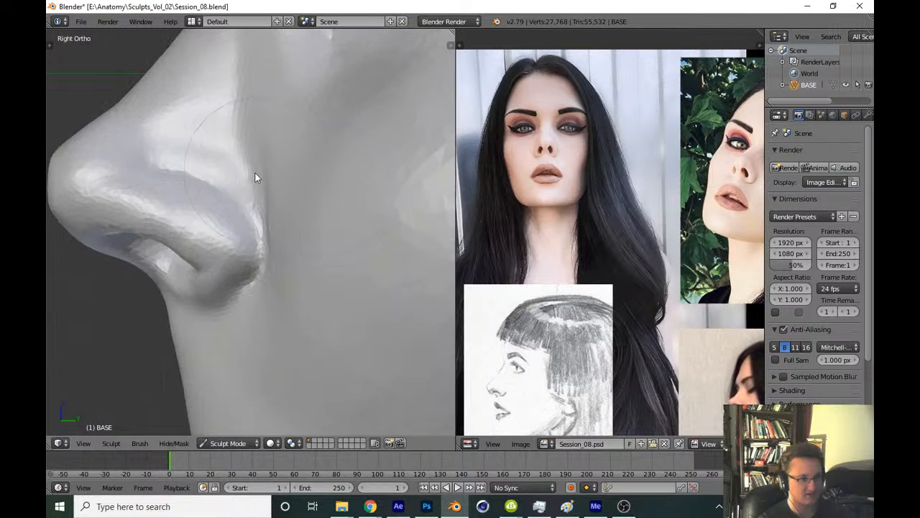
scroll(255, 178, "up", 4)
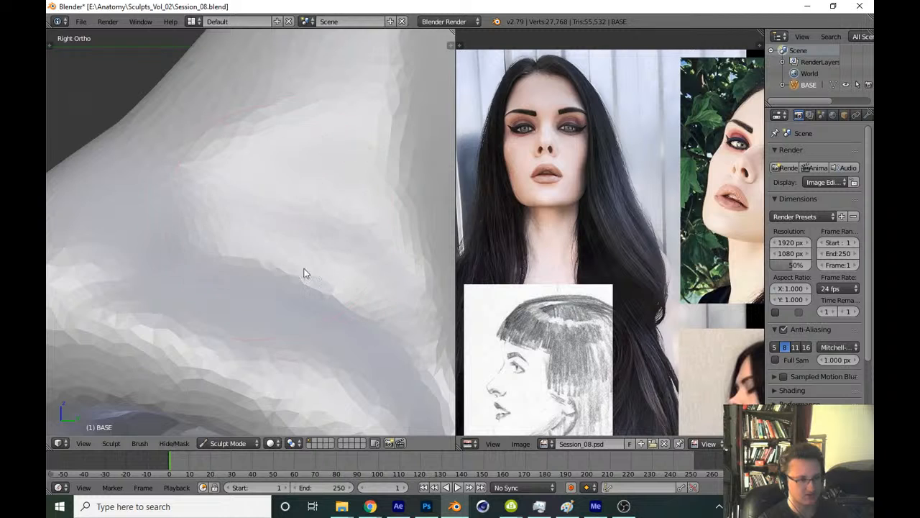
scroll(303, 273, "down", 6)
key("ctrl+s")
left_click(185, 371)
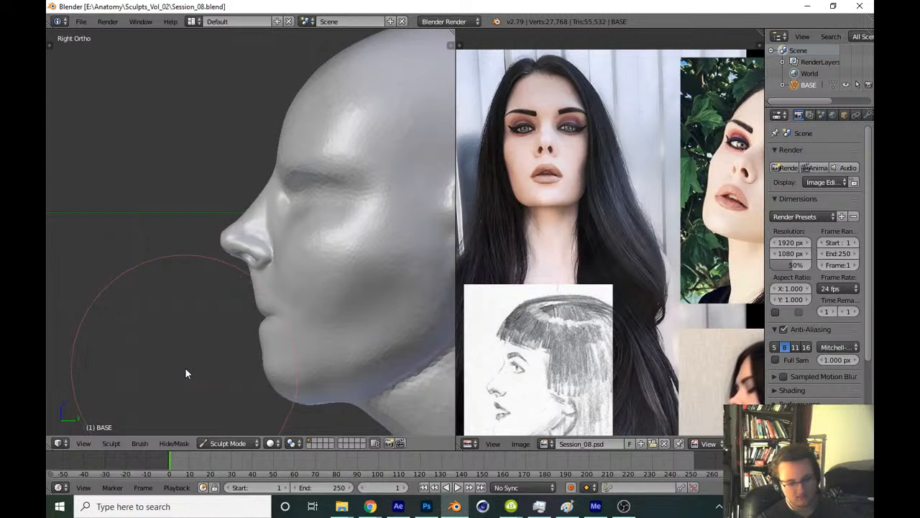
key("KP_1")
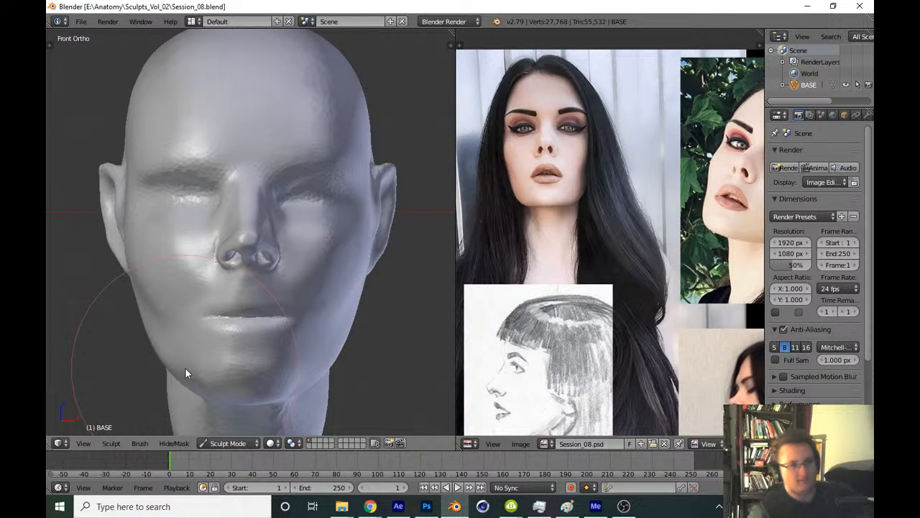
Sharpen the crease along the top of the nostril wing in an angled side view with a resized Crease brush
mouse_move(668, 250)
middle_mouse_down()
mouse_move(609, 236)
mouse_move(640, 204)
middle_mouse_up()
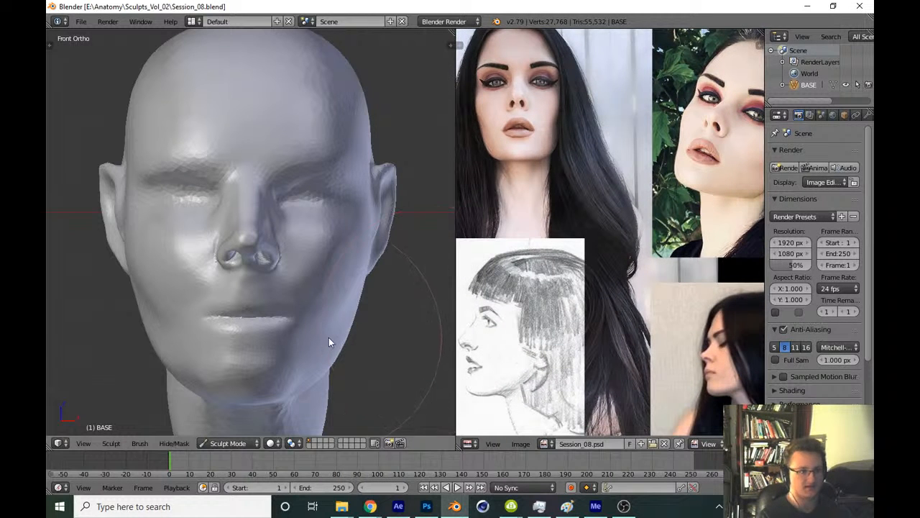
middle_click_drag(499, 154, 507, 181)
scroll(359, 305, "up", 6)
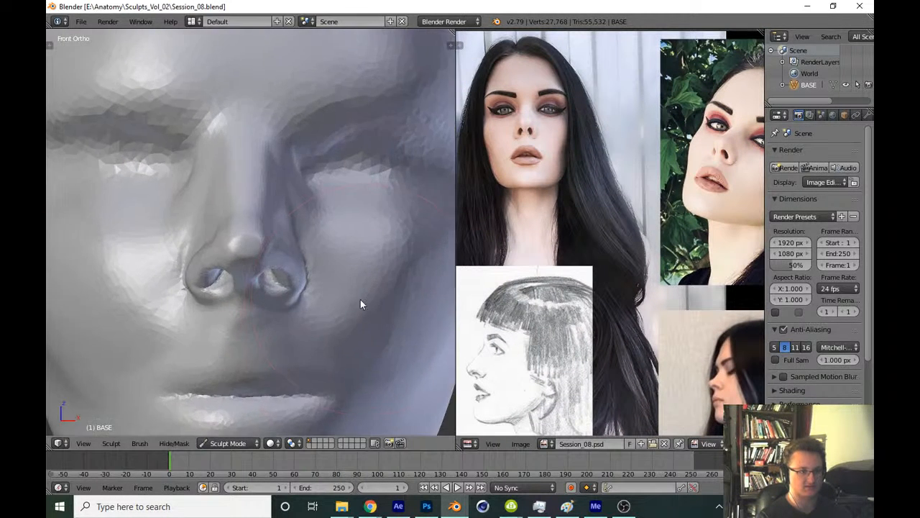
middle_click_drag(349, 271, 264, 296)
scroll(309, 240, "up", 4)
middle_click_drag(309, 240, 249, 251)
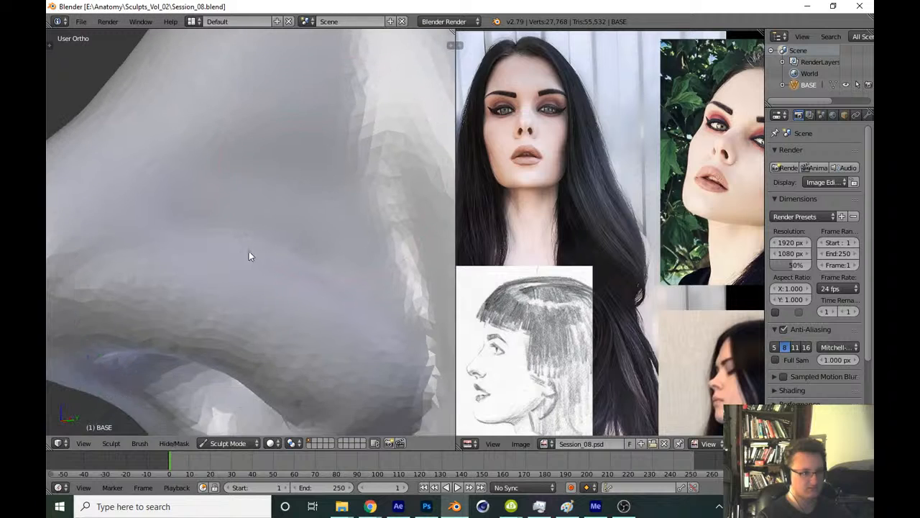
scroll(247, 264, "up", 1)
key("shift+c")
key("f")
left_click(199, 273)
scroll(193, 273, "down", 1)
key("f")
left_click(172, 268)
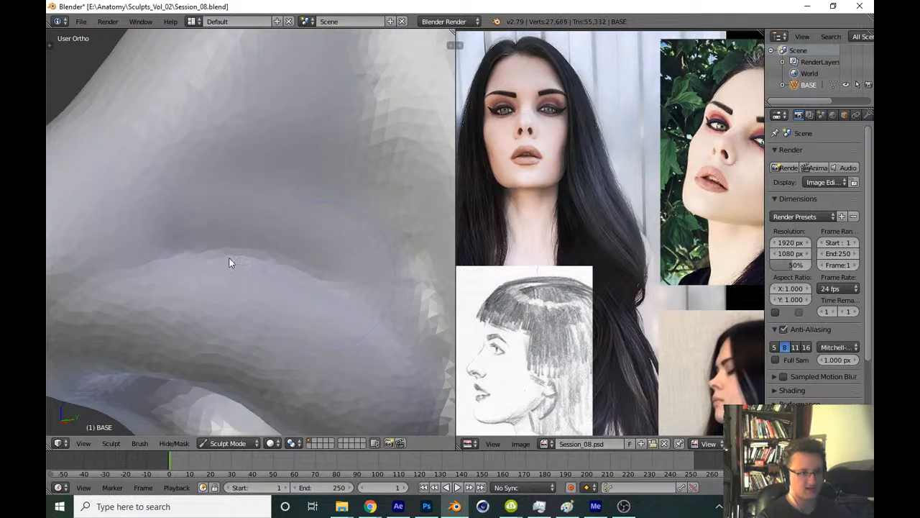
middle_click_drag(229, 263, 259, 290)
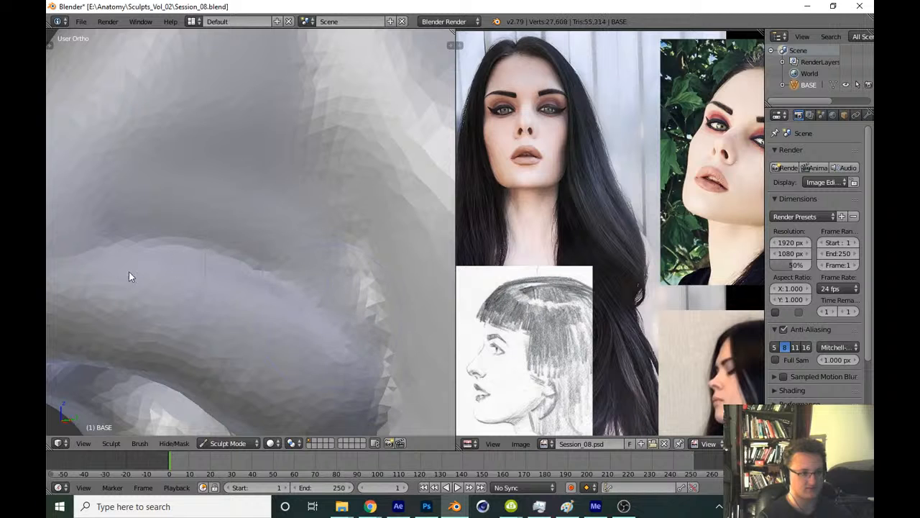
Check the nose in side view and the whole head in front view, and save over Session_08.blend
key("KP_3")
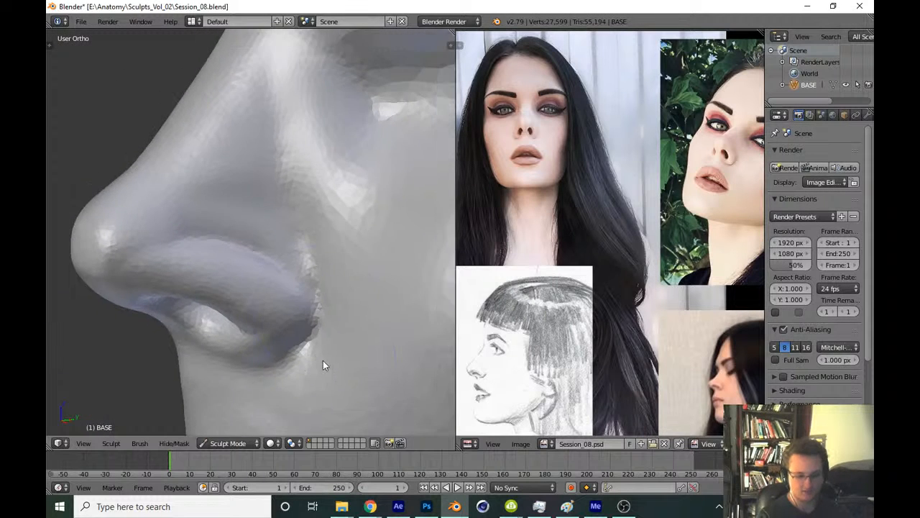
key("KP_1")
scroll(341, 384, "down", 8)
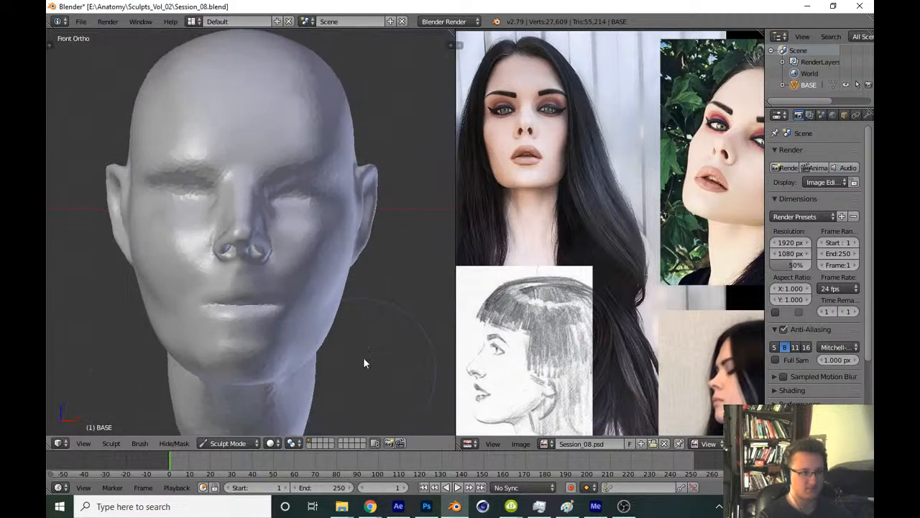
key("ctrl+s")
left_click(374, 338)
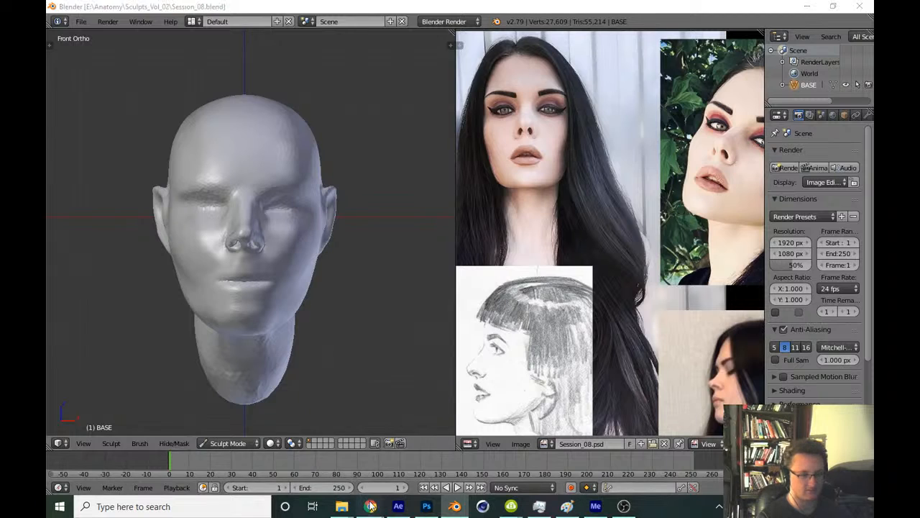
Switch to Chrome to check the YouTube Studio live stream analytics and chat, and return to Blender
left_click(370, 506)
left_click(430, 456)
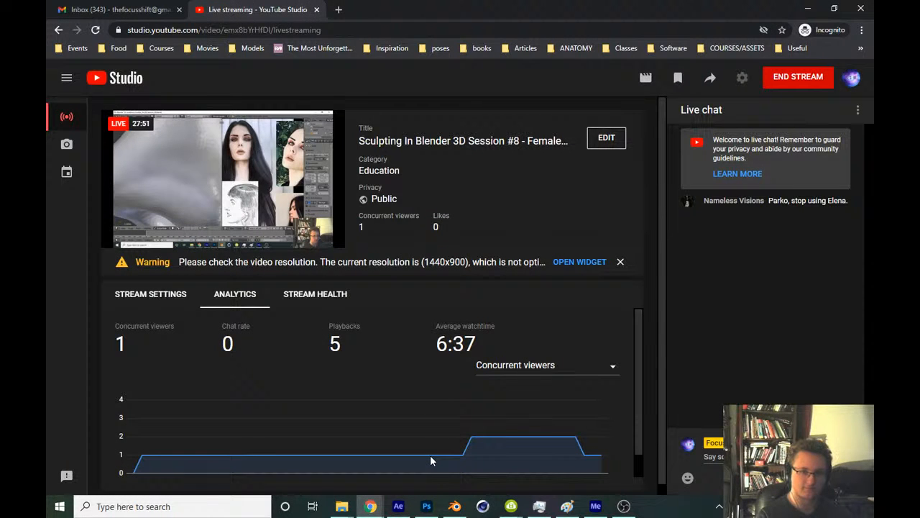
key("alt+Tab")
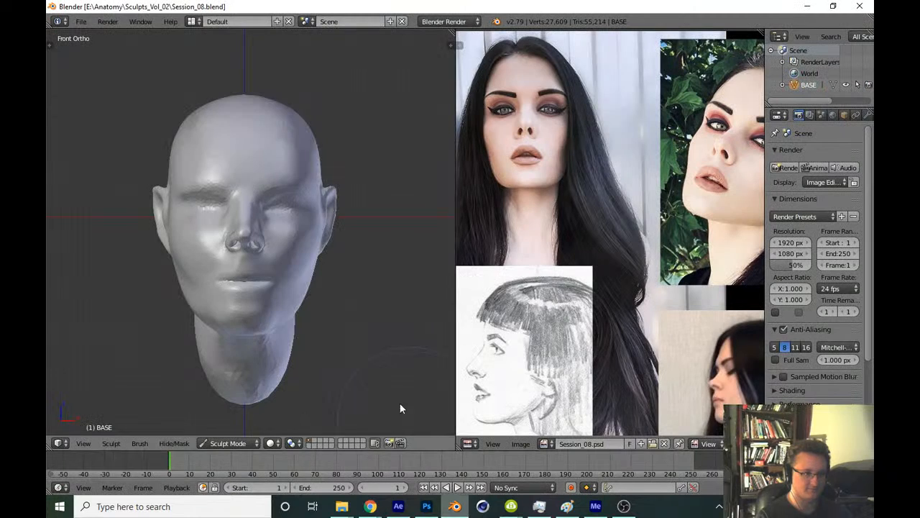
Save over Session_08.blend and frame the frontal photo together with the profile drawing in the reference image
key("ctrl+s")
scroll(389, 289, "up", 5)
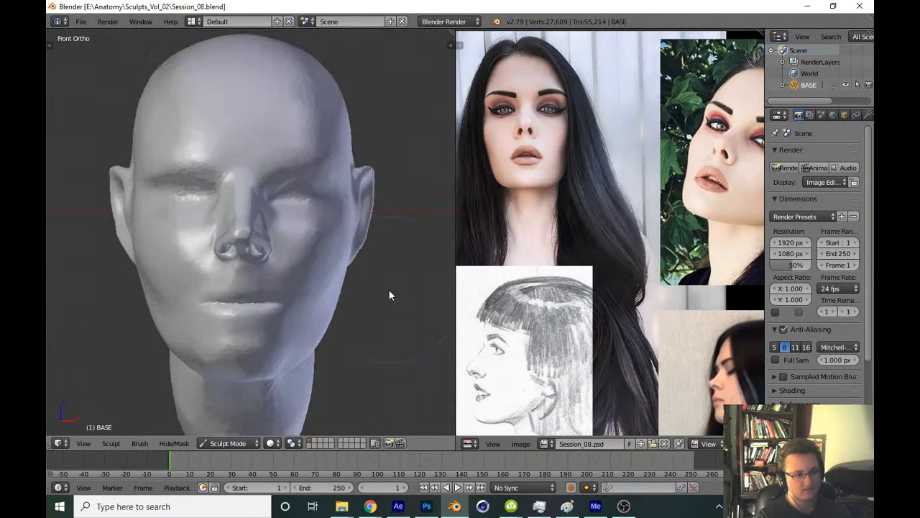
key("ctrl+s")
left_click(400, 351)
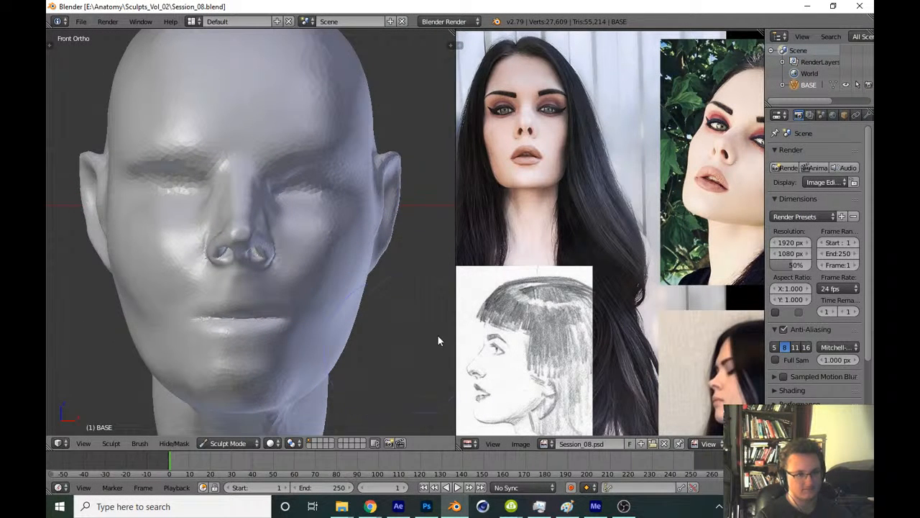
mouse_move(574, 284)
middle_mouse_down()
mouse_move(536, 297)
mouse_move(565, 286)
middle_mouse_up()
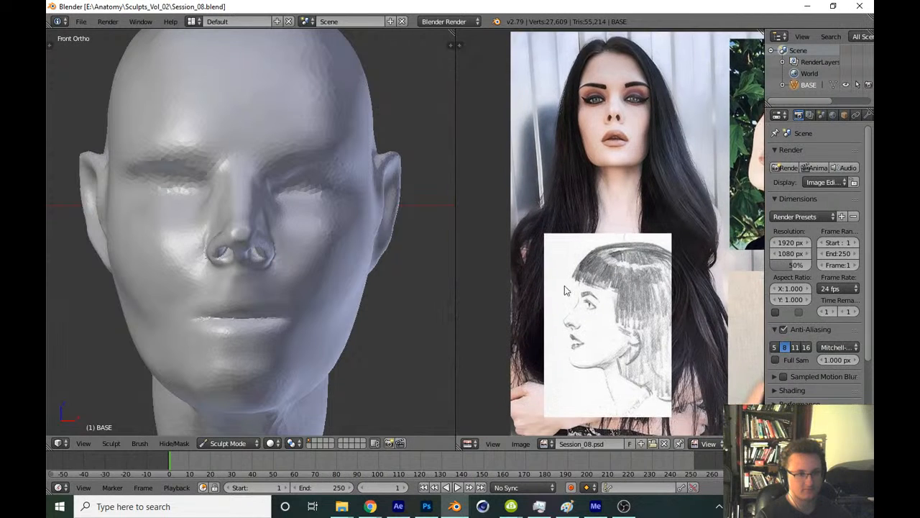
scroll(557, 277, "up", 1)
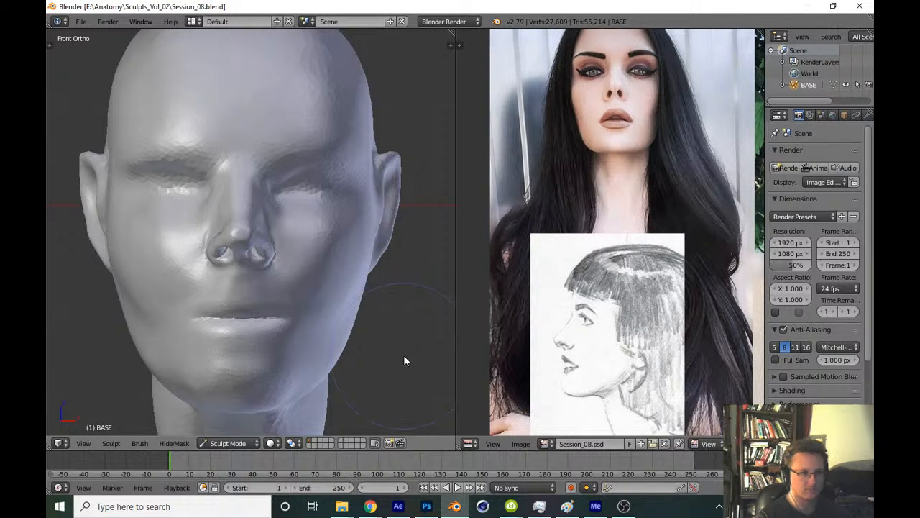
key("ctrl+s")
Define the crease under the nostril from the base of the columella outward, working from below the nose
middle_click_drag(364, 373, 343, 238)
middle_click_drag(315, 320, 334, 230, "shift")
middle_click_drag(333, 268, 272, 250)
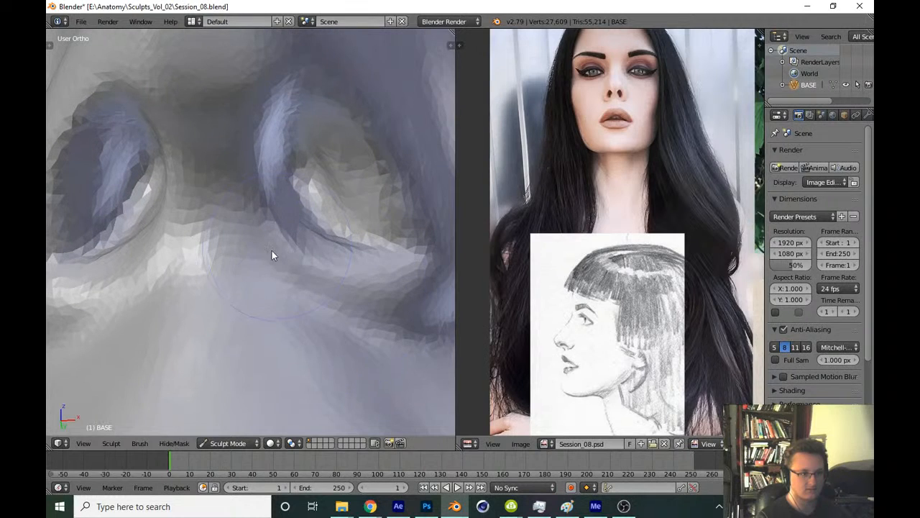
left_click_drag(247, 236, 347, 314)
scroll(347, 314, "down", 8)
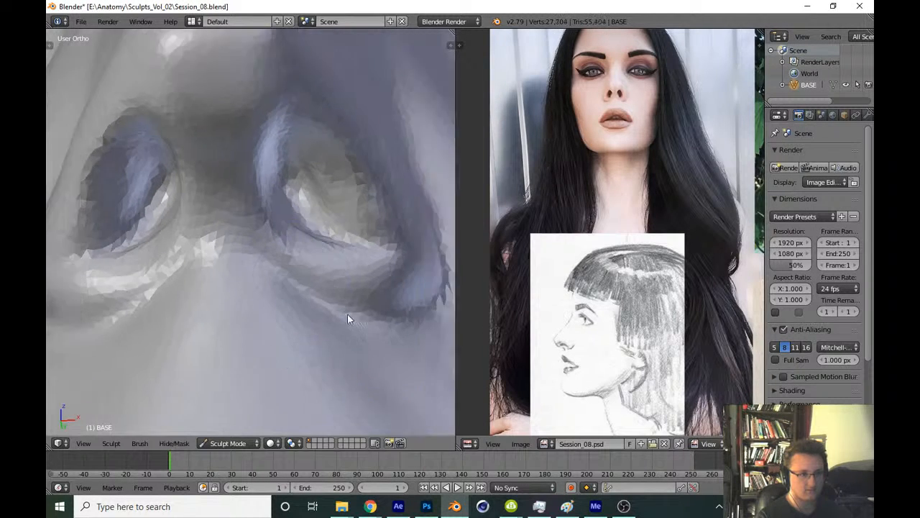
Check the whole head in front view and save the file over Session_08.blend
scroll(355, 323, "down", 6)
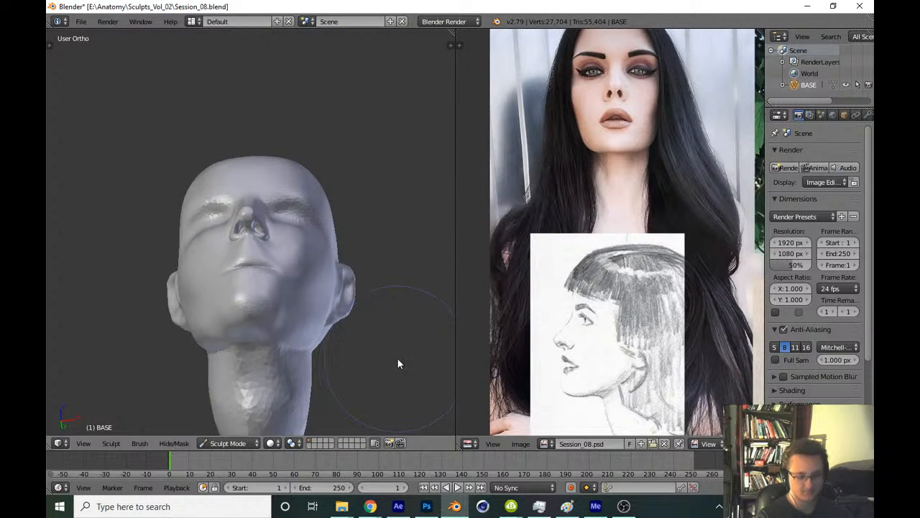
key("KP_1")
key("ctrl+s")
left_click(370, 381)
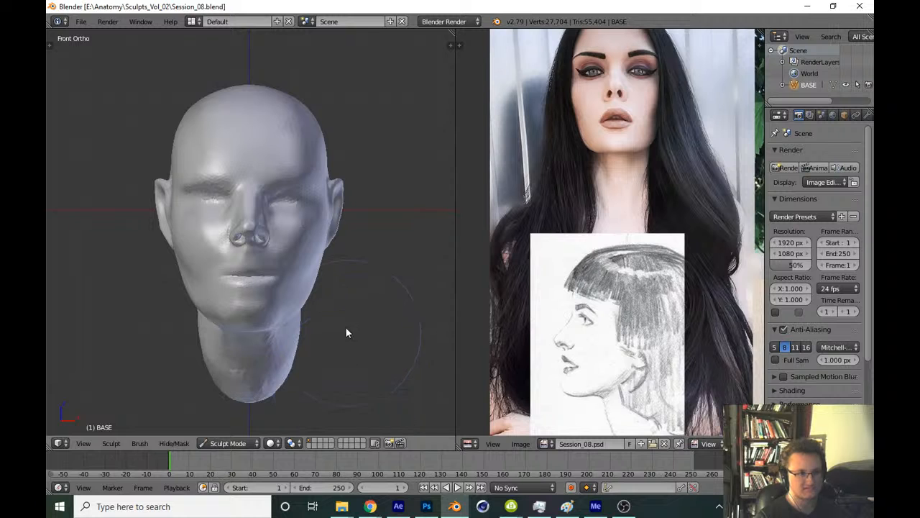
Try to reshape the side of the nose tip with a resized Grab brush in front view, and undo it
scroll(346, 332, "up", 10)
key("f")
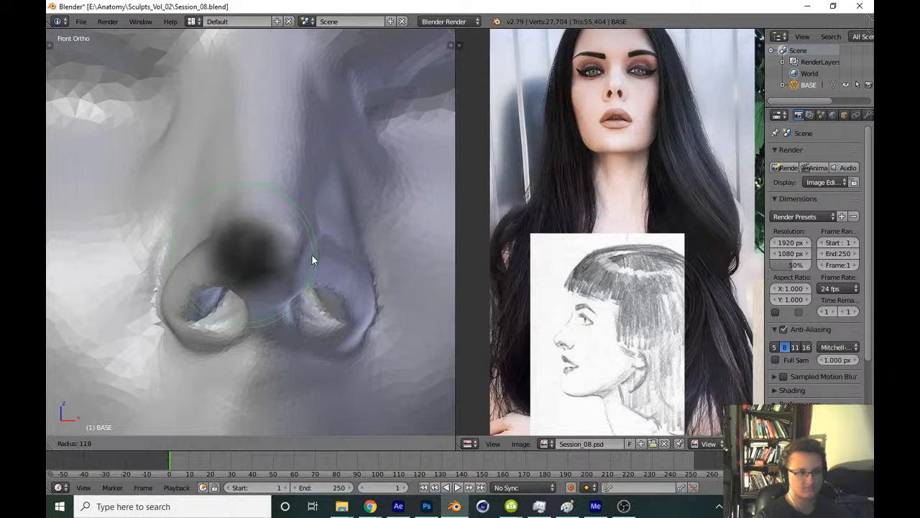
left_click(315, 260)
scroll(318, 264, "up", 2)
key("f")
left_click(352, 227)
key("f")
left_click(353, 235)
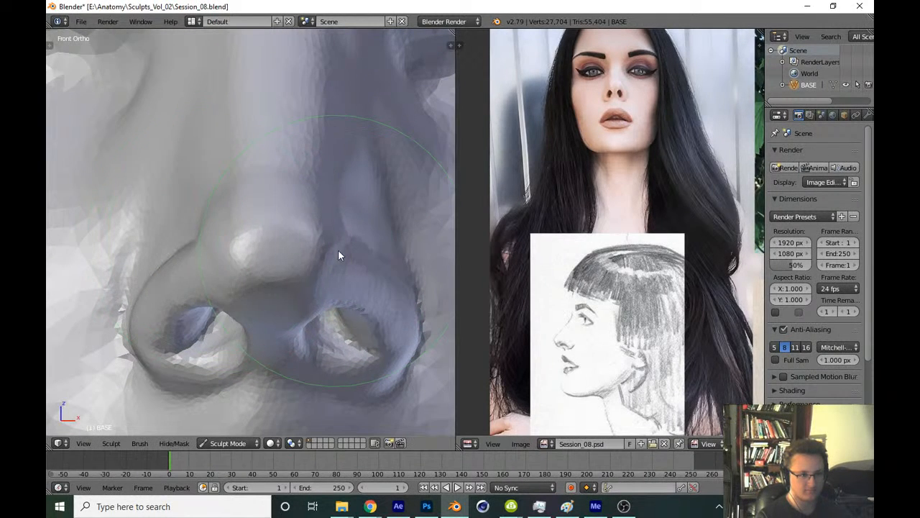
scroll(366, 350, "down", 10)
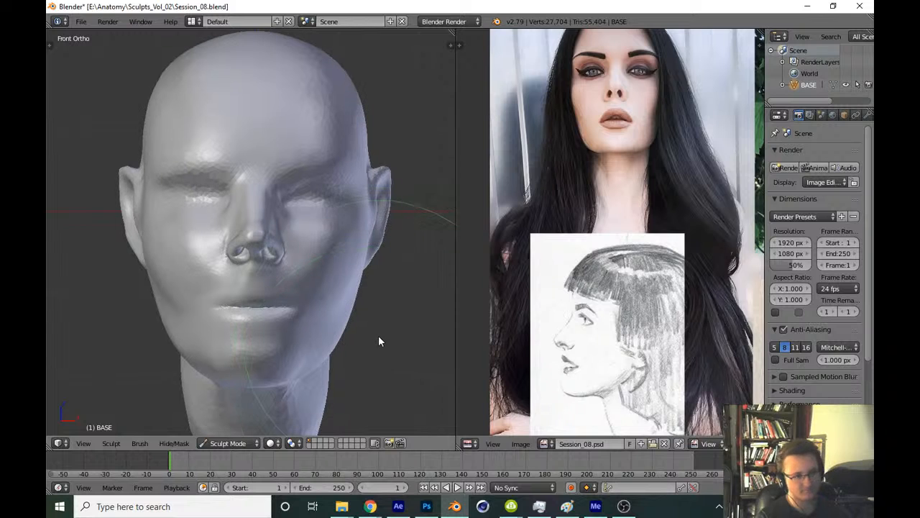
key("ctrl+z")
Pull the side of the nose tip slightly outward and up in front view with the Grab brush
key("g")
scroll(362, 338, "up", 8)
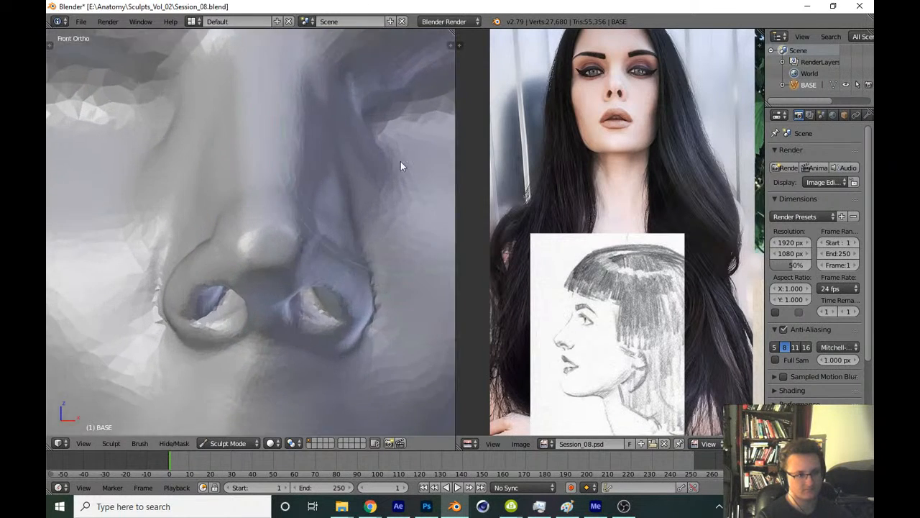
scroll(397, 183, "up", 2)
scroll(343, 271, "up", 2)
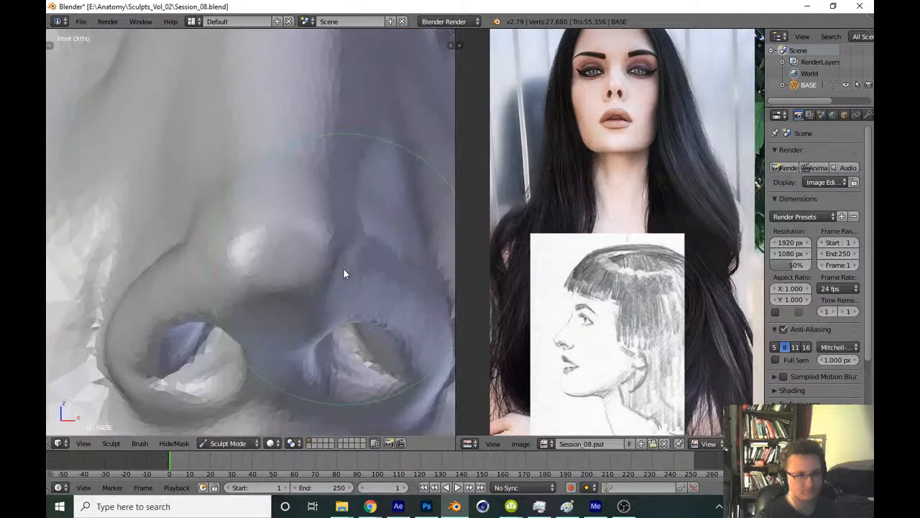
key("f")
left_click(345, 261)
left_click_drag(346, 261, 353, 257)
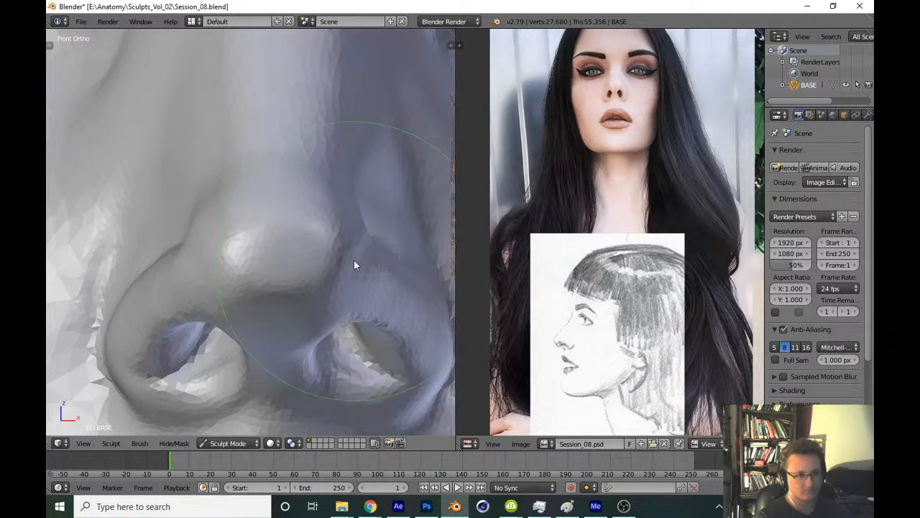
Check the adjusted nose tip against the whole face and save over Session_08.blend
scroll(352, 262, "down", 2)
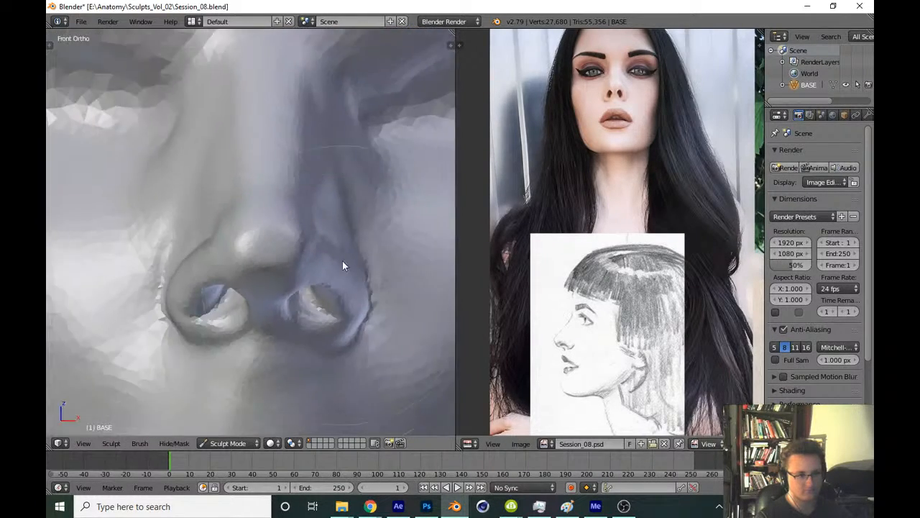
scroll(342, 260, "down", 6)
key("ctrl+s")
left_click(367, 337)
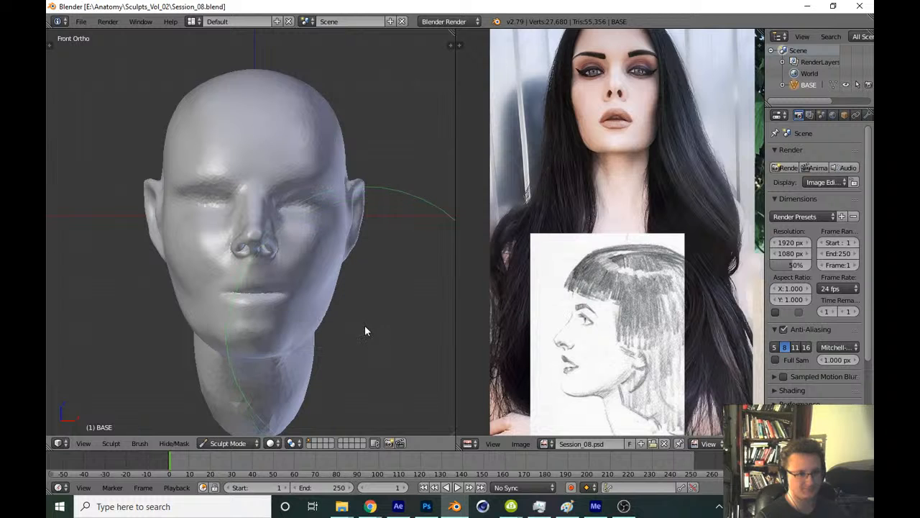
Inspect the nostril openings and nose tip from below and in front view
middle_click_drag(317, 360, 298, 318)
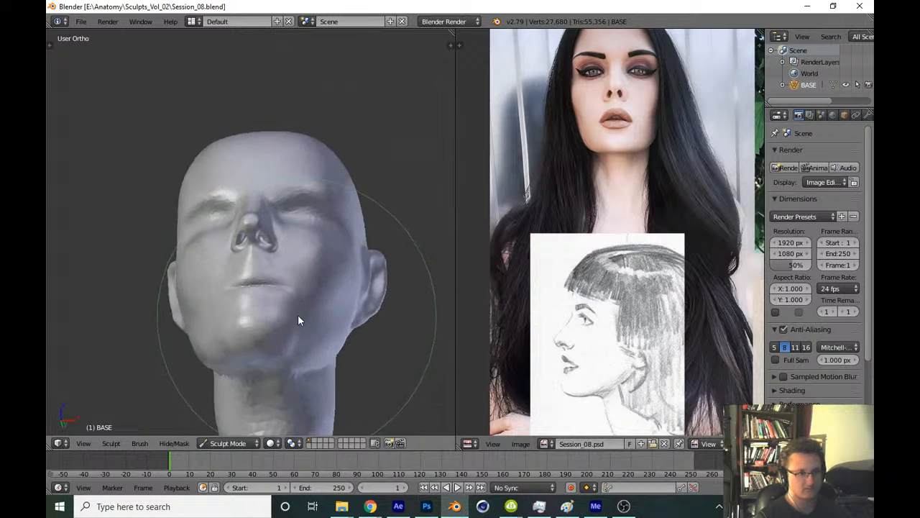
scroll(352, 216, "up", 8)
scroll(334, 214, "up", 3)
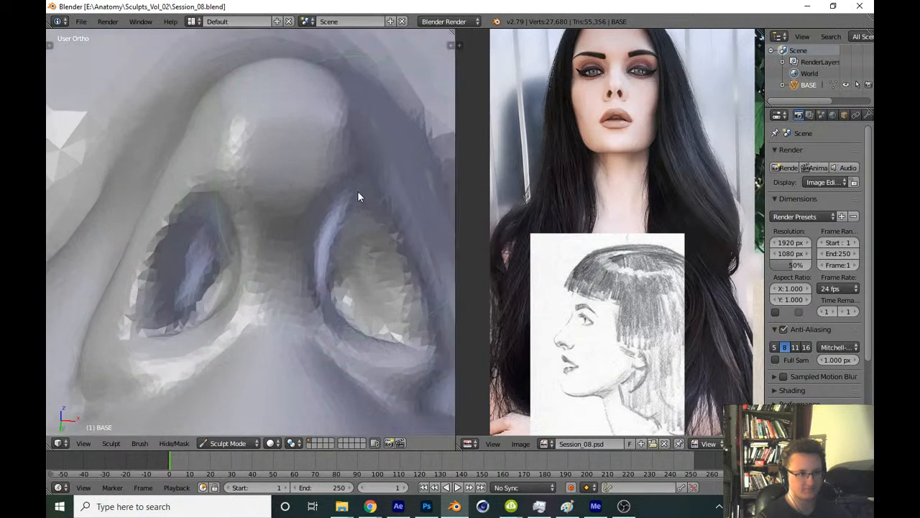
key("KP_1")
scroll(395, 223, "up", 2)
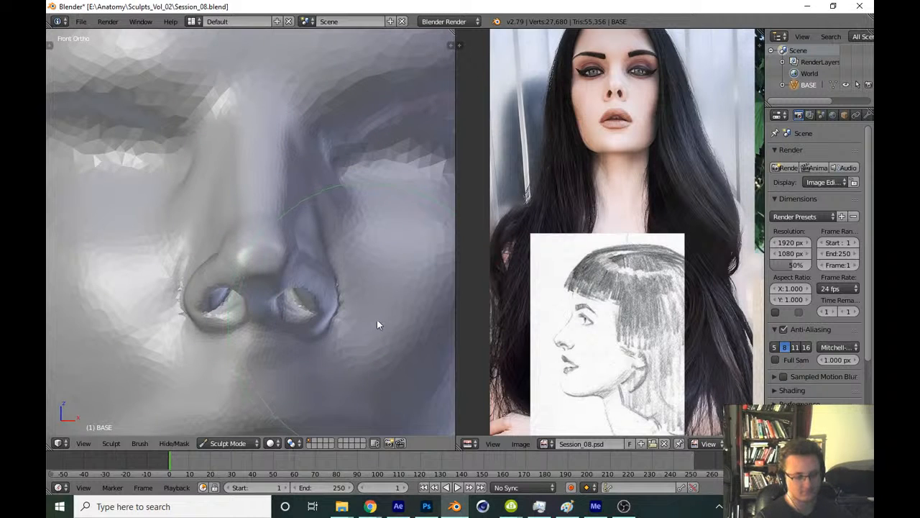
Carve a sharper crease along the top of the nostril wing from an angled side view
mouse_move(379, 323)
middle_mouse_down()
mouse_move(308, 328)
mouse_move(332, 281)
mouse_move(249, 258)
mouse_move(210, 257)
middle_mouse_up()
scroll(331, 279, "up", 3)
key("f")
left_click(220, 260)
mouse_move(273, 280)
left_mouse_down()
mouse_move(343, 317)
mouse_move(200, 265)
mouse_move(307, 233)
left_mouse_up()
scroll(272, 226, "up", 2)
left_click_drag(241, 189, 354, 232)
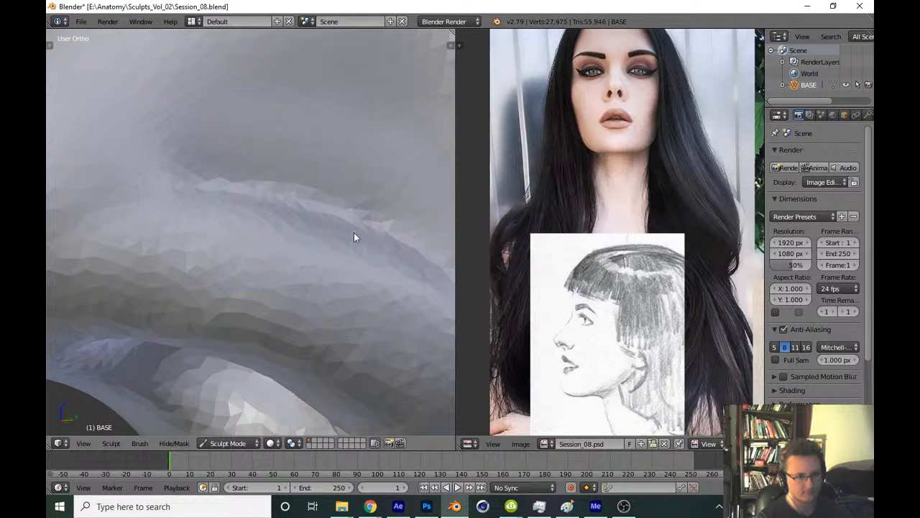
Strengthen the nostril wing's upper crease with another pass from behind the nose tip toward the cheek
middle_click_drag(353, 232, 291, 229)
key("f")
left_click(164, 187)
mouse_move(160, 183)
left_mouse_down()
mouse_move(278, 207)
mouse_move(349, 249)
mouse_move(346, 237)
left_mouse_up()
scroll(320, 297, "down", 5)
Check the nostril crease in front and right side views against the photos, and save over Session_08.blend
key("KP_1")
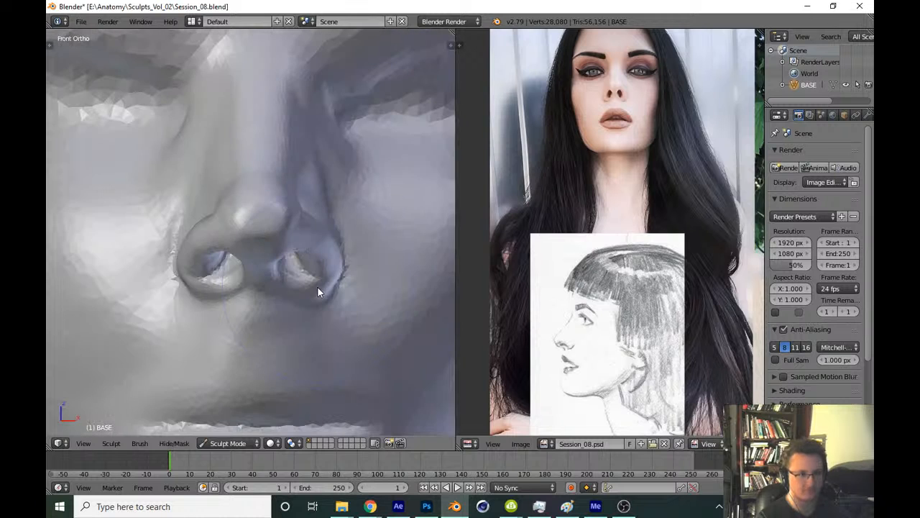
key("KP_3")
mouse_move(629, 206)
middle_mouse_down()
mouse_move(556, 227)
mouse_move(531, 251)
middle_mouse_up()
scroll(327, 237, "up", 2)
scroll(326, 242, "up", 4)
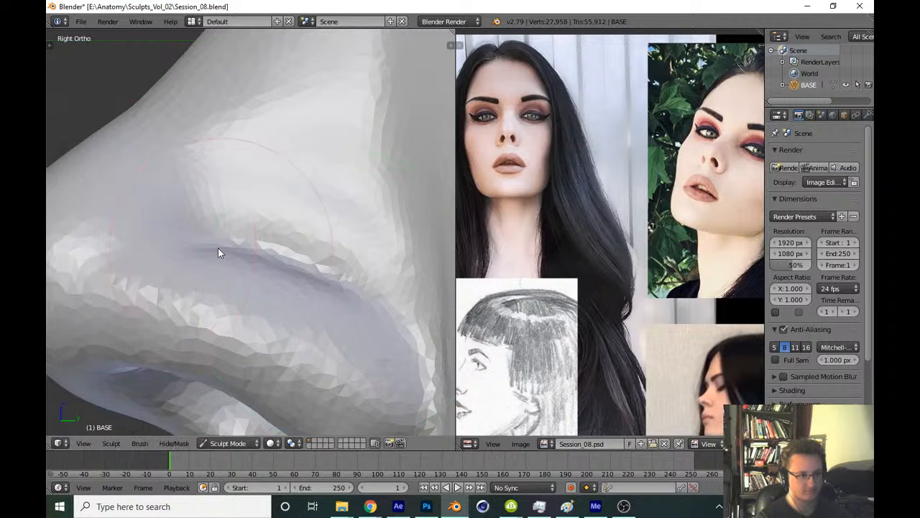
scroll(384, 272, "down", 6)
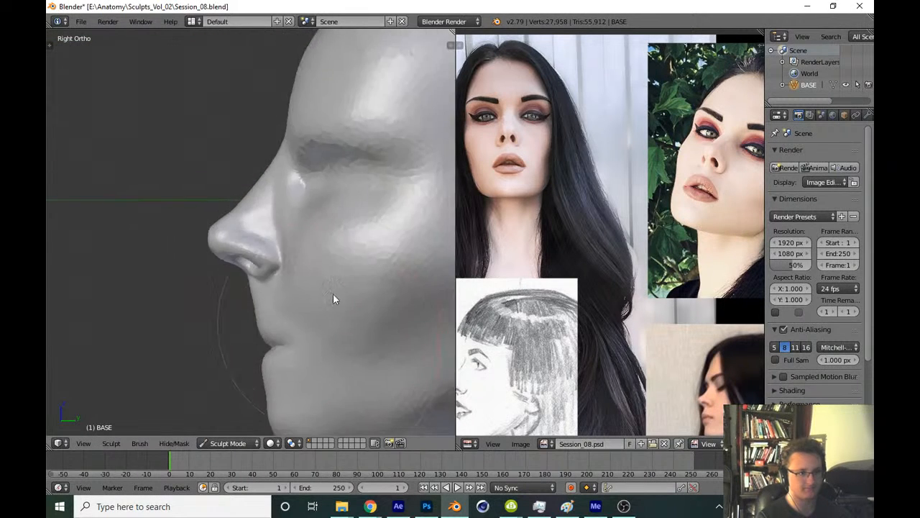
scroll(333, 300, "down", 4)
key("ctrl+s")
key("Return")
Bring the profile sketch into view beside the model, switch the sculpt brush, and refine the ball of the nose tip from the front
middle_click_drag(501, 270, 522, 255)
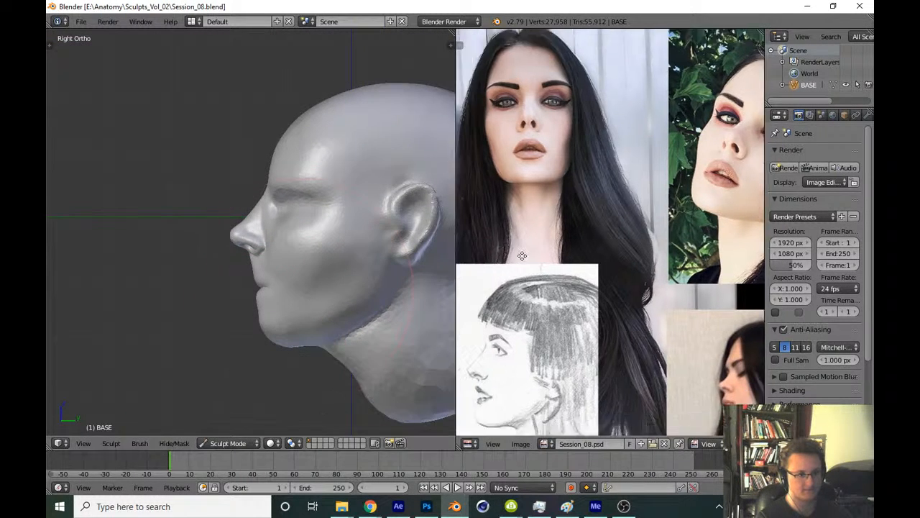
scroll(522, 255, "up", 1)
scroll(278, 281, "up", 6)
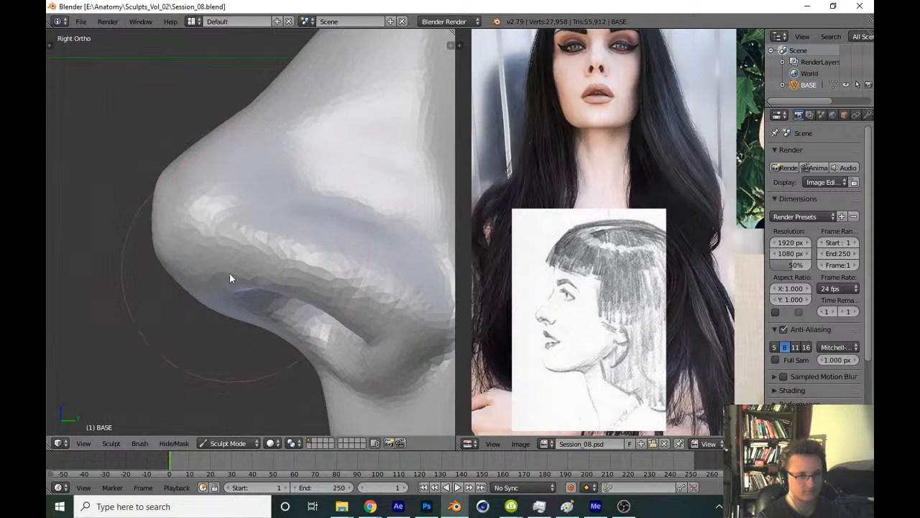
mouse_move(185, 258)
middle_mouse_down("shift")
mouse_move(219, 253)
mouse_move(305, 265)
mouse_move(302, 250)
mouse_move(266, 232)
mouse_move(293, 179)
middle_mouse_up("shift")
key("t")
left_click(89, 102)
left_click(275, 207)
key("t")
key("f")
left_click(260, 182)
mouse_move(249, 153)
left_mouse_down()
mouse_move(253, 200)
mouse_move(235, 153)
left_mouse_up()
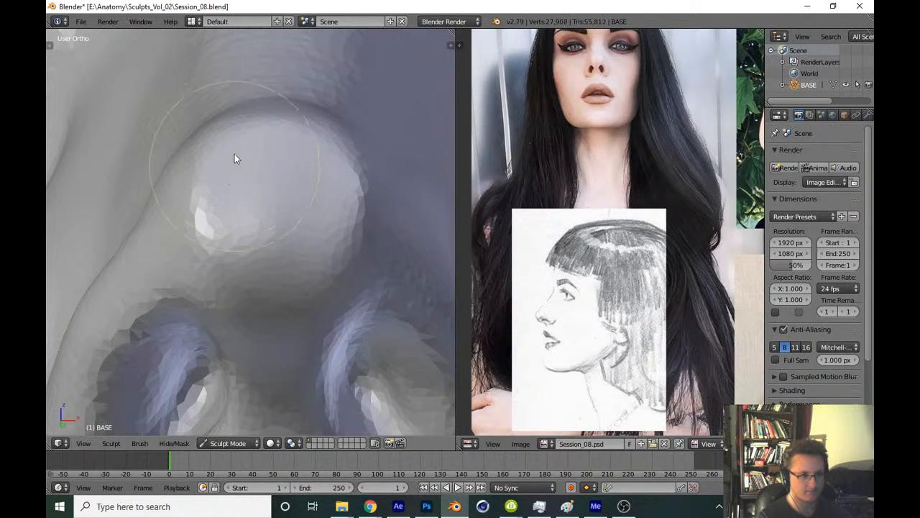
Pull the nose tip slightly forward and down in the right side view with an enlarged brush
key("KP_3")
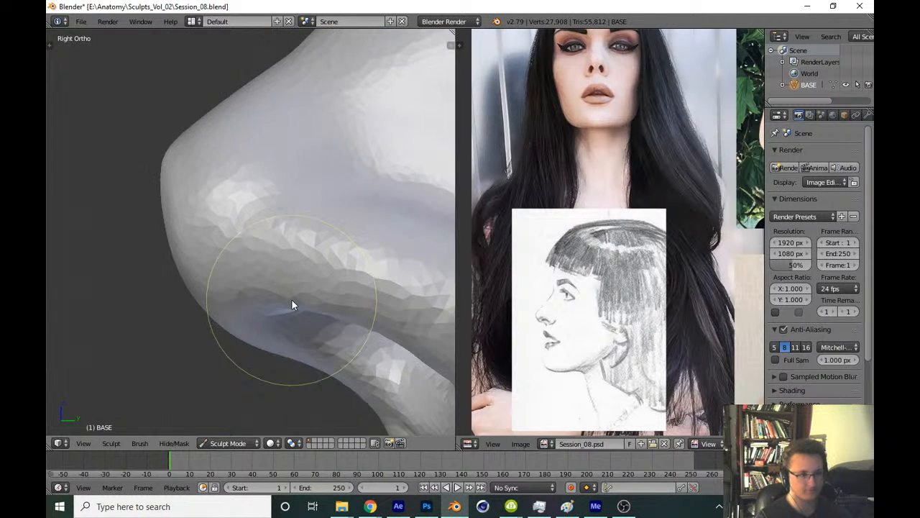
scroll(266, 254, "down", 2)
key("f")
left_click(245, 204)
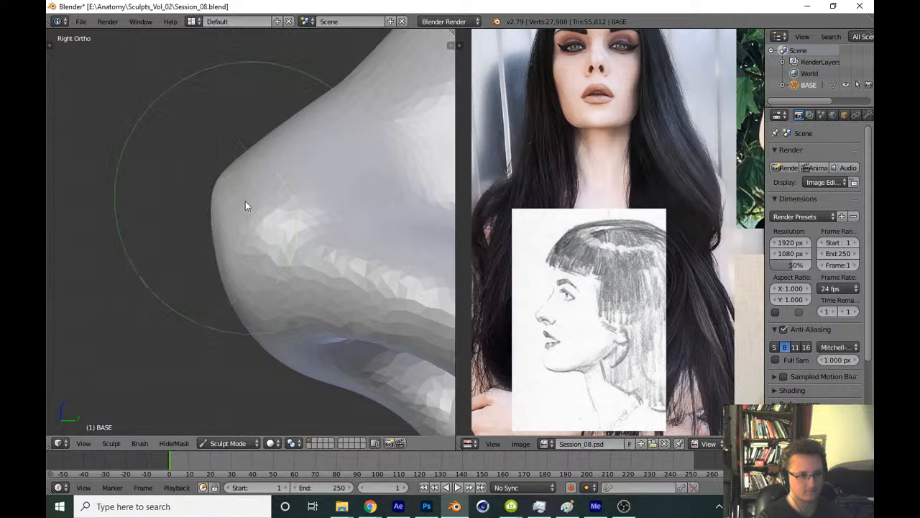
key("f")
left_click(255, 200)
left_click_drag(225, 201, 214, 206)
scroll(219, 288, "down", 3)
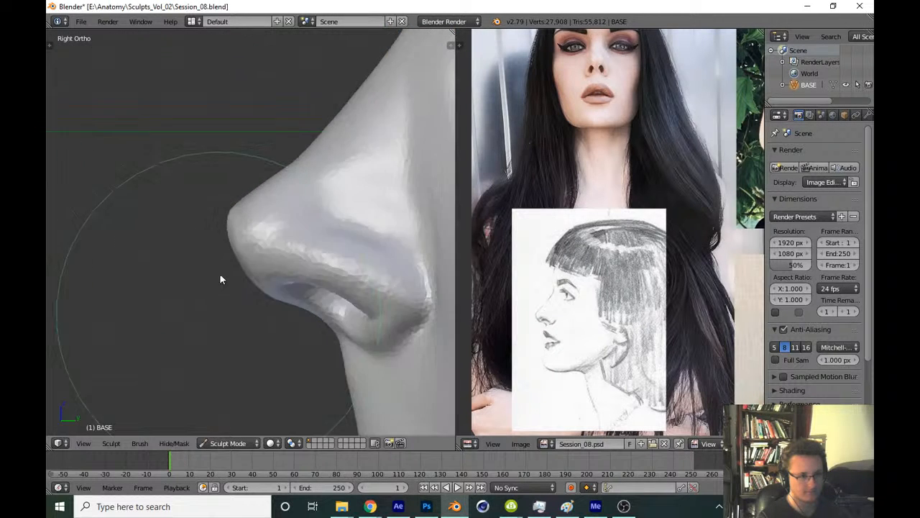
scroll(230, 302, "down", 4)
scroll(319, 287, "up", 3)
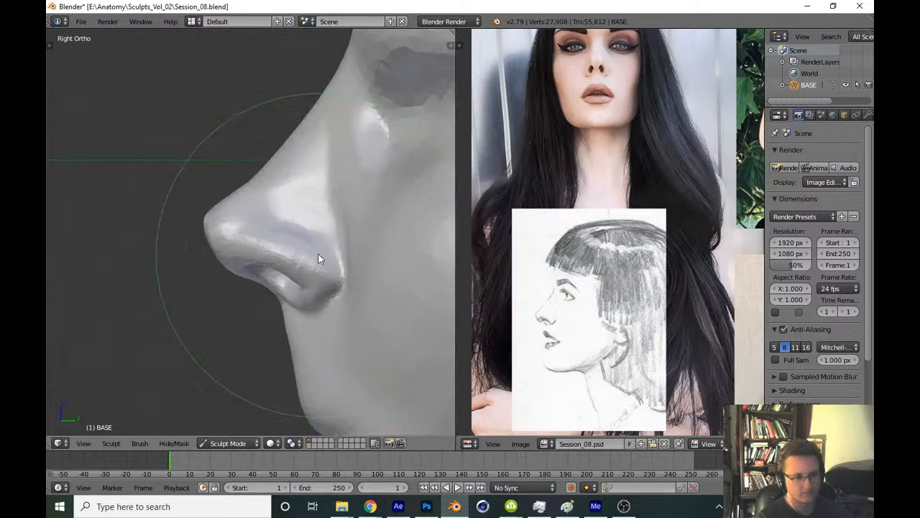
Try to lift the rear and lower edge of the nostril wing in the side view, and undo both strokes
scroll(319, 259, "up", 4)
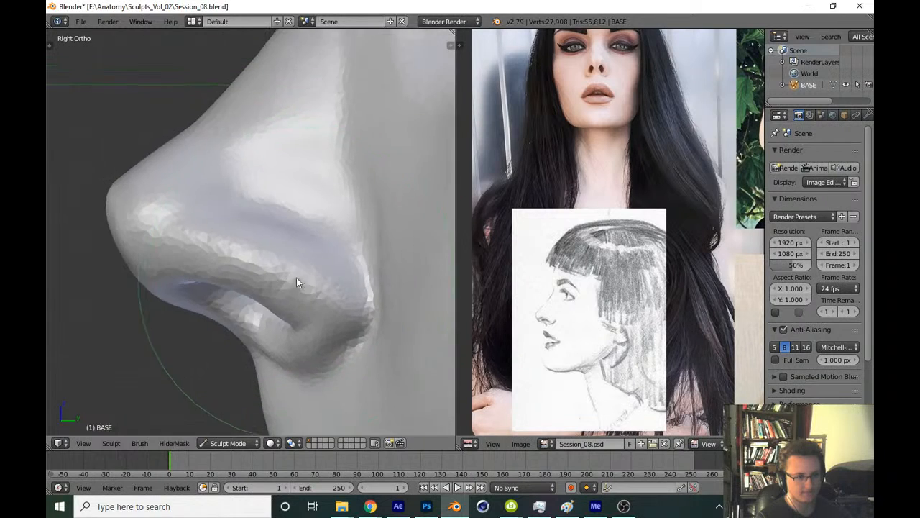
key("f")
left_click(307, 271)
left_click_drag(340, 283, 341, 277)
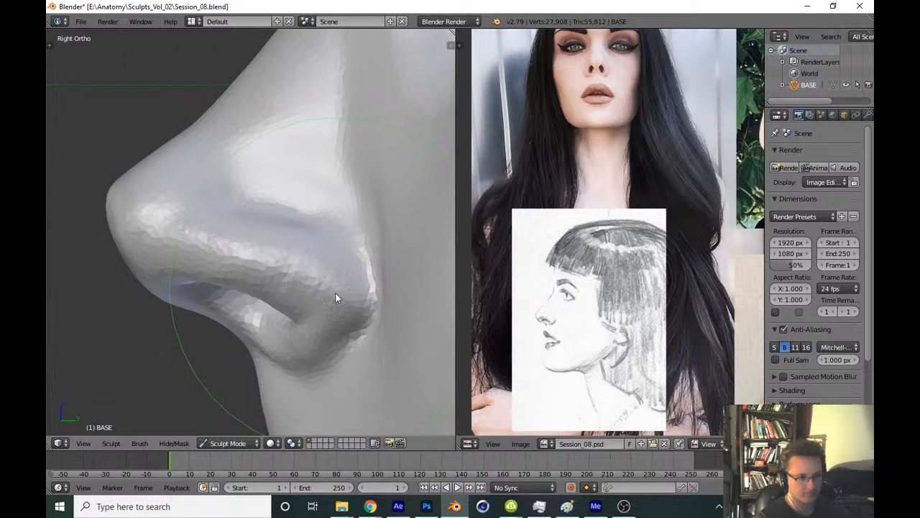
left_click_drag(305, 345, 317, 337)
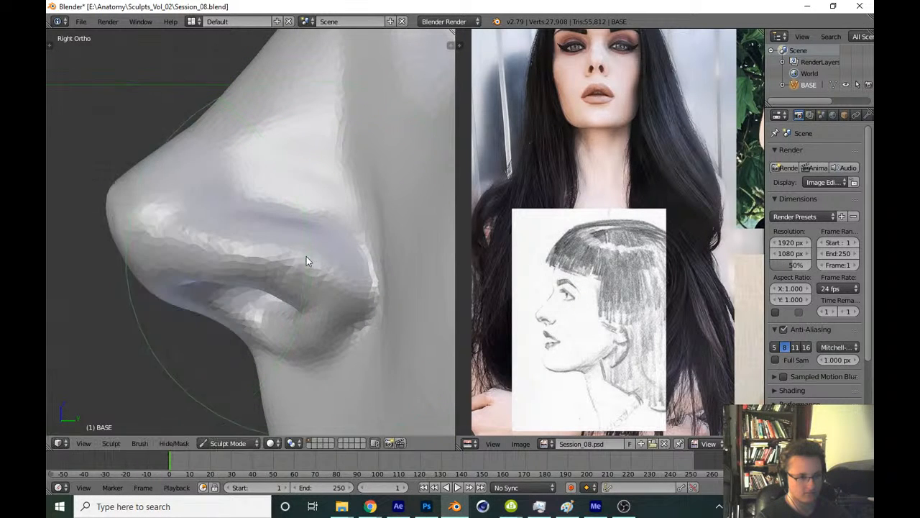
key("ctrl+z")
key("ctrl+z")
Nudge the middle and rear of the nostril wing slightly upward in the right side view
key("f")
left_click(259, 263)
key("f")
left_click(309, 249)
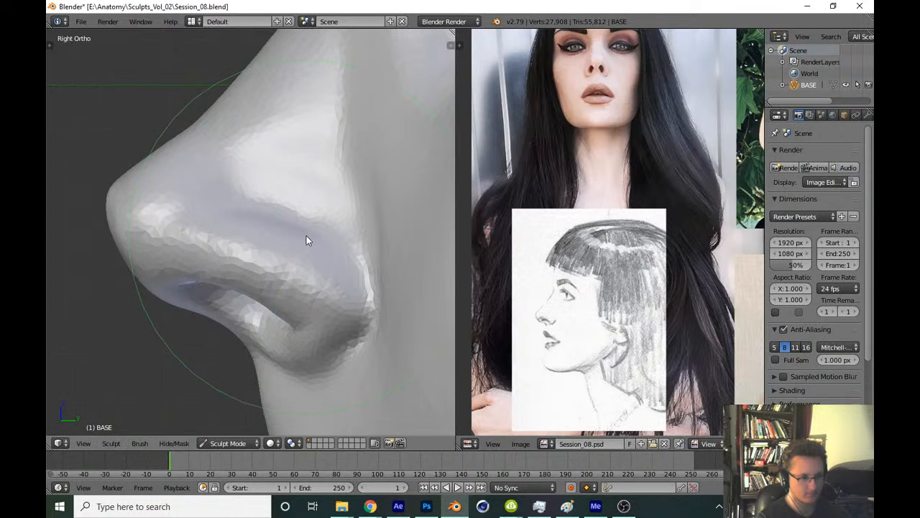
left_click_drag(306, 235, 309, 231)
key("f")
left_click(306, 305)
key("f")
left_click(351, 290)
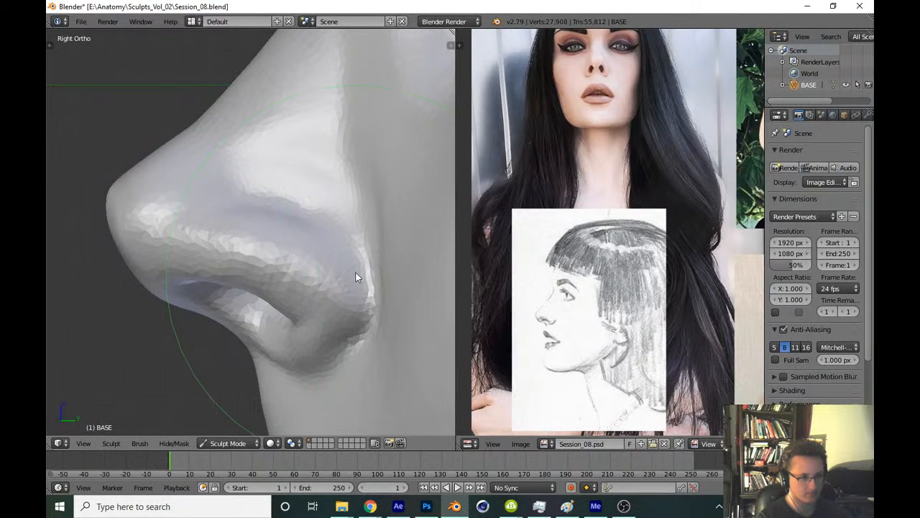
left_click_drag(356, 273, 353, 269)
Raise the front part of the nostril wing's upper crease slightly, and save over Session_08.blend
key("f")
left_click(265, 251)
key("f")
left_click(282, 229)
left_click_drag(283, 228, 282, 223)
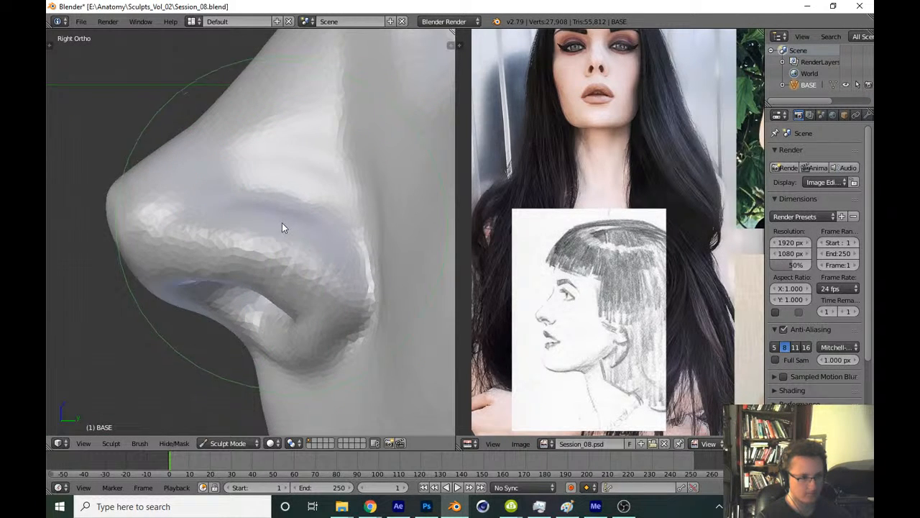
scroll(317, 312, "down", 6)
key("ctrl+s")
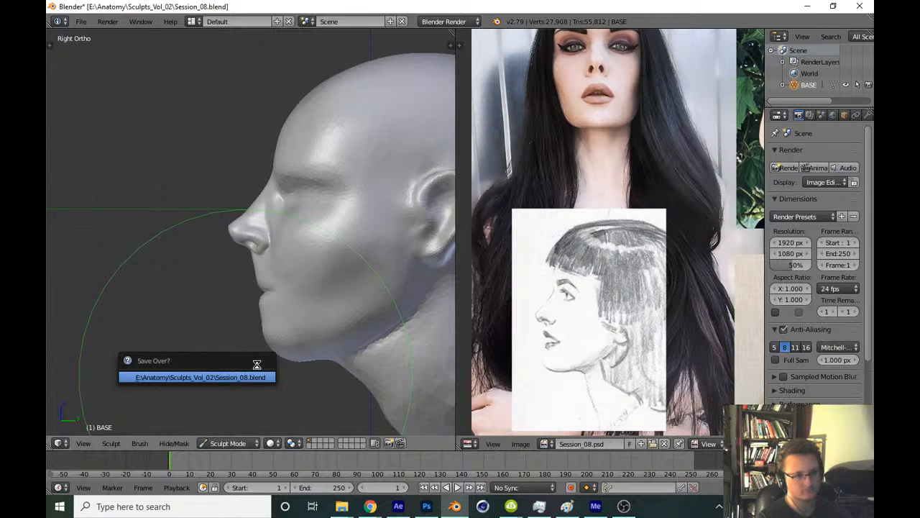
Define the rear edge of the nostril wing where it meets the cheek with a smaller brush, and save over Session_08.blend
scroll(320, 220, "up", 8)
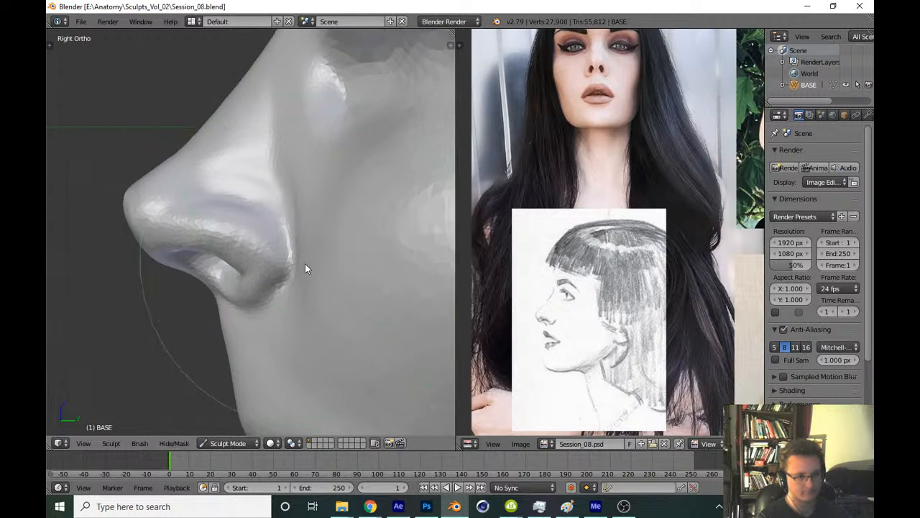
scroll(305, 263, "up", 6)
left_click(333, 254)
key("f")
left_click(234, 253)
mouse_move(340, 315)
left_mouse_down()
mouse_move(338, 305)
mouse_move(345, 354)
mouse_move(342, 267)
left_mouse_up()
scroll(324, 309, "down", 10)
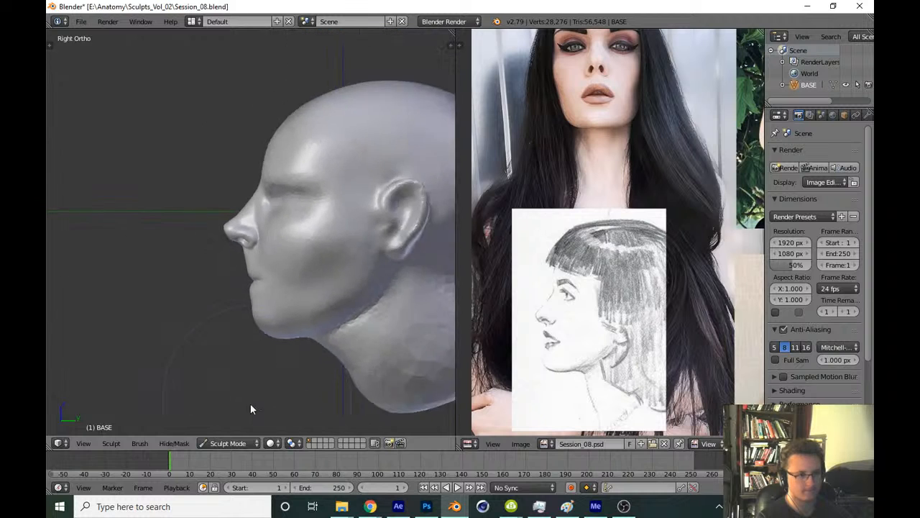
scroll(250, 409, "down", 2)
key("ctrl+s")
left_click(248, 409)
Adjust the lower outer corner of the nostril wing with the Grab brush from a view below the nose
key("ctrl+KP_3")
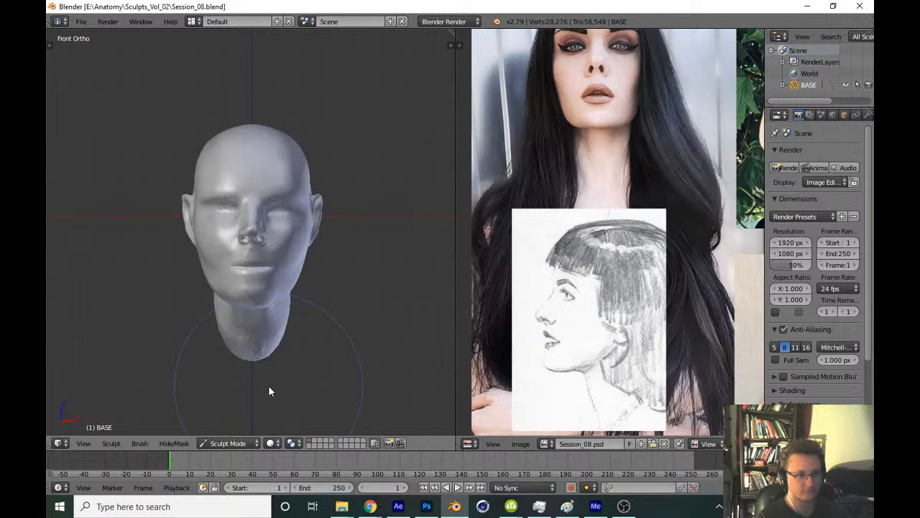
scroll(370, 309, "up", 9)
mouse_move(371, 296)
middle_mouse_down()
mouse_move(337, 266)
mouse_move(329, 287)
middle_mouse_up()
scroll(349, 253, "up", 3)
key("g")
key("f")
left_click(372, 266)
left_click_drag(363, 323, 363, 318)
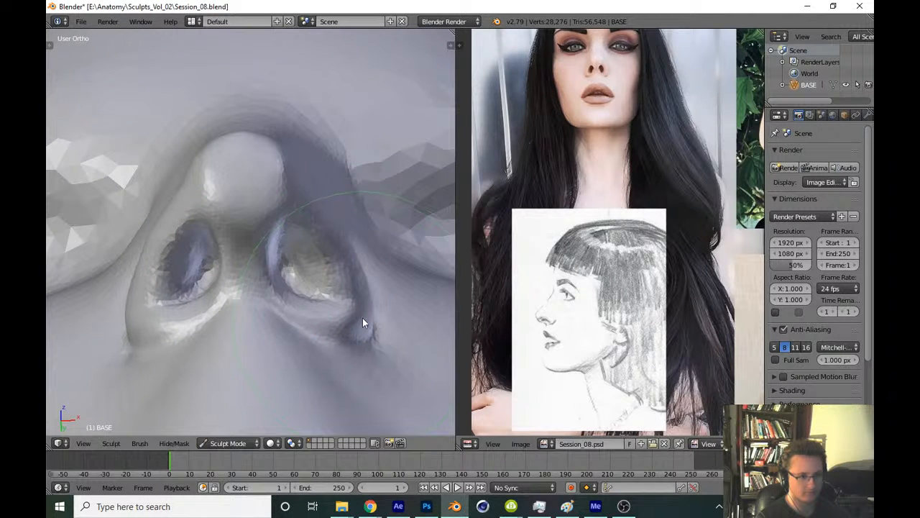
Check the nostril width and the whole face in front view, and save over Session_08.blend
key("KP_1")
scroll(324, 284, "down", 1)
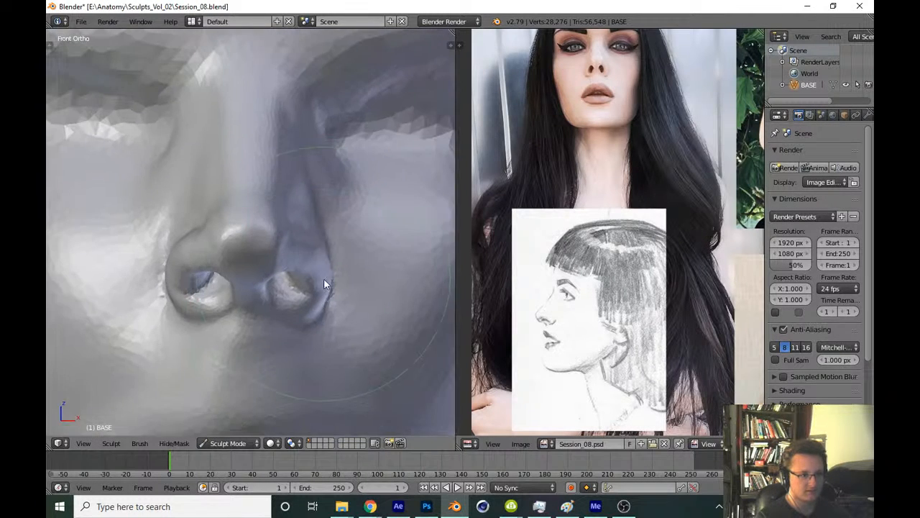
scroll(333, 268, "up", 3)
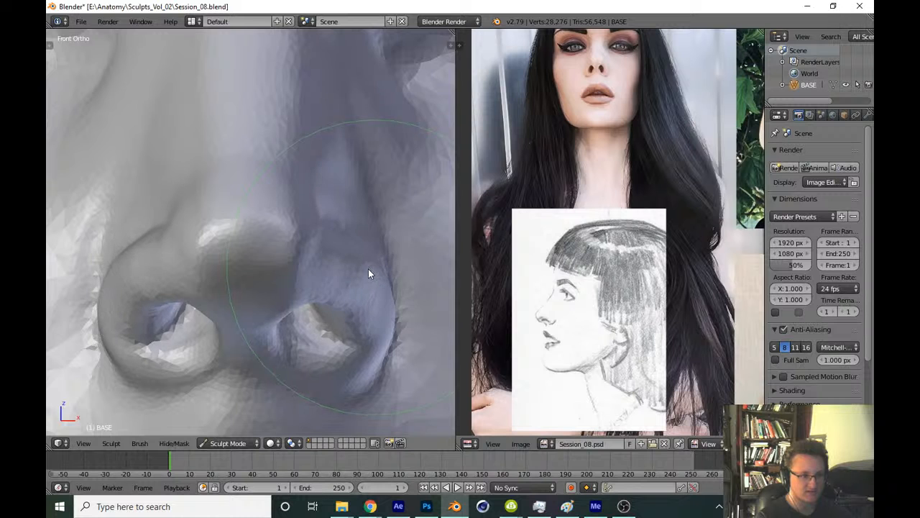
scroll(369, 273, "down", 10)
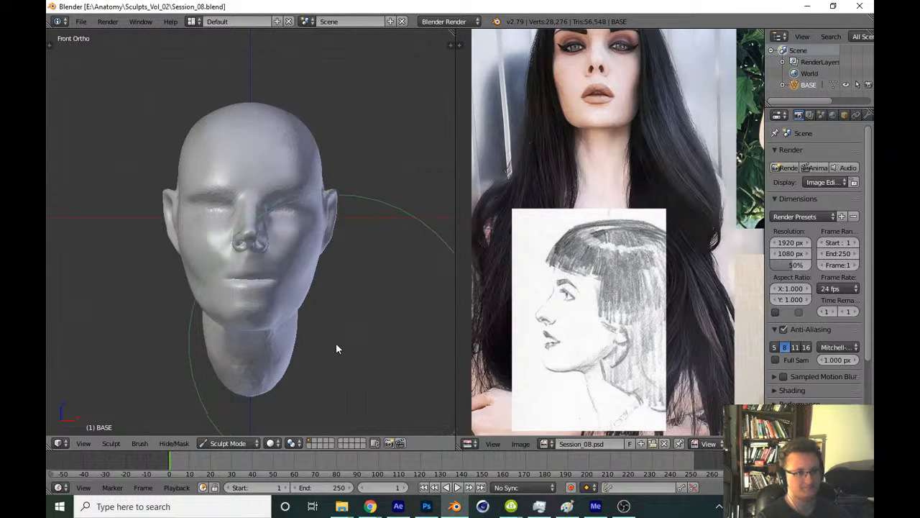
scroll(336, 348, "up", 12)
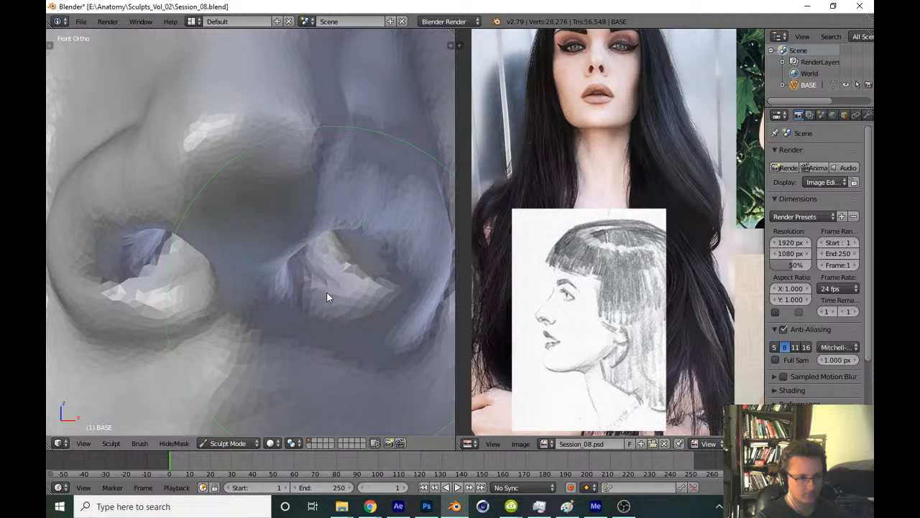
scroll(331, 288, "down", 10)
scroll(328, 341, "down", 6)
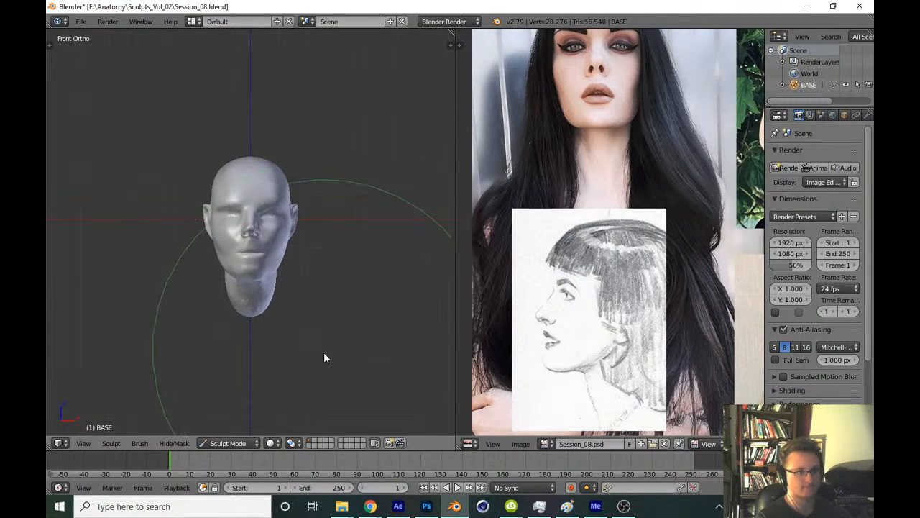
scroll(323, 352, "up", 2)
key("ctrl+s")
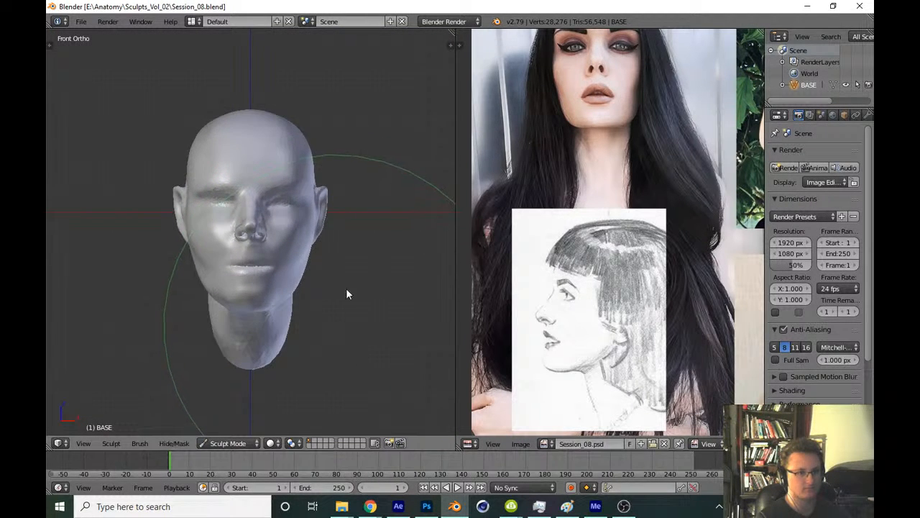
Build up the rear bulge of the nostril wing with the Clay brush from an angled side view
scroll(346, 287, "up", 10)
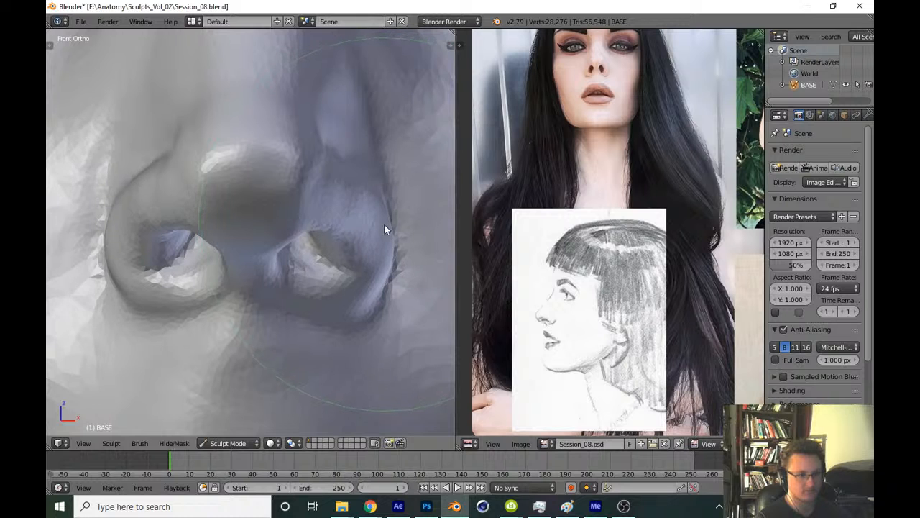
mouse_move(384, 223)
middle_mouse_down()
mouse_move(286, 280)
mouse_move(209, 362)
middle_mouse_up()
scroll(223, 341, "up", 6)
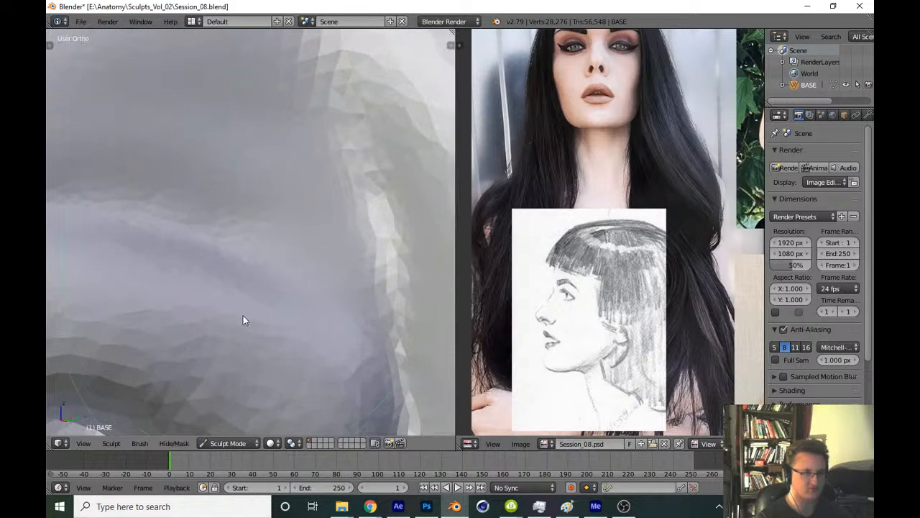
middle_click_drag(243, 317, 252, 193, "shift")
key("t")
left_click(99, 76)
left_click(180, 152)
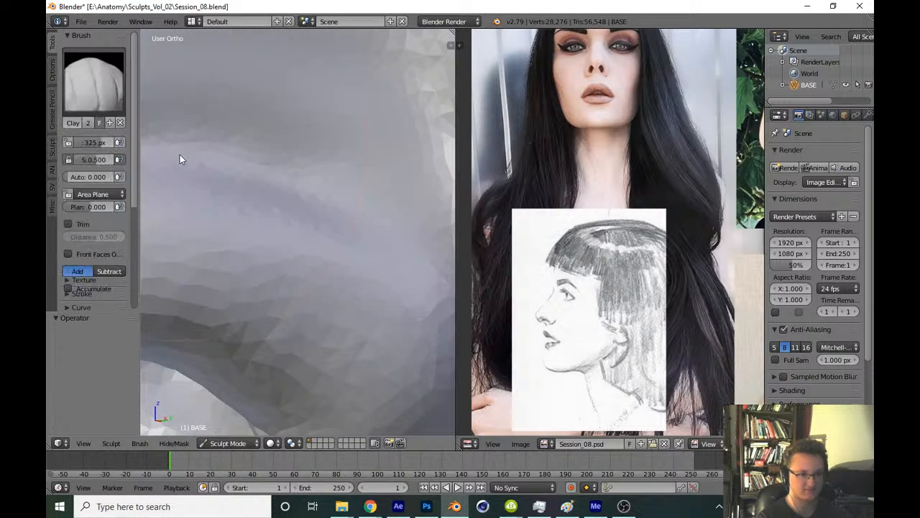
key("t")
middle_click_drag(215, 233, 221, 194, "shift")
scroll(224, 202, "down", 1)
key("f")
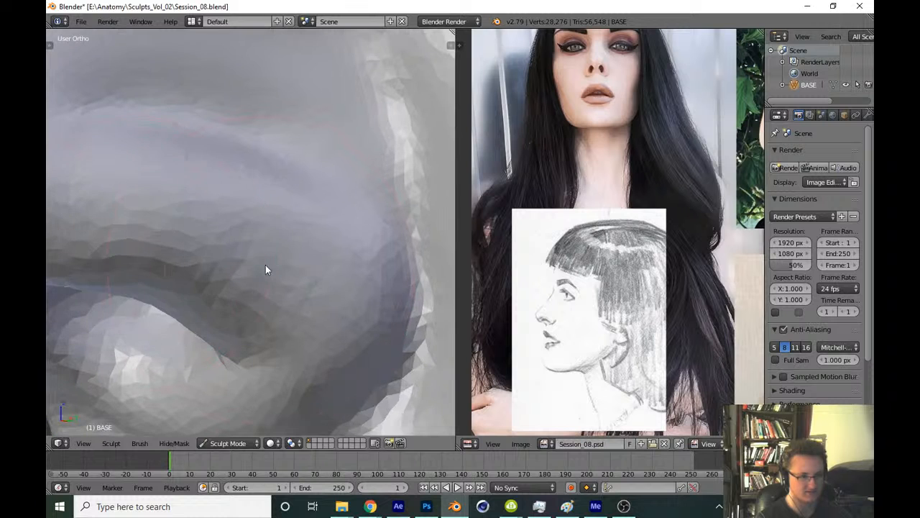
mouse_move(266, 267)
left_mouse_down()
mouse_move(268, 314)
mouse_move(332, 294)
mouse_move(297, 254)
mouse_move(284, 381)
mouse_move(312, 251)
mouse_move(240, 202)
mouse_move(343, 358)
left_mouse_up()
scroll(331, 356, "down", 6)
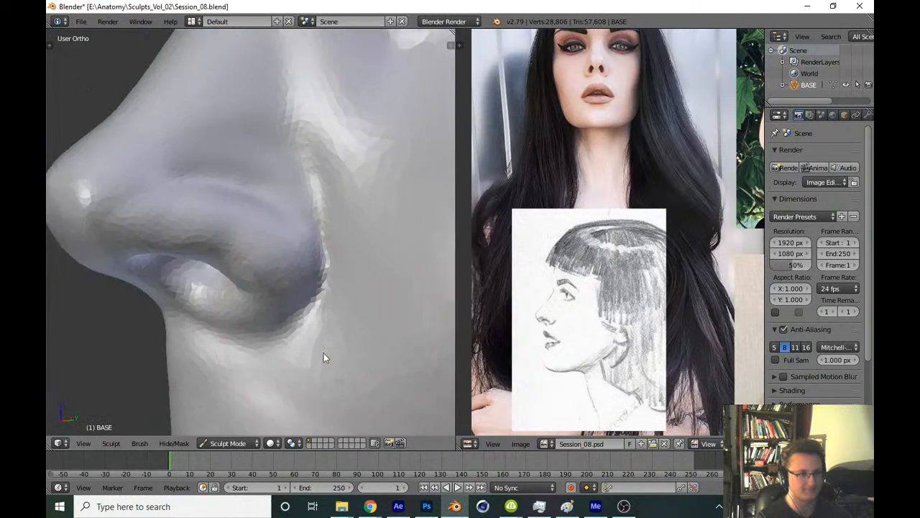
Try to reshape the rim and inside of the nostril opening with the Clay brush from below
key("KP_1")
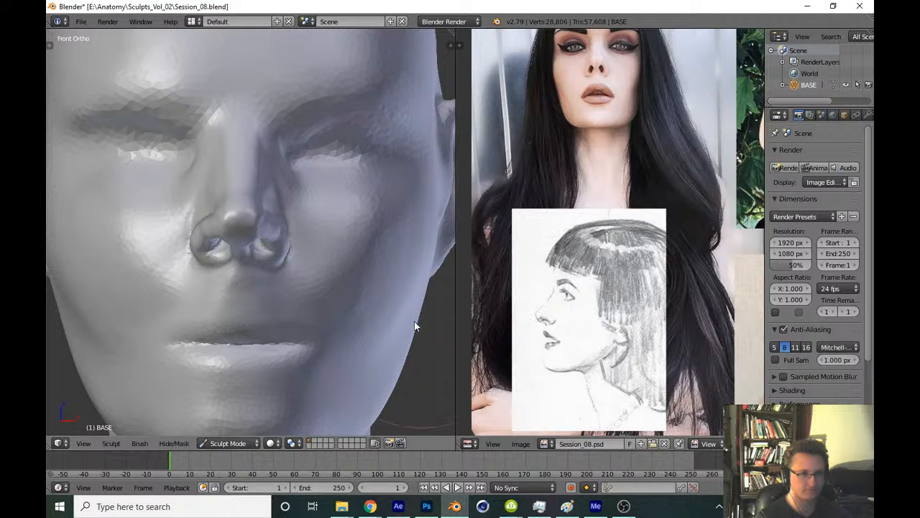
scroll(325, 306, "up", 4)
mouse_move(325, 307)
middle_mouse_down()
mouse_move(312, 257)
mouse_move(326, 203)
mouse_move(329, 237)
mouse_move(302, 338)
mouse_move(300, 242)
mouse_move(304, 287)
middle_mouse_up()
left_click_drag(304, 288, 318, 305)
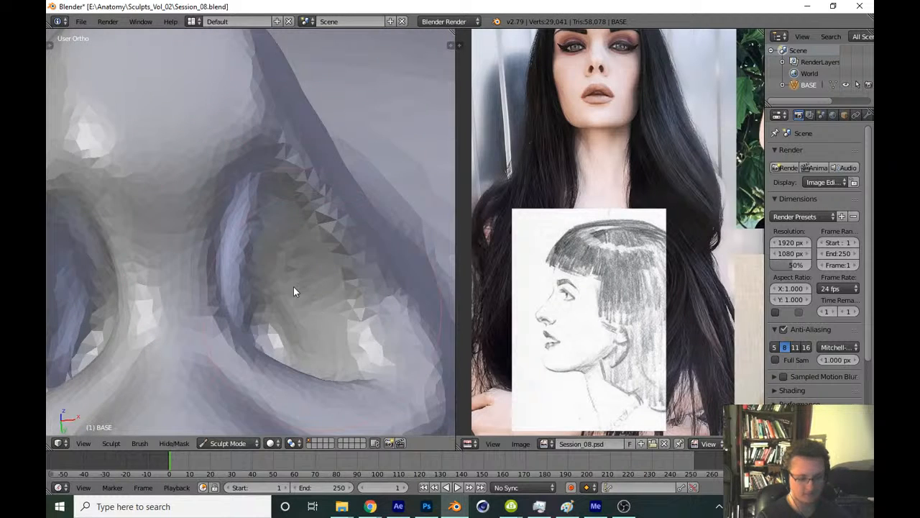
key("KP_1")
scroll(307, 387, "down", 14)
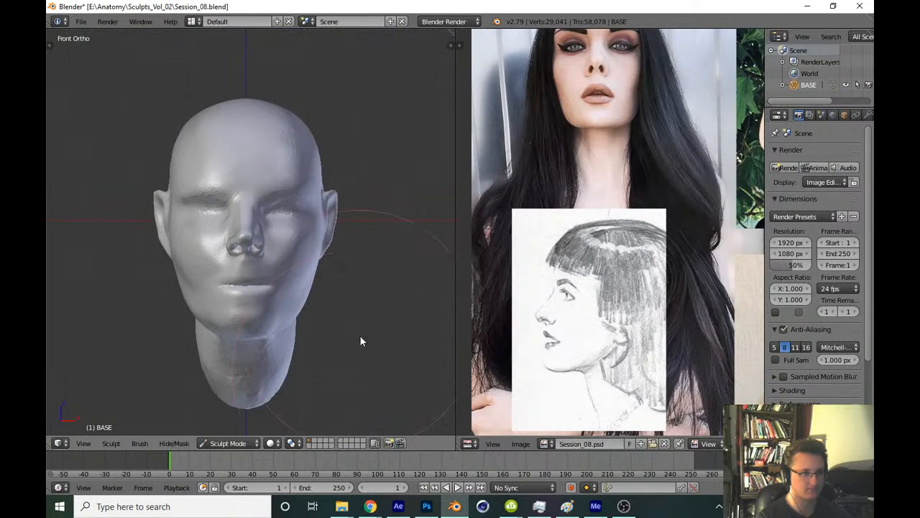
Inspect the nostrils from below and the nose profile in right side view against the sketch
mouse_move(360, 336)
middle_mouse_down()
mouse_move(333, 324)
mouse_move(335, 252)
middle_mouse_up()
scroll(360, 191, "up", 8)
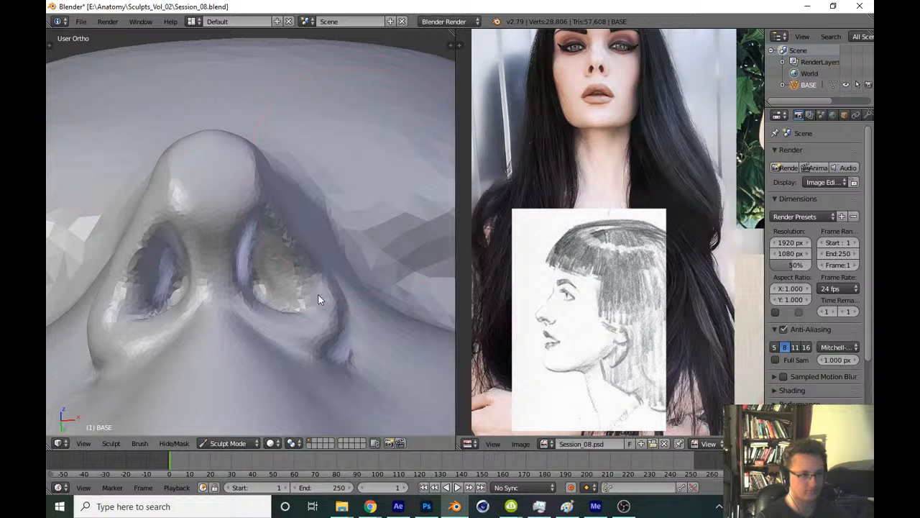
middle_click_drag(318, 300, 324, 257)
key("KP_3")
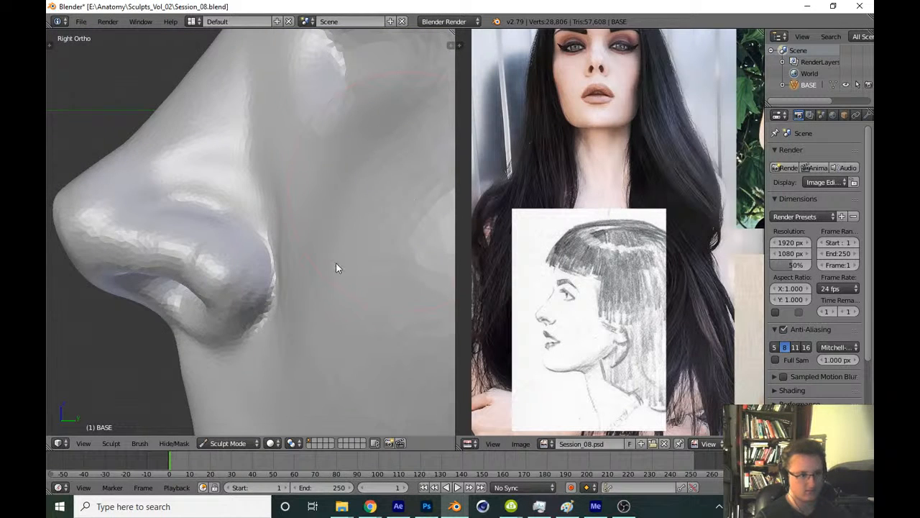
scroll(336, 268, "down", 5)
scroll(289, 280, "up", 1)
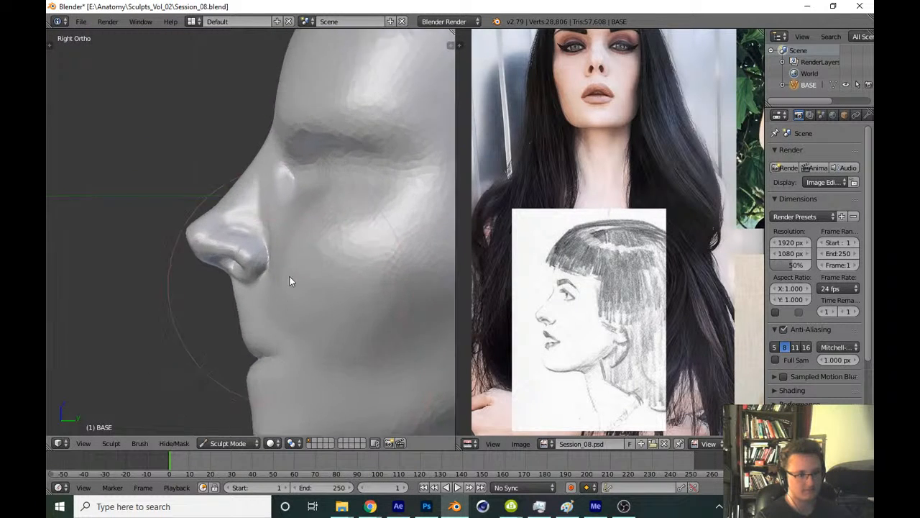
Nudge the nostril wing slightly upward with the Grab brush in right side view
scroll(289, 281, "up", 6)
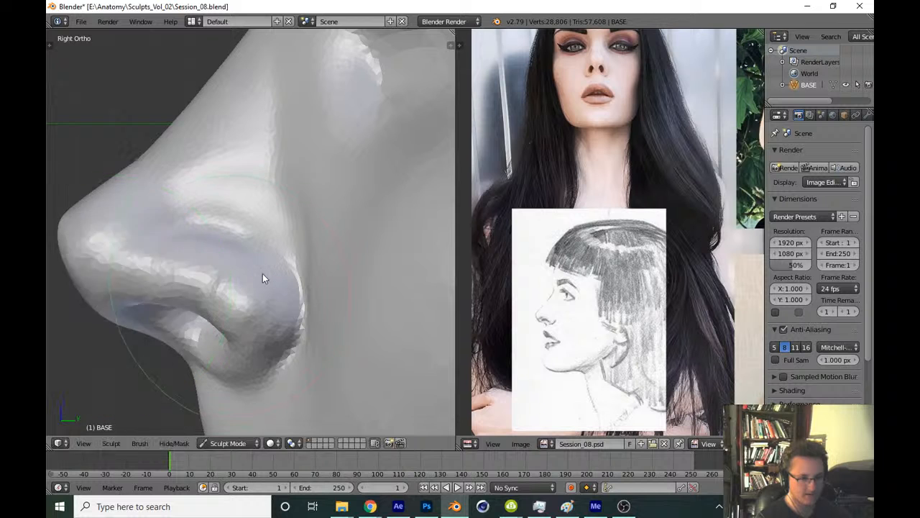
key("f")
left_click(257, 283)
left_click_drag(261, 282, 263, 275)
Refine the side of the nostril wing and the crease above it with the Clay Strips brush at close range
key("t")
left_click(101, 87)
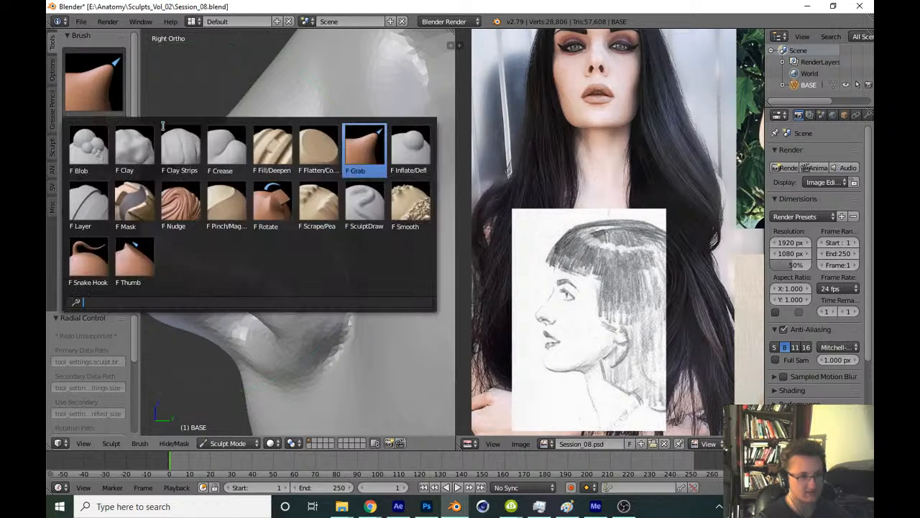
left_click(180, 148)
key("t")
middle_click_drag(256, 288, 287, 228, "shift")
scroll(252, 223, "up", 4)
key("f")
left_click(149, 187)
left_click_drag(148, 185, 248, 229)
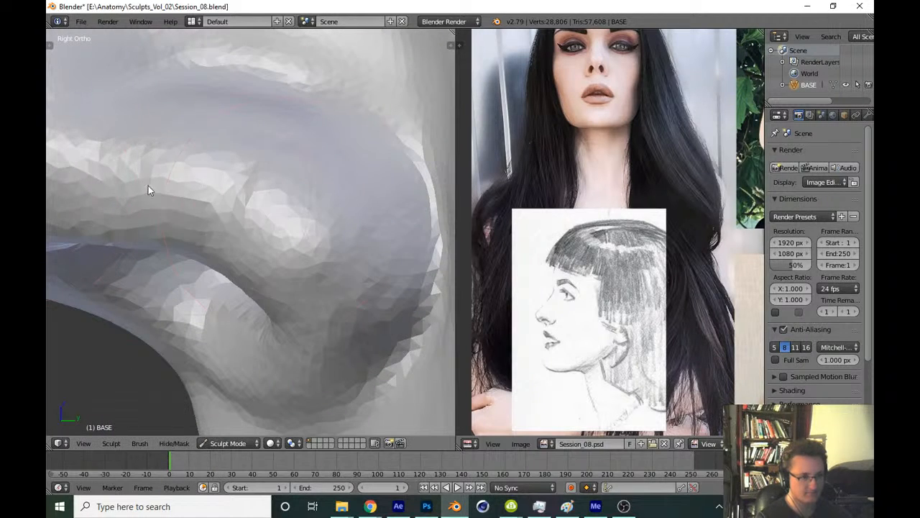
middle_click_drag(148, 185, 269, 272, "shift")
mouse_move(279, 271)
left_mouse_down()
mouse_move(217, 277)
mouse_move(404, 258)
mouse_move(312, 192)
left_mouse_up()
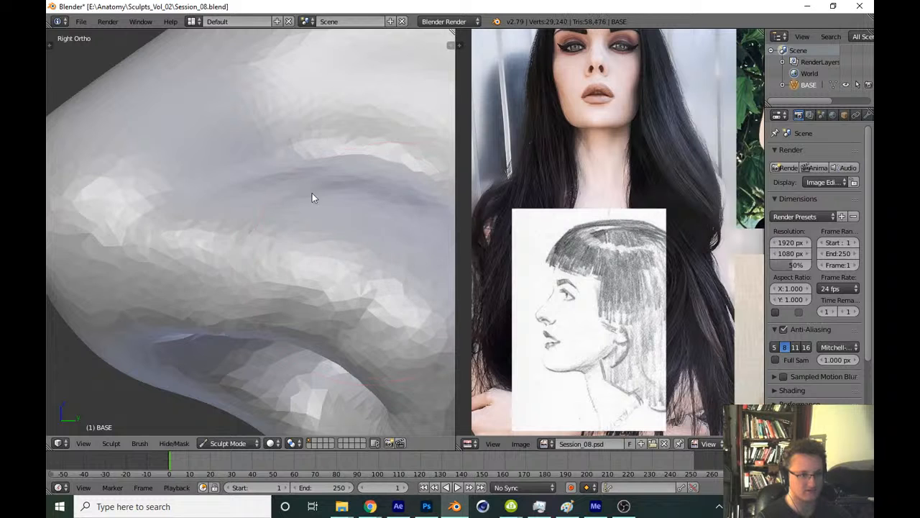
Check the whole head in profile and save over Session_08.blend
scroll(302, 387, "down", 8)
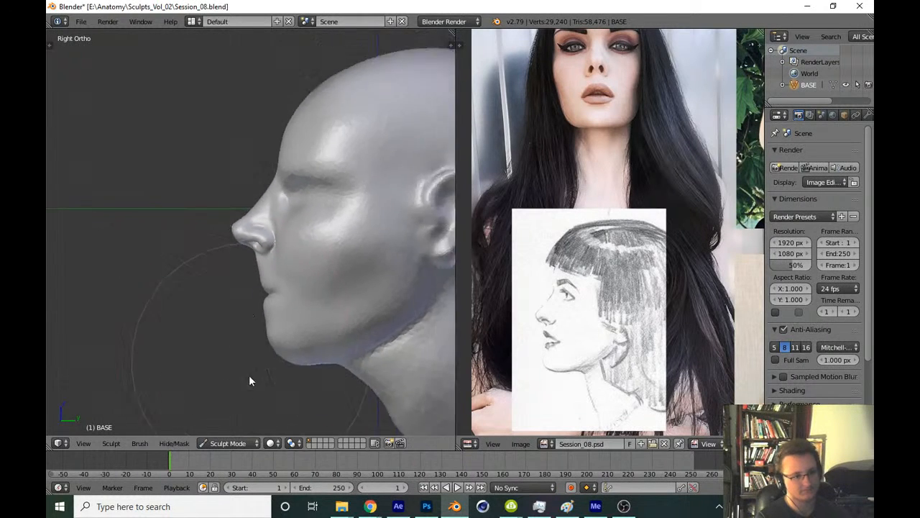
scroll(248, 379, "down", 1)
key("ctrl+s")
left_click(251, 375)
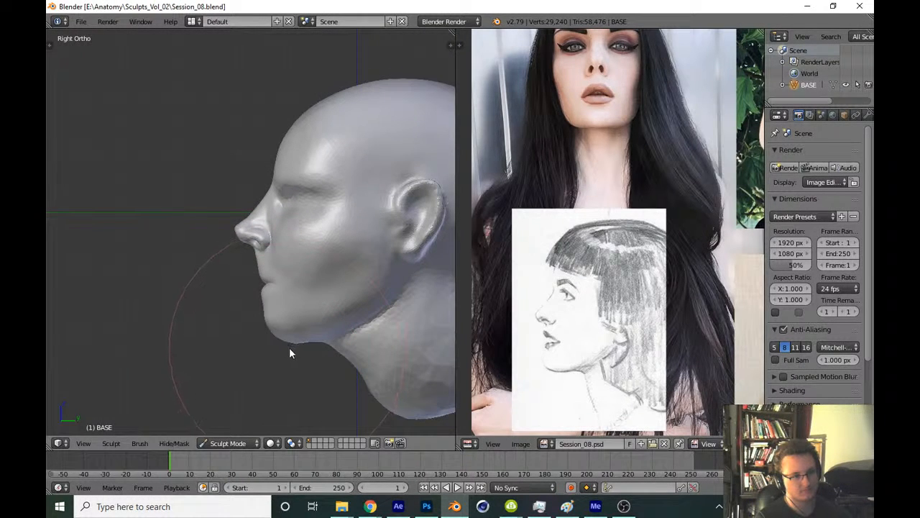
Start defining the upper lip's top edge in front view with Clay Strips strokes from the mouth corner toward the philtrum
scroll(287, 315, "up", 6)
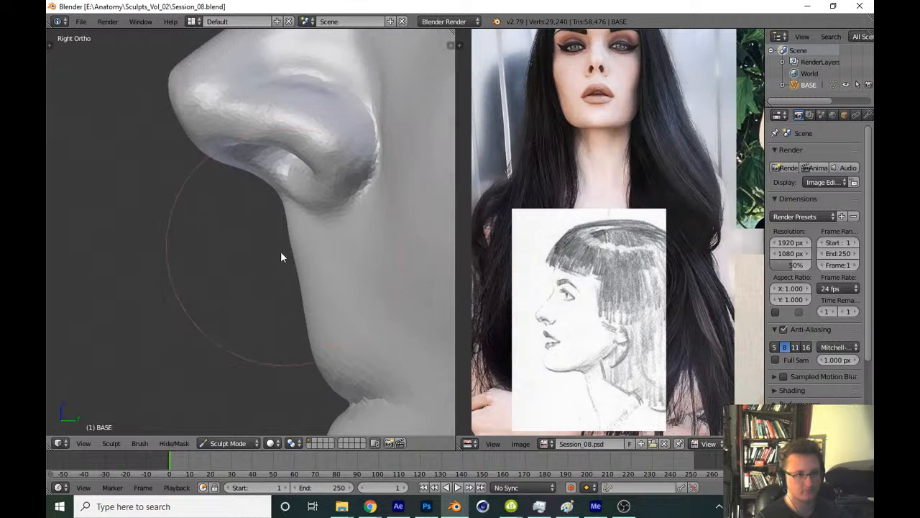
scroll(312, 249, "up", 1)
scroll(313, 237, "up", 1)
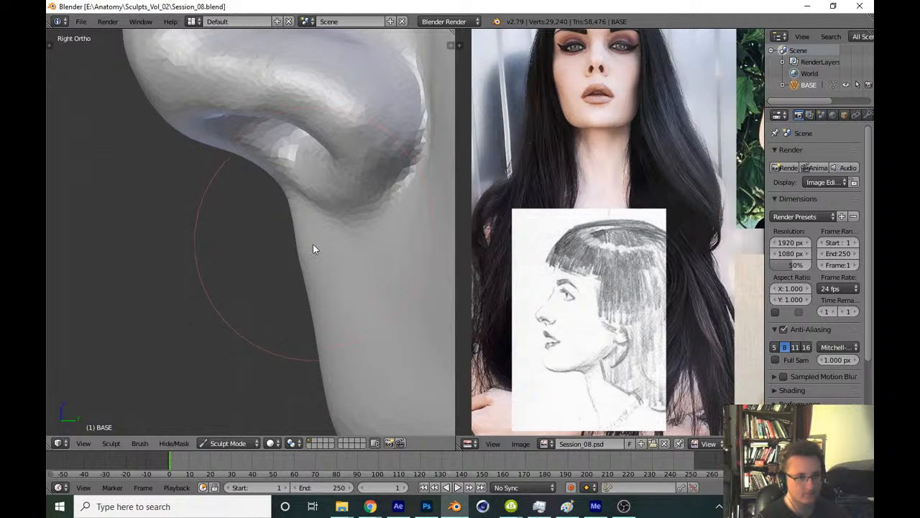
key("KP_1")
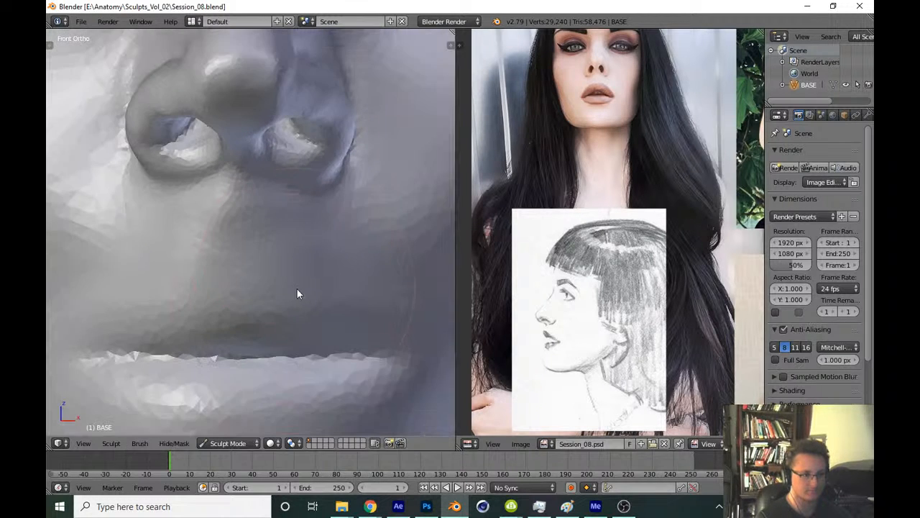
scroll(297, 293, "down", 4)
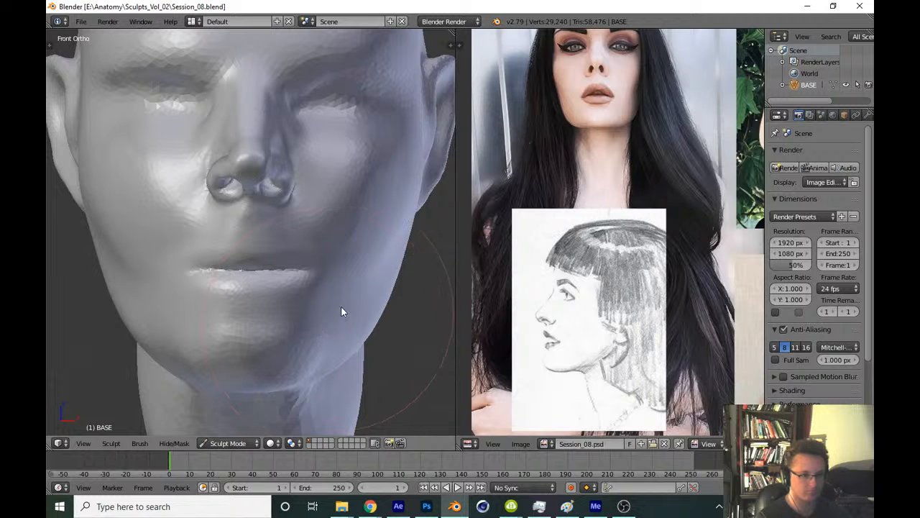
scroll(314, 312, "up", 5)
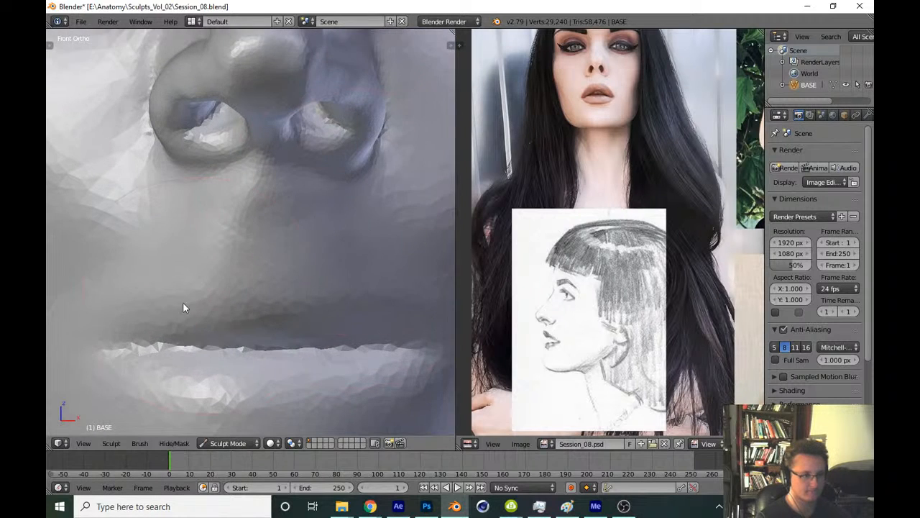
scroll(183, 308, "up", 2)
scroll(172, 302, "up", 2)
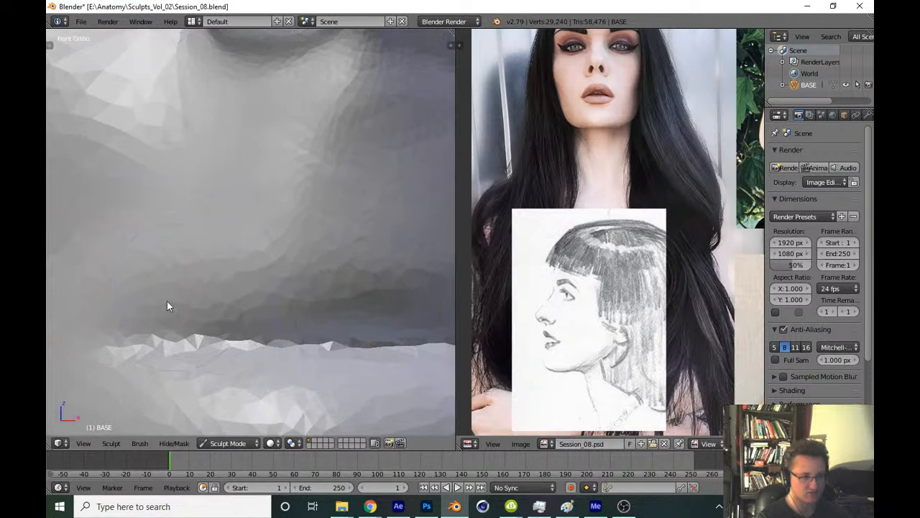
mouse_move(167, 301)
left_mouse_down()
mouse_move(250, 259)
mouse_move(341, 192)
left_mouse_up()
left_click_drag(288, 233, 391, 220)
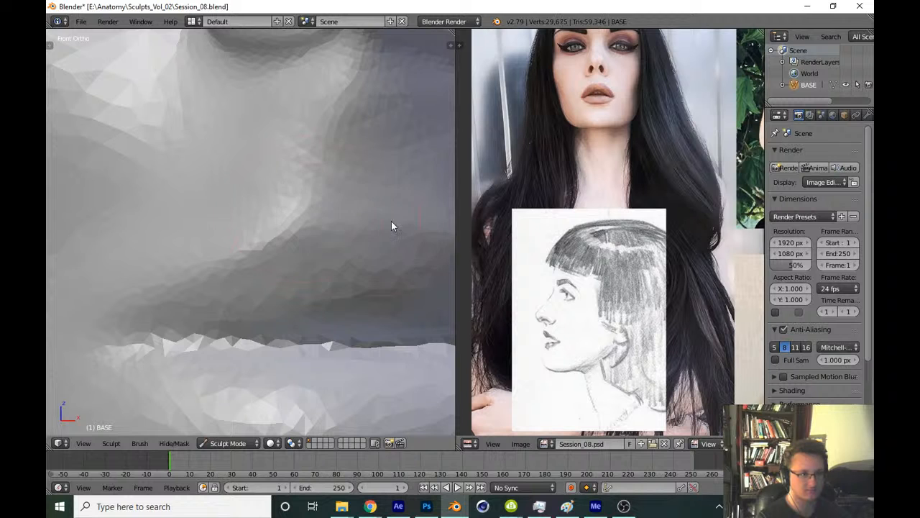
Bring the reference portrait's full face into view and extend the upper lip's contour across the centre with the Clay Strips brush
middle_click_drag(332, 238, 242, 267, "shift")
middle_click_drag(552, 166, 550, 264)
middle_click_drag(550, 263, 558, 254, "ctrl")
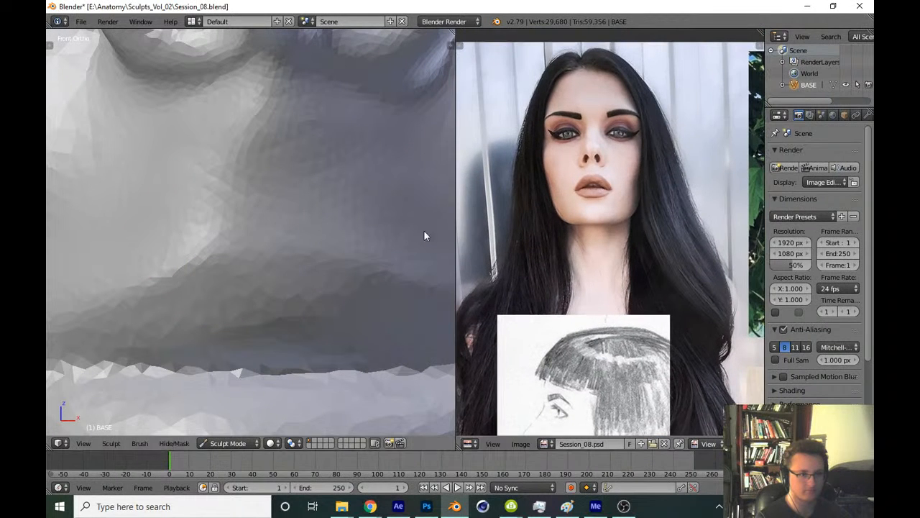
left_click_drag(216, 255, 366, 280)
middle_click_drag(324, 275, 242, 266, "shift")
left_click_drag(243, 265, 348, 273)
middle_click_drag(348, 277, 279, 271, "shift")
left_click_drag(288, 277, 367, 296)
middle_click_drag(435, 350, 323, 248, "ctrl")
scroll(325, 280, "down", 6)
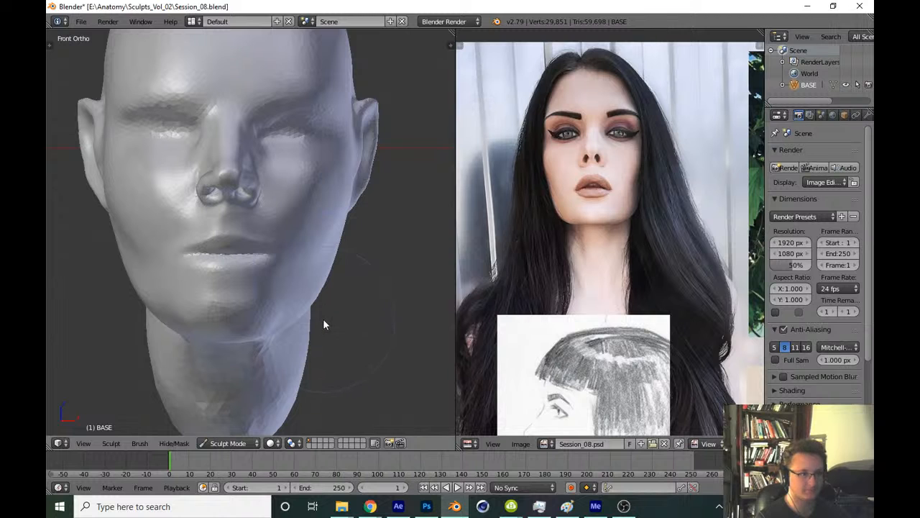
middle_click_drag(313, 281, 327, 296, "shift")
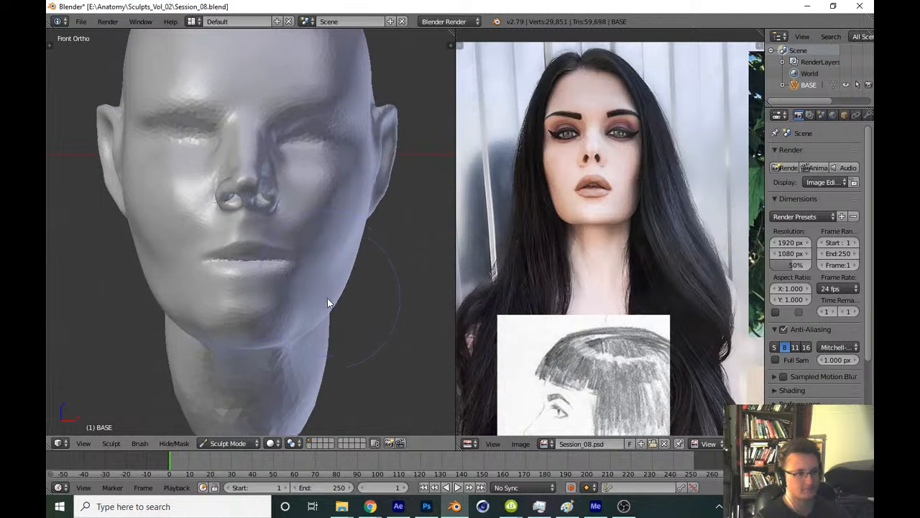
Raise the upper lip's contour and the side of the mouth slightly with the Grab brush in front view
scroll(316, 281, "up", 6)
scroll(237, 259, "up", 2)
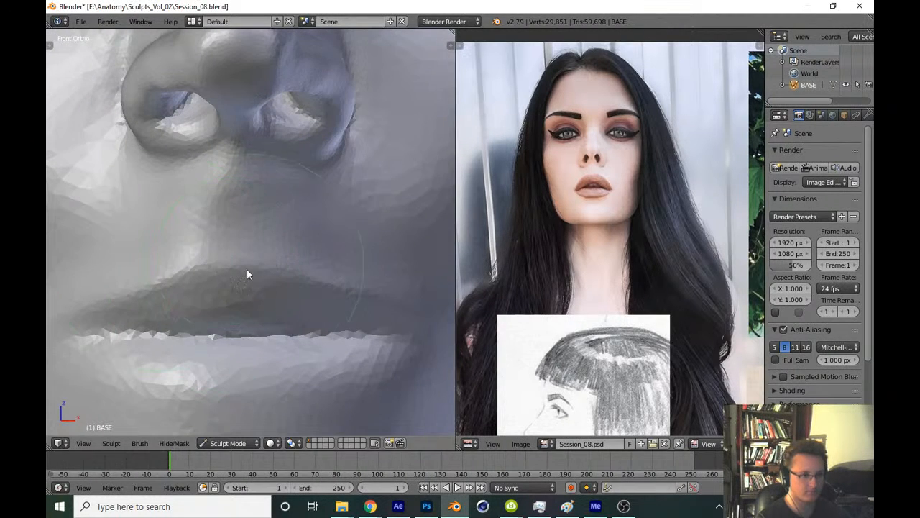
middle_click_drag(247, 269, 286, 270, "shift")
left_click_drag(310, 286, 311, 268)
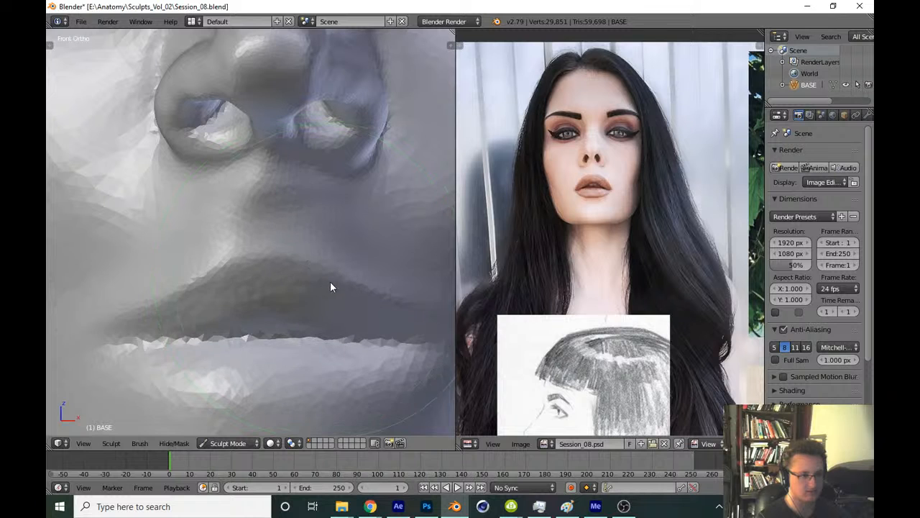
left_click_drag(362, 291, 364, 287)
Check the new upper lip on the whole head in front view and save over Session_08.blend
scroll(363, 292, "down", 2)
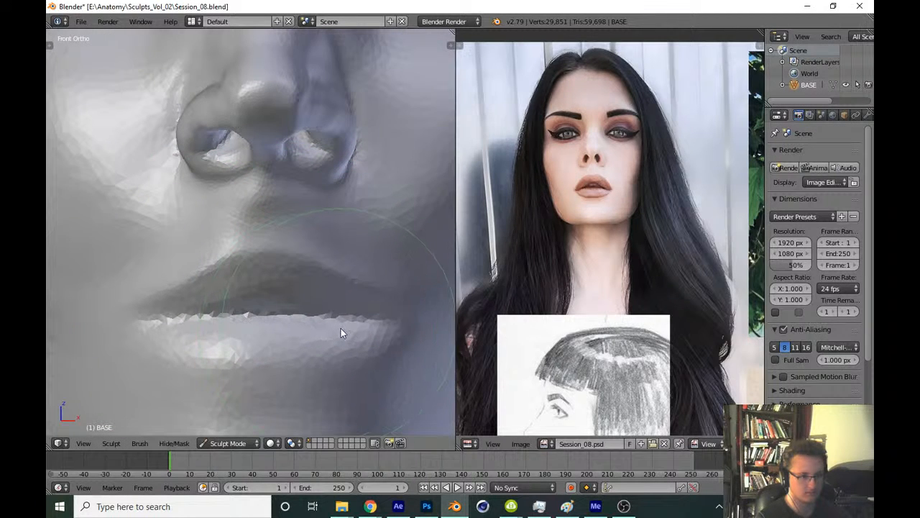
scroll(354, 273, "down", 10)
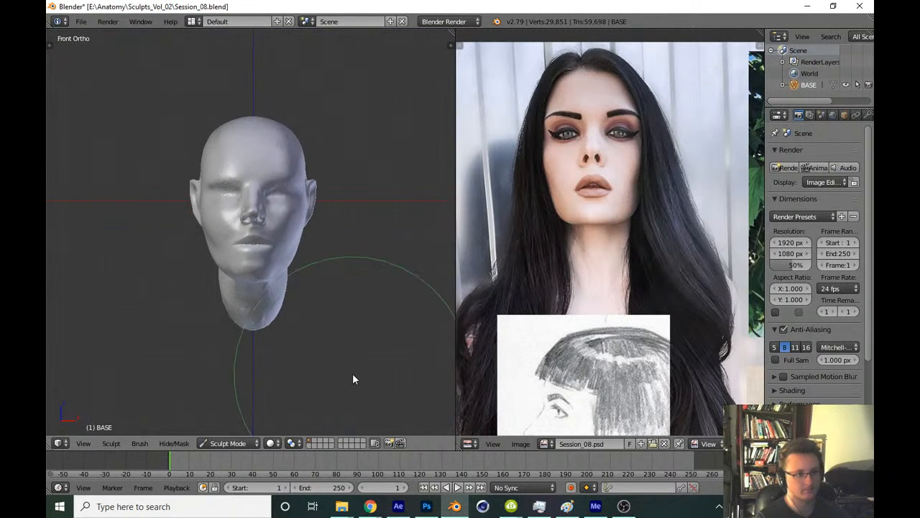
key("ctrl+s")
key("ctrl+s")
left_click(355, 363)
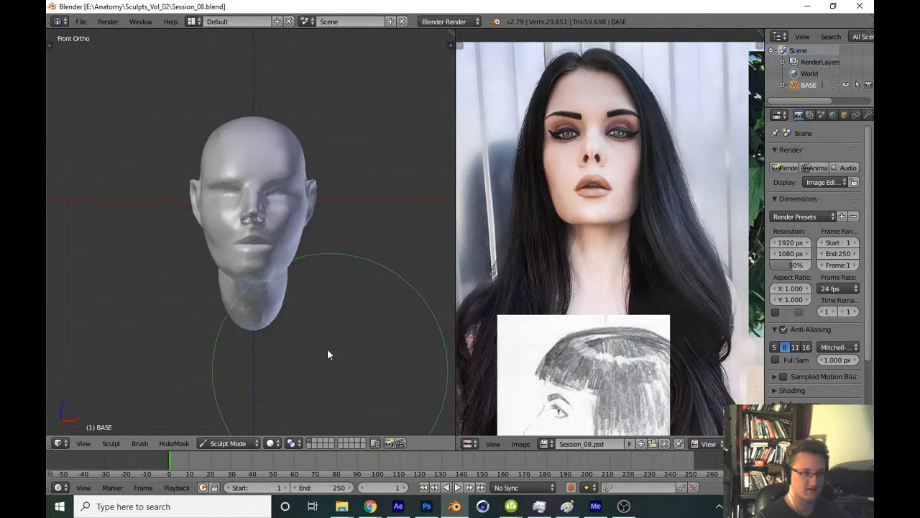
middle_click_drag(328, 366, 327, 350, "shift")
key("ctrl+s")
key("Return")
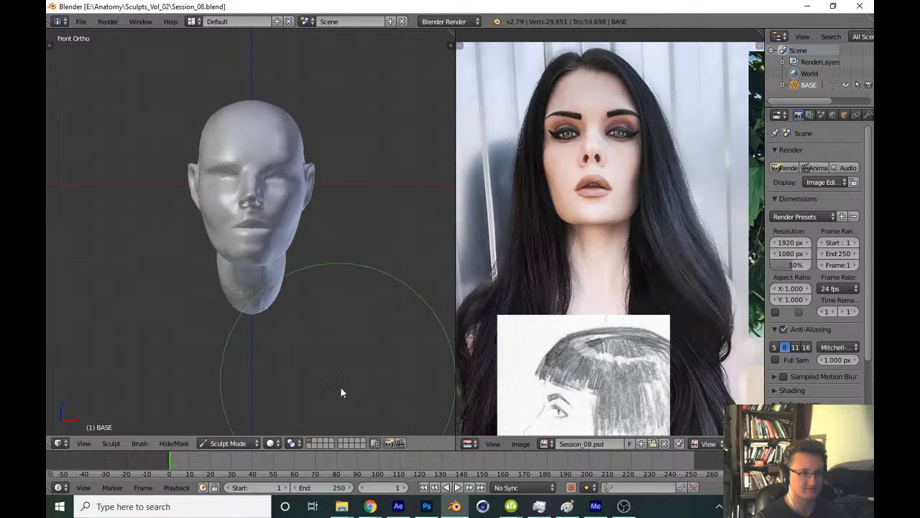
Fill and reshape the inner rim of the nostril opening with the Clay Strips brush from an angled close-up view
middle_click_drag(340, 386, 341, 393, "shift")
mouse_move(341, 393)
middle_mouse_down("ctrl")
mouse_move(357, 330)
mouse_move(348, 357)
middle_mouse_up("ctrl")
mouse_move(348, 356)
middle_mouse_down("ctrl")
mouse_move(378, 249)
mouse_move(324, 267)
mouse_move(330, 304)
middle_mouse_up("ctrl")
scroll(378, 251, "up", 3)
mouse_move(330, 303)
middle_mouse_down("ctrl")
mouse_move(329, 246)
mouse_move(257, 267)
mouse_move(301, 230)
middle_mouse_up("ctrl")
key("t")
left_click(93, 93)
left_click(180, 150)
key("t")
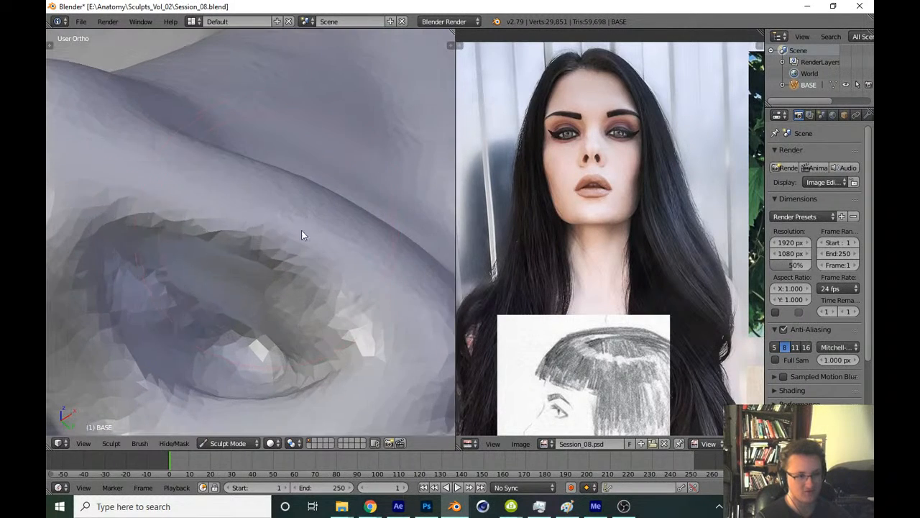
key("f")
left_click(291, 247)
mouse_move(294, 260)
left_mouse_down()
mouse_move(278, 242)
mouse_move(296, 245)
left_mouse_up()
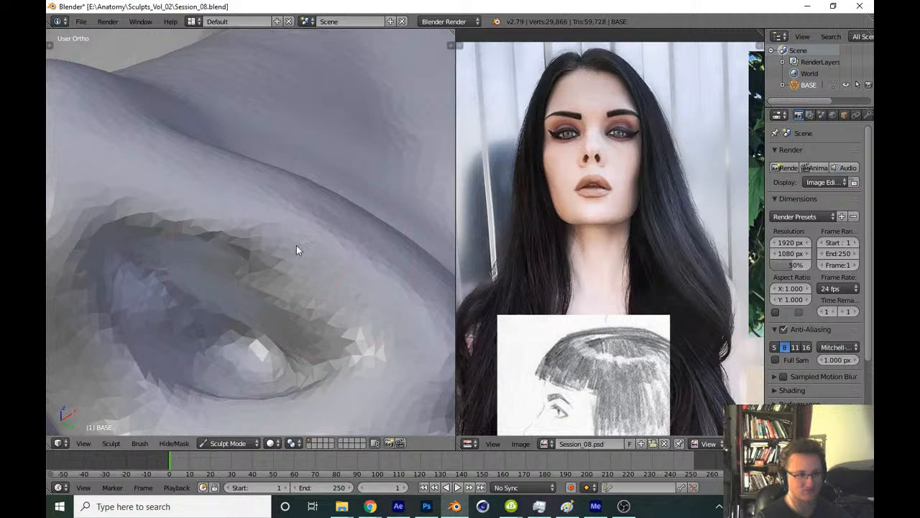
Check the head in front and right side views and save over Session_08.blend
mouse_move(321, 198)
middle_mouse_down("ctrl")
mouse_move(343, 216)
mouse_move(321, 335)
mouse_move(339, 333)
mouse_move(339, 364)
mouse_move(325, 353)
mouse_move(298, 405)
middle_mouse_up("ctrl")
key("KP_1")
key("KP_3")
key("ctrl+s")
left_click(298, 405)
Pull the nose tip slightly forward and down with the Grab brush to match the profile sketch, and save over Session_08.blend
middle_click_drag(549, 306, 561, 255)
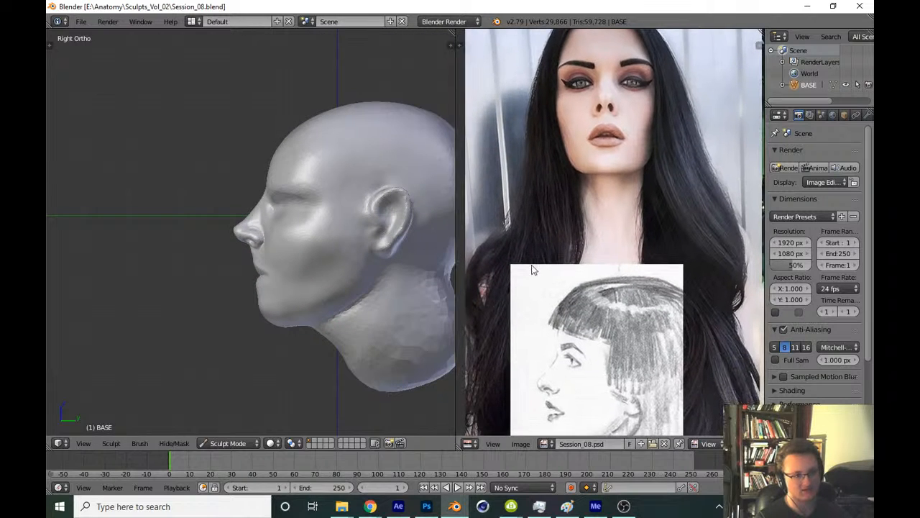
middle_click_drag(518, 281, 522, 266)
middle_click_drag(307, 311, 304, 218, "ctrl")
middle_click_drag(221, 215, 258, 226, "shift")
middle_click_drag(250, 260, 240, 225, "ctrl")
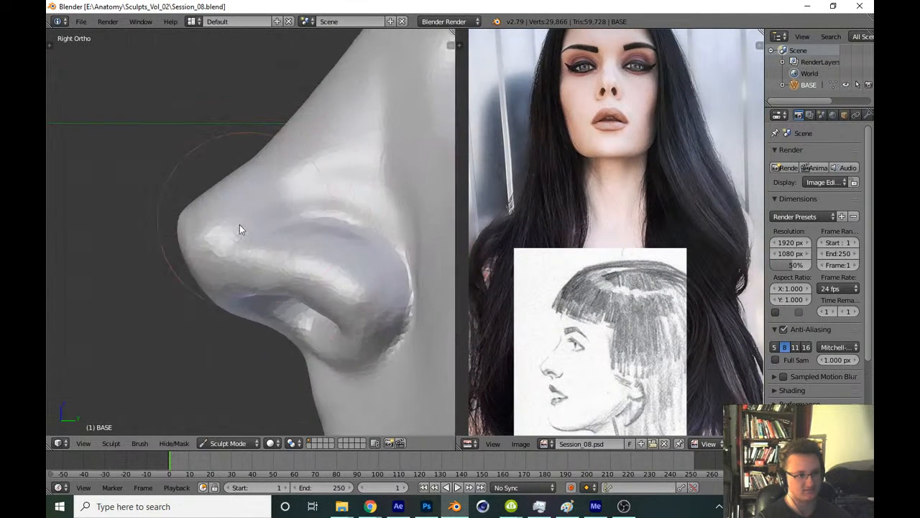
key("g")
key("f")
left_click(260, 227)
key("f")
left_click(241, 247)
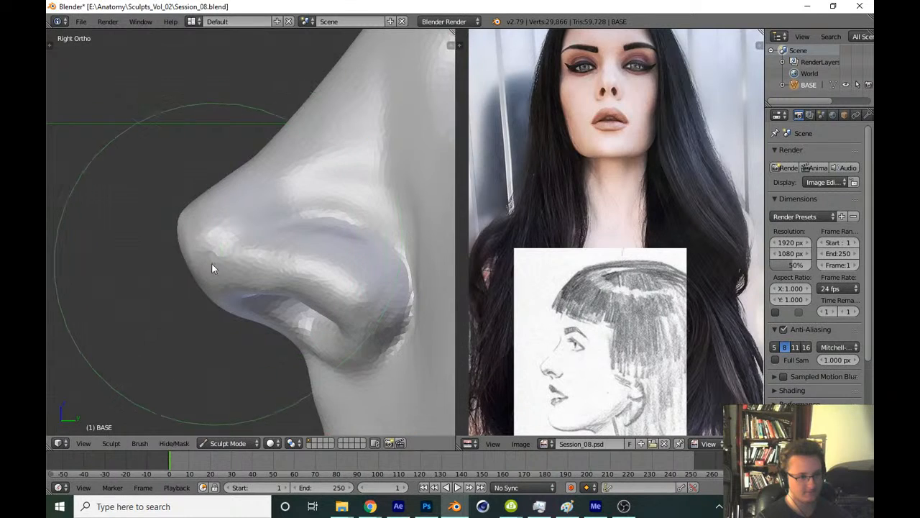
left_click_drag(211, 262, 206, 268)
middle_click_drag(206, 268, 236, 316, "ctrl")
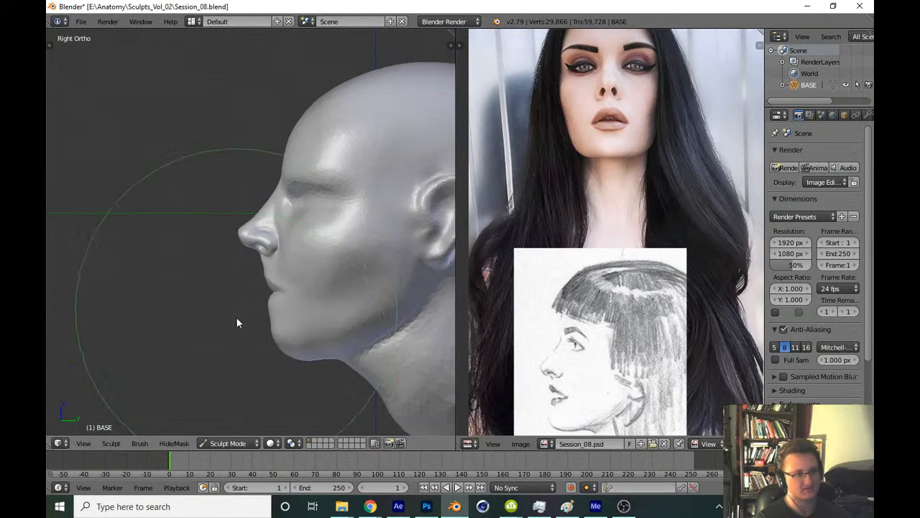
key("ctrl+s")
left_click(243, 340)
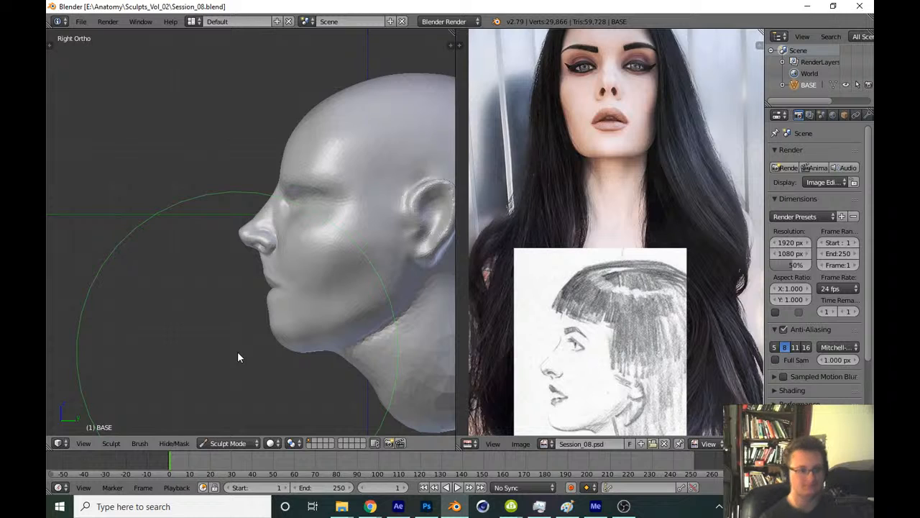
Examine the mesh density around the nose in wireframe shading and return to solid shading
mouse_move(237, 357)
middle_mouse_down("ctrl")
mouse_move(332, 262)
mouse_move(340, 212)
mouse_move(276, 329)
mouse_move(324, 192)
mouse_move(328, 155)
middle_mouse_up("ctrl")
key("z")
key("z")
key("z")
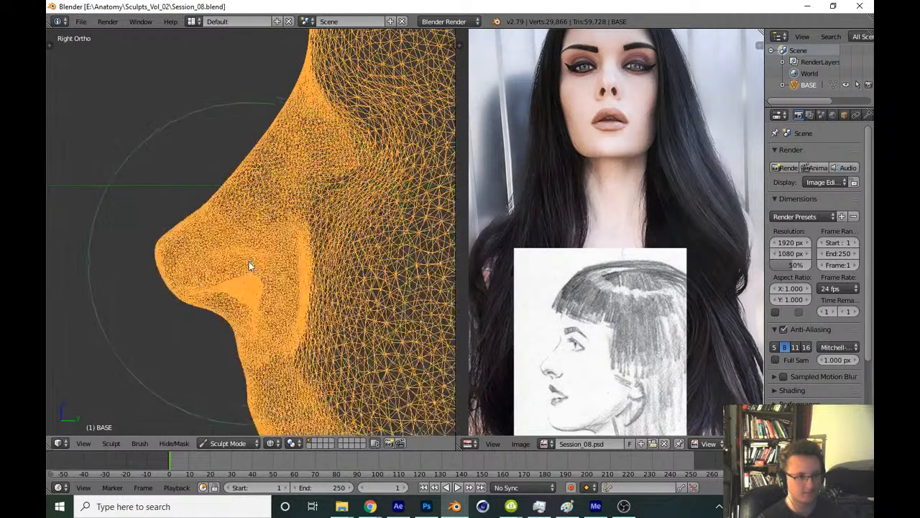
key("z")
Try to pull the underside of the nose tip down with the Grab brush, and undo the stroke
key("f")
left_click(253, 265)
left_click_drag(209, 267, 210, 273)
key("ctrl+z")
Lift the rear edge of the nostril wing slightly with a resized Grab brush in right side view
key("f")
left_click(201, 261)
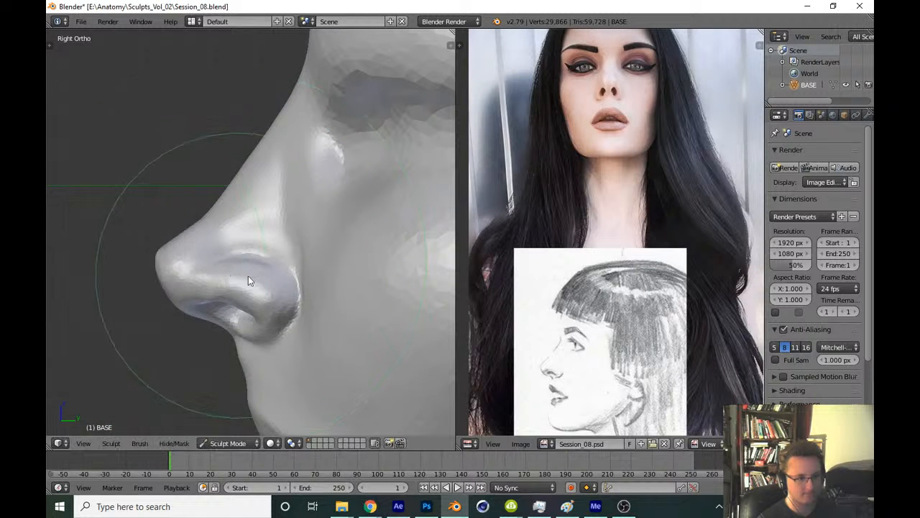
key("f")
left_click(232, 274)
left_click_drag(294, 300, 293, 294)
mouse_move(295, 222)
middle_mouse_down("ctrl")
mouse_move(258, 316)
mouse_move(276, 201)
middle_mouse_up("ctrl")
key("f")
left_click(170, 269)
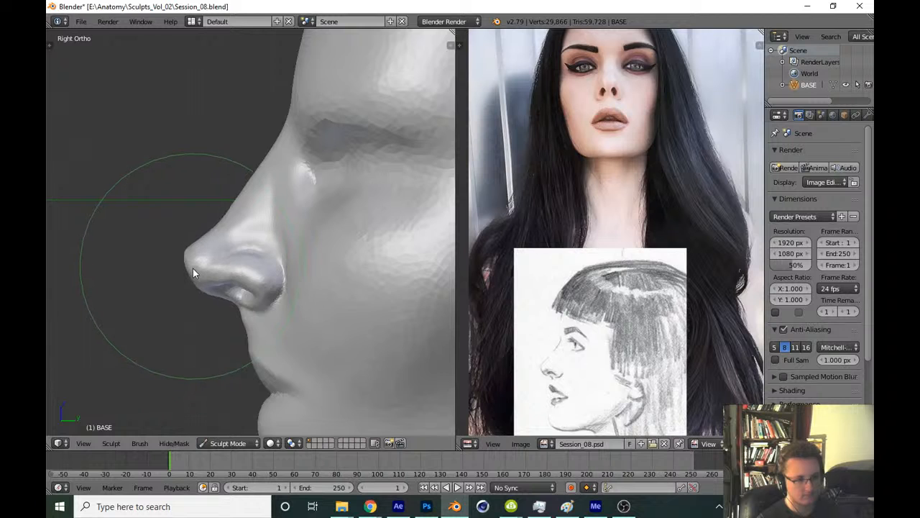
Save over Session_08.blend after checking the full profile, and inspect the nose up close in front view
mouse_move(193, 268)
middle_mouse_down("ctrl")
mouse_move(211, 277)
mouse_move(223, 304)
middle_mouse_up("ctrl")
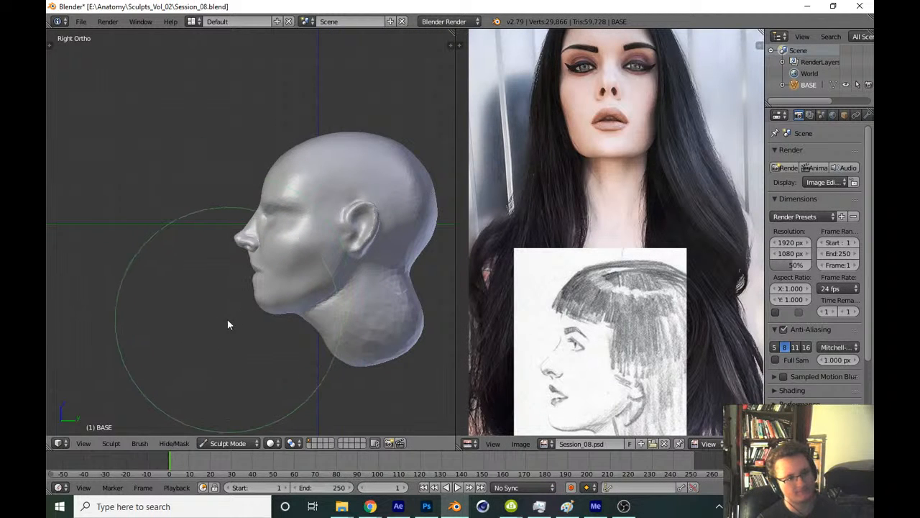
key("ctrl+s")
left_click(245, 314)
key("KP_1")
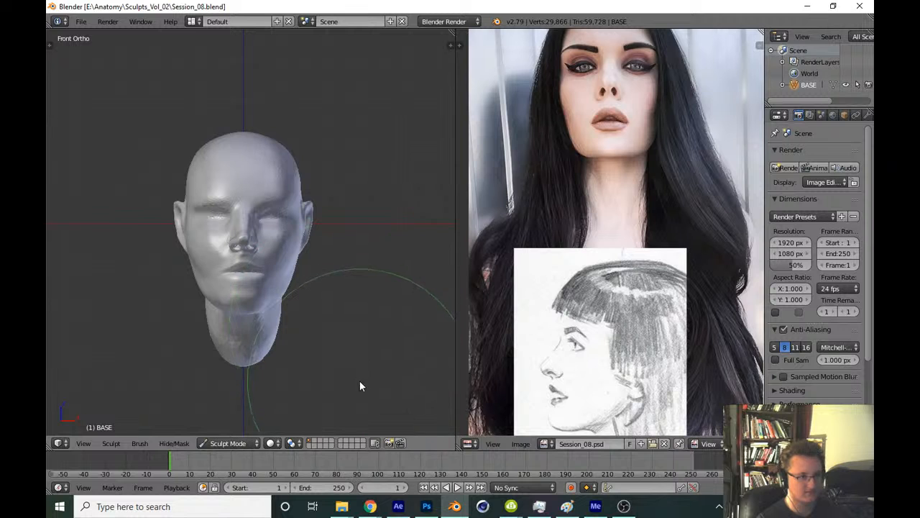
middle_click_drag(347, 375, 353, 205, "ctrl")
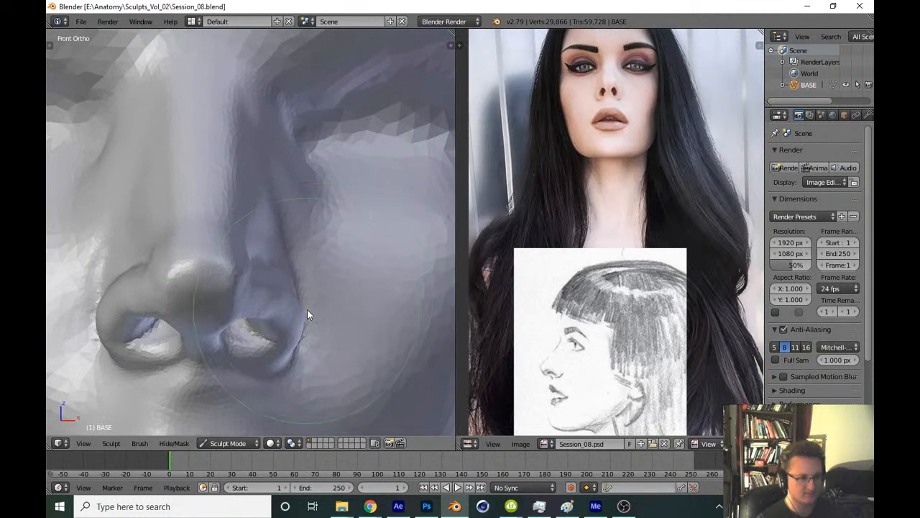
Sharpen the crease along the upper edge of the nostril wing with the Crease brush
middle_click_drag(313, 317, 289, 291)
middle_click_drag(496, 113, 490, 155)
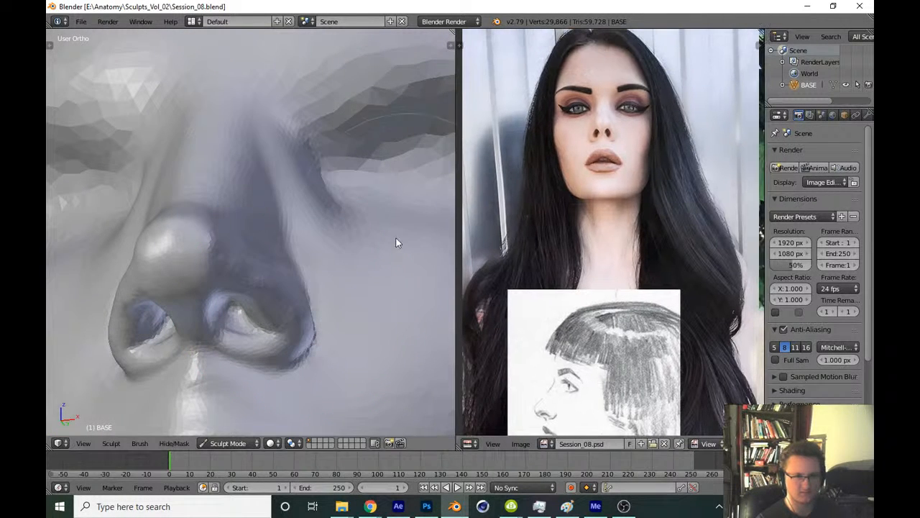
middle_click_drag(325, 309, 318, 232, "shift")
mouse_move(325, 263)
middle_mouse_down("ctrl")
mouse_move(331, 219)
mouse_move(315, 310)
mouse_move(323, 304)
middle_mouse_up("ctrl")
middle_click_drag(294, 257, 306, 290)
middle_click_drag(322, 289, 327, 233, "ctrl")
left_click_drag(277, 220, 220, 239)
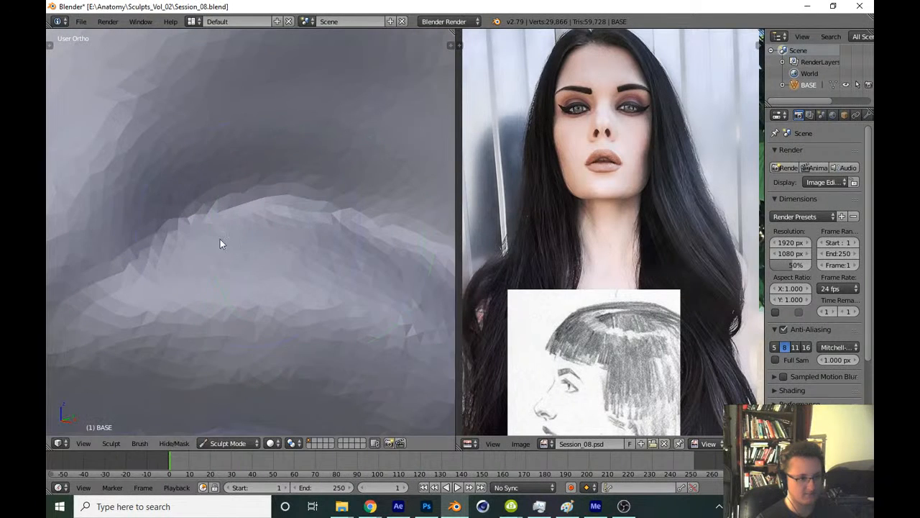
mouse_move(144, 255)
left_mouse_down()
mouse_move(238, 213)
mouse_move(193, 226)
left_mouse_up()
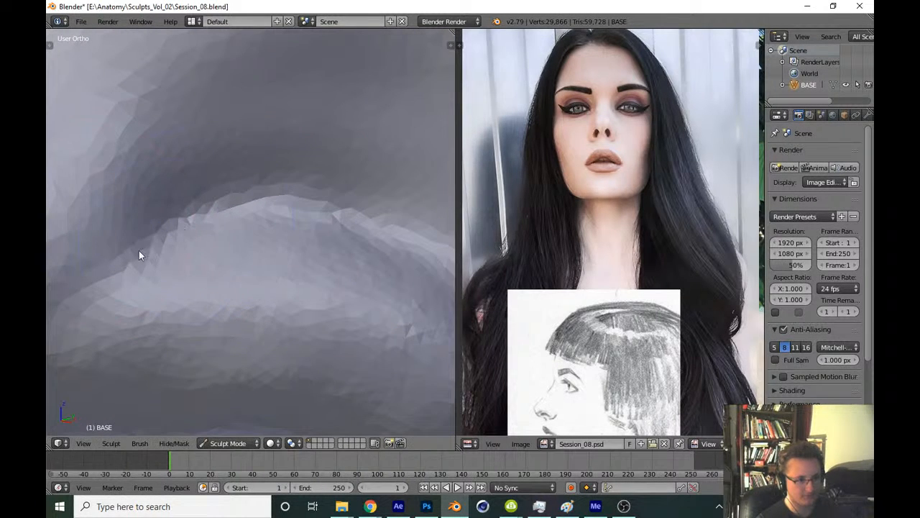
mouse_move(139, 250)
left_mouse_down()
mouse_move(197, 208)
mouse_move(317, 203)
left_mouse_up()
middle_click_drag(237, 227, 194, 237)
mouse_move(193, 237)
left_mouse_down()
mouse_move(366, 286)
mouse_move(215, 236)
left_mouse_up()
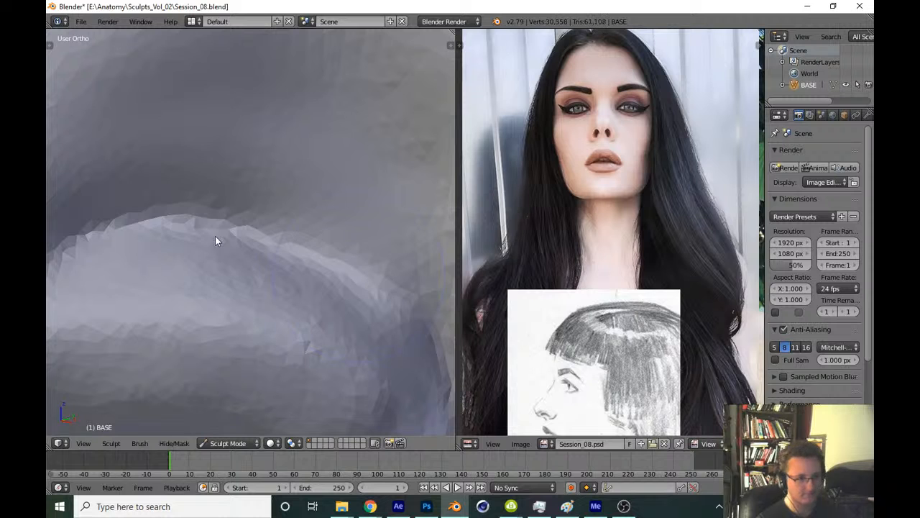
mouse_move(147, 218)
left_mouse_down()
mouse_move(309, 240)
mouse_move(329, 221)
left_mouse_up()
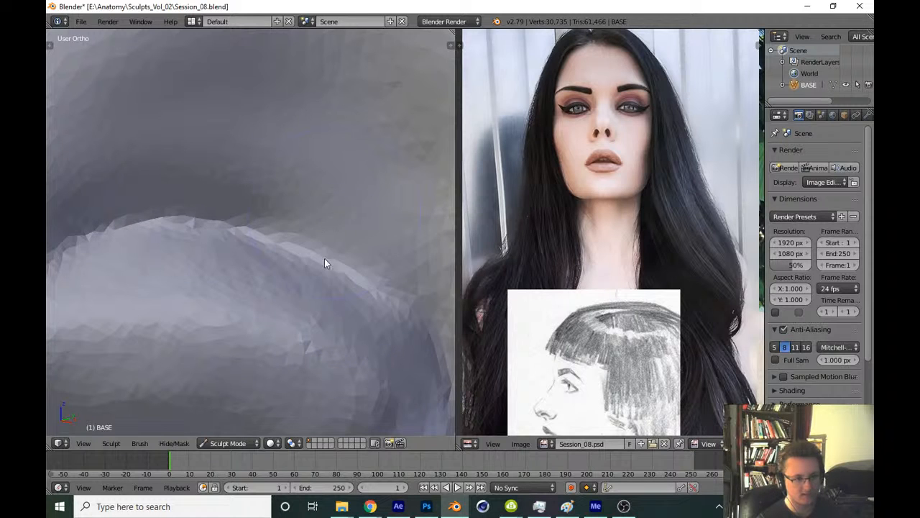
Check the whole head in front view and save over Session_08.blend
scroll(354, 311, "down", 10)
key("KP_1")
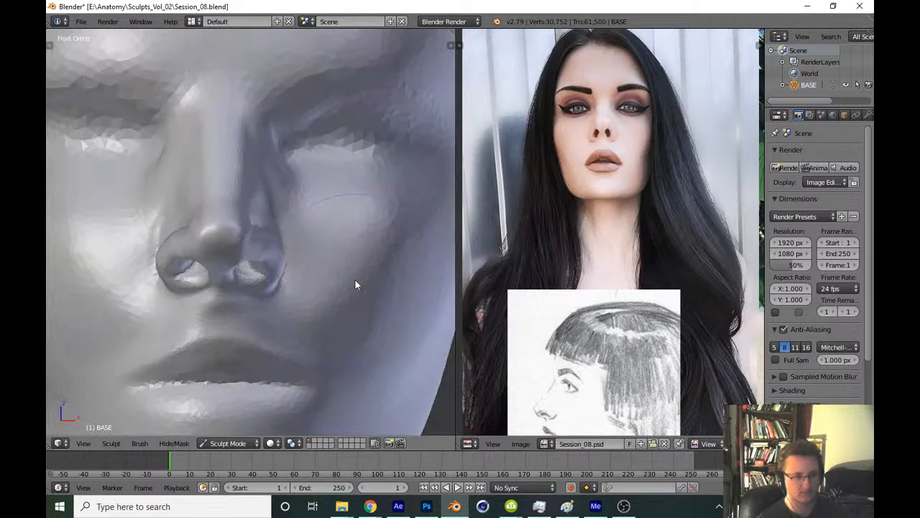
scroll(355, 285, "down", 12)
key("ctrl+s")
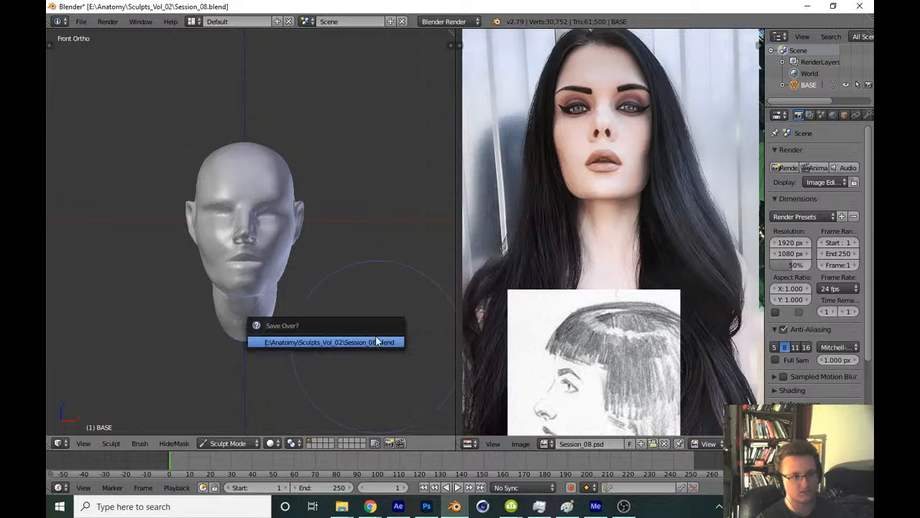
left_click(378, 341)
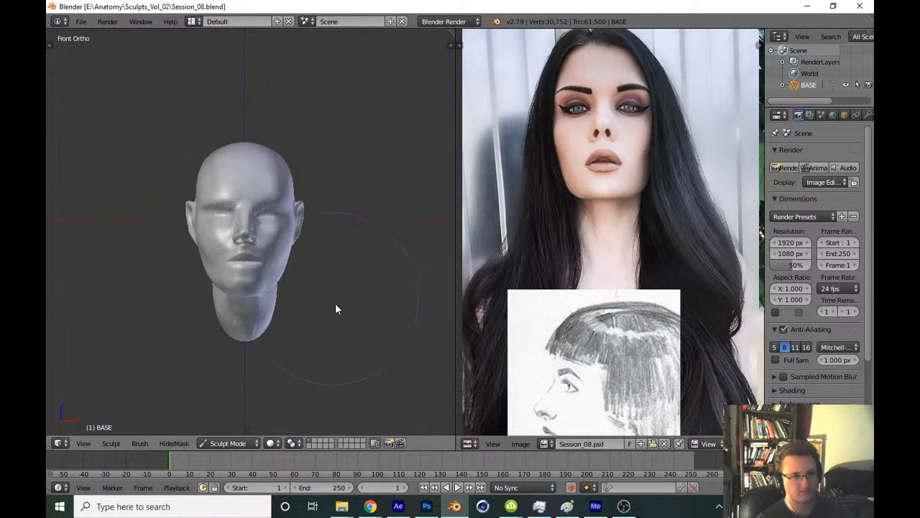
Switch to a different sculpt brush and even out the front plane of the nose bridge
scroll(335, 309, "up", 12)
key("t")
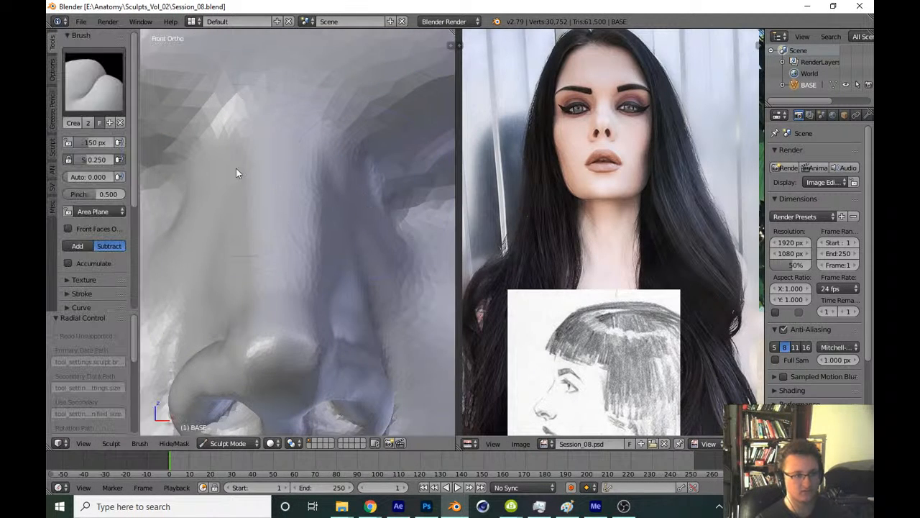
left_click(100, 84)
left_click(319, 203)
key("t")
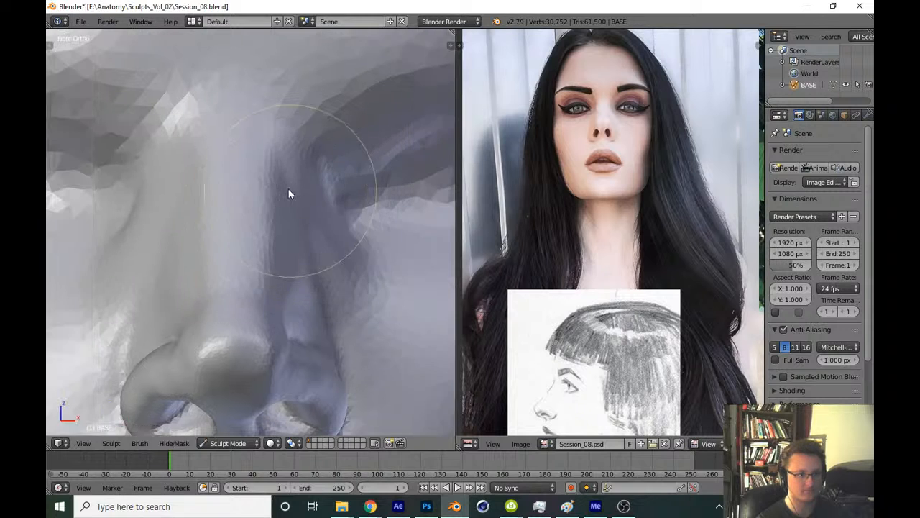
mouse_move(261, 216)
middle_mouse_down()
mouse_move(309, 200)
mouse_move(314, 205)
middle_mouse_up()
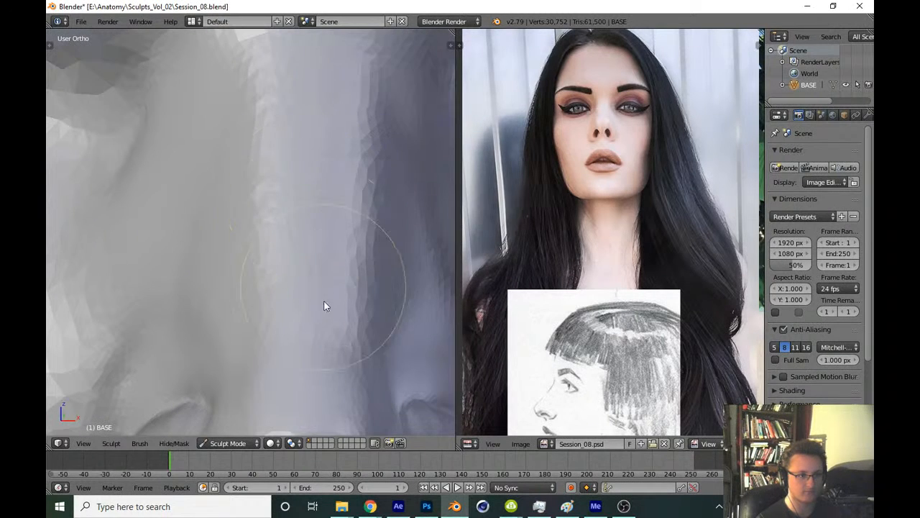
left_click_drag(324, 302, 309, 179)
middle_click_drag(309, 178, 310, 280, "shift")
left_click_drag(309, 281, 316, 154)
Even out the edge between the front and side planes of the nose bridge with a resized brush
scroll(324, 266, "down", 3)
mouse_move(325, 276)
middle_mouse_down()
mouse_move(317, 293)
mouse_move(332, 210)
mouse_move(310, 232)
middle_mouse_up()
scroll(317, 292, "up", 2)
key("f")
left_click(306, 240)
mouse_move(322, 162)
left_mouse_down()
mouse_move(275, 270)
mouse_move(360, 175)
mouse_move(283, 304)
mouse_move(308, 220)
mouse_move(300, 180)
left_mouse_up()
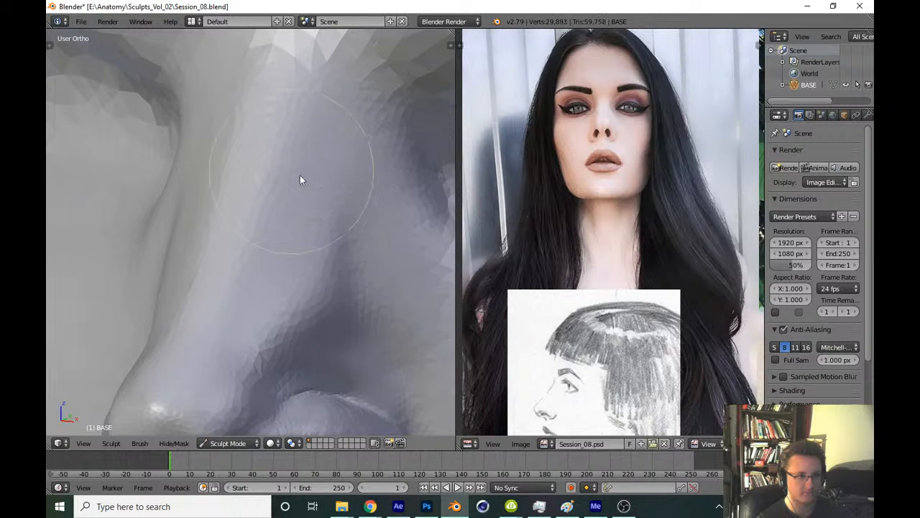
middle_click_drag(300, 176, 310, 197)
left_click_drag(289, 135, 244, 278)
key("KP_1")
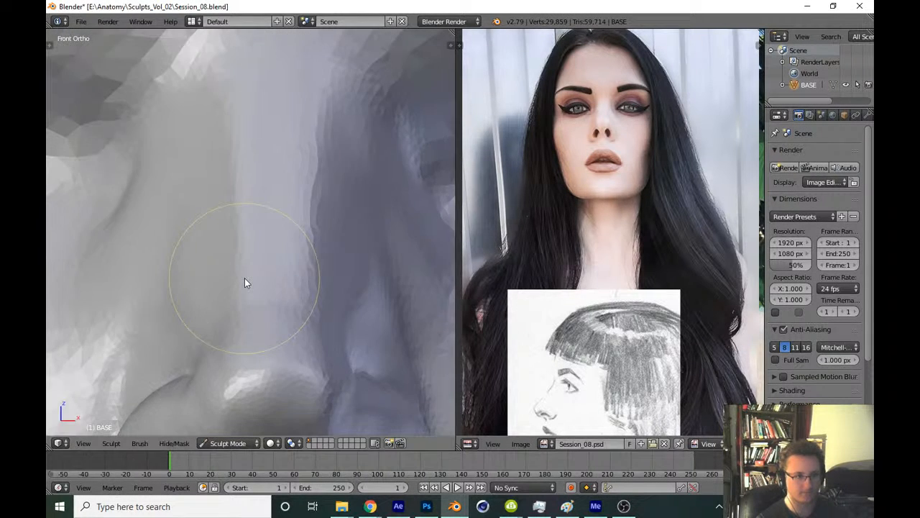
Save the refined nose bridge over Session_08.blend
scroll(355, 302, "down", 6)
key("ctrl+s")
left_click(356, 342)
scroll(361, 345, "up", 1)
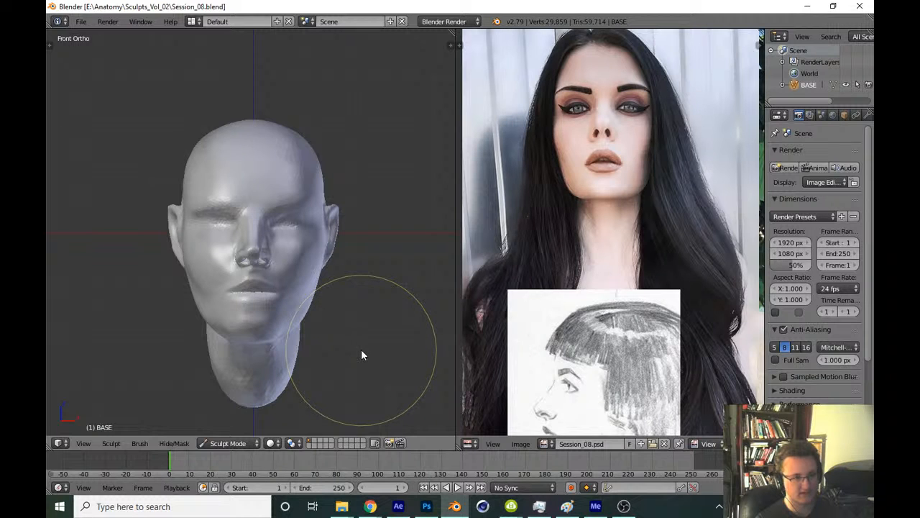
Pull the lower lip forward in right side view with a resized Grab brush
key("KP_3")
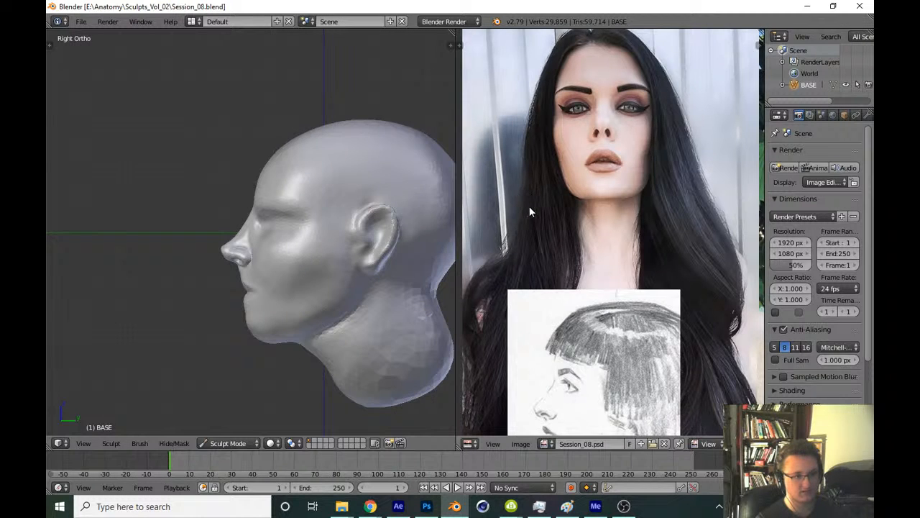
middle_click_drag(529, 212, 524, 192)
scroll(350, 261, "up", 8)
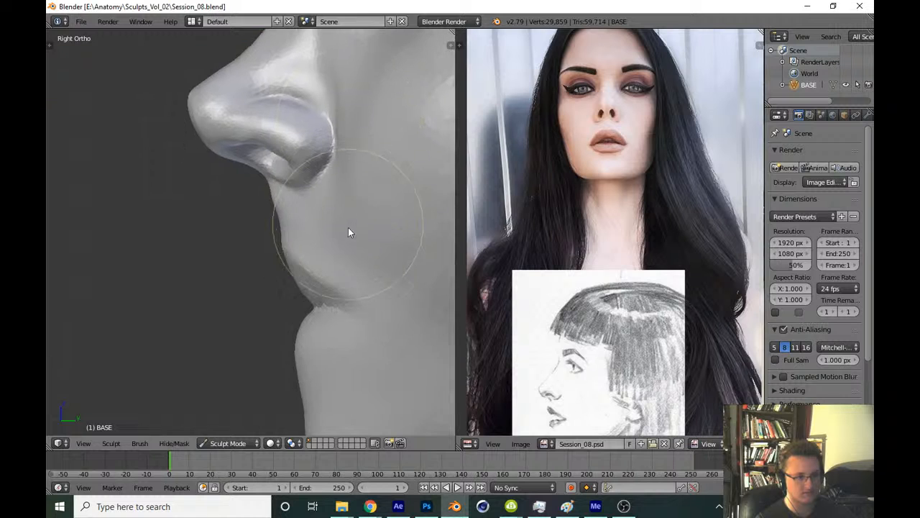
mouse_move(348, 232)
left_mouse_down()
mouse_move(309, 266)
mouse_move(283, 261)
left_mouse_up()
key("f")
middle_click_drag(301, 300, 299, 241, "shift")
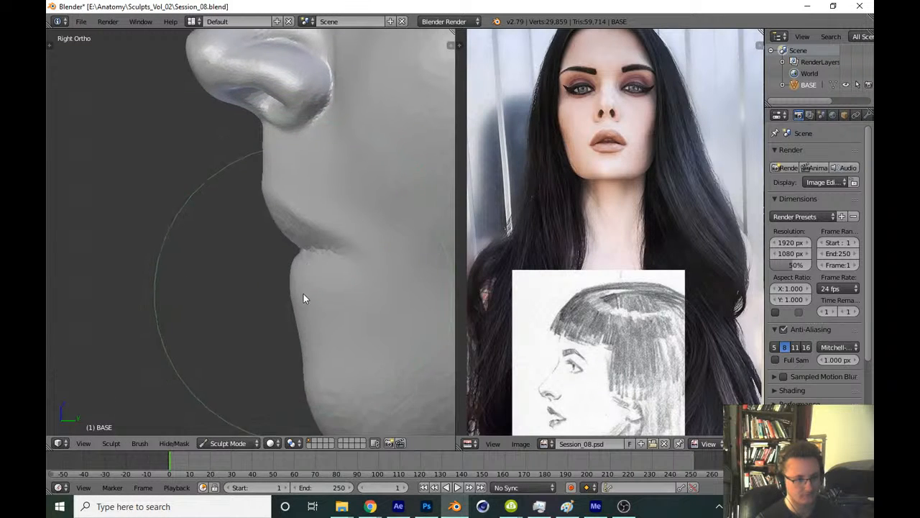
left_click_drag(302, 304, 288, 303)
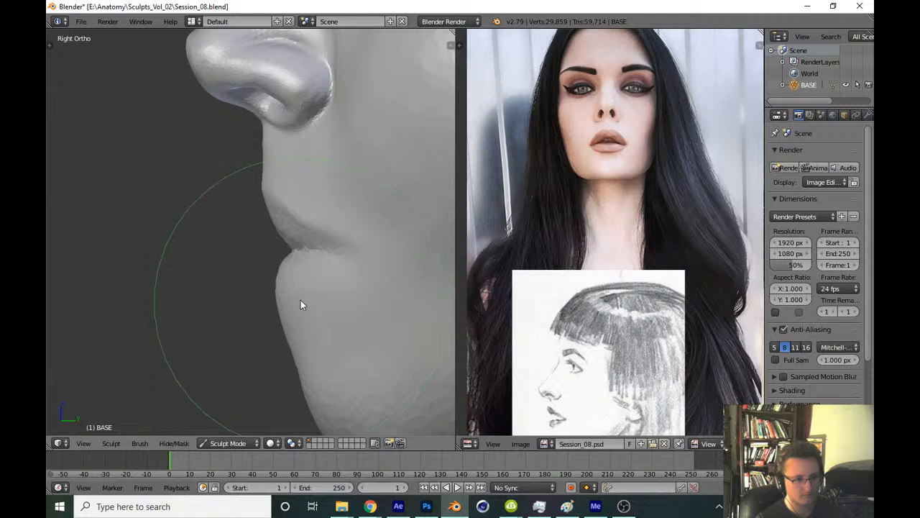
Pull the front of the chin slightly forward with a resized Grab brush and save over Session_08.blend
middle_click_drag(300, 300, 305, 331, "ctrl")
middle_click_drag(305, 331, 294, 282, "shift")
middle_click_drag(513, 231, 507, 176)
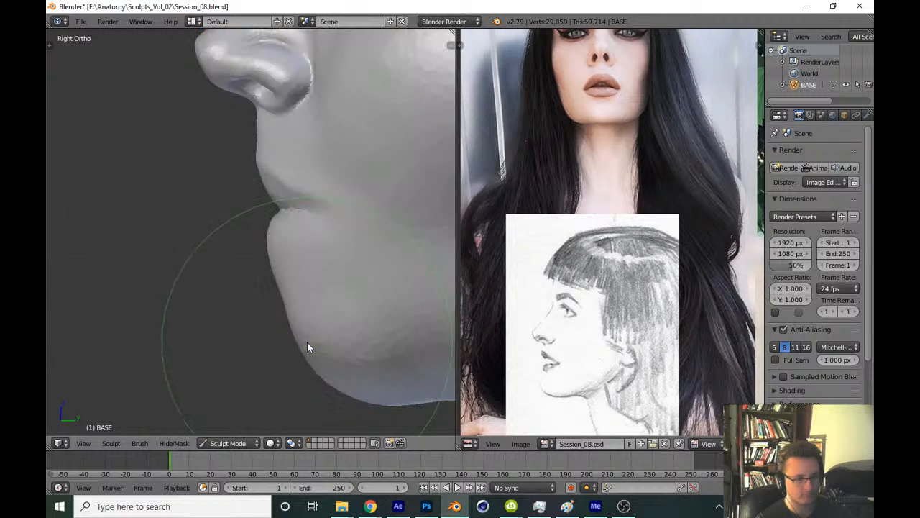
key("f")
left_click(317, 358)
left_click_drag(318, 359, 304, 357)
mouse_move(323, 221)
middle_mouse_down("ctrl")
mouse_move(280, 328)
mouse_move(277, 359)
middle_mouse_up("ctrl")
key("ctrl+s")
left_click(278, 359)
Try to push the profile between the nose base and upper lip inward with a resized Grab brush
middle_click_drag(290, 292, 344, 189, "shift")
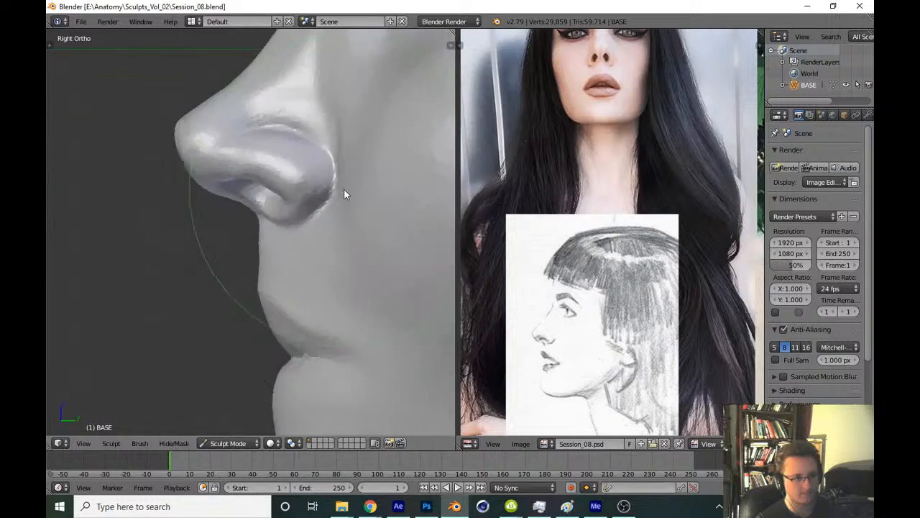
key("z")
key("z")
key("f")
mouse_move(270, 270)
middle_mouse_down("ctrl")
mouse_move(292, 240)
mouse_move(267, 235)
middle_mouse_up("ctrl")
left_click(255, 250)
key("z")
key("z")
key("f")
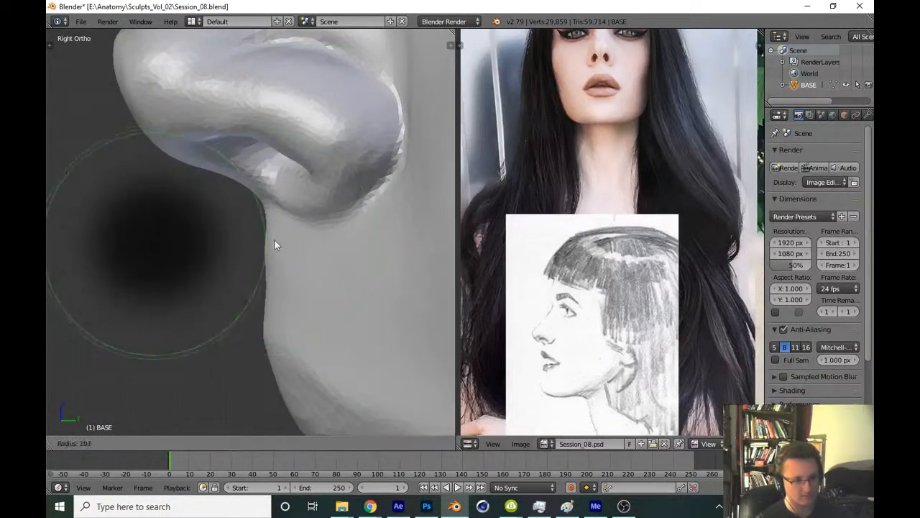
left_click(288, 242)
key("z")
key("z")
key("f")
left_click(281, 246)
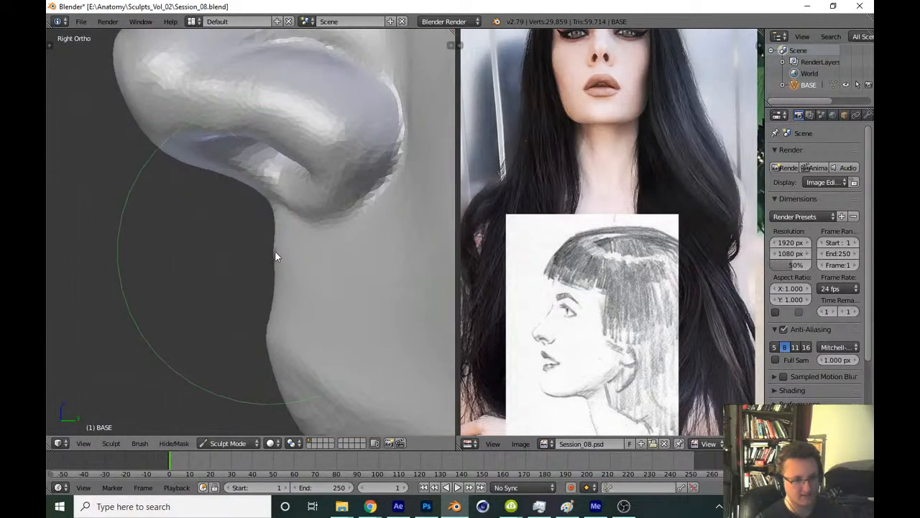
Consult the profile references and push the area between the nose base and upper lip inward with the Grab brush
middle_click_drag(574, 163, 466, 125)
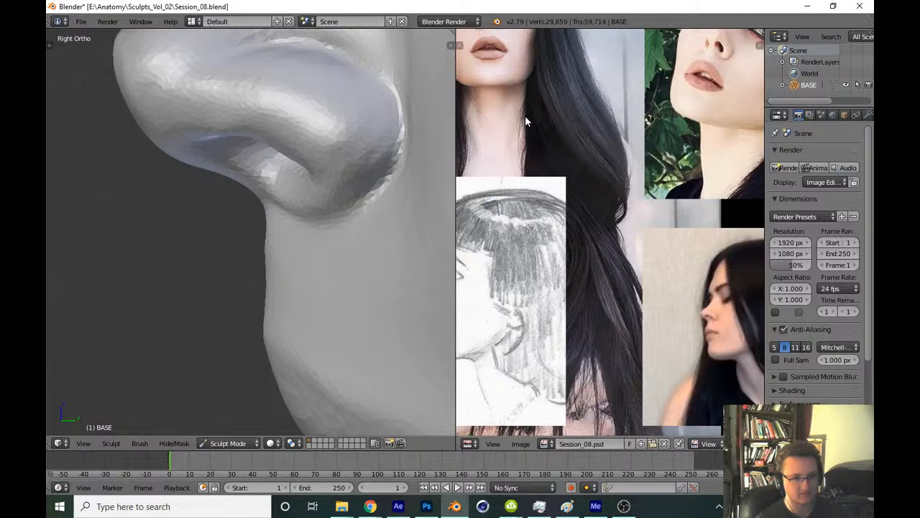
middle_click_drag(525, 121, 559, 117)
key("z")
key("z")
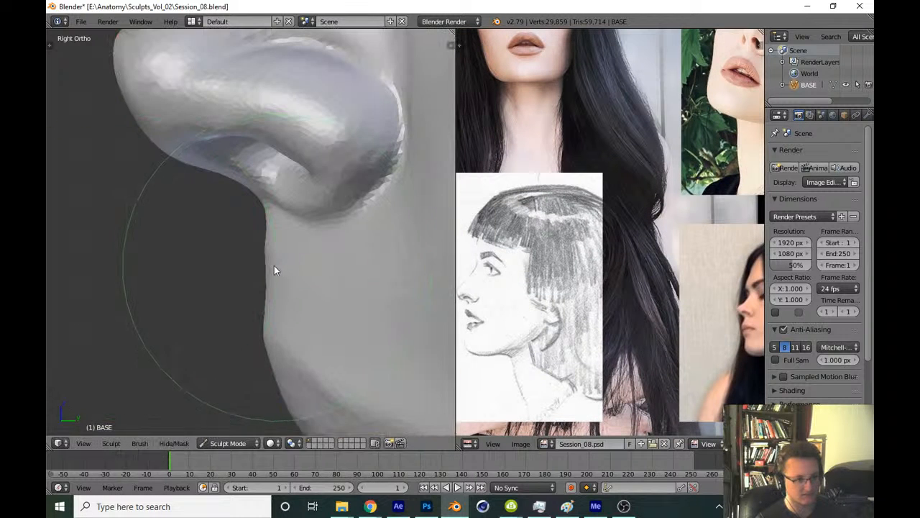
left_click_drag(262, 267, 273, 266)
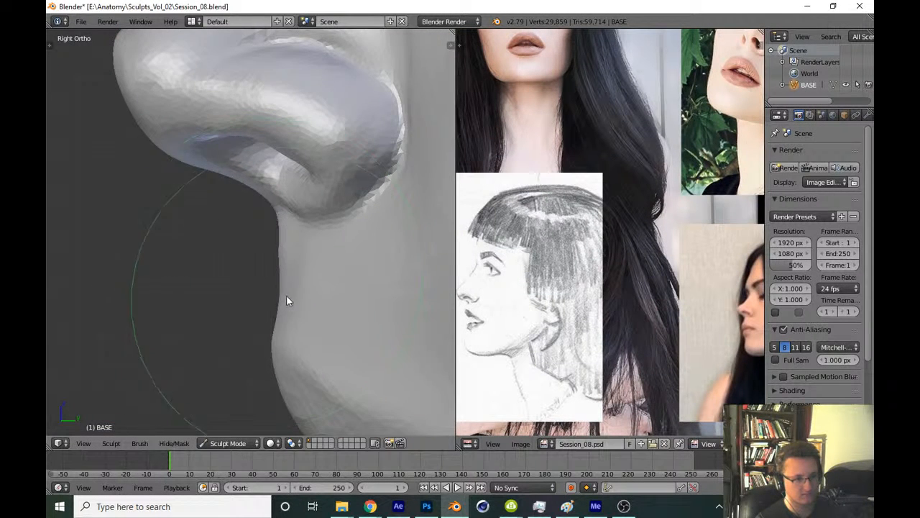
scroll(286, 294, "down", 3)
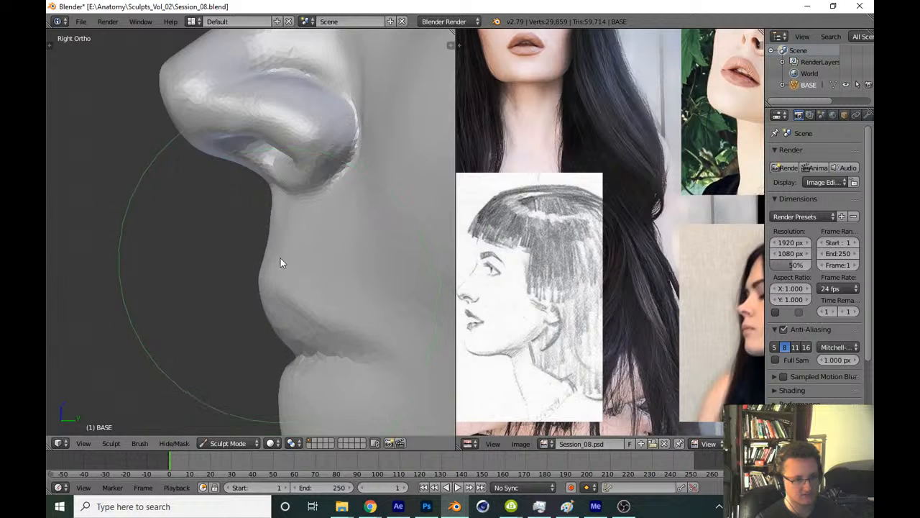
key("f")
left_click(295, 248)
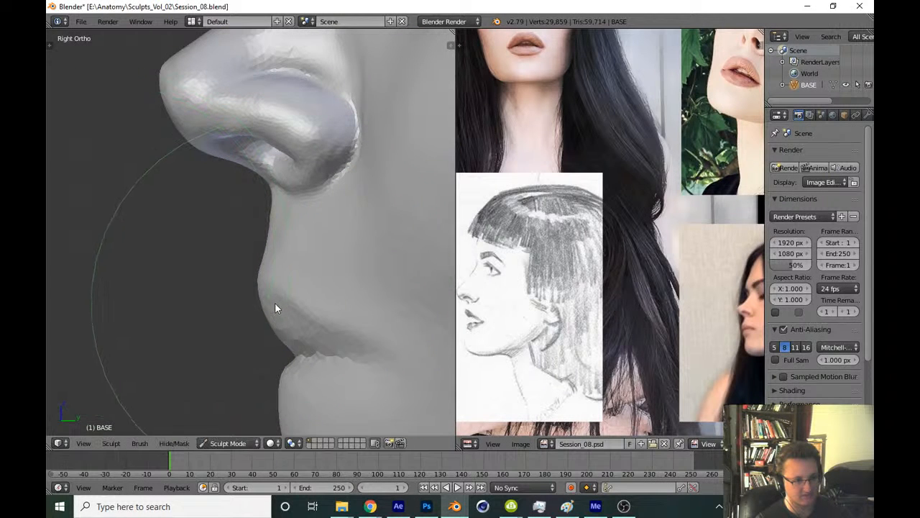
Check the lips and chin in side and front views, and save over Session_08.blend
scroll(272, 284, "down", 2)
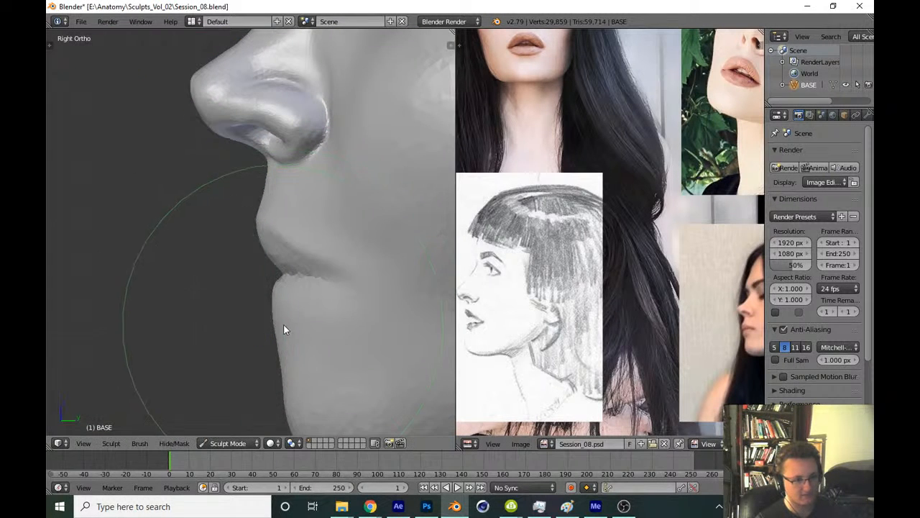
scroll(280, 310, "down", 3)
key("KP_1")
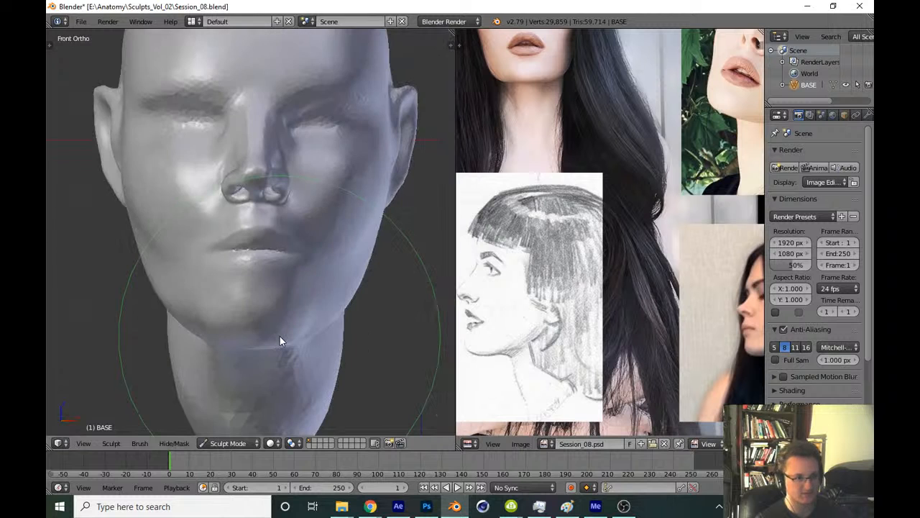
scroll(280, 336, "down", 4)
key("ctrl+s")
left_click(378, 355)
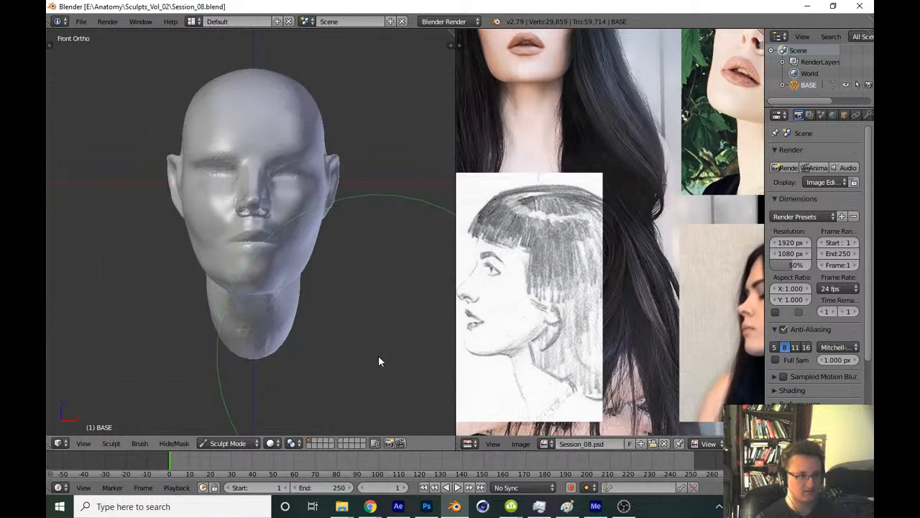
Recentre the face references, switch to another sculpt brush and build up the surface beneath the nose
middle_click_drag(532, 277, 538, 358)
mouse_move(374, 352)
middle_mouse_down("ctrl")
mouse_move(370, 241)
mouse_move(300, 325)
mouse_move(298, 261)
mouse_move(292, 287)
mouse_move(284, 245)
middle_mouse_up("ctrl")
key("t")
left_click(103, 95)
left_click(171, 153)
key("t")
middle_click_drag(268, 307, 274, 255, "shift")
mouse_move(275, 309)
middle_mouse_down("ctrl")
mouse_move(275, 273)
mouse_move(253, 252)
middle_mouse_up("ctrl")
mouse_move(253, 252)
left_mouse_down()
mouse_move(277, 335)
mouse_move(249, 256)
mouse_move(323, 281)
left_mouse_up()
middle_click_drag(323, 281, 304, 343, "ctrl")
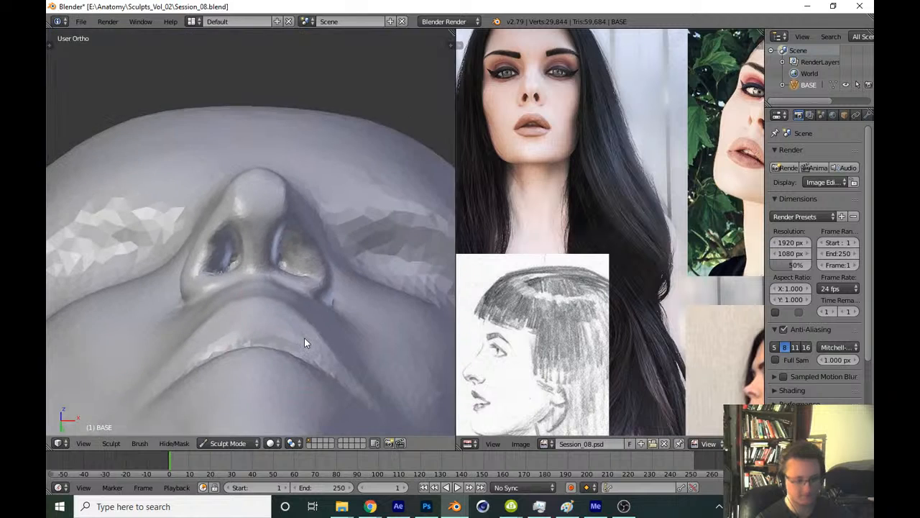
Return to front view and save the changes beneath the nose over Session_08.blend
key("KP_1")
scroll(356, 348, "down", 2)
key("ctrl+s")
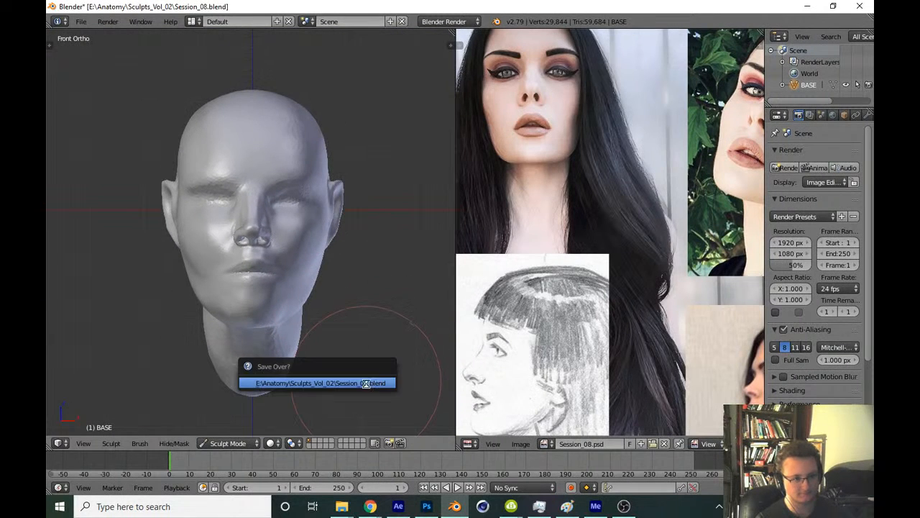
left_click(363, 381)
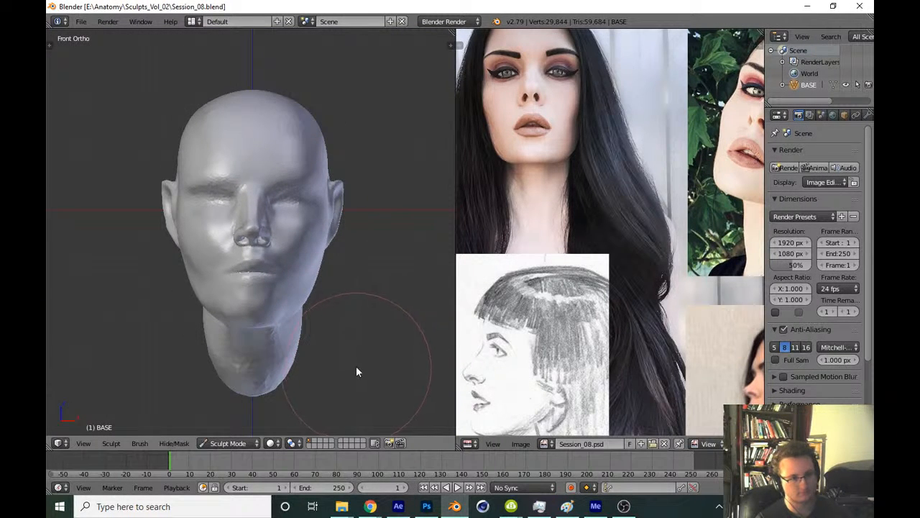
Build up the upper lip's upper edge just beneath the philtrum in front view and check the whole head
scroll(356, 366, "up", 10)
scroll(335, 309, "up", 2)
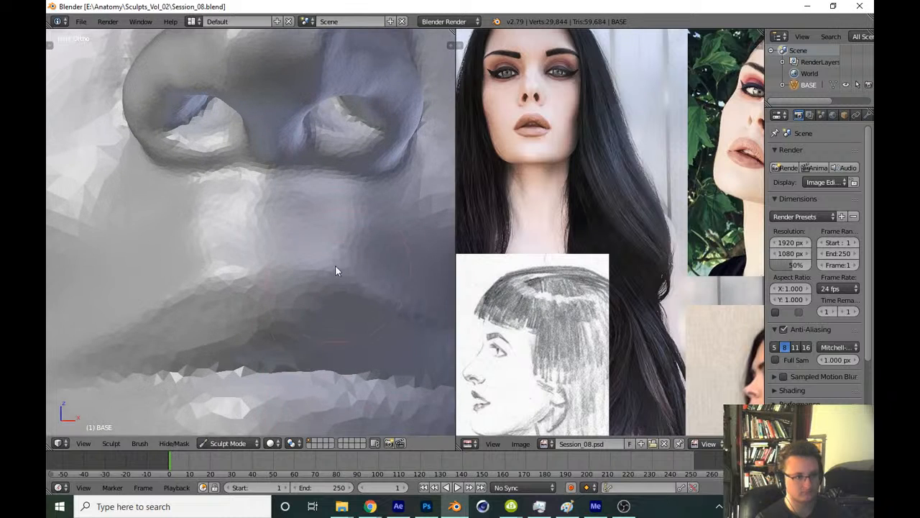
left_click_drag(335, 265, 323, 251)
middle_click_drag(322, 251, 321, 278, "shift")
scroll(320, 266, "up", 2)
mouse_move(318, 256)
left_mouse_down()
mouse_move(289, 205)
mouse_move(293, 224)
mouse_move(265, 256)
mouse_move(266, 271)
mouse_move(289, 272)
mouse_move(337, 253)
left_mouse_up()
scroll(331, 324, "down", 6)
scroll(352, 347, "down", 4)
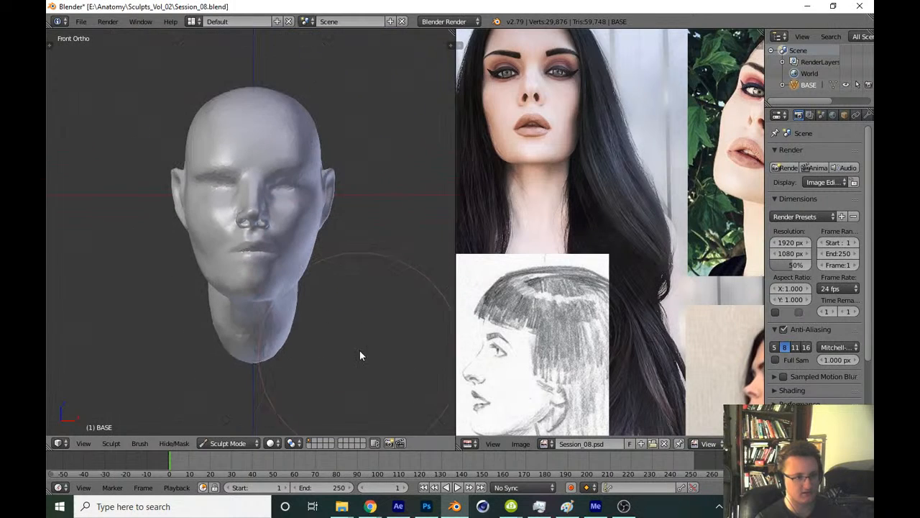
Save the upper lip changes over Session_08.blend and check the head in side and front views
key("ctrl+s")
left_click(365, 333)
key("KP_3")
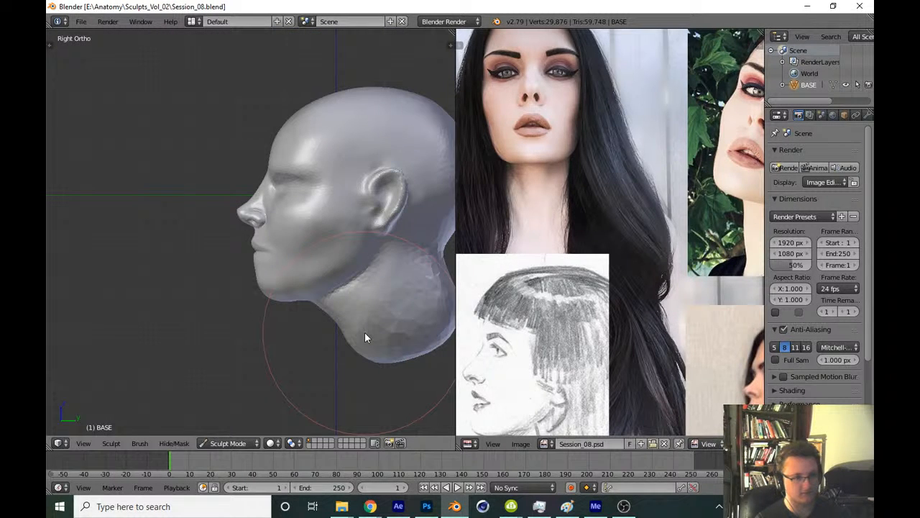
key("KP_1")
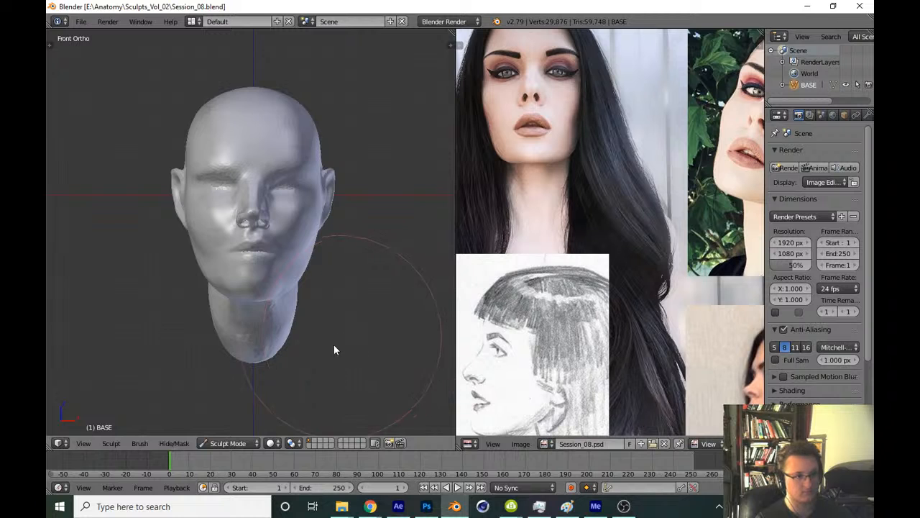
Resize the brush and rework the philtrum's surface and its edges between the nostrils and the upper lip in front view
scroll(327, 246, "up", 8)
scroll(328, 240, "up", 8)
left_click_drag(331, 241, 309, 272)
key("f")
left_click(274, 305)
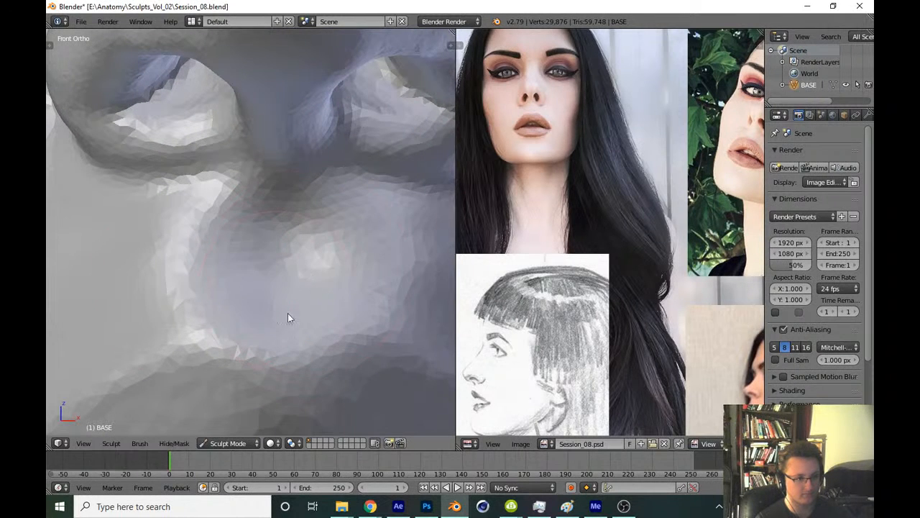
mouse_move(288, 312)
left_mouse_down()
mouse_move(317, 224)
mouse_move(353, 331)
mouse_move(366, 272)
left_mouse_up()
scroll(323, 251, "down", 3)
scroll(337, 238, "up", 2)
scroll(346, 234, "up", 2)
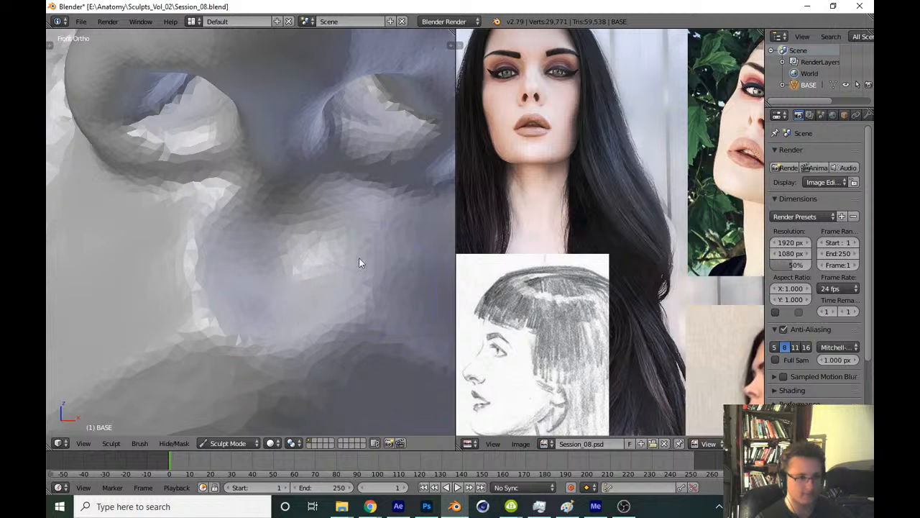
Save the philtrum changes over Session_08.blend and check the whole head in side view
scroll(356, 302, "down", 10)
scroll(362, 317, "up", 2)
key("ctrl+s")
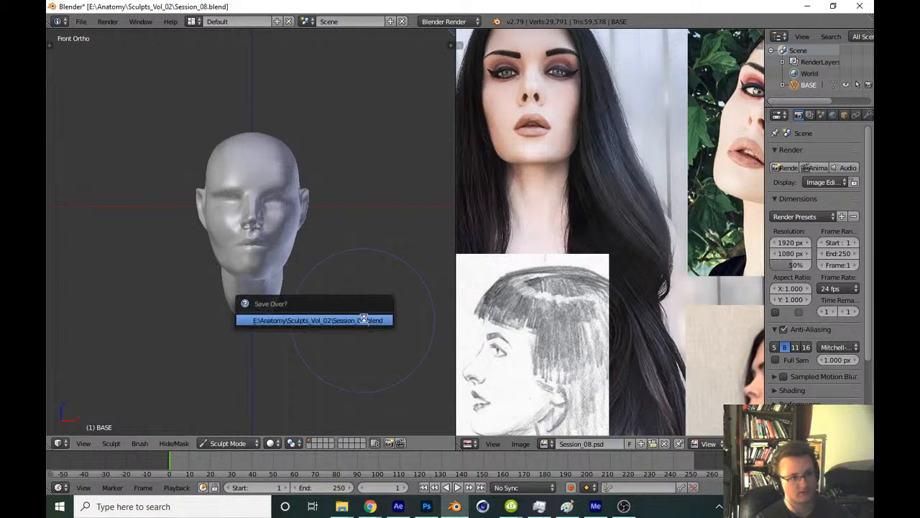
left_click(364, 319)
key("KP_3")
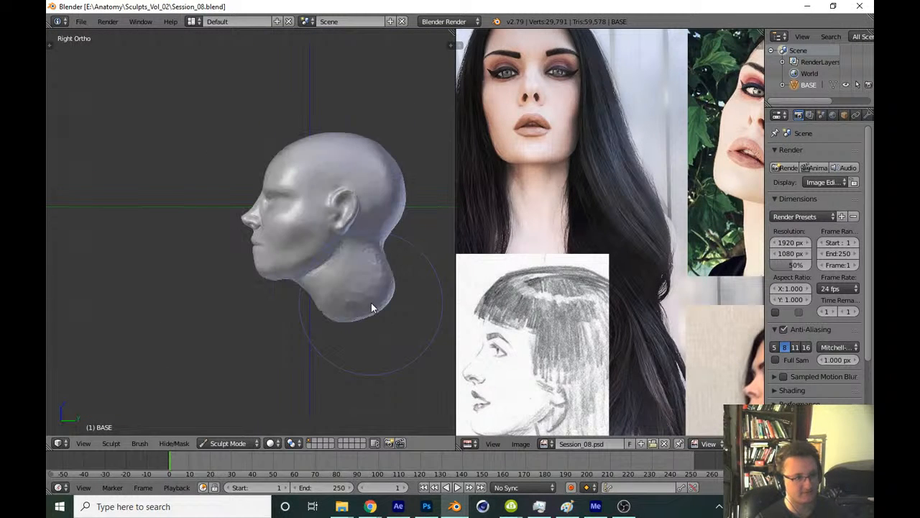
middle_click_drag(489, 288, 508, 293)
key("ctrl+s")
left_click(357, 356)
Compare the nose up close in side and front views with the profile and front face references
middle_click_drag(519, 210, 433, 202)
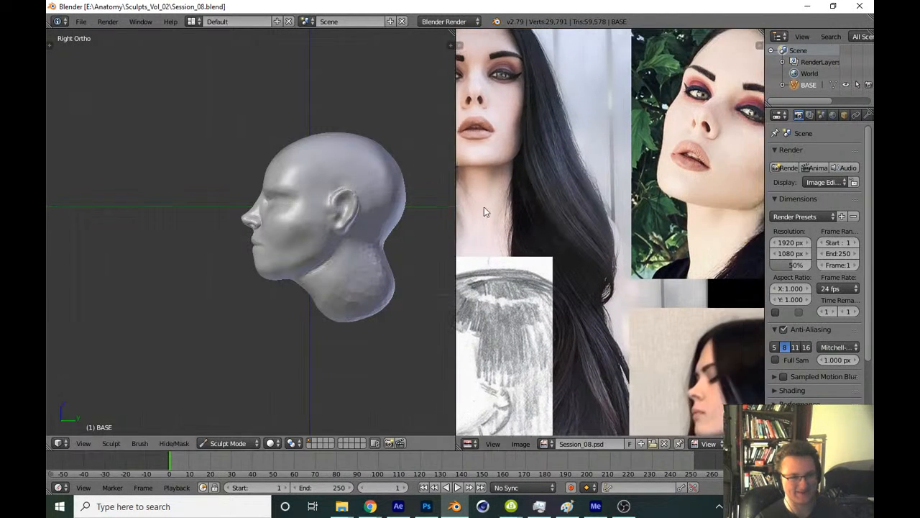
middle_click_drag(537, 183, 498, 140)
middle_click_drag(339, 310, 345, 317, "shift")
middle_click_drag(524, 314, 471, 262)
scroll(349, 271, "up", 6)
scroll(387, 286, "up", 4)
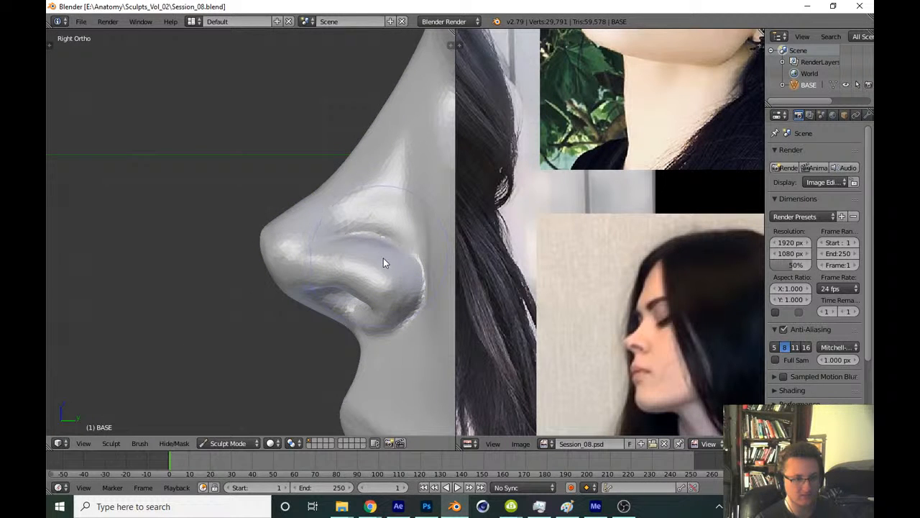
middle_click_drag(384, 261, 343, 285, "shift")
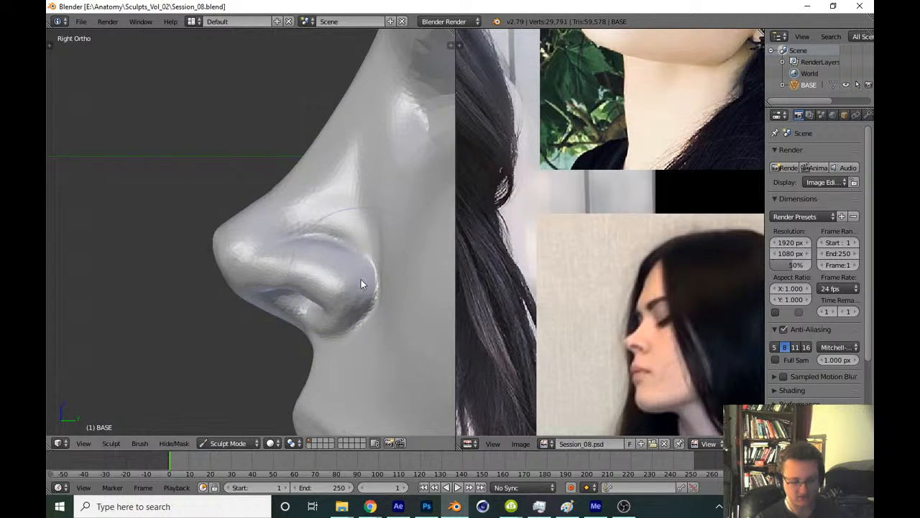
key("KP_1")
middle_click_drag(579, 204, 678, 143)
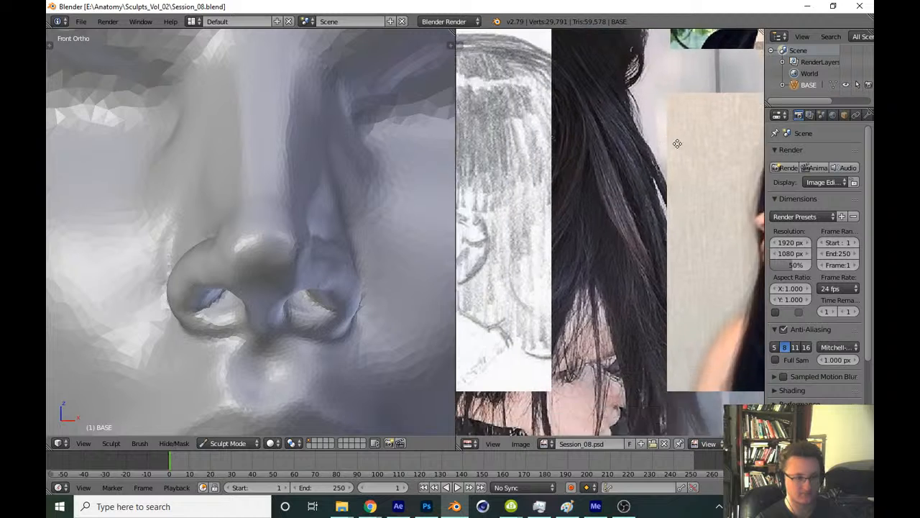
scroll(678, 144, "down", 2)
middle_click_drag(538, 164, 556, 256)
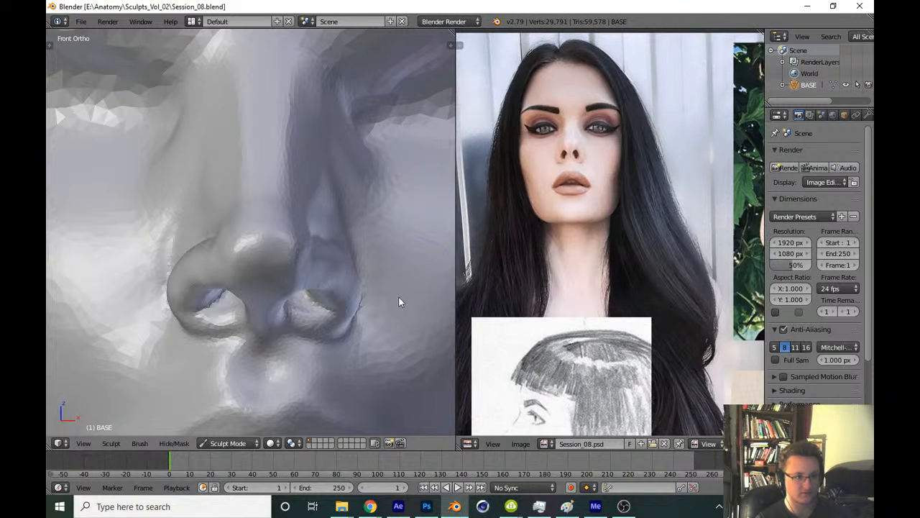
Switch to another sculpt brush and rework the cheek surface alongside the nostril wing with vertical strokes
key("t")
left_click(94, 82)
left_click(179, 149)
key("t")
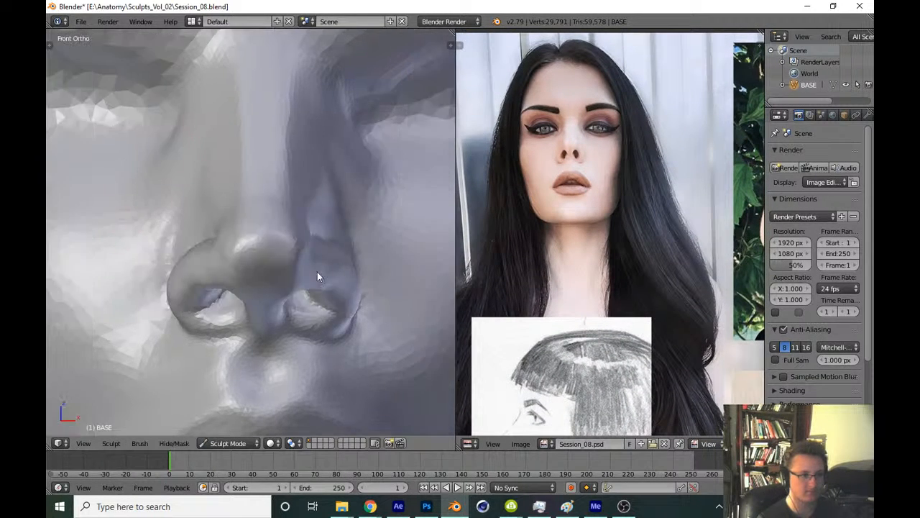
mouse_move(318, 274)
middle_mouse_down()
mouse_move(309, 296)
mouse_move(200, 311)
mouse_move(344, 248)
mouse_move(293, 271)
middle_mouse_up()
scroll(201, 312, "up", 4)
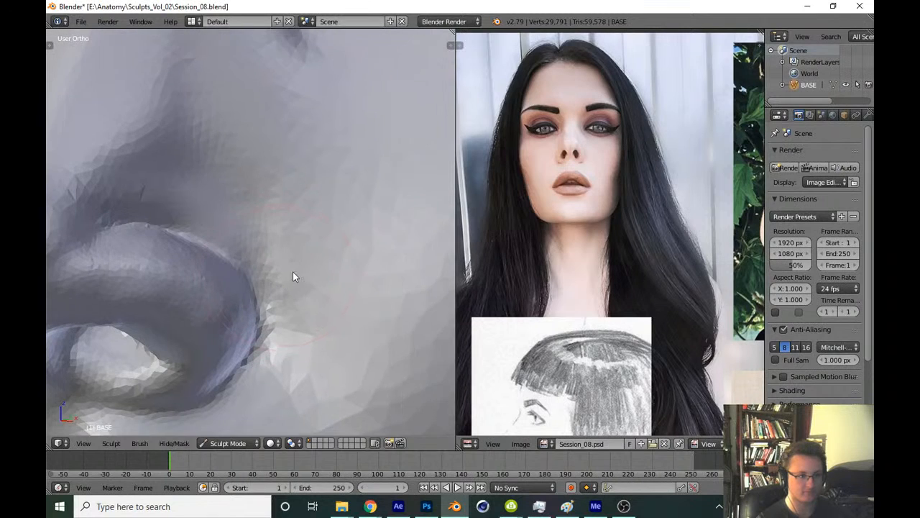
mouse_move(334, 202)
left_mouse_down()
mouse_move(323, 374)
mouse_move(310, 366)
left_mouse_up()
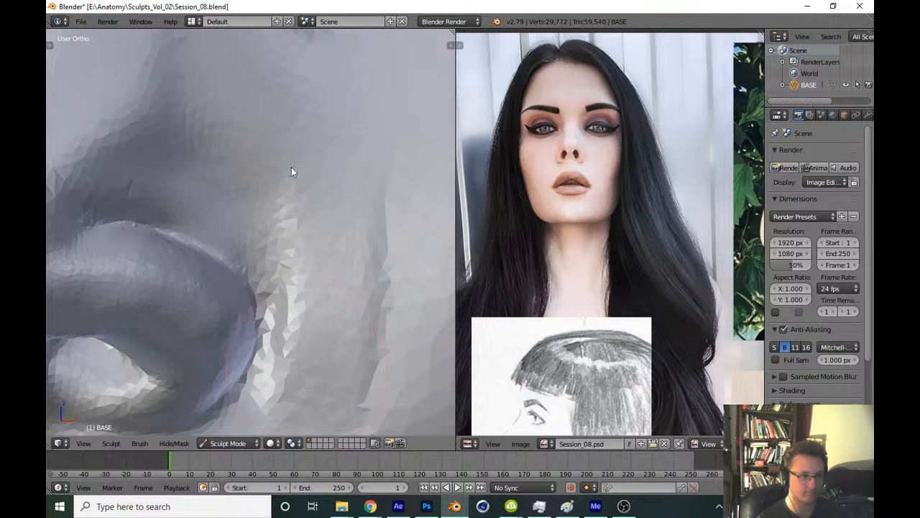
left_click_drag(292, 172, 330, 323)
left_click_drag(383, 260, 368, 424)
Resize the brush and blend the reworked strip beside the nostril wing into the surrounding cheek
scroll(388, 288, "down", 3)
key("f")
left_click(364, 243)
mouse_move(311, 281)
left_mouse_down()
mouse_move(382, 156)
mouse_move(396, 296)
left_mouse_up()
Save the cheek changes over Session_08.blend from front view and compare the side profile with the pencil sketch
key("KP_1")
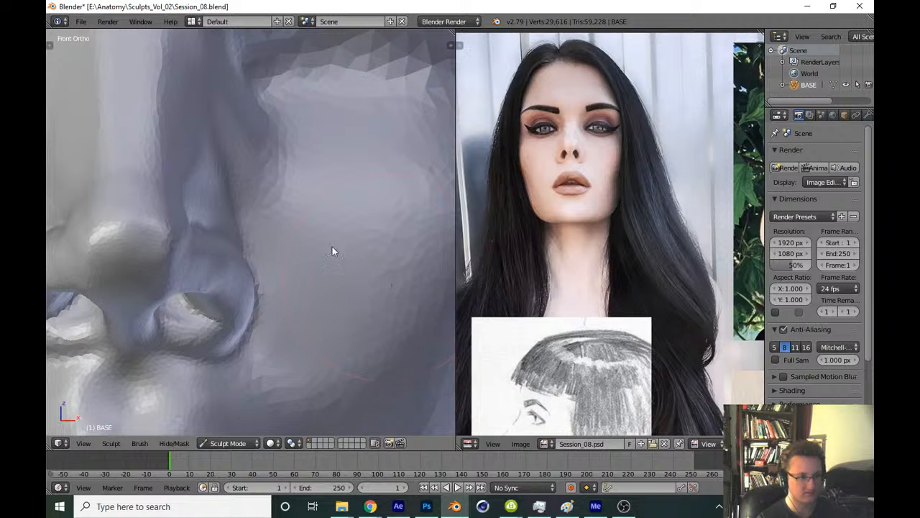
scroll(343, 324, "down", 5)
key("ctrl+s")
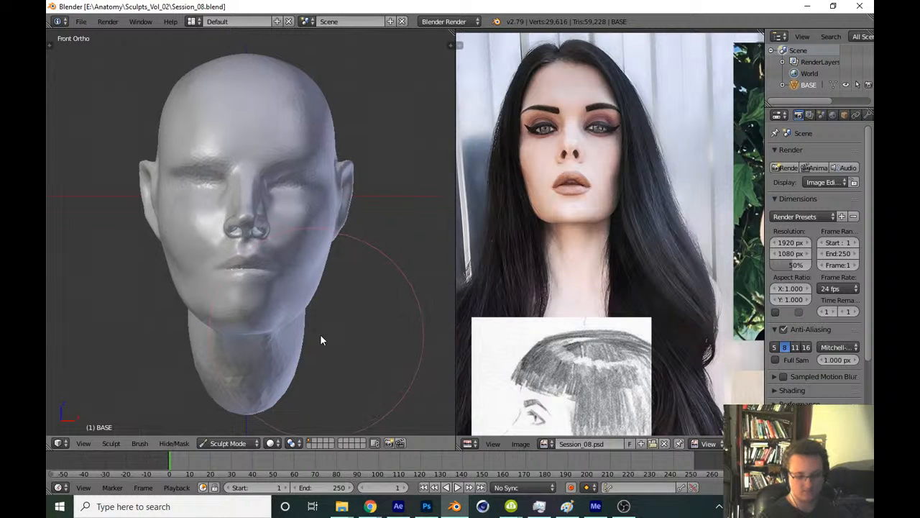
key("KP_3")
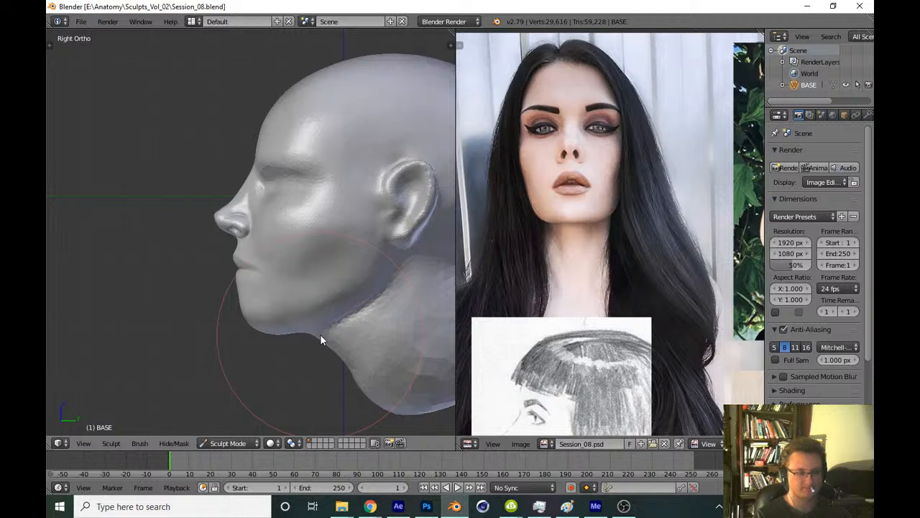
middle_click_drag(535, 301, 591, 189)
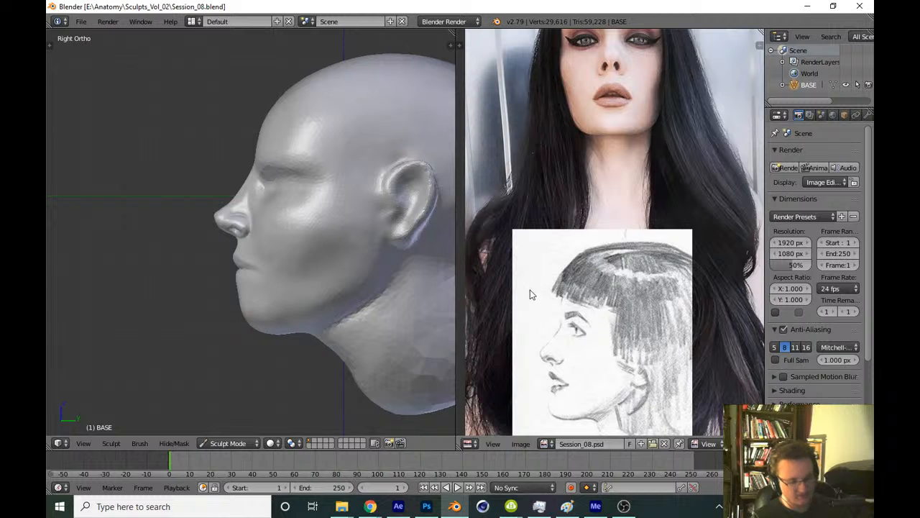
Compare the head's front and side views with the reference images and save over Session_08.blend
mouse_move(521, 336)
middle_mouse_down()
mouse_move(524, 321)
mouse_move(509, 307)
middle_mouse_up()
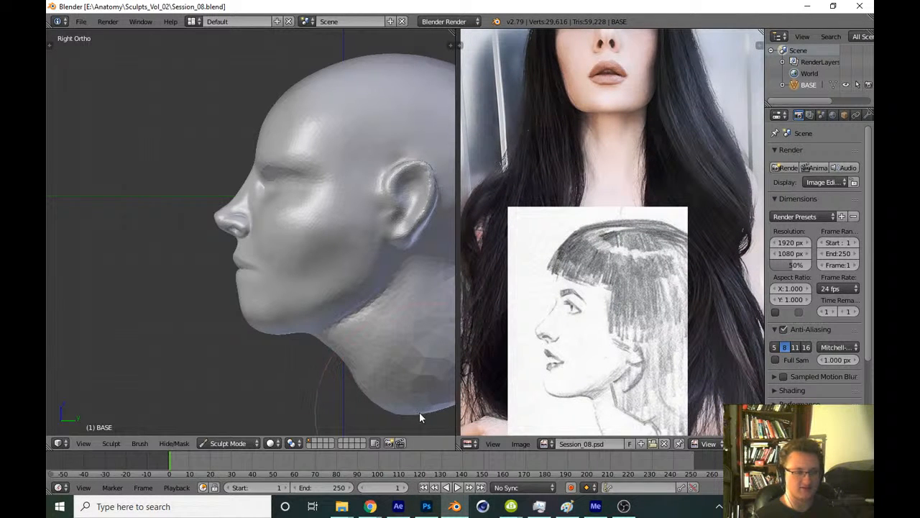
key("KP_1")
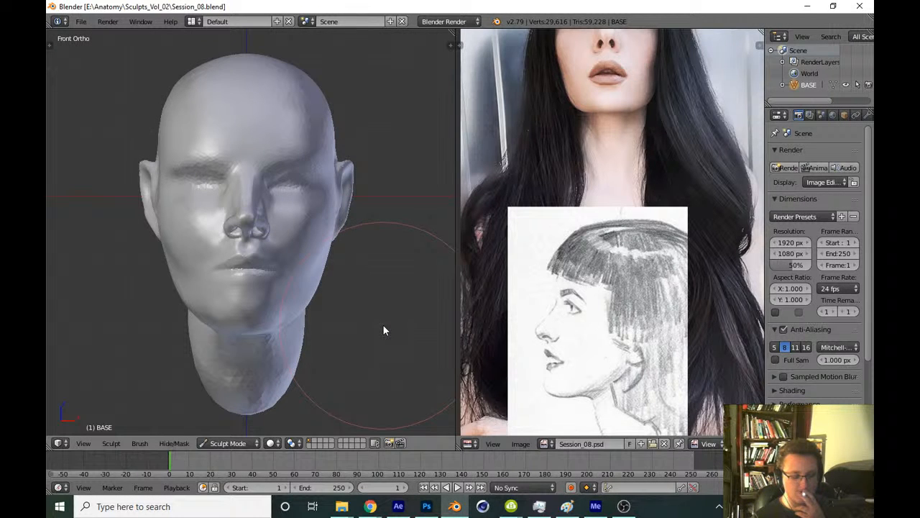
middle_click_drag(351, 361, 351, 345, "shift")
middle_click_drag(351, 353, 350, 340, "ctrl")
mouse_move(557, 318)
middle_mouse_down()
mouse_move(567, 341)
mouse_move(561, 402)
middle_mouse_up()
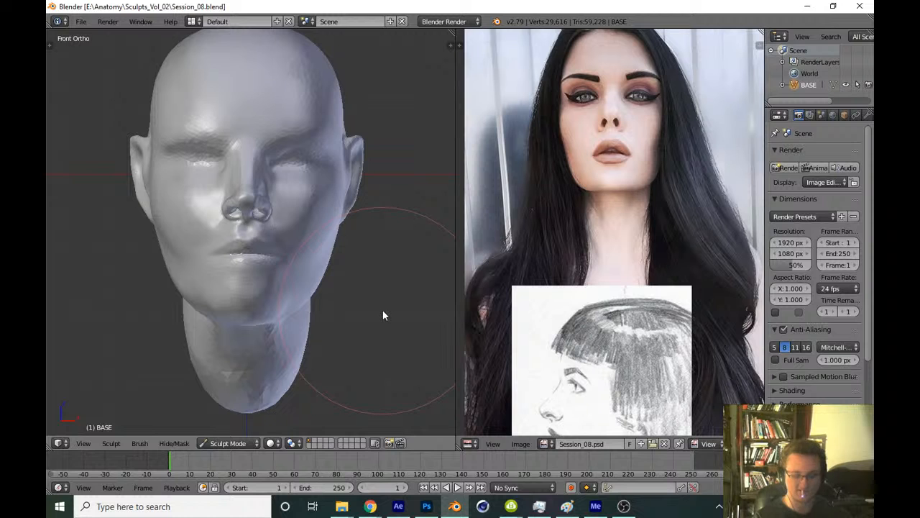
key("KP_3")
key("ctrl+s")
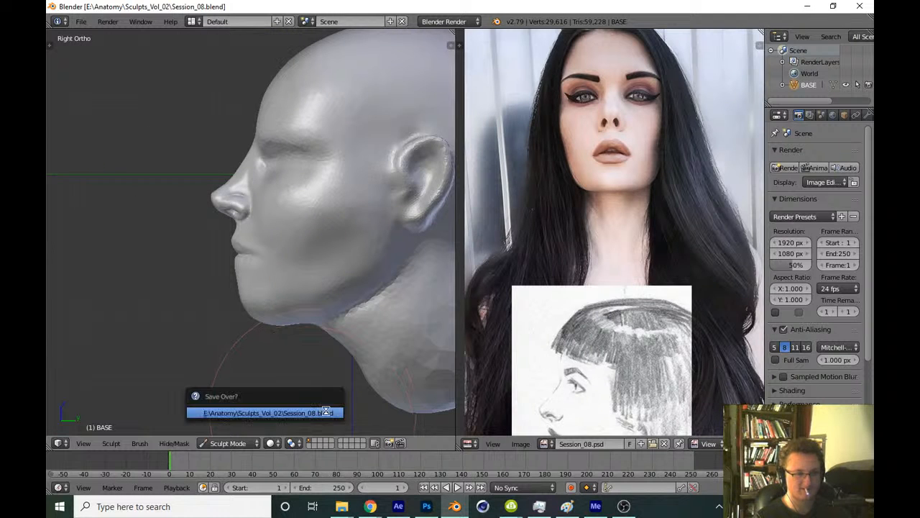
left_click(324, 410)
Reshape the side profile between the base of the nose and the upper lip, matching the profile drawing
middle_click_drag(622, 301, 576, 261)
middle_click_drag(321, 309, 349, 315, "shift")
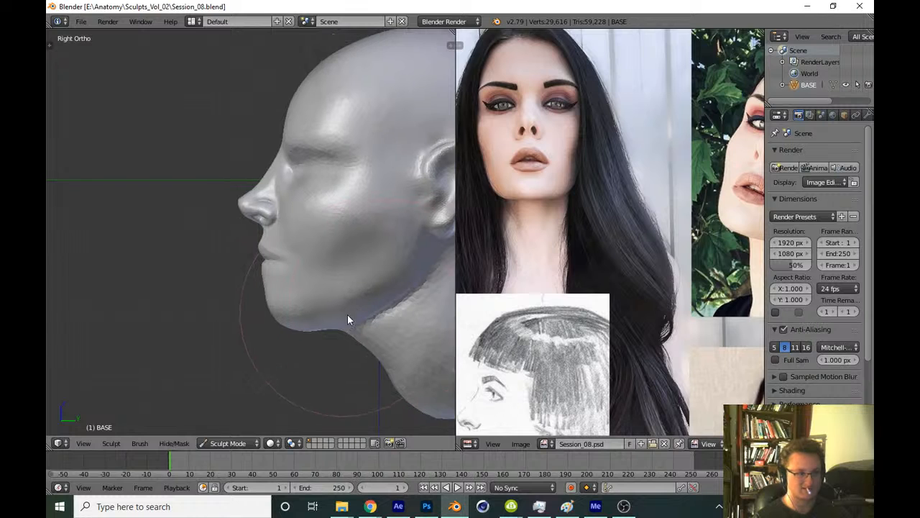
middle_click_drag(530, 308, 582, 241)
scroll(296, 289, "up", 6)
left_click_drag(300, 253, 295, 236)
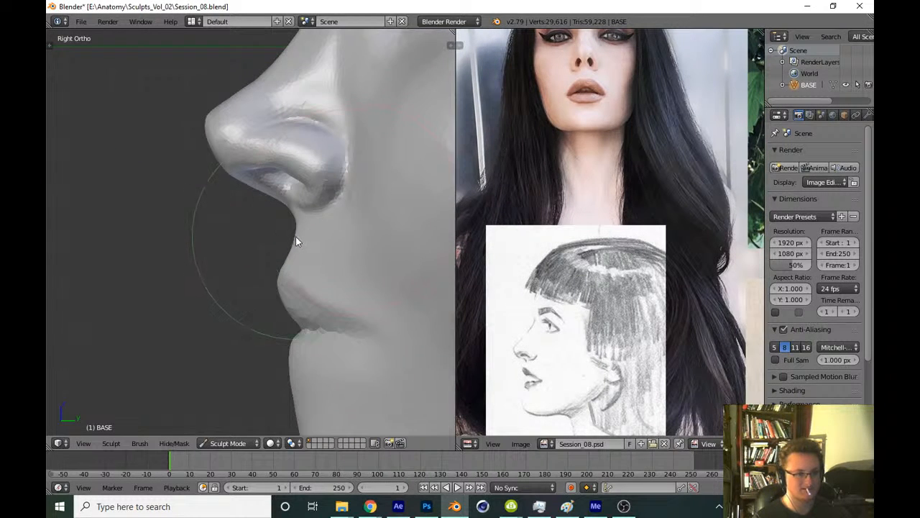
scroll(297, 234, "up", 2)
key("f")
left_click(300, 242)
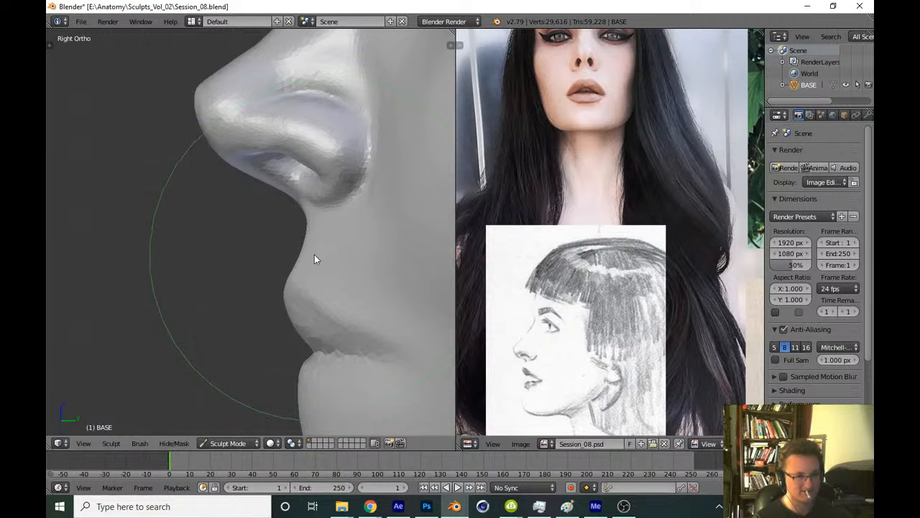
Pull the lips slightly forward in the side profile using a resized brush
middle_click_drag(285, 366, 280, 302, "shift")
key("f")
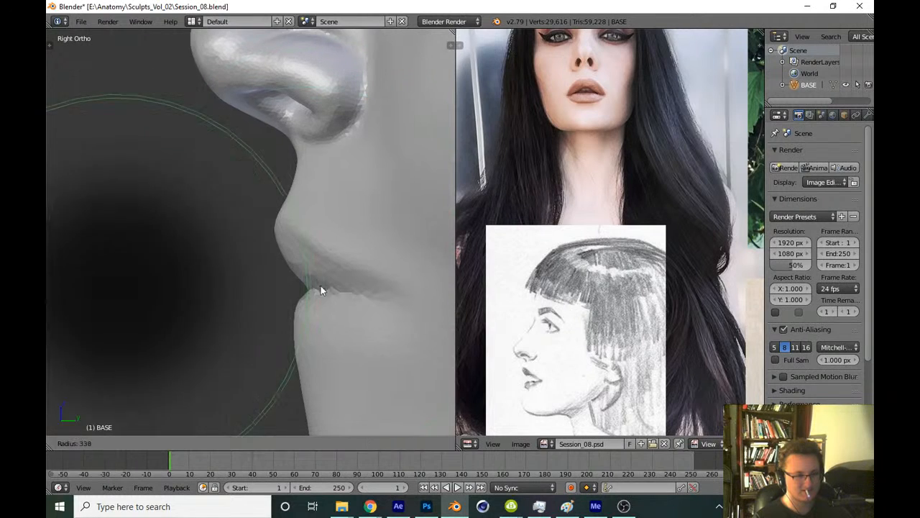
left_click(322, 289)
left_click_drag(318, 313, 309, 312)
key("z")
key("z")
Pull the area above the upper lip slightly forward in profile and save the file
key("f")
left_click(299, 183)
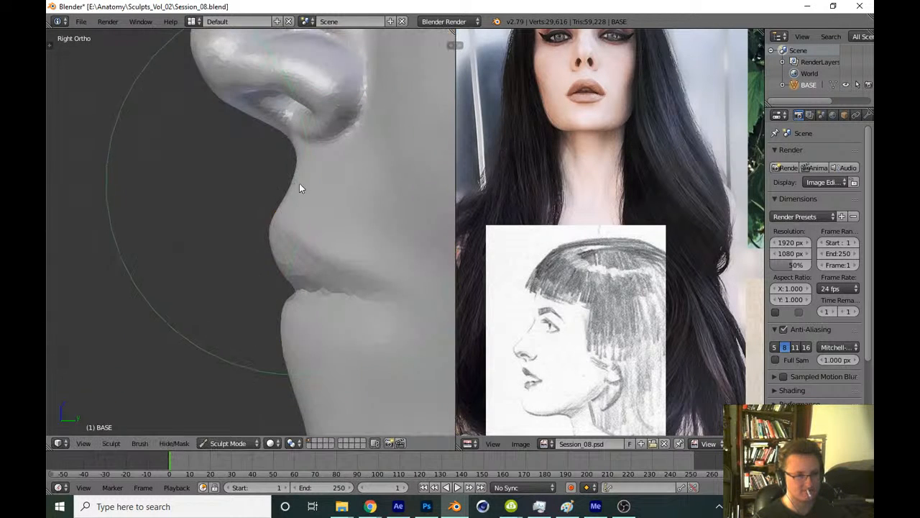
left_click_drag(303, 186, 296, 186)
scroll(296, 237, "down", 3)
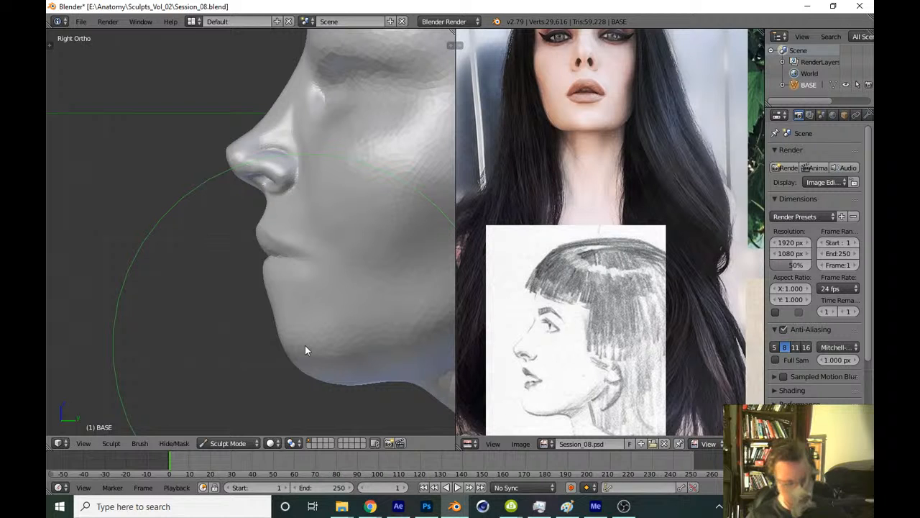
key("ctrl+s")
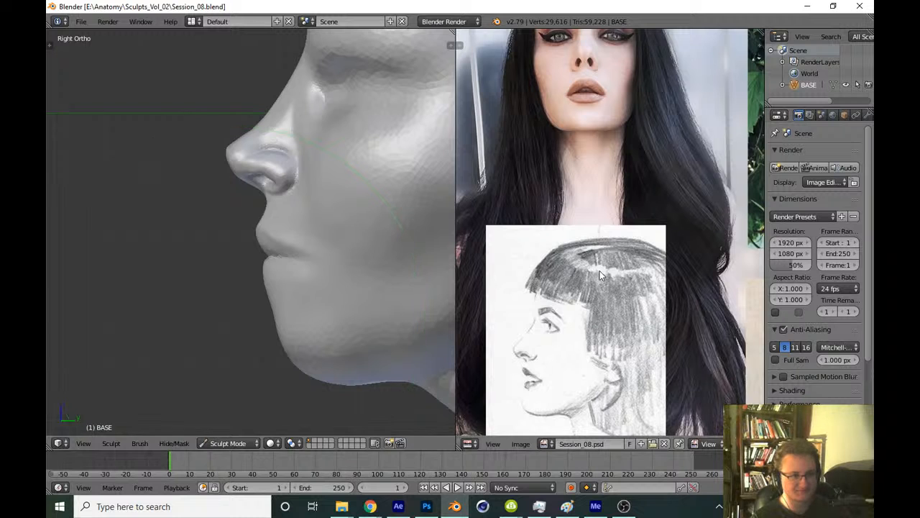
Push the nose bridge inward in the side profile and save over Session_08.blend
scroll(321, 317, "up", 5)
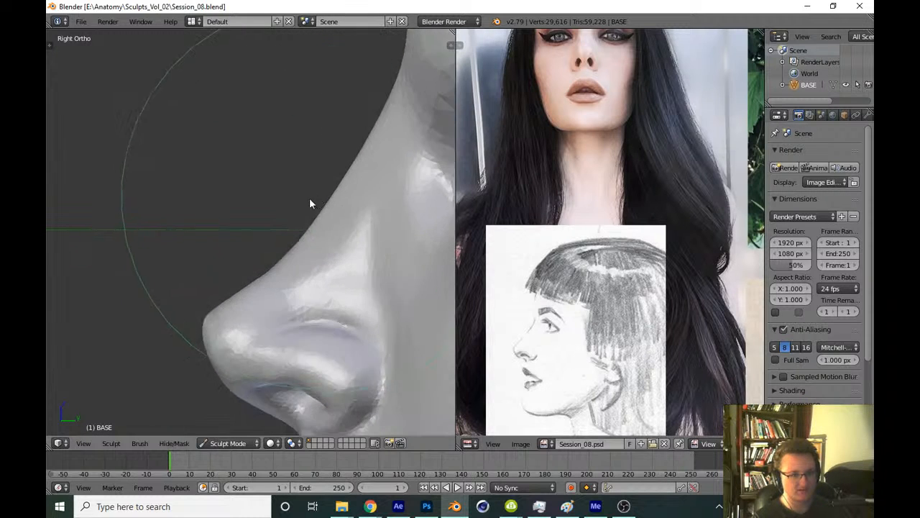
mouse_move(309, 203)
left_mouse_down()
mouse_move(316, 236)
mouse_move(315, 223)
left_mouse_up()
key("f")
left_click(316, 214)
mouse_move(304, 198)
middle_mouse_down("ctrl")
mouse_move(296, 231)
mouse_move(211, 308)
middle_mouse_up("ctrl")
key("ctrl+s")
left_click(213, 326)
Resize the brush and refine the nose bridge contour just above the tip, checking it in wireframe
middle_click_drag(299, 304, 268, 295, "shift")
middle_click_drag(269, 295, 288, 287, "ctrl")
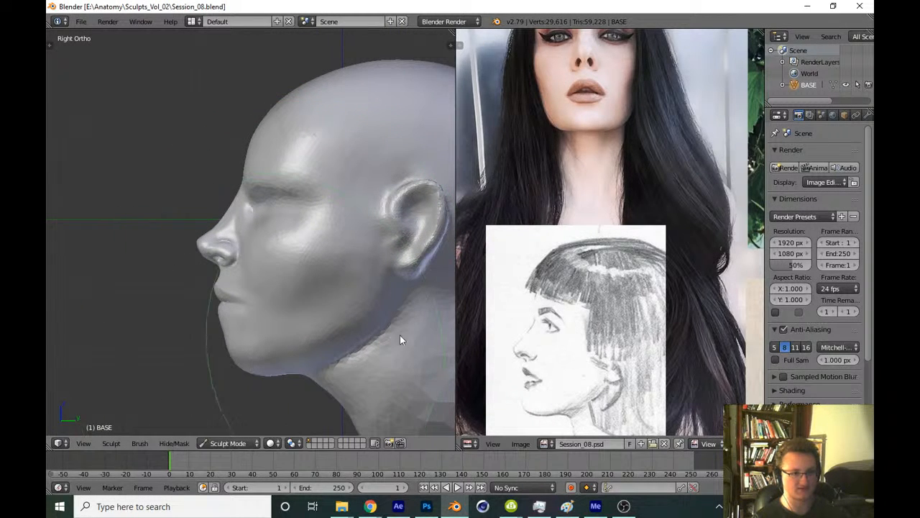
mouse_move(271, 325)
middle_mouse_down("shift")
mouse_move(303, 334)
mouse_move(285, 258)
mouse_move(315, 159)
middle_mouse_up("shift")
key("z")
key("z")
key("f")
left_click(216, 267)
key("z")
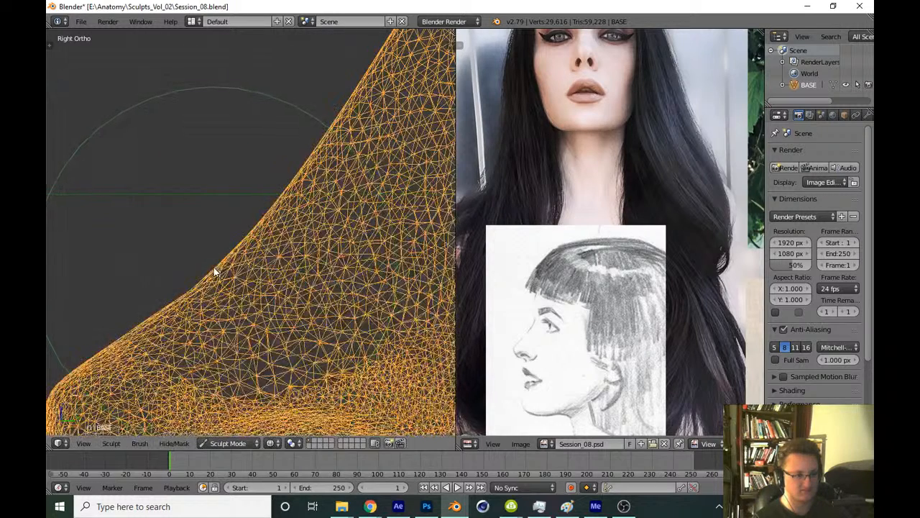
key("z")
key("z")
key("z")
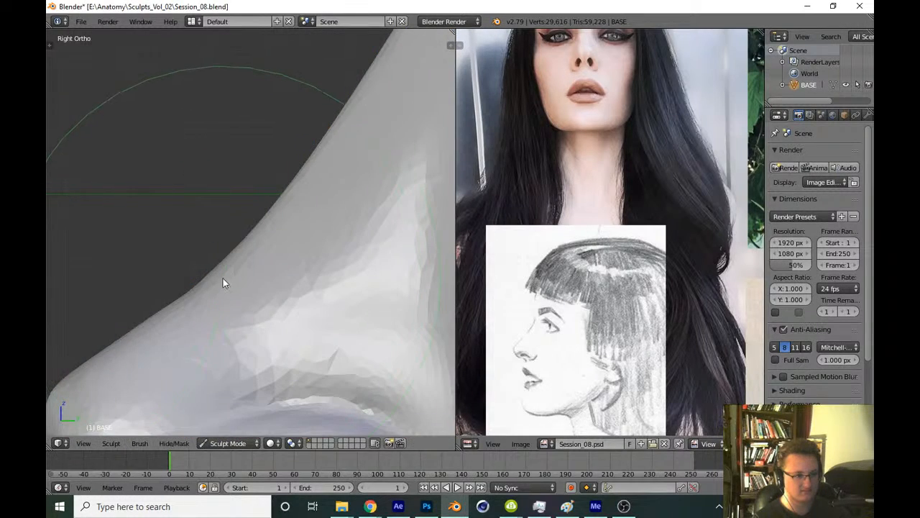
scroll(223, 281, "down", 8)
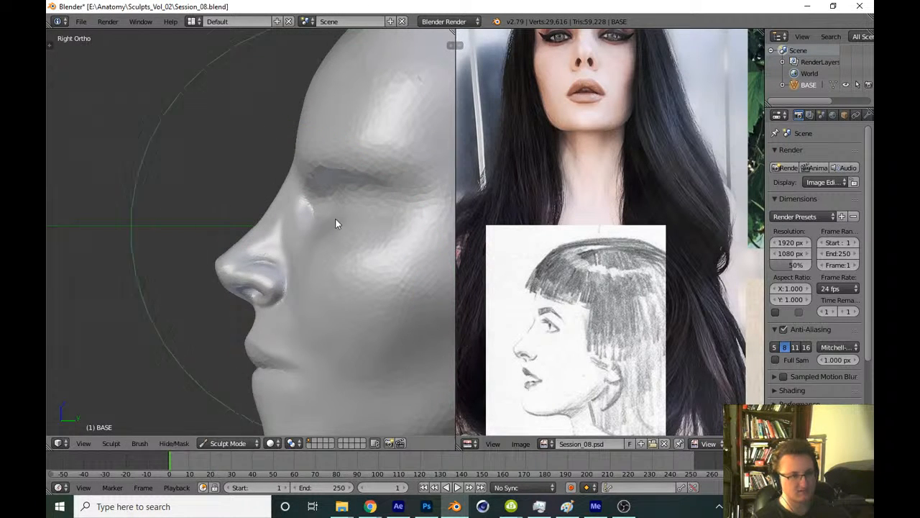
Examine the nose profile from tip to brow in wireframe and solid shading
scroll(335, 218, "up", 3)
scroll(339, 287, "up", 1)
key("z")
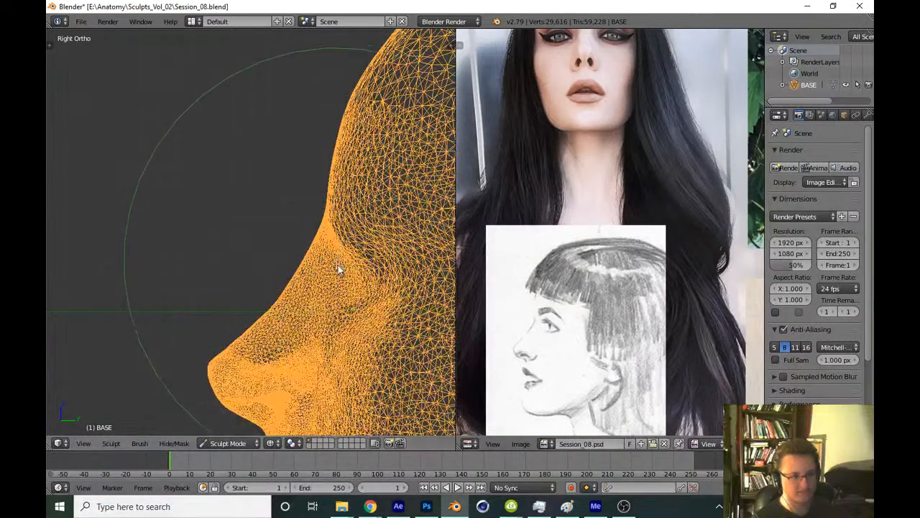
key("z")
middle_click_drag(326, 290, 315, 255, "shift")
scroll(311, 259, "up", 2)
key("z")
key("z")
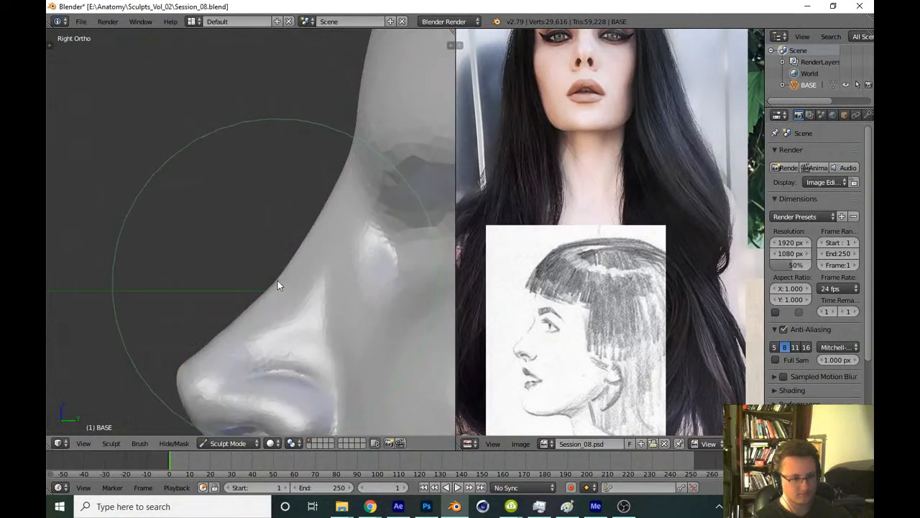
scroll(284, 277, "up", 2)
key("z")
key("z")
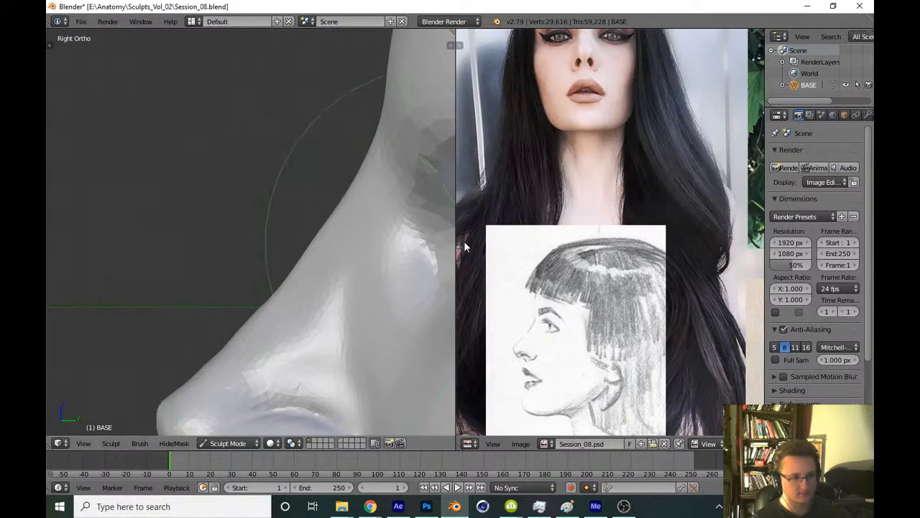
Compare the whole side profile with all the reference images and save over the existing file
scroll(524, 216, "down", 3)
middle_click_drag(524, 216, 500, 208)
scroll(361, 266, "down", 5)
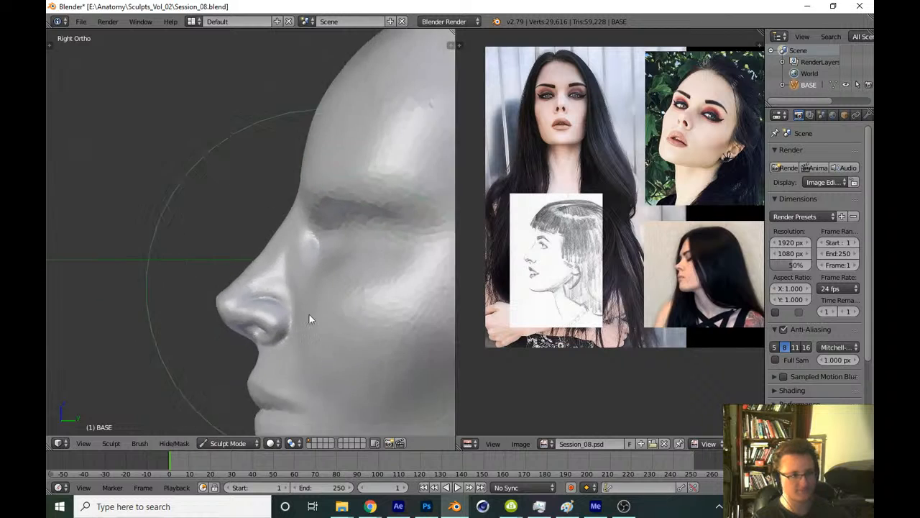
scroll(287, 318, "down", 2)
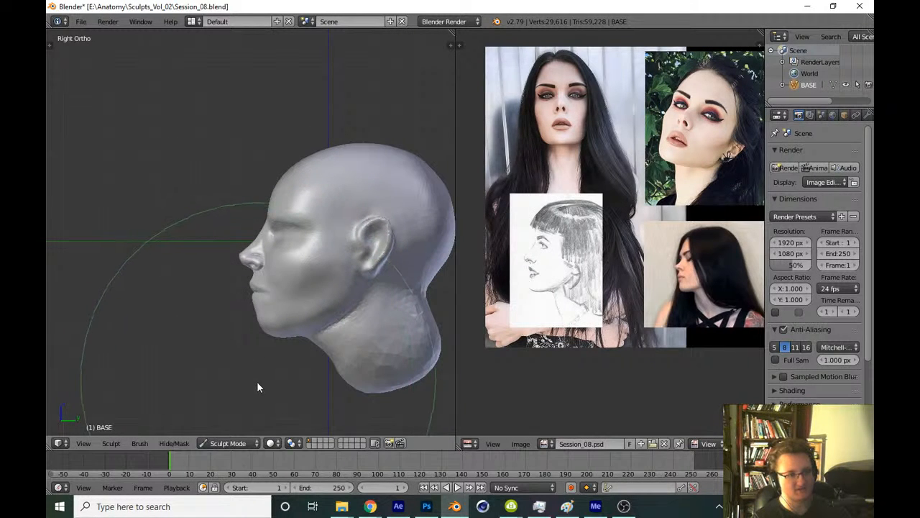
key("ctrl+s")
left_click(259, 381)
Check the head from the side and front against the profile drawing, and save over Session_08.blend
scroll(288, 309, "up", 6)
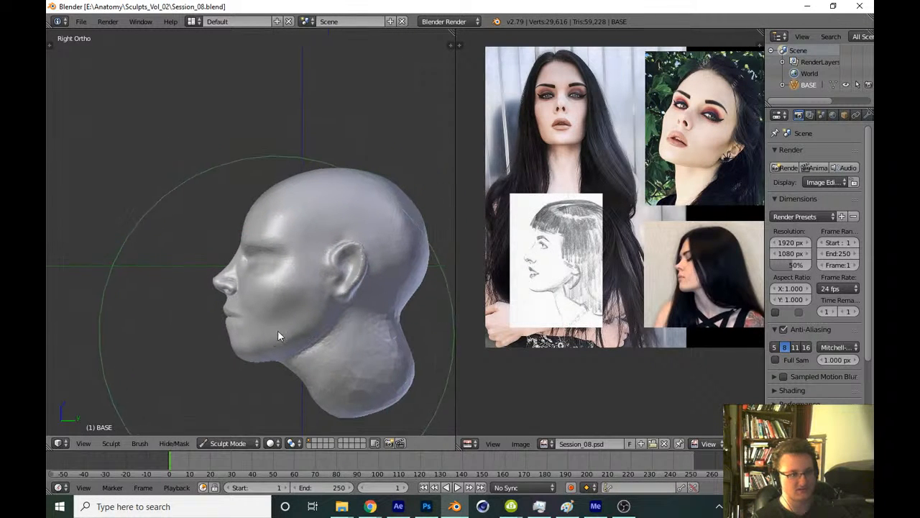
middle_click_drag(492, 251, 500, 253)
scroll(500, 253, "up", 3)
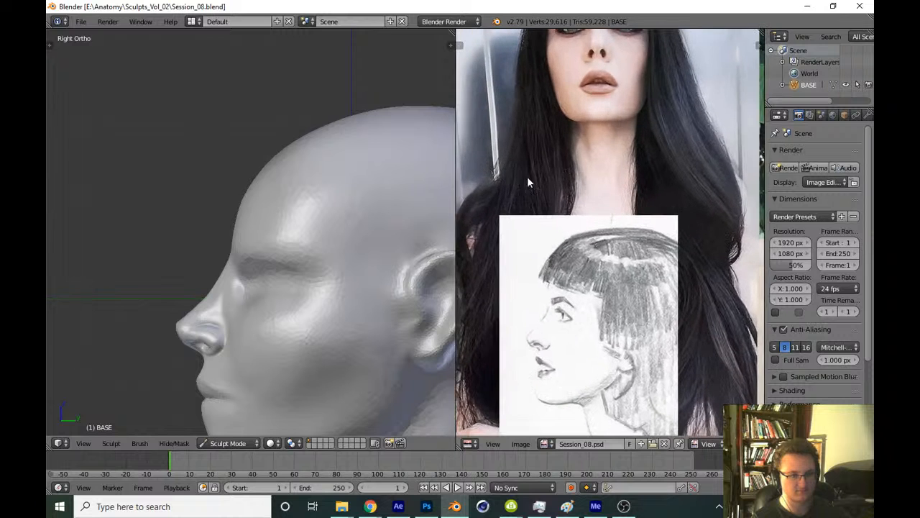
key("KP_1")
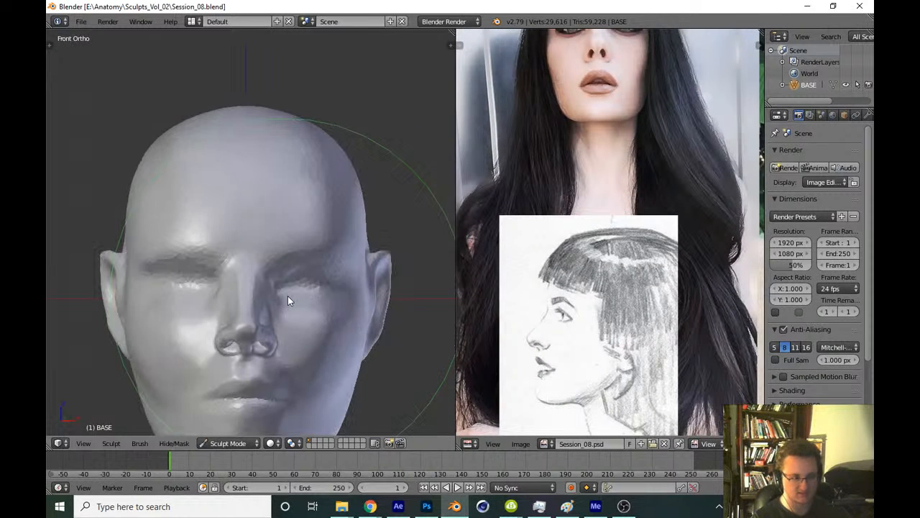
middle_click_drag(608, 235, 618, 220)
scroll(407, 367, "down", 4)
key("ctrl+s")
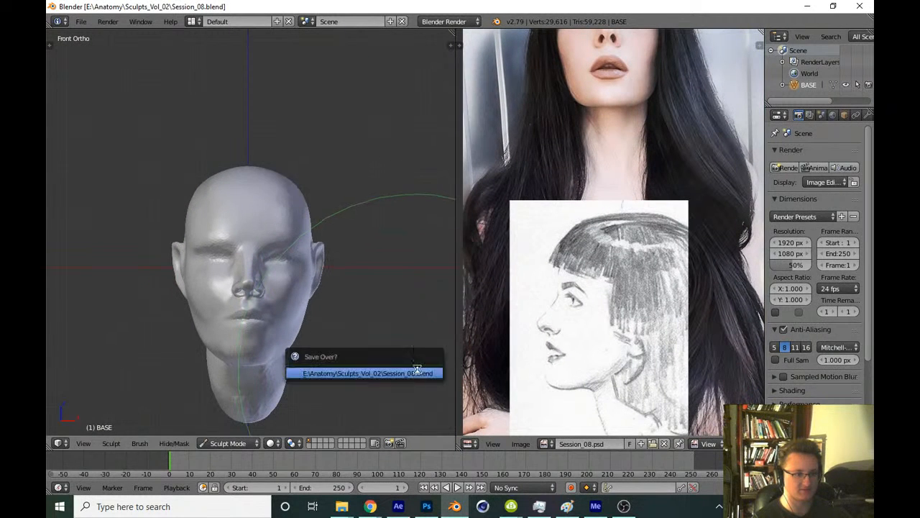
left_click(417, 370)
Inspect the nose and mouth up close from the front against the portrait photo and save the file
middle_click_drag(543, 347, 545, 337)
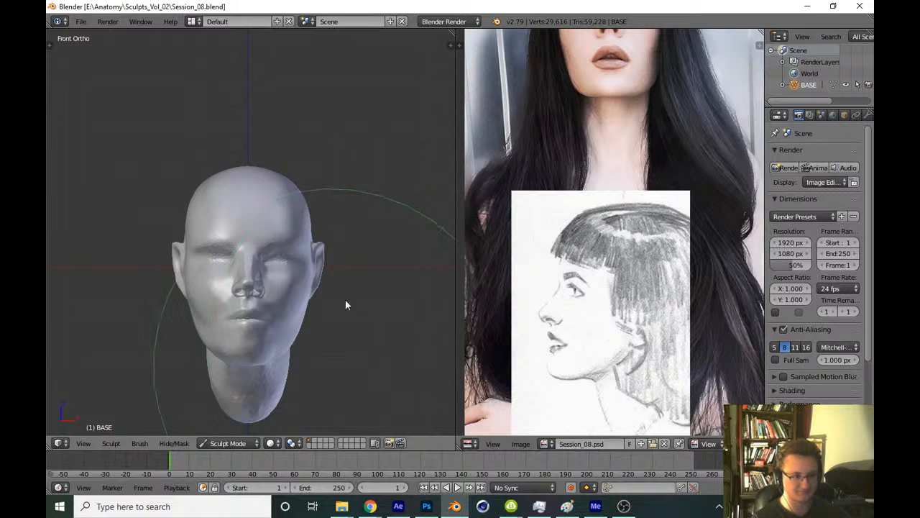
scroll(395, 267, "up", 6)
mouse_move(411, 257)
middle_mouse_down()
mouse_move(341, 317)
mouse_move(341, 273)
middle_mouse_up()
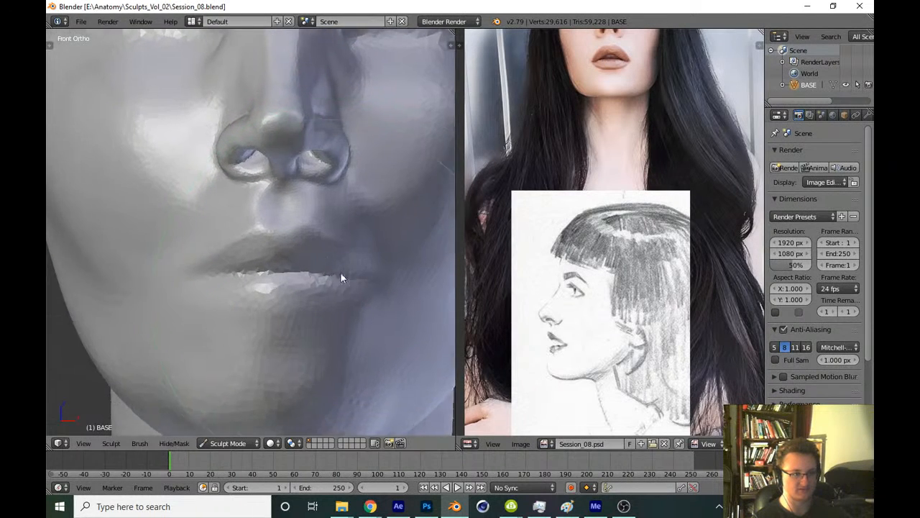
scroll(425, 262, "up", 3)
middle_click_drag(471, 209, 471, 281)
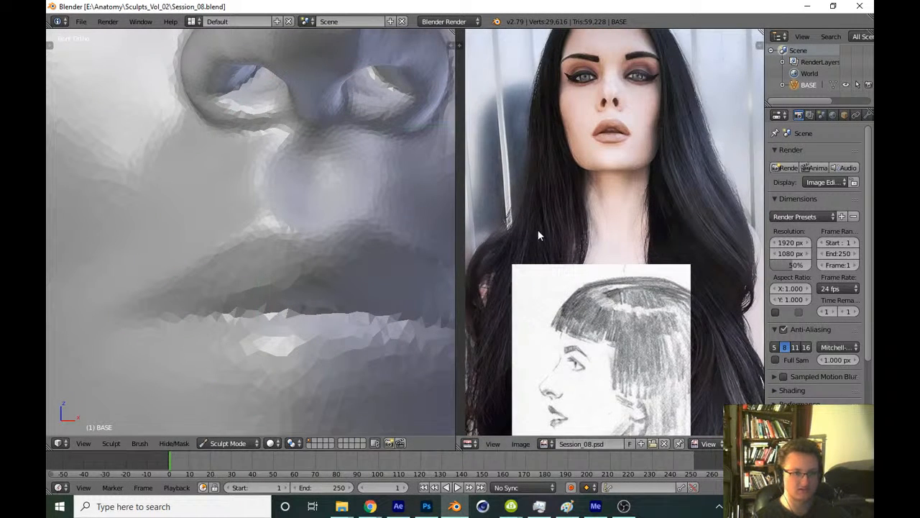
middle_click_drag(538, 231, 526, 279)
key("ctrl+s")
left_click(389, 340)
Switch to a different sculpt brush and rework the nostril opening from below with a resized brush
middle_click_drag(406, 255, 327, 370, "shift")
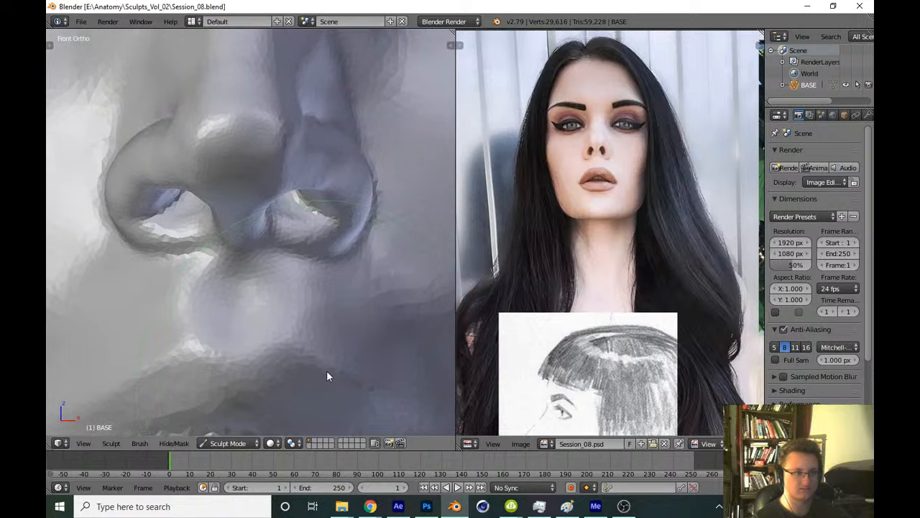
key("t")
left_click(104, 88)
left_click(134, 147)
key("t")
mouse_move(291, 316)
middle_mouse_down()
mouse_move(294, 244)
mouse_move(257, 210)
middle_mouse_up()
scroll(323, 224, "up", 3)
scroll(258, 210, "up", 2)
mouse_move(137, 189)
left_mouse_down()
mouse_move(181, 203)
mouse_move(200, 193)
mouse_move(139, 205)
mouse_move(241, 191)
mouse_move(242, 152)
left_mouse_up()
key("f")
left_click(254, 181)
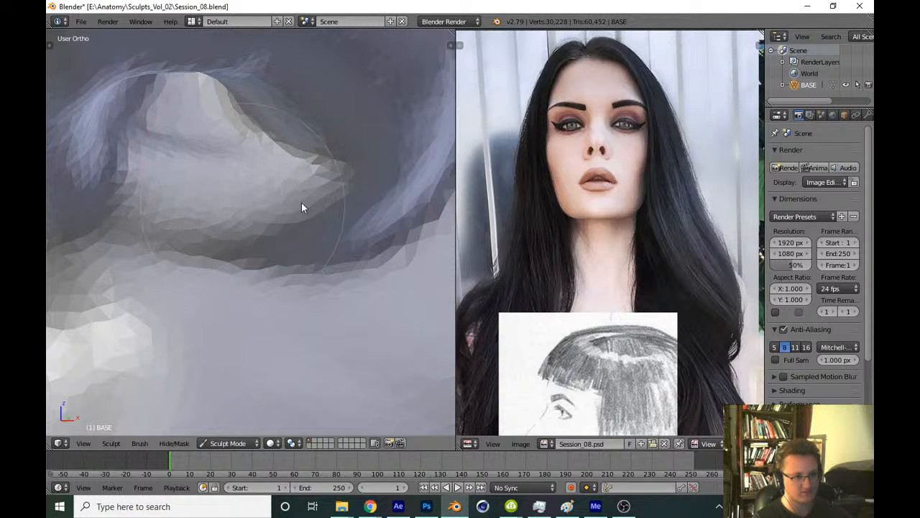
Return to the full front view of the head and save the nostril changes over Session_08.blend
scroll(369, 224, "down", 6)
key("KP_1")
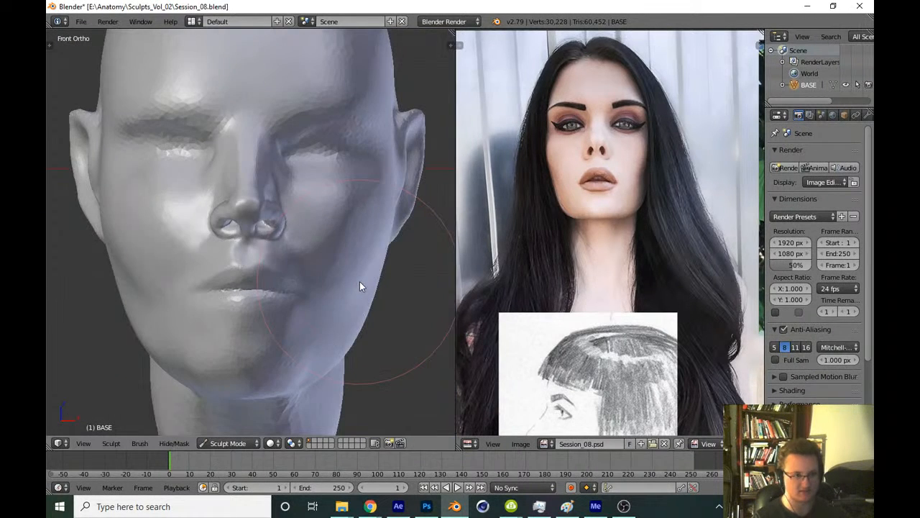
scroll(356, 351, "down", 5)
key("ctrl+s")
left_click(363, 348)
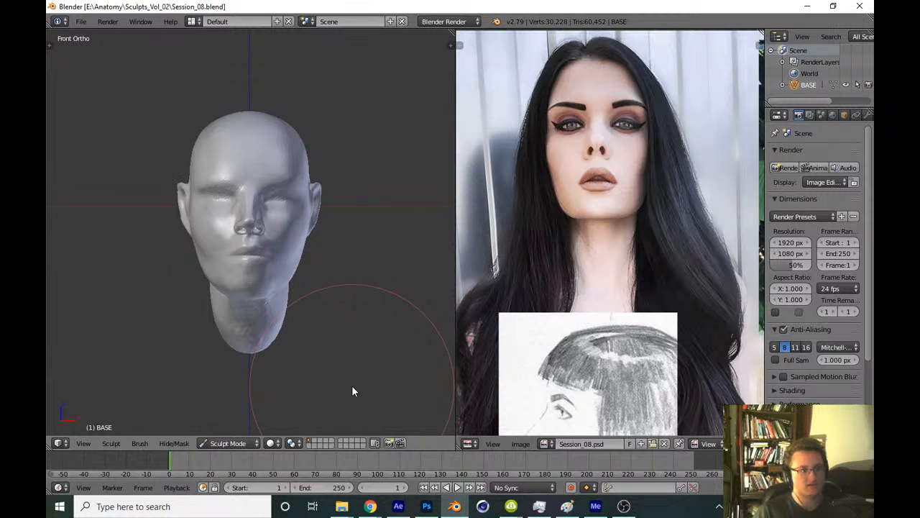
Turn on Matcap shading for the head viewport and pick a darker blue-violet matcap material
scroll(333, 264, "down", 3)
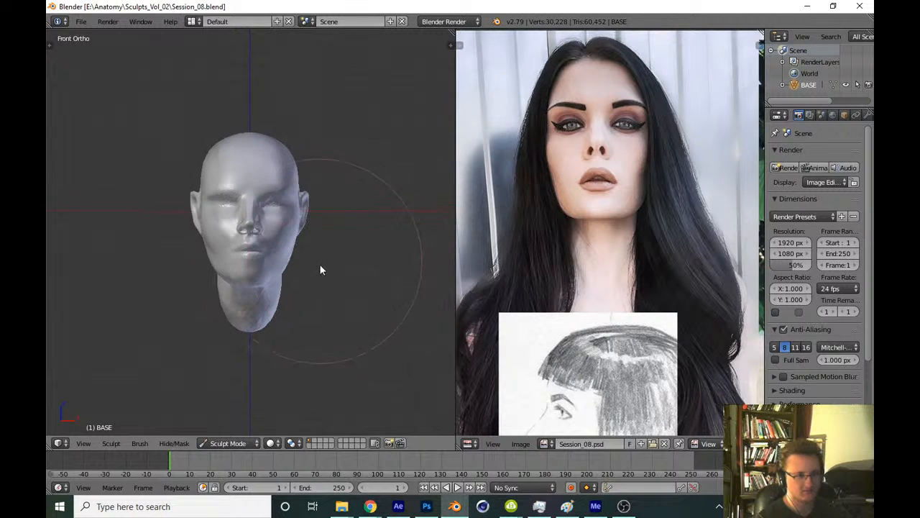
scroll(353, 230, "up", 8)
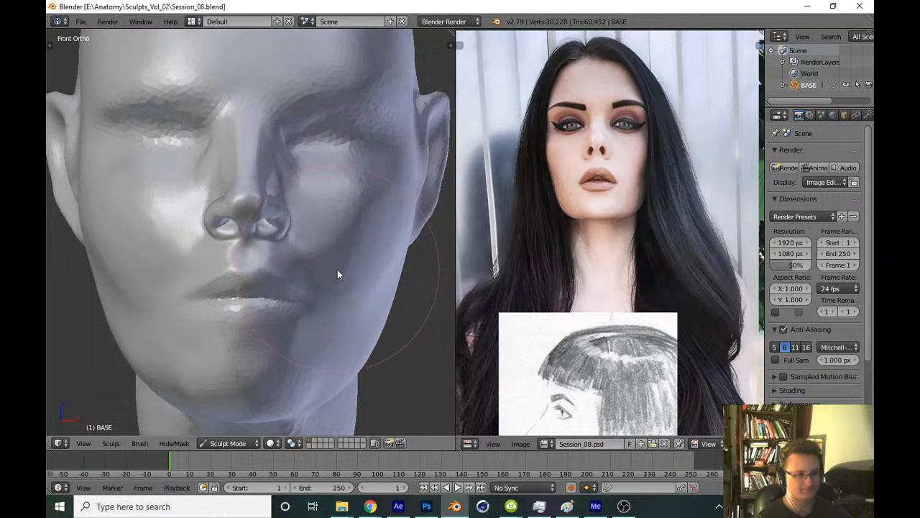
key("n")
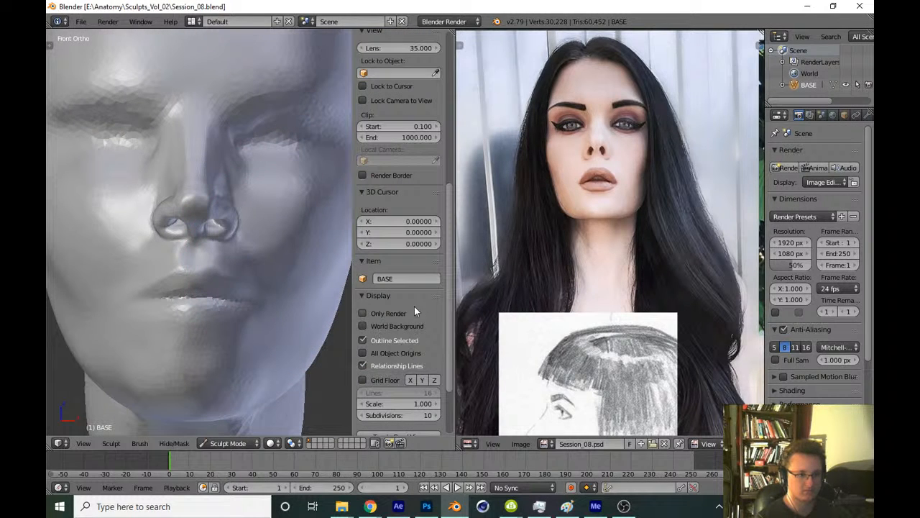
left_click(392, 296)
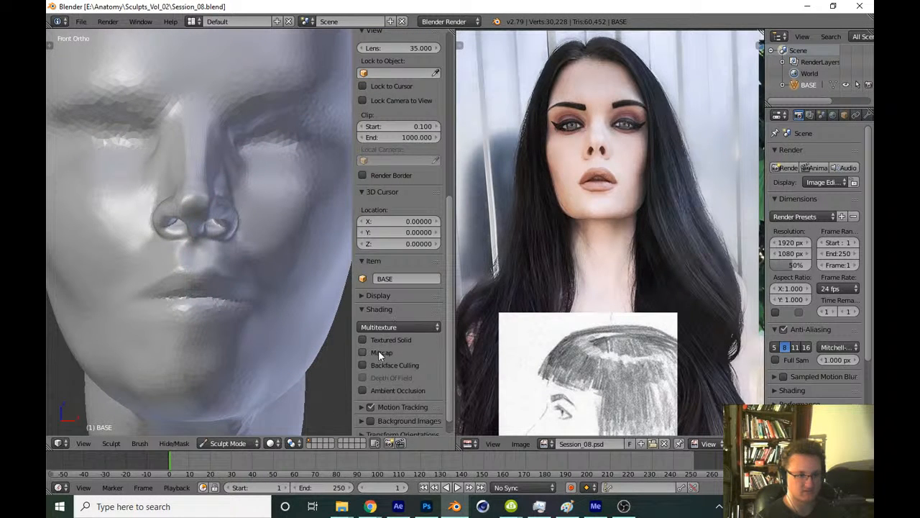
left_click(378, 352)
left_click(407, 387)
left_click(503, 216)
key("n")
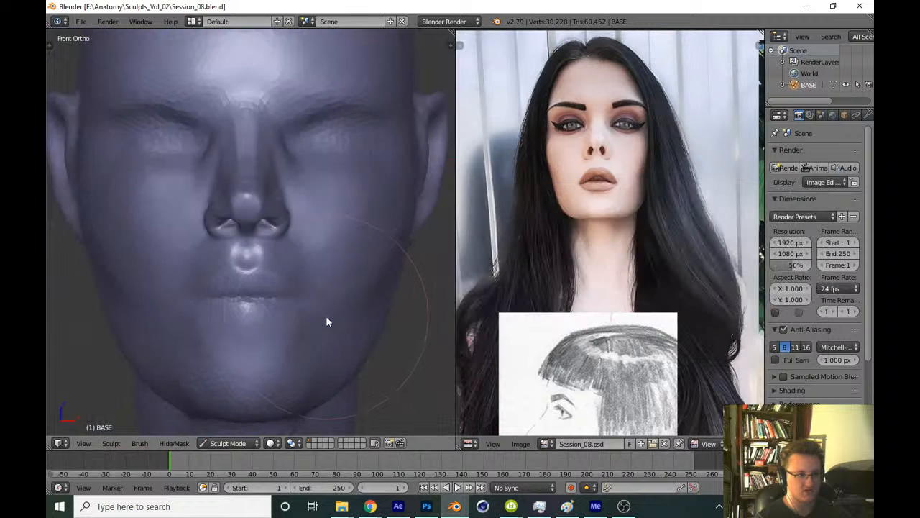
Refine the inside of the nostril opening from a low close-up angle and return to the front view
scroll(374, 325, "down", 5)
scroll(371, 264, "up", 8)
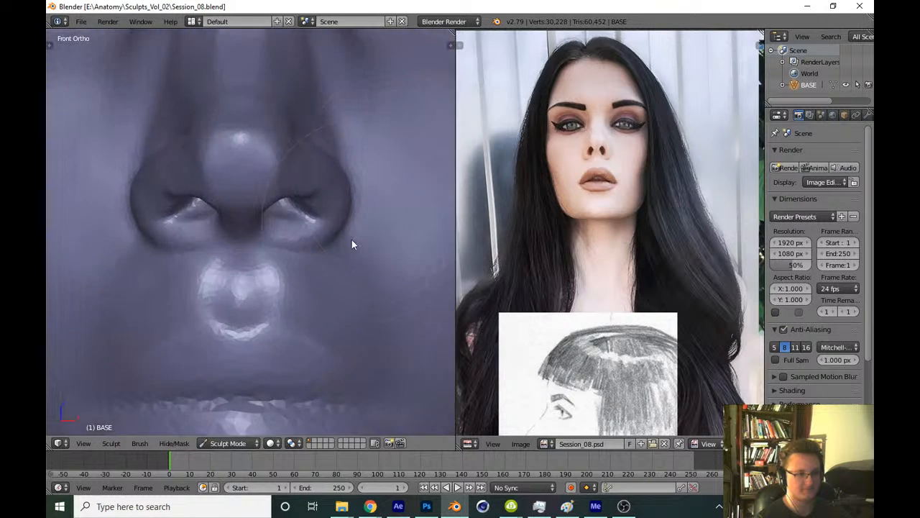
mouse_move(351, 244)
middle_mouse_down()
mouse_move(338, 187)
mouse_move(314, 359)
mouse_move(329, 230)
middle_mouse_up()
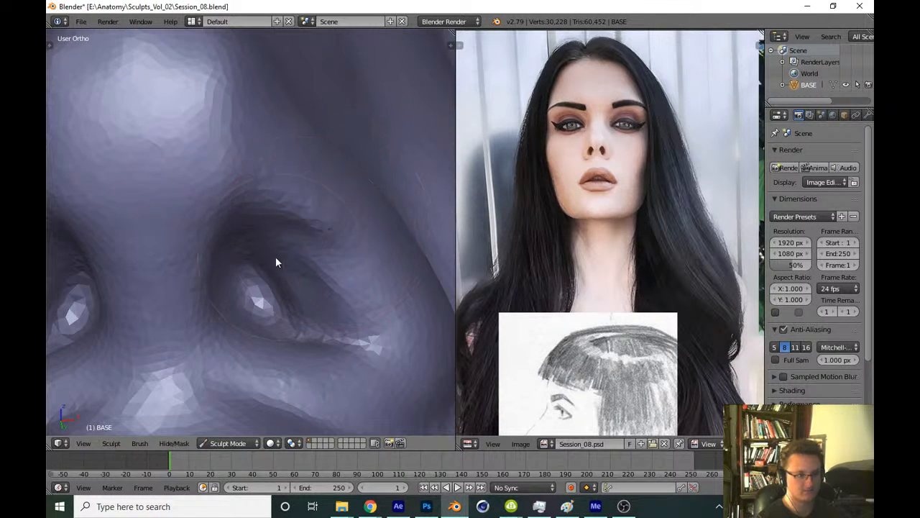
left_click_drag(276, 257, 263, 243)
key("t")
key("t")
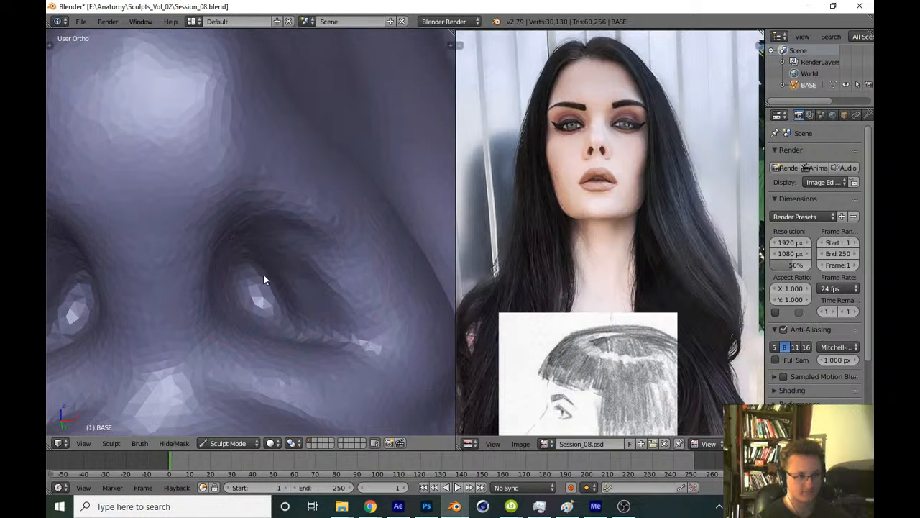
mouse_move(263, 275)
left_mouse_down()
mouse_move(269, 291)
mouse_move(300, 307)
mouse_move(266, 284)
left_mouse_up()
key("KP_1")
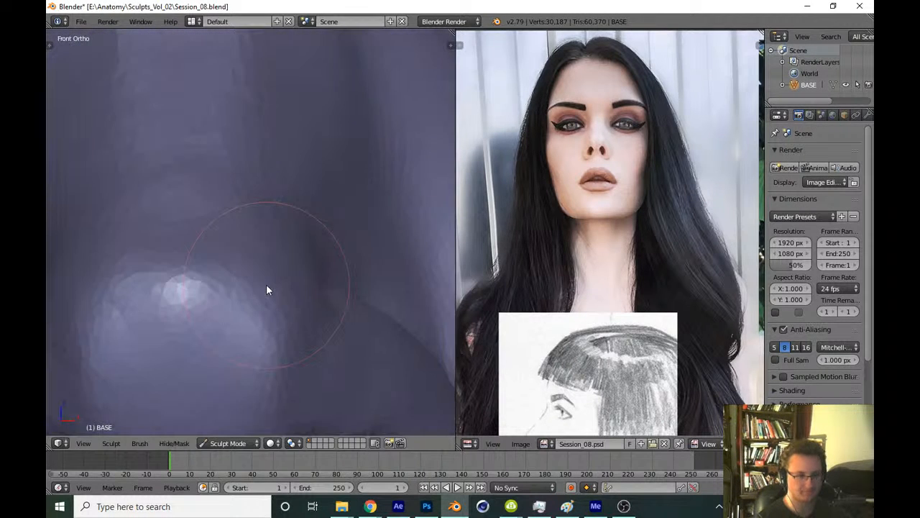
scroll(266, 284, "down", 8)
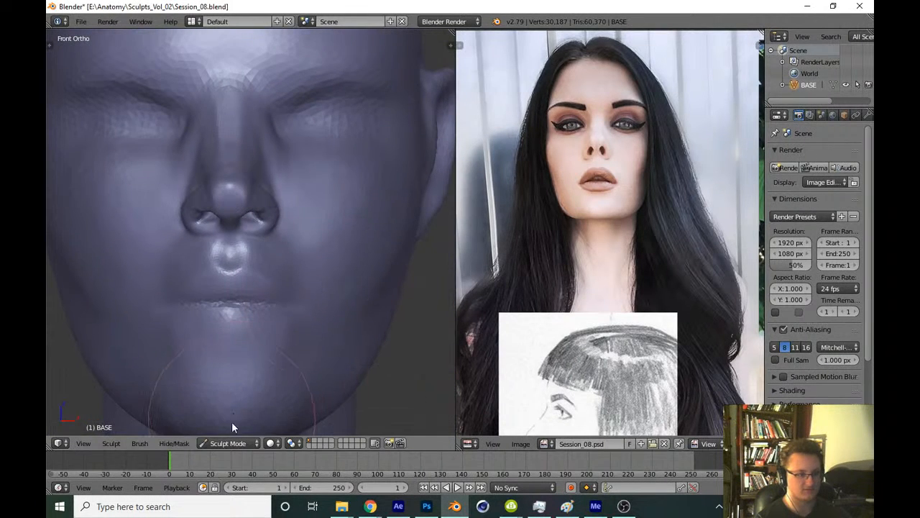
Duplicate the head in place in Object Mode and move the copy to another layer
left_click(228, 443)
left_click(232, 430)
scroll(291, 338, "down", 4)
key("shift+d")
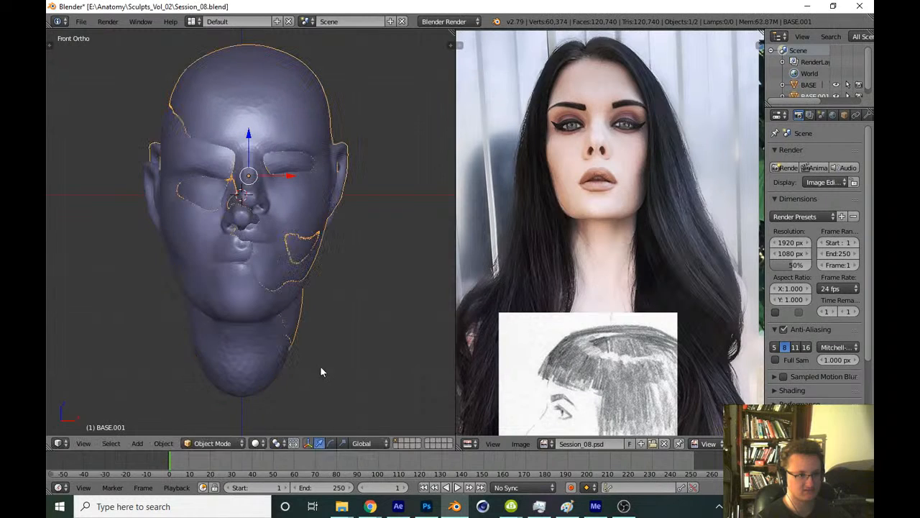
right_click(338, 356)
key("m")
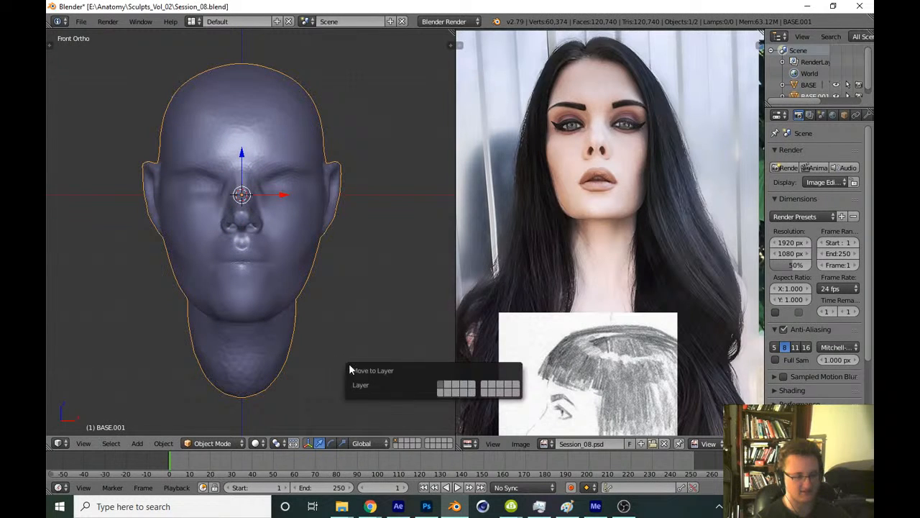
left_click(451, 389)
Select the original BASE head and save over Session_08.blend
left_click(808, 85)
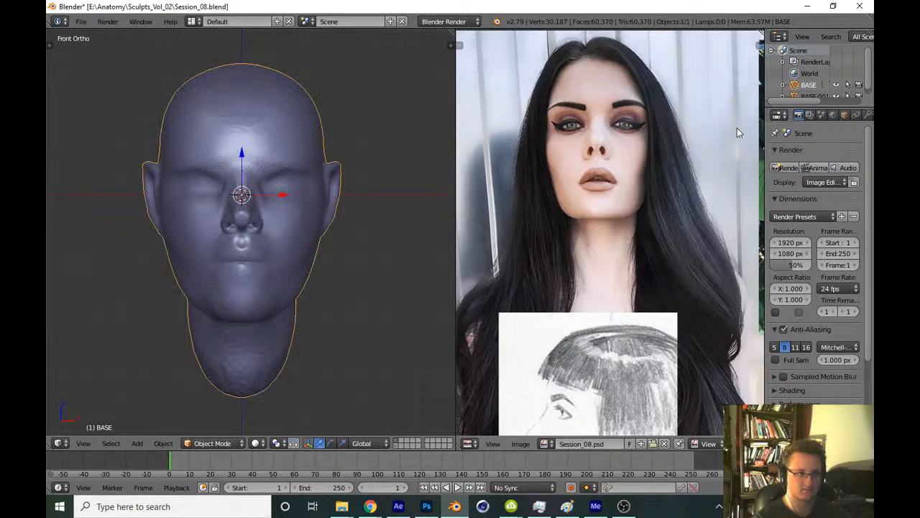
key("ctrl+s")
key("Return")
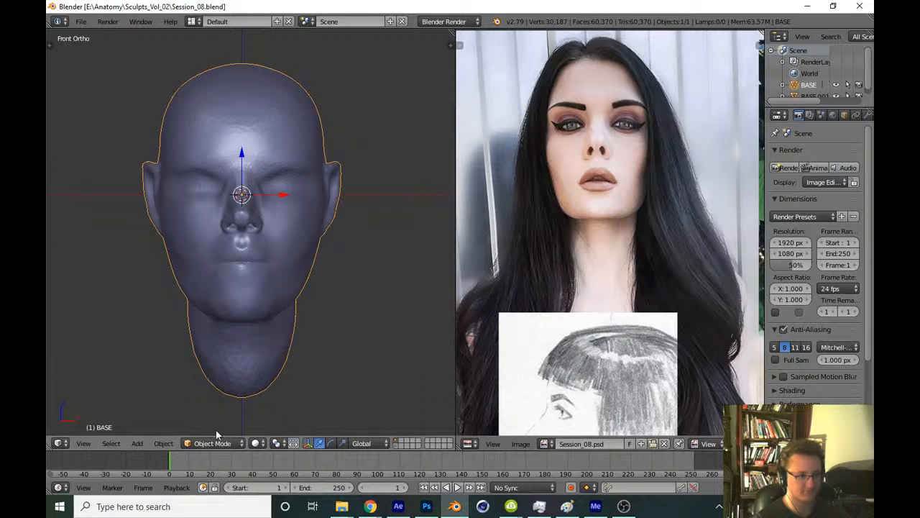
Return the BASE head to Sculpt Mode and enable Dyntopo, accepting the loss of vertex data
left_click(218, 442)
left_click(241, 404)
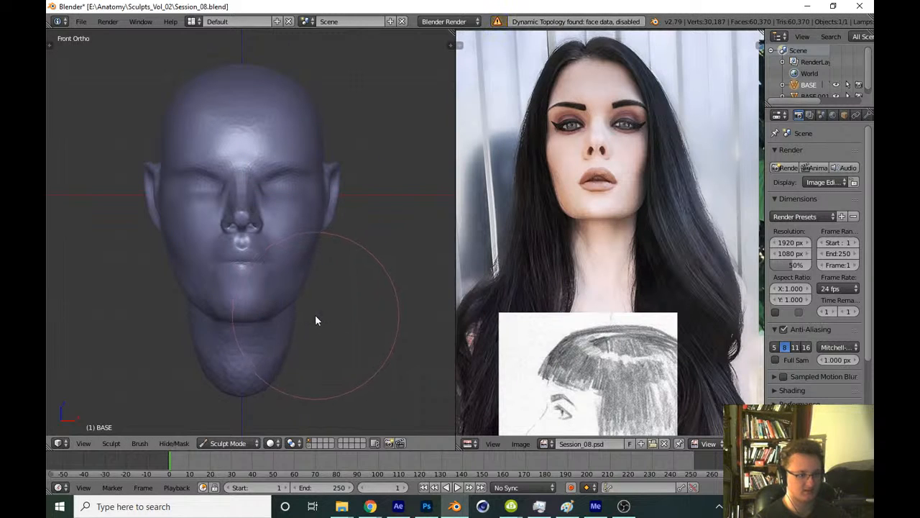
key("t")
left_click(77, 305)
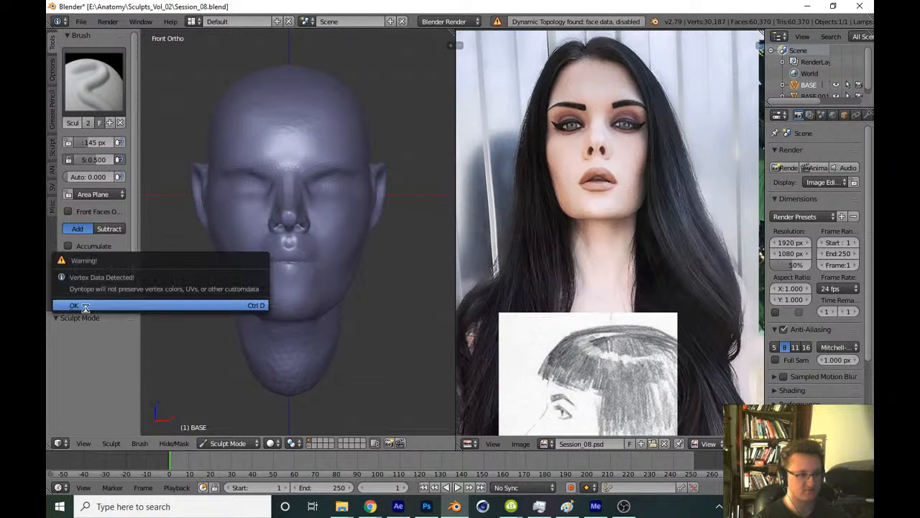
left_click(81, 304)
key("t")
Sculpt the upper lip's border and the area below the philtrum with the SculptDraw brush from several angles
scroll(314, 294, "up", 10)
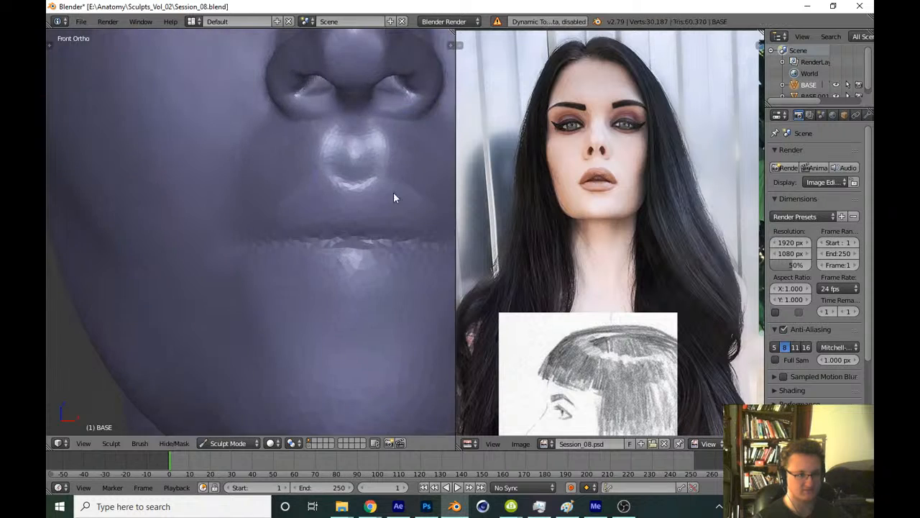
middle_click_drag(231, 282, 245, 323)
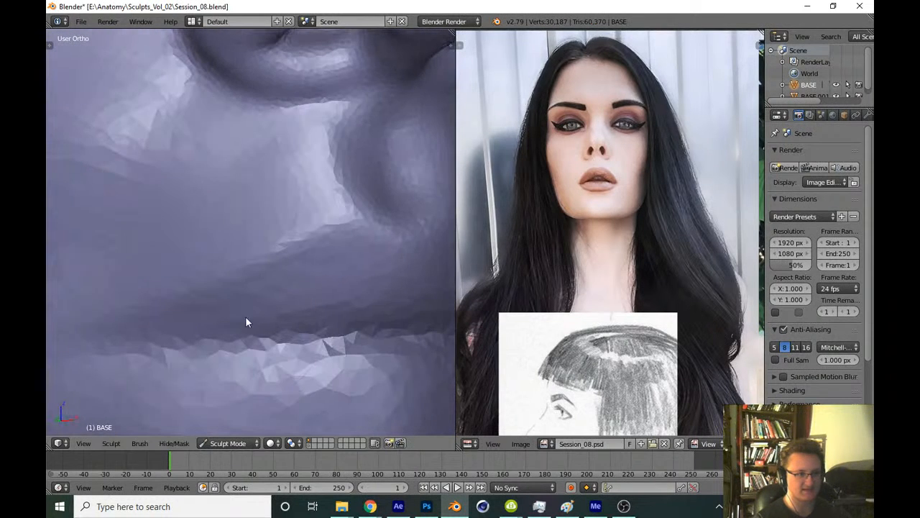
middle_click_drag(130, 328, 184, 327)
mouse_move(160, 296)
left_mouse_down()
mouse_move(259, 267)
mouse_move(398, 187)
left_mouse_up()
middle_click_drag(397, 188, 293, 265)
mouse_move(294, 266)
left_mouse_down()
mouse_move(382, 291)
mouse_move(371, 300)
left_mouse_up()
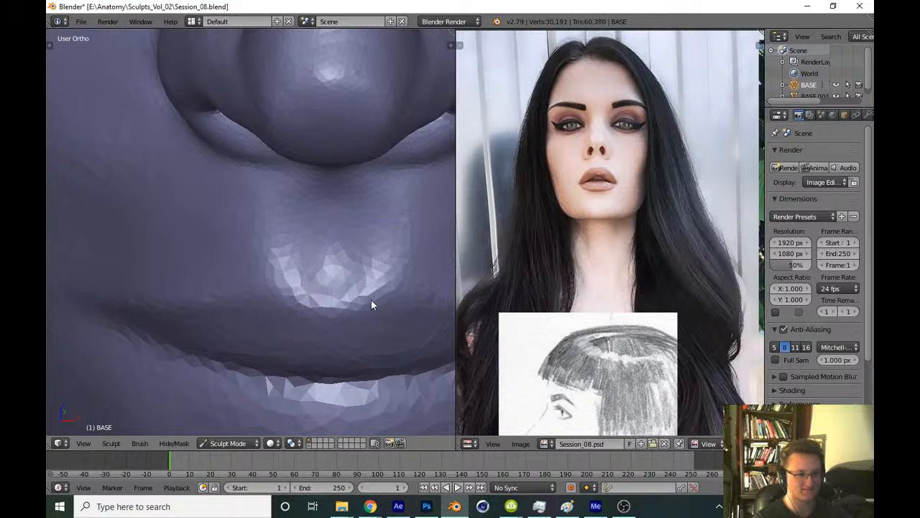
middle_click_drag(371, 300, 287, 294)
left_click_drag(288, 295, 224, 279)
middle_click_drag(224, 279, 263, 271)
mouse_move(263, 272)
left_mouse_down()
mouse_move(300, 241)
mouse_move(342, 277)
left_mouse_up()
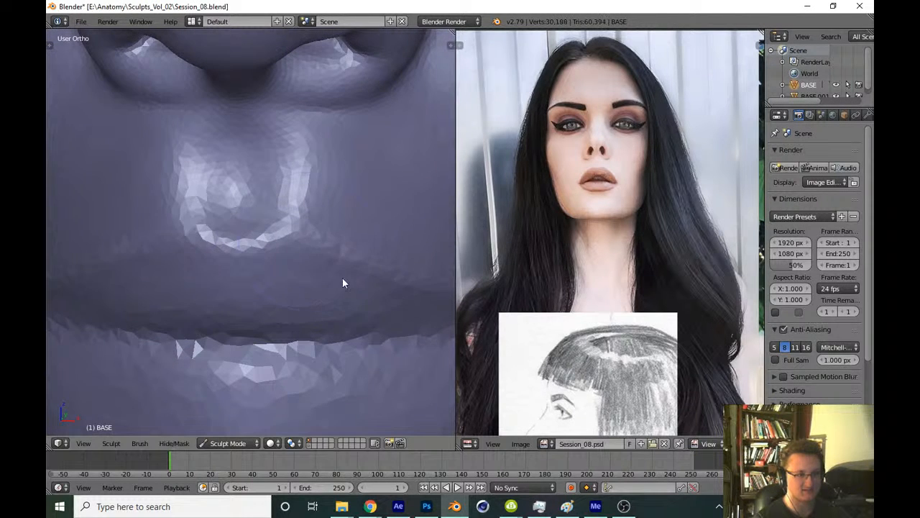
mouse_move(343, 278)
middle_mouse_down()
mouse_move(363, 287)
mouse_move(296, 276)
middle_mouse_up()
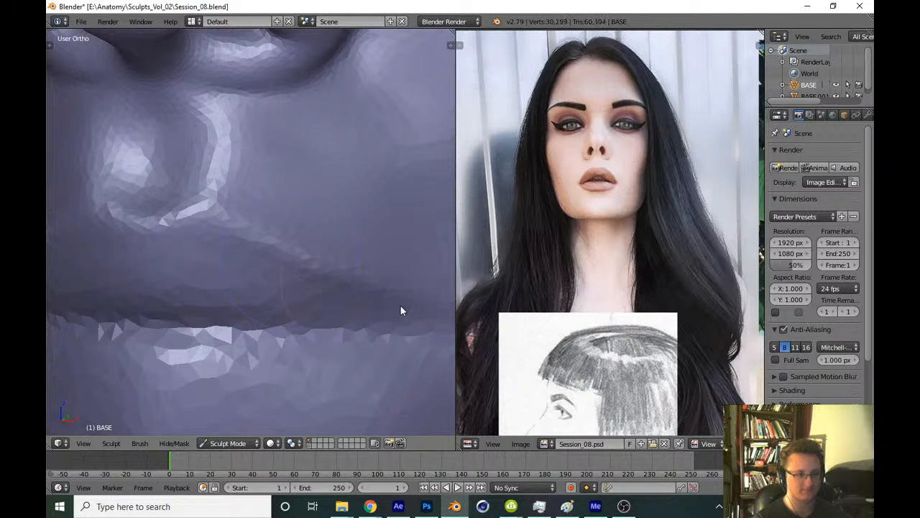
Switch to the Crease brush and carve the line between the upper and lower lips from the front
scroll(324, 315, "down", 9)
scroll(305, 326, "down", 5)
middle_click_drag(306, 325, 319, 323)
scroll(319, 323, "down", 3)
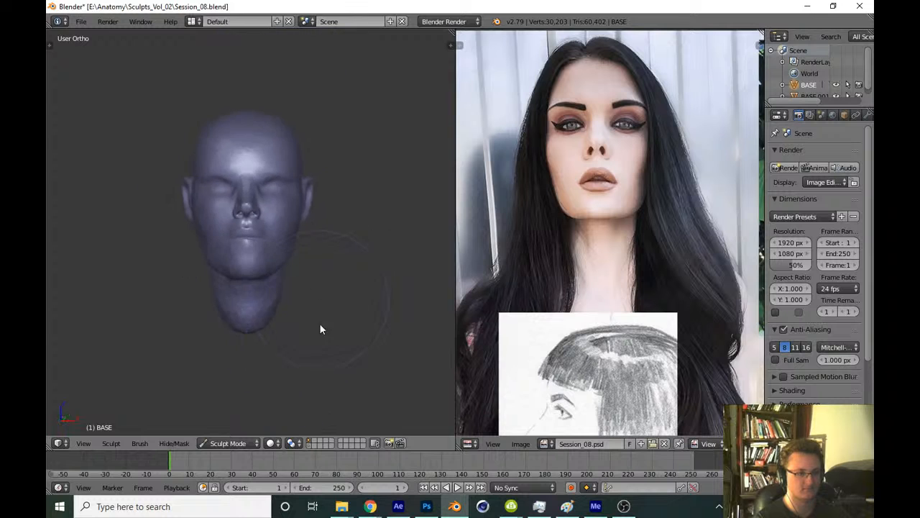
key("KP_1")
scroll(355, 219, "up", 10)
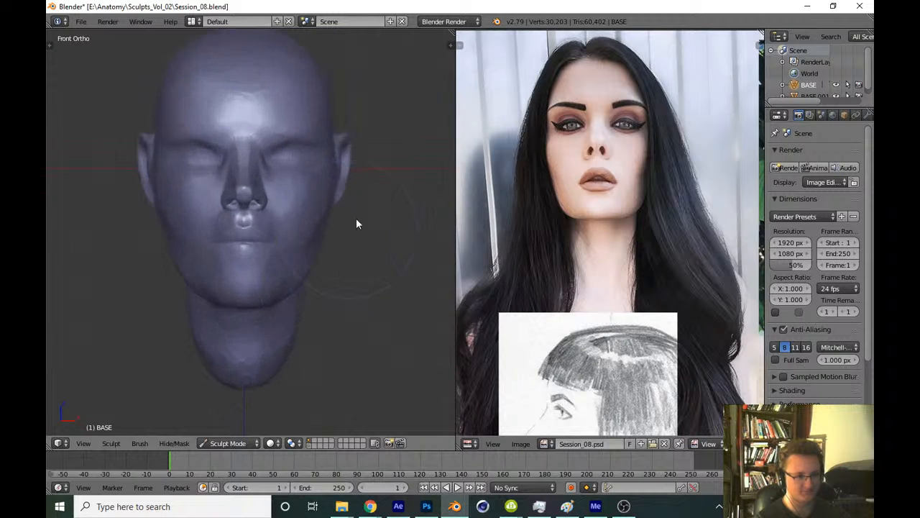
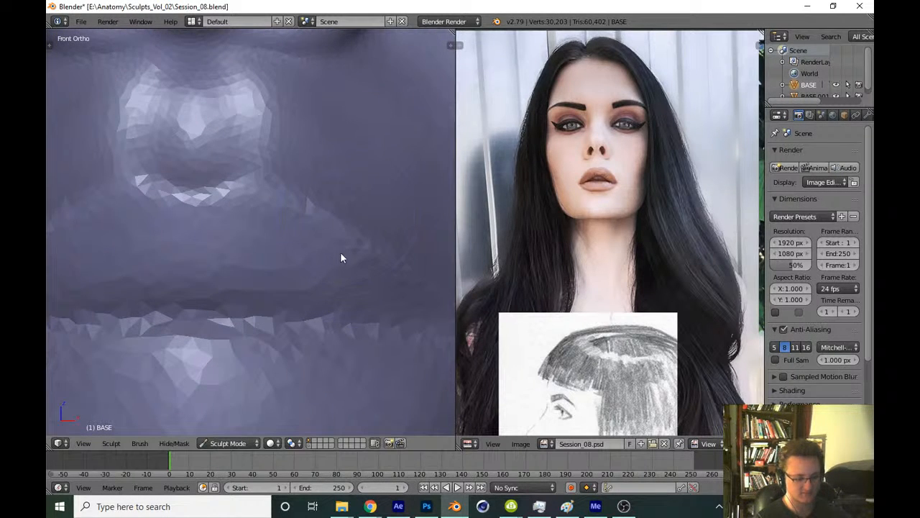
key("t")
left_click(92, 81)
left_click(243, 201)
key("t")
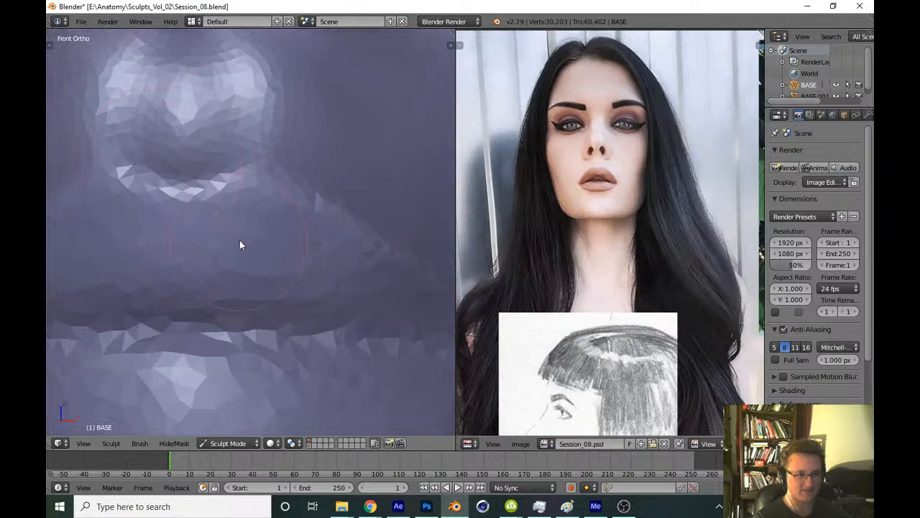
mouse_move(239, 244)
left_mouse_down()
mouse_move(240, 259)
mouse_move(202, 257)
mouse_move(249, 267)
mouse_move(350, 317)
mouse_move(272, 297)
mouse_move(208, 328)
mouse_move(308, 343)
left_mouse_up()
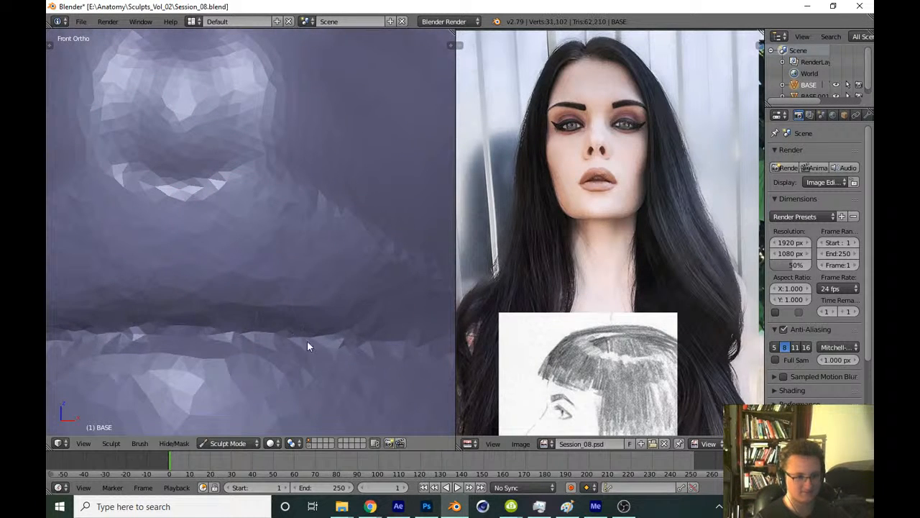
Zoom out to review the mouth, save over Session_08.blend and return to the front view
scroll(324, 369, "down", 5)
scroll(349, 312, "down", 5)
middle_click_drag(312, 376, 335, 384)
key("ctrl+s")
left_click(335, 381)
key("KP_1")
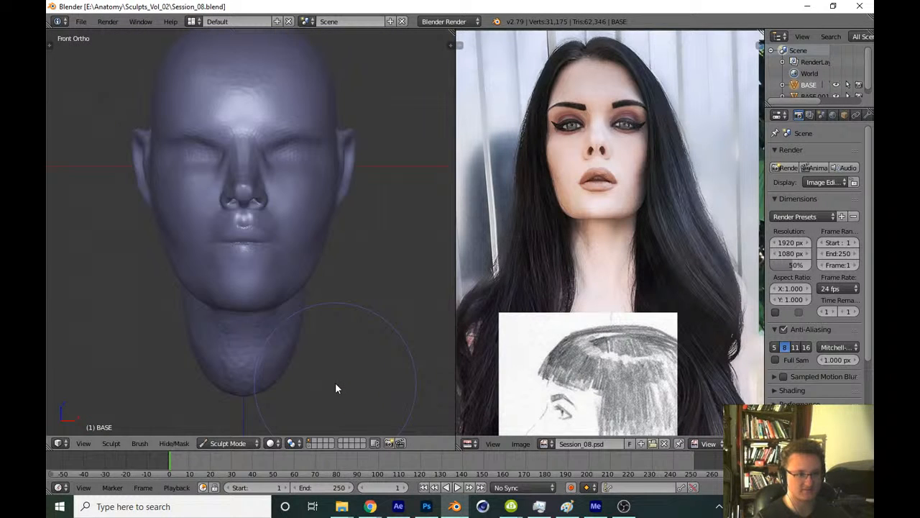
Switch to the Clay Strips brush and build up the nose bridge just above the tip
scroll(302, 233, "up", 5)
middle_click_drag(302, 233, 319, 329, "shift")
scroll(318, 329, "up", 6)
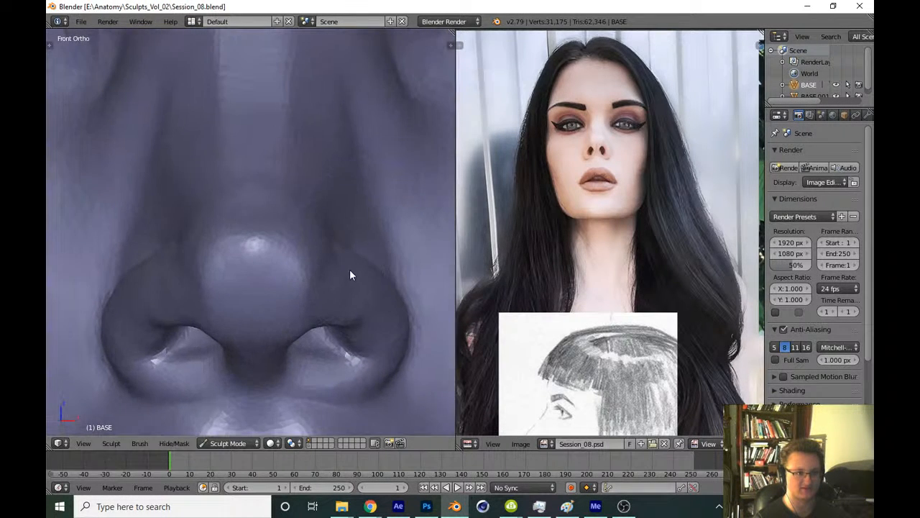
key("t")
left_click(98, 95)
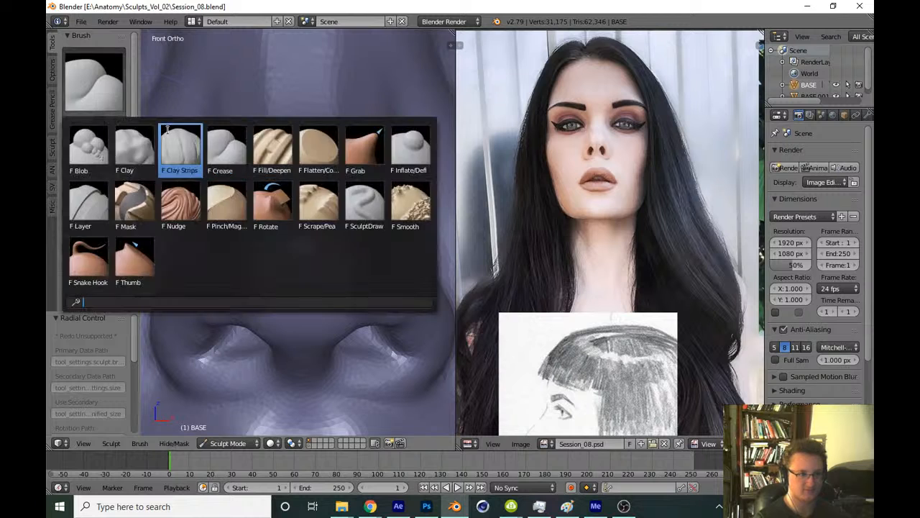
left_click(181, 149)
key("t")
mouse_move(272, 229)
middle_mouse_down()
mouse_move(274, 211)
mouse_move(262, 228)
middle_mouse_up()
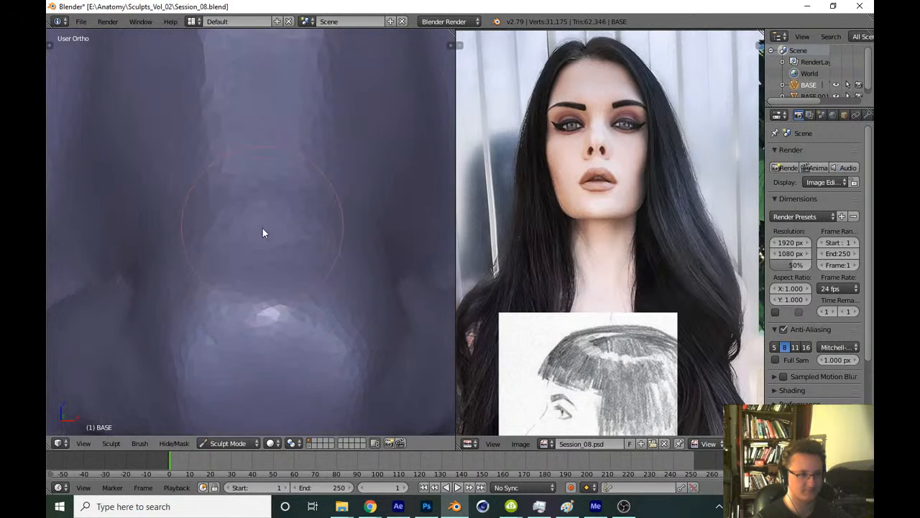
left_click_drag(302, 278, 251, 273)
mouse_move(268, 181)
left_mouse_down()
mouse_move(361, 164)
mouse_move(362, 242)
mouse_move(351, 208)
left_mouse_up()
scroll(347, 266, "down", 7)
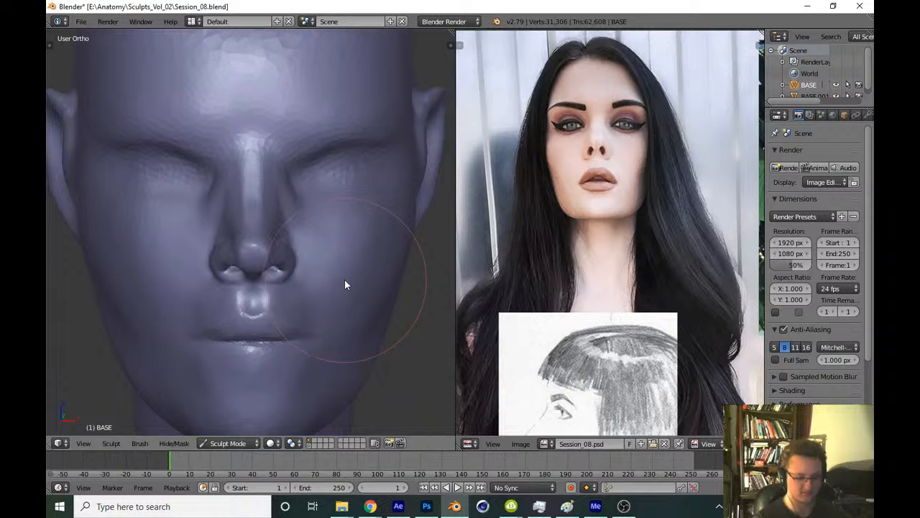
Return to the full front view and save the nose bridge changes over Session_08.blend
key("KP_1")
scroll(381, 349, "down", 3)
key("ctrl+s")
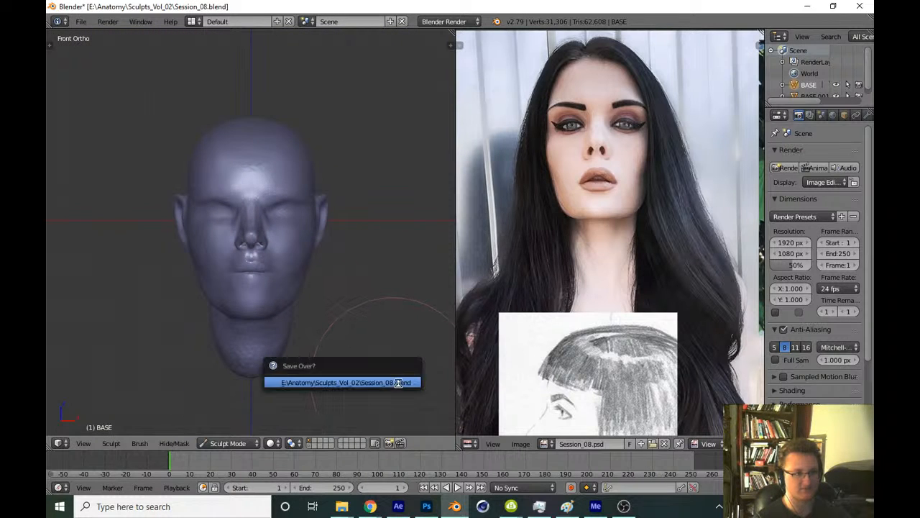
left_click(391, 383)
Resize the sculpt brush and carve the crease along the upper edge of the nostril wing
scroll(385, 357, "up", 2)
scroll(386, 316, "up", 4)
middle_click_drag(391, 275, 334, 305)
scroll(353, 307, "up", 6)
scroll(324, 302, "up", 5)
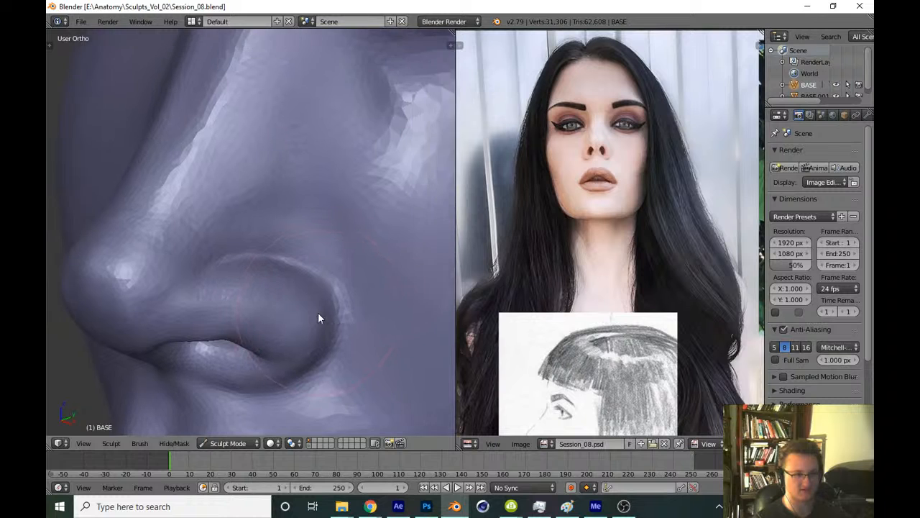
key("f")
left_click(249, 287)
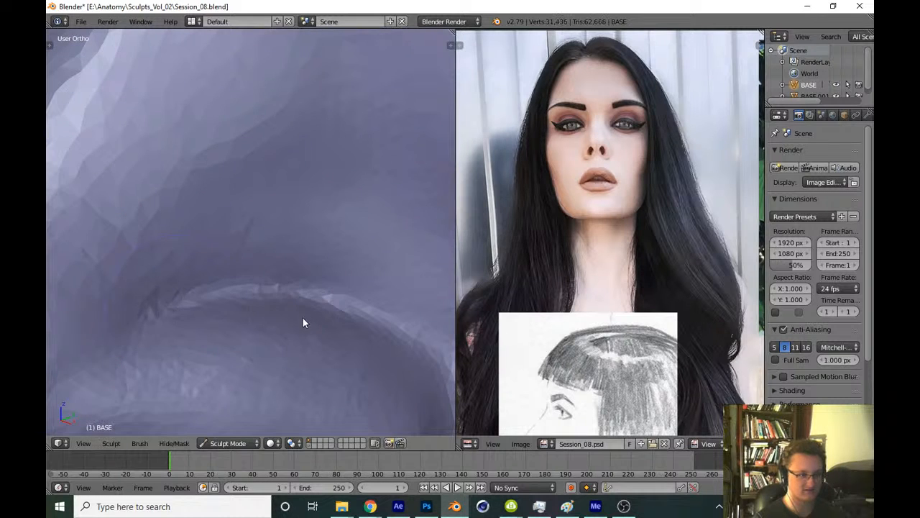
middle_click_drag(302, 317, 205, 296)
mouse_move(72, 308)
left_mouse_down()
mouse_move(167, 289)
mouse_move(276, 320)
left_mouse_up()
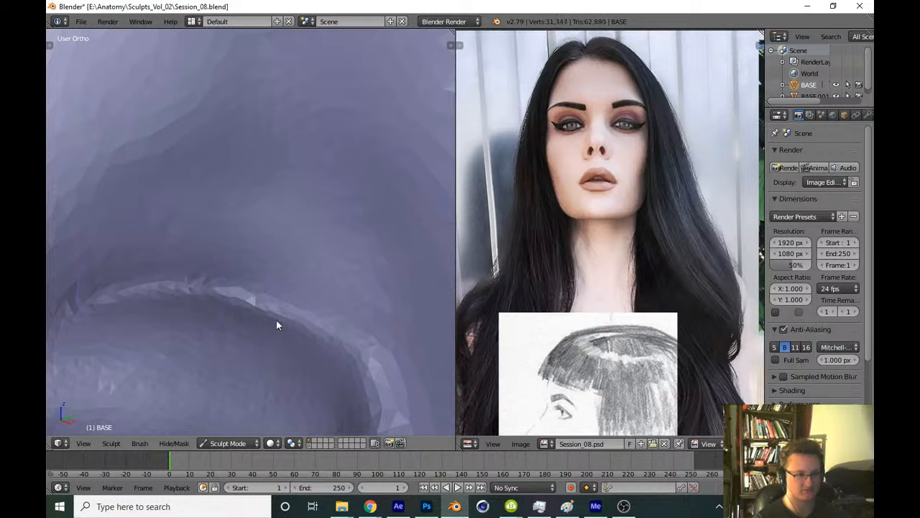
middle_click_drag(276, 320, 223, 254, "shift")
mouse_move(139, 238)
left_mouse_down()
mouse_move(320, 327)
mouse_move(188, 240)
mouse_move(144, 229)
left_mouse_up()
left_click_drag(311, 289, 315, 334)
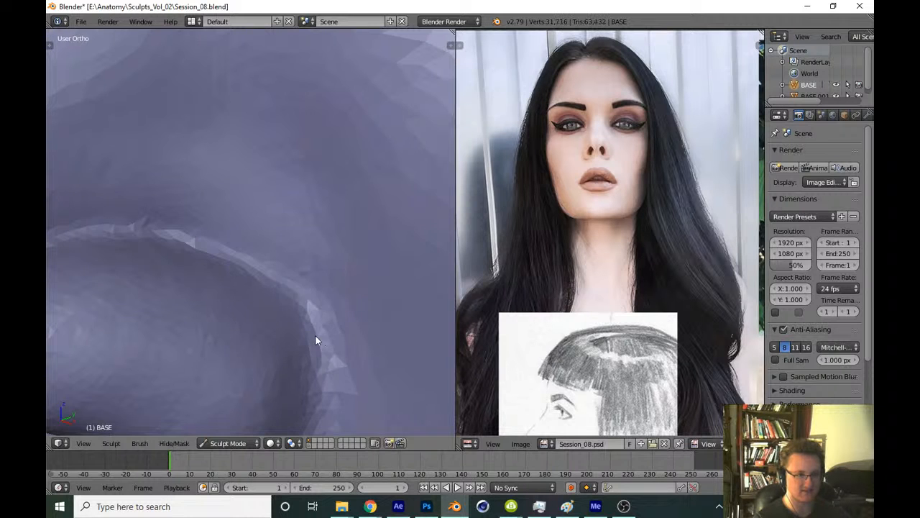
Continue the crease down the back edge of the nostril wing where it meets the cheek
middle_click_drag(315, 335, 319, 244)
left_click_drag(354, 136, 301, 287)
scroll(308, 274, "down", 3)
middle_click_drag(320, 194, 318, 240)
scroll(317, 195, "up", 3)
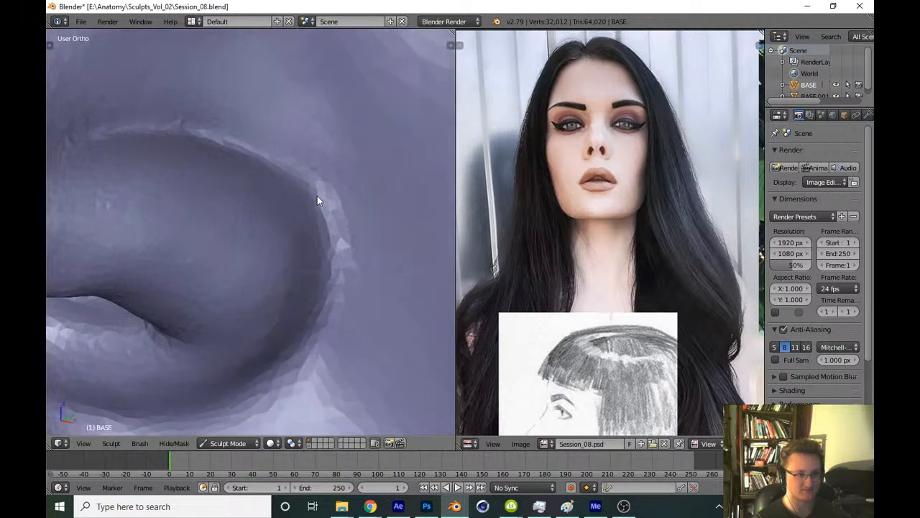
left_click_drag(332, 169, 349, 291)
Define the crease beneath the nostril, from the base of the nose out around the wing
scroll(333, 307, "down", 2)
scroll(333, 307, "down", 3)
middle_click_drag(333, 307, 289, 284)
scroll(237, 266, "up", 3)
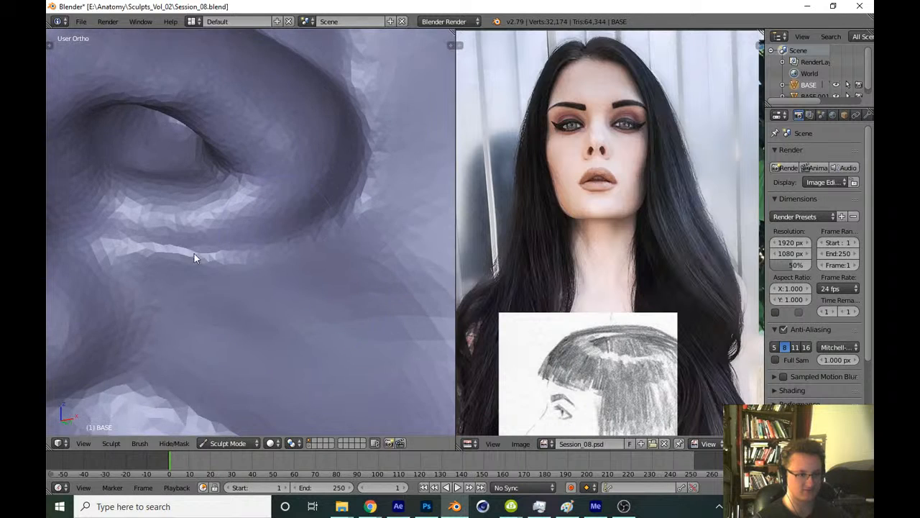
scroll(188, 252, "up", 1)
mouse_move(75, 246)
left_mouse_down()
mouse_move(289, 267)
mouse_move(380, 230)
mouse_move(442, 157)
left_mouse_up()
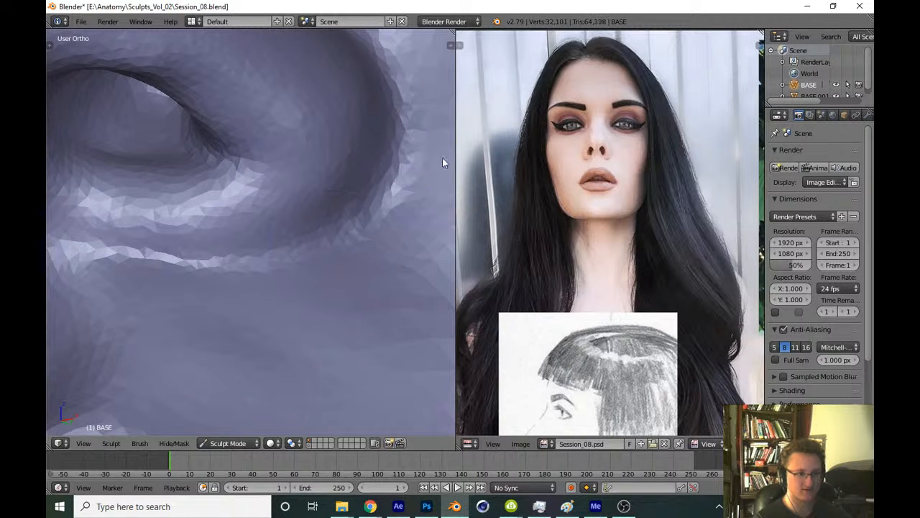
left_click_drag(207, 260, 412, 200)
Return to the full front view and save the nostril wing changes over Session_08.blend
scroll(338, 297, "down", 3)
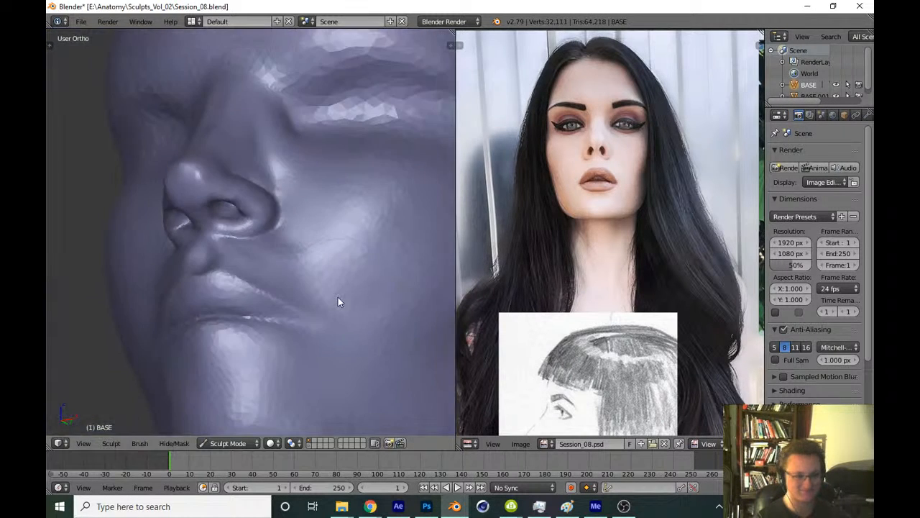
key("KP_1")
scroll(338, 297, "down", 5)
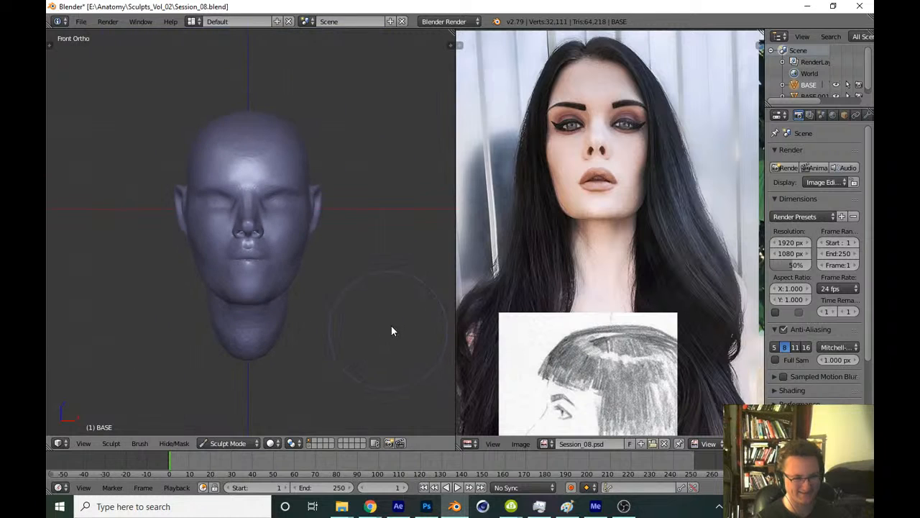
key("ctrl+s")
left_click(392, 325)
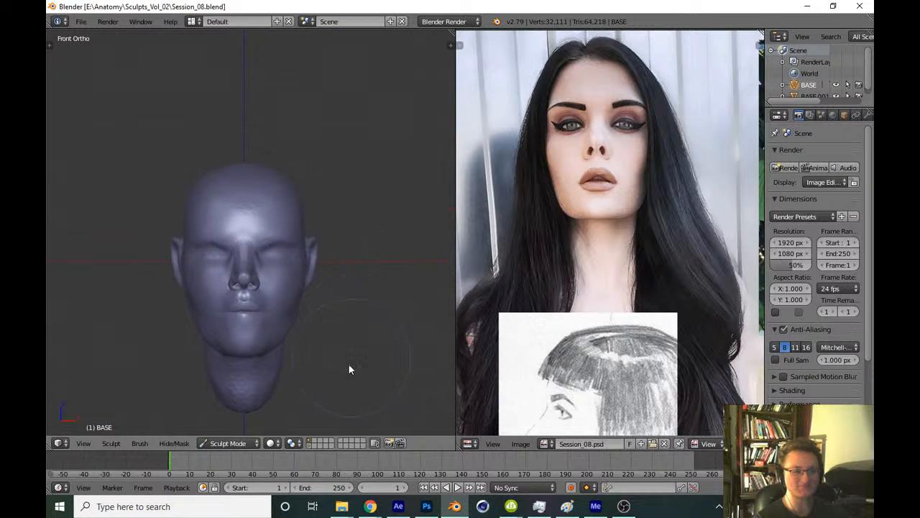
Switch from the Crease brush to another sculpt brush and reshape the underside of the nose around the nostril
scroll(356, 338, "up", 4)
mouse_move(364, 312)
middle_mouse_down()
mouse_move(349, 304)
mouse_move(331, 259)
middle_mouse_up()
scroll(312, 305, "up", 8)
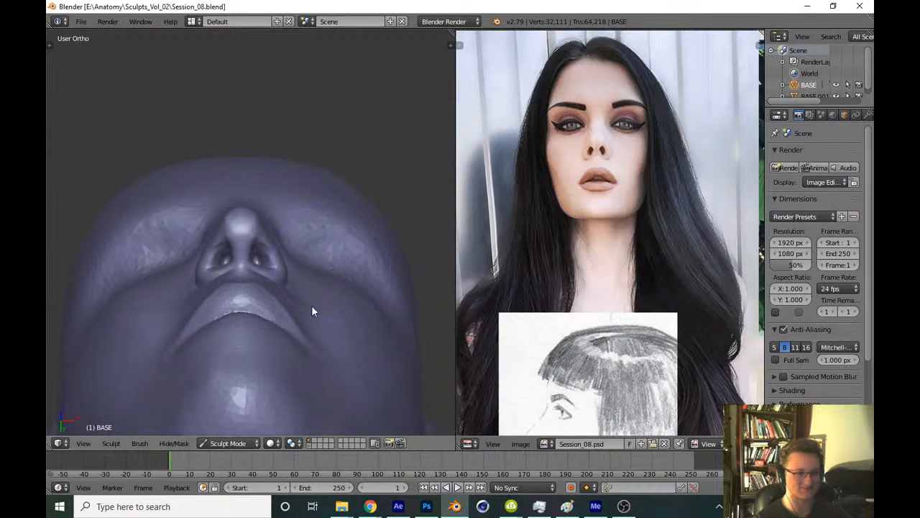
key("t")
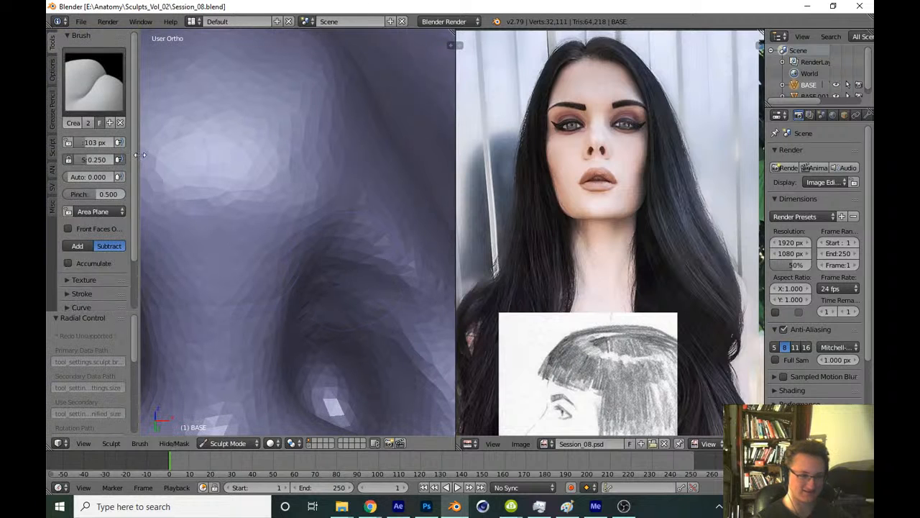
left_click(93, 80)
left_click(407, 154)
key("t")
mouse_move(407, 154)
middle_mouse_down()
mouse_move(331, 225)
mouse_move(287, 243)
middle_mouse_up()
middle_click_drag(281, 278, 291, 219)
mouse_move(278, 338)
left_mouse_down()
mouse_move(292, 301)
mouse_move(273, 310)
mouse_move(298, 279)
left_mouse_up()
mouse_move(298, 280)
middle_mouse_down()
mouse_move(335, 289)
mouse_move(341, 346)
mouse_move(340, 315)
middle_mouse_up()
Return to the front view and save the nose underside changes over Session_08.blend
key("KP_1")
scroll(340, 323, "down", 4)
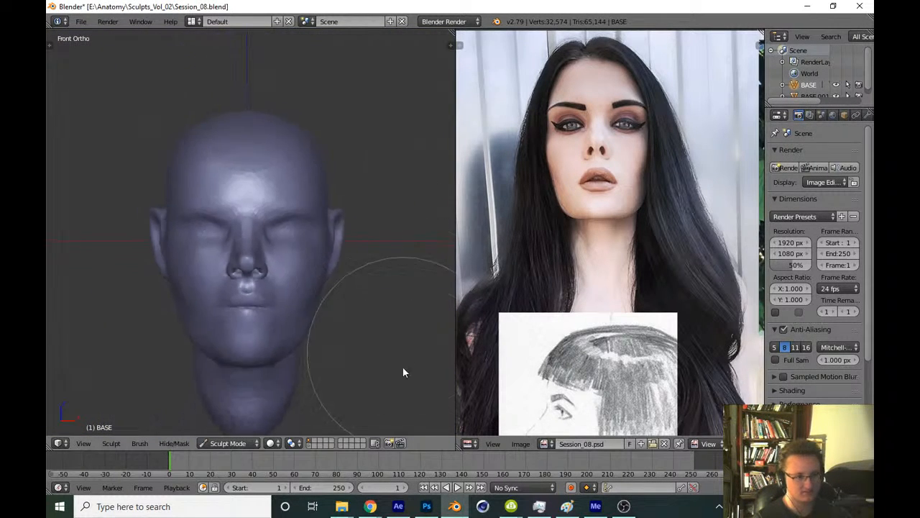
key("ctrl+s")
left_click(402, 376)
Switch to Chrome to check the live stream's analytics and chat in YouTube Studio, and return to Blender
mouse_move(371, 507)
left_click(419, 464)
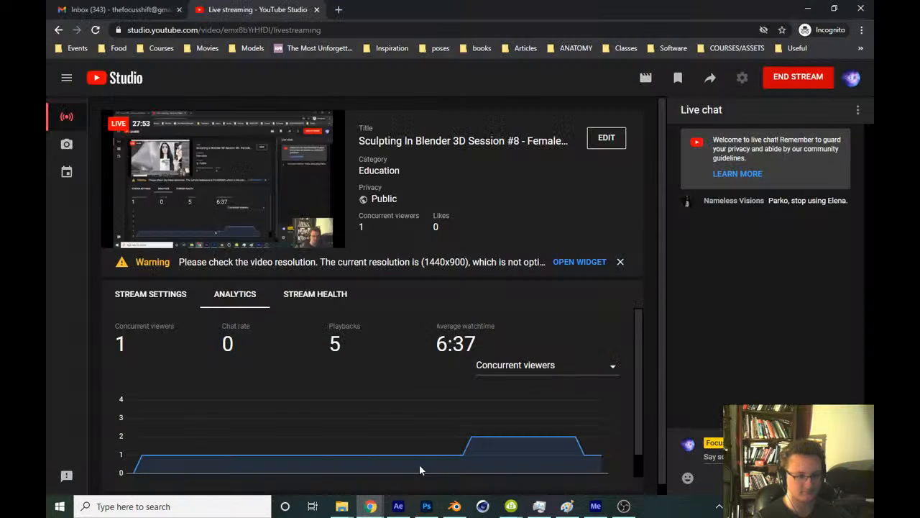
left_click(455, 506)
Reframe the head in the front view and save over Session_08.blend again
middle_click_drag(348, 378, 366, 324, "shift")
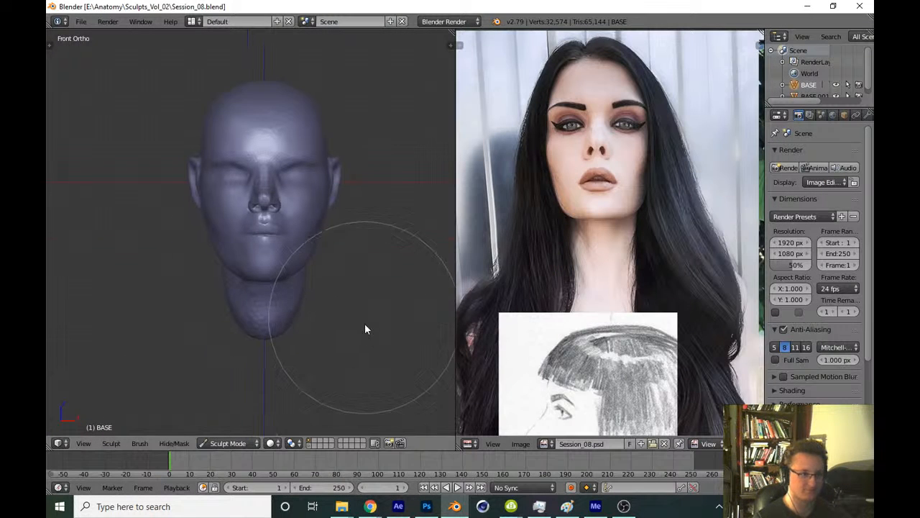
key("ctrl+s")
left_click(364, 339)
Turn off Matcap shading to review the head in plain solid shading and save over Session_08.blend
scroll(349, 198, "up", 11)
scroll(355, 185, "down", 4)
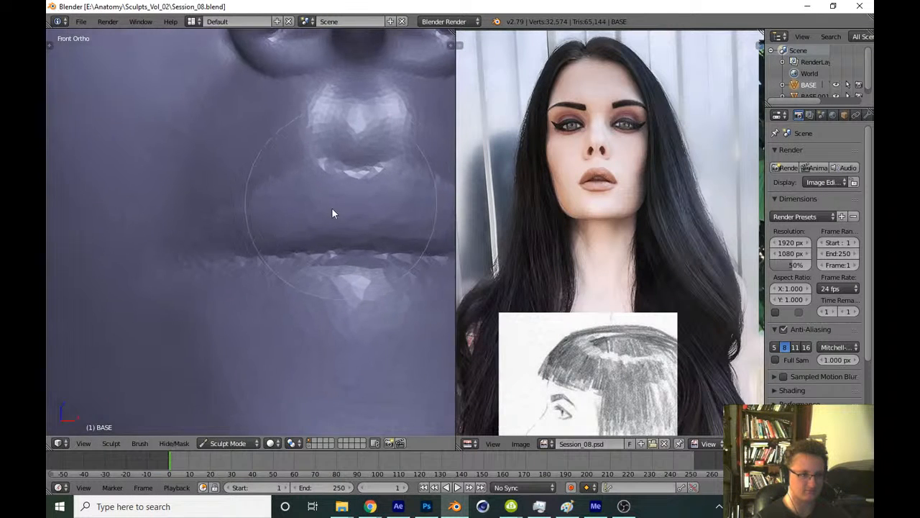
key("n")
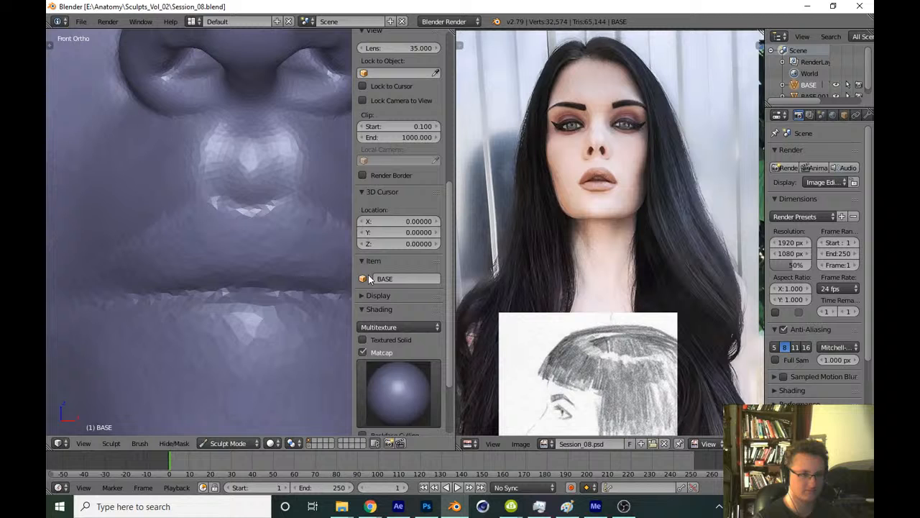
left_click(363, 353)
key("n")
scroll(349, 302, "down", 4)
scroll(374, 345, "down", 4)
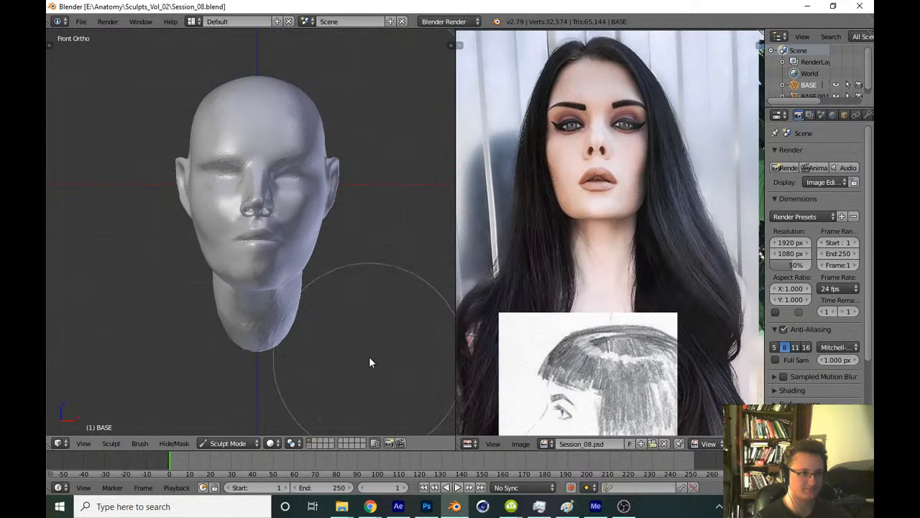
key("ctrl+s")
left_click(370, 341)
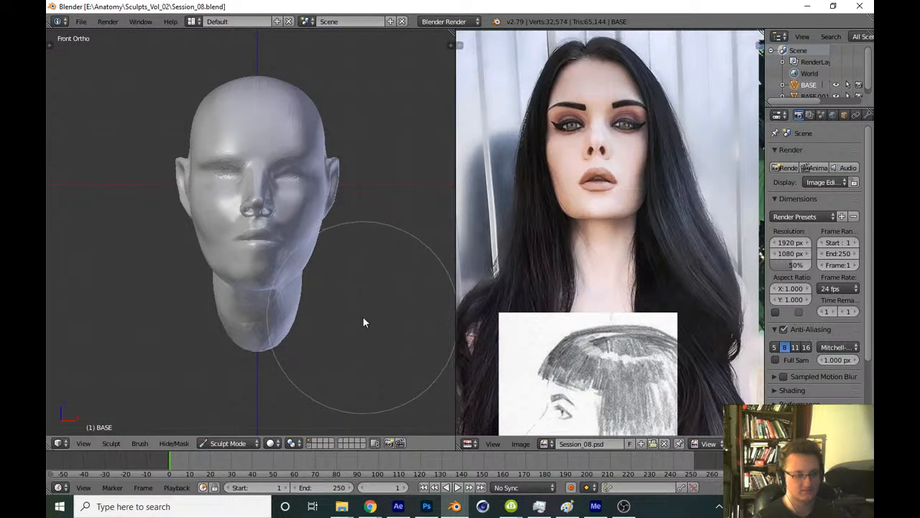
Turn Matcap shading back on, choose the beige clay matcap and save over Session_08.blend
key("n")
left_click(381, 353)
left_click(392, 370)
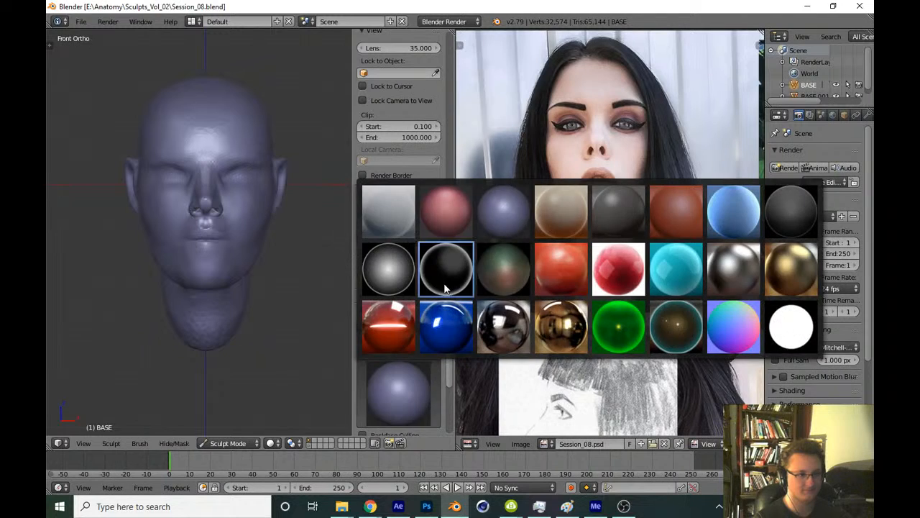
left_click(443, 216)
left_click(408, 371)
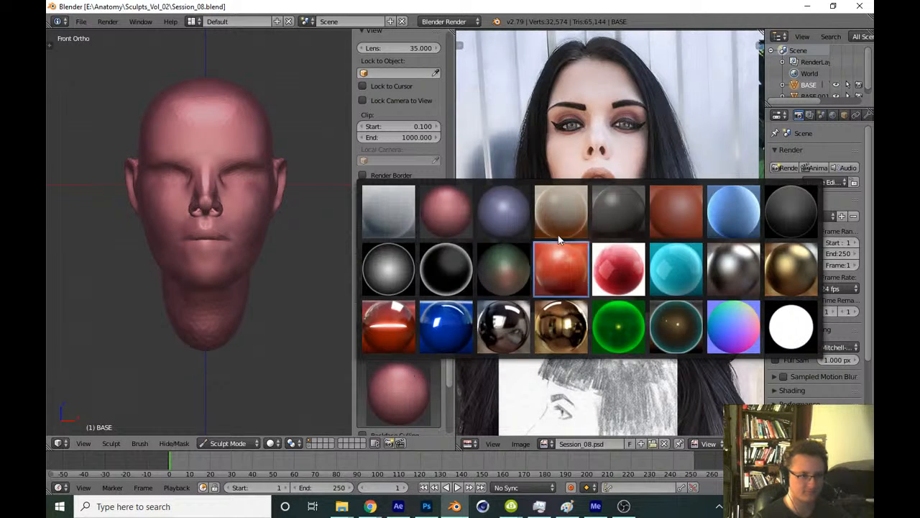
left_click(560, 212)
key("n")
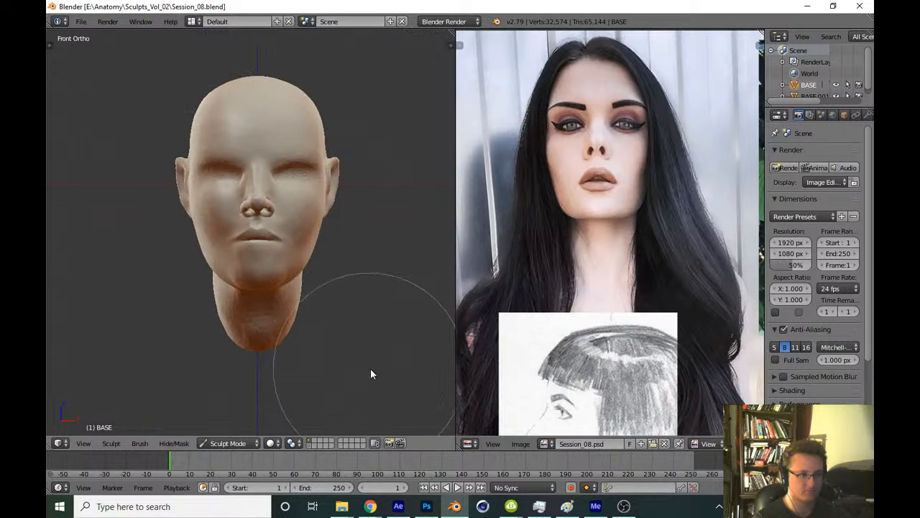
key("ctrl+s")
left_click(372, 369)
Refine the line between the lips with strokes along the upper edge of the lower lip
scroll(370, 304, "up", 3)
scroll(372, 257, "up", 6)
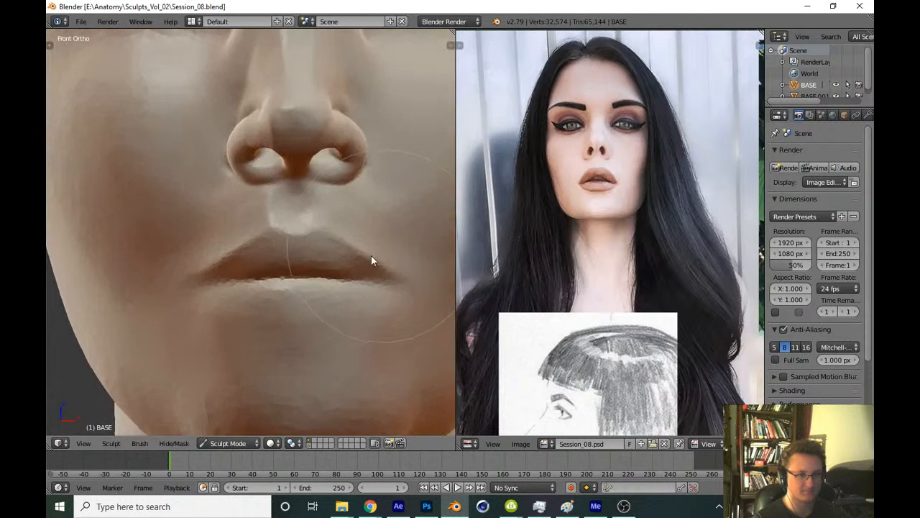
mouse_move(378, 281)
middle_mouse_down("shift")
mouse_move(335, 287)
mouse_move(340, 295)
middle_mouse_up("shift")
scroll(343, 313, "down", 6)
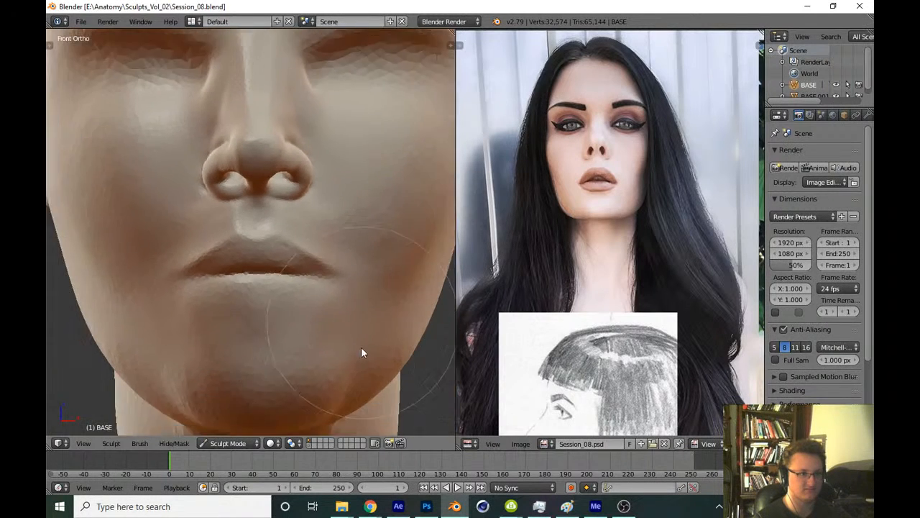
scroll(367, 287, "up", 6)
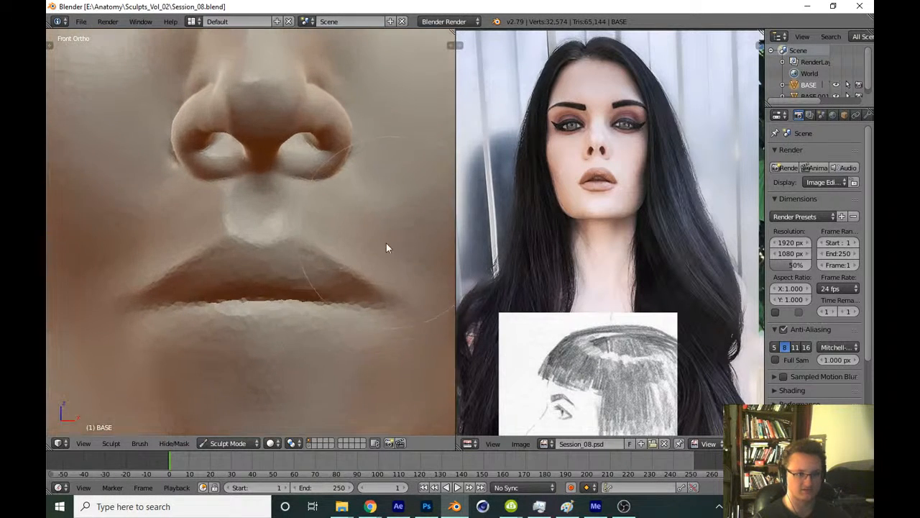
scroll(317, 345, "up", 4)
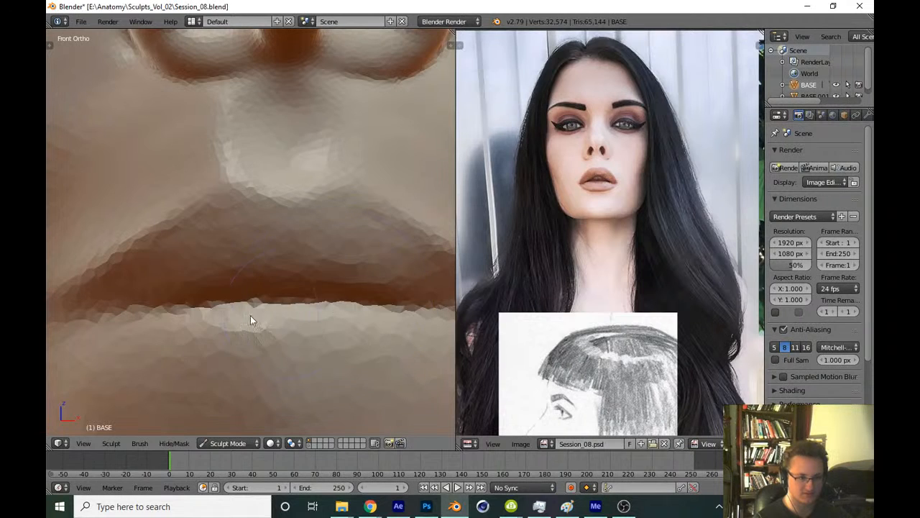
mouse_move(250, 315)
left_mouse_down()
mouse_move(330, 311)
mouse_move(308, 313)
mouse_move(346, 324)
left_mouse_up()
scroll(307, 313, "up", 1)
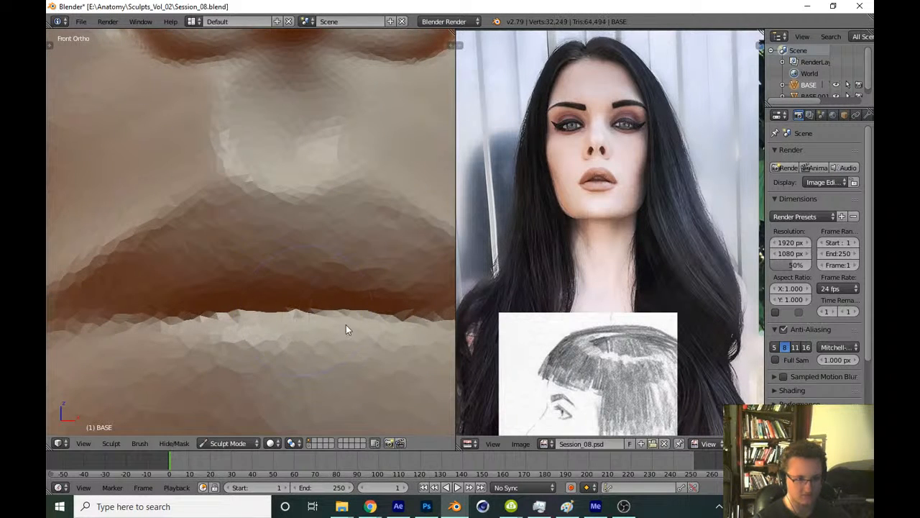
scroll(346, 324, "down", 1)
middle_click_drag(358, 325, 290, 320, "shift")
scroll(245, 316, "up", 1)
mouse_move(230, 315)
left_mouse_down()
mouse_move(372, 317)
mouse_move(345, 317)
left_mouse_up()
scroll(339, 395, "down", 1)
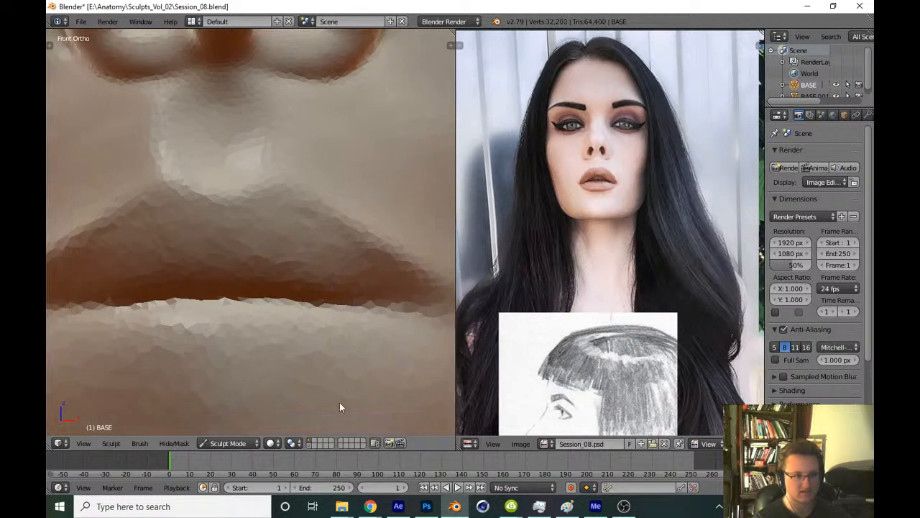
Examine the lips from below and from the side, and enlarge the sculpt brush
scroll(339, 407, "down", 6)
mouse_move(327, 390)
middle_mouse_down()
mouse_move(297, 346)
mouse_move(326, 303)
mouse_move(346, 372)
mouse_move(329, 208)
mouse_move(341, 153)
mouse_move(339, 204)
middle_mouse_up()
scroll(326, 303, "up", 2)
scroll(330, 208, "up", 2)
scroll(329, 209, "down", 2)
scroll(336, 246, "up", 2)
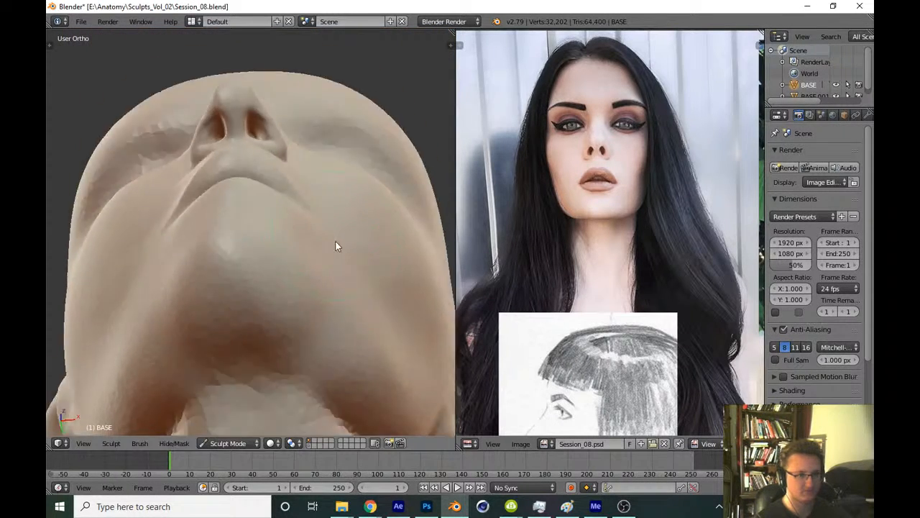
scroll(334, 265, "up", 3)
mouse_move(336, 240)
middle_mouse_down()
mouse_move(320, 318)
mouse_move(299, 283)
mouse_move(298, 323)
mouse_move(286, 280)
mouse_move(304, 293)
mouse_move(291, 265)
mouse_move(224, 214)
mouse_move(209, 220)
mouse_move(197, 285)
middle_mouse_up()
key("f")
left_click(374, 260)
key("f")
left_click(304, 295)
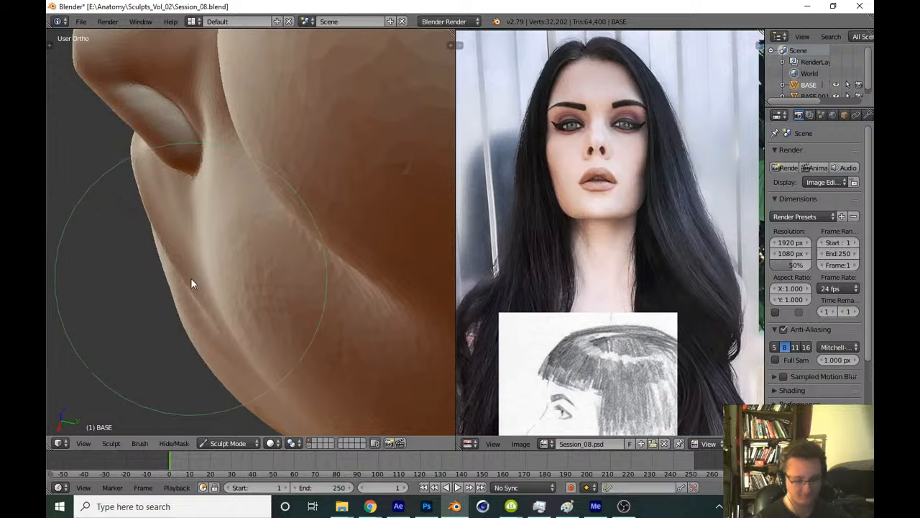
Return to the front view and save the lip changes over Session_08.blend
key("KP_1")
scroll(378, 288, "down", 4)
key("ctrl+s")
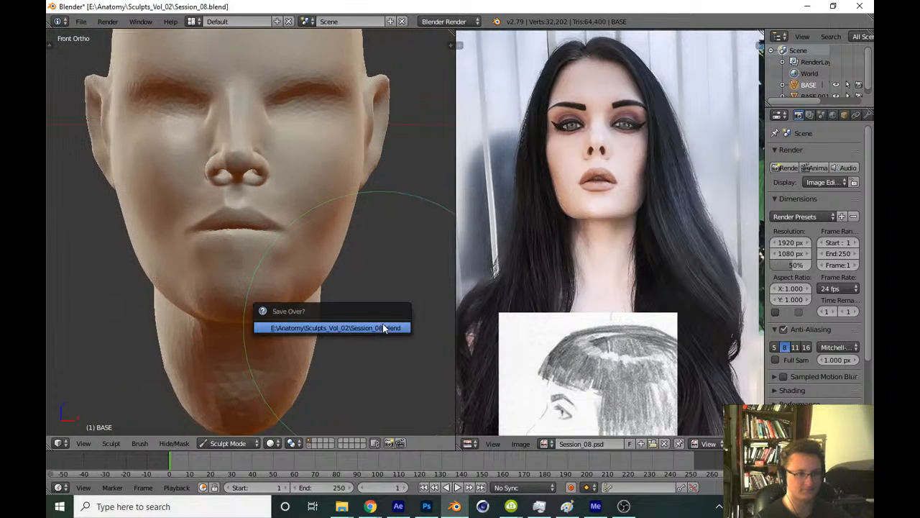
left_click(383, 328)
Study the lips in the front and three-quarter portrait photos and compare them with the sculpted mouth
middle_click_drag(585, 259, 566, 317)
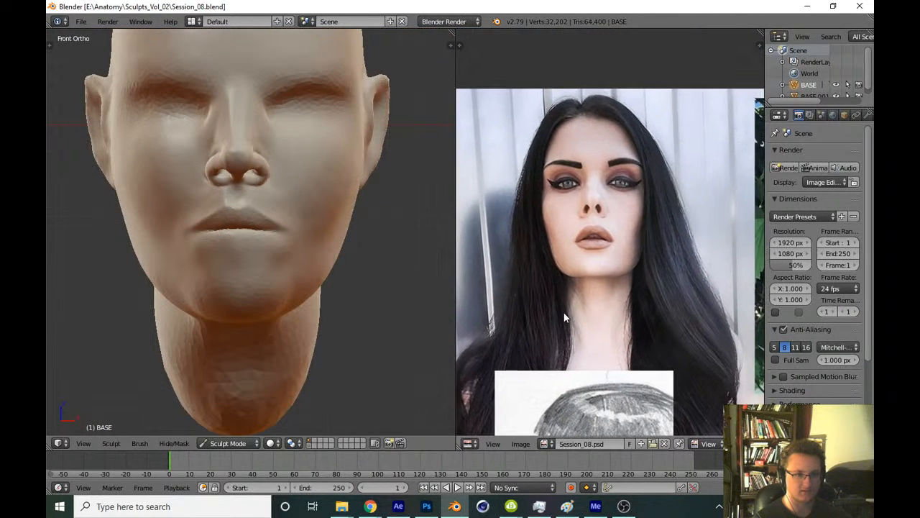
scroll(565, 317, "up", 3)
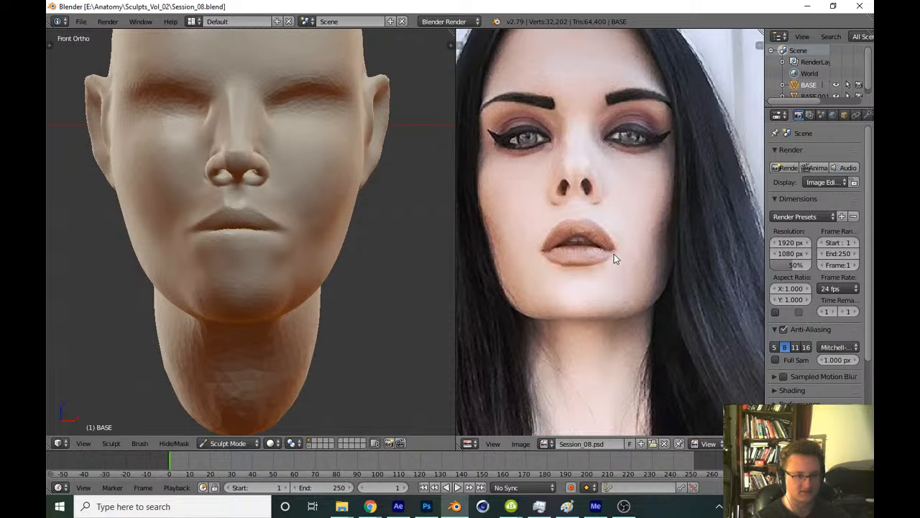
scroll(629, 249, "down", 1)
middle_click_drag(629, 249, 598, 203)
scroll(589, 215, "down", 2)
middle_click_drag(583, 245, 559, 276)
middle_click_drag(736, 260, 587, 255)
scroll(591, 253, "up", 4)
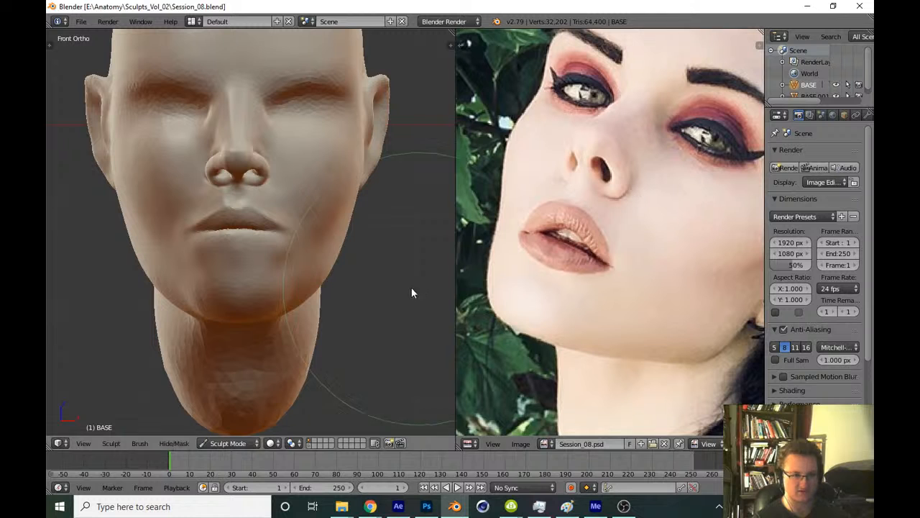
middle_click_drag(496, 230, 537, 292)
scroll(287, 216, "up", 6)
middle_click_drag(274, 212, 314, 300, "shift")
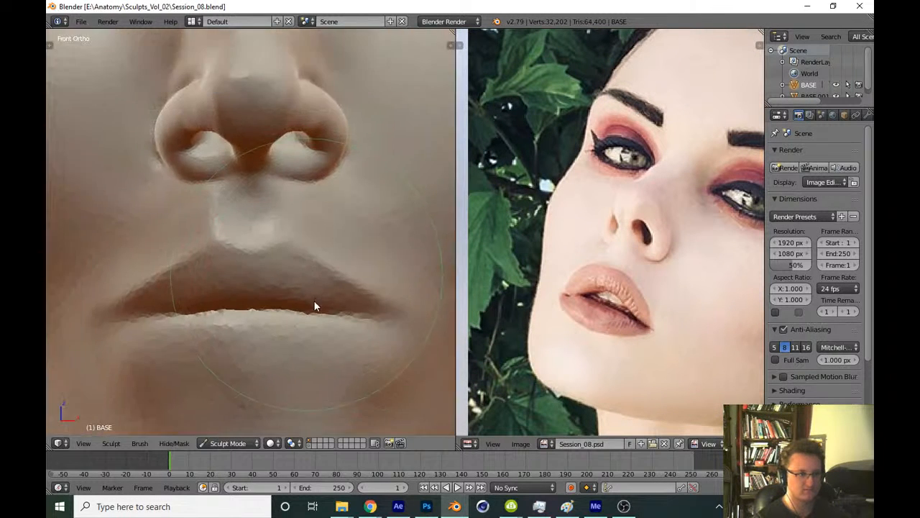
Replace the Grab brush, resize the new brush and smooth the philtrum below the nose with short strokes
scroll(313, 302, "up", 3)
key("t")
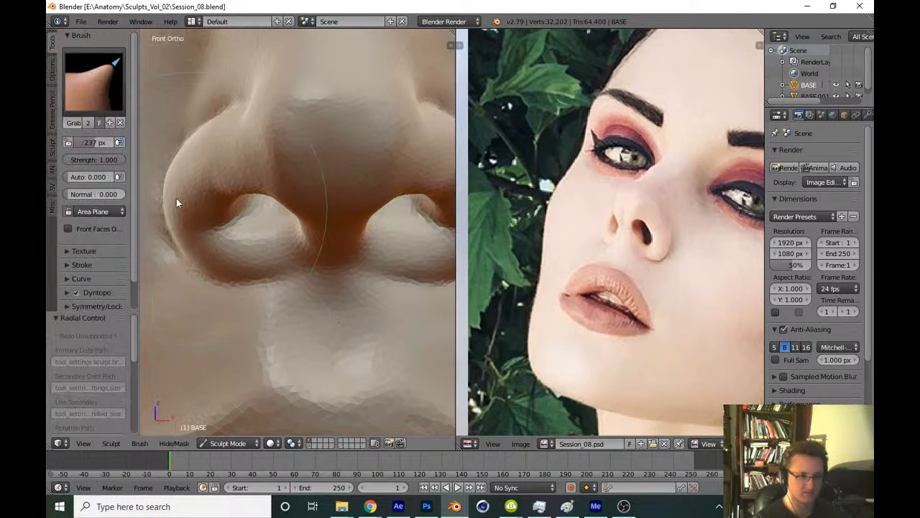
left_click(94, 82)
left_click(175, 147)
key("t")
middle_click_drag(312, 352, 307, 296, "shift")
scroll(271, 260, "up", 3)
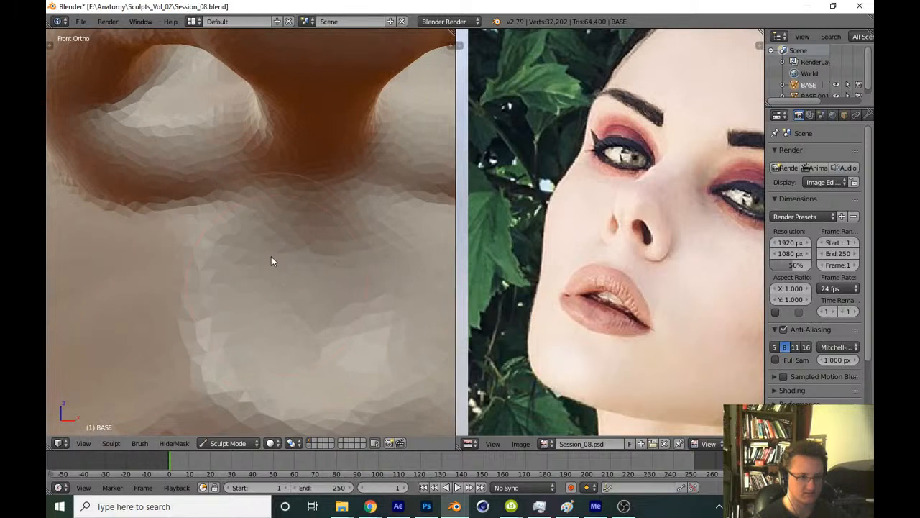
key("f")
left_click(203, 266)
mouse_move(259, 246)
left_mouse_down()
mouse_move(242, 351)
mouse_move(393, 264)
left_mouse_up()
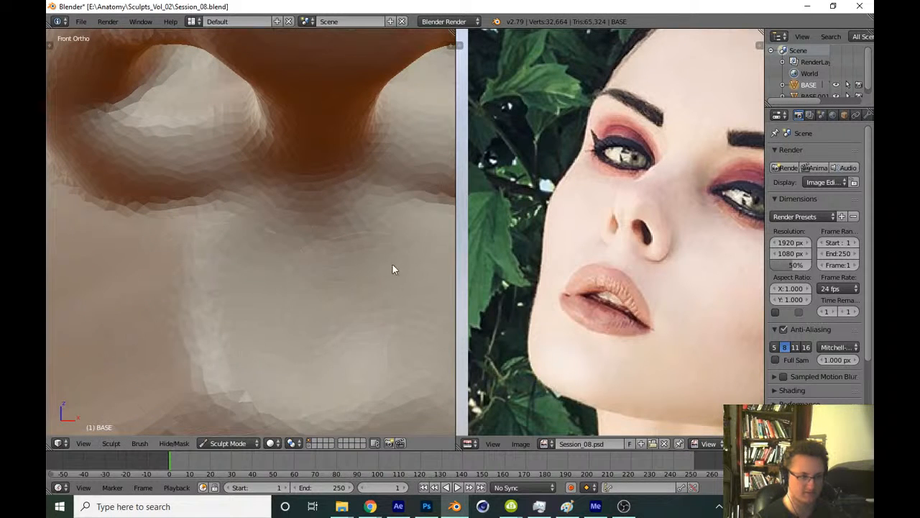
Resize the brush and refine the lower edge of the philtrum where it meets the cupid's bow
middle_click_drag(407, 284, 303, 272, "shift")
middle_click_drag(301, 349, 322, 269, "shift")
key("f")
left_click(237, 317)
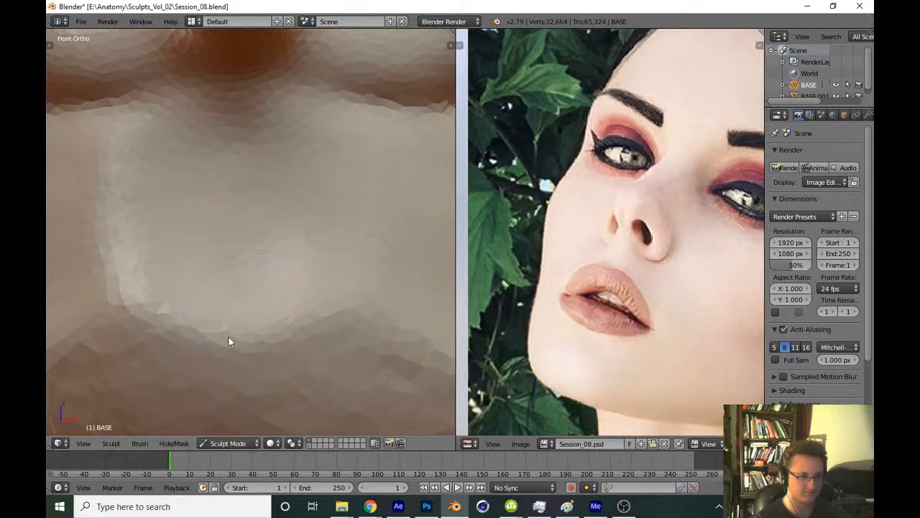
mouse_move(228, 337)
left_mouse_down()
mouse_move(262, 318)
mouse_move(323, 315)
left_mouse_up()
mouse_move(334, 280)
middle_mouse_down("shift")
mouse_move(301, 272)
mouse_move(311, 307)
mouse_move(289, 278)
middle_mouse_up("shift")
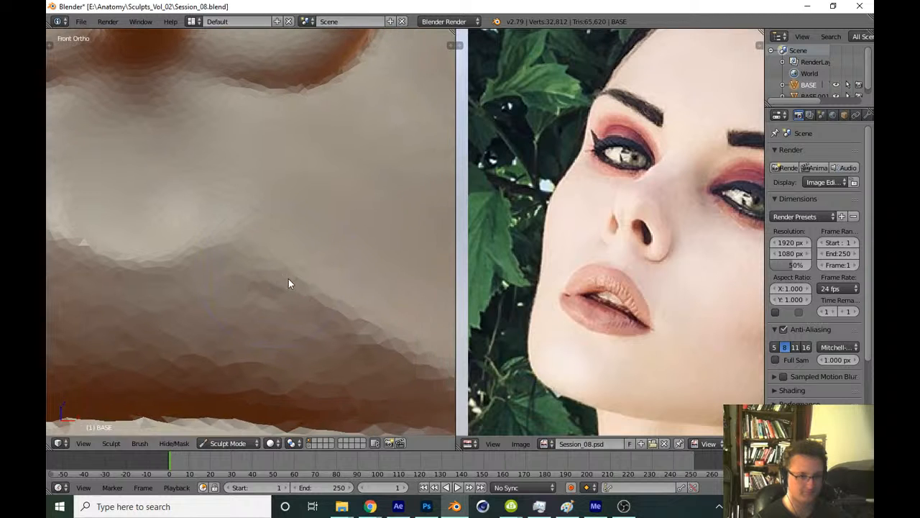
Refine the upper lip's border from the cupid's bow down toward the mouth corner
left_click_drag(282, 288, 422, 347)
middle_click_drag(422, 347, 335, 295, "shift")
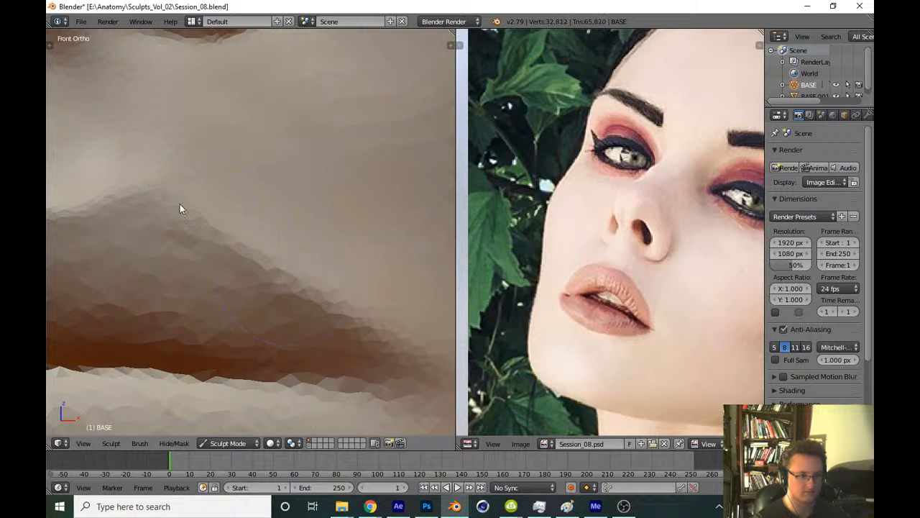
left_click_drag(181, 205, 341, 301)
left_click_drag(227, 223, 309, 327)
Compare the whole face with the portrait photos, then clean up the line between the lips from the centre toward the mouth corner
scroll(310, 327, "down", 6)
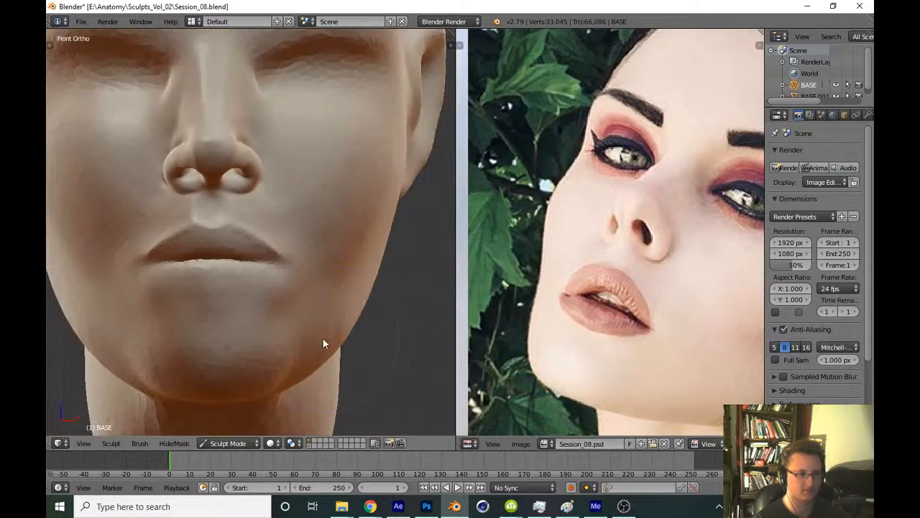
middle_click_drag(507, 252, 617, 220)
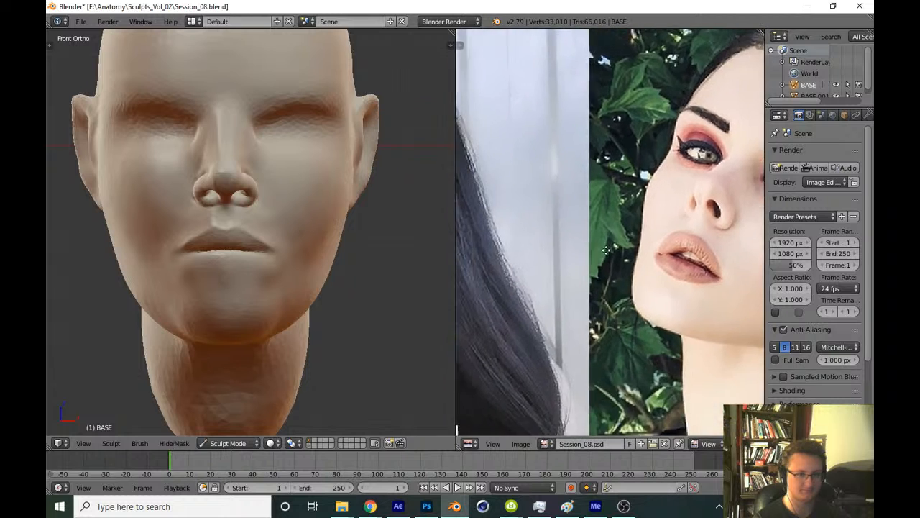
middle_click_drag(501, 282, 650, 264)
middle_click_drag(575, 276, 472, 252)
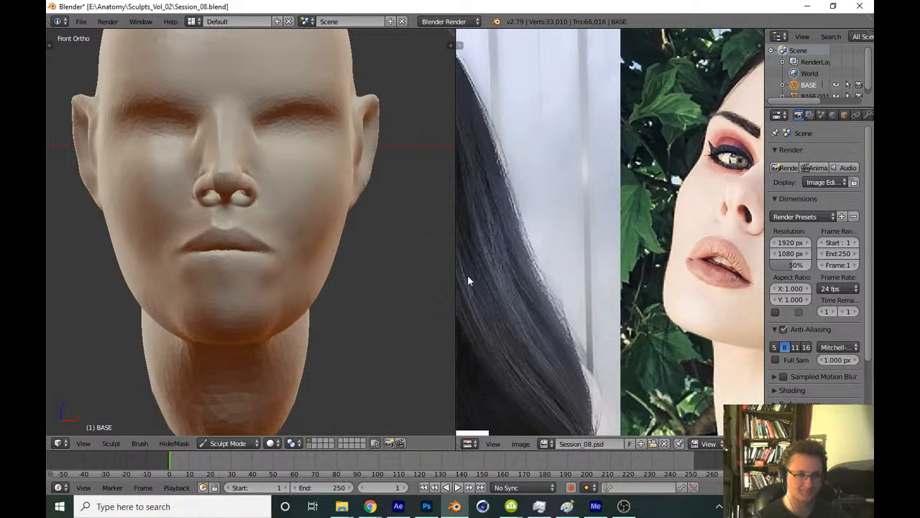
scroll(230, 313, "up", 6)
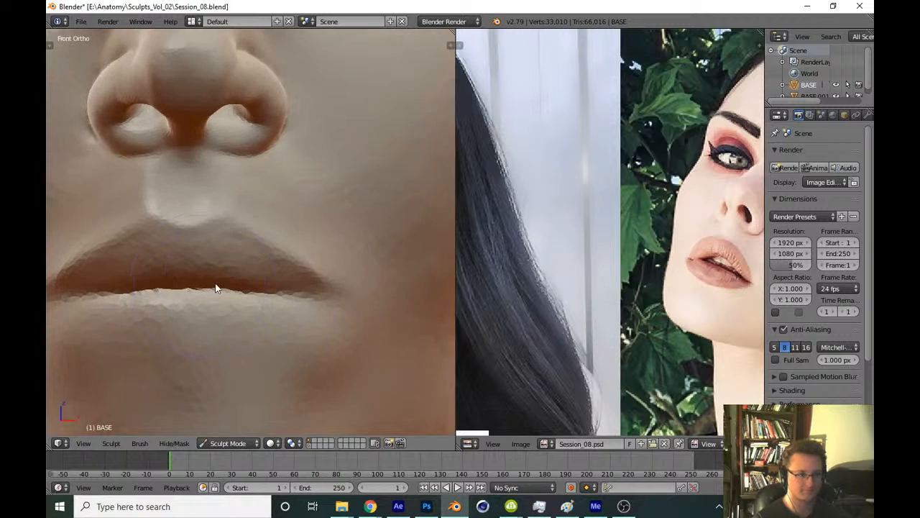
scroll(216, 287, "up", 4)
mouse_move(273, 332)
left_mouse_down()
mouse_move(392, 341)
mouse_move(165, 332)
left_mouse_up()
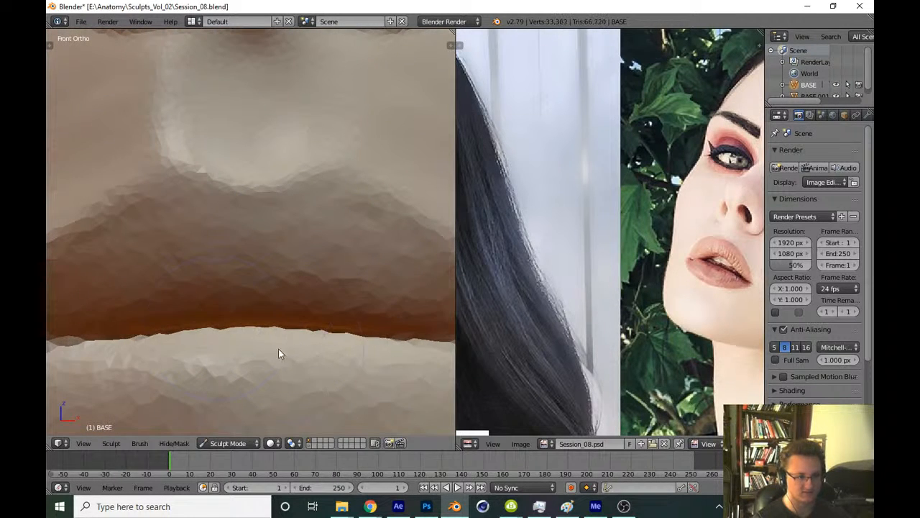
middle_click_drag(221, 333, 180, 321, "shift")
left_click_drag(244, 321, 316, 338)
mouse_move(266, 323)
left_mouse_down()
mouse_move(240, 318)
mouse_move(430, 331)
left_mouse_up()
middle_click_drag(360, 314, 282, 310, "shift")
left_click_drag(223, 322, 354, 335)
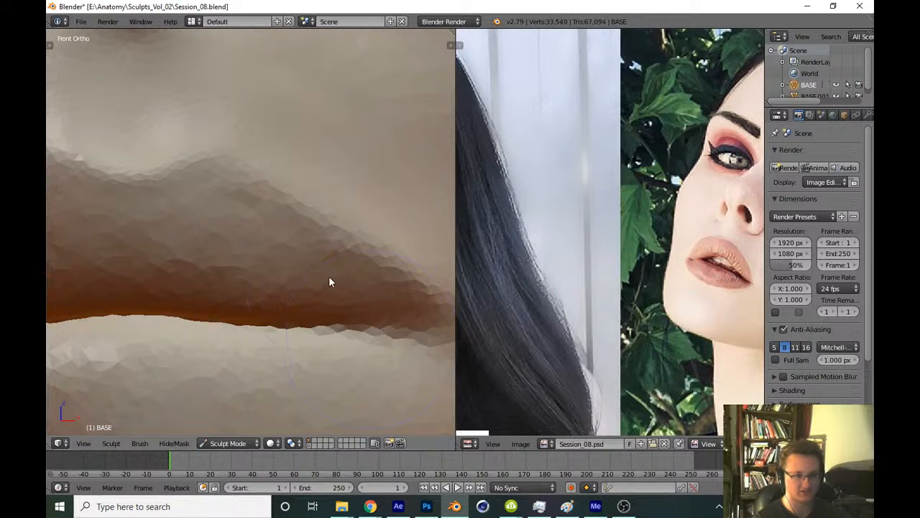
Save the sculpt over Session_08.blend and bring the front portrait photo into view in the reference image
scroll(328, 275, "down", 10)
key("ctrl+s")
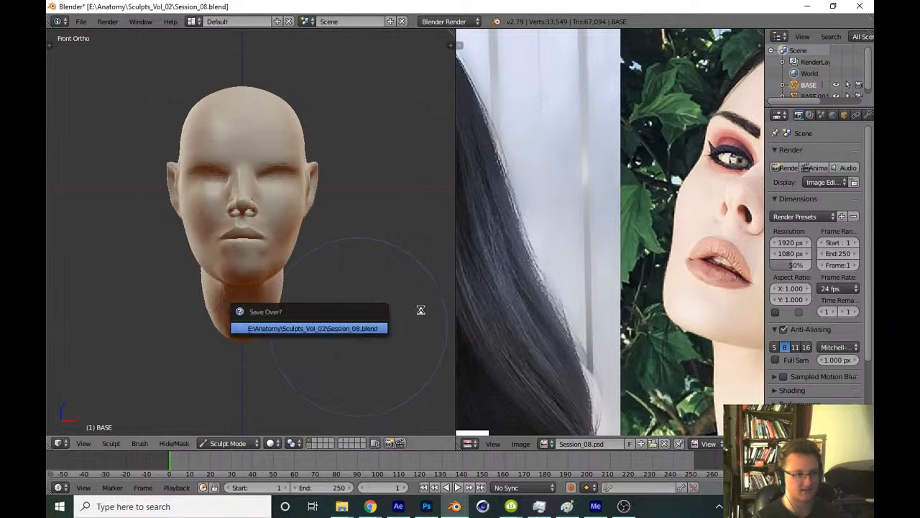
middle_click_drag(520, 211, 587, 230)
middle_click_drag(554, 209, 485, 290, "ctrl")
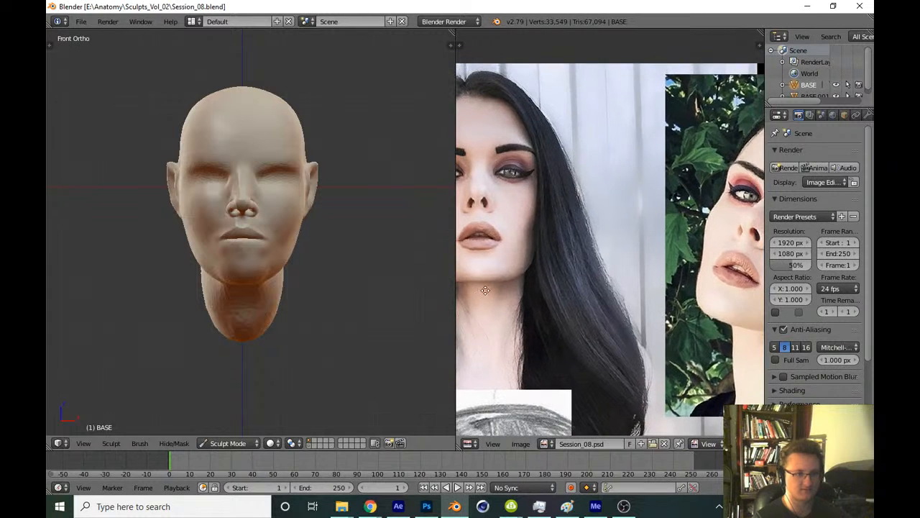
scroll(485, 290, "up", 2)
Try to rework the line between the lips in front view with a resized brush
scroll(377, 315, "up", 8)
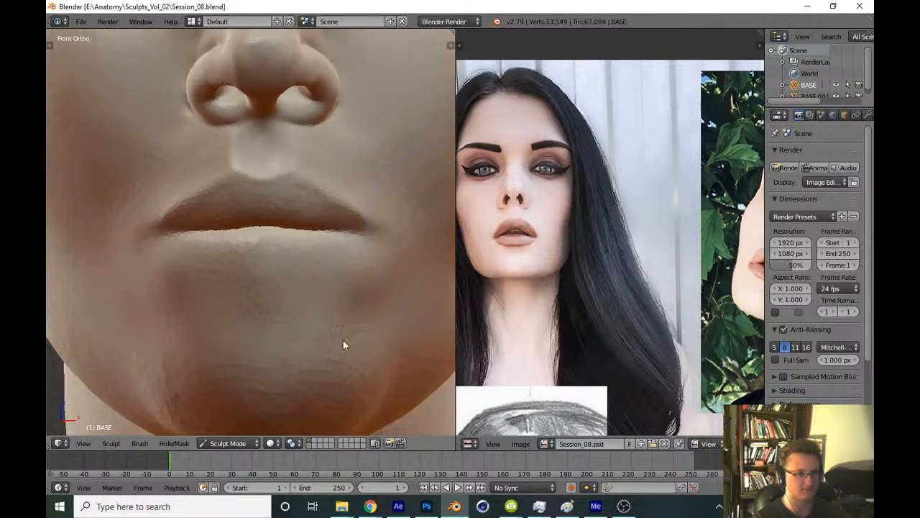
scroll(343, 345, "up", 2)
key("f")
left_click(274, 291)
scroll(266, 306, "up", 2)
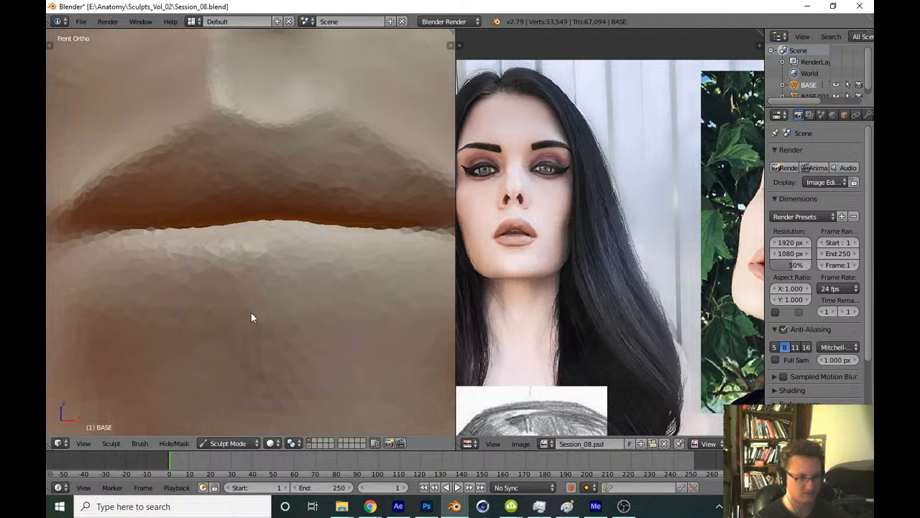
middle_click_drag(259, 284, 256, 336, "shift")
middle_click_drag(257, 336, 269, 299, "ctrl")
middle_click_drag(248, 281, 261, 269, "ctrl")
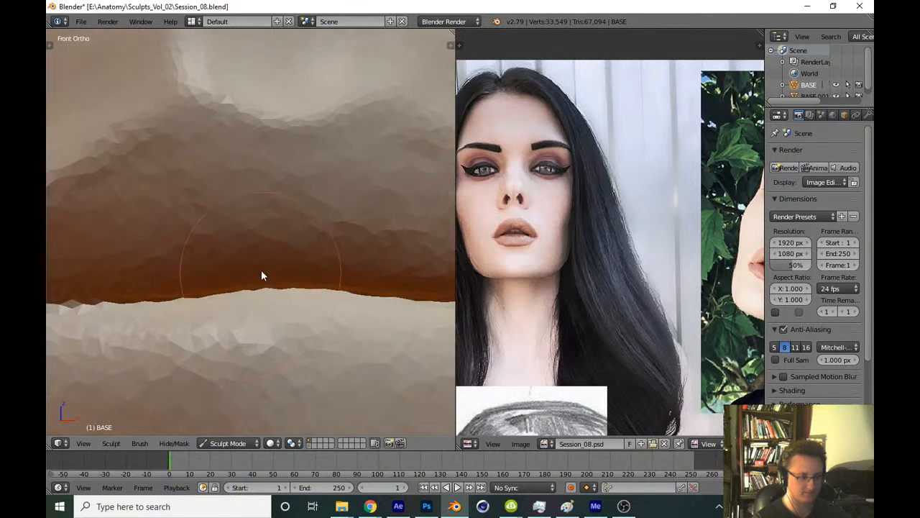
mouse_move(331, 286)
left_mouse_down("ctrl")
mouse_move(224, 290)
mouse_move(245, 307)
mouse_move(341, 246)
left_mouse_up("ctrl")
scroll(341, 302, "down", 8)
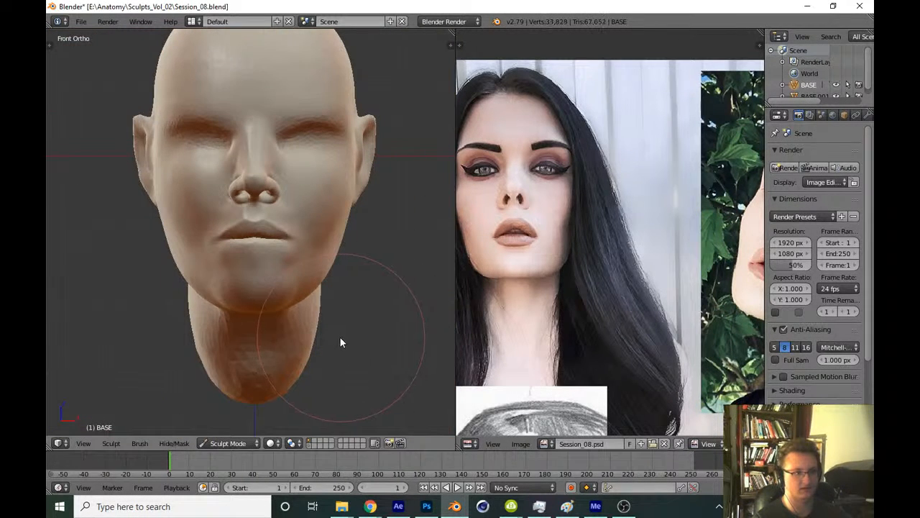
Choose a sculpt brush and work the centre of the upper lip just above the mouth line
scroll(338, 281, "up", 8)
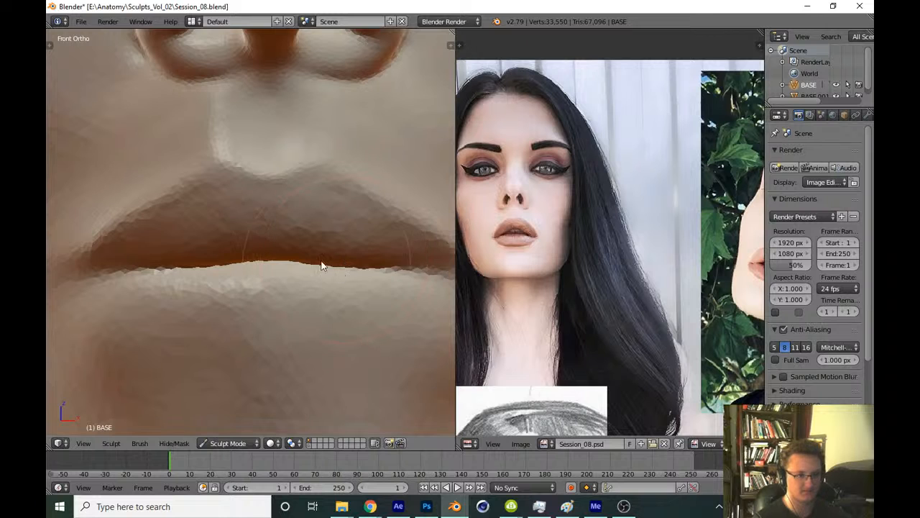
key("t")
left_click(100, 83)
left_click(180, 146)
key("t")
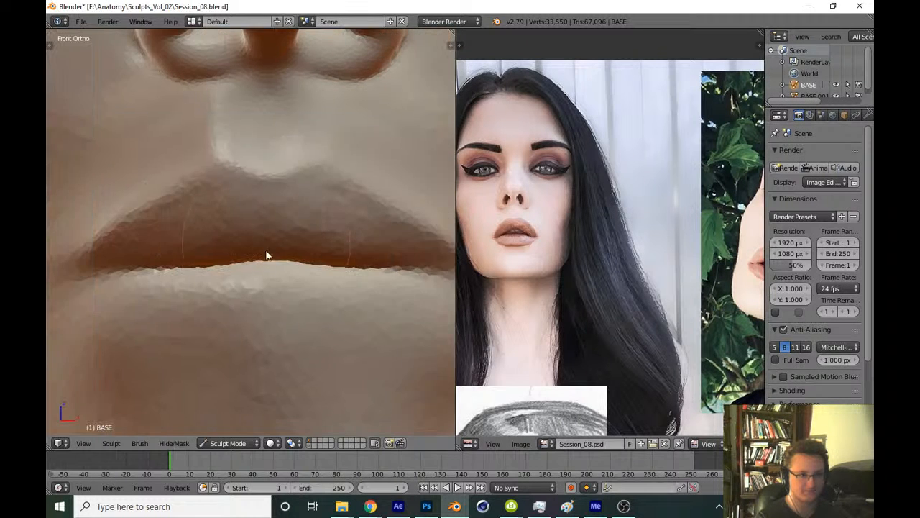
scroll(266, 257, "up", 4)
mouse_move(261, 258)
left_mouse_down()
mouse_move(281, 292)
mouse_move(323, 260)
mouse_move(317, 294)
left_mouse_up()
Resize the brush and build up the upper lip's surface from the centre toward the mouth corner
middle_click_drag(316, 293, 254, 313, "shift")
scroll(249, 302, "up", 1)
key("f")
left_click(236, 303)
mouse_move(239, 305)
left_mouse_down()
mouse_move(289, 322)
mouse_move(268, 284)
mouse_move(352, 326)
left_mouse_up()
middle_click_drag(352, 332, 257, 287, "shift")
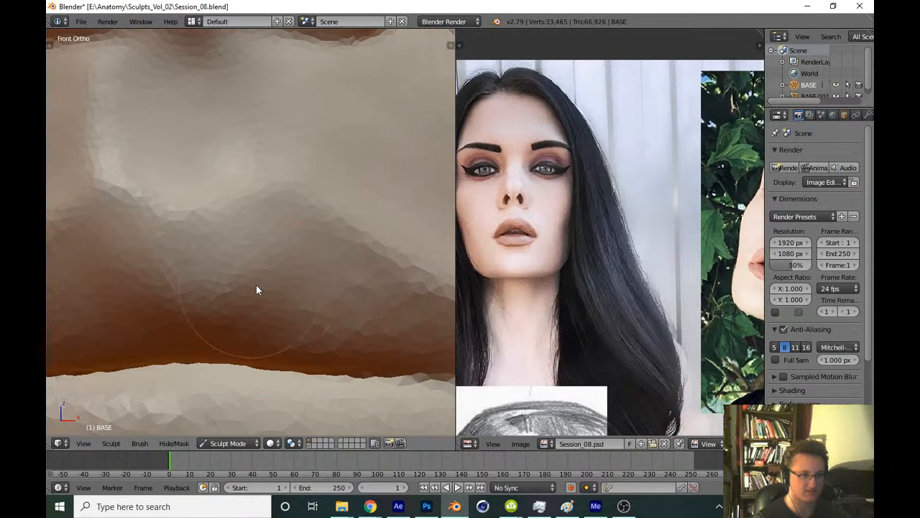
middle_click_drag(344, 313, 287, 291, "shift")
mouse_move(237, 282)
left_mouse_down()
mouse_move(257, 271)
mouse_move(290, 284)
mouse_move(322, 269)
left_mouse_up()
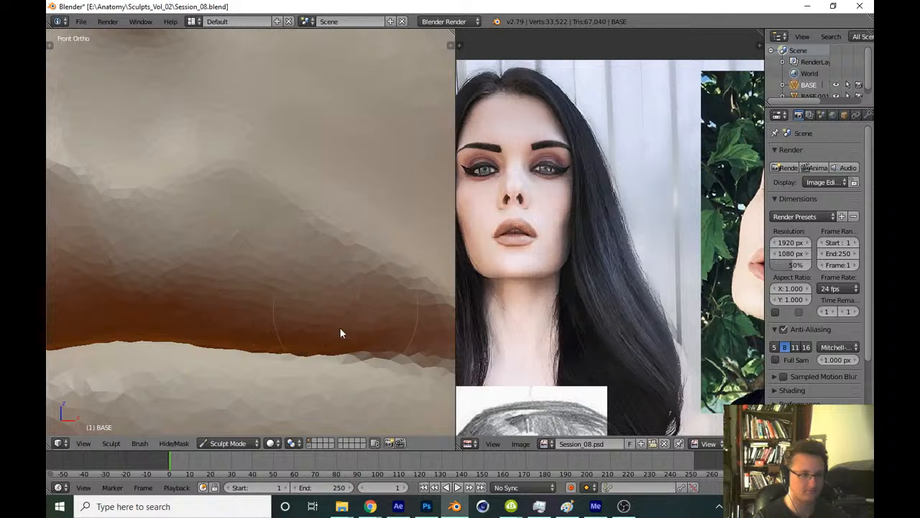
Save the upper lip changes over Session_08.blend
scroll(341, 336, "down", 10)
key("ctrl+s")
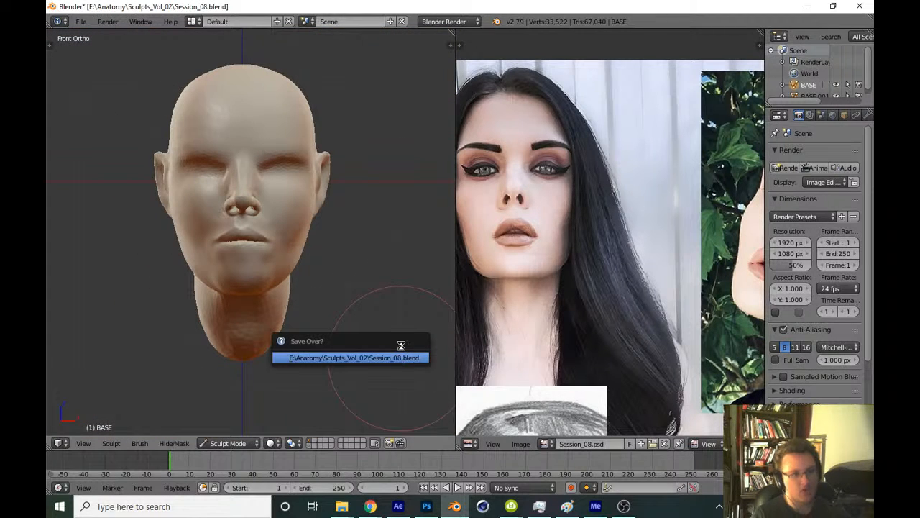
key("Return")
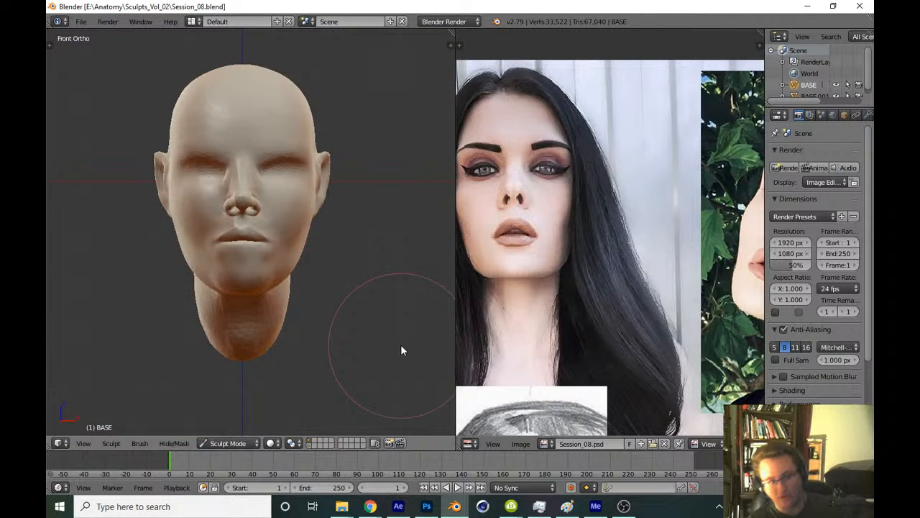
Switch to the Grab brush and adjust the upper lip contour and mouth corner, resizing the brush as needed
middle_click_drag(501, 229, 481, 228)
mouse_move(354, 282)
middle_mouse_down("ctrl")
mouse_move(346, 205)
mouse_move(362, 171)
mouse_move(344, 219)
middle_mouse_up("ctrl")
key("g")
key("f")
left_click(317, 259)
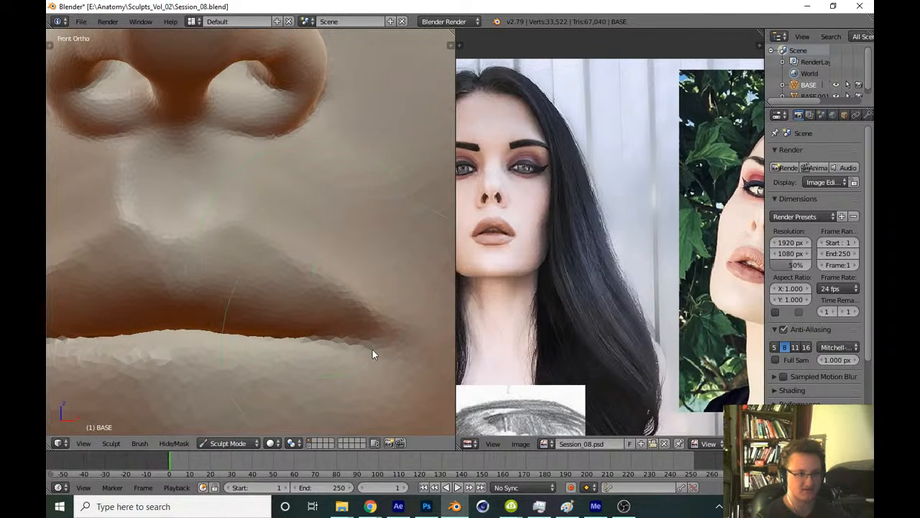
key("f")
left_click(304, 265)
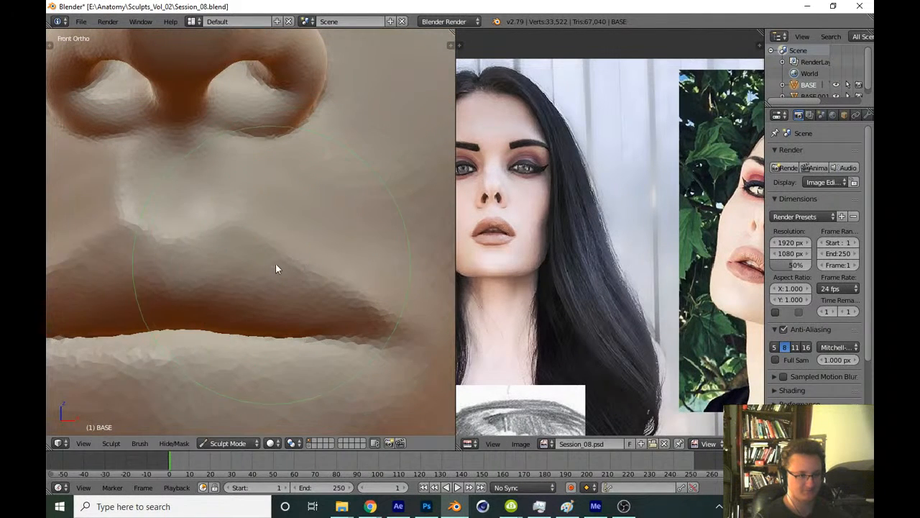
key("f")
left_click(270, 262)
Save the reshaped lips over Session_08.blend and resize the brush over the lower lip
middle_click_drag(306, 232, 328, 391, "ctrl")
key("ctrl+s")
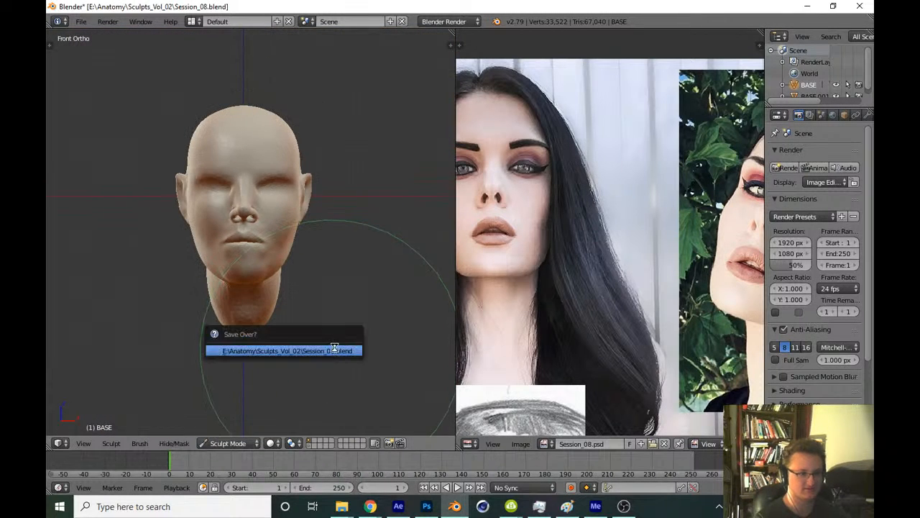
left_click(335, 347)
mouse_move(341, 288)
middle_mouse_down("ctrl")
mouse_move(346, 253)
mouse_move(266, 338)
mouse_move(306, 267)
mouse_move(290, 317)
middle_mouse_up("ctrl")
key("f")
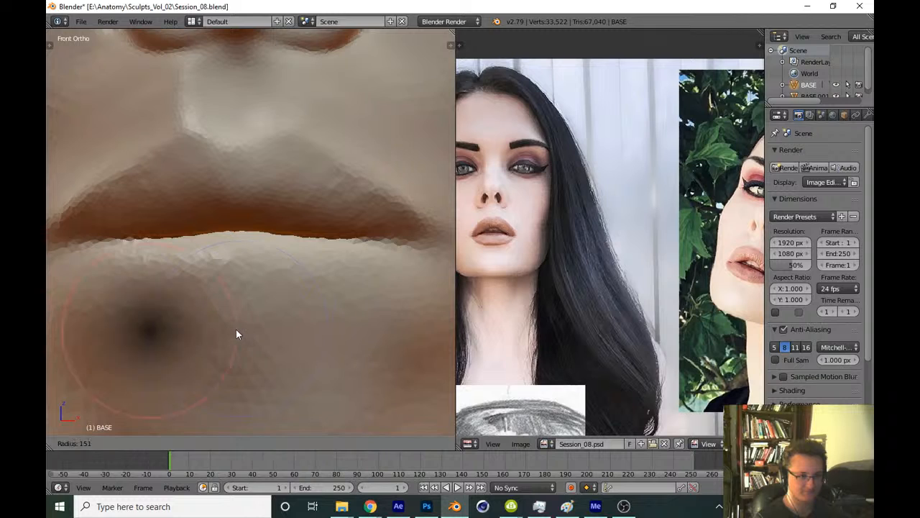
left_click(236, 329)
Check the live stream's status and chat in YouTube Studio in Chrome, then return to Blender
left_click(371, 506)
left_click(432, 458)
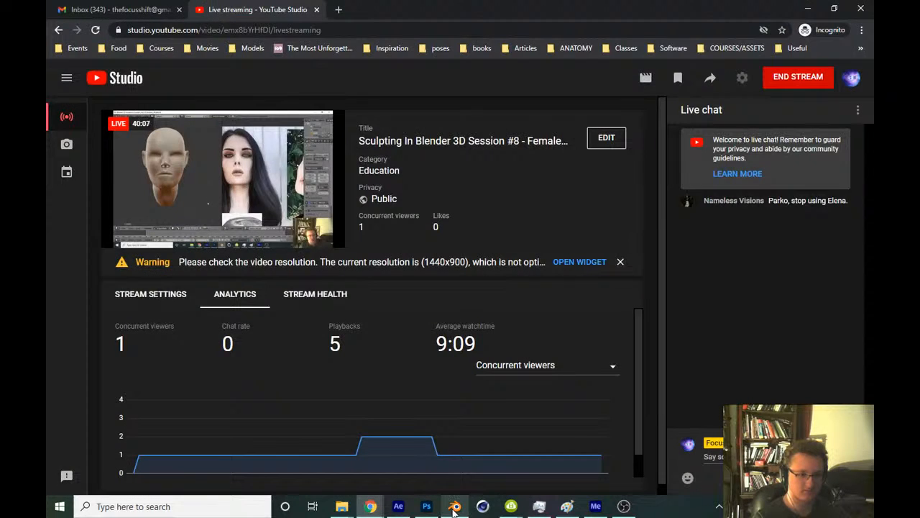
left_click(454, 506)
left_click(455, 507)
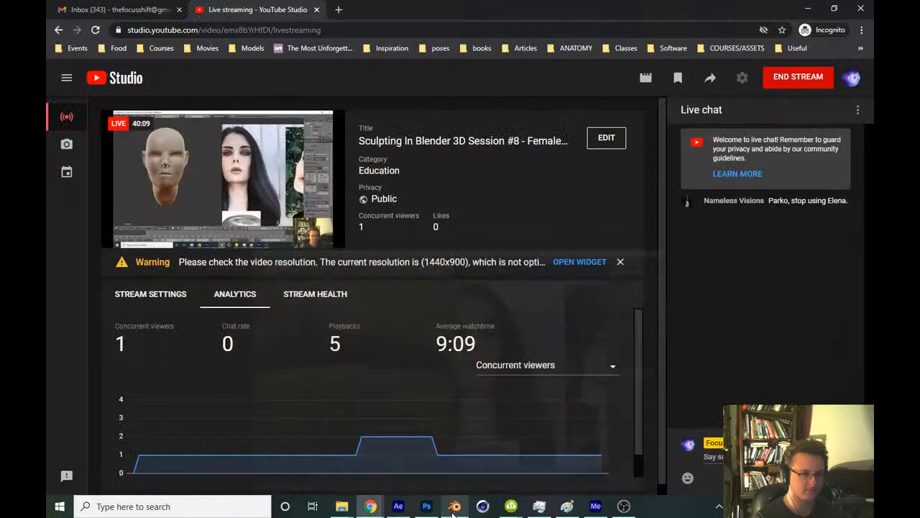
left_click(455, 507)
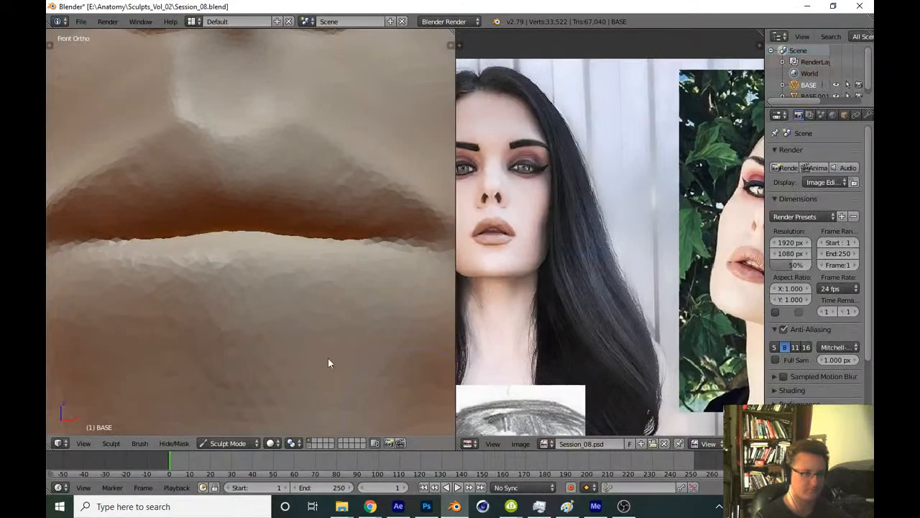
Switch to the Clay brush for sculpting the lower lip
scroll(225, 329, "up", 1)
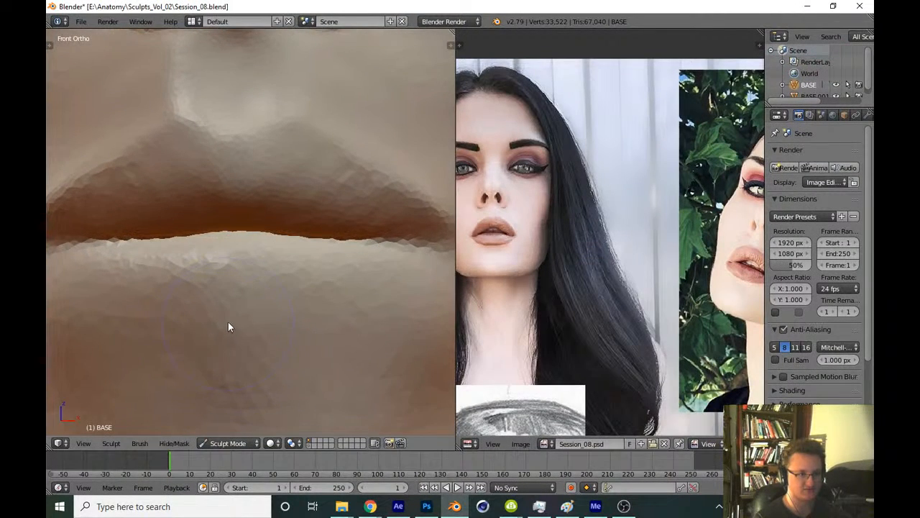
key("t")
left_click(93, 102)
left_click(169, 152)
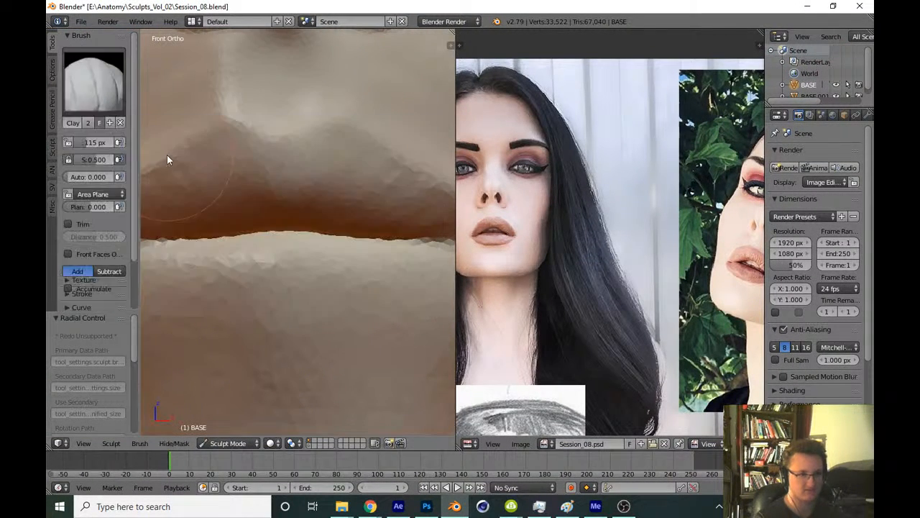
key("t")
Examine the lips in the front and three-quarter portrait photos against the sculpted mouth
middle_click_drag(517, 295, 574, 304)
scroll(563, 258, "up", 4)
middle_click_drag(561, 256, 666, 121)
scroll(598, 252, "down", 4)
mouse_move(594, 314)
middle_mouse_down()
mouse_move(610, 171)
mouse_move(594, 327)
middle_mouse_up()
middle_click_drag(738, 246, 568, 270)
scroll(619, 248, "up", 3)
scroll(618, 244, "up", 1)
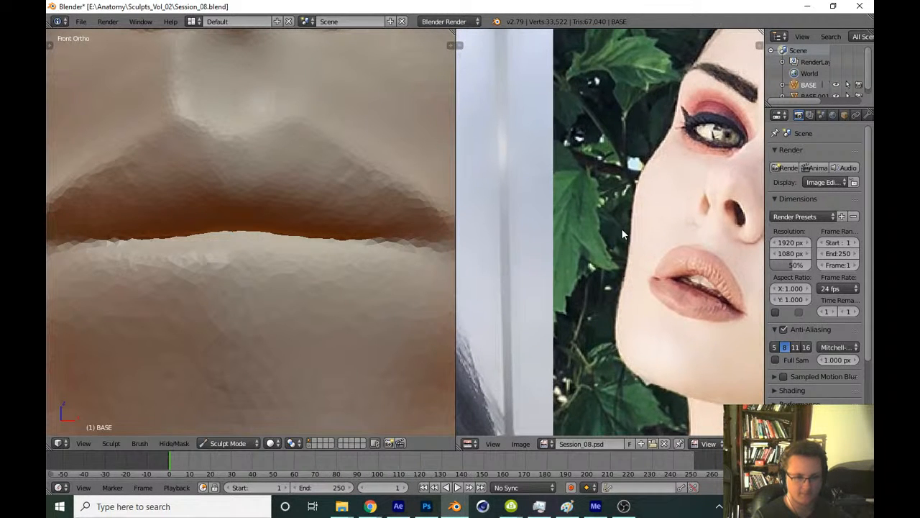
scroll(609, 233, "down", 2)
middle_click_drag(551, 314, 681, 330)
mouse_move(559, 330)
middle_mouse_down()
mouse_move(577, 338)
mouse_move(676, 327)
middle_mouse_up()
scroll(510, 349, "up", 2)
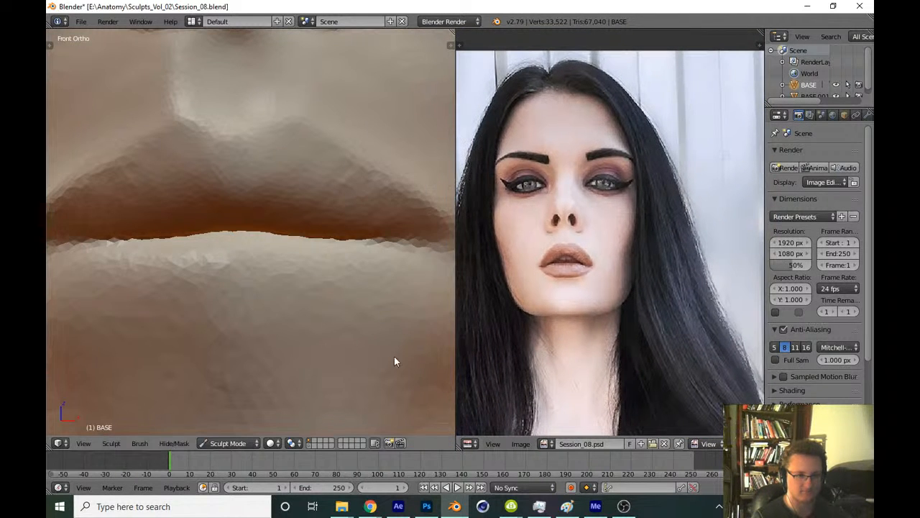
Build up the lower lip's volume below the mouth line with Clay strokes running from the centre towards the corner
key("t")
key("t")
scroll(245, 309, "down", 1)
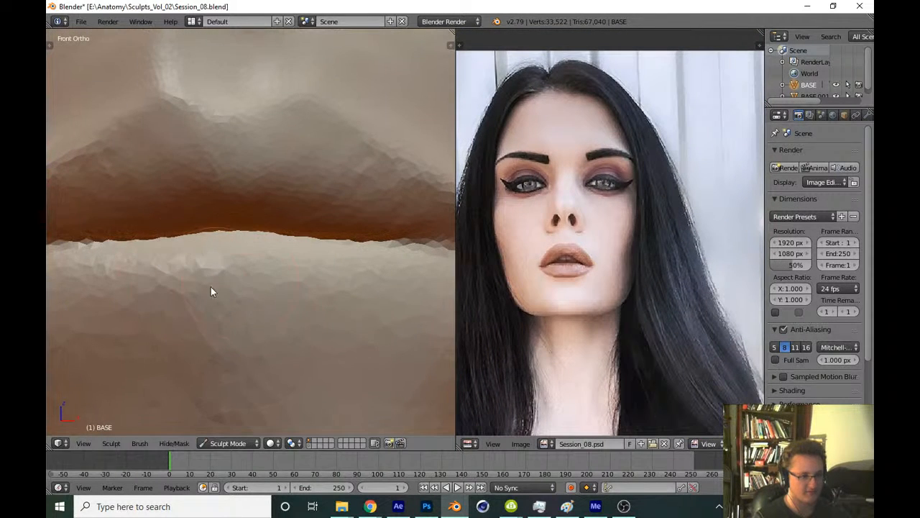
left_click_drag(284, 261, 394, 280)
scroll(271, 275, "up", 1)
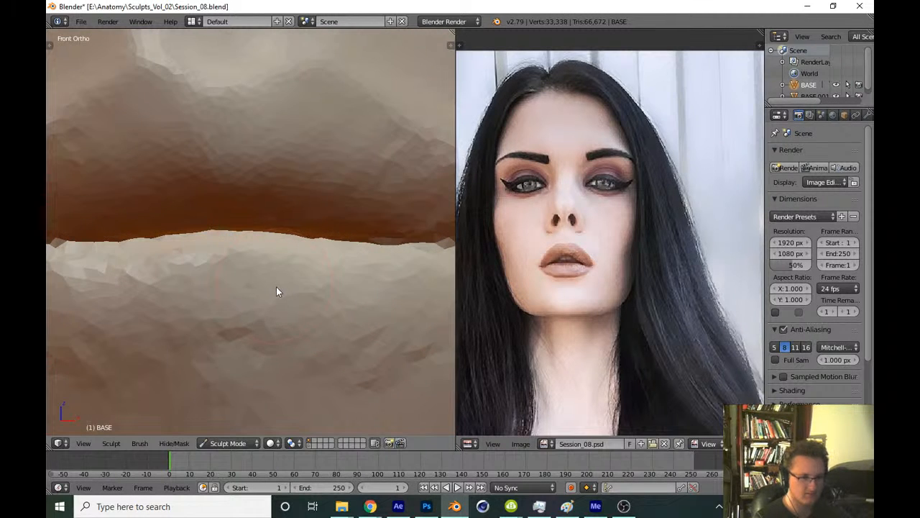
mouse_move(233, 269)
left_mouse_down()
mouse_move(254, 245)
mouse_move(238, 247)
mouse_move(226, 308)
mouse_move(258, 327)
mouse_move(257, 305)
mouse_move(249, 301)
mouse_move(296, 333)
mouse_move(286, 312)
mouse_move(220, 283)
mouse_move(258, 335)
mouse_move(321, 346)
mouse_move(304, 357)
mouse_move(428, 349)
left_mouse_up()
mouse_move(226, 324)
left_mouse_down()
mouse_move(345, 350)
mouse_move(222, 316)
mouse_move(127, 251)
mouse_move(260, 350)
mouse_move(353, 338)
mouse_move(374, 271)
mouse_move(339, 341)
mouse_move(456, 289)
left_mouse_up()
scroll(370, 273, "down", 6)
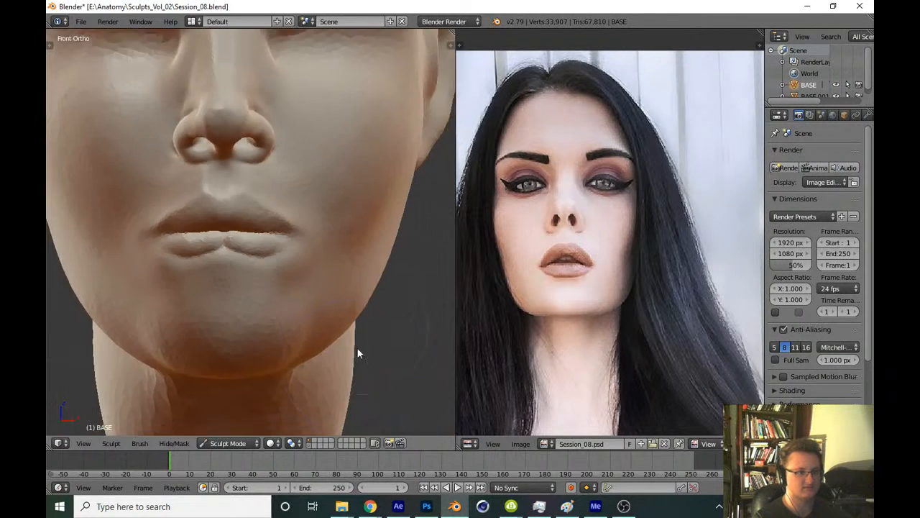
Switch the sculpt brush, fill the notch between the lower lip's two lobes and smooth the centre
key("t")
left_click(102, 91)
left_click(187, 146)
key("t")
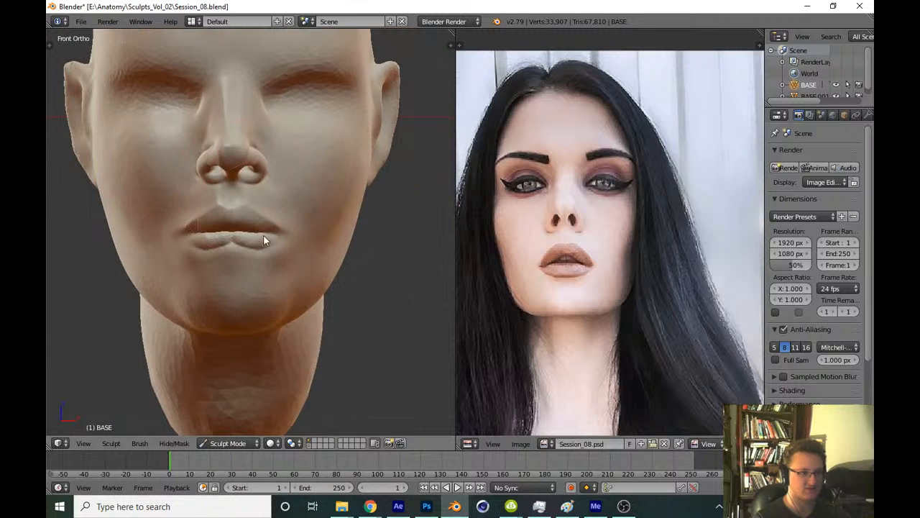
middle_click_drag(274, 284, 293, 290, "shift")
scroll(286, 280, "up", 3)
scroll(302, 252, "up", 5)
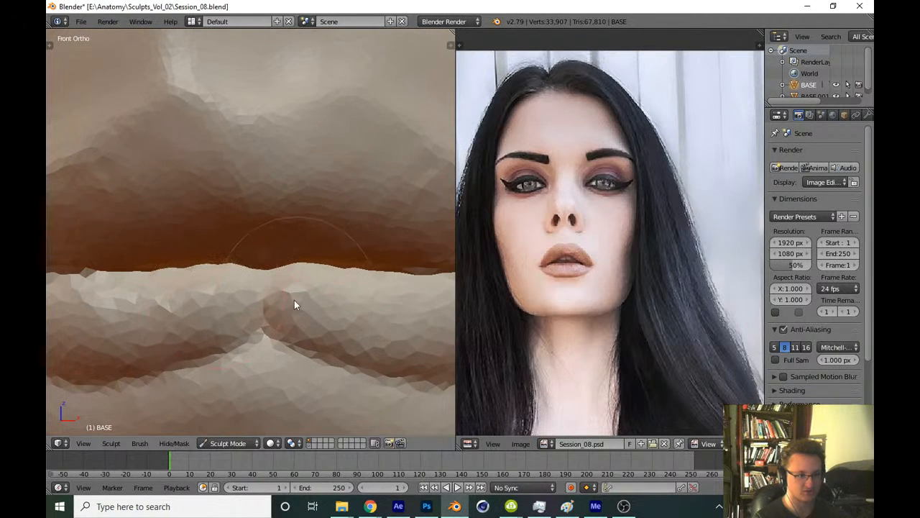
mouse_move(317, 316)
left_mouse_down()
mouse_move(329, 318)
mouse_move(323, 344)
left_mouse_up()
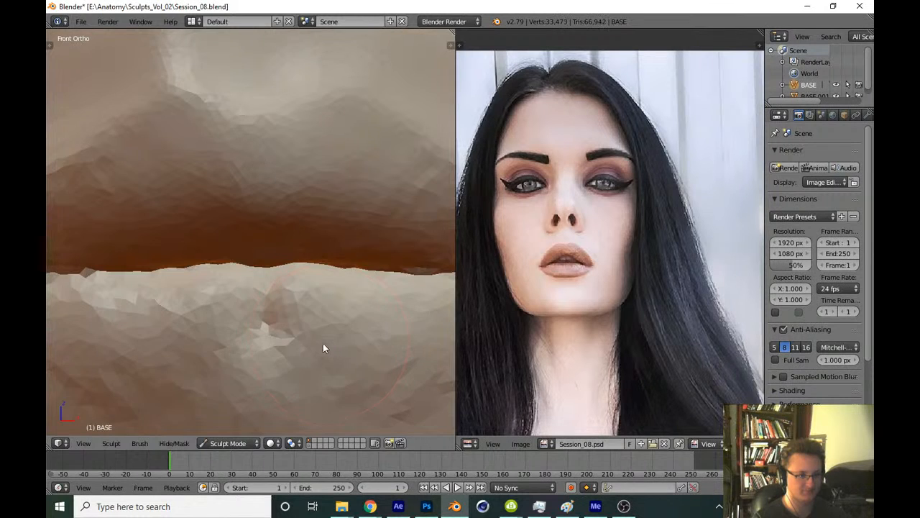
middle_click_drag(323, 344, 284, 347, "shift")
left_click_drag(249, 328, 309, 381, "shift")
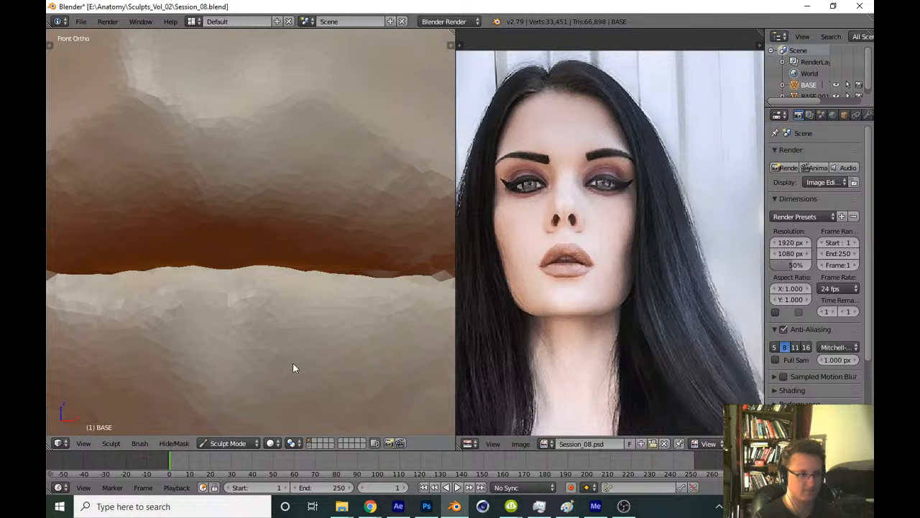
Define the lower lip's bottom edge with a smaller brush, curving it from the centre up towards the mouth corner
mouse_move(254, 364)
middle_mouse_down("shift")
mouse_move(264, 326)
mouse_move(259, 336)
middle_mouse_up("shift")
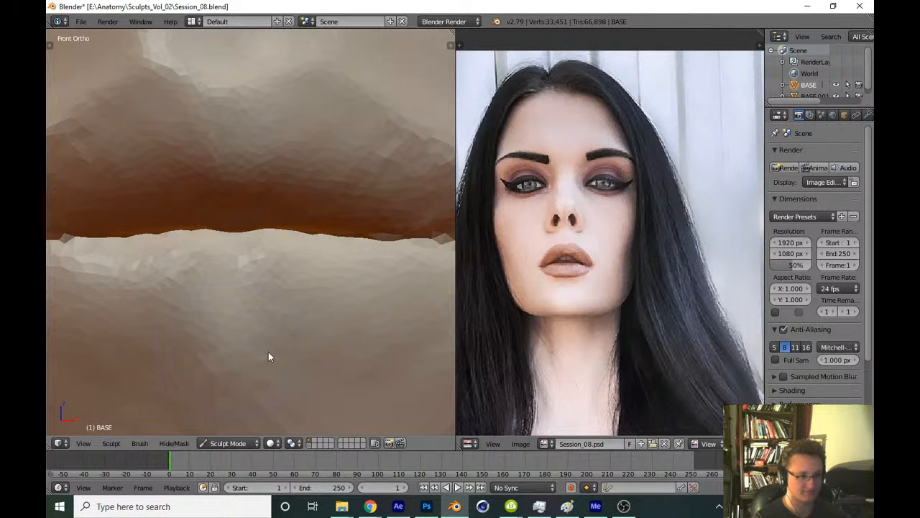
mouse_move(268, 357)
left_mouse_down()
mouse_move(350, 365)
mouse_move(304, 365)
left_mouse_up()
mouse_move(304, 364)
middle_mouse_down("shift")
mouse_move(266, 340)
mouse_move(279, 331)
middle_mouse_up("shift")
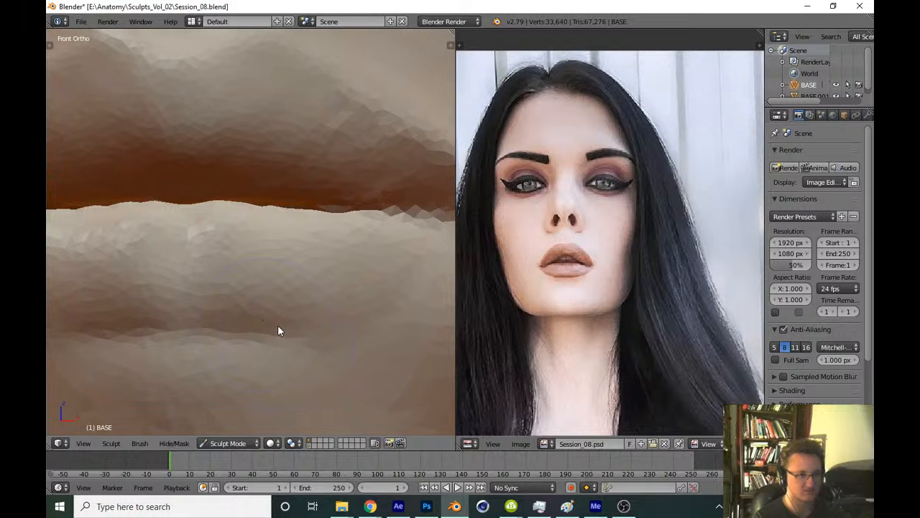
key("f")
left_click(242, 326)
left_click_drag(224, 337, 225, 352)
middle_click_drag(294, 324, 259, 333, "shift")
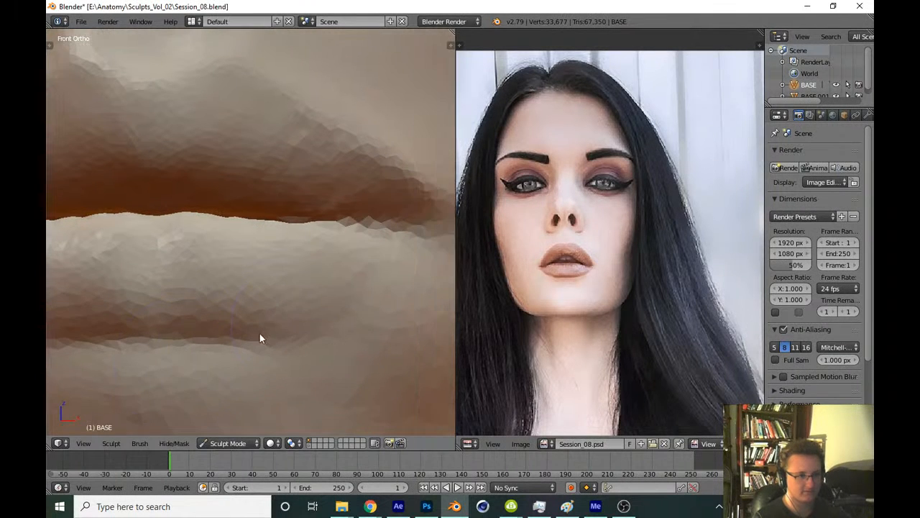
mouse_move(220, 344)
left_mouse_down()
mouse_move(333, 320)
mouse_move(451, 227)
left_mouse_up()
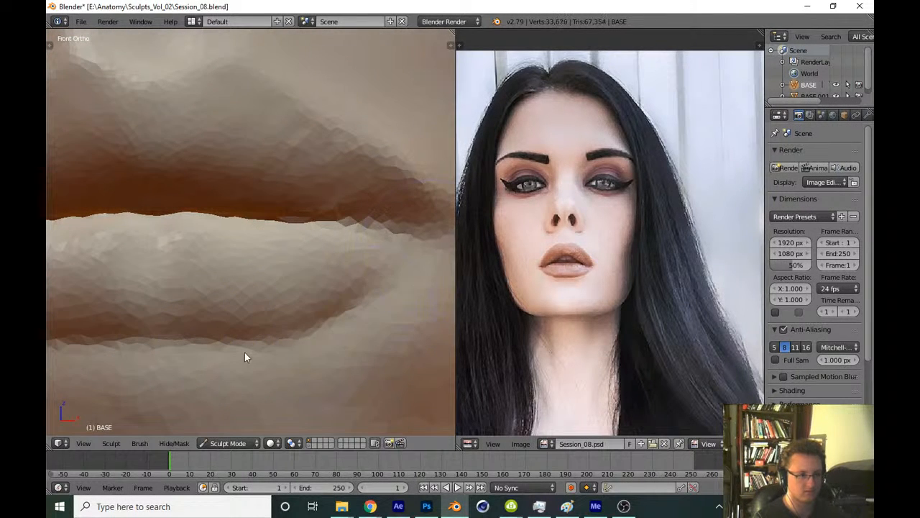
left_click_drag(244, 352, 412, 287)
middle_click_drag(310, 283, 270, 336, "shift")
scroll(270, 337, "up", 2)
left_click_drag(225, 308, 446, 323)
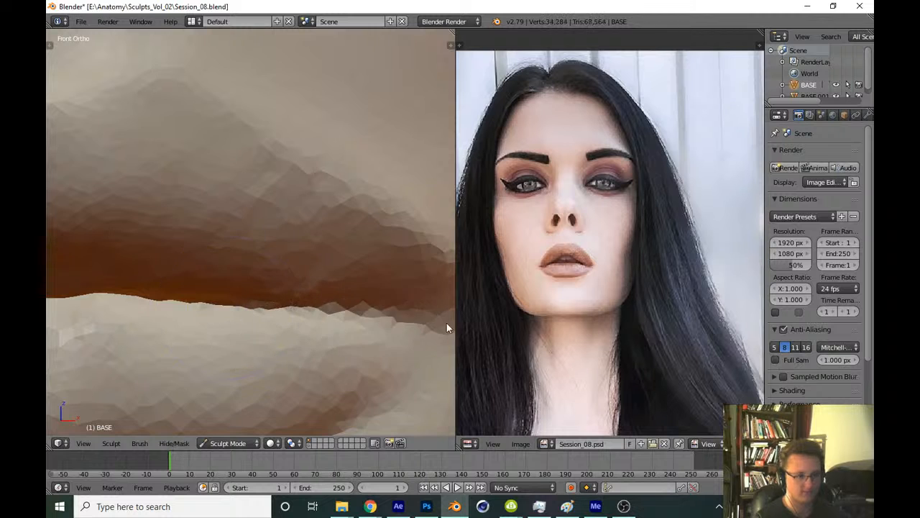
scroll(268, 356, "down", 2)
key("ctrl+z")
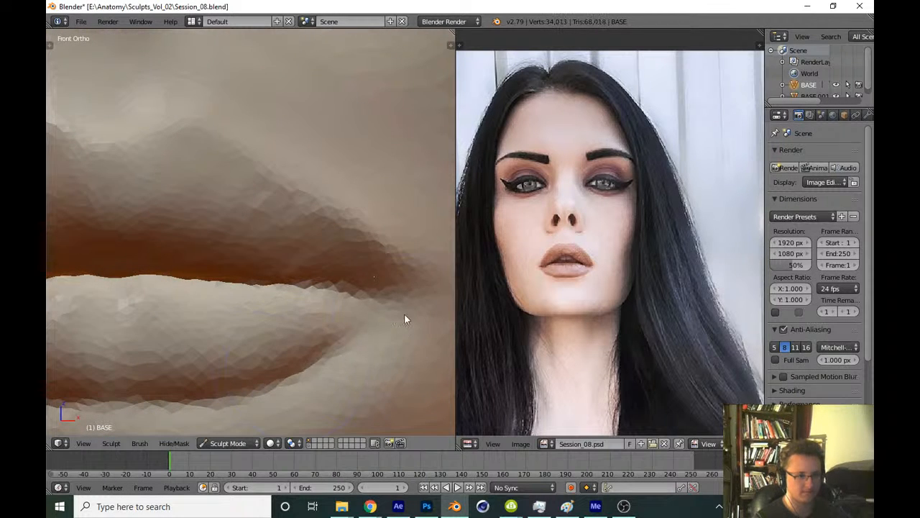
Check the lips against the whole face, resize the brush and even out the mouth line from centre to corner
scroll(375, 235, "down", 10)
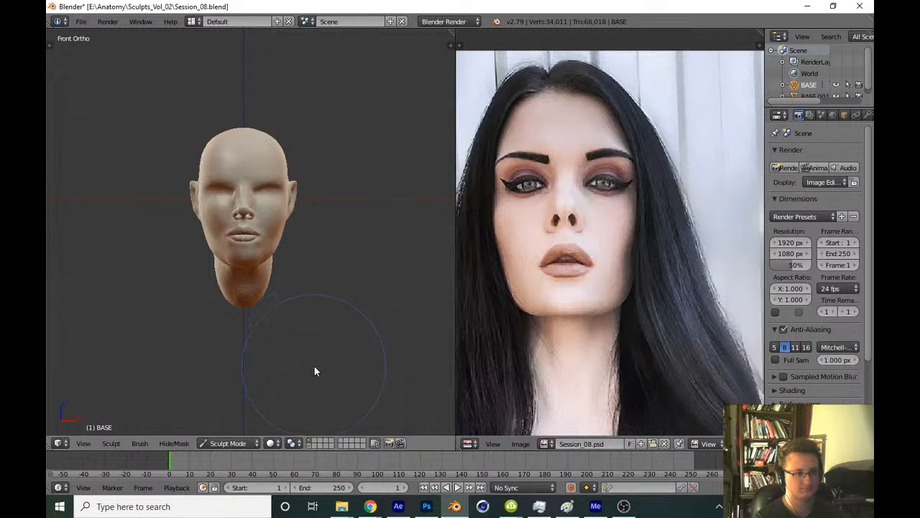
scroll(294, 309, "up", 12)
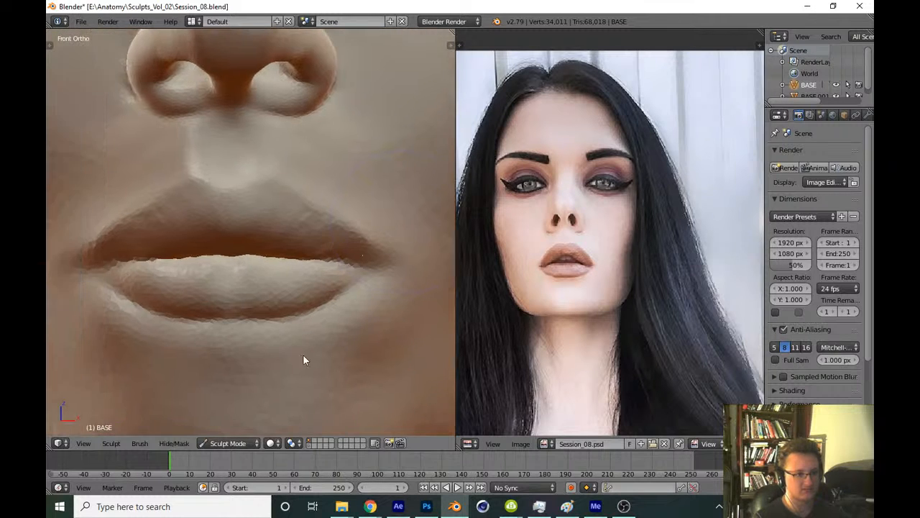
middle_click_drag(266, 314, 294, 335, "shift")
scroll(295, 335, "up", 1)
key("f")
left_click(255, 312)
left_click_drag(260, 314, 432, 323)
scroll(321, 314, "down", 1)
middle_click_drag(320, 326, 253, 335, "shift")
left_click_drag(223, 305, 425, 321)
scroll(350, 368, "down", 5)
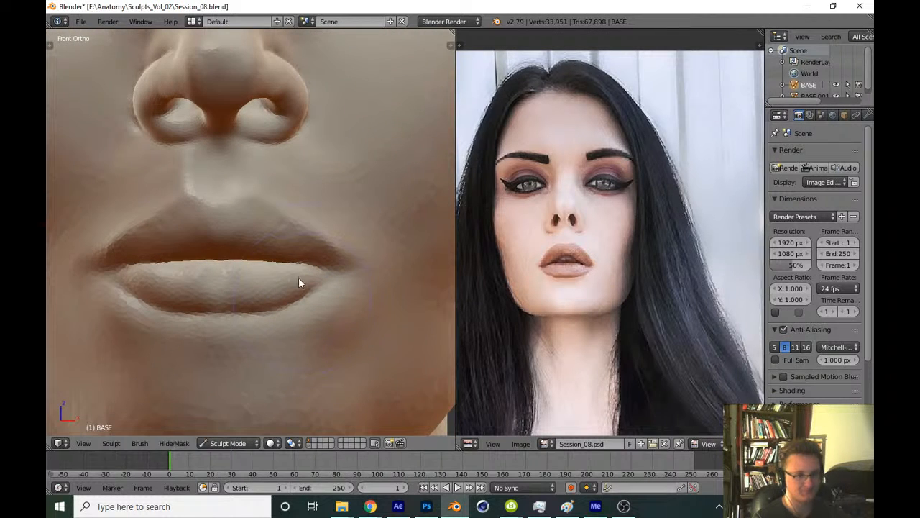
middle_click_drag(298, 283, 314, 308, "shift")
scroll(296, 287, "up", 5)
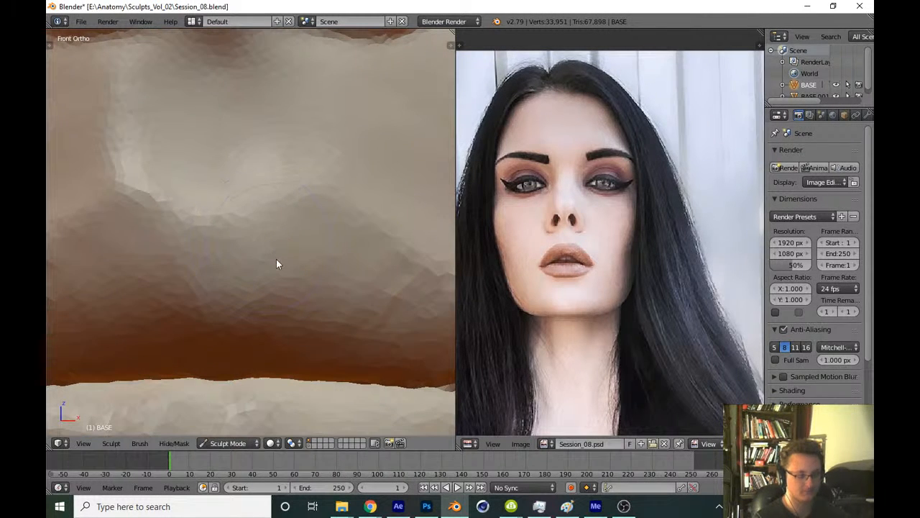
key("f")
left_click(311, 276)
left_click_drag(232, 266, 207, 295)
left_click_drag(293, 256, 306, 243)
scroll(328, 331, "down", 11)
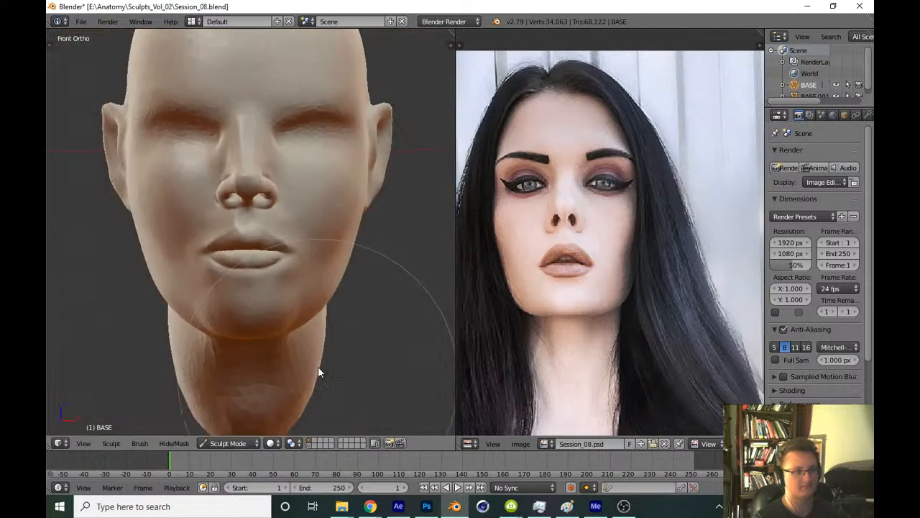
Set the sculpt brush radius to 192 px and select a different sculpting brush for the upper lip
scroll(319, 372, "up", 10)
key("f")
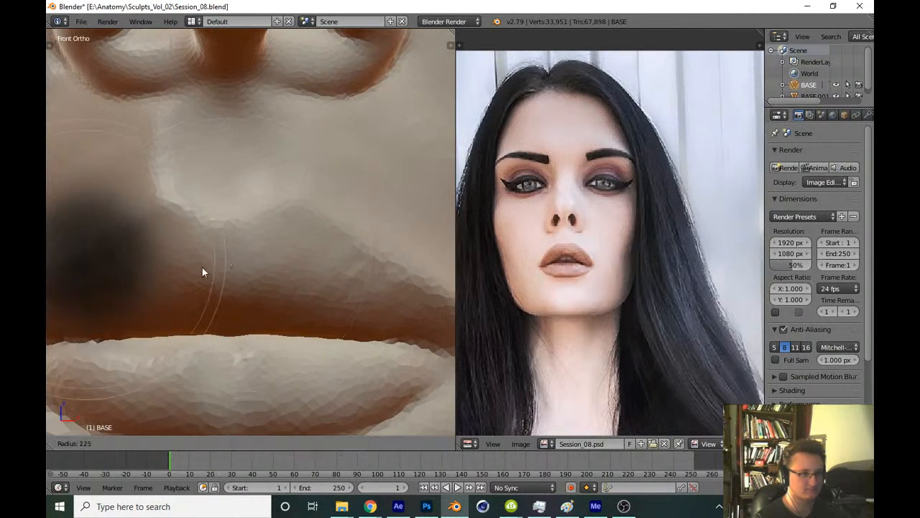
left_click(205, 271)
scroll(226, 266, "up", 3)
key("t")
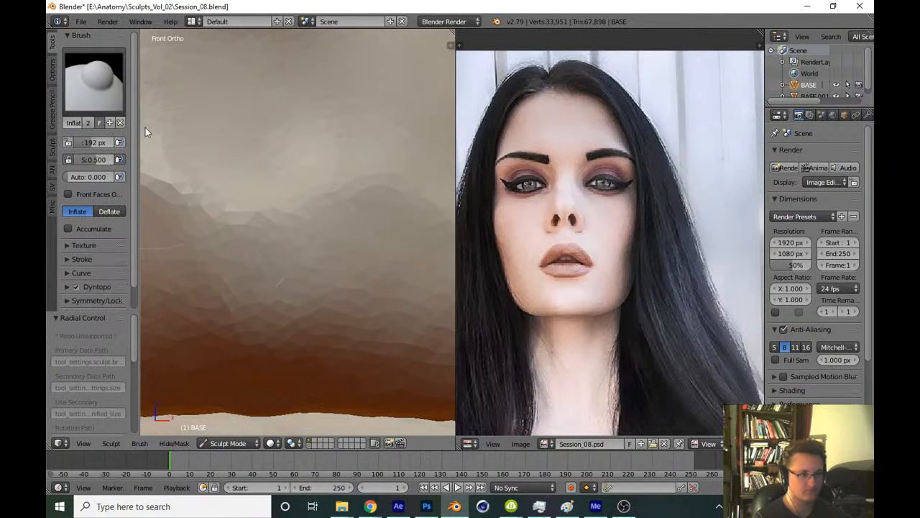
left_click(100, 88)
left_click(180, 149)
key("t")
mouse_move(217, 265)
left_mouse_down()
mouse_move(185, 256)
mouse_move(250, 272)
left_mouse_up()
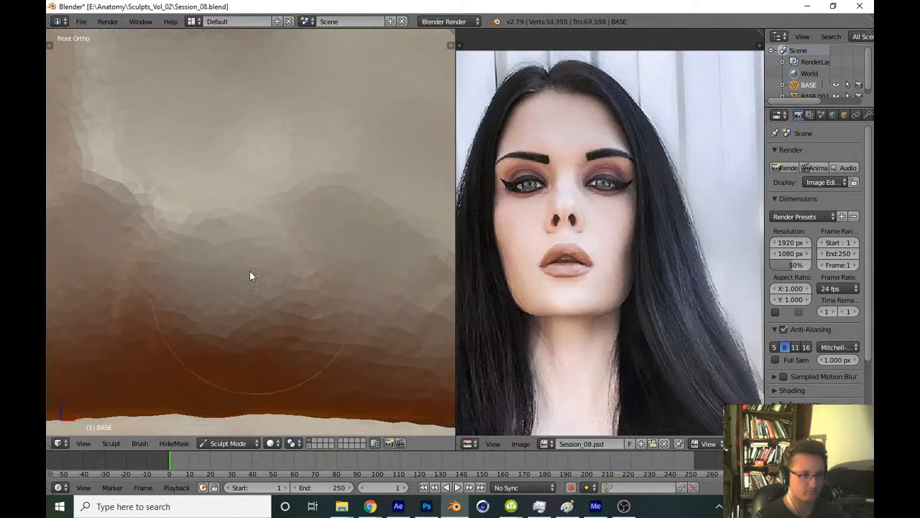
scroll(317, 381, "down", 12)
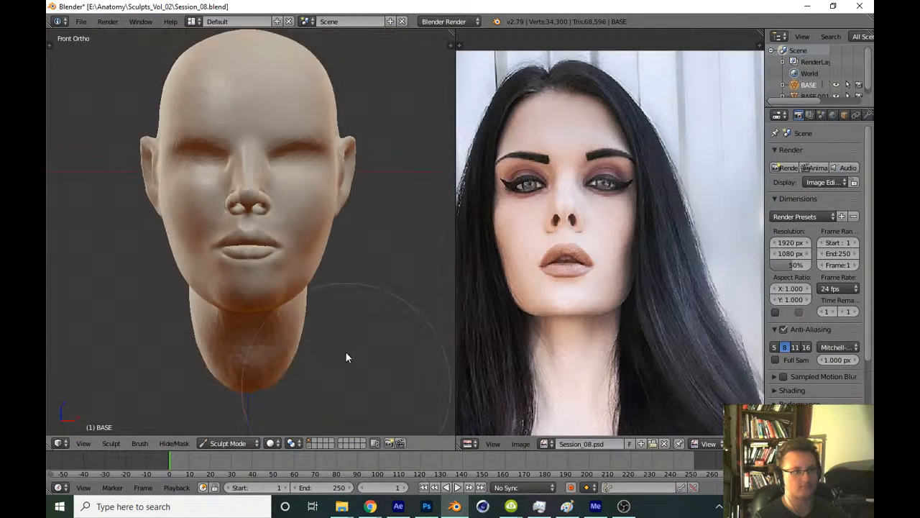
scroll(336, 324, "up", 12)
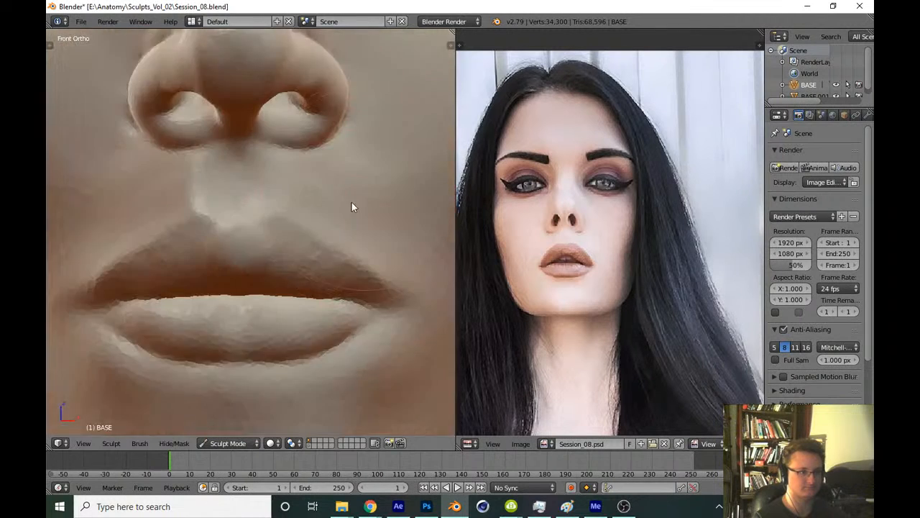
middle_click_drag(352, 202, 351, 191, "ctrl")
left_click_drag(276, 223, 260, 240)
key("b")
key("Escape")
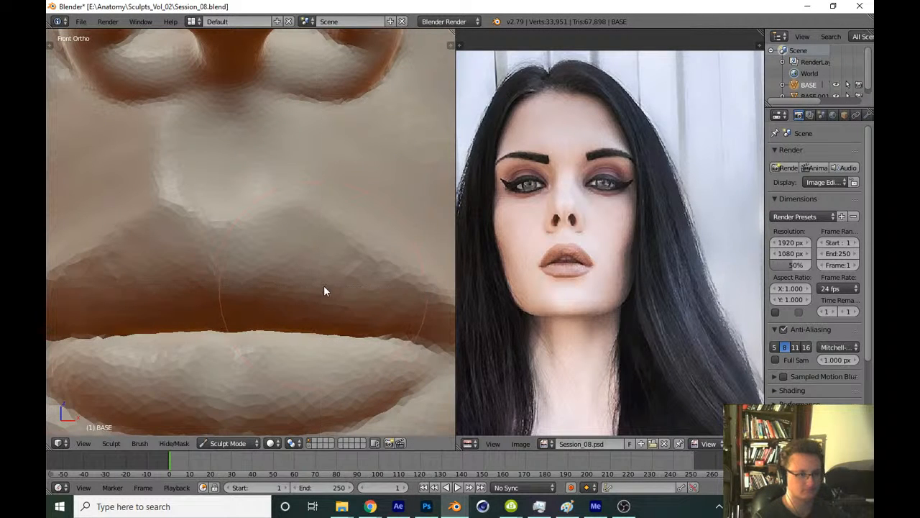
Turn off the viewport's matcap shading and save the sculpt over Session_08.blend
key("n")
left_click(376, 343)
key("n")
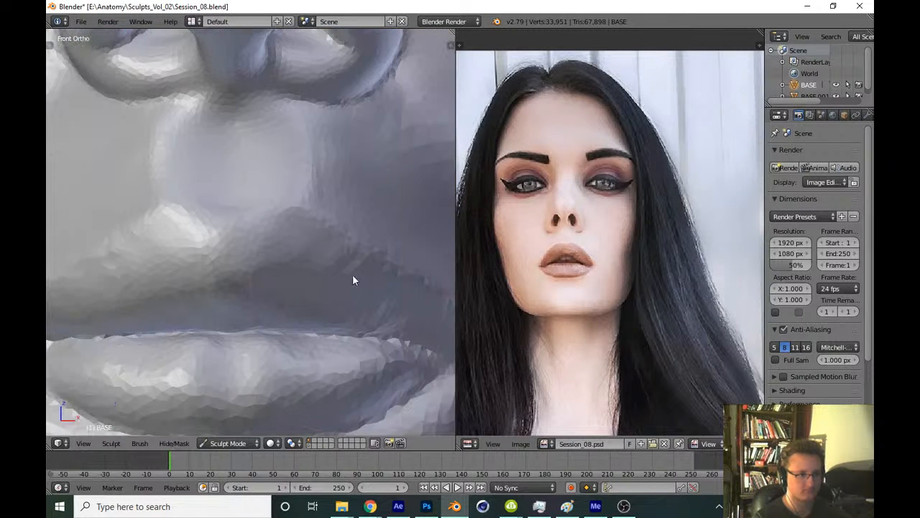
scroll(353, 280, "down", 10)
key("ctrl+s")
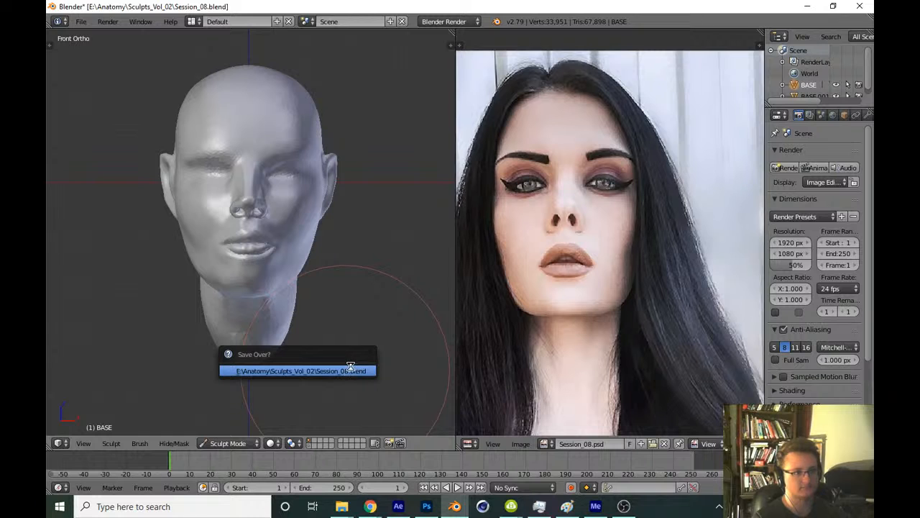
left_click(351, 366)
Enable matcap shading in the viewport and choose the blue-violet matcap sphere
key("n")
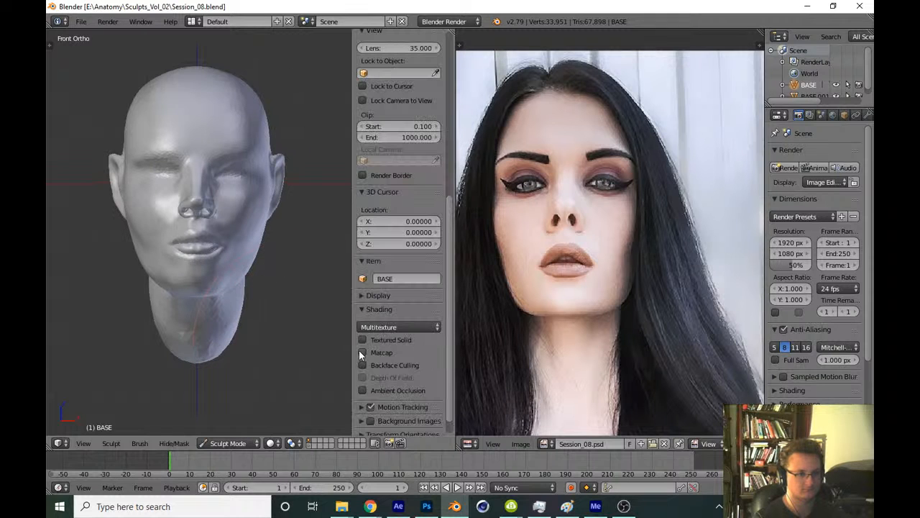
left_click(362, 353)
left_click(399, 377)
left_click(502, 212)
left_click(403, 374)
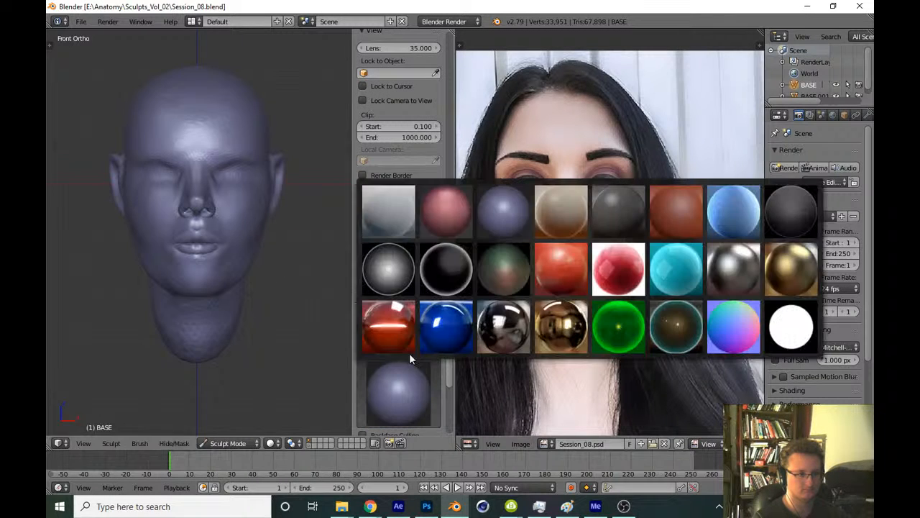
left_click(493, 210)
key("n")
Smooth the lower lip's surface, the mouth line and the lip's bottom edge towards the corner
scroll(331, 317, "up", 8)
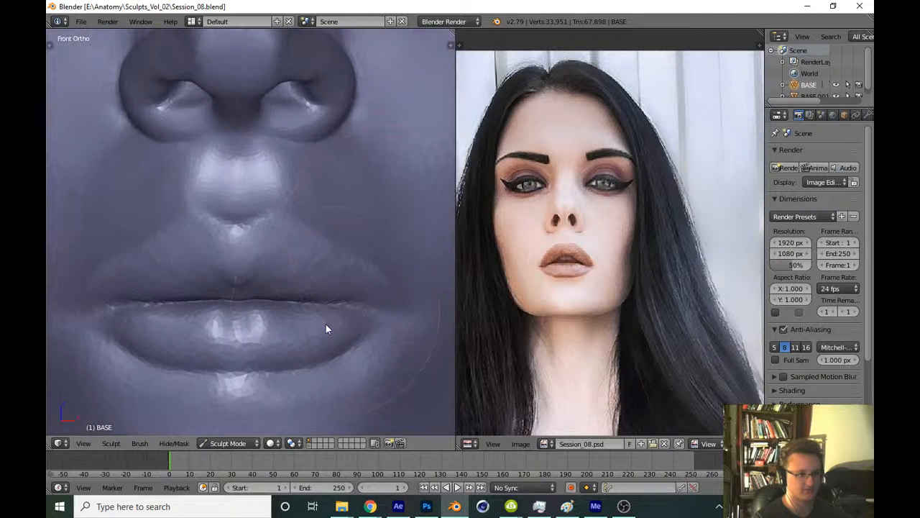
scroll(325, 330, "up", 4)
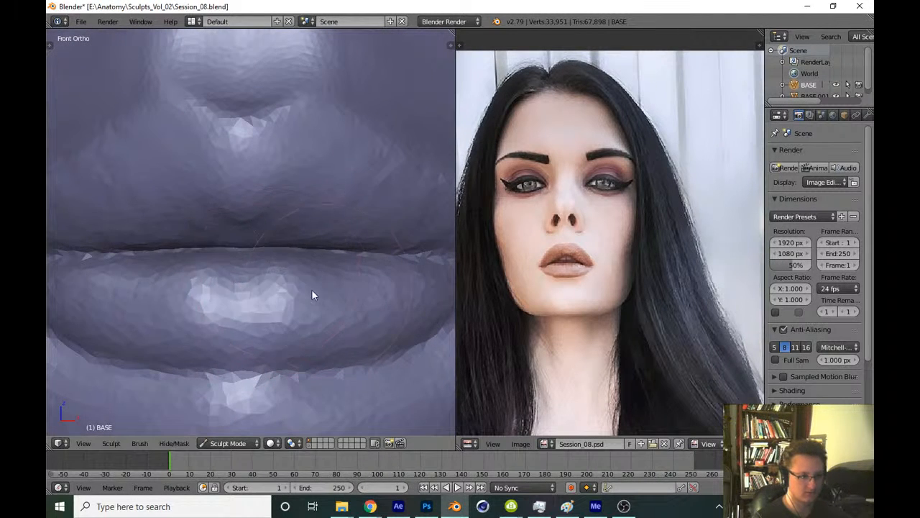
mouse_move(313, 291)
left_mouse_down("shift")
mouse_move(390, 277)
mouse_move(271, 254)
mouse_move(228, 232)
left_mouse_up("shift")
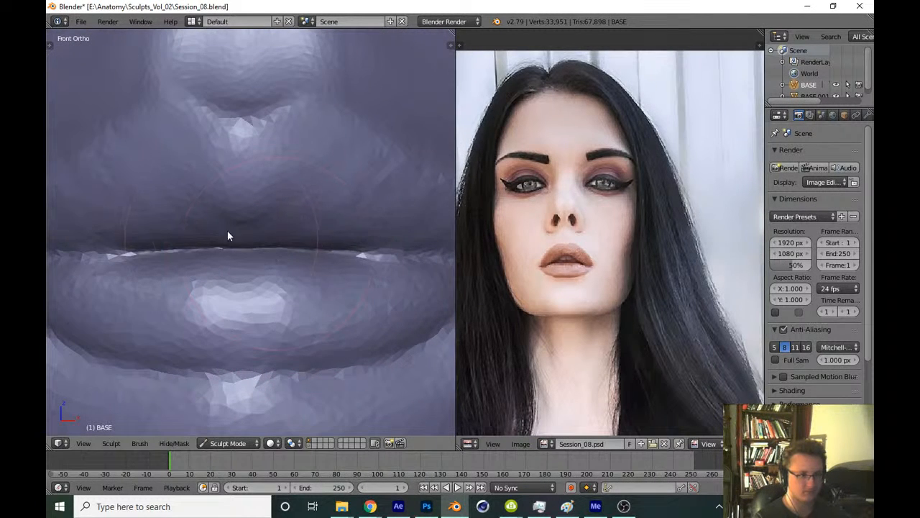
middle_click_drag(308, 279, 246, 252, "shift")
scroll(262, 310, "down", 1)
left_click_drag(214, 332, 343, 303, "shift")
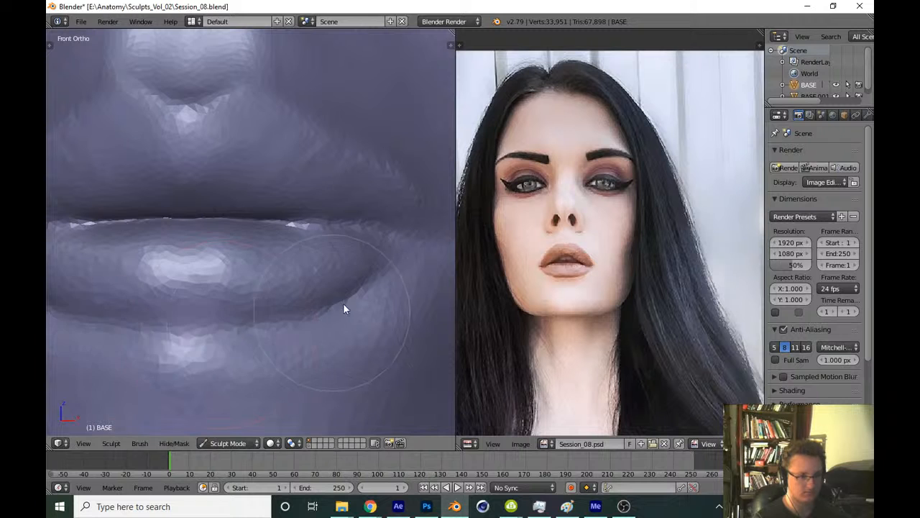
Resize the brush and sculpt strokes along the seam between the lips, working outward to the mouth corner
scroll(288, 266, "up", 3)
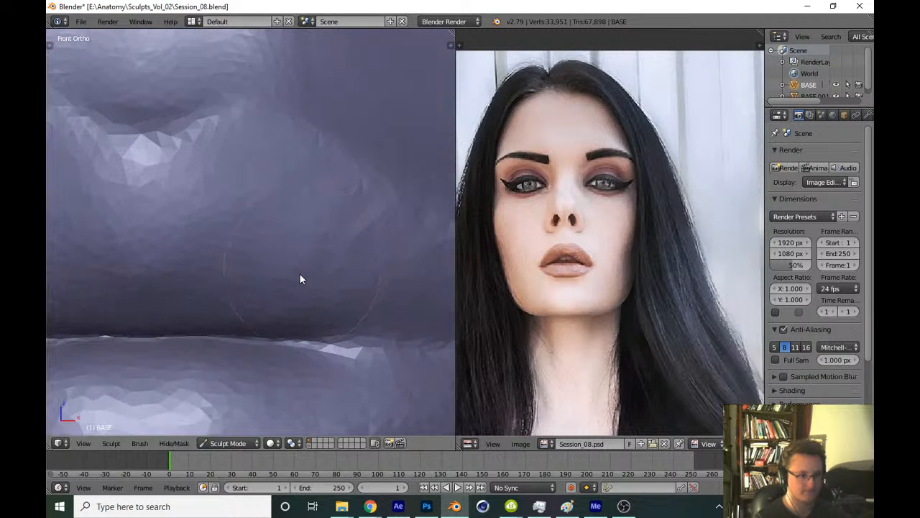
key("f")
left_click(243, 310)
left_click_drag(228, 345, 317, 343)
mouse_move(287, 332)
middle_mouse_down("shift")
mouse_move(225, 320)
mouse_move(214, 285)
middle_mouse_up("shift")
key("f")
left_click(250, 283)
left_click_drag(237, 297, 337, 317)
middle_click_drag(337, 318, 293, 301, "shift")
left_click_drag(197, 295, 389, 304)
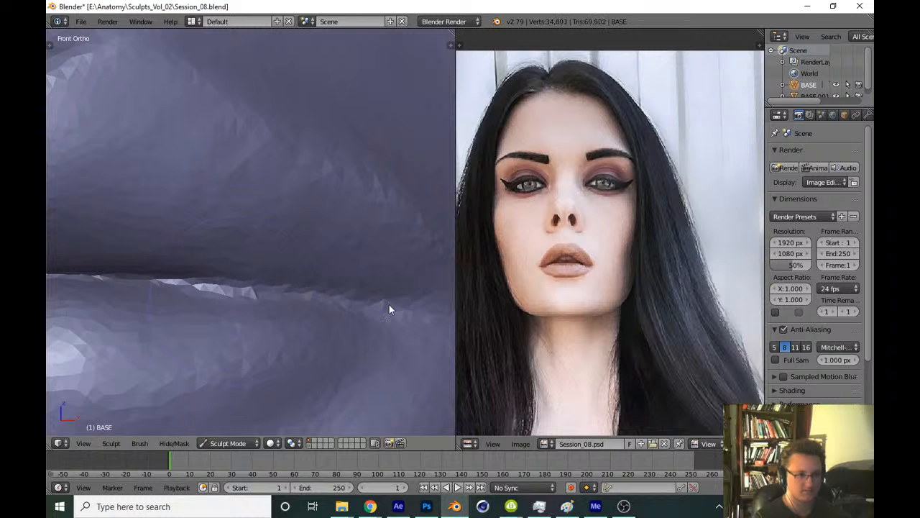
middle_click_drag(389, 309, 266, 316, "shift")
mouse_move(235, 314)
left_mouse_down()
mouse_move(150, 306)
mouse_move(327, 334)
left_mouse_up()
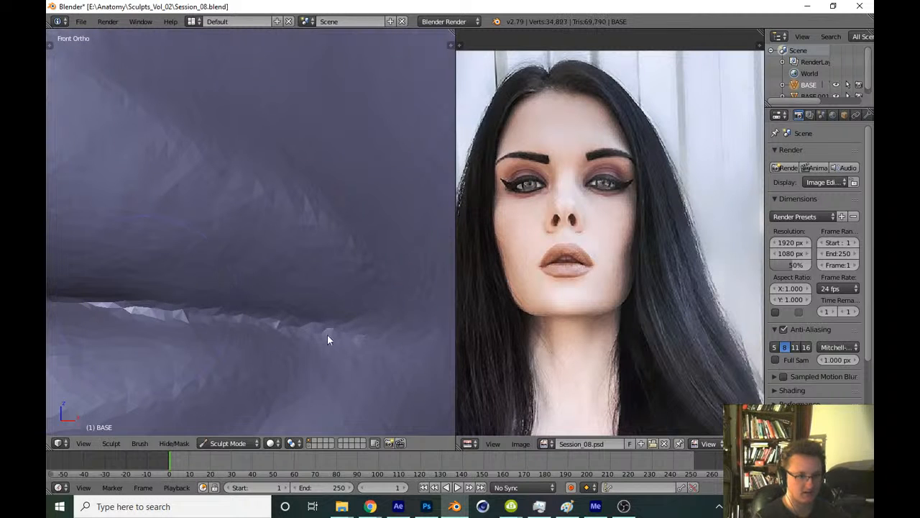
Resize the brush and sculpt the upper lip's outer edge, smoothing the slope from beside the philtrum towards the mouth corner
scroll(297, 353, "down", 4)
scroll(312, 339, "down", 6)
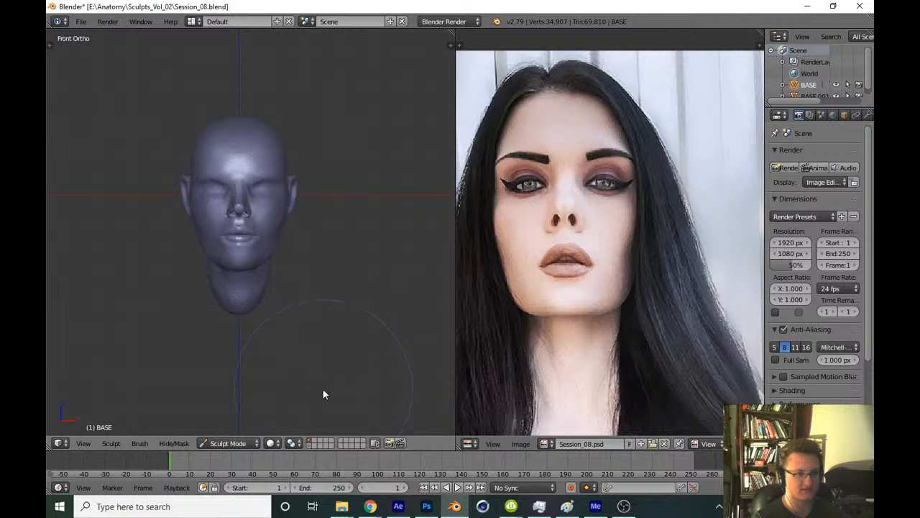
scroll(337, 241, "up", 8)
scroll(283, 320, "down", 3)
scroll(317, 267, "up", 8)
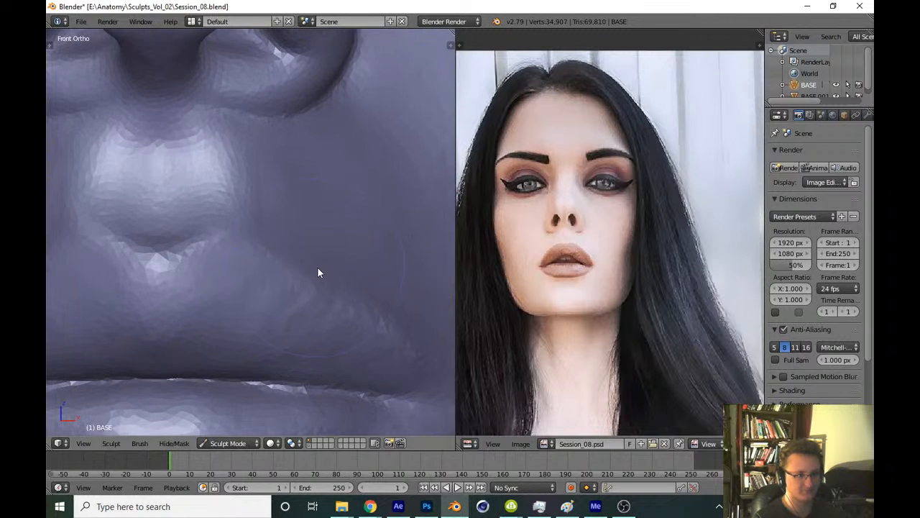
left_click_drag(272, 219, 353, 274)
key("f")
left_click(247, 159)
mouse_move(359, 223)
left_mouse_down("shift")
mouse_move(387, 291)
mouse_move(424, 307)
mouse_move(259, 182)
mouse_move(382, 325)
left_mouse_up("shift")
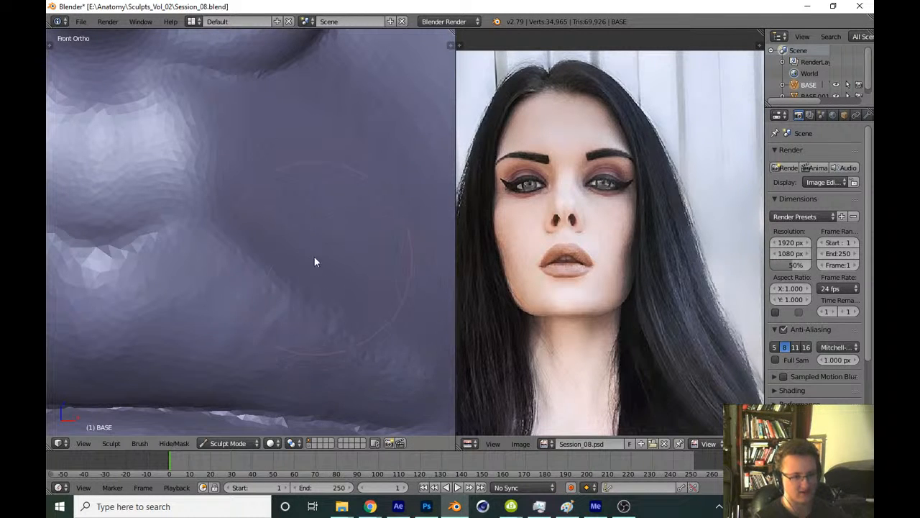
Save the reworked upper lip edge over Session_08.blend
scroll(348, 231, "down", 8)
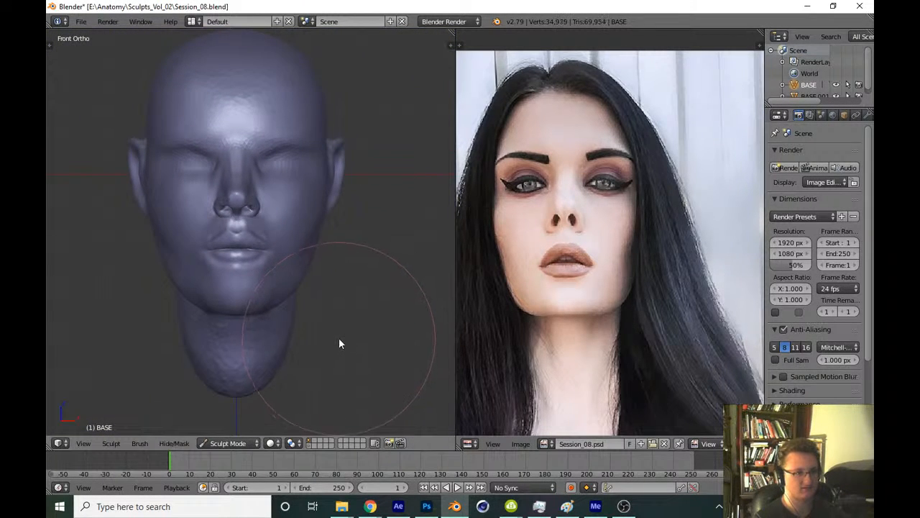
scroll(342, 345, "up", 1)
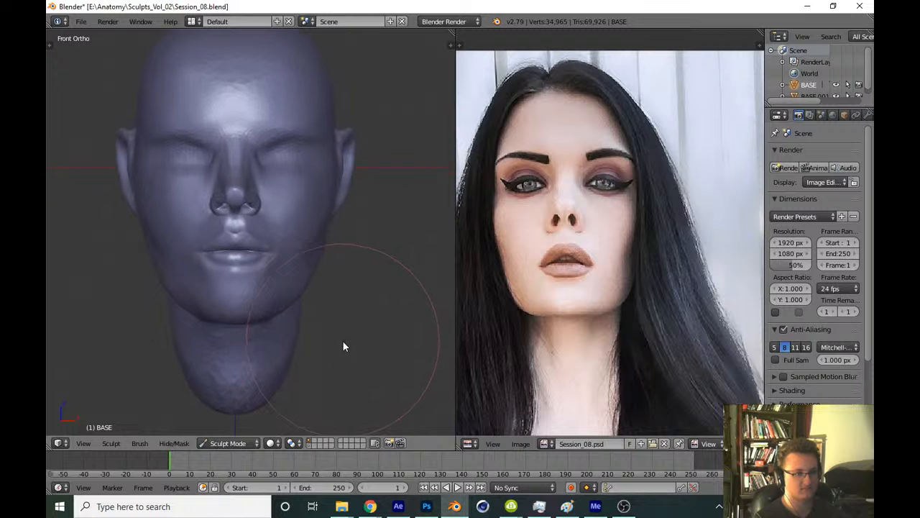
key("ctrl+s")
left_click(346, 344)
Reduce the brush size and smooth the jagged facets along the seam between the lips
scroll(366, 216, "up", 6)
scroll(388, 163, "up", 4)
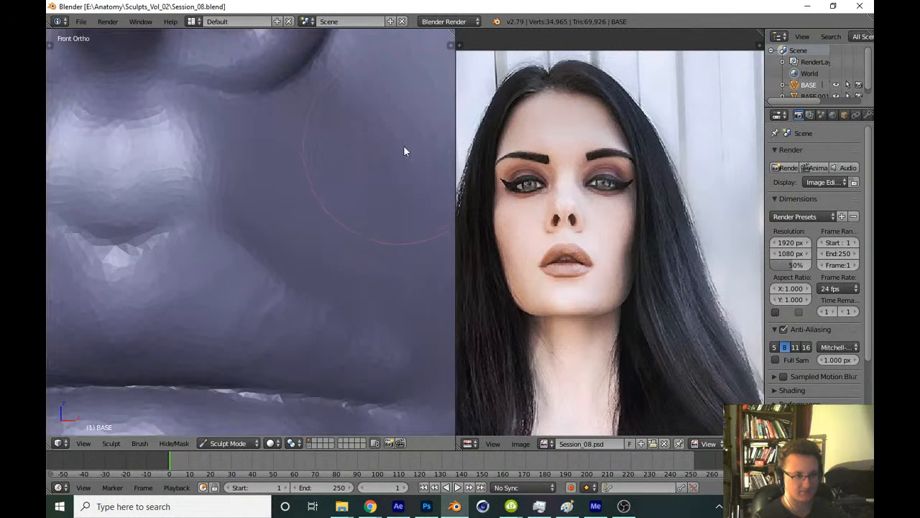
scroll(316, 295, "up", 1)
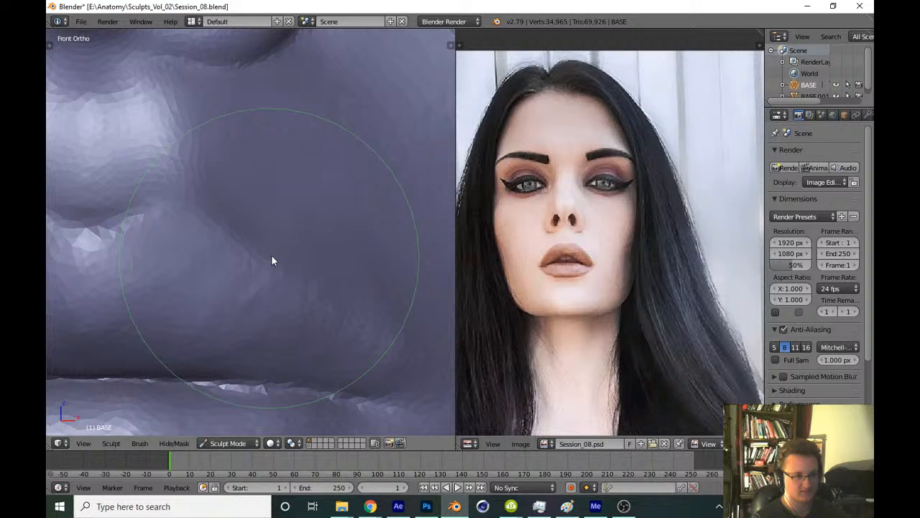
key("f")
left_click(341, 308)
key("f")
left_click(172, 382)
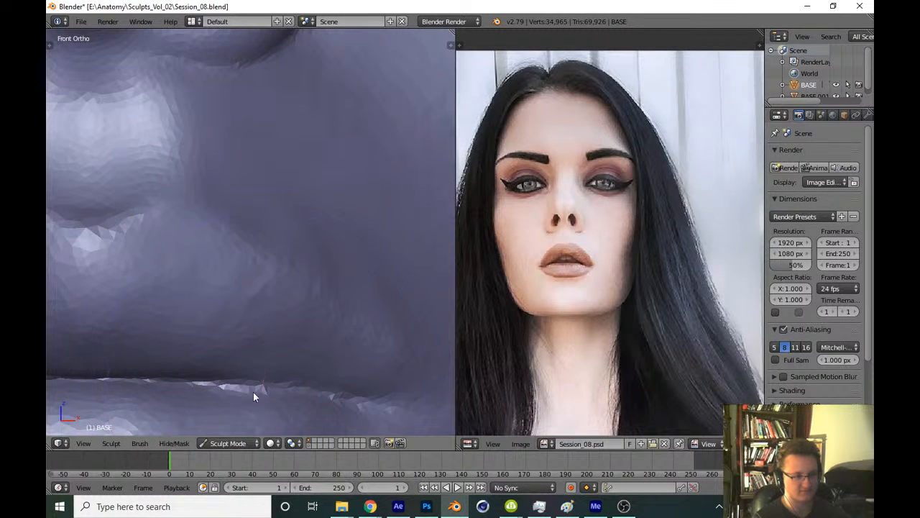
scroll(253, 392, "up", 1)
middle_click_drag(253, 389, 259, 317, "shift")
mouse_move(144, 338)
left_mouse_down()
mouse_move(337, 350)
mouse_move(214, 337)
mouse_move(348, 361)
mouse_move(308, 332)
mouse_move(303, 344)
left_mouse_up()
Save the smoothed lip seam over Session_08.blend
scroll(314, 310, "down", 10)
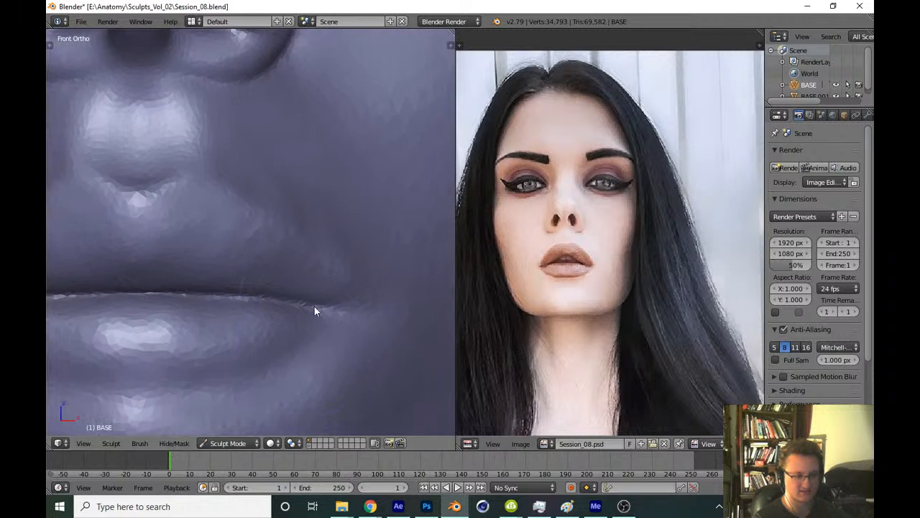
key("ctrl+s")
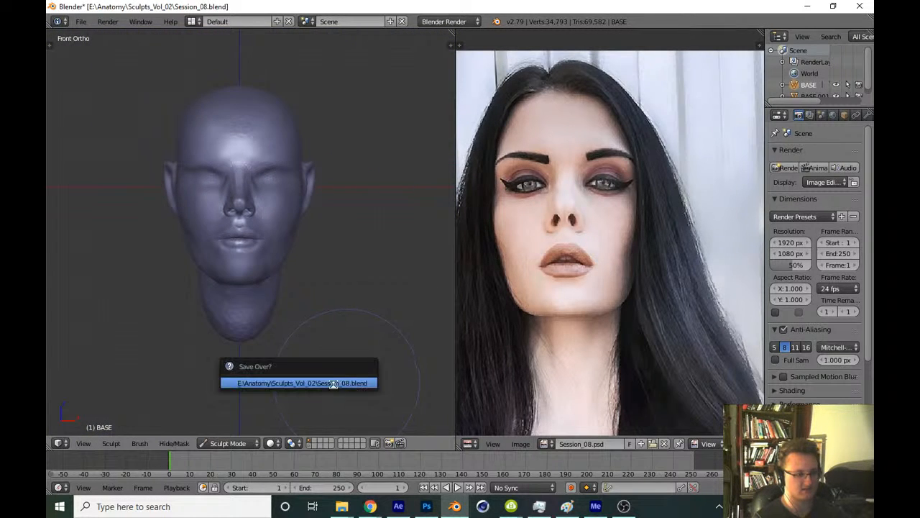
left_click(343, 381)
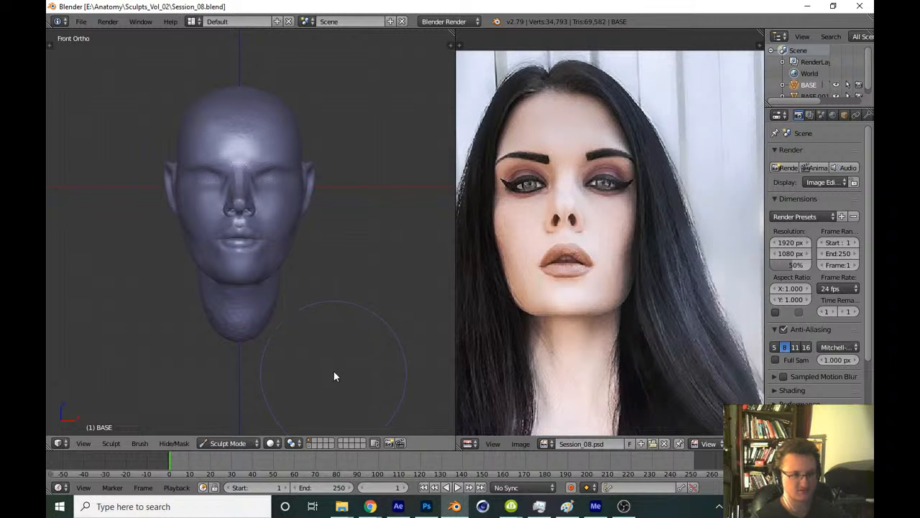
Adjust the brush size and sculpt the upper lip's surface between the cupid's bow and the mouth corner
scroll(352, 281, "up", 8)
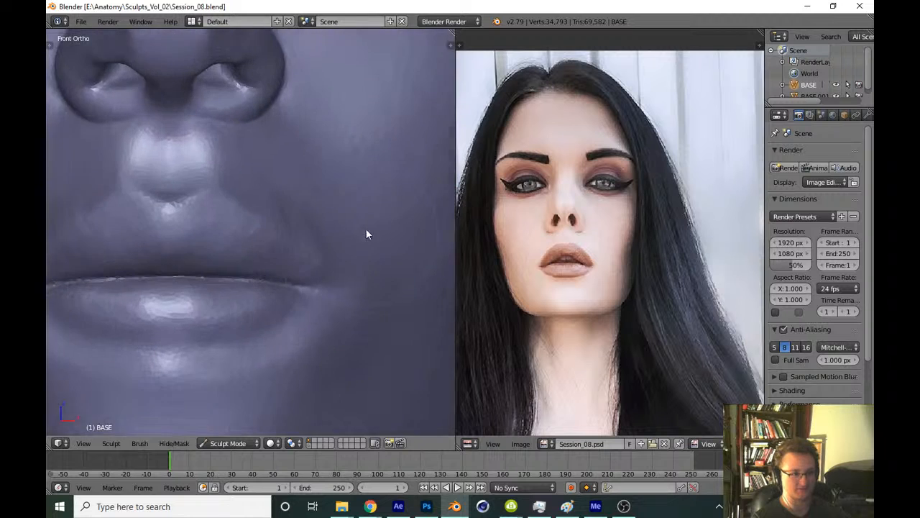
middle_click_drag(329, 297, 371, 324, "shift")
scroll(348, 283, "up", 4)
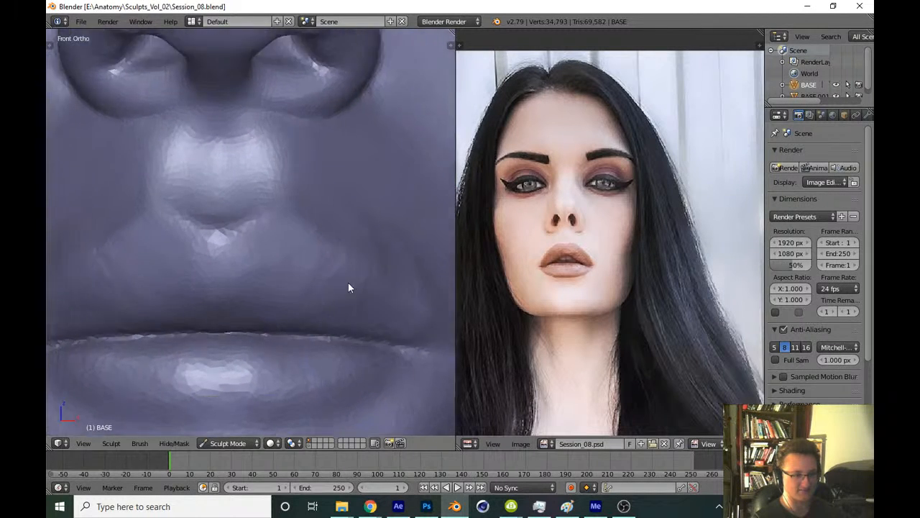
key("f")
left_click(350, 269)
mouse_move(338, 280)
left_mouse_down()
mouse_move(265, 346)
mouse_move(381, 269)
mouse_move(362, 309)
mouse_move(270, 364)
mouse_move(346, 314)
left_mouse_up()
scroll(341, 371, "down", 7)
scroll(359, 356, "down", 3)
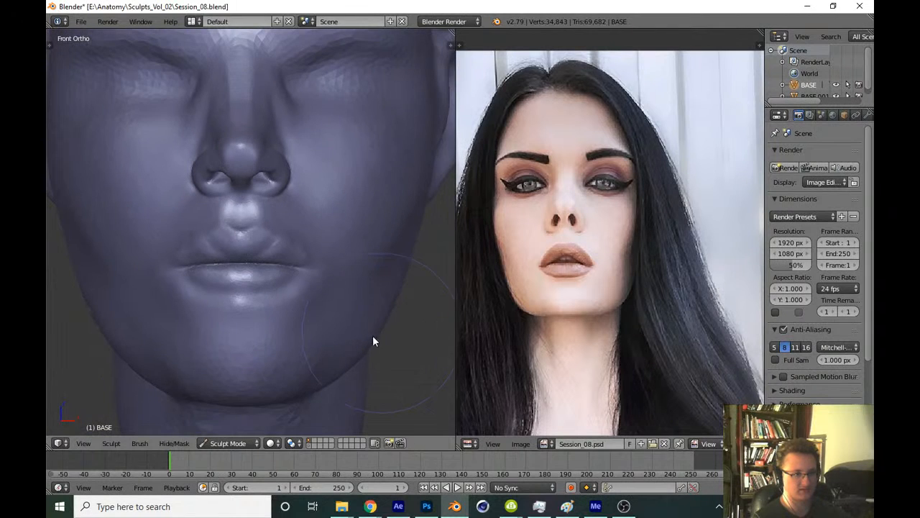
Choose another sculpt brush and add strokes from above the mouth corner down around its outer side
middle_click_drag(382, 334, 307, 353)
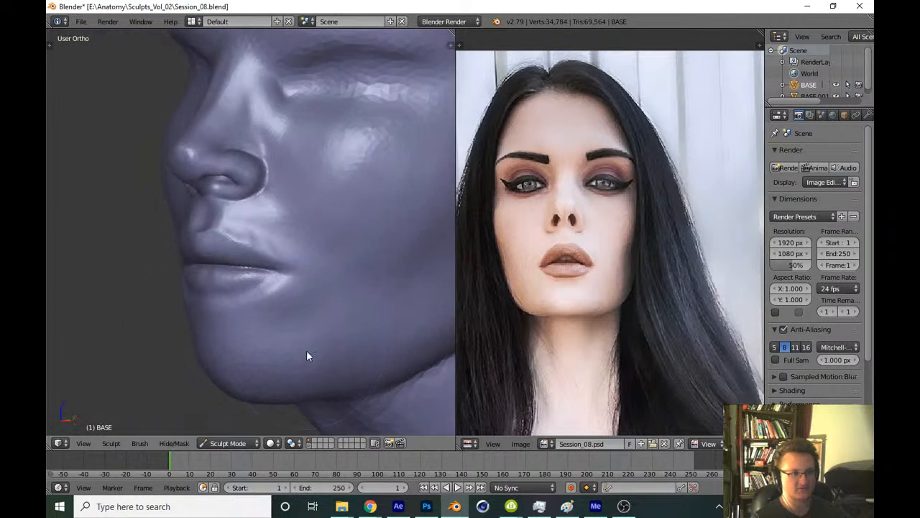
scroll(355, 269, "up", 5)
key("t")
left_click(94, 79)
left_click(180, 144)
key("t")
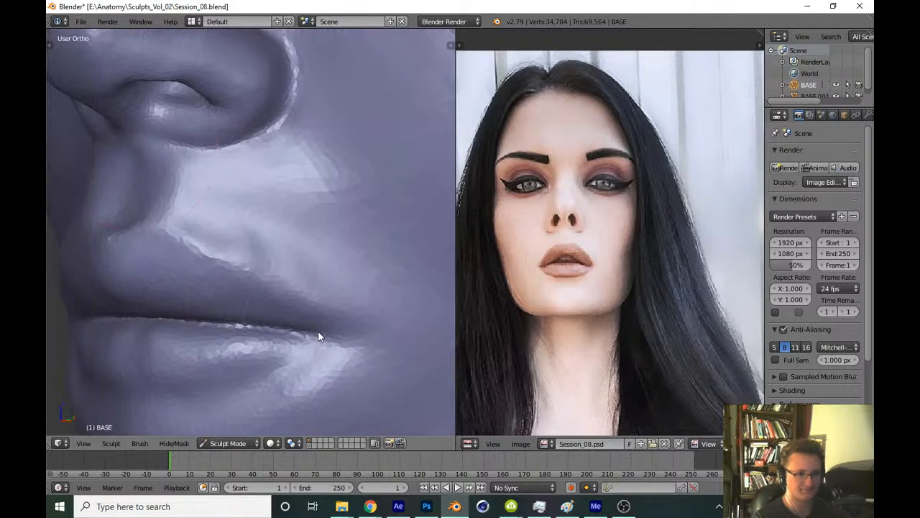
scroll(318, 333, "up", 6)
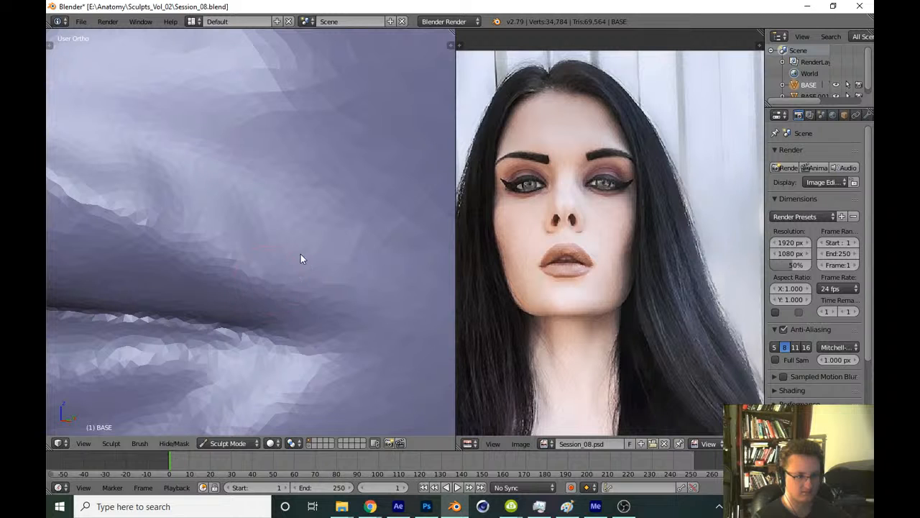
mouse_move(301, 248)
left_mouse_down()
mouse_move(330, 340)
mouse_move(320, 360)
left_mouse_up()
mouse_move(313, 249)
left_mouse_down()
mouse_move(322, 338)
mouse_move(306, 371)
left_mouse_up()
mouse_move(309, 240)
left_mouse_down()
mouse_move(320, 274)
mouse_move(309, 370)
mouse_move(348, 277)
left_mouse_up()
mouse_move(339, 222)
left_mouse_down()
mouse_move(338, 374)
mouse_move(381, 388)
mouse_move(358, 205)
left_mouse_up()
Resize the brush and shape the raised flesh wrapping around the mouth corner, working it in towards the lips
mouse_move(346, 264)
middle_mouse_down()
mouse_move(305, 261)
mouse_move(304, 272)
middle_mouse_up()
key("f")
left_click(329, 279)
left_click_drag(330, 281, 346, 301)
left_click_drag(289, 236, 254, 346)
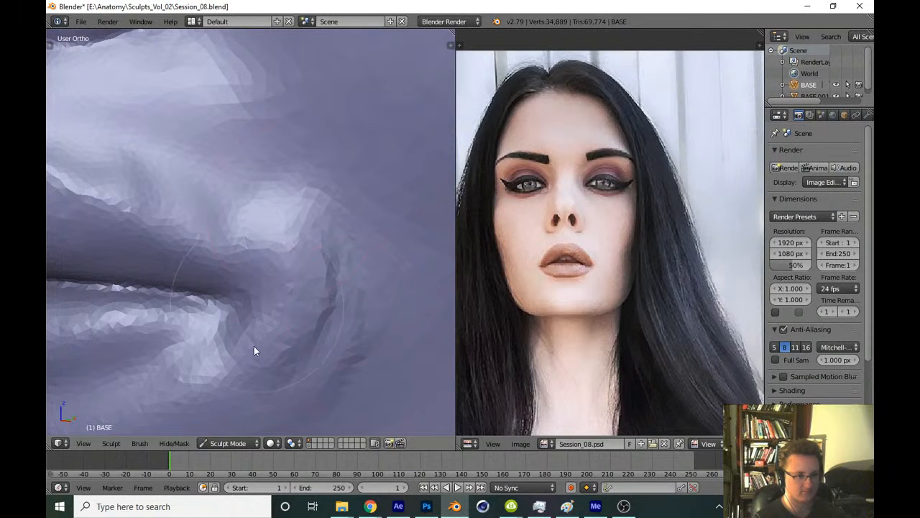
scroll(347, 284, "down", 5)
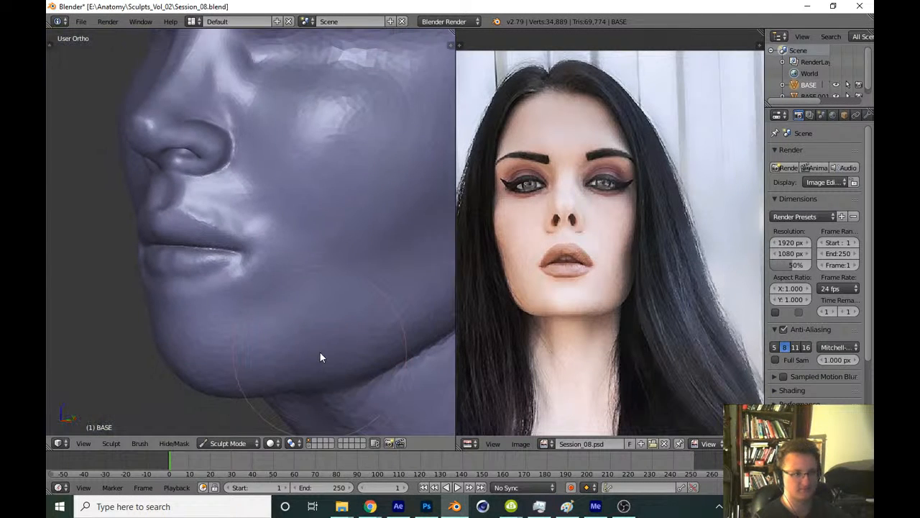
Compare the mouth in front view with the close-up reference portrait showing parted lips at three-quarter angle
key("KP_1")
scroll(555, 293, "down", 1)
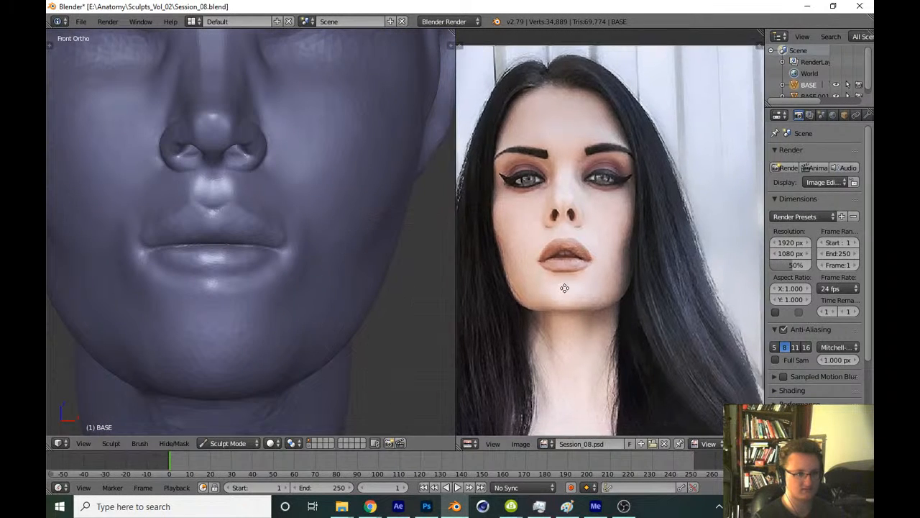
scroll(555, 293, "down", 2)
middle_click_drag(566, 319, 542, 313)
middle_click_drag(366, 355, 344, 347, "shift")
scroll(689, 186, "up", 7)
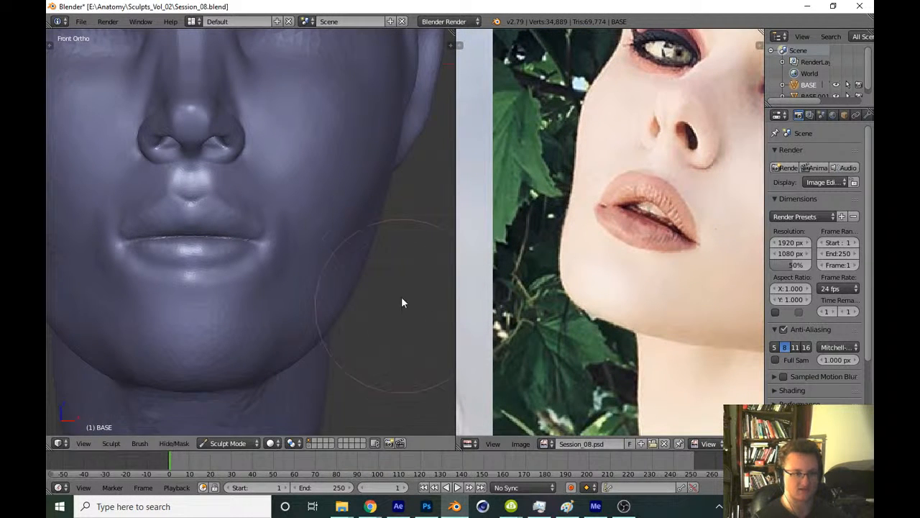
Resize the brush and carve the mouth line outward and down into a small crease at the mouth corner
middle_click_drag(401, 296, 342, 255)
scroll(288, 259, "up", 5)
scroll(308, 256, "up", 4)
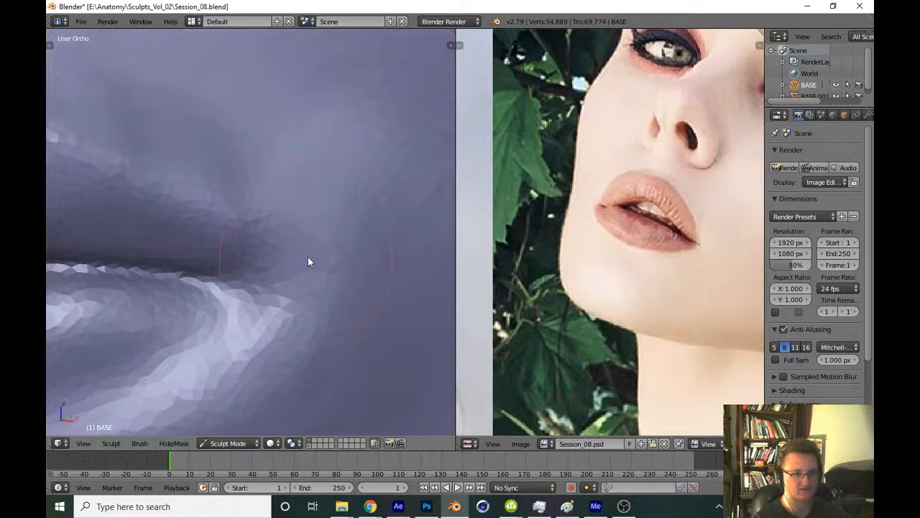
key("f")
left_click(187, 304)
mouse_move(188, 304)
left_mouse_down()
mouse_move(240, 331)
mouse_move(240, 360)
mouse_move(257, 391)
left_mouse_up()
scroll(260, 331, "down", 3)
scroll(251, 333, "down", 2)
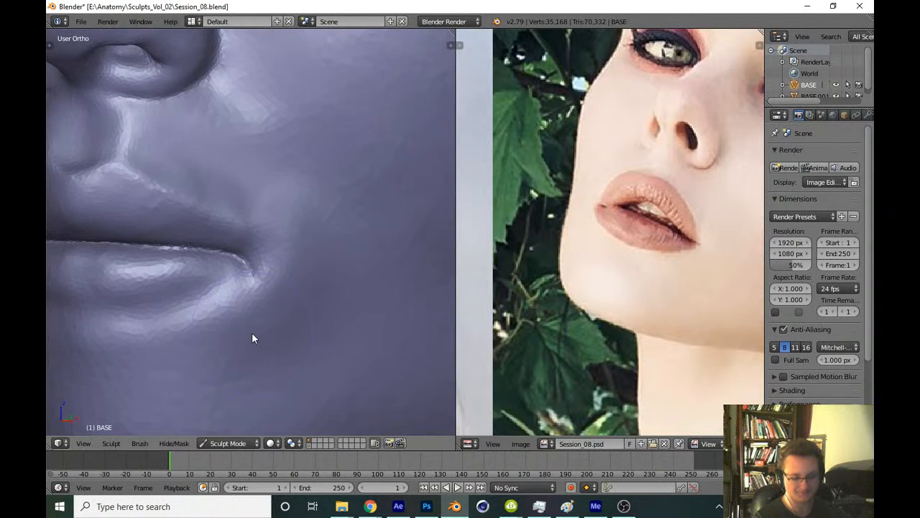
key("KP_1")
scroll(355, 322, "down", 2)
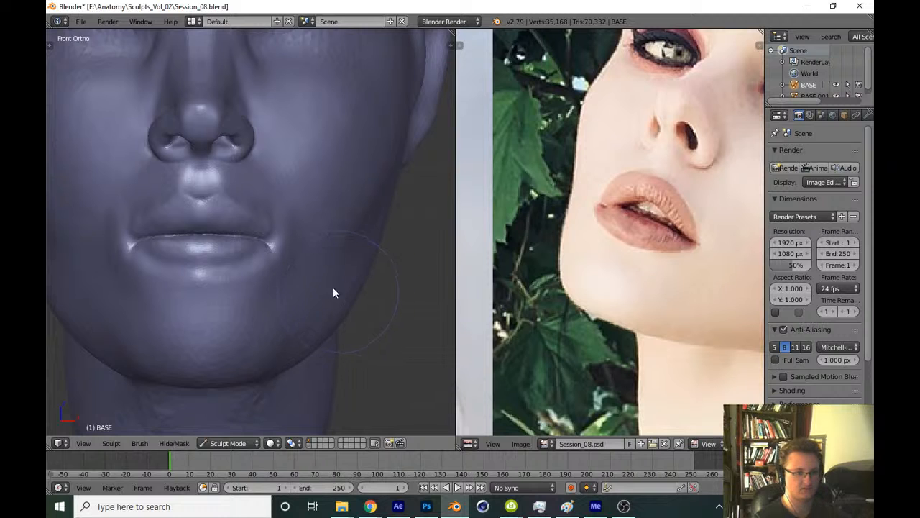
Choose another sculpt brush, adjust its size and sculpt the cheek surface beside and below the mouth corner
key("t")
left_click(101, 104)
left_click(180, 149)
key("t")
middle_click_drag(316, 266, 266, 268)
scroll(270, 251, "up", 5)
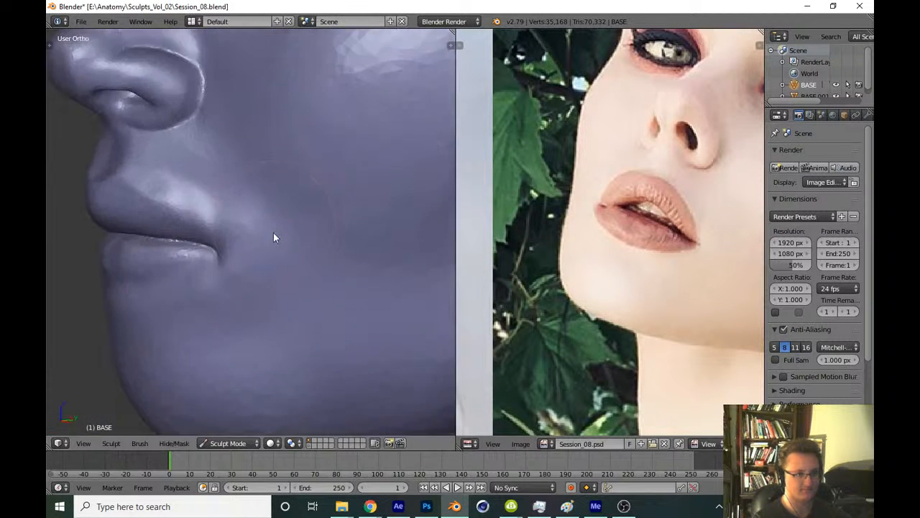
mouse_move(308, 283)
left_mouse_down()
mouse_move(326, 293)
mouse_move(409, 276)
left_mouse_up()
scroll(320, 279, "down", 1)
key("f")
left_click(356, 241)
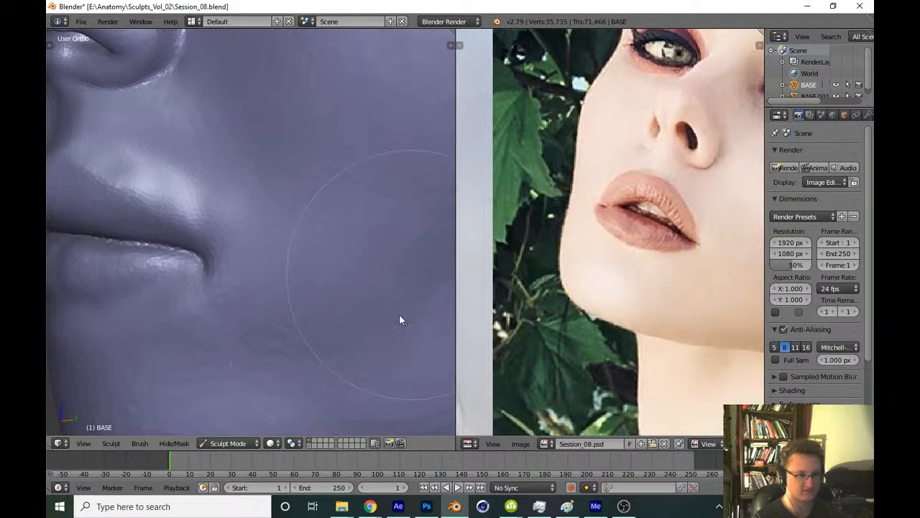
Return to the front view and save the sculpt over Session_08.blend with the mouth corner changes
scroll(345, 358, "down", 7)
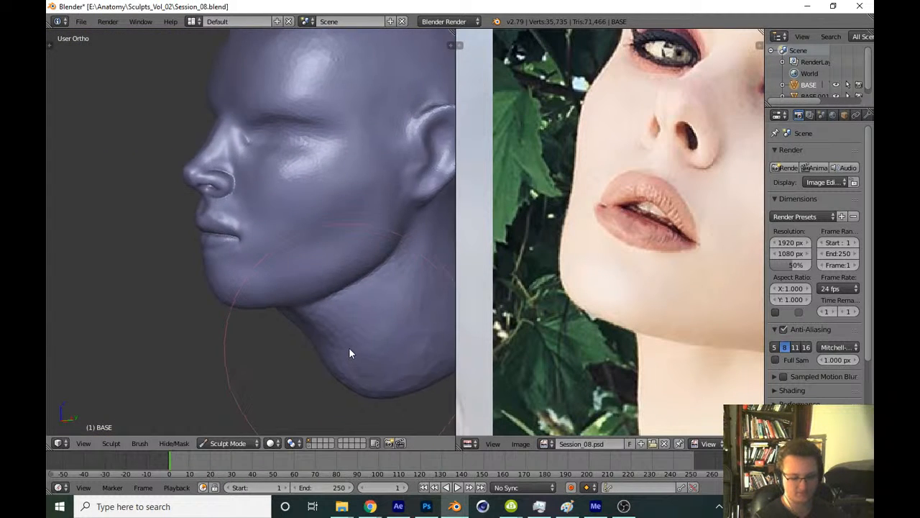
key("KP_1")
key("ctrl+s")
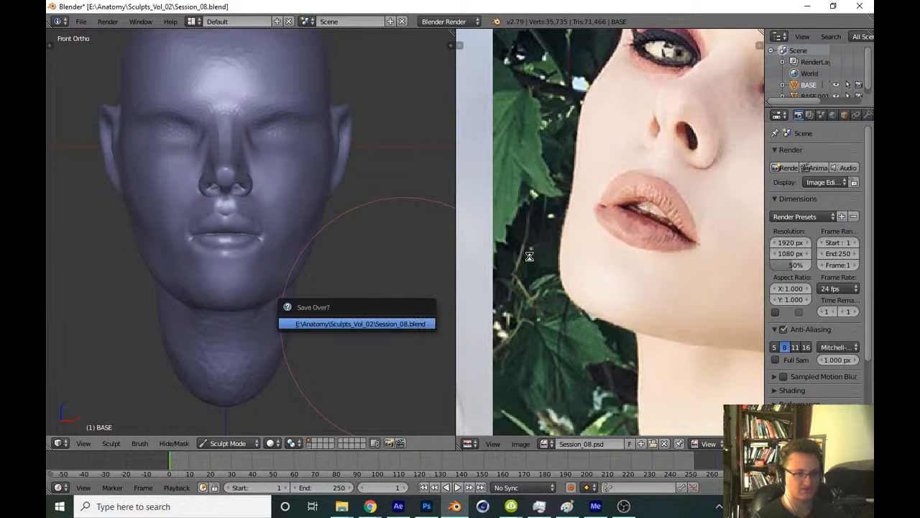
middle_click_drag(529, 255, 552, 257)
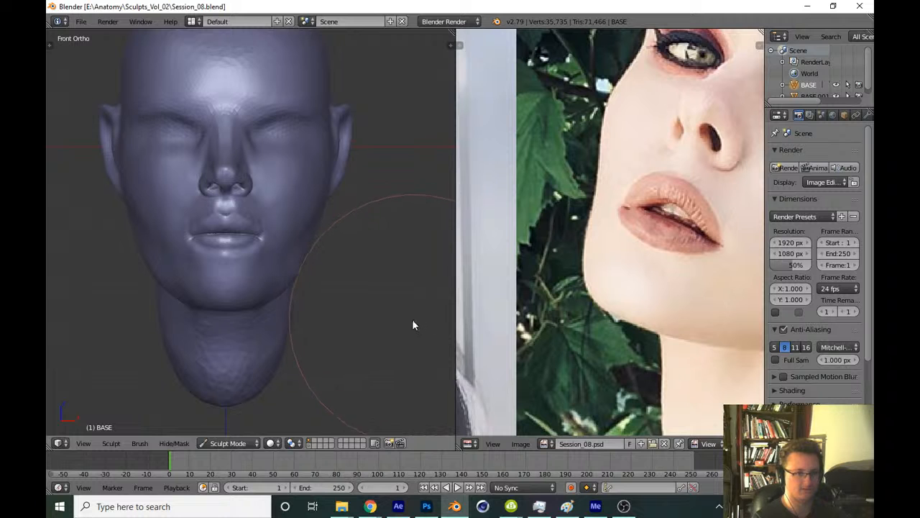
Use the Crease brush at a new size to define the upper lip's border from the cupid's bow to the mouth corner
scroll(386, 256, "up", 6)
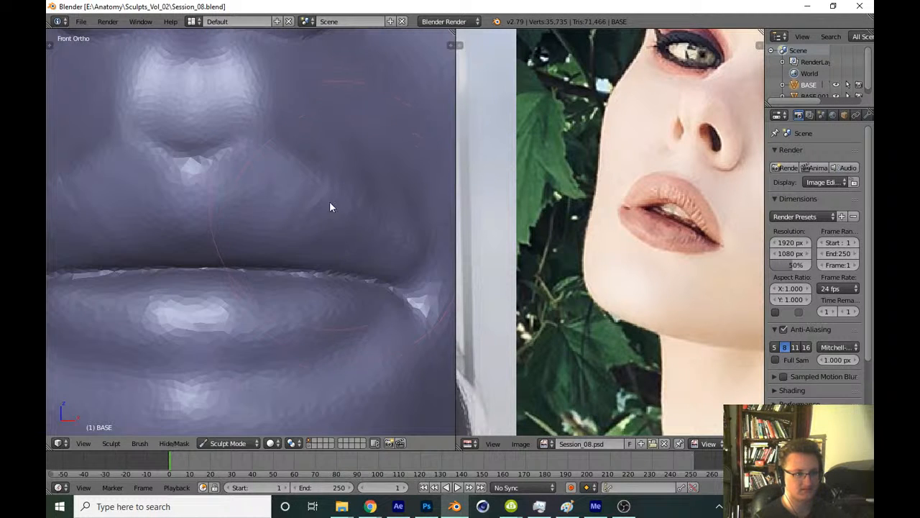
mouse_move(316, 215)
middle_mouse_down("shift")
mouse_move(305, 245)
mouse_move(306, 307)
middle_mouse_up("shift")
key("g")
key("f")
left_click(295, 238)
key("shift+c")
scroll(209, 245, "up", 4)
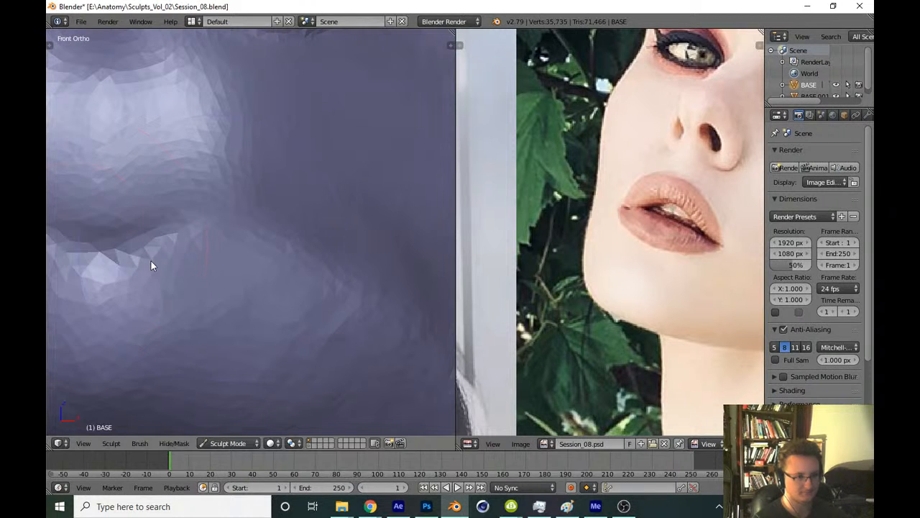
mouse_move(150, 260)
left_mouse_down()
mouse_move(272, 222)
mouse_move(317, 287)
left_mouse_up()
middle_click_drag(306, 289, 236, 249, "shift")
left_click_drag(236, 249, 382, 352)
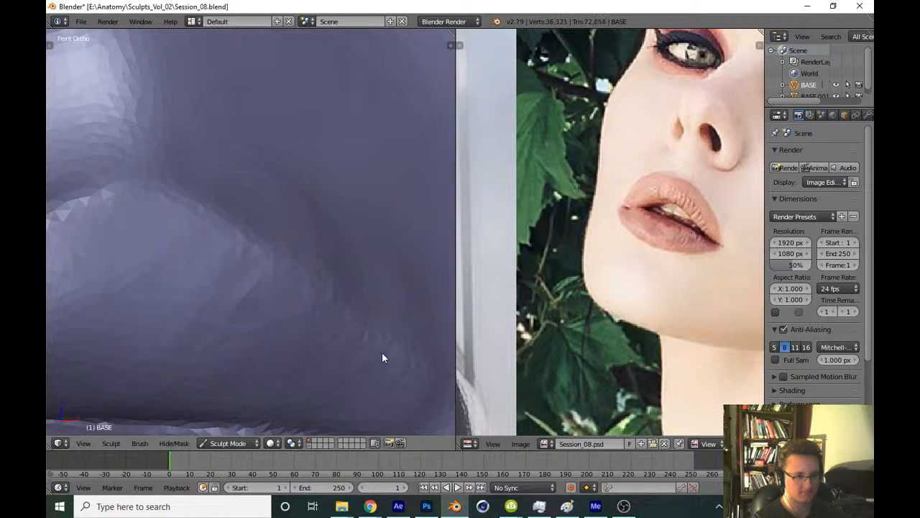
middle_click_drag(382, 351, 345, 326, "shift")
mouse_move(223, 233)
left_mouse_down()
mouse_move(316, 263)
mouse_move(366, 293)
mouse_move(365, 320)
left_mouse_up()
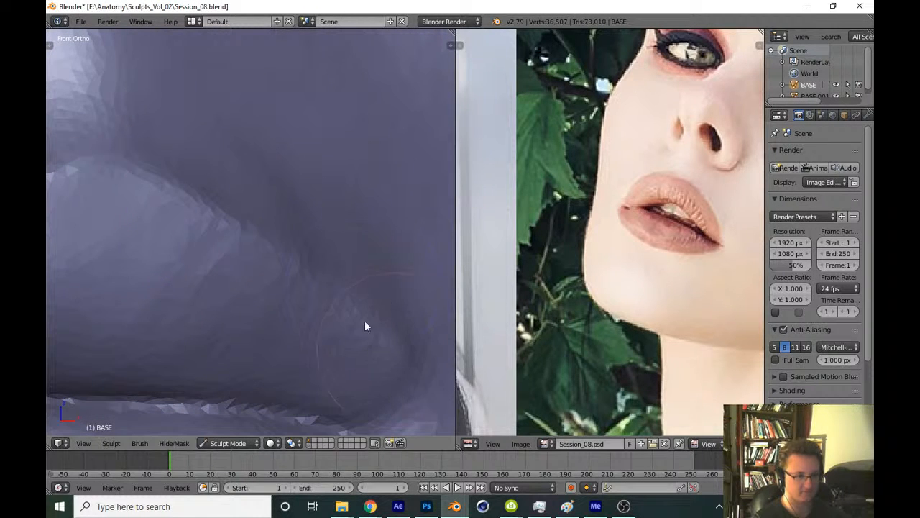
scroll(320, 352, "down", 9)
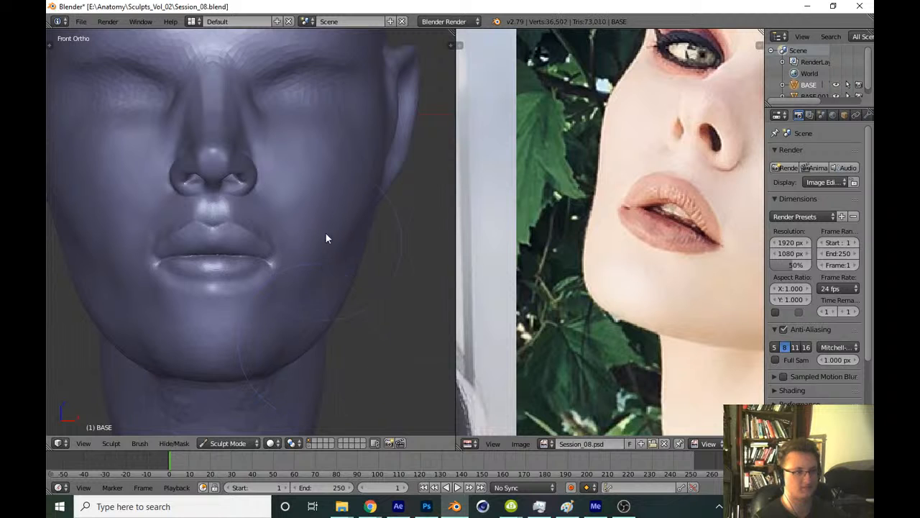
Turn off the matcap shading on the head and save the sculpt over Session_08.blend
scroll(324, 238, "down", 7)
key("n")
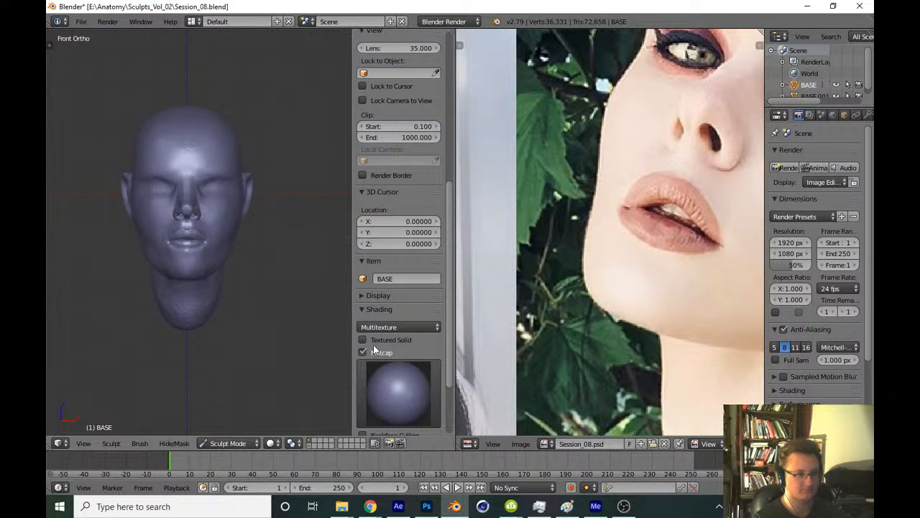
left_click(373, 349)
key("n")
key("ctrl+s")
left_click(360, 341)
Reframe the reference image to show the portrait photos at full size and save over Session_08.blend again
middle_click_drag(543, 243, 608, 234)
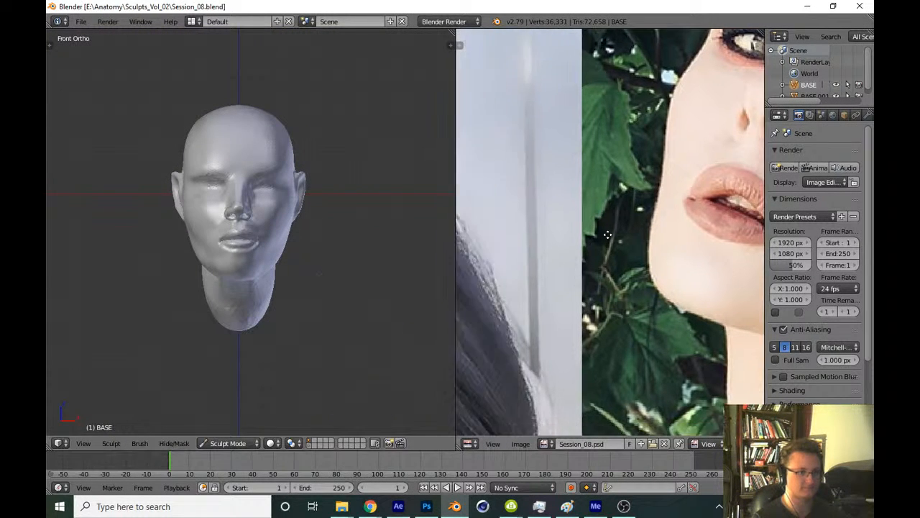
scroll(568, 248, "down", 4)
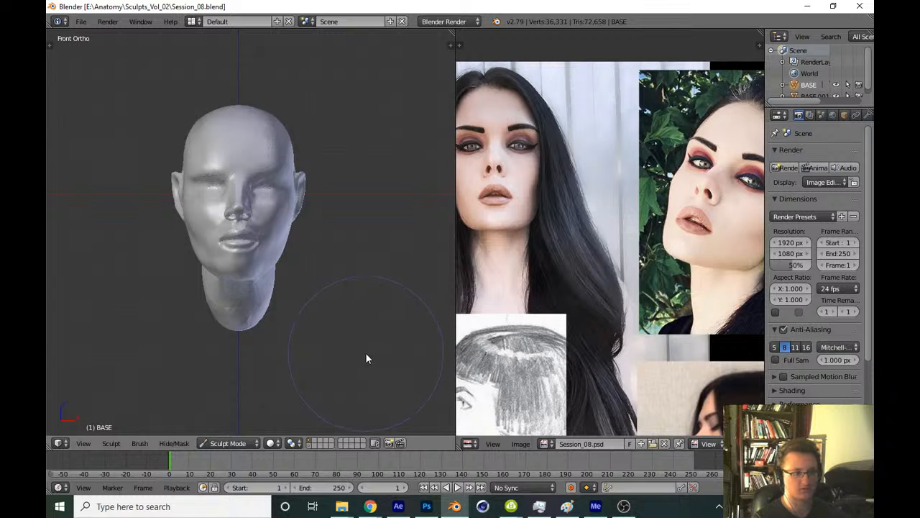
key("ctrl+s")
left_click(370, 353)
Carve the lower lip's bottom border toward the mouth corner with the Crease brush at 108 px, and save the file
scroll(363, 223, "up", 7)
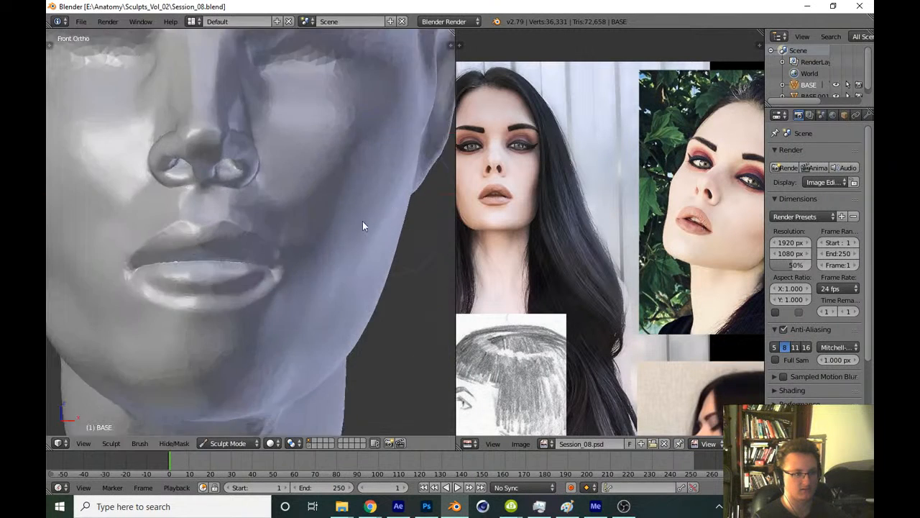
scroll(362, 226, "up", 6)
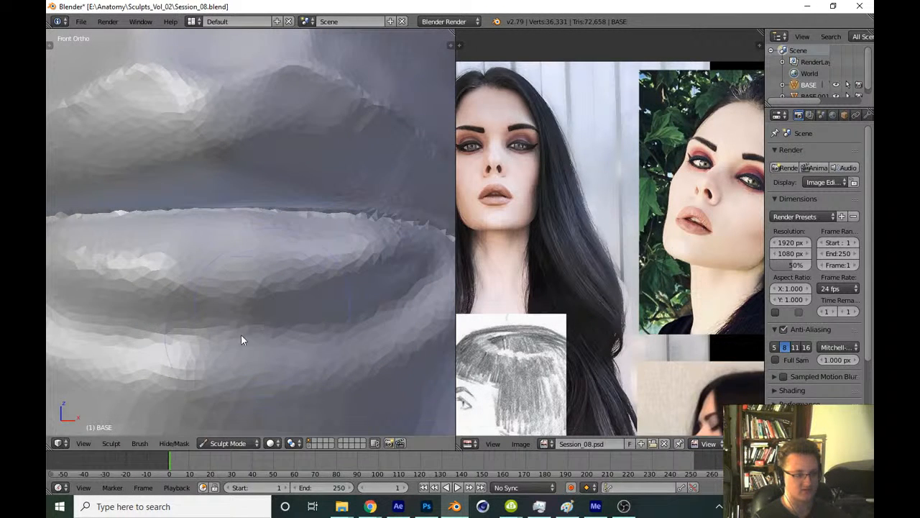
key("f")
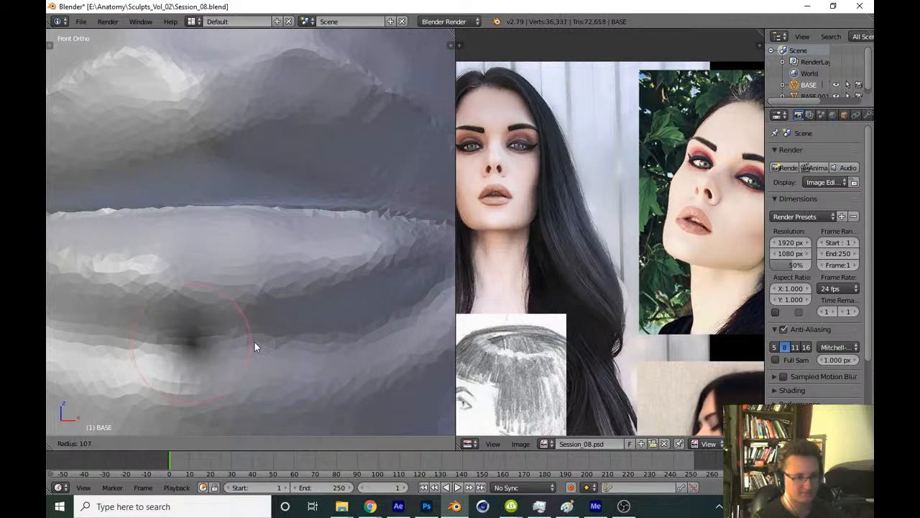
left_click(253, 348)
left_click_drag(370, 322, 297, 362)
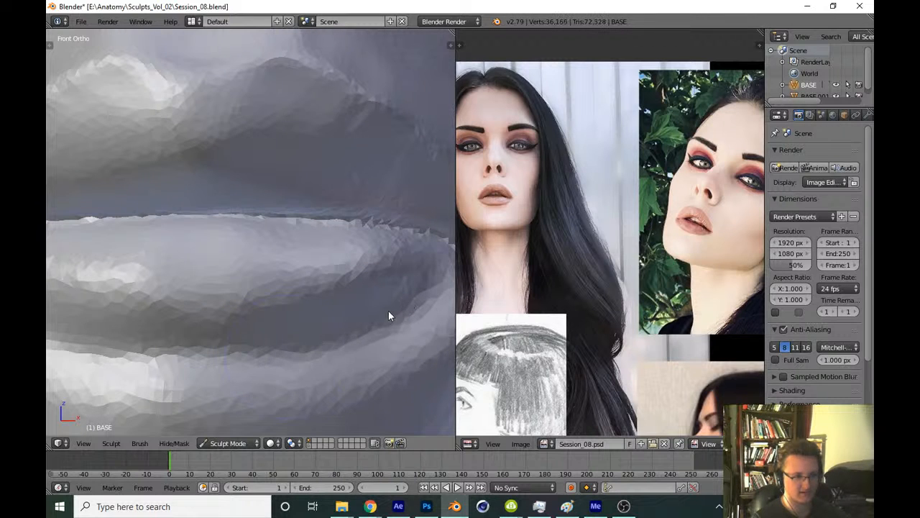
left_click_drag(236, 355, 312, 352)
middle_click_drag(305, 296, 262, 314, "shift")
left_click_drag(310, 361, 404, 285)
scroll(310, 352, "down", 3)
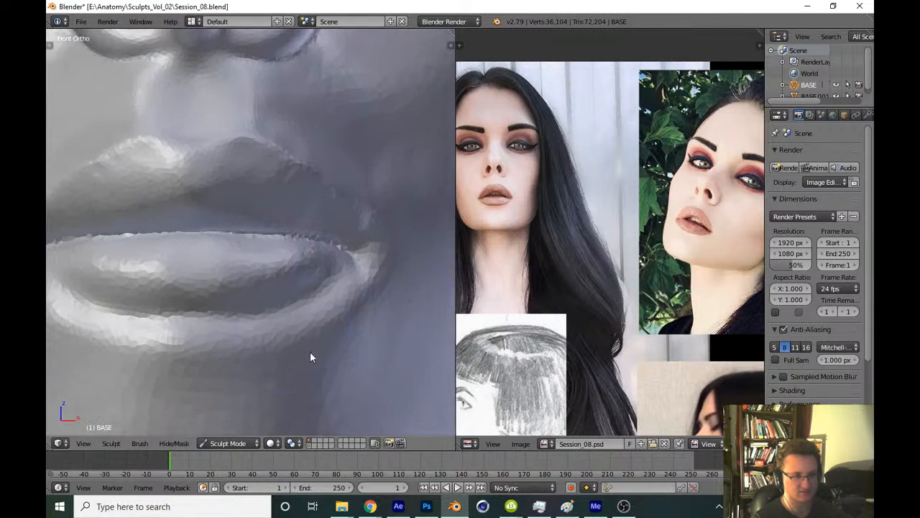
middle_click_drag(311, 352, 274, 325)
key("ctrl+s")
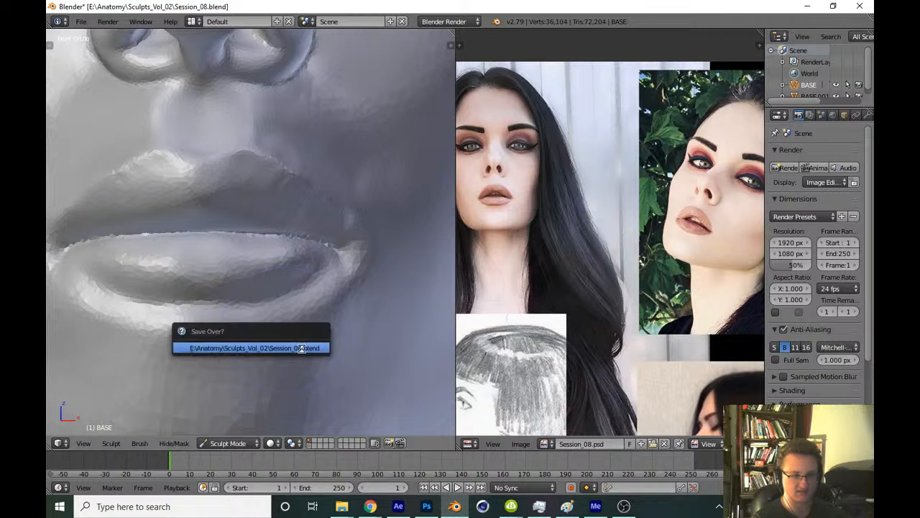
left_click(298, 347)
Choose another sculpt brush, rework the upper lip's surface from a lower angle, and save over Session_08.blend
middle_click_drag(298, 246, 303, 305, "shift")
key("t")
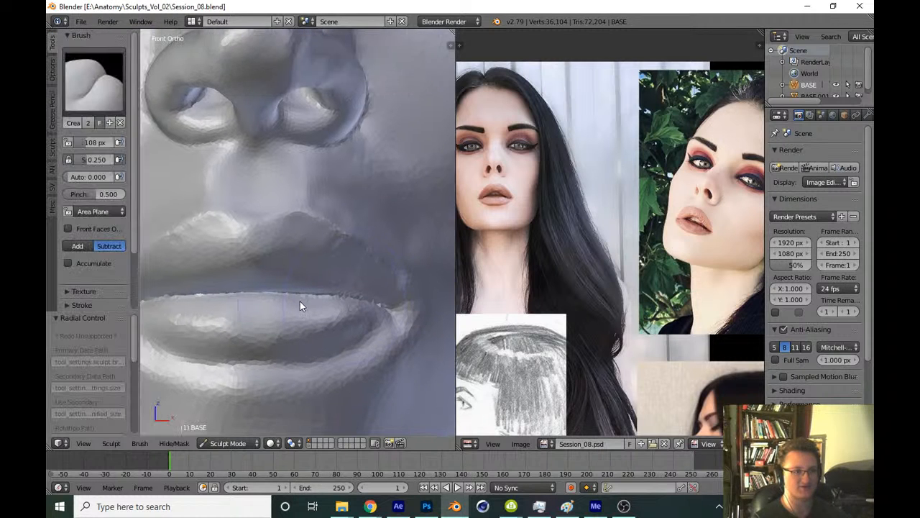
left_click(96, 93)
left_click(180, 151)
key("t")
scroll(266, 244, "up", 8)
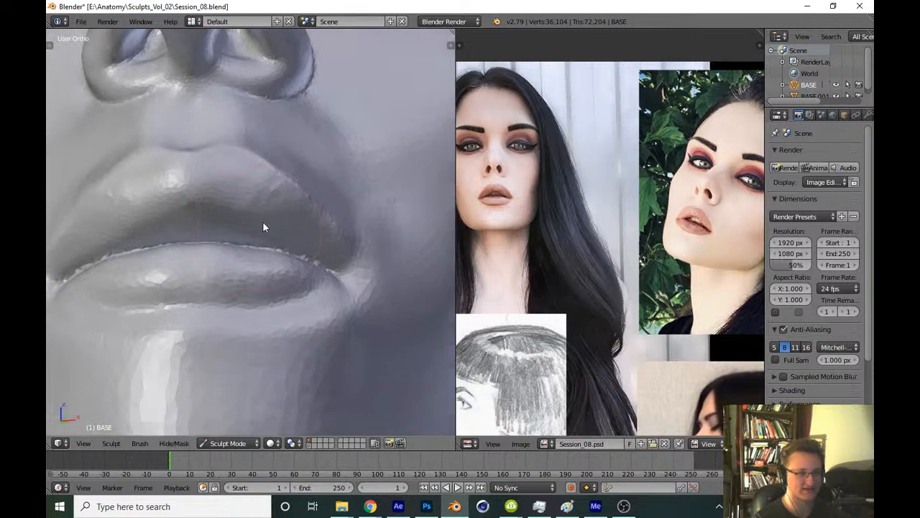
mouse_move(260, 213)
left_mouse_down()
mouse_move(288, 198)
mouse_move(375, 270)
mouse_move(247, 190)
left_mouse_up()
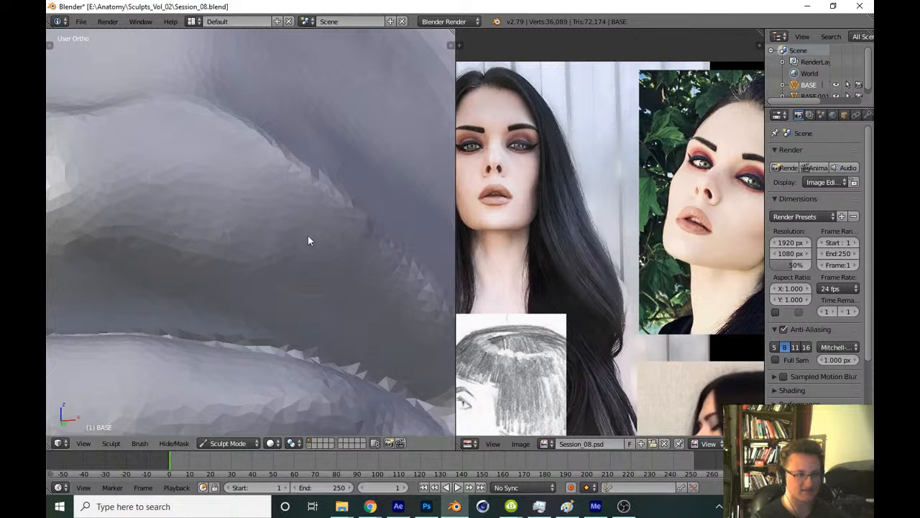
scroll(346, 347, "down", 8)
key("ctrl+s")
key("Return")
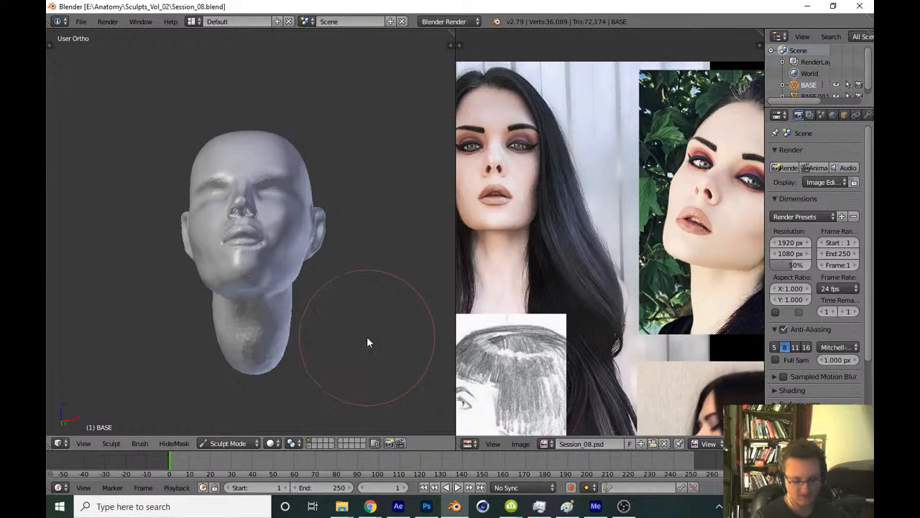
Compare the lips with the portrait photos in the front view and save over Session_08.blend
key("KP_1")
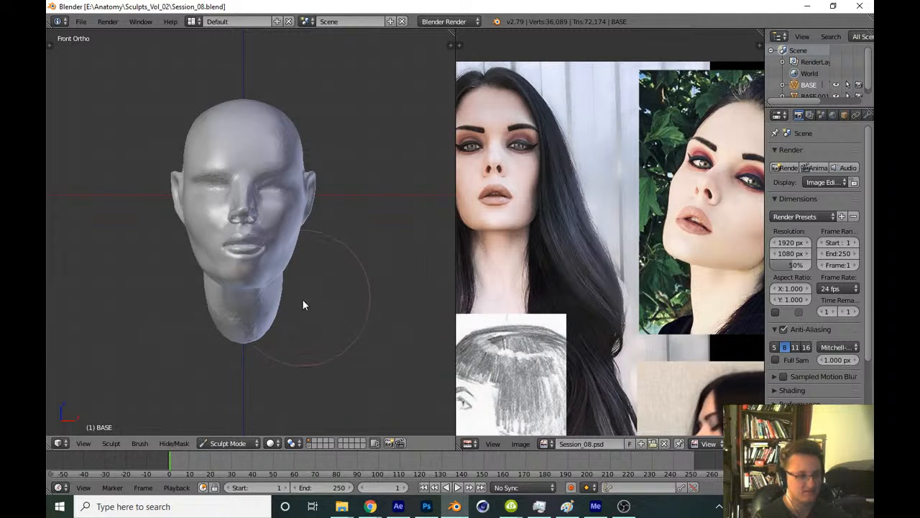
scroll(349, 241, "up", 8)
scroll(357, 237, "down", 7)
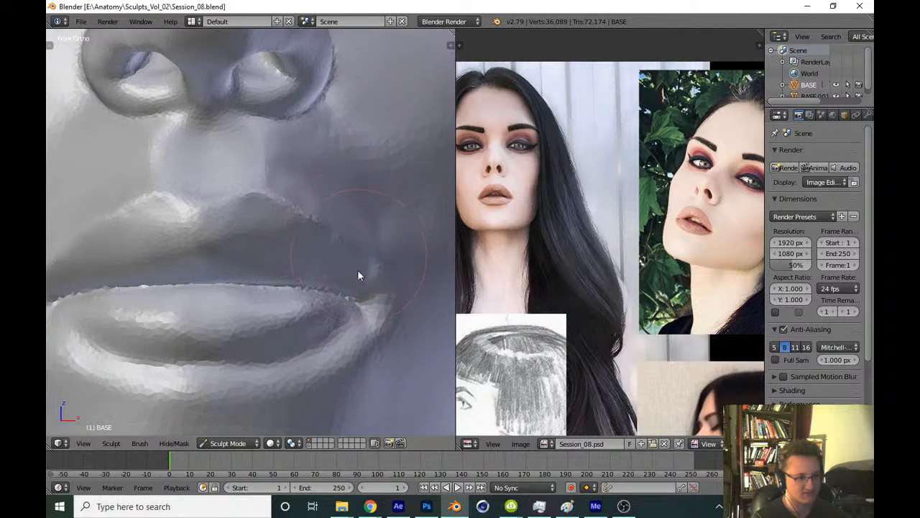
scroll(381, 282, "down", 2)
key("ctrl+s")
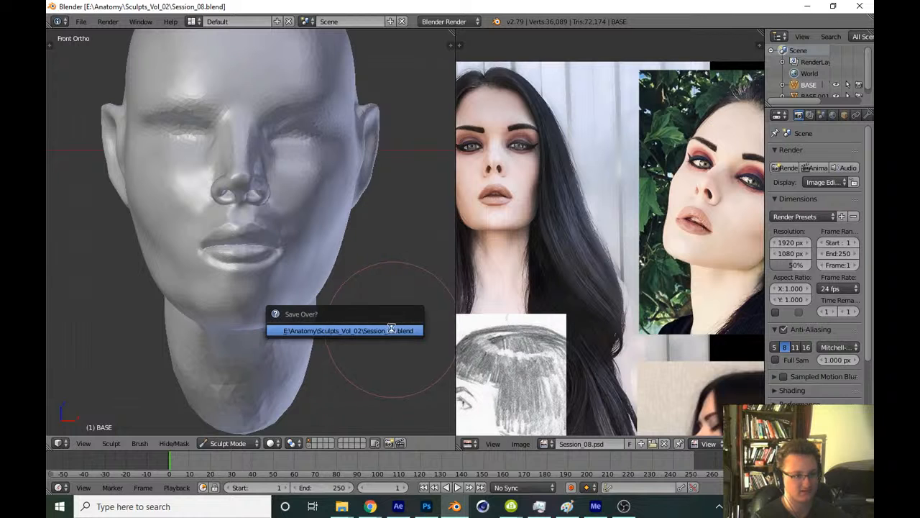
key("Return")
Sculpt the skin between the nostril and the upper lip's border, and save over Session_08.blend
middle_click_drag(354, 363, 363, 349, "shift")
mouse_move(362, 348)
middle_mouse_down("ctrl")
mouse_move(381, 267)
mouse_move(338, 264)
mouse_move(309, 294)
middle_mouse_up("ctrl")
scroll(324, 266, "up", 6)
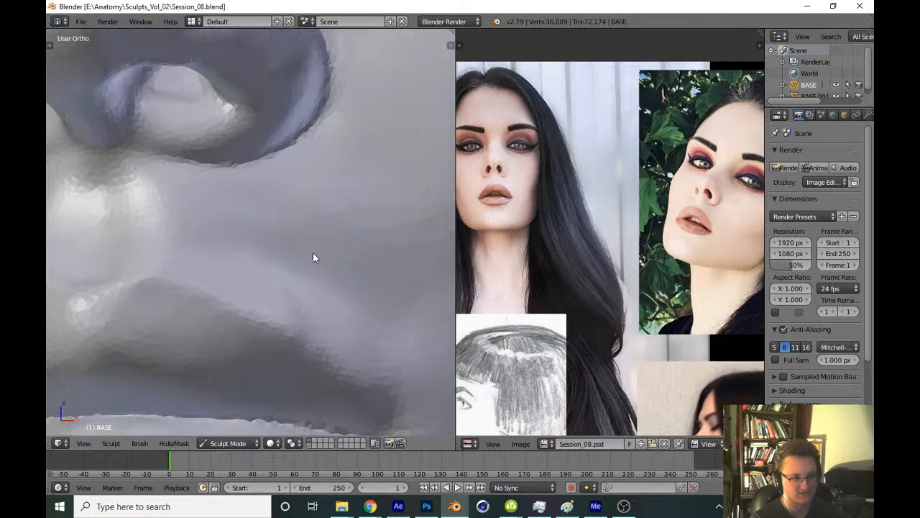
left_click_drag(260, 312, 288, 320)
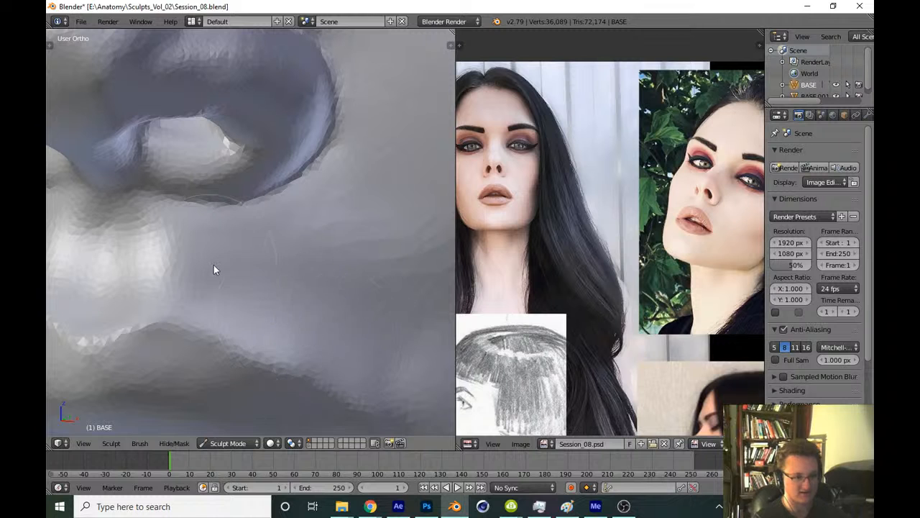
left_click_drag(213, 264, 315, 333)
scroll(369, 301, "down", 3)
middle_click_drag(369, 300, 376, 368, "ctrl")
key("KP_1")
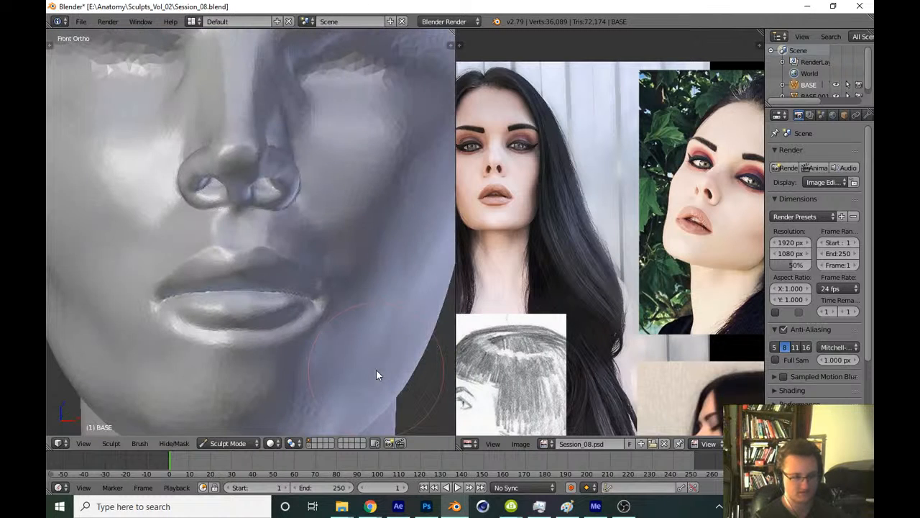
middle_click_drag(392, 274, 389, 427, "ctrl")
key("ctrl+s")
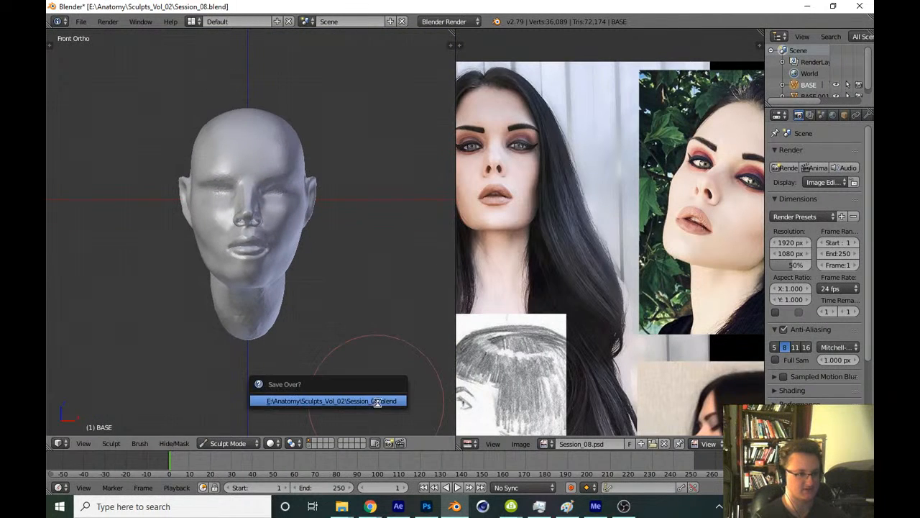
left_click(391, 401)
Sculpt along the lower lip's bottom border from its centre out to the mouth corner in an angled close-up
middle_click_drag(349, 360, 345, 296, "shift")
mouse_move(323, 344)
middle_mouse_down("shift")
mouse_move(323, 309)
mouse_move(364, 211)
middle_mouse_up("shift")
middle_click_drag(320, 279, 304, 283)
scroll(304, 282, "up", 3)
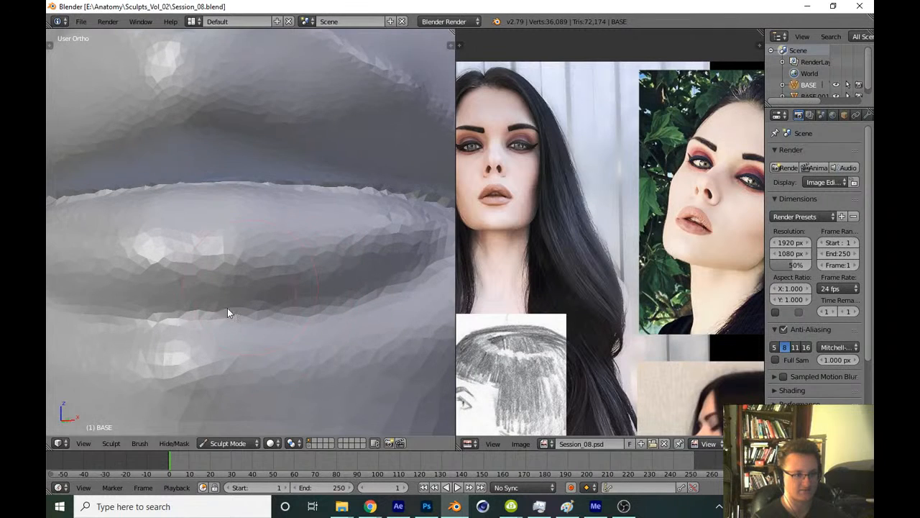
left_click_drag(228, 308, 223, 290)
scroll(223, 290, "up", 1)
mouse_move(144, 347)
left_mouse_down()
mouse_move(234, 343)
mouse_move(374, 312)
left_mouse_up()
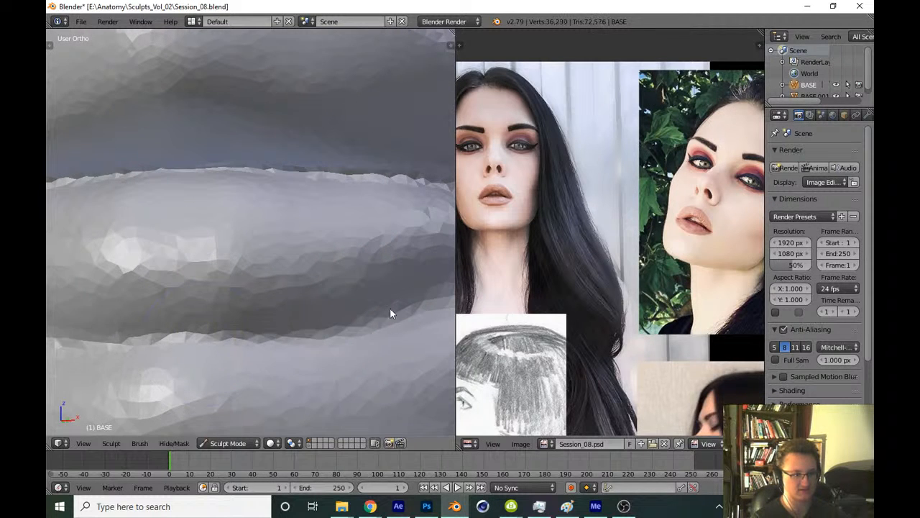
middle_click_drag(390, 307, 314, 333, "shift")
left_click_drag(276, 344, 413, 294)
middle_click_drag(330, 339, 273, 358, "shift")
left_click_drag(287, 349, 421, 287)
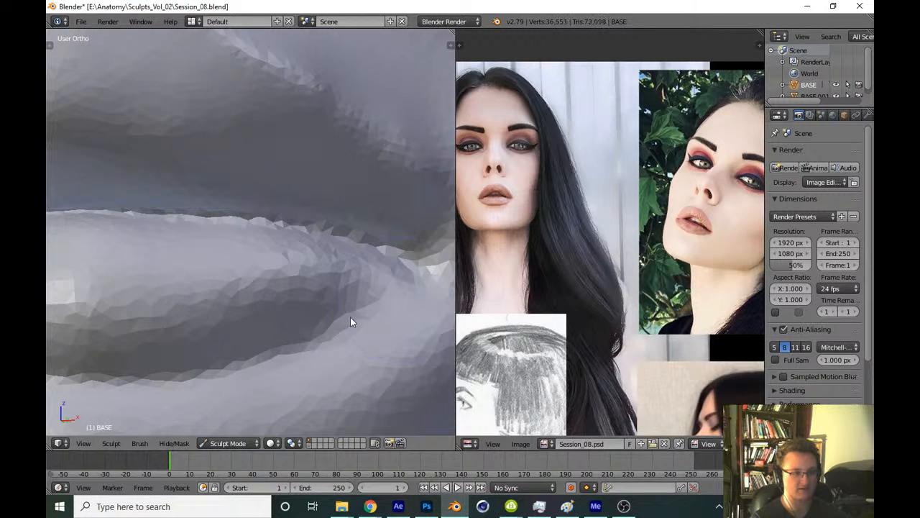
left_click_drag(315, 339, 367, 305)
Soften the ridge beneath the lower lip toward the mouth corner in the front view
middle_click_drag(359, 286, 334, 390, "ctrl")
scroll(333, 390, "down", 2)
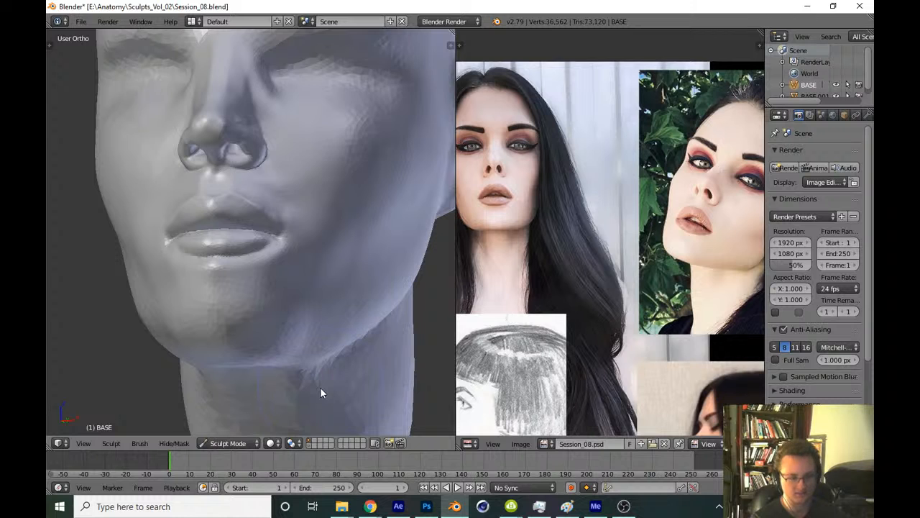
key("KP_1")
middle_click_drag(310, 355, 354, 219, "ctrl")
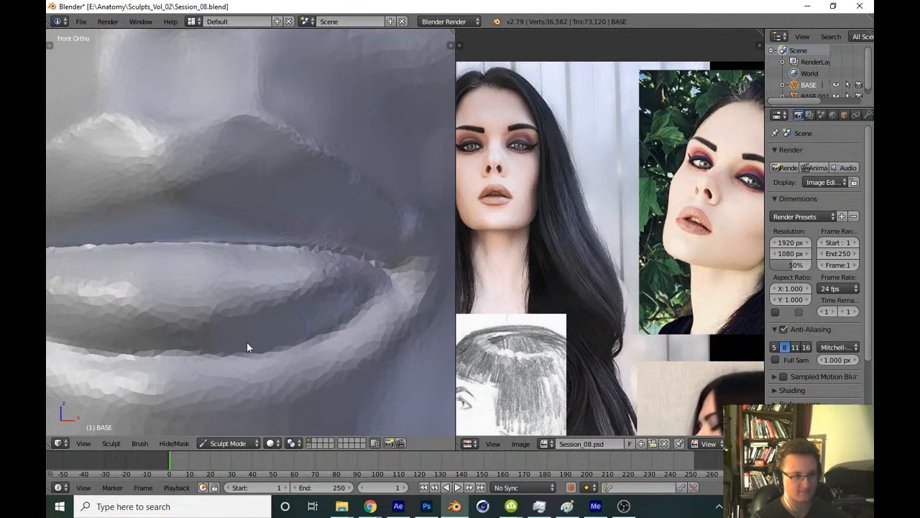
middle_click_drag(230, 371, 256, 326, "shift")
mouse_move(166, 321)
left_mouse_down()
mouse_move(349, 304)
mouse_move(240, 374)
mouse_move(436, 323)
left_mouse_up()
middle_click_drag(337, 276, 340, 330, "shift")
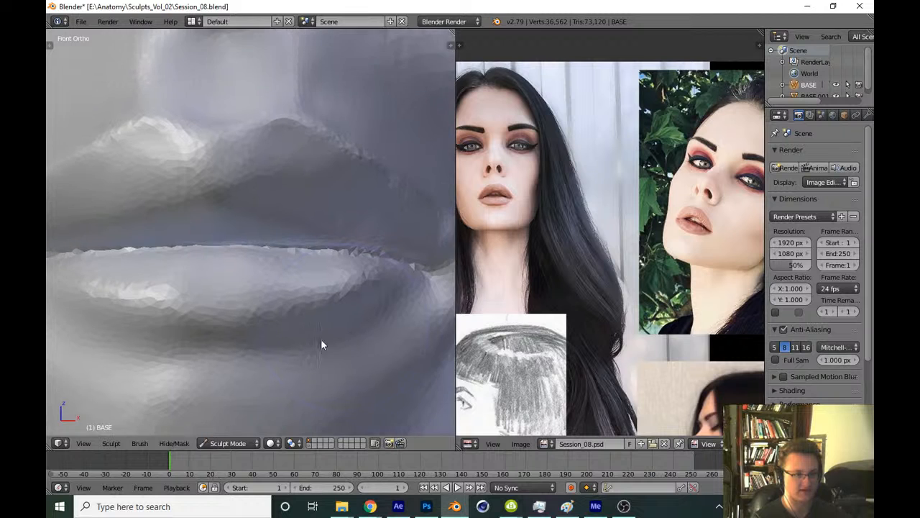
Flatten the lower lip's front surface into a clearer plane between the seam and its lower edge
scroll(320, 339, "up", 3)
mouse_move(216, 349)
left_mouse_down()
mouse_move(291, 345)
mouse_move(301, 360)
left_mouse_up()
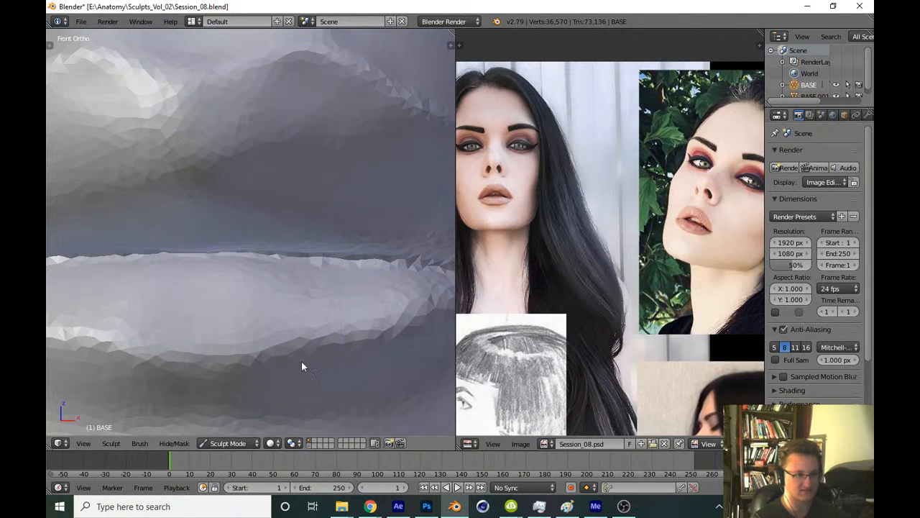
middle_click_drag(415, 299, 320, 326, "shift")
left_click_drag(130, 282, 347, 285)
scroll(350, 374, "down", 5)
scroll(351, 414, "down", 4)
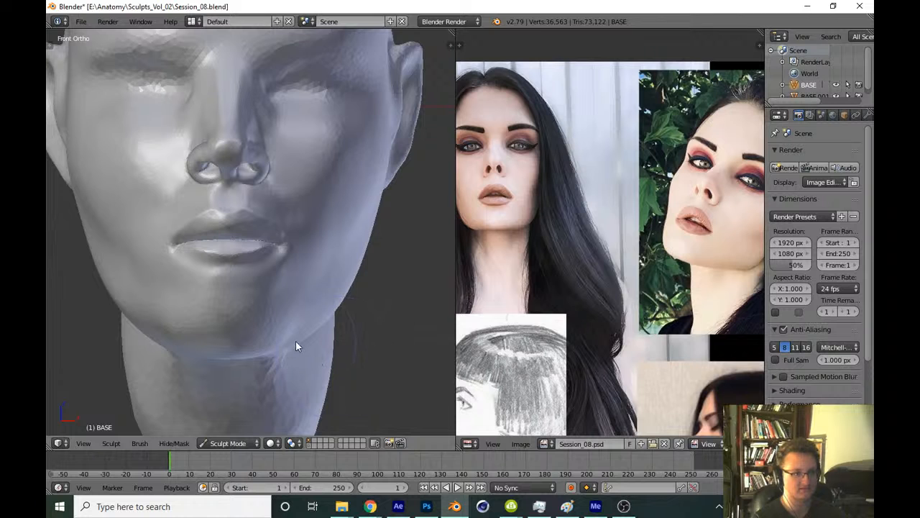
Refine the lower lip's upper surface and its edge along the mouth seam
middle_click_drag(296, 345, 317, 360, "shift")
scroll(317, 361, "up", 6)
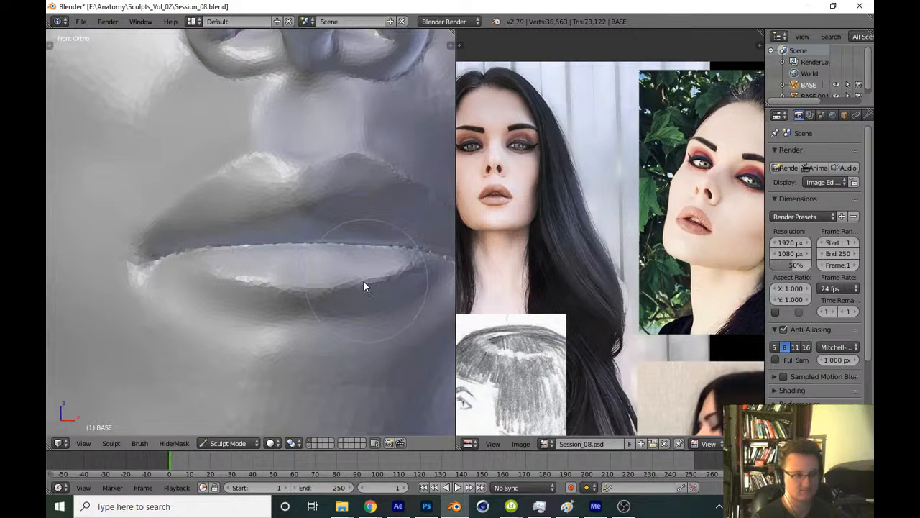
middle_click_drag(365, 286, 278, 333, "shift")
scroll(297, 302, "up", 6)
left_click_drag(236, 350, 369, 328)
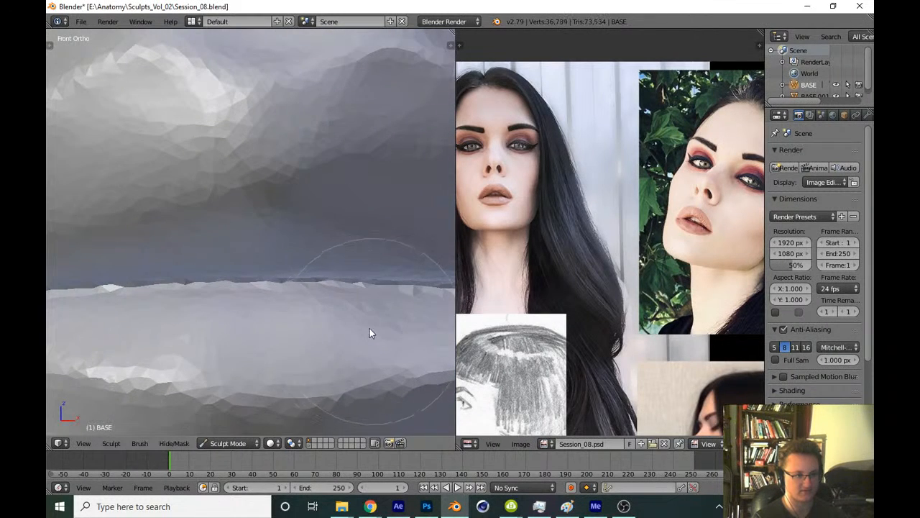
middle_click_drag(317, 327, 253, 319)
scroll(288, 336, "down", 1)
key("KP_1")
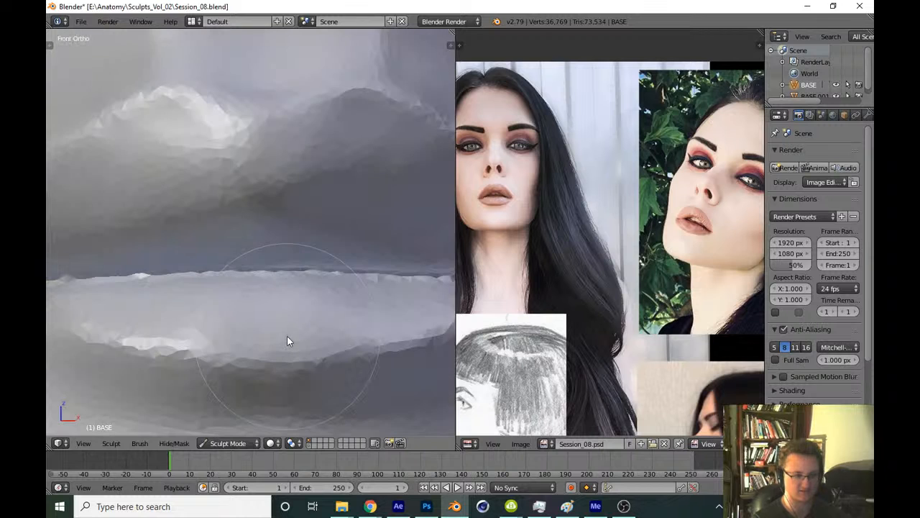
mouse_move(317, 310)
middle_mouse_down("shift")
mouse_move(292, 296)
mouse_move(257, 310)
middle_mouse_up("shift")
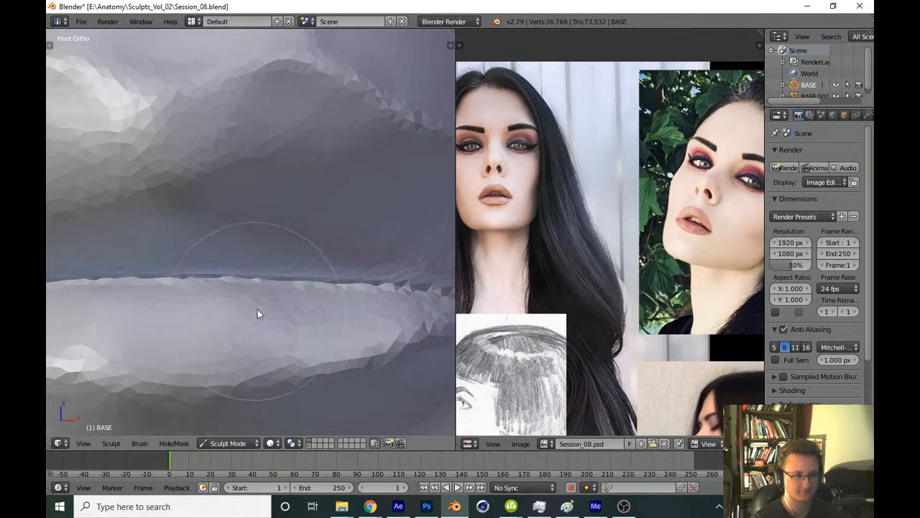
mouse_move(257, 309)
left_mouse_down()
mouse_move(316, 298)
mouse_move(290, 319)
left_mouse_up()
Bring the whole head back into the front view and save over Session_08.blend with the lower lip changes
middle_click_drag(238, 291, 206, 335, "shift")
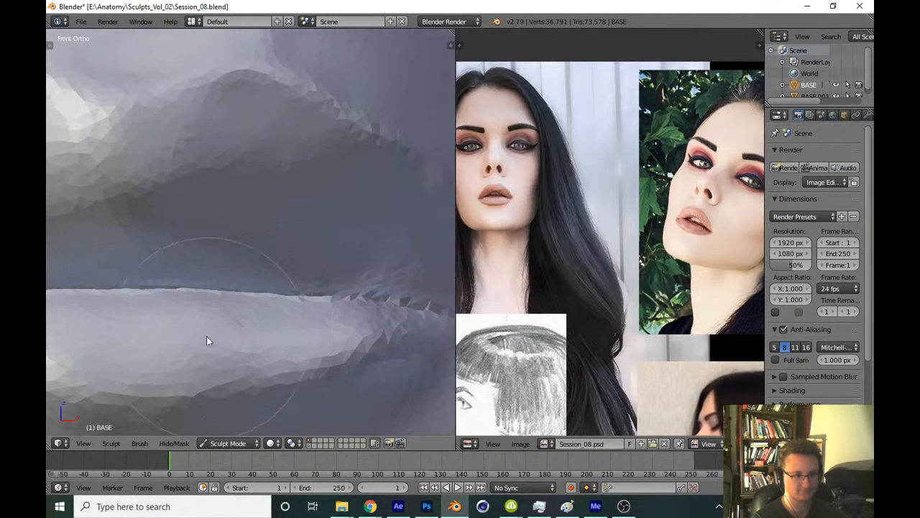
scroll(309, 316, "down", 3)
scroll(318, 342, "down", 6)
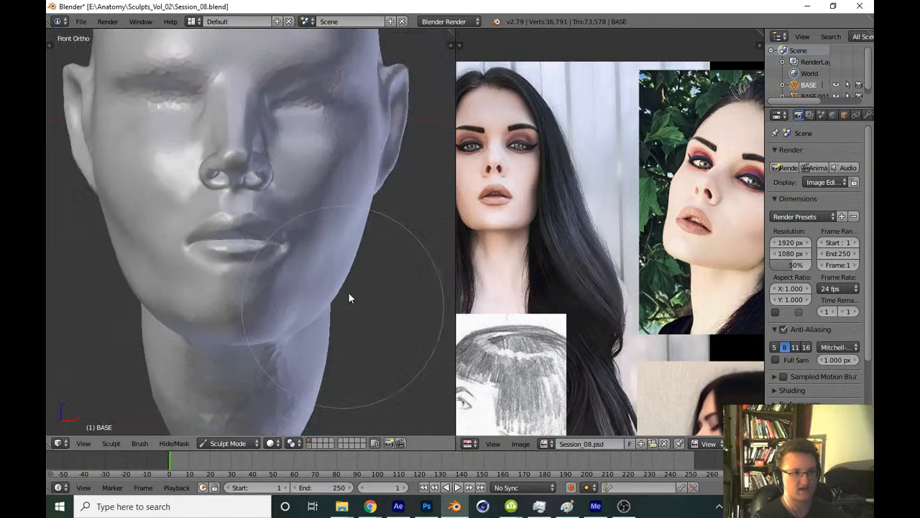
key("ctrl+s")
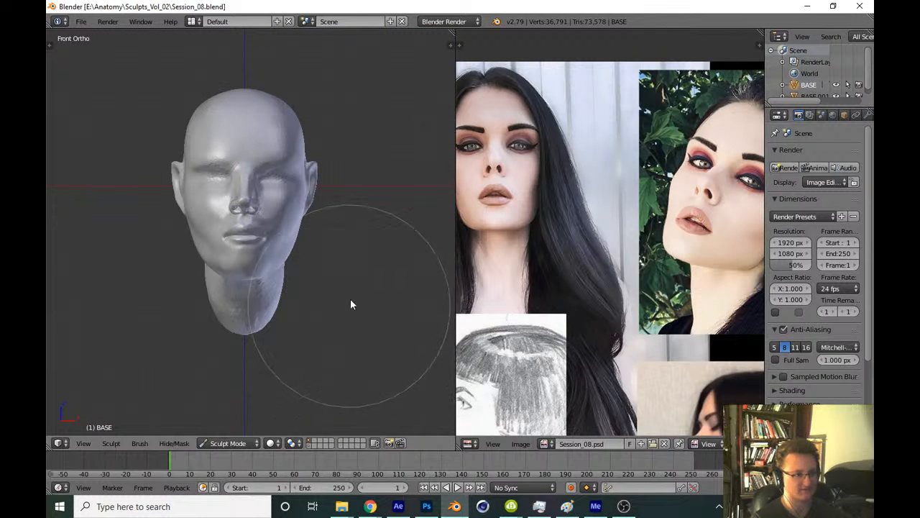
Pick another brush and sculpt the surface between the lower lip and the chin
middle_click_drag(358, 336, 394, 227, "ctrl")
key("t")
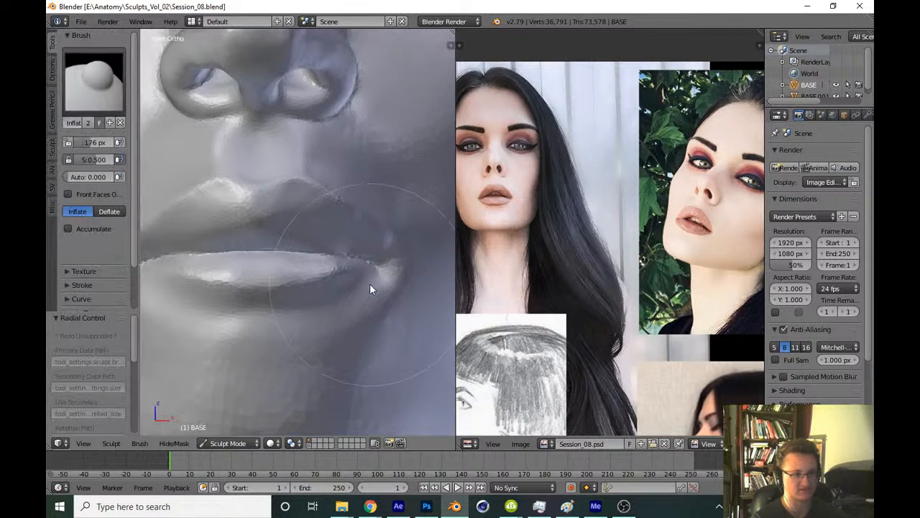
left_click(92, 85)
left_click(180, 153)
key("t")
scroll(295, 316, "up", 4)
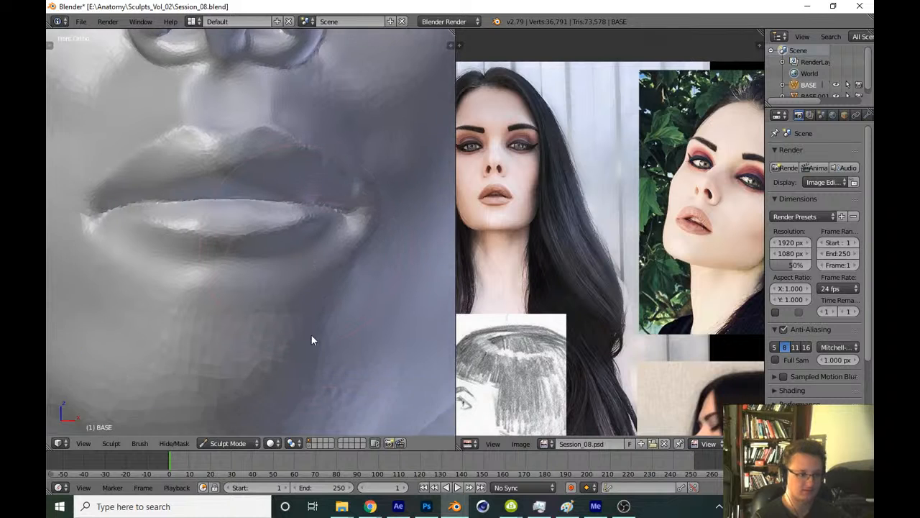
mouse_move(202, 328)
left_mouse_down()
mouse_move(189, 361)
mouse_move(163, 339)
left_mouse_up()
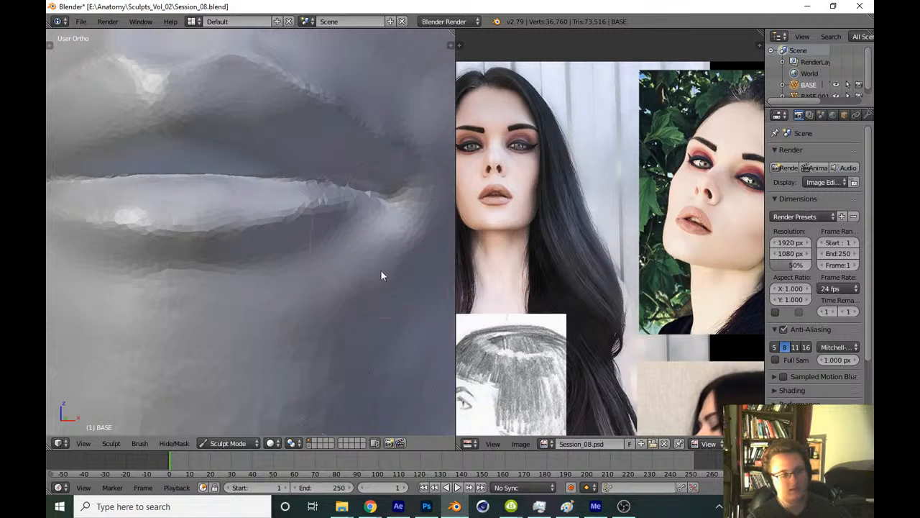
Bring the whole head into the front view and save over Session_08.blend
scroll(381, 324, "down", 6)
key("ctrl+s")
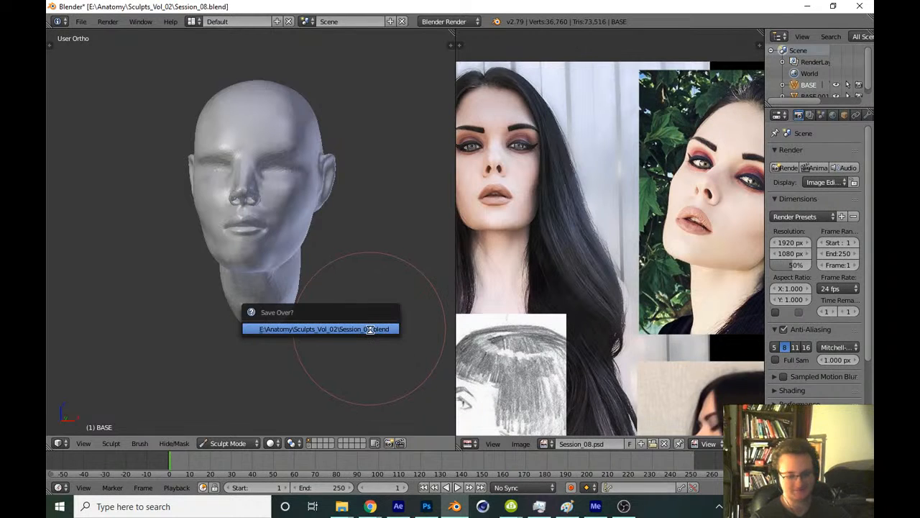
left_click(369, 328)
key("KP_1")
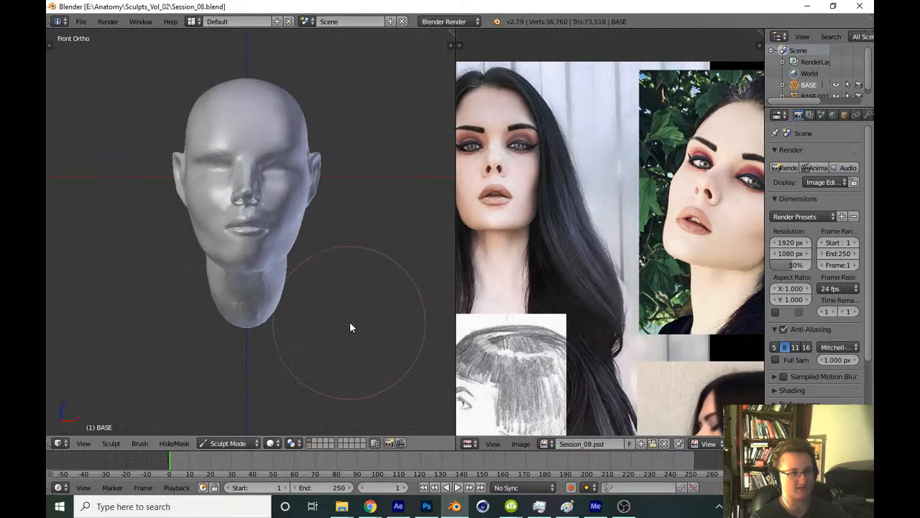
key("ctrl+s")
left_click(352, 323)
middle_click_drag(350, 270, 352, 333, "shift")
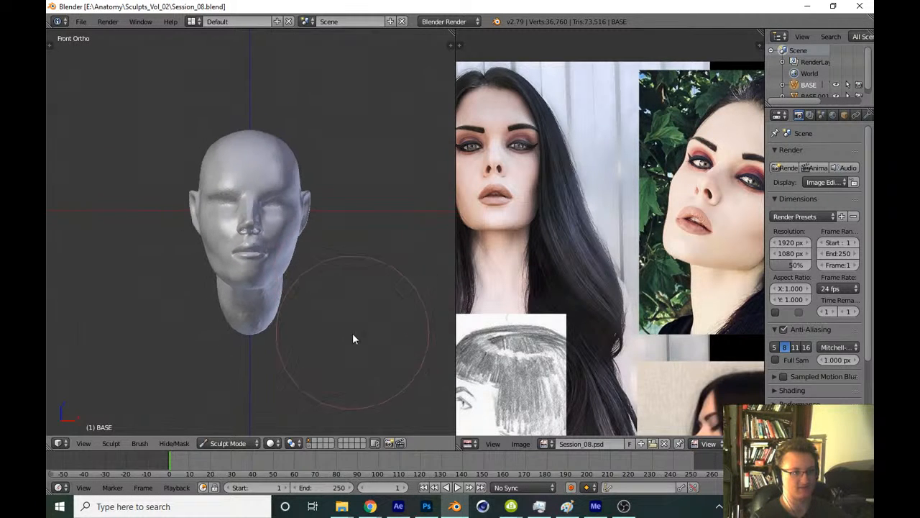
key("ctrl+s")
left_click(366, 370)
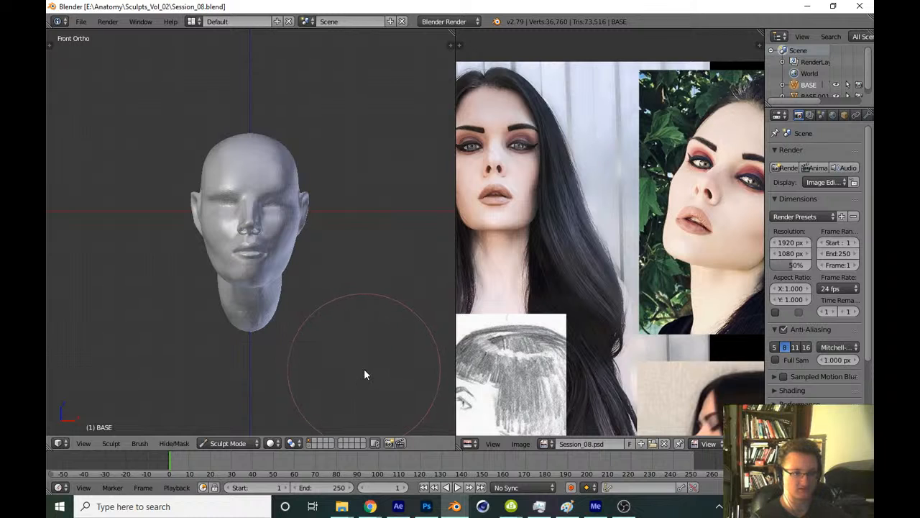
Adjust the upper lip's profile with the Grab brush in the right side view, comparing it with the profile photo
key("KP_3")
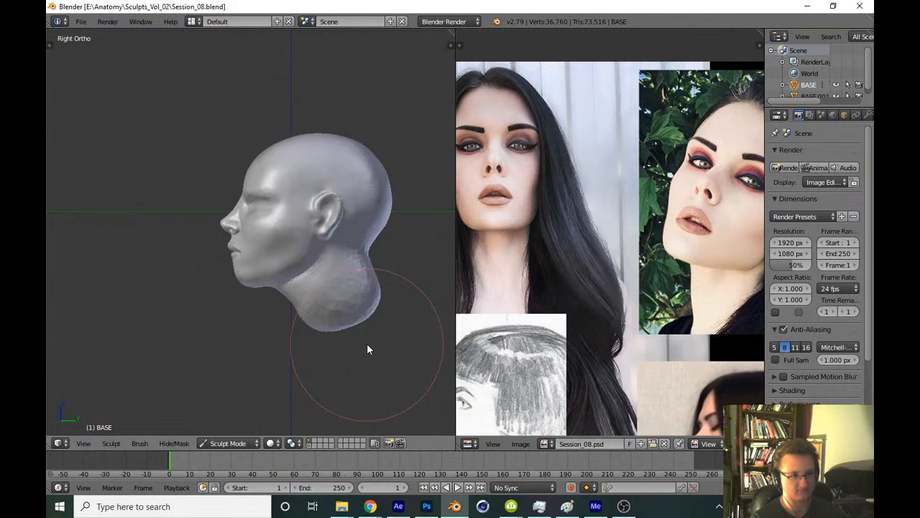
mouse_move(589, 204)
middle_mouse_down()
mouse_move(581, 190)
mouse_move(597, 83)
middle_mouse_up()
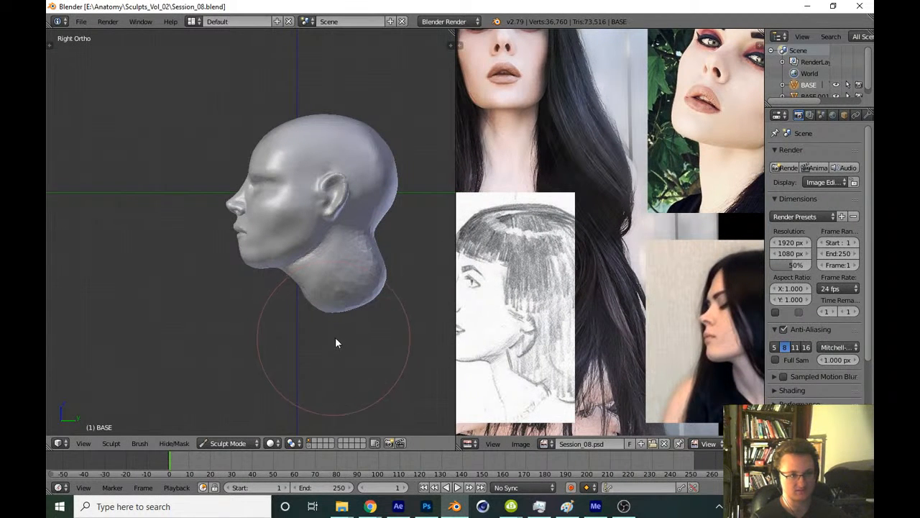
scroll(323, 348, "up", 10)
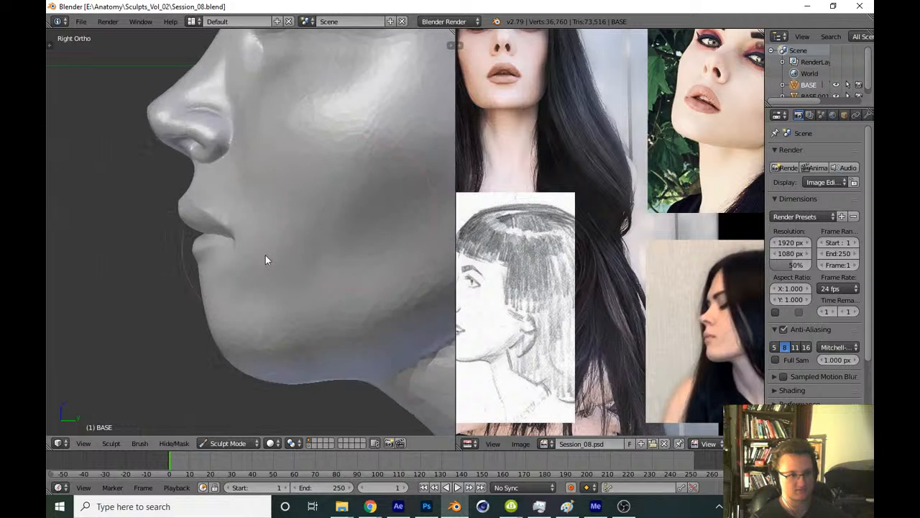
key("g")
key("f")
left_click(279, 276)
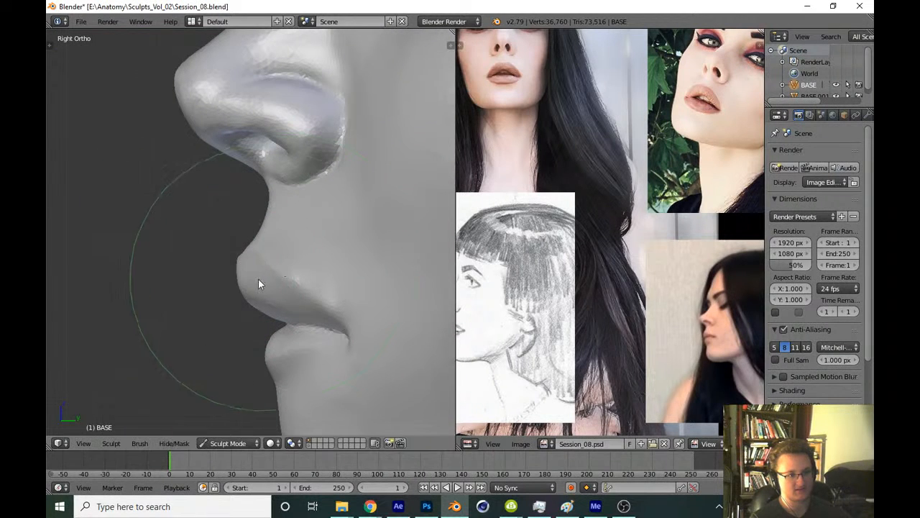
key("f")
left_click(296, 280)
Pull the surface just beneath the lower lip slightly forward in profile, using the profile drawing as reference
middle_click_drag(269, 285, 278, 212, "shift")
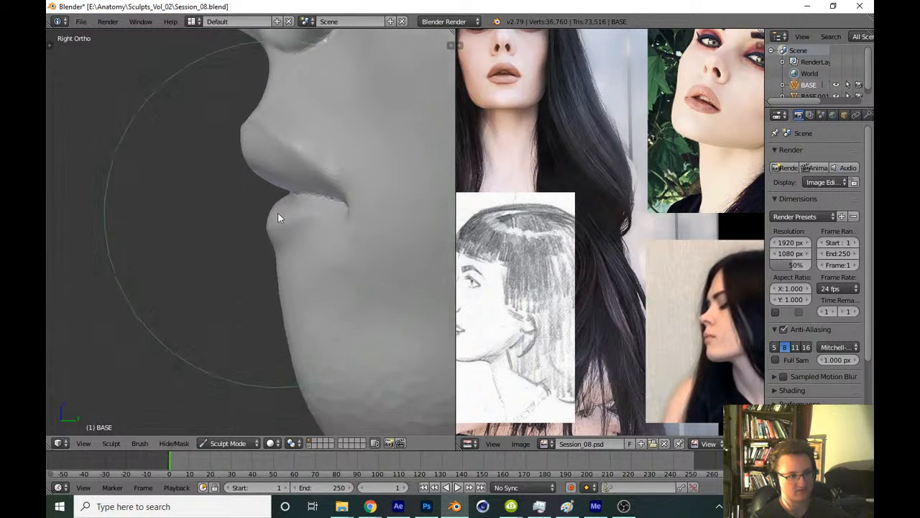
key("f")
left_click(289, 258)
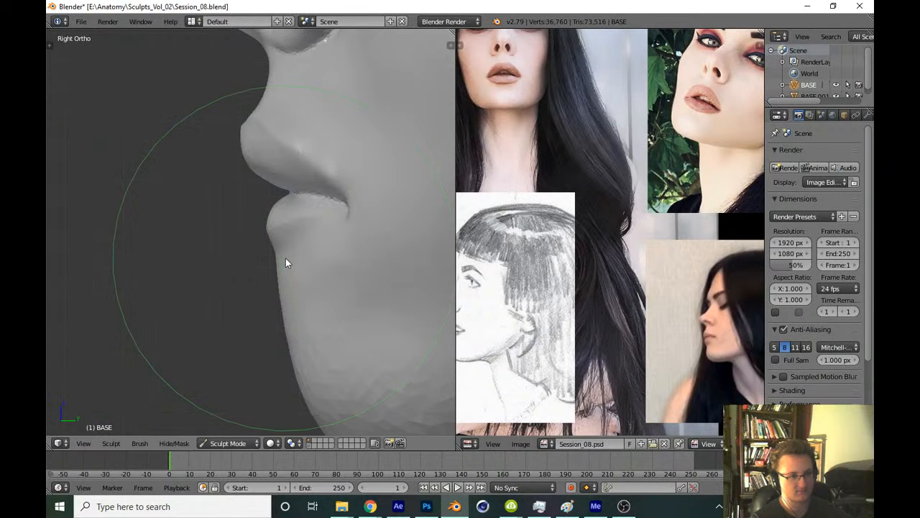
left_click_drag(286, 259, 276, 258)
scroll(276, 258, "down", 2)
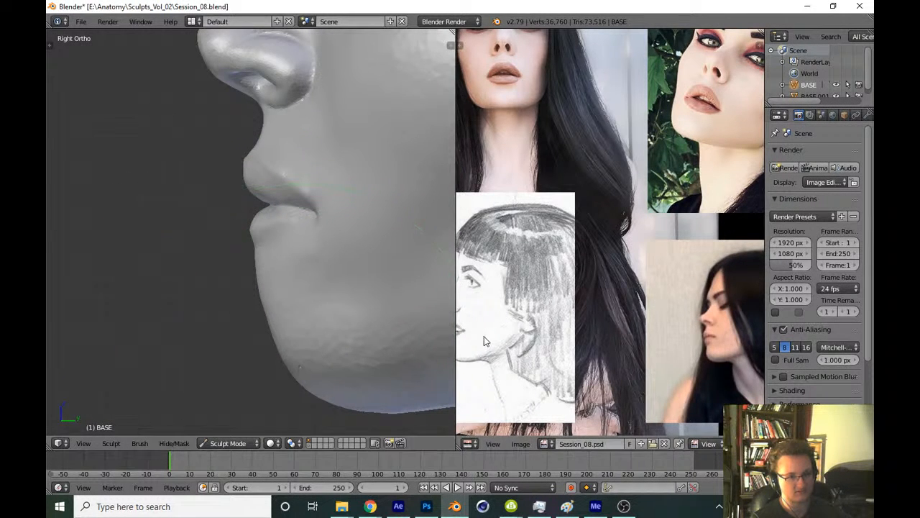
scroll(508, 302, "up", 2)
scroll(297, 291, "up", 5)
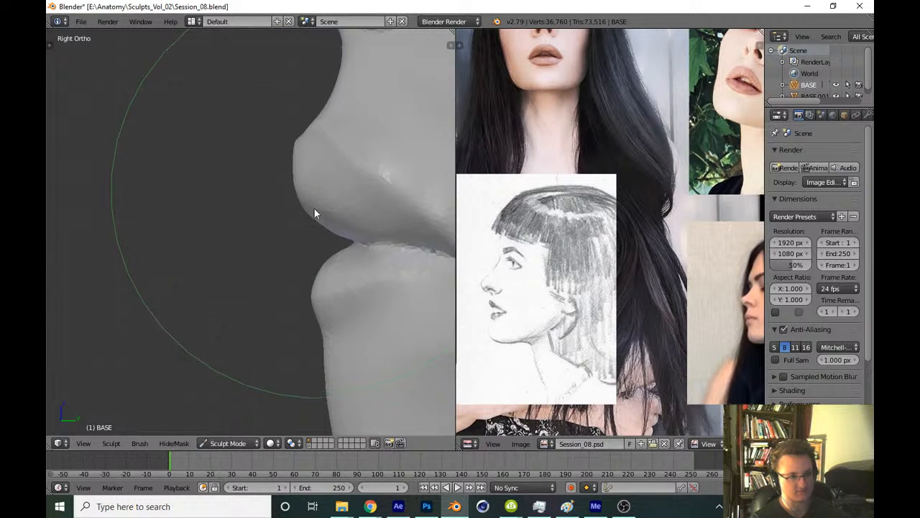
scroll(283, 352, "down", 6)
Carve the crease between the lower lip and the chin with the SculptDraw brush in subtract mode
key("KP_1")
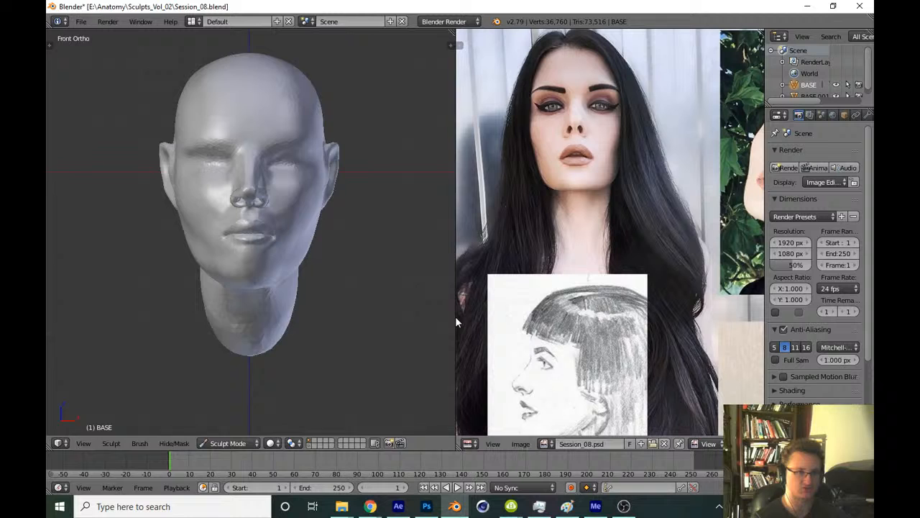
key("t")
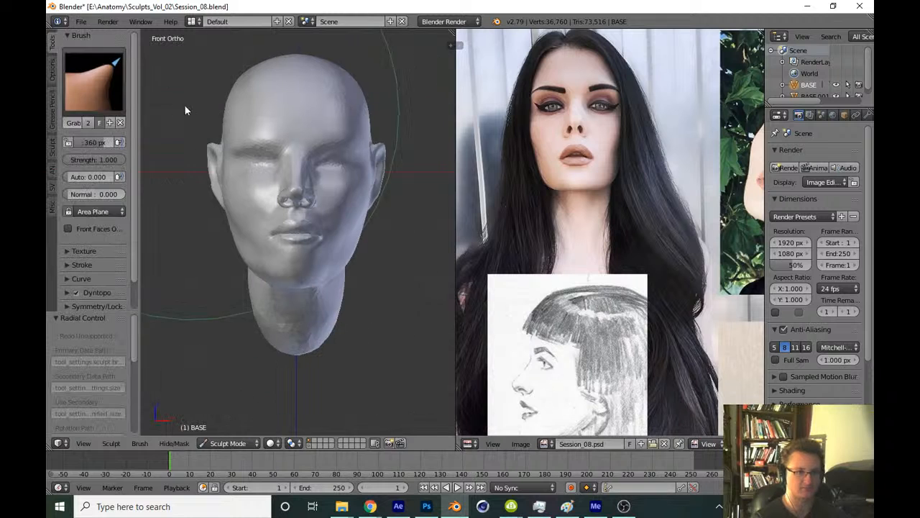
left_click(87, 79)
key("t")
scroll(307, 258, "up", 5)
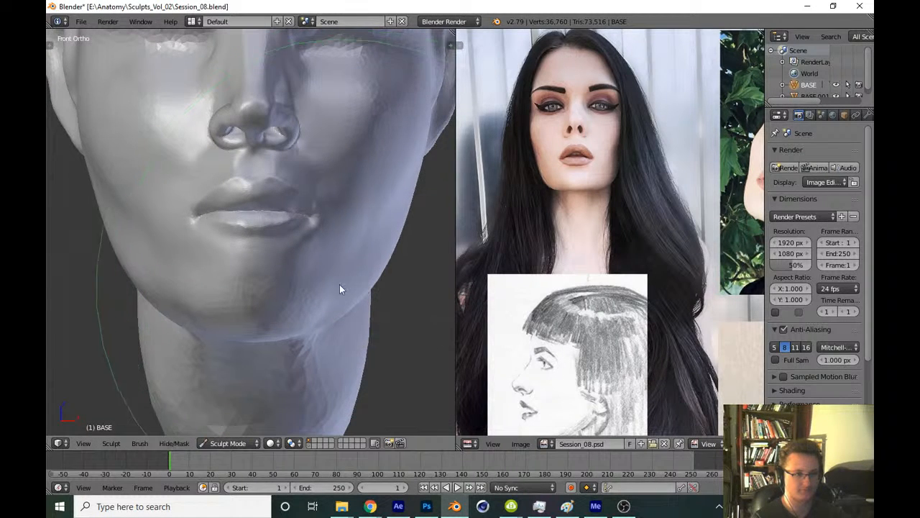
key("t")
left_click(94, 81)
left_click(171, 144)
key("t")
mouse_move(290, 325)
middle_mouse_down()
mouse_move(280, 296)
mouse_move(300, 225)
mouse_move(170, 288)
middle_mouse_up()
scroll(300, 224, "up", 5)
mouse_move(200, 224)
left_mouse_down("ctrl")
mouse_move(260, 197)
mouse_move(216, 205)
left_mouse_up("ctrl")
middle_click_drag(364, 248, 327, 248)
mouse_move(253, 223)
left_mouse_down("ctrl")
mouse_move(327, 218)
mouse_move(359, 251)
mouse_move(197, 196)
mouse_move(367, 263)
mouse_move(271, 188)
mouse_move(371, 289)
left_mouse_up("ctrl")
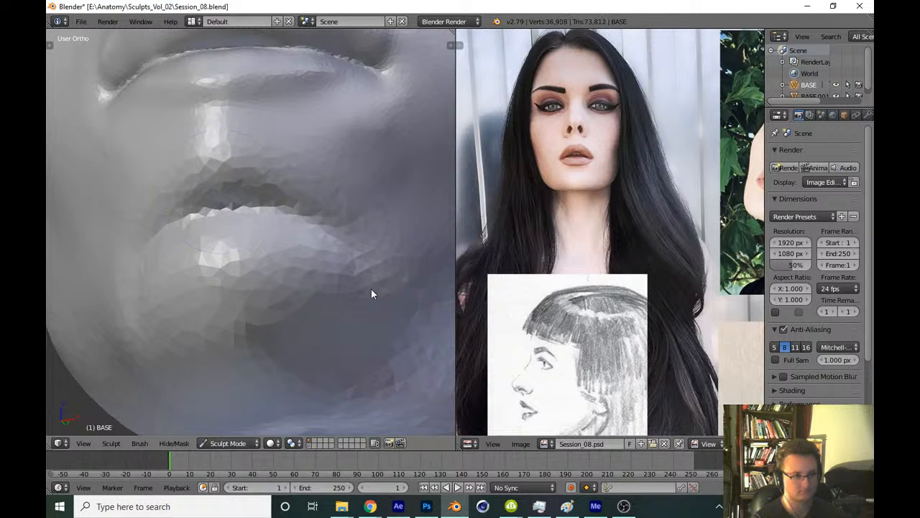
Smooth the carved crease and the top of the chin with a resized brush
key("f")
left_click(353, 206)
mouse_move(316, 208)
left_mouse_down("shift")
mouse_move(236, 202)
mouse_move(206, 185)
mouse_move(304, 259)
mouse_move(299, 321)
left_mouse_up("shift")
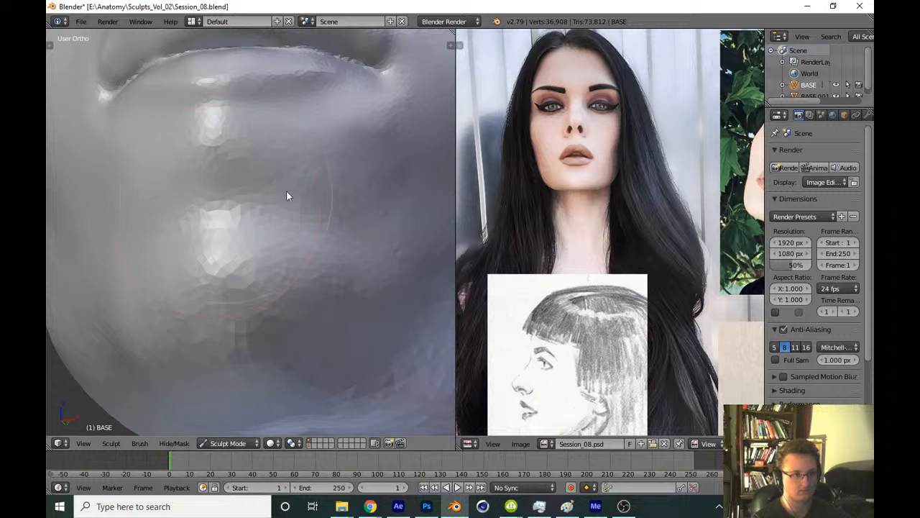
Return to the front view of the whole head and save over Session_08.blend with the chin crease
scroll(335, 321, "down", 8)
key("KP_1")
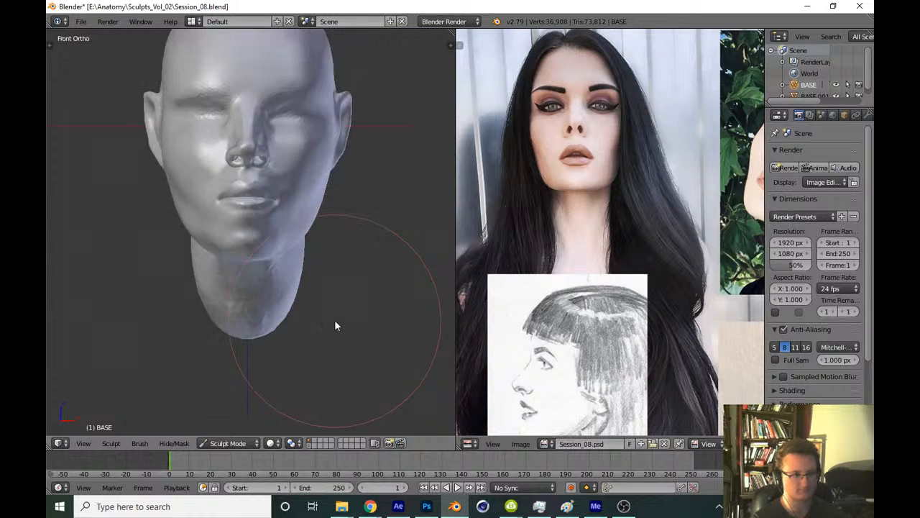
scroll(352, 288, "down", 4)
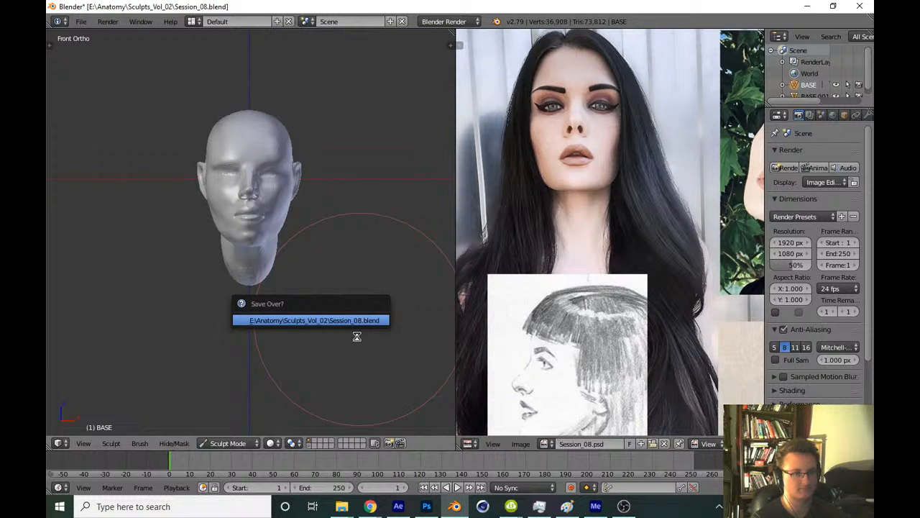
left_click(357, 322)
Switch brushes and even out the side of the jaw behind the chin from a three-quarter view
scroll(328, 336, "up", 1)
mouse_move(503, 283)
middle_mouse_down()
mouse_move(481, 203)
mouse_move(471, 243)
mouse_move(435, 260)
mouse_move(433, 290)
mouse_move(238, 281)
middle_mouse_up()
scroll(261, 220, "up", 3)
key("t")
left_click(87, 75)
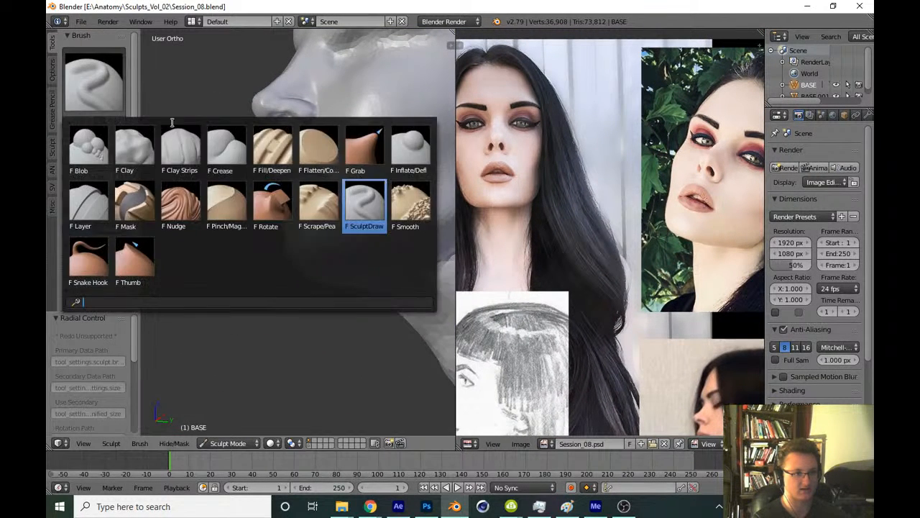
left_click(267, 195)
key("t")
scroll(240, 271, "up", 4)
scroll(340, 252, "up", 2)
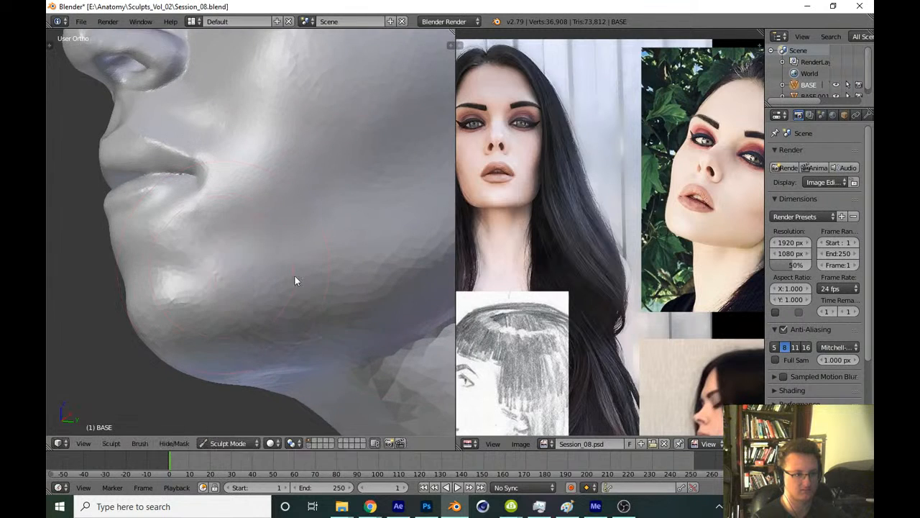
middle_click_drag(294, 275, 261, 251)
mouse_move(261, 256)
left_mouse_down()
mouse_move(255, 288)
mouse_move(269, 263)
mouse_move(357, 251)
mouse_move(321, 260)
left_mouse_up()
Clean up the jawline's lower edge along the neck and even out the lower cheek above it
middle_click_drag(320, 260, 282, 249)
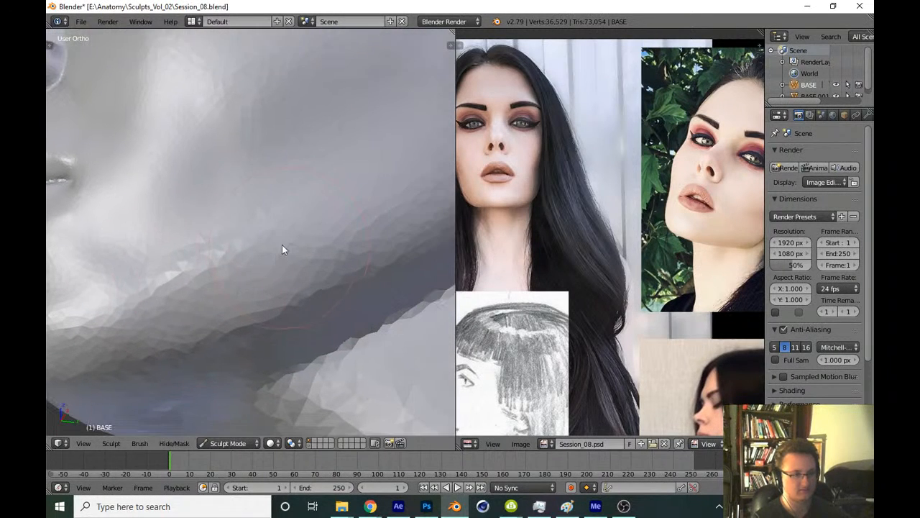
mouse_move(282, 248)
left_mouse_down()
mouse_move(164, 279)
mouse_move(279, 223)
mouse_move(165, 267)
mouse_move(288, 280)
left_mouse_up()
mouse_move(288, 281)
middle_mouse_down()
mouse_move(268, 274)
mouse_move(292, 251)
middle_mouse_up()
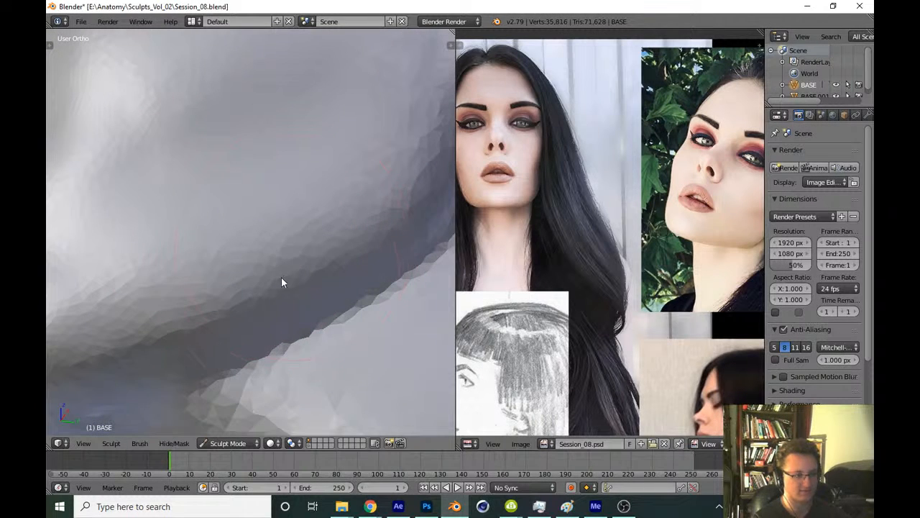
middle_click_drag(189, 242, 268, 272)
mouse_move(269, 272)
left_mouse_down()
mouse_move(201, 258)
mouse_move(214, 207)
left_mouse_up()
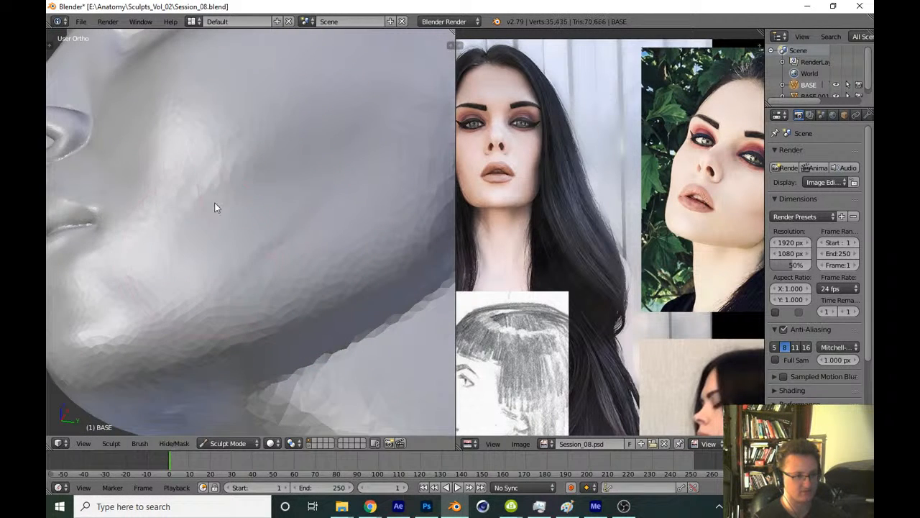
Show the whole head from the front and save over Session_08.blend with the jaw changes
scroll(292, 273, "down", 6)
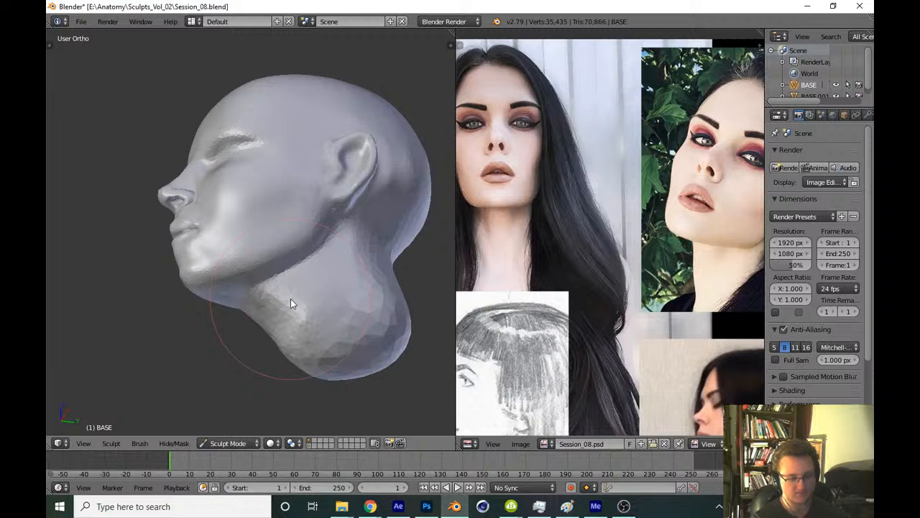
key("KP_1")
key("ctrl+s")
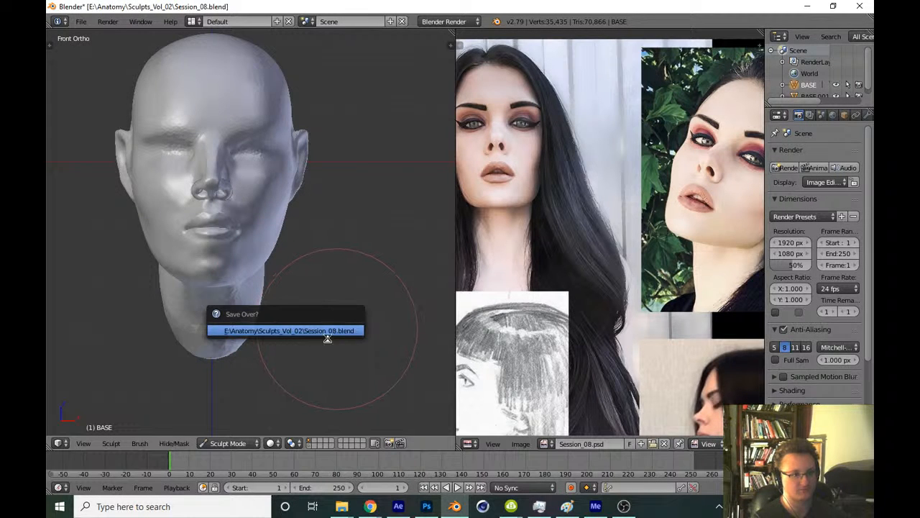
left_click(328, 335)
Define the chin's upper edge beneath the lower lip crease in the front view with a resized brush
mouse_move(323, 325)
middle_mouse_down("shift")
mouse_move(341, 286)
mouse_move(353, 292)
mouse_move(330, 331)
middle_mouse_up("shift")
scroll(397, 189, "up", 12)
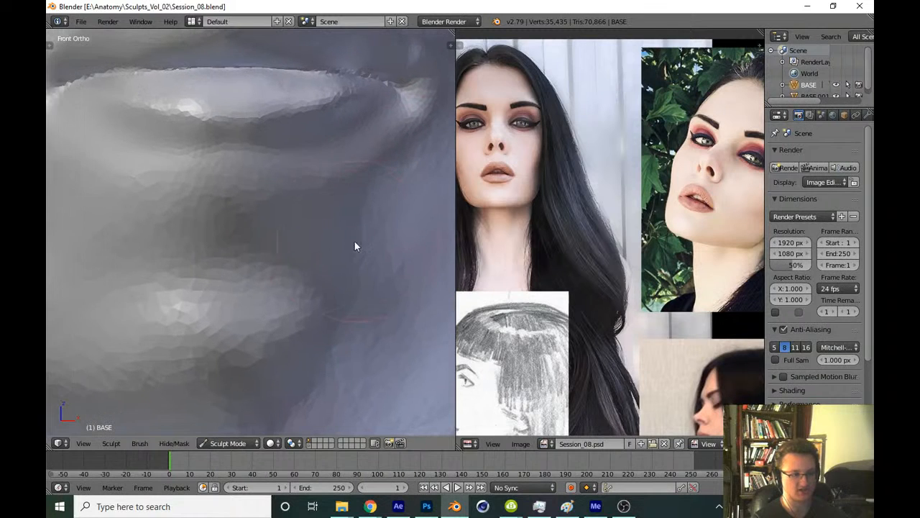
scroll(245, 264, "up", 1)
key("f")
left_click(242, 271)
left_click_drag(216, 269, 283, 268)
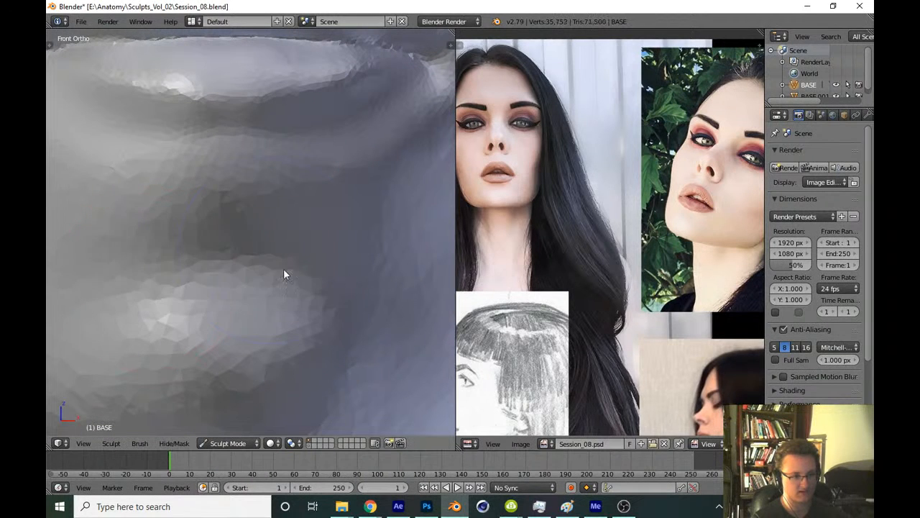
left_click_drag(196, 251, 288, 281)
Extend the chin's upper edge outward and down around its side with repeated strokes
scroll(327, 298, "down", 4)
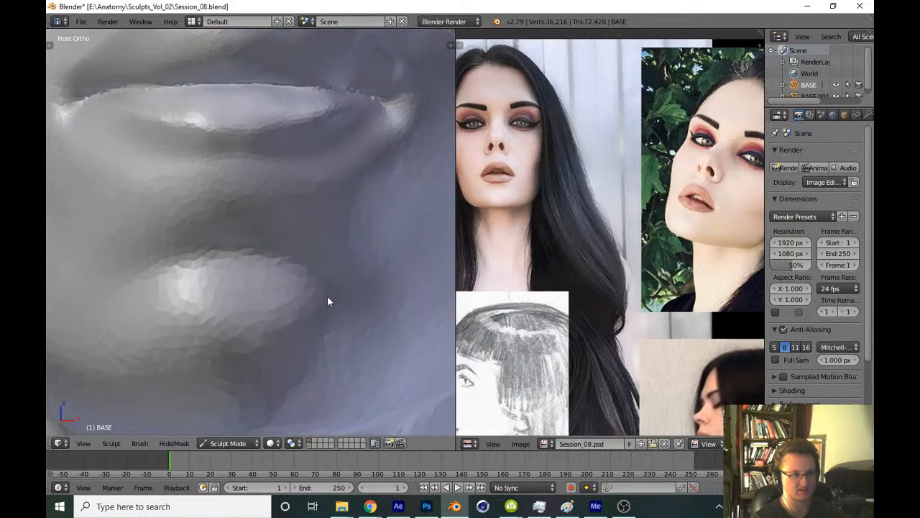
scroll(312, 288, "up", 4)
left_click_drag(289, 292, 369, 326)
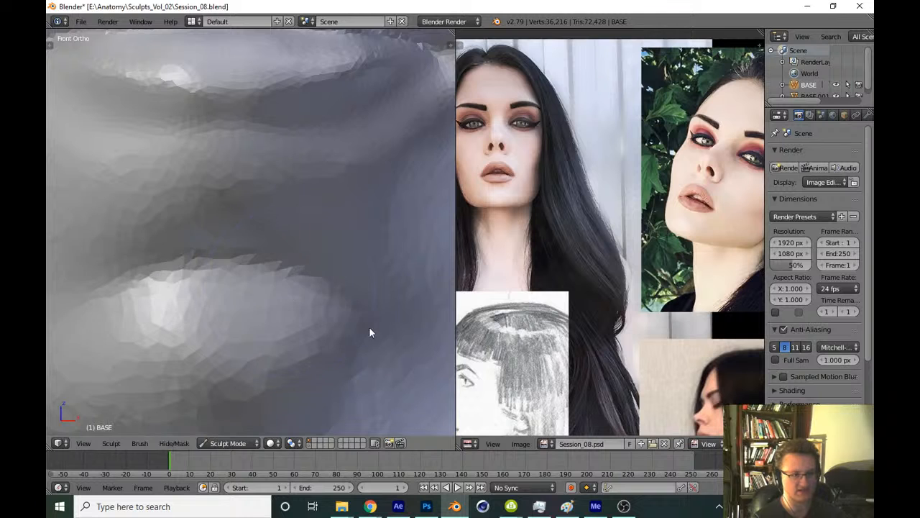
left_click_drag(282, 275, 369, 348)
left_click_drag(242, 272, 384, 345)
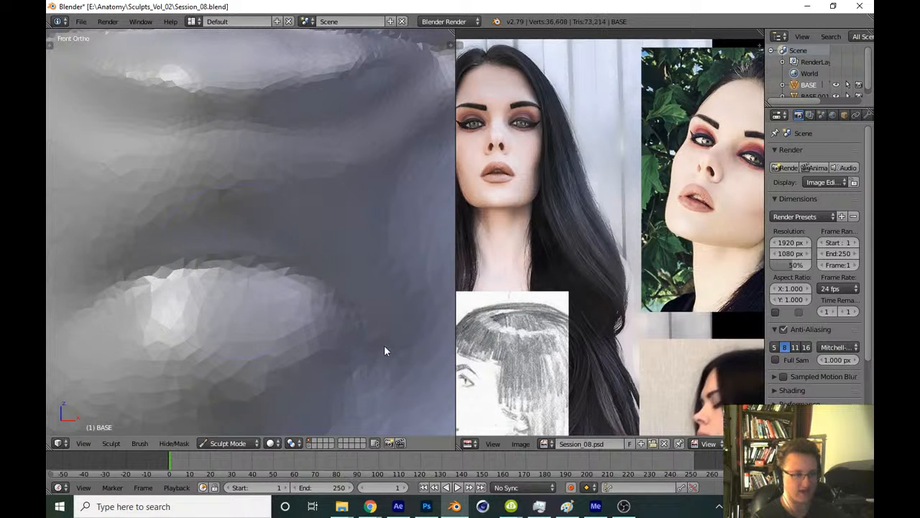
left_click_drag(234, 278, 380, 371)
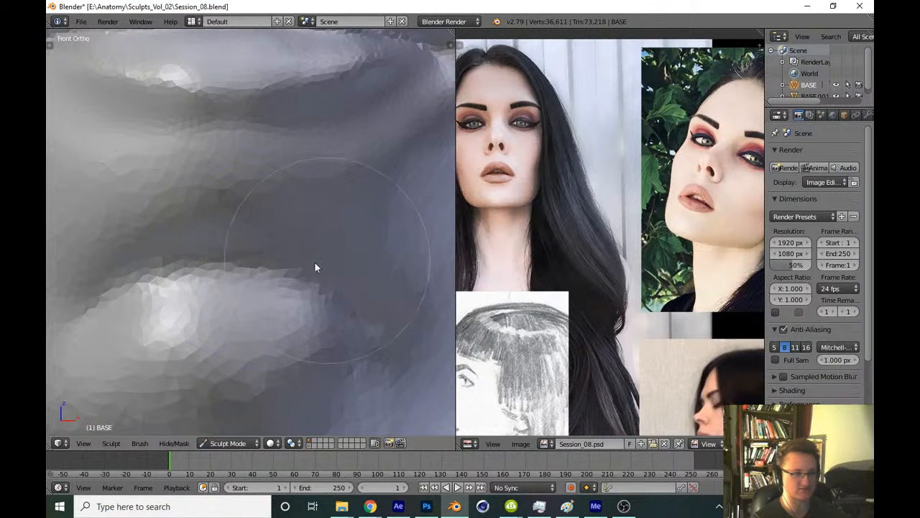
Save over Session_08.blend with the chin-edge changes and check the whole head in front and right profile views
scroll(321, 278, "down", 5)
scroll(316, 316, "down", 8)
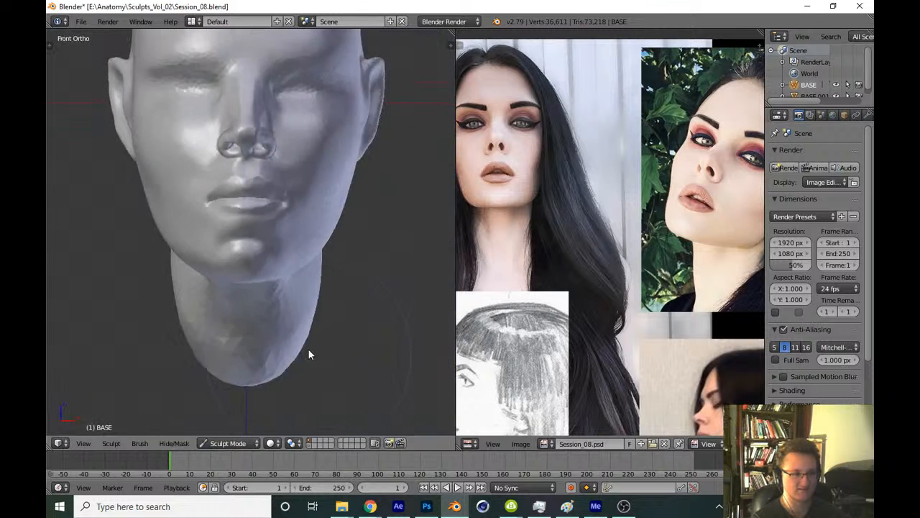
key("ctrl+s")
left_click(351, 337)
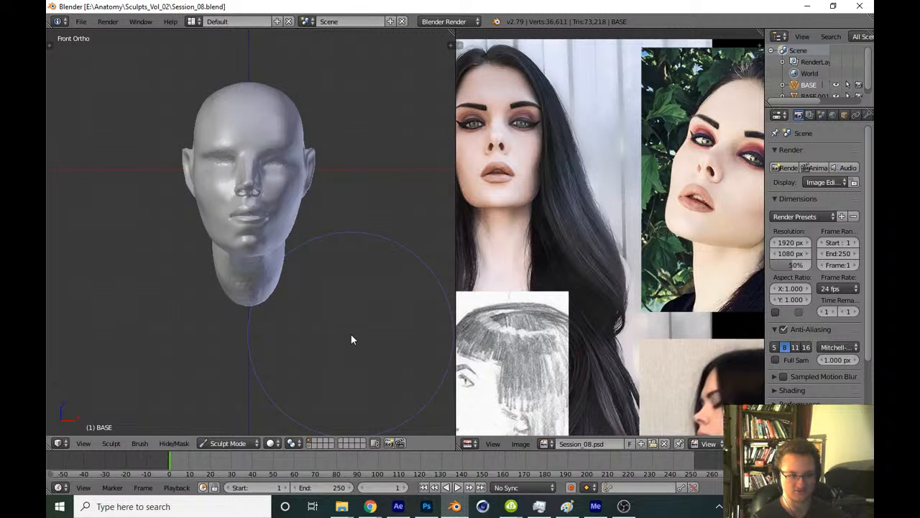
key("KP_3")
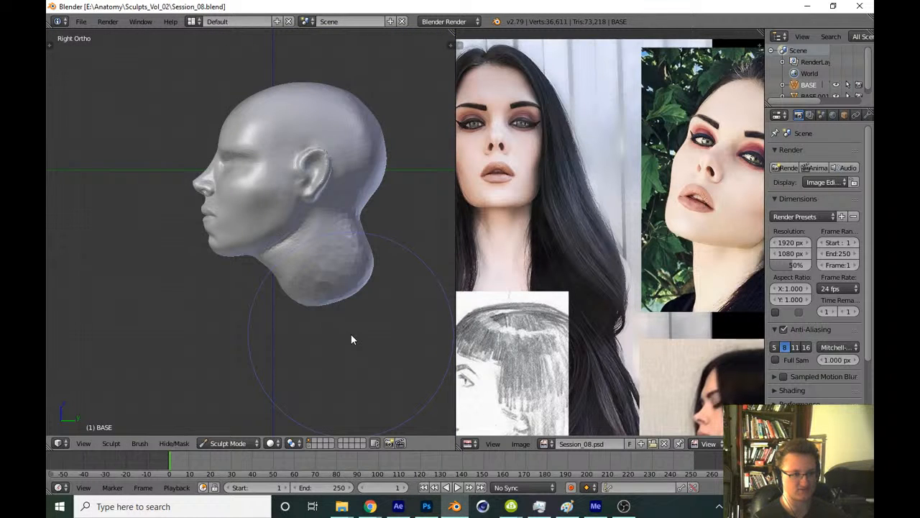
key("KP_1")
Replace the Crease brush with another sculpting brush, resize it, and rework the side of the chin
key("t")
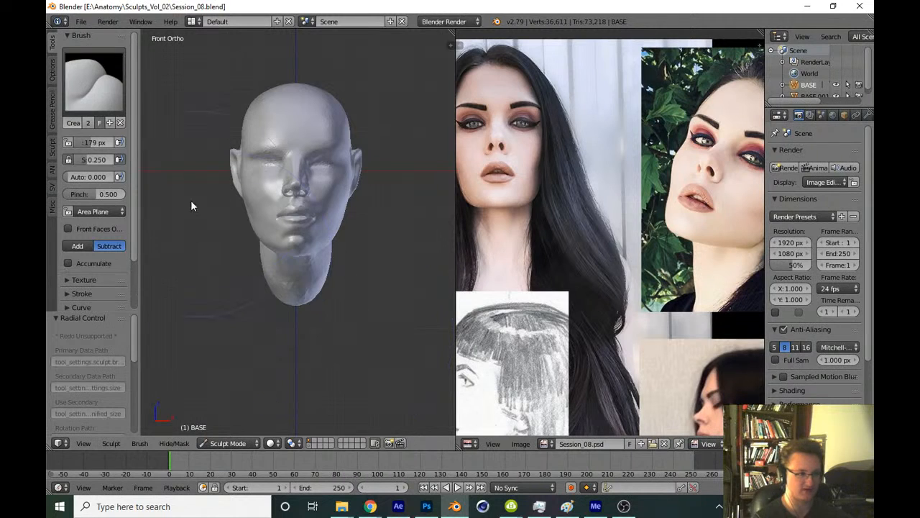
left_click(97, 88)
left_click(198, 154)
key("t")
middle_click_drag(298, 326, 298, 330, "shift")
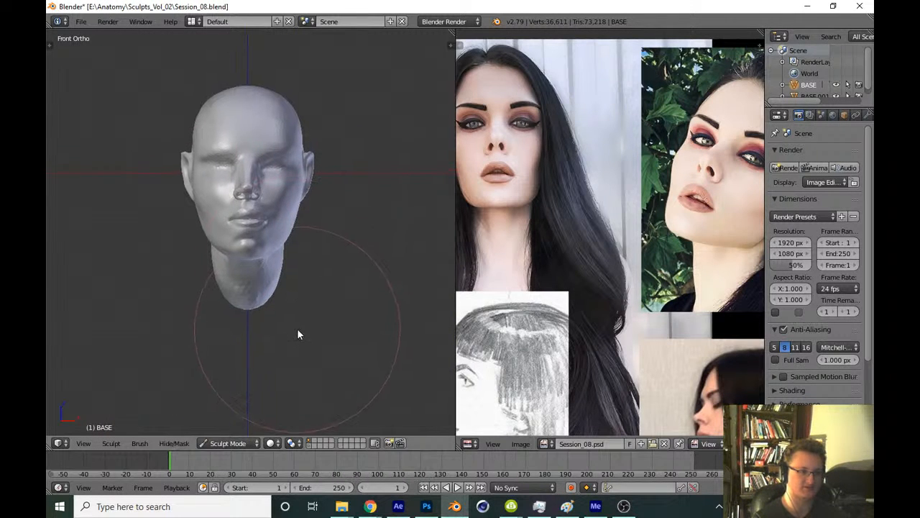
middle_click_drag(285, 367, 340, 234, "ctrl")
middle_click_drag(314, 291, 330, 258, "shift")
middle_click_drag(322, 345, 317, 269, "ctrl")
key("f")
left_click(305, 268)
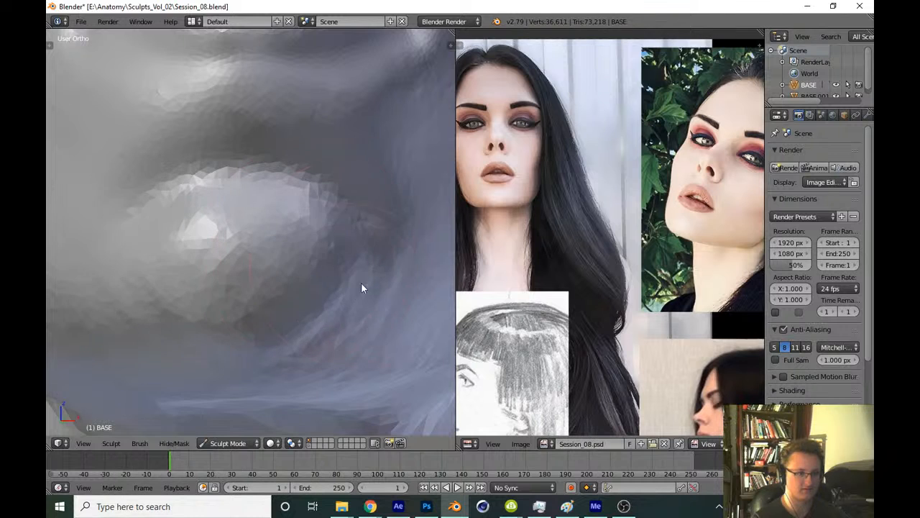
left_click_drag(361, 288, 386, 349)
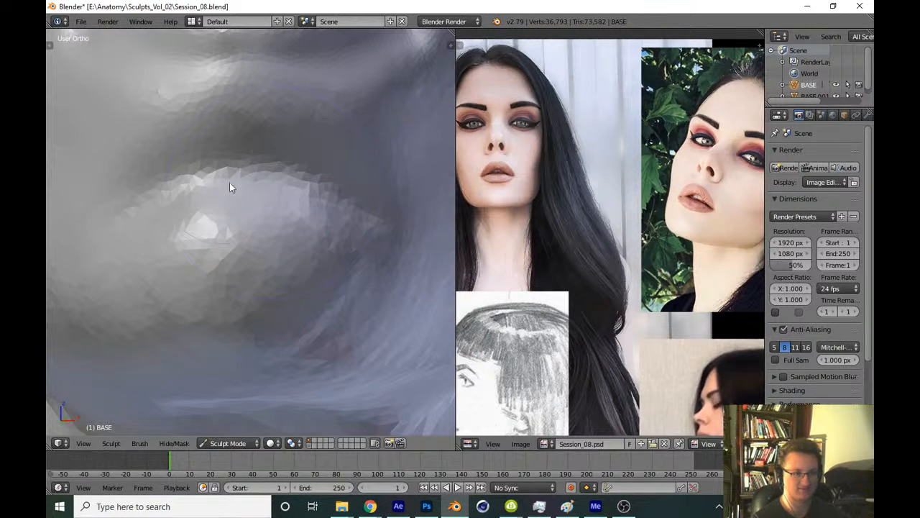
Even out the chin's upper edge with overlapping strokes running across it toward the side
mouse_move(224, 181)
left_mouse_down()
mouse_move(287, 179)
mouse_move(351, 203)
left_mouse_up()
left_click_drag(166, 194, 315, 184)
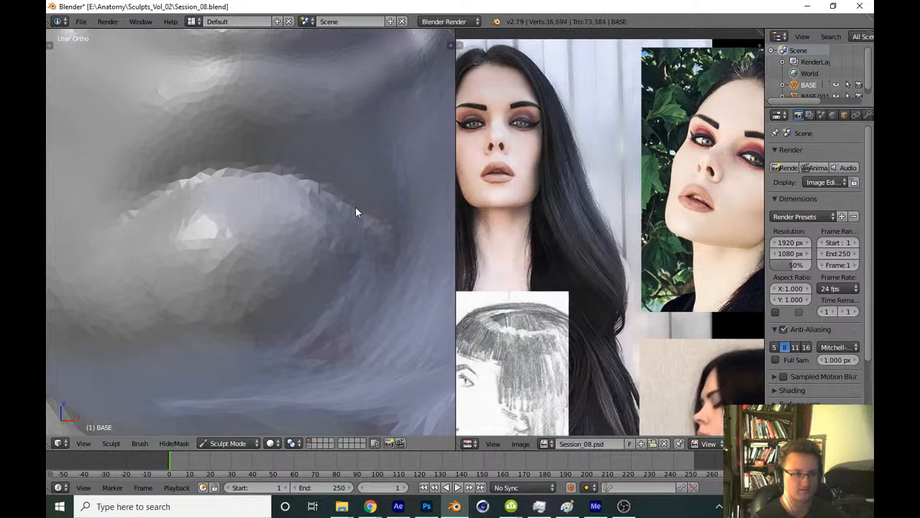
key("f")
left_click(297, 343)
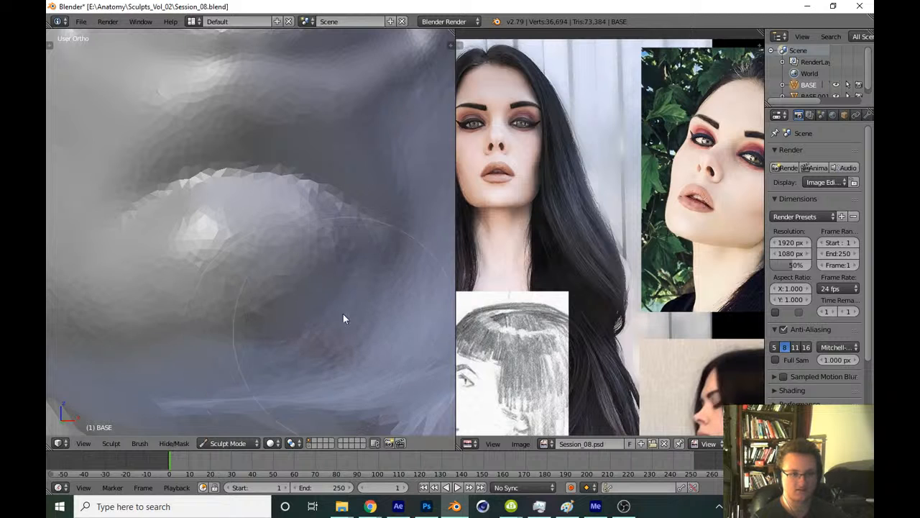
Show the whole head from the front and save over Session_08.blend with the reworked chin
scroll(365, 347, "down", 7)
scroll(392, 327, "down", 1)
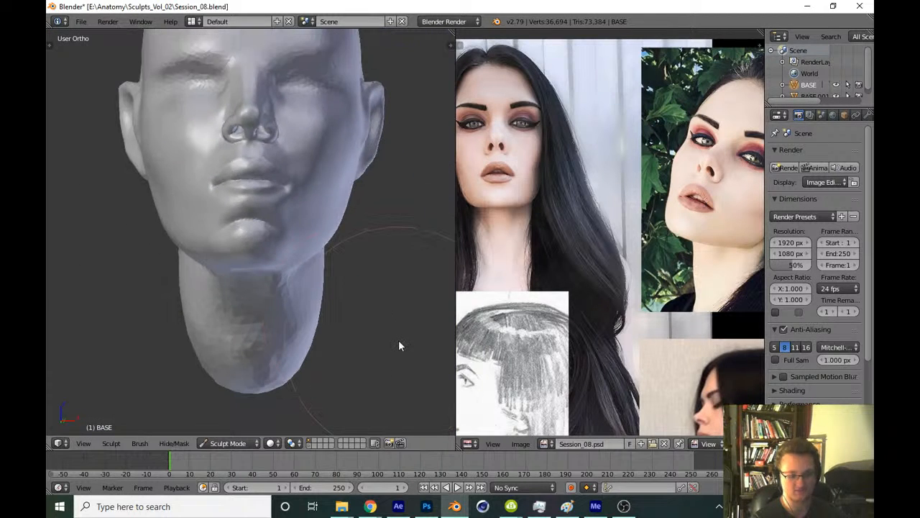
key("KP_1")
scroll(358, 323, "down", 4)
key("ctrl+s")
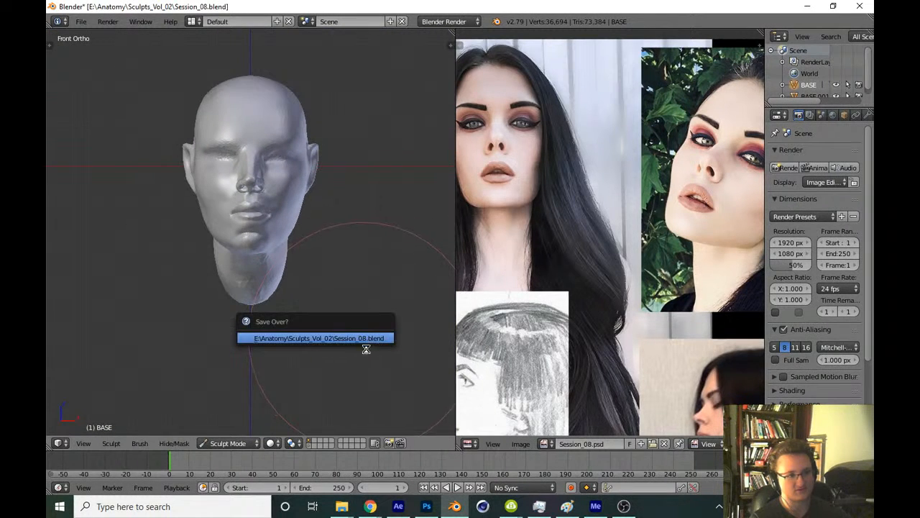
left_click(350, 341)
Bring up the lips in right profile beside the profile references and set up a resized Grab brush
mouse_move(351, 281)
middle_mouse_down("shift")
mouse_move(351, 356)
mouse_move(341, 360)
mouse_move(376, 247)
mouse_move(359, 397)
mouse_move(346, 330)
middle_mouse_up("shift")
key("KP_3")
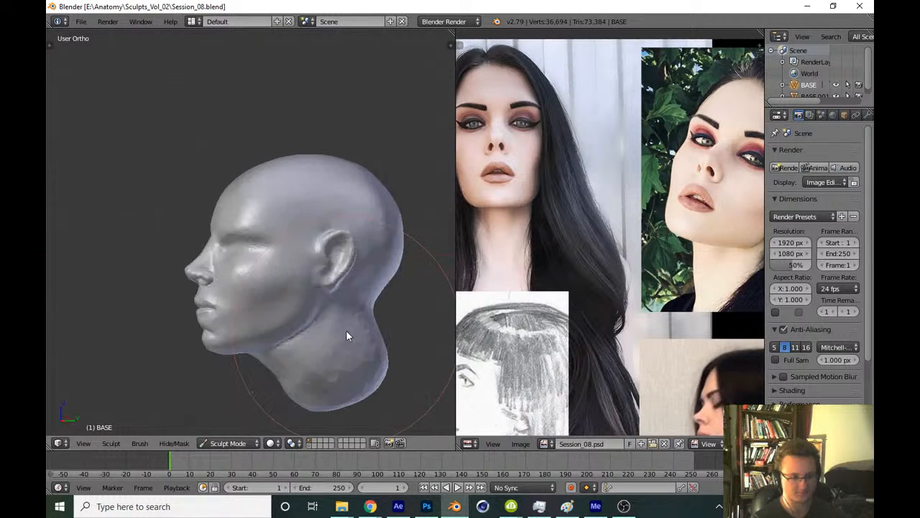
middle_click_drag(511, 271, 525, 202)
mouse_move(320, 313)
middle_mouse_down("shift")
mouse_move(351, 290)
mouse_move(372, 255)
middle_mouse_up("shift")
middle_click_drag(327, 334, 318, 285, "ctrl")
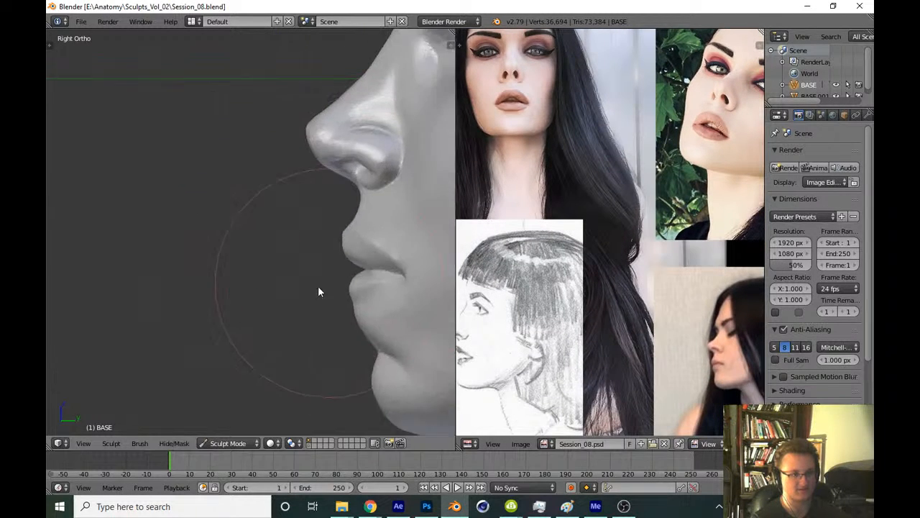
middle_click_drag(388, 241, 320, 289, "shift")
key("g")
key("f")
left_click(302, 299)
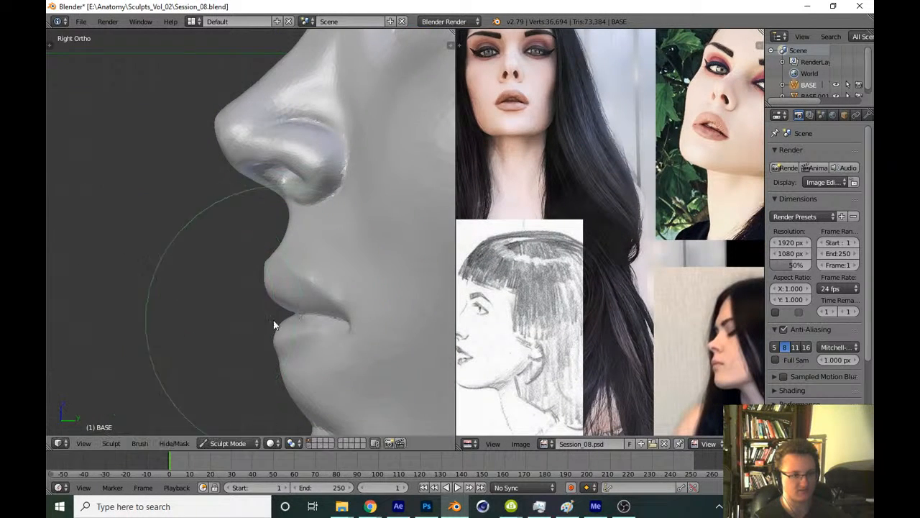
Adjust the meeting line of the lips and the lower lip in profile using small Grab strokes with a resized brush
middle_click_drag(283, 332, 261, 292, "shift")
middle_click_drag(265, 294, 272, 264, "ctrl")
key("f")
left_click(266, 273)
key("f")
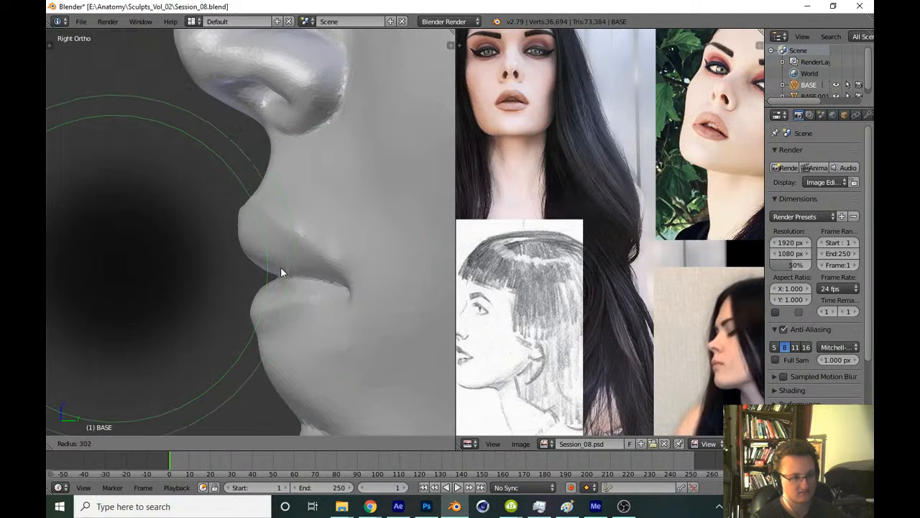
left_click(282, 267)
key("f")
left_click(289, 269)
left_click_drag(289, 269, 288, 268)
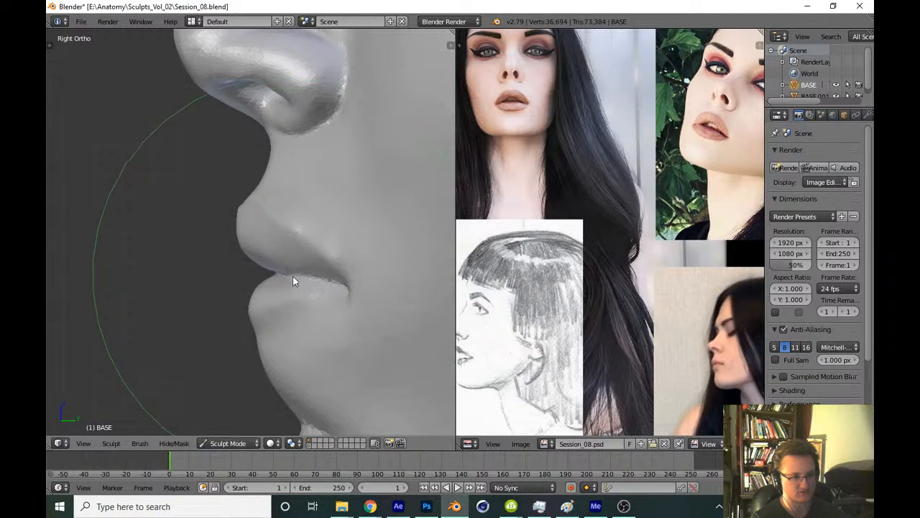
left_click_drag(302, 305, 301, 301)
Save over Session_08.blend with the lip changes and compare the head's profile with the sketched profile reference
scroll(294, 368, "down", 6)
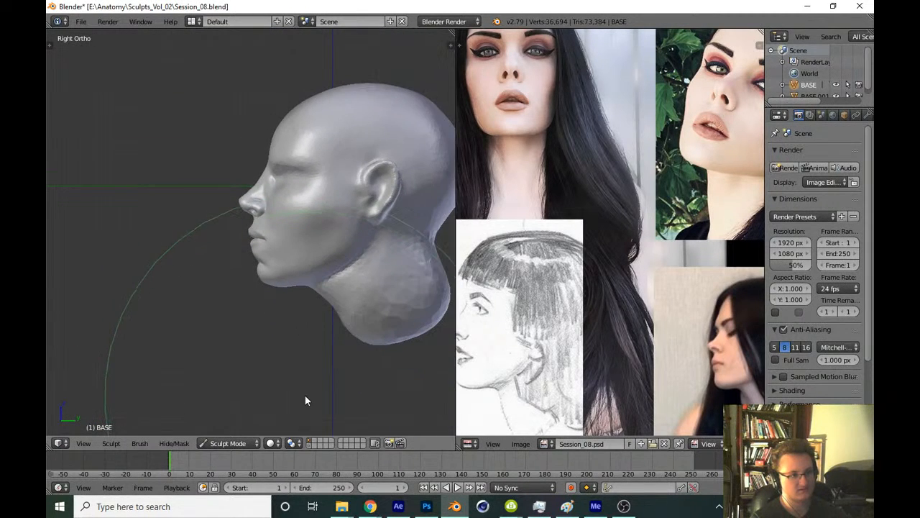
key("ctrl+s")
left_click(317, 394)
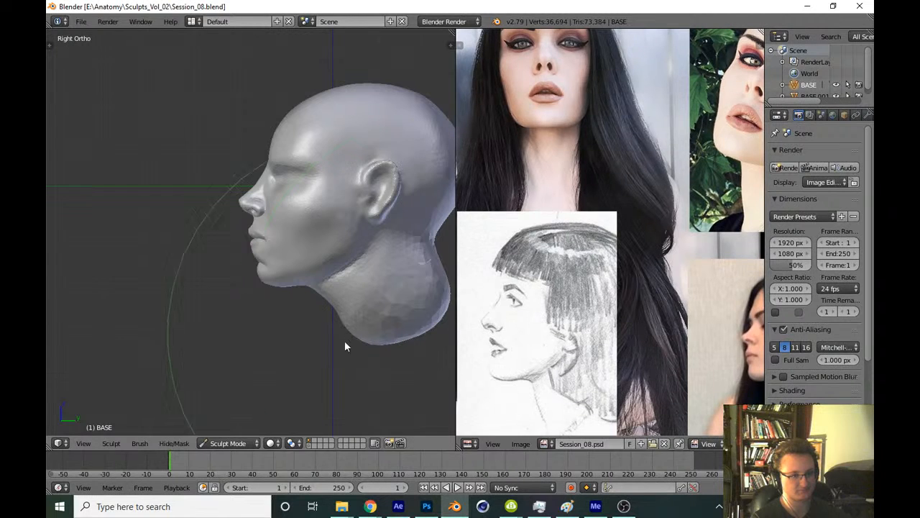
scroll(337, 338, "up", 3)
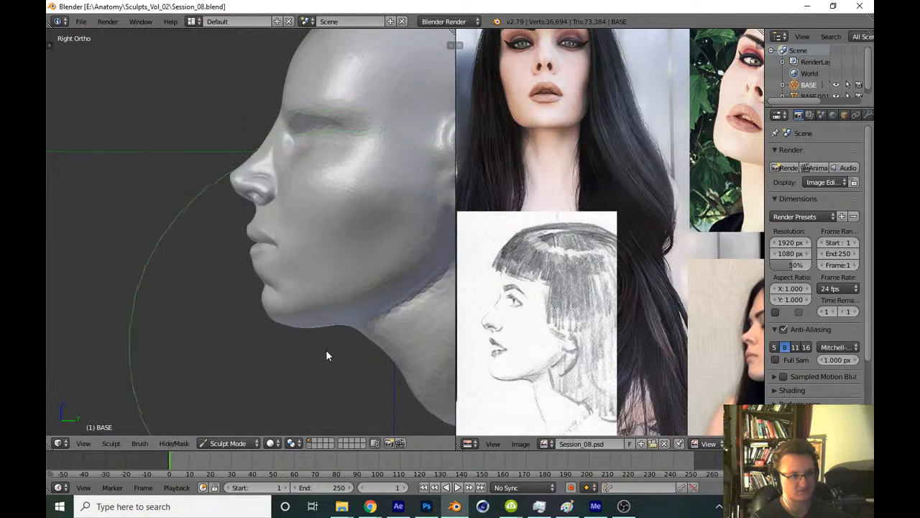
Smooth the chin's upper edge, front and side so the rough facets blend into the surrounding surface
key("KP_1")
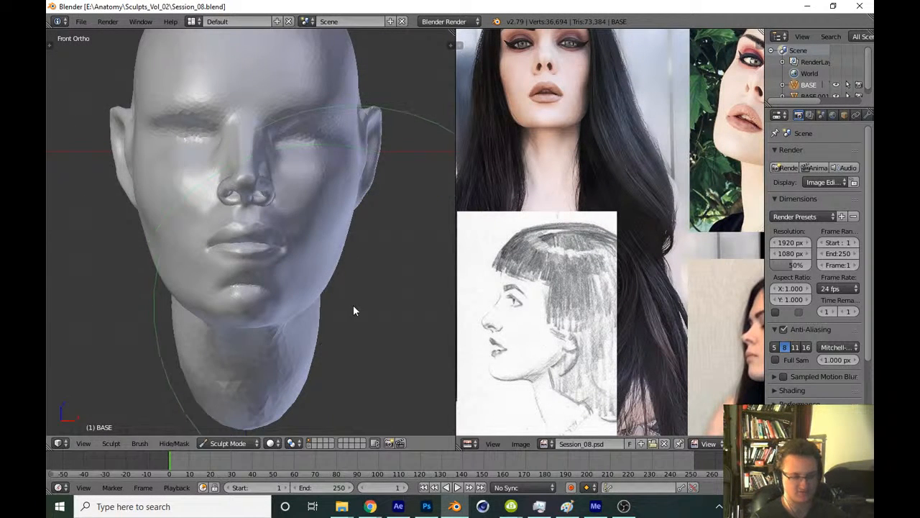
scroll(326, 332, "up", 2)
scroll(314, 308, "up", 4)
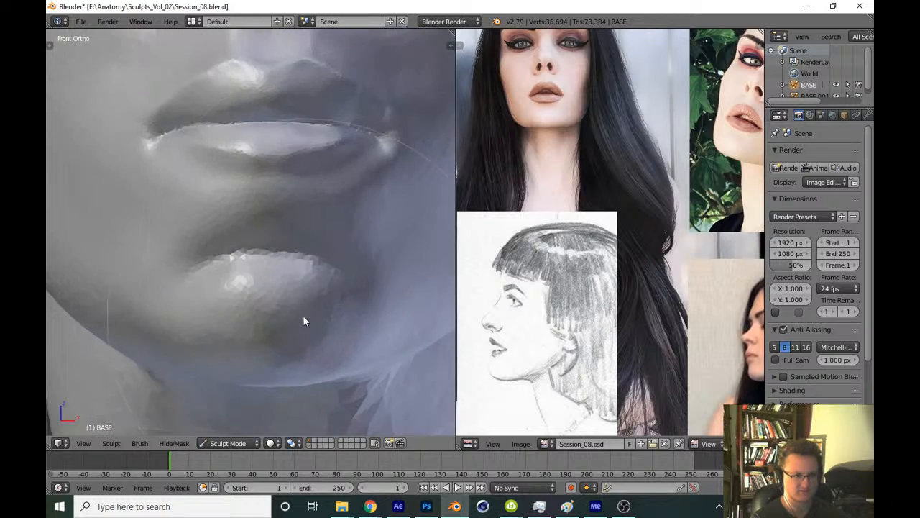
mouse_move(302, 315)
middle_mouse_down()
mouse_move(305, 291)
mouse_move(281, 293)
mouse_move(288, 255)
middle_mouse_up()
scroll(306, 332, "up", 1)
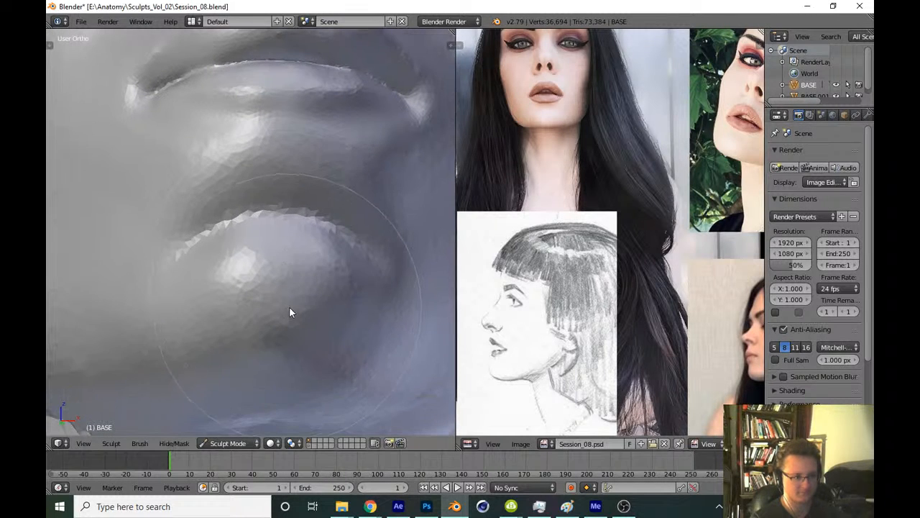
mouse_move(289, 307)
left_mouse_down()
mouse_move(335, 313)
mouse_move(360, 348)
mouse_move(359, 302)
mouse_move(306, 207)
mouse_move(426, 257)
left_mouse_up()
scroll(345, 273, "down", 3)
key("KP_1")
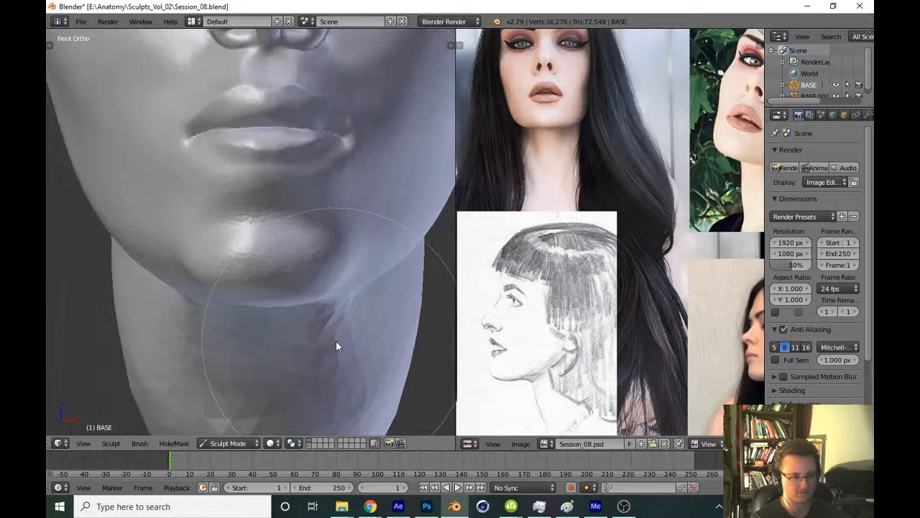
Adjust the jawline beside the chin from below with a resized Grab brush
scroll(342, 269, "down", 4)
middle_click_drag(376, 341, 335, 231)
scroll(335, 231, "up", 4)
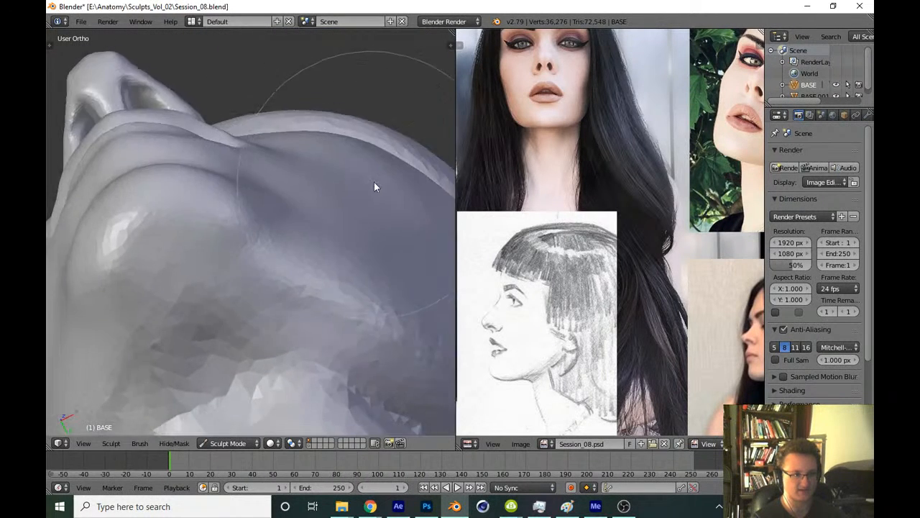
key("f")
left_click(363, 261)
middle_click_drag(363, 260, 318, 288)
key("f")
left_click(333, 274)
left_click_drag(352, 307, 355, 302)
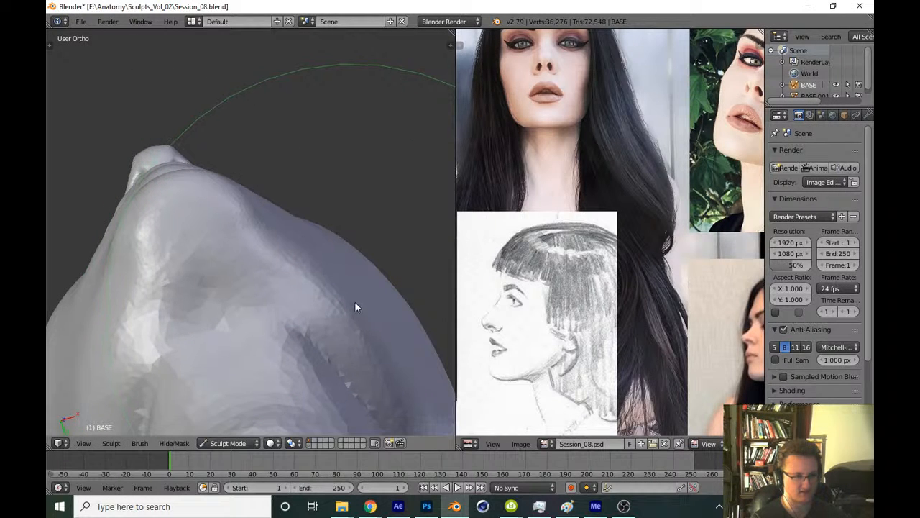
mouse_move(372, 334)
left_mouse_down()
mouse_move(380, 325)
mouse_move(362, 338)
left_mouse_up()
Return to the whole head in front view and save over Session_08.blend with the jawline adjustment
key("KP_1")
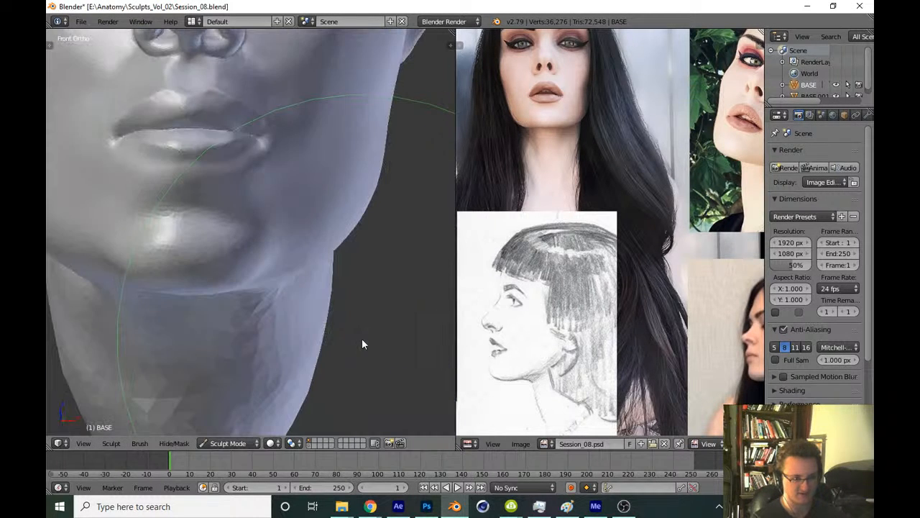
scroll(357, 249, "down", 5)
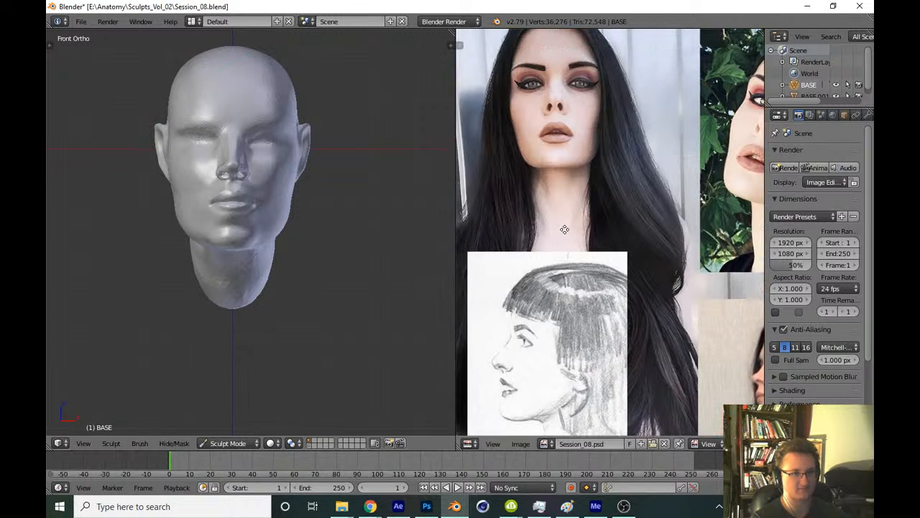
key("ctrl+s")
left_click(357, 301)
Swap the Grab brush for another sculpting brush, resize it, and even out the underside of the chin down to the neck
middle_click_drag(343, 320, 331, 248, "shift")
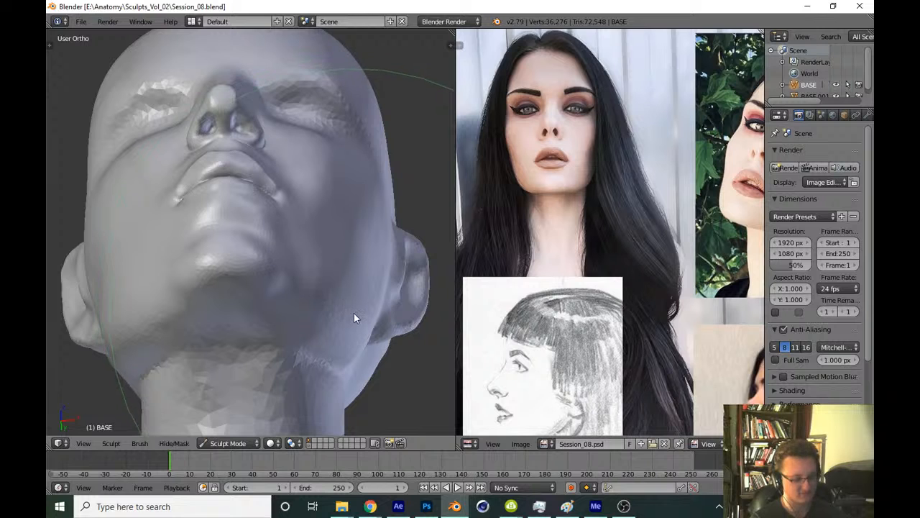
key("t")
left_click(94, 79)
left_click(186, 144)
key("t")
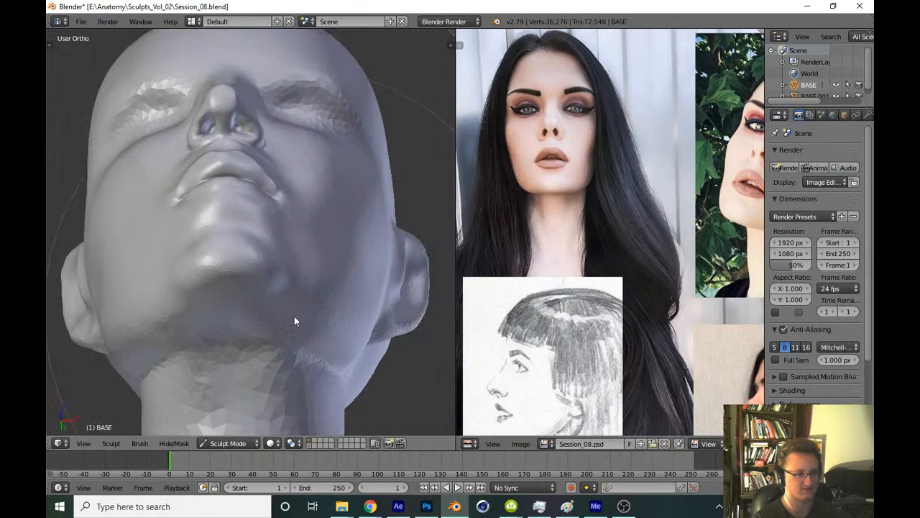
middle_click_drag(304, 358, 319, 291, "shift")
middle_click_drag(318, 302, 324, 261)
middle_click_drag(310, 320, 305, 257)
key("f")
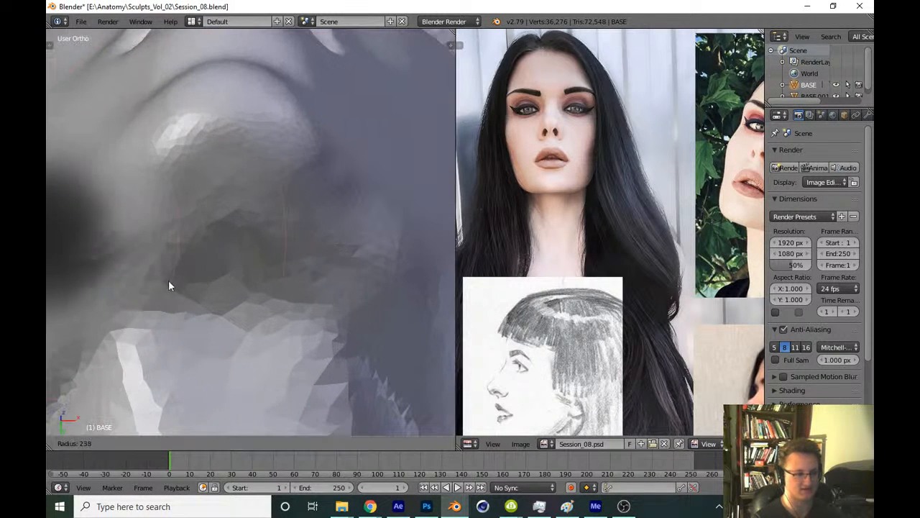
left_click(164, 280)
key("f")
left_click(165, 292)
mouse_move(190, 286)
left_mouse_down()
mouse_move(234, 261)
mouse_move(187, 267)
left_mouse_up()
Refine the jaw's lower edge behind the chin from a low three-quarter angle, and check the face from the front
middle_click_drag(354, 214, 349, 235, "ctrl")
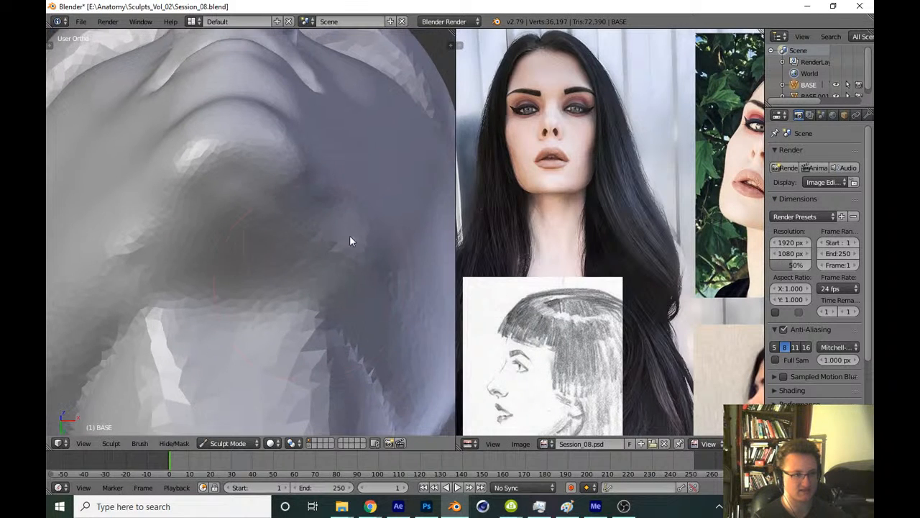
middle_click_drag(546, 218, 450, 277)
mouse_move(341, 264)
middle_mouse_down()
mouse_move(296, 319)
mouse_move(285, 285)
middle_mouse_up()
left_click_drag(240, 243, 267, 258)
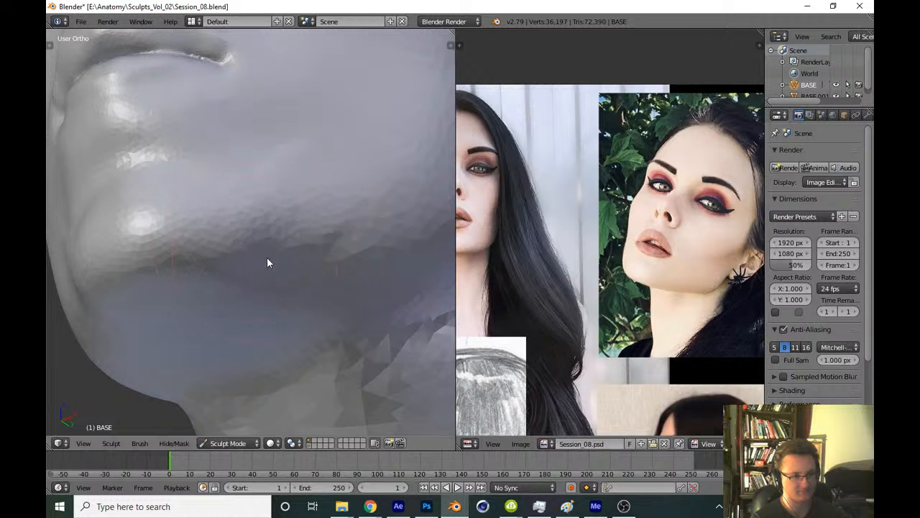
key("KP_1")
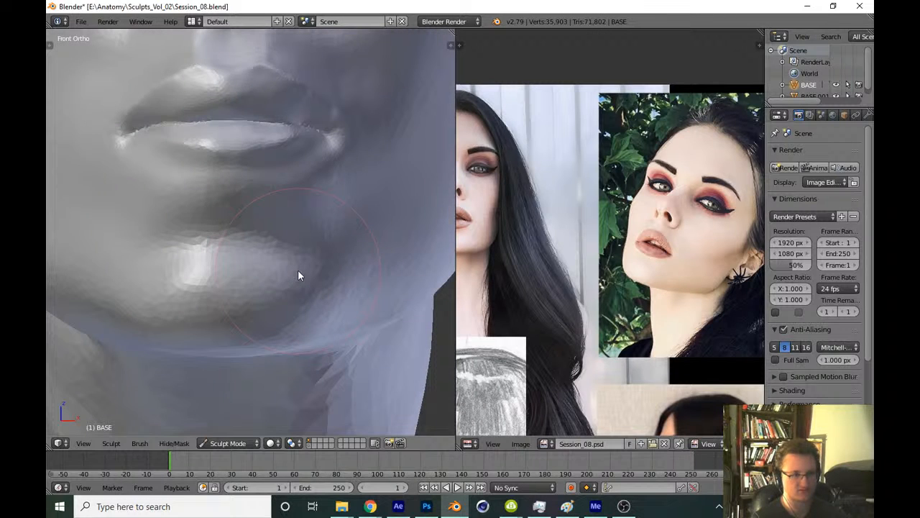
mouse_move(298, 269)
middle_mouse_down("ctrl")
mouse_move(361, 311)
mouse_move(328, 325)
middle_mouse_up("ctrl")
scroll(361, 307, "down", 2)
scroll(331, 320, "up", 2)
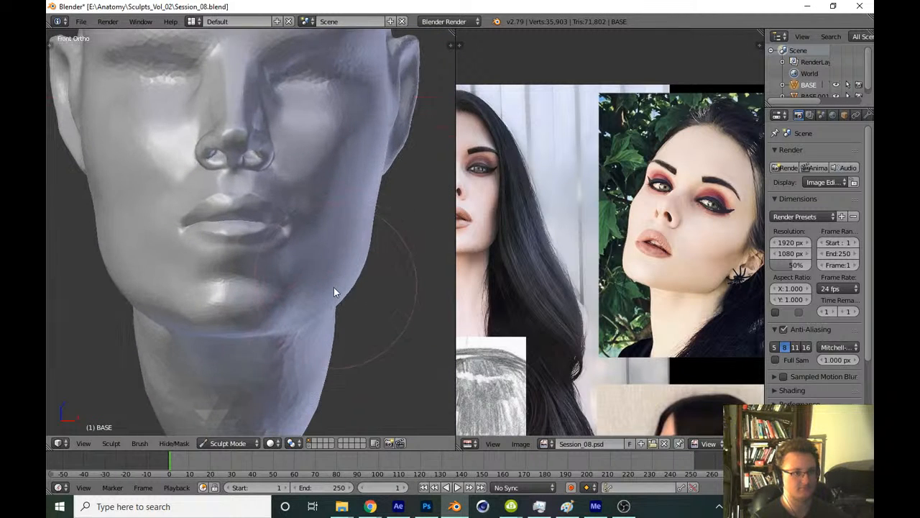
Adjust the jaw's lower edge beside the chin with a resized Grab brush, working from below and from the front
key("f")
mouse_move(363, 268)
middle_mouse_down()
mouse_move(310, 290)
mouse_move(307, 226)
mouse_move(333, 203)
mouse_move(331, 217)
middle_mouse_up()
left_click(360, 222)
scroll(353, 214, "up", 1)
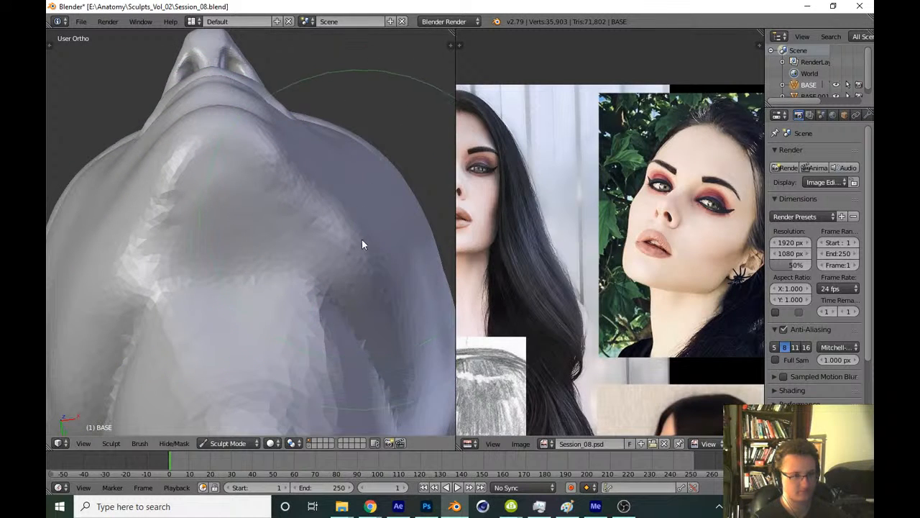
left_click_drag(362, 239, 367, 238)
key("KP_1")
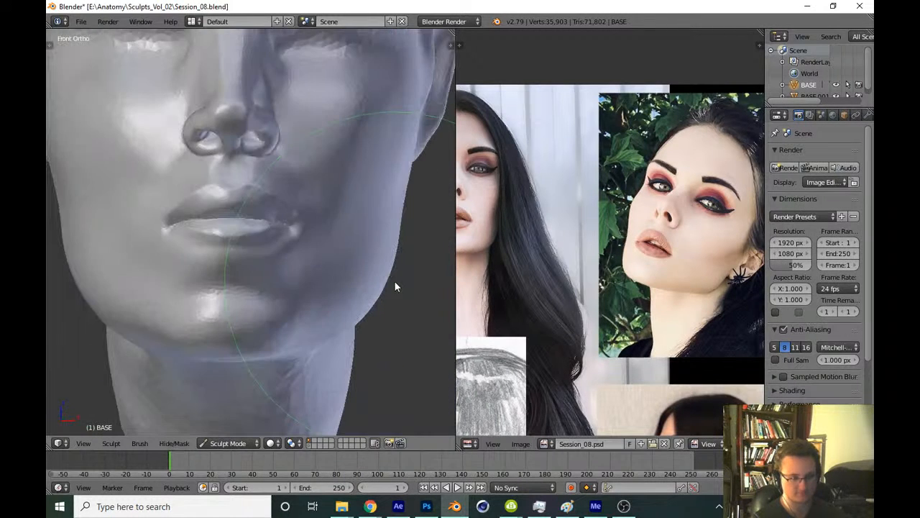
middle_click_drag(390, 261, 348, 277, "shift")
key("z")
key("z")
key("f")
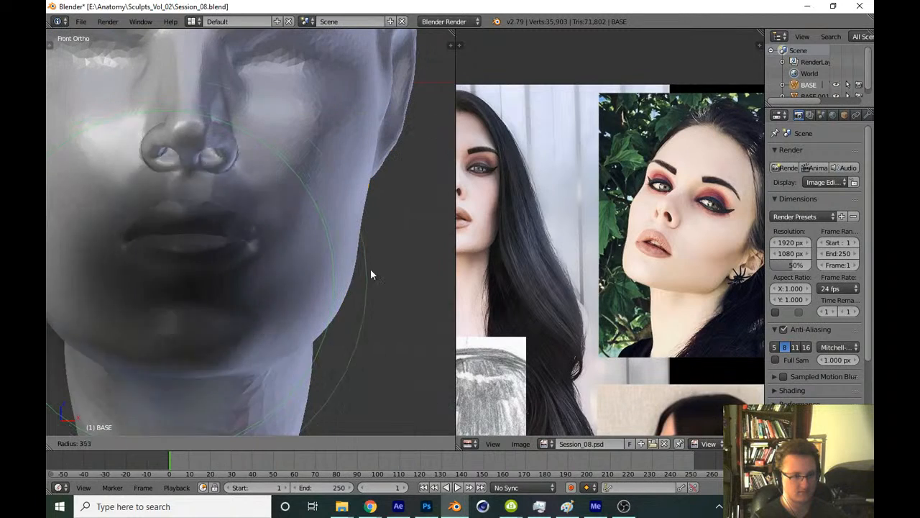
left_click(372, 268)
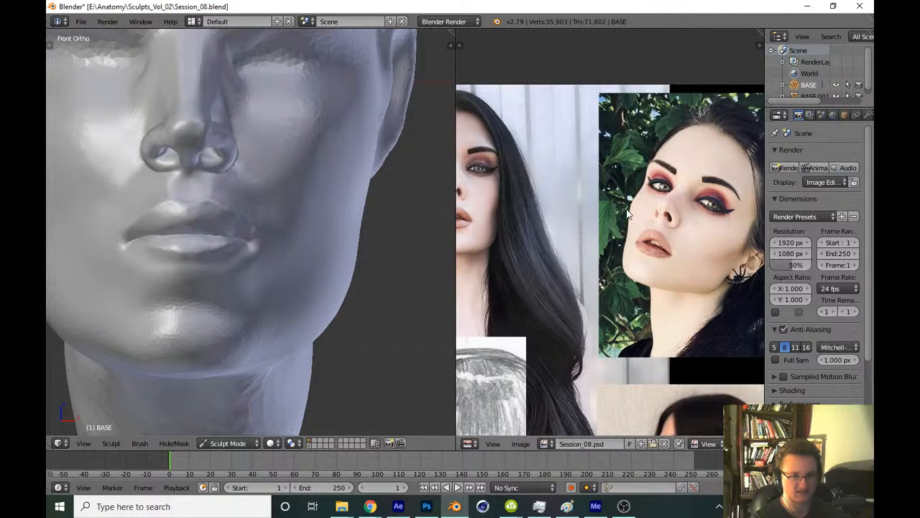
Save over Session_08.blend with the whole head in front view, and bring the frontal portrait reference alongside it
mouse_move(337, 308)
middle_mouse_down()
mouse_move(354, 305)
mouse_move(339, 309)
middle_mouse_up()
scroll(353, 263, "down", 6)
key("ctrl+s")
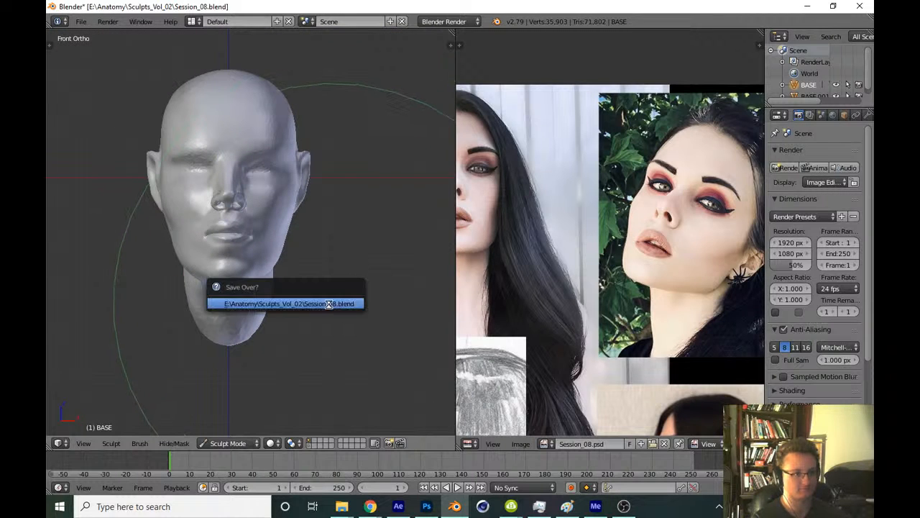
left_click(323, 304)
middle_click_drag(522, 226, 561, 221)
middle_click_drag(473, 269, 510, 288)
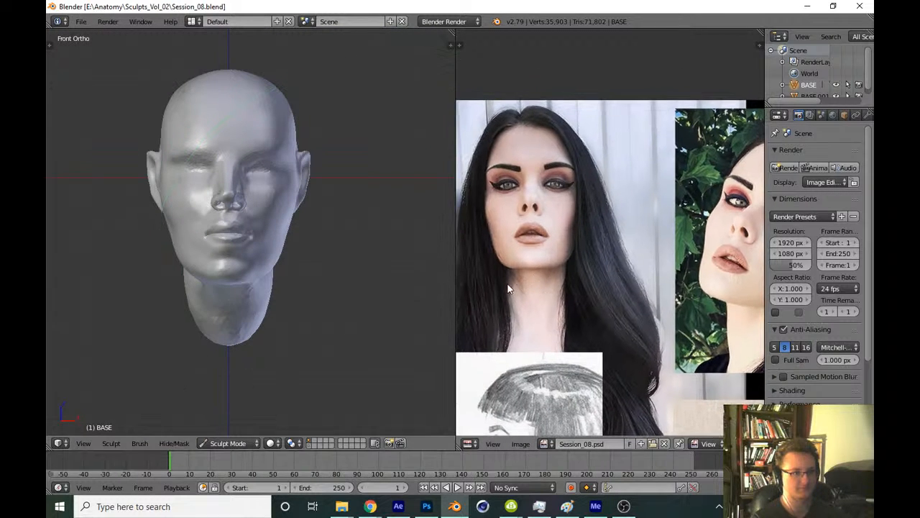
key("ctrl+s")
left_click(356, 326)
Adjust the face beside the nose in side profile with a resized Grab brush, and save over Session_08.blend
middle_click_drag(302, 335, 260, 341)
key("KP_3")
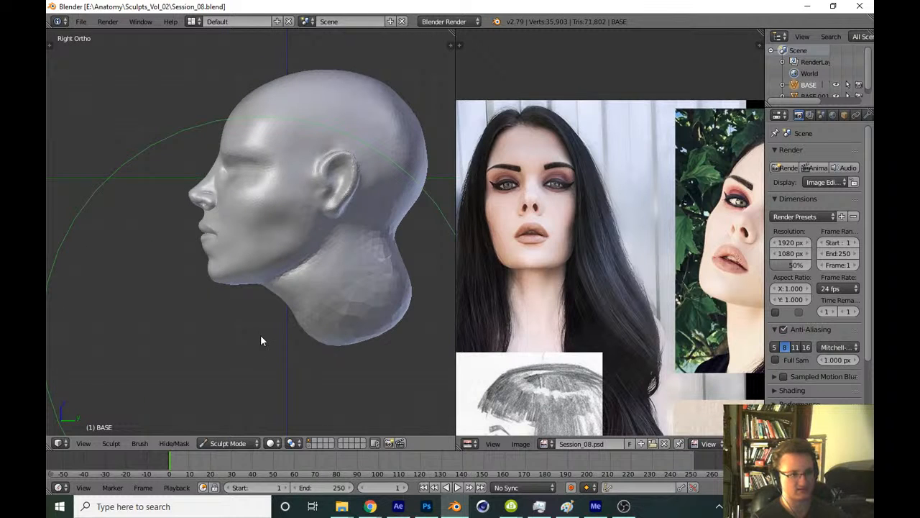
mouse_move(553, 235)
middle_mouse_down()
mouse_move(509, 236)
mouse_move(499, 261)
mouse_move(536, 219)
middle_mouse_up()
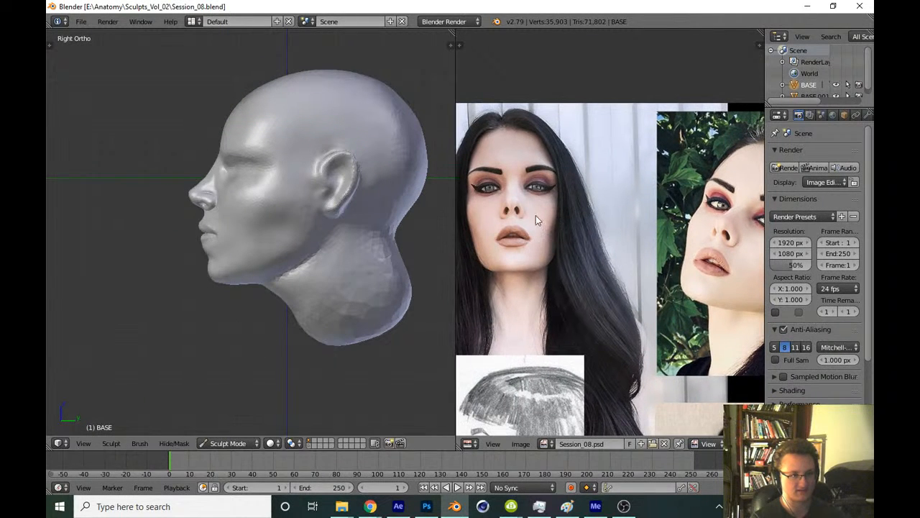
middle_click_drag(332, 258, 353, 295, "shift")
scroll(237, 256, "up", 2)
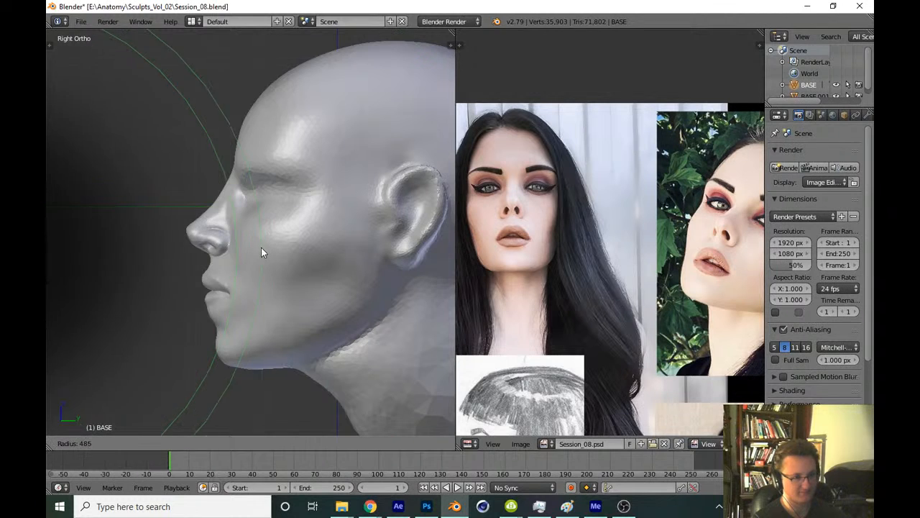
key("z")
key("z")
key("f")
left_click(239, 243)
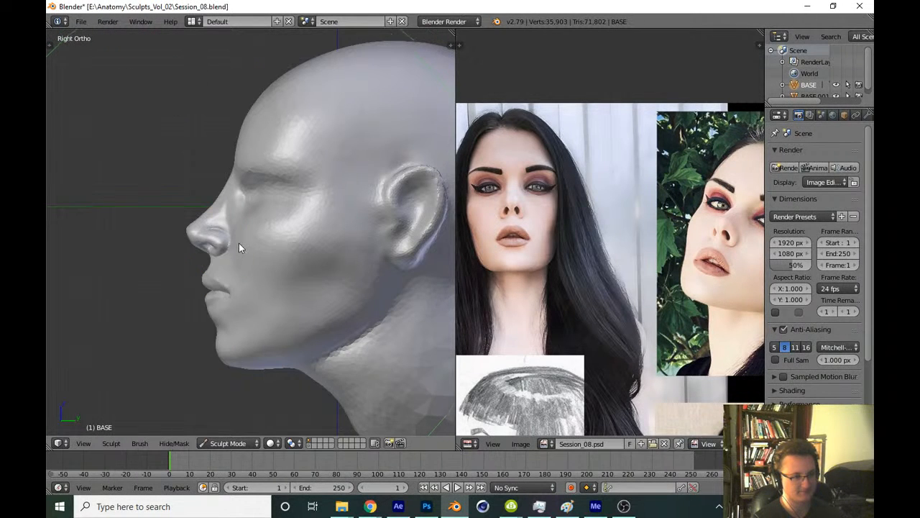
left_click_drag(239, 243, 248, 239)
scroll(255, 288, "down", 5)
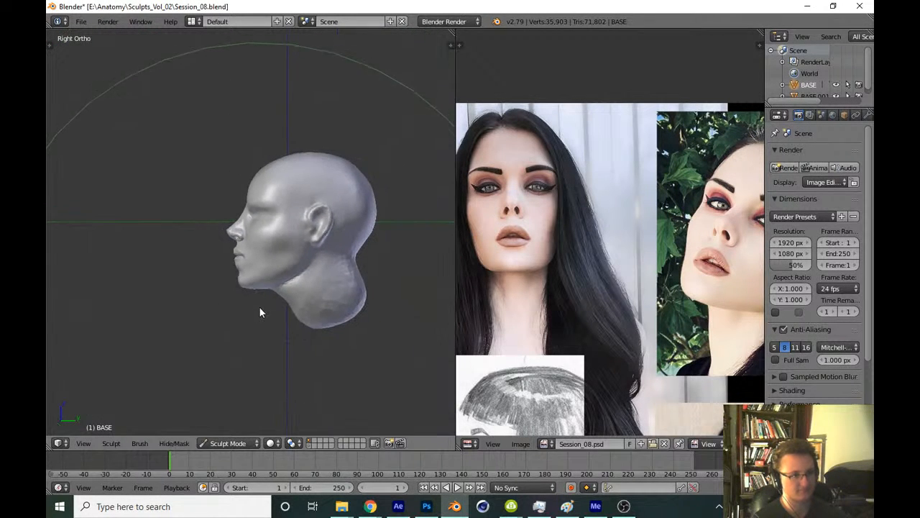
key("ctrl+s")
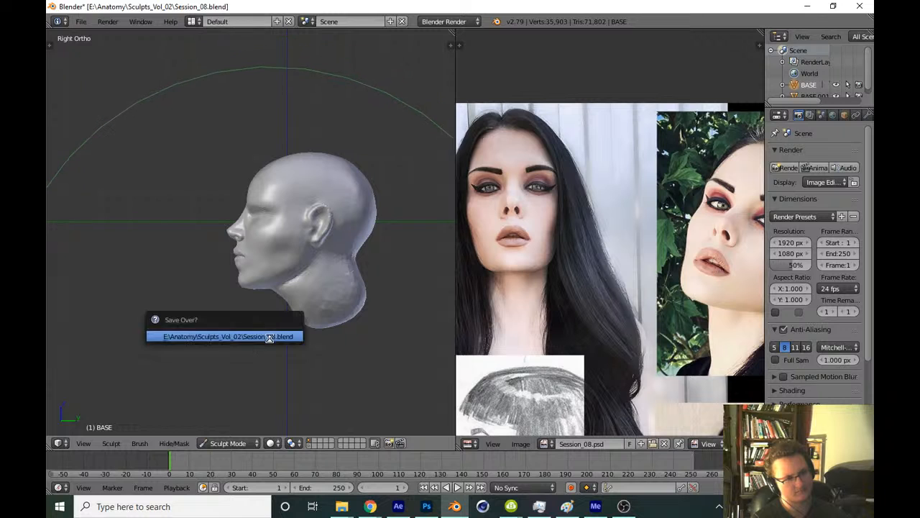
left_click(272, 335)
Bring the pencil profile sketch into view and adjust the mouth area in side profile with a resized Grab brush
middle_click_drag(260, 340, 255, 341, "shift")
mouse_move(476, 280)
middle_mouse_down()
mouse_move(527, 182)
mouse_move(528, 126)
middle_mouse_up()
scroll(286, 306, "up", 8)
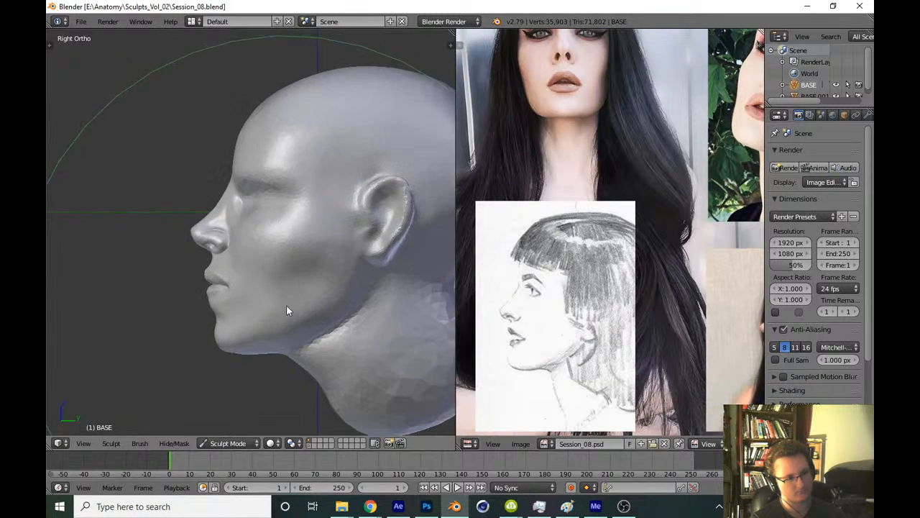
scroll(230, 287, "up", 1)
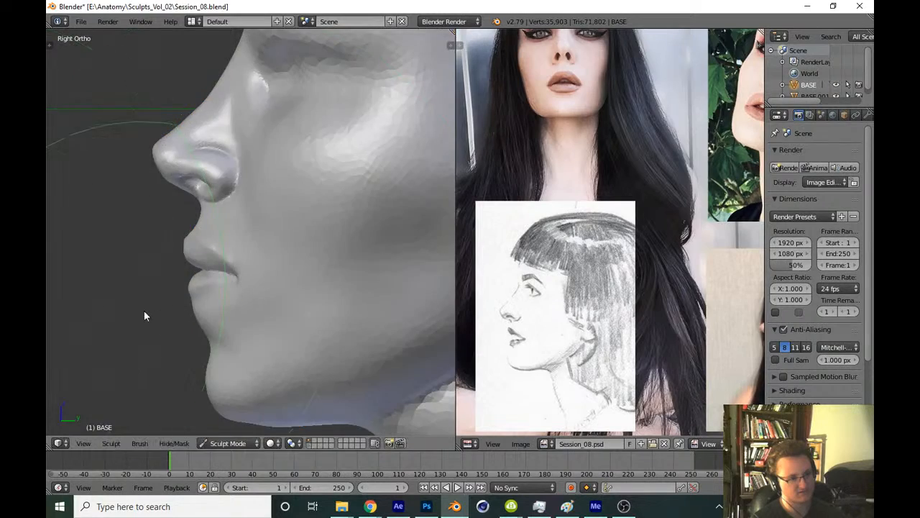
key("f")
left_click(204, 271)
middle_click_drag(206, 266, 261, 343, "shift")
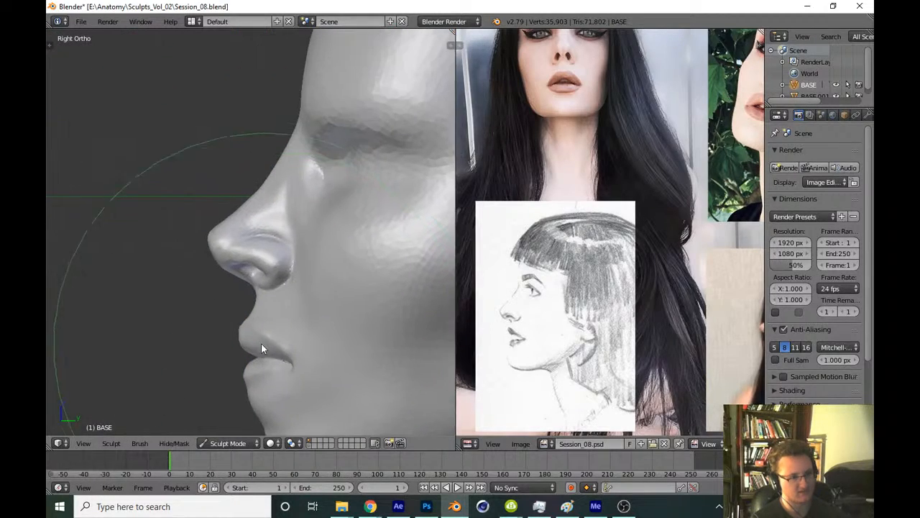
Adjust the nose bridge in side profile with a resized Grab brush, and check it on the whole head
middle_click_drag(251, 211, 252, 265, "shift")
scroll(251, 264, "up", 1)
key("f")
left_click(245, 263)
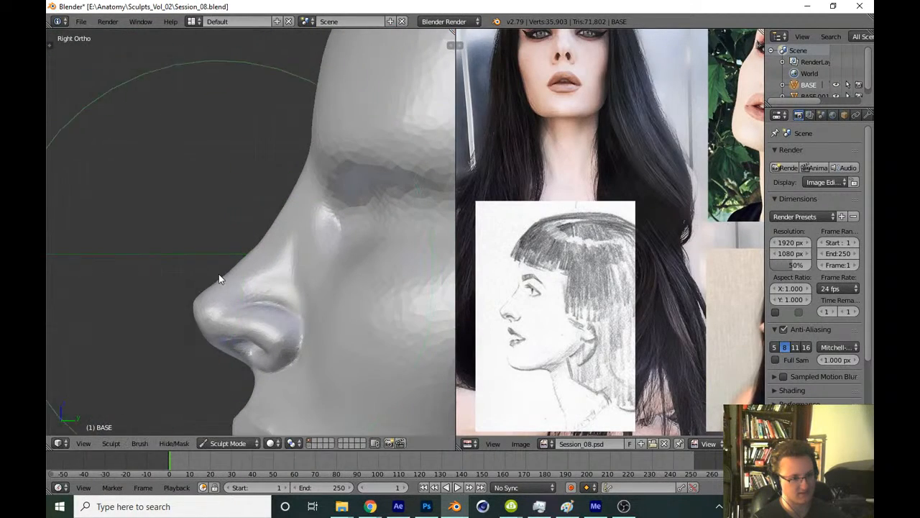
key("f")
left_click(224, 290)
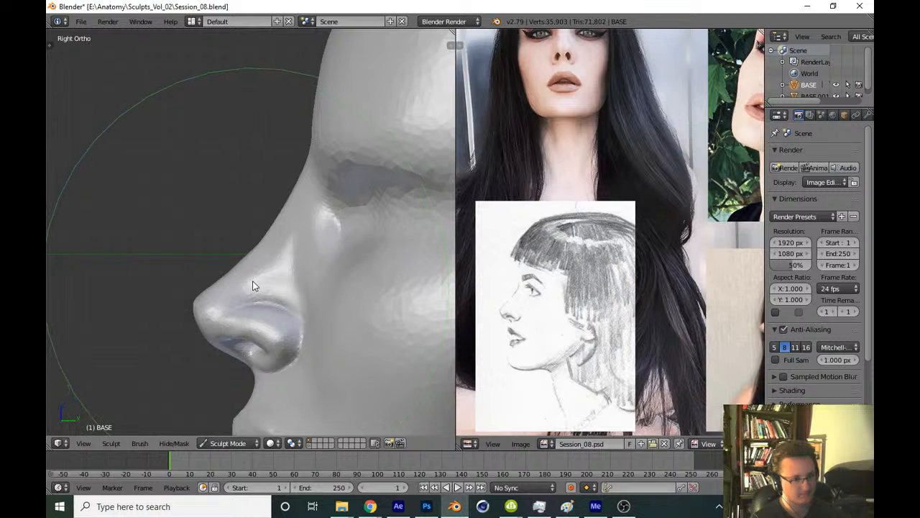
mouse_move(253, 284)
left_mouse_down()
mouse_move(246, 287)
mouse_move(255, 278)
left_mouse_up()
key("z")
key("z")
scroll(255, 282, "down", 6)
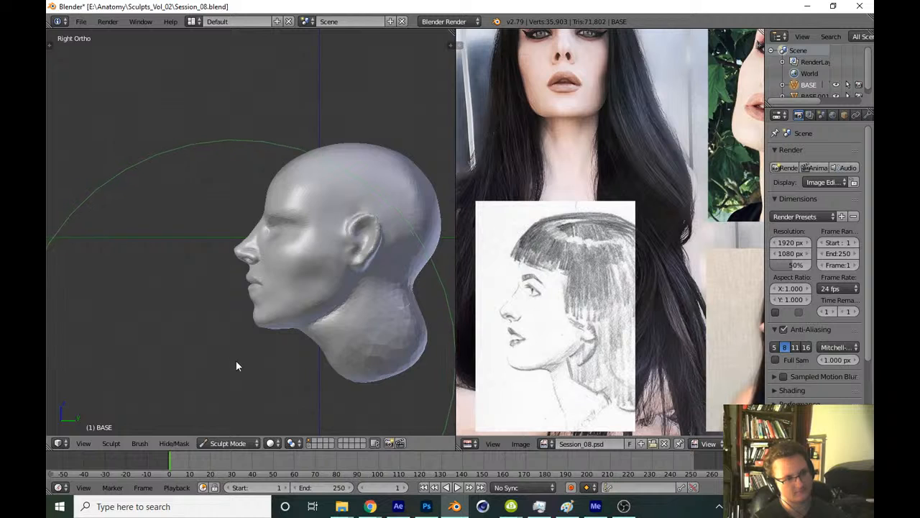
Refine the nose tip and nostril wing in close-up profile with a resized Grab brush to match the pencil sketch
scroll(248, 270, "up", 6)
key("f")
left_click(219, 254)
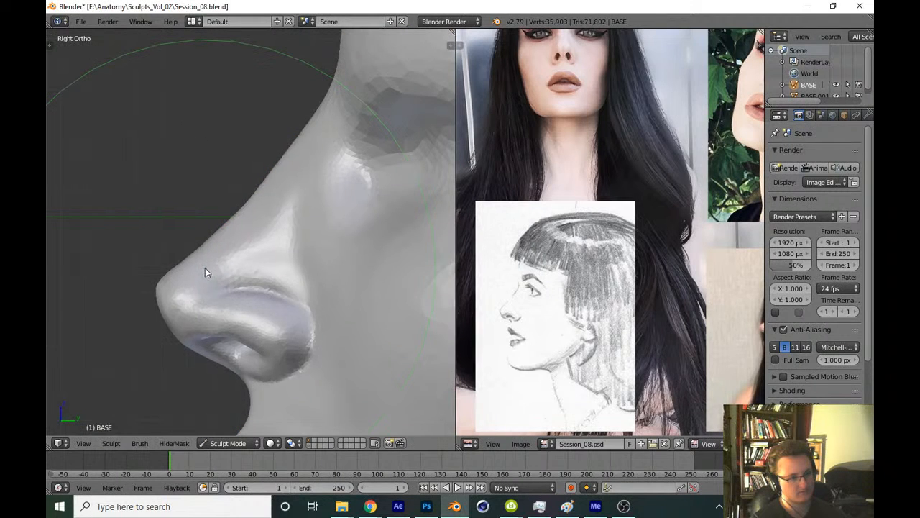
mouse_move(204, 268)
left_mouse_down()
mouse_move(226, 293)
mouse_move(261, 302)
left_mouse_up()
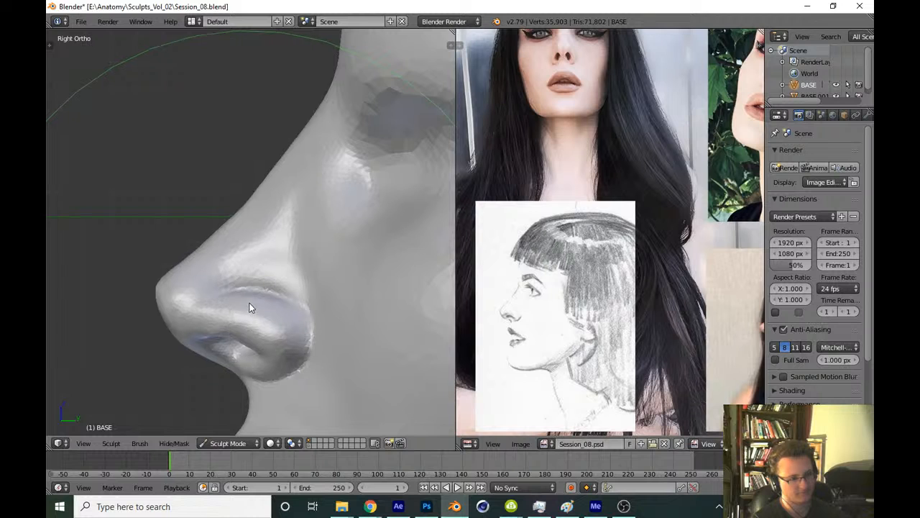
scroll(253, 309, "down", 6)
scroll(280, 356, "down", 1)
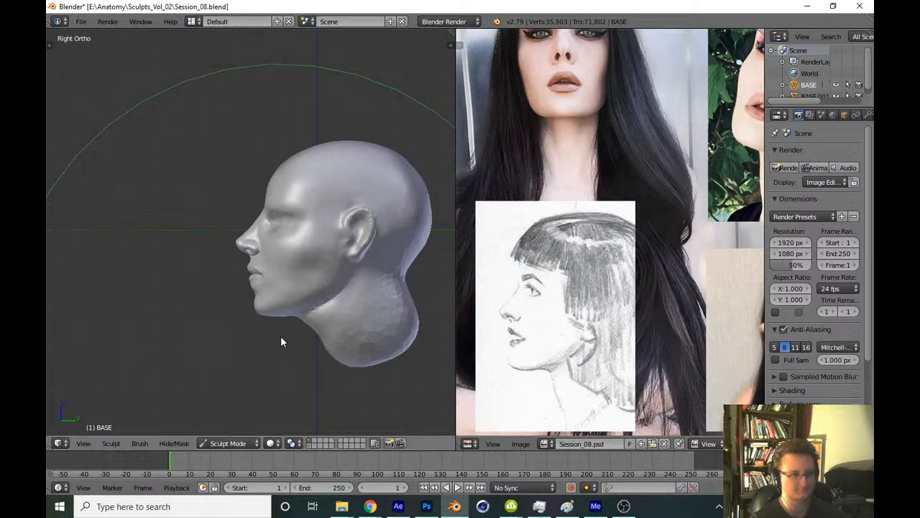
Return to front view, save over Session_08.blend, and bring the frontal portrait reference back for comparison
key("KP_1")
key("ctrl+s")
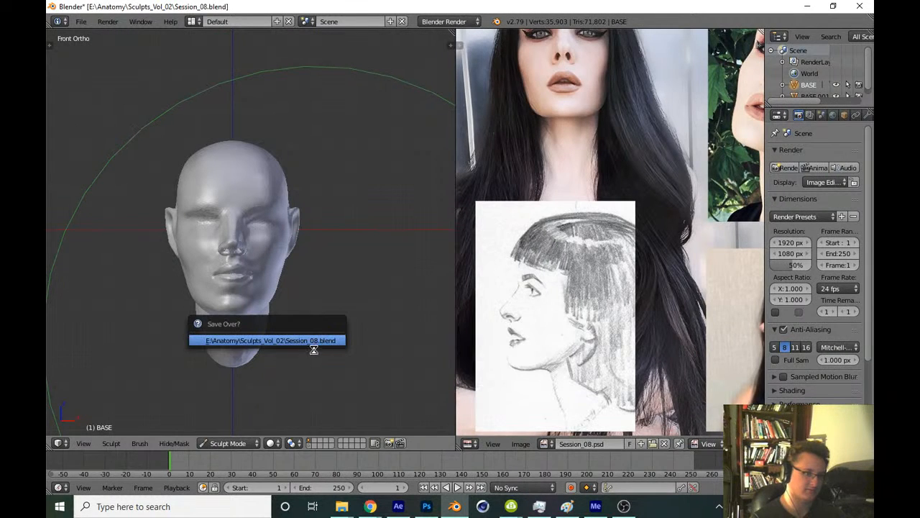
left_click(312, 341)
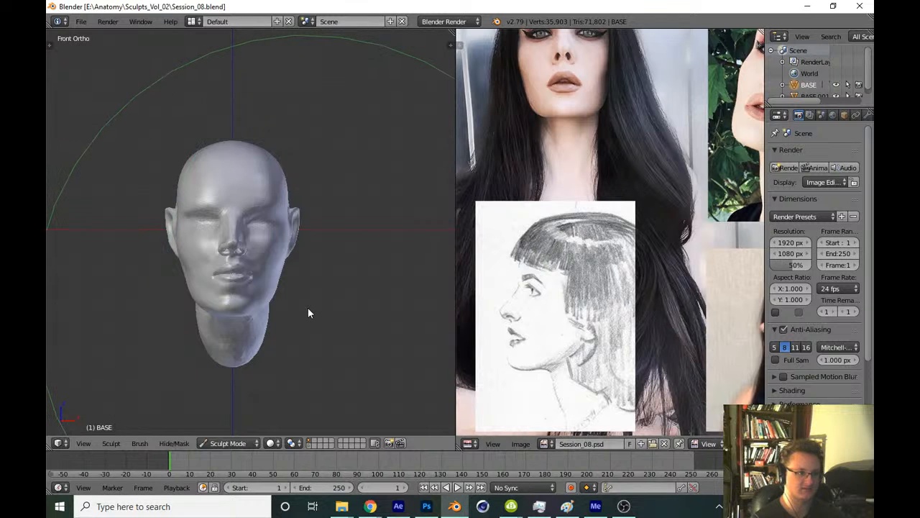
middle_click_drag(468, 222, 483, 319)
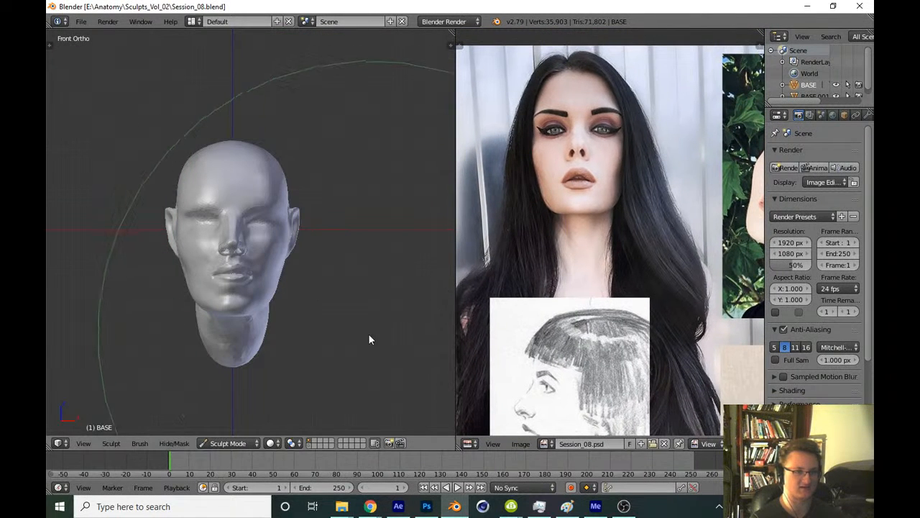
key("ctrl+s")
left_click(365, 338)
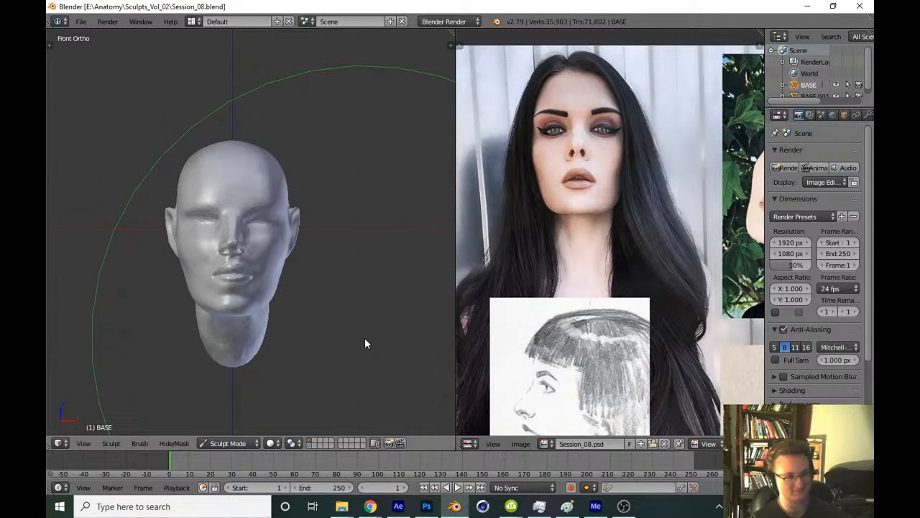
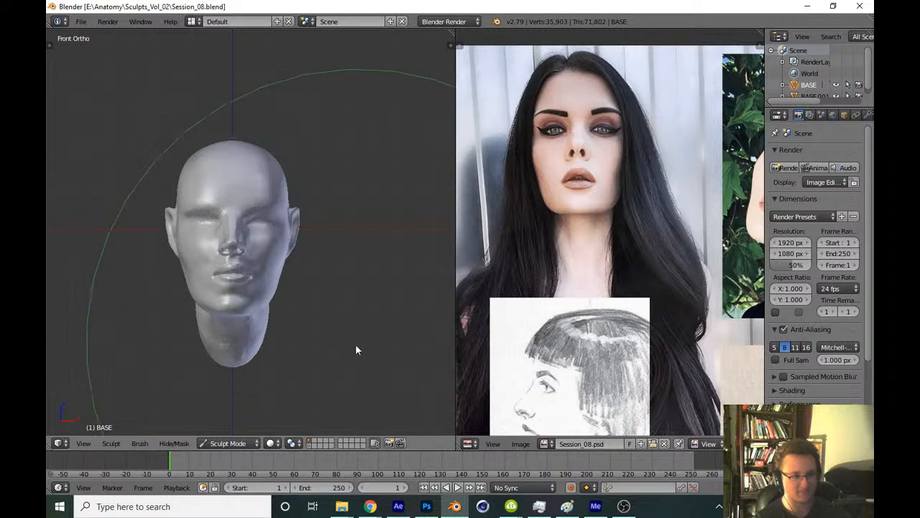
key("ctrl+s")
scroll(346, 291, "up", 6)
scroll(312, 339, "up", 2)
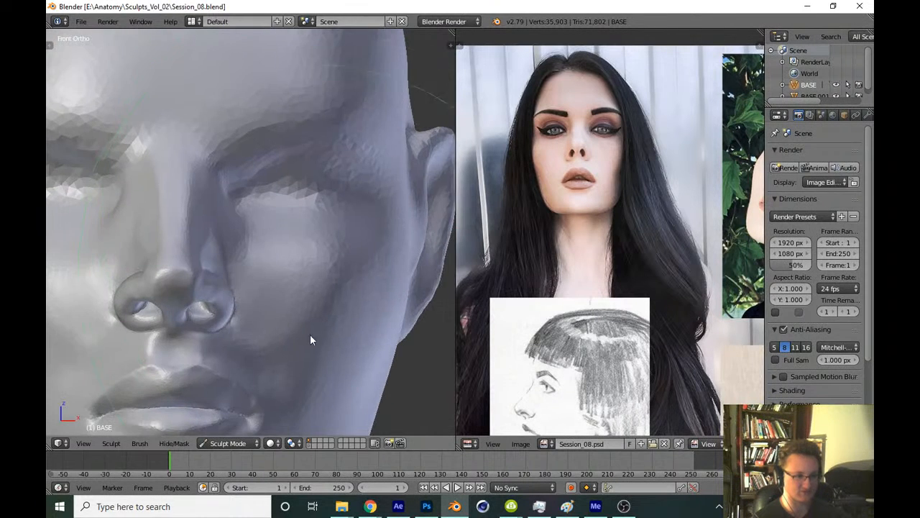
scroll(335, 309, "down", 5)
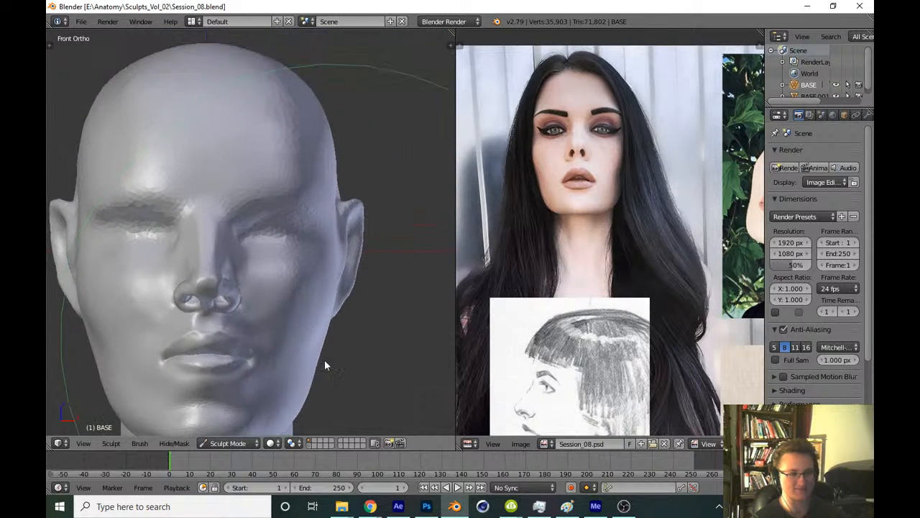
Swap the Grab brush for another sculpting brush, resize it, and sculpt the inner end of the brow above the eye
scroll(358, 268, "up", 6)
key("t")
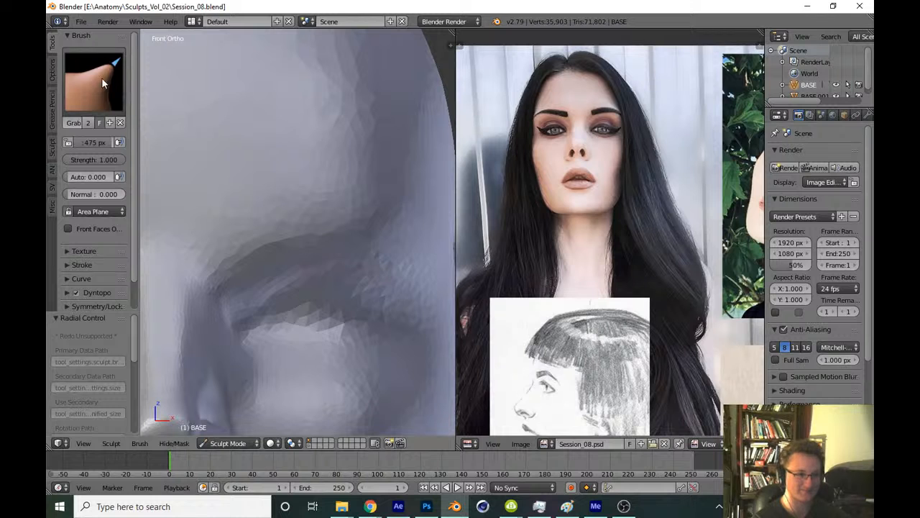
left_click(103, 83)
left_click(192, 175)
key("t")
scroll(279, 299, "up", 3)
key("f")
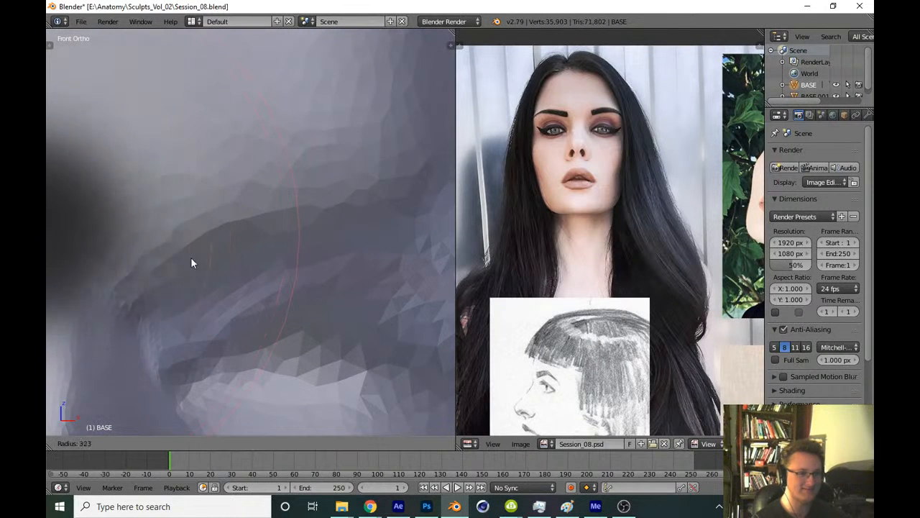
left_click(191, 257)
key("f")
left_click(214, 215)
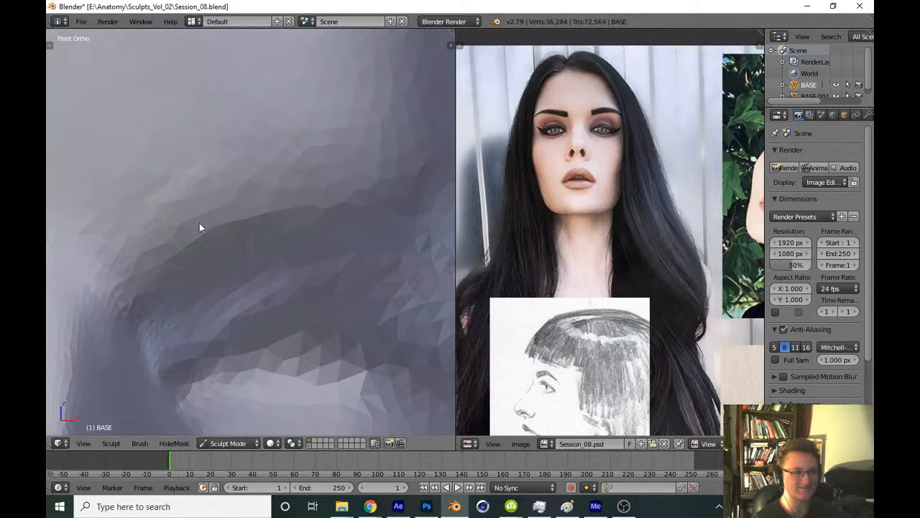
left_click_drag(199, 223, 216, 248)
Try to build up a raised brow ridge above the eye socket with a resized brush
scroll(251, 284, "down", 1)
key("f")
left_click(197, 252)
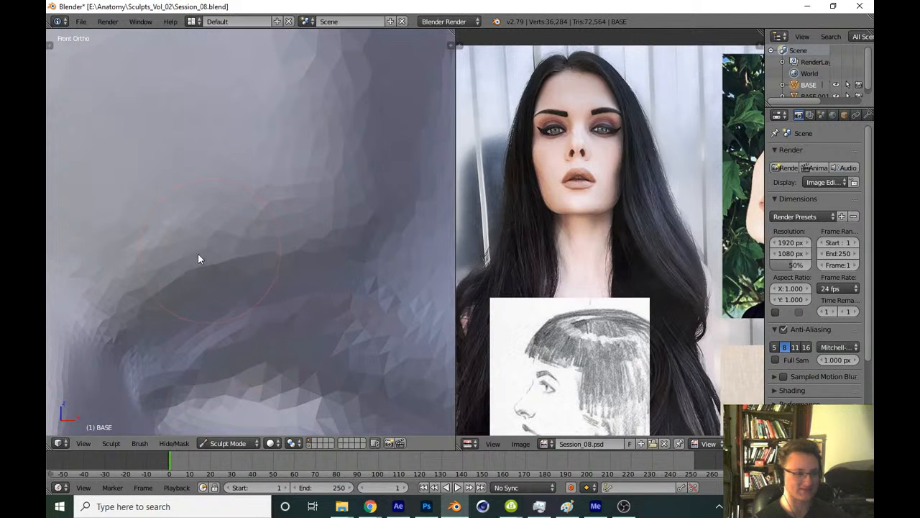
left_click_drag(251, 222, 302, 216)
scroll(249, 245, "up", 1)
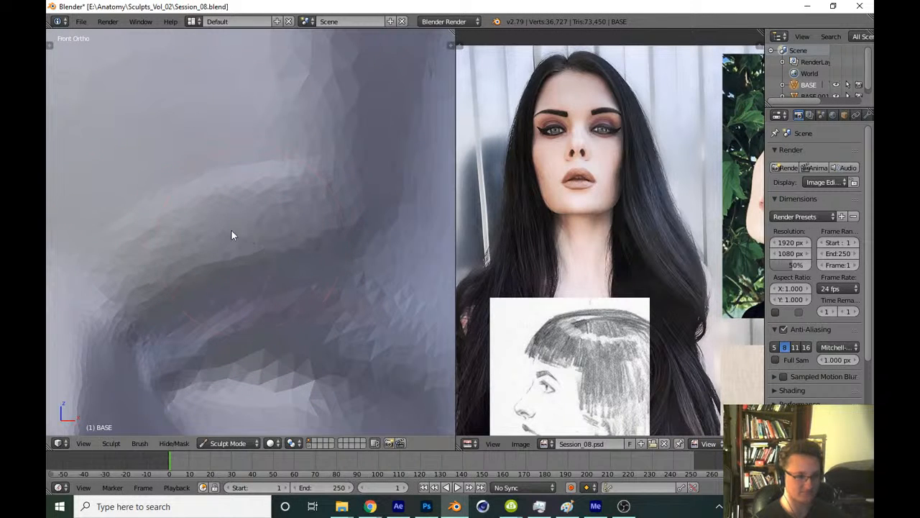
scroll(251, 231, "down", 2)
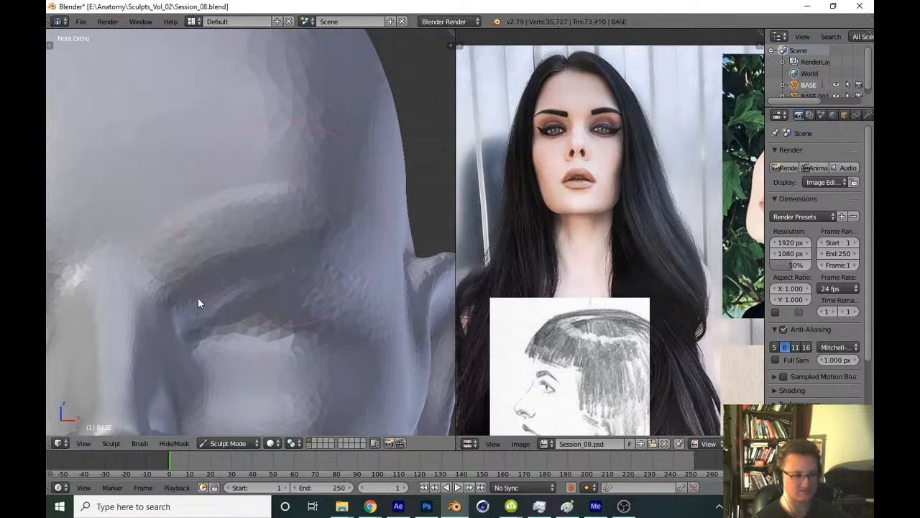
scroll(215, 280, "up", 1)
left_click_drag(244, 240, 223, 244)
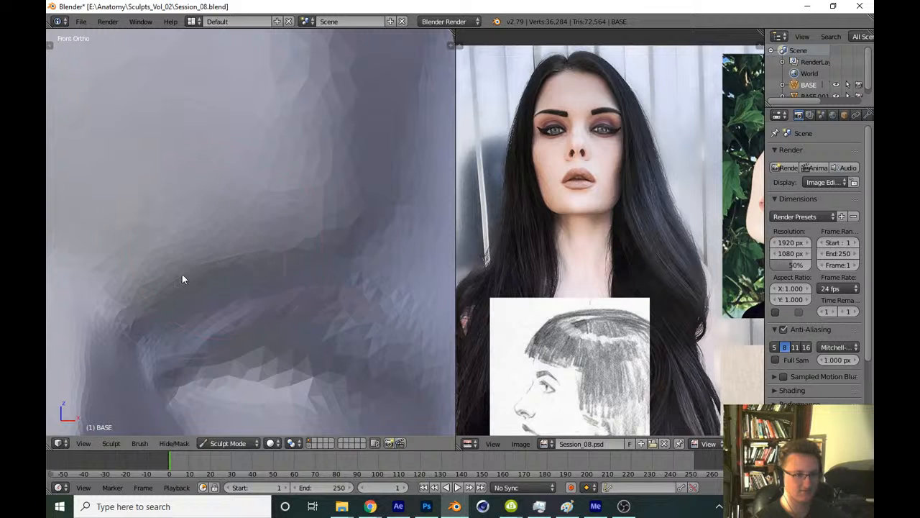
Return to the full front view of the head and save over Session_08.blend
scroll(425, 254, "down", 6)
key("ctrl+s")
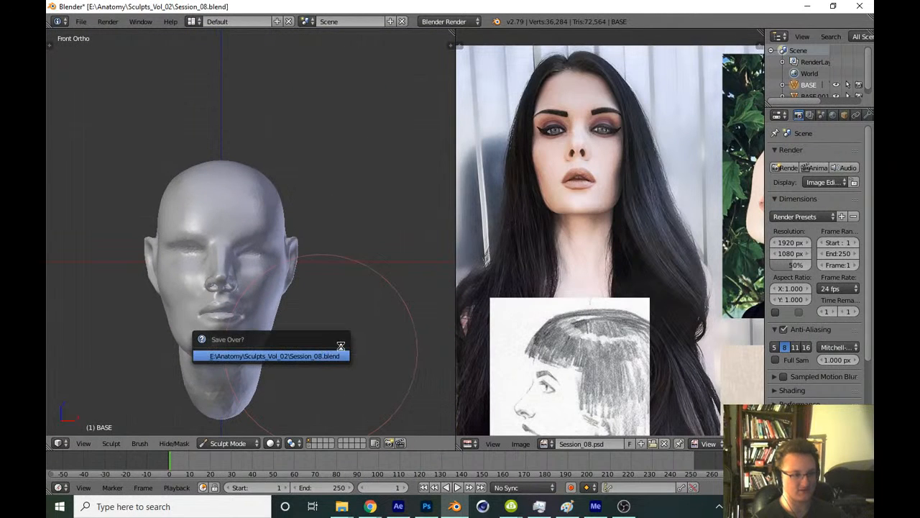
key("Return")
Sculpt over the coarse front of the neck from below the chin to even out its surface
scroll(348, 314, "up", 5)
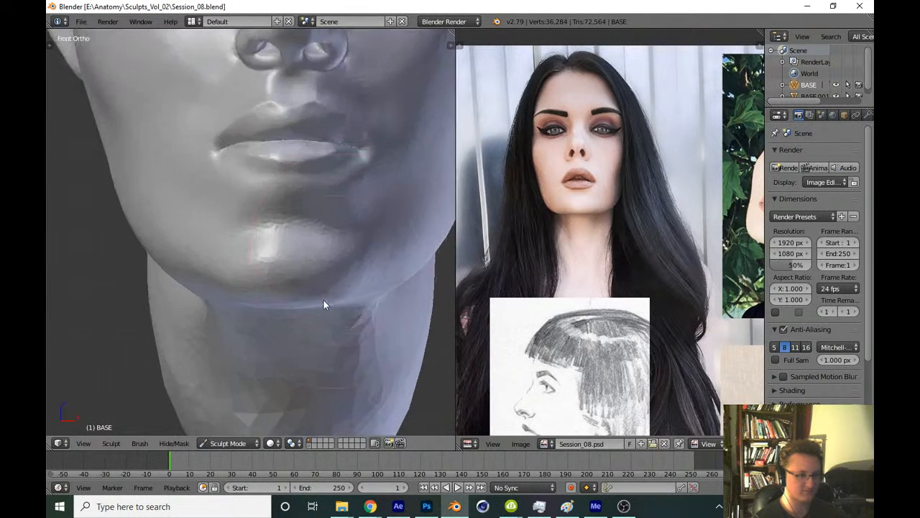
mouse_move(324, 299)
middle_mouse_down()
mouse_move(332, 275)
mouse_move(303, 120)
mouse_move(316, 125)
middle_mouse_up()
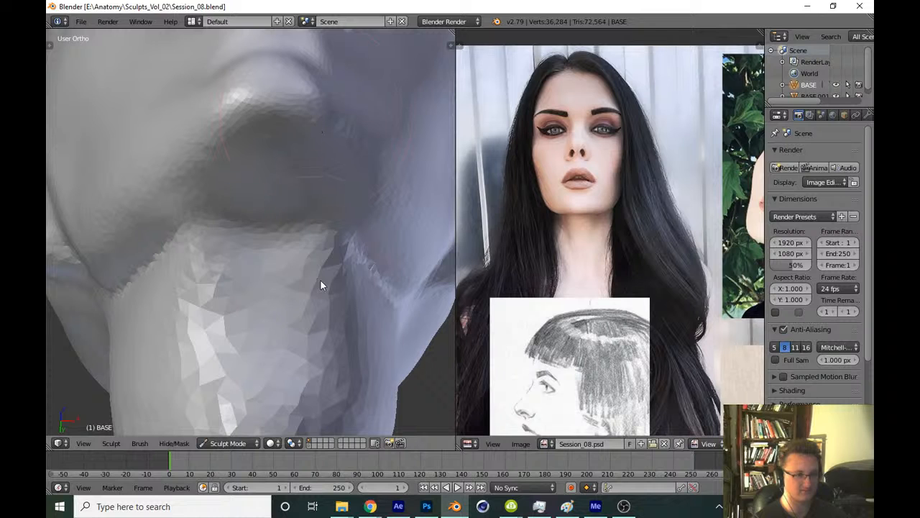
middle_click_drag(321, 280, 321, 304)
middle_click_drag(321, 304, 316, 207, "shift")
mouse_move(316, 207)
left_mouse_down()
mouse_move(303, 200)
mouse_move(217, 254)
mouse_move(320, 333)
left_mouse_up()
scroll(320, 333, "down", 1)
left_click_drag(300, 299, 343, 367)
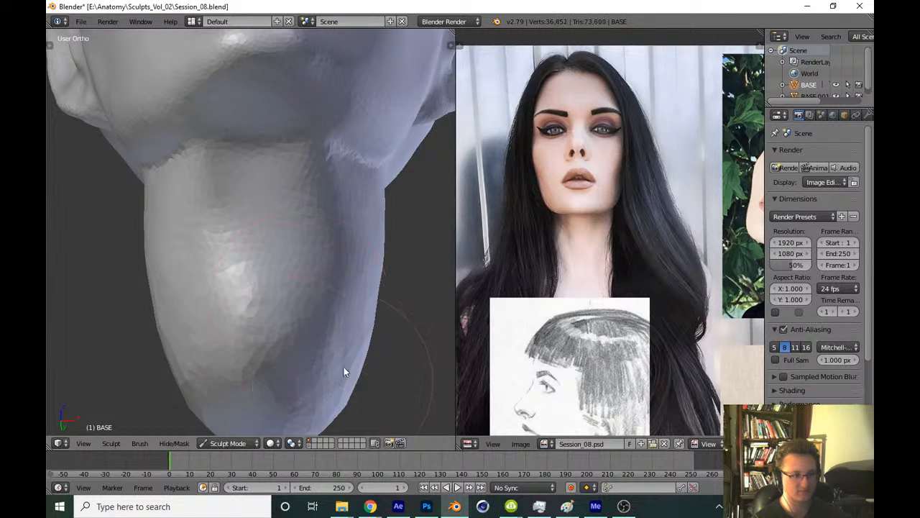
Sculpt the side of the neck below the jaw and ear to even out its faceted surface
mouse_move(385, 269)
middle_mouse_down()
mouse_move(294, 298)
mouse_move(327, 251)
middle_mouse_up()
middle_click_drag(360, 218, 338, 254)
left_click_drag(338, 253, 397, 286)
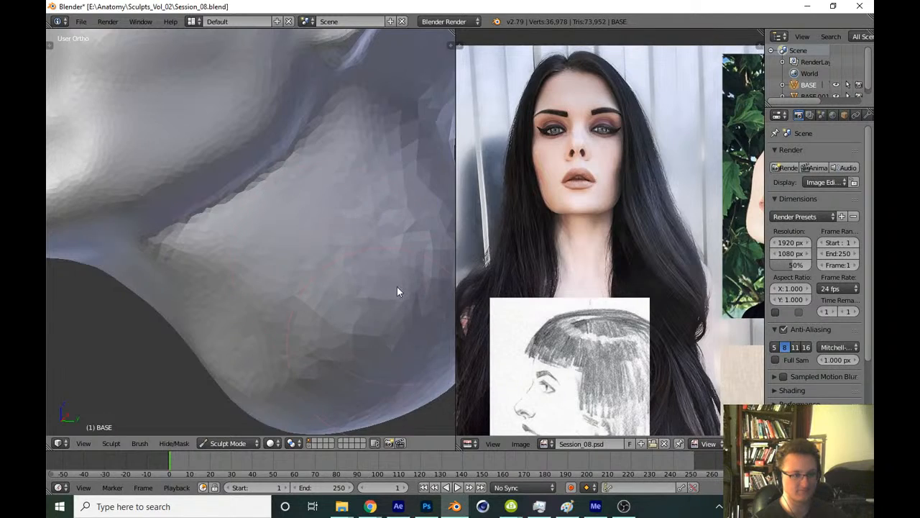
mouse_move(397, 291)
middle_mouse_down()
mouse_move(360, 317)
mouse_move(318, 246)
middle_mouse_up()
mouse_move(369, 506)
left_click(418, 476)
left_click(454, 505)
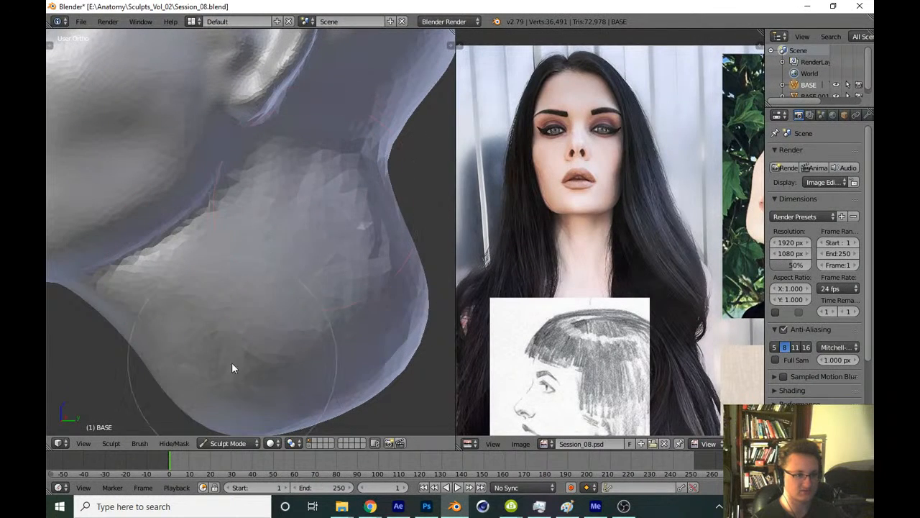
Resize the brush and rework the junction between skull and neck, from behind the ear around to the nape
mouse_move(393, 220)
middle_mouse_down()
mouse_move(304, 273)
mouse_move(330, 162)
mouse_move(302, 319)
middle_mouse_up()
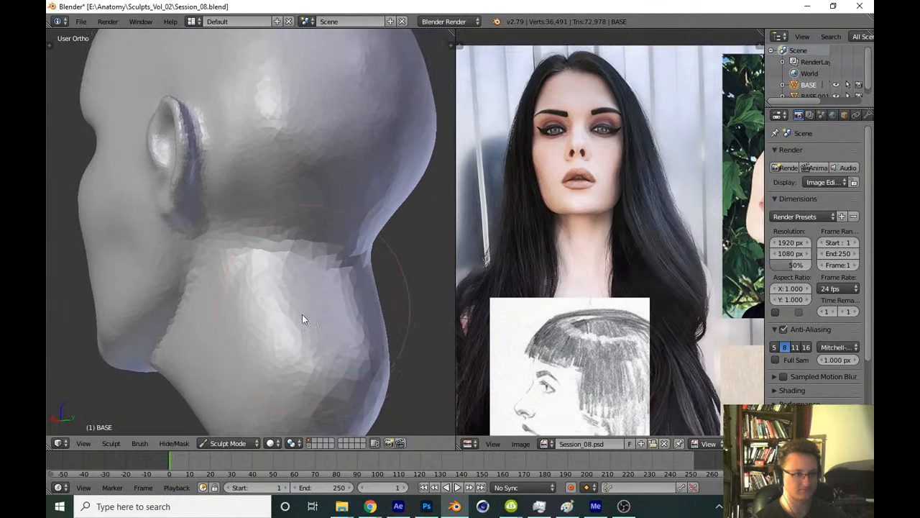
scroll(319, 281, "up", 2)
scroll(205, 275, "up", 2)
key("f")
left_click(148, 269)
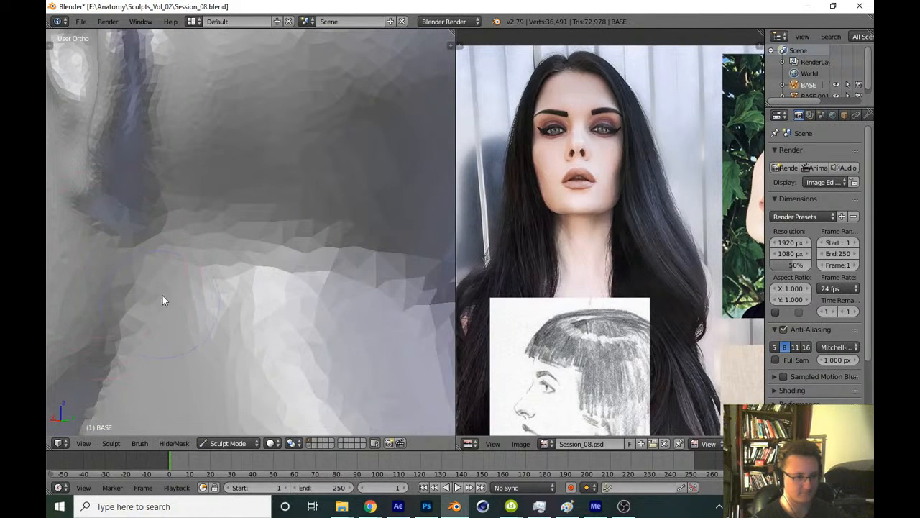
mouse_move(162, 295)
left_mouse_down()
mouse_move(136, 318)
mouse_move(307, 266)
left_mouse_up()
middle_click_drag(354, 286, 281, 287)
mouse_move(281, 288)
left_mouse_down()
mouse_move(369, 261)
mouse_move(417, 278)
left_mouse_up()
middle_click_drag(388, 253, 300, 259)
left_click_drag(249, 313, 380, 284)
scroll(288, 259, "down", 2)
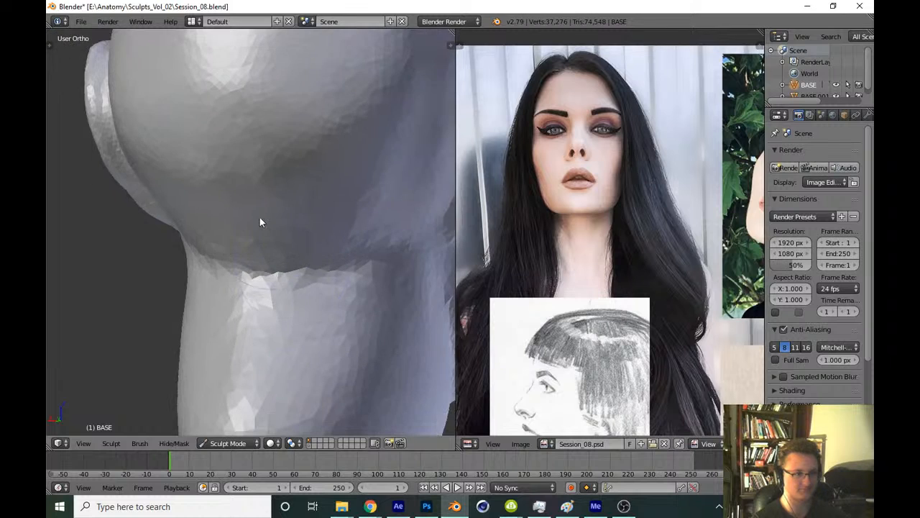
Swap to another sculpting brush and work over the base of the skull above the nape
key("t")
left_click(92, 79)
left_click(178, 150)
key("t")
middle_click_drag(260, 148, 194, 131)
mouse_move(244, 235)
left_mouse_down()
mouse_move(200, 153)
mouse_move(248, 151)
mouse_move(302, 192)
mouse_move(232, 201)
mouse_move(171, 153)
left_mouse_up()
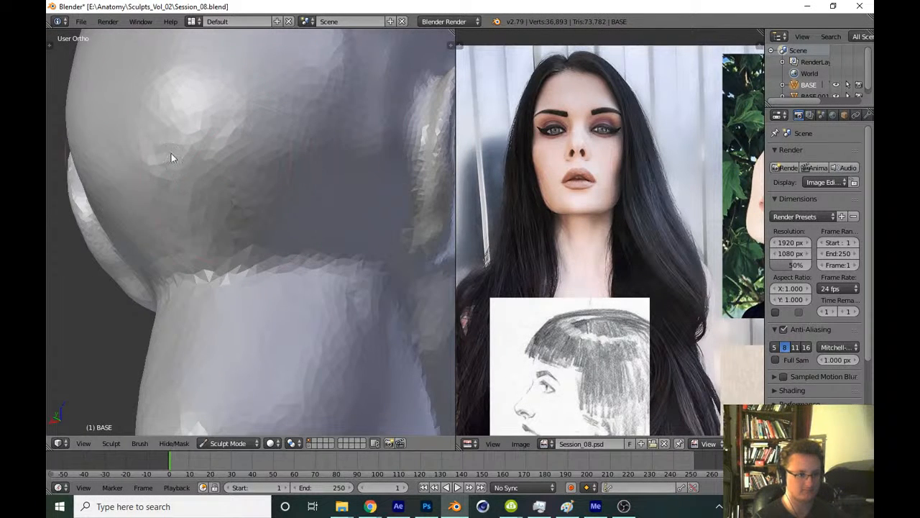
Check the whole head in front and right side views and save over Session_08.blend
scroll(267, 261, "down", 10)
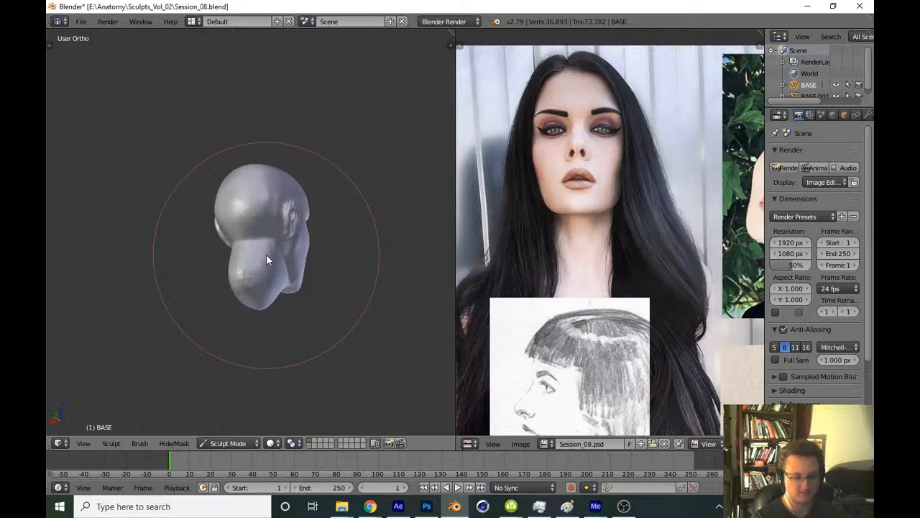
key("KP_1")
key("KP_3")
key("KP_1")
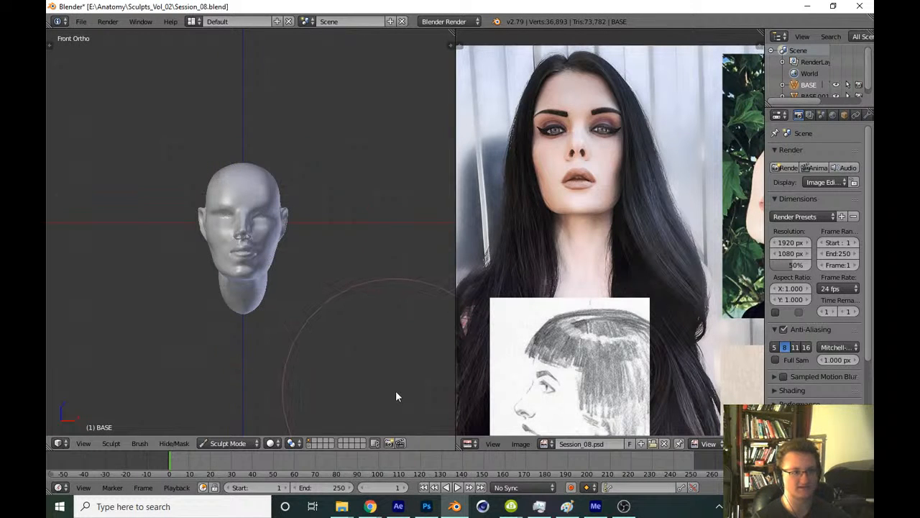
key("ctrl+s")
key("Return")
key("KP_3")
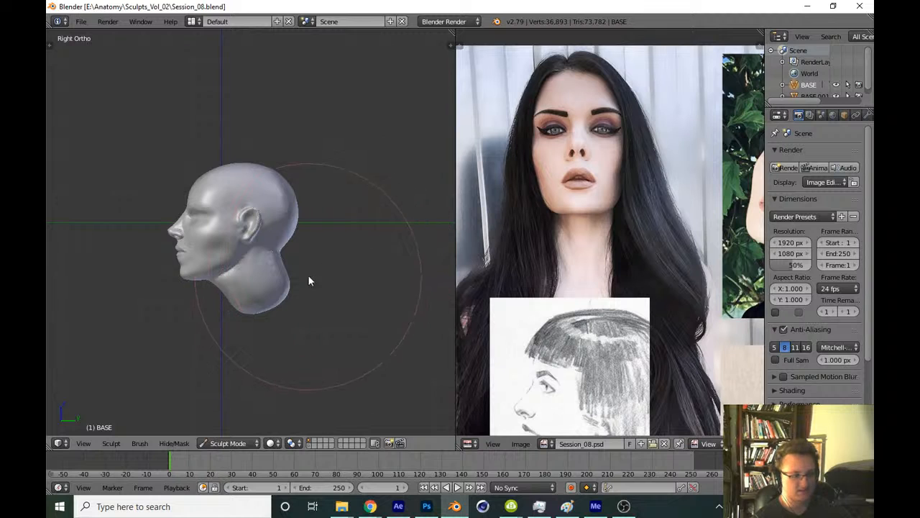
middle_click_drag(309, 281, 333, 319, "shift")
key("ctrl+s")
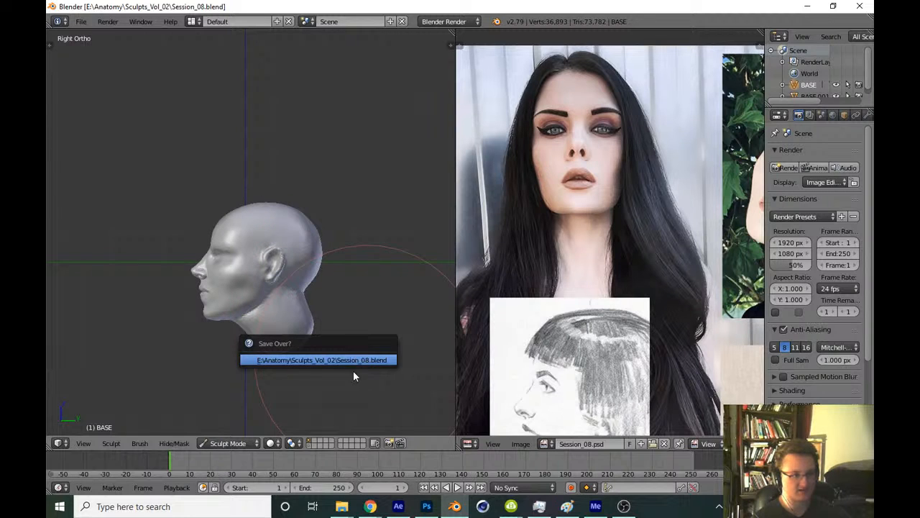
key("Return")
middle_click_drag(347, 366, 367, 363, "shift")
key("KP_3")
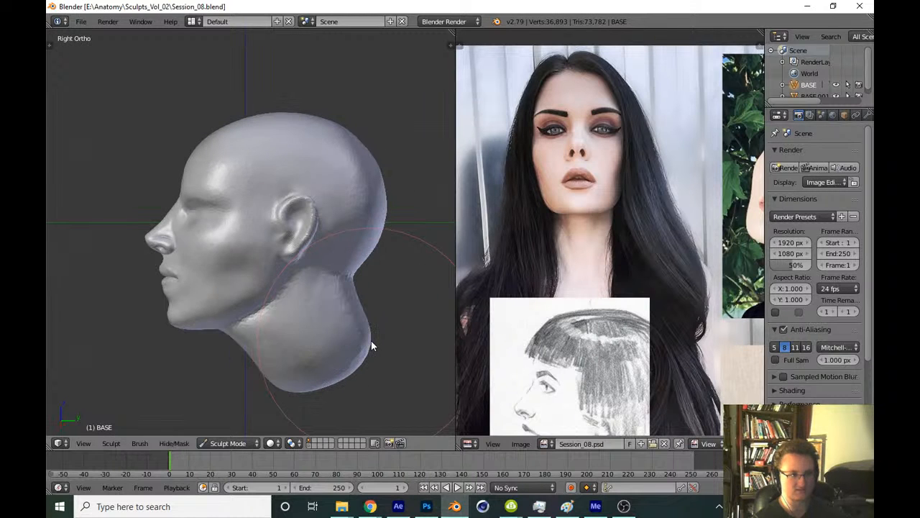
Bring the pencil profile sketch into view and inspect the head's mesh density in wireframe from the right side
scroll(484, 183, "down", 1)
scroll(483, 183, "up", 1)
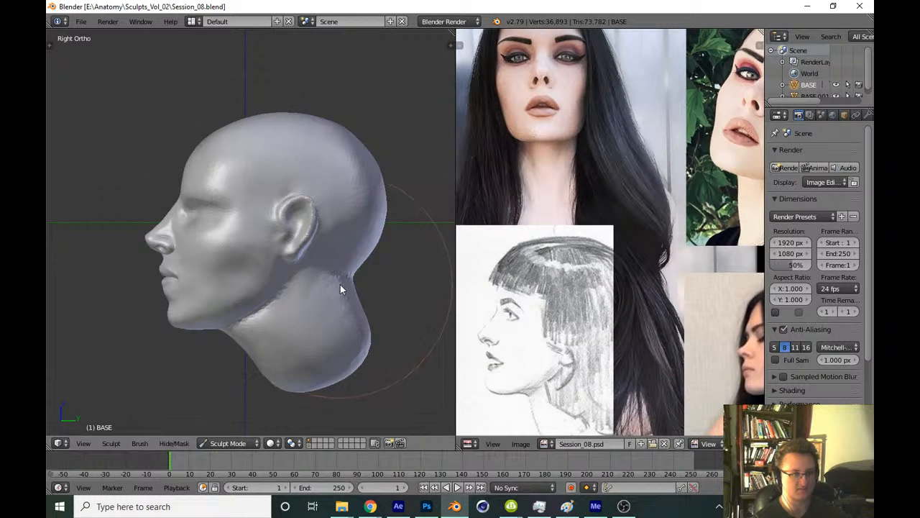
scroll(340, 284, "down", 3)
middle_click_drag(313, 321, 314, 344, "shift")
middle_click_drag(315, 344, 321, 270, "ctrl")
key("z")
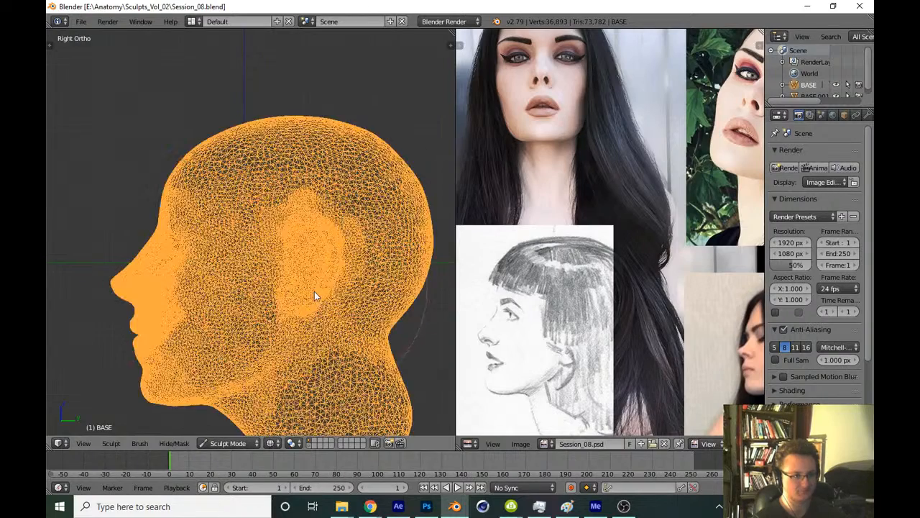
key("z")
Switch to the Grab brush, resize it around the ear, and nudge the ear slightly forward in right side view
key("g")
middle_click_drag(299, 317, 333, 265, "ctrl")
key("z")
key("z")
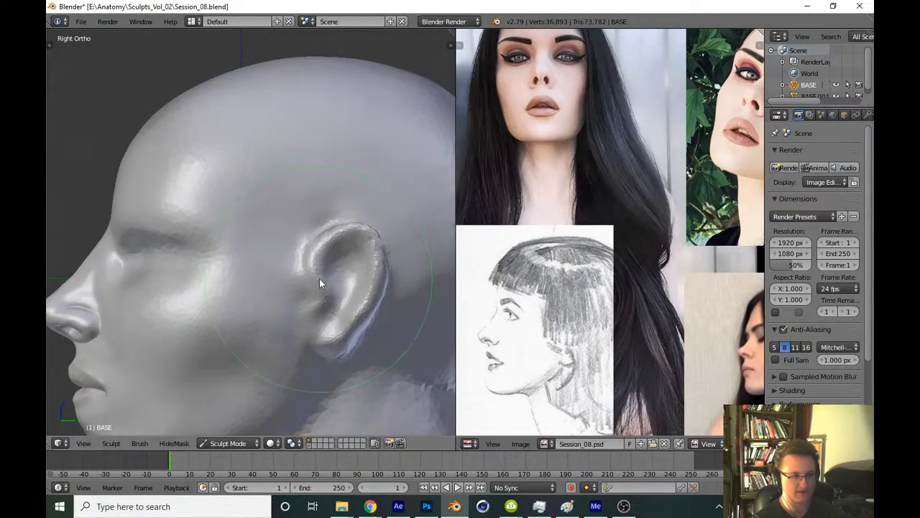
key("z")
key("z")
key("f")
left_click(335, 285)
middle_click_drag(335, 302, 345, 274, "ctrl")
key("z")
key("z")
key("f")
left_click(364, 280)
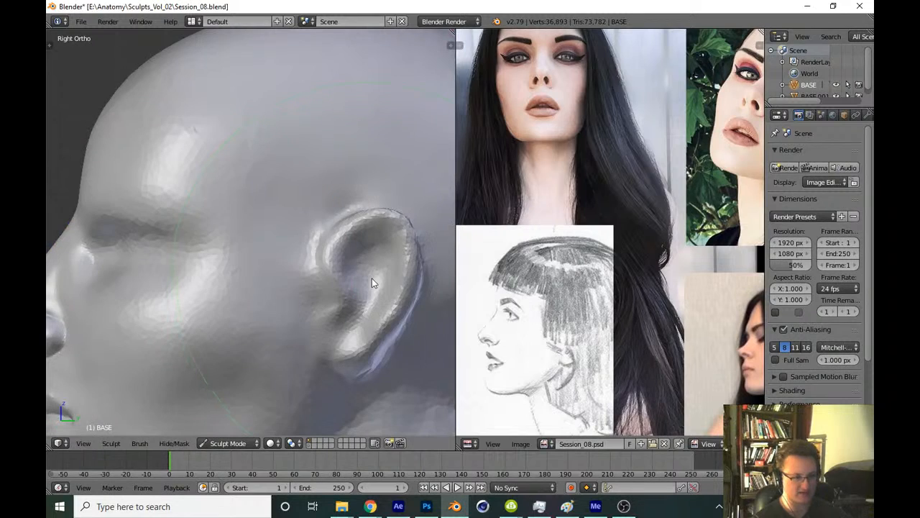
left_click_drag(372, 277, 358, 279)
middle_click_drag(358, 279, 339, 305, "ctrl")
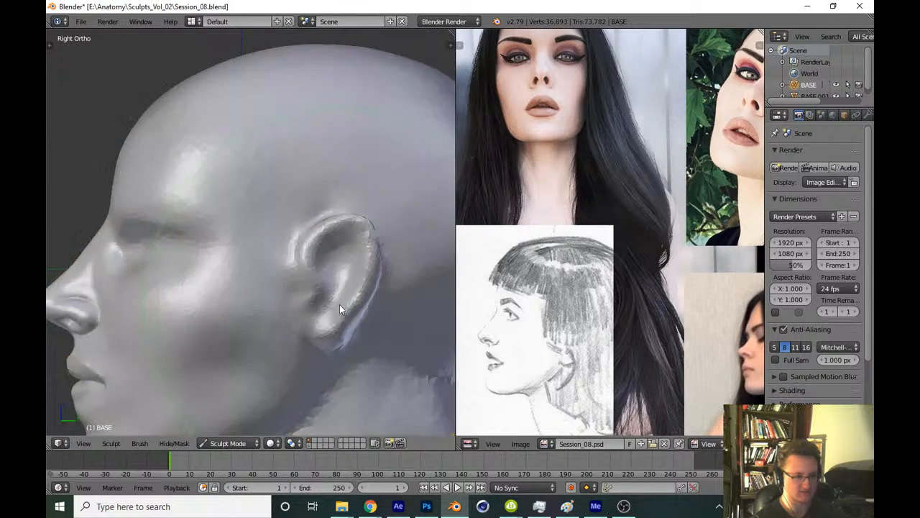
Adjust the brush size and reshape the front edge of the ear above the lobe in side view
key("f")
left_click(304, 296)
left_click_drag(312, 329, 309, 319)
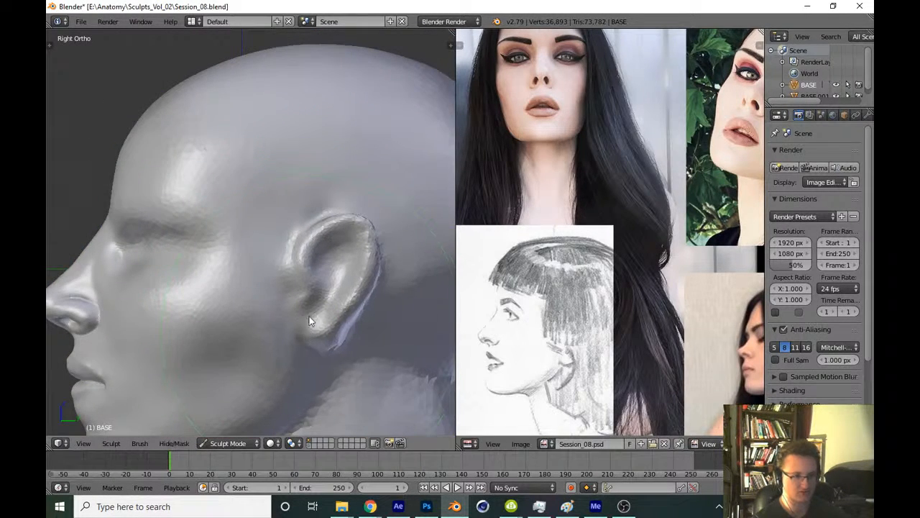
mouse_move(312, 298)
middle_mouse_down("ctrl")
mouse_move(313, 322)
mouse_move(268, 394)
middle_mouse_up("ctrl")
key("ctrl+s")
key("Return")
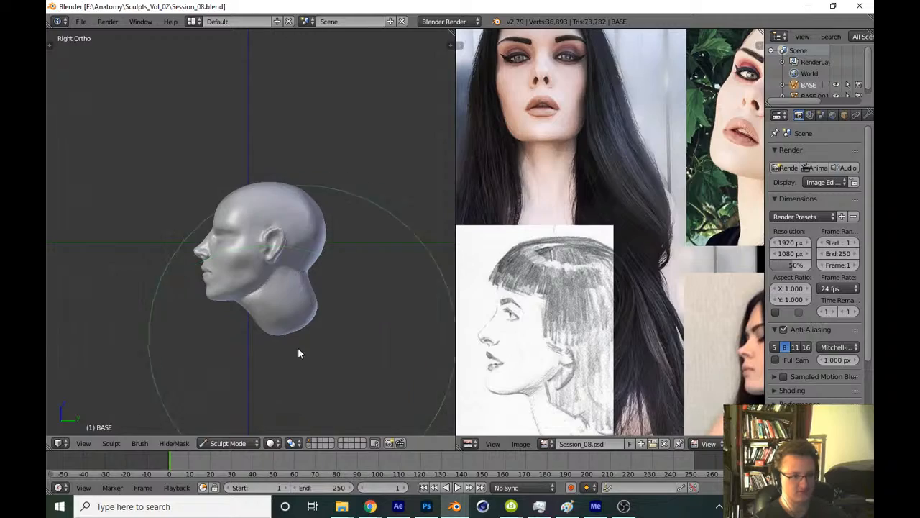
Touch up the inner hollow of the ear and toggle wireframe shading to check its shape
middle_click_drag(303, 329, 338, 237, "ctrl")
key("z")
key("z")
left_click_drag(330, 268, 324, 264)
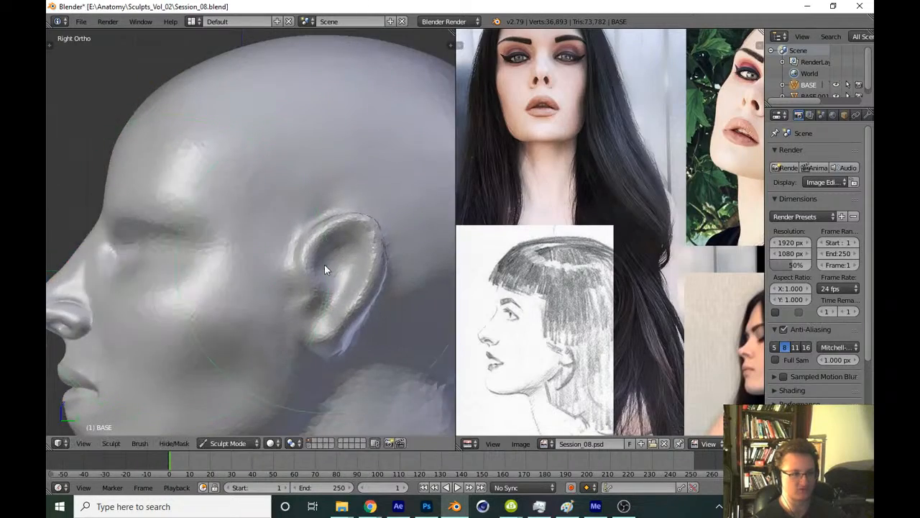
middle_click_drag(334, 296, 307, 261, "shift")
key("z")
key("z")
key("z")
key("z")
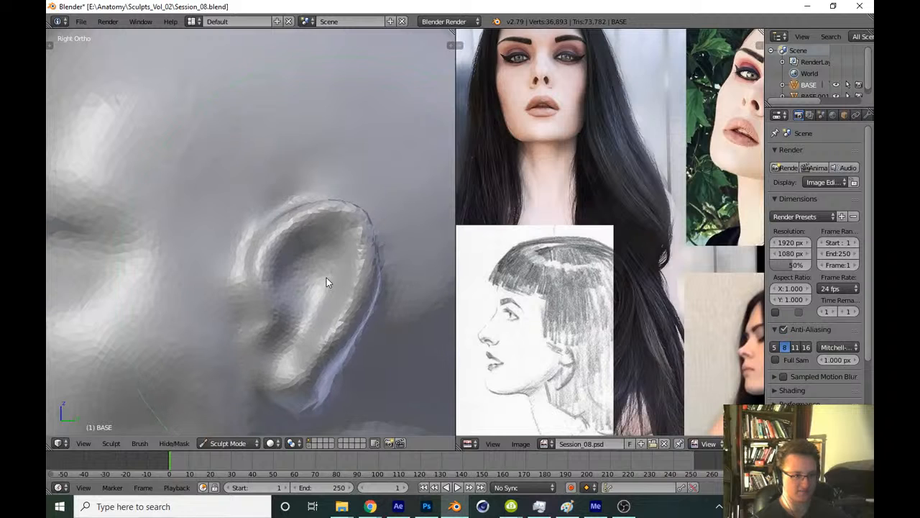
middle_click_drag(326, 277, 360, 233, "ctrl")
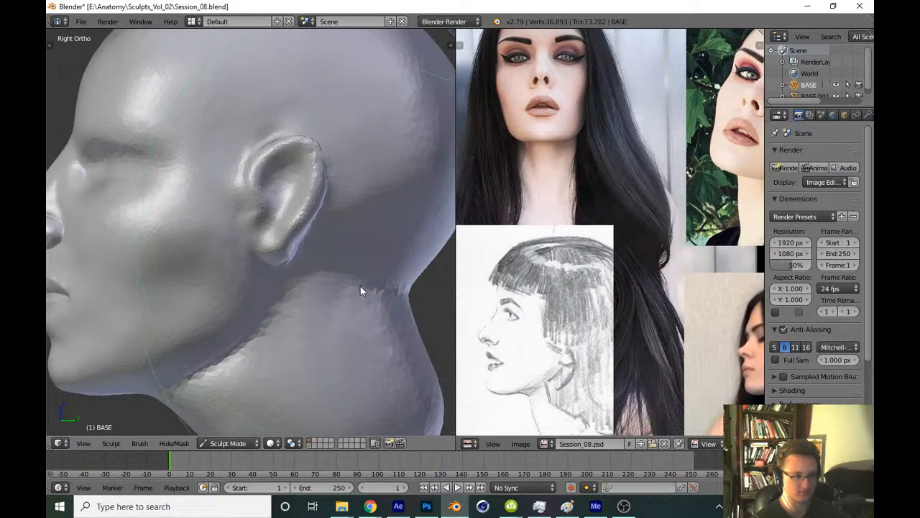
Resize the brush and sculpt the transition between skull and neck from behind the ear around to the nape
middle_click_drag(365, 279, 332, 231)
key("f")
left_click(190, 313)
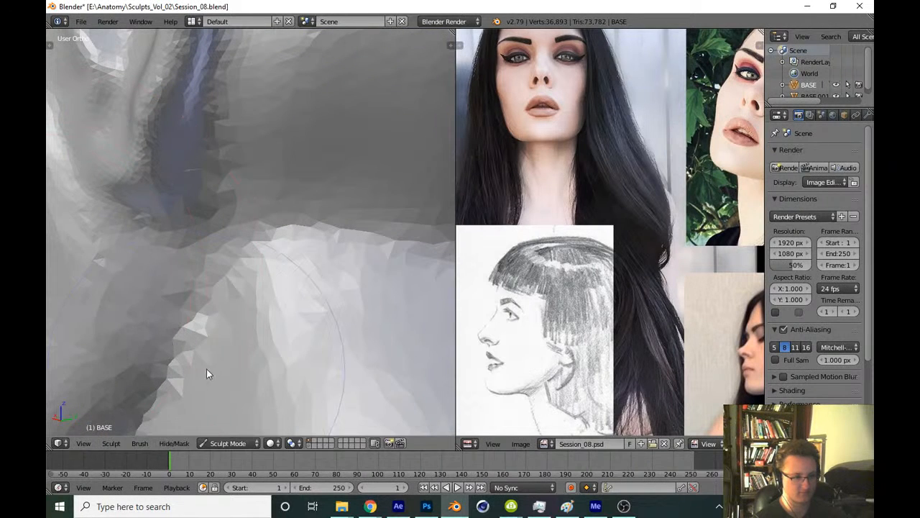
key("f")
left_click(148, 413)
mouse_move(171, 363)
left_mouse_down()
mouse_move(246, 238)
mouse_move(299, 209)
mouse_move(369, 255)
left_mouse_up()
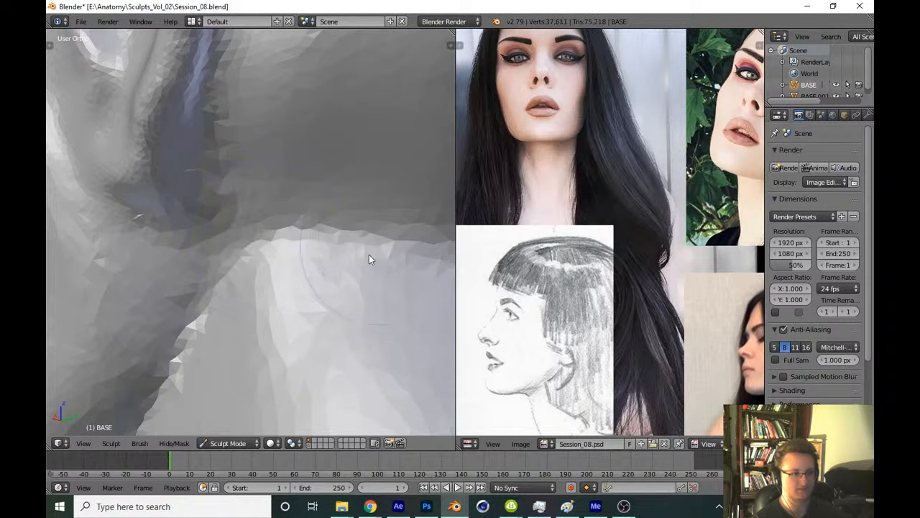
mouse_move(369, 255)
middle_mouse_down()
mouse_move(316, 280)
mouse_move(317, 310)
middle_mouse_up()
left_click_drag(311, 308, 381, 298)
middle_click_drag(381, 298, 274, 262)
left_click_drag(274, 262, 305, 308)
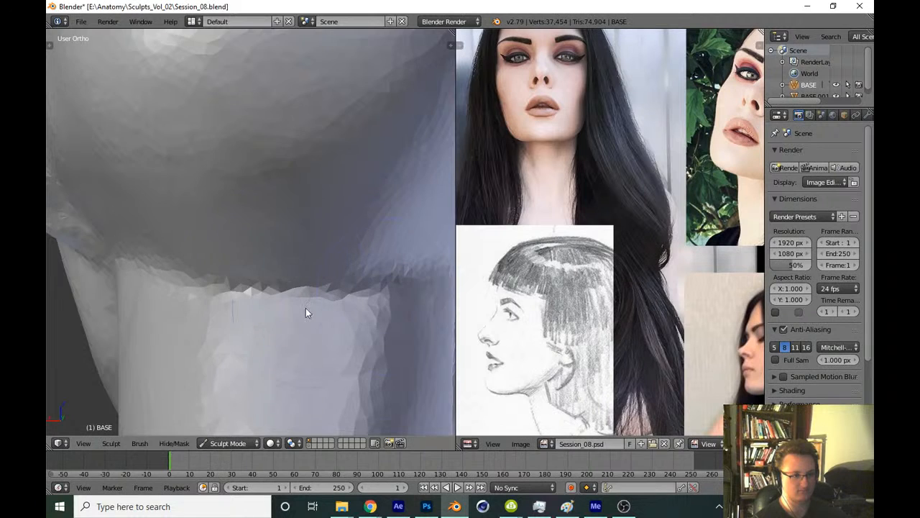
mouse_move(306, 308)
middle_mouse_down("ctrl")
mouse_move(333, 265)
mouse_move(245, 332)
mouse_move(290, 329)
mouse_move(324, 350)
mouse_move(267, 384)
mouse_move(268, 294)
mouse_move(243, 264)
mouse_move(230, 281)
middle_mouse_up("ctrl")
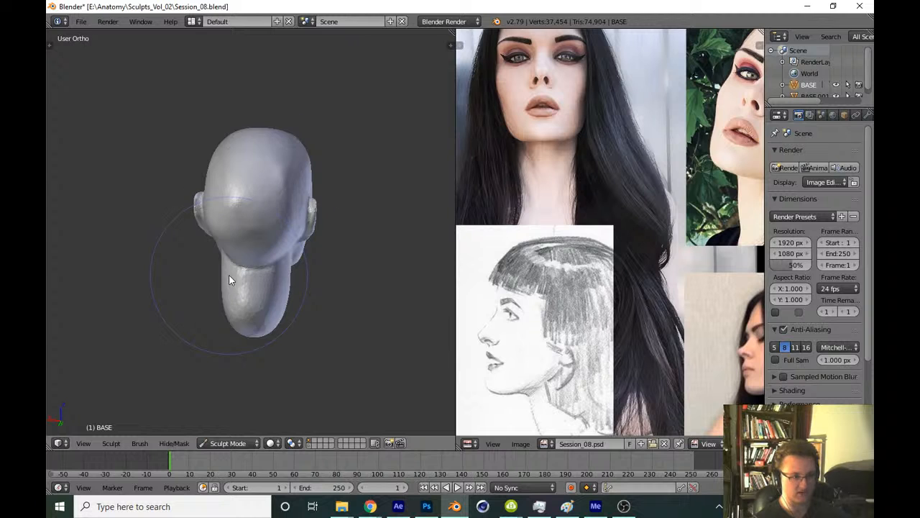
Set the viewport lens to 80 in the 3D view's properties
key("n")
left_click_drag(454, 279, 449, 267)
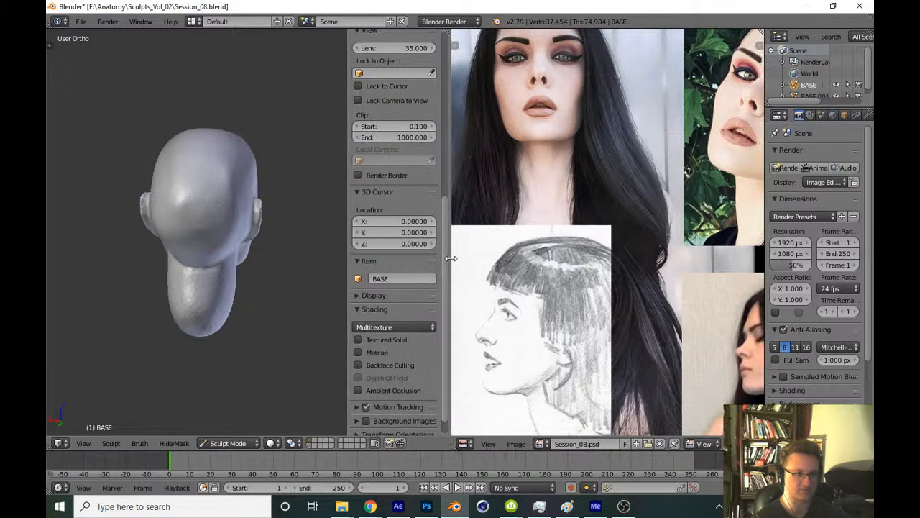
scroll(447, 265, "up", 2)
scroll(447, 265, "up", 5)
left_click(403, 178)
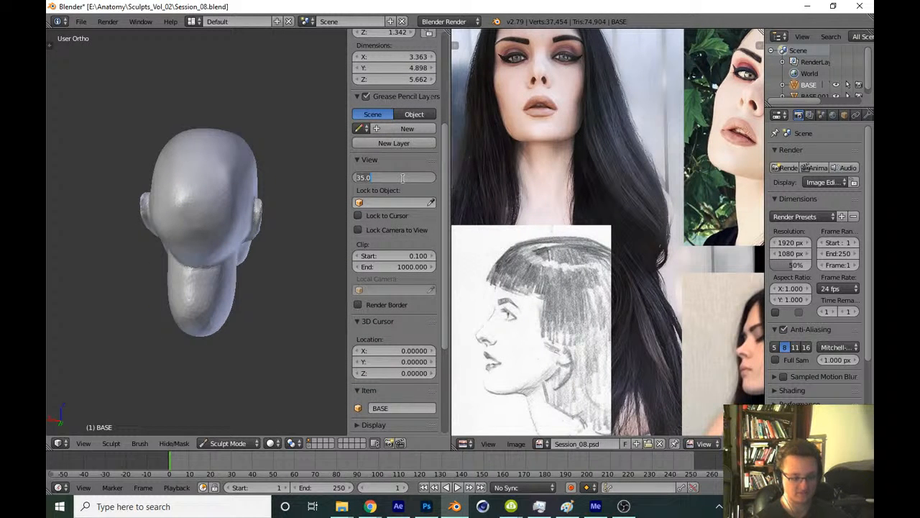
type("80")
key("Return")
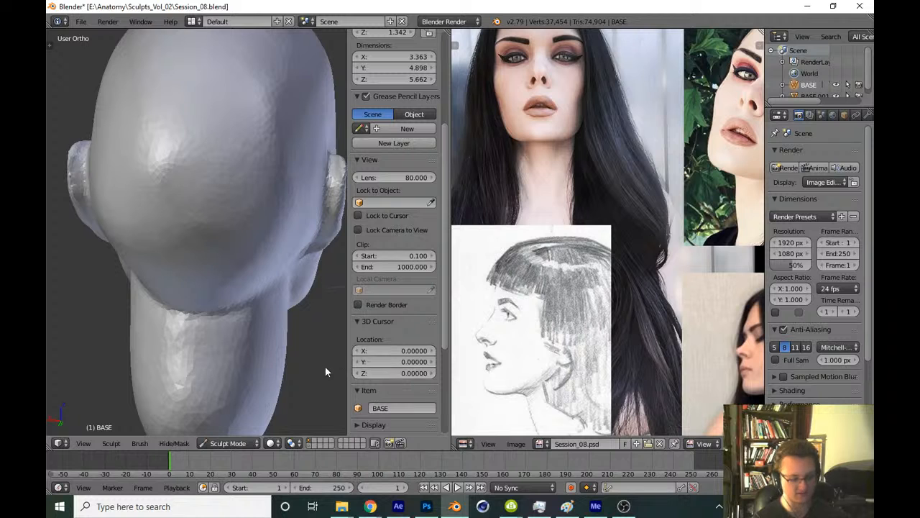
key("n")
Switch to the front view and save the sculpt over Session_08.blend
key("KP_1")
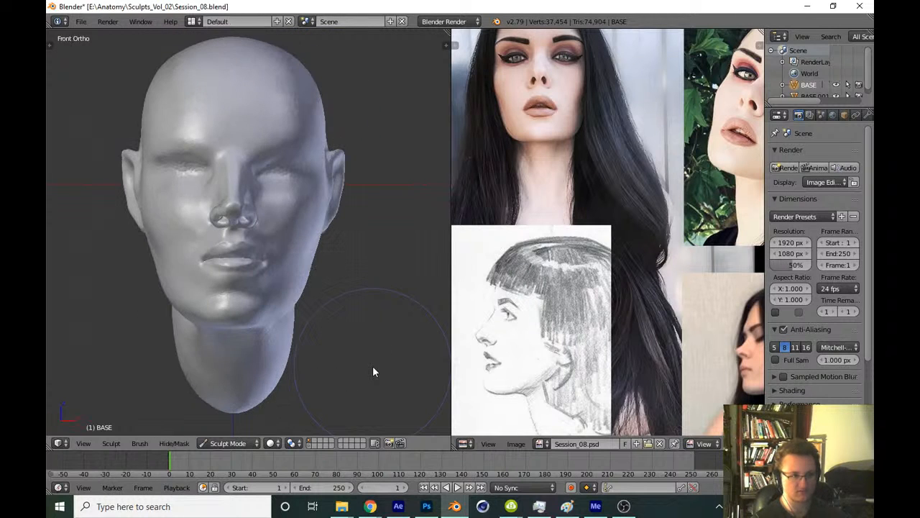
key("ctrl+s")
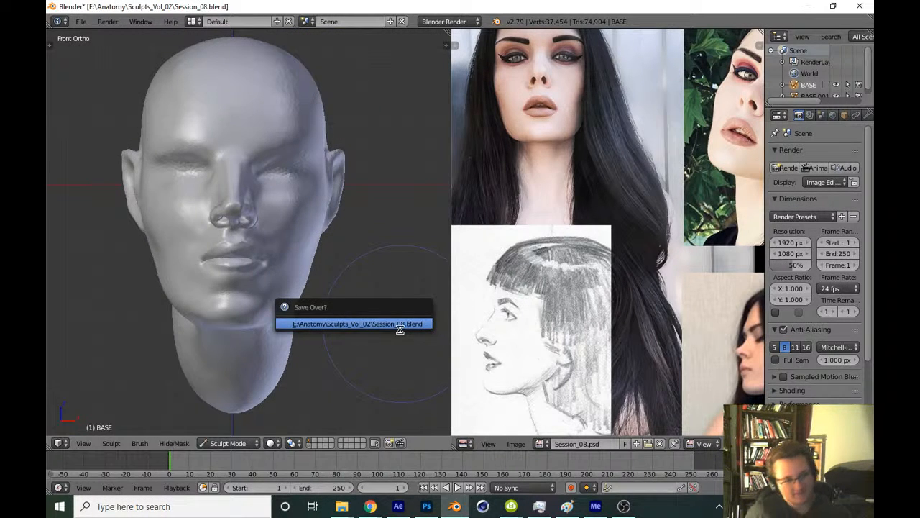
left_click(400, 325)
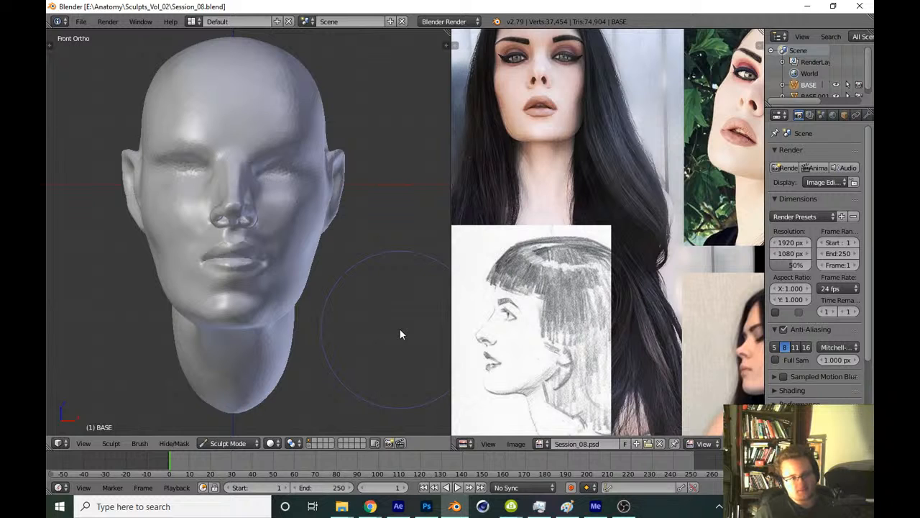
Check the face in perspective from the front and at an angle, review the lens setting, and return to front orthographic view
key("KP_5")
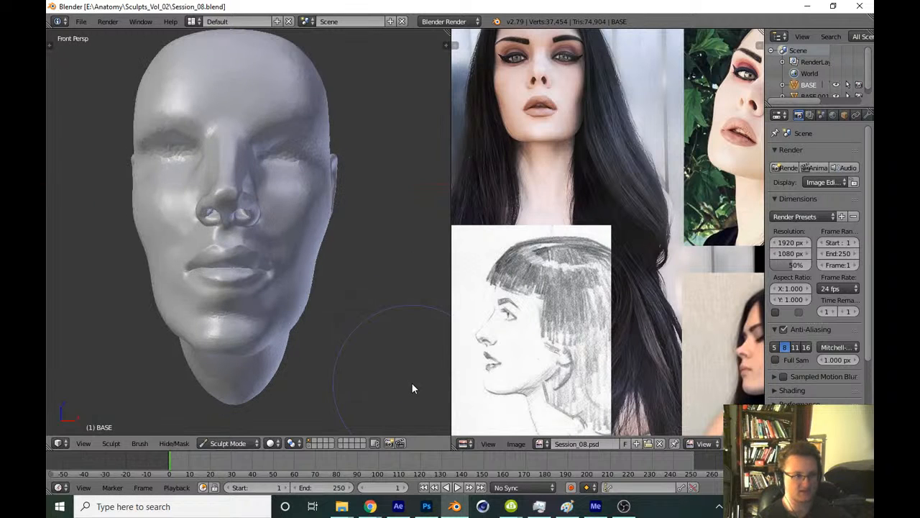
scroll(412, 388, "down", 3)
middle_click_drag(376, 294, 335, 331)
key("n")
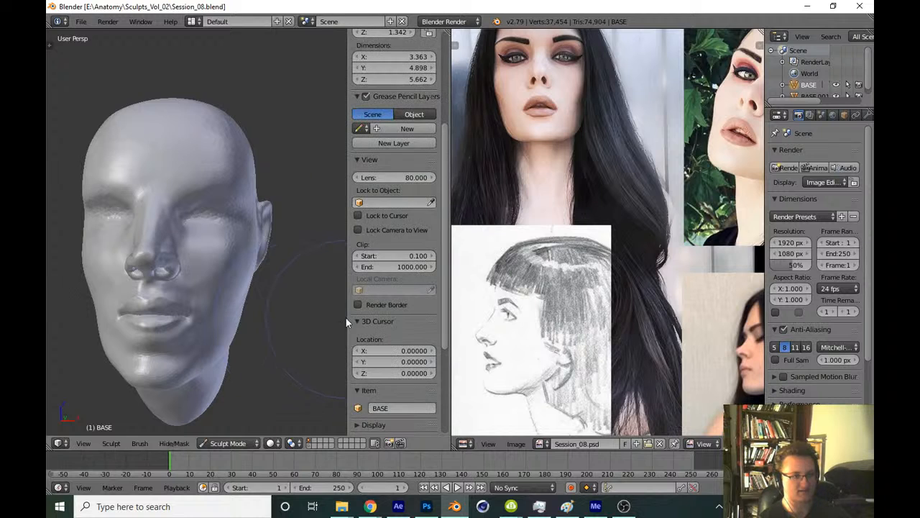
key("n")
key("n")
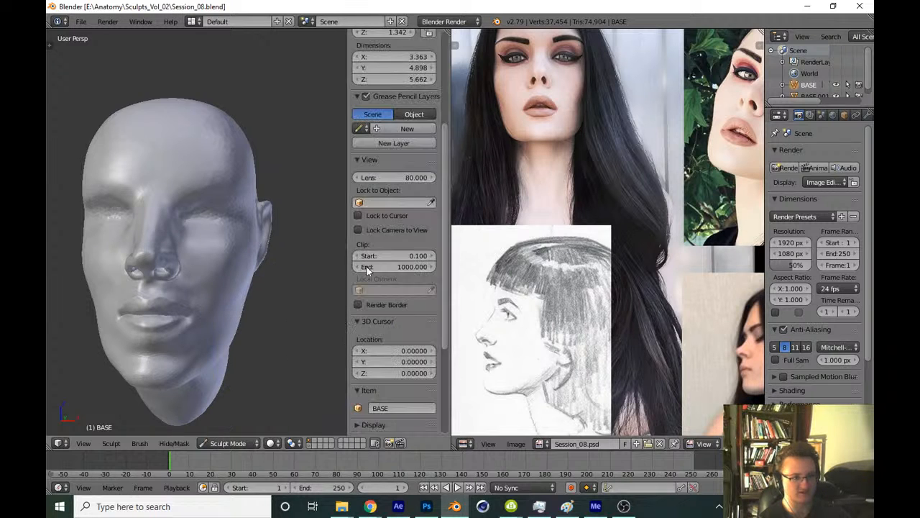
key("n")
key("KP_1")
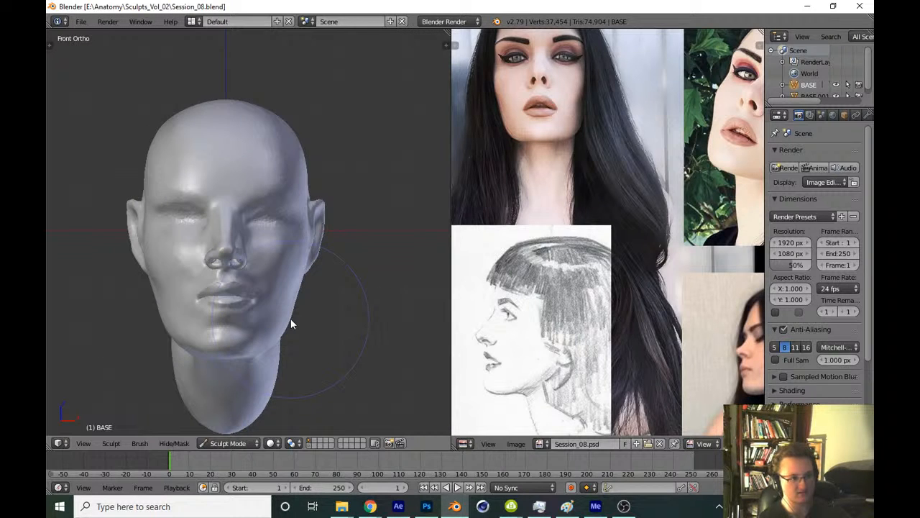
Save the file over the existing Session_08.blend again
key("ctrl+s")
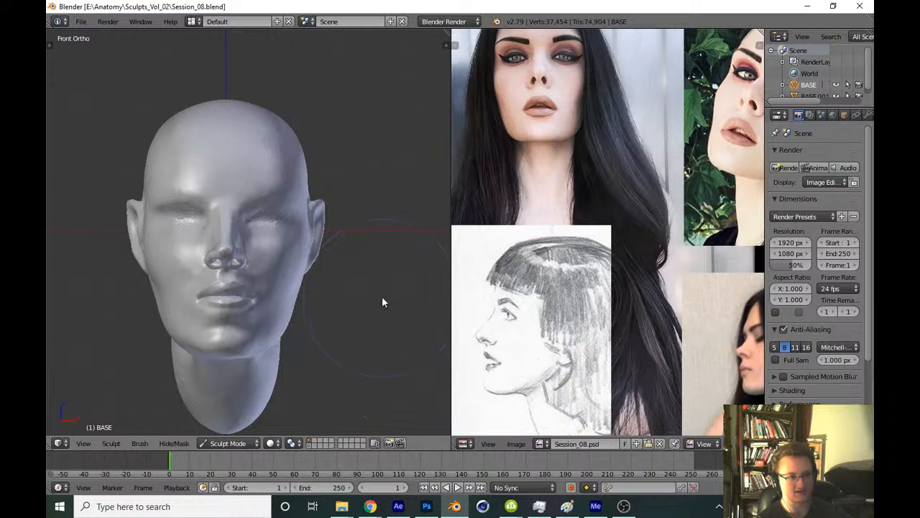
scroll(382, 296, "up", 1)
scroll(498, 267, "up", 2)
key("ctrl+s")
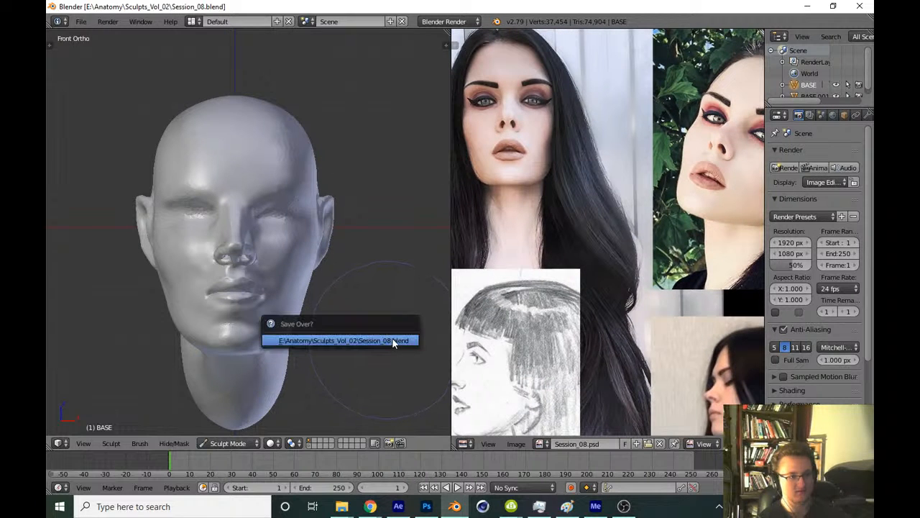
left_click(407, 338)
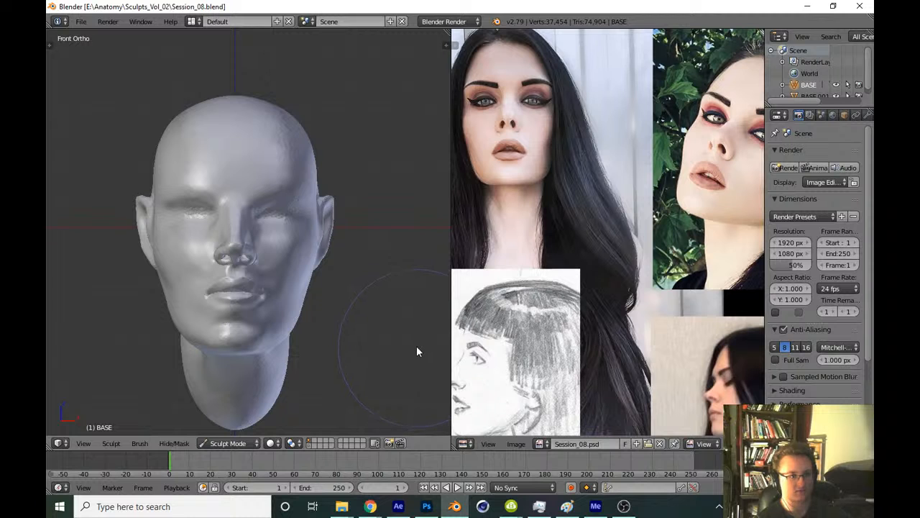
Sculpt the cheek surface beside the nostril and down toward the mouth corner
middle_click_drag(418, 348, 333, 343)
scroll(288, 284, "up", 5)
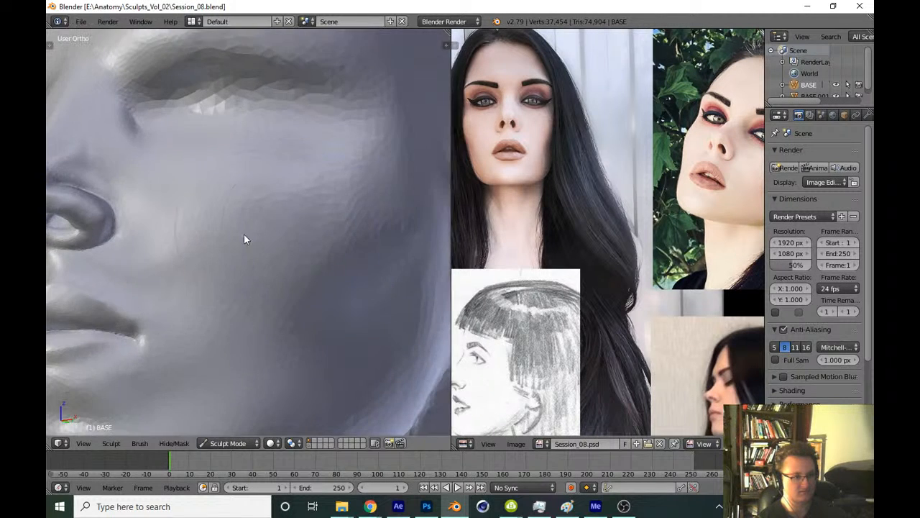
middle_click_drag(244, 234, 282, 308)
scroll(244, 274, "up", 4)
middle_click_drag(182, 280, 158, 261)
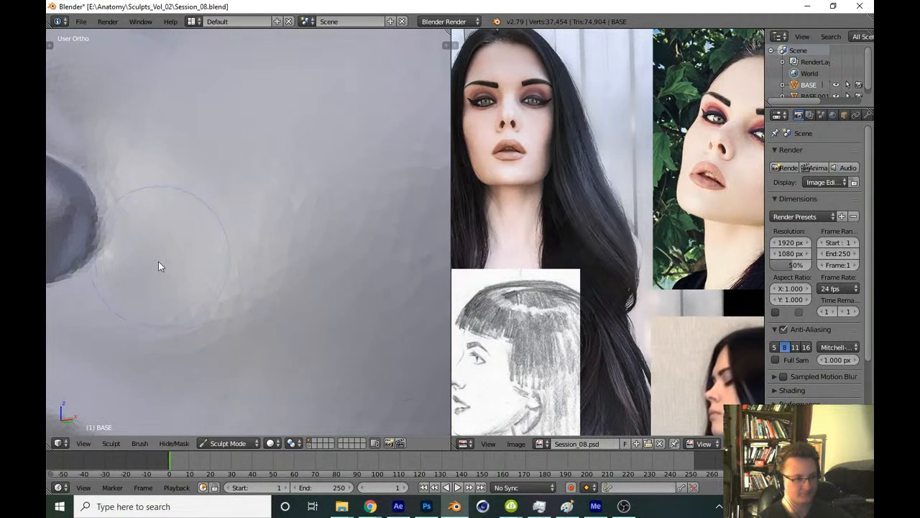
mouse_move(158, 261)
left_mouse_down()
mouse_move(139, 247)
mouse_move(188, 297)
left_mouse_up()
mouse_move(190, 293)
middle_mouse_down()
mouse_move(213, 262)
mouse_move(190, 246)
middle_mouse_up()
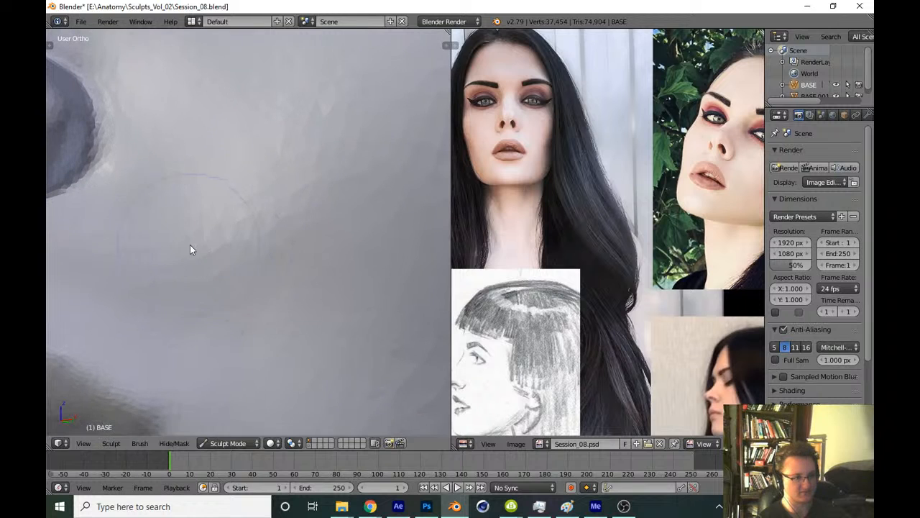
left_click_drag(245, 313, 258, 308)
middle_click_drag(258, 308, 311, 251)
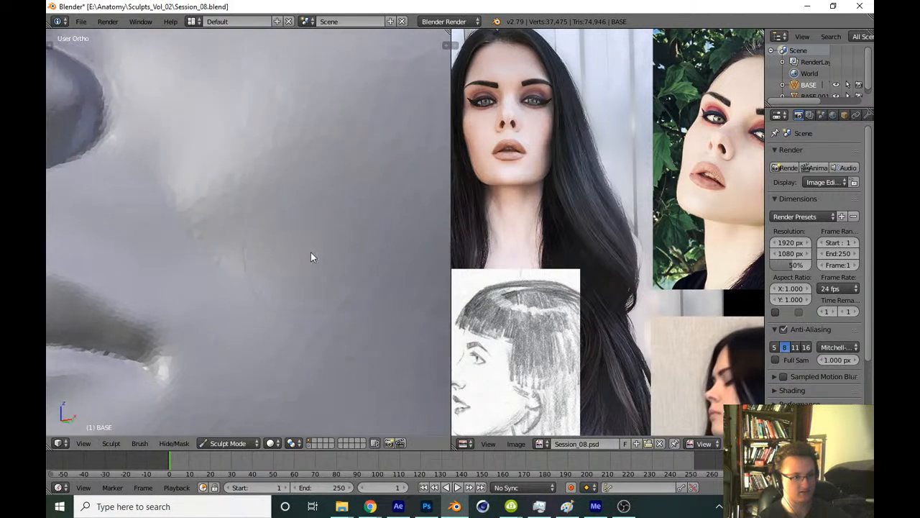
Extend the sculpting strokes across the cheek plane below the cheekbone and outward from the mouth corner
scroll(191, 271, "up", 4)
left_click_drag(143, 269, 168, 253)
middle_click_drag(315, 330, 273, 359)
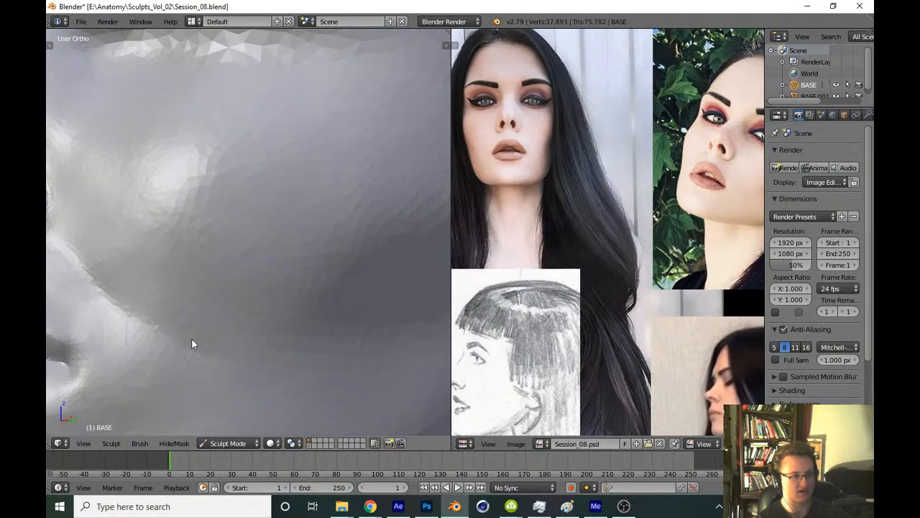
left_click_drag(160, 330, 128, 316)
mouse_move(328, 306)
middle_mouse_down()
mouse_move(349, 289)
mouse_move(321, 294)
middle_mouse_up()
left_click_drag(262, 347, 322, 336)
scroll(152, 303, "down", 4)
middle_click_drag(152, 303, 221, 312)
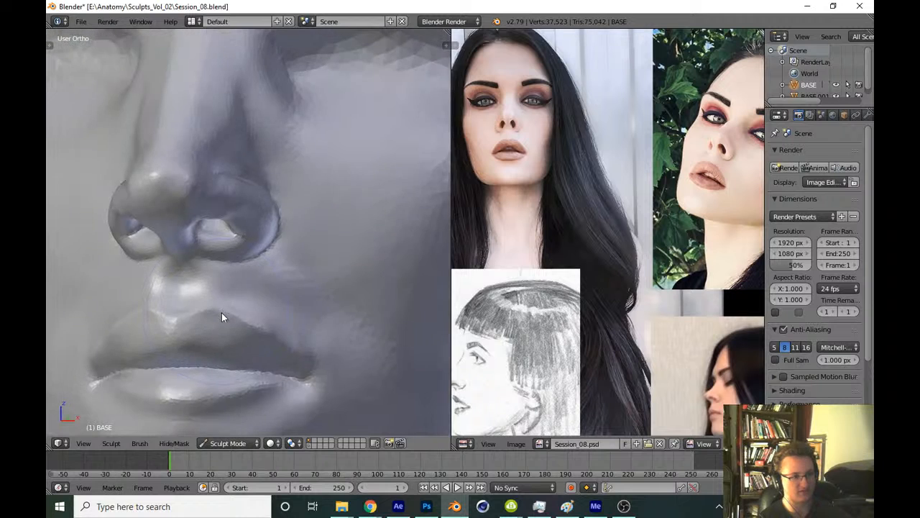
Define the nasolabial fold running from the nostril wing down past the mouth corner
scroll(339, 284, "up", 4)
scroll(202, 272, "up", 8)
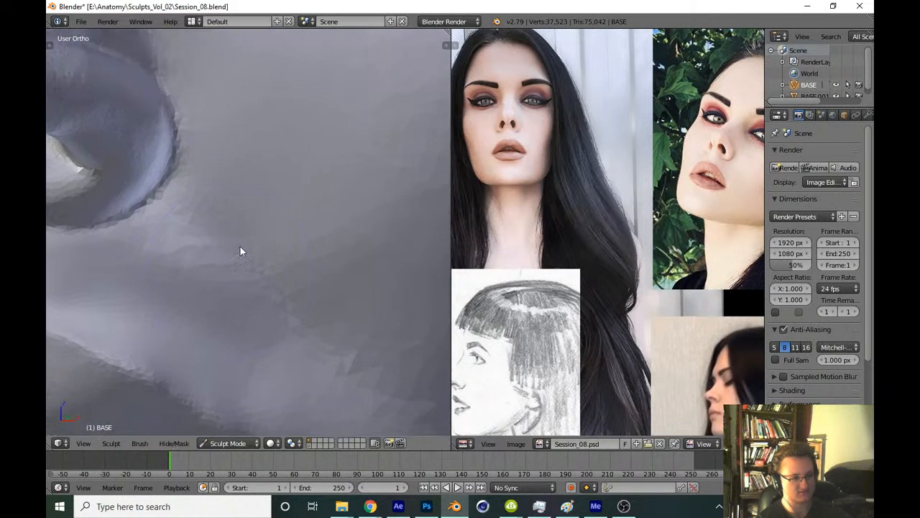
left_click_drag(192, 221, 355, 350)
mouse_move(355, 350)
middle_mouse_down()
mouse_move(223, 290)
mouse_move(195, 266)
mouse_move(215, 247)
middle_mouse_up()
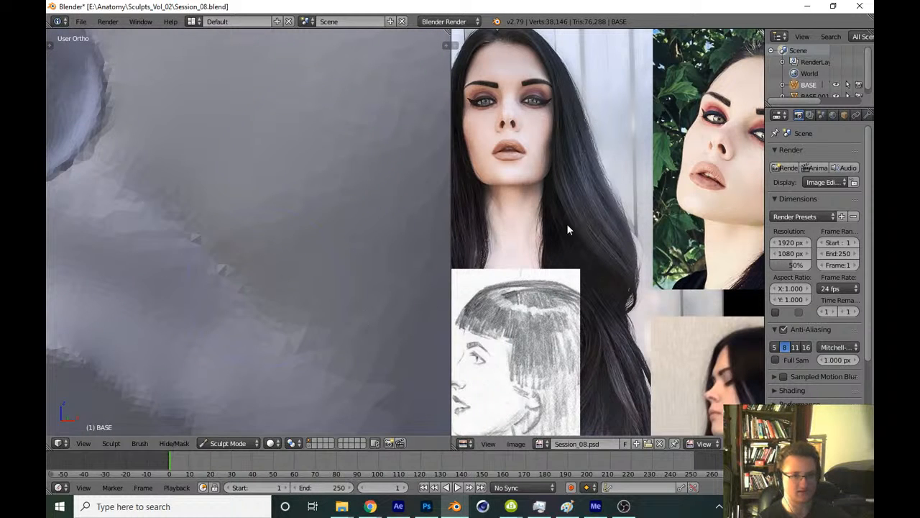
middle_click_drag(355, 240, 243, 258)
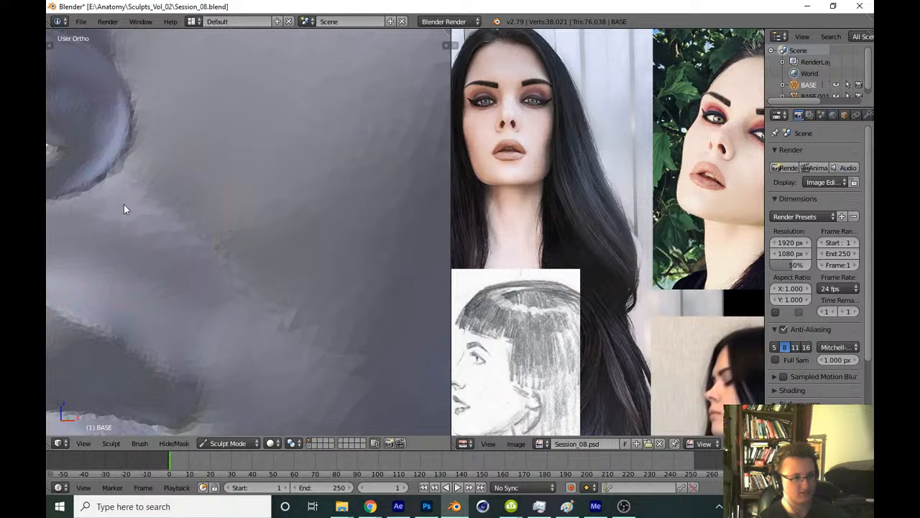
Sculpt the lower cheek hollow from the nasolabial fold outward toward the jaw
scroll(320, 308, "down", 2)
middle_click_drag(313, 315, 226, 281)
scroll(226, 281, "up", 2)
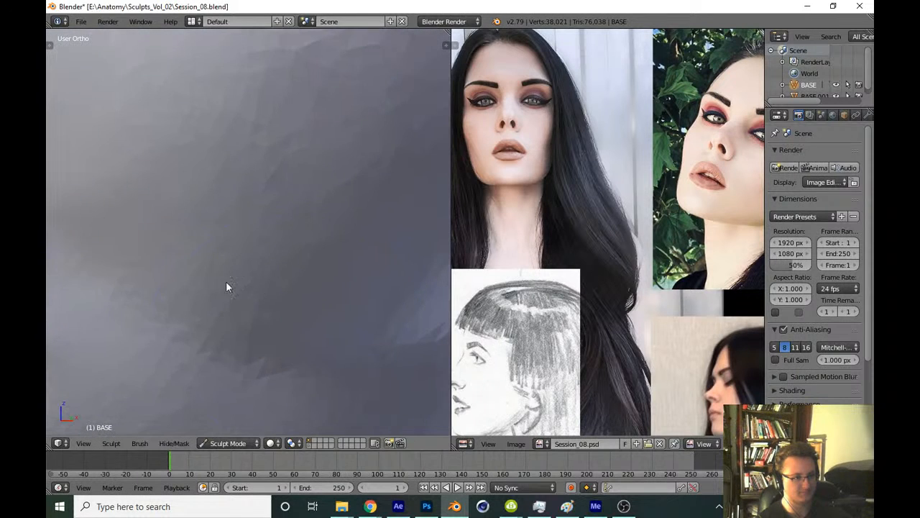
left_click_drag(145, 268, 353, 313)
left_click_drag(186, 309, 416, 353)
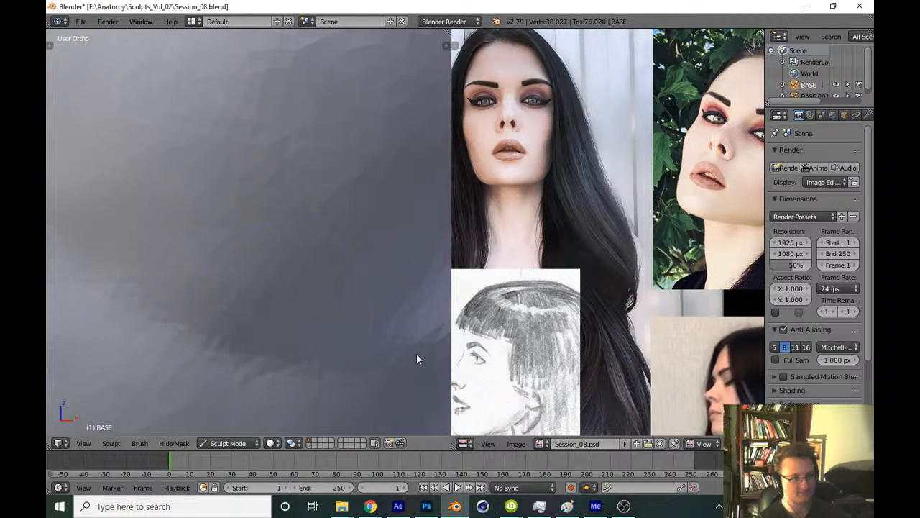
middle_click_drag(417, 354, 271, 291, "shift")
scroll(350, 322, "down", 5)
scroll(350, 320, "down", 2)
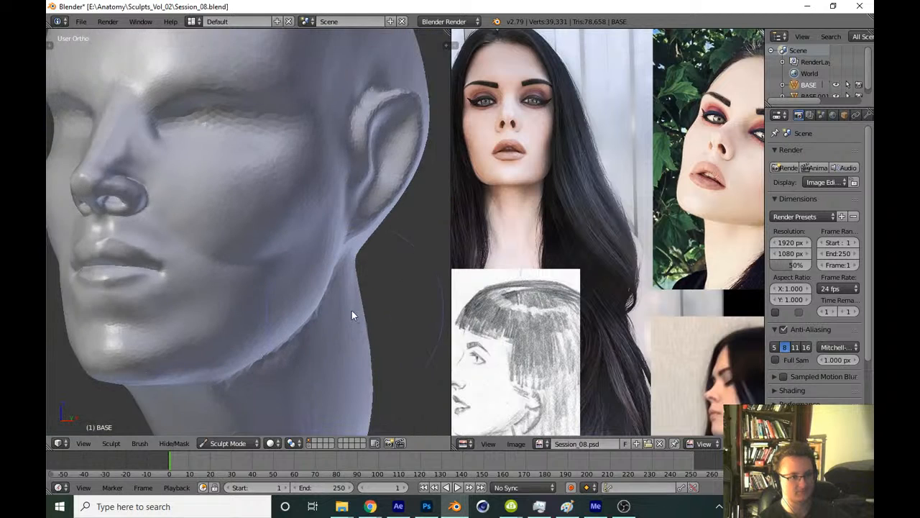
Smooth the cheek hollow between the nostril, mouth corner and jaw
scroll(173, 247, "up", 3)
middle_click_drag(171, 247, 264, 269, "shift")
scroll(201, 239, "up", 2)
scroll(199, 241, "up", 2)
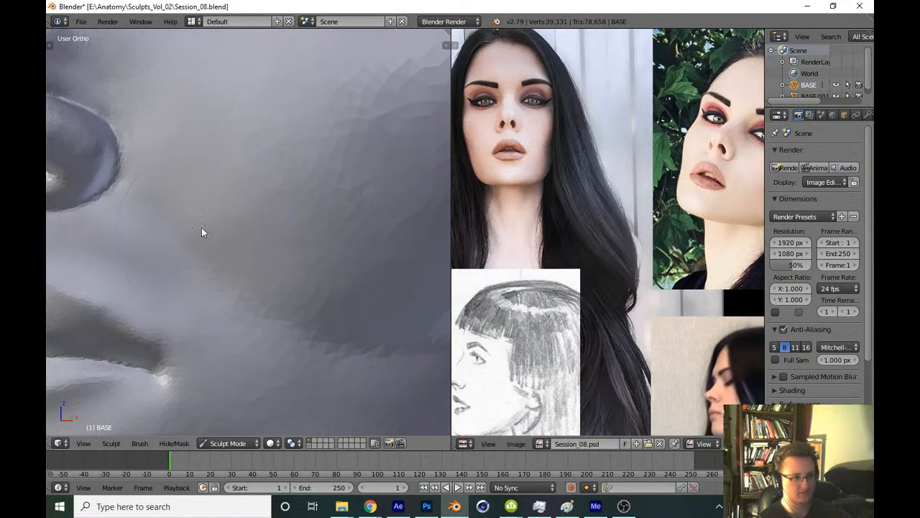
middle_click_drag(363, 312, 270, 270, "shift")
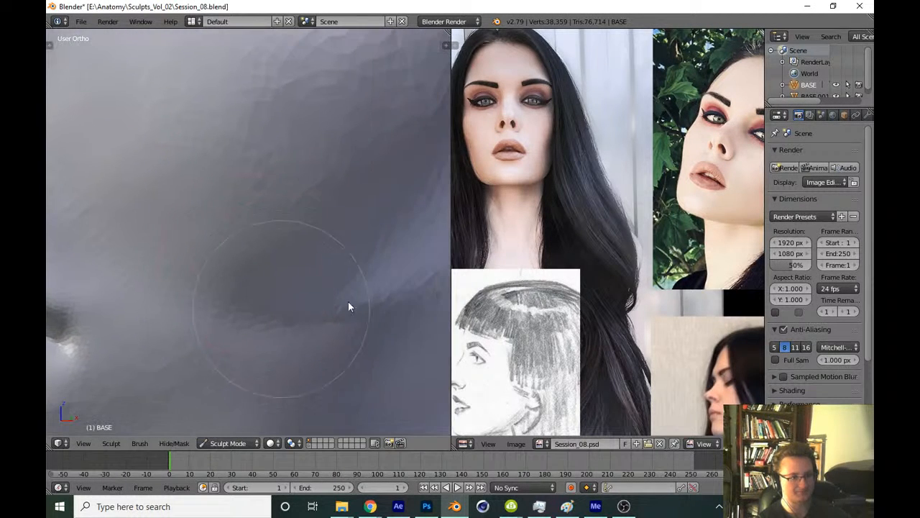
scroll(333, 282, "down", 9)
key("KP_1")
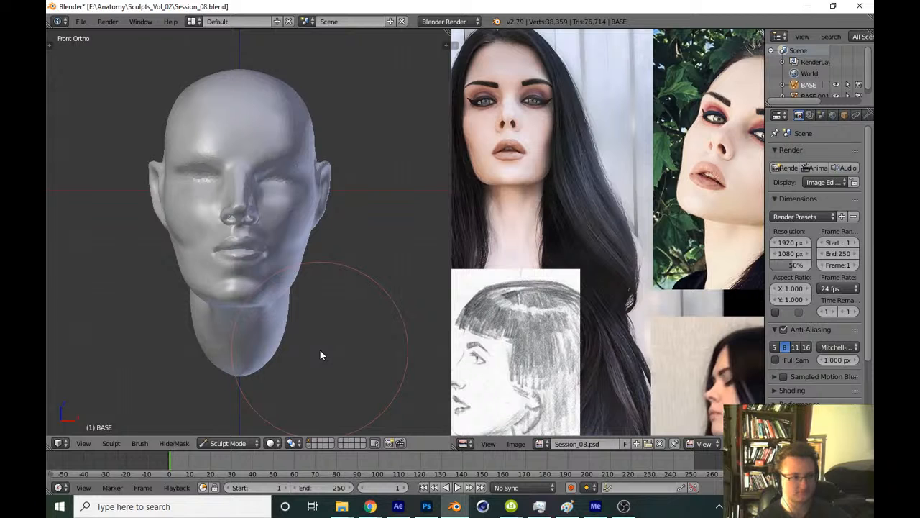
scroll(511, 302, "up", 2)
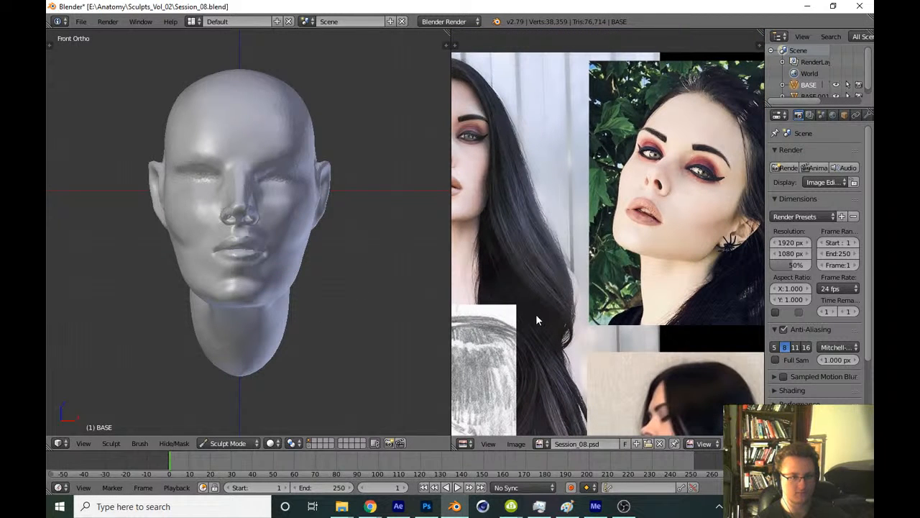
Switch to the Grab brush and check the cheek and jaw shape from the side and front
mouse_move(421, 344)
middle_mouse_down()
mouse_move(348, 343)
mouse_move(293, 305)
middle_mouse_up()
scroll(331, 256, "up", 8)
key("t")
left_click(111, 81)
left_click(203, 181)
key("t")
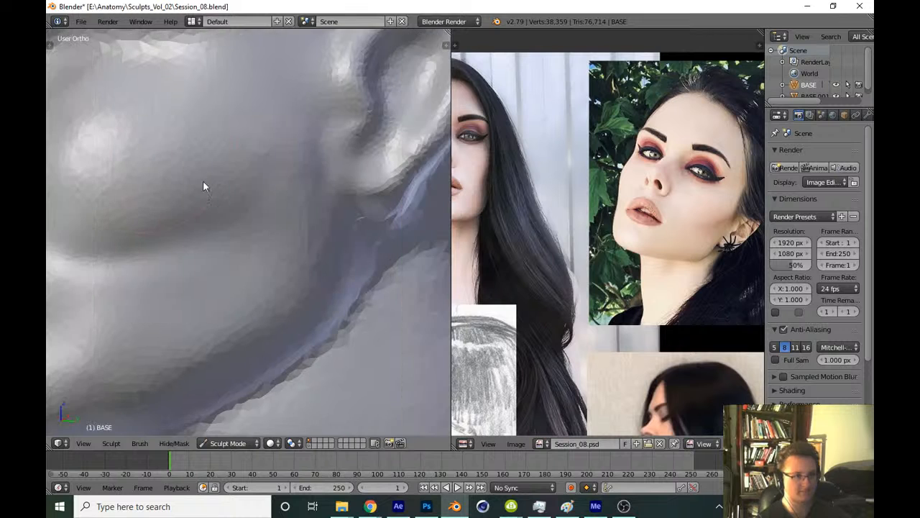
mouse_move(203, 186)
middle_mouse_down()
mouse_move(243, 293)
mouse_move(266, 271)
mouse_move(303, 267)
middle_mouse_up()
key("KP_1")
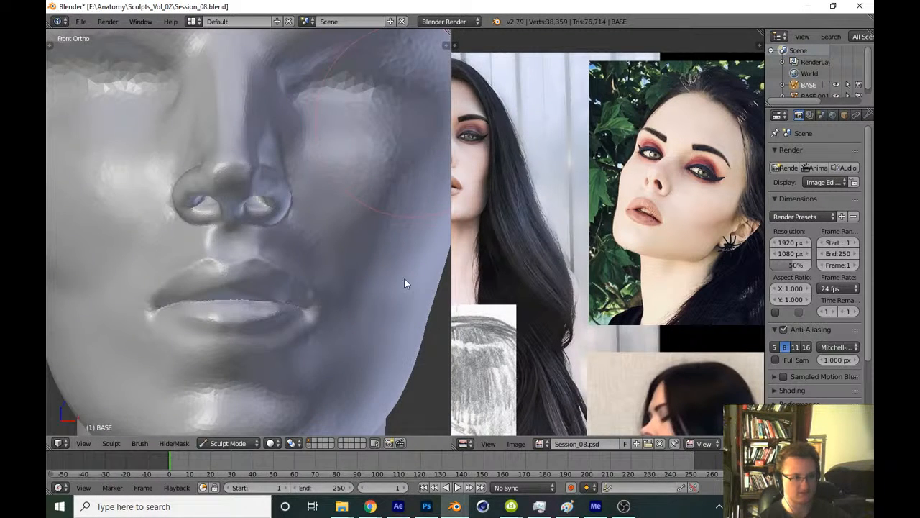
scroll(406, 323, "down", 4)
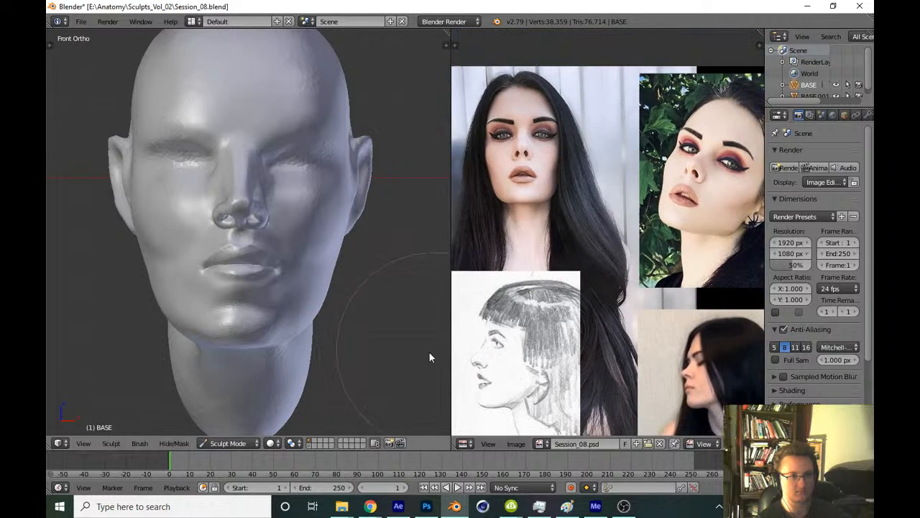
Save the sculpt over Session_08.blend
key("ctrl+s")
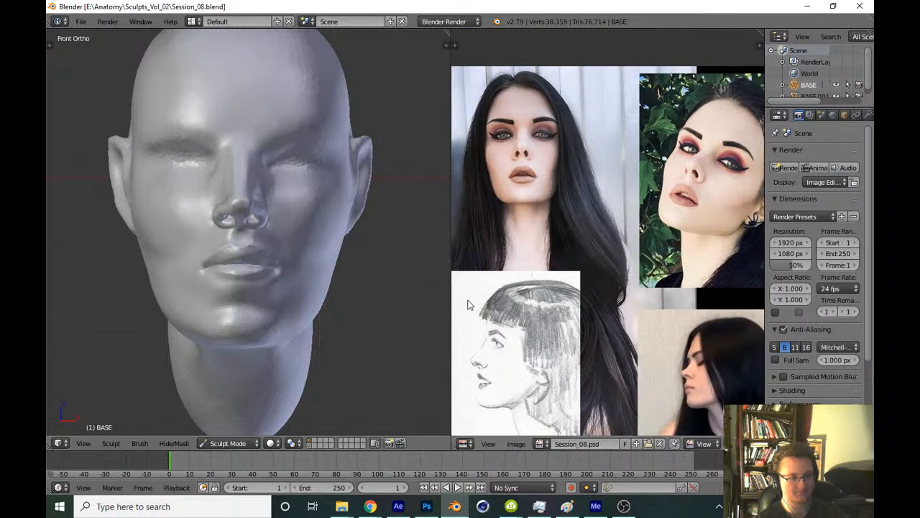
middle_click_drag(469, 305, 492, 328)
key("ctrl+s")
left_click(421, 349)
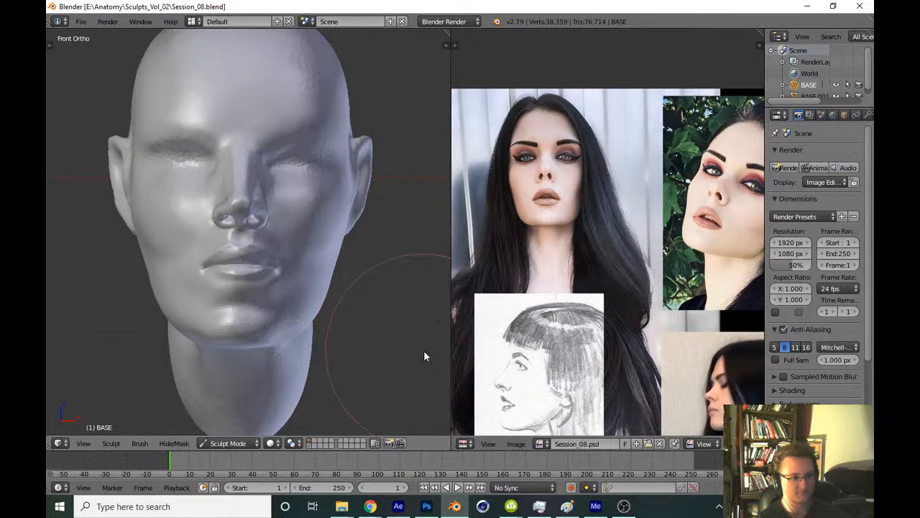
key("ctrl+s")
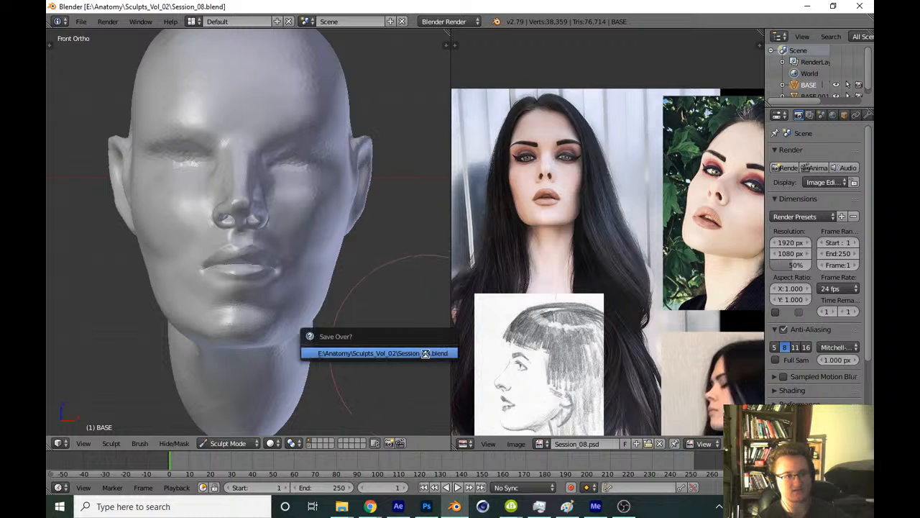
left_click(422, 348)
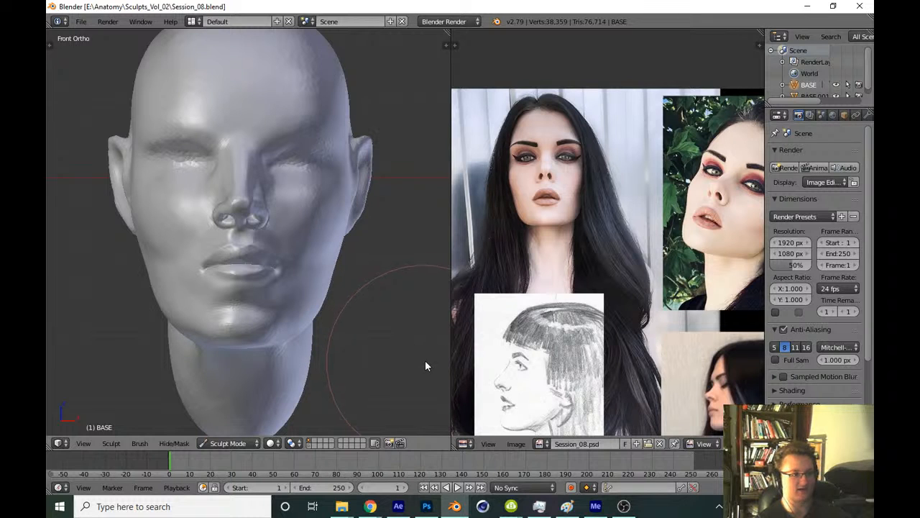
Smooth the cheek surface outward from beside the nostril and mouth corner, using a brush radius of about 146
middle_click_drag(423, 358, 361, 382)
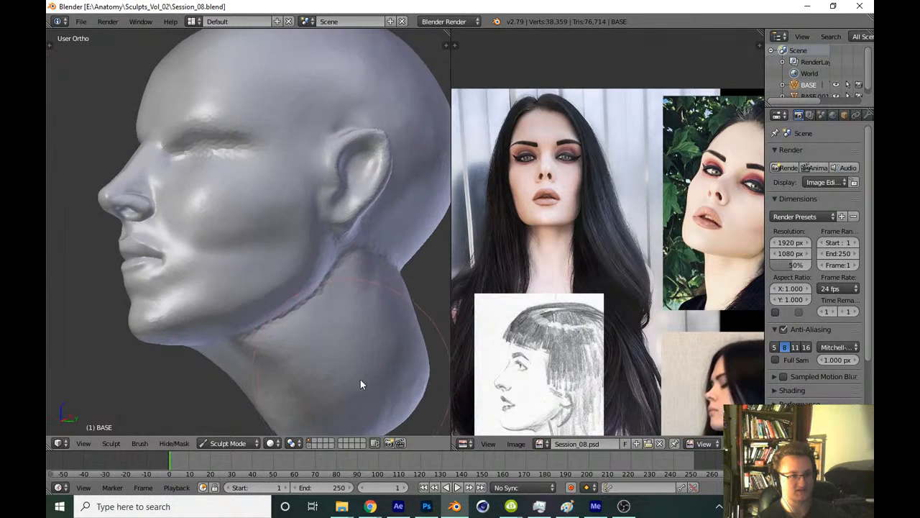
middle_click_drag(504, 314, 482, 337)
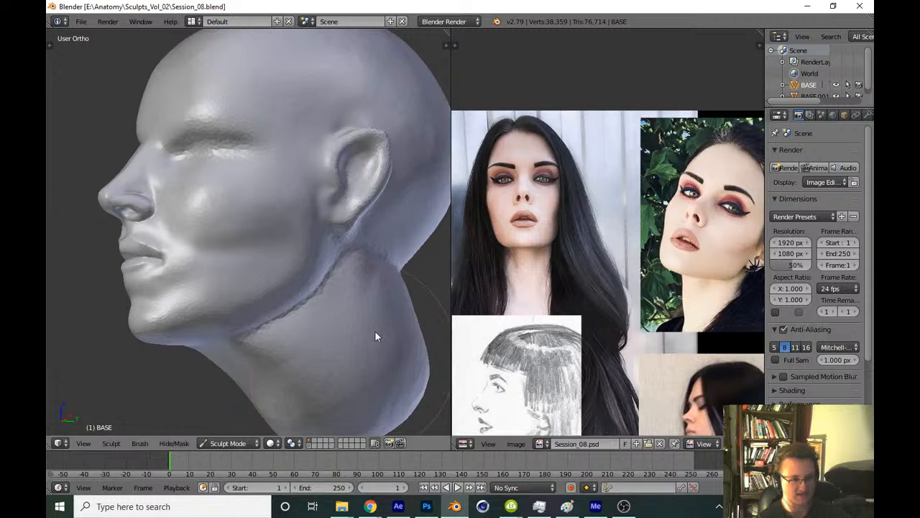
scroll(376, 331, "up", 5)
middle_click_drag(274, 240, 323, 260)
key("f")
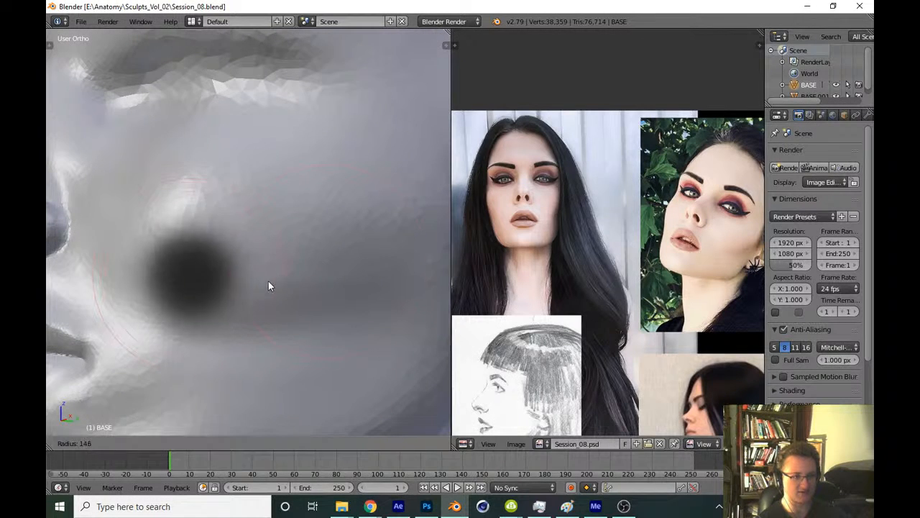
left_click(266, 281)
middle_click_drag(263, 245, 281, 264)
mouse_move(254, 248)
left_mouse_down()
mouse_move(281, 260)
mouse_move(209, 260)
mouse_move(365, 263)
left_mouse_up()
middle_click_drag(365, 263, 377, 324, "ctrl")
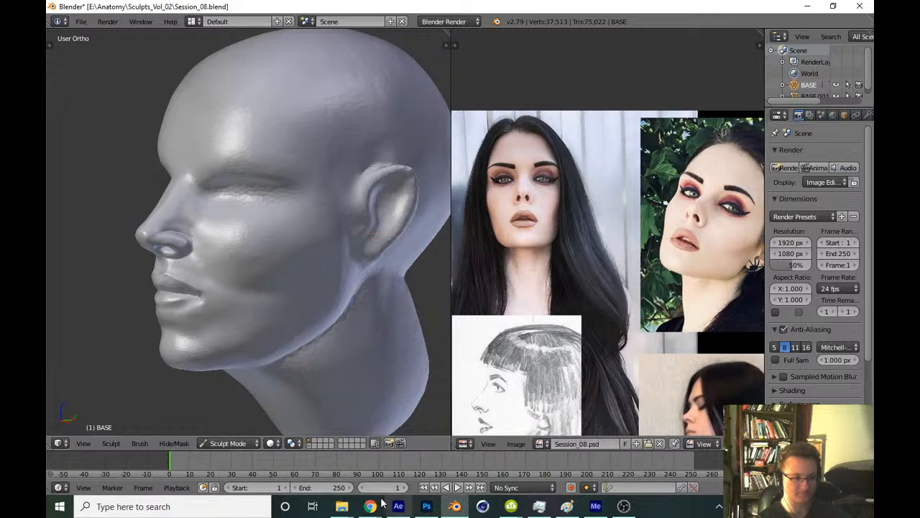
Check the smoothed cheeks from the front and save over Session_08.blend
mouse_move(370, 506)
left_click(412, 472)
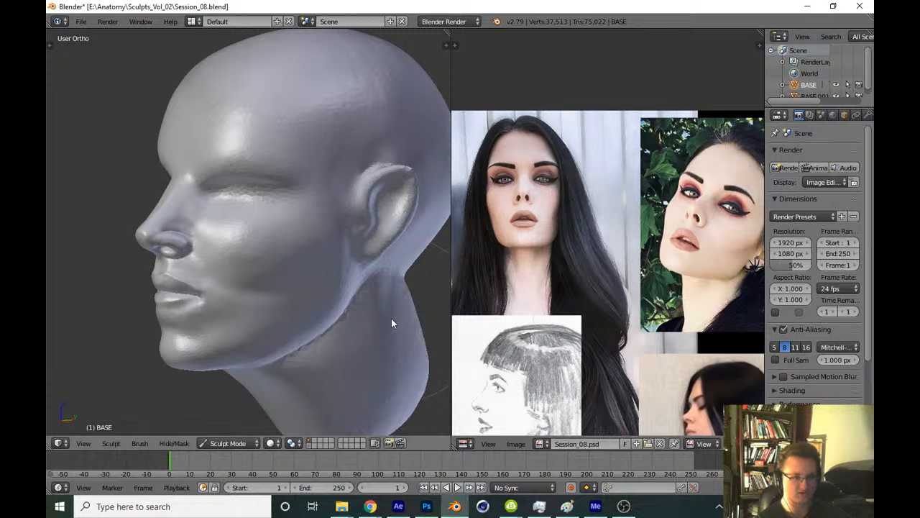
scroll(374, 372, "down", 3)
key("KP_1")
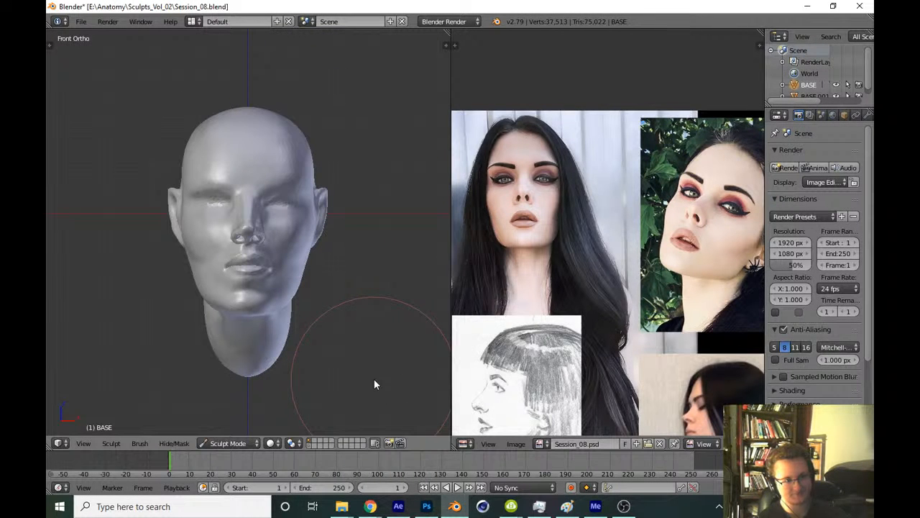
key("ctrl+s")
left_click(430, 328)
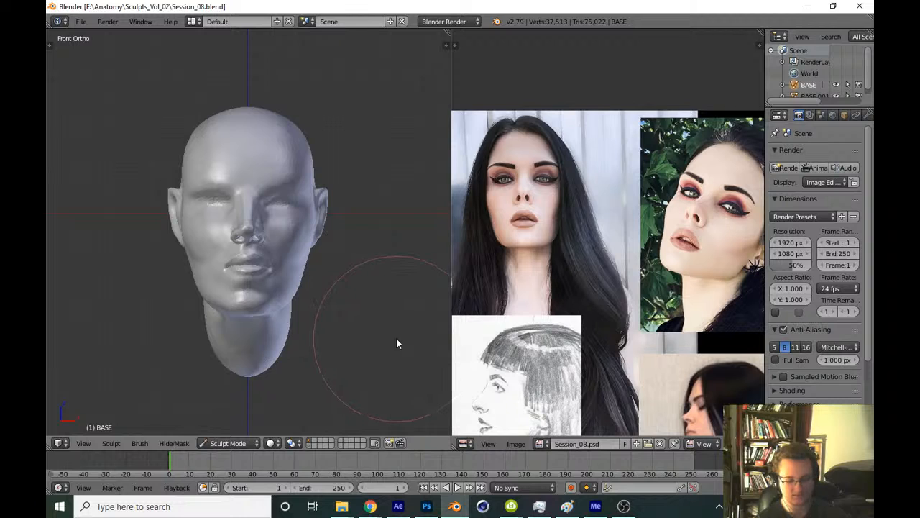
Pull the chin slightly forward in the side profile with an enlarged Grab brush
key("KP_3")
middle_click_drag(368, 376, 366, 331, "shift")
scroll(278, 286, "up", 6)
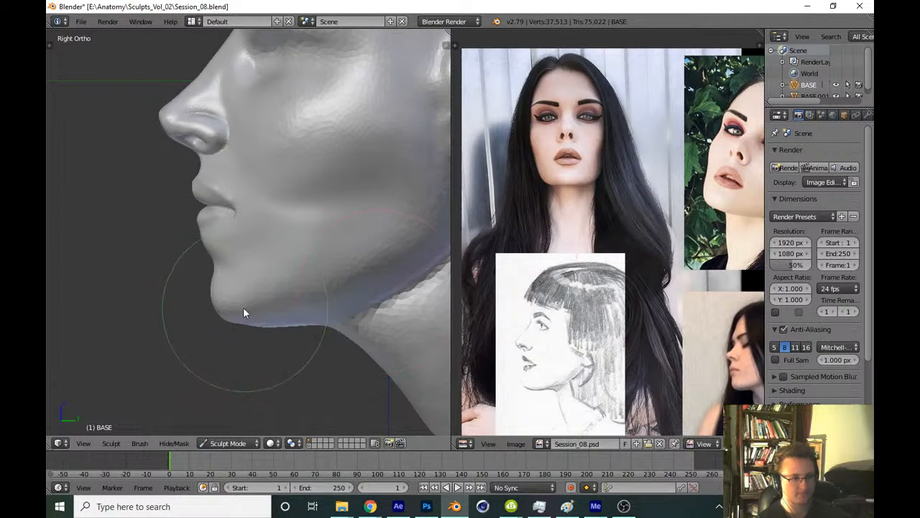
key("f")
left_click(237, 299)
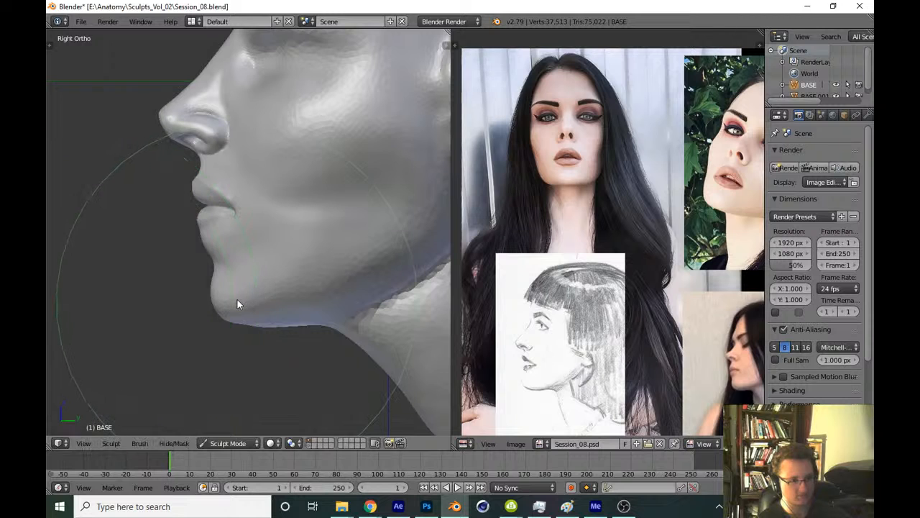
key("z")
key("z")
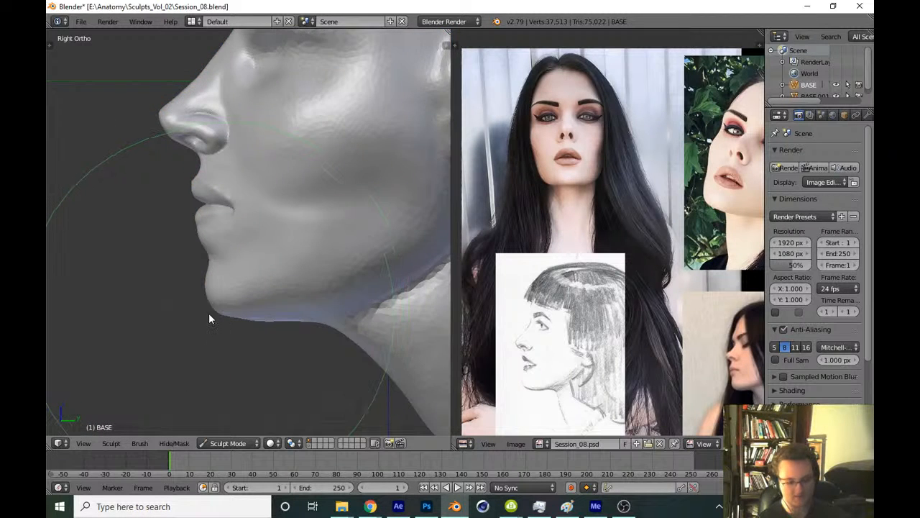
Sculpt the groove between the lower lip and the chin with the Crease brush at a radius of about 164
key("KP_1")
key("t")
left_click(94, 83)
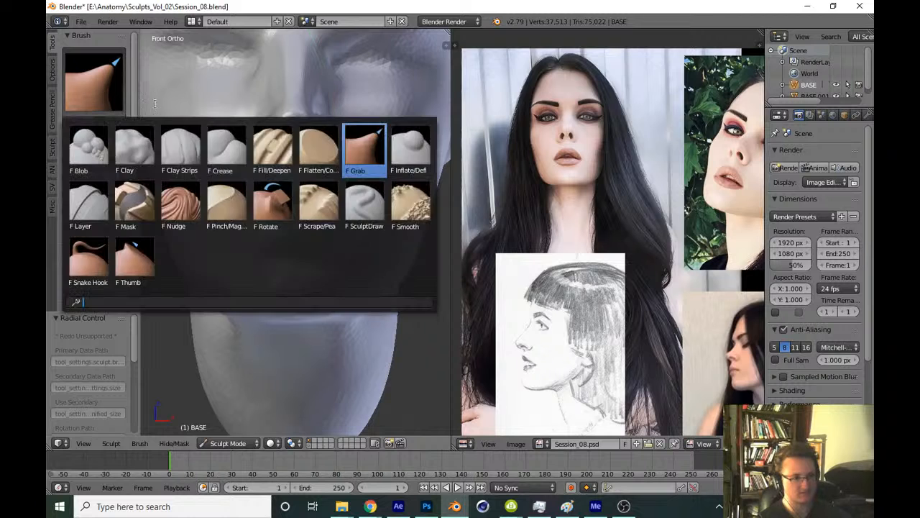
left_click(180, 150)
key("t")
mouse_move(295, 326)
middle_mouse_down("shift")
mouse_move(289, 279)
mouse_move(302, 233)
middle_mouse_up("shift")
key("f")
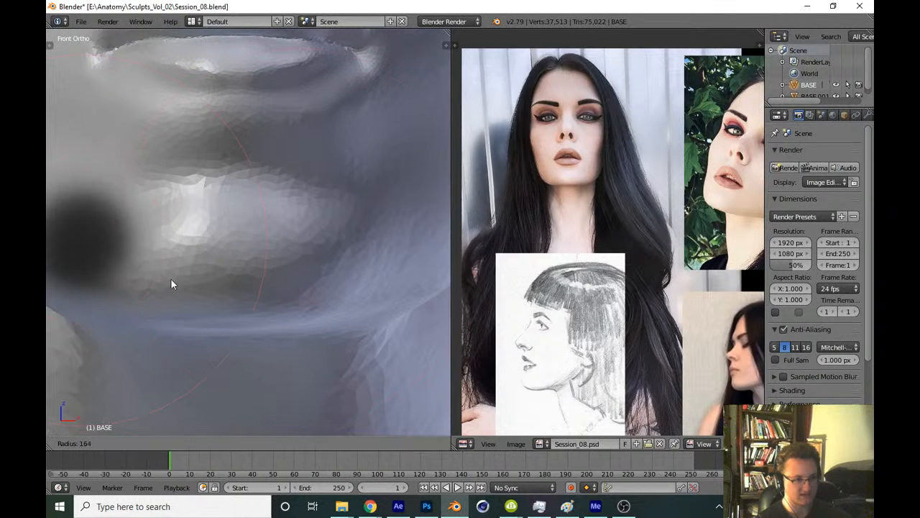
left_click(172, 280)
middle_click_drag(230, 287, 217, 215, "ctrl")
mouse_move(189, 163)
left_mouse_down()
mouse_move(209, 173)
mouse_move(341, 173)
left_mouse_up()
Build up the rounded chin mass below the groove with the Clay Strips brush
key("t")
left_click(95, 83)
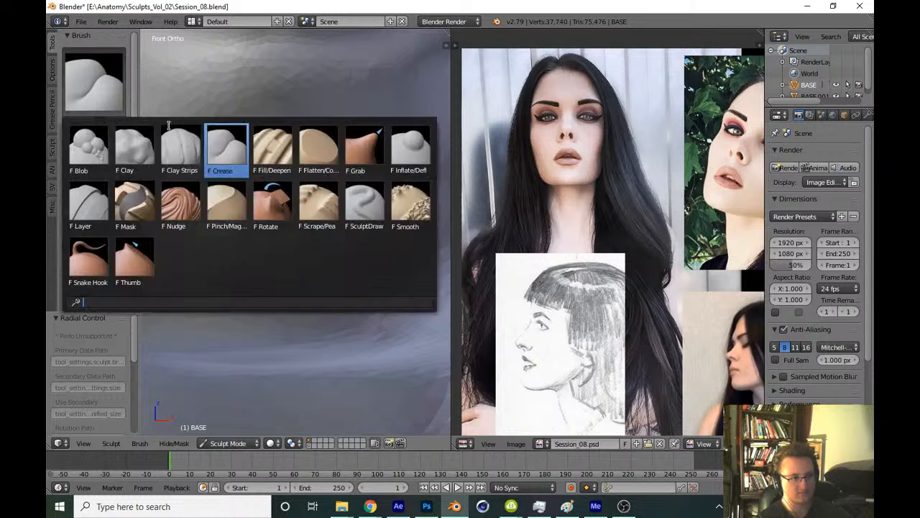
left_click(177, 147)
key("t")
key("f")
left_click(262, 258)
mouse_move(173, 242)
left_mouse_down()
mouse_move(189, 210)
mouse_move(378, 271)
left_mouse_up()
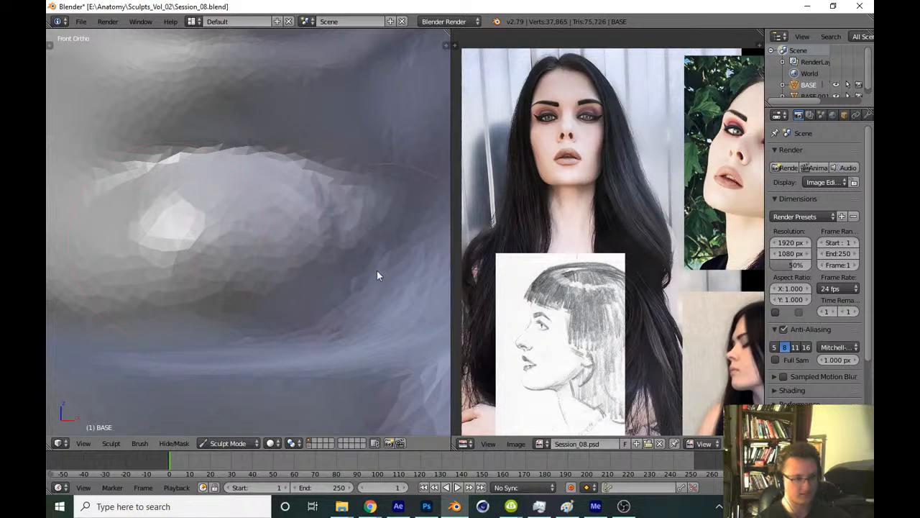
left_click_drag(318, 197, 361, 182)
scroll(369, 241, "down", 8)
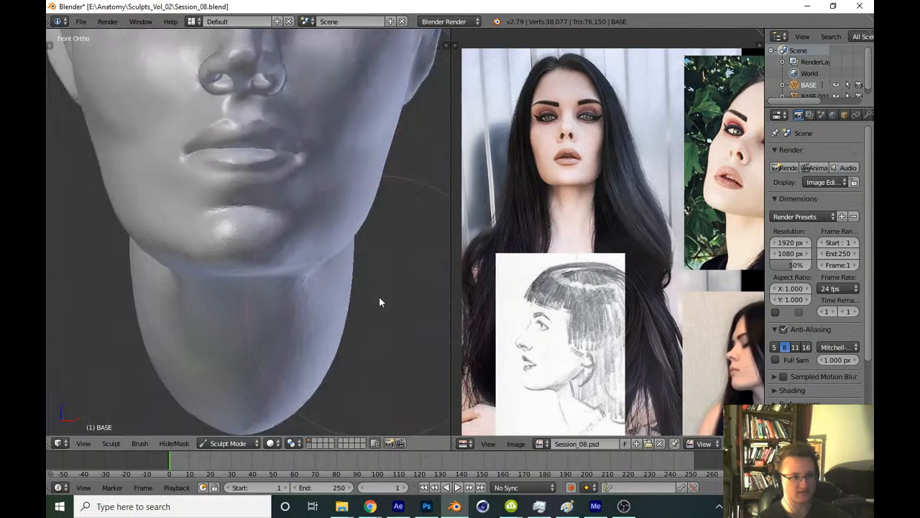
Save the reshaped chin over Session_08.blend, checking the head from the front and in profile
key("ctrl+s")
left_click(391, 311)
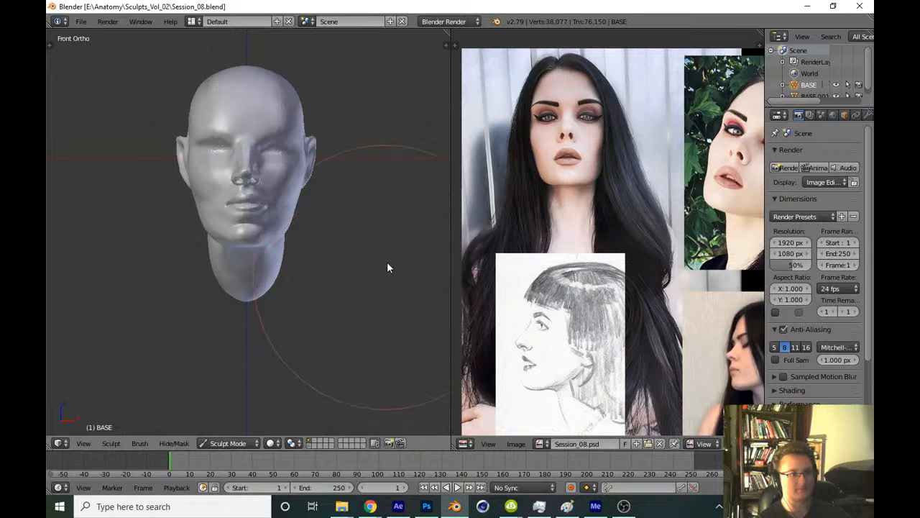
middle_click_drag(397, 324, 409, 334, "shift")
key("ctrl+s")
left_click(388, 351)
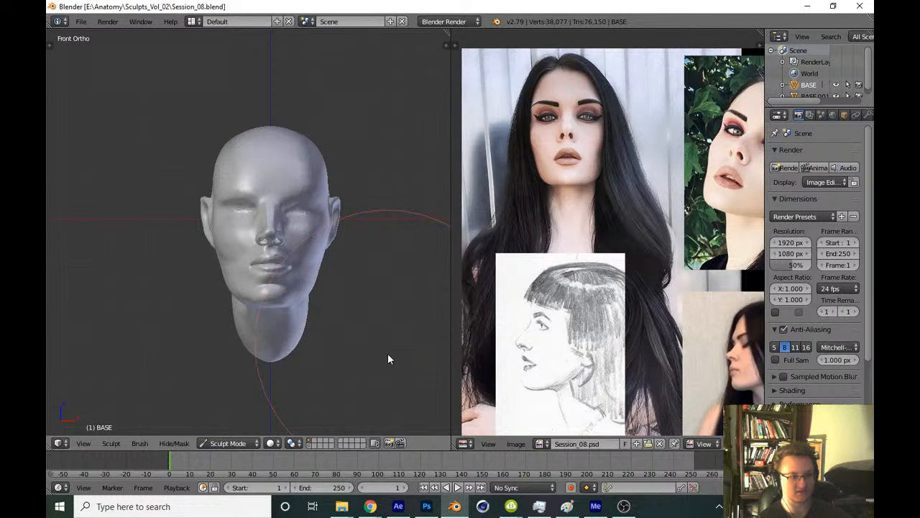
key("KP_3")
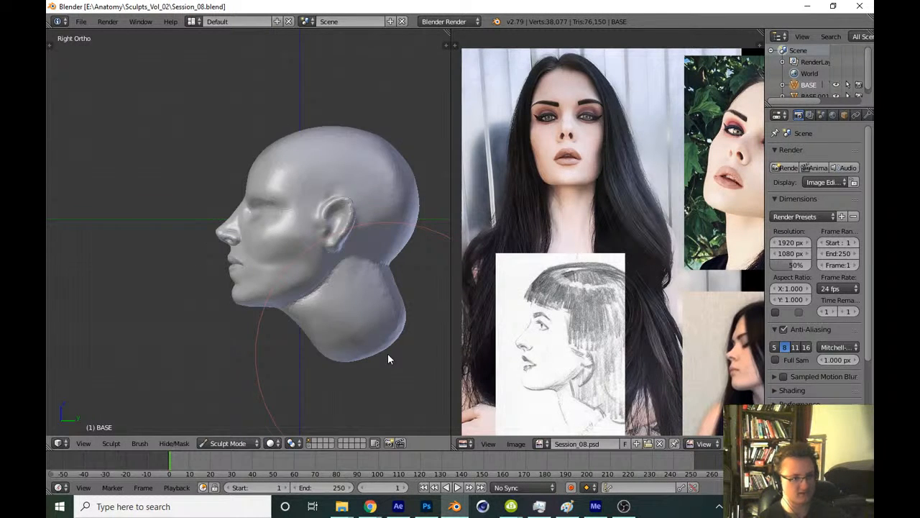
key("ctrl+s")
left_click(349, 385)
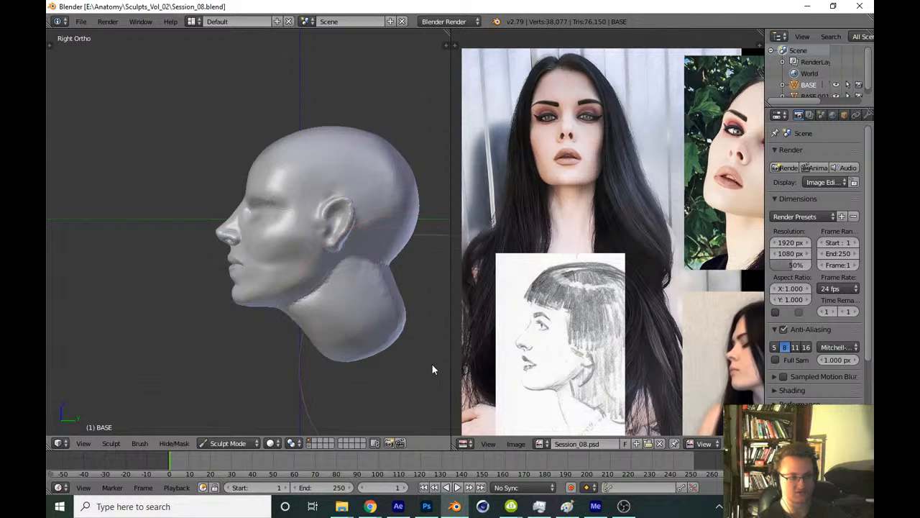
Compare the head's profile and front with the sketch and photo references, saving the file once more
middle_click_drag(378, 374, 354, 371, "shift")
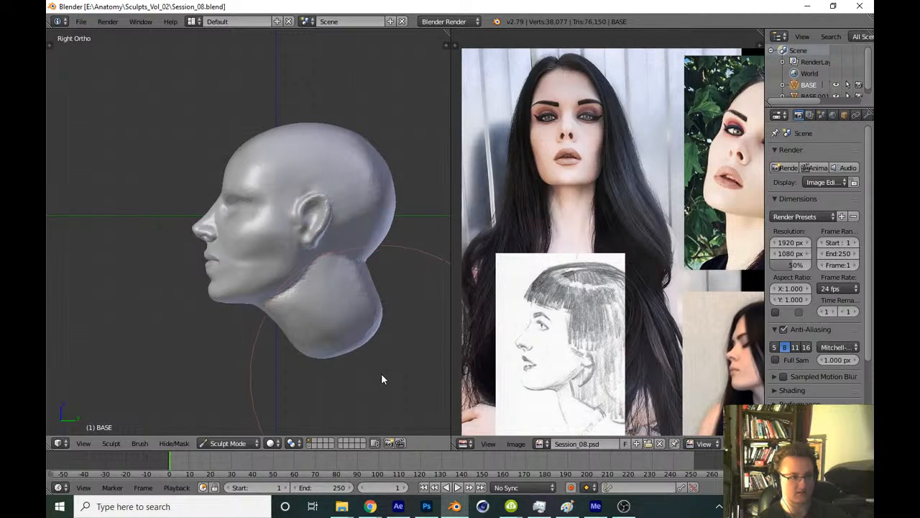
scroll(370, 360, "up", 2)
scroll(389, 338, "up", 2)
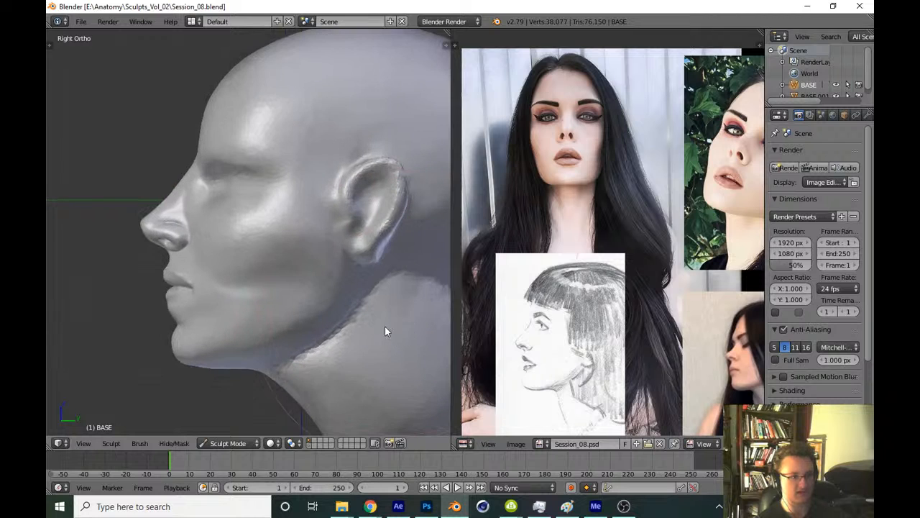
key("ctrl+s")
left_click(267, 391)
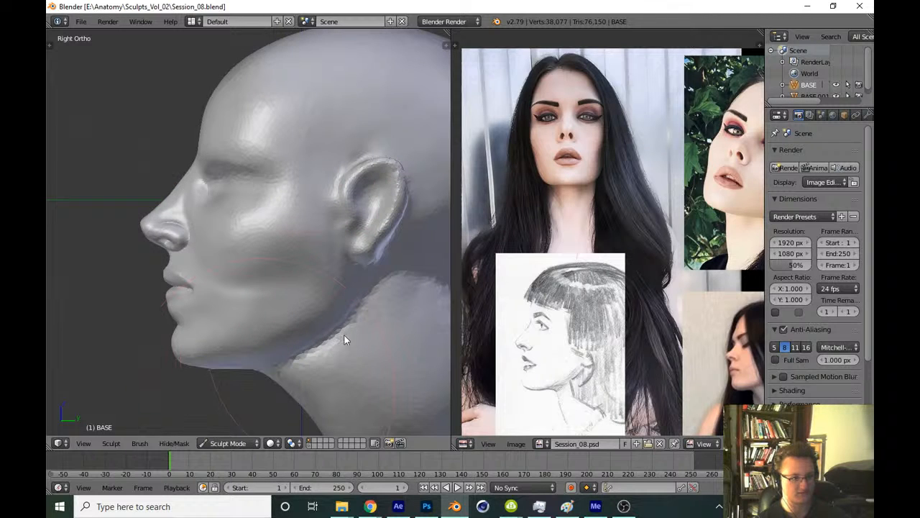
middle_click_drag(362, 318, 350, 349, "shift")
middle_click_drag(470, 311, 463, 279)
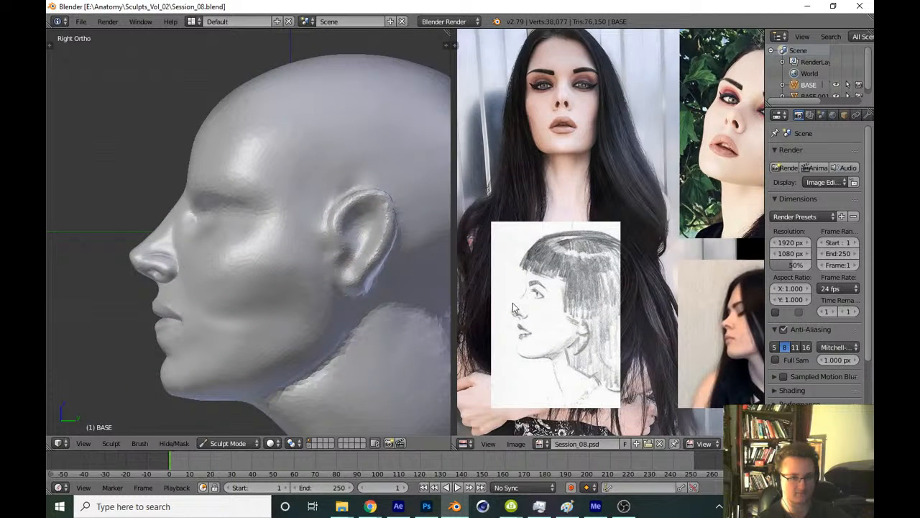
middle_click_drag(509, 304, 543, 334)
key("KP_1")
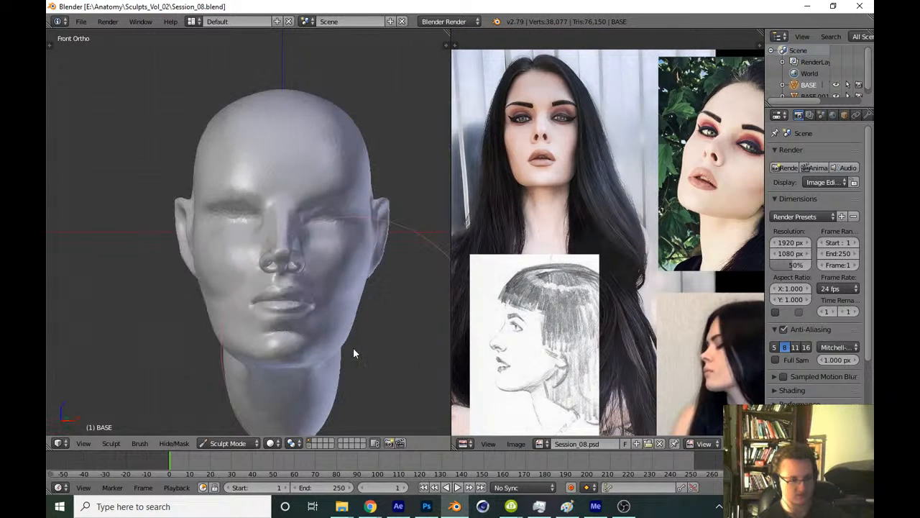
Save over Session_08.blend and compare the head's three-quarter view with the profile sketch reference
key("ctrl+s")
left_click(394, 362)
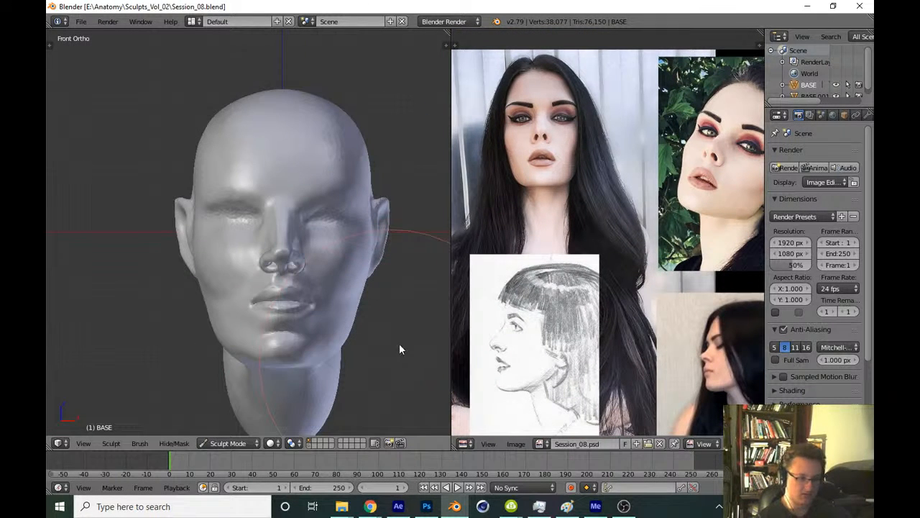
scroll(347, 313, "up", 2)
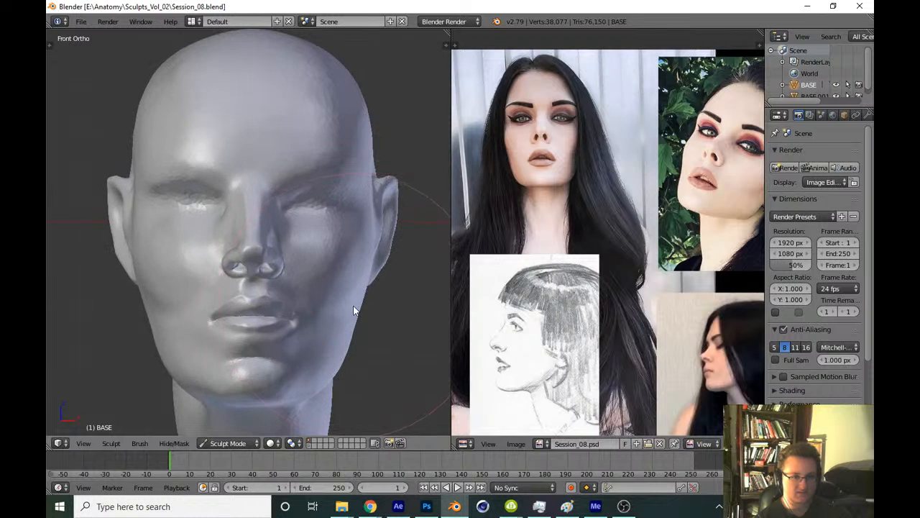
mouse_move(328, 321)
middle_mouse_down()
mouse_move(341, 309)
mouse_move(378, 317)
mouse_move(374, 310)
mouse_move(278, 344)
mouse_move(324, 321)
middle_mouse_up()
key("t")
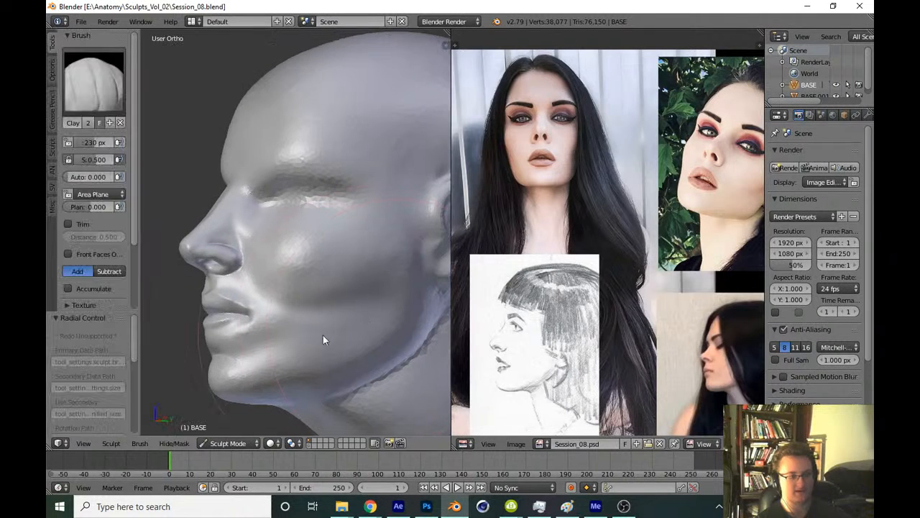
middle_click_drag(220, 191, 263, 250)
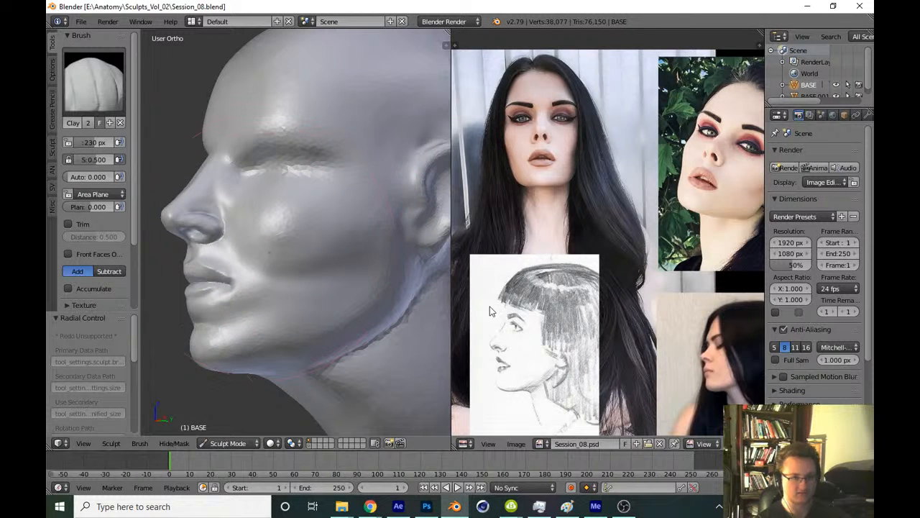
middle_click_drag(490, 306, 485, 284)
key("t")
Fill and soften the hollow below the cheekbone with a resized clay brush
scroll(323, 356, "up", 10)
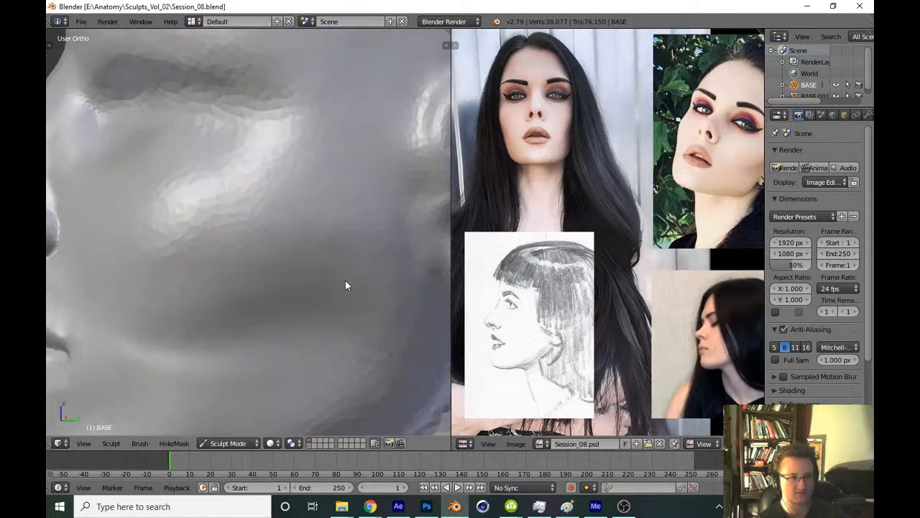
key("f")
mouse_move(277, 316)
middle_mouse_down()
mouse_move(276, 291)
mouse_move(277, 300)
mouse_move(265, 291)
middle_mouse_up()
left_click(275, 290)
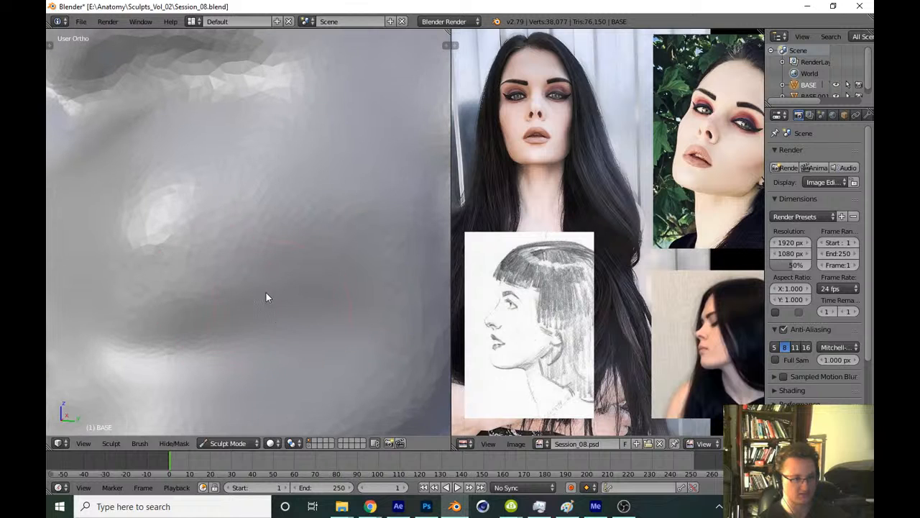
mouse_move(208, 282)
left_mouse_down()
mouse_move(288, 262)
mouse_move(238, 331)
mouse_move(323, 324)
mouse_move(213, 310)
mouse_move(302, 328)
left_mouse_up()
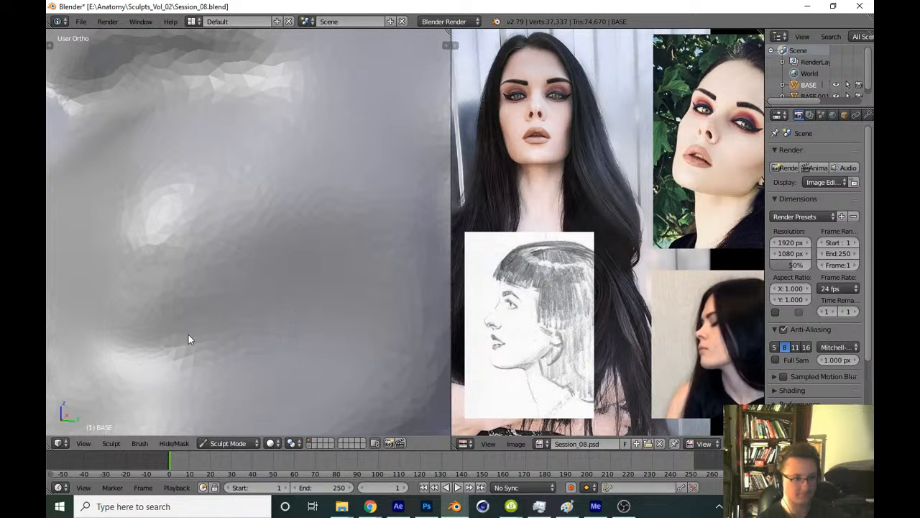
Check the softened cheek from the front and at an angle, saving the head over Session_08.blend
middle_click_drag(364, 243, 344, 368, "ctrl")
key("KP_1")
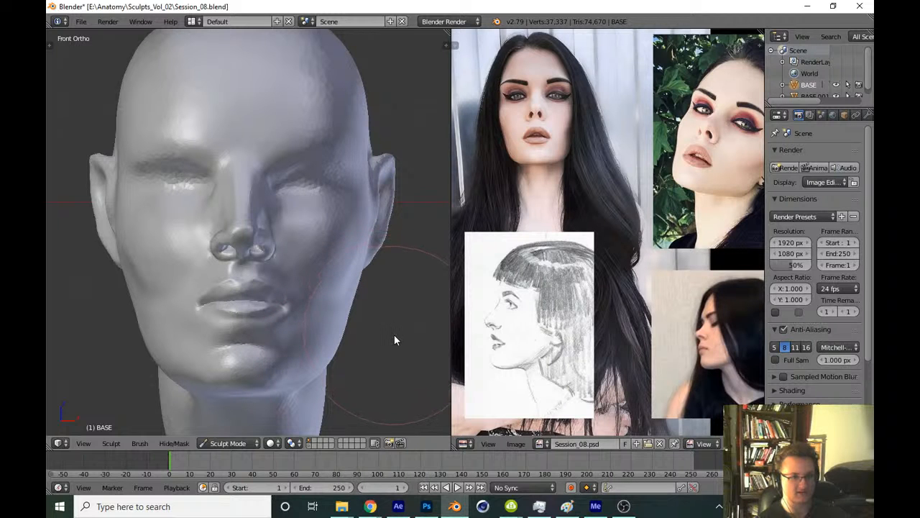
middle_click_drag(387, 343, 351, 258)
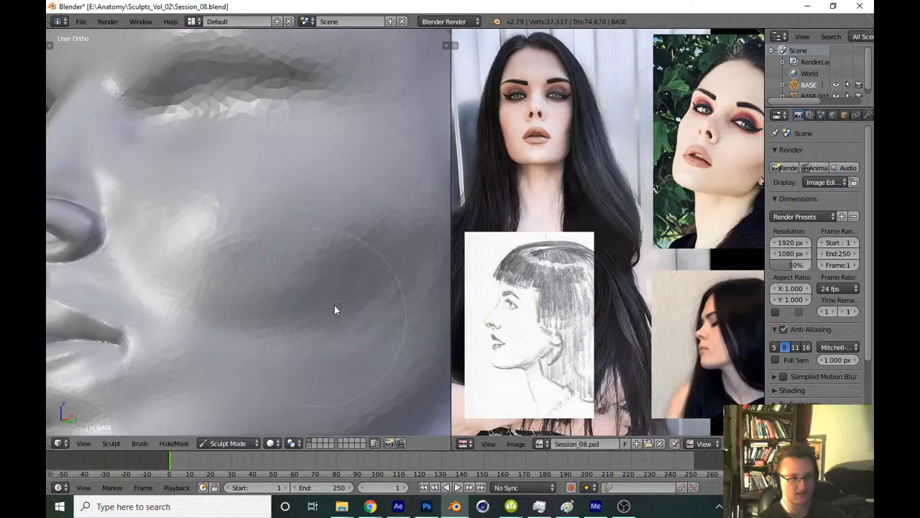
middle_click_drag(384, 318, 343, 434, "ctrl")
key("KP_1")
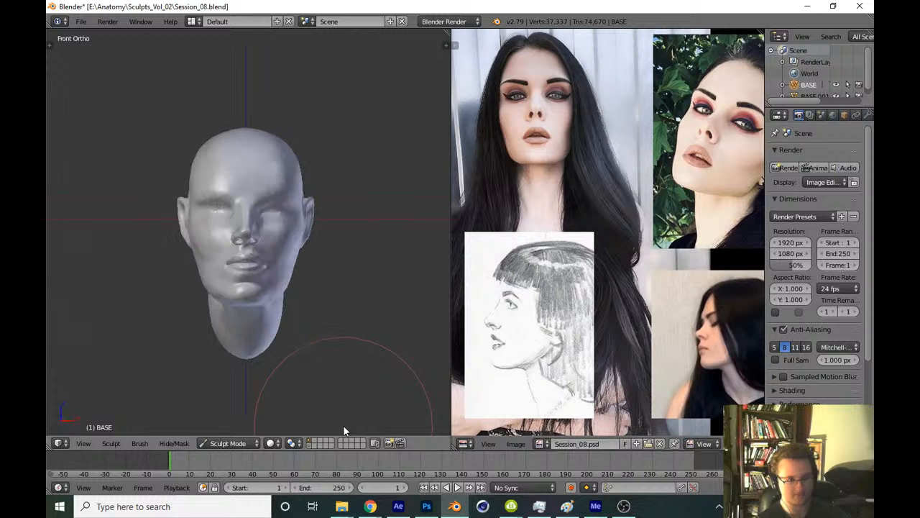
key("ctrl+s")
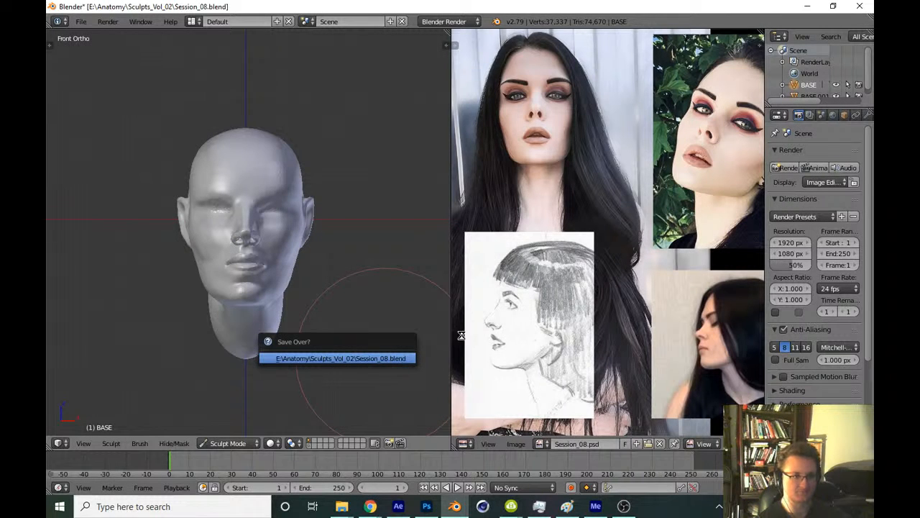
key("Return")
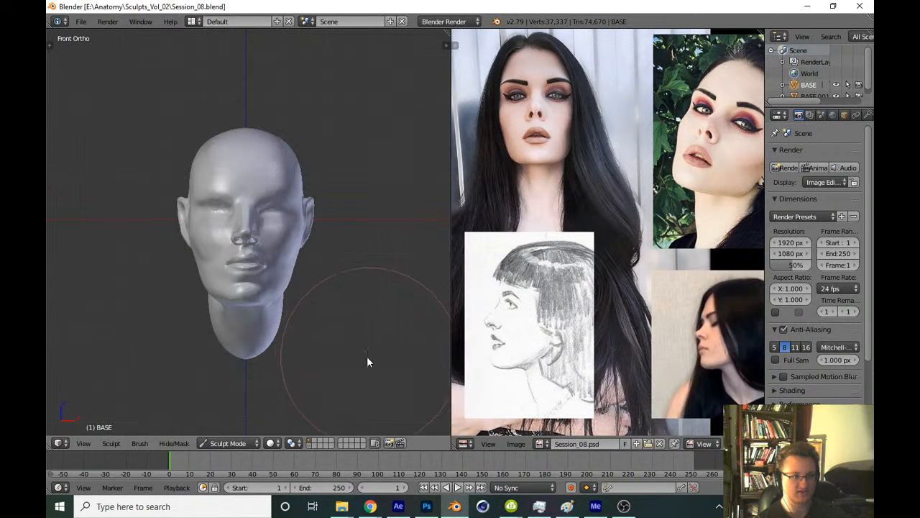
Build up the cheek surface beside and below the nostril wing with a resized clay brush, following the three-quarter photo
middle_click_drag(366, 356, 294, 363)
scroll(294, 363, "up", 8)
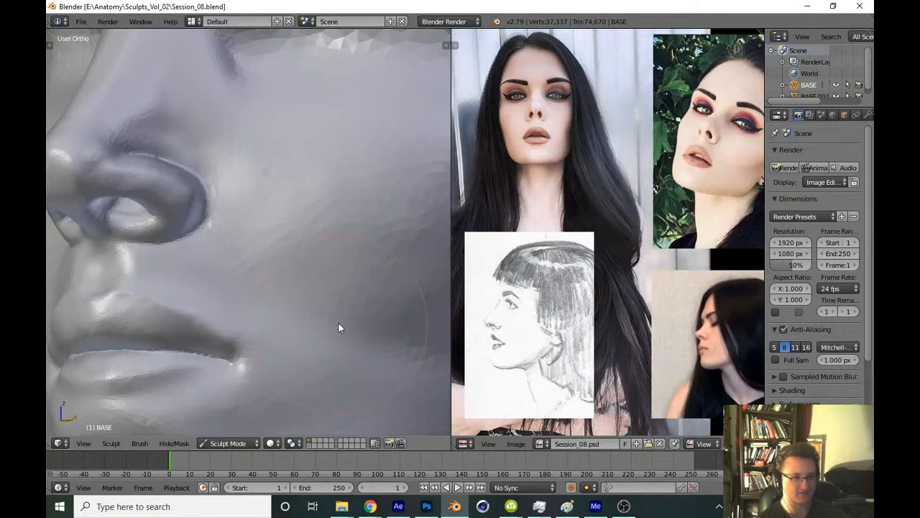
scroll(338, 328, "up", 1)
middle_click_drag(495, 188, 455, 232)
scroll(454, 236, "up", 2)
mouse_move(292, 313)
middle_mouse_down()
mouse_move(353, 324)
mouse_move(230, 304)
middle_mouse_up()
scroll(246, 270, "up", 2)
key("f")
left_click(216, 250)
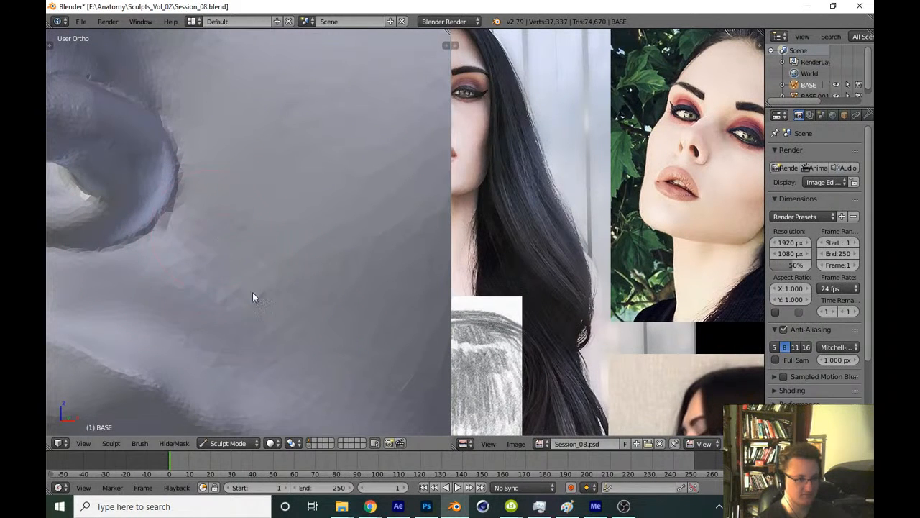
mouse_move(183, 241)
left_mouse_down()
mouse_move(285, 297)
mouse_move(293, 272)
mouse_move(183, 203)
left_mouse_up()
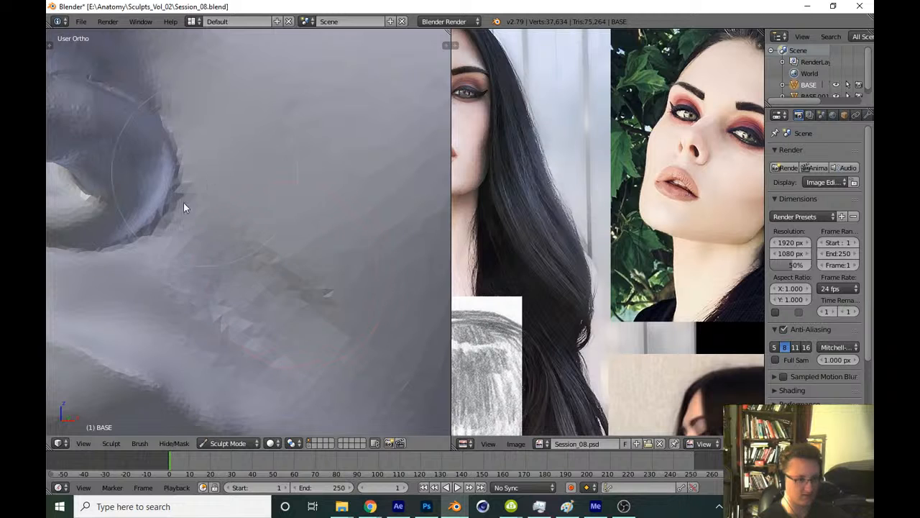
Refine and blend the nasolabial area from the nostril wing down toward the mouth corner
mouse_move(186, 219)
middle_mouse_down()
mouse_move(177, 239)
mouse_move(423, 304)
middle_mouse_up()
scroll(305, 296, "up", 4)
key("f")
left_click(282, 234)
mouse_move(312, 235)
left_mouse_down()
mouse_move(335, 267)
mouse_move(309, 401)
left_mouse_up()
middle_click_drag(332, 278, 321, 191, "shift")
mouse_move(321, 191)
left_mouse_down()
mouse_move(345, 253)
mouse_move(337, 189)
mouse_move(311, 288)
mouse_move(250, 369)
left_mouse_up()
left_click_drag(339, 245, 331, 204)
Check the nasolabial area from the front and save it over Session_08.blend
scroll(321, 186, "down", 7)
middle_click_drag(307, 306, 302, 353)
key("KP_1")
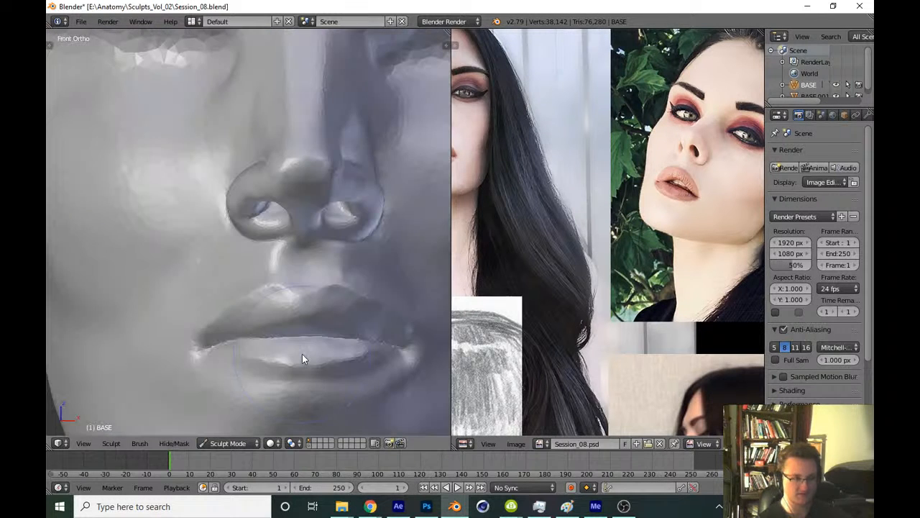
scroll(436, 273, "down", 8)
key("ctrl+s")
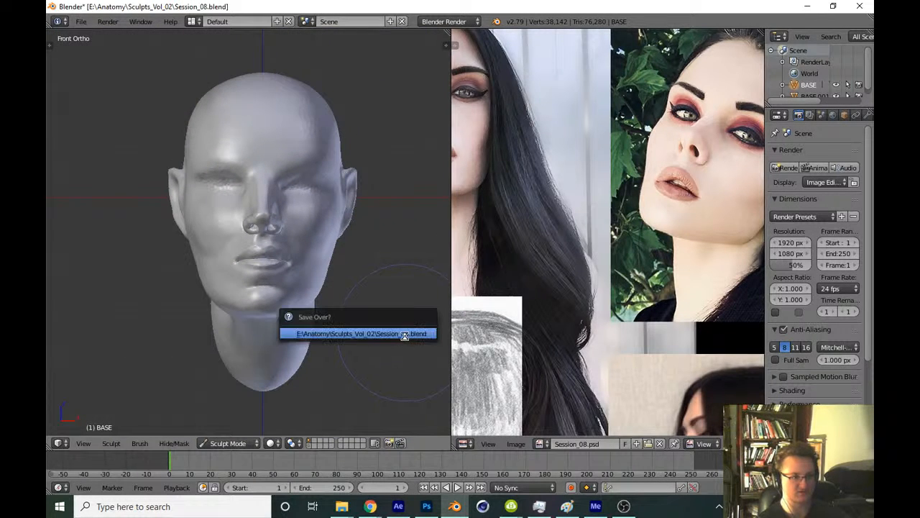
left_click(404, 335)
Smooth the cheek surface directly beside the nostril wing with a resized brush
middle_click_drag(494, 286, 505, 288)
middle_click_drag(396, 342, 338, 360)
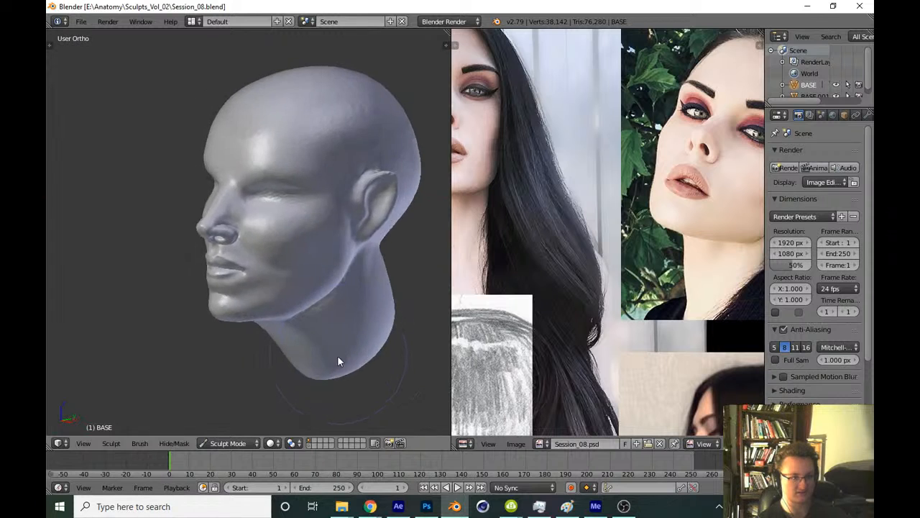
scroll(338, 361, "up", 10)
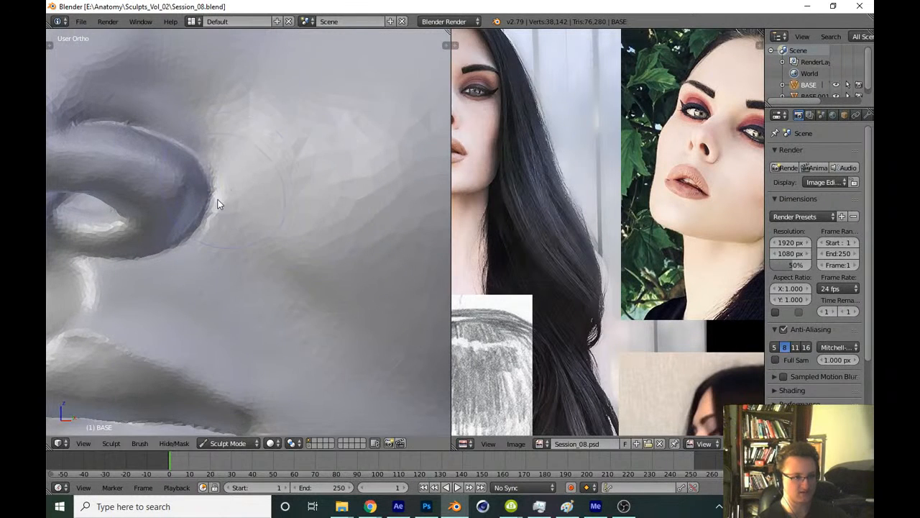
scroll(216, 196, "up", 1)
key("f")
left_click(233, 183)
mouse_move(231, 189)
left_mouse_down("shift")
mouse_move(236, 161)
mouse_move(236, 185)
left_mouse_up("shift")
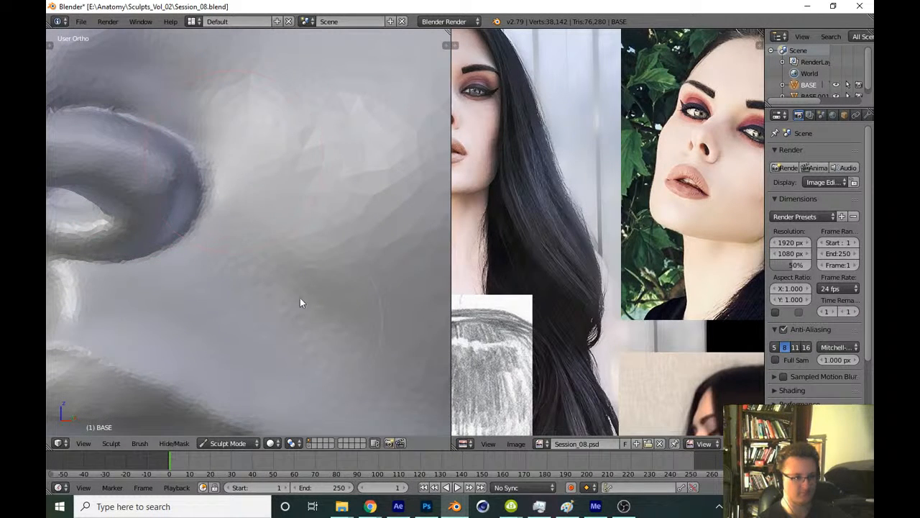
Save the smoothed cheek over Session_08.blend from the full front view of the head
scroll(316, 310, "down", 10)
key("KP_1")
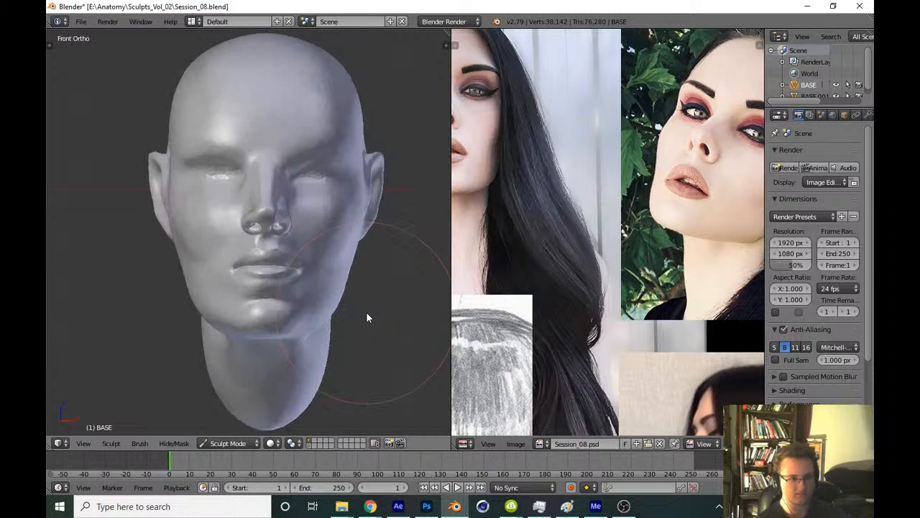
key("ctrl+s")
left_click(381, 370)
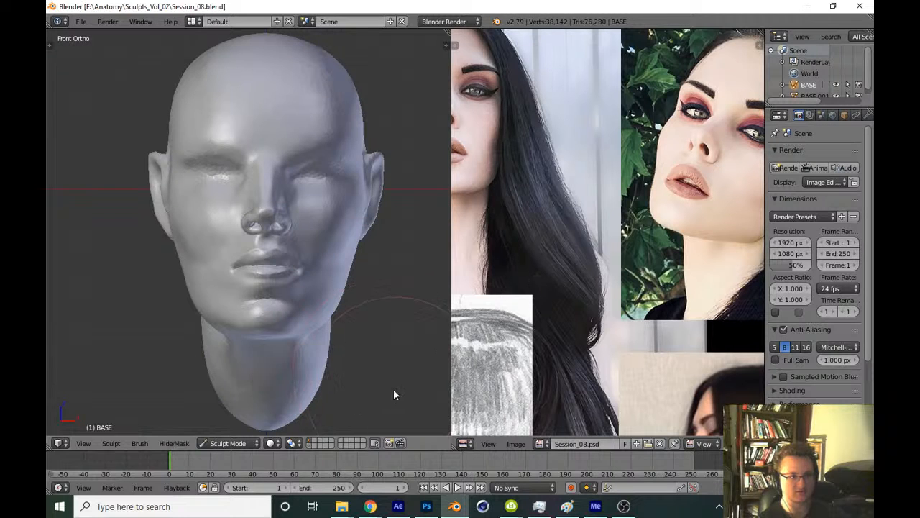
Compare the head's side and front views with the enlarged front photo, saving the file again
middle_click_drag(393, 388, 363, 385)
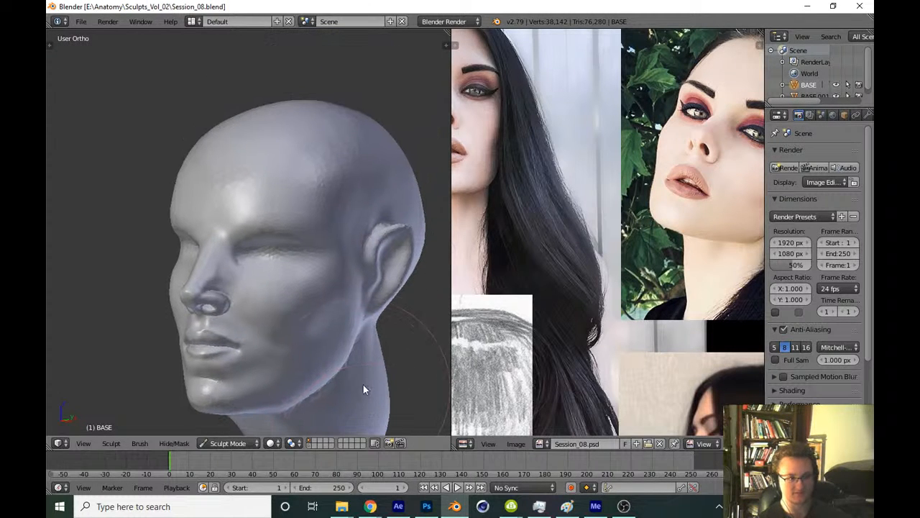
key("KP_3")
key("KP_1")
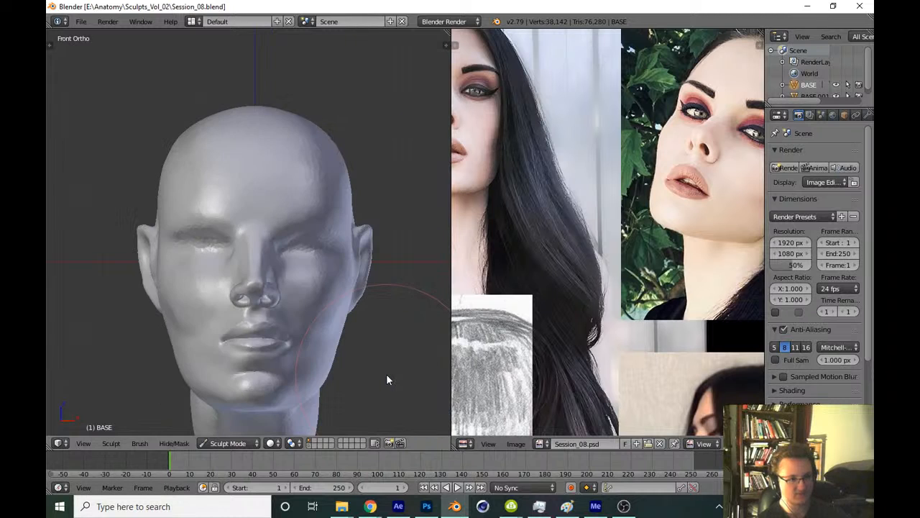
scroll(386, 379, "down", 2)
scroll(565, 244, "up", 3)
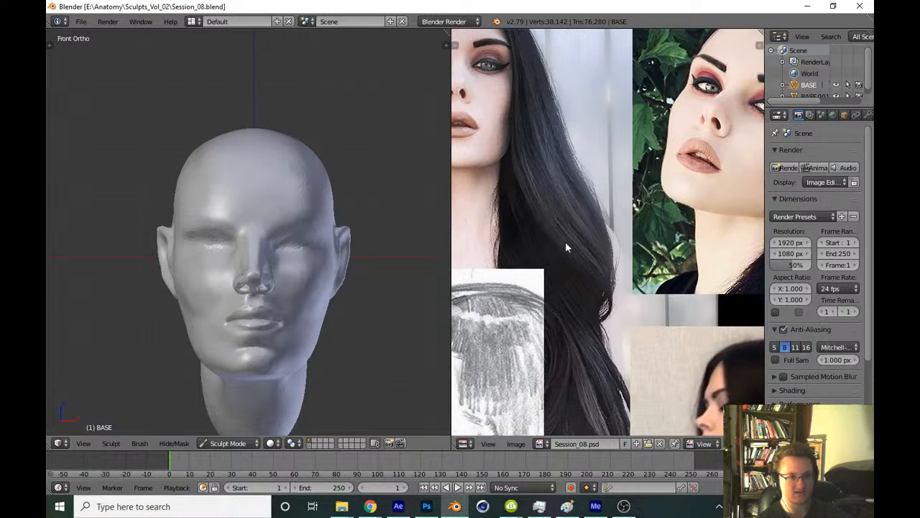
key("ctrl+s")
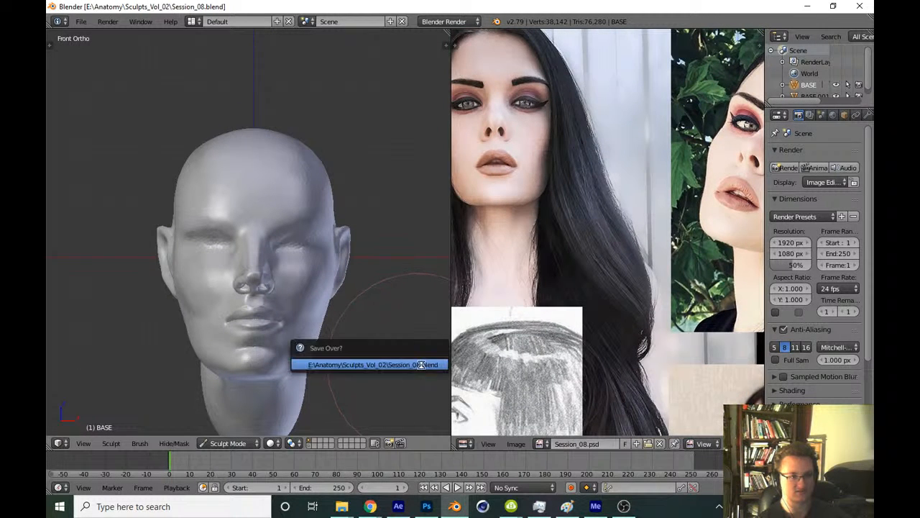
left_click(422, 365)
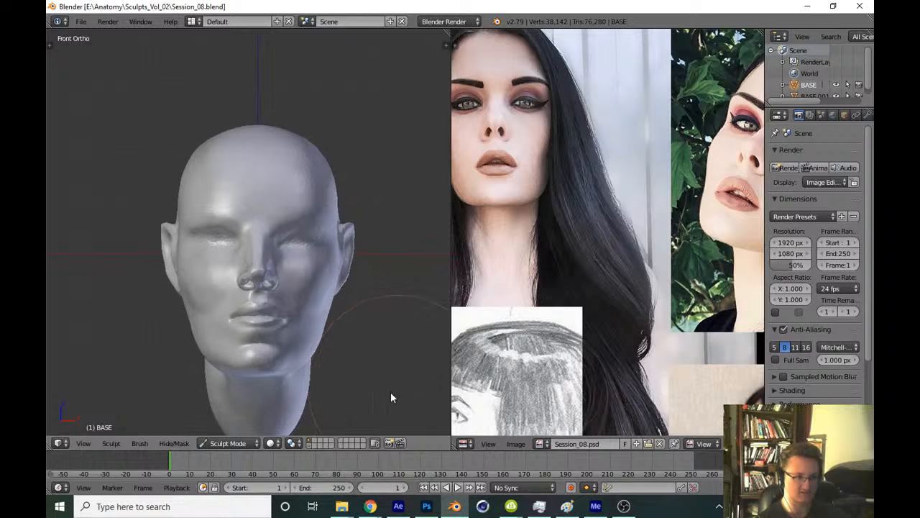
Adjust the nostril area from below with the Grab brush and save the head over Session_08.blend
scroll(386, 320, "up", 5)
middle_click_drag(385, 320, 353, 259)
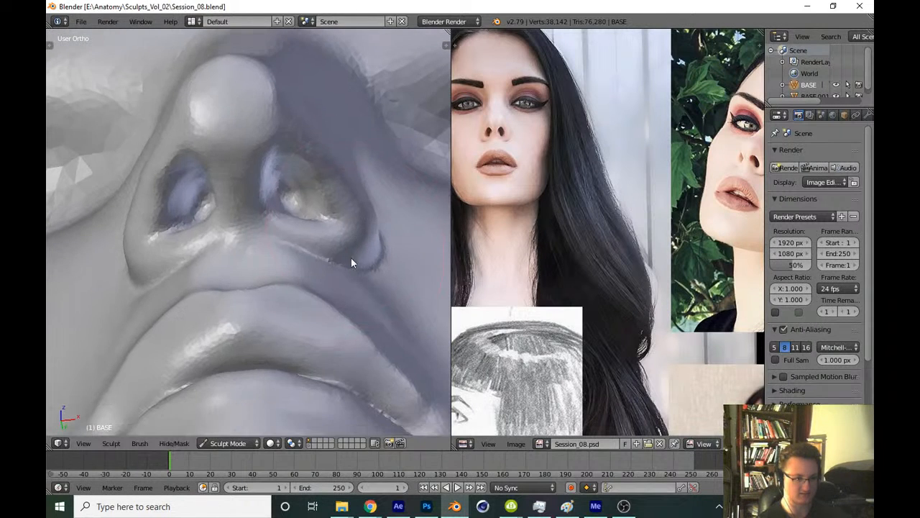
mouse_move(376, 230)
middle_mouse_down()
mouse_move(362, 262)
mouse_move(376, 279)
mouse_move(364, 283)
middle_mouse_up()
key("KP_1")
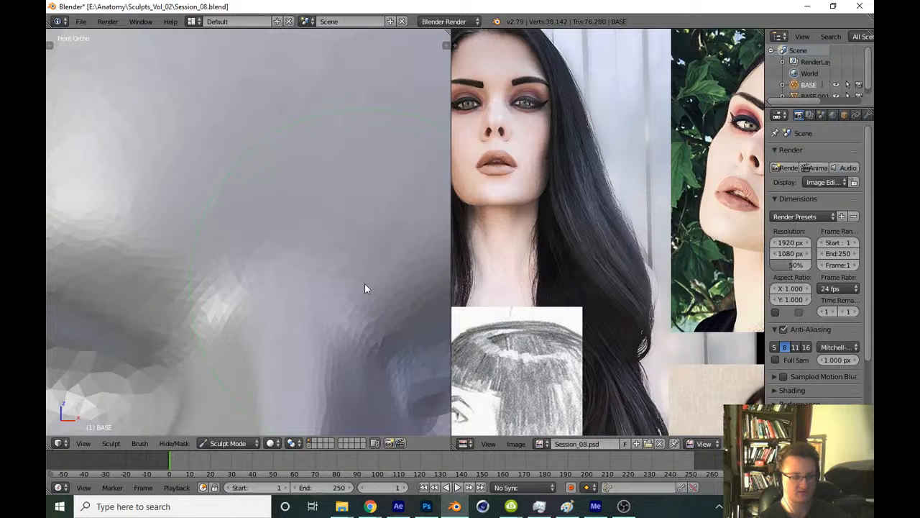
scroll(356, 313, "down", 3)
scroll(349, 352, "down", 4)
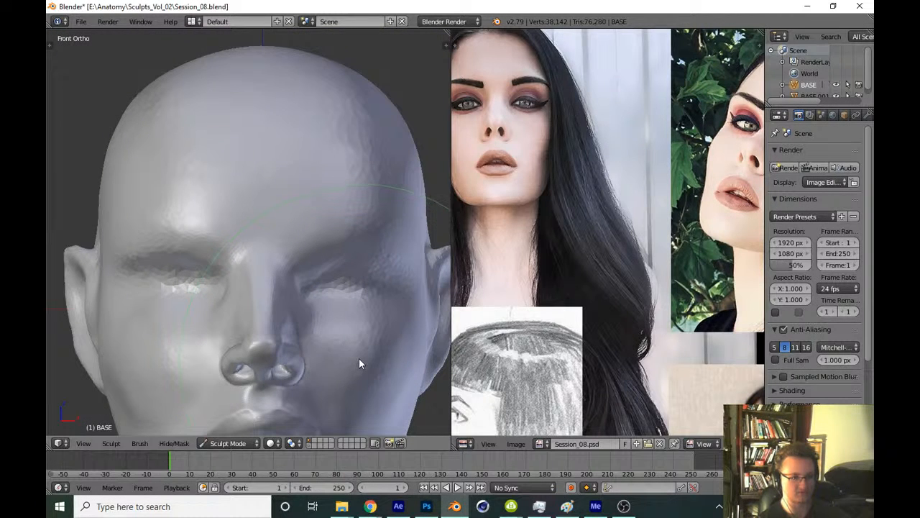
scroll(368, 334, "down", 6)
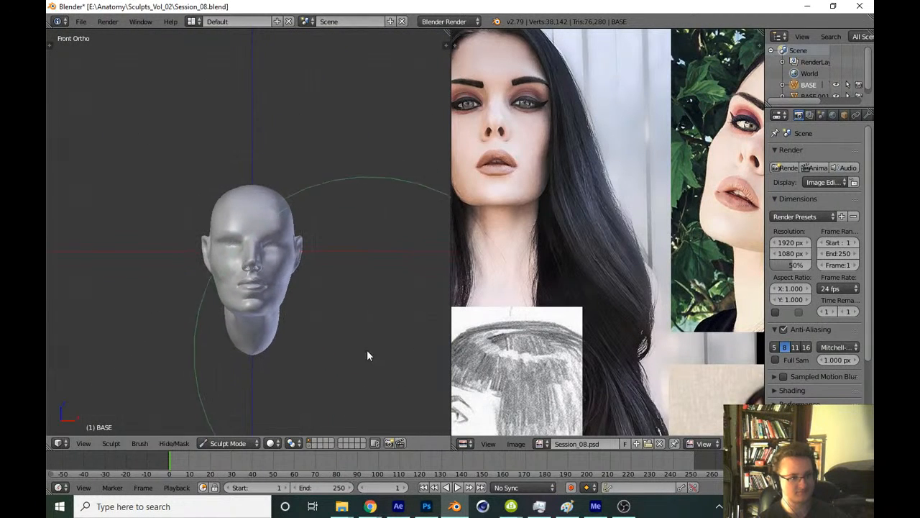
key("ctrl+s")
left_click(364, 348)
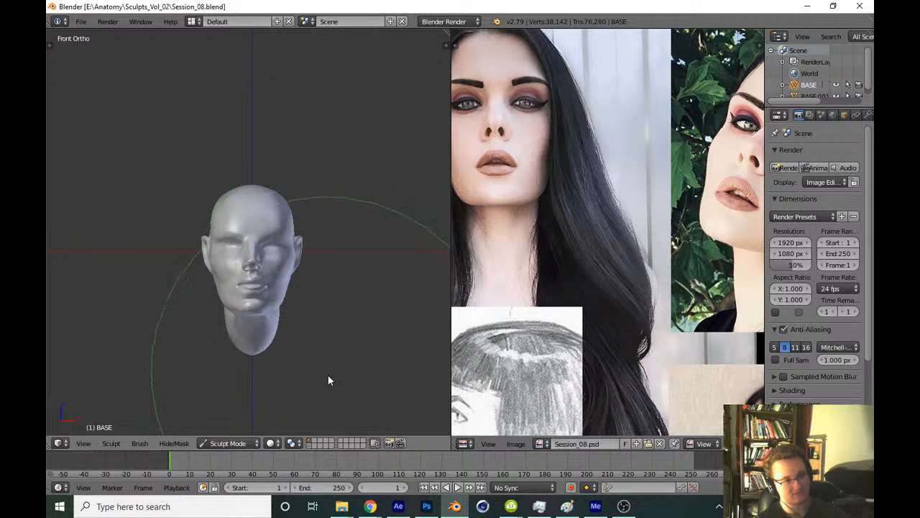
Compare the proportions of the head's front view with the front photo reference
scroll(307, 372, "up", 8)
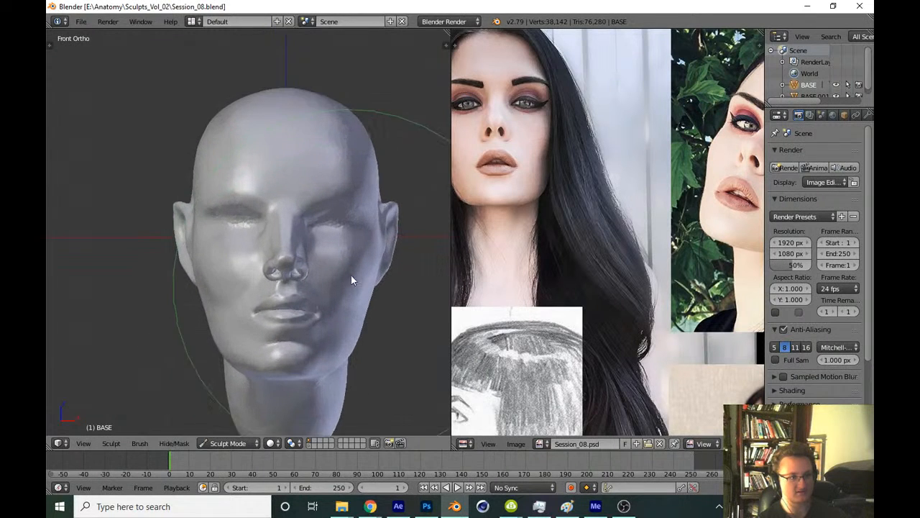
mouse_move(376, 345)
middle_mouse_down("shift")
mouse_move(363, 340)
mouse_move(328, 362)
mouse_move(311, 359)
mouse_move(346, 383)
middle_mouse_up("shift")
scroll(331, 362, "up", 1)
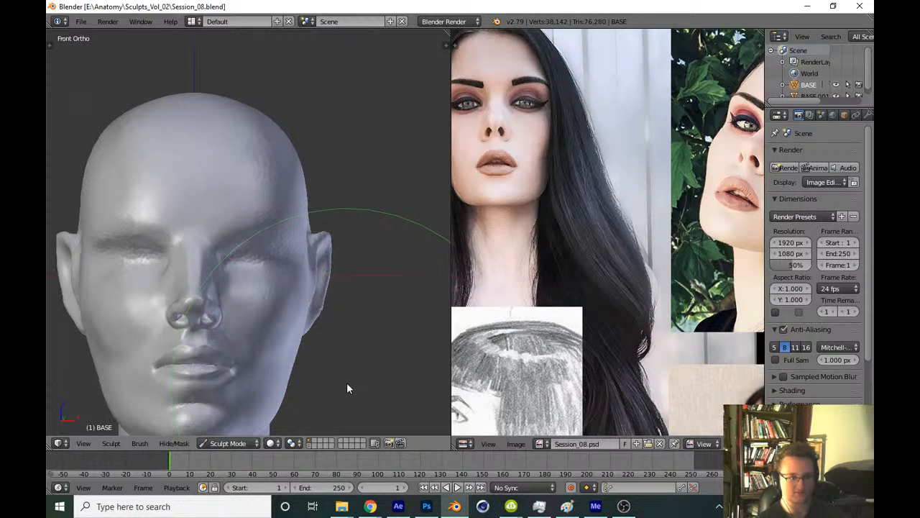
mouse_move(384, 337)
middle_mouse_down("ctrl")
mouse_move(359, 376)
mouse_move(360, 314)
middle_mouse_up("ctrl")
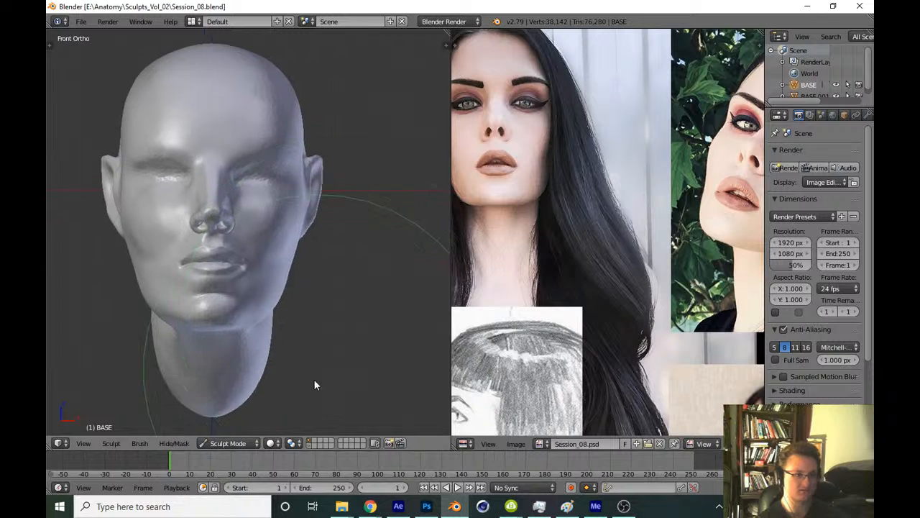
Save the head over Session_08.blend
middle_click_drag(315, 386, 341, 326, "ctrl")
key("ctrl+s")
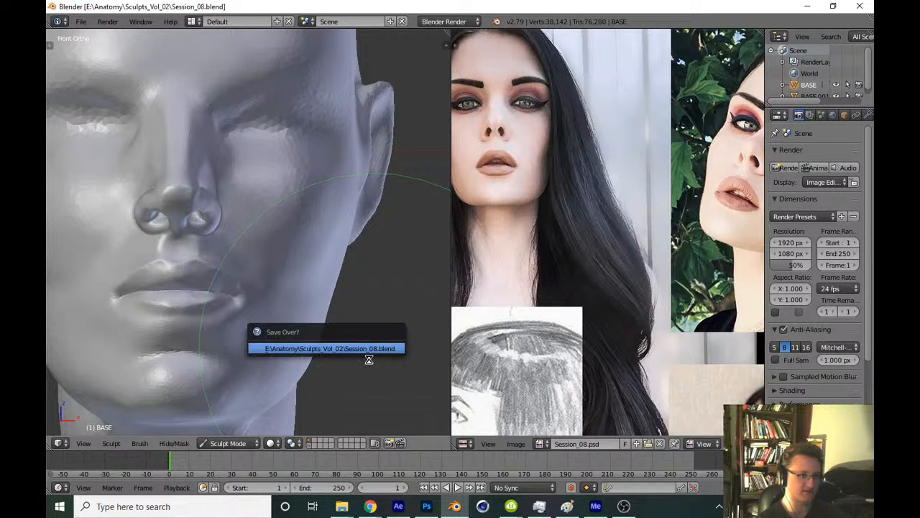
left_click(372, 348)
Switch from the Grab brush to the Clay brush, reduce its radius and sculpt the side of the chin below the lower lip
middle_click_drag(332, 358, 355, 309, "shift")
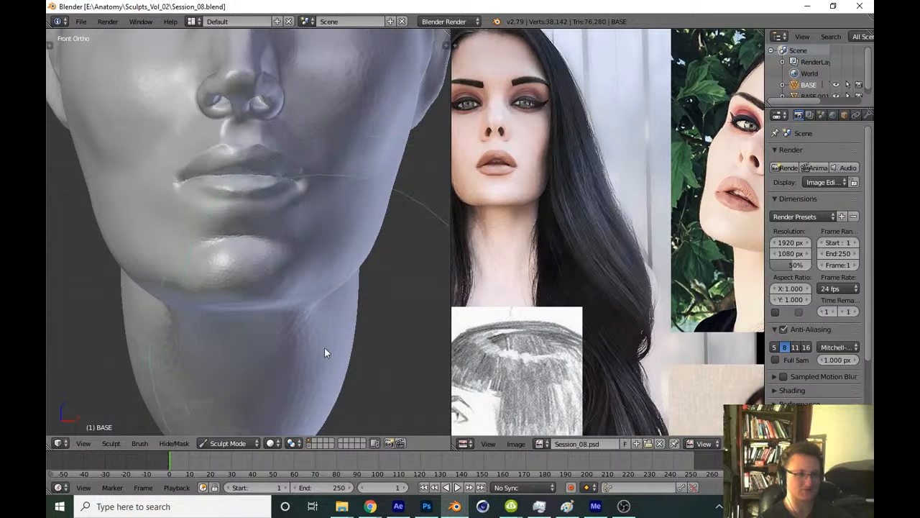
key("t")
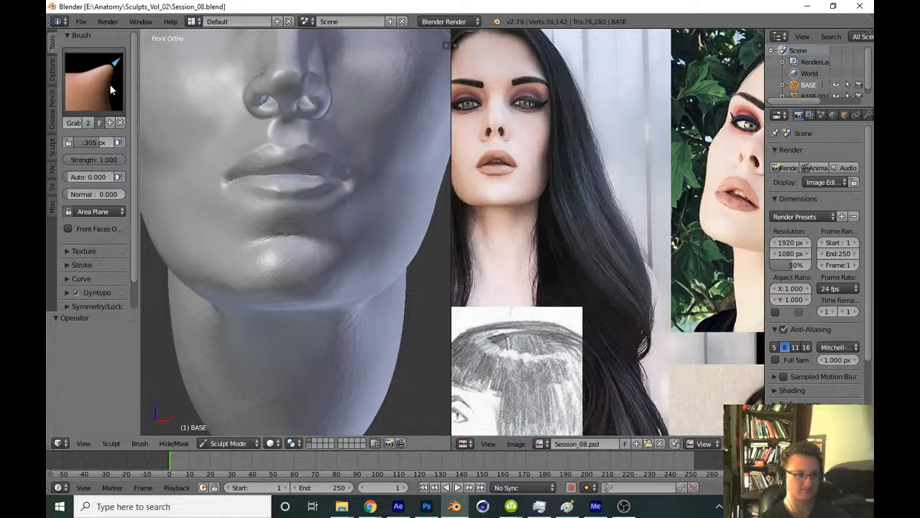
left_click(93, 79)
left_click(306, 200)
key("t")
scroll(315, 322, "up", 1)
middle_click_drag(315, 322, 323, 279)
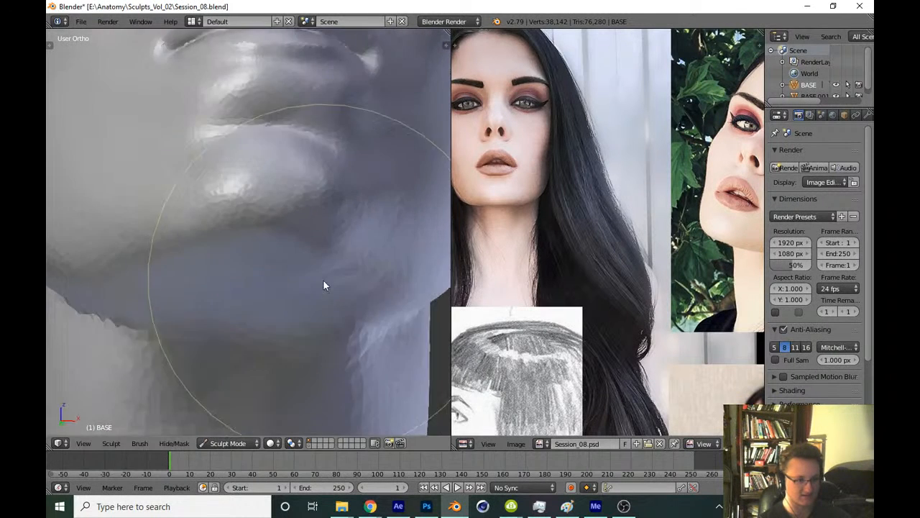
scroll(317, 274, "up", 4)
key("f")
left_click(241, 259)
mouse_move(241, 254)
left_mouse_down()
mouse_move(221, 255)
mouse_move(217, 235)
mouse_move(287, 220)
mouse_move(235, 248)
mouse_move(277, 252)
left_mouse_up()
middle_click_drag(279, 252, 268, 263)
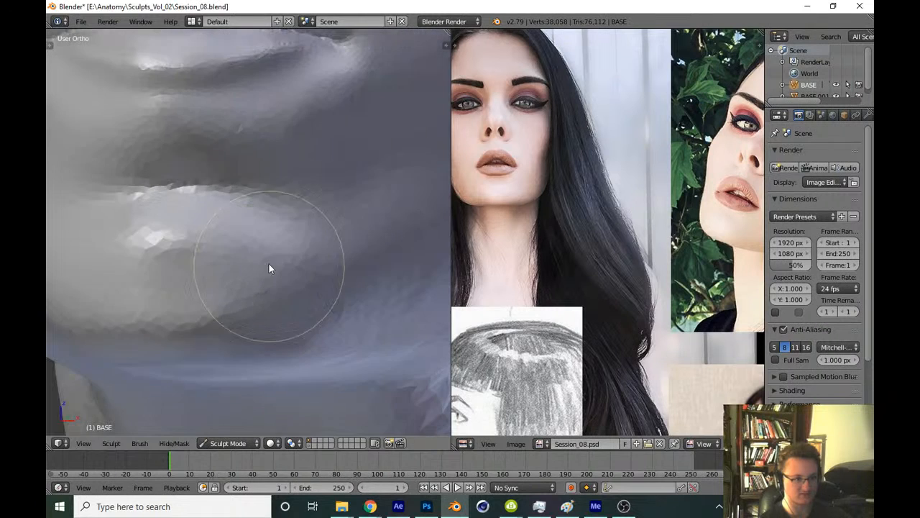
Try to build up the outer chin toward the jaw with the Clay brush enlarged to 196 px, checking it from three-quarter and front views
mouse_move(268, 262)
left_mouse_down()
mouse_move(320, 298)
mouse_move(302, 328)
left_mouse_up()
middle_click_drag(302, 329, 231, 317)
key("f")
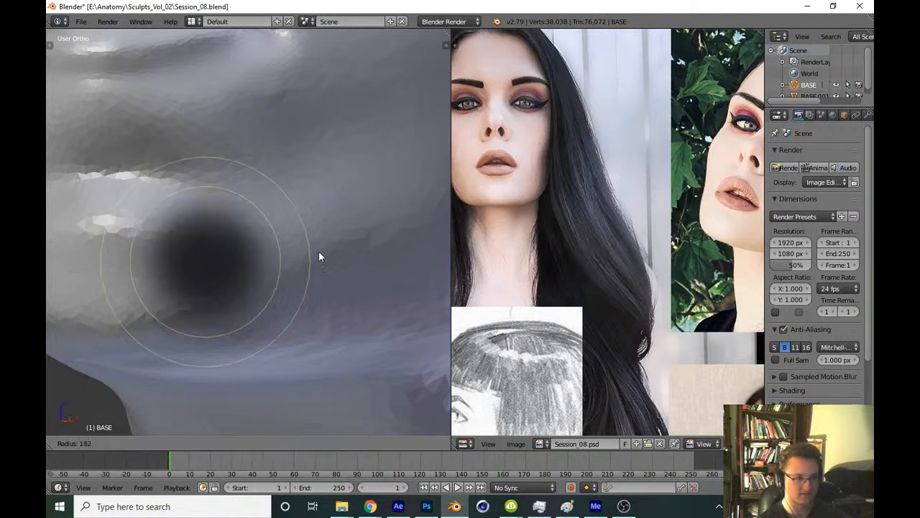
left_click(319, 251)
mouse_move(232, 259)
left_mouse_down()
mouse_move(309, 266)
mouse_move(298, 307)
left_mouse_up()
scroll(320, 335, "down", 5)
key("KP_4")
key("KP_4")
key("KP_4")
key("KP_4")
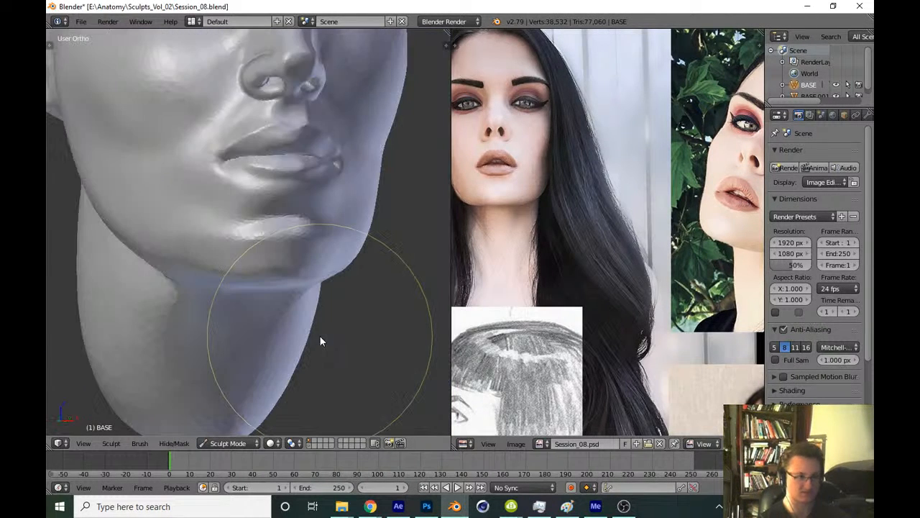
key("KP_1")
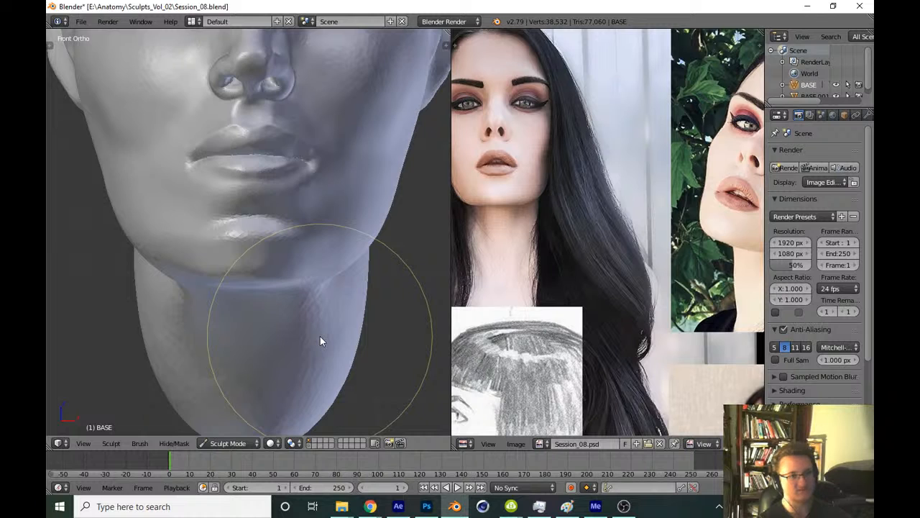
scroll(320, 336, "down", 6)
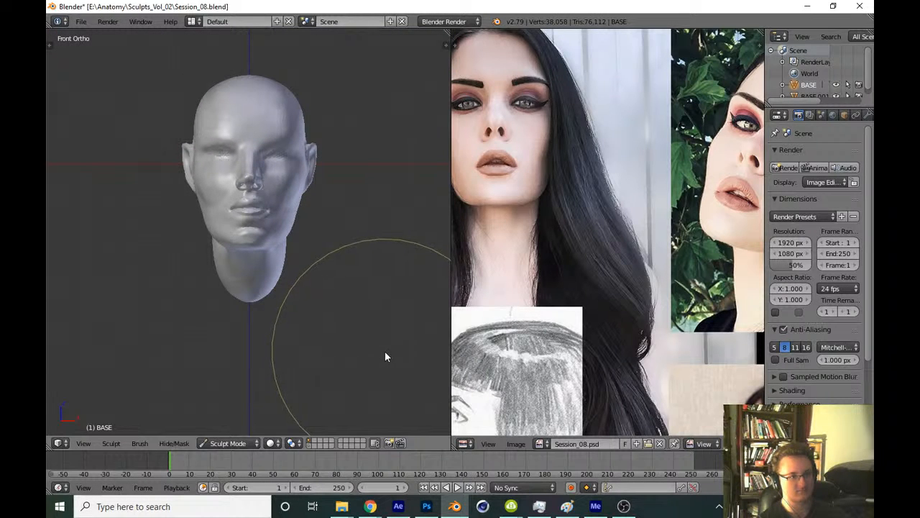
Blend the area below the mouth corner down toward the chin with a resized brush and check it from the front
mouse_move(384, 353)
middle_mouse_down()
mouse_move(321, 351)
mouse_move(322, 329)
mouse_move(337, 338)
mouse_move(352, 320)
middle_mouse_up()
scroll(322, 329, "up", 8)
key("t")
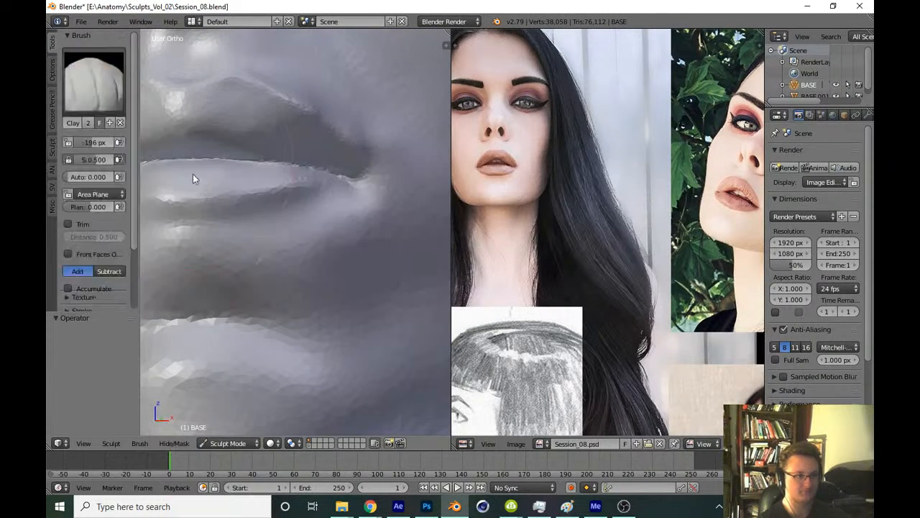
key("t")
scroll(275, 264, "up", 3)
mouse_move(283, 274)
left_mouse_down()
mouse_move(321, 285)
mouse_move(409, 348)
left_mouse_up()
key("f")
left_click(345, 295)
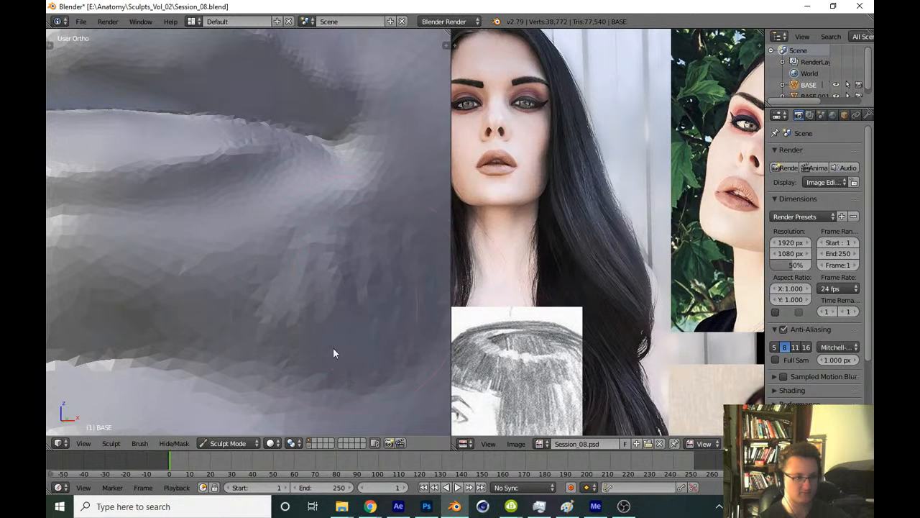
mouse_move(333, 347)
left_mouse_down()
mouse_move(411, 292)
mouse_move(312, 268)
mouse_move(433, 361)
mouse_move(348, 268)
left_mouse_up()
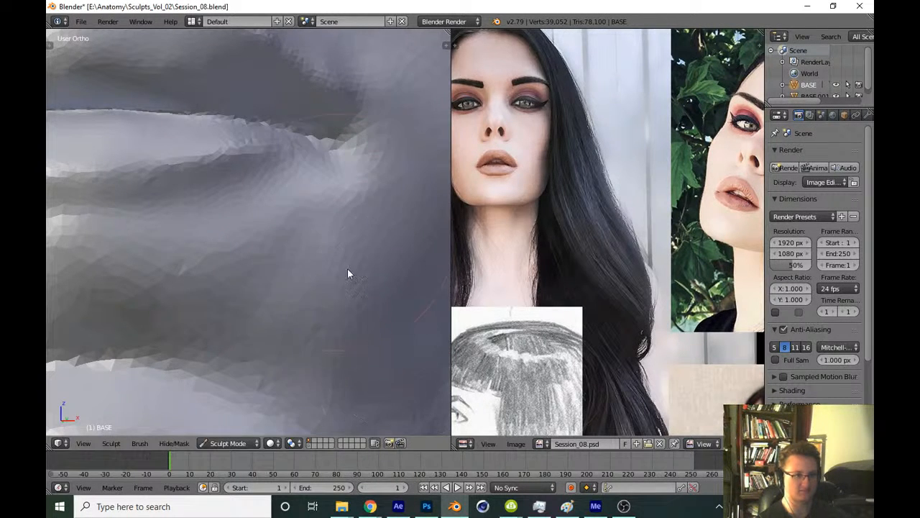
scroll(348, 268, "down", 3)
key("KP_1")
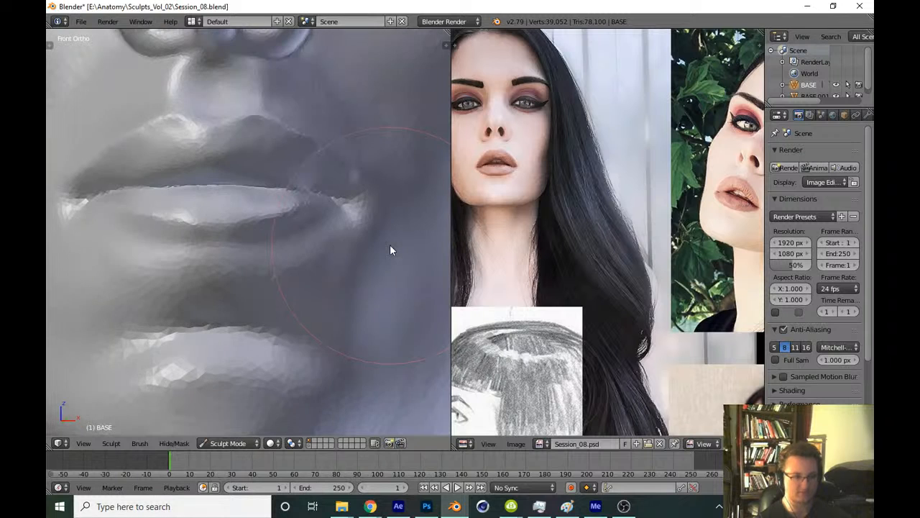
scroll(381, 294, "down", 5)
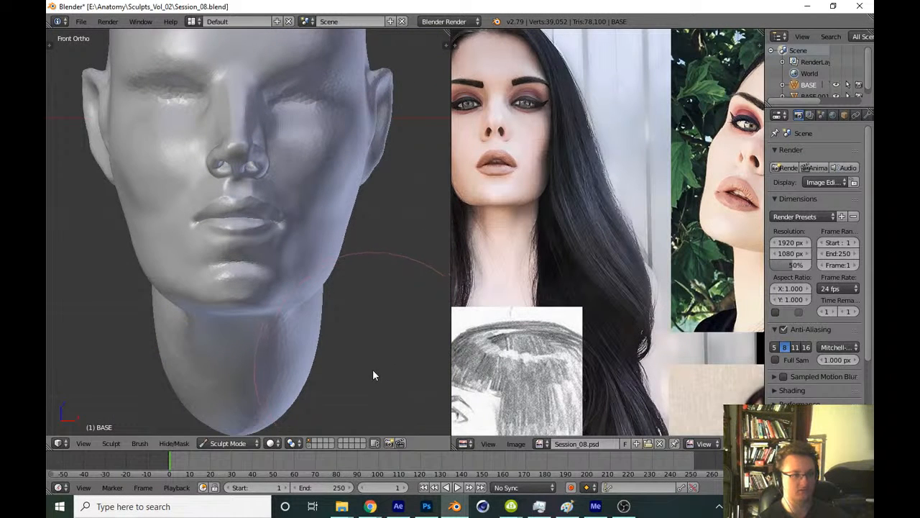
Try to even out the hollow between the lower lip and the chin with a smaller brush
scroll(373, 375, "up", 8)
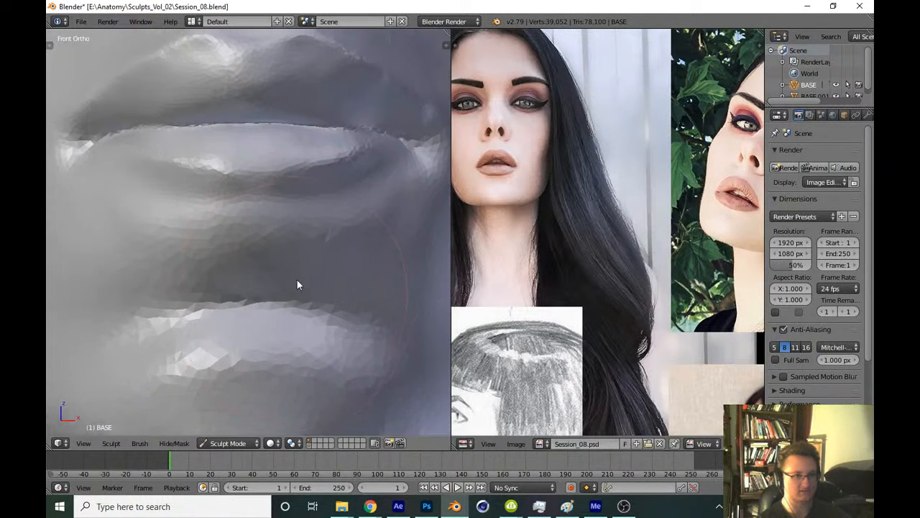
scroll(297, 279, "up", 4)
key("f")
left_click(258, 278)
scroll(265, 263, "up", 1)
key("f")
left_click(253, 269)
key("f")
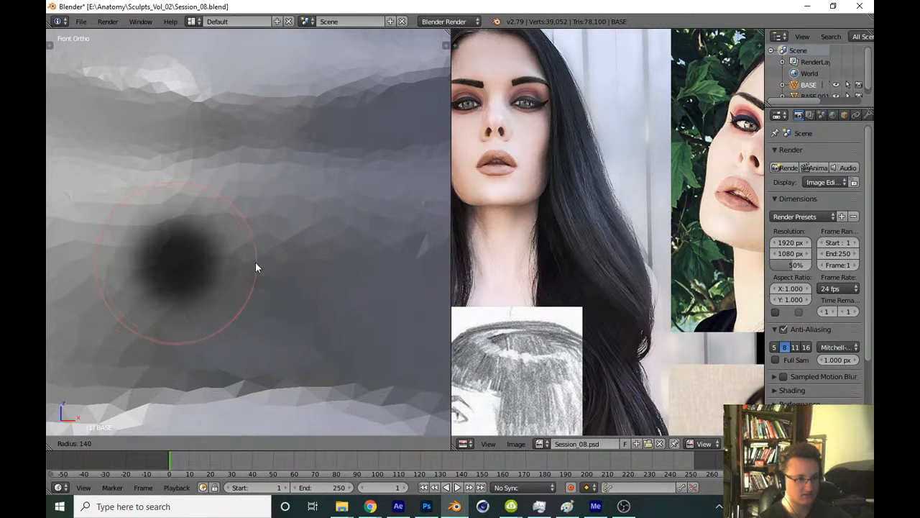
left_click(255, 262)
mouse_move(250, 246)
left_mouse_down()
mouse_move(240, 308)
mouse_move(213, 283)
mouse_move(242, 222)
mouse_move(187, 272)
mouse_move(269, 181)
mouse_move(326, 318)
mouse_move(336, 191)
mouse_move(335, 276)
left_mouse_up()
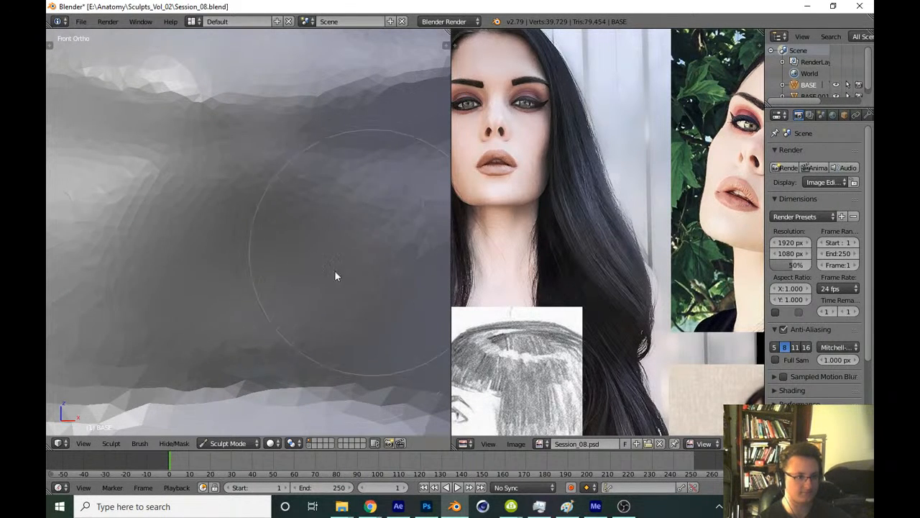
scroll(329, 382, "down", 10)
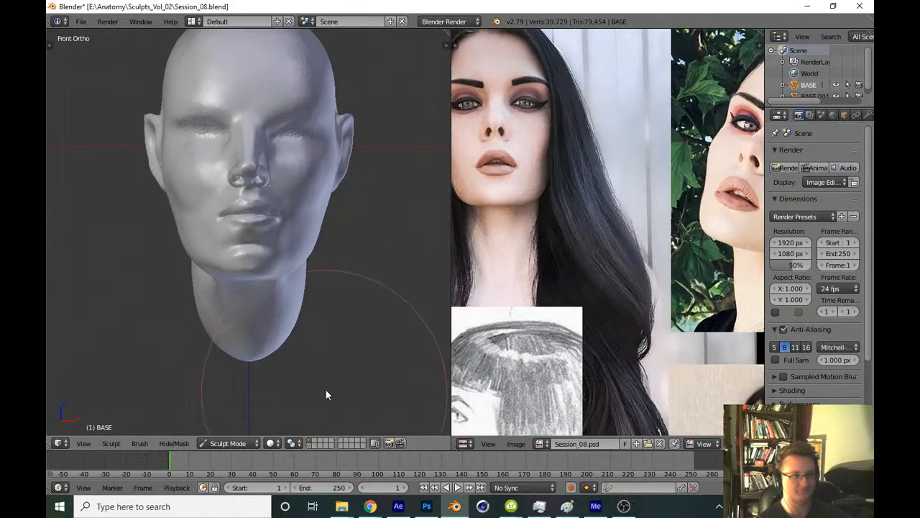
Try to reshape the plane beneath the lower lip, defining its sides and the transition to the chin
scroll(329, 342, "up", 12)
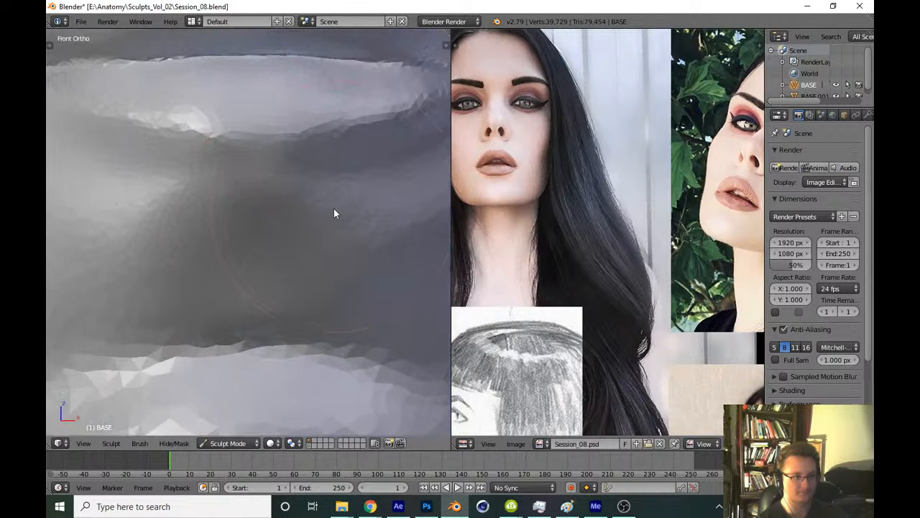
scroll(321, 217, "up", 2)
key("f")
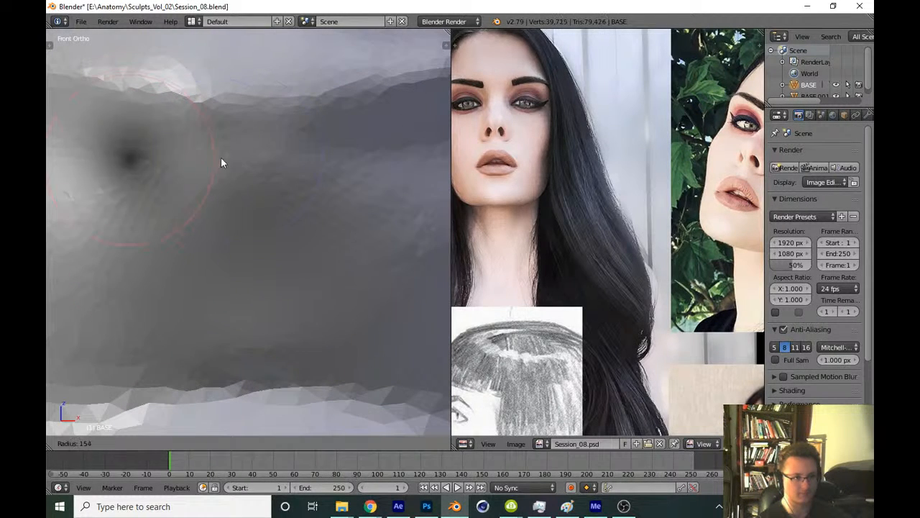
left_click(204, 155)
left_click_drag(168, 150, 259, 168)
middle_click_drag(326, 270, 283, 261, "shift")
scroll(312, 268, "down", 1)
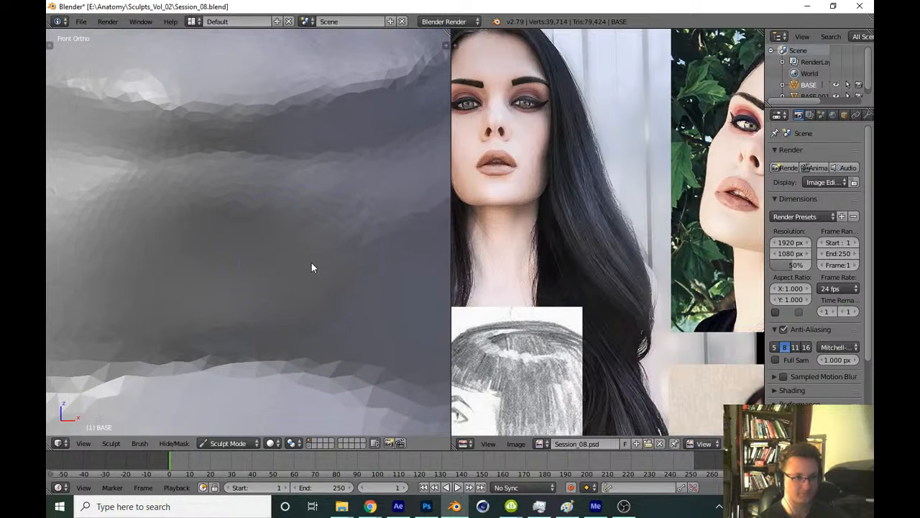
mouse_move(319, 219)
left_mouse_down()
mouse_move(343, 339)
mouse_move(357, 312)
mouse_move(320, 283)
left_mouse_up()
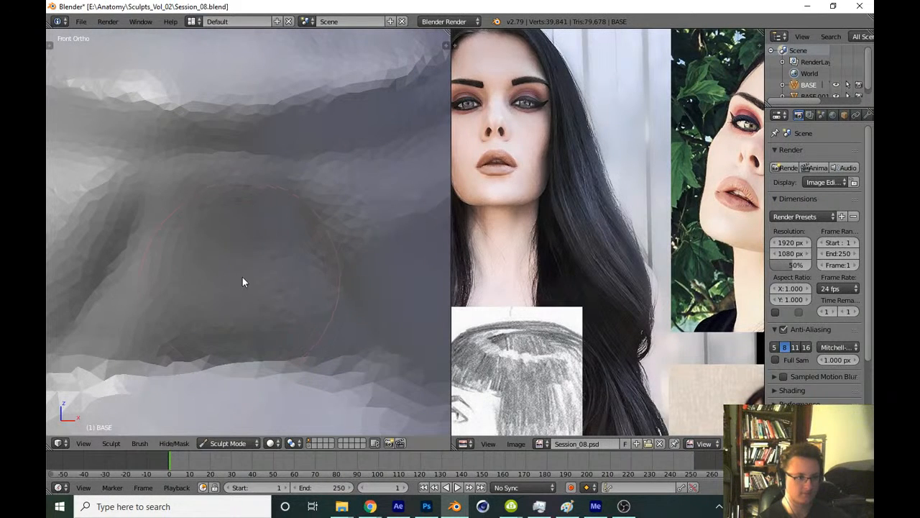
mouse_move(194, 286)
left_mouse_down()
mouse_move(180, 267)
mouse_move(168, 278)
mouse_move(113, 243)
mouse_move(283, 242)
mouse_move(260, 327)
mouse_move(353, 294)
mouse_move(305, 269)
mouse_move(341, 302)
mouse_move(360, 364)
left_mouse_up()
scroll(359, 368, "down", 8)
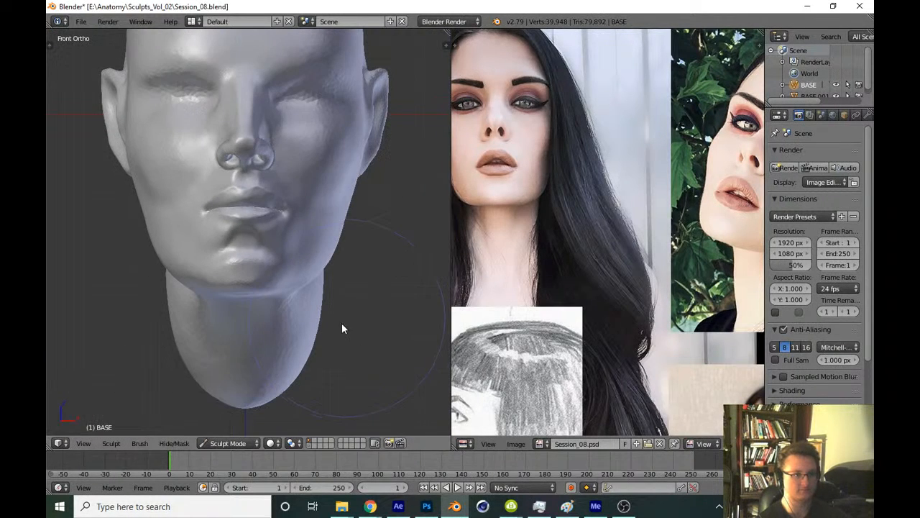
Try to soften the sculpted hollow beneath the lower lip with a different brush in place of the Crease brush
key("t")
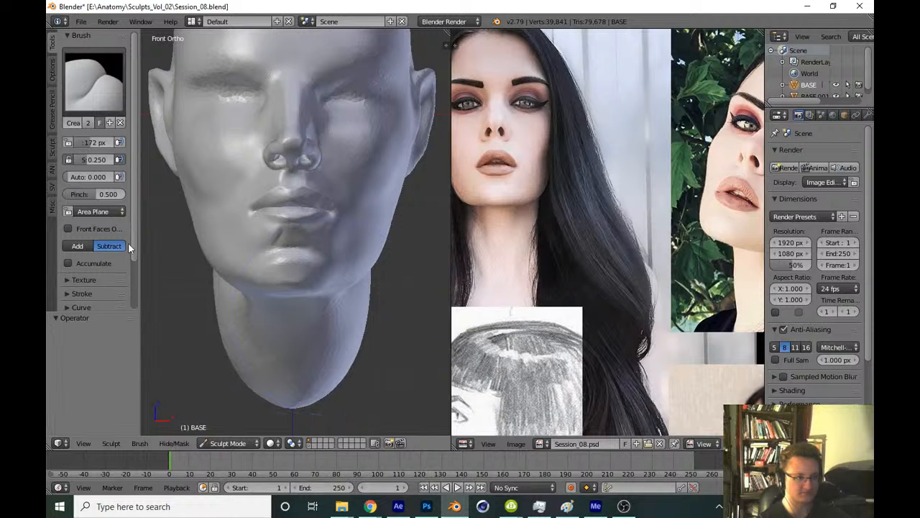
scroll(137, 274, "down", 3)
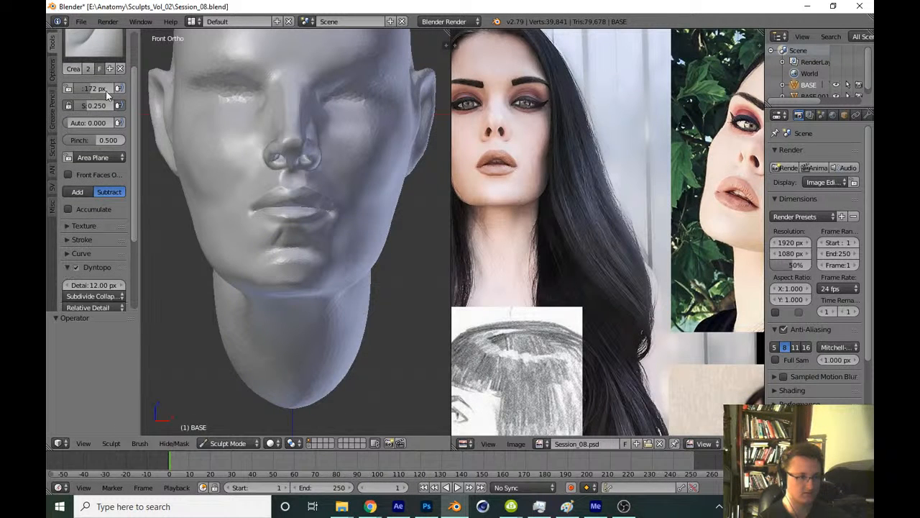
left_click(94, 45)
left_click(220, 154)
key("t")
middle_click_drag(253, 173, 264, 182, "shift")
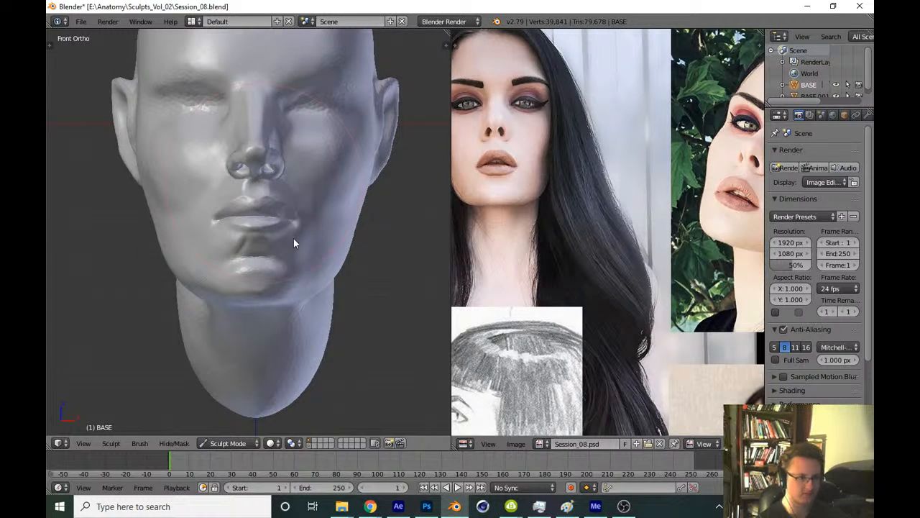
mouse_move(293, 243)
left_mouse_down()
mouse_move(294, 264)
mouse_move(321, 269)
mouse_move(428, 257)
left_mouse_up()
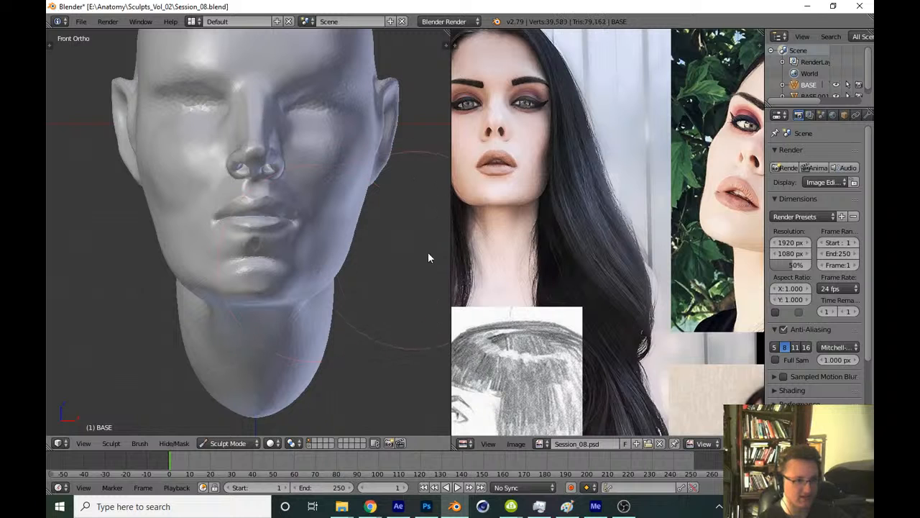
Enlarge the front photo reference and sculpt the centre of the hollow directly beneath the lower lip
scroll(497, 245, "up", 2)
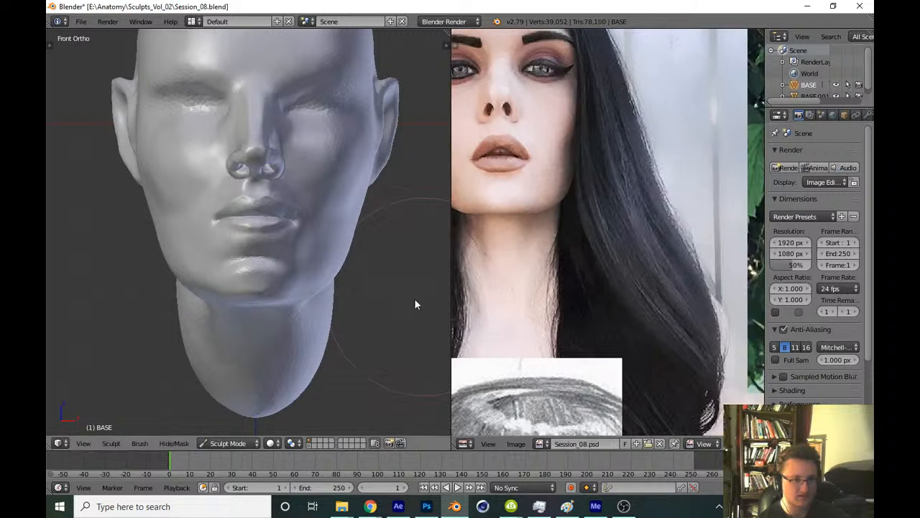
scroll(415, 304, "up", 8)
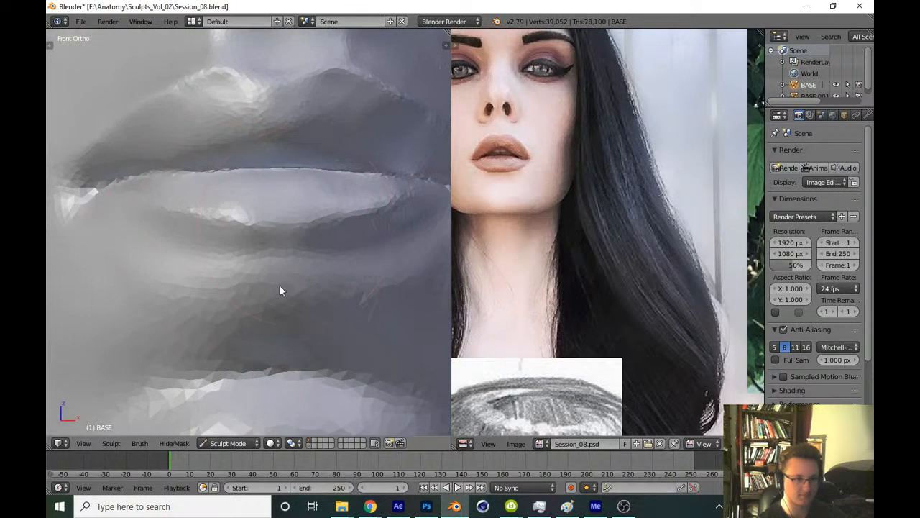
scroll(280, 267, "up", 2)
scroll(245, 269, "up", 2)
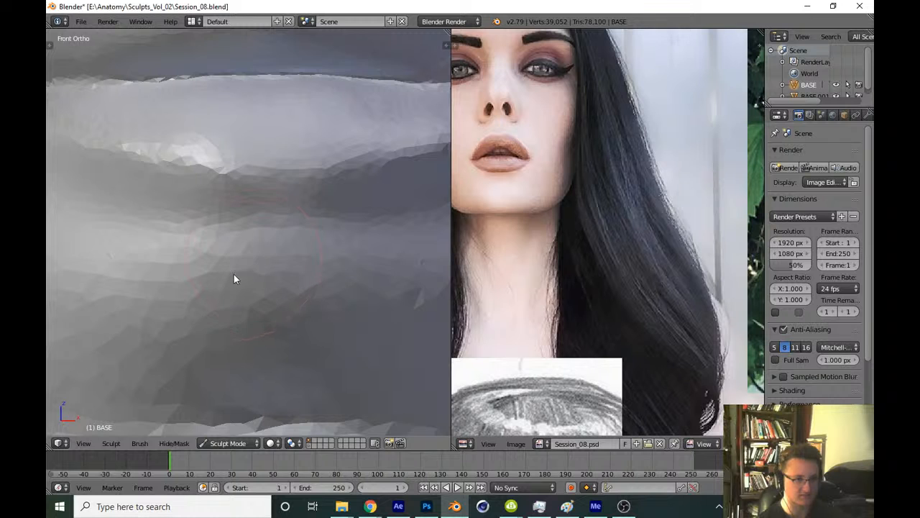
mouse_move(243, 307)
left_mouse_down()
mouse_move(283, 264)
mouse_move(321, 298)
left_mouse_up()
middle_click_drag(321, 298, 267, 282, "shift")
Resize the brush and extend the shaping beneath the lower lip outward toward the mouth corner
key("f")
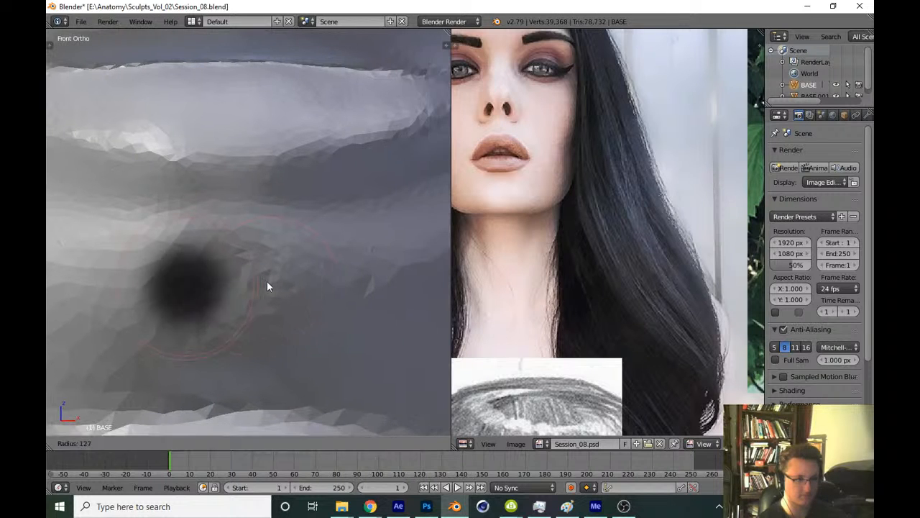
left_click(263, 281)
mouse_move(346, 323)
left_mouse_down()
mouse_move(235, 304)
mouse_move(312, 335)
mouse_move(270, 253)
mouse_move(379, 329)
left_mouse_up()
middle_click_drag(379, 329, 296, 360, "shift")
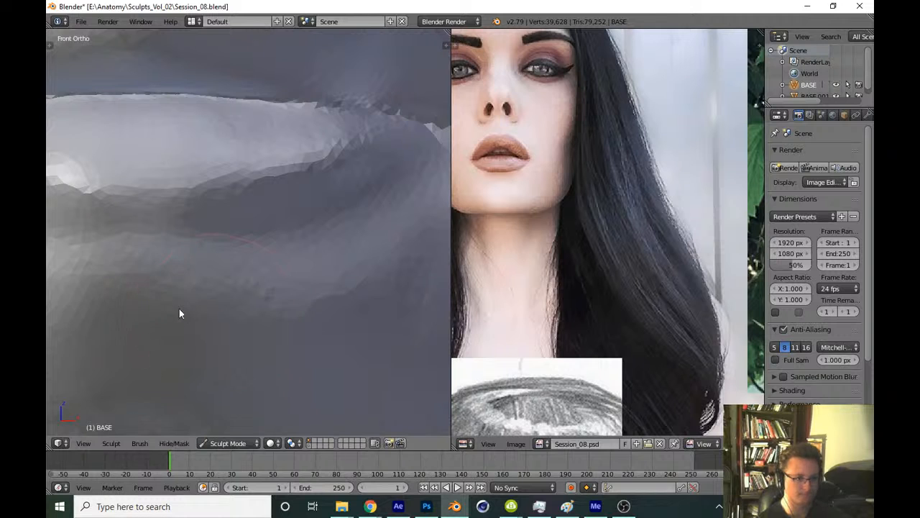
mouse_move(198, 312)
left_mouse_down()
mouse_move(237, 395)
mouse_move(234, 297)
left_mouse_up()
scroll(278, 285, "down", 5)
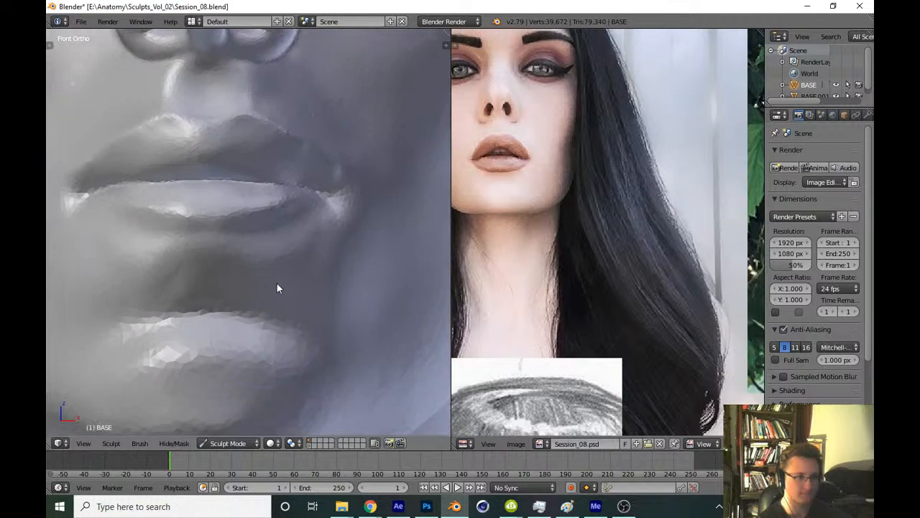
Switch to another brush, sculpt the plane between the lower lip and chin from a slight angle, and smooth its lower part
key("t")
left_click(86, 45)
left_click(272, 97)
key("t")
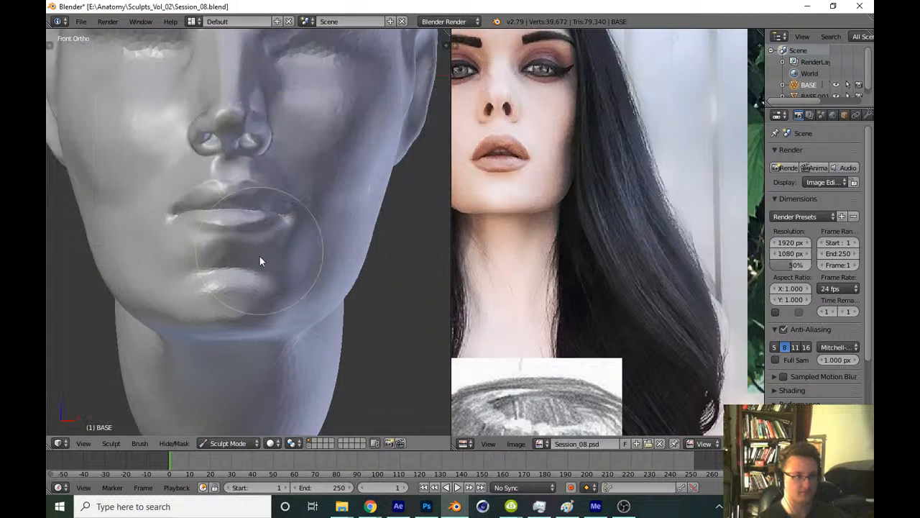
scroll(241, 269, "up", 4)
mouse_move(280, 228)
middle_mouse_down()
mouse_move(292, 187)
mouse_move(267, 257)
mouse_move(281, 162)
mouse_move(275, 228)
middle_mouse_up()
mouse_move(276, 223)
left_mouse_down()
mouse_move(283, 243)
mouse_move(297, 201)
mouse_move(252, 309)
mouse_move(319, 288)
left_mouse_up()
key("f")
left_click(327, 327)
left_click_drag(328, 325, 343, 310, "shift")
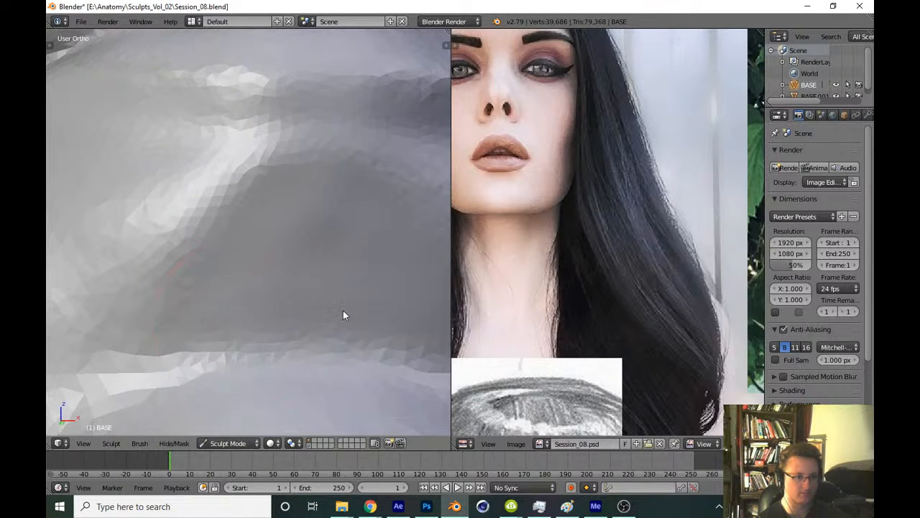
Resize the brush and smooth the lower part of the plane between the lower lip and chin
middle_click_drag(343, 310, 265, 302)
scroll(263, 302, "down", 2)
key("f")
left_click(257, 305)
left_click_drag(261, 307, 372, 324, "shift")
scroll(347, 274, "down", 2)
key("KP_1")
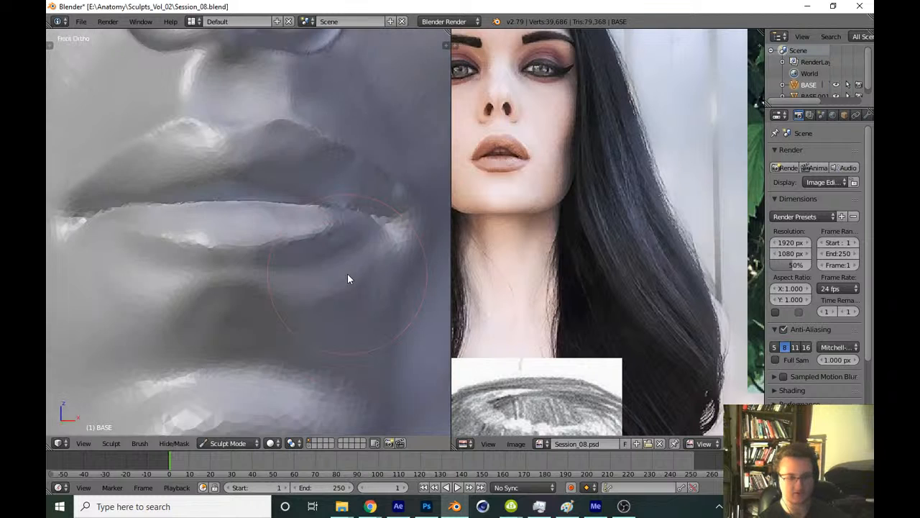
Sculpt across the hollow beneath the lower lip toward the mouth corner in front view
scroll(348, 279, "down", 4)
scroll(321, 235, "up", 5)
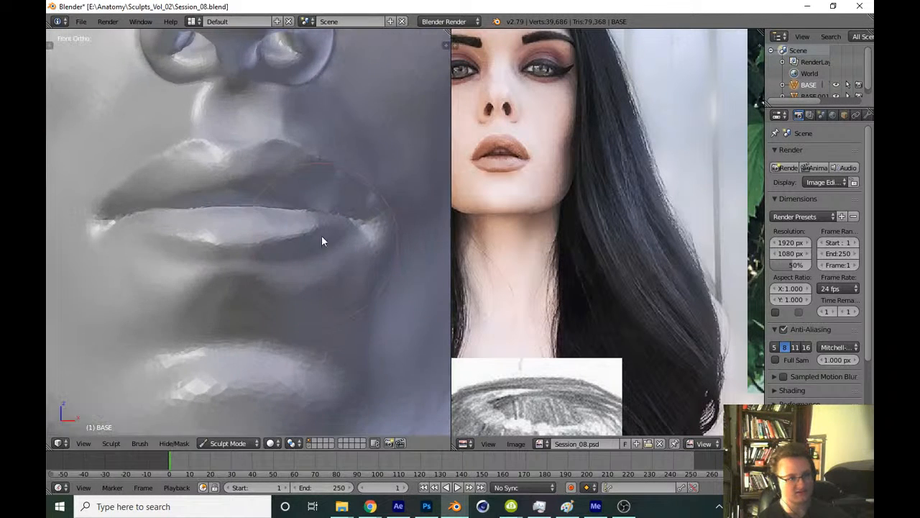
scroll(292, 308, "up", 3)
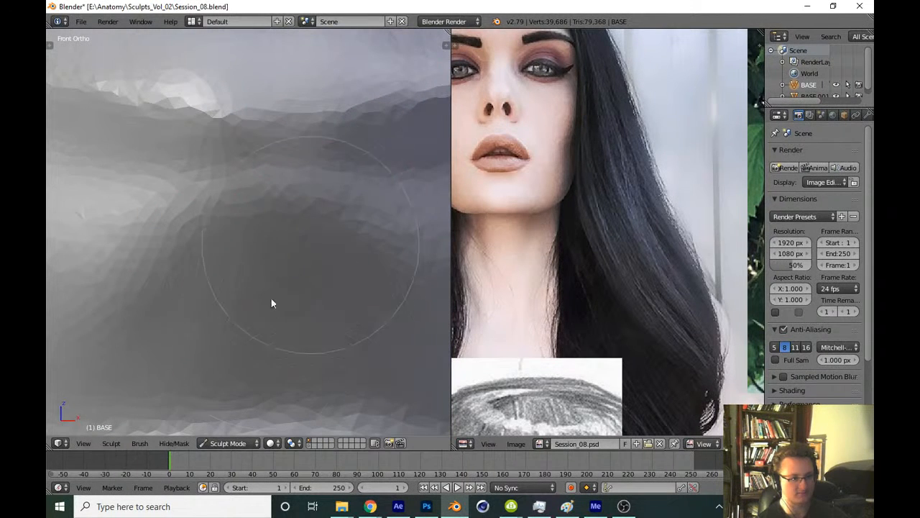
middle_click_drag(300, 257, 273, 371, "shift")
left_click_drag(219, 274, 412, 256)
scroll(261, 297, "down", 1)
scroll(371, 316, "down", 4)
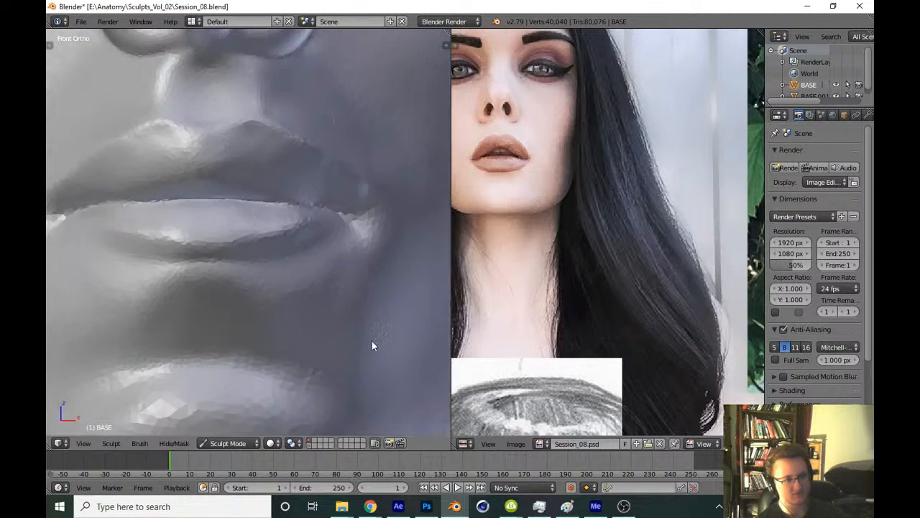
Switch to another brush and smooth the hollow beneath the lower lip from a low angle
scroll(359, 304, "down", 5)
mouse_move(350, 325)
middle_mouse_down()
mouse_move(288, 324)
mouse_move(262, 342)
middle_mouse_up()
key("KP_3")
key("KP_1")
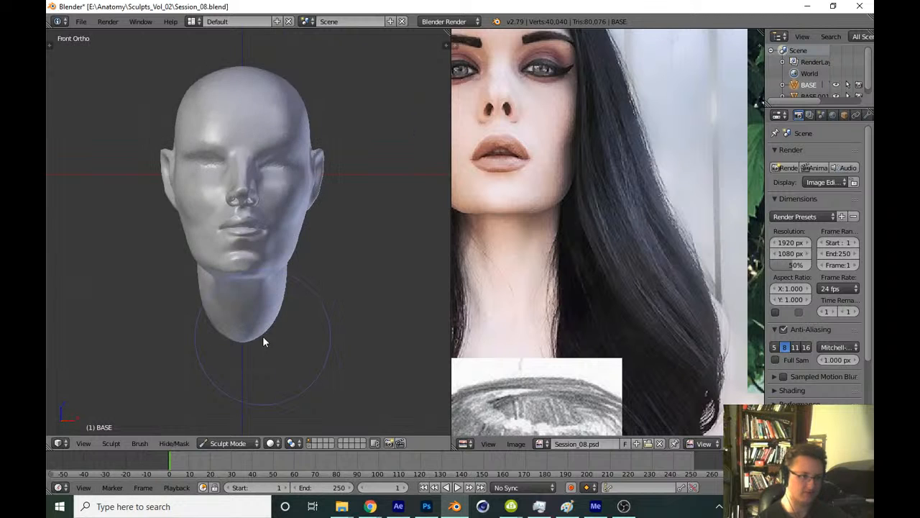
scroll(262, 335, "up", 10)
mouse_move(339, 188)
middle_mouse_down()
mouse_move(359, 220)
mouse_move(337, 315)
mouse_move(337, 173)
mouse_move(315, 381)
middle_mouse_up()
scroll(353, 226, "up", 6)
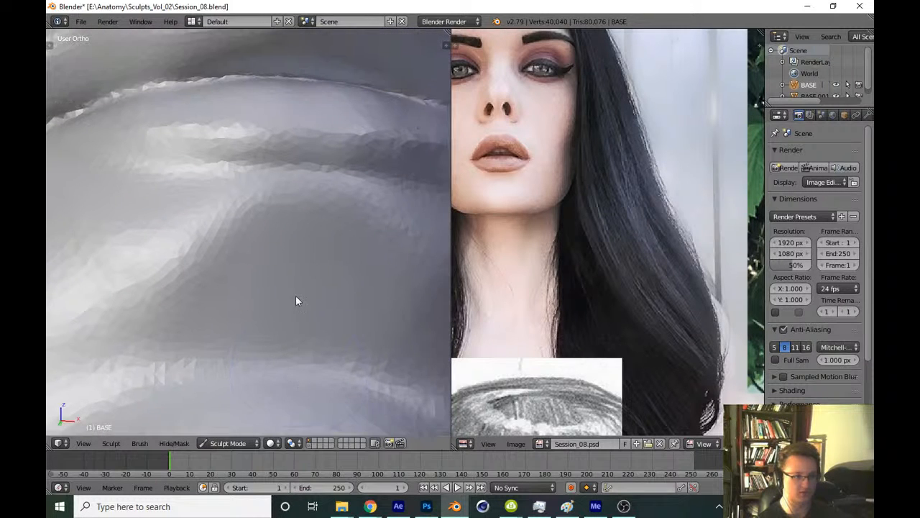
key("t")
left_click(110, 46)
left_click(180, 98)
key("t")
scroll(260, 230, "up", 1)
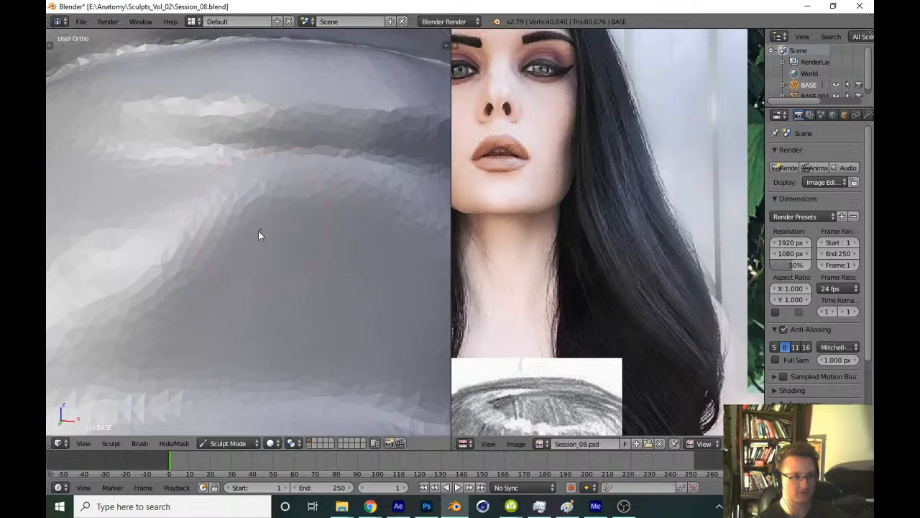
middle_click_drag(258, 231, 256, 240, "shift")
mouse_move(257, 241)
left_mouse_down("shift")
mouse_move(210, 319)
mouse_move(261, 265)
mouse_move(276, 322)
left_mouse_up("shift")
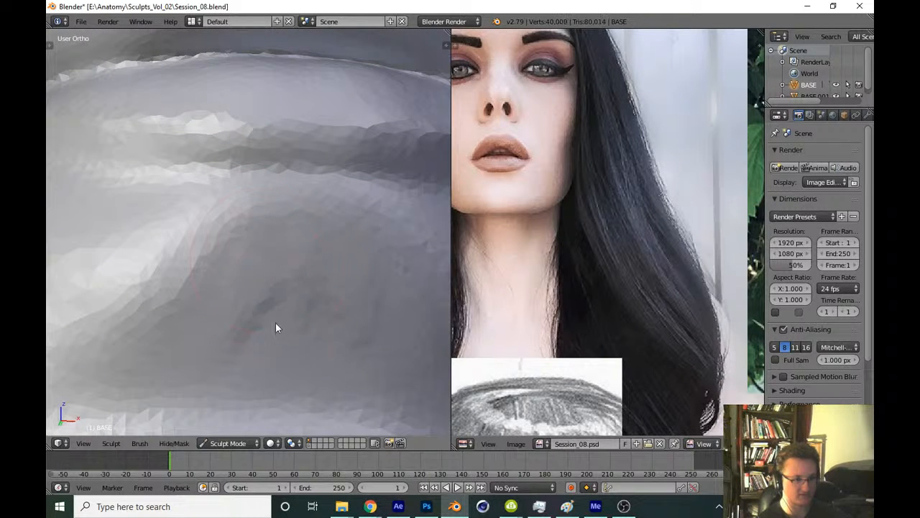
Resize the brush and shape the surface of the hollow between the lower lip and chin
key("f")
left_click(256, 339)
mouse_move(302, 291)
left_mouse_down()
mouse_move(229, 303)
mouse_move(290, 251)
left_mouse_up()
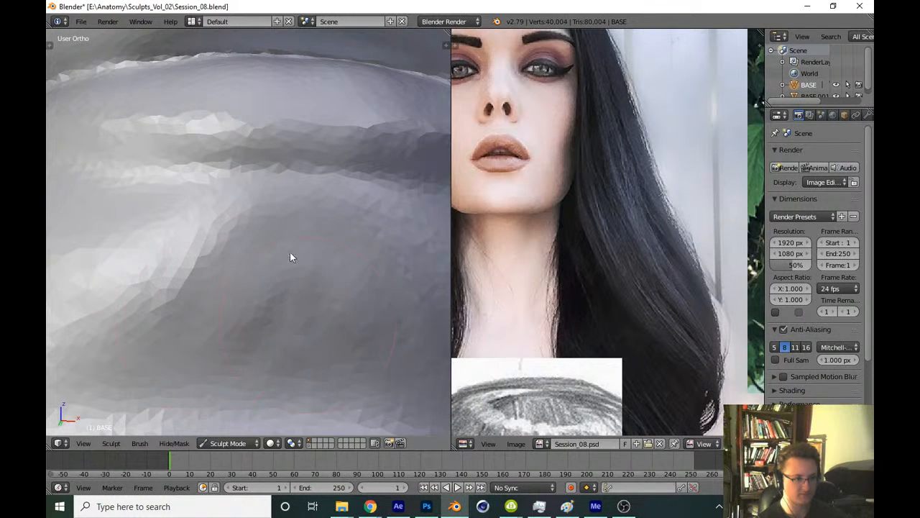
scroll(389, 374, "down", 11)
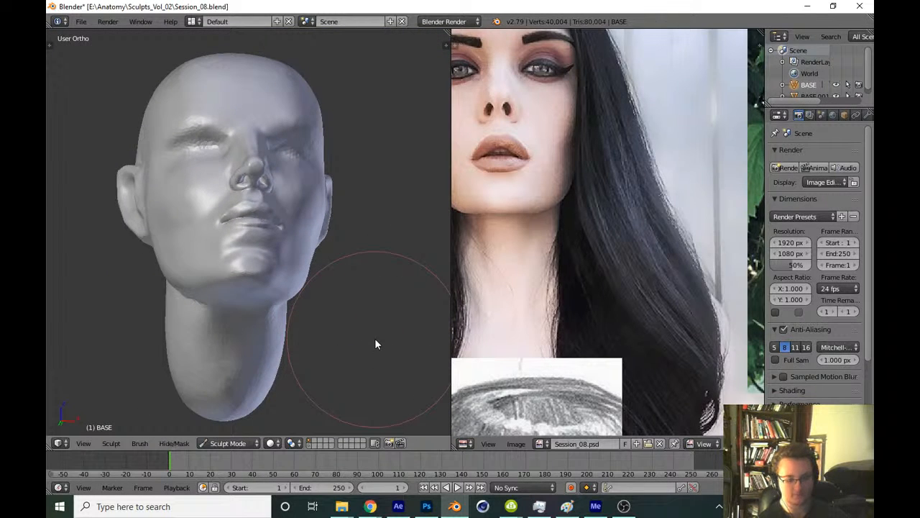
Return the head to front view and save over Session_08.blend
key("KP_1")
scroll(394, 264, "down", 3)
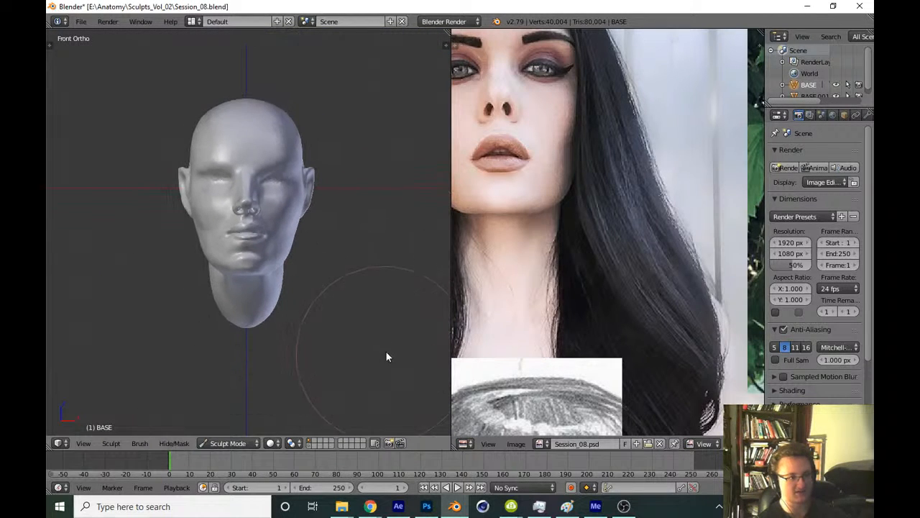
key("ctrl+s")
left_click(392, 361)
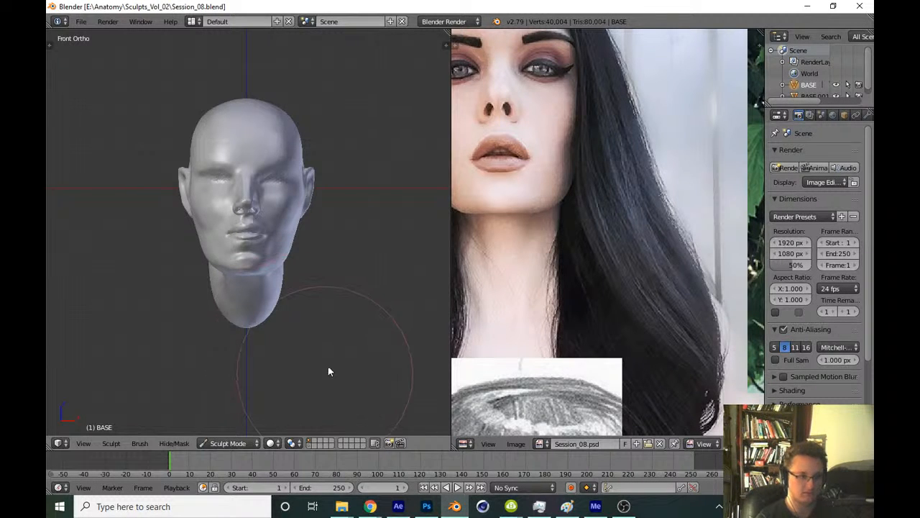
Show the head in side profile and bring up the profile sketch reference for comparison
scroll(328, 366, "up", 6)
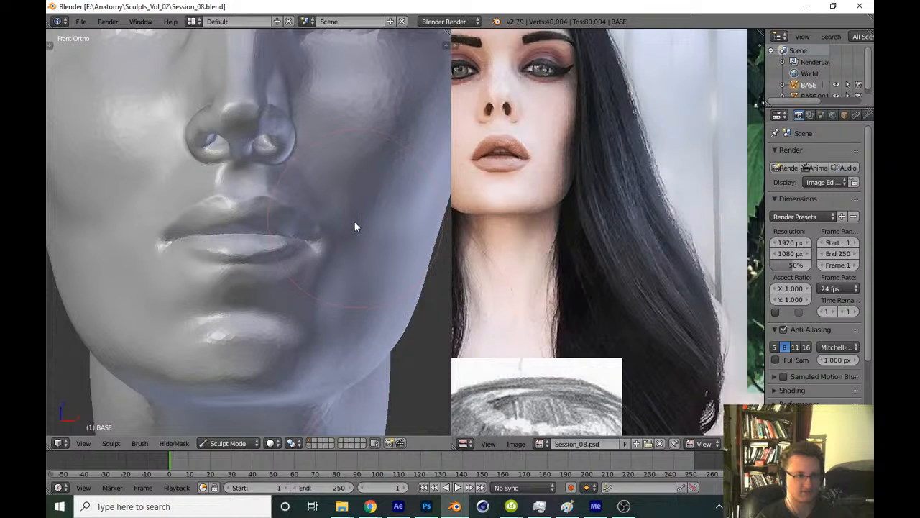
middle_click_drag(355, 221, 341, 318, "shift")
key("KP_3")
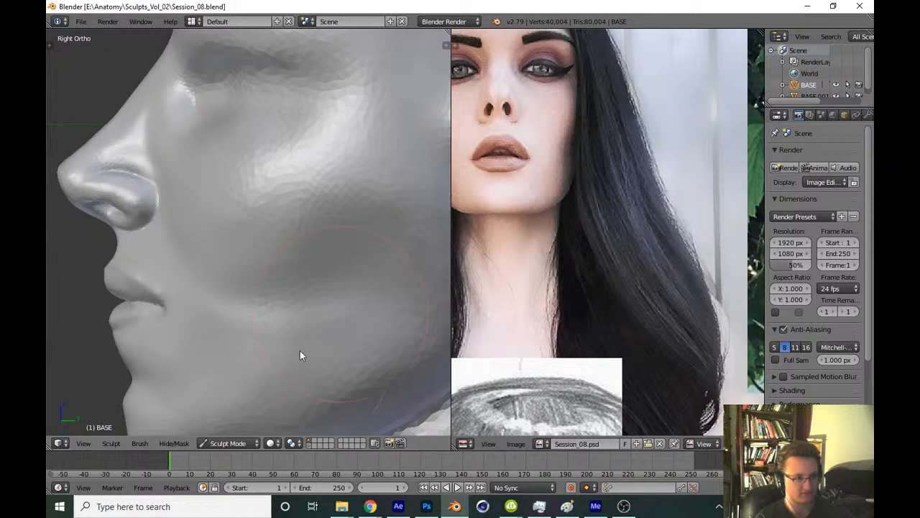
scroll(302, 355, "down", 2)
scroll(489, 287, "up", 1)
scroll(349, 366, "down", 2)
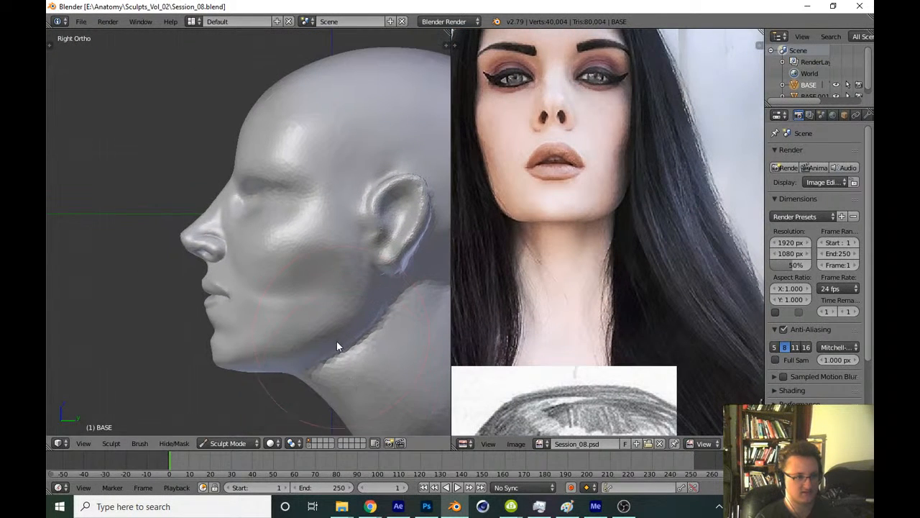
middle_click_drag(499, 266, 531, 101)
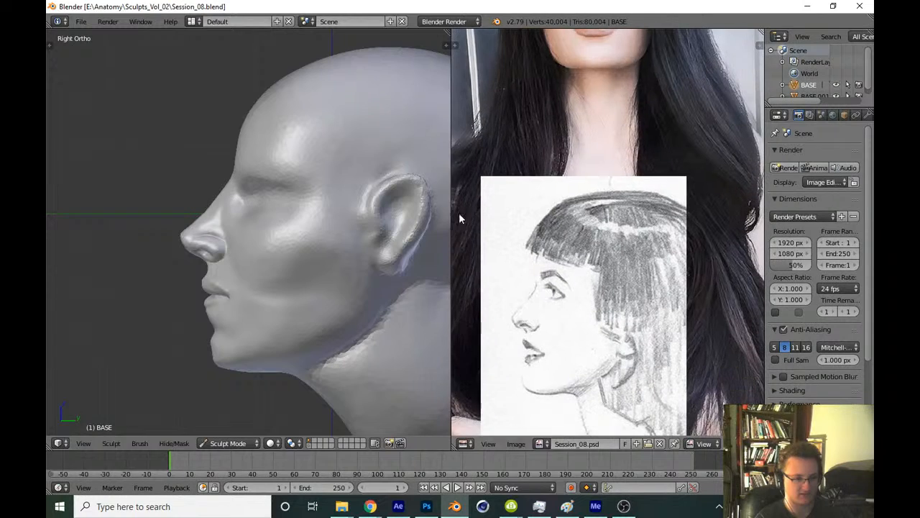
Try to adjust the nose tip in side profile with a resized Grab brush
scroll(363, 347, "up", 6)
middle_click_drag(327, 283, 368, 218, "shift")
key("z")
key("z")
key("g")
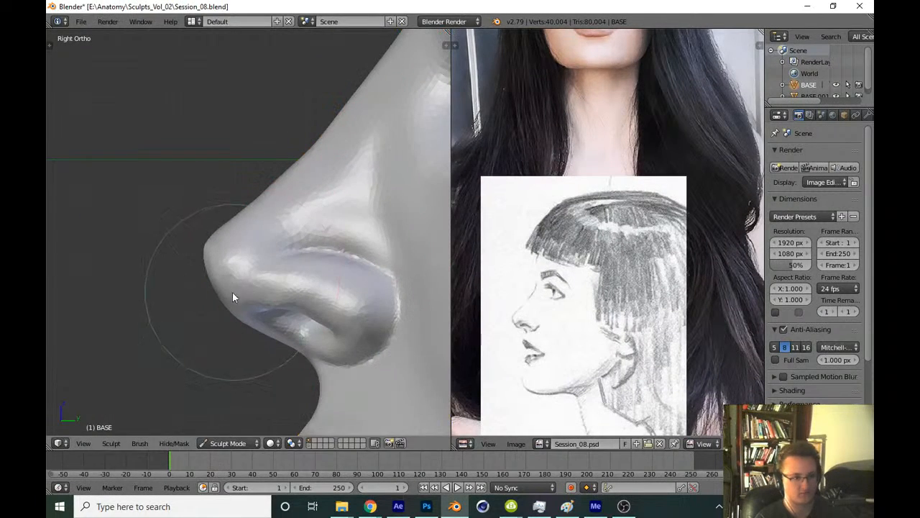
key("f")
left_click(262, 282)
key("z")
key("z")
left_click(248, 280)
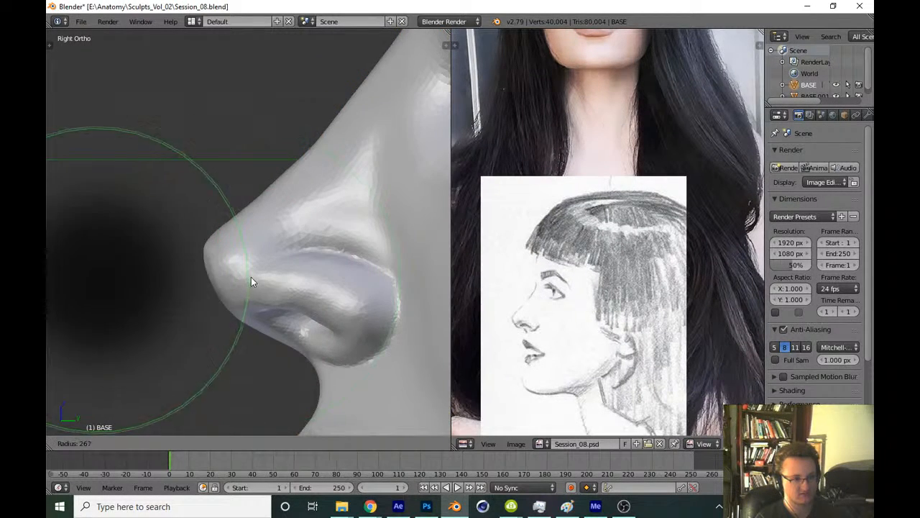
key("z")
key("z")
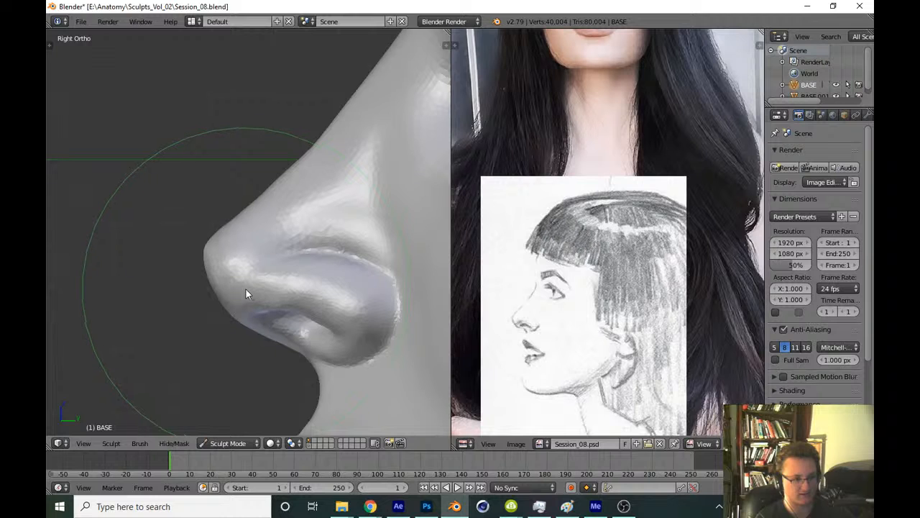
Return to a front view of the whole head and save over the existing Session_08.blend file
key("KP_1")
scroll(320, 372, "down", 8)
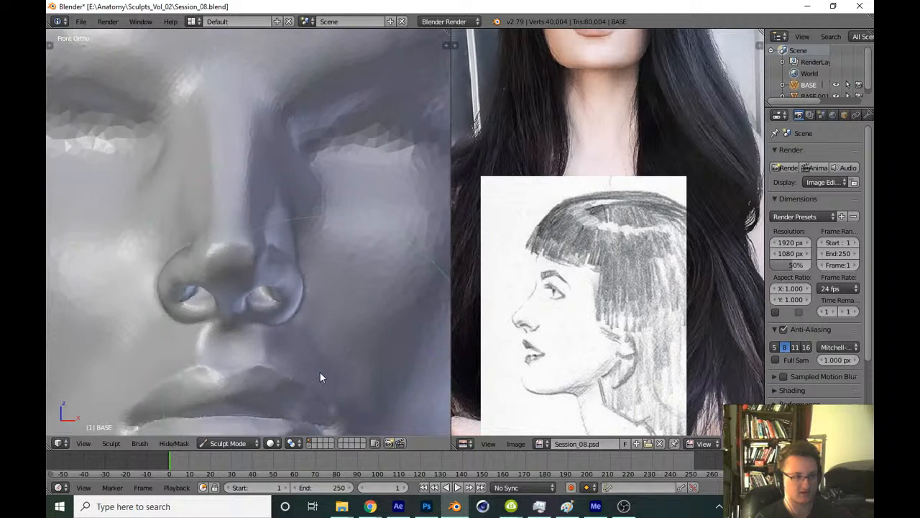
key("ctrl+s")
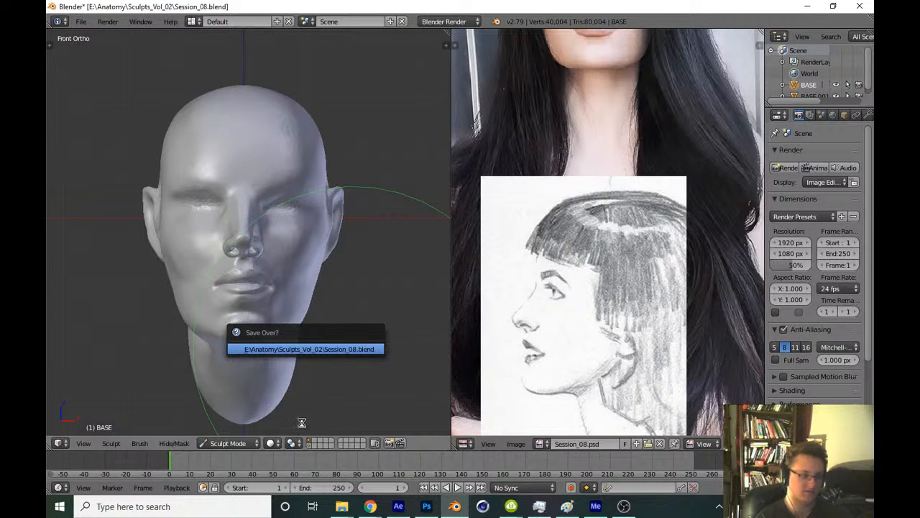
left_click(344, 349)
middle_click_drag(321, 402, 321, 346, "shift")
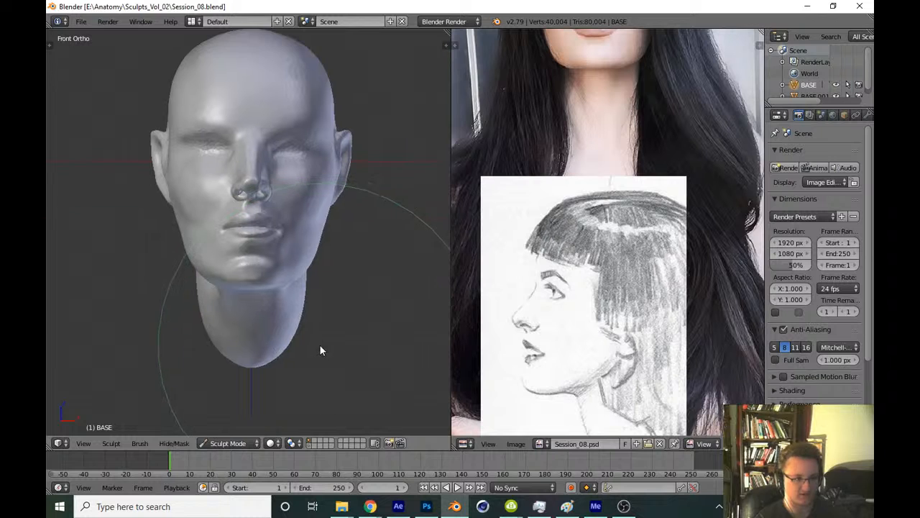
Switch from the Grab brush to another brush, resize it, and sculpt down the front of the neck from below the chin
key("t")
left_click(89, 33)
left_click(180, 97)
key("t")
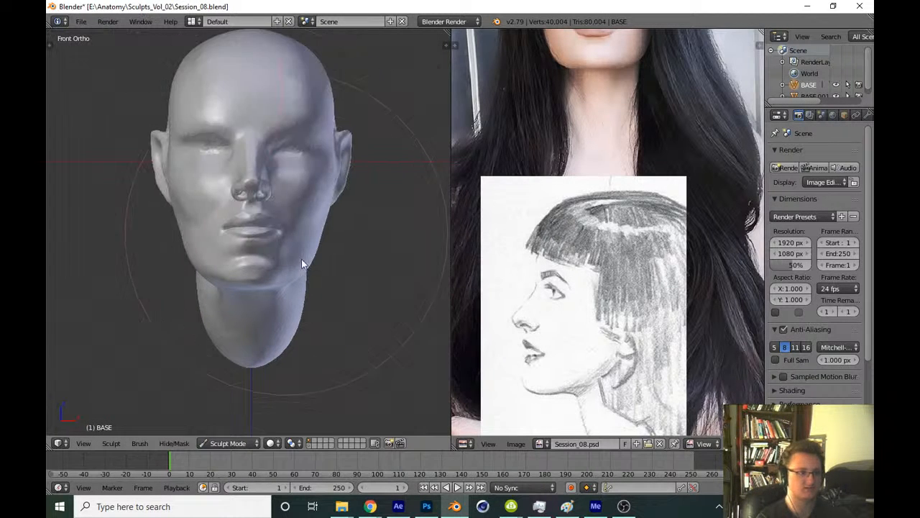
middle_click_drag(285, 374, 272, 241, "shift")
scroll(279, 316, "up", 3)
mouse_move(252, 312)
middle_mouse_down("shift")
mouse_move(256, 237)
mouse_move(302, 224)
mouse_move(251, 216)
mouse_move(267, 274)
middle_mouse_up("shift")
scroll(274, 257, "up", 1)
scroll(302, 224, "up", 2)
key("f")
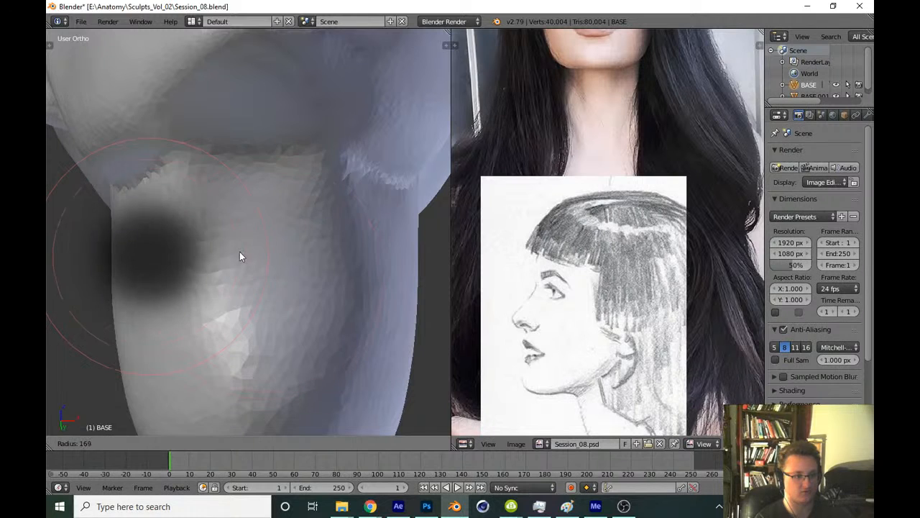
left_click(239, 252)
mouse_move(241, 248)
left_mouse_down()
mouse_move(280, 286)
mouse_move(287, 162)
mouse_move(272, 218)
mouse_move(309, 312)
mouse_move(286, 344)
left_mouse_up()
Resize the brush and sculpt the side of the neck beneath the jaw from an angled view
scroll(363, 316, "down", 3)
mouse_move(364, 223)
middle_mouse_down()
mouse_move(267, 277)
mouse_move(345, 310)
mouse_move(314, 281)
middle_mouse_up()
scroll(312, 276, "up", 2)
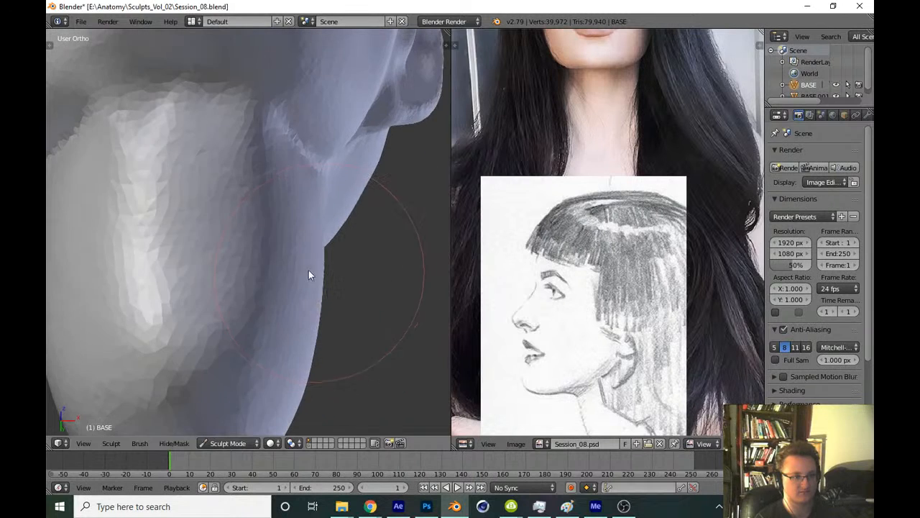
key("f")
left_click(209, 226)
middle_click_drag(248, 234, 276, 273)
mouse_move(277, 209)
left_mouse_down()
mouse_move(290, 278)
mouse_move(319, 185)
mouse_move(300, 201)
mouse_move(299, 321)
mouse_move(289, 311)
mouse_move(296, 358)
mouse_move(339, 203)
left_mouse_up()
View the head from the front beside the photo reference and save over Session_08.blend
scroll(309, 316, "down", 8)
key("KP_1")
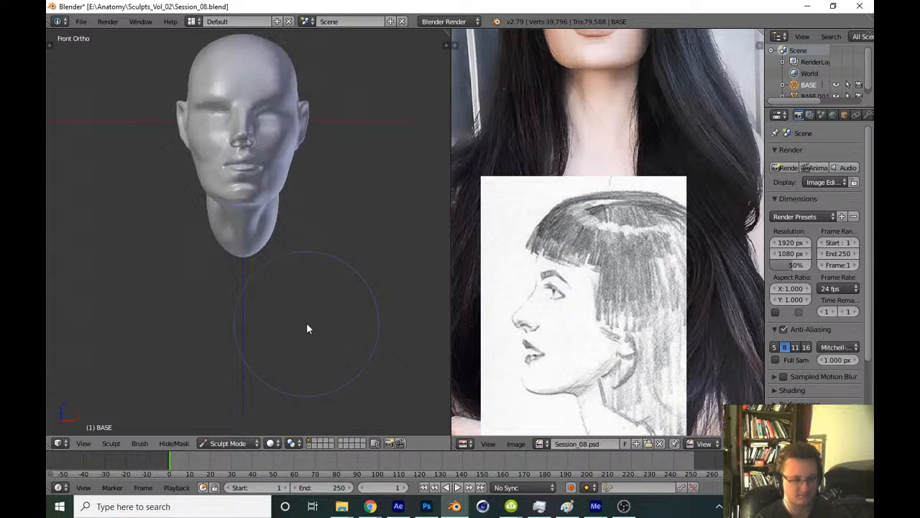
middle_click_drag(460, 63, 457, 182)
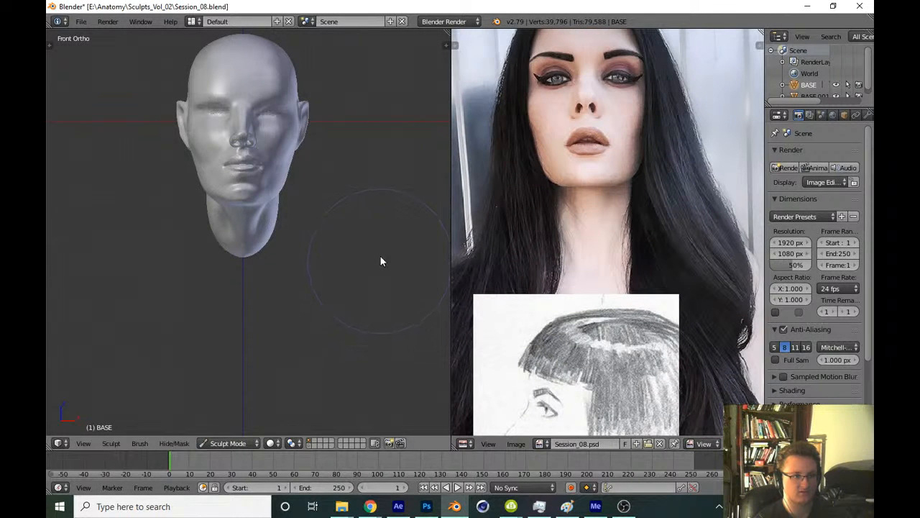
middle_click_drag(380, 261, 378, 318, "shift")
key("ctrl+s")
left_click(385, 306)
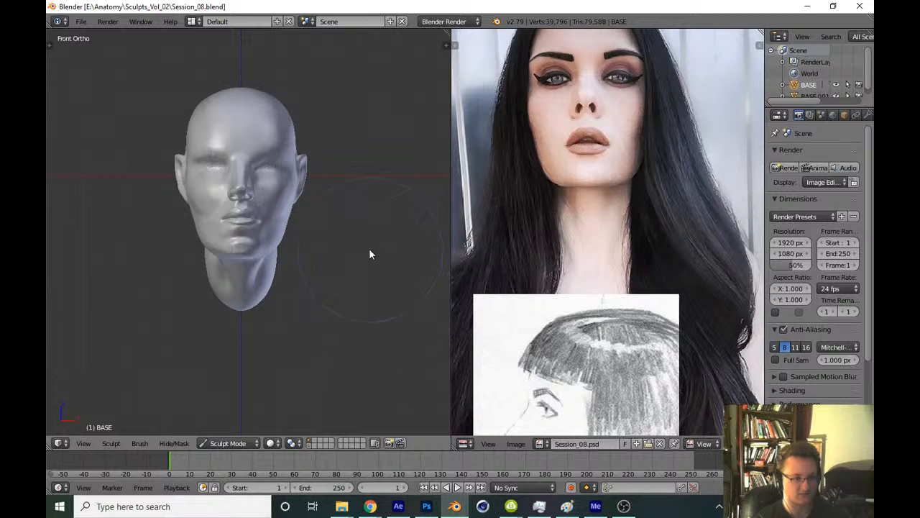
Switch to another brush and sculpt the front and upper surface of the chin in front view
key("t")
left_click(95, 49)
left_click(177, 97)
key("t")
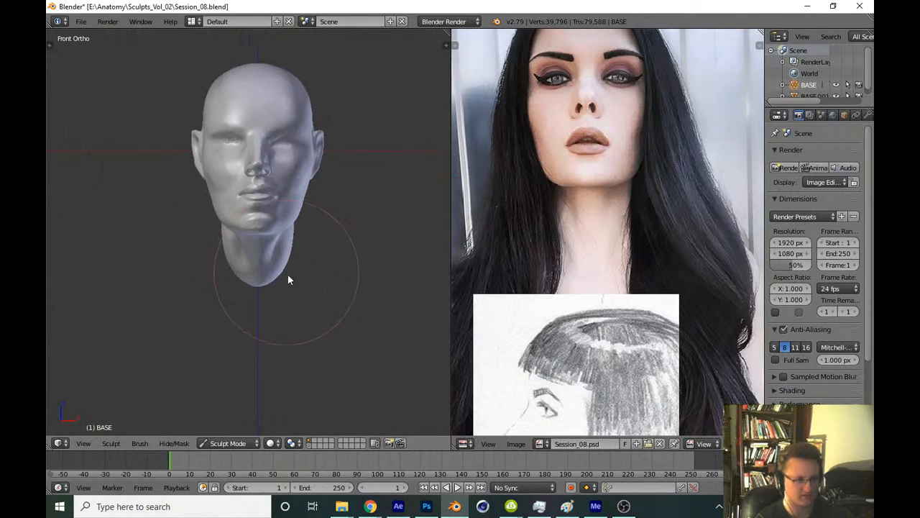
scroll(288, 274, "up", 8)
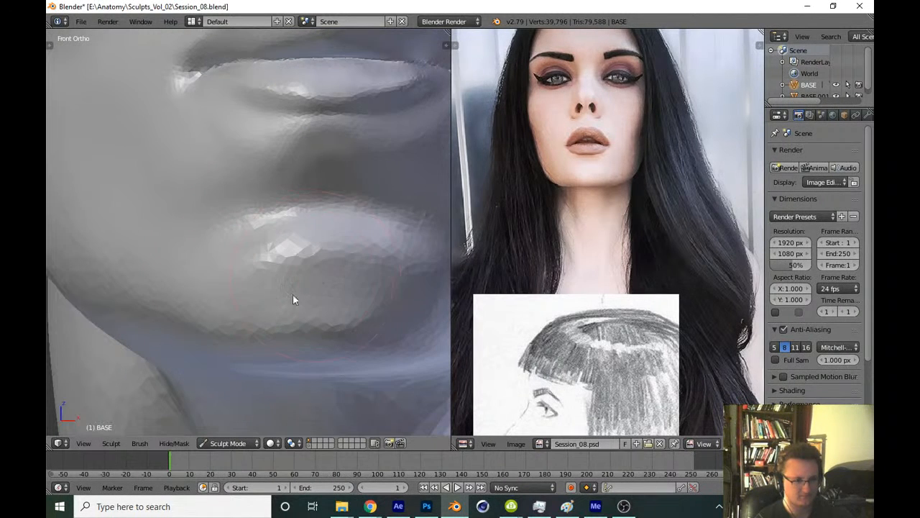
mouse_move(293, 294)
left_mouse_down()
mouse_move(329, 266)
mouse_move(381, 253)
left_mouse_up()
middle_click_drag(382, 253, 327, 278, "shift")
left_click_drag(291, 243, 323, 251)
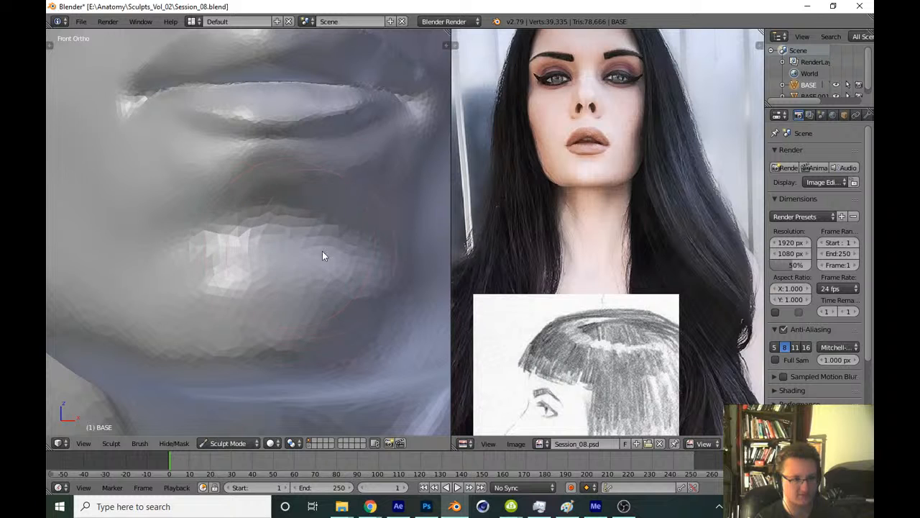
Refine the chin's front plane with further close-up strokes across it
mouse_move(345, 297)
middle_mouse_down("shift")
mouse_move(346, 318)
mouse_move(328, 336)
middle_mouse_up("shift")
scroll(313, 284, "up", 3)
mouse_move(270, 288)
left_mouse_down()
mouse_move(341, 294)
mouse_move(192, 292)
mouse_move(395, 306)
mouse_move(346, 270)
mouse_move(274, 277)
mouse_move(359, 298)
left_mouse_up()
scroll(353, 335, "down", 7)
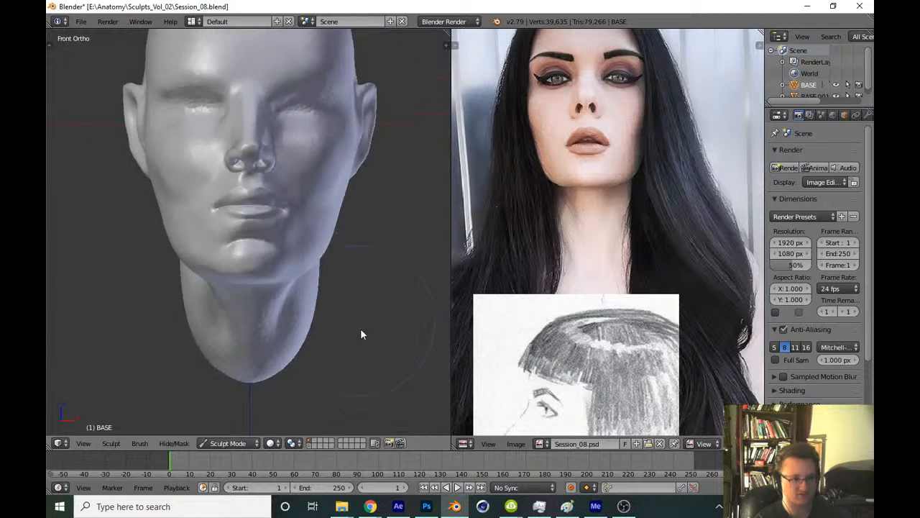
Save the refined sculpt over Session_08.blend with the whole head in view
scroll(355, 315, "down", 4)
key("ctrl+s")
key("Return")
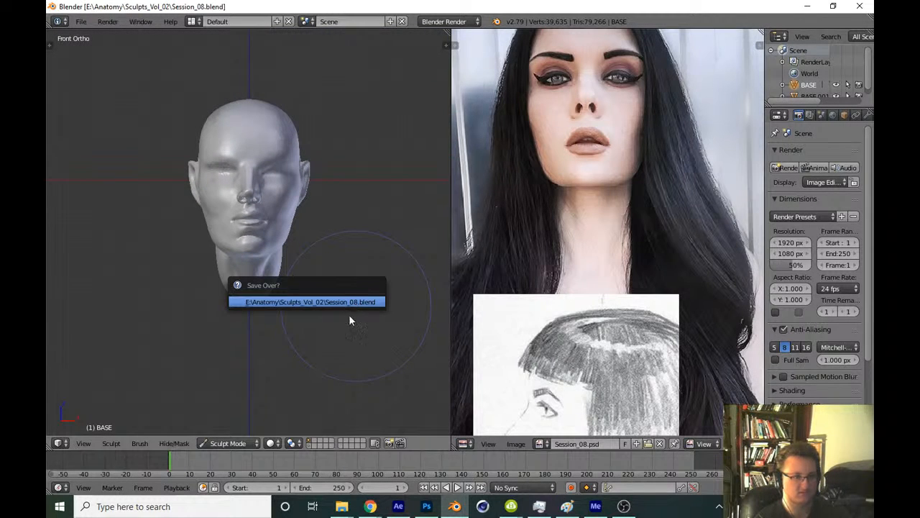
scroll(343, 245, "down", 3)
key("ctrl+s")
left_click(350, 302)
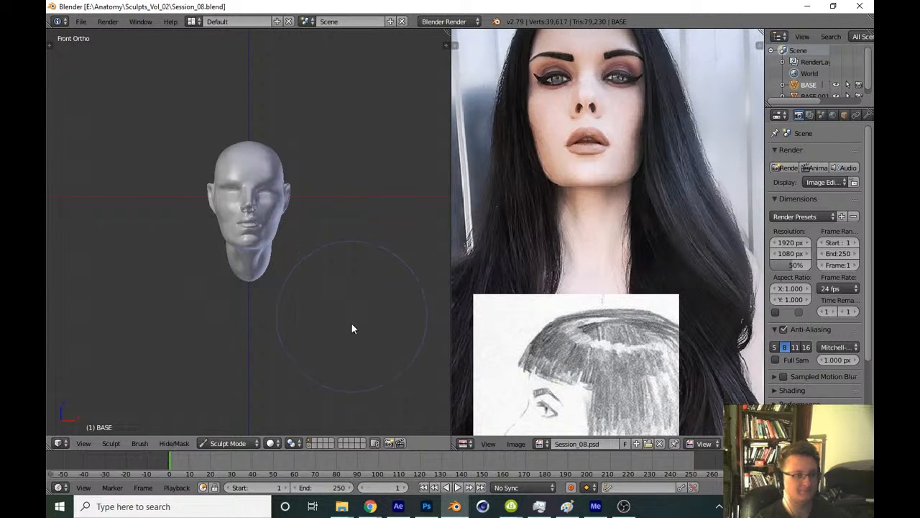
scroll(354, 326, "up", 1)
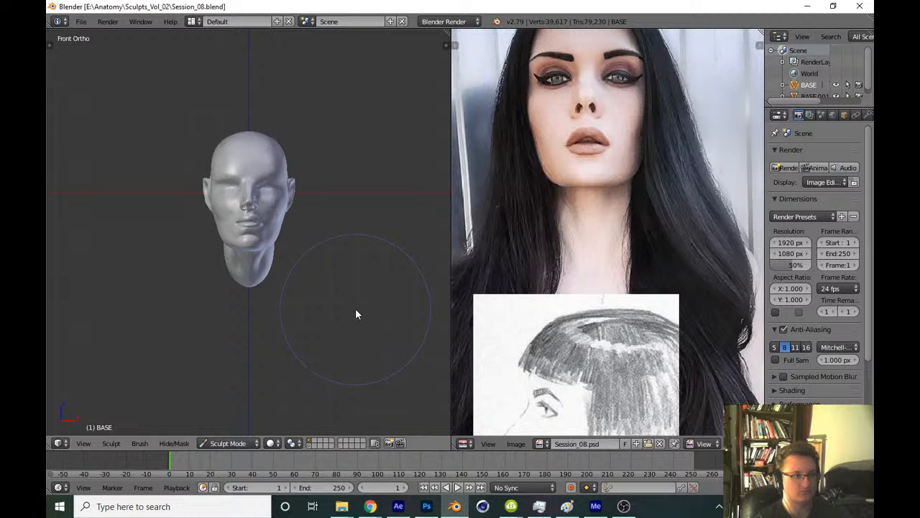
key("n")
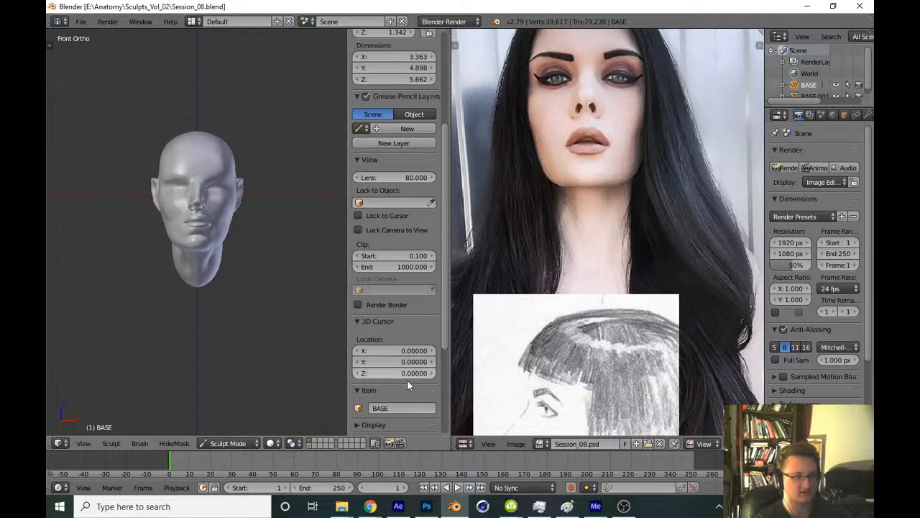
scroll(444, 338, "down", 2)
scroll(440, 356, "down", 2)
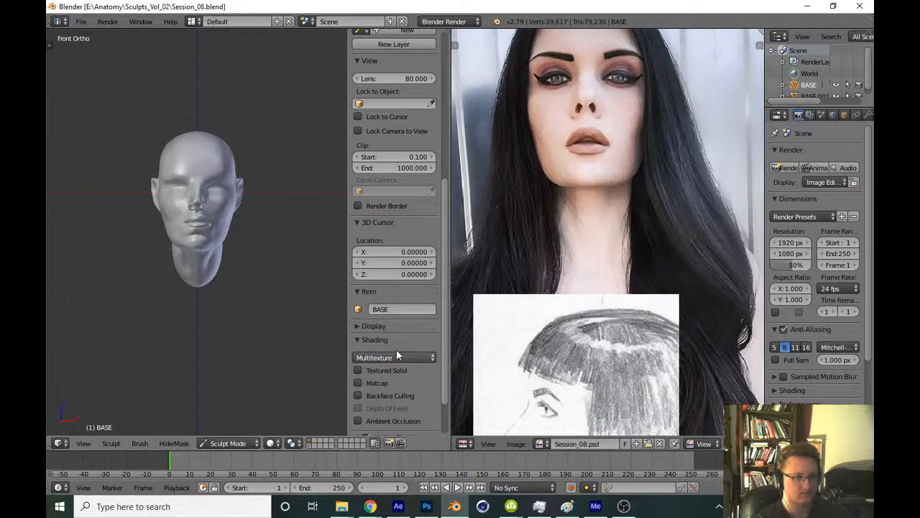
key("n")
Touch up the surface between the lower lip and chin and save over Session_08.blend
scroll(316, 219, "up", 6)
scroll(316, 221, "up", 5)
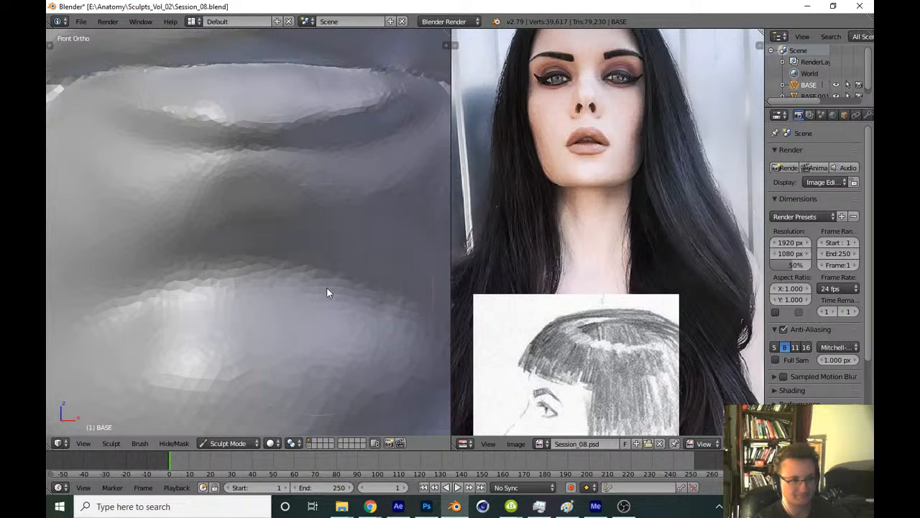
scroll(329, 287, "down", 12)
scroll(354, 350, "down", 3)
key("ctrl+s")
left_click(354, 350)
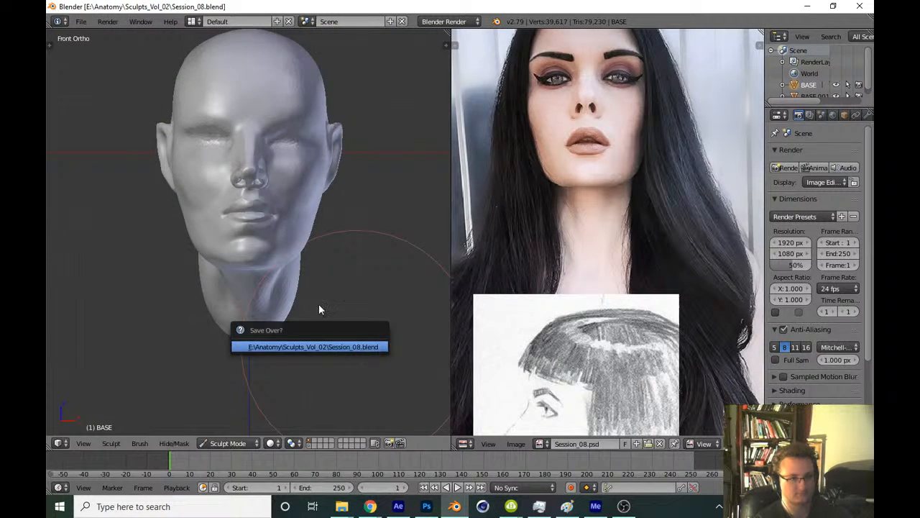
Define the lower edge of the lower lip with Crease brush strokes, adjusting the brush size along the way
scroll(331, 242, "up", 7)
middle_click_drag(279, 249, 294, 250)
scroll(284, 338, "up", 8)
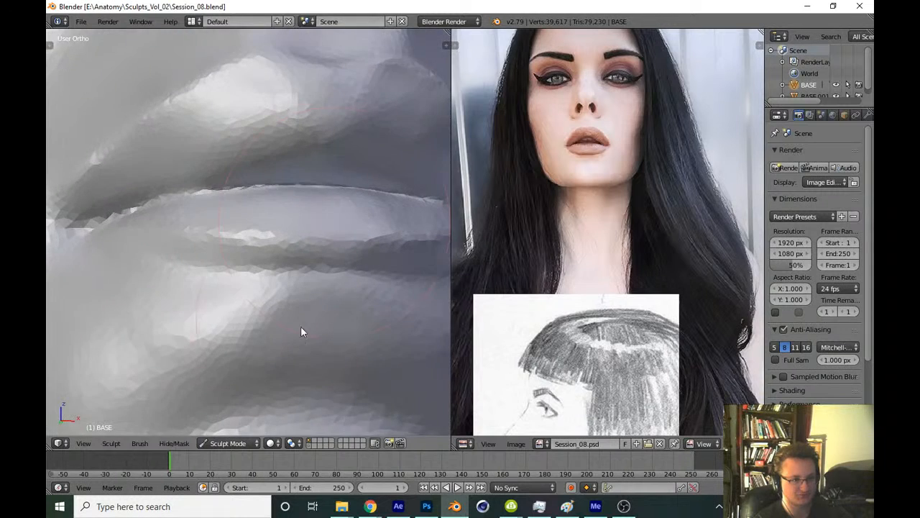
key("shift+c")
left_click_drag(278, 215, 363, 210)
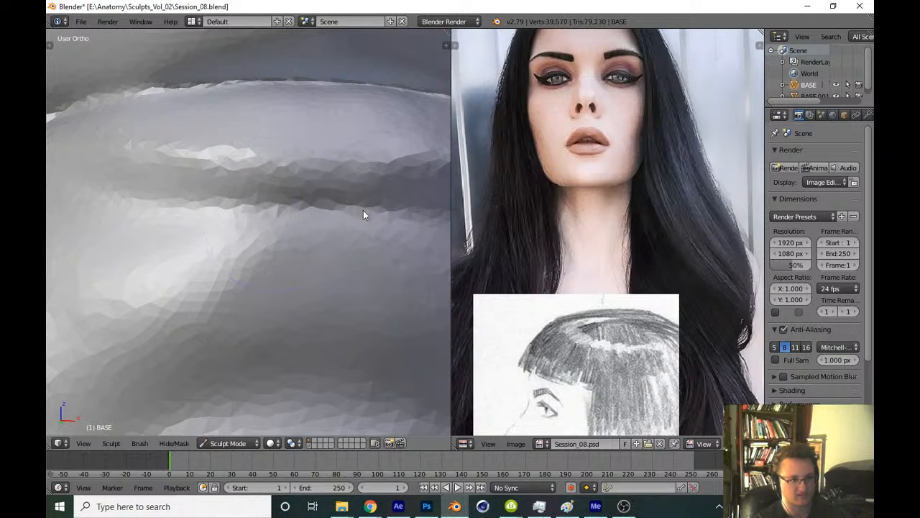
middle_click_drag(347, 202, 306, 221, "shift")
left_click_drag(216, 226, 302, 230)
mouse_move(357, 242)
middle_mouse_down()
mouse_move(295, 248)
mouse_move(256, 289)
mouse_move(356, 278)
mouse_move(339, 276)
middle_mouse_up()
key("f")
left_click(256, 277)
mouse_move(260, 266)
left_mouse_down()
mouse_move(350, 263)
mouse_move(375, 273)
left_mouse_up()
View the reshaped lower lip on the whole head from the front and save the file
scroll(360, 281, "down", 7)
key("KP_1")
scroll(360, 329, "up", 1)
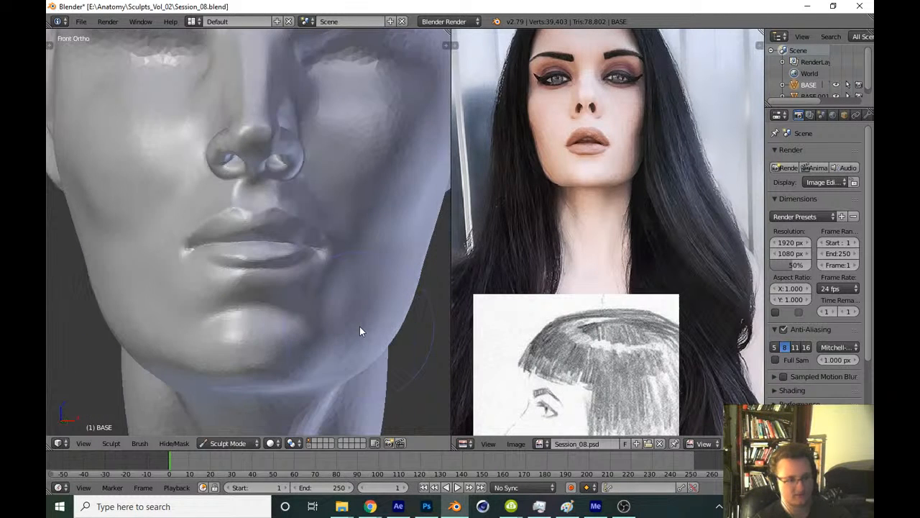
scroll(360, 331, "down", 7)
key("ctrl+s")
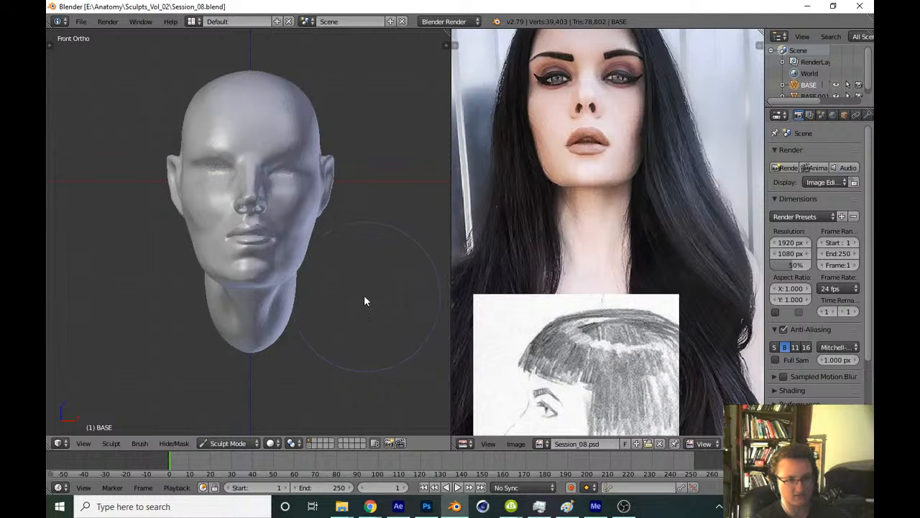
Check the YouTube live streaming page in Chrome and return to Blender
mouse_move(370, 506)
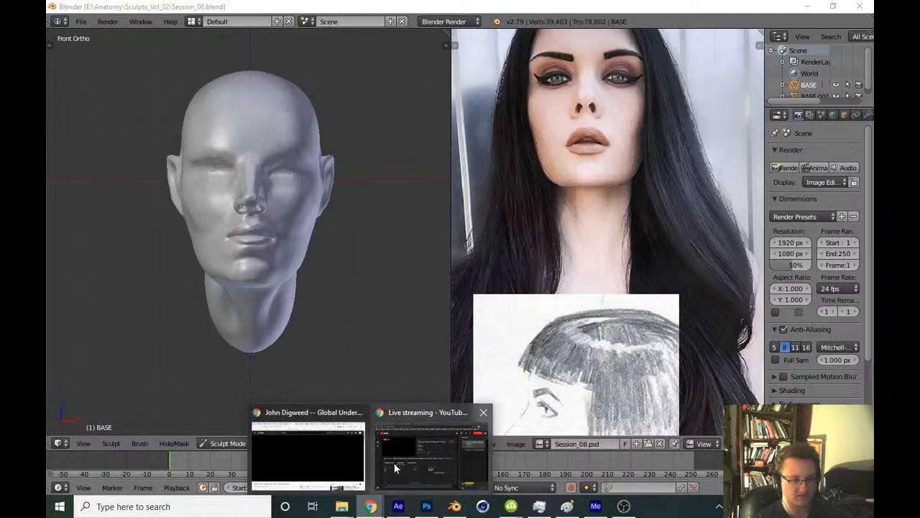
left_click(395, 468)
left_click(453, 506)
Save the head sculpt over Session_08.blend again before working on the forehead
key("ctrl+s")
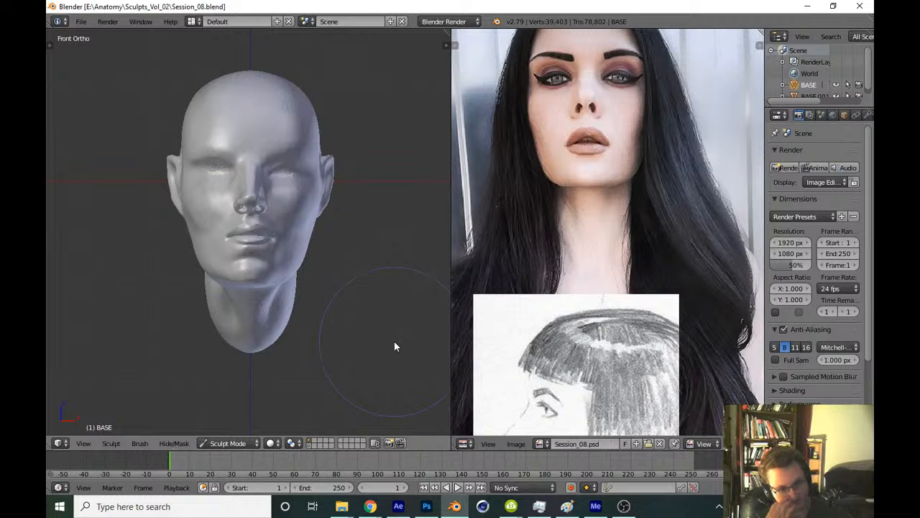
mouse_move(358, 314)
middle_mouse_down("ctrl")
mouse_move(388, 332)
mouse_move(369, 287)
mouse_move(416, 186)
middle_mouse_up("ctrl")
key("ctrl+s")
left_click(394, 329)
Switch to a different sculpting brush and reshape the area between the brows above the nose bridge
middle_click_drag(411, 149, 367, 324, "shift")
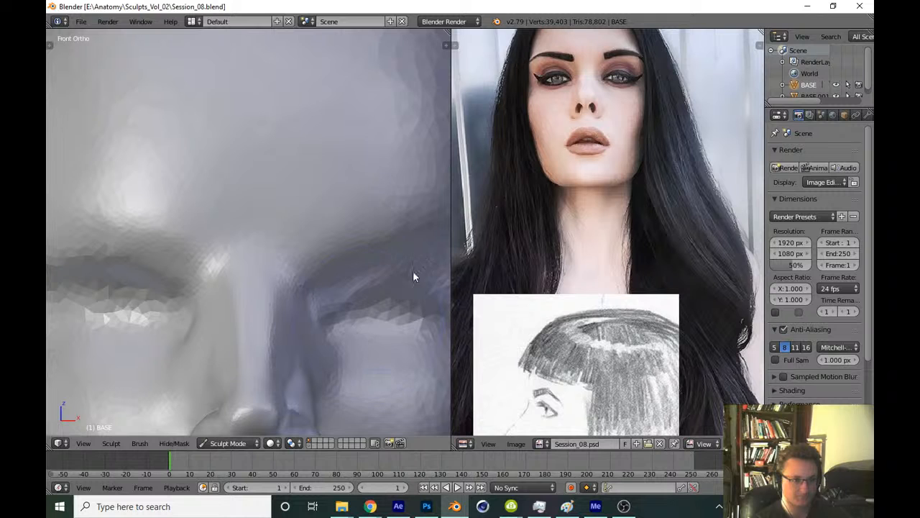
middle_click_drag(501, 174, 513, 217)
scroll(346, 269, "up", 4)
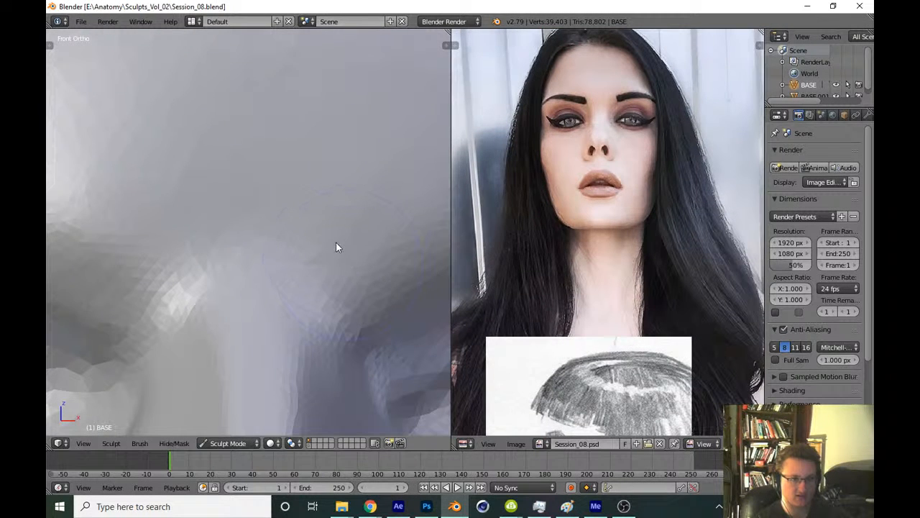
key("t")
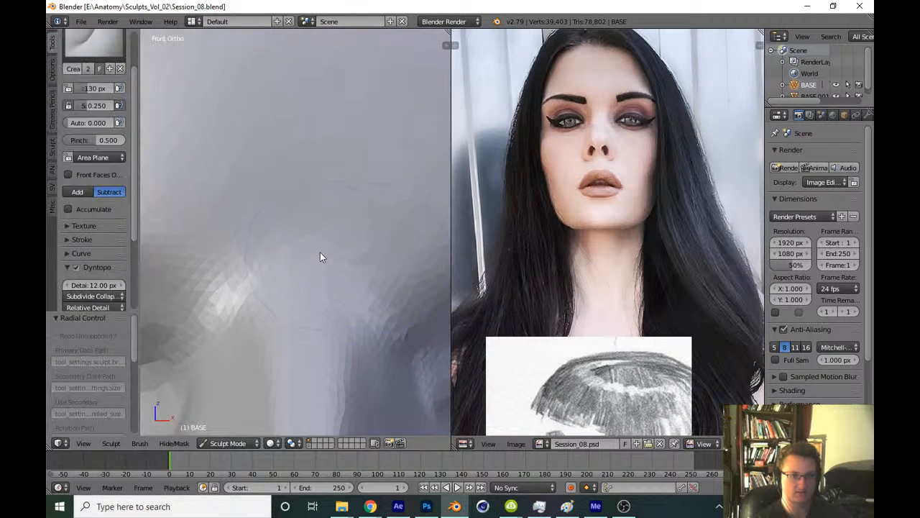
left_click(124, 52)
left_click(138, 92)
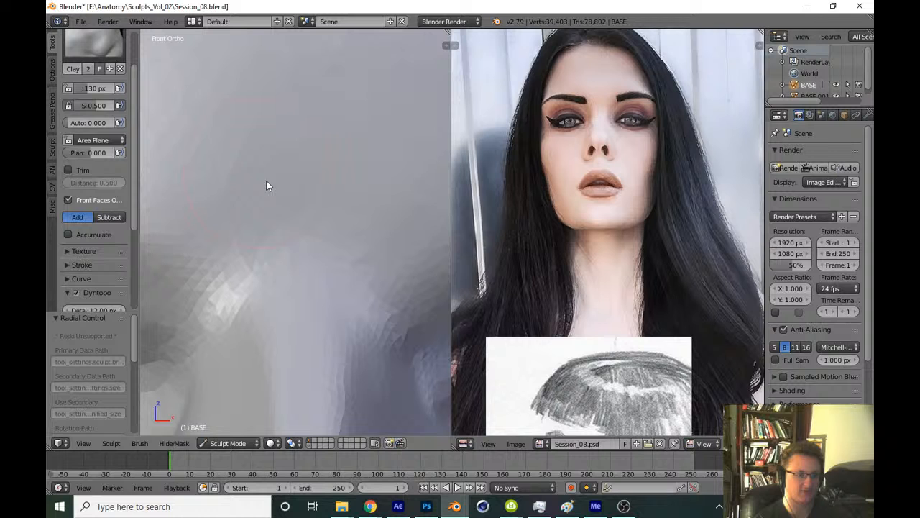
left_click(124, 52)
left_click(180, 88)
key("t")
mouse_move(278, 224)
left_mouse_down()
mouse_move(308, 228)
mouse_move(287, 205)
mouse_move(218, 233)
mouse_move(337, 322)
left_mouse_up()
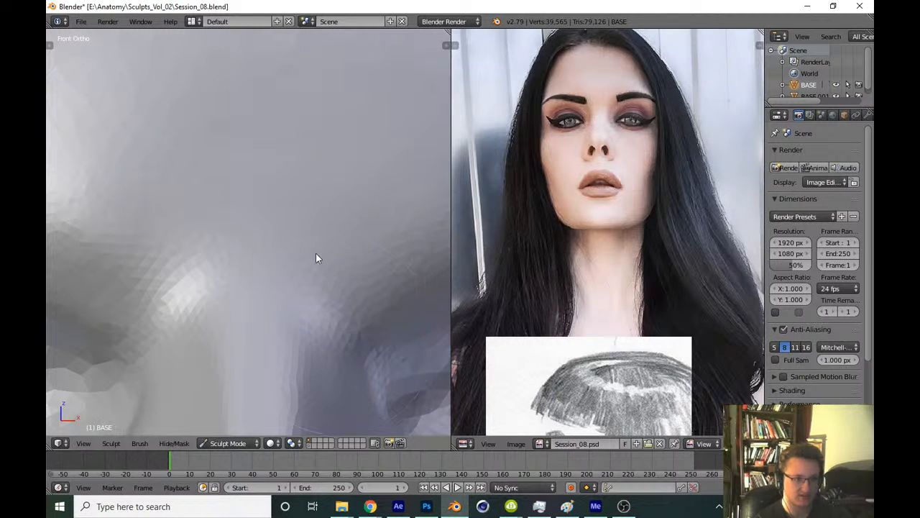
Save the reshaped area between the brows over Session_08.blend with the full face in view
scroll(314, 256, "down", 8)
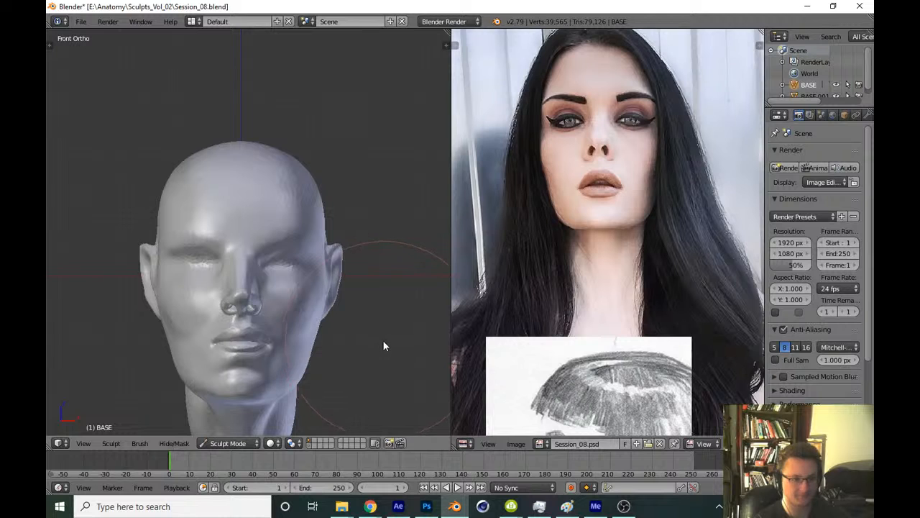
key("ctrl+s")
left_click(382, 341)
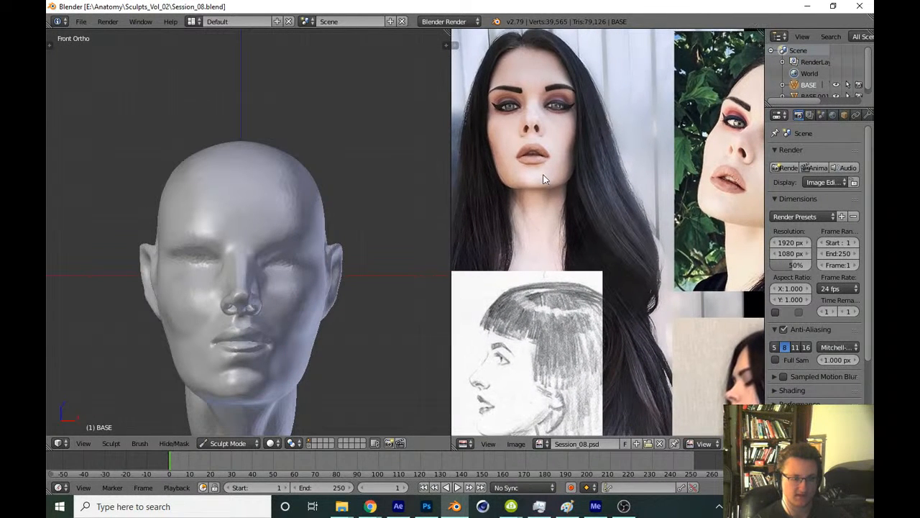
Sculpt the inner part of the brow ridge with upward strokes in close front view
scroll(381, 316, "up", 8)
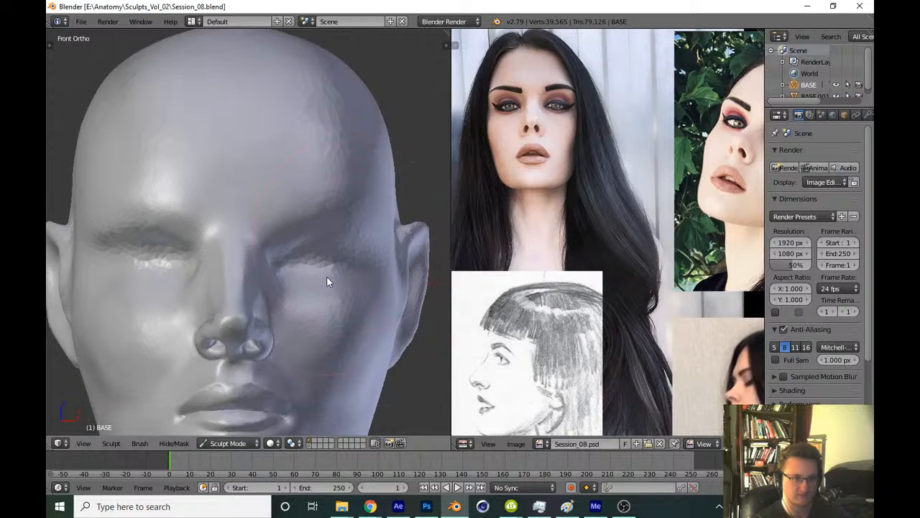
scroll(430, 226, "up", 2)
mouse_move(308, 246)
left_mouse_down()
mouse_move(280, 245)
mouse_move(305, 235)
left_mouse_up()
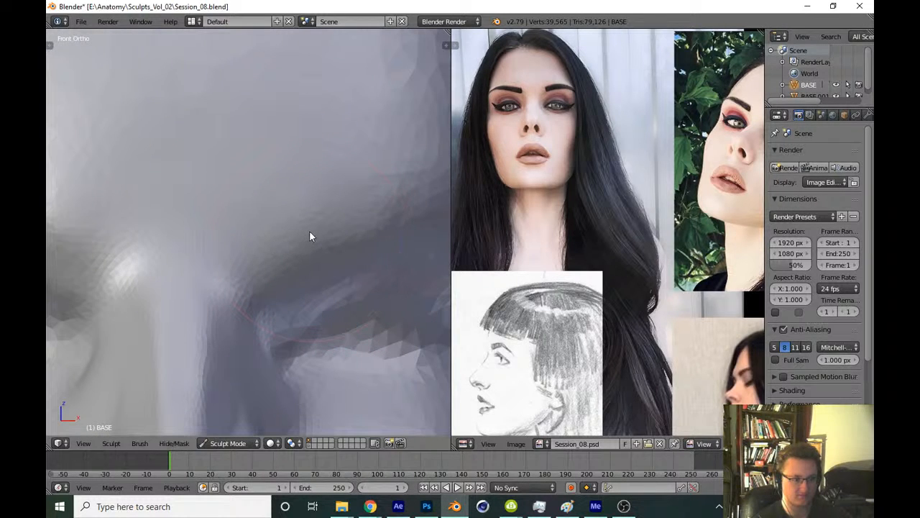
left_click(624, 507)
left_click_drag(348, 274, 340, 237)
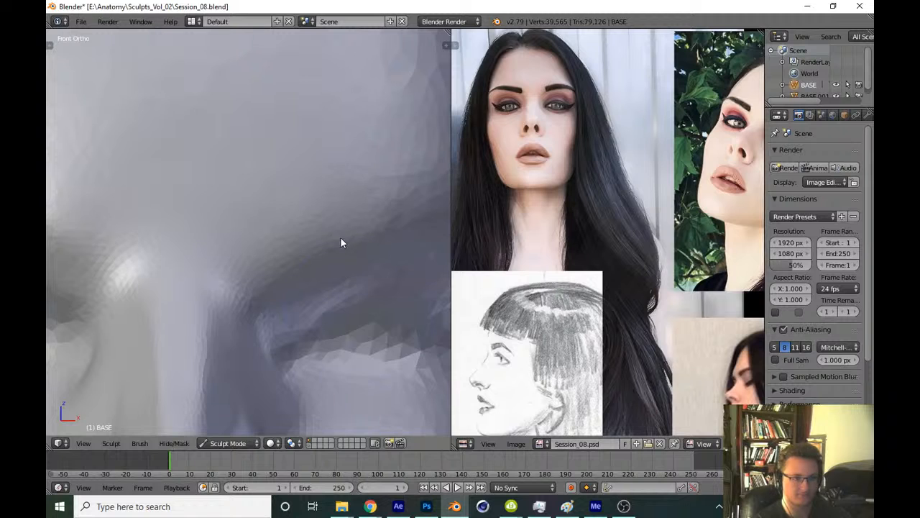
middle_click_drag(340, 237, 338, 270, "shift")
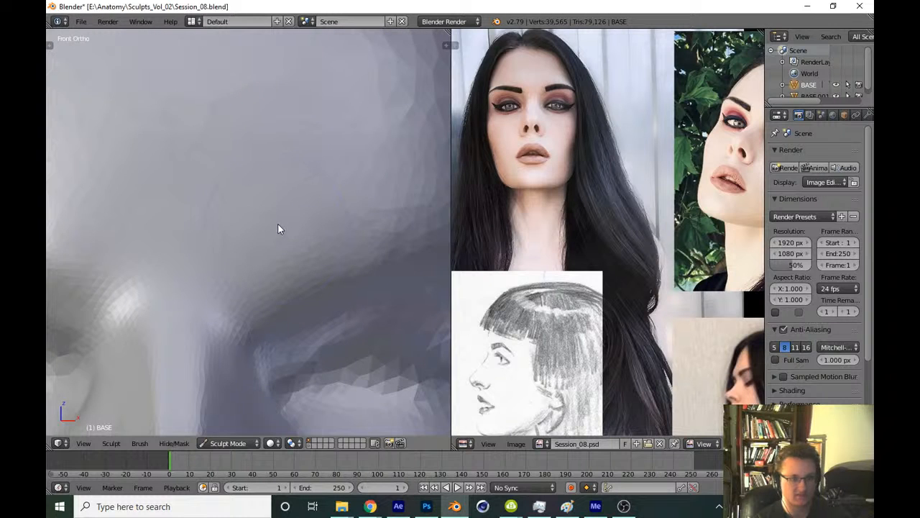
Switch to another brush and build up the brow ridge above the eye socket from the inner end outward
key("t")
left_click(76, 55)
left_click(135, 92)
key("t")
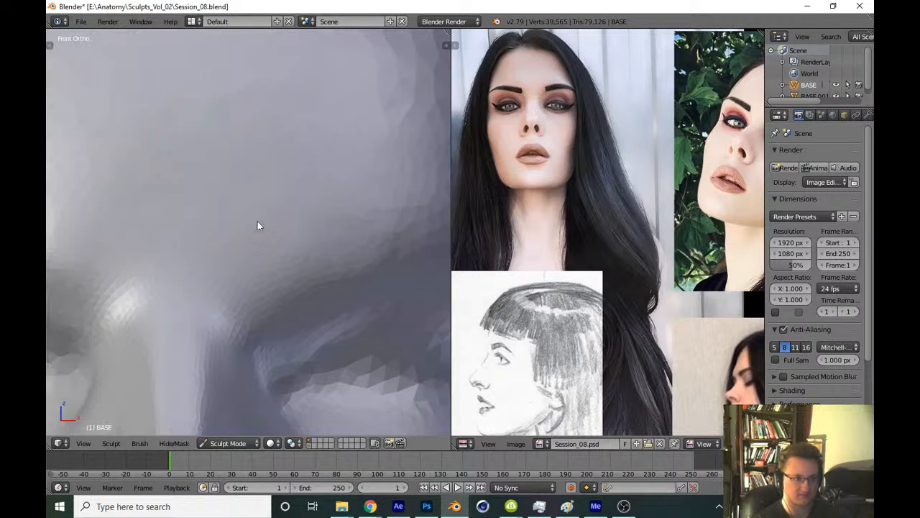
middle_click_drag(302, 258, 259, 252, "shift")
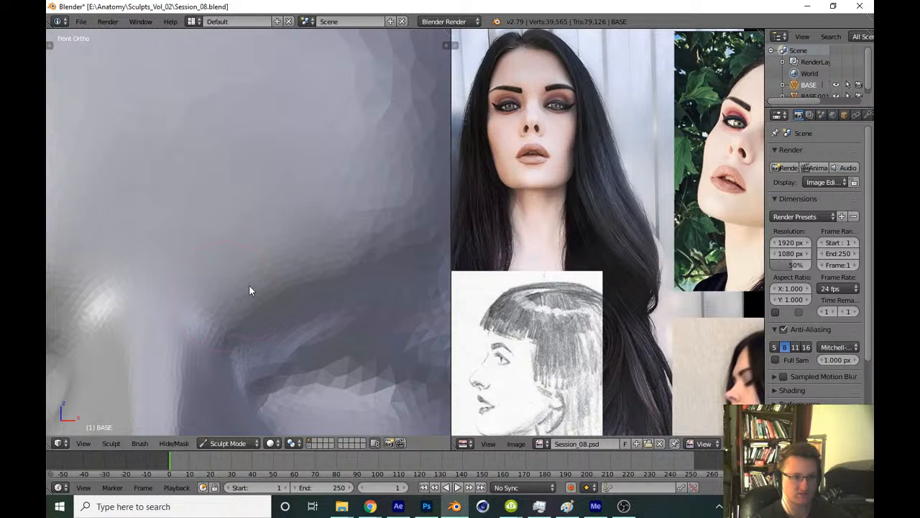
left_click_drag(249, 284, 265, 262)
middle_click_drag(266, 263, 245, 263, "shift")
mouse_move(230, 252)
left_mouse_down()
mouse_move(287, 242)
mouse_move(316, 212)
mouse_move(325, 245)
left_mouse_up()
Extend the brow ridge toward the temple from a turned view, adjusting the brush size between strokes
middle_click_drag(295, 240, 275, 235)
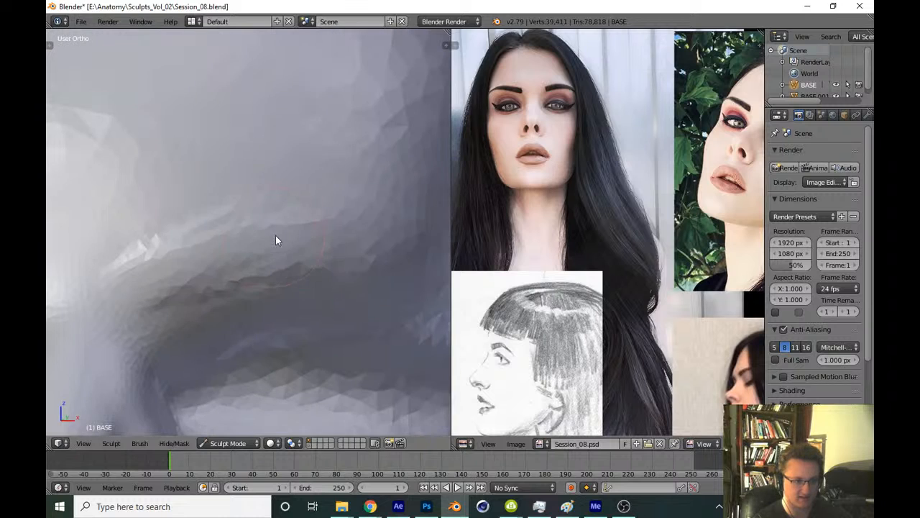
key("f")
left_click(266, 238)
left_click_drag(177, 260, 392, 245)
middle_click_drag(316, 245, 285, 242)
key("f")
left_click(298, 242)
left_click_drag(321, 241, 300, 231)
middle_click_drag(301, 231, 252, 232)
key("f")
left_click(242, 238)
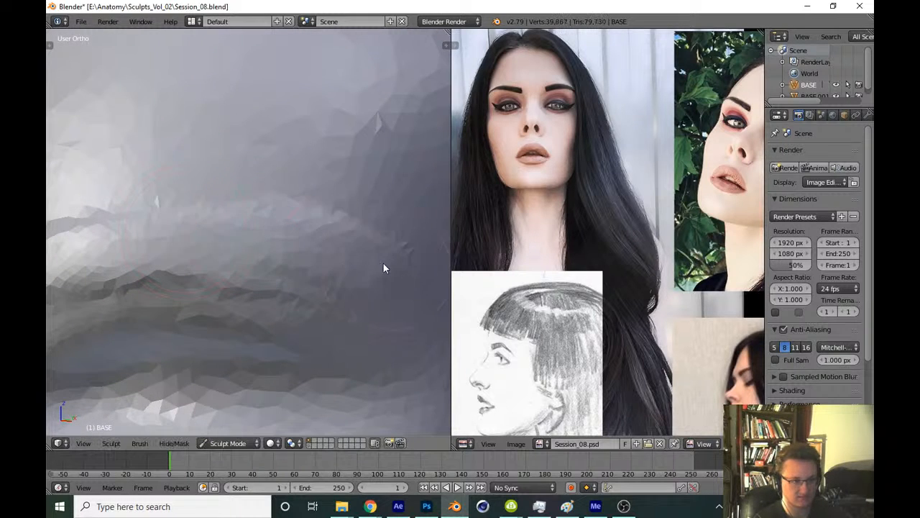
Rework the brow ridge with long strokes from the front and three-quarter views
scroll(384, 263, "down", 6)
key("KP_1")
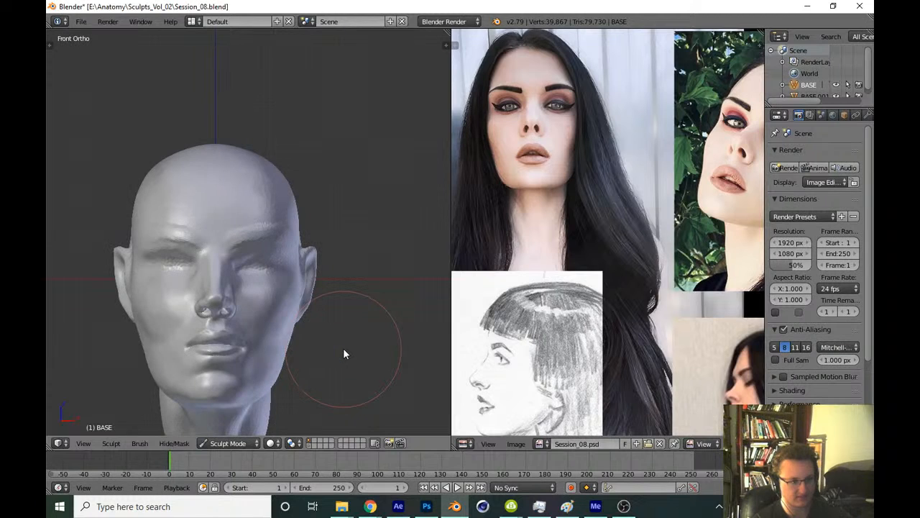
scroll(305, 302, "up", 8)
scroll(338, 193, "up", 3)
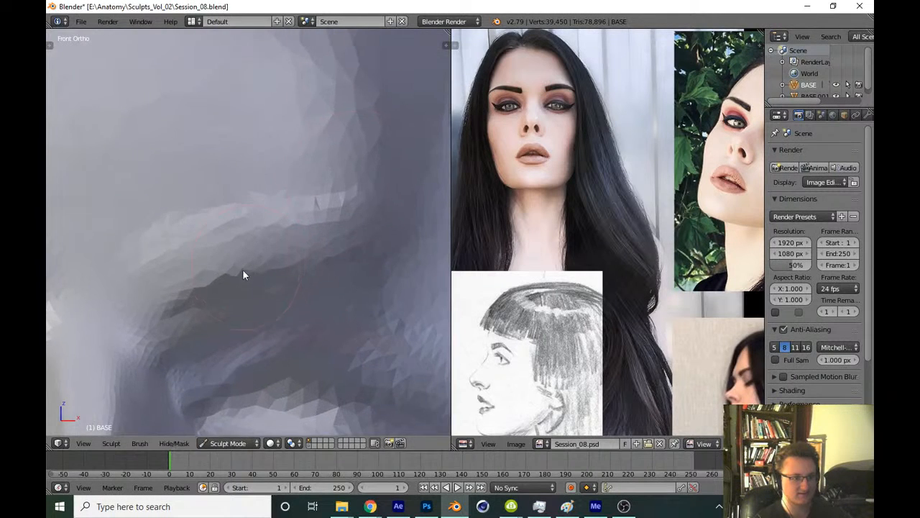
mouse_move(242, 269)
left_mouse_down()
mouse_move(162, 290)
mouse_move(316, 248)
mouse_move(390, 253)
left_mouse_up()
middle_click_drag(390, 254, 315, 228)
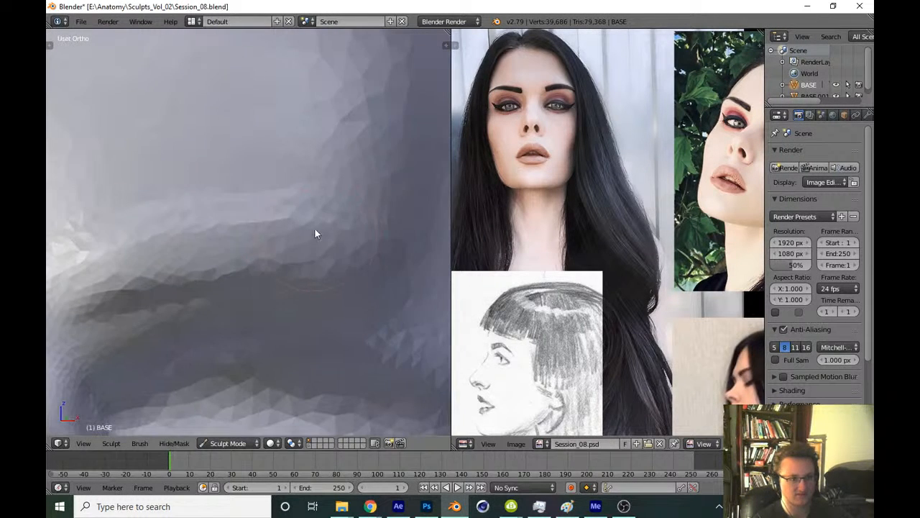
left_click_drag(314, 229, 390, 255)
middle_click_drag(391, 255, 281, 243)
mouse_move(281, 244)
left_mouse_down()
mouse_move(361, 248)
mouse_move(339, 254)
left_mouse_up()
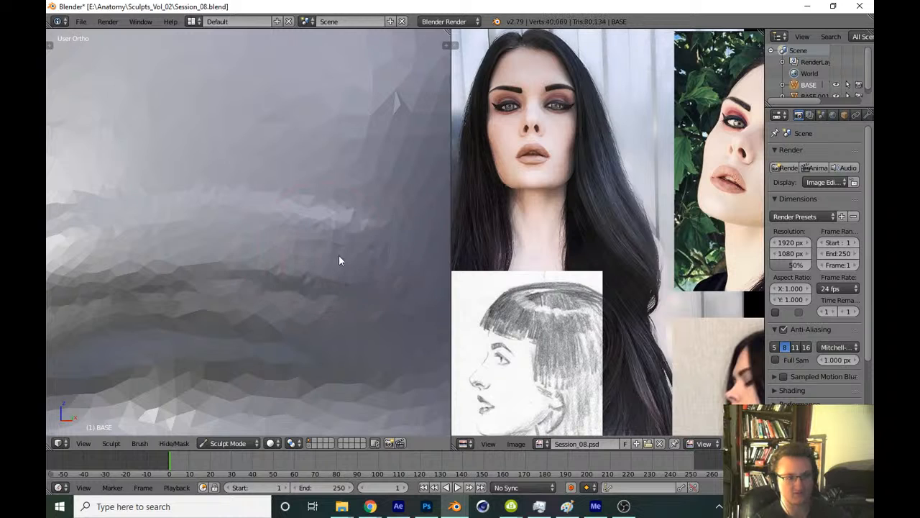
Resize the brush and sculpt the outer end of the brow ridge near the temple
scroll(316, 252, "down", 1)
key("f")
left_click(253, 243)
left_click_drag(258, 245, 301, 256)
scroll(296, 302, "down", 3)
scroll(326, 188, "down", 5)
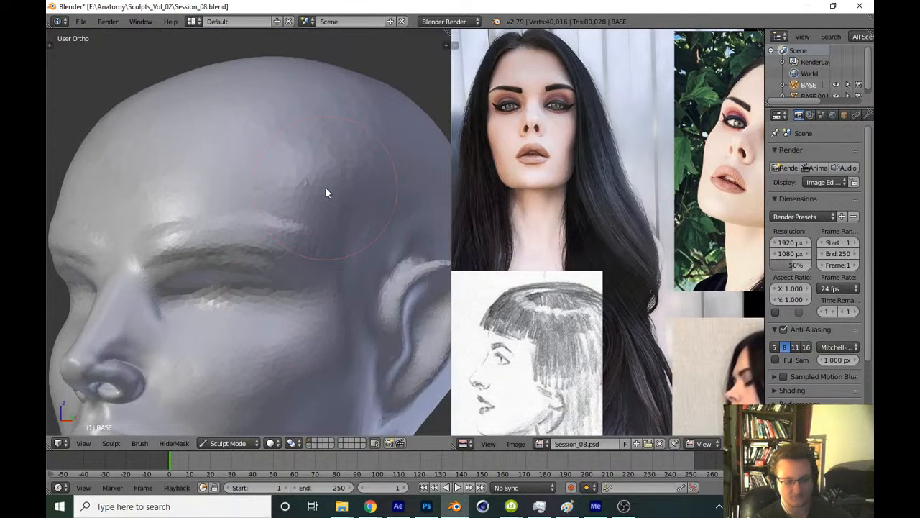
Soften the sharp brow ridge into the forehead and eye socket from the front and side
key("KP_1")
scroll(251, 305, "up", 5)
scroll(252, 312, "up", 2)
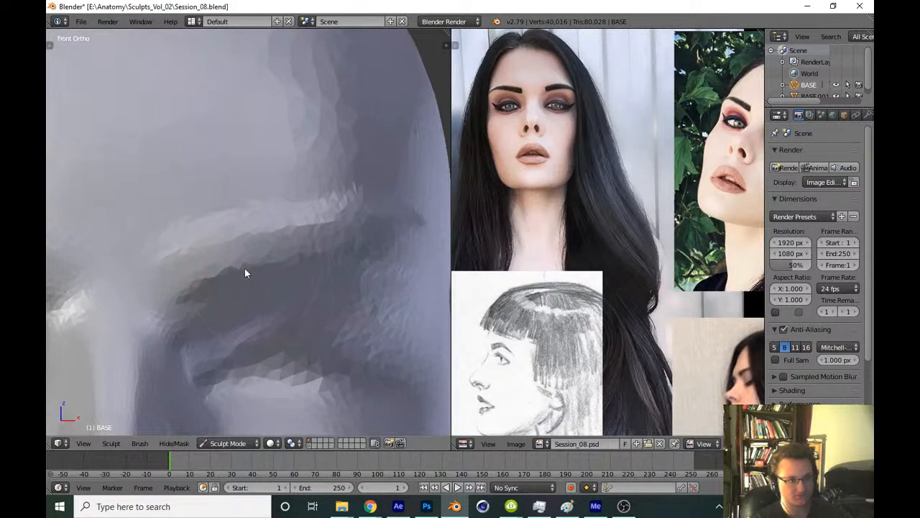
mouse_move(271, 202)
middle_mouse_down()
mouse_move(333, 183)
mouse_move(396, 205)
middle_mouse_up()
scroll(379, 214, "down", 6)
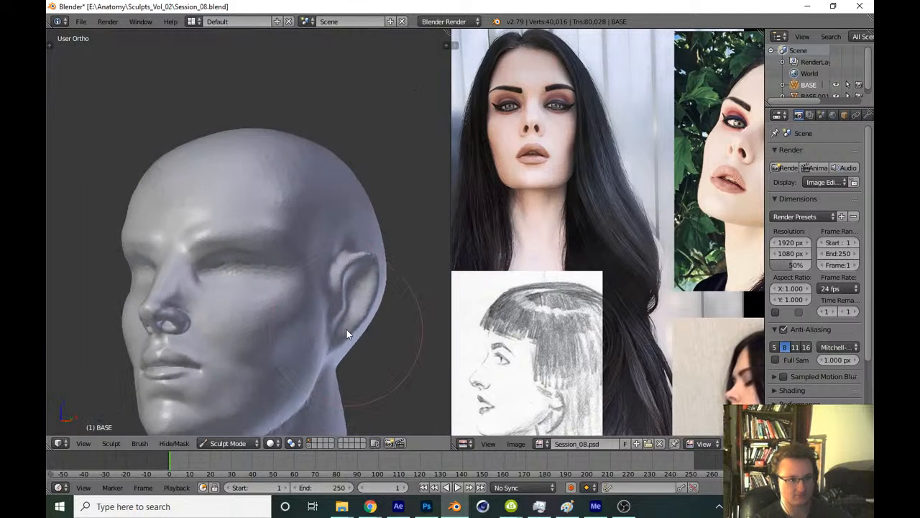
Return to the front view and save the softened brow ridge over Session_08.blend
key("KP_1")
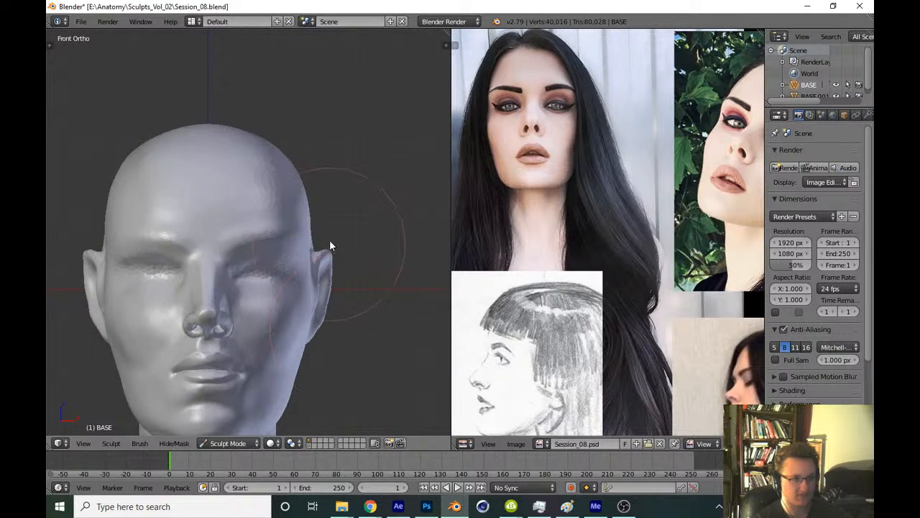
scroll(340, 333, "down", 2)
key("ctrl+s")
left_click(349, 327)
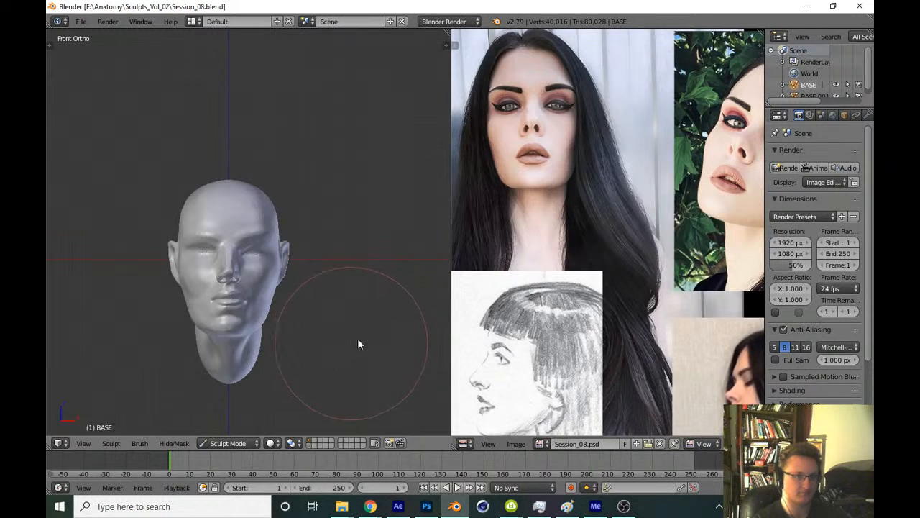
Refine the brow ridge with long close-up strokes above the eye socket toward the temple, resizing the brush for the final pass
scroll(346, 266, "up", 4)
scroll(338, 272, "up", 4)
scroll(313, 283, "up", 2)
scroll(309, 283, "up", 2)
middle_click_drag(309, 283, 309, 250)
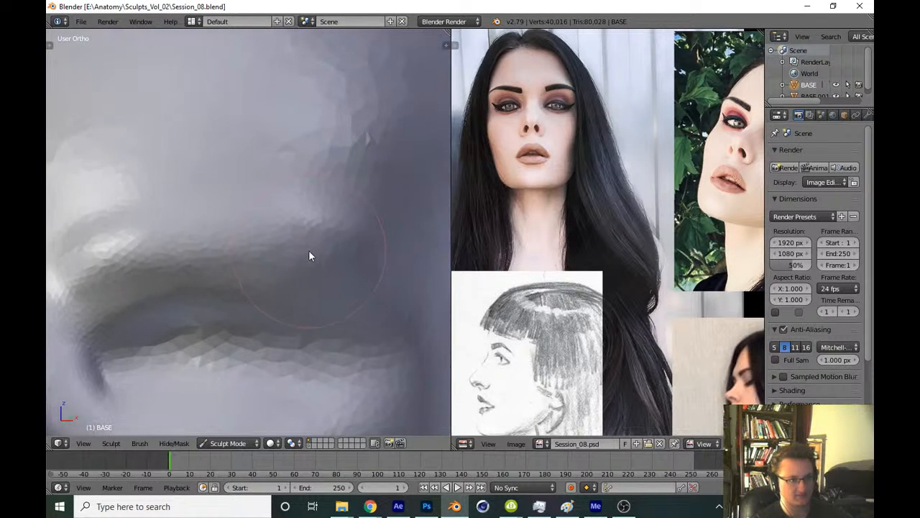
left_click_drag(308, 250, 271, 249)
middle_click_drag(160, 261, 136, 259)
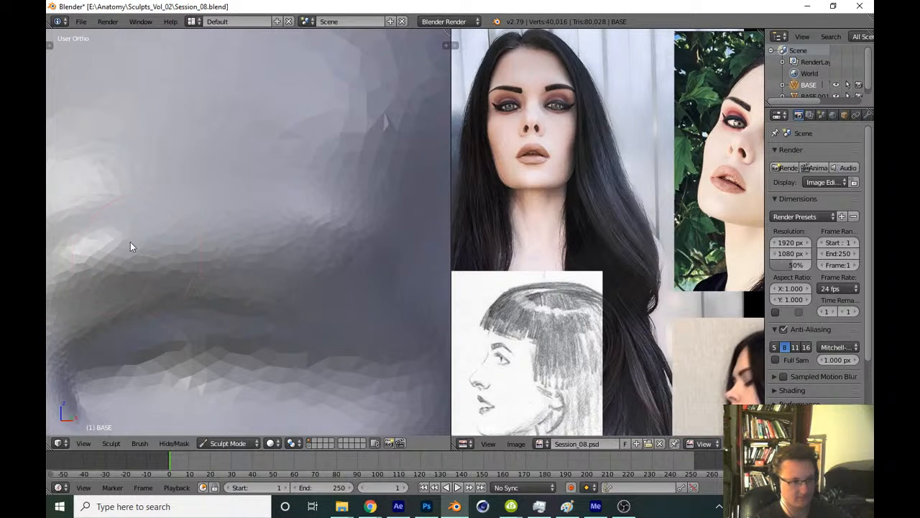
left_click_drag(131, 244, 271, 253)
middle_click_drag(270, 253, 248, 253)
mouse_move(90, 260)
left_mouse_down()
mouse_move(287, 248)
mouse_move(381, 284)
left_mouse_up()
key("f")
left_click(136, 251)
mouse_move(162, 251)
left_mouse_down()
mouse_move(265, 285)
mouse_move(370, 297)
left_mouse_up()
Save the reworked brow ridge over Session_08.blend
scroll(341, 314, "down", 8)
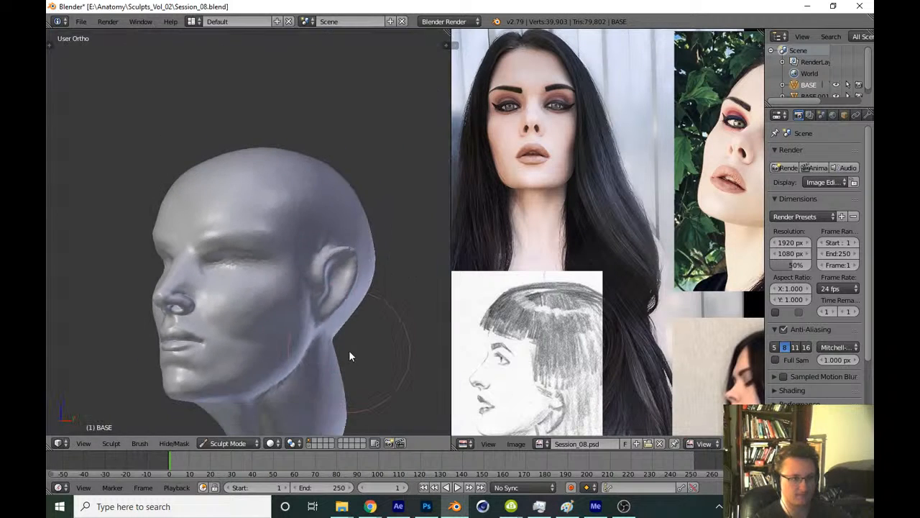
key("KP_1")
scroll(350, 353, "down", 4)
key("ctrl+s")
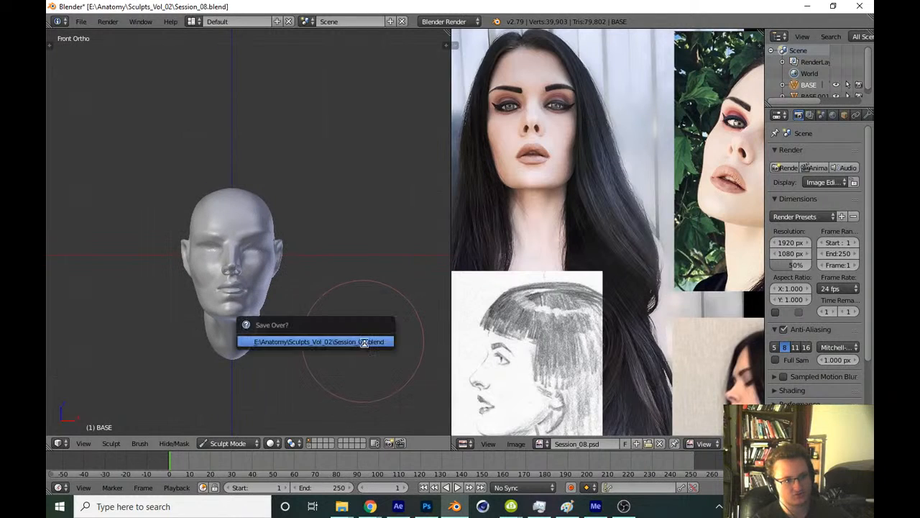
left_click(365, 344)
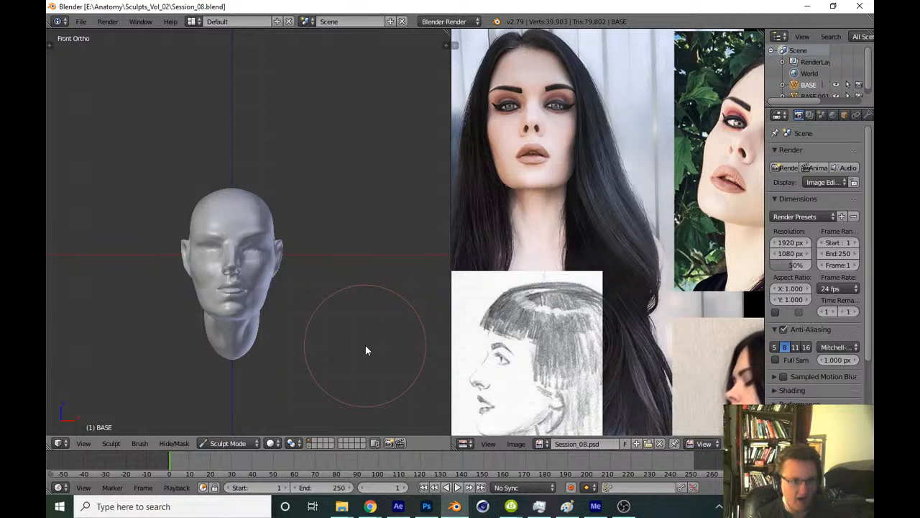
Take the head out of Sculpt Mode into Object Mode and add a UV sphere for the eyeball
scroll(596, 217, "up", 5)
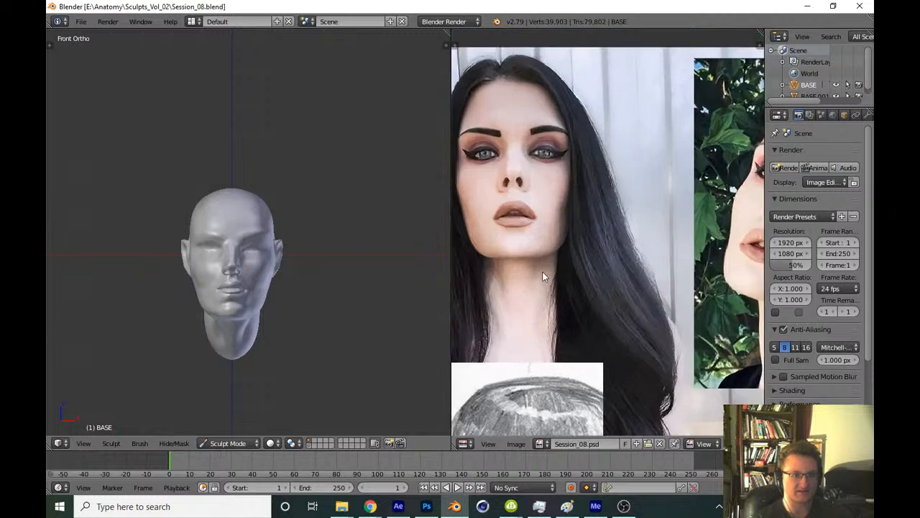
scroll(596, 217, "down", 5)
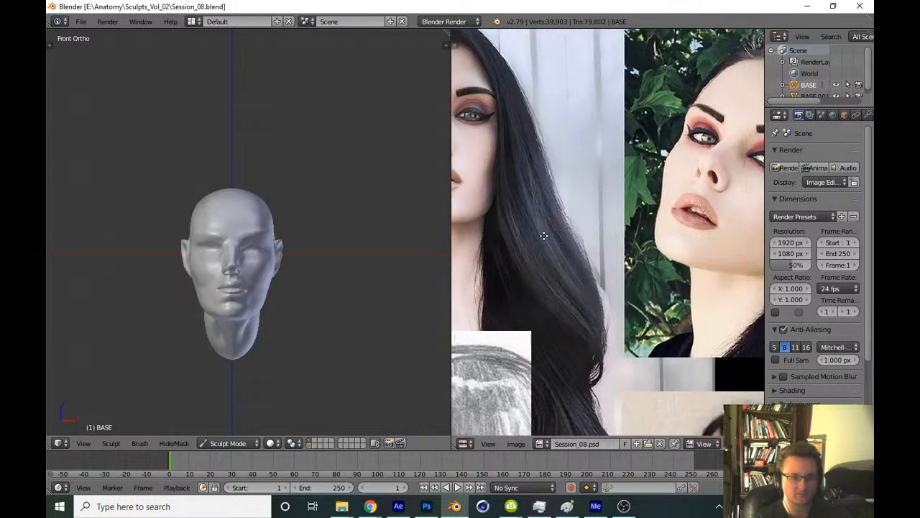
scroll(570, 240, "up", 4)
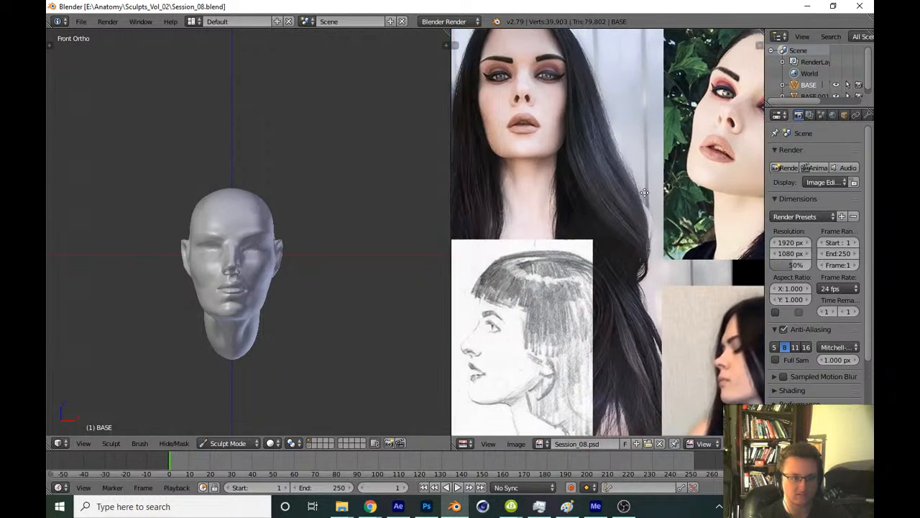
middle_click_drag(473, 304, 598, 330)
middle_click_drag(529, 280, 536, 327)
scroll(426, 287, "up", 6)
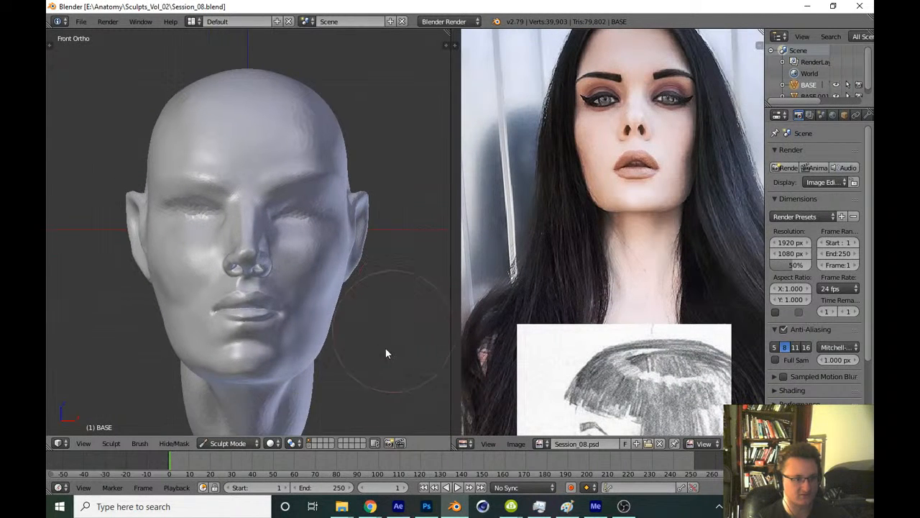
left_click(237, 443)
left_click(227, 429)
key("shift+a")
mouse_move(352, 259)
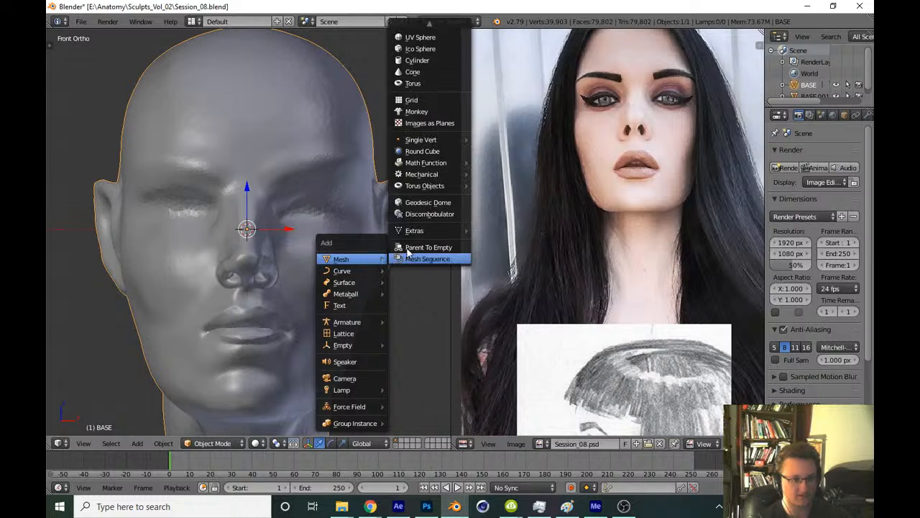
left_click(422, 63)
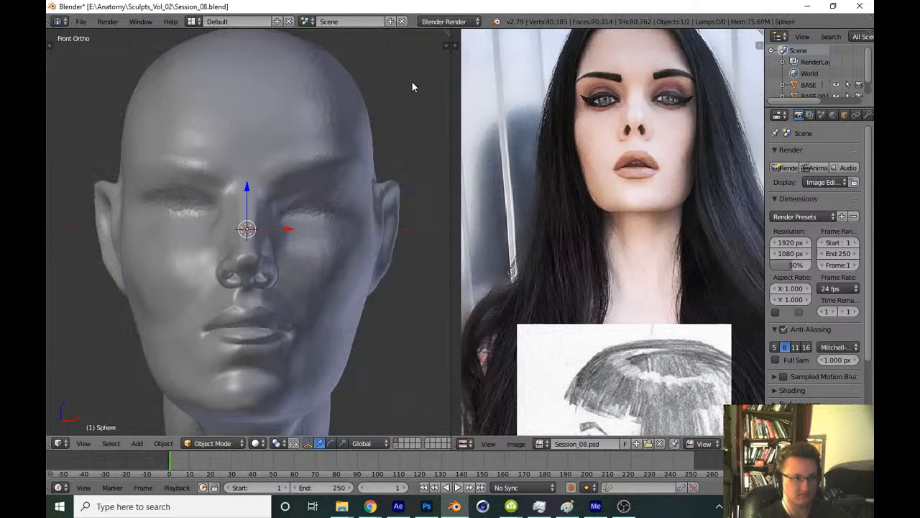
Rotate the sphere's mesh 90° about the X axis in Edit Mode so its pole faces forward
key("Tab")
type("z")
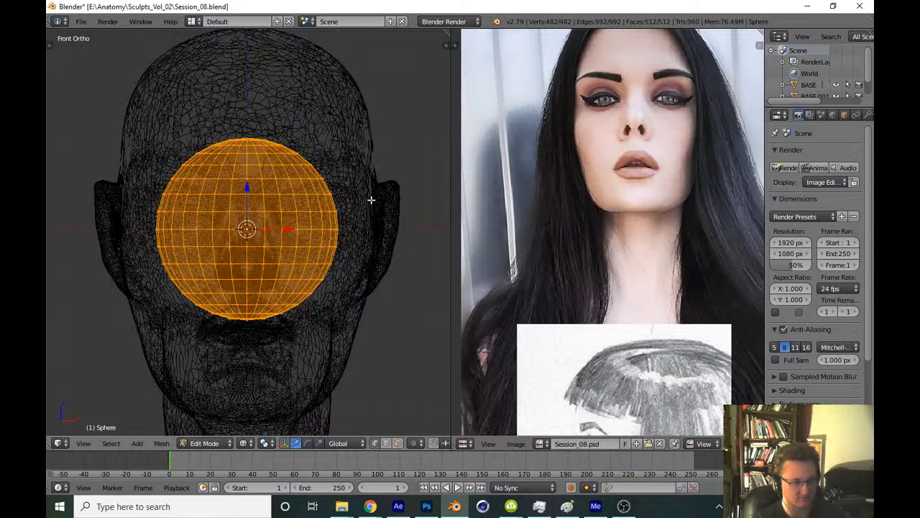
type("rx90")
key("Return")
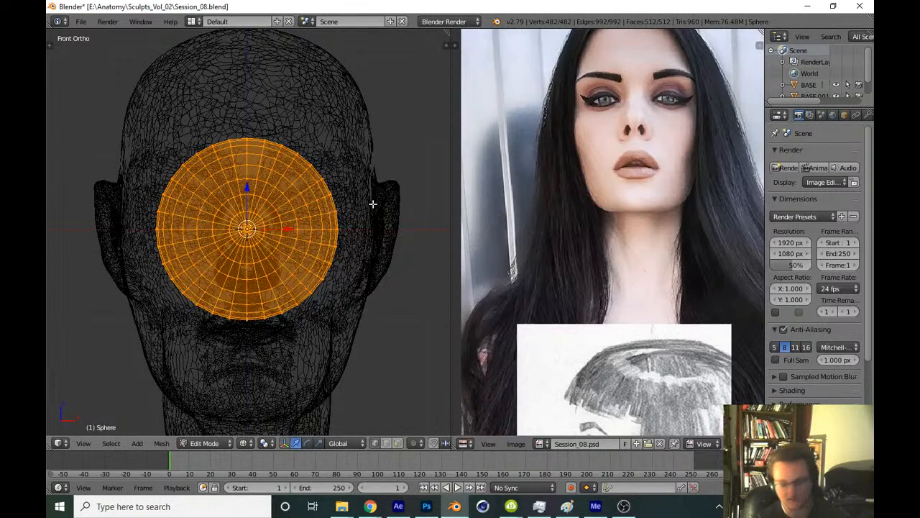
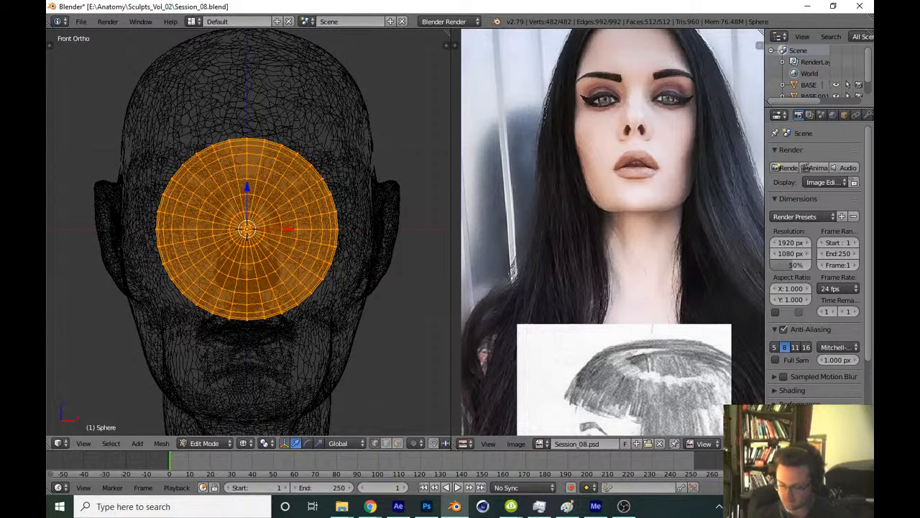
left_click(624, 506)
left_click(630, 507)
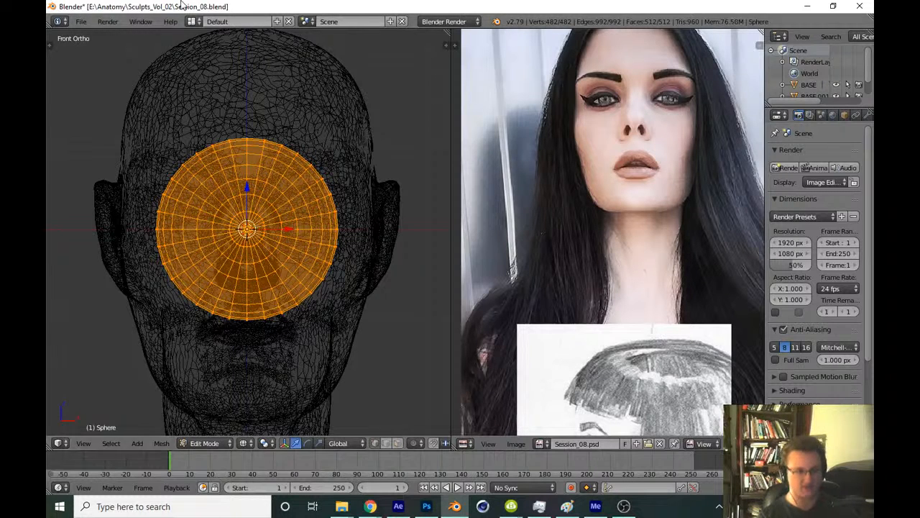
Move the sphere along the X axis from the head's centre to line up with one eye
key("g")
key("x")
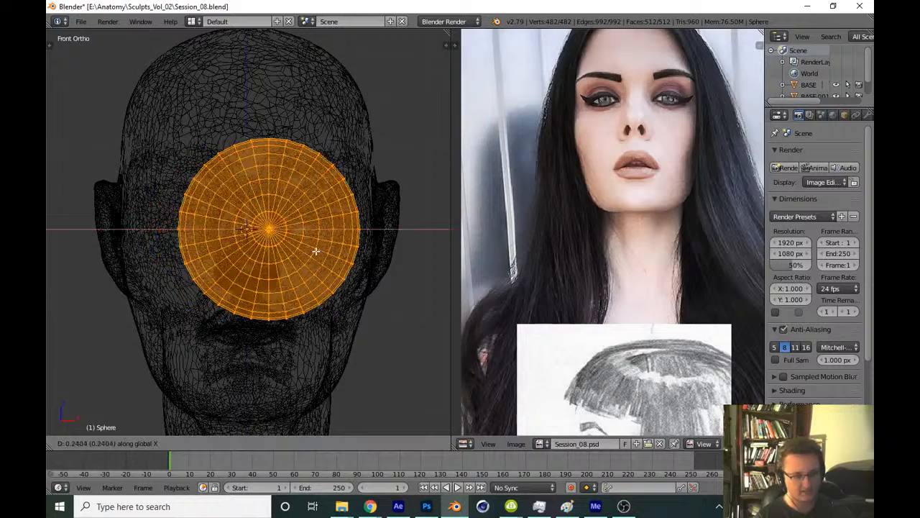
left_click(357, 247)
key("z")
Scale the sphere down to eyeball size and move it forward into the eye socket from the side view
middle_click_drag(364, 249, 327, 281, "shift")
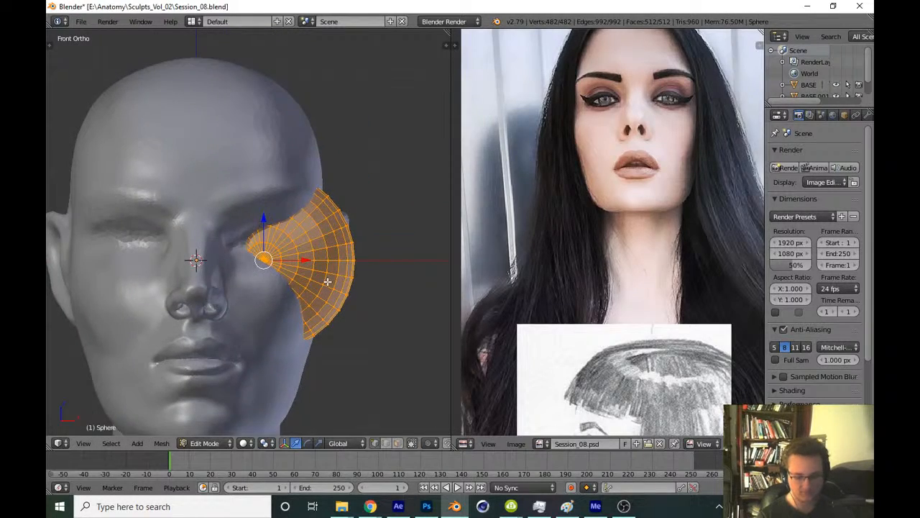
key("KP_3")
key("s")
left_click(335, 264)
key("z")
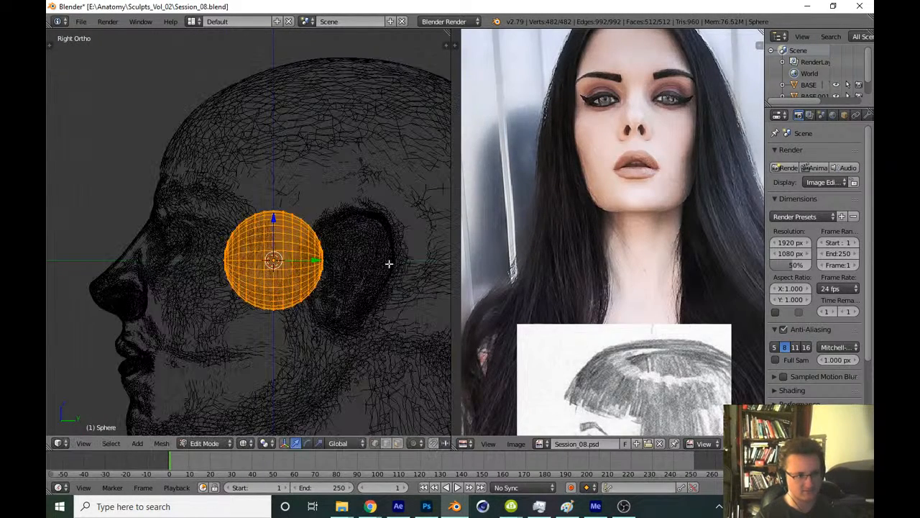
key("g")
left_click(326, 249)
key("z")
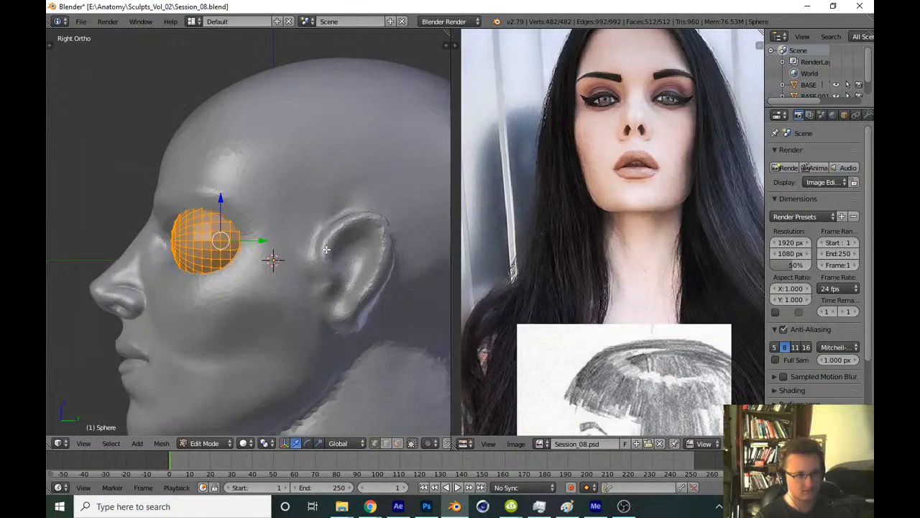
Scale the eyeball slightly smaller from the front view
key("KP_1")
scroll(353, 249, "up", 5)
key("z")
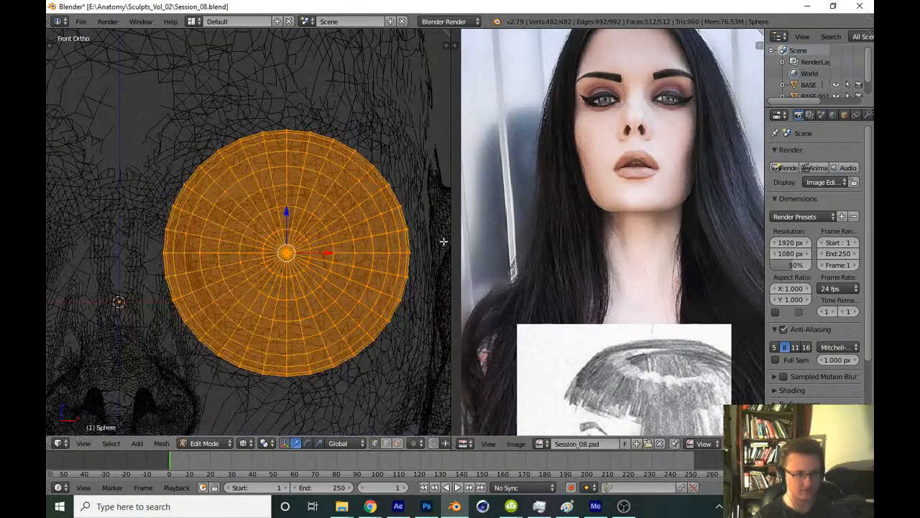
key("z")
key("s")
left_click(421, 242)
Nudge the eyeball forward along Y by about 0.023 and inward along X toward the nose
key("KP_3")
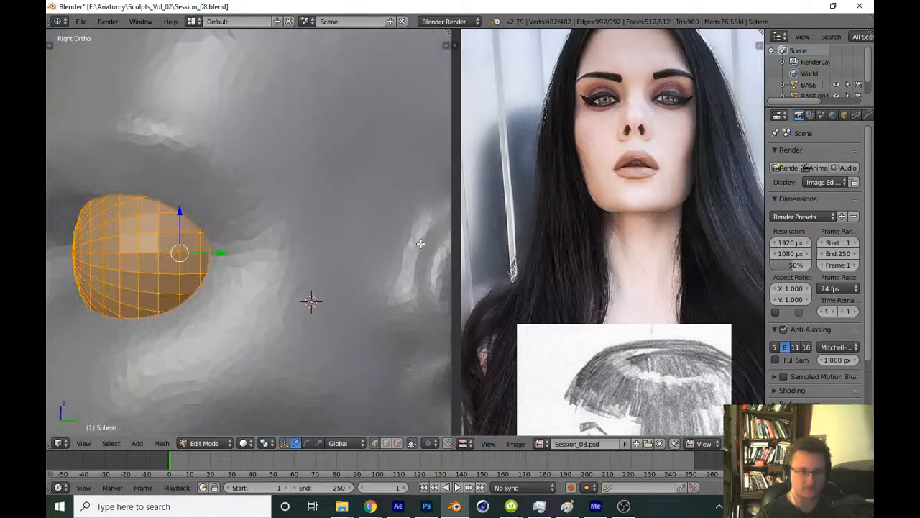
middle_click_drag(223, 234, 373, 253, "shift")
key("g")
key("y")
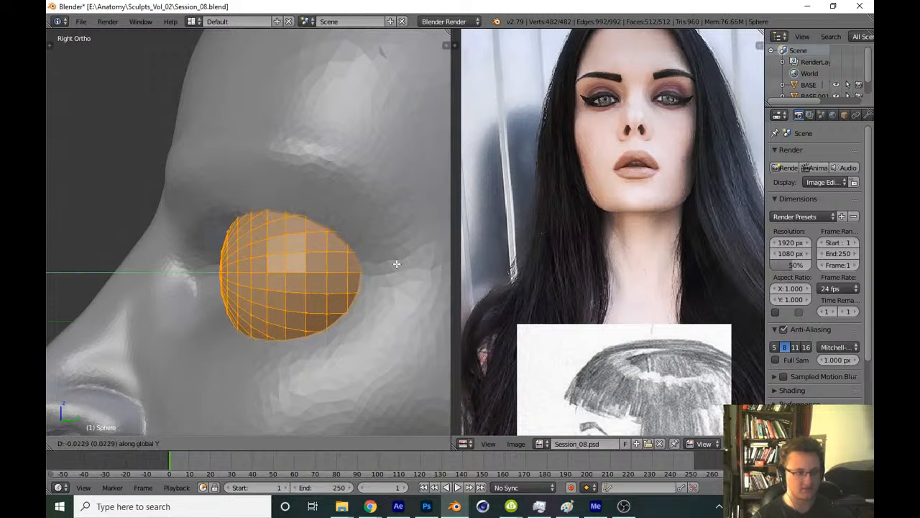
left_click(396, 264)
key("KP_1")
key("g")
key("x")
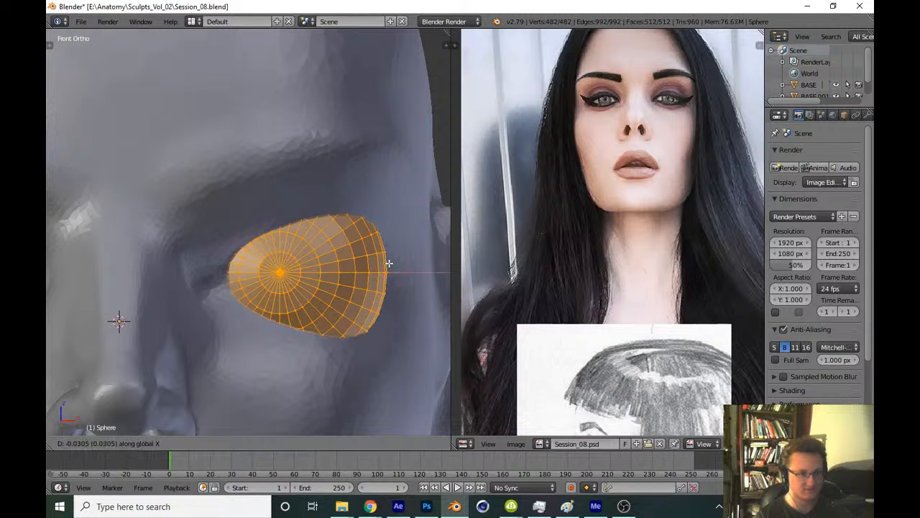
left_click(382, 264)
Select the eyeball's front pole with its surrounding ring of faces and create a new material for the sphere
scroll(382, 264, "down", 5)
scroll(330, 264, "up", 8)
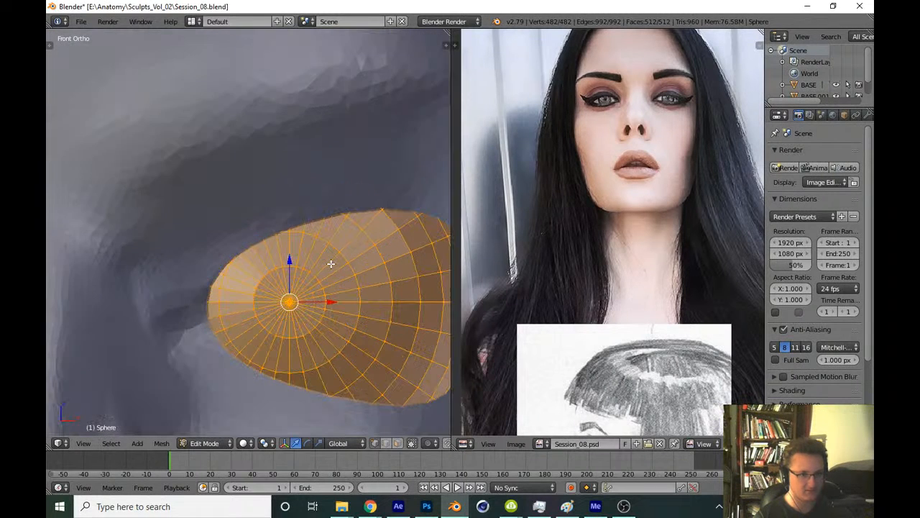
right_click(290, 301)
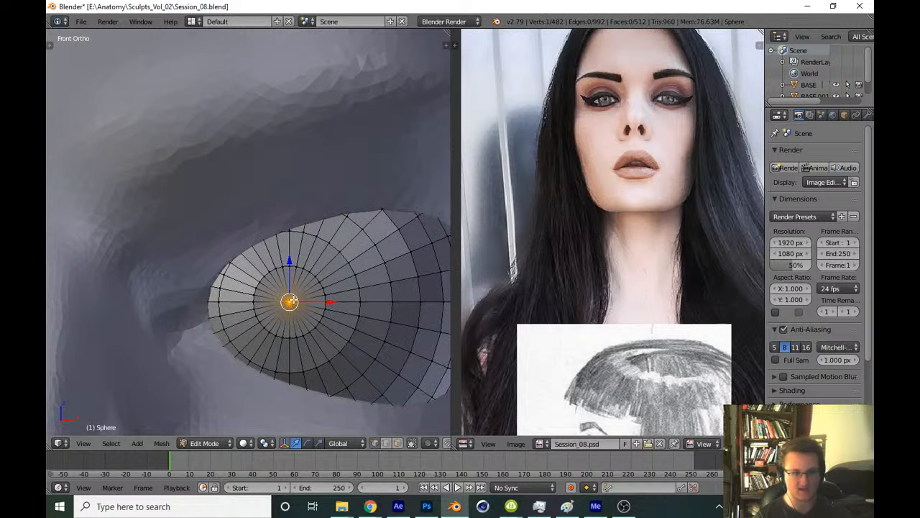
key("ctrl+KP_Add")
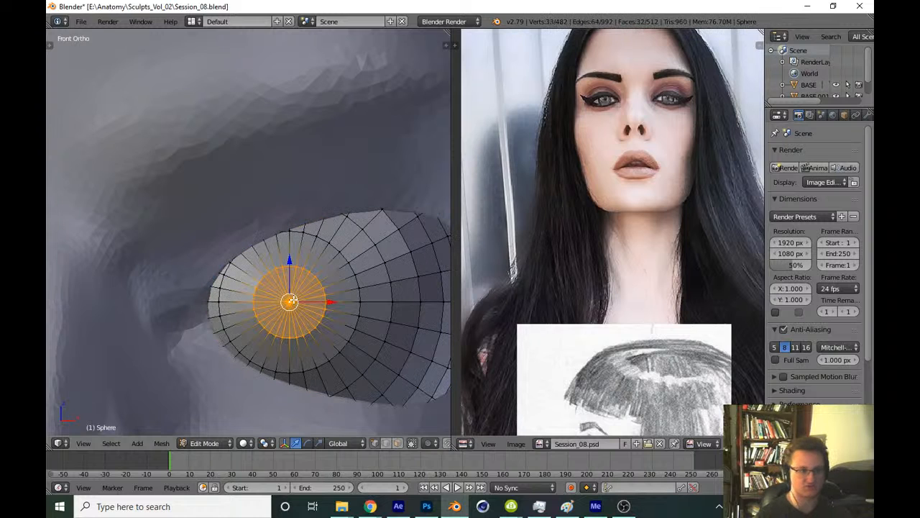
left_click(842, 116)
left_click(827, 207)
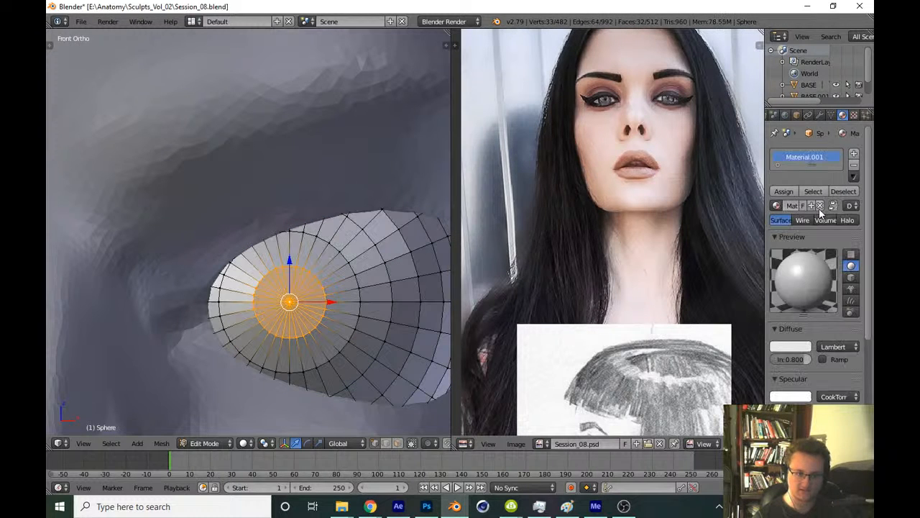
Switch the render engine to Cycles with nodes enabled for the eyeball material, and save over Session_08.blend
left_click(450, 23)
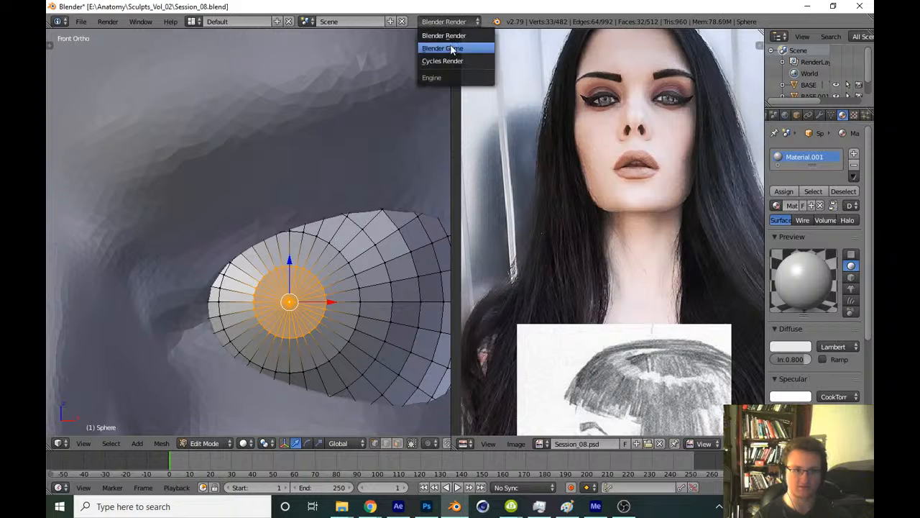
left_click(454, 59)
left_click(826, 268)
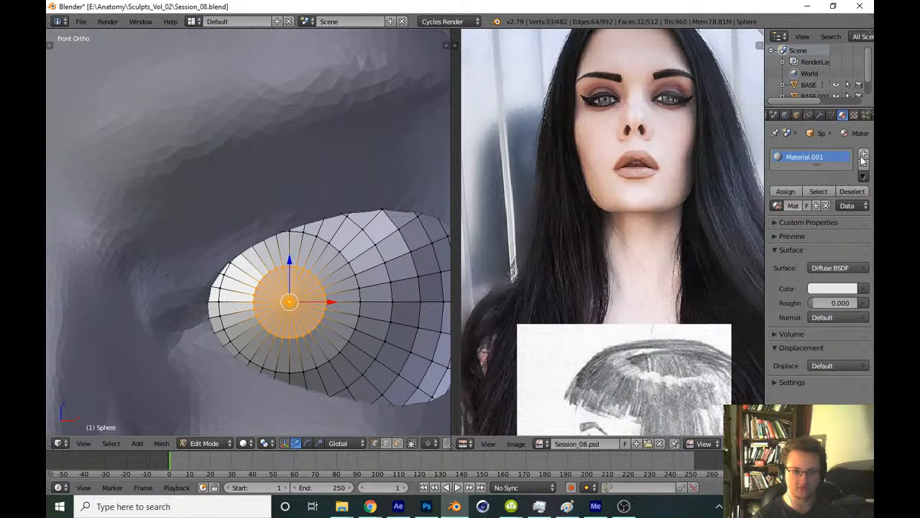
key("ctrl+s")
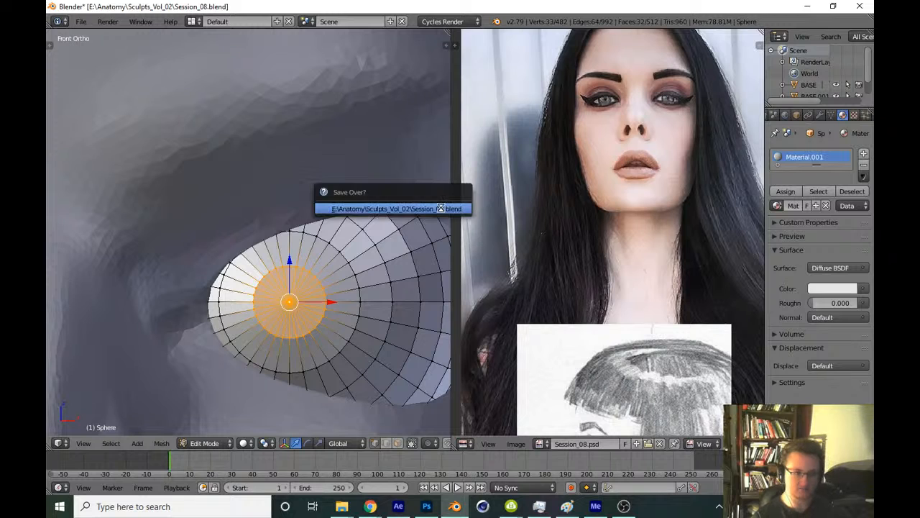
left_click(433, 205)
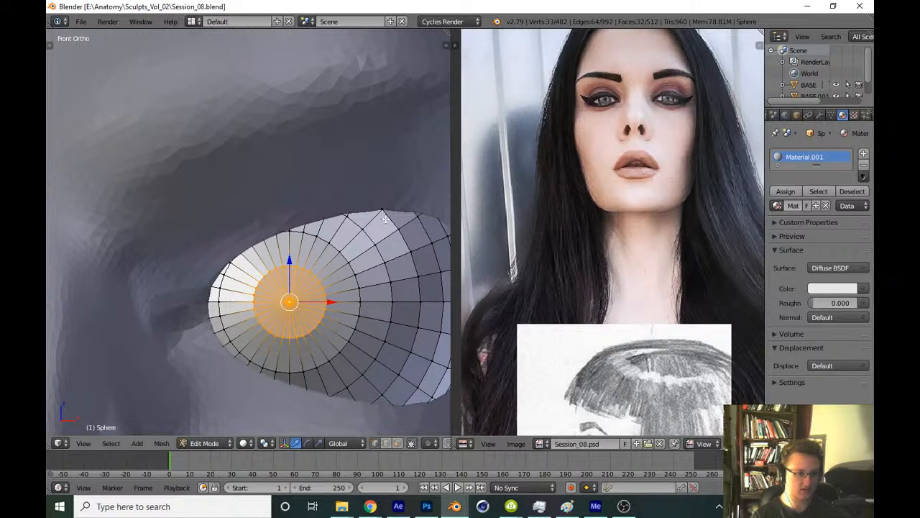
Add a second material slot to the eyeball with a new material and set its diffuse color to black
left_click(864, 154)
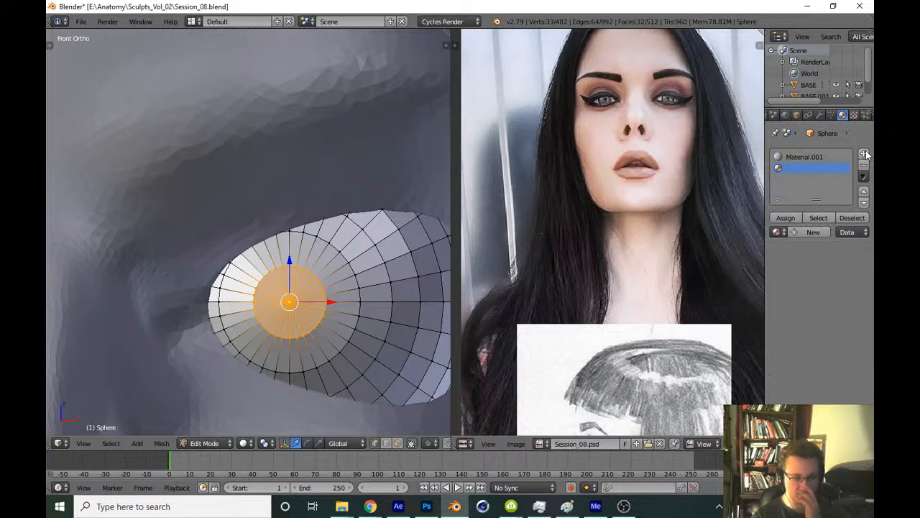
left_click(816, 233)
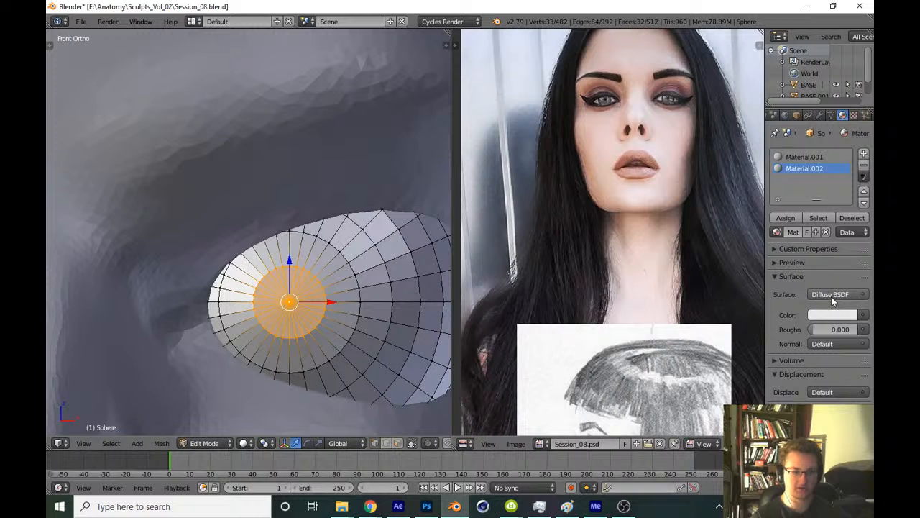
left_click(839, 314)
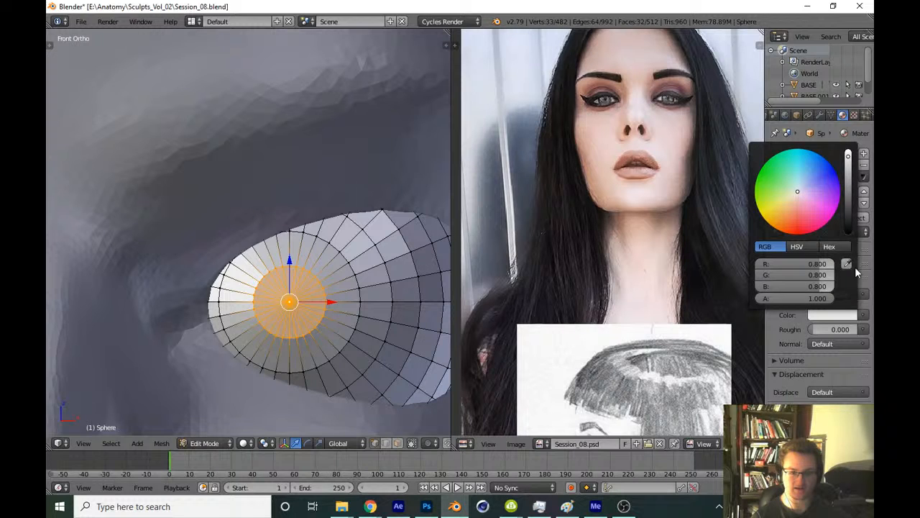
left_click(847, 227)
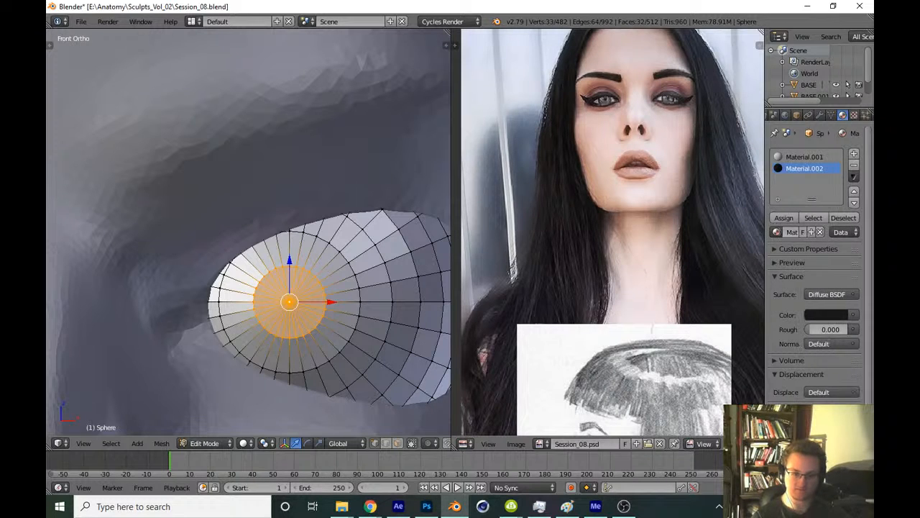
Assign the black material to the eyeball's pupil faces and select the ring of faces just around the pupil in face mode
left_click(788, 222)
left_click(397, 444)
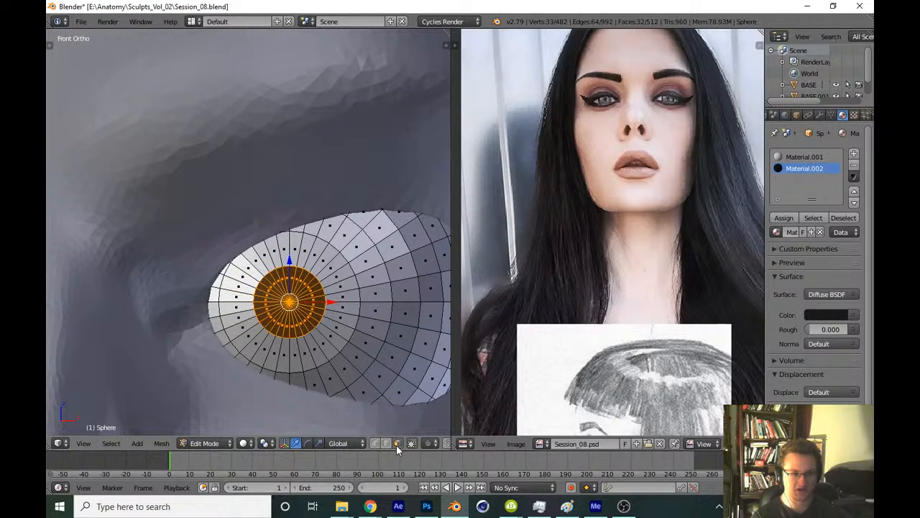
right_click(350, 303, "alt")
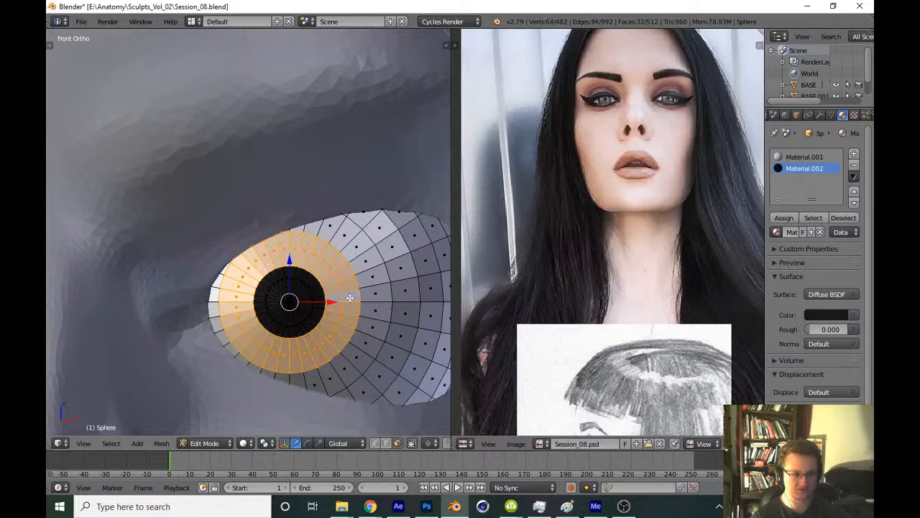
Add a third material to the eyeball, set its diffuse color to 0.458 gray, and assign it to the iris ring
left_click(854, 155)
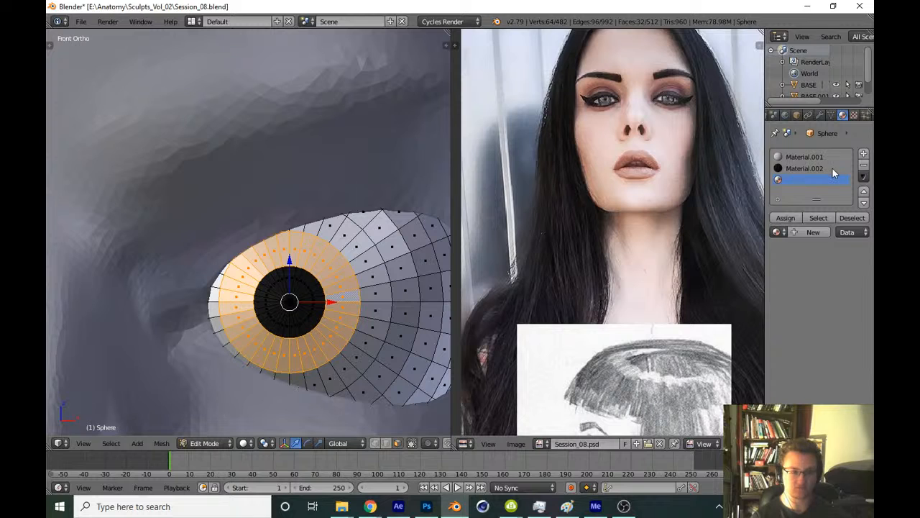
left_click(820, 233)
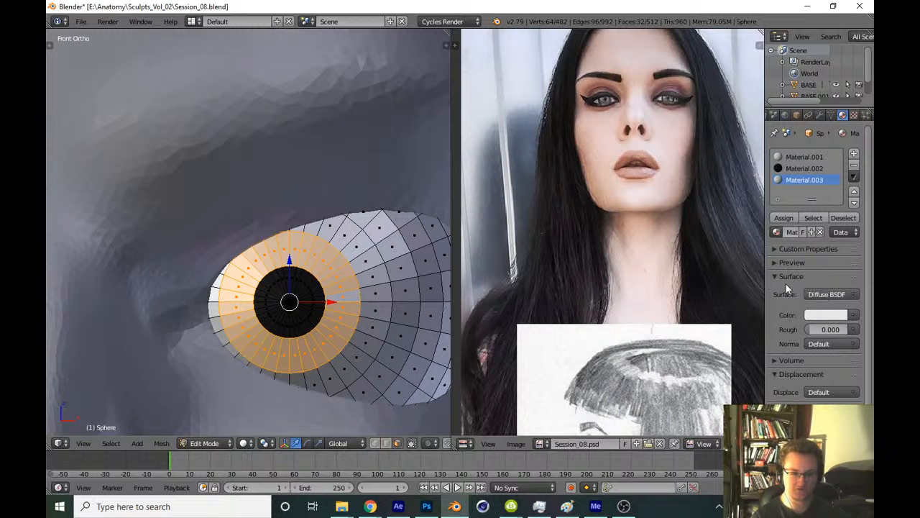
left_click(837, 316)
left_click(838, 171)
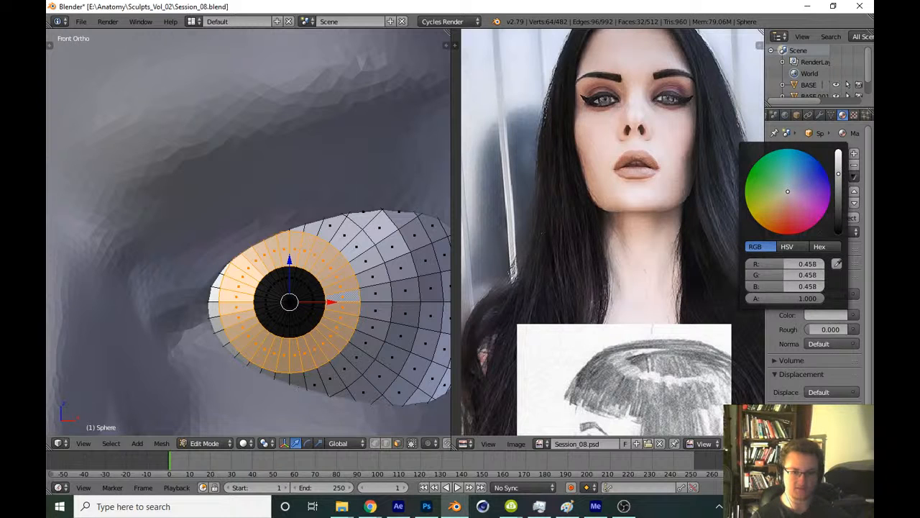
scroll(831, 322, "down", 2)
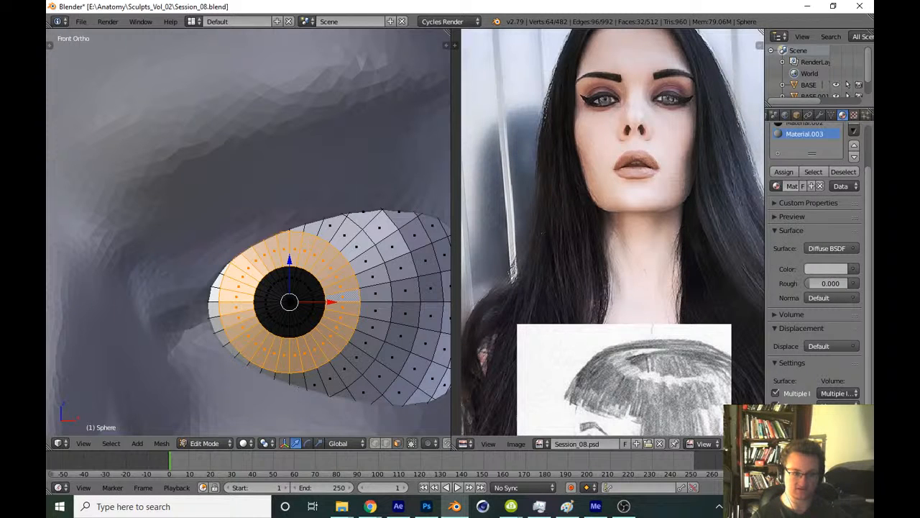
left_click(786, 173)
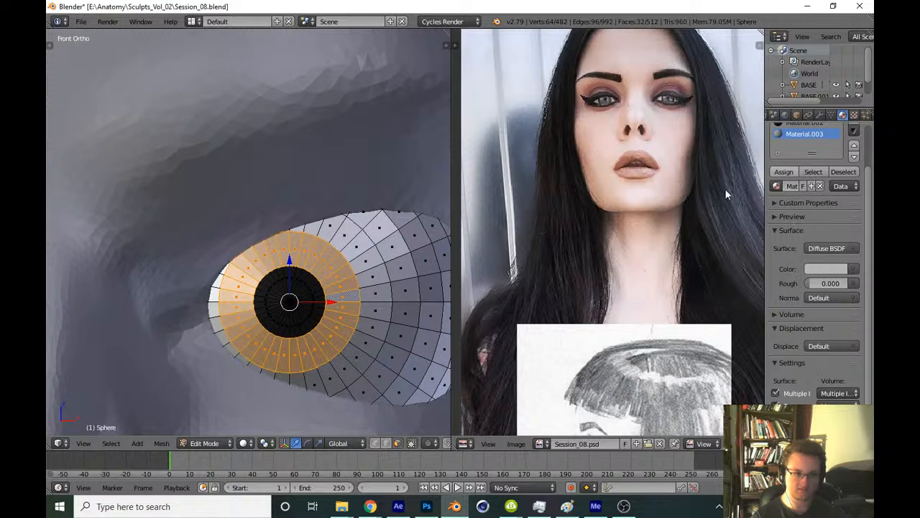
Apply smooth shading to the eyeball sphere in Object Mode and return to editing its mesh
key("Tab")
scroll(320, 298, "down", 9)
key("t")
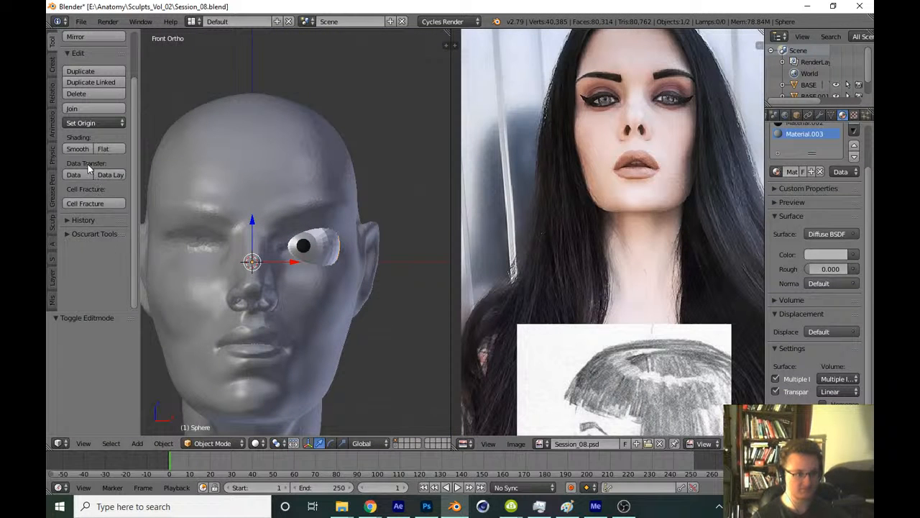
key("a")
scroll(271, 251, "up", 6)
key("Tab")
key("t")
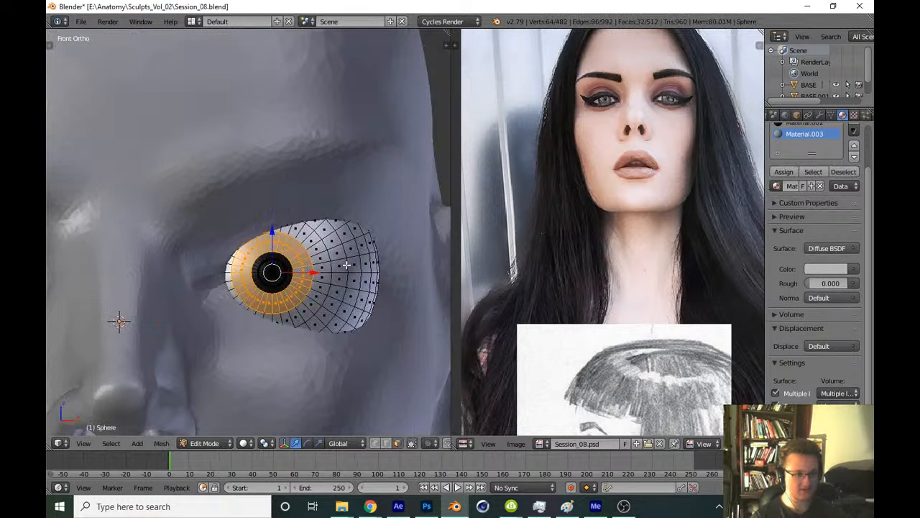
Select the whole eyeball mesh in vertex mode, scale it down, and move it forward along Y in side view
key("KP_3")
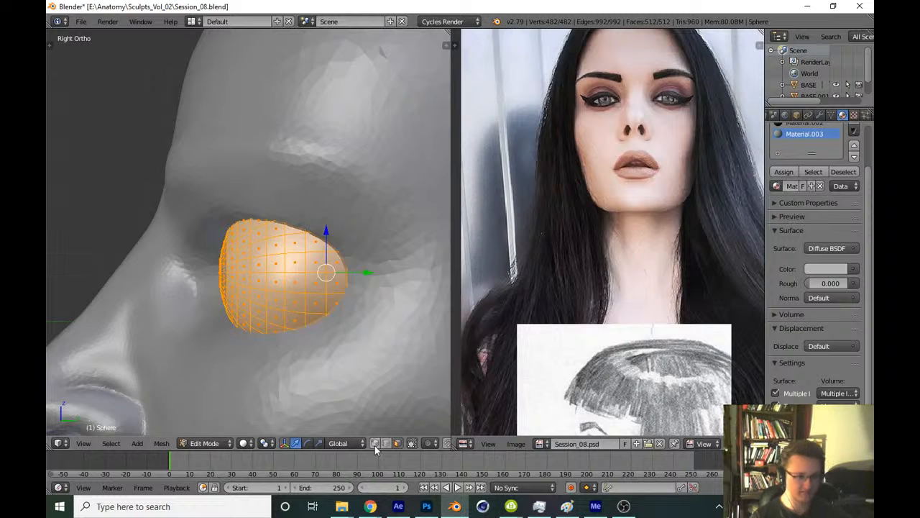
key("s")
left_click(409, 252)
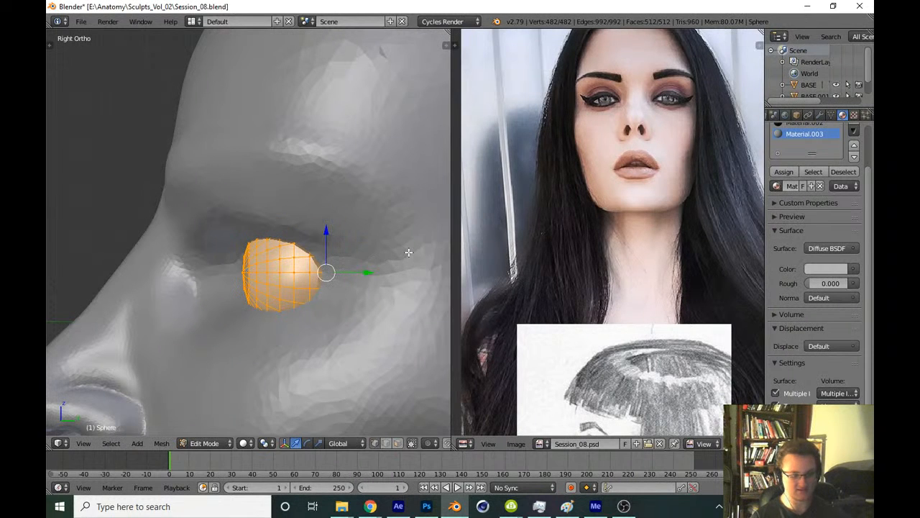
key("g")
key("y")
left_click(387, 260)
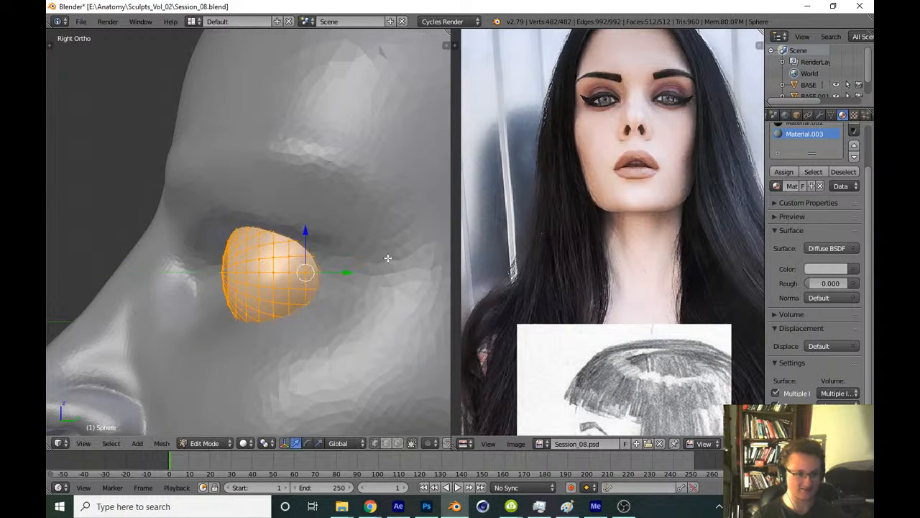
Scale the eyeball down uniformly to about 0.88 while checking it against the socket from the front
key("KP_1")
scroll(387, 261, "down", 3)
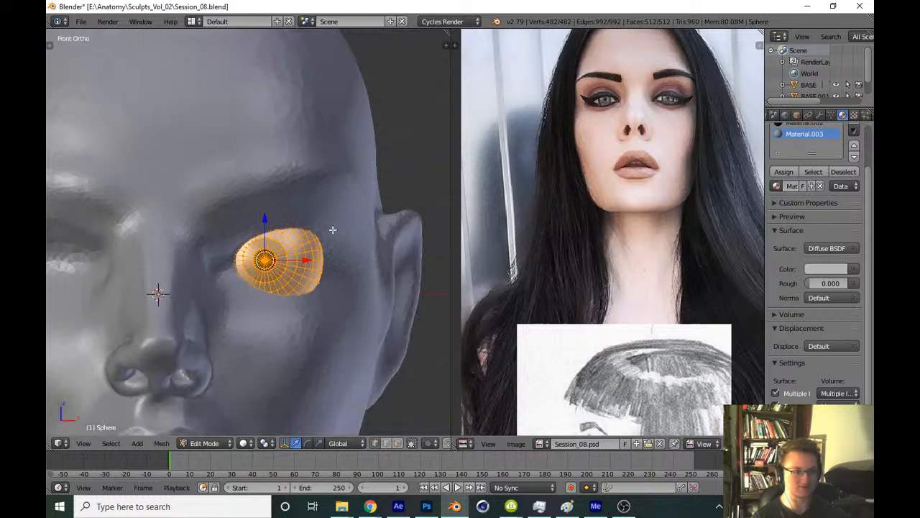
scroll(366, 246, "up", 2)
key("s")
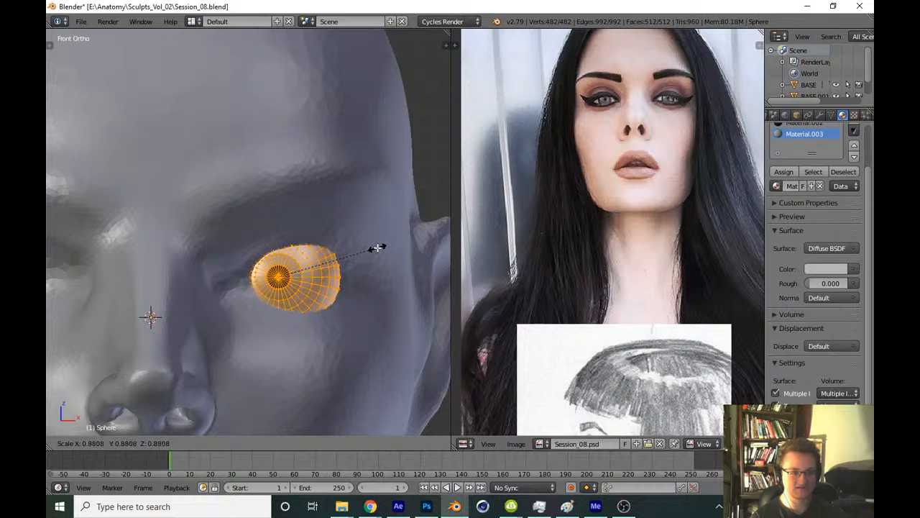
left_click(376, 248)
Move the eyeball forward along Y by about 0.034 in side view and save over Session_08.blend
key("KP_3")
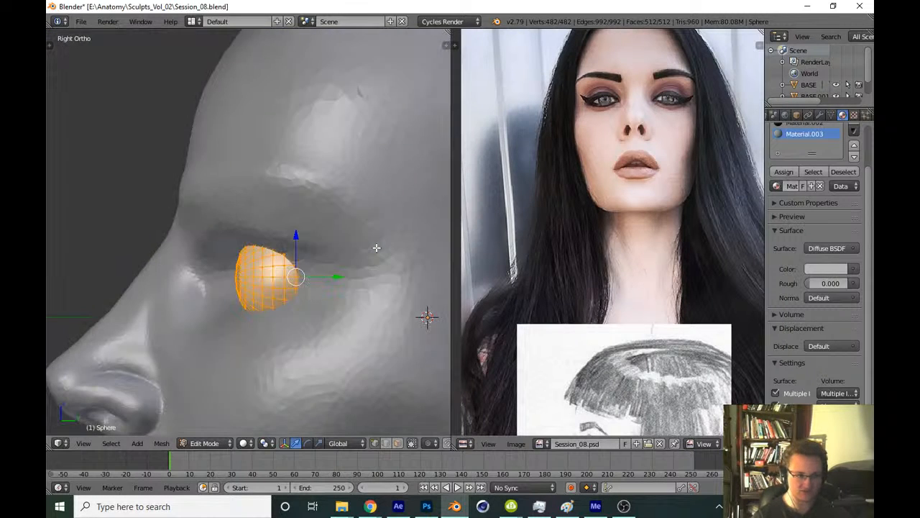
key("g")
key("y")
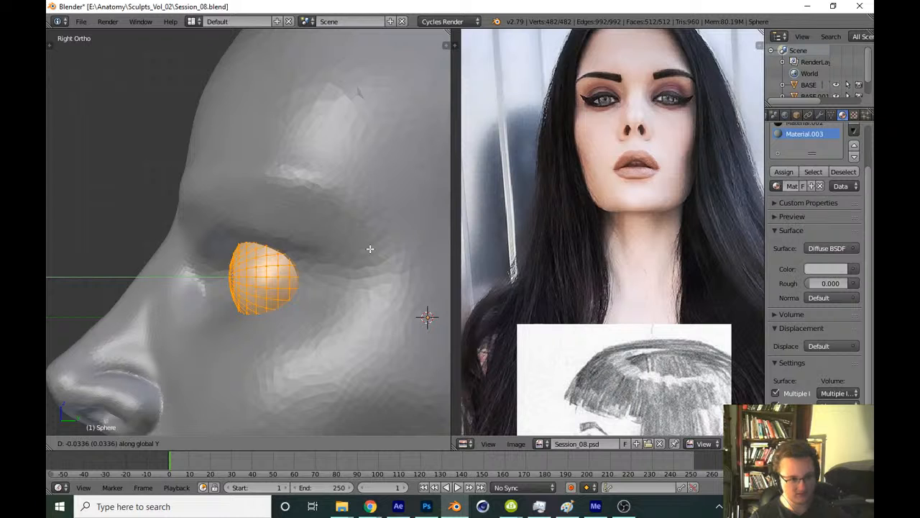
left_click(369, 249)
key("a")
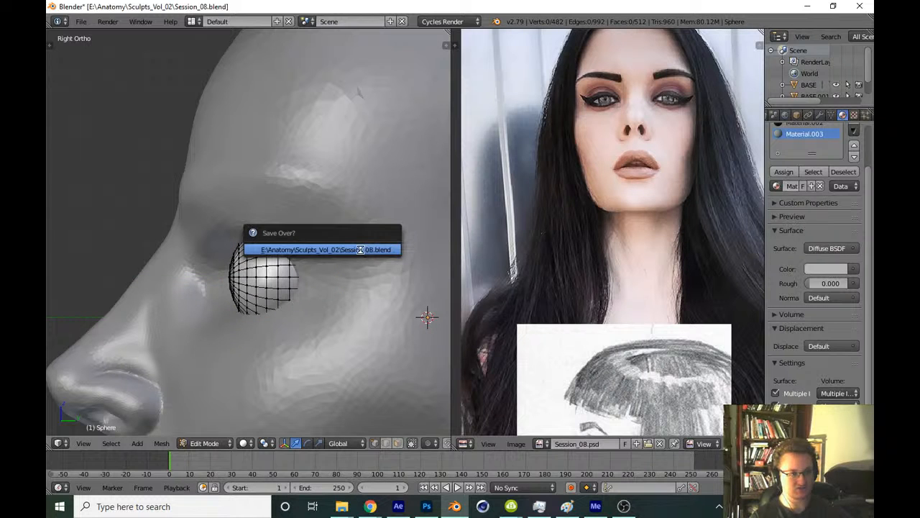
left_click(360, 250)
Return to Object Mode in front view and widen the 3D viewport against the reference image
scroll(359, 250, "down", 2)
key("KP_1")
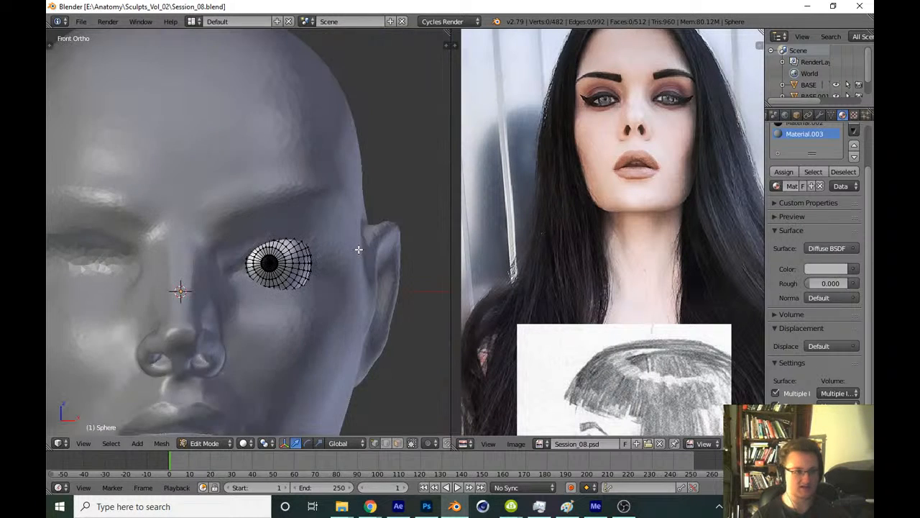
scroll(353, 263, "up", 2)
key("Tab")
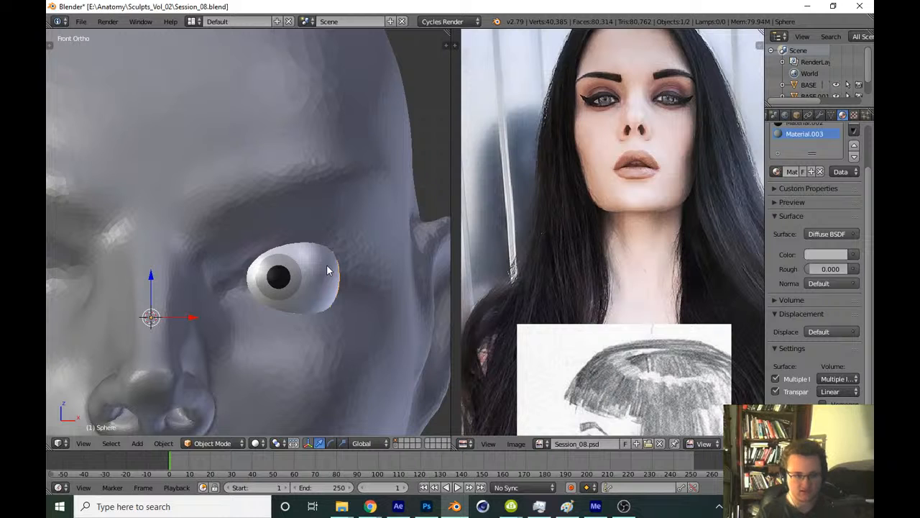
scroll(322, 267, "down", 3)
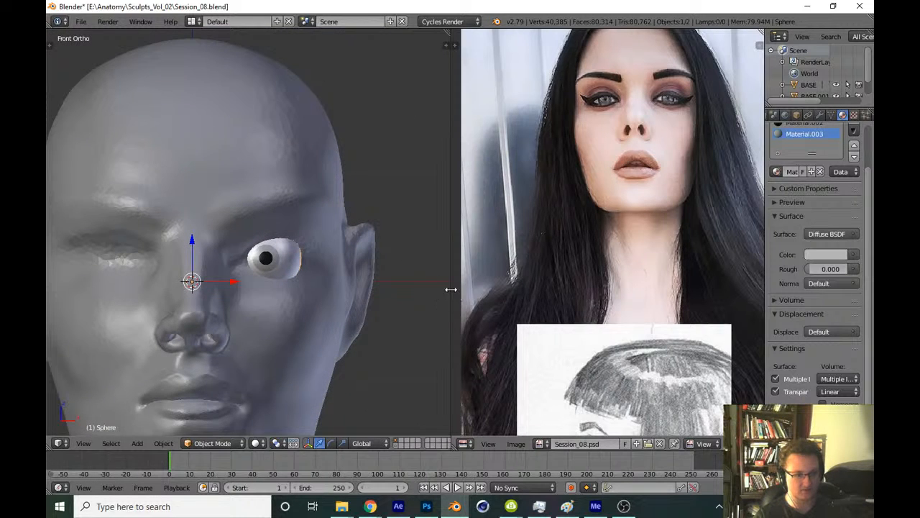
left_click_drag(451, 290, 495, 289)
Move the entire eyeball mesh forward along Y by about 0.089 and save over Session_08.blend
scroll(375, 261, "up", 3)
key("Tab")
key("KP_3")
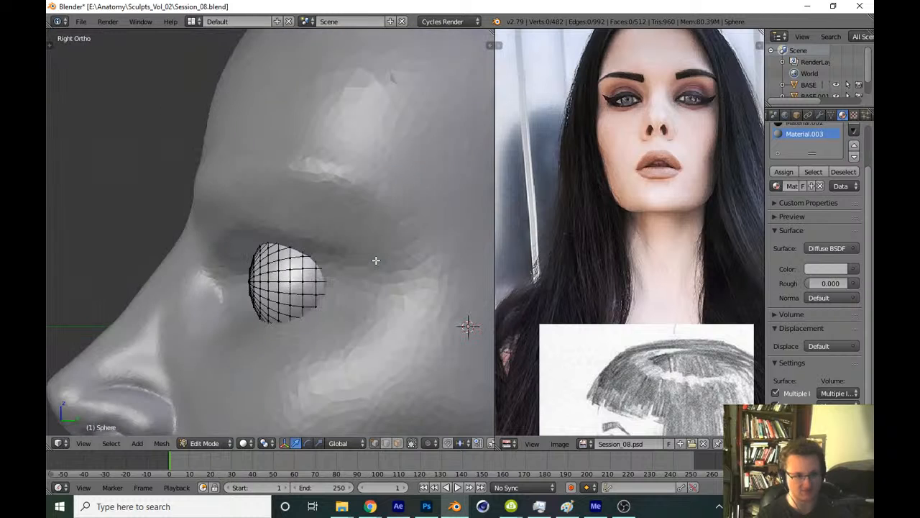
key("a")
key("g")
key("y")
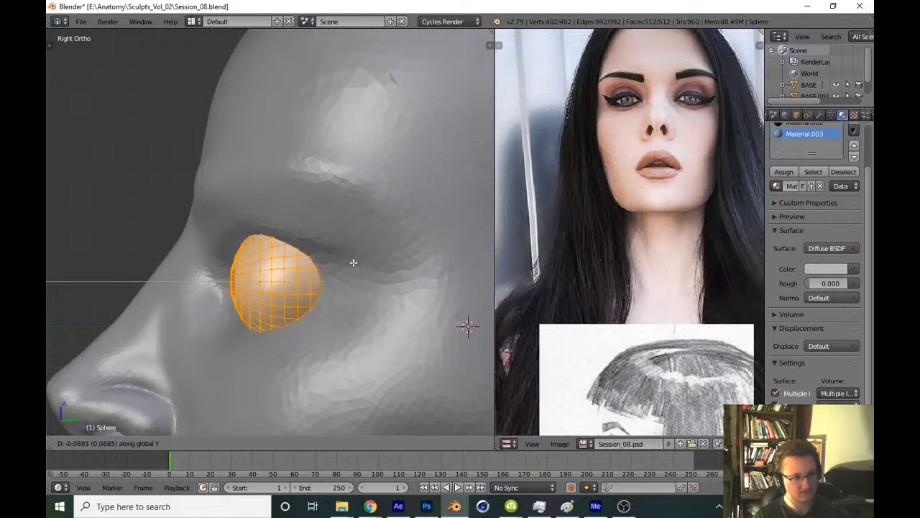
left_click(353, 263)
middle_click_drag(353, 263, 354, 263)
key("Tab")
key("KP_1")
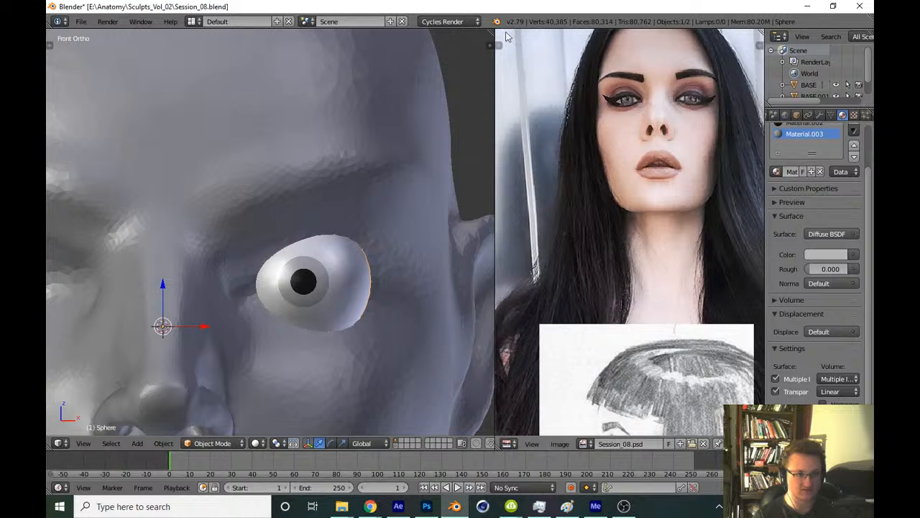
key("ctrl+s")
left_click(439, 171)
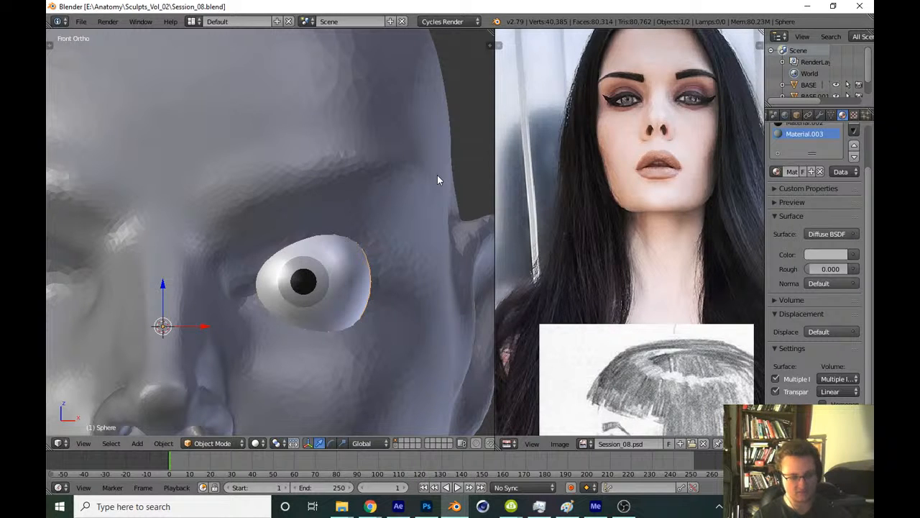
key("Tab")
key("Tab")
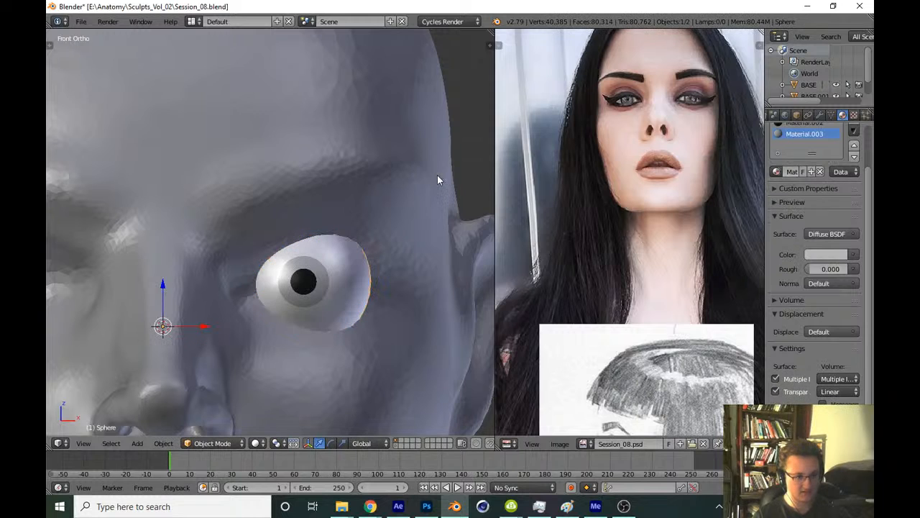
key("KP_3")
scroll(437, 175, "up", 2)
key("Tab")
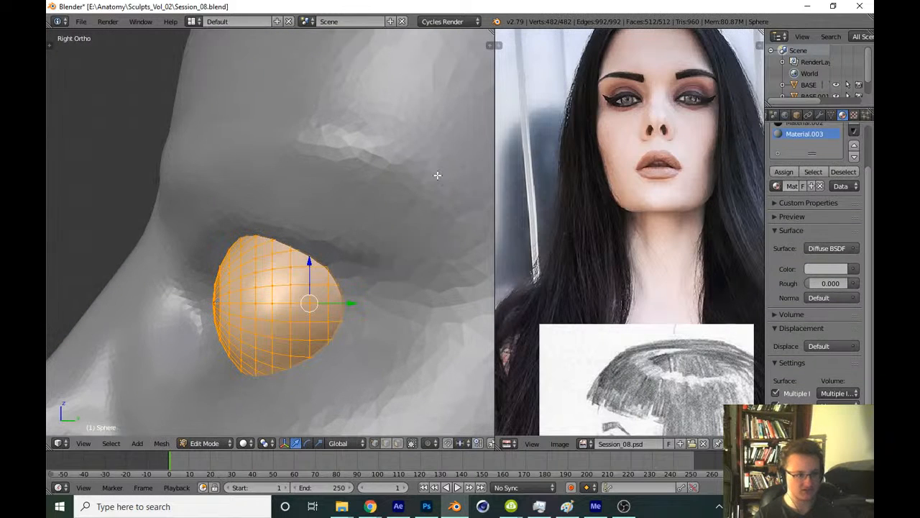
key("Tab")
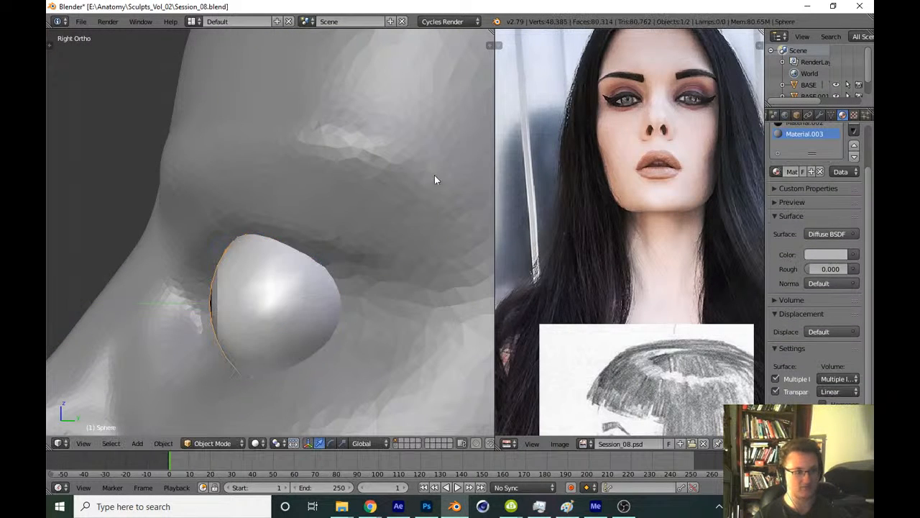
Add a Mirror modifier across X to the eyeball sphere to create the opposite eye
left_click(821, 116)
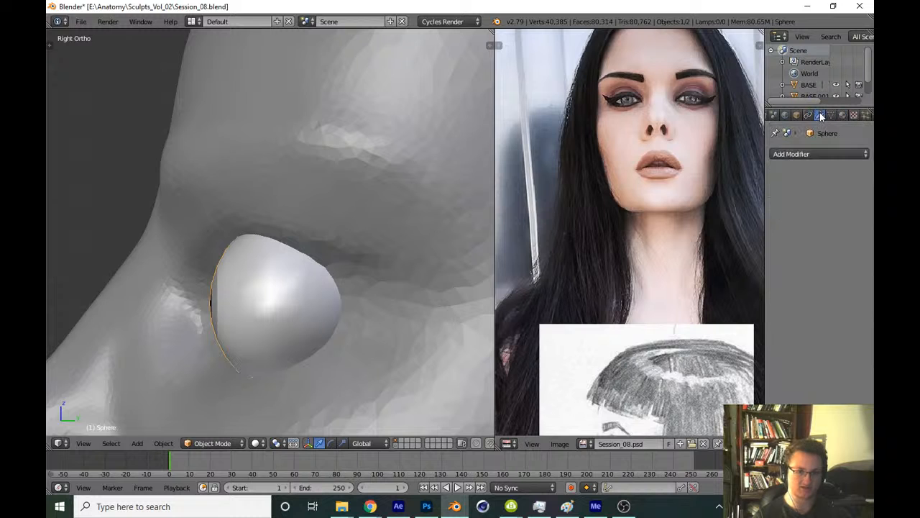
left_click(820, 154)
left_click(640, 274)
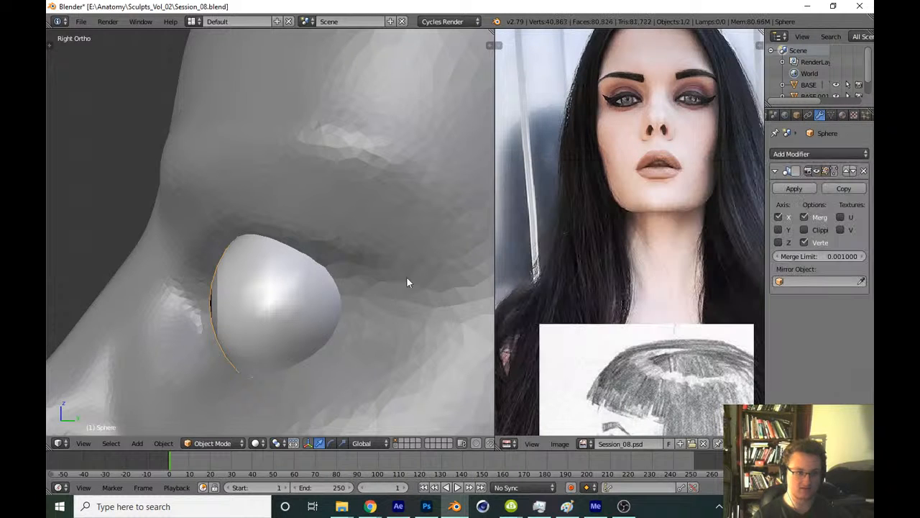
Move the eyeball mesh inward along X by about 0.094 toward the nose and save over Session_08.blend
scroll(289, 266, "down", 5)
key("KP_1")
scroll(294, 266, "up", 6)
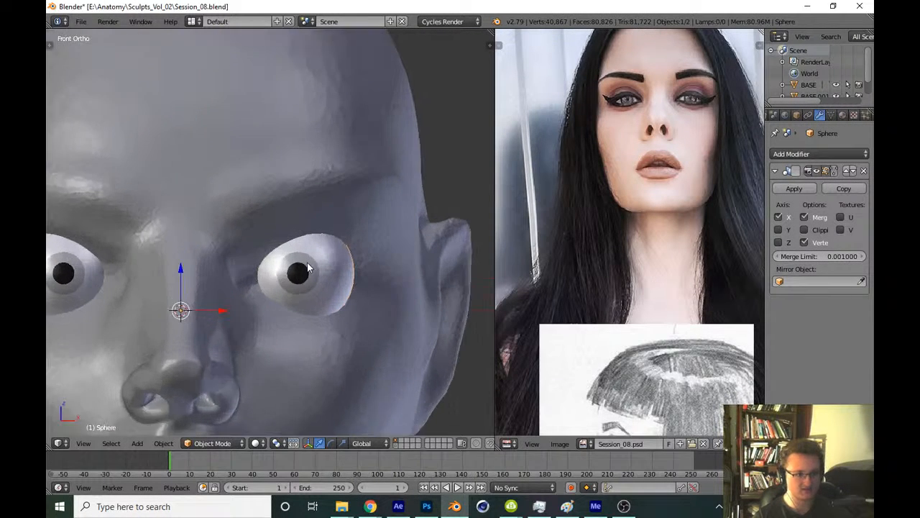
key("Tab")
key("g")
key("x")
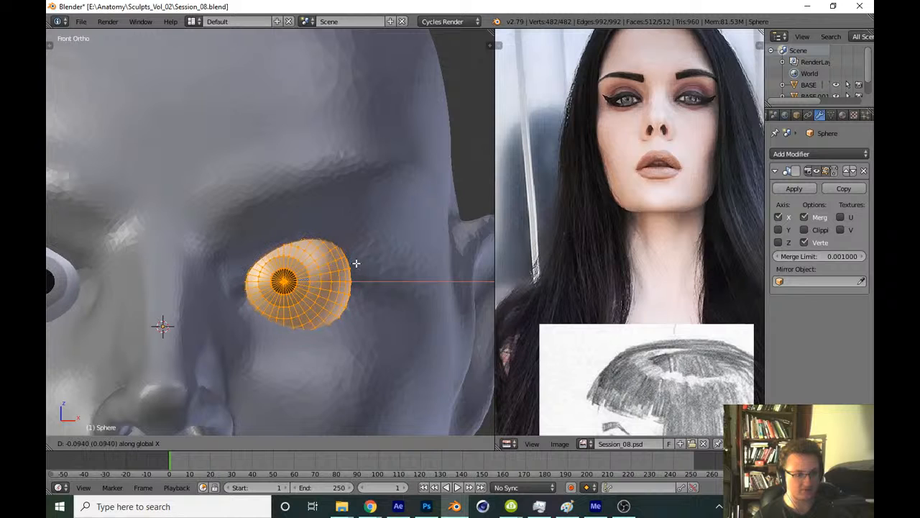
left_click(356, 263)
key("Tab")
scroll(356, 263, "down", 6)
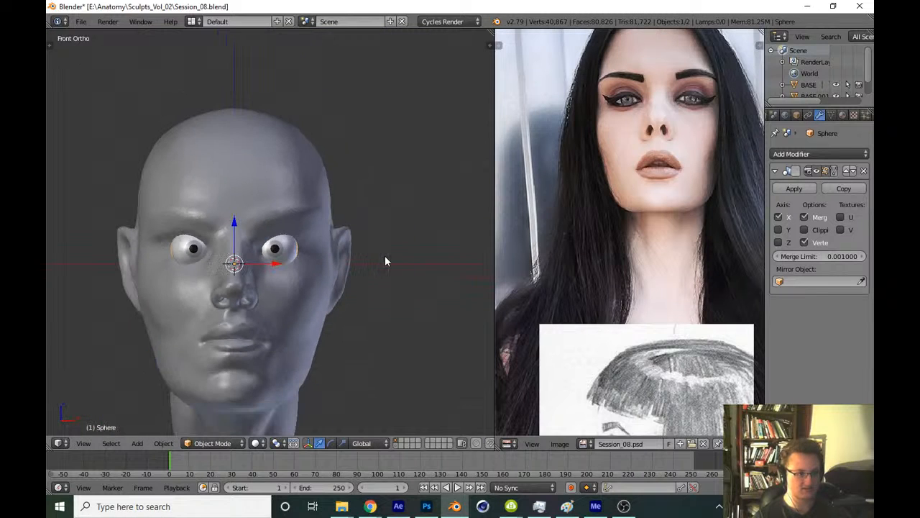
key("ctrl+s")
left_click(384, 256)
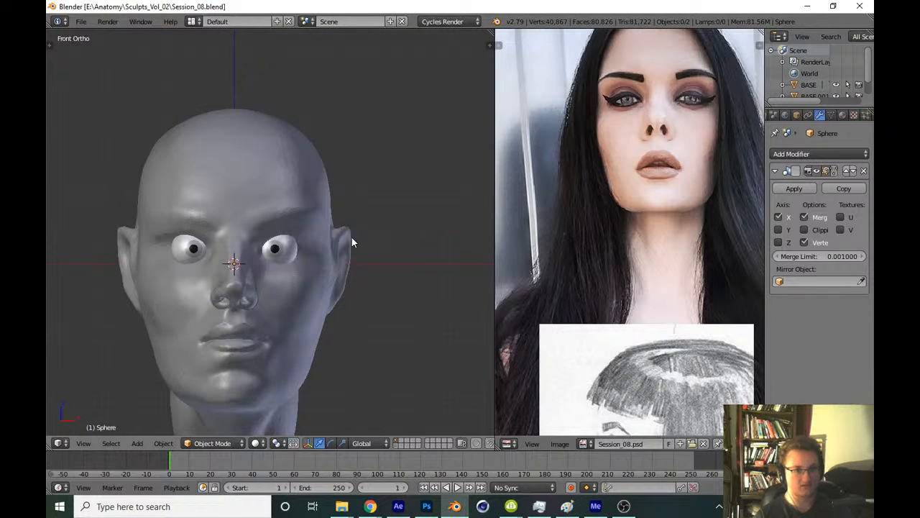
Move the eyeball mesh slightly outward along X, away from the nose, and save over Session_08.blend
right_click(283, 251)
key("s")
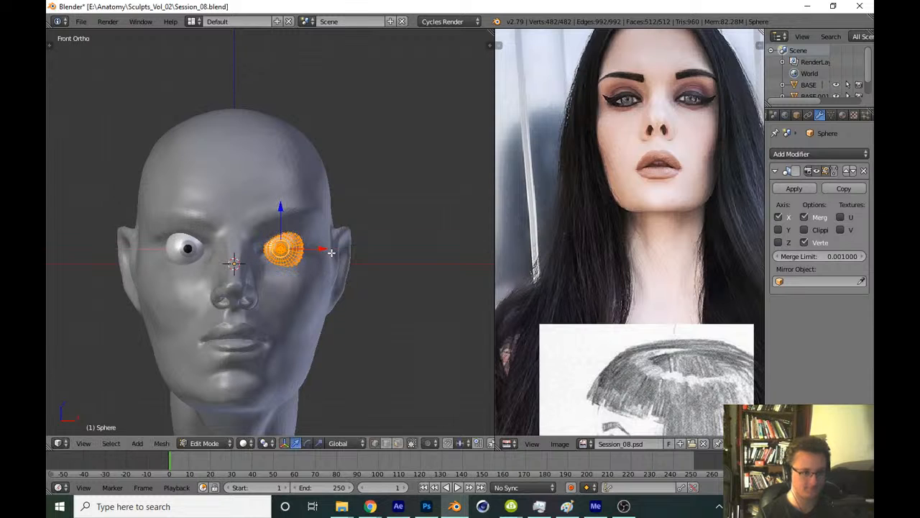
left_click(332, 253)
key("a")
key("ctrl+s")
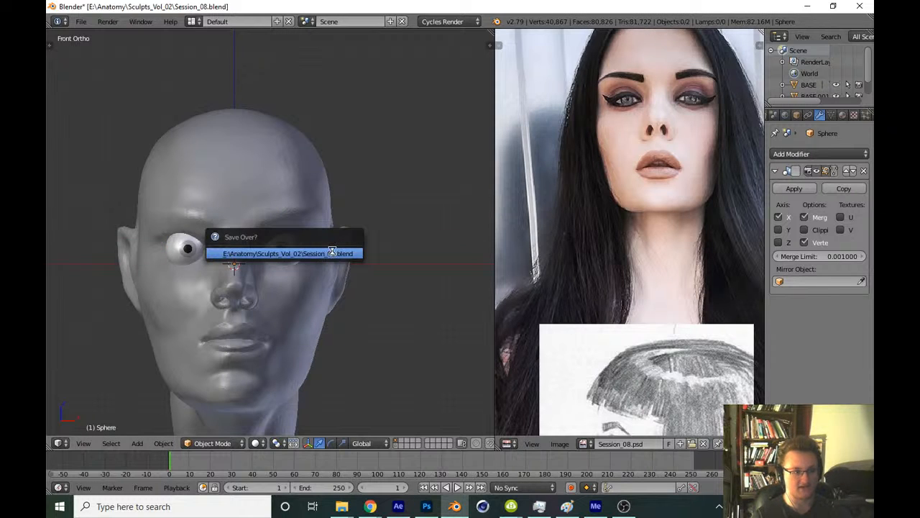
left_click(331, 251)
scroll(331, 255, "up", 3)
scroll(293, 266, "up", 1)
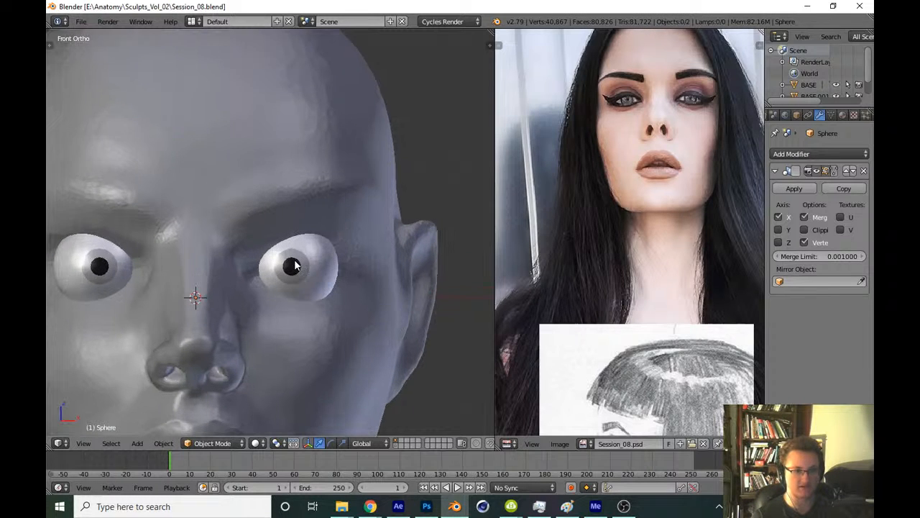
Select the eyeball sphere in Object Mode, inspect its fit in the socket from the front, and save over Session_08.blend again
key("ctrl+s")
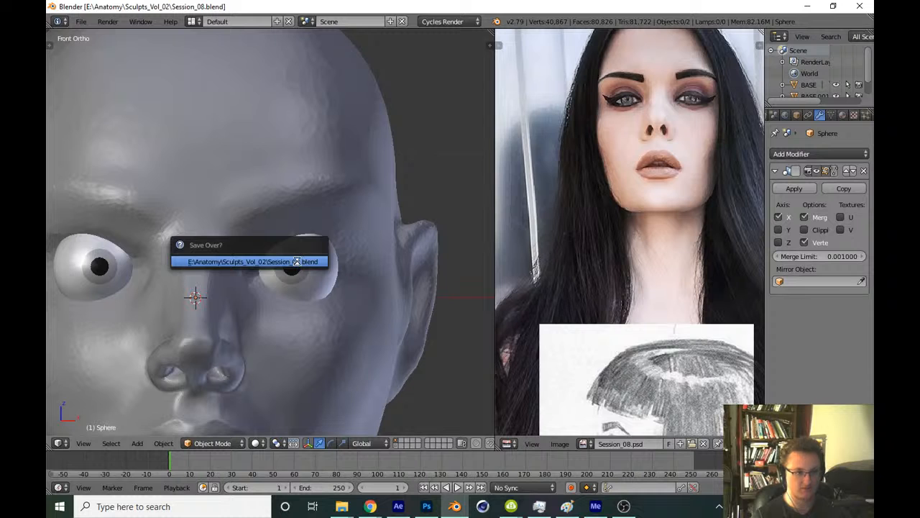
left_click(296, 261)
right_click(297, 266)
key("ctrl+s")
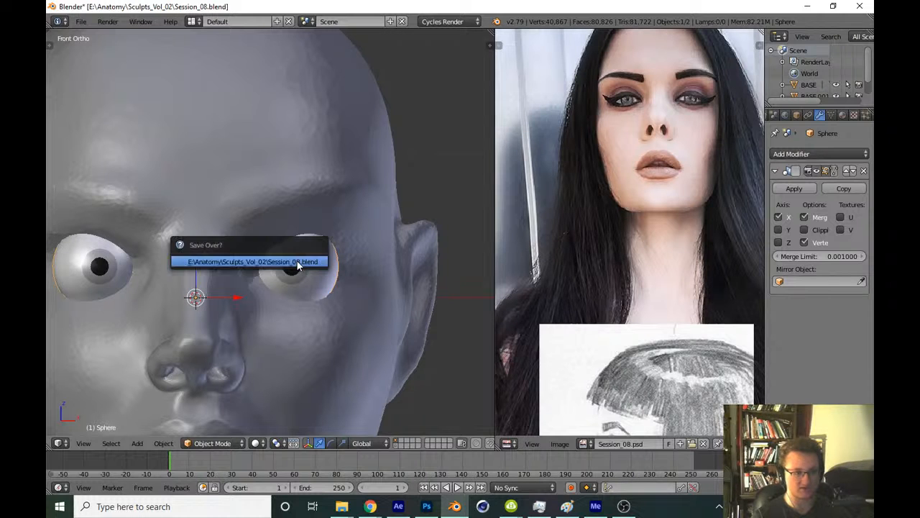
left_click(297, 261)
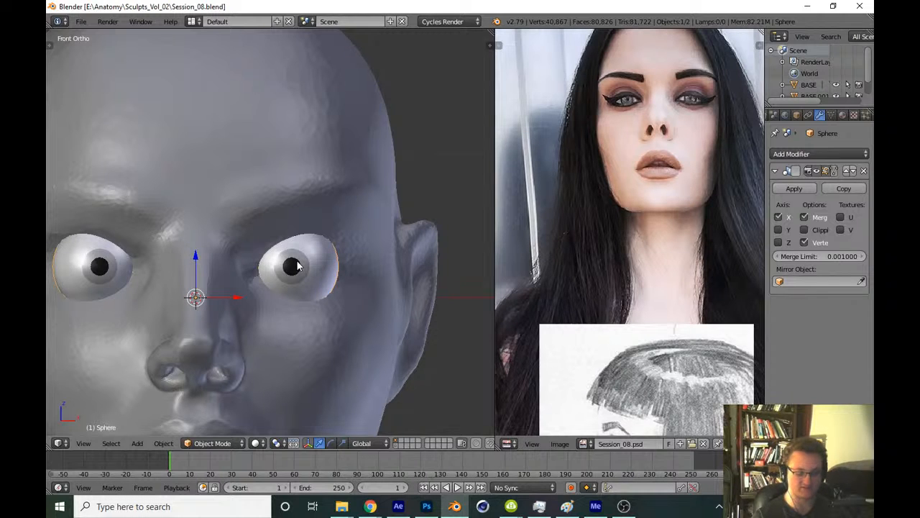
key("KP_3")
key("KP_1")
scroll(300, 266, "up", 2)
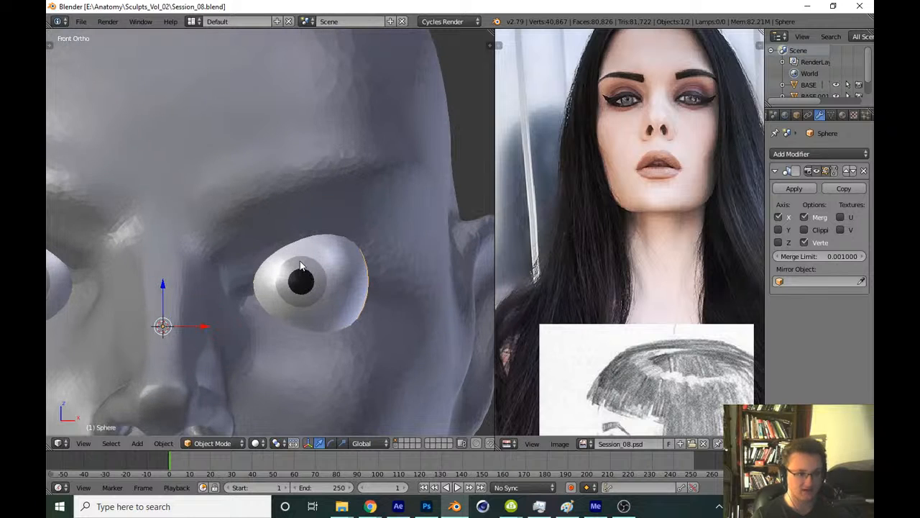
key("ctrl+s")
left_click(313, 268)
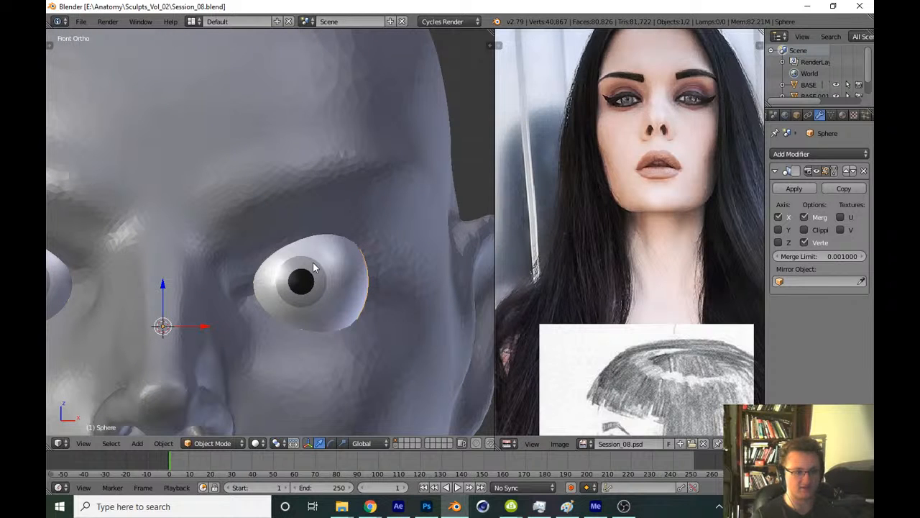
scroll(313, 268, "down", 4)
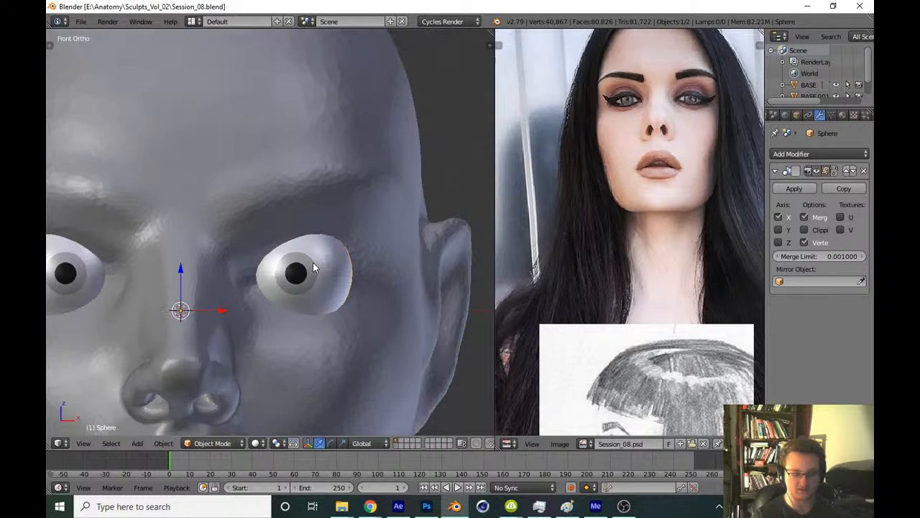
Shift the whole eyeball mesh a little farther outward along X in Edit Mode and return to Object Mode
key("Tab")
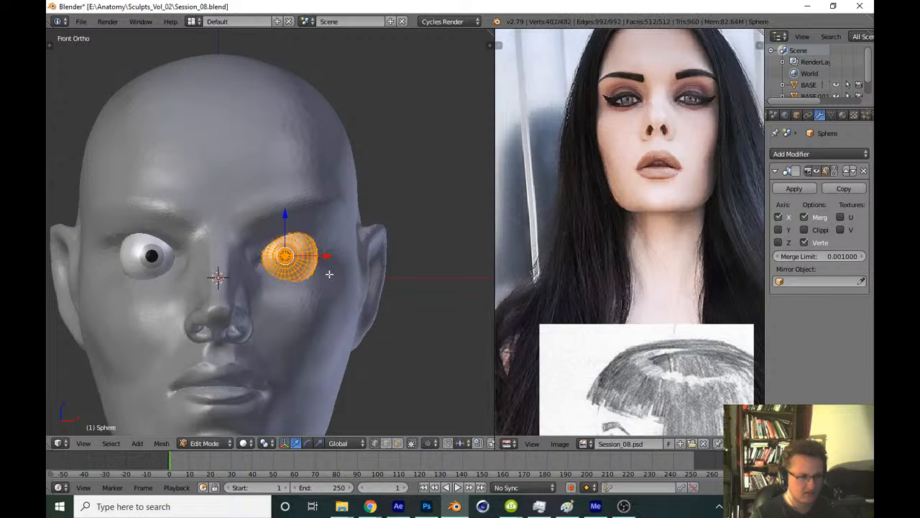
key("g")
key("x")
left_click(332, 274)
key("Tab")
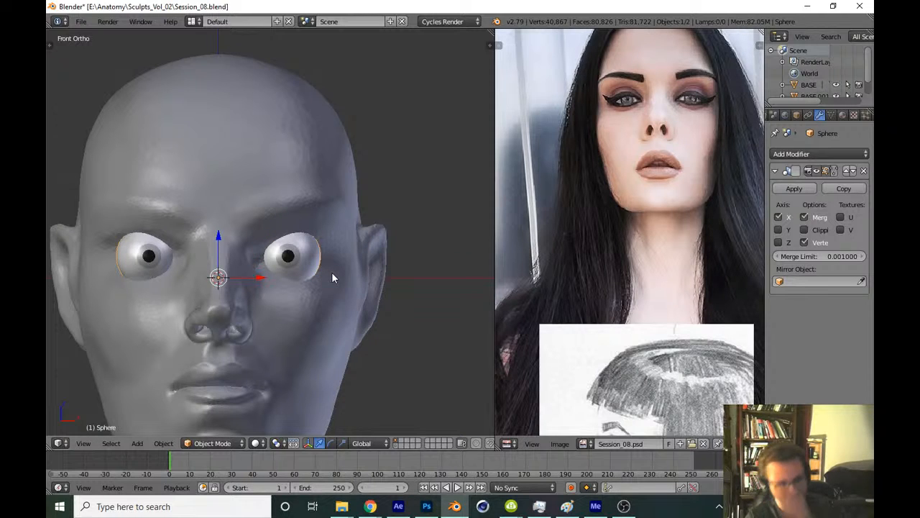
Preview the head and eyeballs with Matcap shading and restore the regular solid shading
key("n")
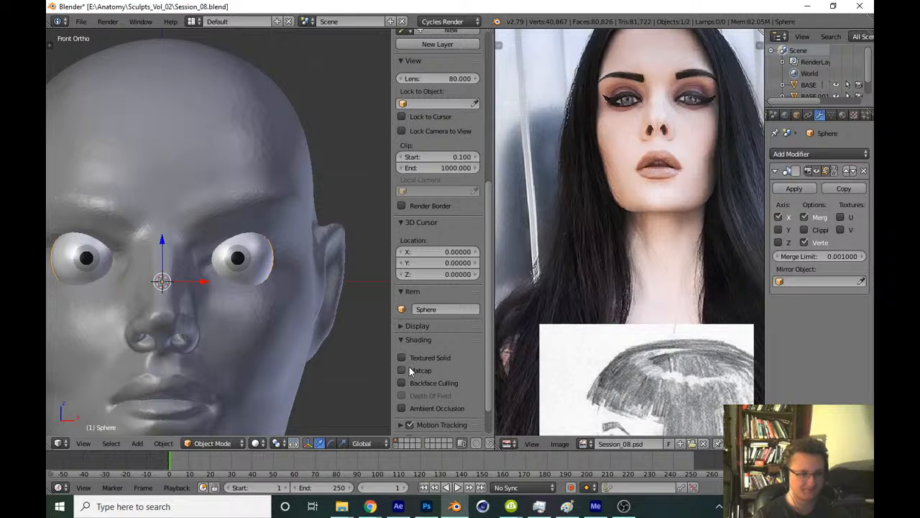
left_click(411, 370)
scroll(331, 327, "down", 3)
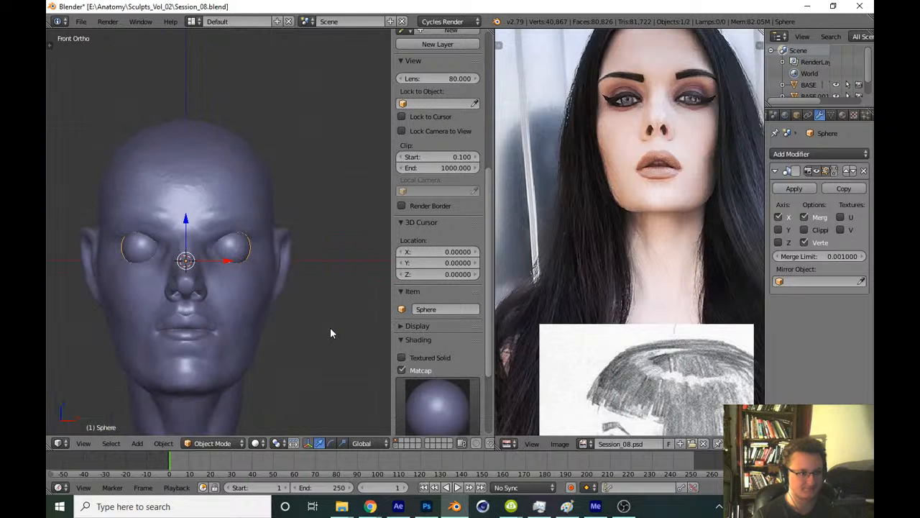
left_click(401, 368)
key("n")
Compare the placement and spacing of the eyeballs with the eyes in the front reference photo
key("Tab")
scroll(313, 295, "up", 3)
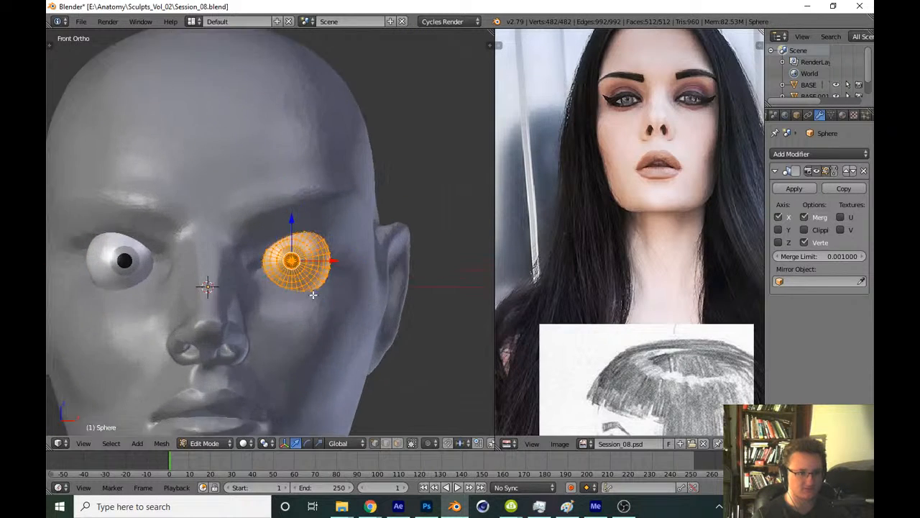
scroll(314, 294, "up", 4)
key("a")
key("Tab")
scroll(331, 279, "down", 6)
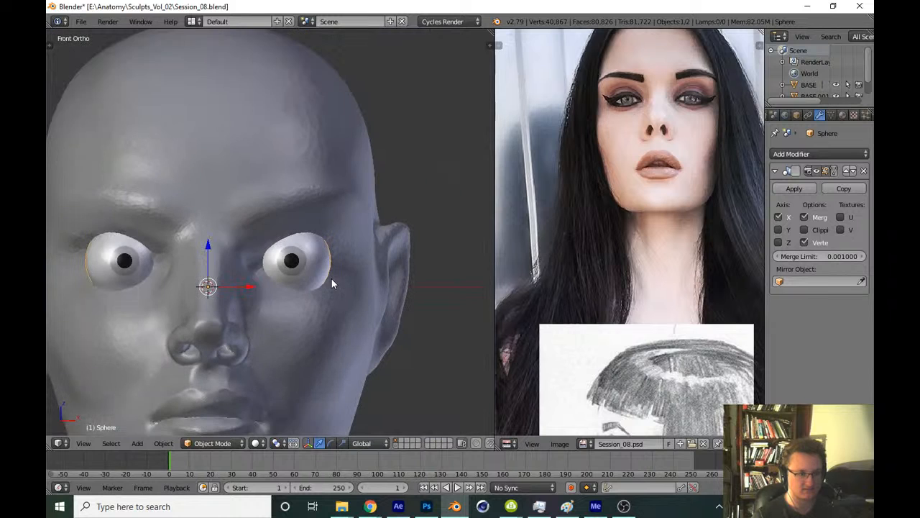
scroll(602, 188, "down", 4)
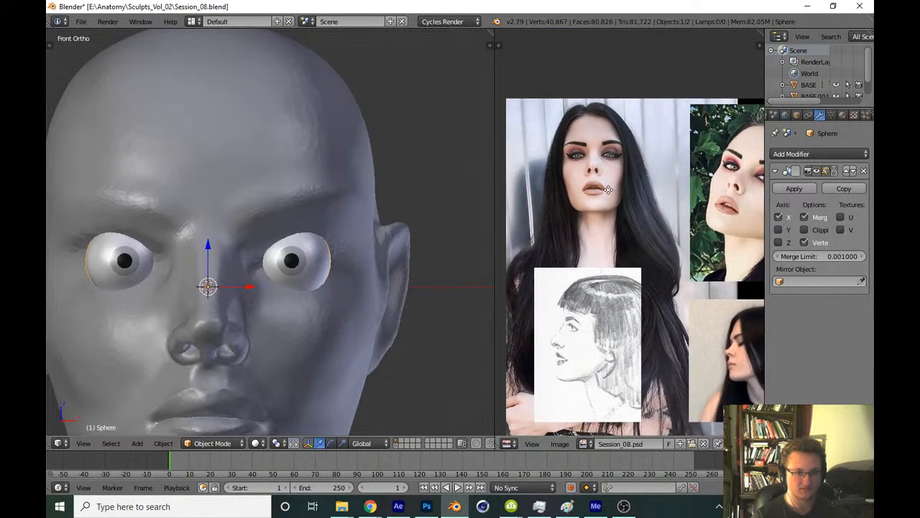
scroll(603, 188, "up", 5)
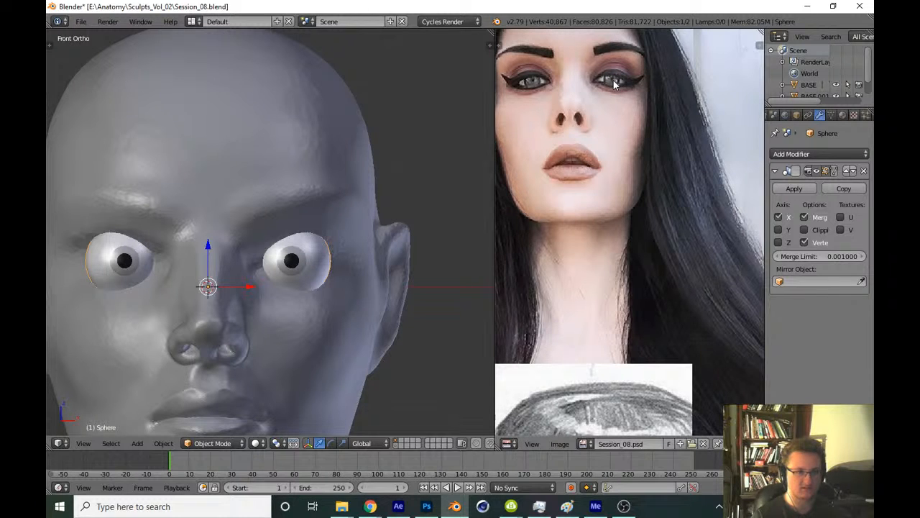
scroll(654, 155, "down", 4)
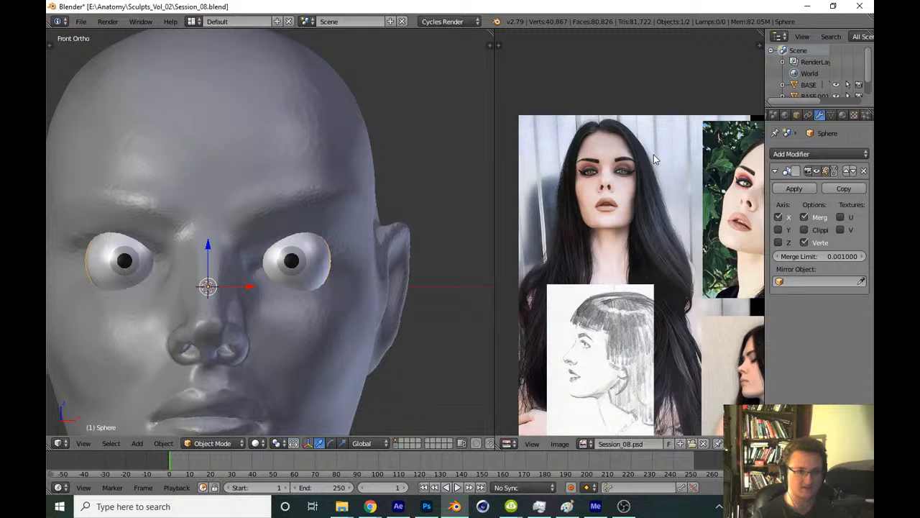
scroll(651, 148, "up", 5)
Try a small shift of the whole eyeball mesh along the X axis
key("Tab")
key("a")
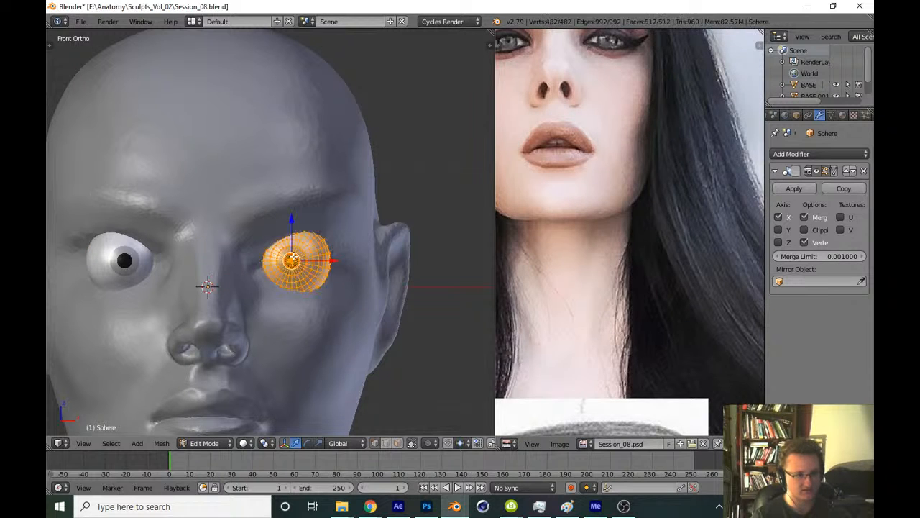
key("g")
key("x")
left_click(302, 257)
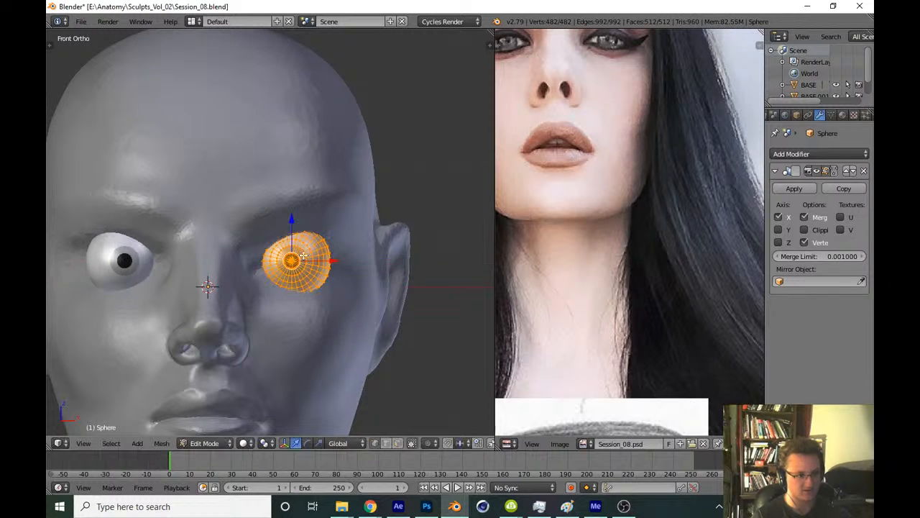
key("Tab")
scroll(303, 260, "down", 2)
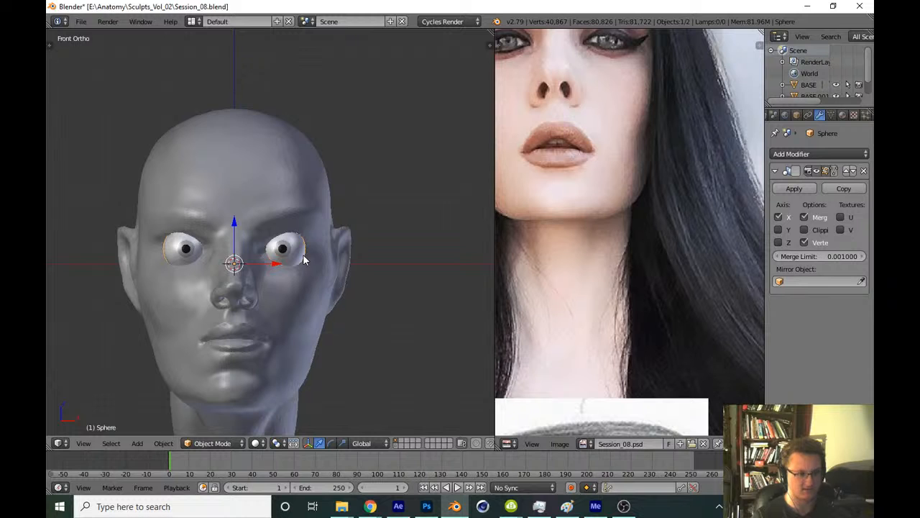
Move the eyeball mesh slightly inward along X to narrow the spacing between the eyes
scroll(303, 260, "up", 4)
key("Tab")
key("g")
key("x")
left_click(305, 259)
key("Tab")
scroll(305, 260, "down", 4)
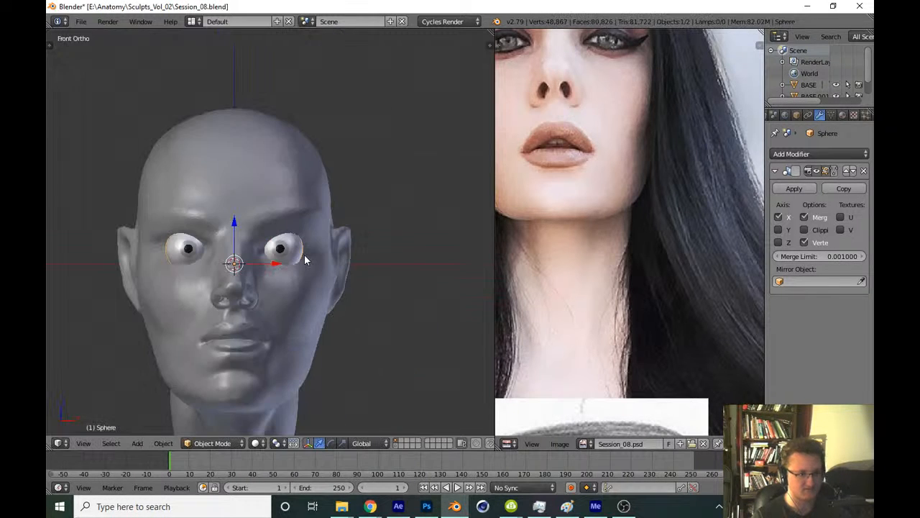
Try moving the eyeball mesh inward along X by about 0.074 toward the nose
key("Tab")
key("g")
key("x")
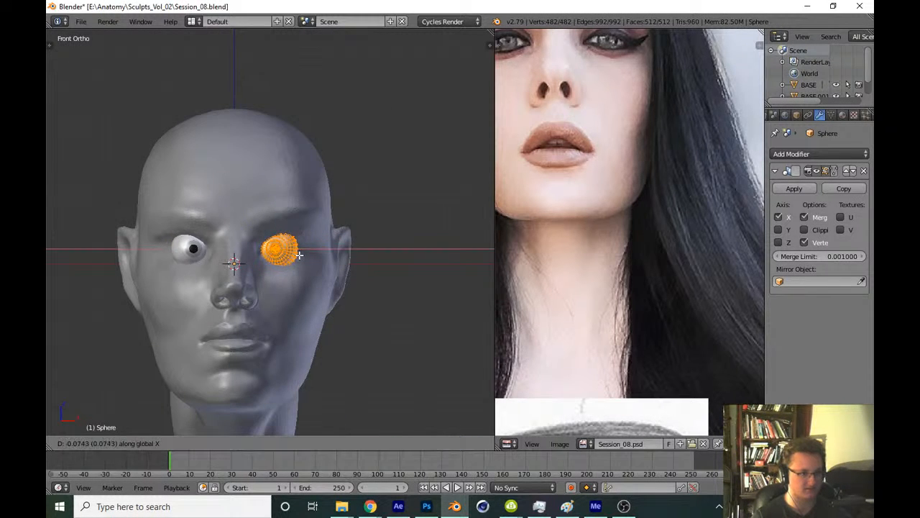
left_click(298, 254)
key("Tab")
scroll(298, 254, "down", 4)
scroll(299, 253, "up", 4)
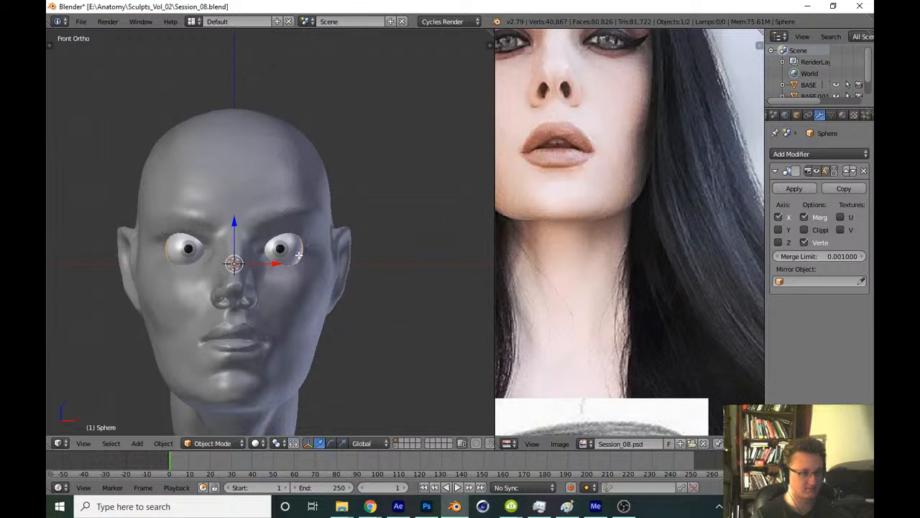
Try an even narrower eye spacing by moving the eyeball mesh farther inward along X, and undo the move
key("Tab")
key("g")
key("x")
left_click(292, 262)
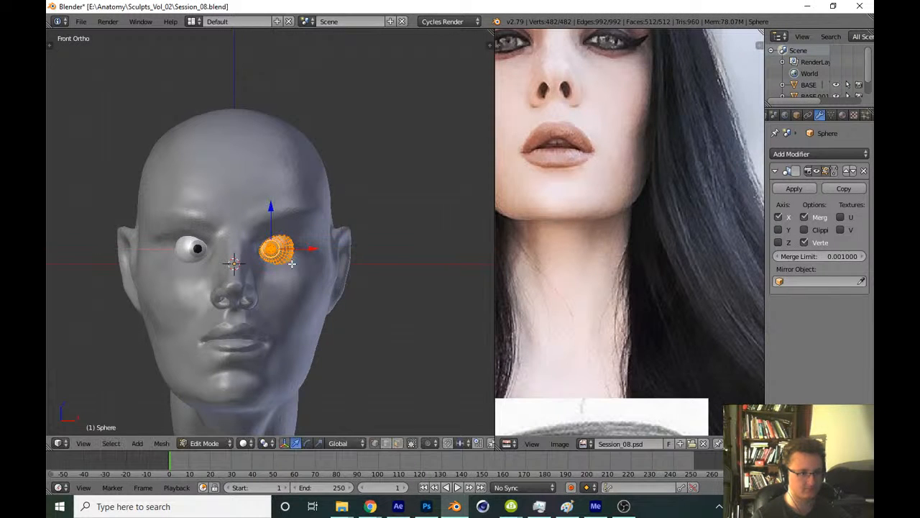
key("Tab")
key("ctrl+z")
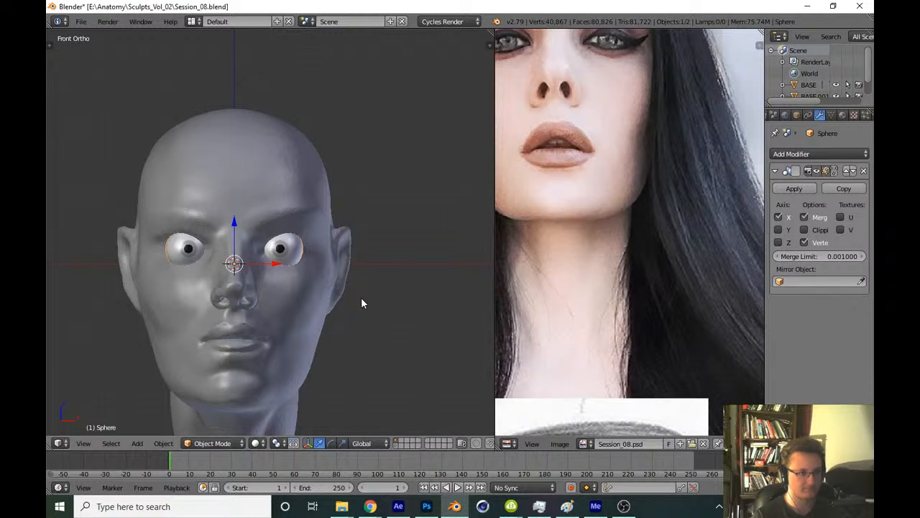
Select the BASE head mesh, switch it to Sculpt Mode with the tool settings shown, and enable Dyntopo
scroll(361, 298, "up", 4)
right_click(361, 297)
right_click(305, 263)
key("Tab")
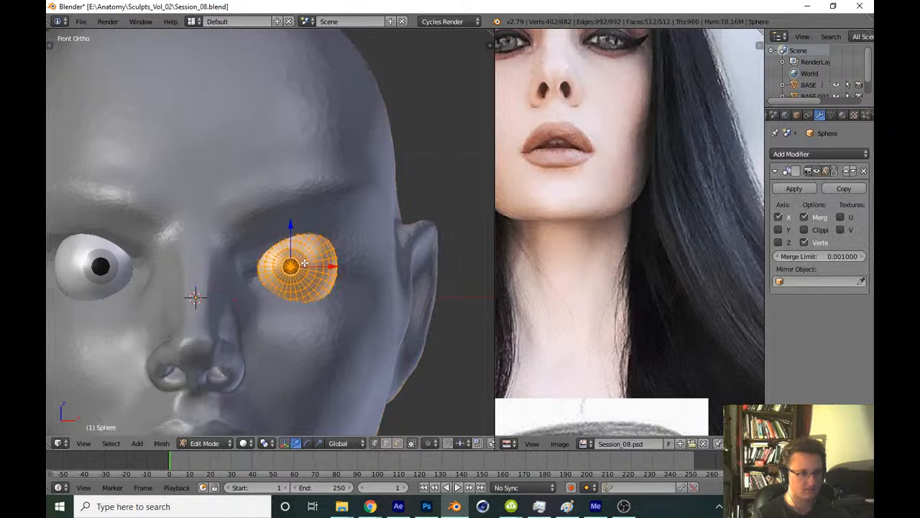
key("Tab")
right_click(358, 300)
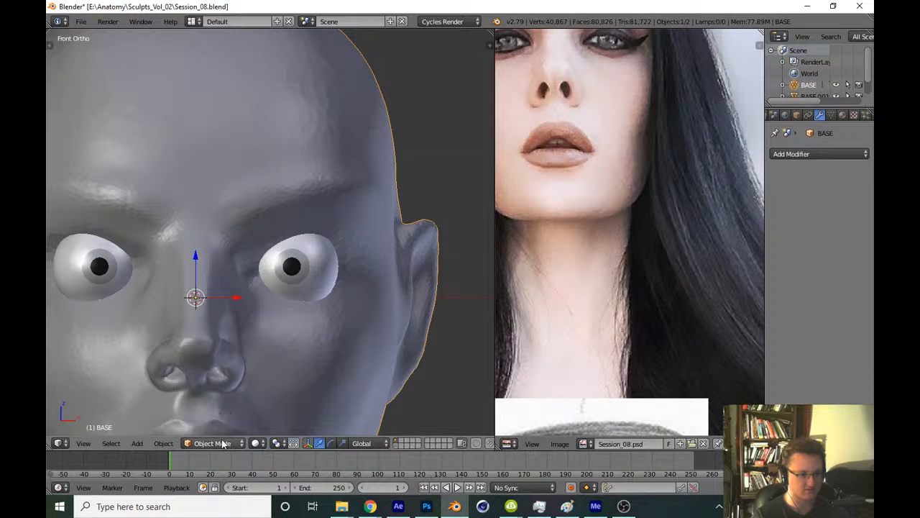
left_click(223, 443)
left_click(216, 413)
key("t")
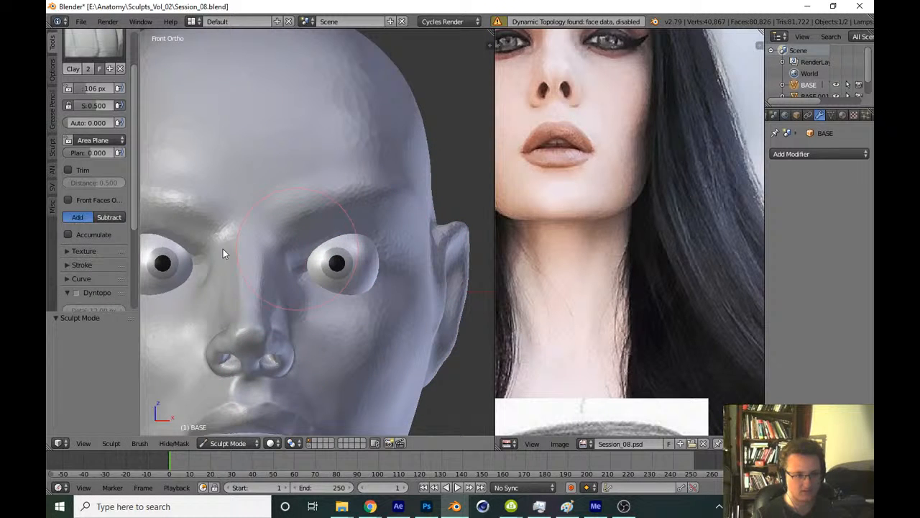
left_click(76, 293)
left_click(98, 289)
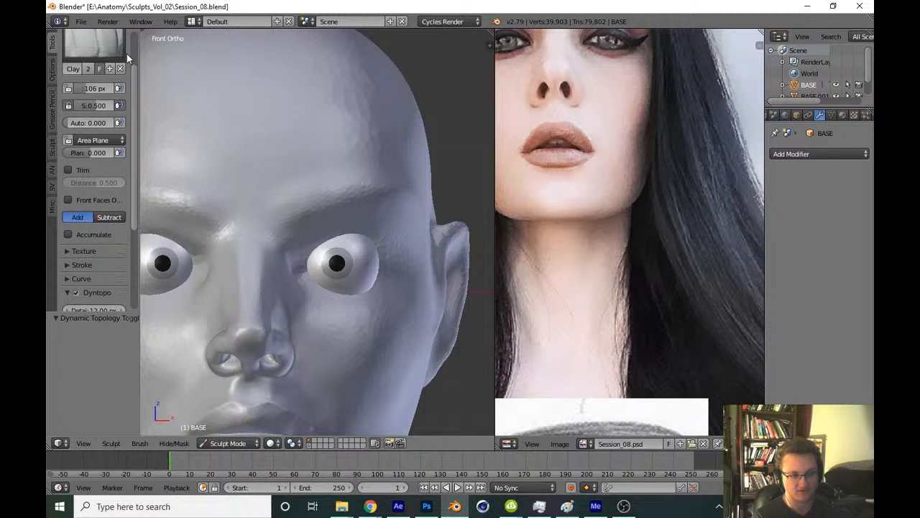
Review the whole head in front view and save over Session_08.blend
scroll(367, 194, "down", 3)
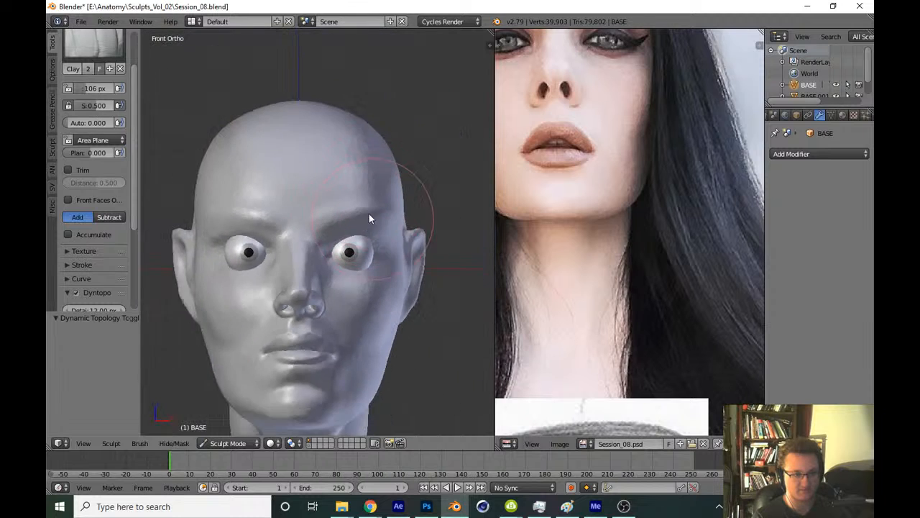
middle_click_drag(369, 214, 358, 221)
key("KP_1")
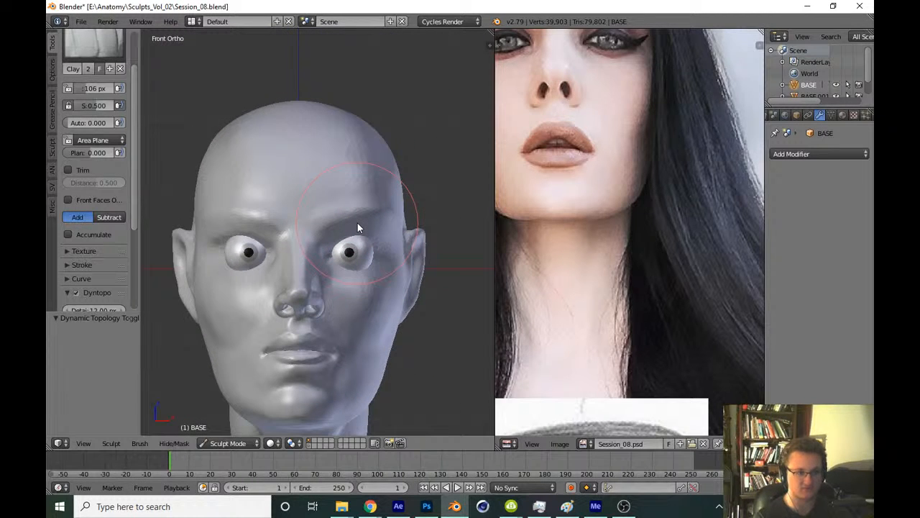
middle_click_drag(267, 284, 266, 257, "shift")
scroll(348, 266, "down", 5)
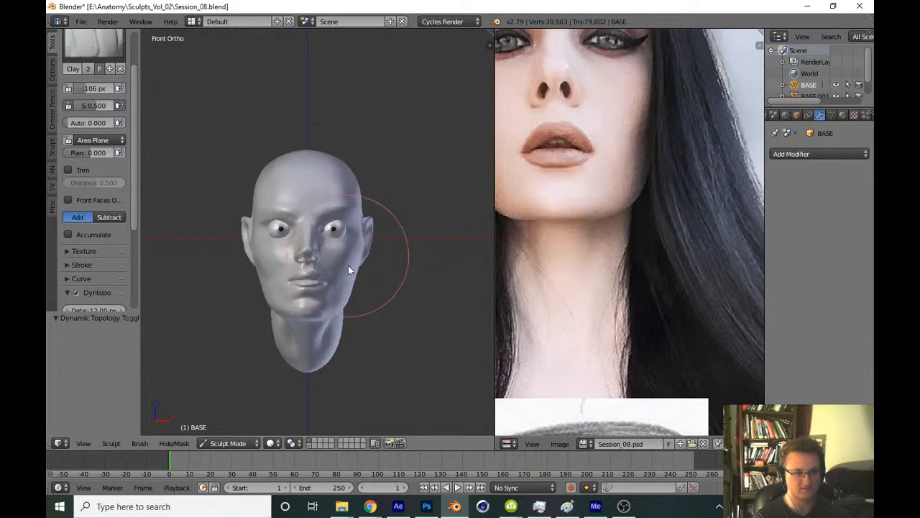
key("ctrl+s")
left_click(384, 280)
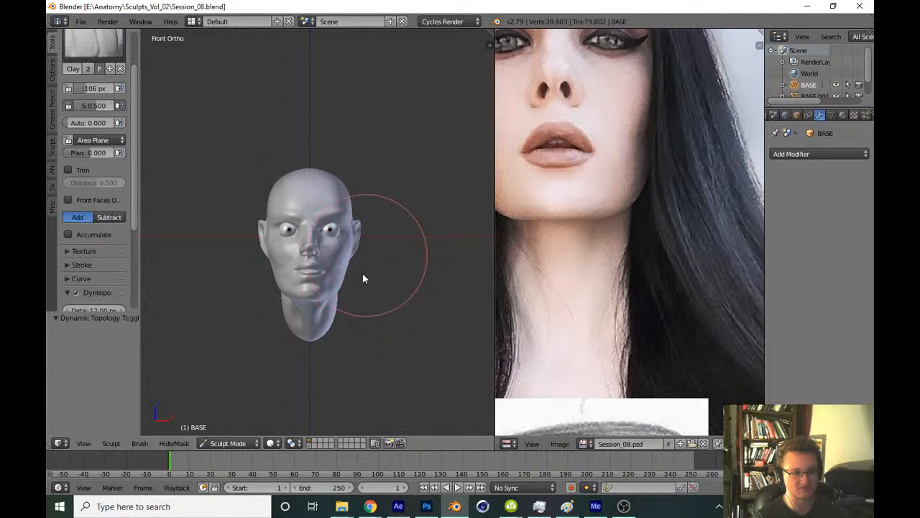
scroll(379, 235, "up", 5)
scroll(360, 273, "down", 3)
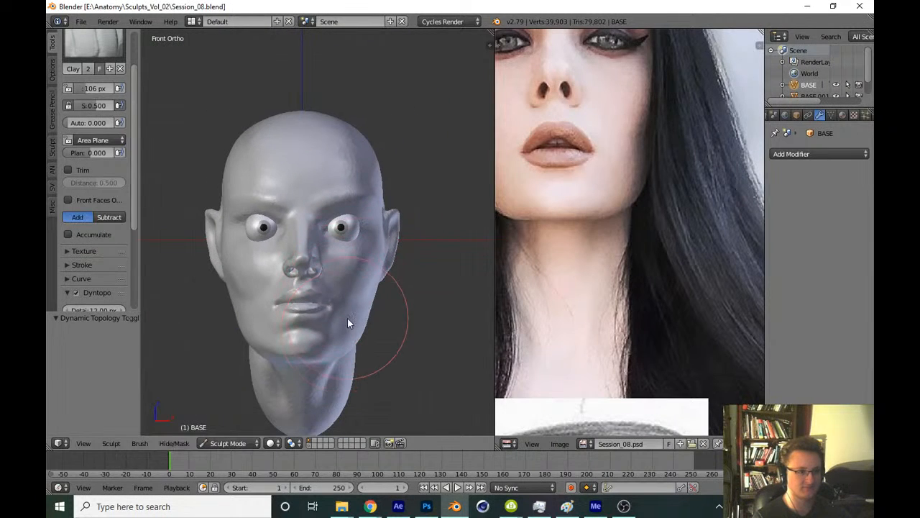
Examine the head's eye area from the front, side and below, and compare it with the full face in the photo reference
key("KP_3")
key("KP_1")
key("KP_2")
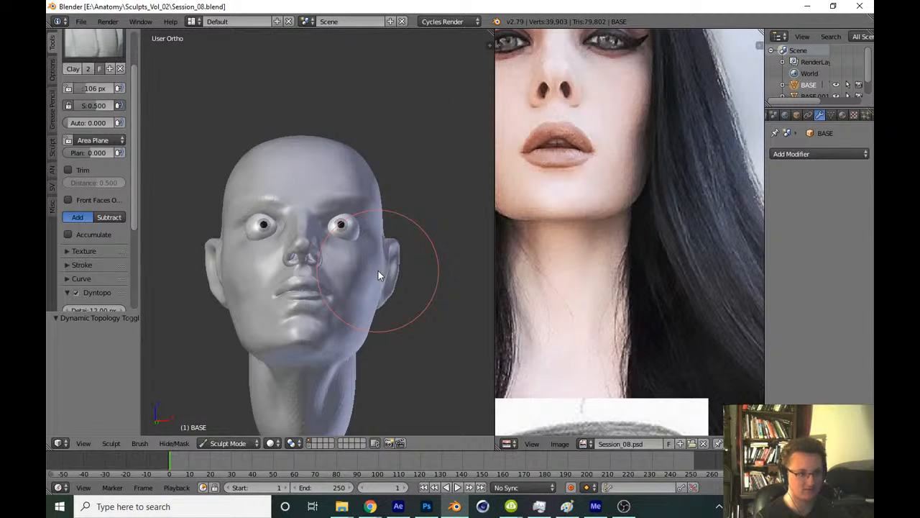
key("KP_8")
key("KP_3")
key("KP_1")
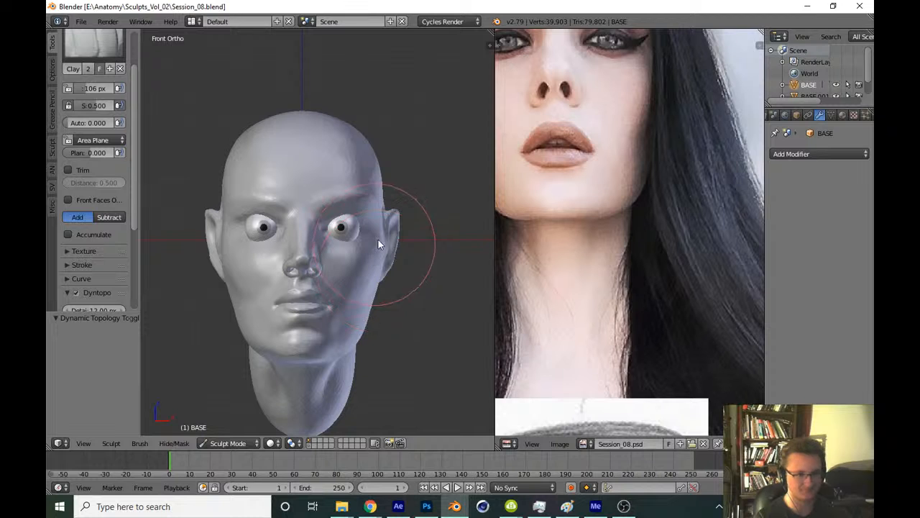
middle_click_drag(517, 181, 525, 306)
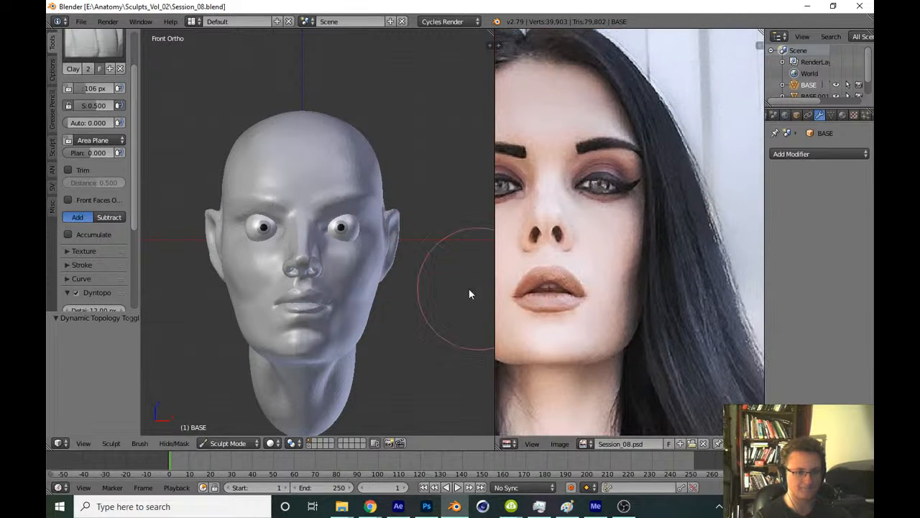
scroll(374, 273, "up", 6)
scroll(390, 231, "up", 4)
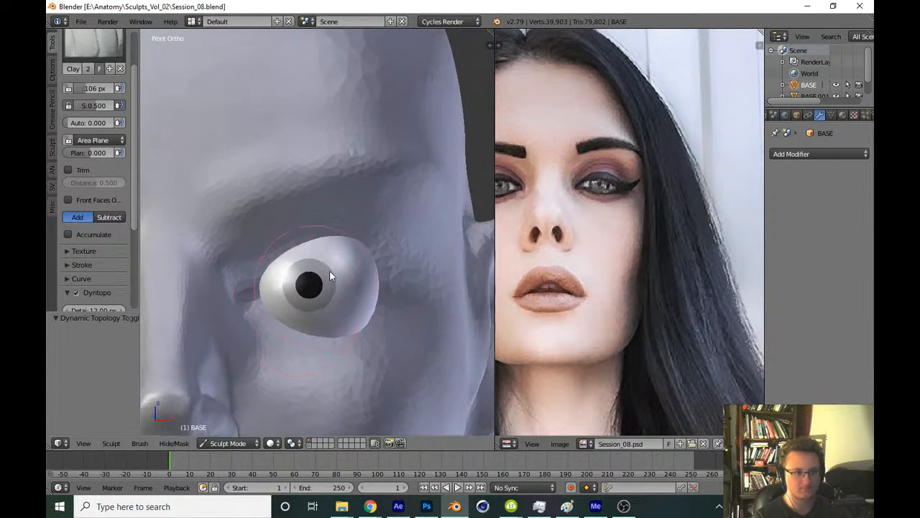
scroll(329, 275, "up", 3)
left_click_drag(134, 229, 133, 275)
mouse_move(369, 506)
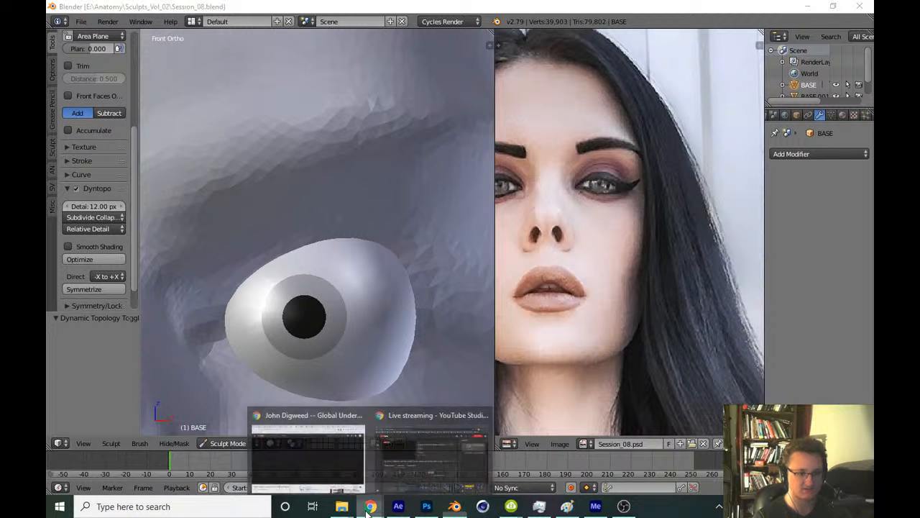
left_click(425, 474)
left_click(455, 506)
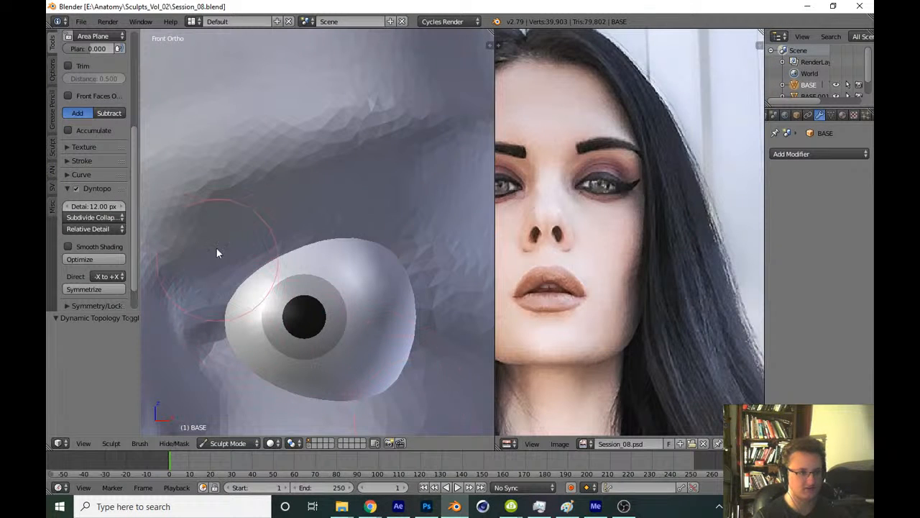
Build up the first upper eyelid volume over the eyeball with a 118 px Clay Strips brush, and try to save the file
scroll(129, 213, "up", 3)
key("f")
left_click(241, 294)
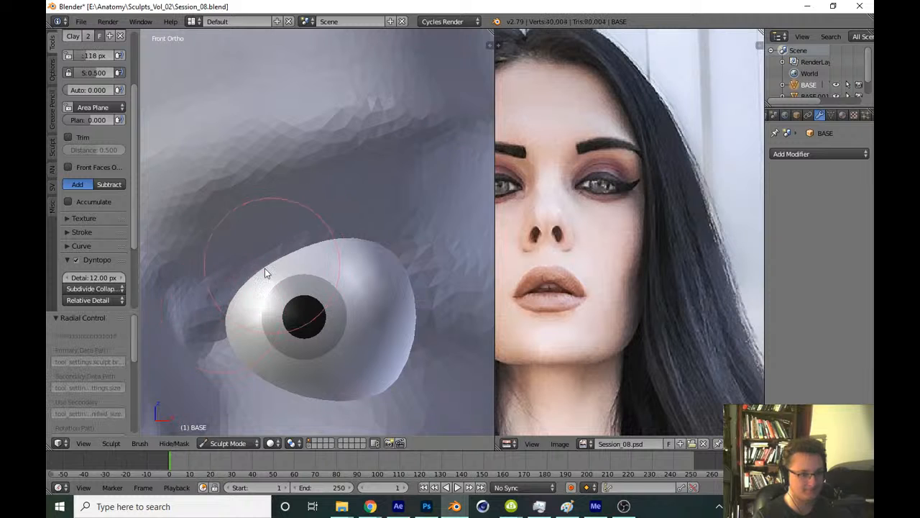
mouse_move(264, 268)
left_mouse_down()
mouse_move(276, 247)
mouse_move(285, 257)
mouse_move(300, 247)
mouse_move(374, 249)
mouse_move(345, 241)
left_mouse_up()
scroll(344, 242, "down", 10)
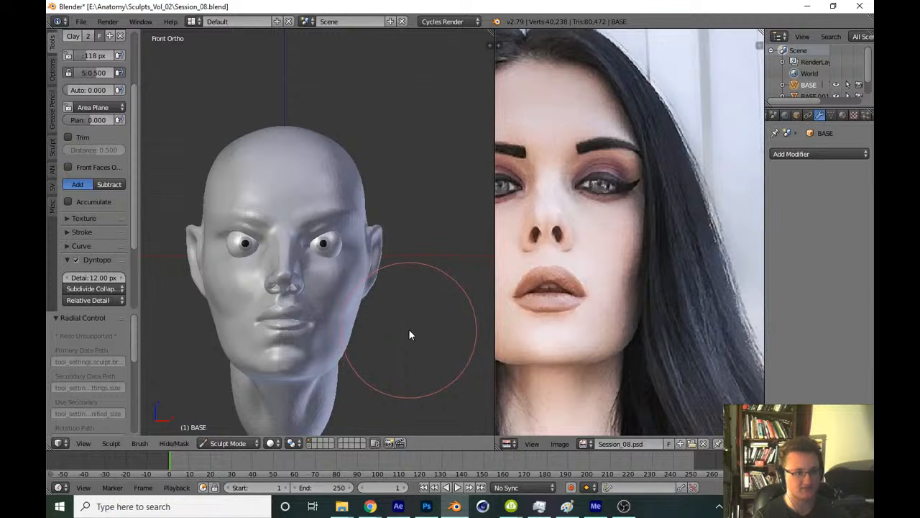
key("ctrl+s")
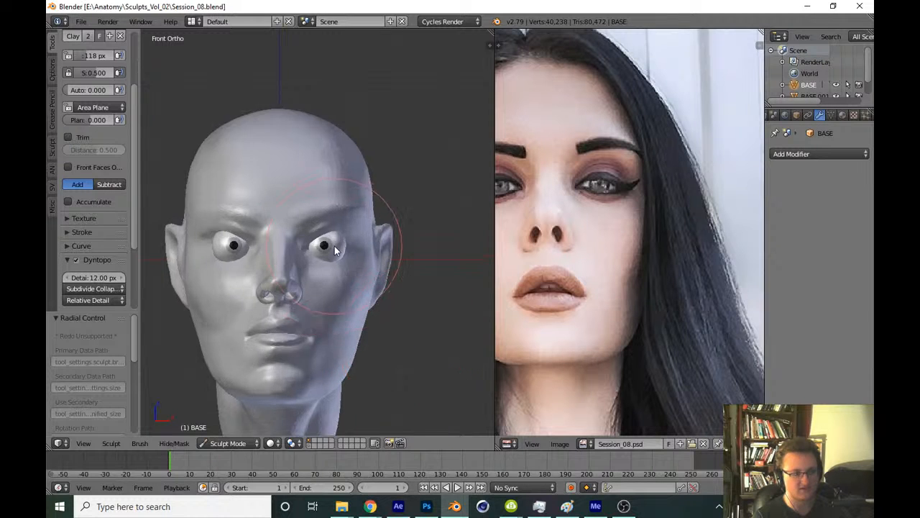
Thicken the upper eyelid directly above the iris with the SculptDraw brush in Add mode
scroll(391, 180, "up", 8)
key("x")
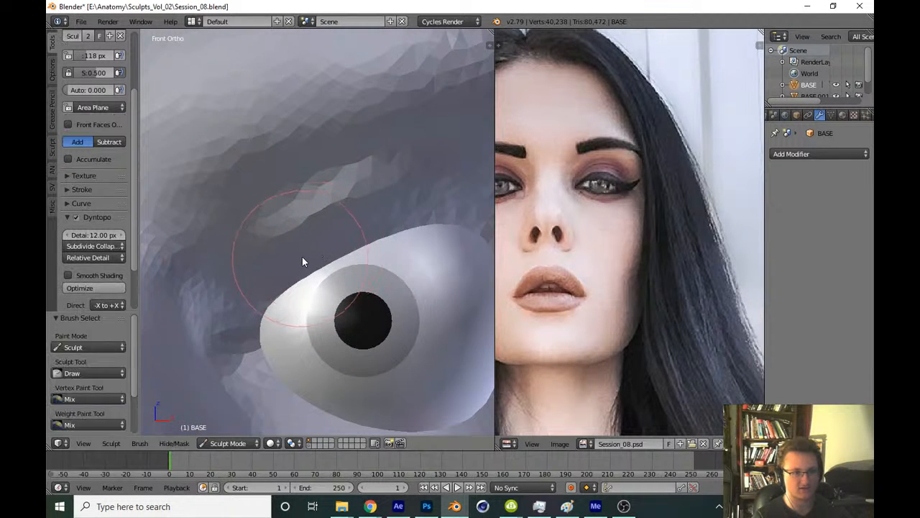
mouse_move(302, 257)
left_mouse_down()
mouse_move(391, 243)
mouse_move(380, 228)
mouse_move(307, 238)
mouse_move(398, 245)
mouse_move(370, 233)
mouse_move(392, 233)
left_mouse_up()
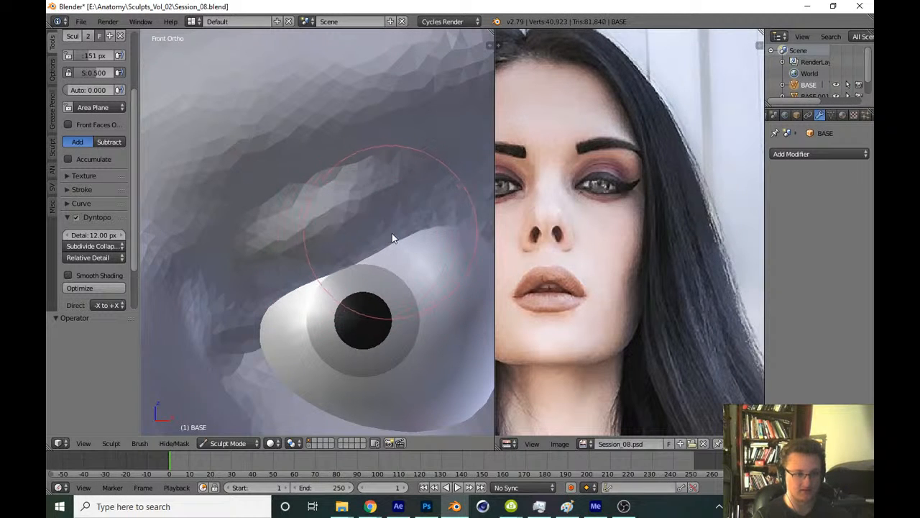
Extend the upper eyelid over the eyeball's outer corner with SculptDraw, set the brush radius to 166 px, and save over Session_08.blend
middle_click_drag(395, 227, 336, 249, "shift")
key("f")
left_click(342, 249)
mouse_move(305, 262)
left_mouse_down()
mouse_move(462, 282)
mouse_move(460, 291)
left_mouse_up()
key("f")
left_click(346, 248)
scroll(381, 248, "down", 10)
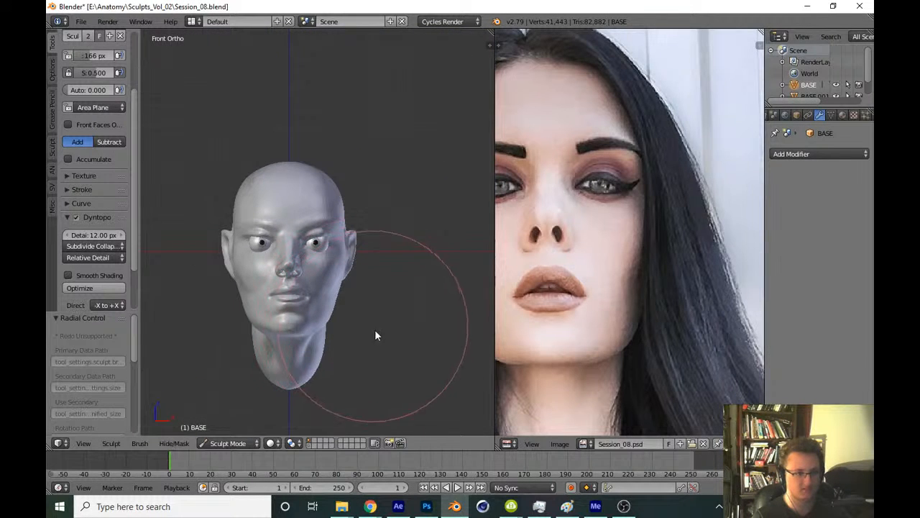
key("ctrl+s")
left_click(378, 327)
Carve the fold along the upper eyelid in front view with a 141 px Crease brush in Subtract mode
middle_click_drag(368, 315, 353, 267)
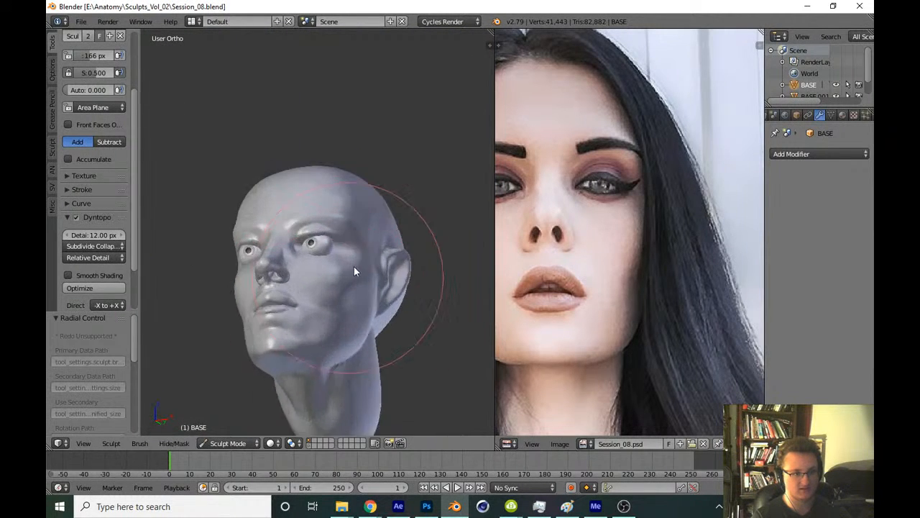
scroll(352, 239, "up", 10)
key("KP_1")
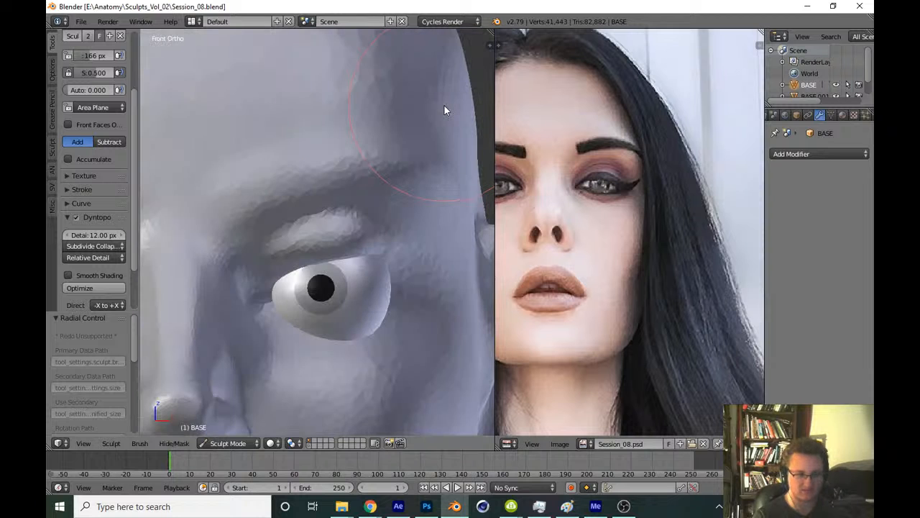
scroll(247, 259, "up", 4)
key("shift+c")
key("f")
left_click(240, 248)
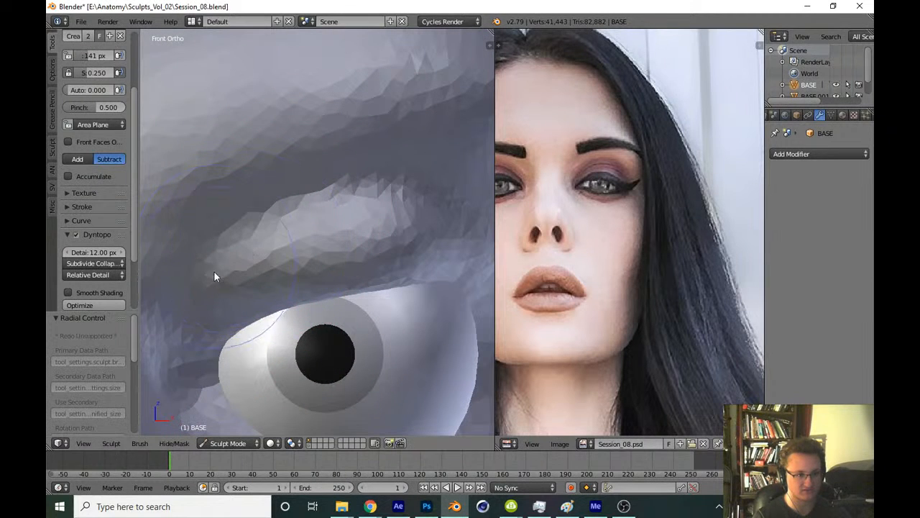
mouse_move(213, 271)
left_mouse_down()
mouse_move(243, 241)
mouse_move(358, 196)
mouse_move(228, 243)
mouse_move(382, 191)
left_mouse_up()
middle_click_drag(382, 192, 341, 192, "shift")
scroll(332, 296, "down", 9)
scroll(330, 333, "down", 3)
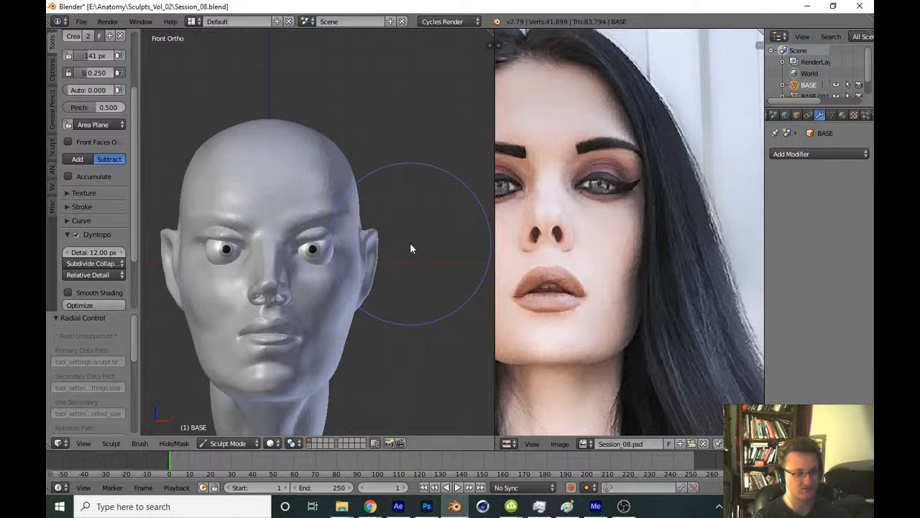
Add material along the upper eyelid's lower edge over the eyeball with the Clay Strips brush
left_click_drag(136, 257, 134, 128)
left_click(101, 86)
left_click(178, 140)
middle_click_drag(296, 265, 304, 238, "shift")
scroll(303, 234, "up", 8)
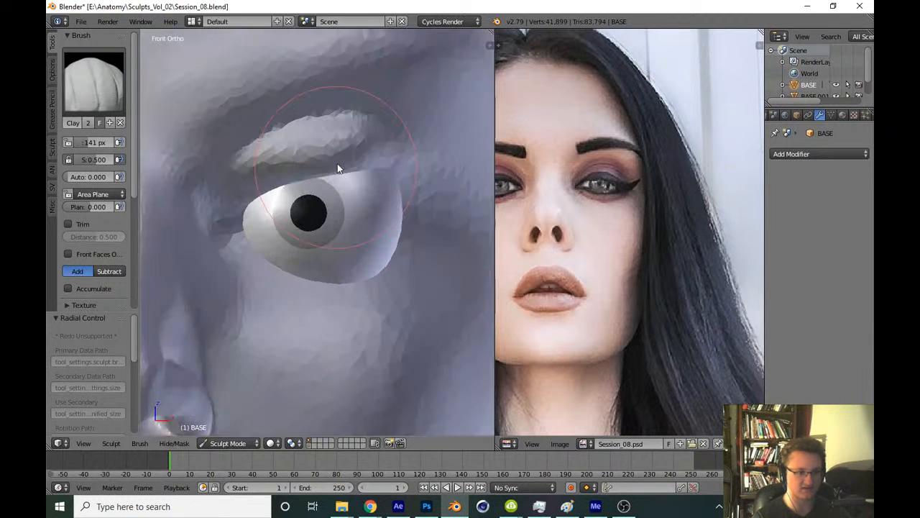
mouse_move(281, 205)
left_mouse_down()
mouse_move(294, 214)
mouse_move(366, 181)
mouse_move(354, 185)
left_mouse_up()
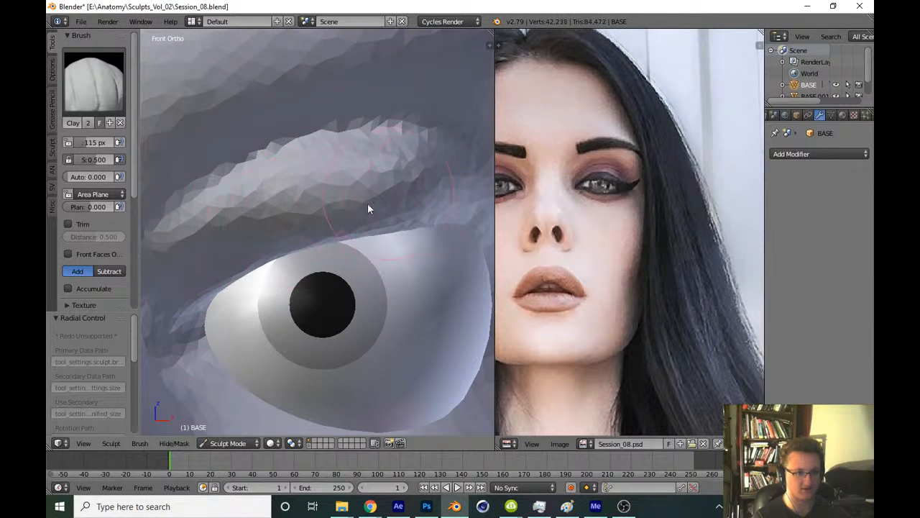
scroll(367, 203, "down", 3)
Wrap the outer part of the upper eyelid around the eyeball from an angled view, using Clay Strips at 184 px
mouse_move(368, 203)
middle_mouse_down()
mouse_move(343, 226)
mouse_move(306, 223)
mouse_move(360, 231)
middle_mouse_up()
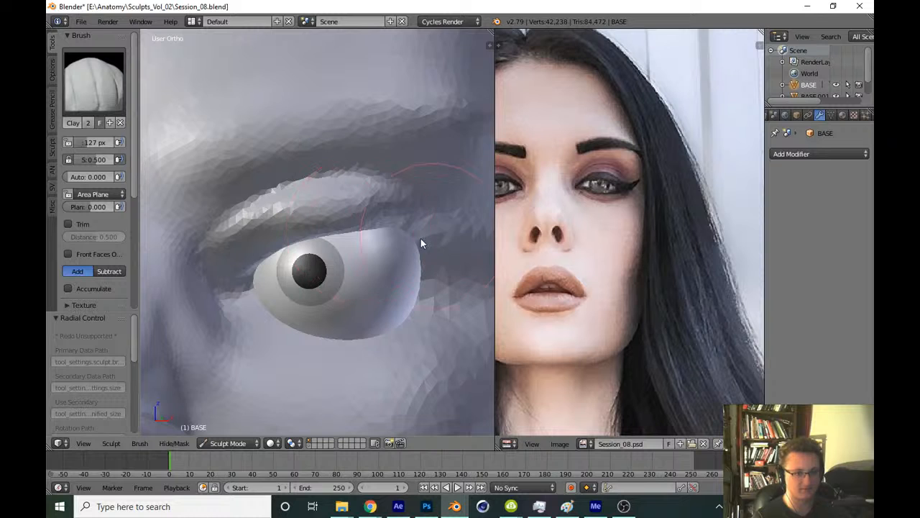
middle_click_drag(421, 238, 400, 237)
mouse_move(400, 238)
middle_mouse_down("ctrl")
mouse_move(375, 213)
mouse_move(320, 223)
middle_mouse_up("ctrl")
key("f")
left_click(391, 225)
mouse_move(320, 228)
left_mouse_down()
mouse_move(379, 238)
mouse_move(419, 261)
mouse_move(294, 222)
mouse_move(446, 243)
left_mouse_up()
middle_click_drag(446, 243, 382, 205)
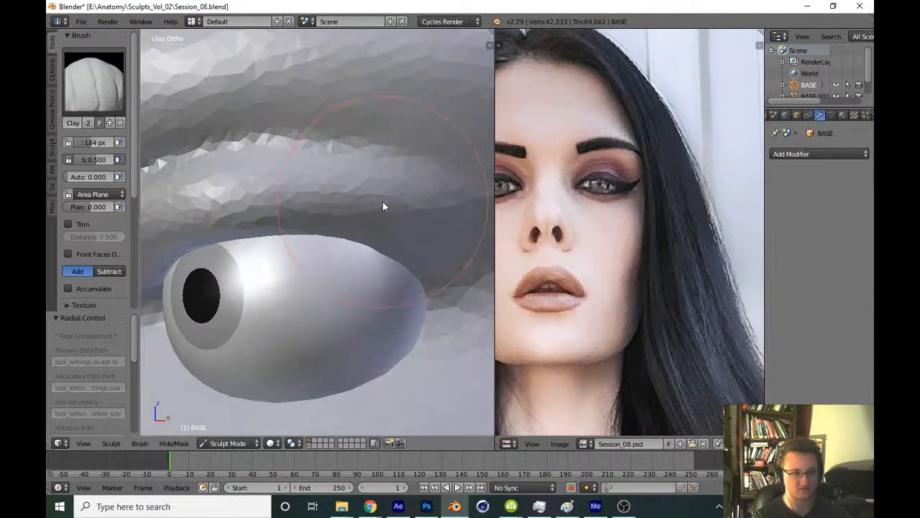
left_click_drag(382, 206, 335, 220)
Fill out the upper eyelid toward its outer corner with Clay Strips at 127 px, and save over Session_08.blend
key("f")
left_click(293, 198)
key("f")
left_click(302, 196)
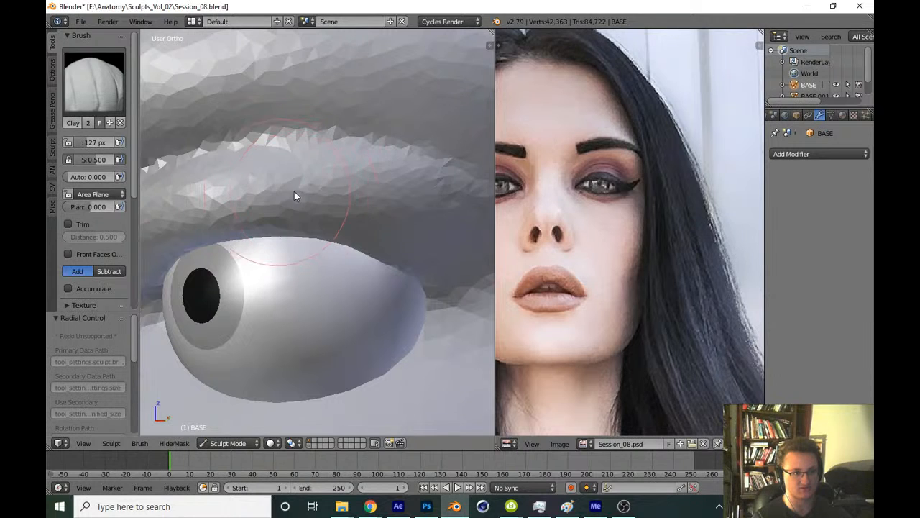
left_click_drag(296, 197, 427, 221)
middle_click_drag(349, 178, 372, 227, "ctrl")
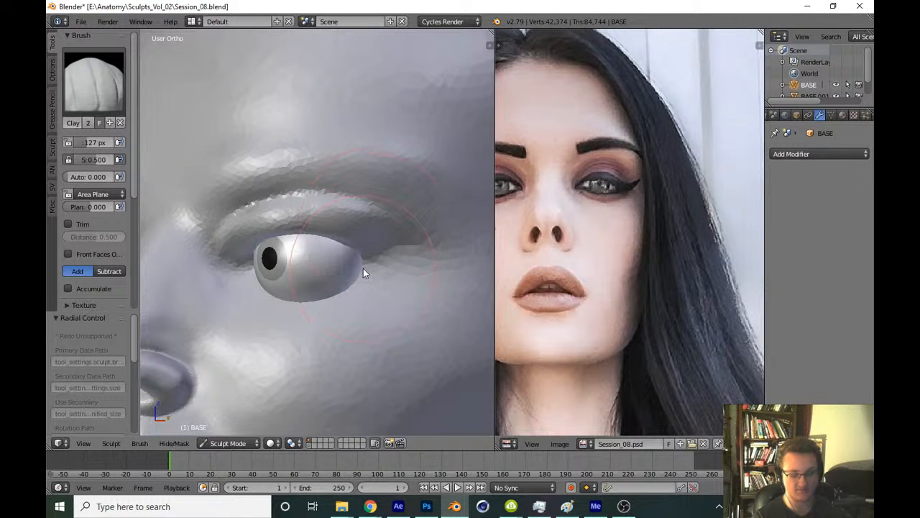
key("KP_1")
middle_click_drag(363, 268, 356, 371, "ctrl")
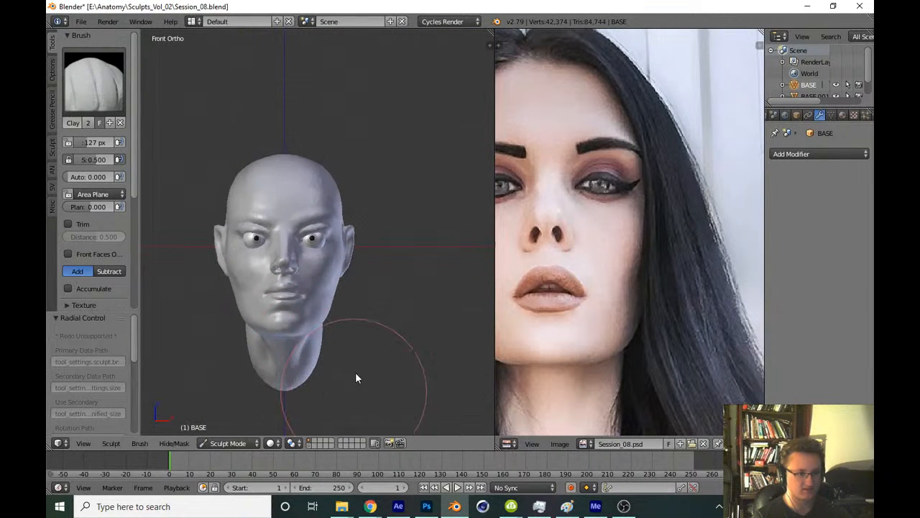
key("ctrl+s")
key("Return")
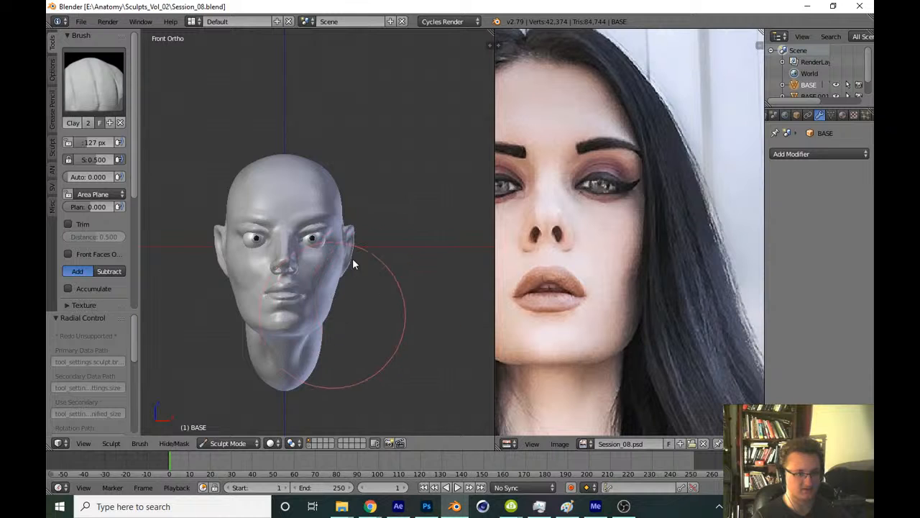
Select SculptDraw at 175 px, smooth the upper eyelid from its middle to the outer corner, and save over Session_08.blend
scroll(353, 258, "up", 8)
scroll(359, 216, "down", 2)
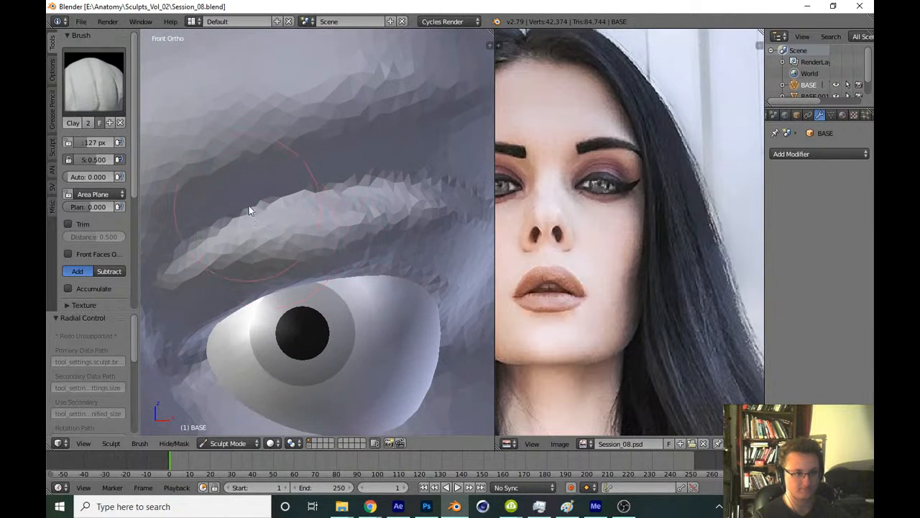
key("x")
key("f")
mouse_move(316, 210)
left_mouse_down("shift")
mouse_move(440, 177)
mouse_move(432, 213)
mouse_move(402, 230)
left_mouse_up("shift")
middle_click_drag(328, 233, 251, 251, "shift")
left_click_drag(397, 199, 368, 218, "shift")
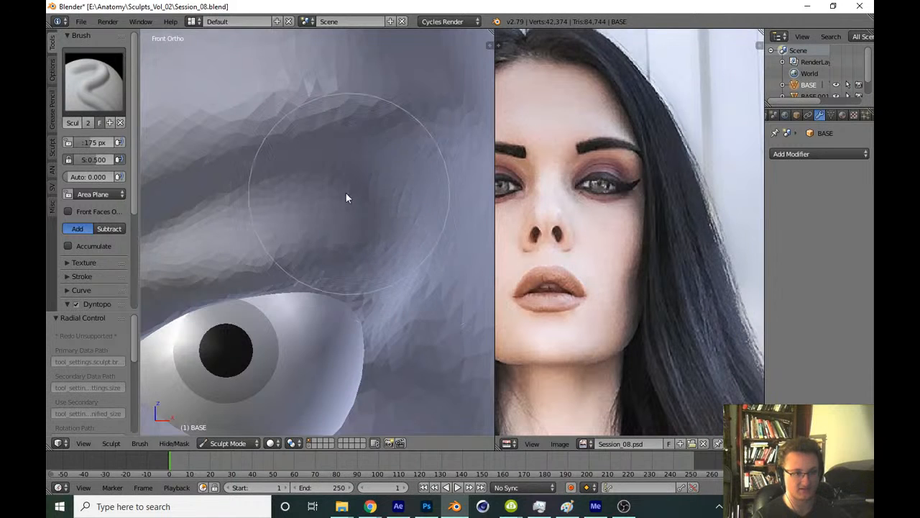
scroll(375, 202, "down", 6)
scroll(354, 303, "down", 2)
key("ctrl+s")
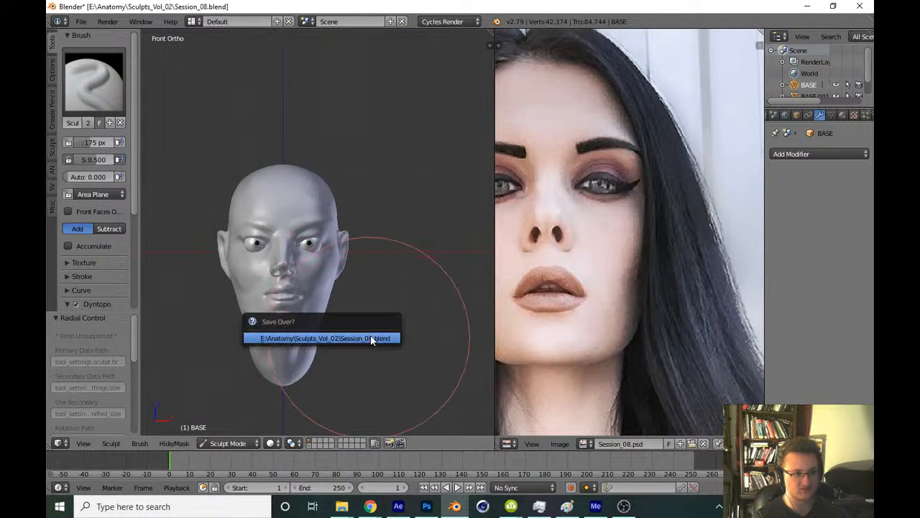
left_click(367, 333)
Raise the lower eyelid along the underside of the eyeball with a 168 px SculptDraw brush
scroll(344, 241, "up", 8)
middle_click_drag(326, 290, 365, 260)
scroll(338, 244, "up", 2)
mouse_move(309, 233)
middle_mouse_down()
mouse_move(263, 257)
mouse_move(338, 256)
mouse_move(294, 223)
mouse_move(297, 248)
middle_mouse_up()
scroll(346, 215, "up", 2)
scroll(346, 223, "up", 1)
key("f")
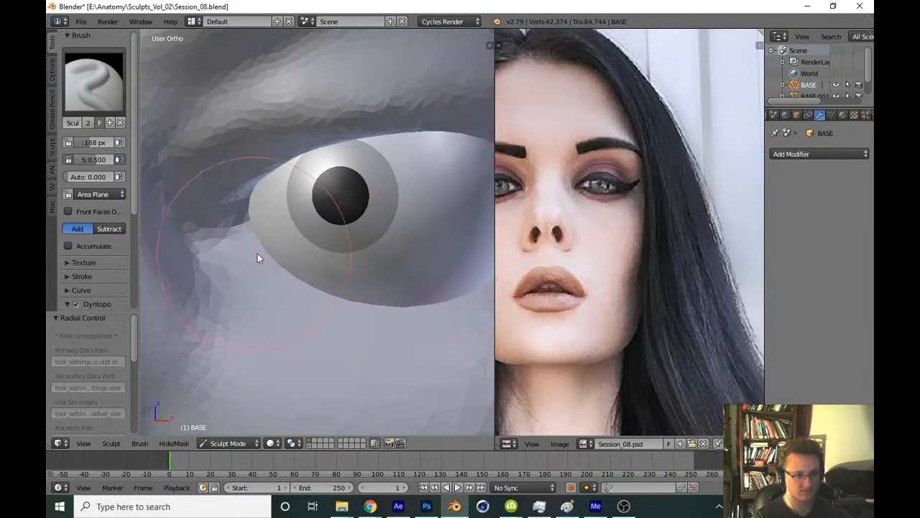
left_click(251, 261)
mouse_move(372, 296)
left_mouse_down()
mouse_move(319, 273)
mouse_move(269, 267)
mouse_move(326, 304)
mouse_move(342, 288)
mouse_move(480, 274)
left_mouse_up()
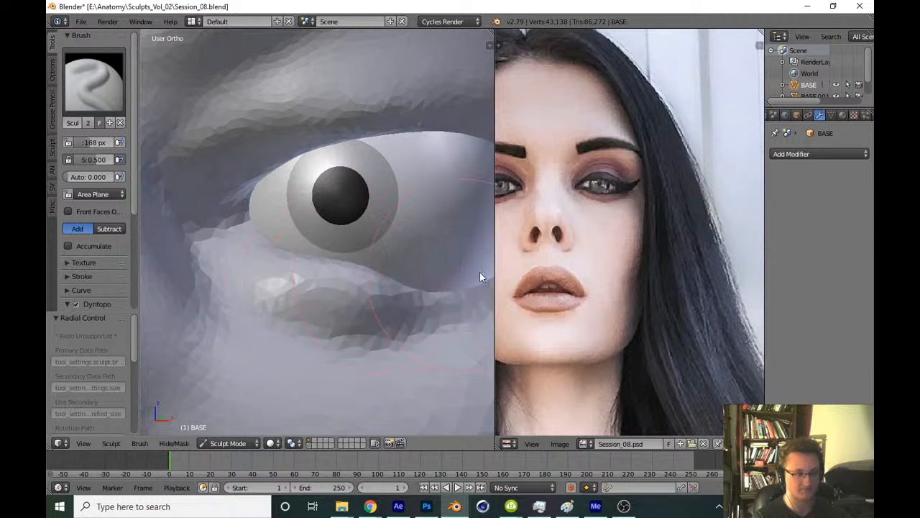
Continue the lower eyelid around the eye's outer corner with SculptDraw at 222 px, and check the shape in front view
middle_click_drag(380, 261, 308, 268, "shift")
key("f")
left_click(338, 267)
mouse_move(338, 267)
left_mouse_down()
mouse_move(338, 310)
mouse_move(464, 275)
mouse_move(439, 269)
mouse_move(265, 290)
mouse_move(470, 231)
left_mouse_up()
scroll(380, 267, "down", 6)
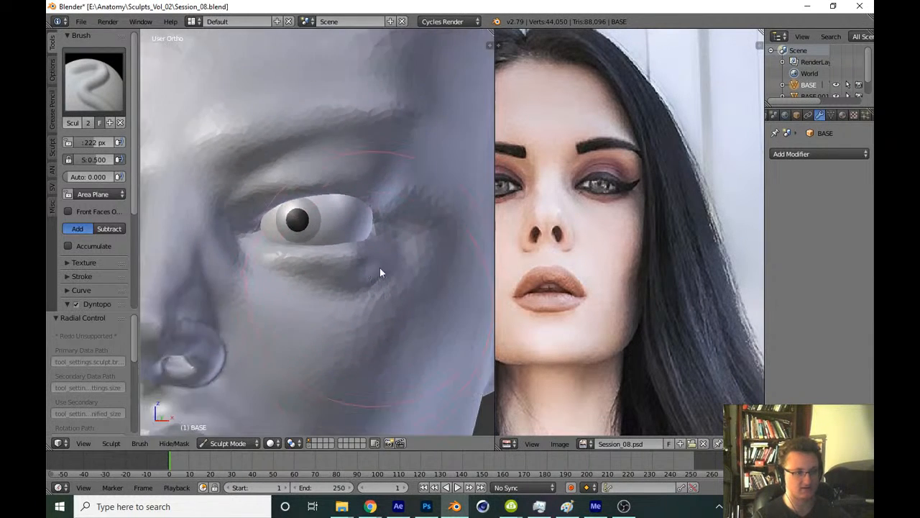
key("KP_1")
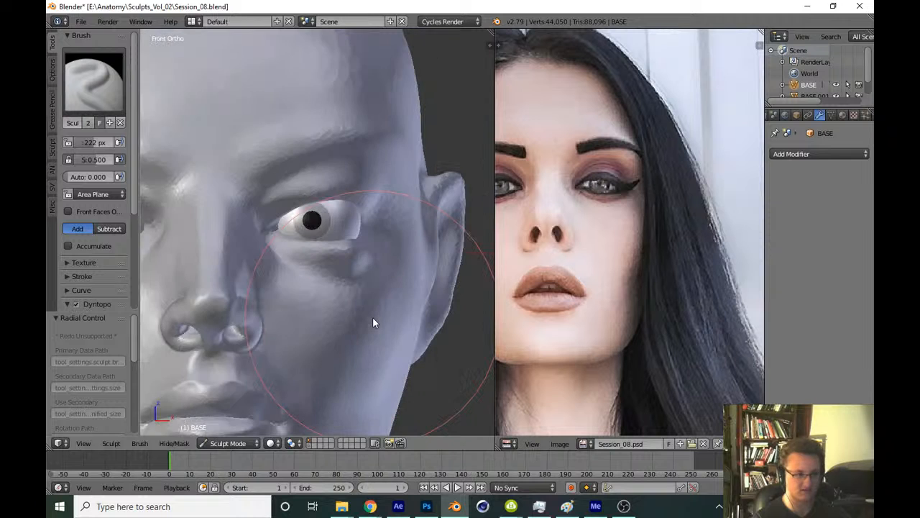
scroll(355, 257, "down", 6)
scroll(360, 302, "up", 8)
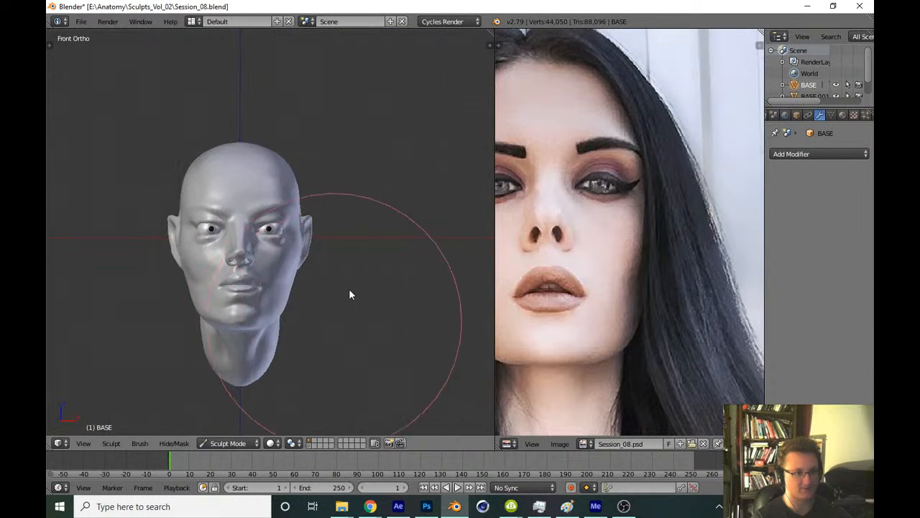
Build up the lower eyelid's outer corner against the eyeball with Clay Strips at 170 px
left_click(108, 88)
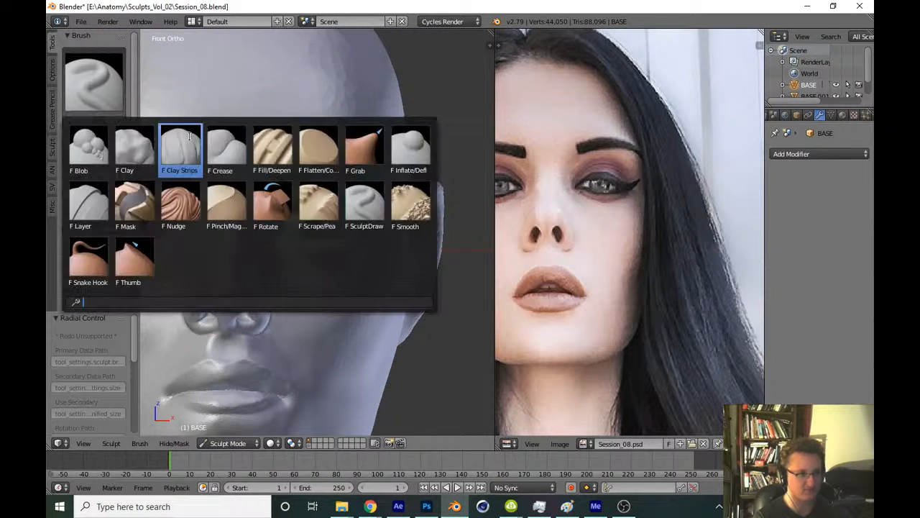
left_click(181, 150)
scroll(345, 276, "up", 6)
middle_click_drag(401, 223, 395, 241)
mouse_move(420, 279)
middle_mouse_down("shift")
mouse_move(375, 269)
mouse_move(386, 273)
middle_mouse_up("shift")
scroll(375, 269, "up", 1)
key("f")
left_click(330, 270)
key("f")
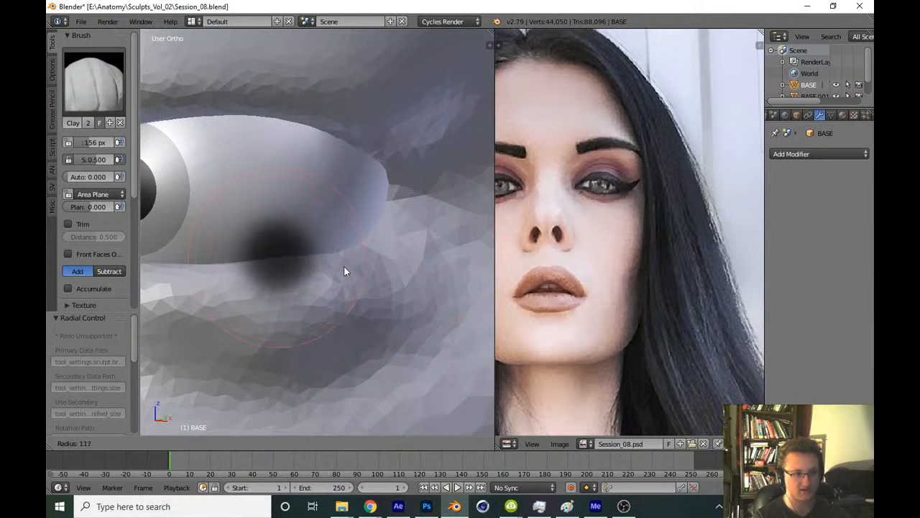
left_click(372, 263)
left_click_drag(384, 258, 409, 250)
scroll(376, 309, "down", 6)
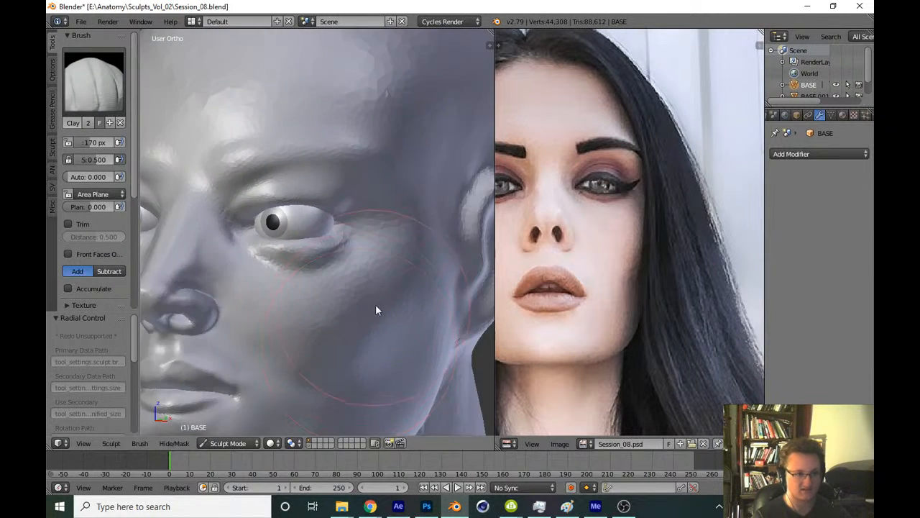
Refine the lower eyelid's outer corner beneath the eyeball with Clay Strips at 143 px and 158 px
scroll(366, 211, "up", 5)
scroll(366, 207, "up", 3)
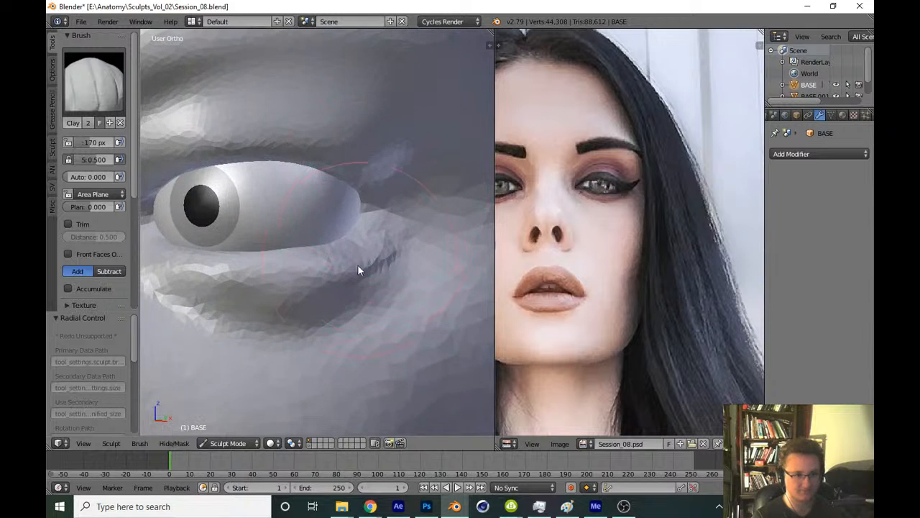
scroll(341, 332, "up", 2)
key("f")
left_click(327, 277)
mouse_move(323, 261)
left_mouse_down()
mouse_move(357, 271)
mouse_move(412, 252)
mouse_move(408, 225)
mouse_move(419, 217)
mouse_move(373, 257)
left_mouse_up()
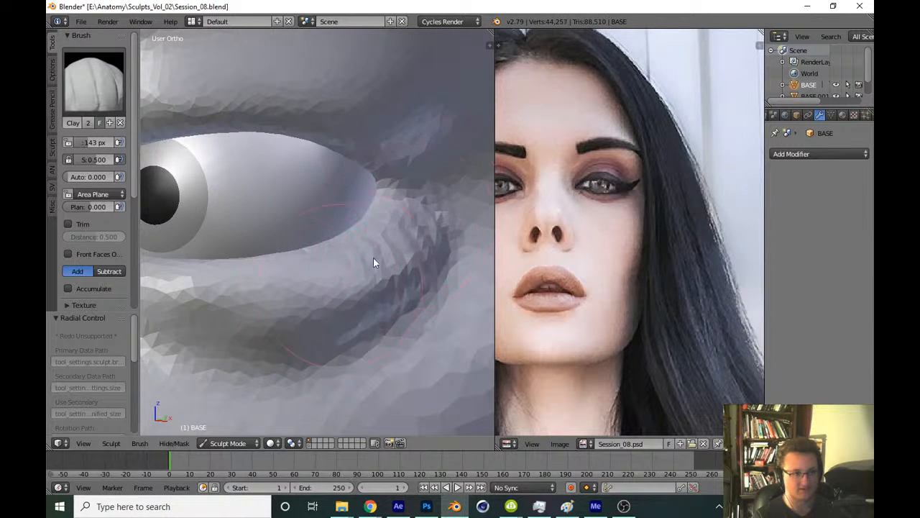
scroll(405, 247, "down", 1)
key("f")
left_click(384, 262)
key("f")
left_click(378, 279)
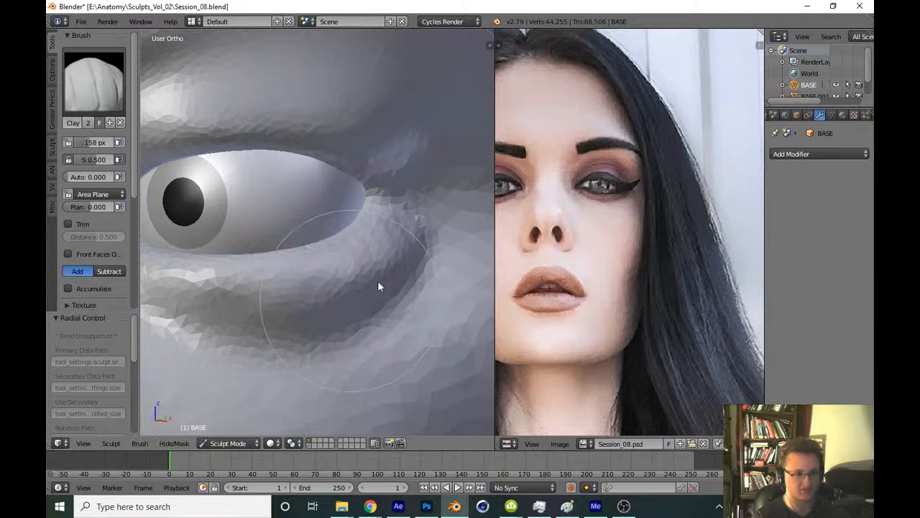
Shape the lower eyelid near the eye's inner corner with Clay Strips at 116 px, and undo the last stroke
mouse_move(290, 243)
middle_mouse_down()
mouse_move(317, 274)
mouse_move(271, 239)
middle_mouse_up()
key("f")
left_click(233, 243)
scroll(259, 242, "up", 2)
key("f")
left_click(255, 239)
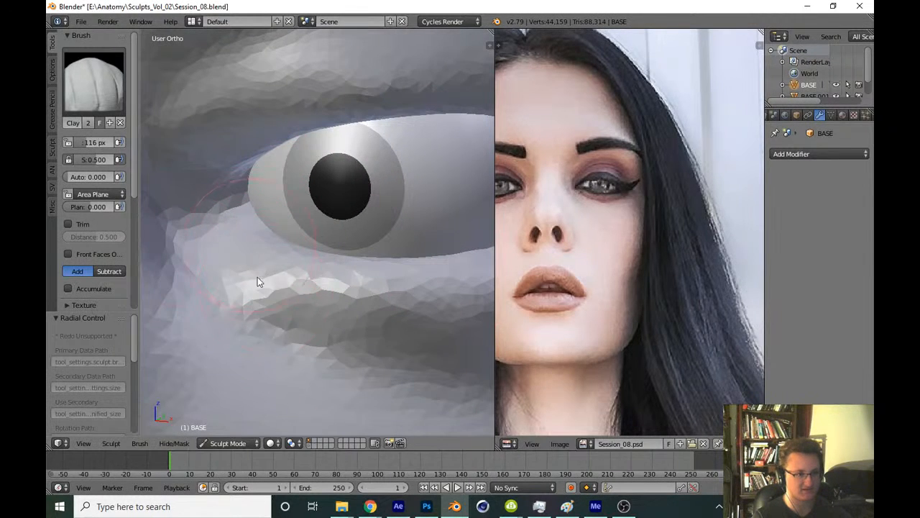
mouse_move(258, 277)
left_mouse_down()
mouse_move(302, 286)
mouse_move(336, 313)
left_mouse_up()
key("ctrl+z")
Build up the inner part of the lower eyelid with Clay Strips at 144 px, and check the face in front view
key("f")
left_click(267, 254)
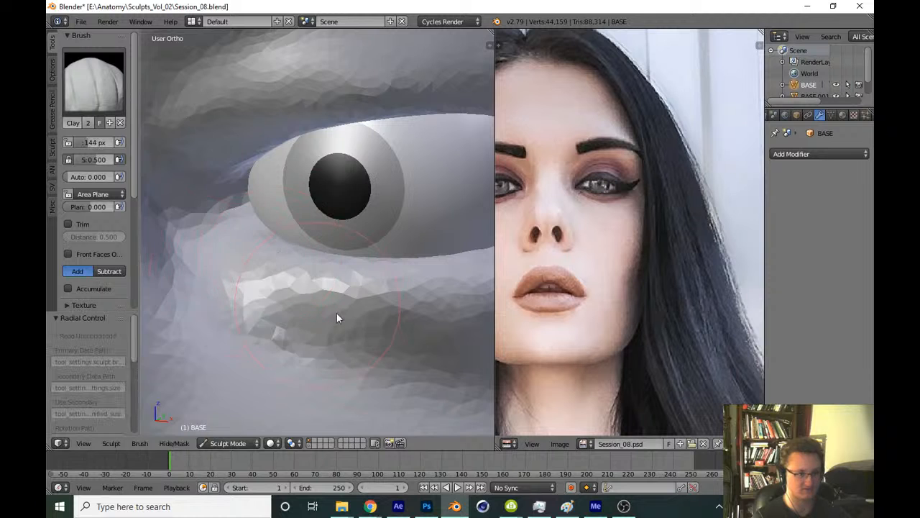
middle_click_drag(345, 261, 235, 282)
scroll(245, 291, "down", 7)
key("f")
left_click(341, 308)
key("KP_1")
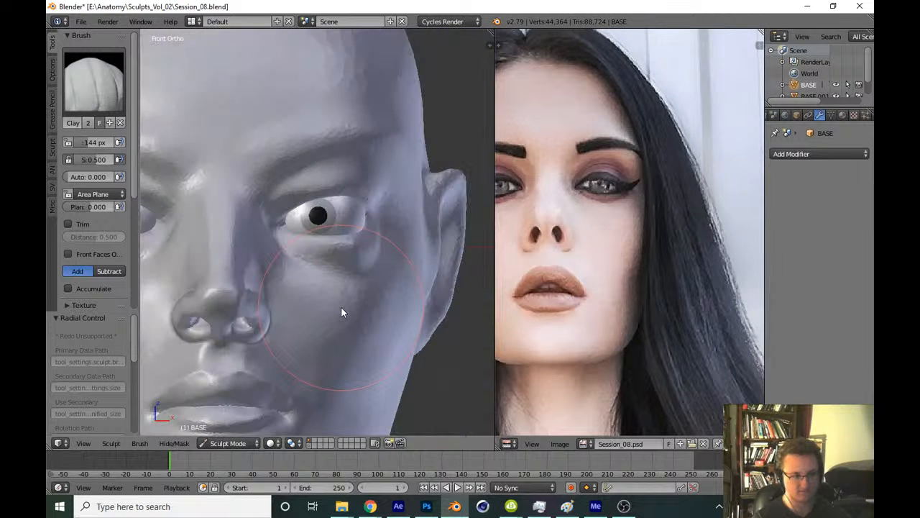
Carve in the upper eyelid at the eye's inner corner with subtractive Clay Strips, review the head, and save over Session_08.blend
key("t")
mouse_move(230, 287)
middle_mouse_down("shift")
mouse_move(238, 332)
mouse_move(305, 294)
middle_mouse_up("shift")
scroll(287, 311, "up", 9)
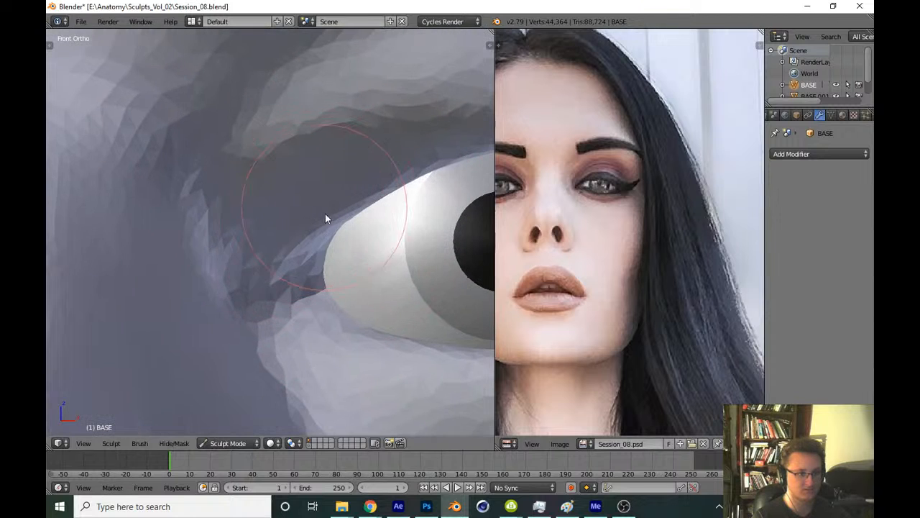
left_click_drag(312, 257, 308, 275, "ctrl")
scroll(284, 321, "down", 9)
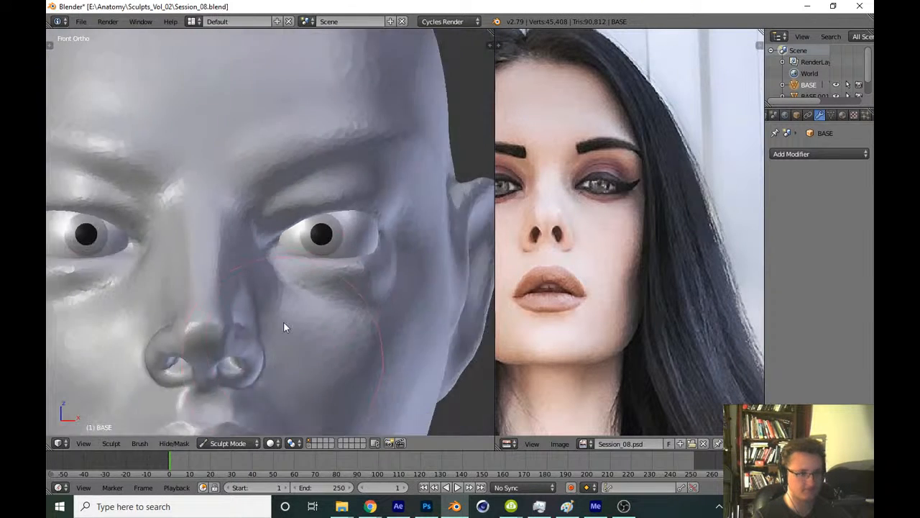
middle_click_drag(283, 322, 300, 283)
scroll(299, 282, "down", 7)
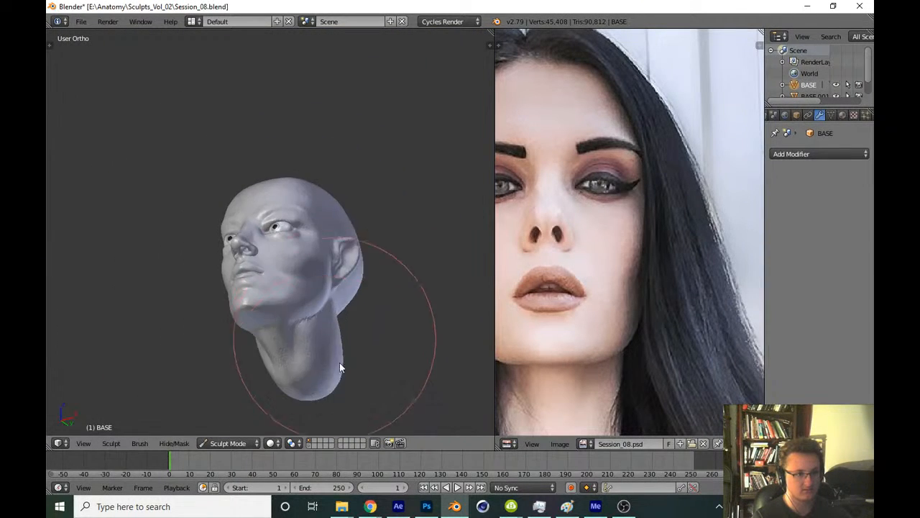
key("ctrl+s")
Select the Grab brush and adjust the eye's inner corner between the nose bridge and the eyeball
middle_click_drag(352, 201, 364, 253)
scroll(364, 253, "up", 6)
mouse_move(377, 209)
middle_mouse_down()
mouse_move(293, 264)
mouse_move(302, 271)
mouse_move(258, 336)
mouse_move(244, 302)
mouse_move(266, 327)
mouse_move(257, 295)
mouse_move(309, 310)
mouse_move(303, 280)
mouse_move(314, 224)
mouse_move(267, 346)
middle_mouse_up()
scroll(302, 272, "up", 3)
scroll(281, 280, "up", 3)
scroll(243, 298, "up", 2)
key("g")
scroll(256, 292, "up", 2)
key("f")
left_click(255, 299)
key("f")
left_click(311, 278)
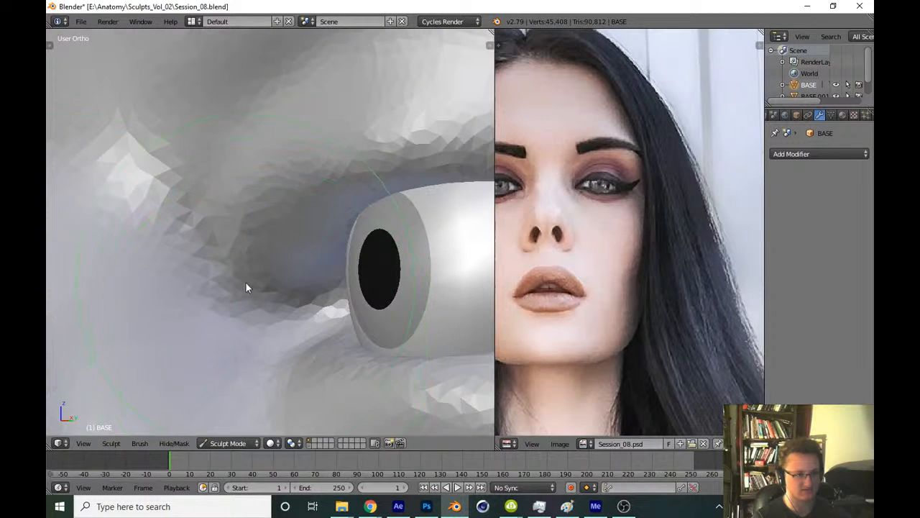
Refine the inner eye corner's depth from below with a resized Grab brush, check the front view, and save over Session_08.blend
mouse_move(248, 283)
middle_mouse_down()
mouse_move(296, 211)
mouse_move(253, 332)
mouse_move(259, 301)
mouse_move(254, 319)
mouse_move(230, 213)
mouse_move(238, 214)
mouse_move(238, 183)
middle_mouse_up()
key("f")
left_click(246, 185)
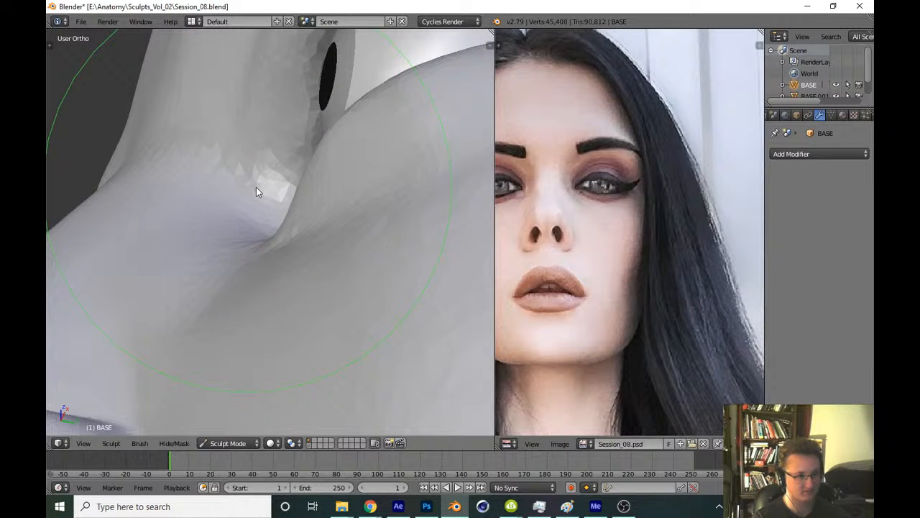
key("KP_1")
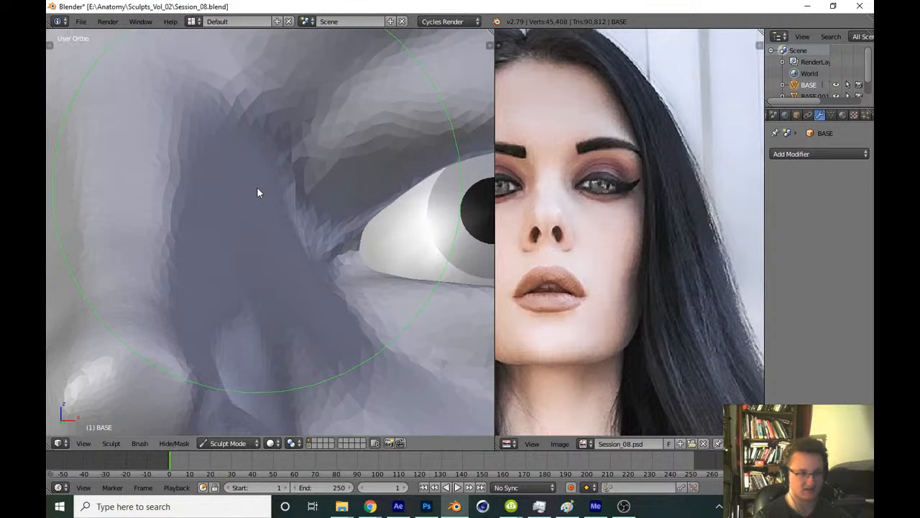
scroll(284, 380, "down", 10)
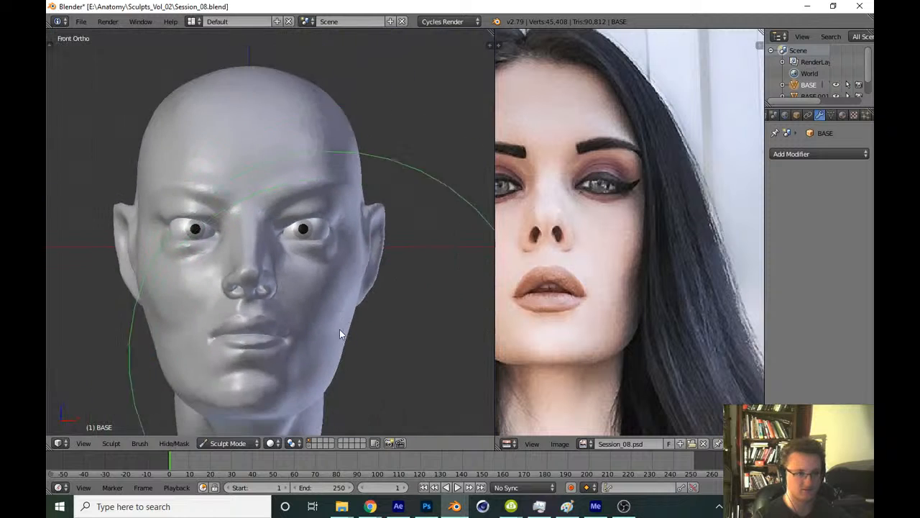
key("ctrl+s")
left_click(381, 338)
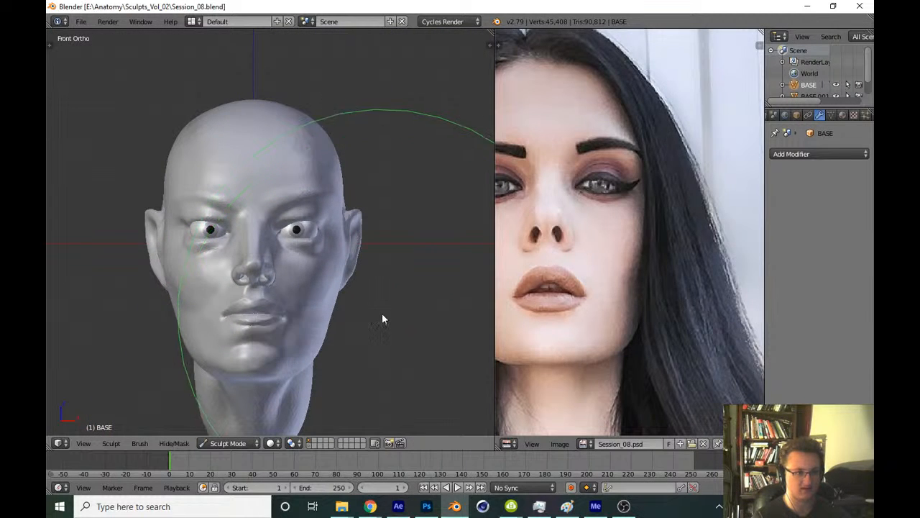
Switch back to the Clay Strips brush and save over Session_08.blend again
key("t")
left_click(109, 87)
left_click(183, 146)
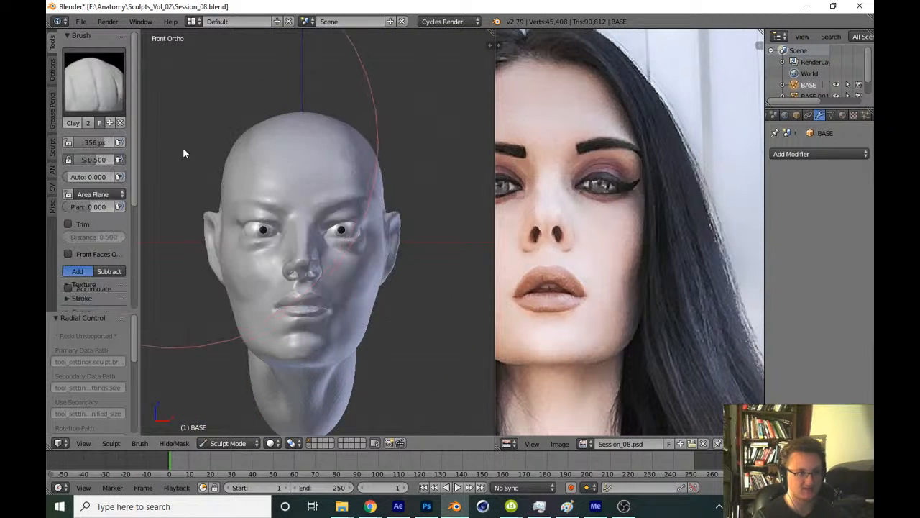
key("t")
key("ctrl+s")
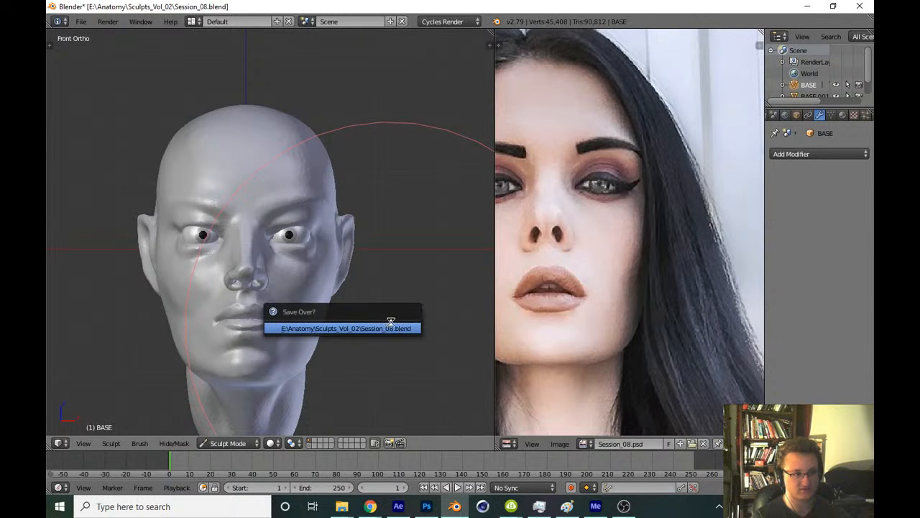
Save the sculpt over the existing Session_08.blend file
left_click(388, 325)
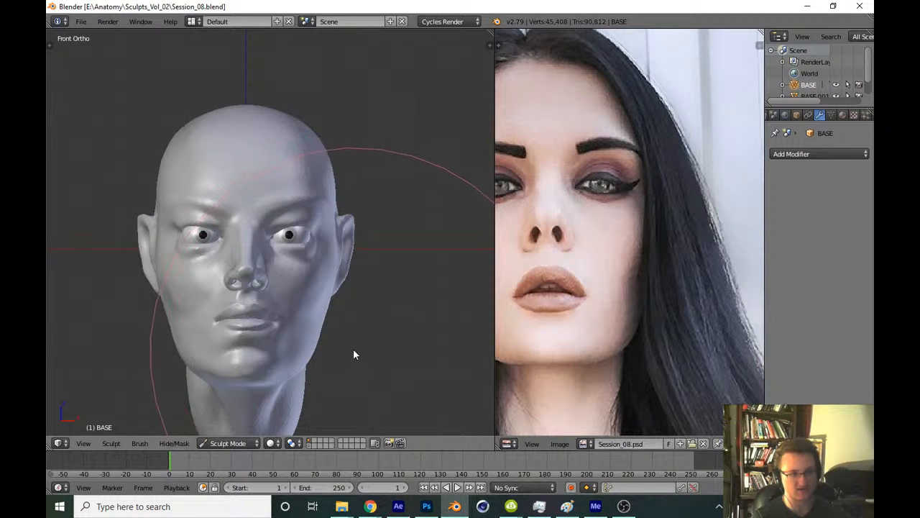
Carve the inner part of the fold above the head's left eye with the Crease brush at a reduced radius
middle_click_drag(353, 348, 298, 353, "shift")
scroll(341, 347, "up", 2)
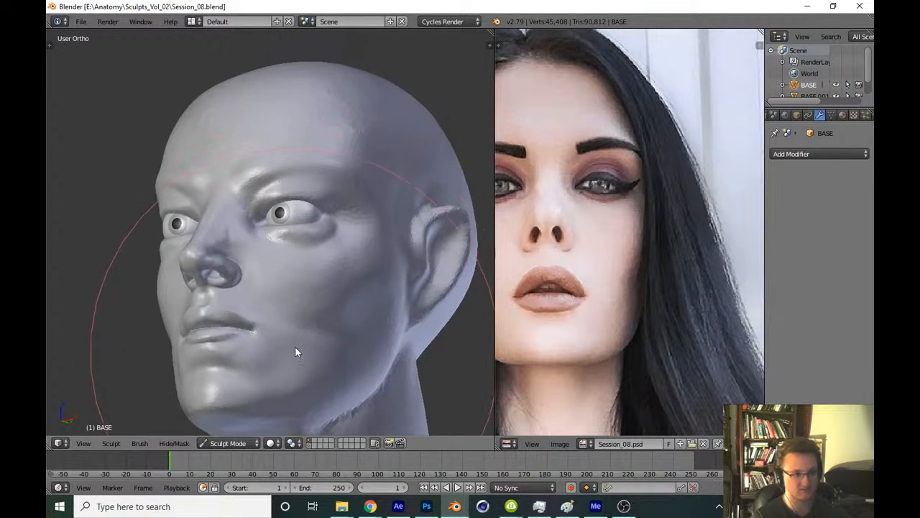
scroll(353, 216, "up", 5)
scroll(332, 281, "up", 2)
middle_click_drag(218, 266, 266, 263, "shift")
scroll(273, 259, "up", 2)
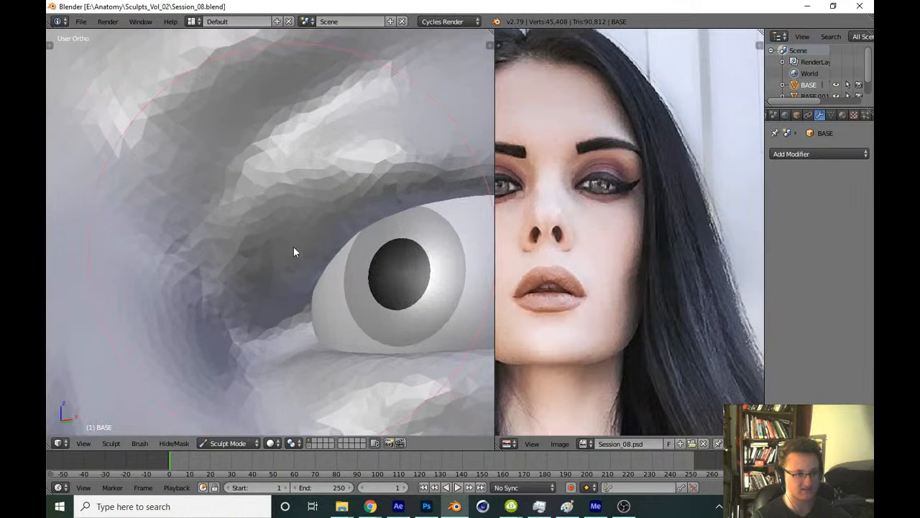
key("shift+c")
key("f")
left_click(150, 237)
middle_click_drag(258, 202, 233, 250, "shift")
key("f")
left_click(211, 277)
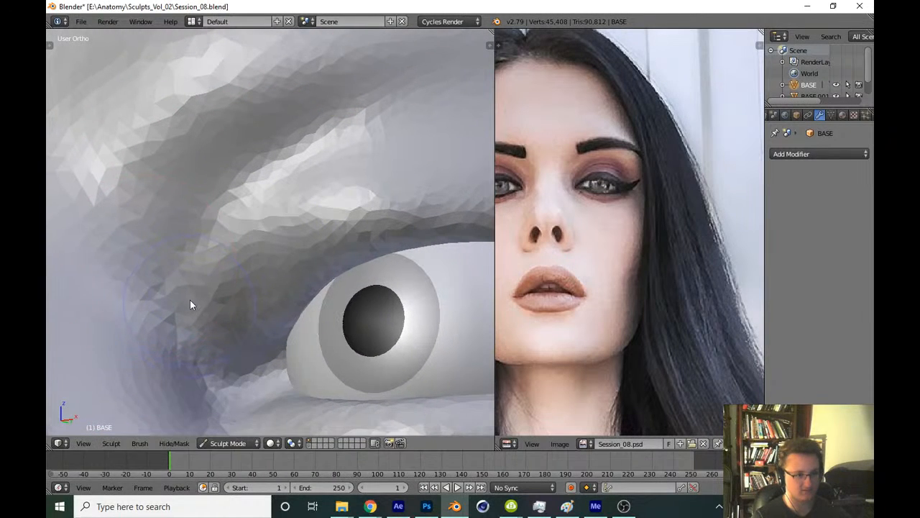
key("f")
left_click(188, 305)
key("f")
left_click(218, 273)
mouse_move(196, 263)
left_mouse_down()
mouse_move(283, 172)
mouse_move(287, 187)
left_mouse_up()
middle_click_drag(320, 198, 240, 237, "shift")
left_click_drag(188, 227, 237, 193)
left_click_drag(142, 279, 288, 180)
Extend the crease of the upper eyelid fold across the lid toward the outer corner of the eye
middle_click_drag(392, 142, 224, 241)
mouse_move(173, 236)
left_mouse_down()
mouse_move(330, 178)
mouse_move(323, 170)
left_mouse_up()
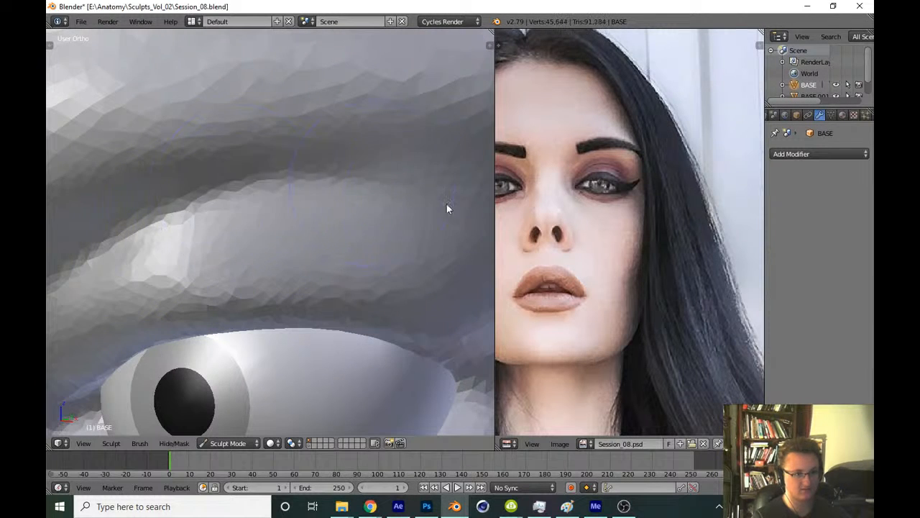
middle_click_drag(447, 204, 248, 232)
middle_click_drag(189, 202, 274, 226)
left_click_drag(274, 226, 323, 229)
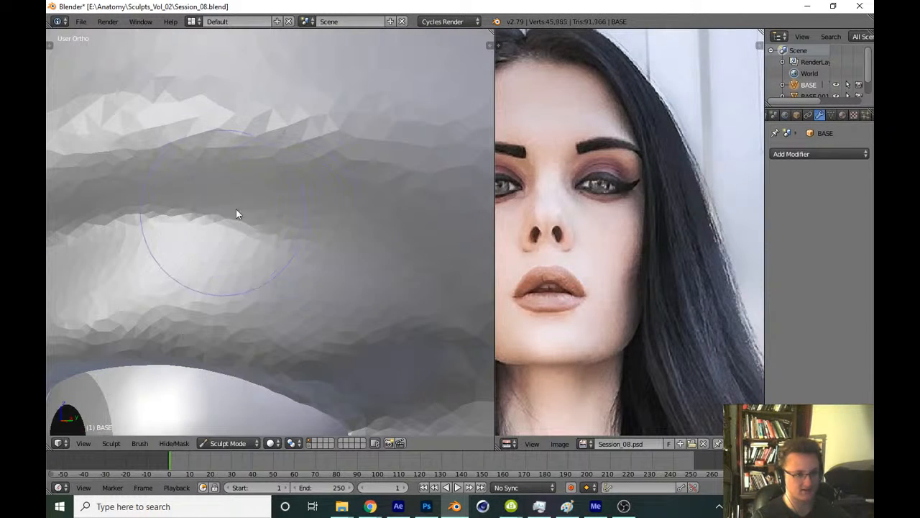
left_click_drag(235, 208, 338, 227)
mouse_move(175, 229)
left_mouse_down()
mouse_move(295, 242)
mouse_move(382, 275)
left_mouse_up()
Return to the front view of the head and save over Session_08.blend
mouse_move(351, 221)
middle_mouse_down("ctrl")
mouse_move(340, 331)
mouse_move(349, 331)
middle_mouse_up("ctrl")
key("KP_1")
scroll(340, 331, "down", 9)
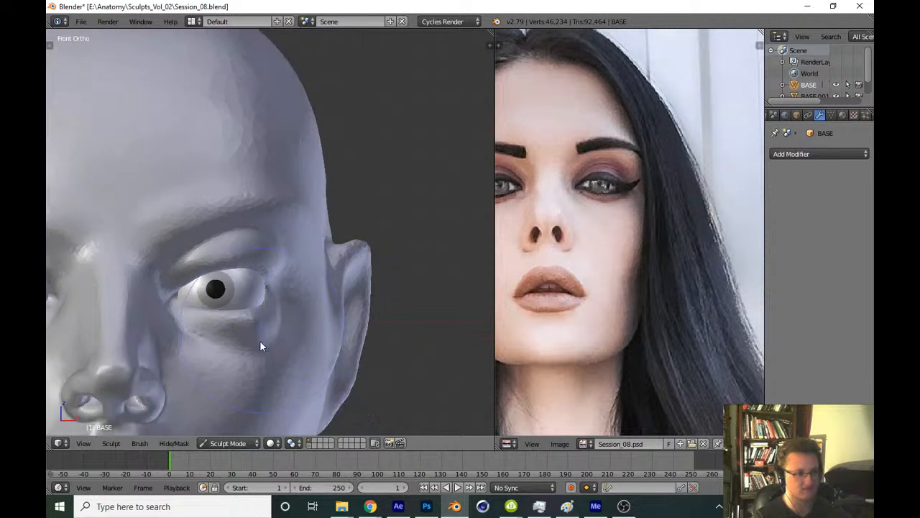
key("ctrl+s")
left_click(334, 338)
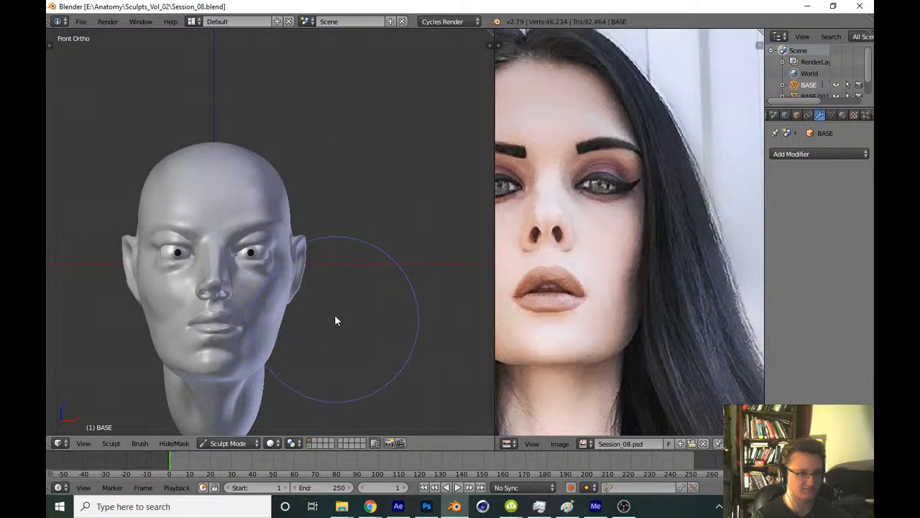
Pull the inner corner of the left eye slightly toward the nose with a resized Grab brush
scroll(324, 305, "up", 4)
scroll(360, 246, "up", 10)
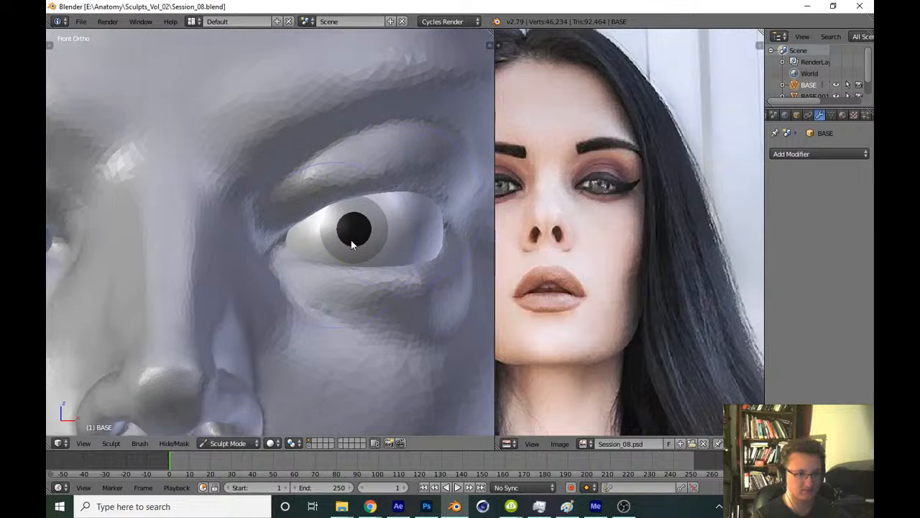
middle_click_drag(359, 213, 362, 208, "ctrl")
key("f")
left_click(386, 209)
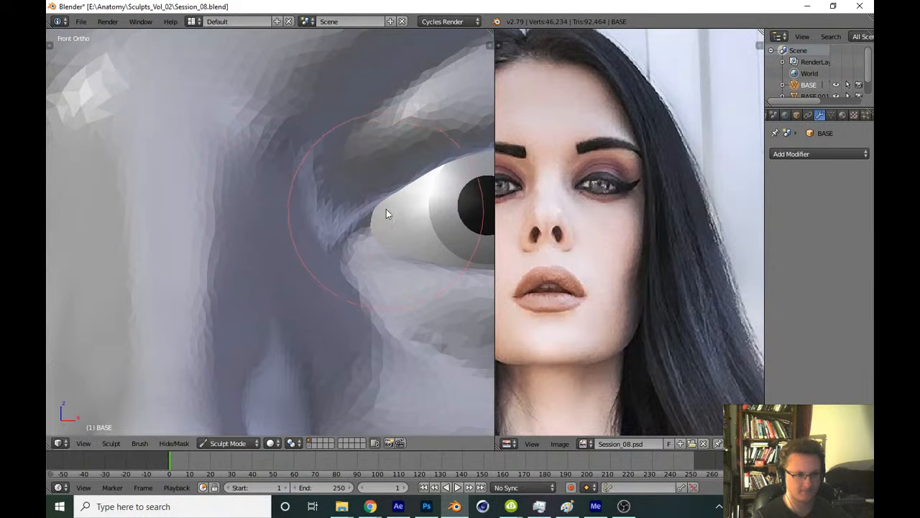
key("g")
key("f")
left_click(430, 186)
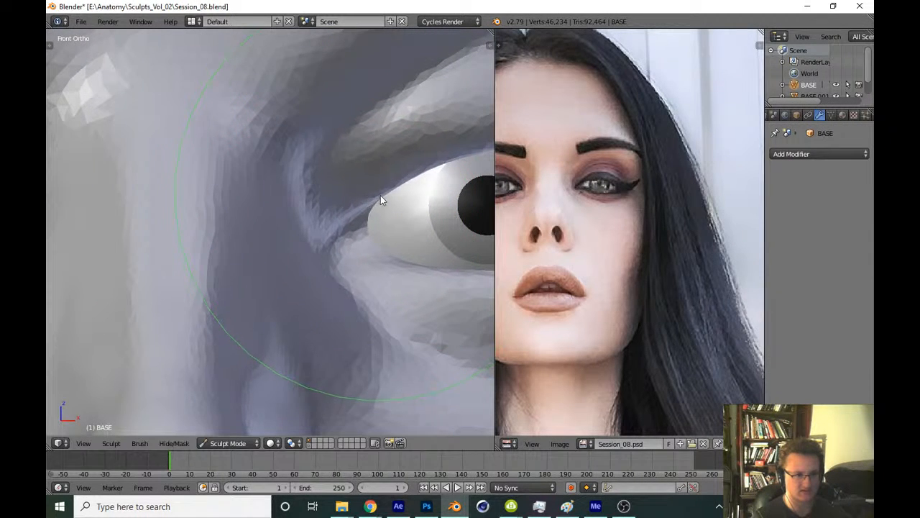
Save the eye-corner adjustment over Session_08.blend
scroll(360, 284, "down", 10)
key("ctrl+s")
left_click(366, 329)
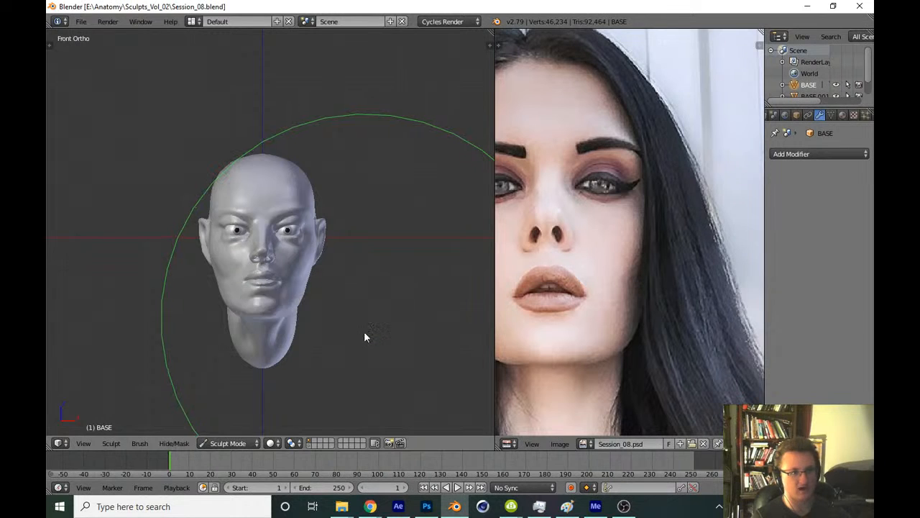
Build up the outer end of the left upper eyelid with the F Clay Strips brush
middle_click_drag(364, 332, 291, 322)
scroll(343, 233, "up", 8)
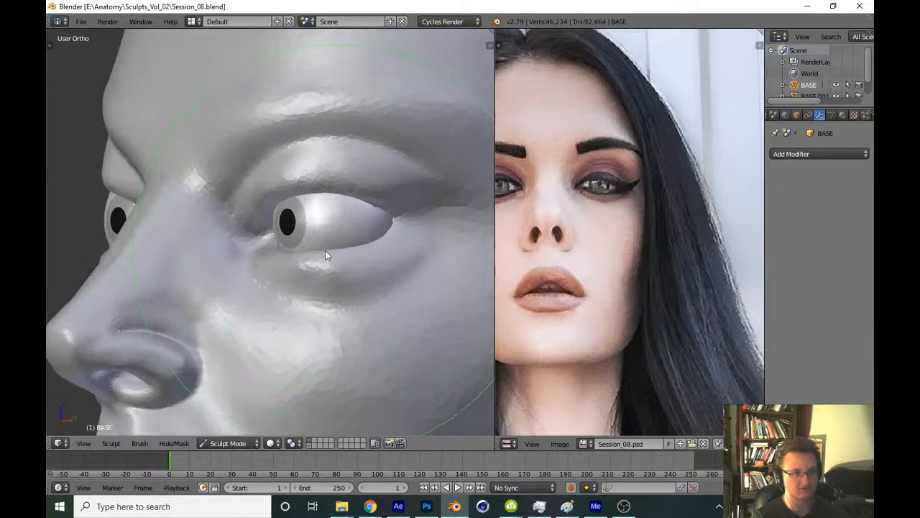
key("t")
left_click(87, 85)
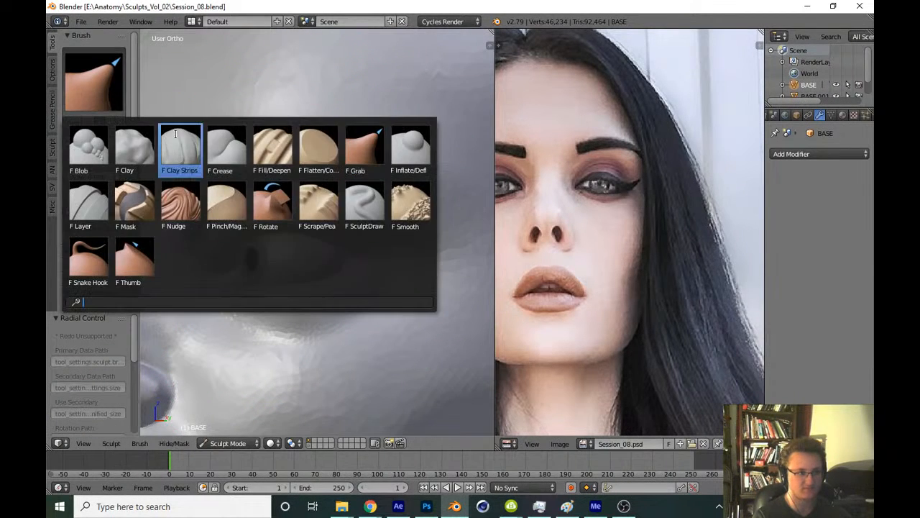
left_click(181, 146)
key("t")
scroll(200, 276, "up", 6)
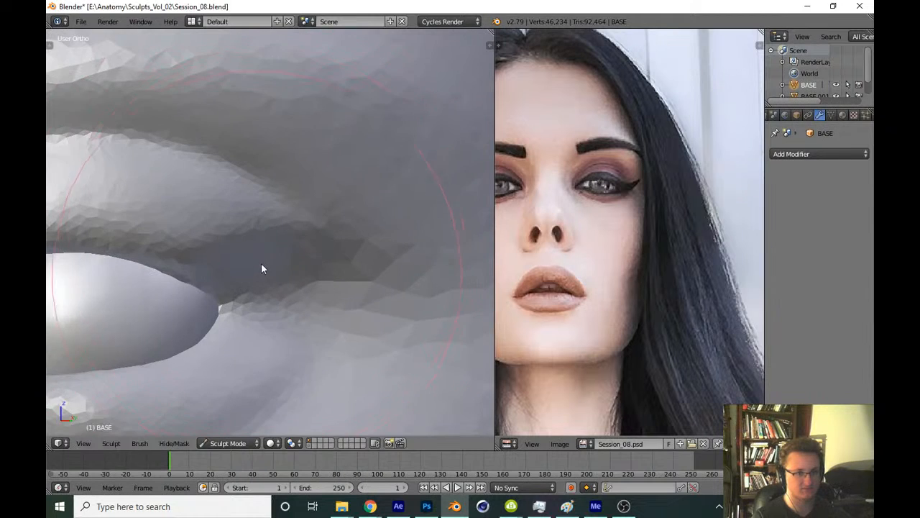
mouse_move(201, 244)
left_mouse_down()
mouse_move(280, 263)
mouse_move(291, 202)
left_mouse_up()
Return to the front view and save the built-up eyelid over Session_08.blend
scroll(302, 245, "down", 5)
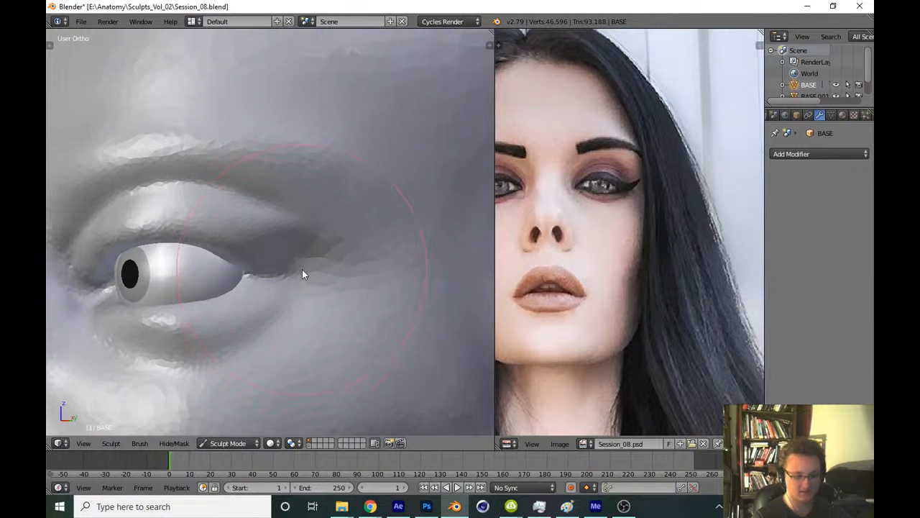
key("KP_1")
scroll(302, 269, "down", 6)
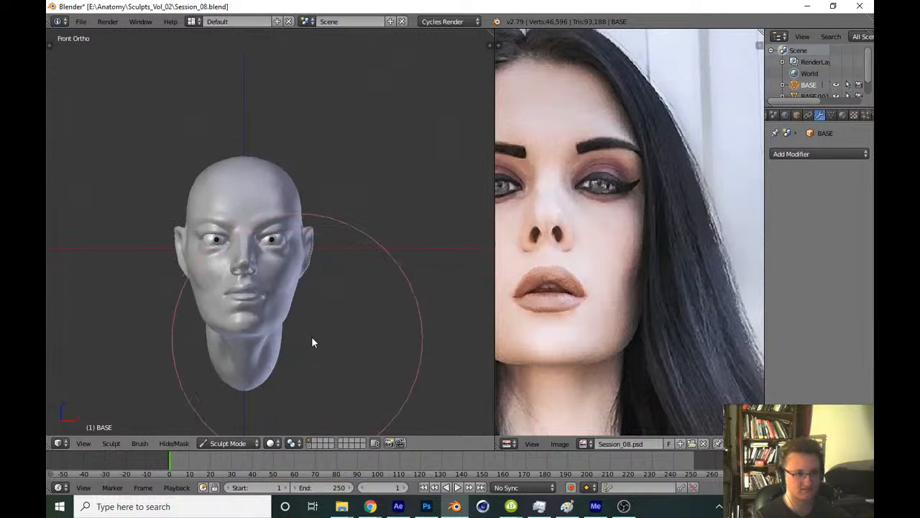
key("ctrl+s")
left_click(323, 333)
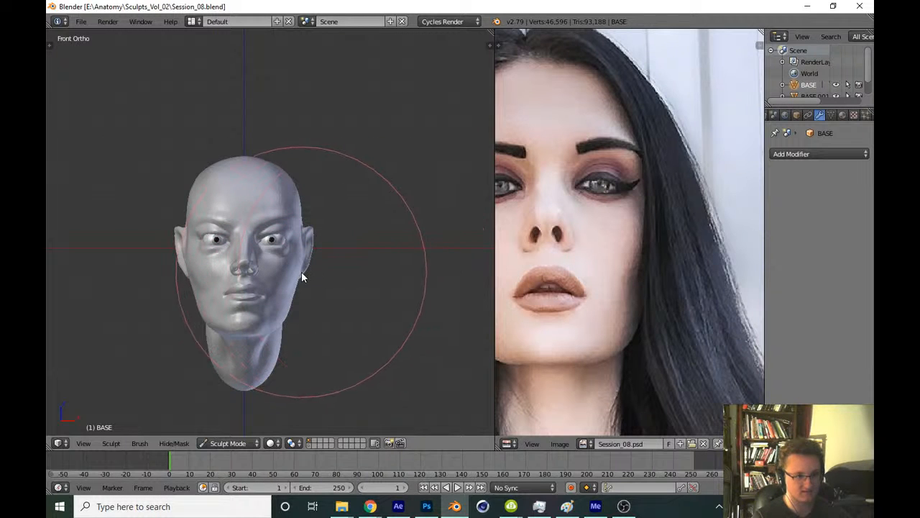
Sharpen the fold under the left brow from the inner to the outer eye corner with the Crease brush
scroll(297, 241, "up", 6)
scroll(349, 156, "up", 3)
middle_click_drag(243, 215, 311, 231, "shift")
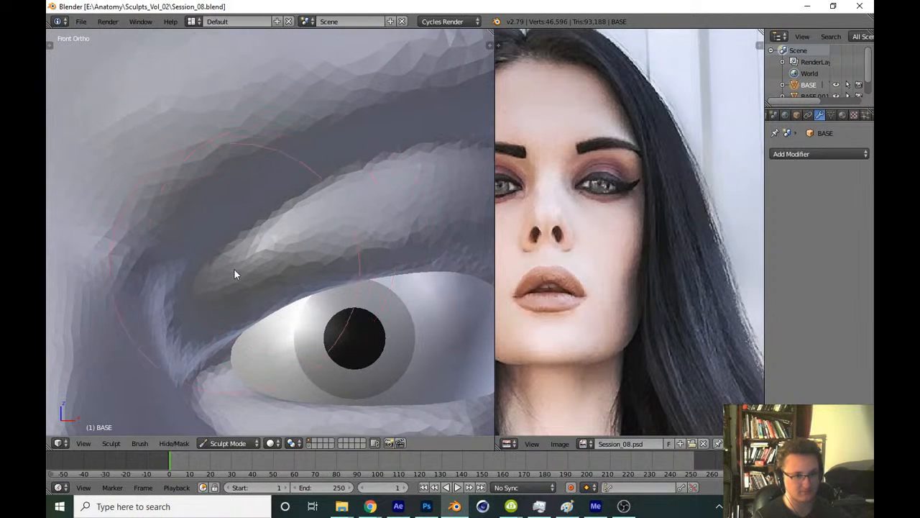
key("shift+c")
mouse_move(168, 285)
left_mouse_down()
mouse_move(381, 157)
mouse_move(456, 149)
left_mouse_up()
middle_click_drag(456, 149, 295, 196)
mouse_move(295, 196)
left_mouse_down()
mouse_move(394, 228)
mouse_move(400, 248)
left_mouse_up()
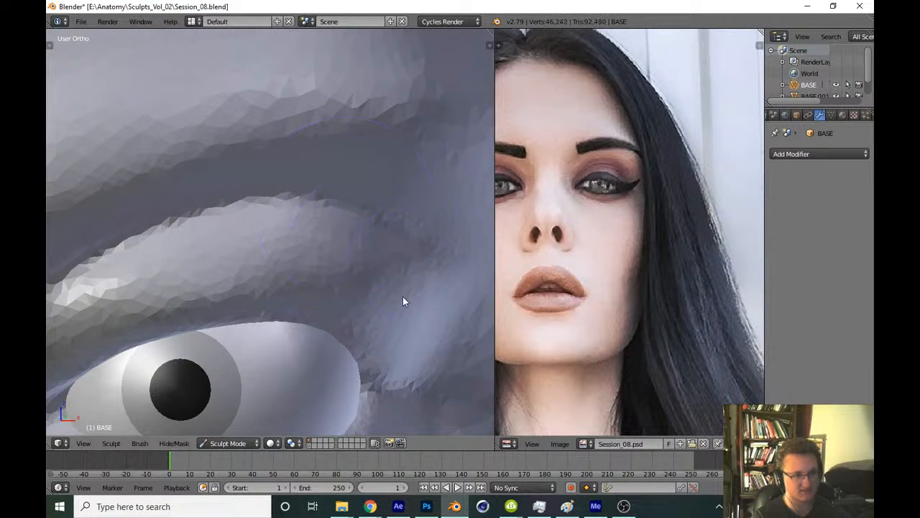
middle_click_drag(403, 297, 288, 226)
mouse_move(288, 227)
left_mouse_down()
mouse_move(196, 200)
mouse_move(263, 212)
mouse_move(382, 292)
mouse_move(362, 304)
left_mouse_up()
Set the head to the front view and save the sharpened fold over Session_08.blend
scroll(345, 310, "down", 5)
scroll(320, 324, "down", 8)
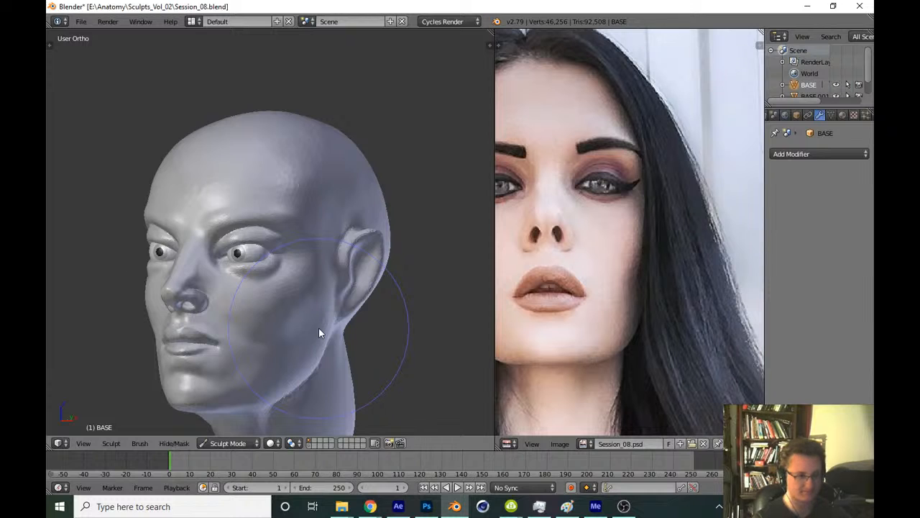
key("KP_1")
scroll(566, 127, "down", 4)
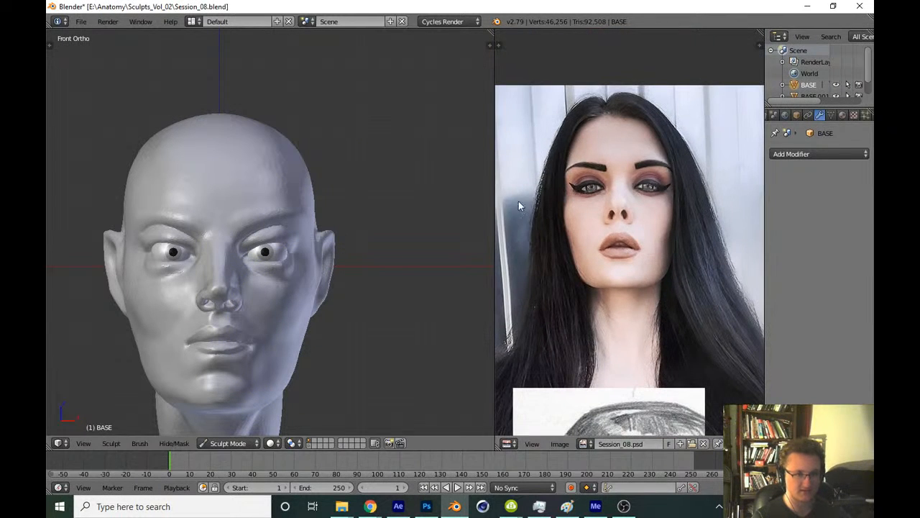
key("ctrl+s")
key("Return")
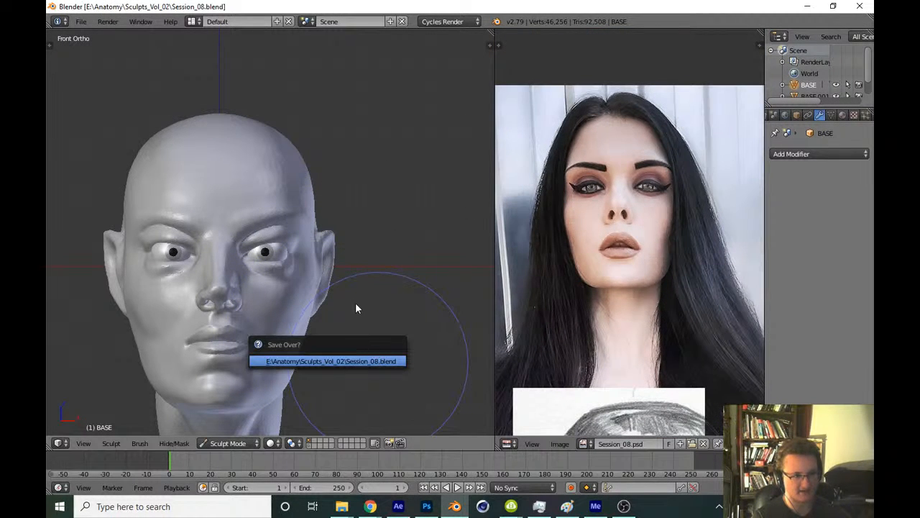
Carve a second crease across the left upper eyelid, closer to the lid edge, with a resized Crease brush
middle_click_drag(350, 300, 346, 293, "shift")
scroll(324, 292, "up", 10)
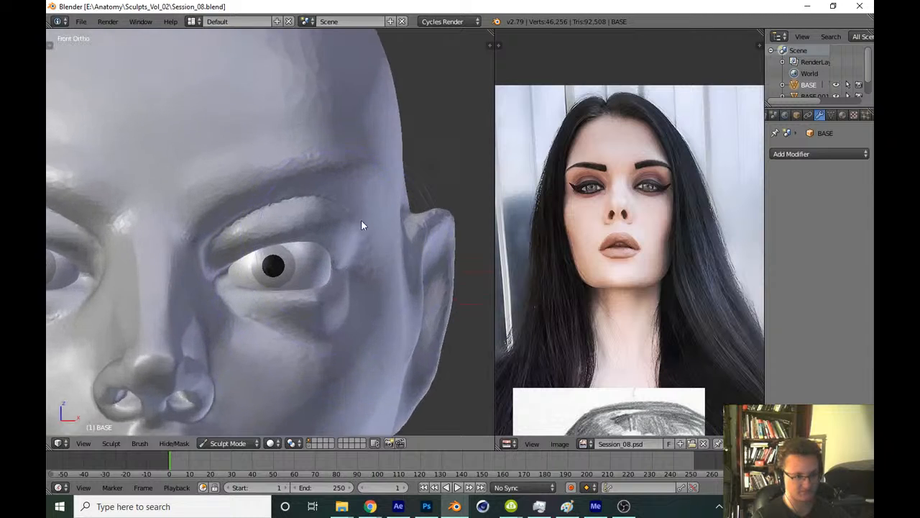
scroll(252, 288, "up", 4)
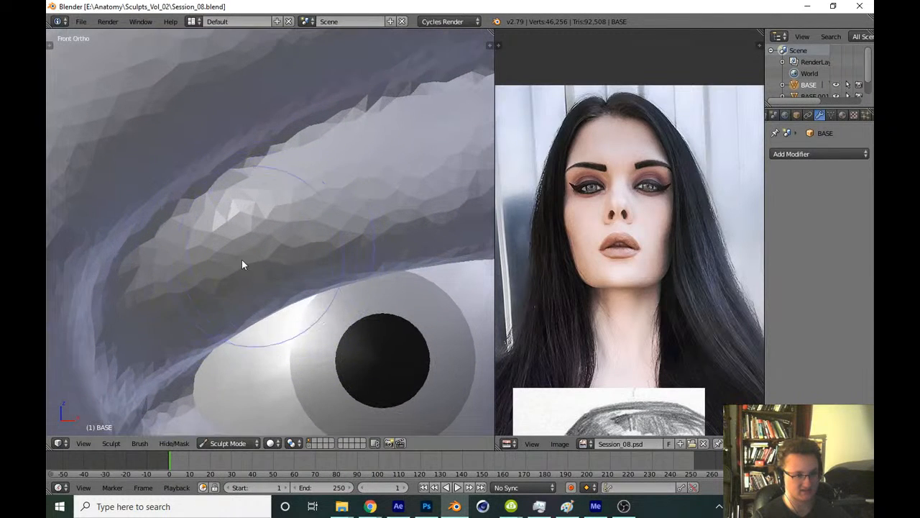
key("f")
left_click(200, 272)
mouse_move(127, 320)
left_mouse_down()
mouse_move(132, 335)
mouse_move(426, 156)
mouse_move(197, 274)
mouse_move(383, 171)
mouse_move(311, 203)
mouse_move(360, 189)
left_mouse_up()
middle_click_drag(422, 166, 286, 204, "shift")
mouse_move(287, 208)
left_mouse_down()
mouse_move(411, 211)
mouse_move(216, 236)
mouse_move(283, 197)
mouse_move(334, 273)
left_mouse_up()
Continue the second eyelid crease toward the outer side, using the three-quarter reference photo as a guide
scroll(335, 273, "down", 1)
scroll(334, 273, "down", 6)
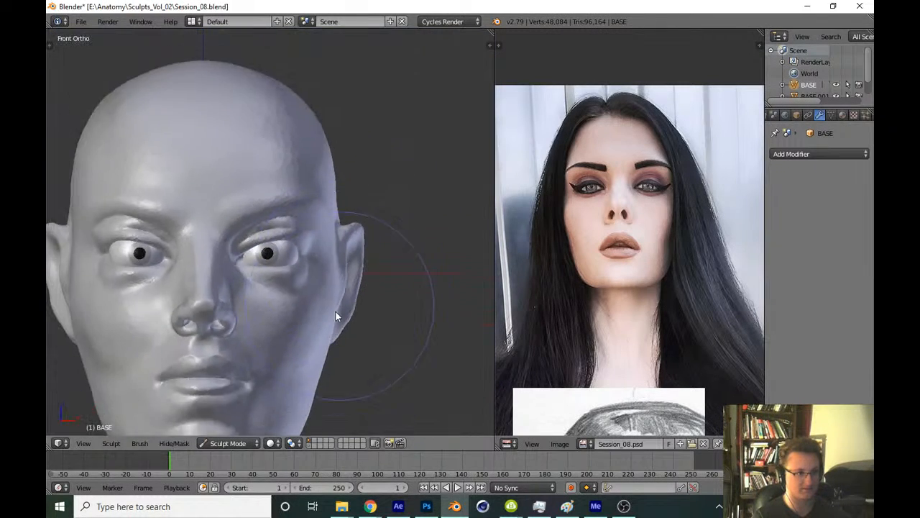
scroll(562, 180, "down", 1)
scroll(562, 180, "down", 2)
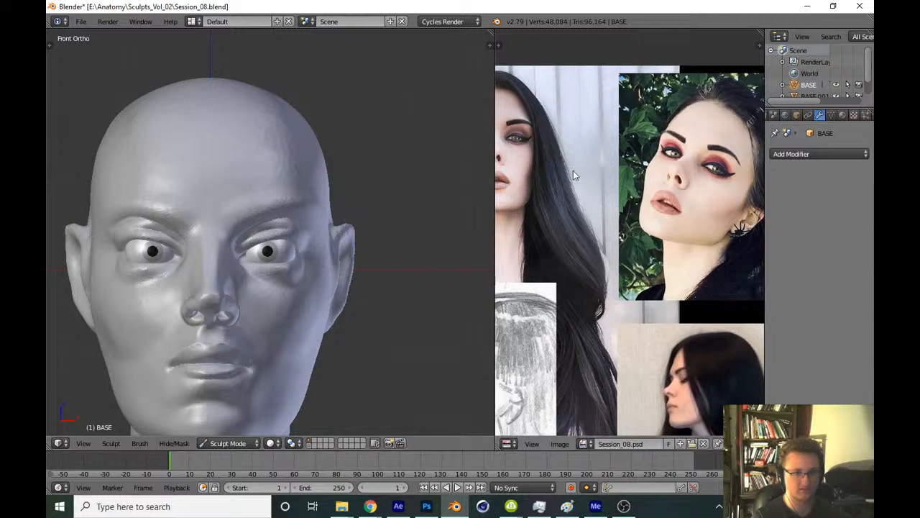
scroll(573, 170, "up", 4)
mouse_move(337, 249)
middle_mouse_down()
mouse_move(311, 260)
mouse_move(288, 241)
mouse_move(232, 273)
mouse_move(288, 247)
middle_mouse_up()
scroll(302, 224, "up", 9)
left_click_drag(314, 251, 353, 243)
middle_click_drag(349, 240, 328, 231)
Deepen the middle stretch of the second upper-eyelid crease with a resized Crease brush
scroll(328, 233, "down", 1)
middle_click_drag(399, 234, 279, 246, "shift")
scroll(279, 246, "up", 2)
key("f")
left_click(225, 237)
left_click_drag(224, 214, 312, 204)
middle_click_drag(236, 194, 234, 220, "ctrl")
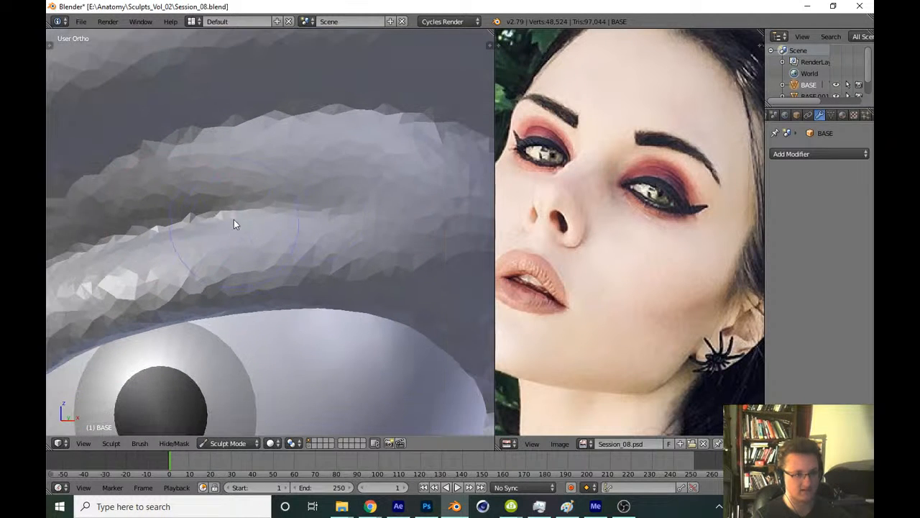
left_click_drag(233, 219, 345, 225)
Lengthen the second eyelid crease down toward the outer eye corner and define it with repeated strokes
middle_click_drag(302, 209, 255, 222)
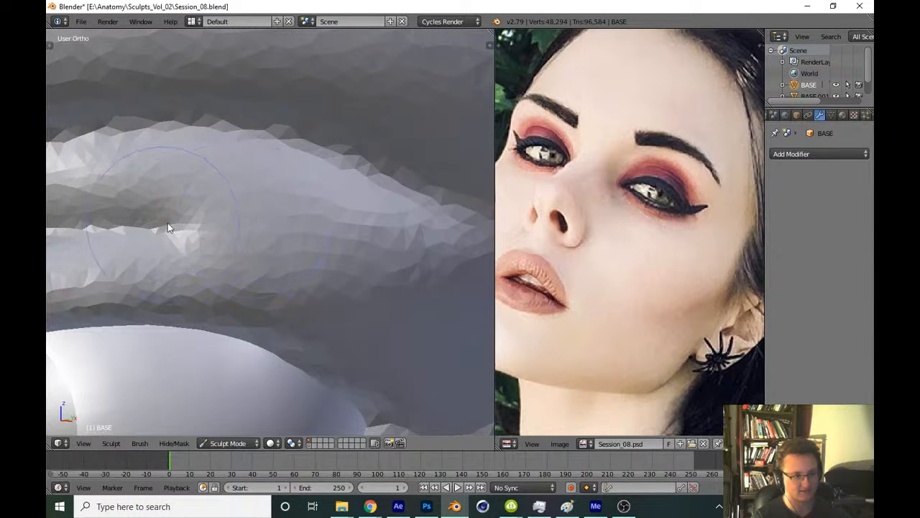
left_click_drag(162, 221, 238, 233)
left_click_drag(171, 206, 359, 277)
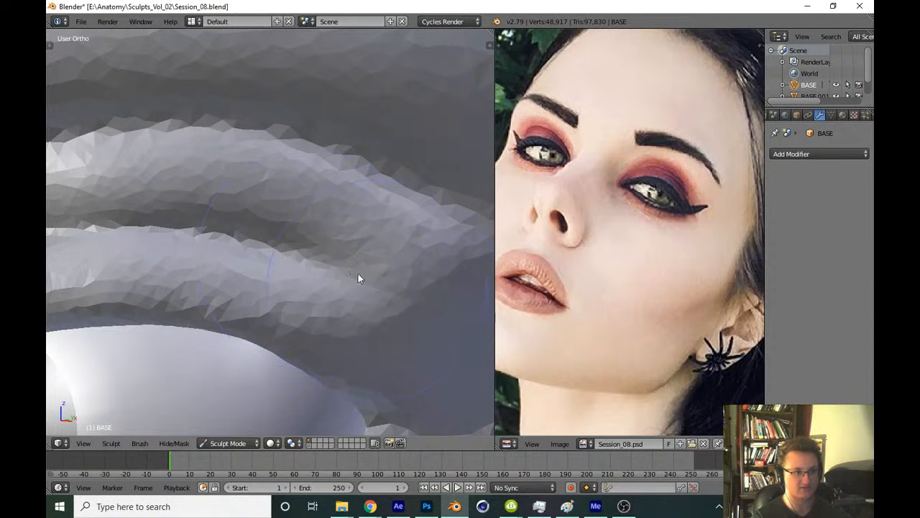
middle_click_drag(286, 264, 294, 269)
left_click_drag(201, 237, 347, 282)
left_click_drag(173, 241, 358, 291)
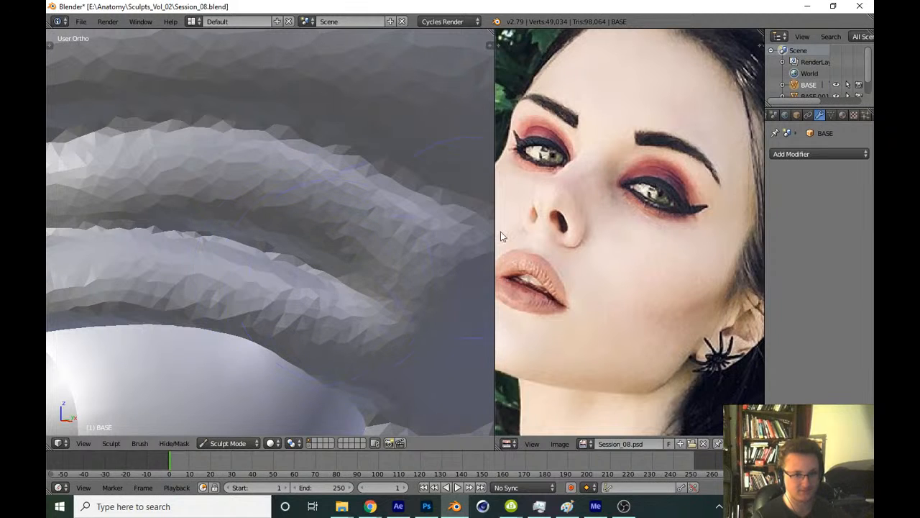
Refine the outer end of the eyelid crease with a resized Crease brush, following the eye in the frontal reference photo
middle_click_drag(600, 155, 690, 186)
middle_click_drag(690, 186, 545, 210, "ctrl")
middle_click_drag(545, 210, 675, 204)
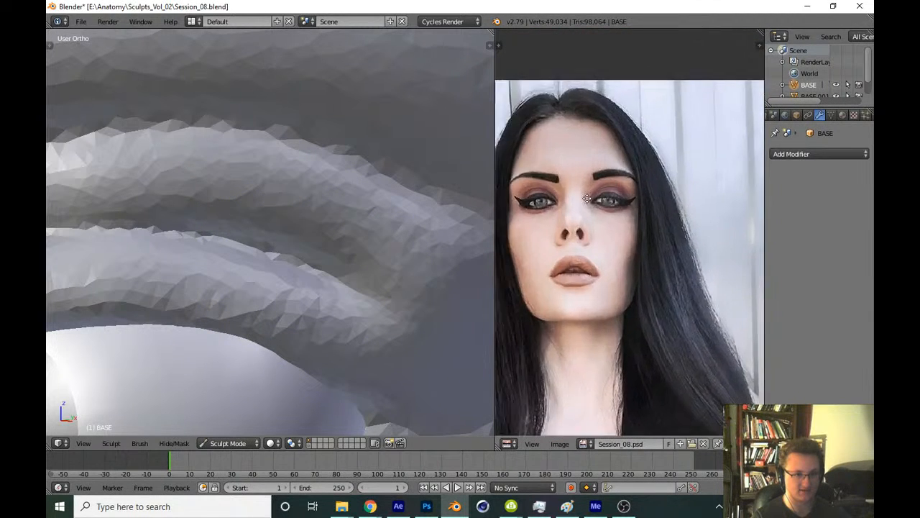
middle_click_drag(616, 236, 578, 194, "ctrl")
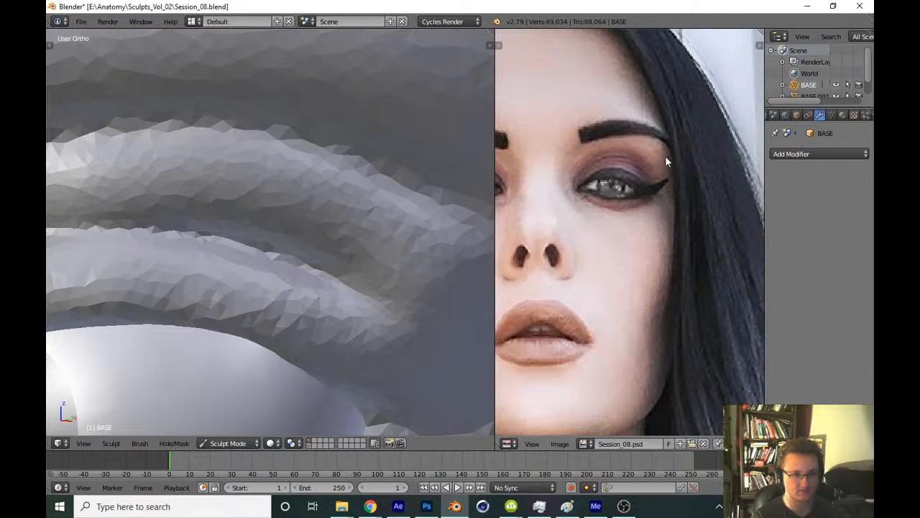
key("f")
left_click(220, 251)
left_click_drag(289, 262, 372, 305)
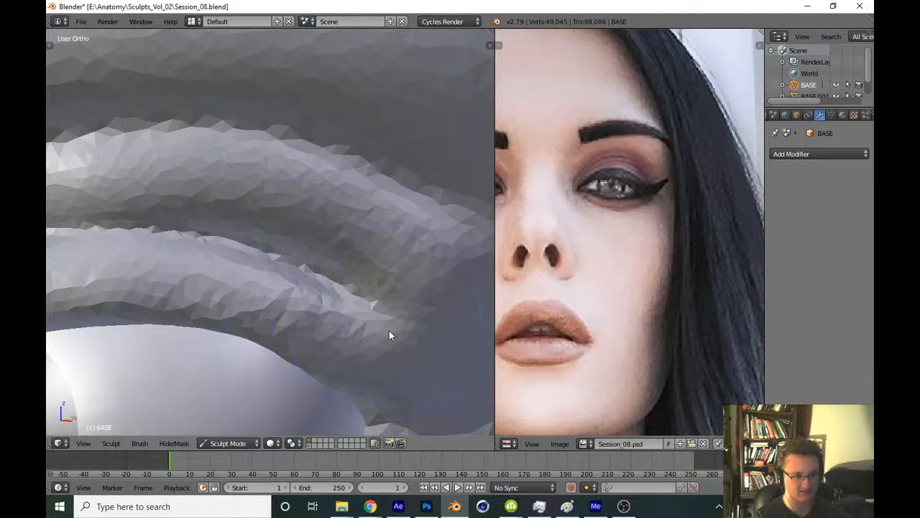
mouse_move(311, 283)
left_mouse_down()
mouse_move(343, 309)
mouse_move(399, 317)
left_mouse_up()
left_click_drag(327, 261, 354, 281)
scroll(321, 259, "down", 3)
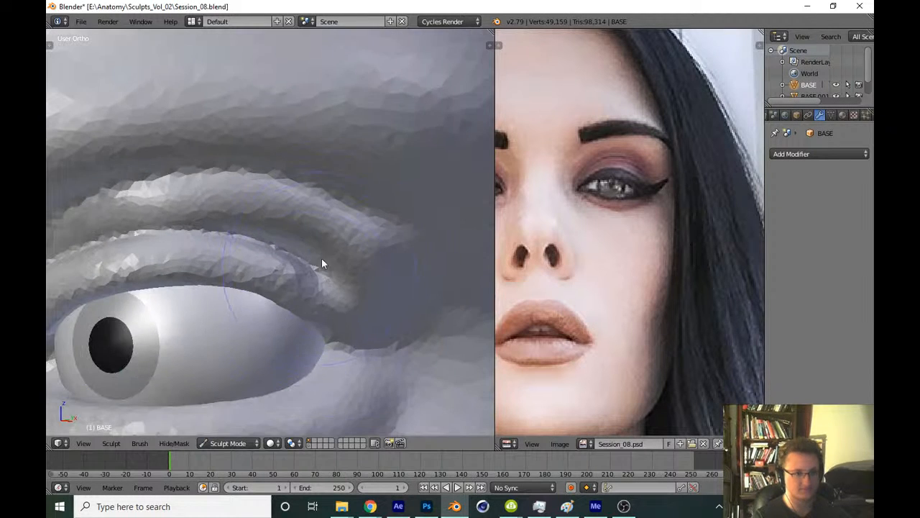
Save the sculpt over Session_08.blend and resize the brush for work on the eye
scroll(317, 302, "down", 5)
key("KP_1")
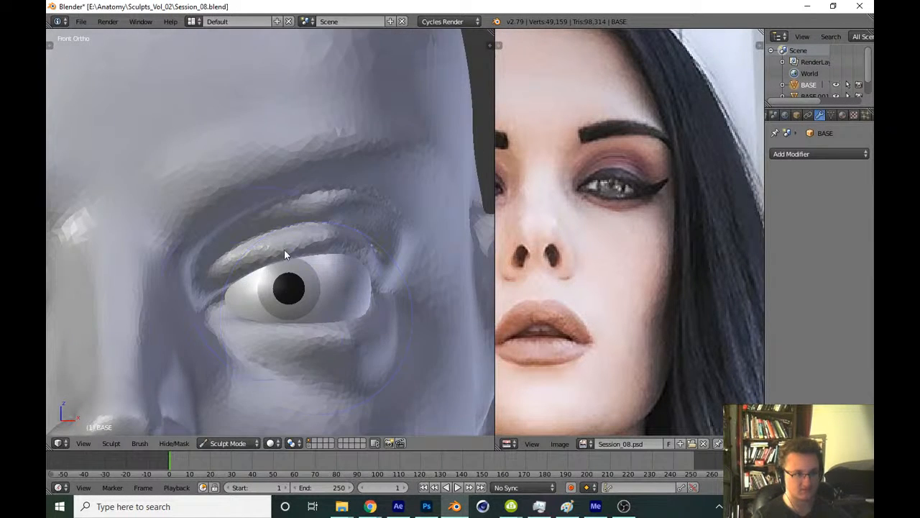
scroll(284, 249, "down", 10)
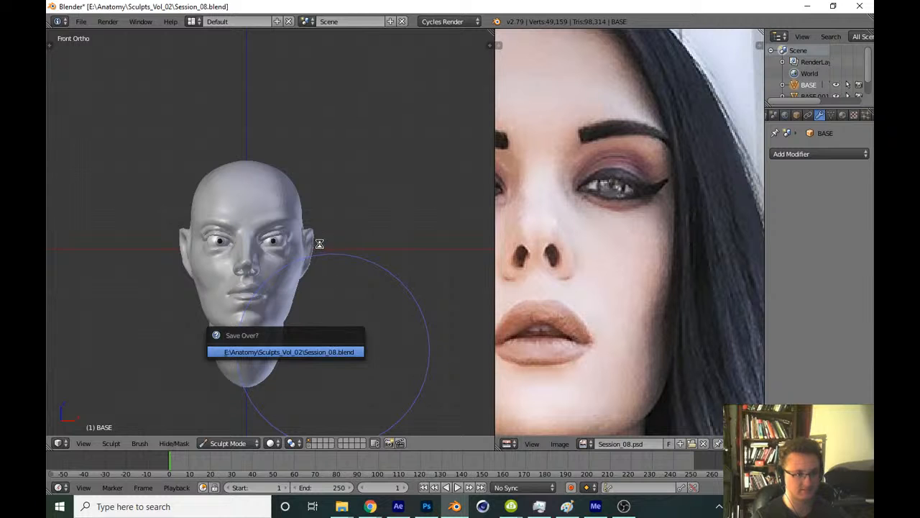
scroll(317, 240, "up", 10)
key("s")
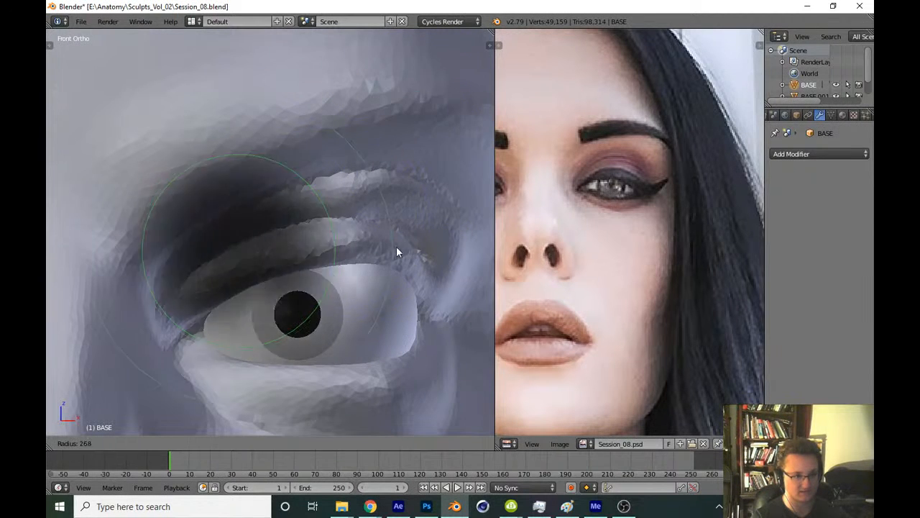
scroll(366, 287, "down", 2)
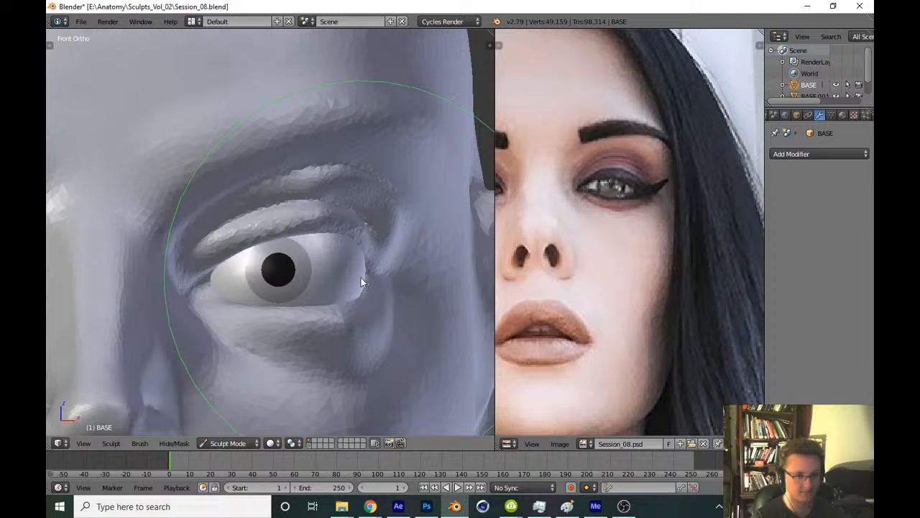
Build up the inner corner of the eye between the upper and lower lids with the SculptDraw brush
scroll(304, 282, "up", 4)
scroll(306, 264, "up", 3)
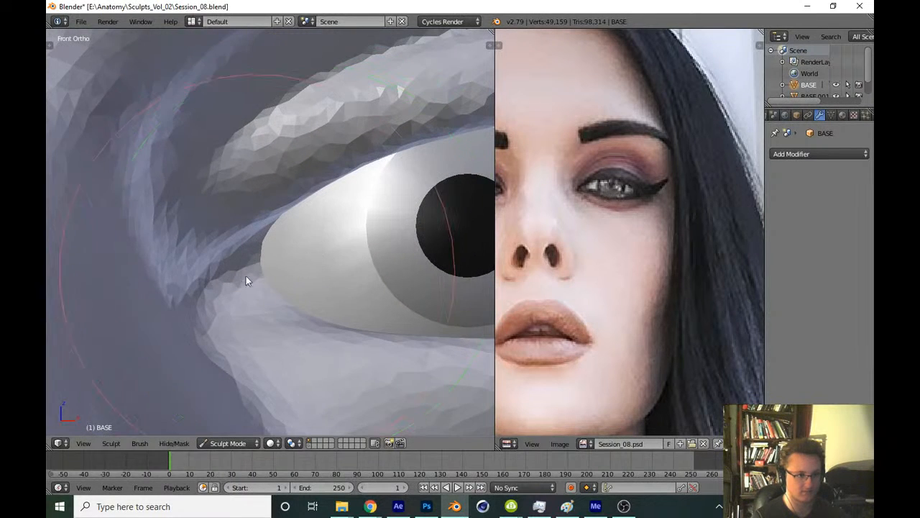
key("x")
mouse_move(247, 266)
left_mouse_down()
mouse_move(267, 263)
mouse_move(232, 260)
mouse_move(179, 308)
left_mouse_up()
scroll(221, 400, "down", 2)
scroll(323, 287, "down", 5)
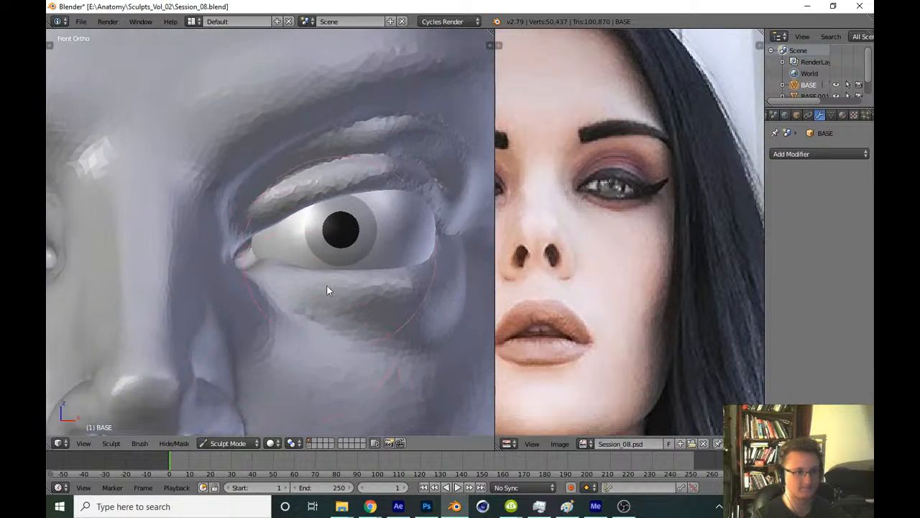
Pull the inner eye corner into shape with the Grab brush, checking it from the front, side and oblique angles
scroll(295, 237, "up", 5)
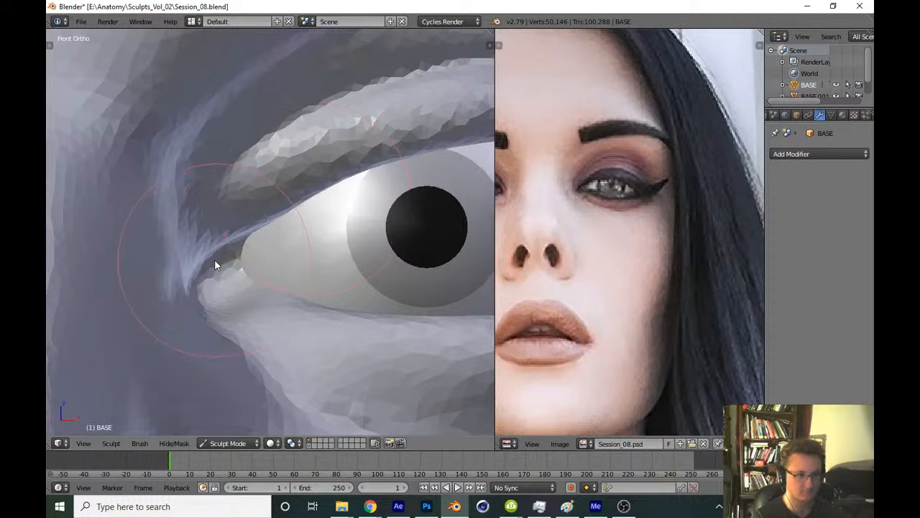
key("g")
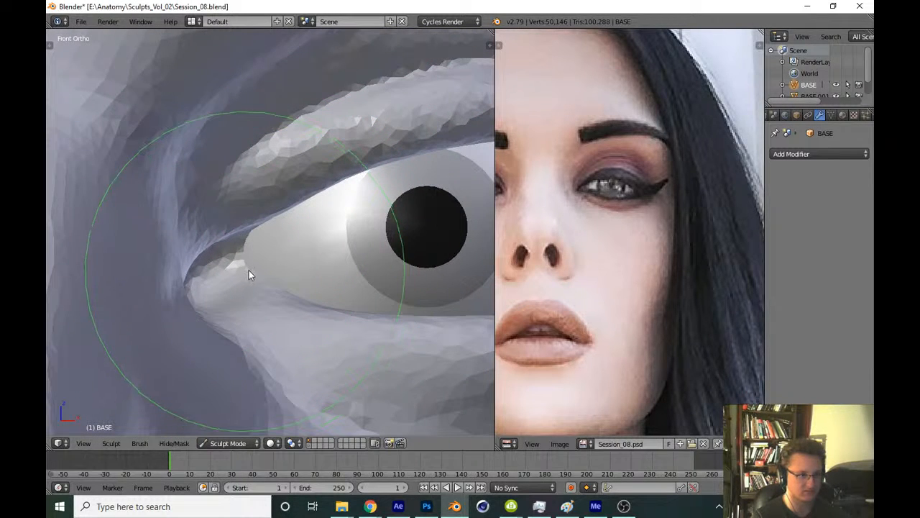
middle_click_drag(250, 274, 94, 369)
key("KP_1")
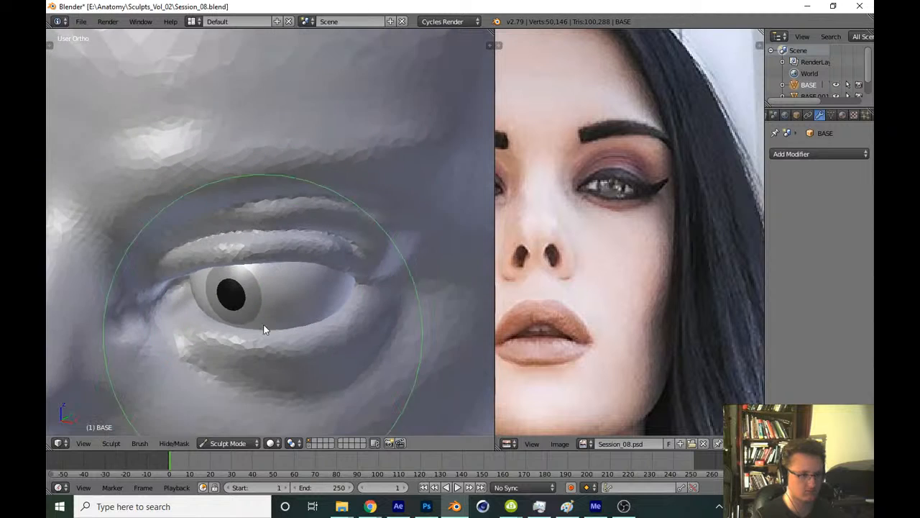
key("KP_3")
middle_click_drag(200, 282, 366, 256)
key("KP_1")
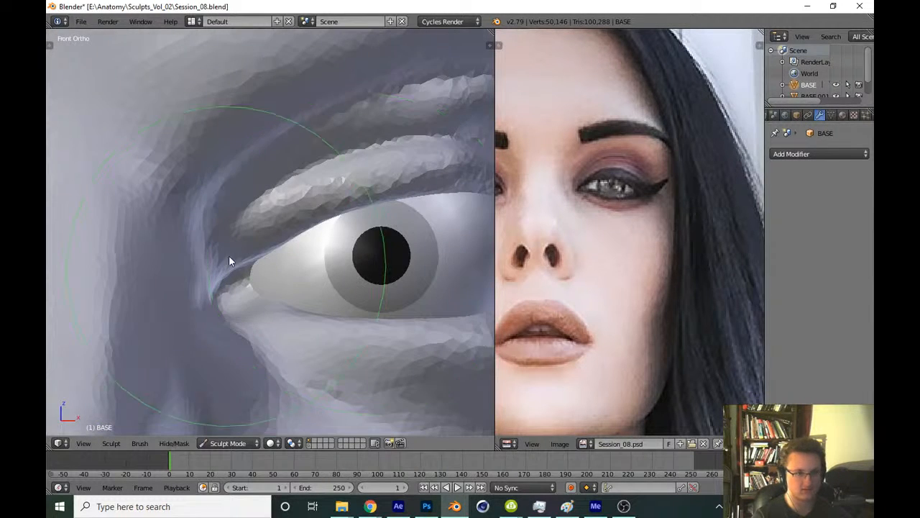
Pick the Fill/Deepen brush, resize it, and smooth the inner and middle stretch of the upper eyelid
key("t")
left_click(116, 89)
left_click(333, 198)
left_click(108, 82)
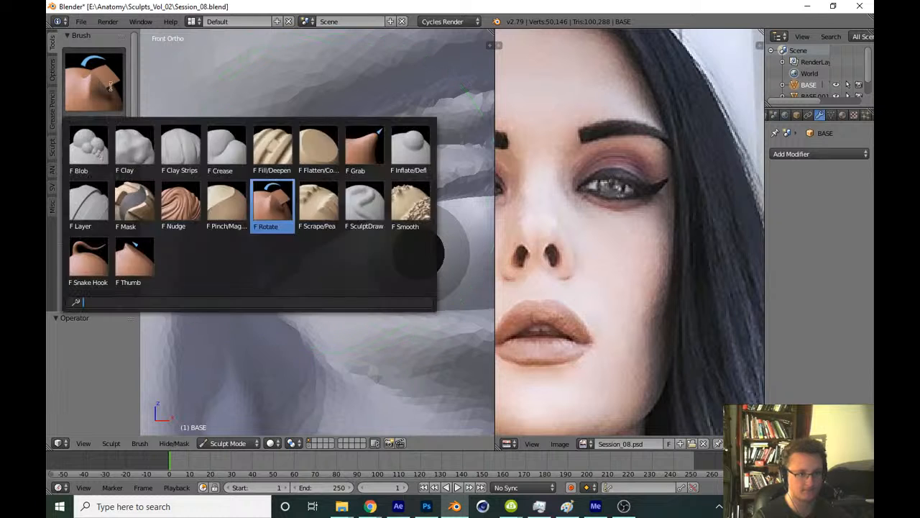
left_click(276, 149)
key("t")
middle_click_drag(328, 210, 251, 269, "shift")
middle_click_drag(251, 269, 297, 232, "ctrl")
key("f")
left_click(192, 246)
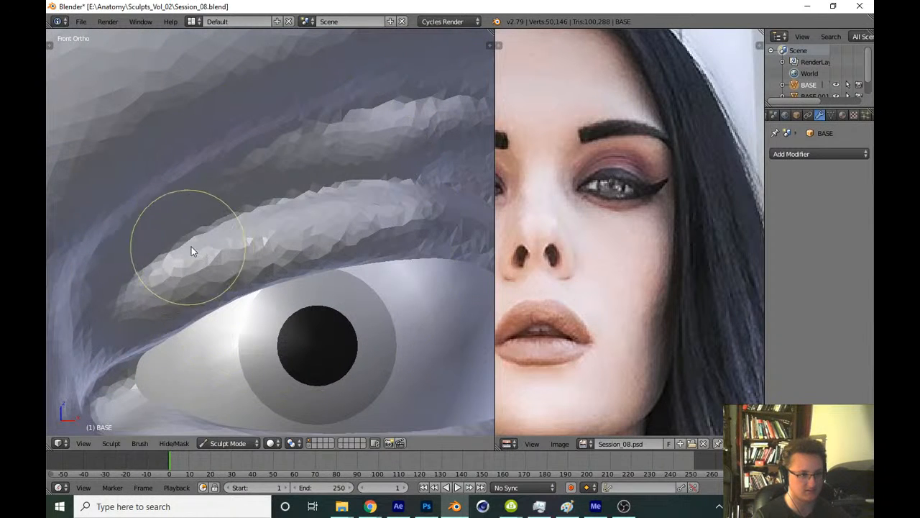
mouse_move(191, 247)
left_mouse_down("shift")
mouse_move(215, 224)
mouse_move(196, 233)
mouse_move(374, 190)
left_mouse_up("shift")
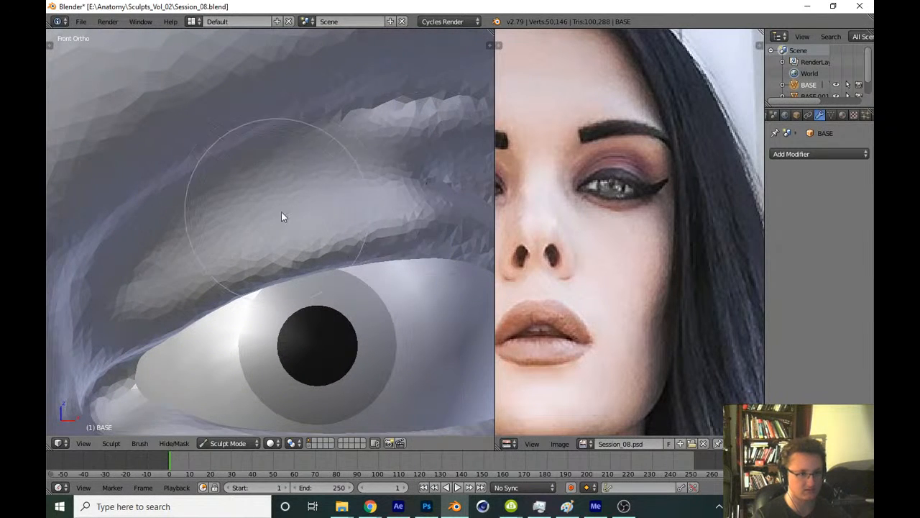
Smooth the outer part of the upper eyelid down toward the outer eye corner
mouse_move(281, 213)
middle_mouse_down()
mouse_move(257, 215)
mouse_move(273, 223)
middle_mouse_up()
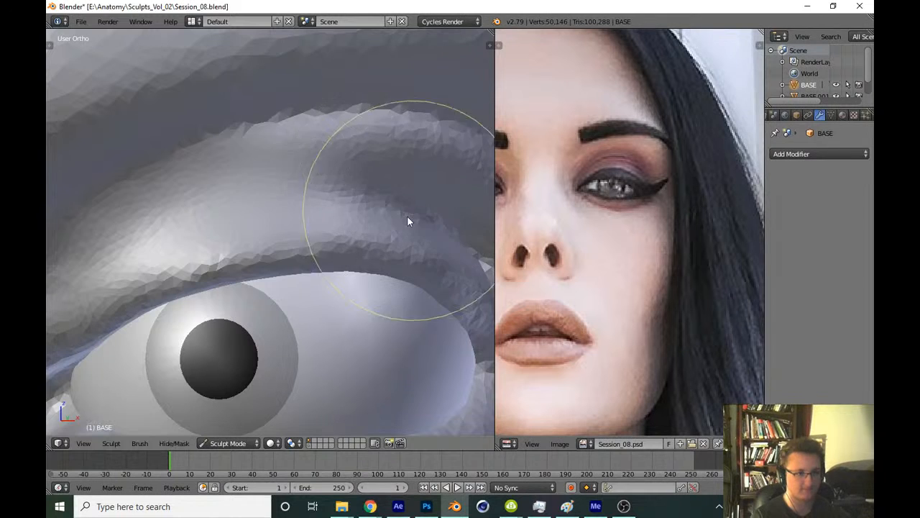
mouse_move(407, 216)
middle_mouse_down()
mouse_move(376, 201)
mouse_move(285, 245)
middle_mouse_up()
mouse_move(385, 256)
left_mouse_down("shift")
mouse_move(290, 232)
mouse_move(370, 252)
mouse_move(314, 218)
mouse_move(336, 240)
left_mouse_up("shift")
scroll(349, 288, "down", 6)
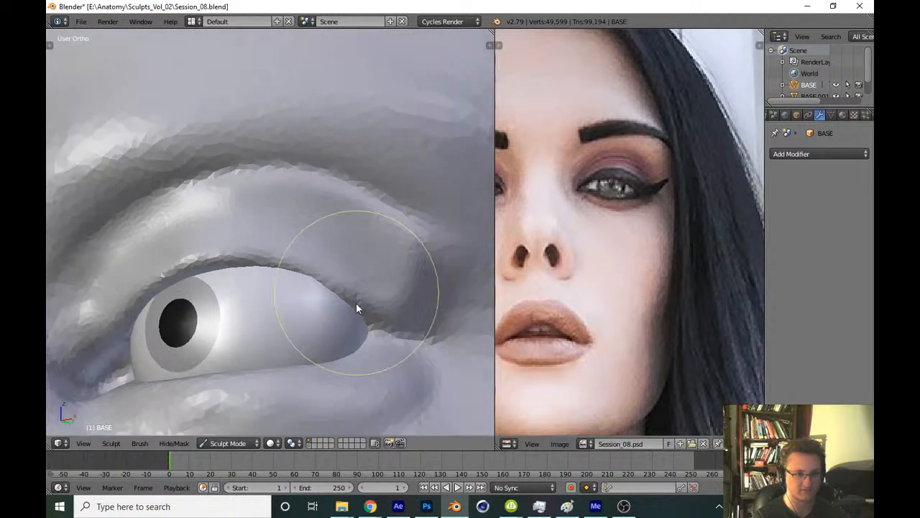
Check the whole head from the front and save it over Session_08.blend
key("KP_1")
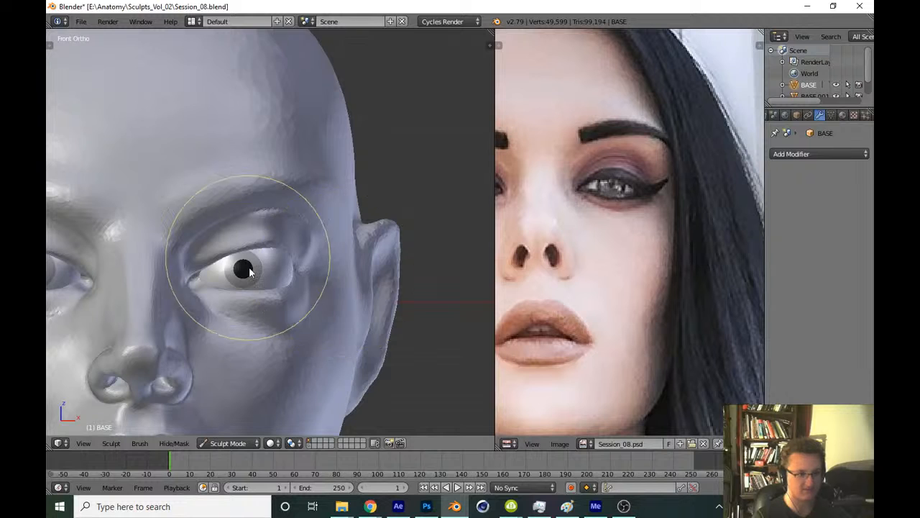
scroll(280, 325, "down", 5)
key("ctrl+s")
key("Return")
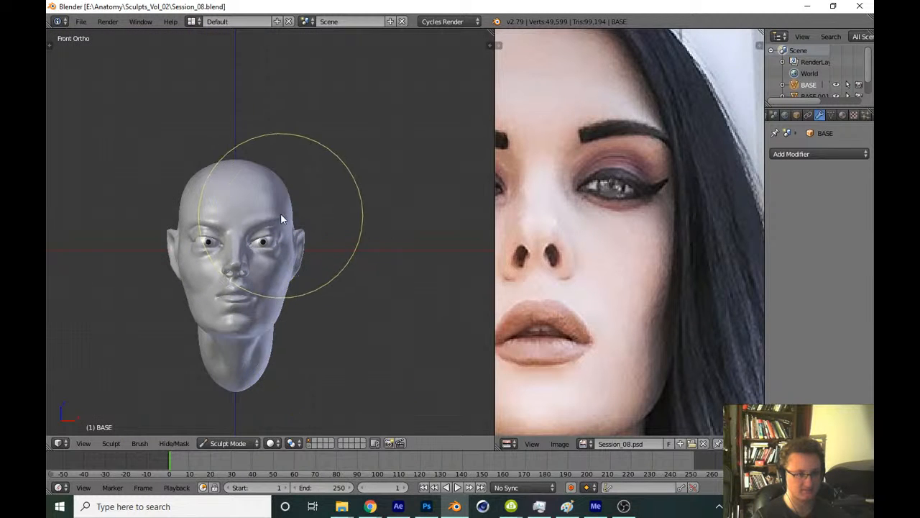
Adjust the outer stretch of the upper eyelid and its fold with a resized Grab brush
scroll(280, 213, "up", 10)
scroll(326, 232, "up", 5)
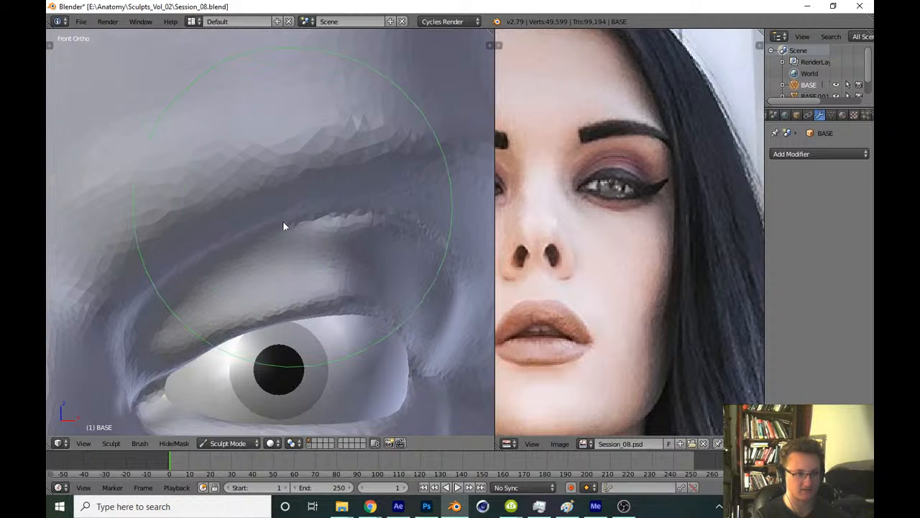
scroll(283, 221, "down", 1)
key("f")
left_click(353, 211)
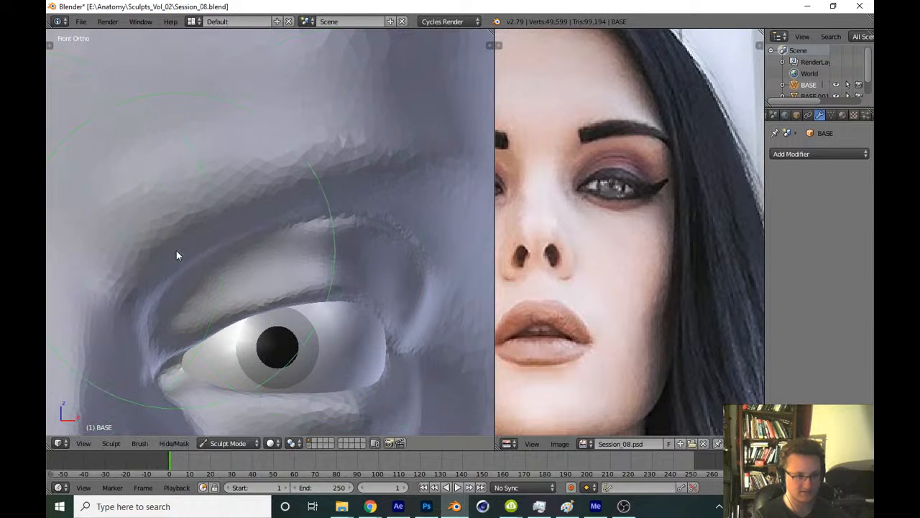
key("f")
left_click(287, 244)
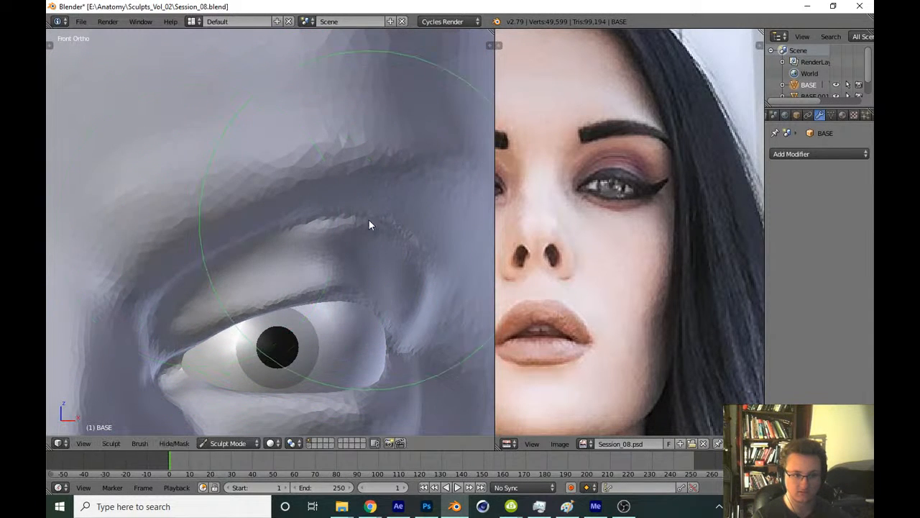
left_click_drag(353, 286, 355, 299)
Refine the upper eyelid's contour with a resized Grab brush, comparing side, oblique and front views
mouse_move(375, 250)
middle_mouse_down()
mouse_move(314, 269)
mouse_move(230, 265)
mouse_move(259, 319)
middle_mouse_up()
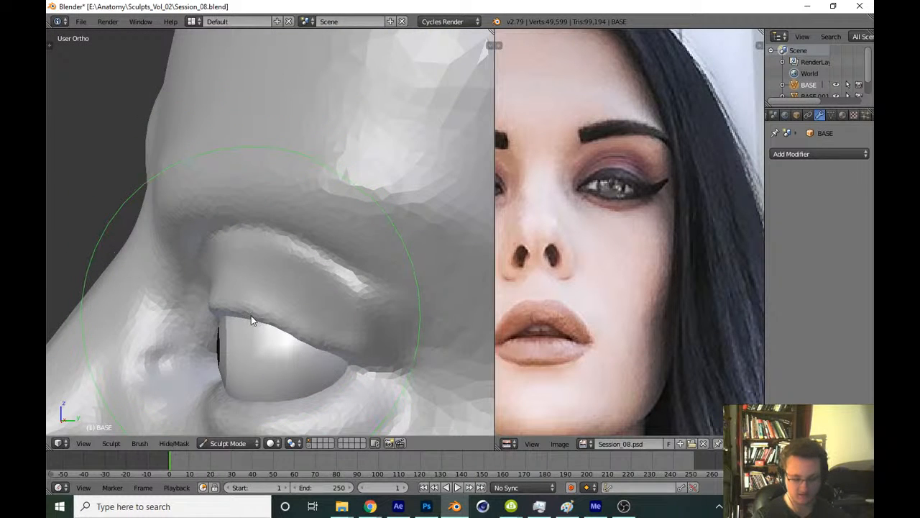
key("KP_3")
middle_click_drag(227, 238, 310, 267)
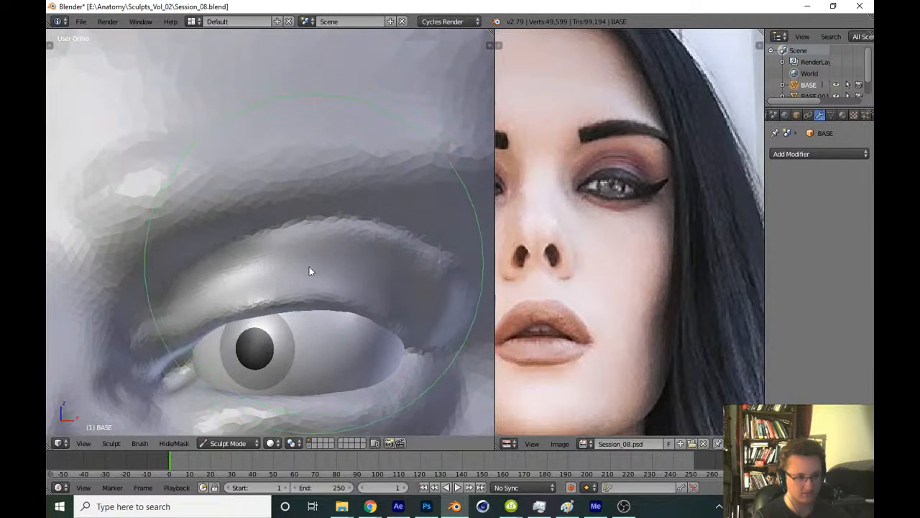
key("KP_1")
middle_click_drag(175, 360, 216, 301, "shift")
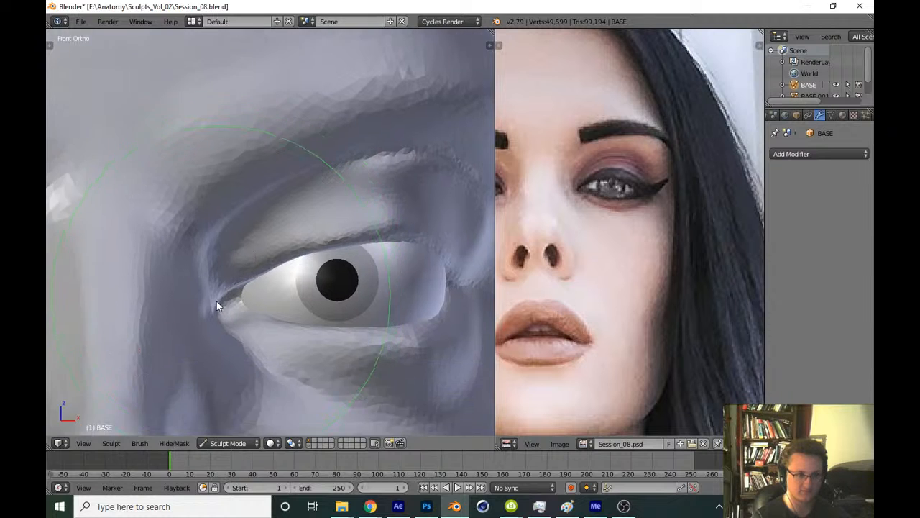
scroll(217, 288, "up", 3)
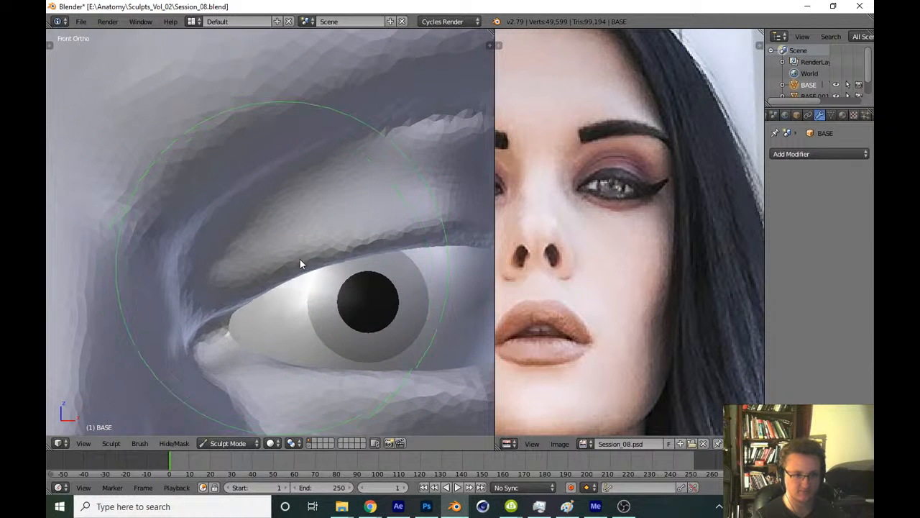
middle_click_drag(376, 253, 289, 266, "shift")
key("f")
left_click(319, 263)
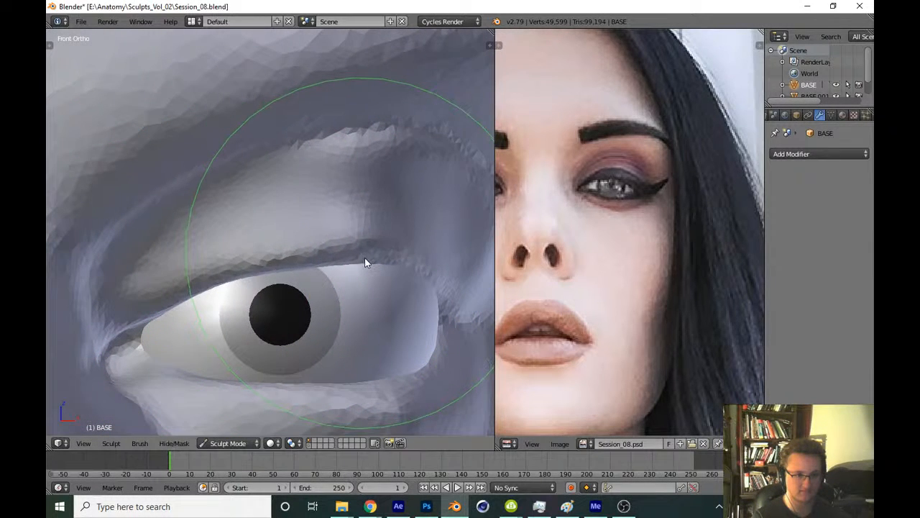
Review the full head from the front and save the changes over Session_08.blend
scroll(403, 248, "down", 8)
scroll(370, 307, "down", 4)
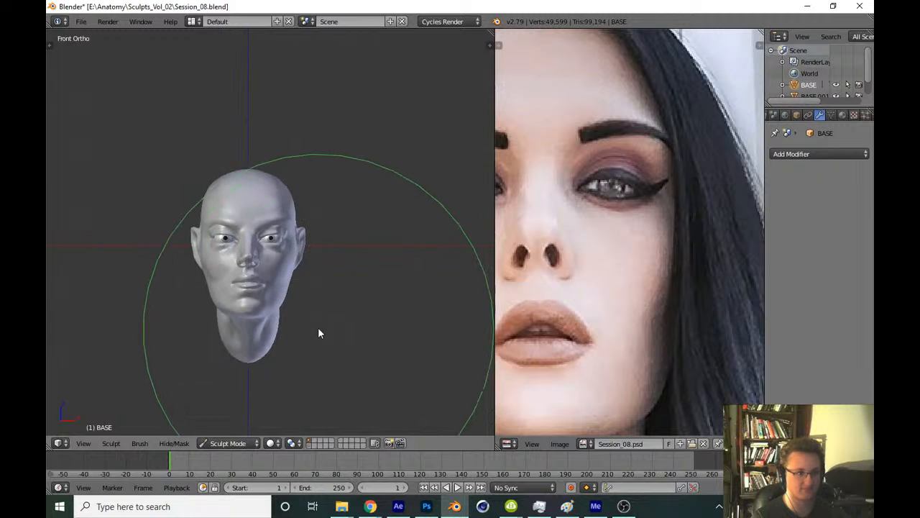
key("ctrl+s")
left_click(318, 327)
Pick the Clay Strips brush, resize it, and smooth the rough fold along the top of the upper eyelid
middle_click_drag(306, 330, 298, 323)
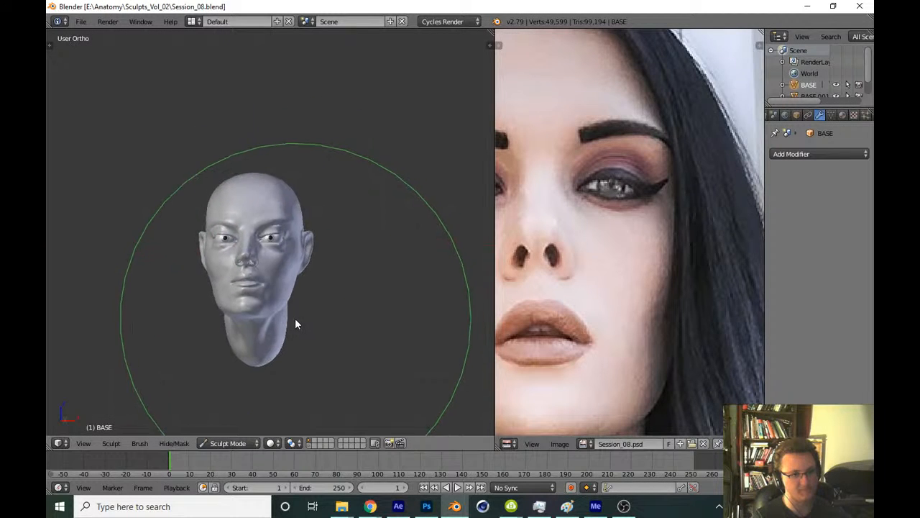
scroll(314, 267, "up", 8)
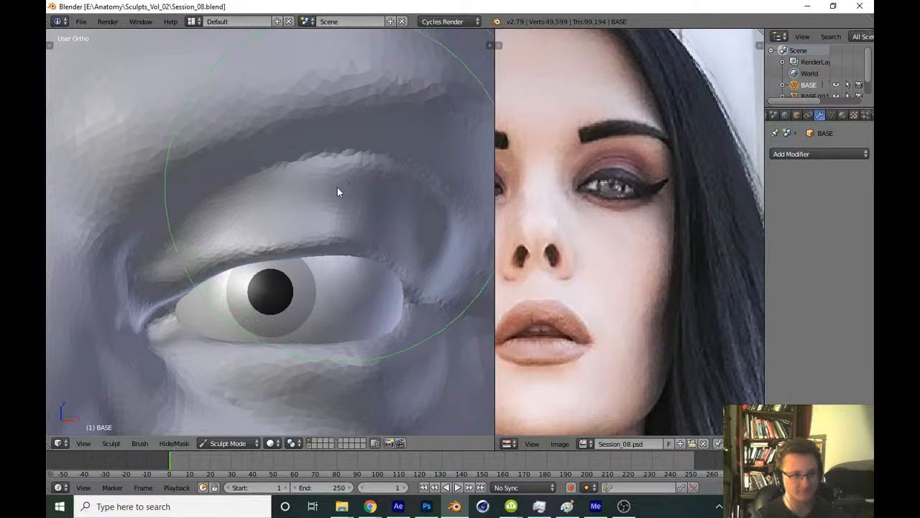
key("t")
left_click(114, 71)
left_click(187, 139)
key("t")
mouse_move(207, 177)
middle_mouse_down()
mouse_move(207, 158)
mouse_move(174, 201)
middle_mouse_up()
scroll(208, 157, "up", 2)
key("f")
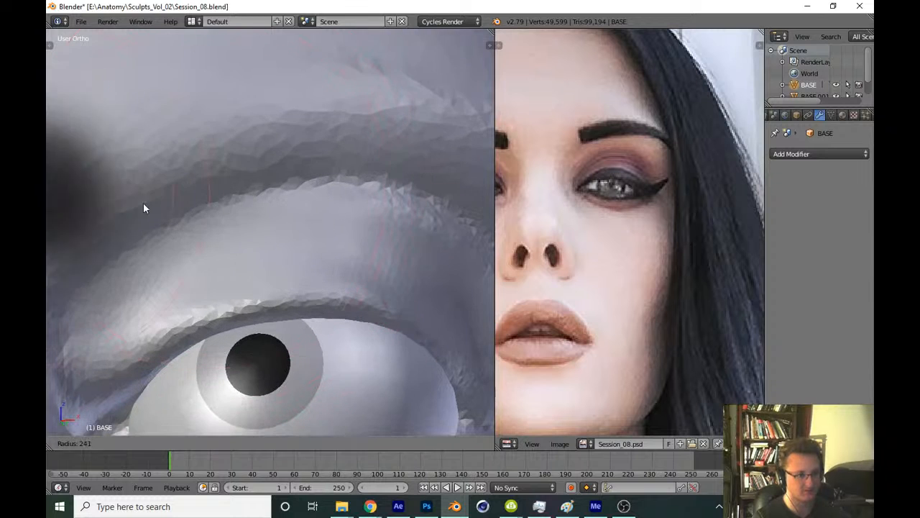
left_click(112, 202)
left_click_drag(190, 199, 314, 187, "shift")
mouse_move(109, 270)
left_mouse_down("shift")
mouse_move(424, 209)
mouse_move(125, 262)
mouse_move(424, 221)
left_mouse_up("shift")
Smooth the outer end of the upper eyelid fold below the brow
middle_click_drag(343, 217, 245, 223, "shift")
middle_click_drag(352, 264, 295, 270)
mouse_move(352, 252)
left_mouse_down("shift")
mouse_move(472, 301)
mouse_move(417, 222)
left_mouse_up("shift")
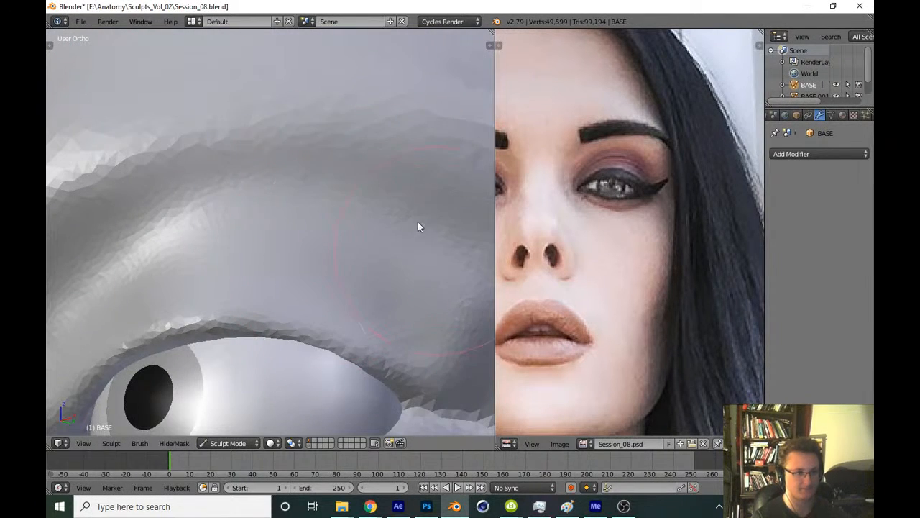
Return to the front view and save the smoothed eyelid to Session_08.blend
scroll(403, 241, "down", 8)
key("KP_1")
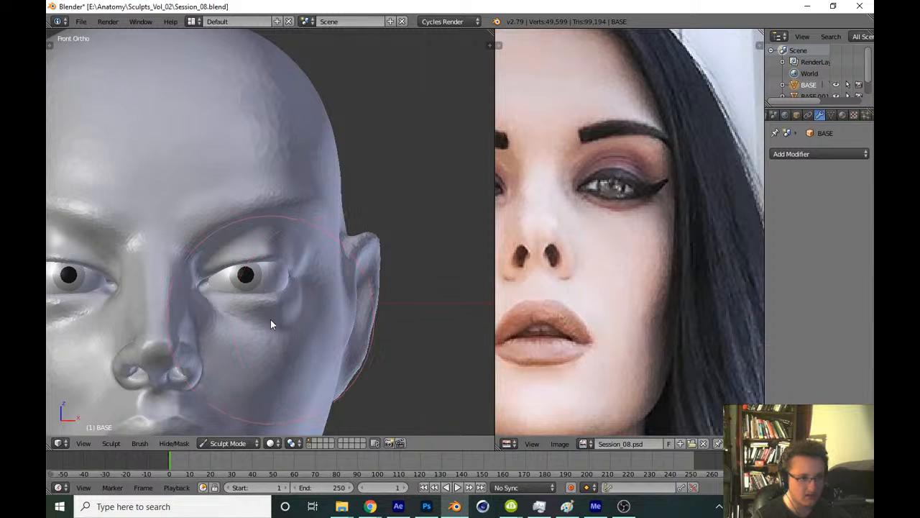
key("ctrl+s")
left_click(292, 321)
Smooth the upper lid above the iris and switch to the Grab brush, following the enlarged eye in the reference photo
scroll(302, 284, "up", 7)
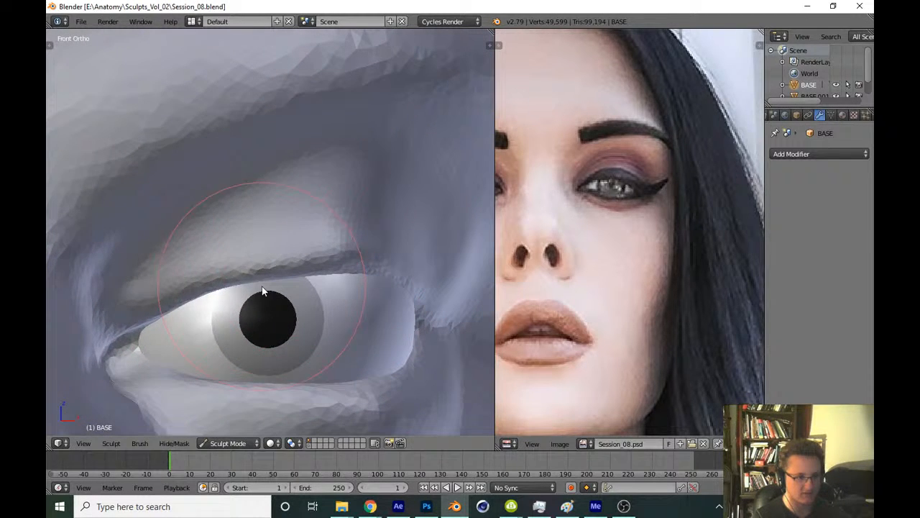
mouse_move(263, 292)
left_mouse_down("shift")
mouse_move(280, 261)
mouse_move(290, 261)
left_mouse_up("shift")
scroll(602, 155, "up", 2)
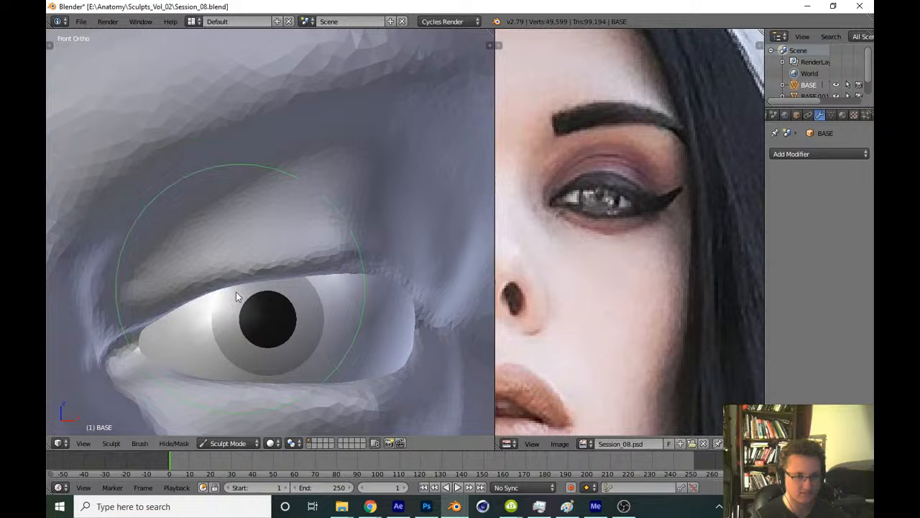
middle_click_drag(153, 327, 211, 298, "shift")
key("g")
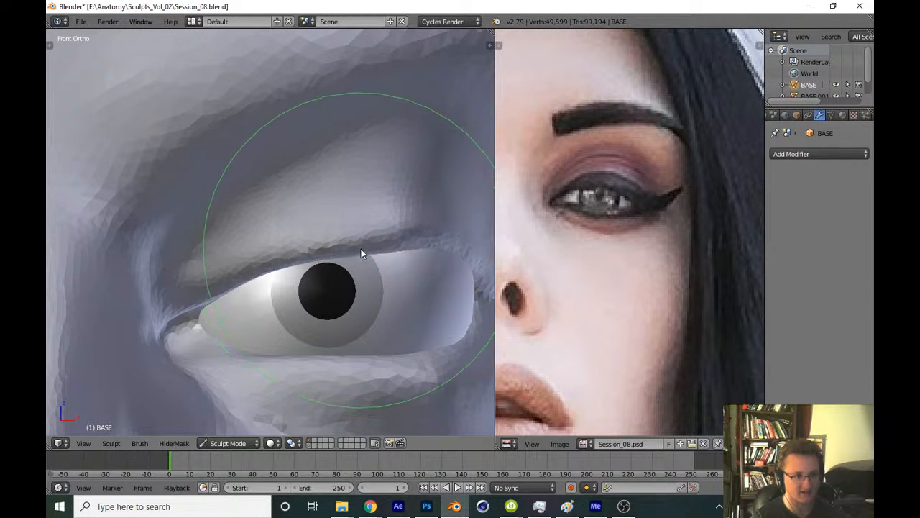
Switch to the Clay Strips brush, resize it, and build up the outer end of the upper eyelid
mouse_move(388, 252)
middle_mouse_down()
mouse_move(395, 239)
mouse_move(335, 251)
mouse_move(425, 223)
middle_mouse_up()
key("t")
left_click(94, 81)
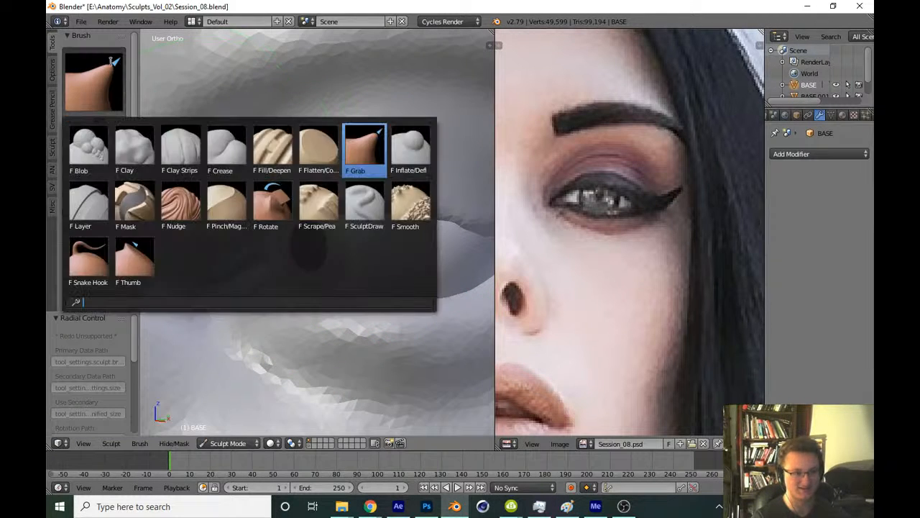
left_click(181, 151)
key("t")
mouse_move(344, 213)
middle_mouse_down("shift")
mouse_move(290, 240)
mouse_move(320, 226)
mouse_move(275, 206)
mouse_move(294, 194)
middle_mouse_up("shift")
key("f")
left_click(340, 206)
key("f")
left_click(250, 217)
mouse_move(309, 212)
left_mouse_down()
mouse_move(248, 220)
mouse_move(346, 255)
mouse_move(294, 235)
mouse_move(314, 237)
left_mouse_up()
Resize the brush and smooth the fresh clay on the outer upper eyelid
key("f")
left_click(298, 186)
left_click_drag(309, 197, 332, 220, "shift")
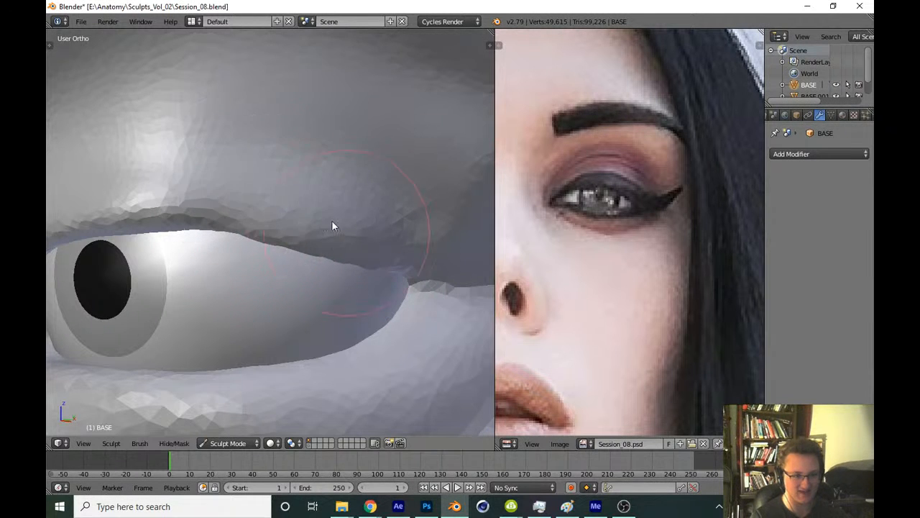
Return to the front view of the whole head and save over Session_08.blend
scroll(337, 234, "down", 6)
key("KP_1")
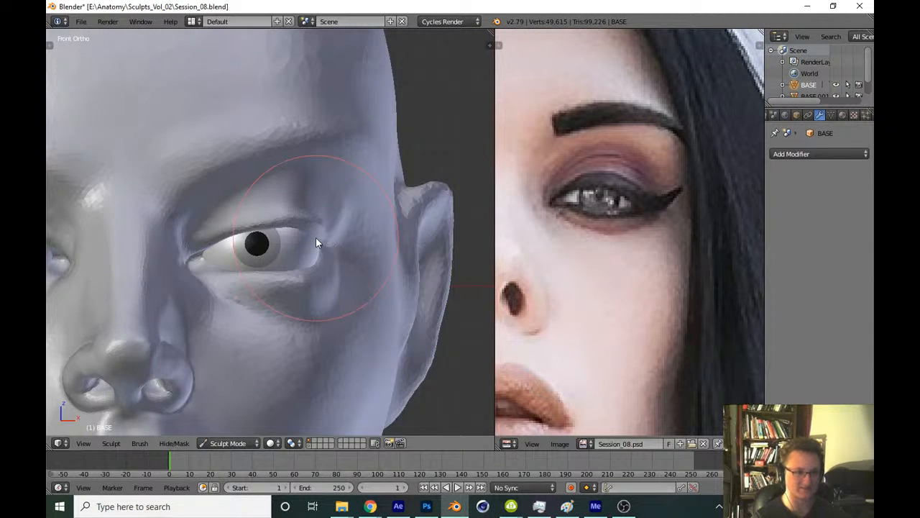
scroll(226, 324, "down", 6)
key("ctrl+s")
key("Return")
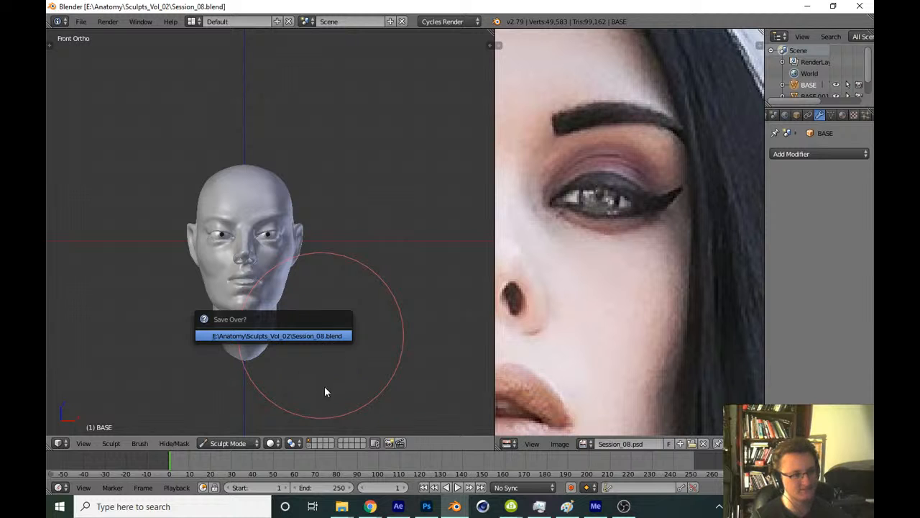
Orbit to the outer corner of the eye and sculpt a stroke that defines the crease there
middle_click_drag(352, 352, 271, 345)
scroll(309, 287, "up", 8)
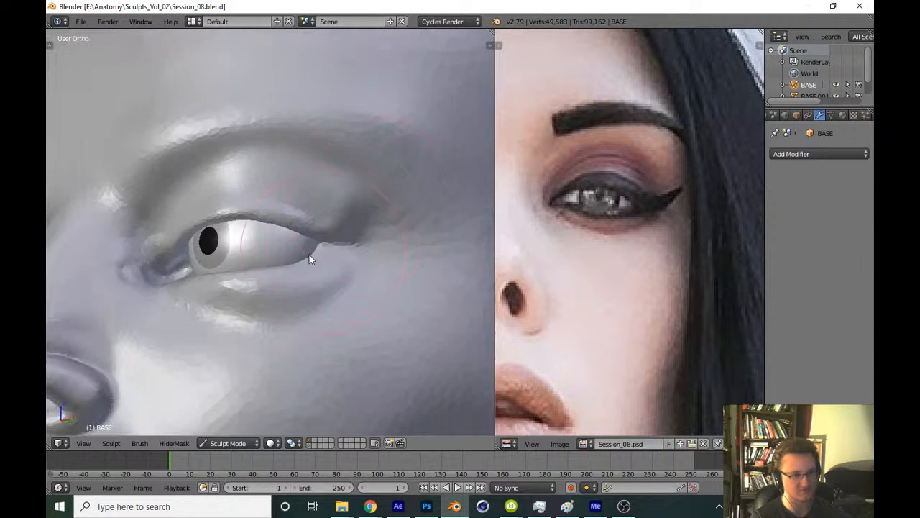
middle_click_drag(309, 259, 336, 220)
scroll(352, 244, "up", 4)
mouse_move(354, 297)
left_mouse_down()
mouse_move(285, 314)
mouse_move(381, 248)
left_mouse_up()
Return to the front view and save the eye corner changes to Session_08.blend
scroll(360, 273, "down", 8)
key("KP_1")
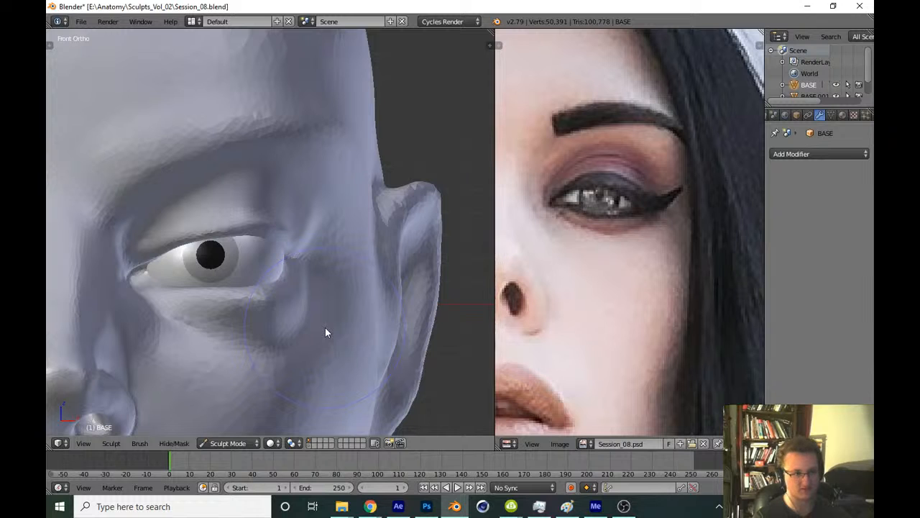
scroll(388, 165, "down", 6)
key("ctrl+s")
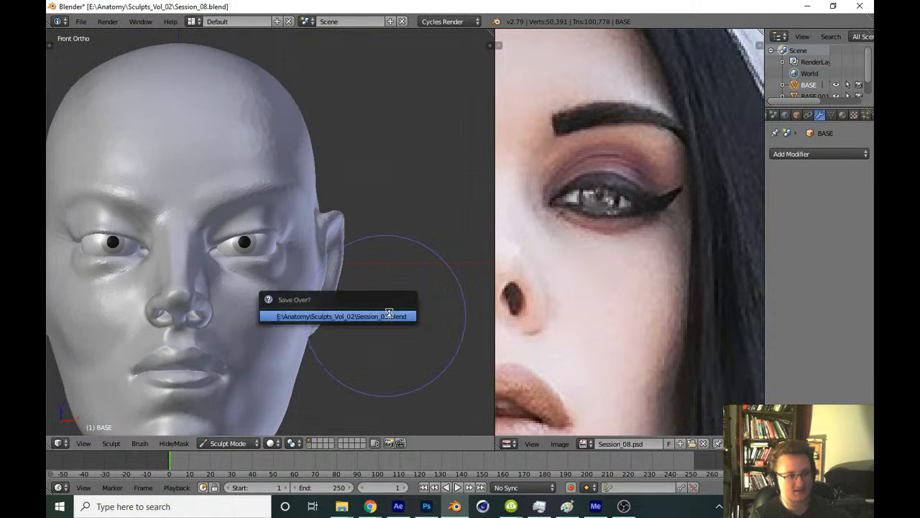
Resize the Grab brush and nudge the lower eyelid near the outer eye corner into shape
scroll(333, 316, "up", 10)
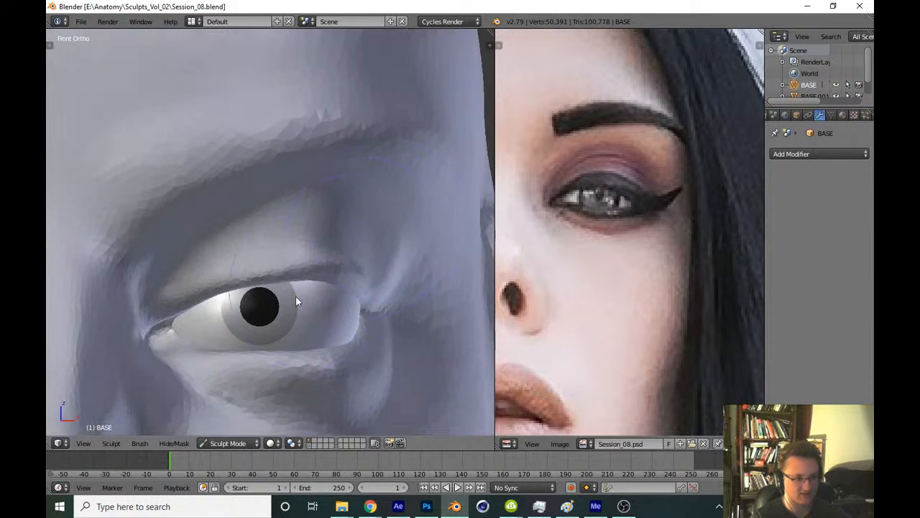
key("f")
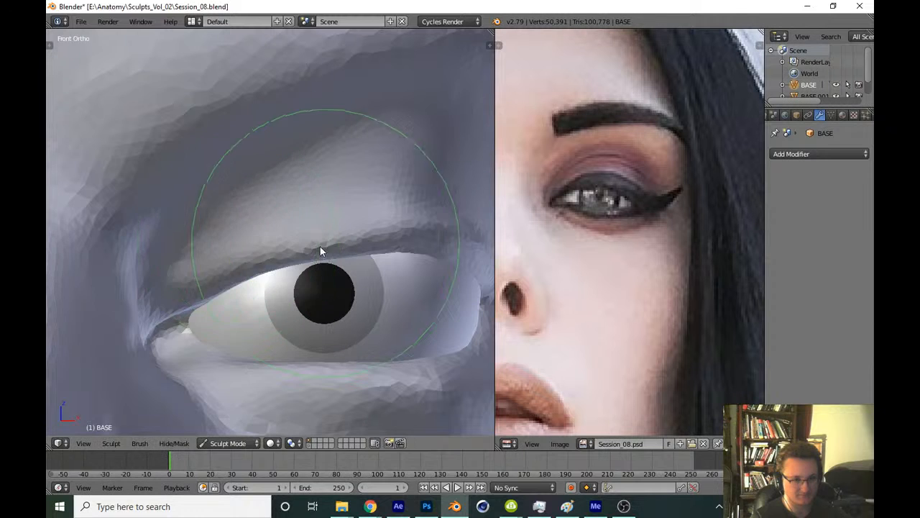
left_click(323, 253)
middle_click_drag(367, 249, 319, 273, "shift")
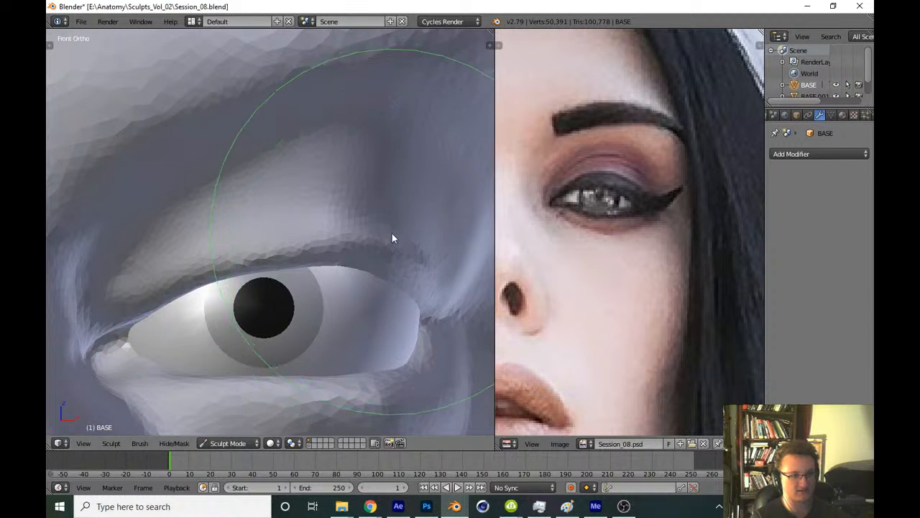
middle_click_drag(371, 280, 375, 230, "shift")
left_click_drag(395, 324, 397, 319)
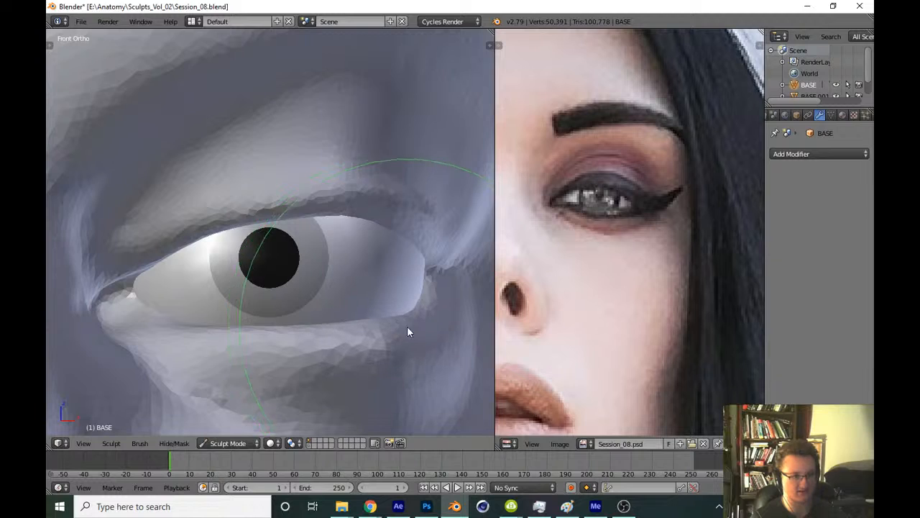
middle_click_drag(407, 326, 384, 287, "shift")
mouse_move(404, 296)
middle_mouse_down("ctrl")
mouse_move(411, 257)
mouse_move(400, 250)
middle_mouse_up("ctrl")
key("f")
left_click(418, 277)
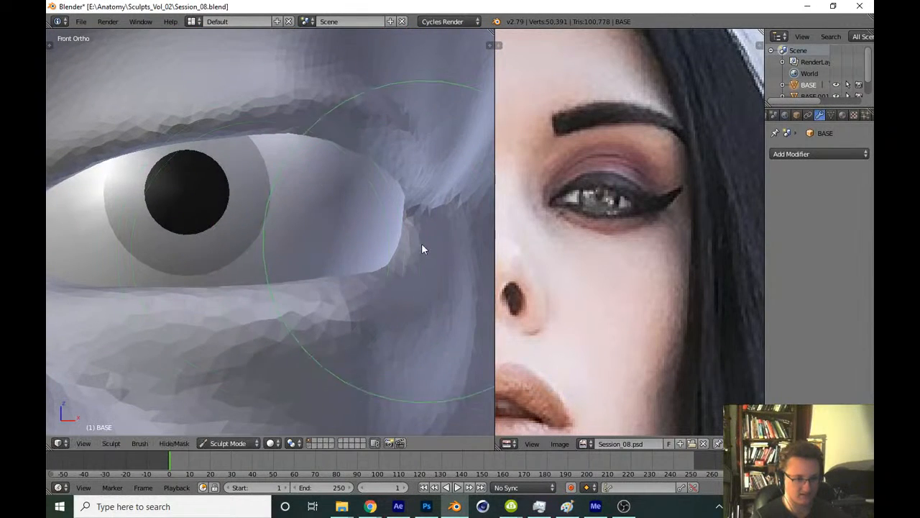
Bring the whole head back into view and save the adjusted eyelid shape to Session_08.blend
scroll(399, 252, "down", 8)
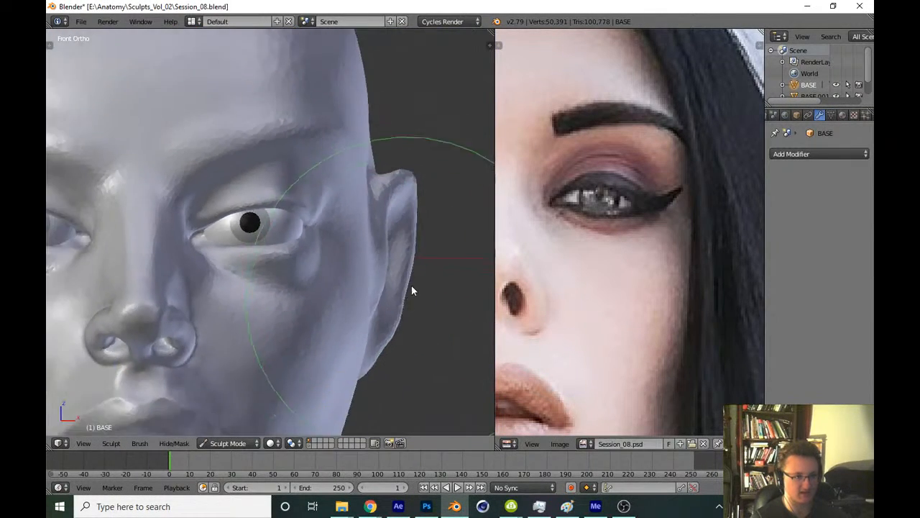
scroll(407, 326, "down", 2)
key("ctrl+s")
key("Return")
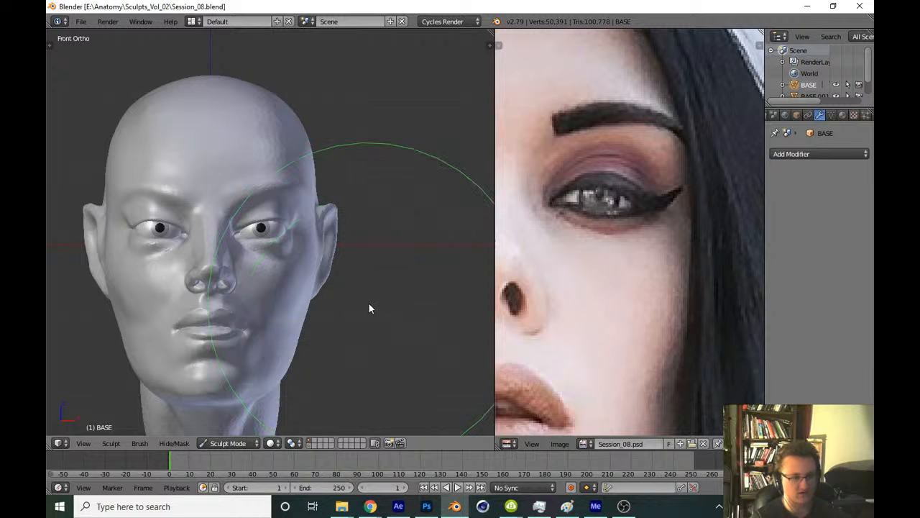
Switch to the Clay Strips brush, resize it, and begin building up the forehead above the brow
scroll(366, 309, "up", 8)
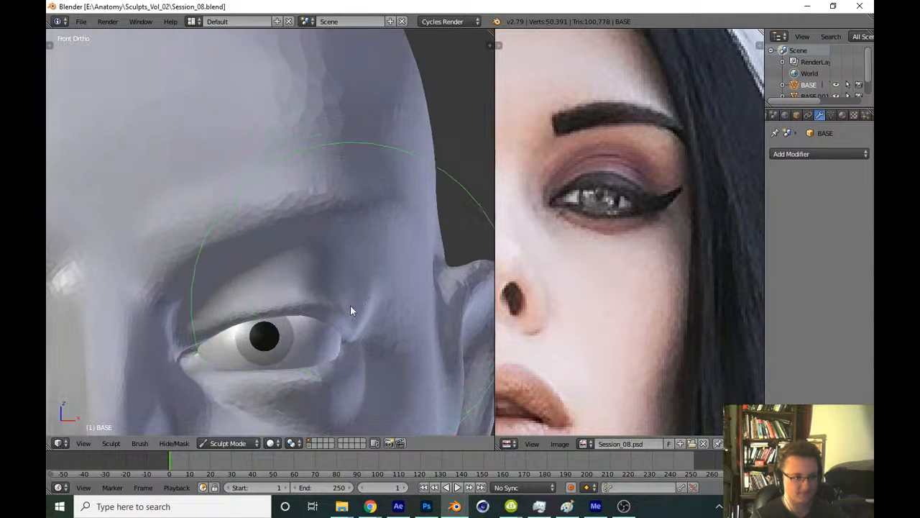
scroll(352, 295, "down", 2)
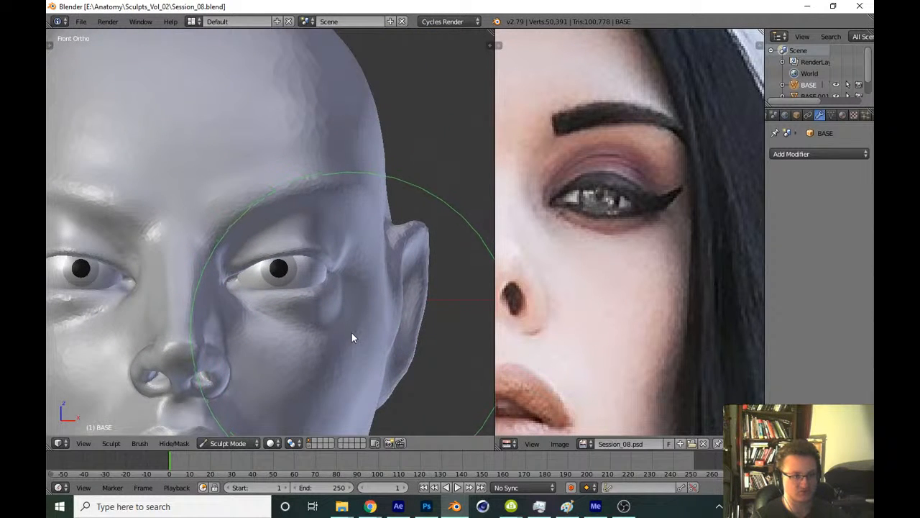
middle_click_drag(348, 246, 364, 403, "shift")
key("t")
left_click(117, 93)
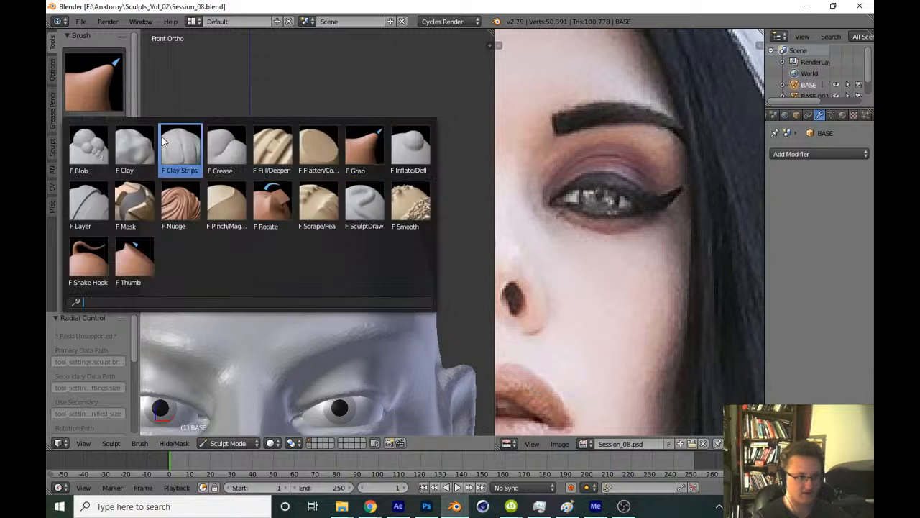
left_click(164, 139)
key("t")
middle_click_drag(229, 224, 242, 223, "shift")
scroll(241, 223, "up", 4)
key("f")
left_click(187, 232)
left_click_drag(180, 254, 201, 214)
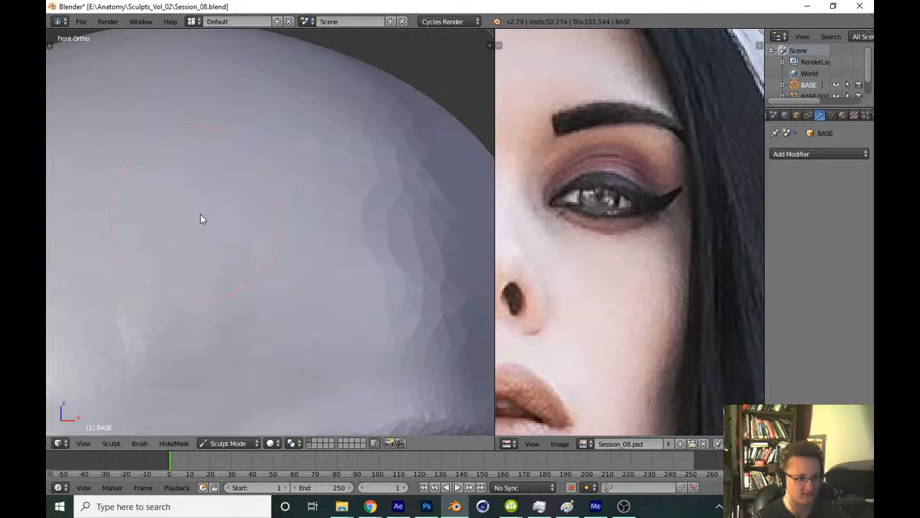
Add another clay stroke up the forehead and smooth the strips into the surrounding surface
middle_click_drag(201, 214, 218, 244)
scroll(218, 244, "up", 2)
left_click_drag(218, 288, 245, 140)
scroll(225, 217, "down", 4)
middle_click_drag(225, 217, 223, 251)
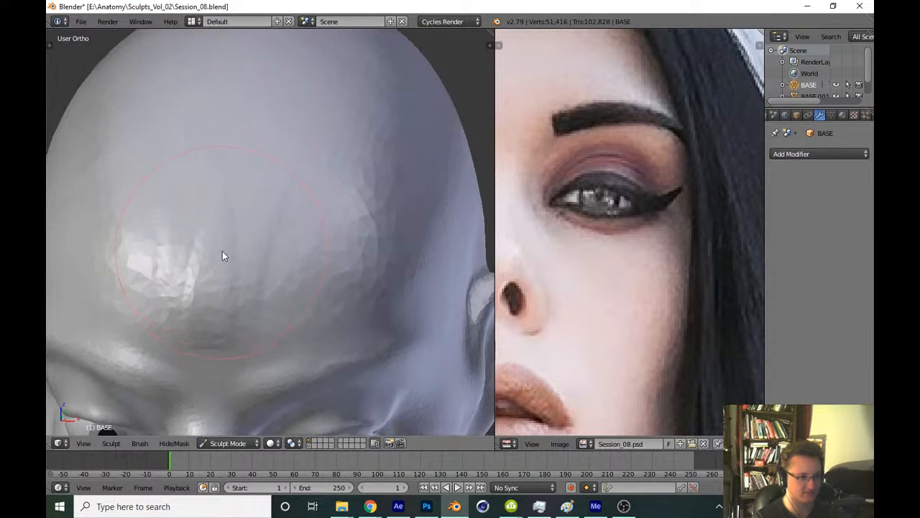
scroll(252, 196, "up", 3)
mouse_move(253, 194)
left_mouse_down("shift")
mouse_move(213, 254)
mouse_move(326, 171)
left_mouse_up("shift")
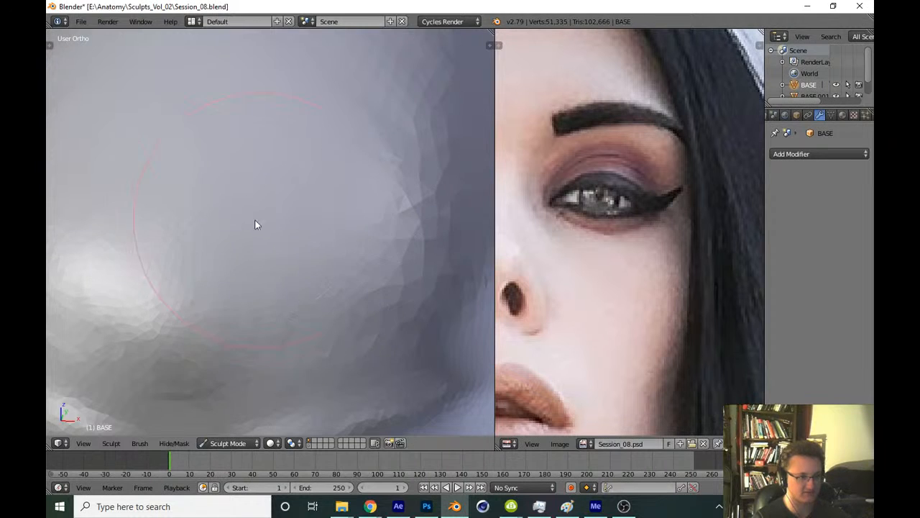
middle_click_drag(250, 241, 248, 226)
scroll(247, 230, "down", 4)
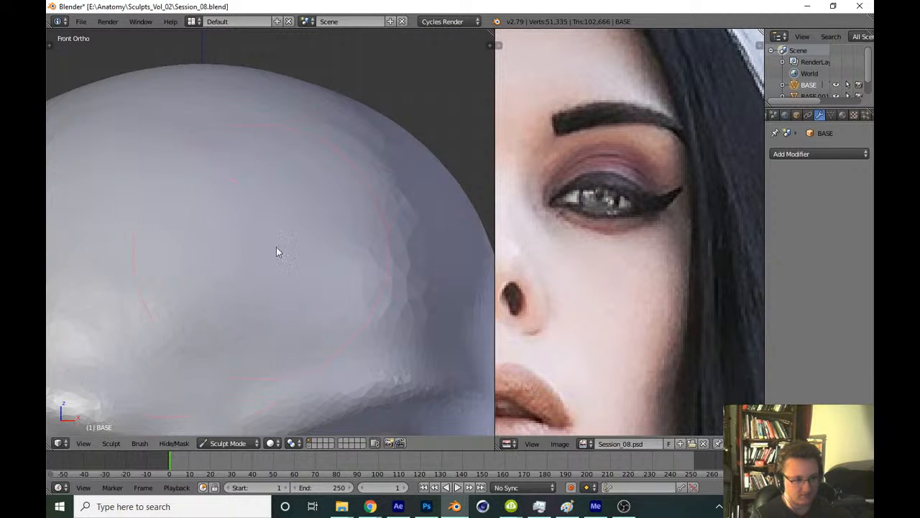
Return to the front view and save the forehead changes to Session_08.blend
key("KP_1")
scroll(301, 314, "down", 4)
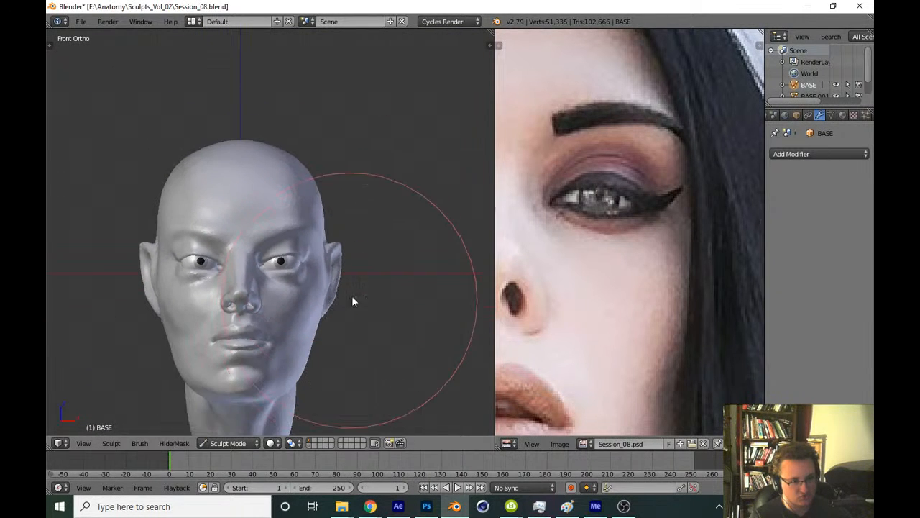
key("ctrl+s")
left_click(363, 357)
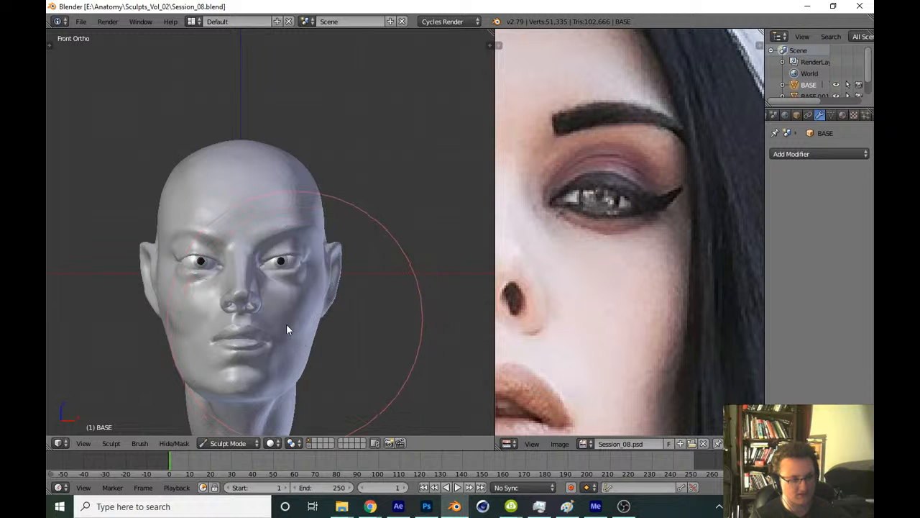
Switch to the Crease brush and define the upper eyelid edge from the inner corner toward the iris
scroll(334, 280, "up", 3)
scroll(338, 324, "up", 5)
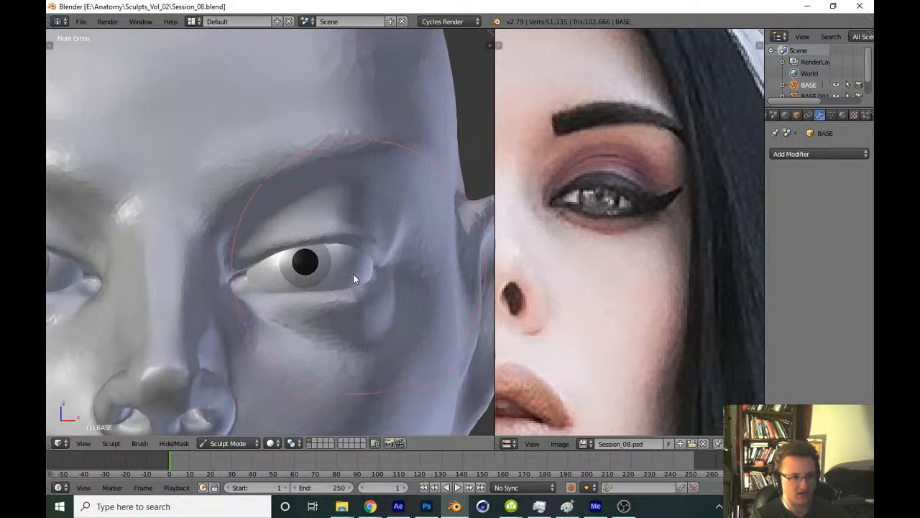
middle_click_drag(302, 314, 308, 284, "shift")
scroll(291, 284, "up", 2)
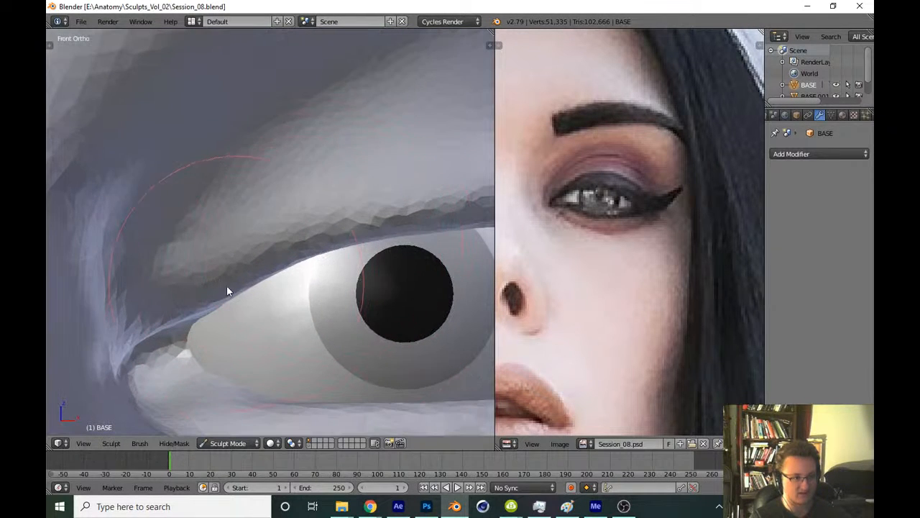
key("shift+c")
mouse_move(195, 297)
left_mouse_down()
mouse_move(344, 209)
mouse_move(327, 228)
left_mouse_up()
middle_click_drag(327, 228, 165, 296, "shift")
left_click_drag(196, 290, 391, 278, "ctrl")
Crease the outer half of the upper eyelid down to the outer corner, and check it from the front
mouse_move(357, 266)
middle_mouse_down("shift")
mouse_move(328, 215)
mouse_move(295, 249)
mouse_move(267, 256)
middle_mouse_up("shift")
scroll(295, 250, "down", 1)
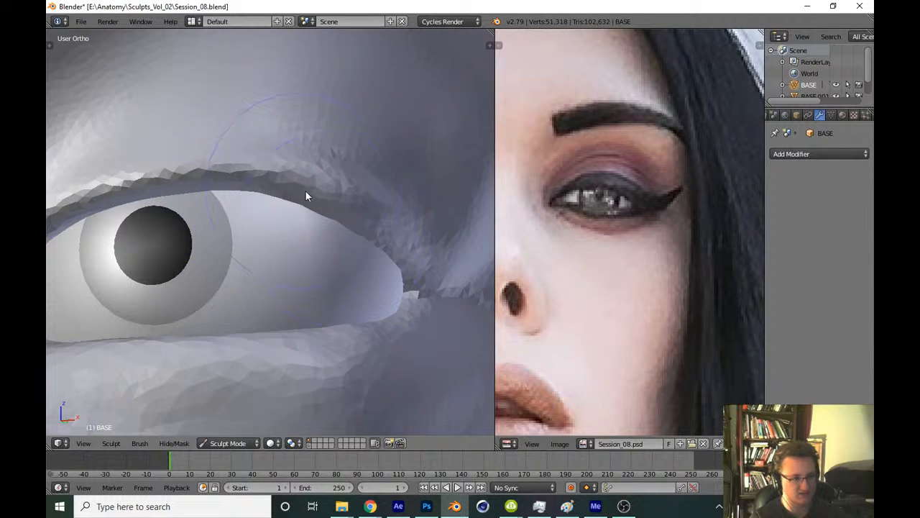
scroll(305, 191, "up", 1)
left_click_drag(273, 169, 392, 227)
scroll(337, 270, "down", 9)
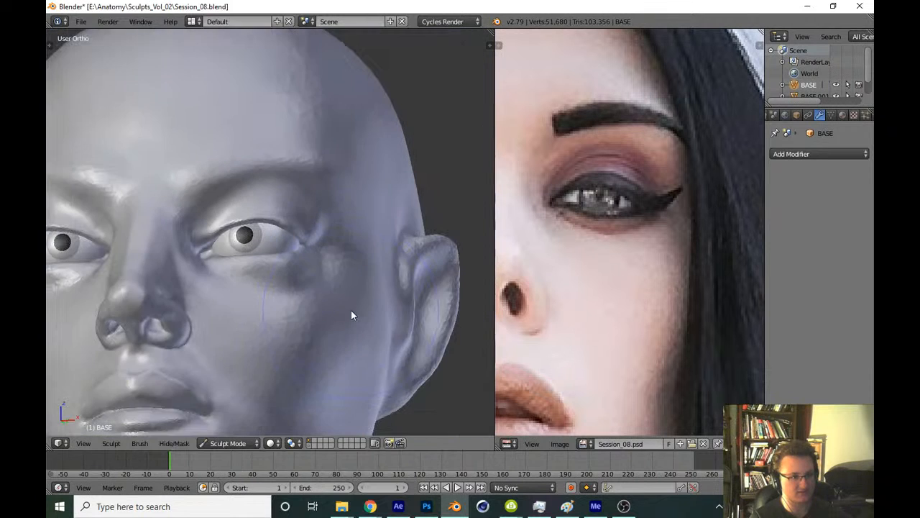
key("KP_3")
key("KP_1")
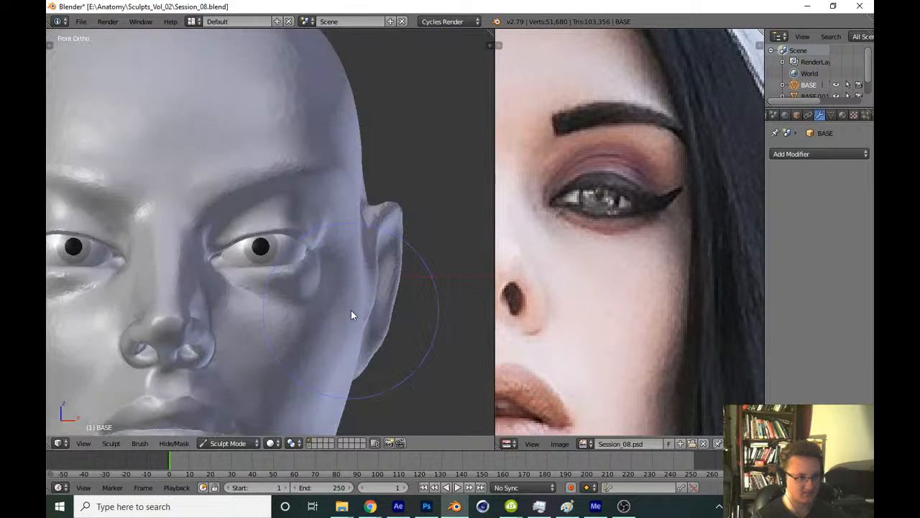
Resize the Crease brush and sculpt the lower eyelid beside the tear duct
scroll(291, 276, "up", 9)
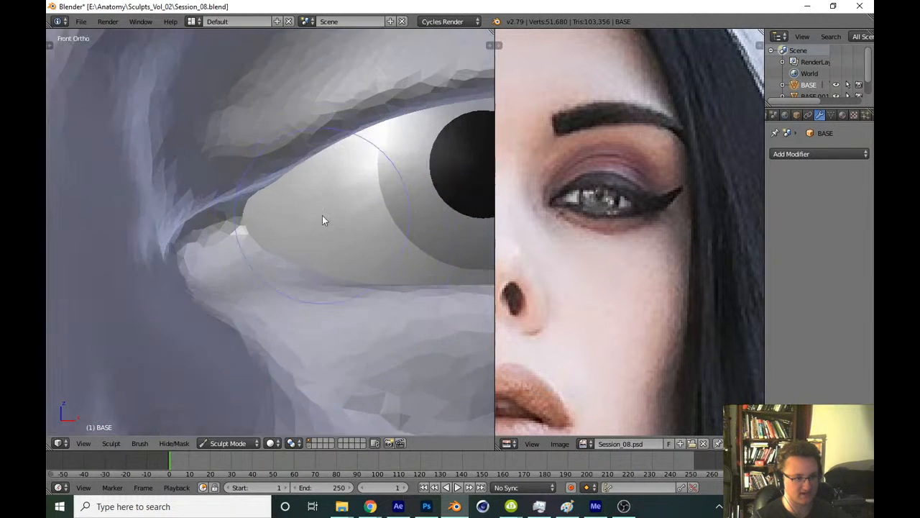
middle_click_drag(322, 215, 322, 211, "ctrl")
key("f")
left_click(251, 235)
mouse_move(251, 235)
left_mouse_down()
mouse_move(261, 221)
mouse_move(230, 241)
mouse_move(230, 252)
mouse_move(256, 249)
left_mouse_up()
Switch to the Grab brush, resize it, and adjust the lower lid at the inner eye corner
key("g")
key("f")
left_click(294, 246)
key("f")
left_click(328, 248)
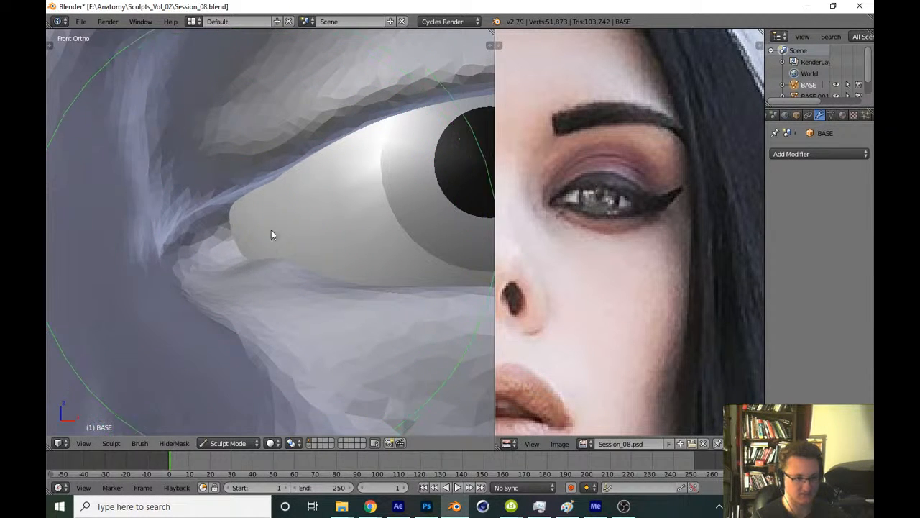
Resize the Grab brush and reshape the upper eyelid edge above the iris in front view
scroll(305, 237, "down", 1)
middle_click_drag(338, 244, 252, 271, "shift")
key("f")
left_click(223, 284)
key("f")
left_click(250, 311)
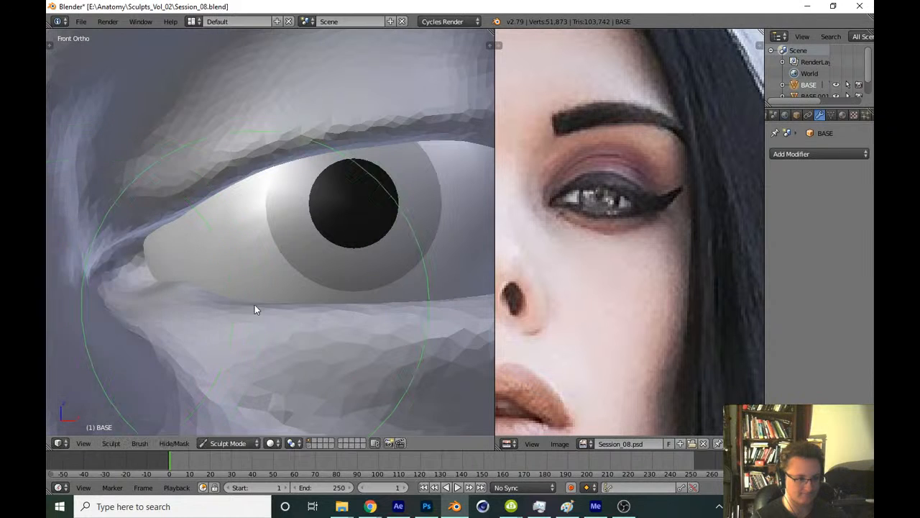
middle_click_drag(332, 294, 261, 302, "shift")
scroll(261, 308, "down", 3)
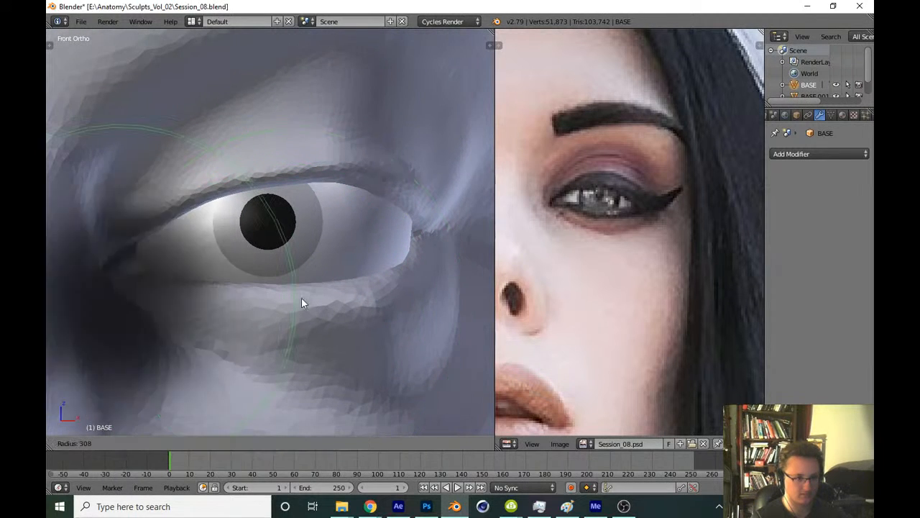
middle_click_drag(370, 223, 343, 271, "shift")
scroll(277, 283, "up", 5)
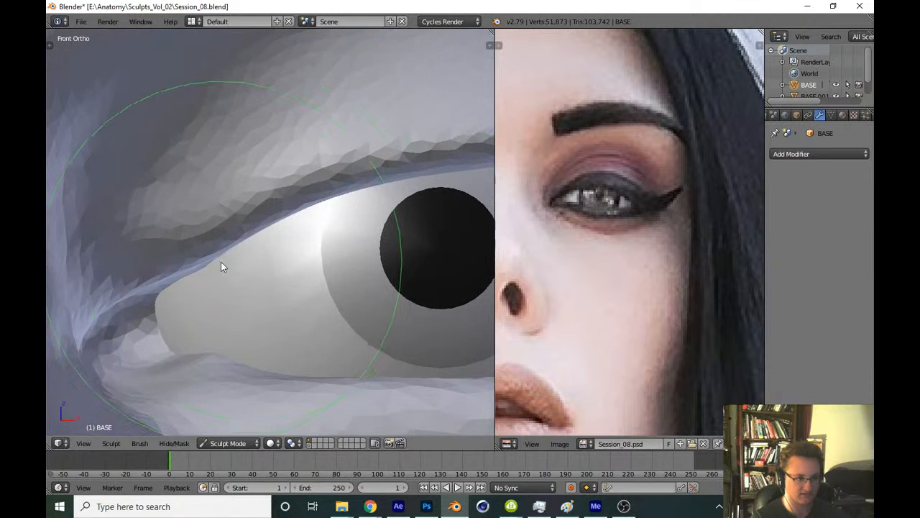
scroll(190, 264, "down", 8)
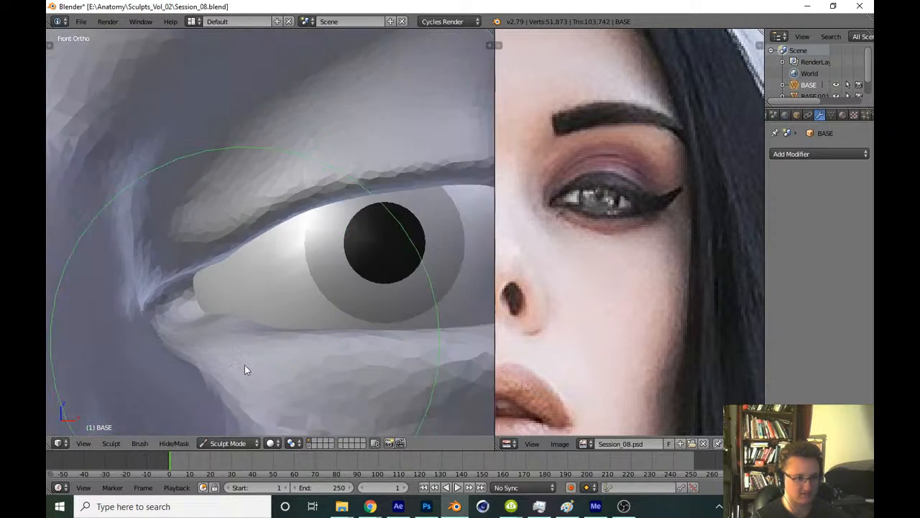
scroll(320, 270, "up", 8)
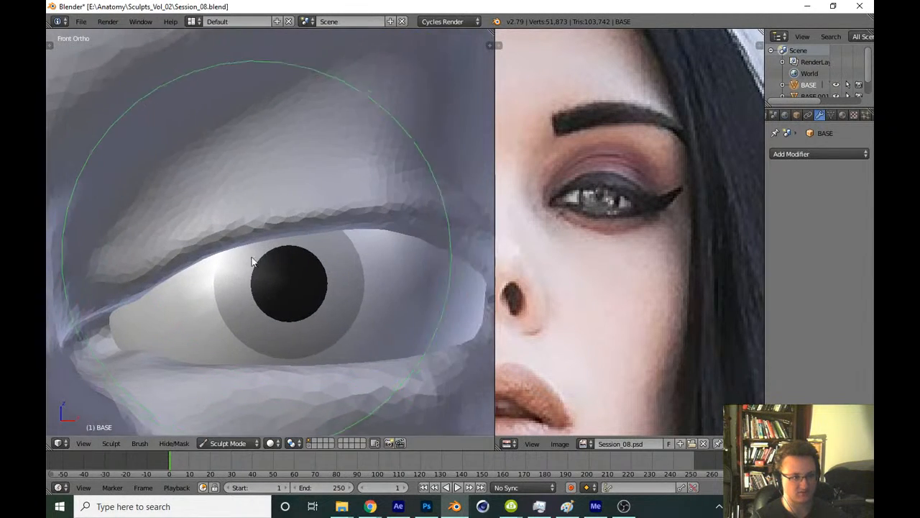
left_click_drag(218, 244, 328, 220)
key("Tab")
key("Tab")
Reduce the brush size and smooth the rough skin just above the outer half of the upper eyelid
mouse_move(335, 220)
middle_mouse_down()
mouse_move(366, 280)
mouse_move(315, 285)
mouse_move(317, 255)
middle_mouse_up()
scroll(270, 205, "up", 4)
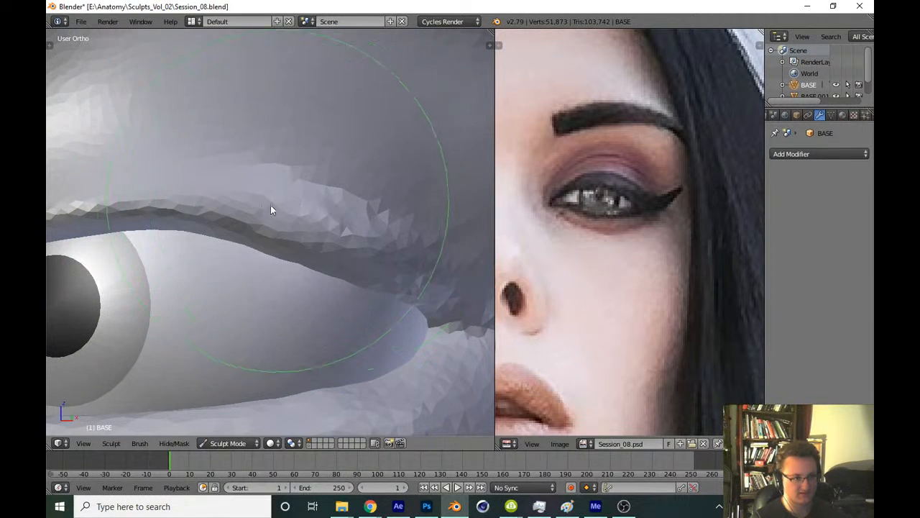
key("f")
left_click(259, 213)
mouse_move(296, 200)
left_mouse_down("shift")
mouse_move(303, 192)
mouse_move(352, 204)
mouse_move(289, 243)
left_mouse_up("shift")
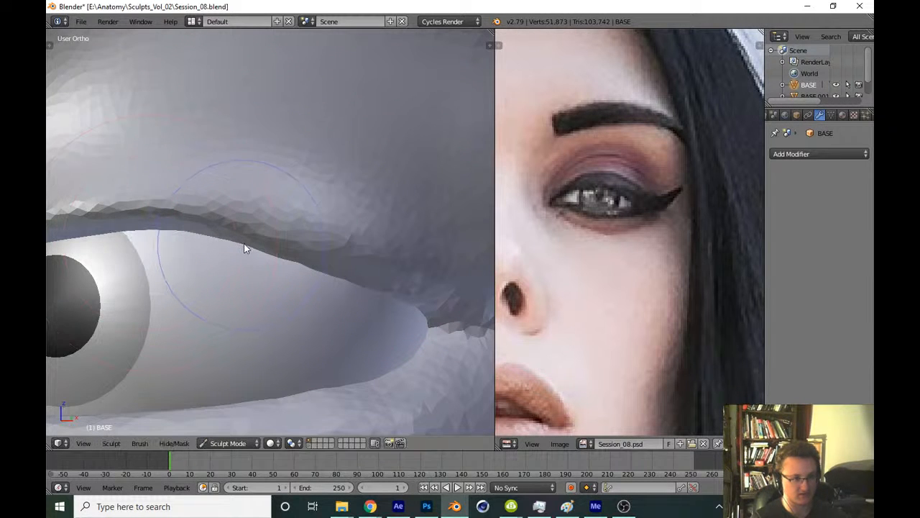
scroll(303, 274, "down", 3)
scroll(276, 271, "up", 4)
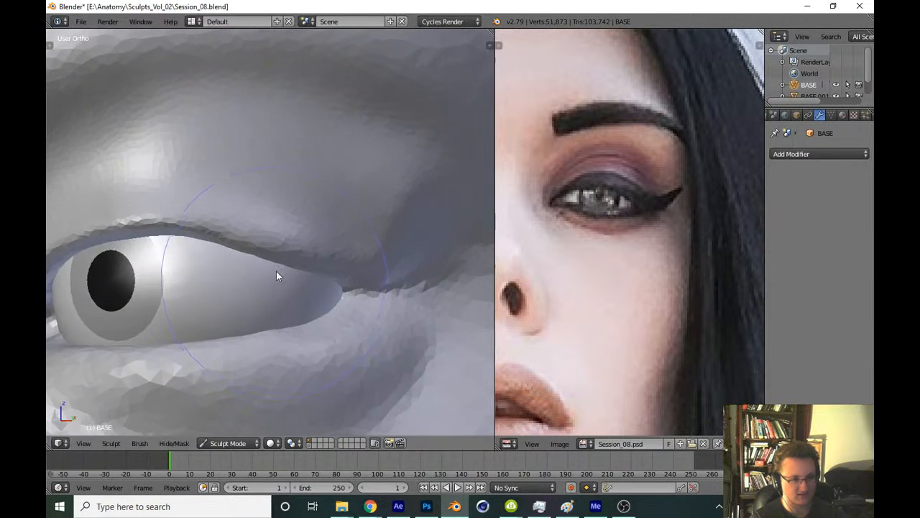
Crease the outer upper eyelid edge past the outer eye corner, and check it from the side and front
left_click_drag(141, 230, 409, 297)
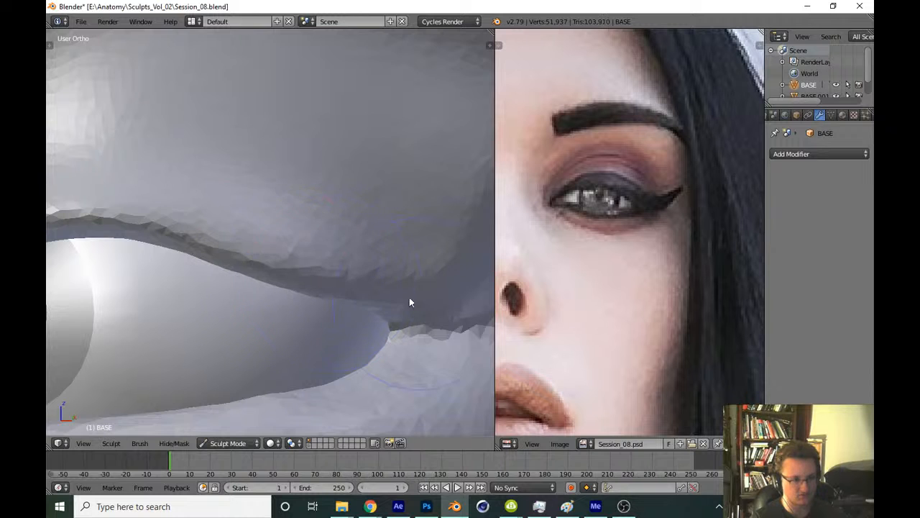
middle_click_drag(409, 297, 290, 309, "shift")
left_click_drag(259, 304, 418, 300)
scroll(319, 306, "down", 9)
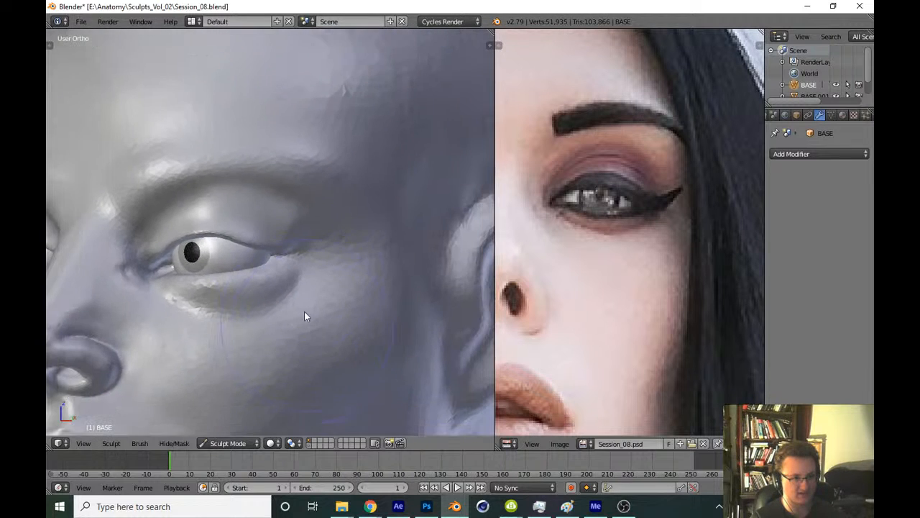
key("KP_3")
key("KP_1")
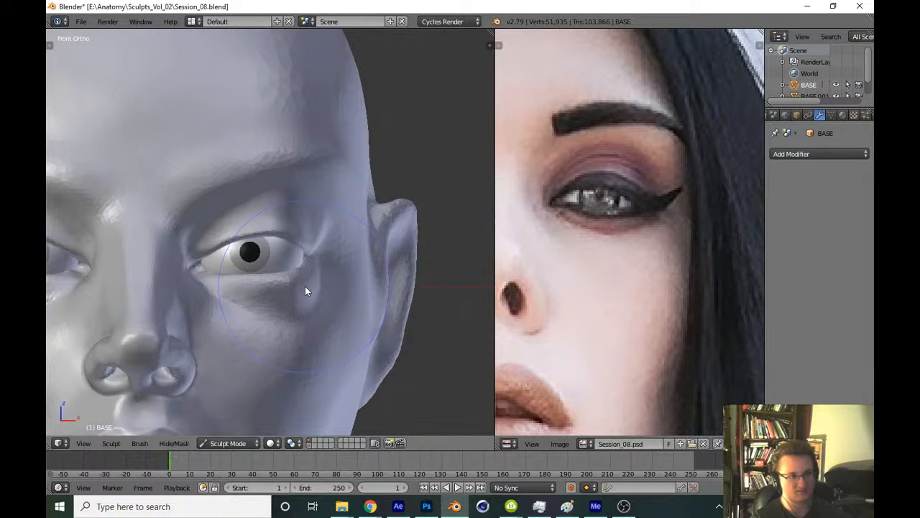
Switch to the Grab brush, resize it, and adjust the lid at the inner eye corner from a low side angle
mouse_move(305, 286)
middle_mouse_down()
mouse_move(329, 286)
mouse_move(261, 263)
mouse_move(271, 210)
mouse_move(188, 309)
mouse_move(258, 304)
mouse_move(233, 244)
mouse_move(263, 294)
mouse_move(244, 257)
mouse_move(252, 230)
middle_mouse_up()
scroll(261, 262, "up", 3)
scroll(271, 210, "up", 3)
key("g")
key("f")
left_click(365, 238)
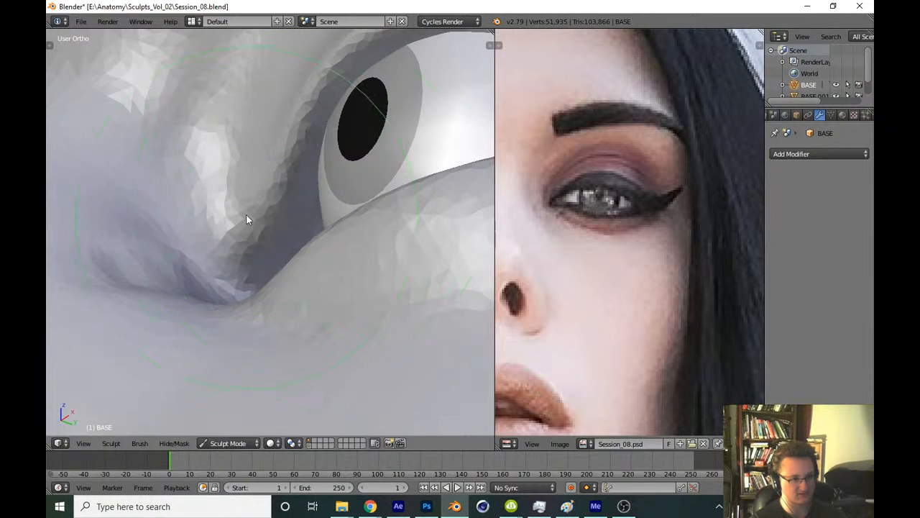
left_click_drag(251, 233, 259, 239)
scroll(274, 234, "down", 5)
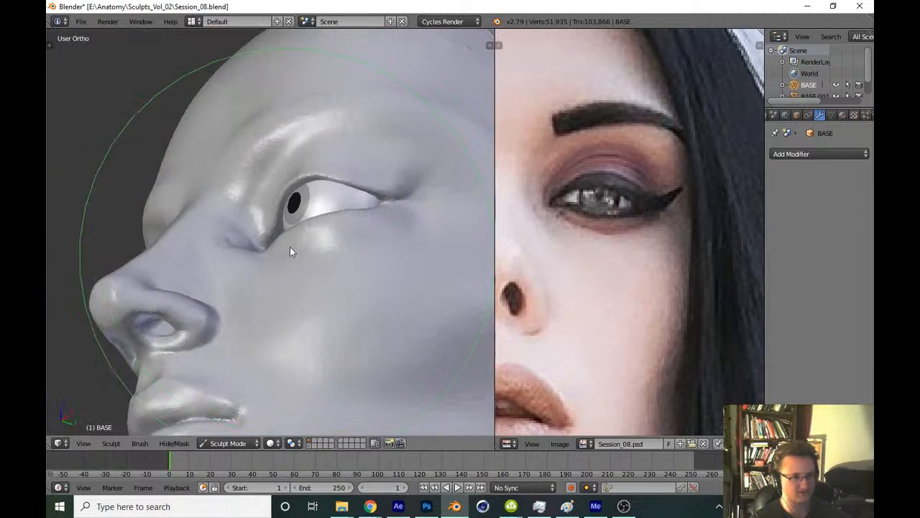
Check the eye and whole head from the front, and save over Session_08.blend
key("KP_1")
middle_click_drag(309, 265, 256, 267, "shift")
middle_click_drag(256, 268, 355, 197, "ctrl")
middle_click_drag(355, 201, 331, 231, "shift")
scroll(332, 231, "down", 10)
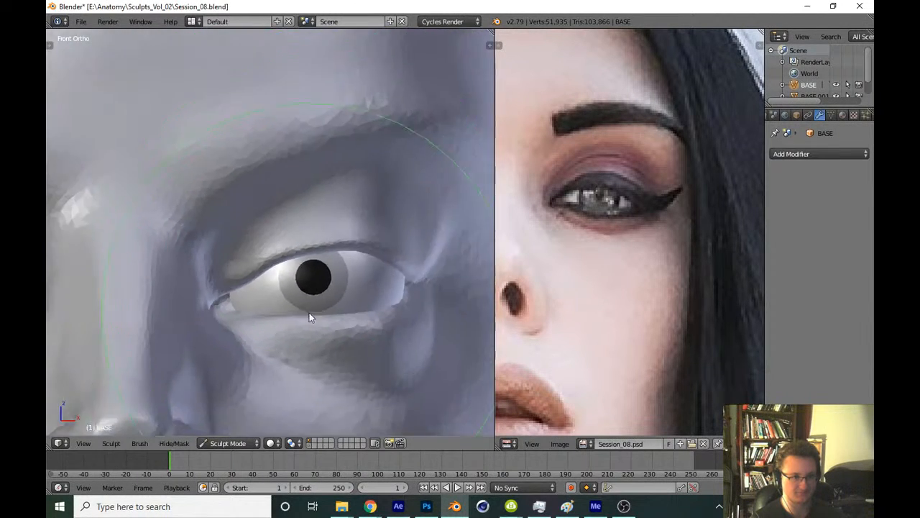
key("ctrl+s")
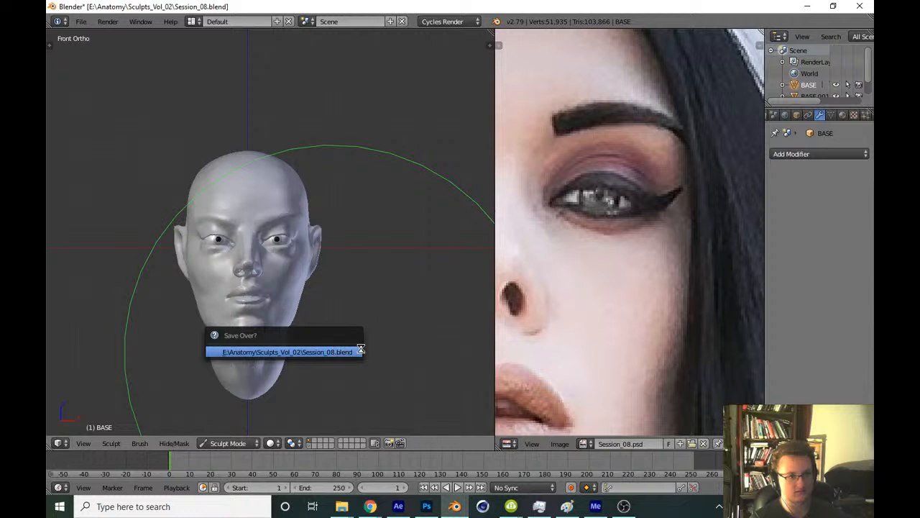
left_click(333, 351)
Sharpen the upper eyelid fold from above the iris toward the outer side of the eye
middle_click_drag(291, 334, 321, 261)
scroll(321, 262, "up", 8)
scroll(293, 241, "up", 6)
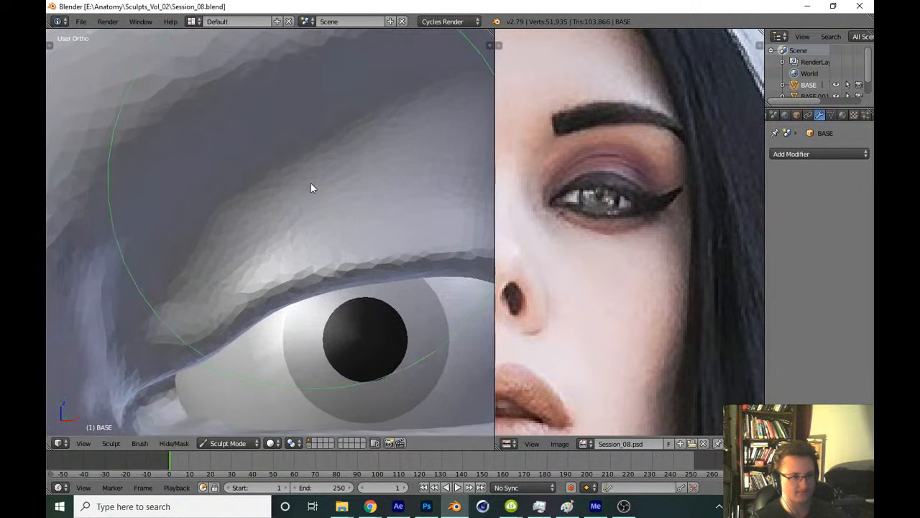
mouse_move(312, 189)
left_mouse_down()
mouse_move(175, 240)
mouse_move(242, 172)
mouse_move(257, 178)
mouse_move(356, 147)
left_mouse_up()
middle_click_drag(332, 138, 193, 195, "shift")
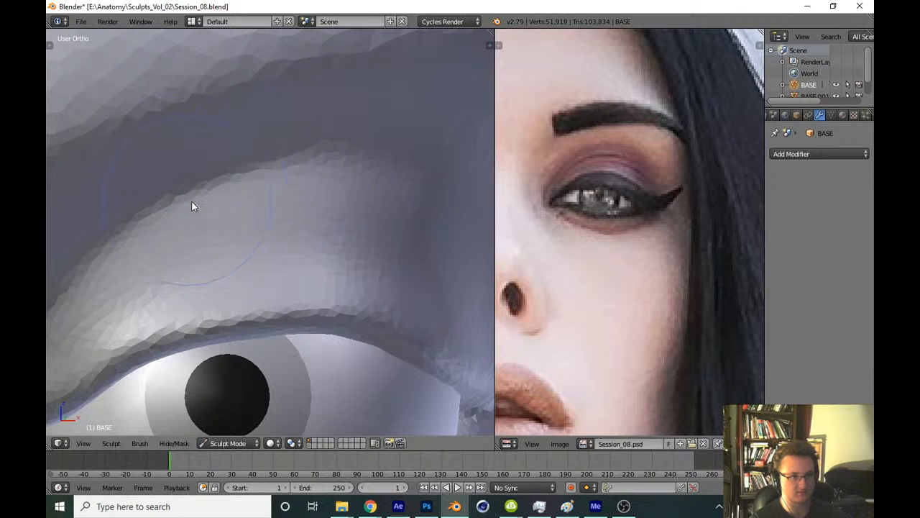
left_click_drag(193, 203, 341, 214)
middle_click_drag(393, 189, 284, 239, "shift")
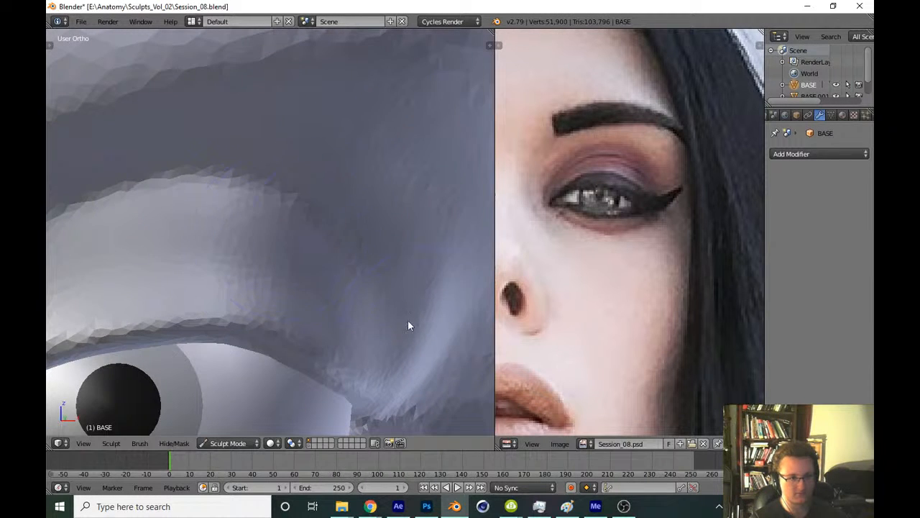
Carry the upper eyelid fold around the outer side of the eye and down to the outer corner
middle_click_drag(407, 323, 319, 281)
mouse_move(318, 281)
left_mouse_down()
mouse_move(230, 179)
mouse_move(313, 192)
mouse_move(242, 185)
mouse_move(269, 199)
mouse_move(168, 189)
mouse_move(341, 235)
left_mouse_up()
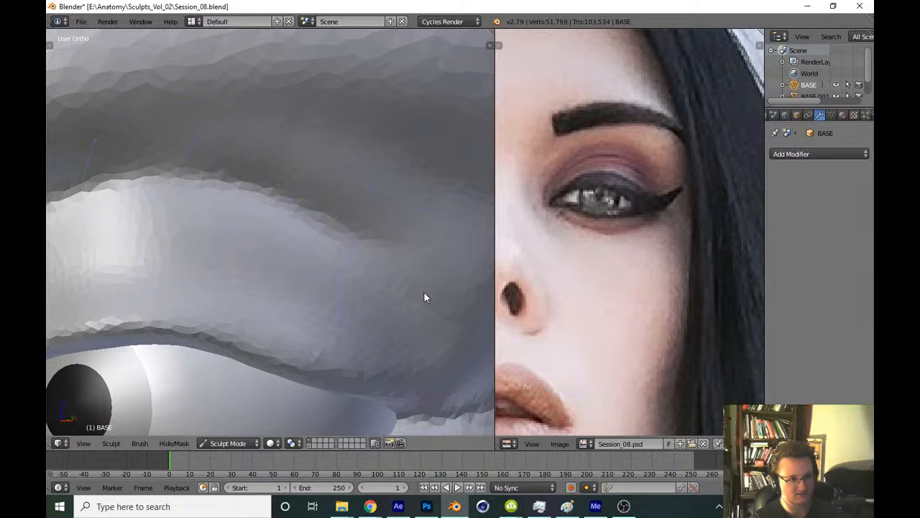
middle_click_drag(424, 291, 321, 263)
mouse_move(289, 233)
left_mouse_down()
mouse_move(238, 217)
mouse_move(342, 266)
mouse_move(335, 256)
mouse_move(388, 306)
left_mouse_up()
scroll(365, 220, "down", 3)
middle_click_drag(365, 219, 297, 284)
scroll(298, 284, "up", 2)
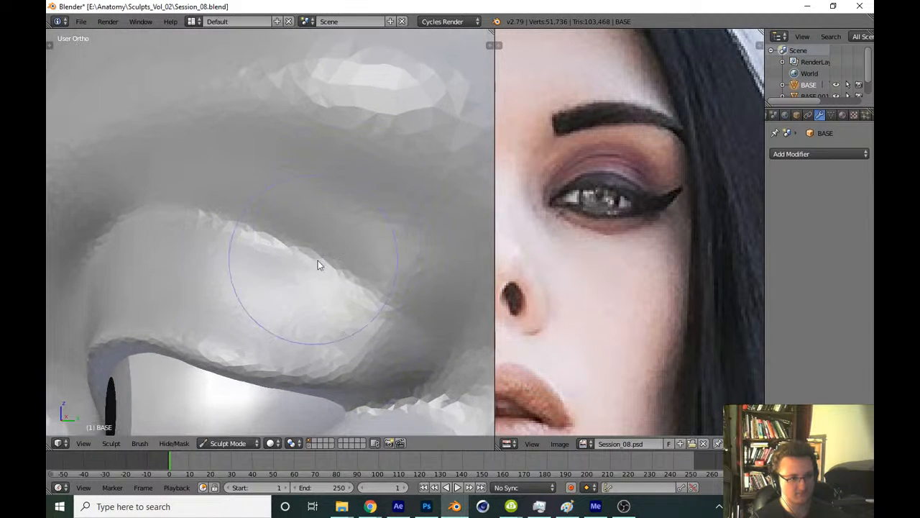
left_click_drag(317, 261, 467, 328)
scroll(345, 276, "down", 5)
scroll(345, 276, "down", 2)
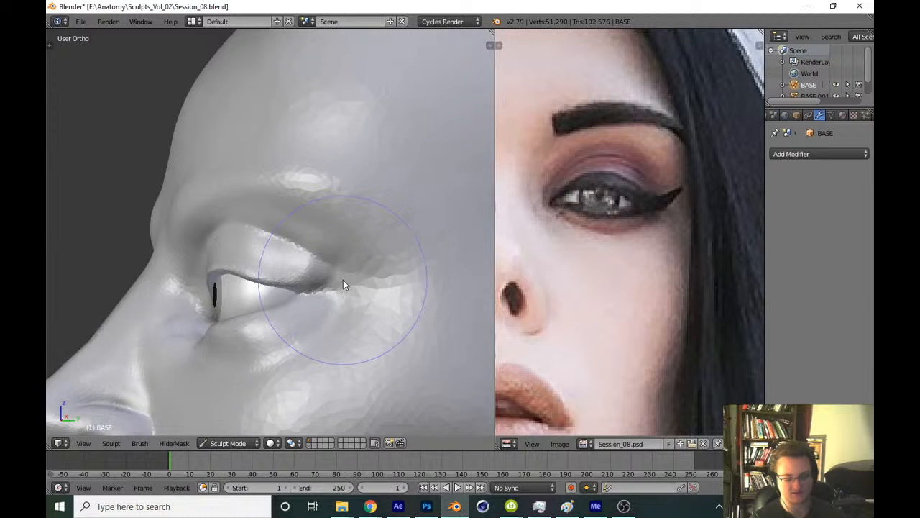
Return to the front view of the whole head and save the sculpt over the existing Session_08.blend
key("KP_1")
scroll(317, 245, "down", 3)
key("ctrl+s")
middle_click_drag(335, 269, 346, 393)
left_click(345, 338)
key("KP_1")
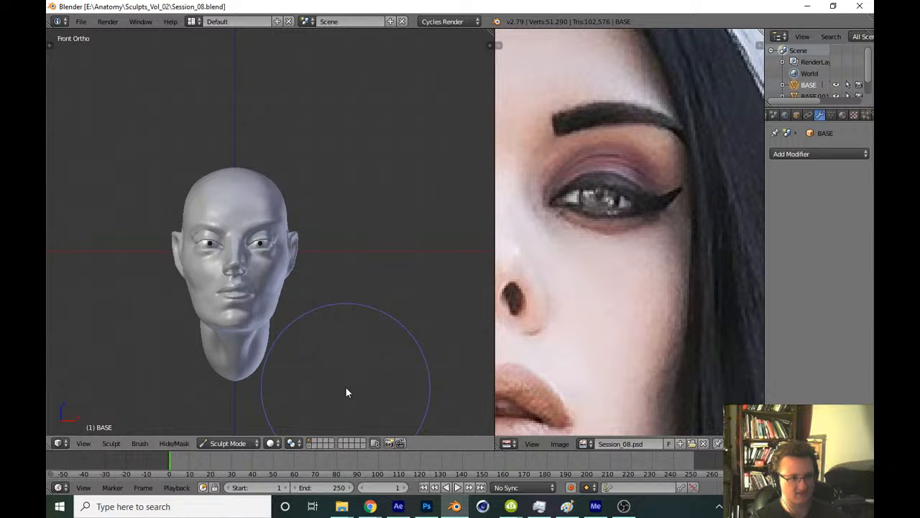
Switch to the Grab brush, resize it, and raise the lower eyelid edge beside the tear duct to match the reference
middle_click_drag(506, 222, 542, 216)
scroll(338, 281, "up", 12)
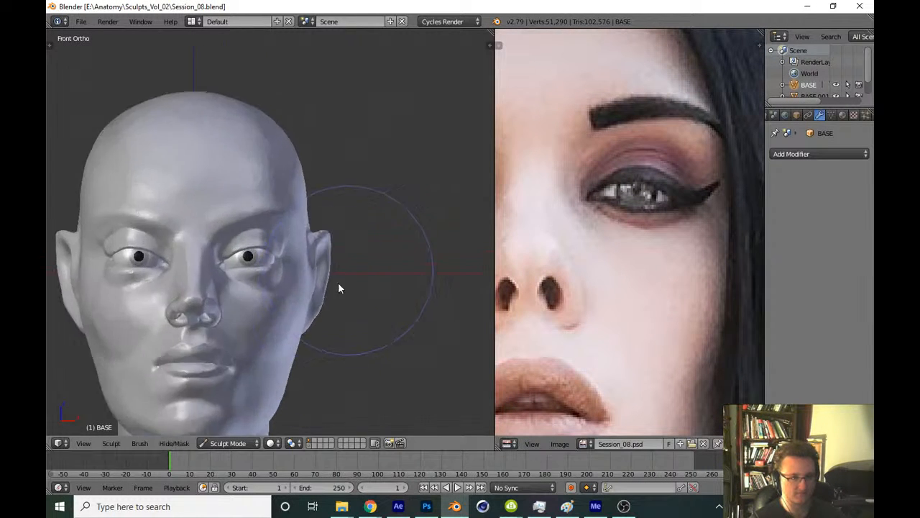
key("g")
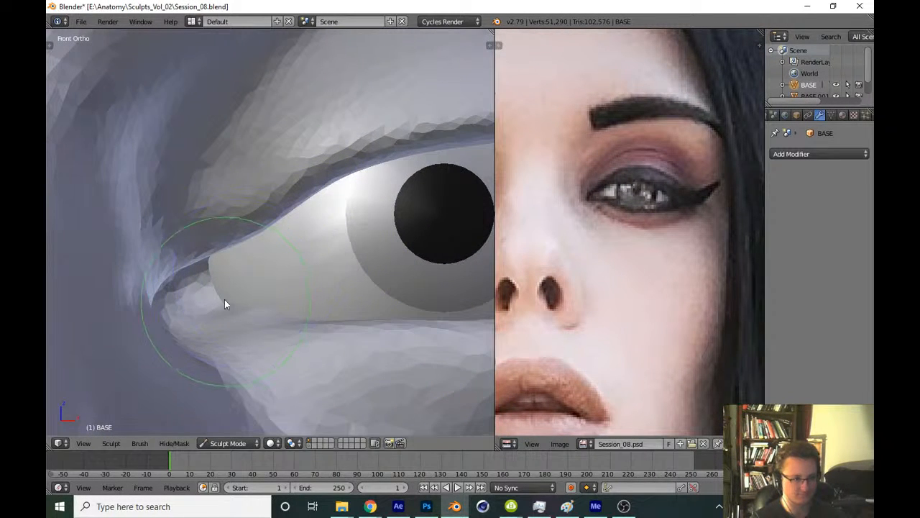
key("f")
left_click(259, 310)
key("f")
left_click(325, 328)
left_click_drag(258, 336, 249, 324)
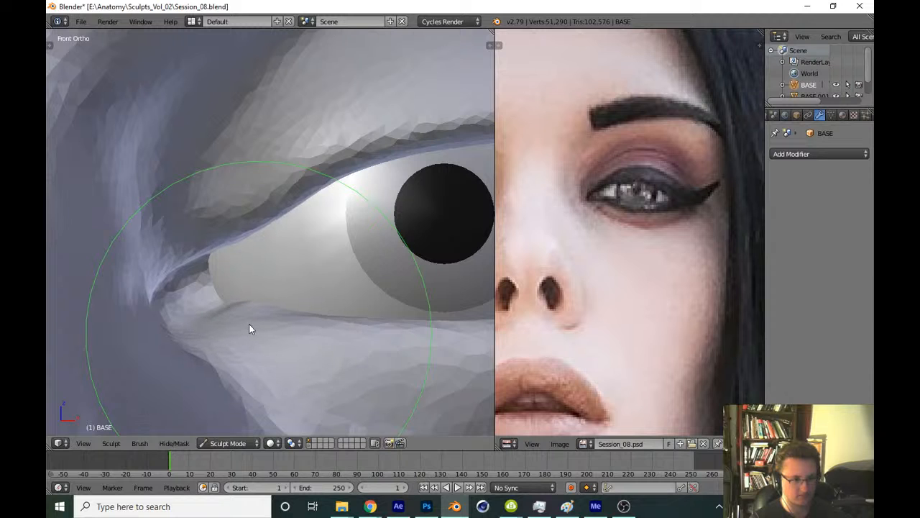
middle_click_drag(323, 307, 205, 287, "shift")
middle_click_drag(223, 282, 249, 312, "ctrl")
key("f")
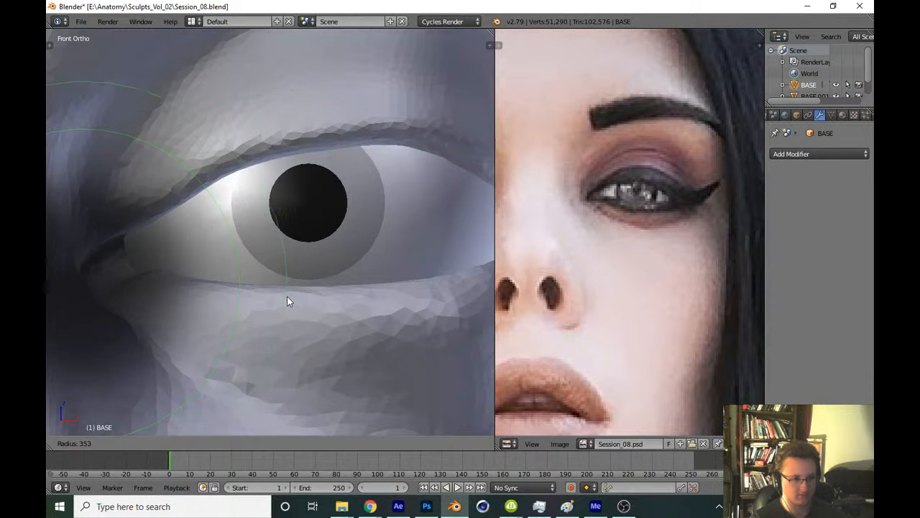
left_click(285, 290)
Switch to the Crease brush and define the lower eyelid edge from the inner corner to the outer corner with inverted strokes
mouse_move(375, 280)
middle_mouse_down("shift")
mouse_move(335, 266)
mouse_move(296, 281)
middle_mouse_up("shift")
middle_click_drag(130, 279, 248, 304, "shift")
middle_click_drag(248, 304, 248, 286, "ctrl")
key("shift+c")
left_click_drag(151, 298, 410, 327, "ctrl")
middle_click_drag(347, 296, 197, 266, "shift")
left_click_drag(205, 292, 457, 309, "ctrl")
middle_click_drag(394, 292, 242, 304, "shift")
left_click_drag(119, 307, 374, 291, "ctrl")
middle_click_drag(392, 282, 364, 283)
left_click_drag(107, 322, 392, 279, "ctrl")
middle_click_drag(381, 275, 313, 286, "shift")
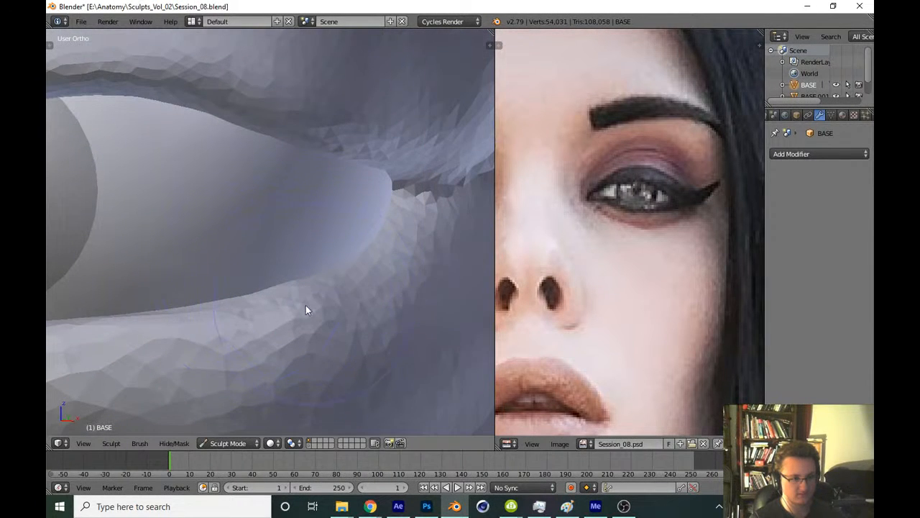
Refine the lower eyelid rim between the outer corner and the area below the iris
mouse_move(305, 305)
left_mouse_down()
mouse_move(418, 261)
mouse_move(233, 316)
left_mouse_up()
mouse_move(138, 346)
middle_mouse_down("shift")
mouse_move(314, 256)
mouse_move(355, 284)
middle_mouse_up("shift")
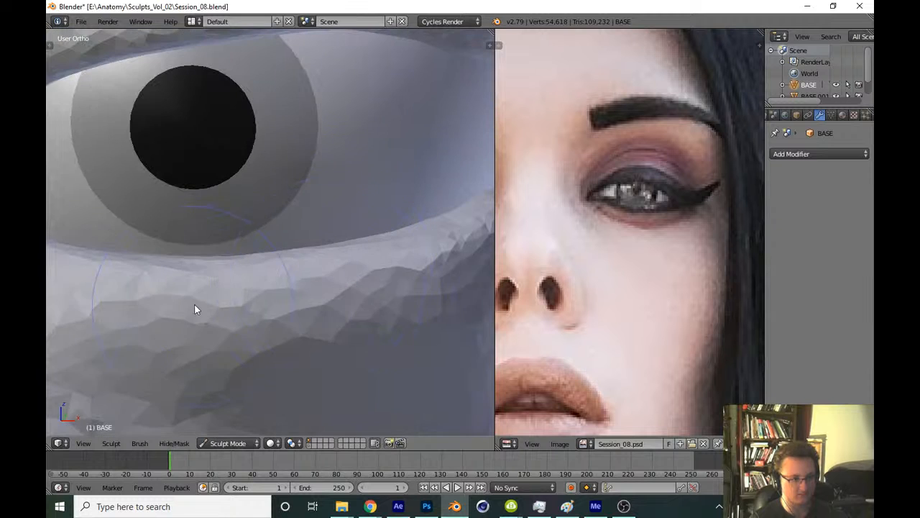
left_click_drag(194, 303, 353, 263)
middle_click_drag(353, 260, 196, 334, "shift")
scroll(417, 235, "down", 8)
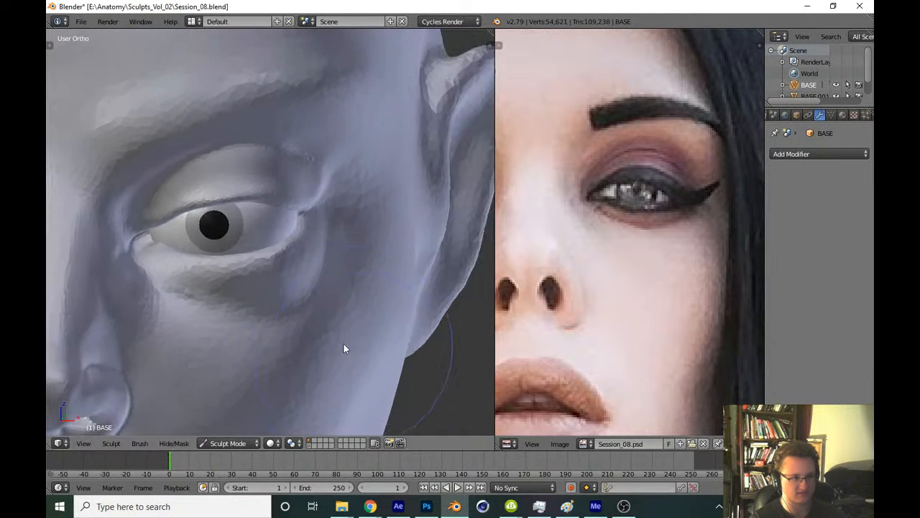
Sharpen the full length of the lower eyelid rim while viewing the eye from above
middle_click_drag(310, 302, 272, 332)
scroll(244, 332, "up", 6)
mouse_move(212, 333)
middle_mouse_down("shift")
mouse_move(325, 297)
mouse_move(279, 311)
mouse_move(323, 306)
middle_mouse_up("shift")
scroll(296, 299, "up", 3)
left_click_drag(169, 272, 400, 275)
middle_click_drag(382, 301, 234, 306, "shift")
mouse_move(184, 319)
left_mouse_down()
mouse_move(135, 337)
mouse_move(360, 294)
left_mouse_up()
middle_click_drag(362, 291, 241, 296, "shift")
left_click_drag(248, 332, 359, 291)
scroll(349, 296, "down", 3)
scroll(349, 302, "down", 2)
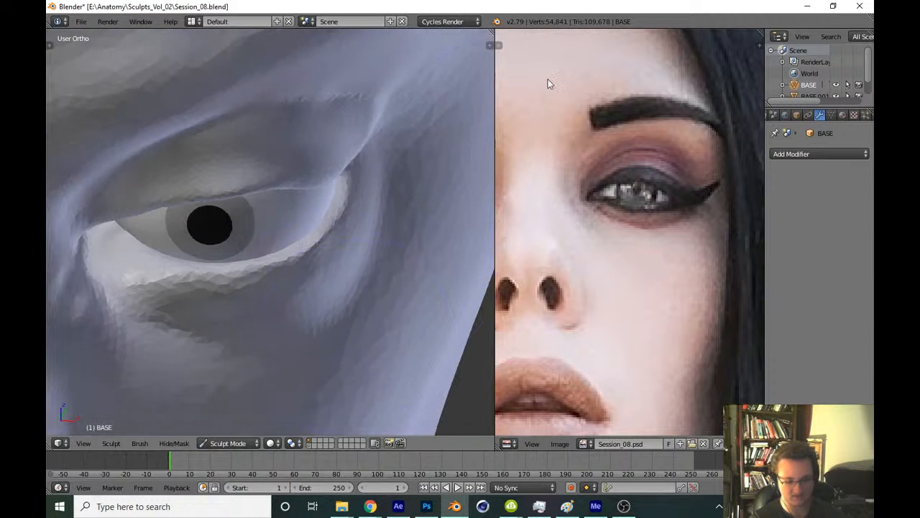
Compare the eye from the front with the full face reference and switch to the Clay brush for the lower eyelid area
scroll(548, 84, "down", 5)
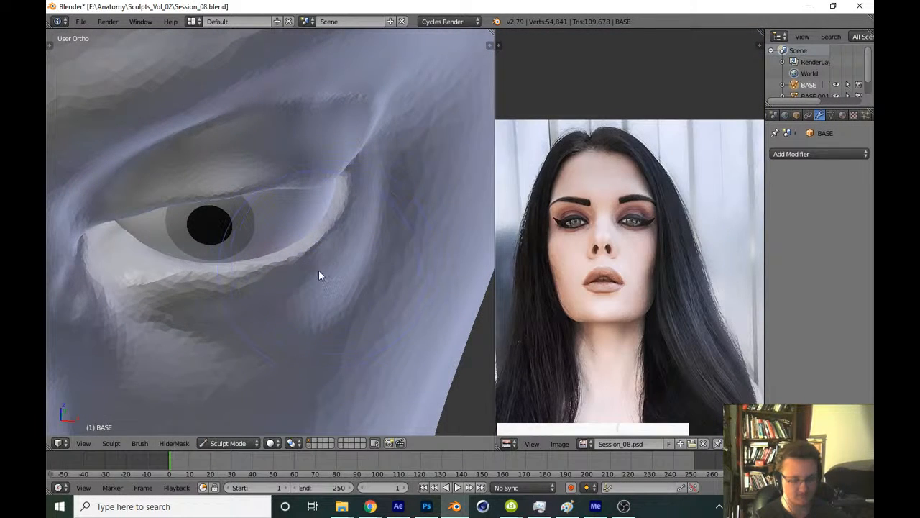
key("KP_1")
middle_click_drag(513, 239, 540, 250)
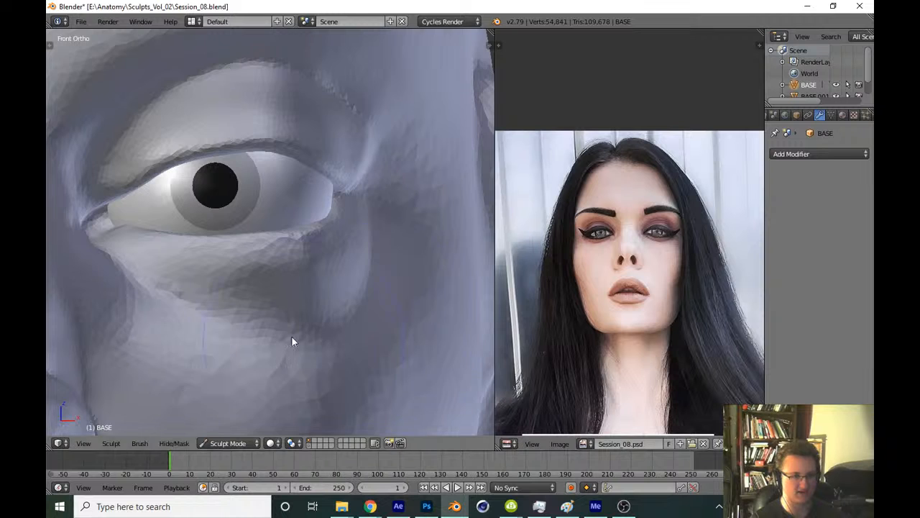
scroll(316, 305, "up", 6)
key("t")
left_click(95, 77)
left_click(185, 154)
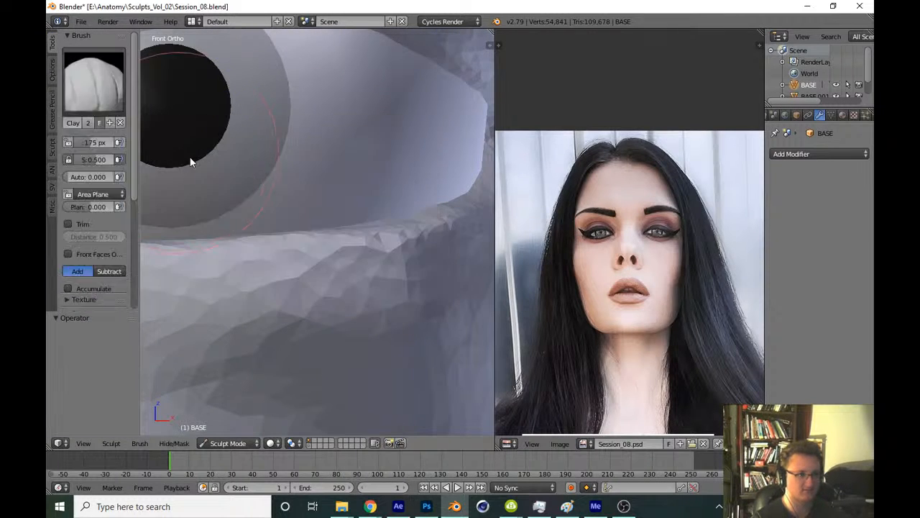
key("t")
scroll(246, 284, "down", 3)
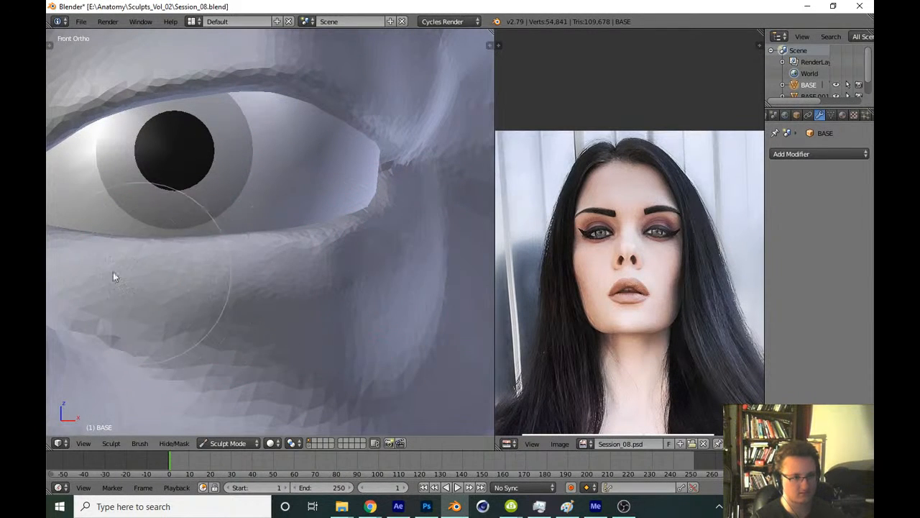
middle_click_drag(177, 296, 314, 300, "shift")
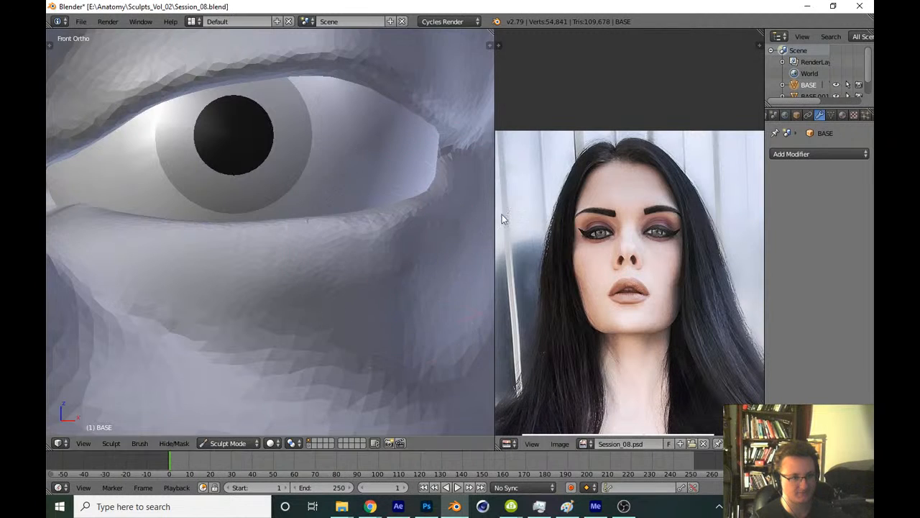
Save the sculpt over Session_08.blend
scroll(364, 304, "down", 8)
key("ctrl+s")
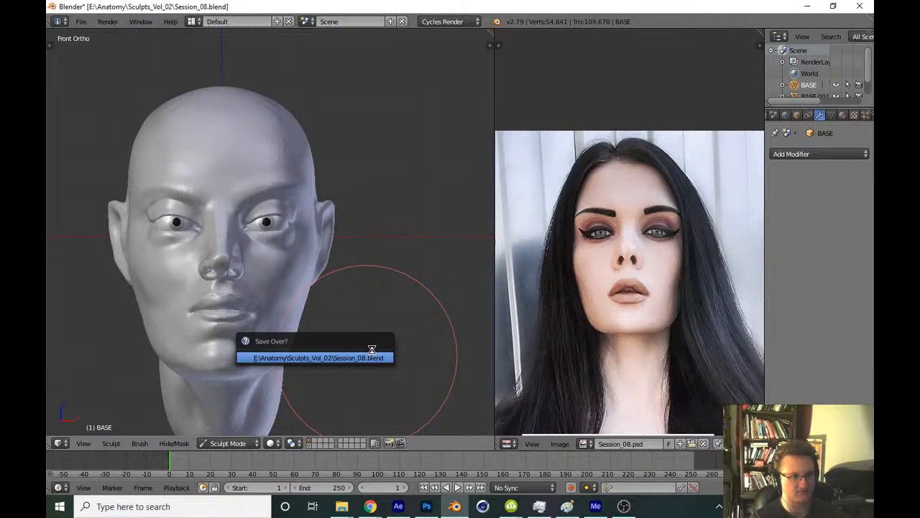
left_click(371, 353)
Build up the upper cheek just below the lower eyelid with broad Clay strokes toward the outer side
scroll(382, 292, "up", 10)
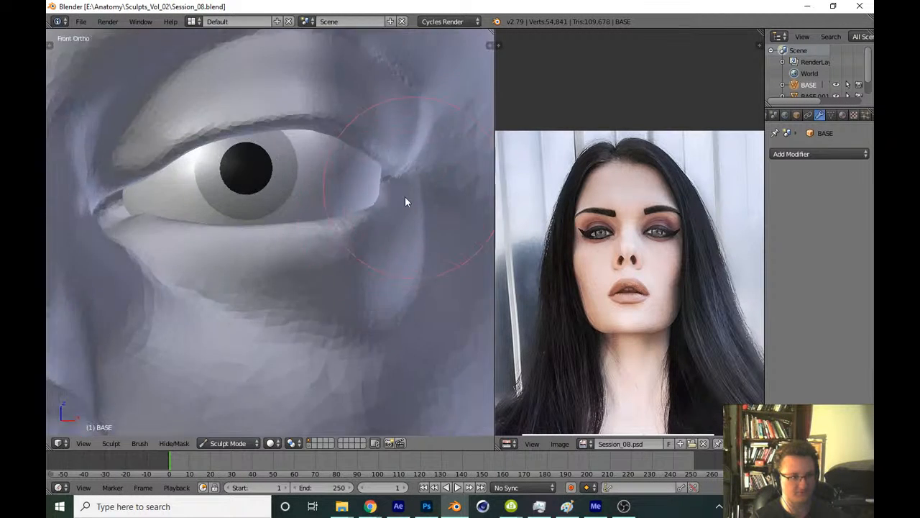
scroll(220, 307, "down", 5)
key("t")
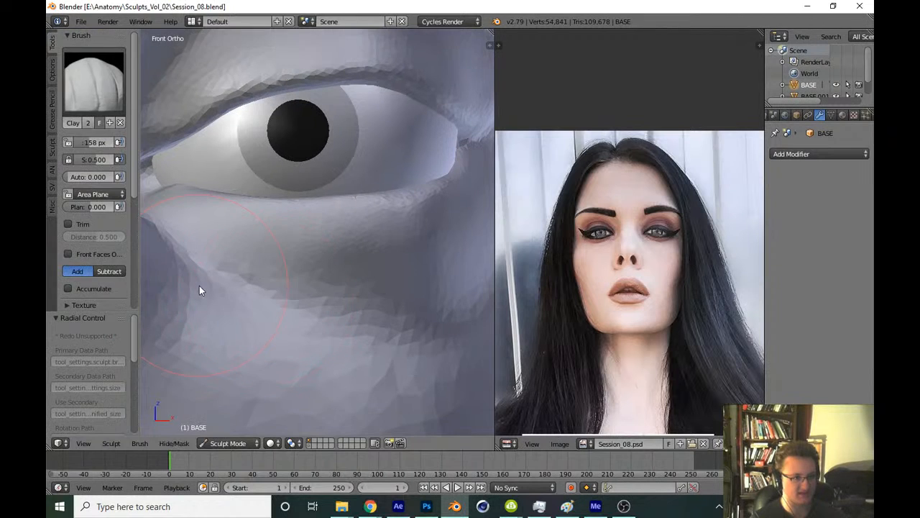
key("t")
left_click_drag(233, 312, 405, 348)
middle_click_drag(405, 348, 270, 306)
scroll(250, 299, "down", 2)
scroll(223, 281, "up", 2)
scroll(213, 280, "down", 2)
scroll(237, 316, "up", 1)
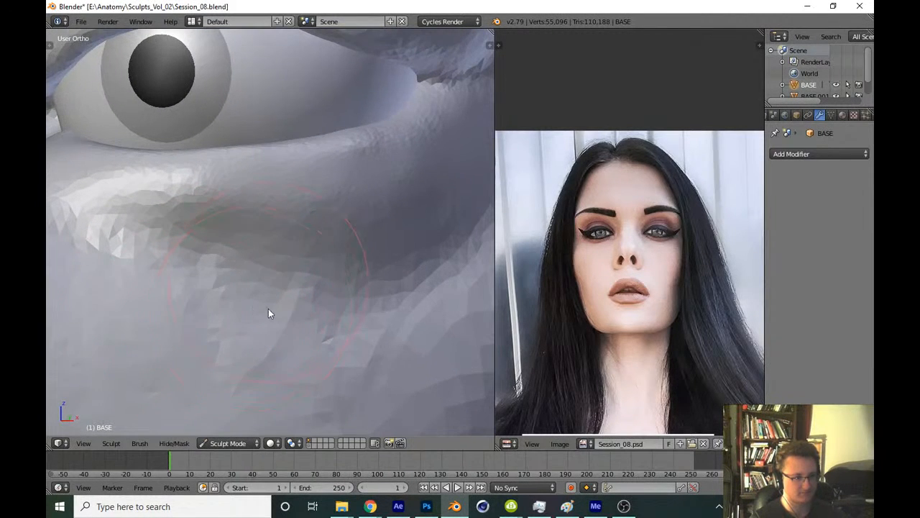
left_click_drag(268, 309, 376, 340)
middle_click_drag(377, 340, 287, 306)
Resize the brush and smooth the built-up cheek surface beneath the lower eyelid
key("f")
left_click(297, 303)
mouse_move(405, 272)
left_mouse_down("shift")
mouse_move(420, 162)
mouse_move(193, 229)
mouse_move(184, 282)
left_mouse_up("shift")
middle_click_drag(185, 282, 320, 293, "shift")
mouse_move(230, 234)
left_mouse_down("shift")
mouse_move(202, 207)
mouse_move(357, 357)
left_mouse_up("shift")
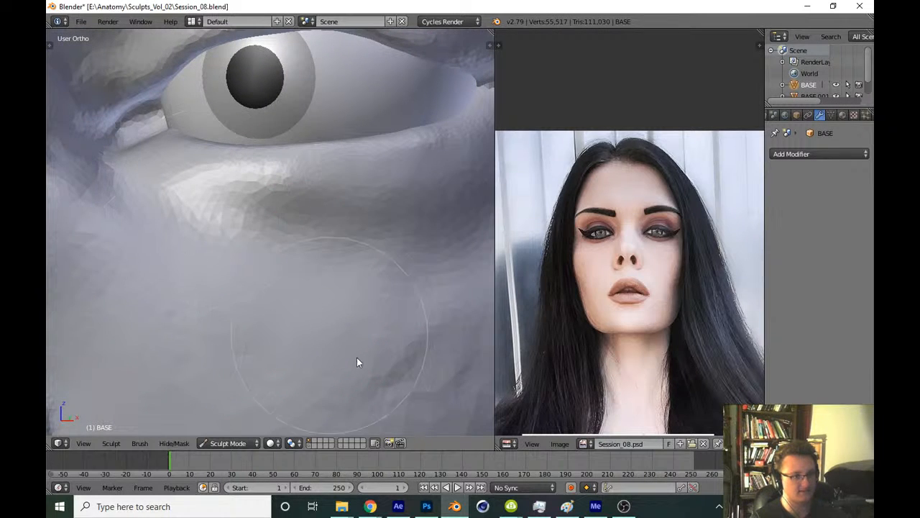
middle_click_drag(338, 342, 222, 340, "shift")
mouse_move(445, 257)
left_mouse_down("shift")
mouse_move(417, 330)
mouse_move(430, 289)
left_mouse_up("shift")
middle_click_drag(241, 307, 323, 348, "shift")
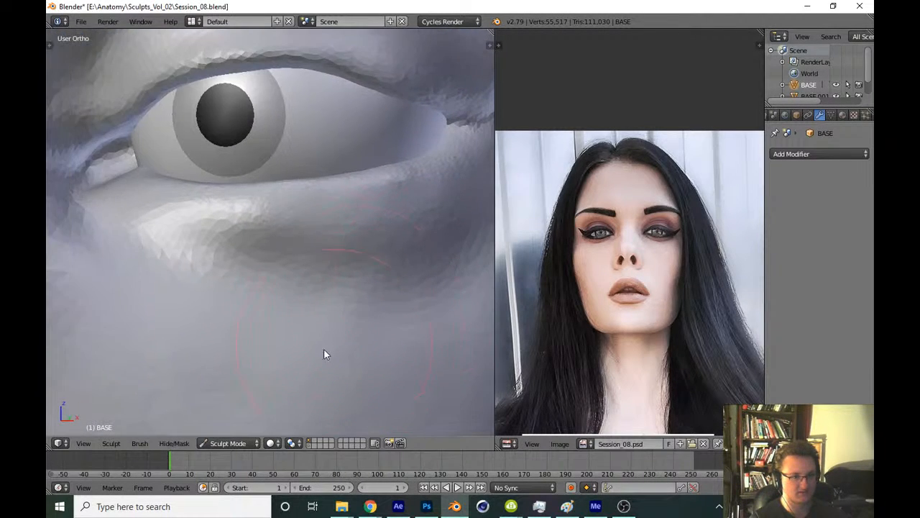
Shrink the brush and carve the fold under the lower eyelid from the inner side to below the iris with inverted strokes
scroll(324, 348, "up", 2)
middle_click_drag(204, 242, 266, 263, "shift")
scroll(137, 213, "up", 2)
key("f")
left_click(115, 213)
middle_click_drag(244, 207, 256, 232, "shift")
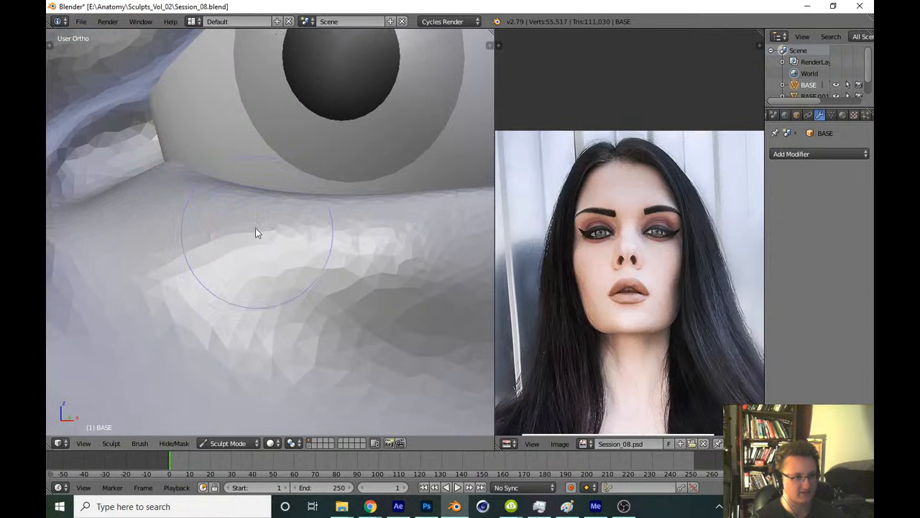
scroll(256, 232, "down", 1)
left_click_drag(295, 287, 331, 281)
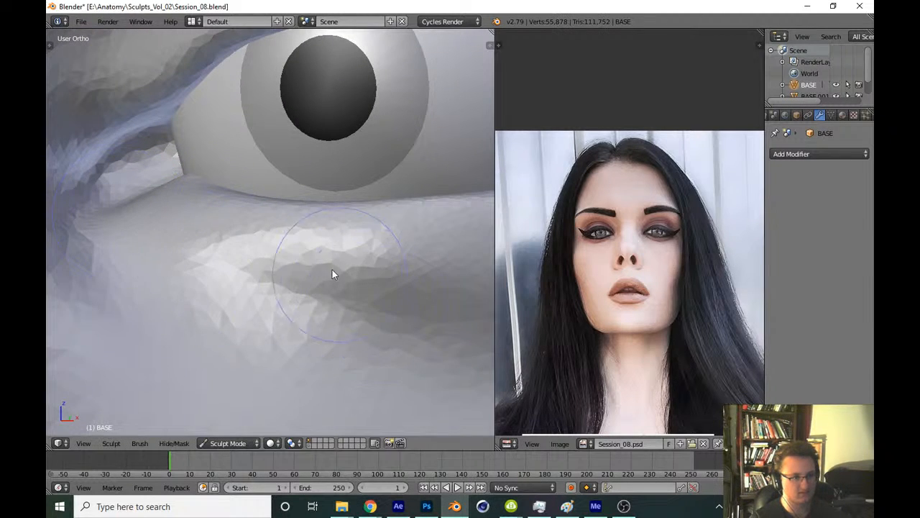
middle_click_drag(317, 275, 225, 259, "shift")
mouse_move(206, 261)
left_mouse_down()
mouse_move(155, 252)
mouse_move(207, 277)
mouse_move(302, 267)
left_mouse_up()
middle_click_drag(385, 290, 242, 294, "shift")
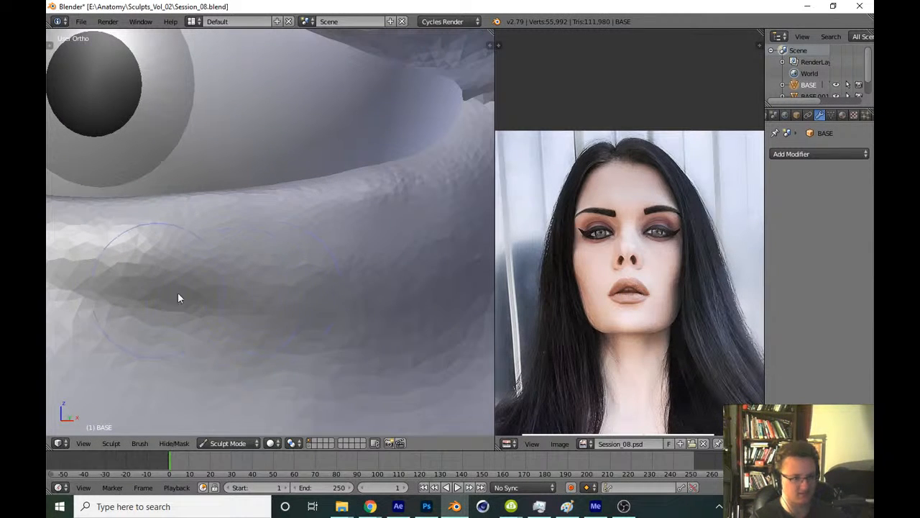
Extend the carved fold under the lower eyelid from below the iris toward the outer eye corner
left_click_drag(178, 292, 309, 273)
middle_click_drag(381, 240, 340, 275, "shift")
mouse_move(223, 298)
left_mouse_down()
mouse_move(303, 309)
mouse_move(351, 302)
left_mouse_up()
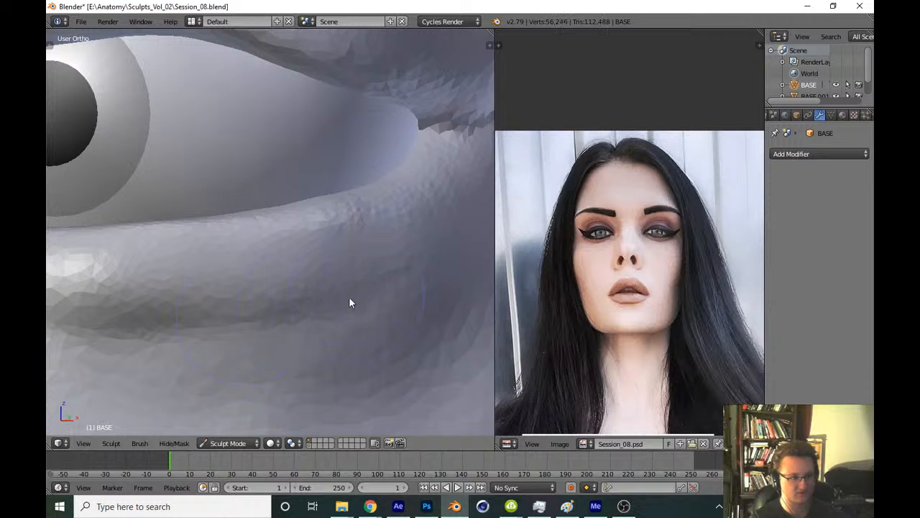
middle_click_drag(349, 296, 322, 306)
scroll(291, 314, "down", 1)
scroll(277, 315, "up", 1)
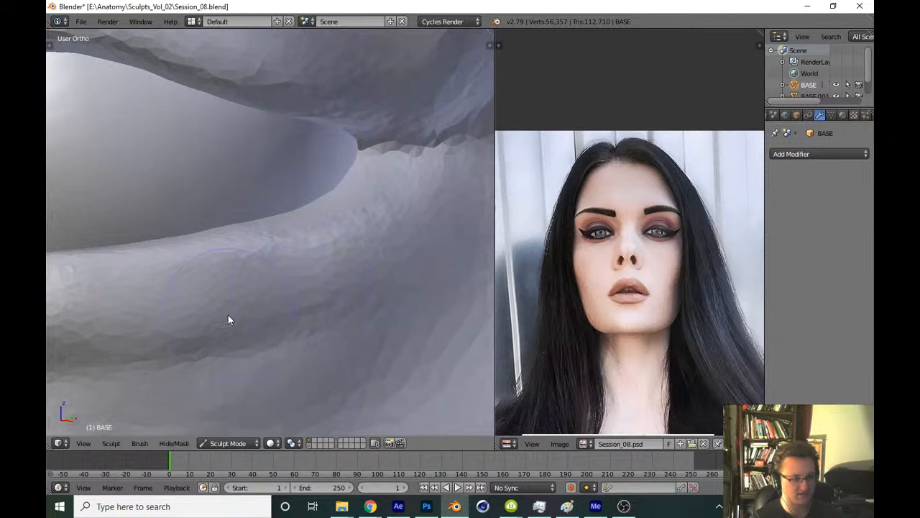
left_click_drag(225, 348, 323, 314)
Resize the brush and curve the lower lid fold upward around the outer eye corner
middle_click_drag(334, 280, 236, 323, "shift")
key("f")
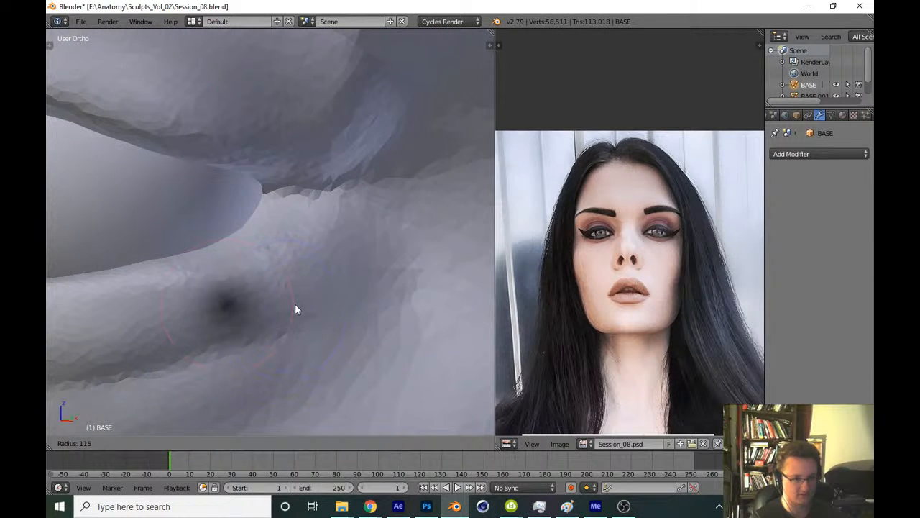
left_click(301, 300)
left_click_drag(340, 299, 410, 224)
middle_click_drag(302, 314, 430, 263, "shift")
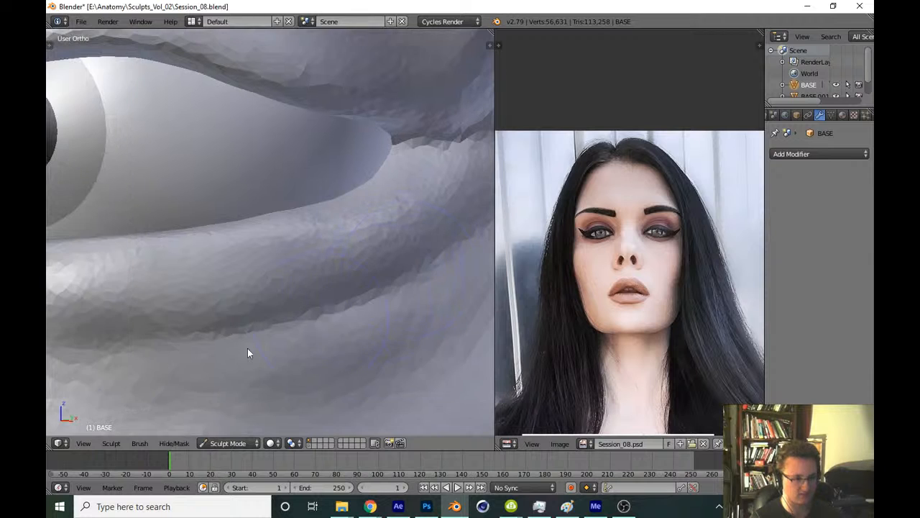
Deepen the inner part of the lower lid fold, starting below the tear duct and continuing under the iris
middle_click_drag(207, 341, 378, 325, "shift")
middle_click_drag(126, 334, 318, 293)
mouse_move(140, 286)
left_mouse_down()
mouse_move(131, 246)
mouse_move(429, 321)
left_mouse_up()
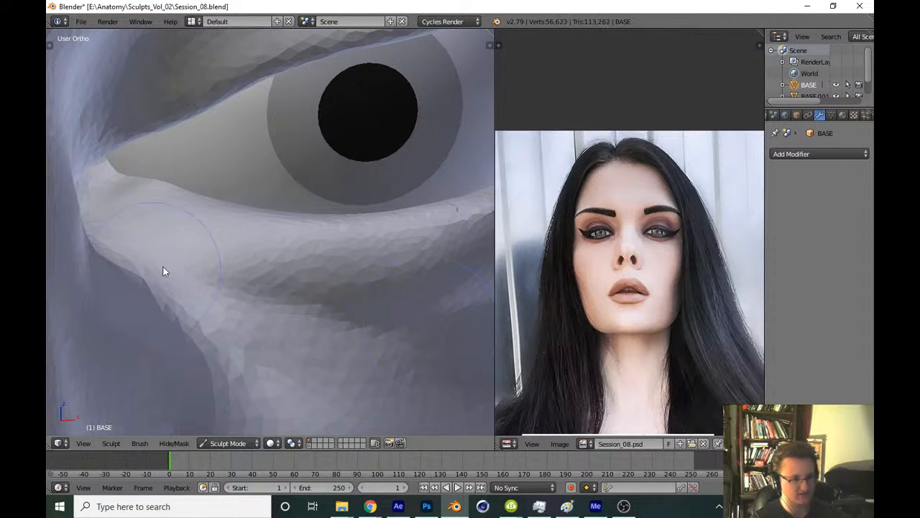
left_click_drag(165, 266, 359, 309)
left_click_drag(275, 282, 388, 314)
Deepen the outer half of the lower lid fold with inverted strokes up to and around the eye corner
mouse_move(471, 297)
middle_mouse_down("shift")
mouse_move(294, 282)
mouse_move(177, 326)
middle_mouse_up("shift")
middle_click_drag(342, 281, 227, 286, "shift")
middle_click_drag(227, 286, 306, 241)
left_click_drag(323, 289, 475, 265)
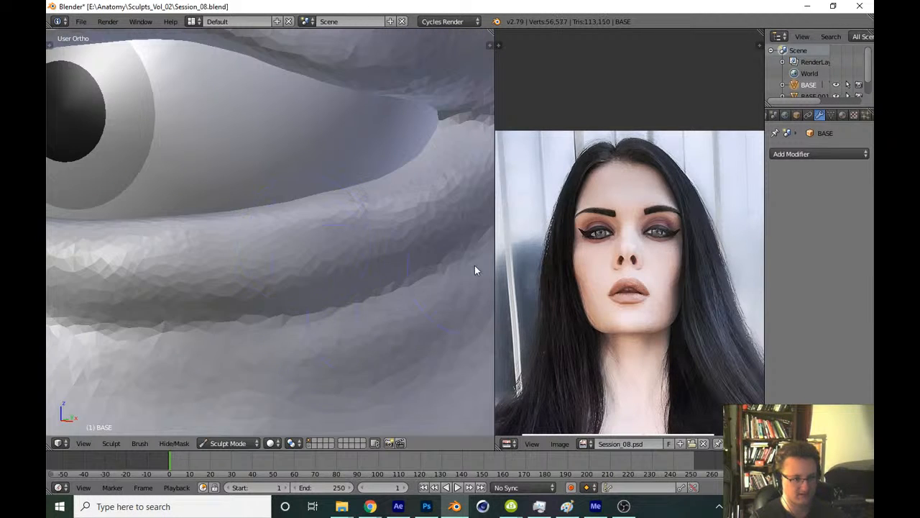
middle_click_drag(475, 265, 342, 342, "shift")
left_click_drag(258, 340, 461, 203)
left_click_drag(381, 277, 189, 344)
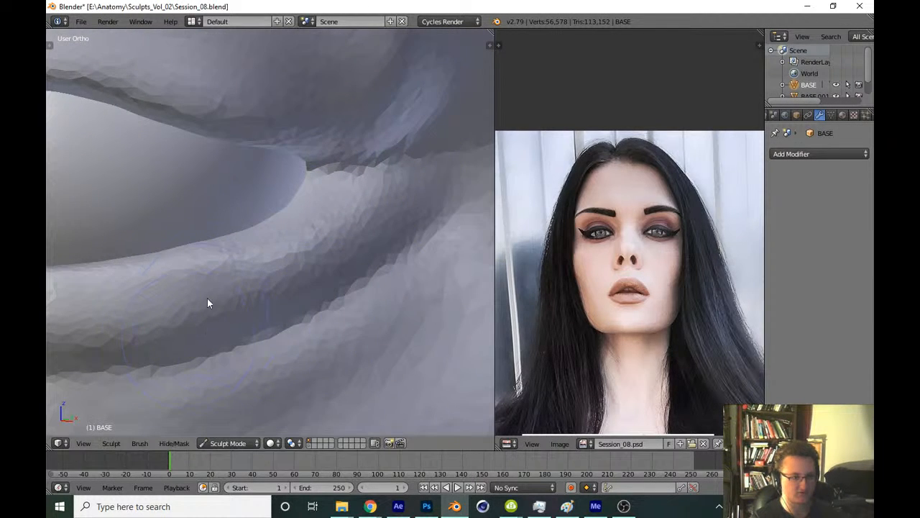
Carve the middle of the lower lid fold back from the outer side to below the iris
middle_click_drag(208, 298, 323, 249)
mouse_move(323, 249)
middle_mouse_down("shift")
mouse_move(355, 246)
mouse_move(352, 261)
middle_mouse_up("shift")
scroll(355, 247, "down", 1)
scroll(352, 261, "up", 1)
left_click_drag(429, 263, 207, 288)
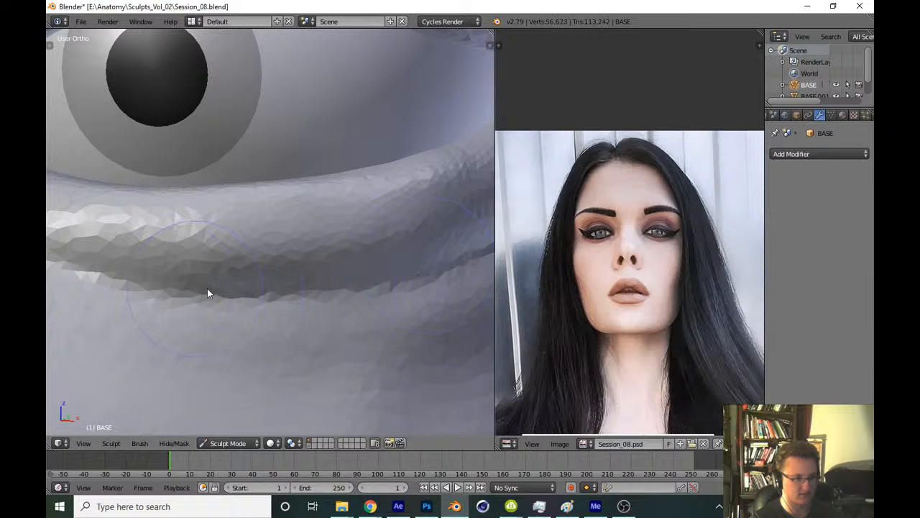
Enlarge the brush and smooth the lower lid fold from the inner side to the outer eye corner
middle_click_drag(207, 289, 358, 304, "shift")
key("f")
left_click(208, 262)
mouse_move(208, 266)
left_mouse_down("shift")
mouse_move(375, 316)
mouse_move(450, 314)
left_mouse_up("shift")
middle_click_drag(450, 313, 235, 333, "shift")
left_click_drag(177, 335, 428, 276, "shift")
middle_click_drag(428, 276, 293, 325, "shift")
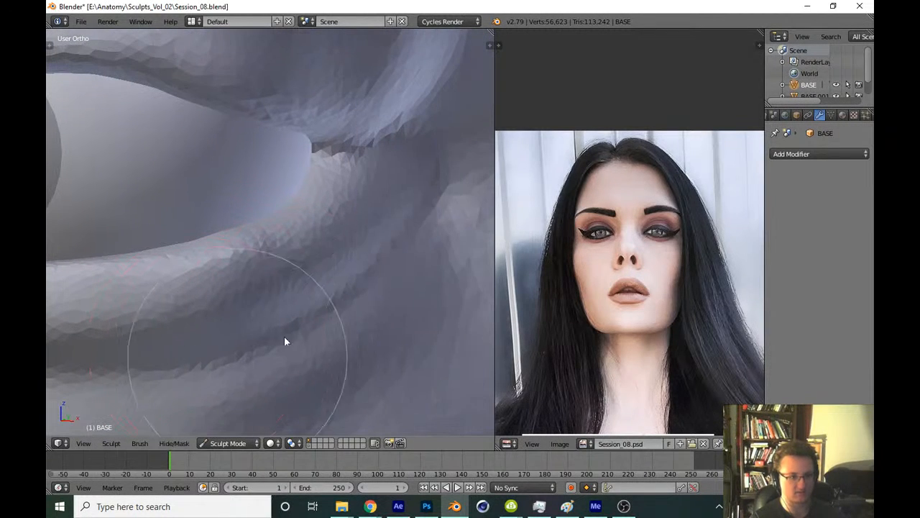
Check the whole head from the front and save over Session_08.blend
scroll(392, 278, "down", 6)
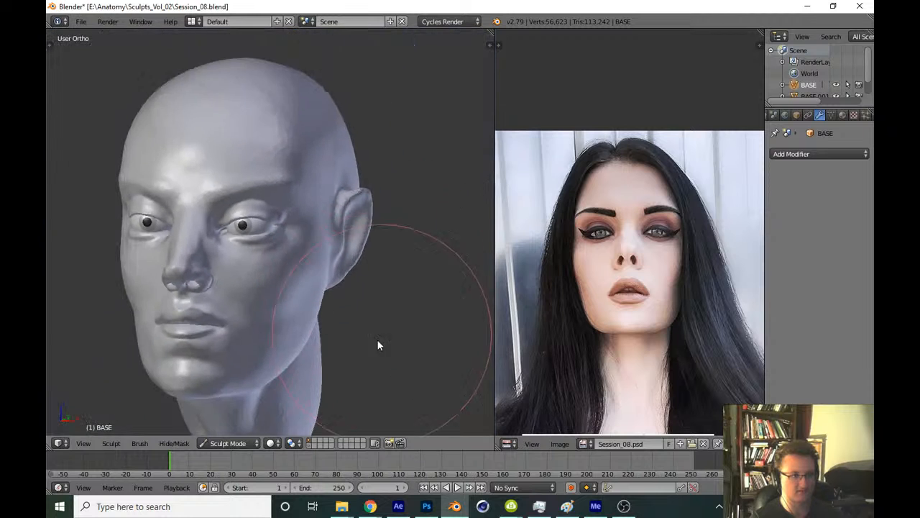
key("KP_1")
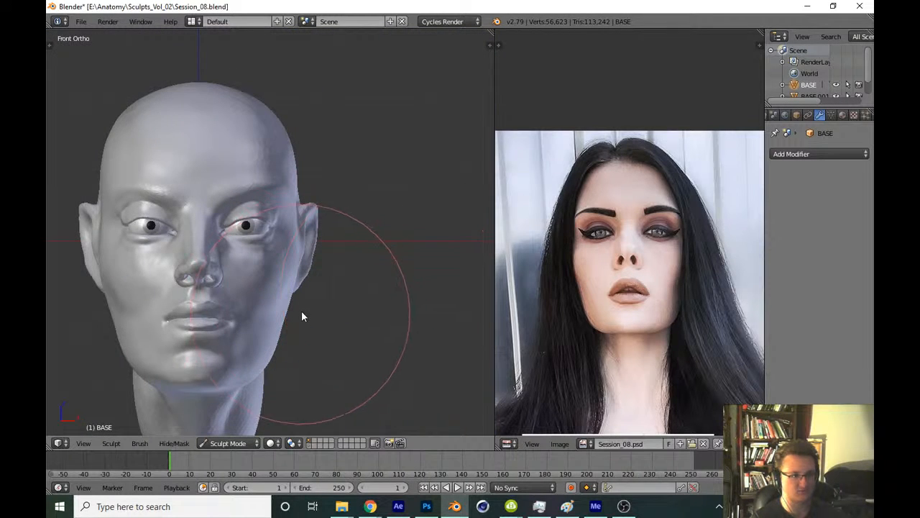
scroll(350, 231, "up", 6)
scroll(406, 274, "down", 6)
key("ctrl+s")
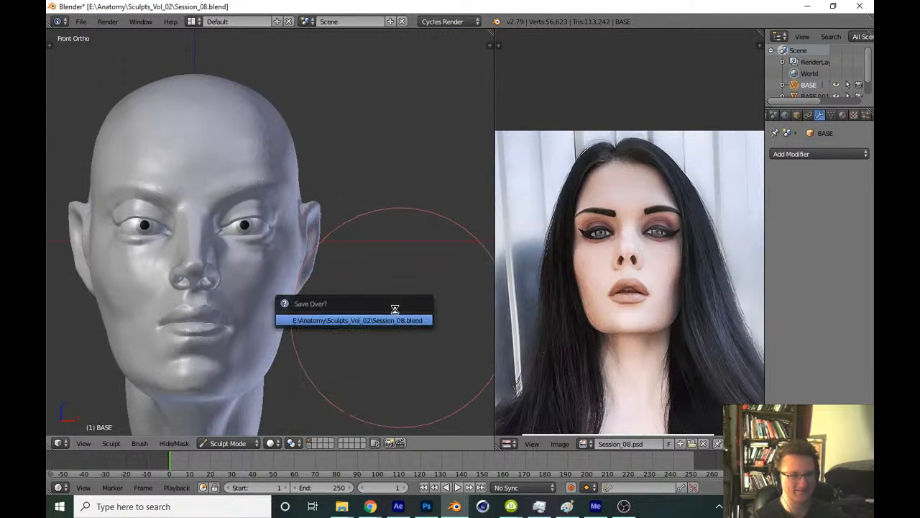
key("Return")
Switch to the Grab brush and pull the lower eyelid edge slightly toward the tear duct, checking the whole face
scroll(325, 227, "up", 6)
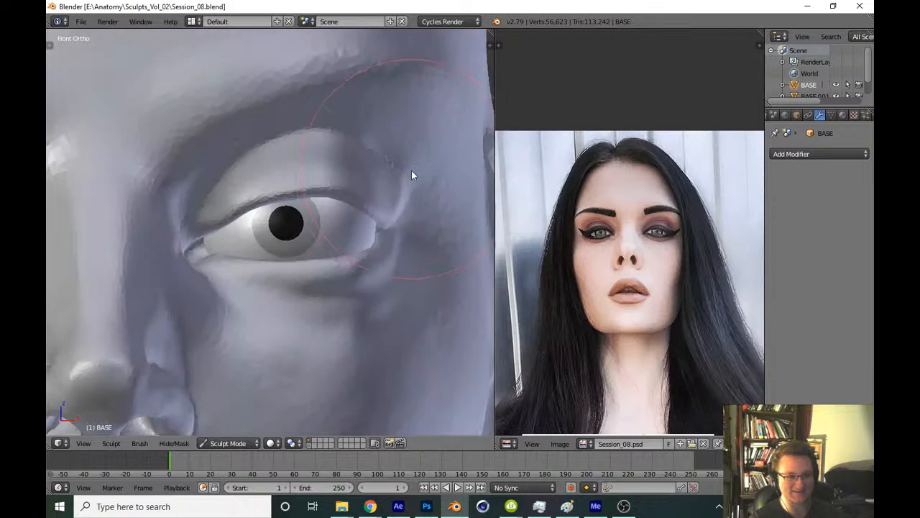
scroll(269, 232, "up", 4)
middle_click_drag(233, 274, 286, 249, "shift")
key("g")
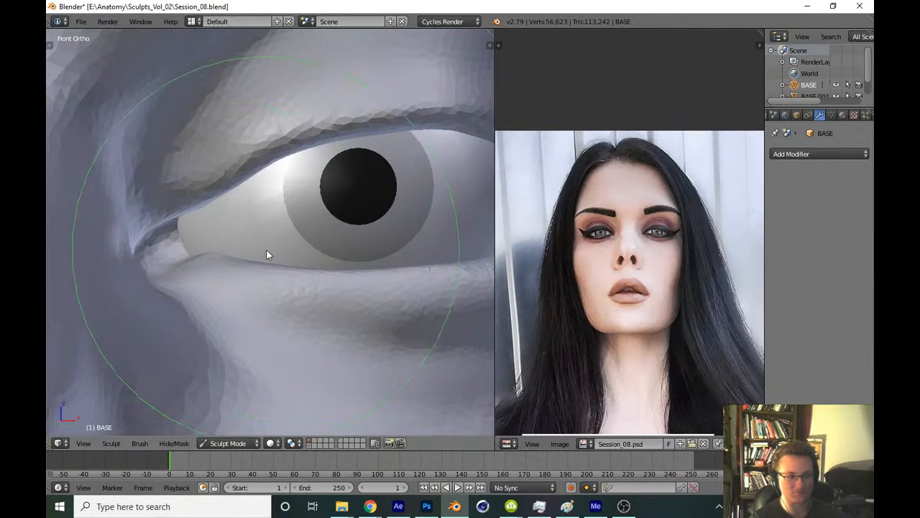
left_click_drag(251, 254, 219, 258)
scroll(306, 340, "down", 5)
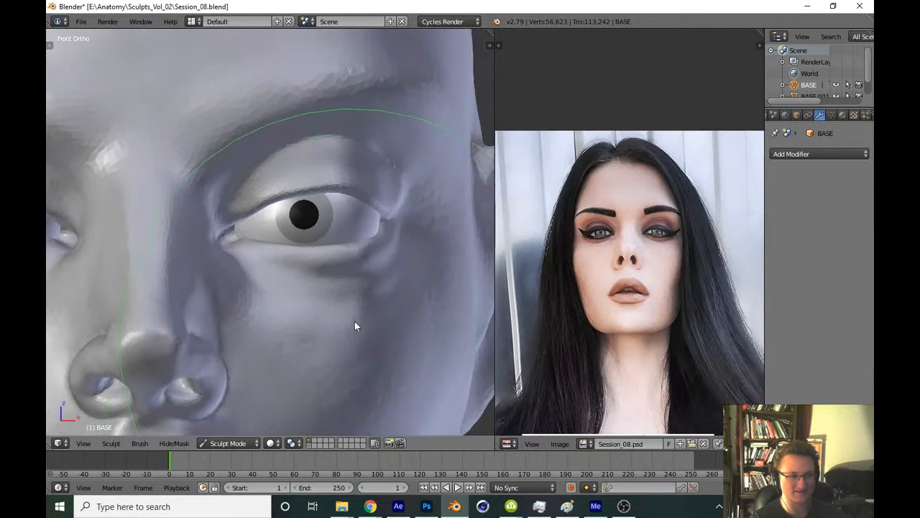
scroll(355, 326, "down", 4)
middle_click_drag(391, 308, 341, 339)
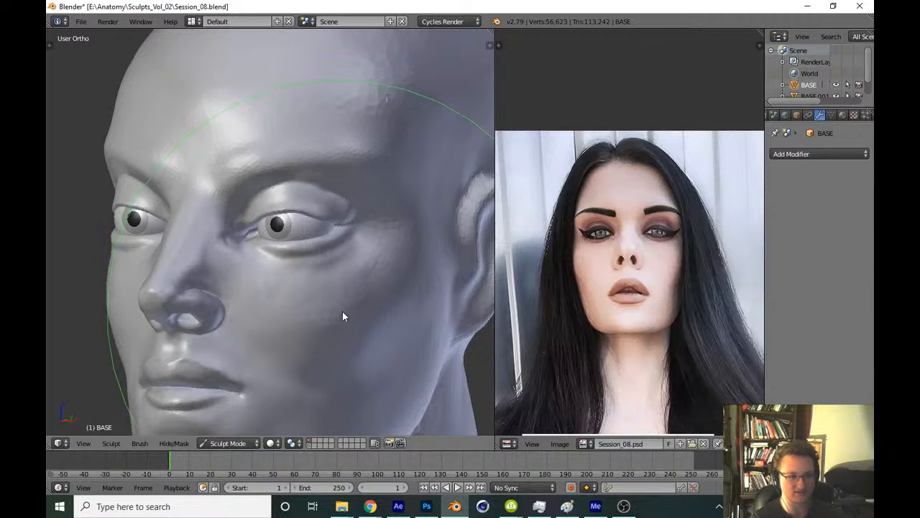
Change from the Grab brush, reduce the brush size, and smooth the area below the outer part of the lower eyelid fold
key("t")
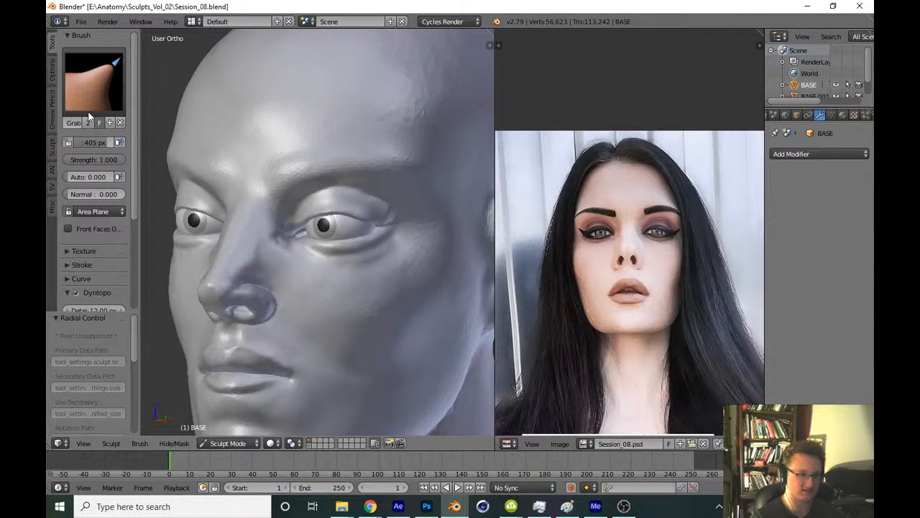
left_click(88, 116)
key("t")
mouse_move(305, 281)
middle_mouse_down()
mouse_move(278, 270)
mouse_move(239, 279)
mouse_move(305, 299)
middle_mouse_up()
scroll(296, 241, "up", 5)
key("f")
left_click(197, 268)
scroll(307, 262, "up", 2)
left_click_drag(327, 248, 385, 240, "shift")
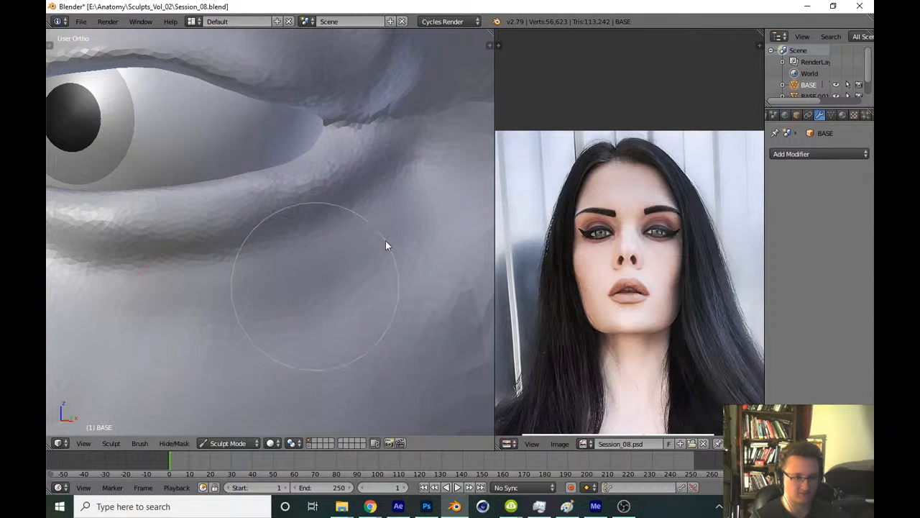
Return to a front view of the full head and save the current sculpt in Session_08.blend
scroll(340, 217, "down", 8)
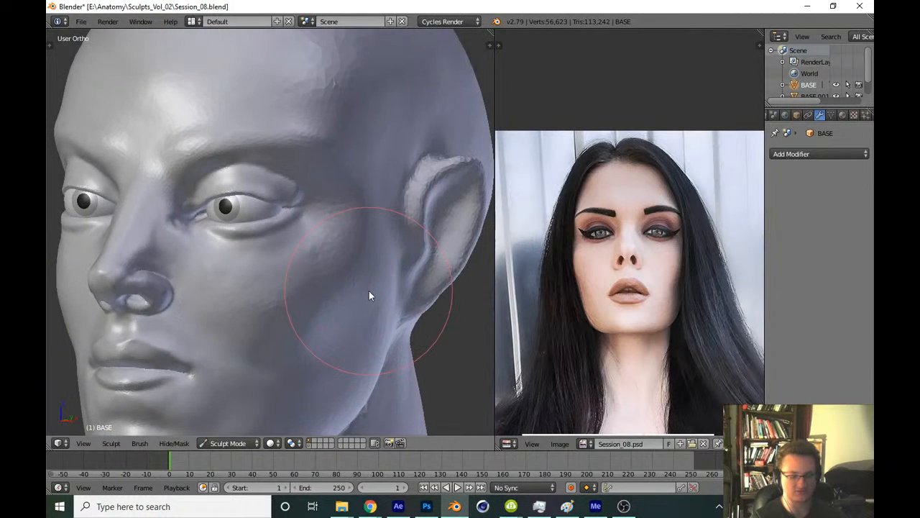
key("KP_1")
scroll(360, 318, "down", 2)
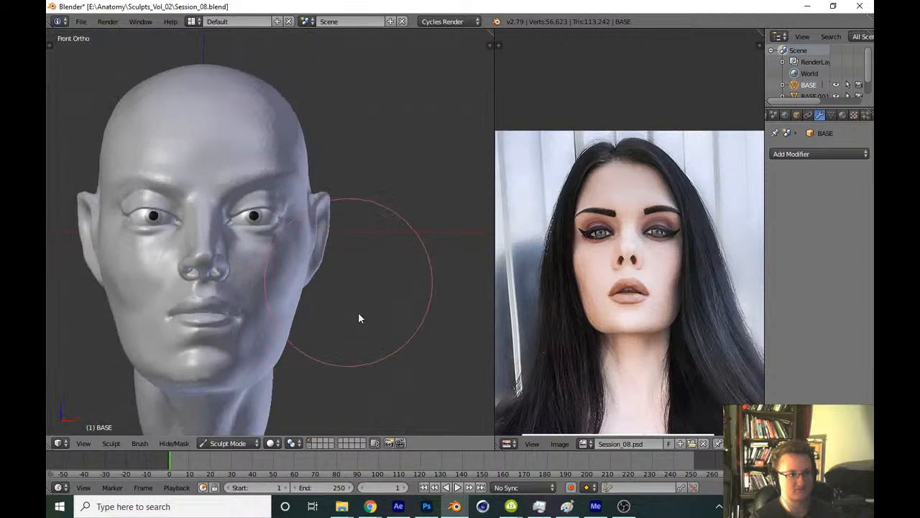
key("ctrl+s")
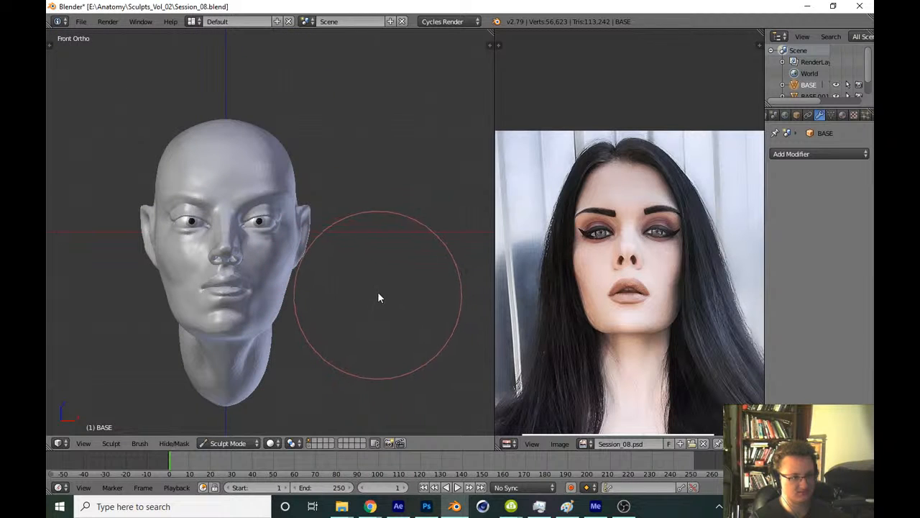
Carve the upper eyelid crease with the Crease brush from the inner eye corner to above the iris
middle_click_drag(377, 324, 376, 364)
middle_click_drag(376, 365, 429, 149, "ctrl")
mouse_move(362, 221)
middle_mouse_down("shift")
mouse_move(329, 269)
mouse_move(346, 259)
middle_mouse_up("shift")
middle_click_drag(347, 259, 354, 225, "ctrl")
mouse_move(313, 219)
left_mouse_down("ctrl")
mouse_move(310, 198)
mouse_move(352, 166)
left_mouse_up("ctrl")
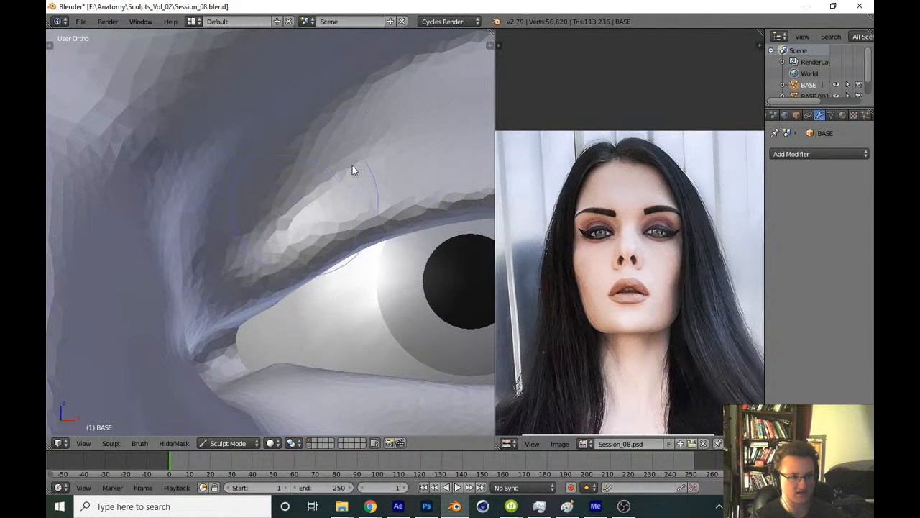
middle_click_drag(438, 134, 297, 228, "shift")
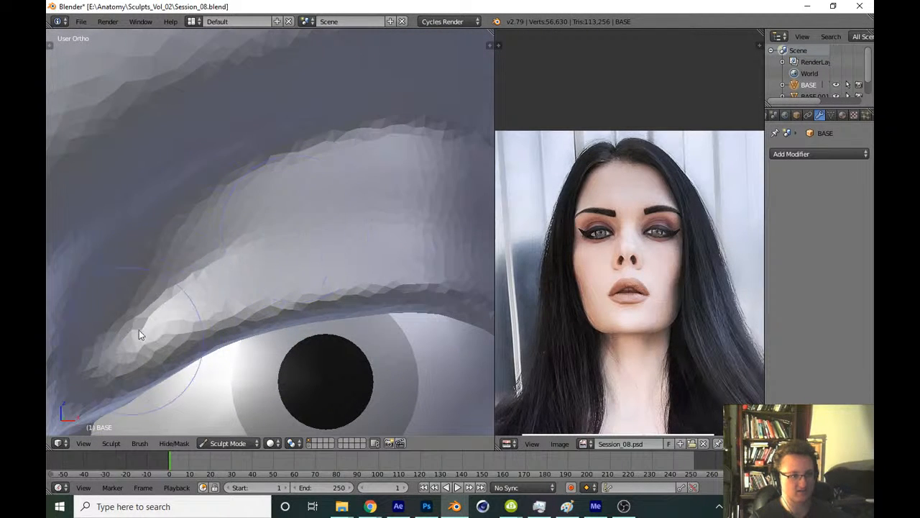
mouse_move(141, 334)
left_mouse_down()
mouse_move(306, 218)
mouse_move(448, 208)
left_mouse_up()
scroll(381, 238, "down", 2)
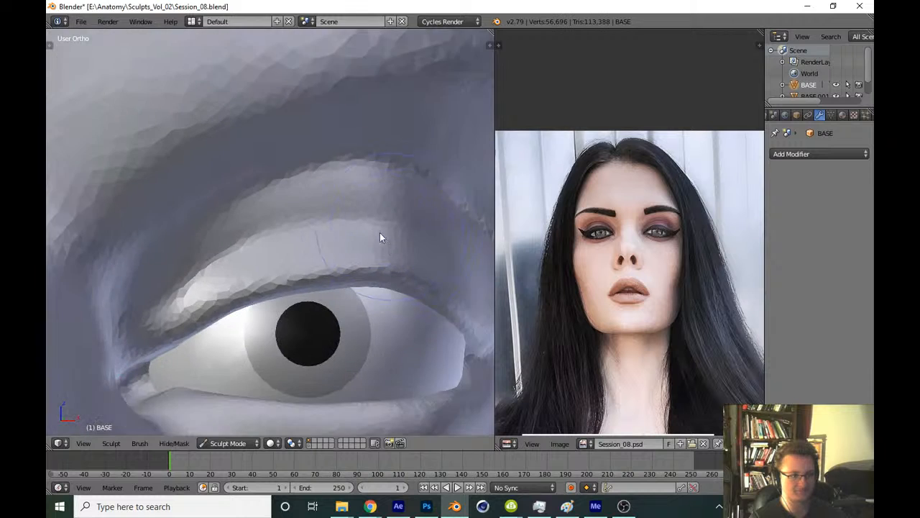
Deepen the upper eyelid crease along its inner and middle sections above the iris
middle_click_drag(380, 233, 352, 244)
middle_click_drag(352, 245, 339, 225, "ctrl")
mouse_move(123, 308)
left_mouse_down()
mouse_move(271, 237)
mouse_move(353, 234)
left_mouse_up()
middle_click_drag(392, 229, 366, 241)
mouse_move(205, 254)
left_mouse_down()
mouse_move(316, 237)
mouse_move(389, 244)
left_mouse_up()
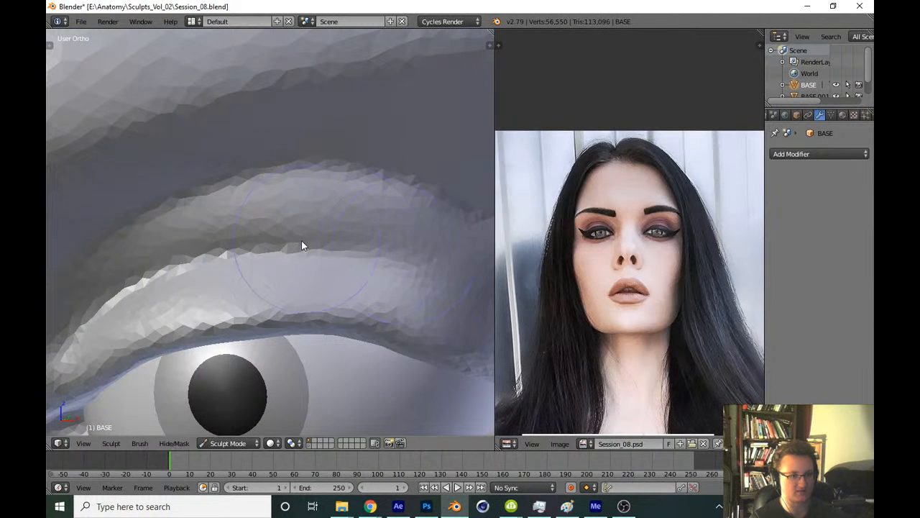
left_click_drag(301, 241, 407, 266)
Extend the upper eyelid crease toward the outer eye corner with repeated overlapping Crease strokes
middle_click_drag(411, 267, 324, 264)
left_click_drag(257, 295, 309, 315)
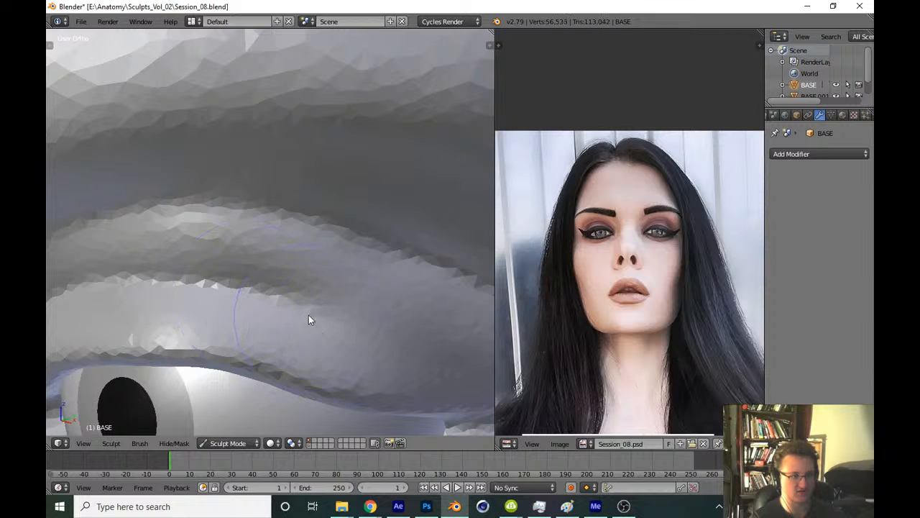
middle_click_drag(298, 305, 285, 288, "shift")
left_click_drag(298, 285, 412, 322)
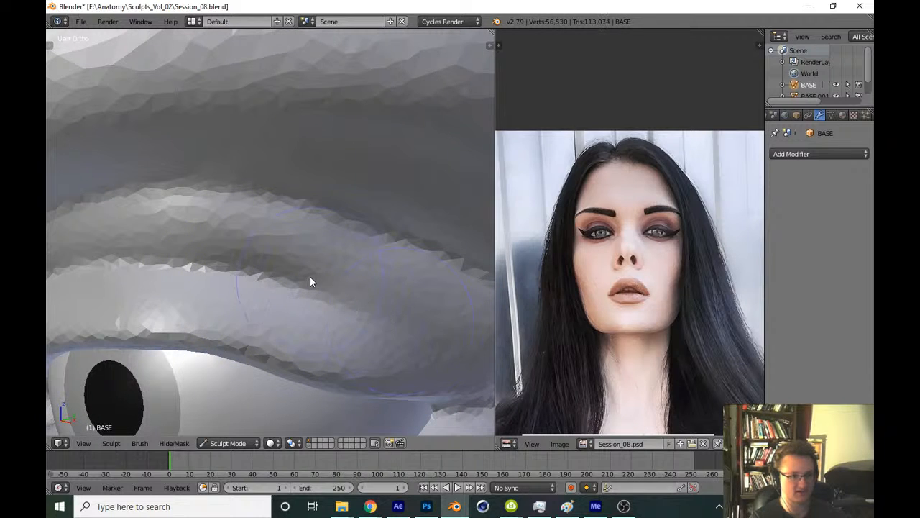
left_click_drag(255, 275, 348, 306)
left_click_drag(294, 291, 384, 323)
middle_click_drag(392, 317, 345, 301)
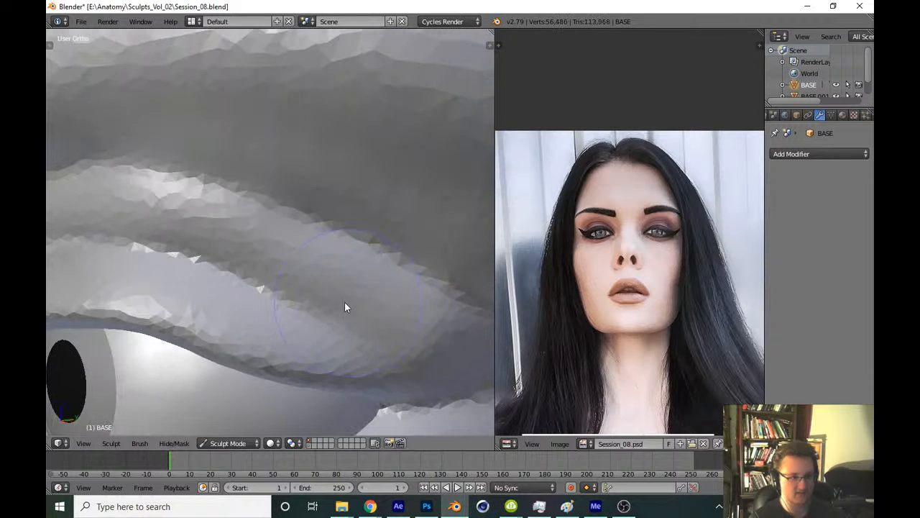
left_click_drag(268, 279, 365, 310)
middle_click_drag(291, 276, 360, 270)
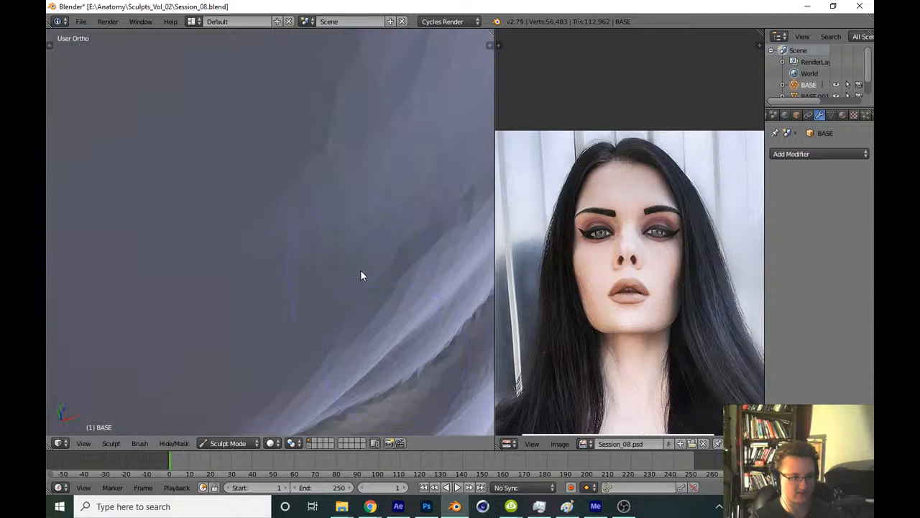
Check the face from the front and sharpen the inner part of the upper eyelid crease
key("KP_1")
scroll(340, 187, "down", 10)
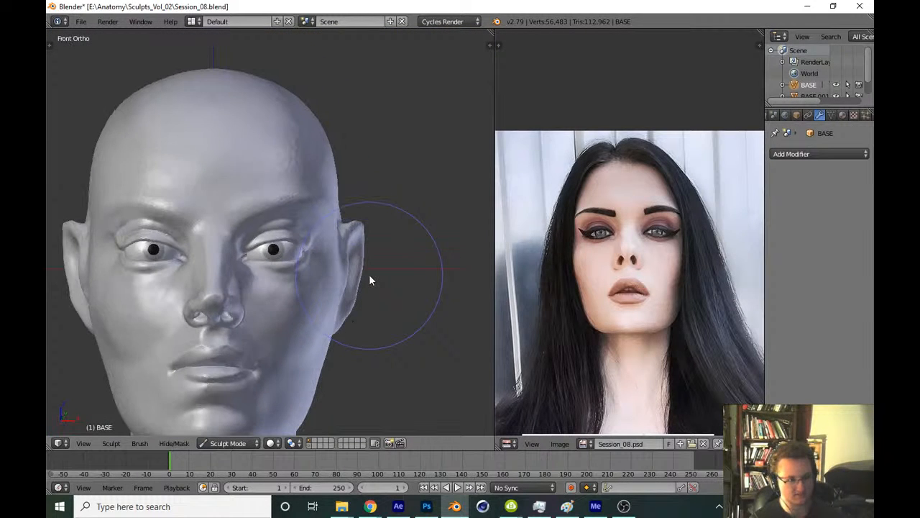
scroll(370, 276, "down", 2)
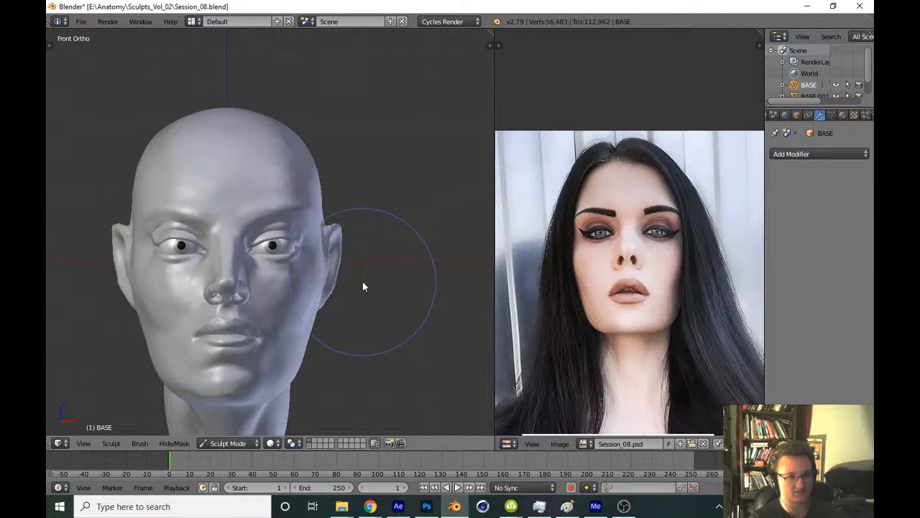
middle_click_drag(363, 281, 381, 158, "ctrl")
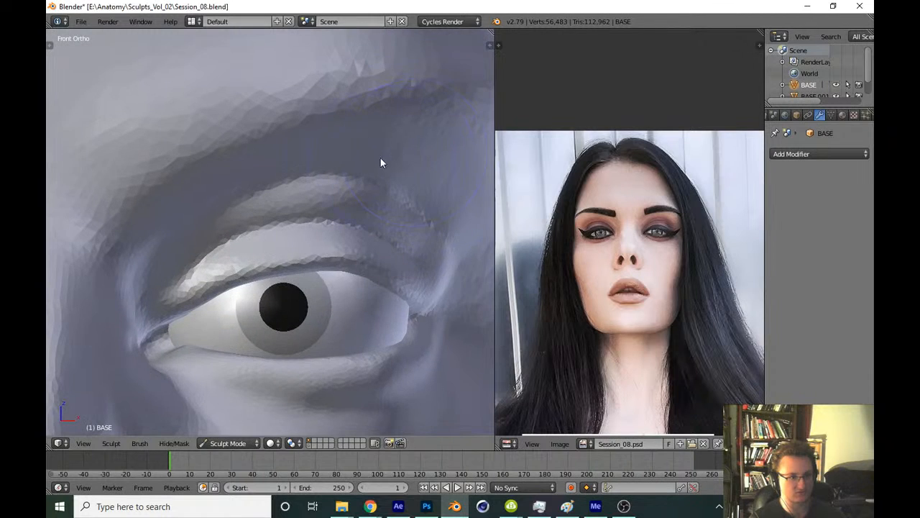
scroll(339, 220, "up", 4)
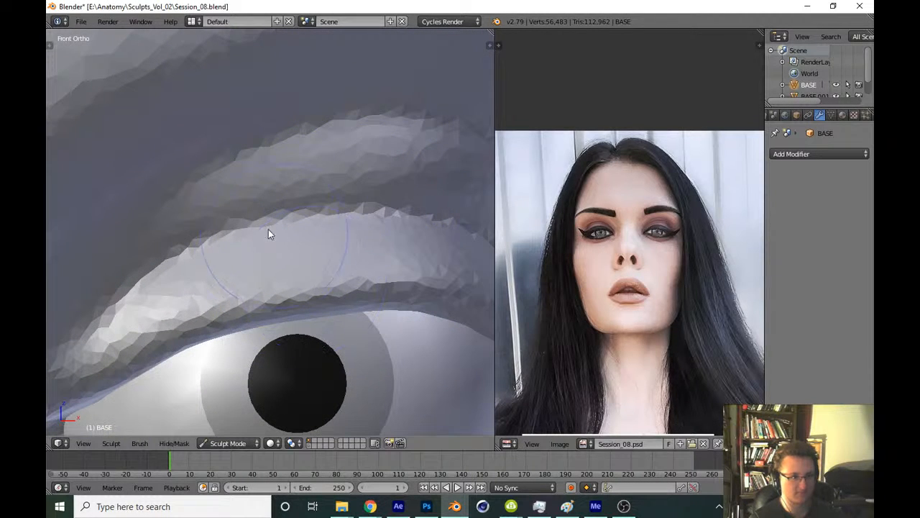
scroll(219, 256, "down", 1)
middle_click_drag(171, 283, 251, 253, "shift")
scroll(251, 253, "up", 2)
left_click_drag(189, 277, 289, 221)
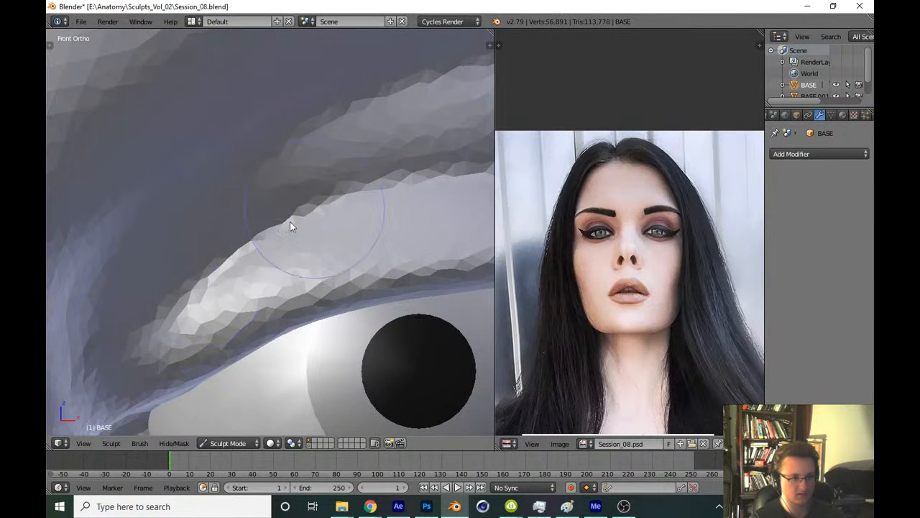
Sharpen the upper eyelid crease from above the iris down to the outer eye corner
mouse_move(303, 212)
middle_mouse_down()
mouse_move(305, 205)
mouse_move(219, 234)
middle_mouse_up()
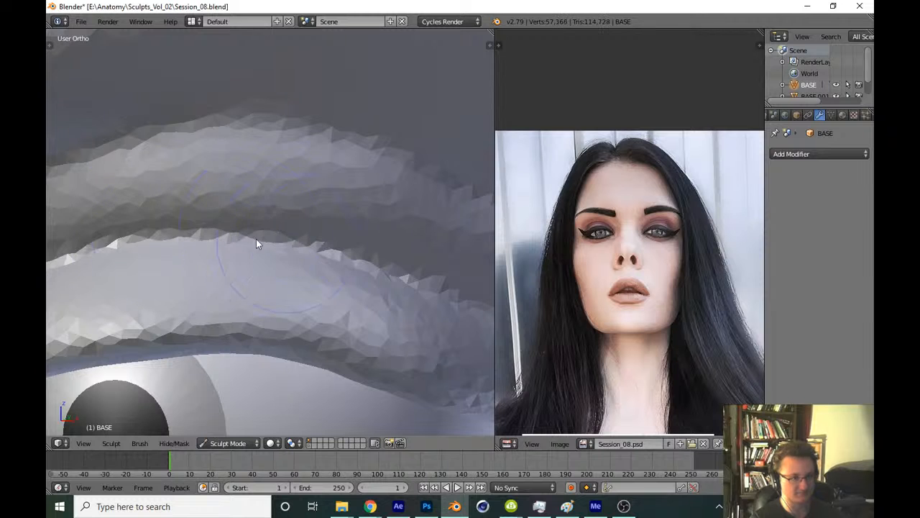
left_click_drag(199, 235, 354, 258)
middle_click_drag(389, 237, 302, 242)
left_click_drag(230, 249, 383, 305)
scroll(338, 229, "down", 6)
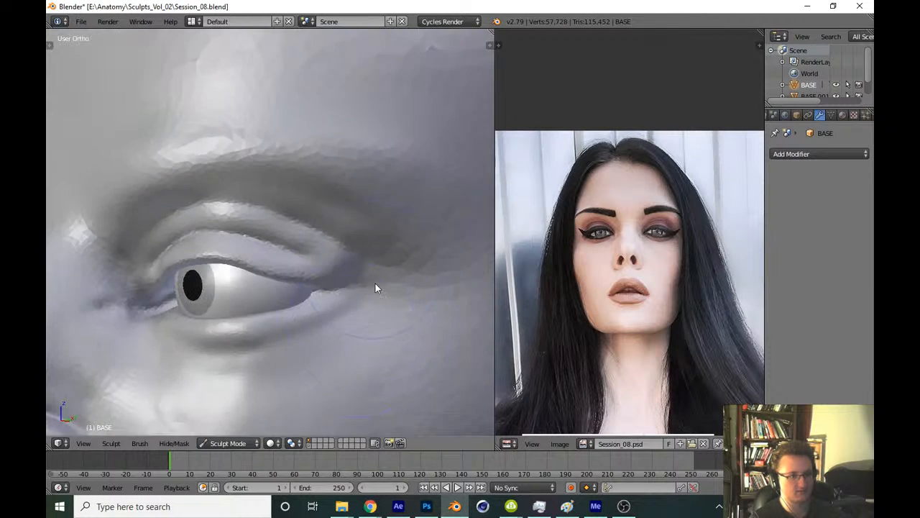
Compare the head from front and side with the enlarged reference eye, and save over Session_08.blend
scroll(375, 302, "down", 4)
key("KP_1")
key("KP_3")
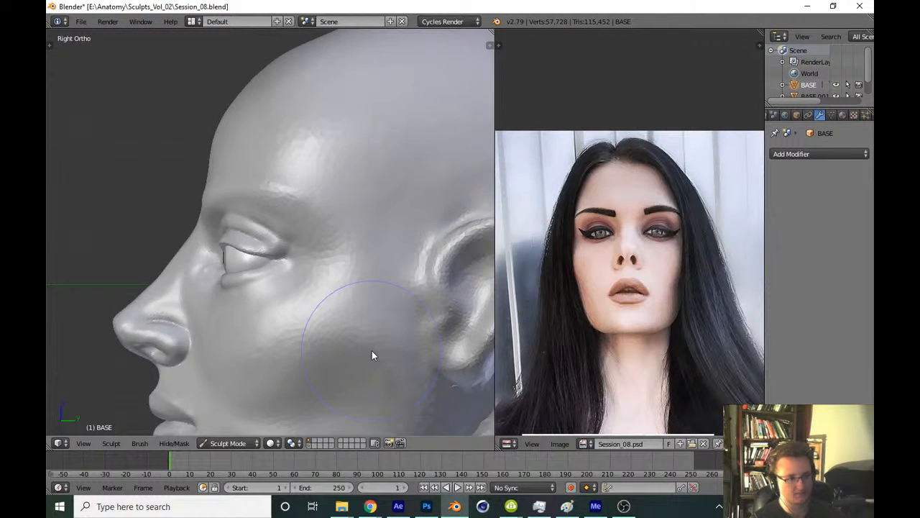
key("KP_1")
scroll(549, 195, "up", 5)
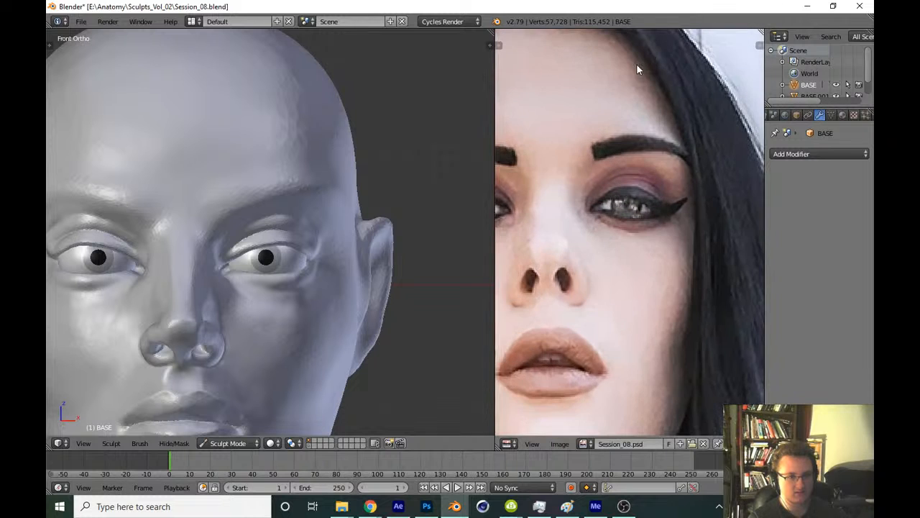
scroll(316, 288, "down", 6)
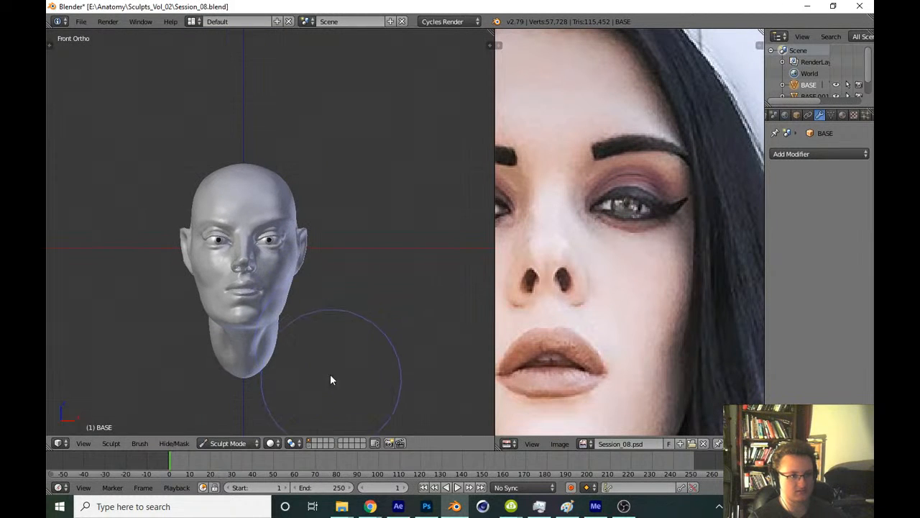
key("ctrl+s")
left_click(352, 365)
middle_click_drag(352, 365, 310, 369)
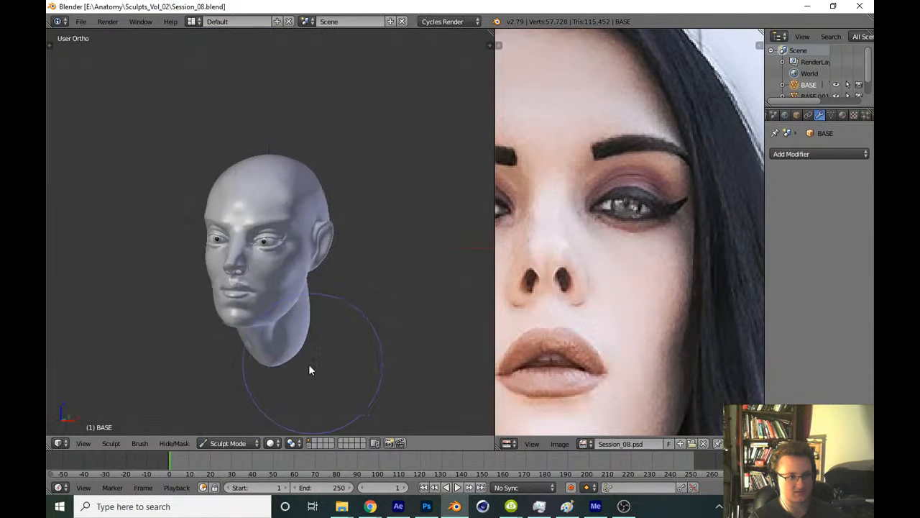
scroll(317, 278, "up", 10)
scroll(293, 262, "up", 2)
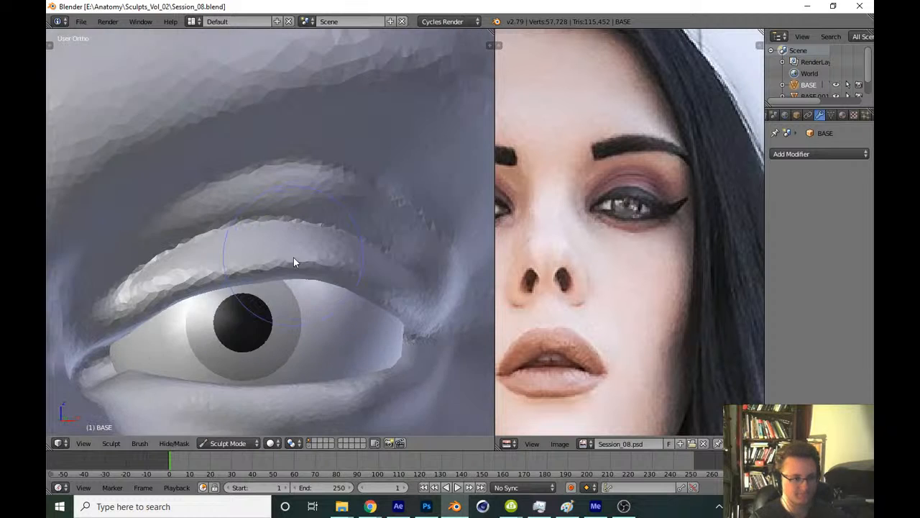
key("t")
left_click(94, 79)
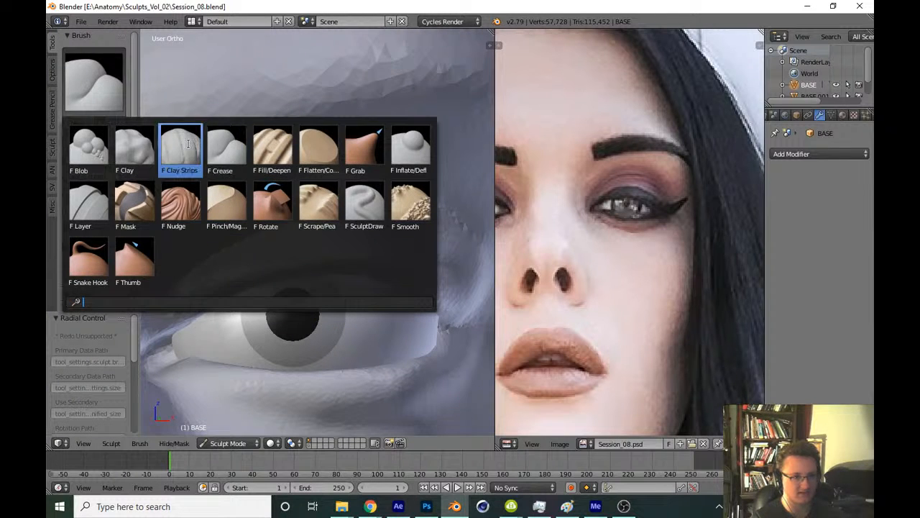
left_click(188, 144)
key("t")
Carve the fold beneath the lower eyelid with the Crease brush, from the inner eye corner past the iris
mouse_move(241, 290)
middle_mouse_down()
mouse_move(266, 295)
mouse_move(269, 317)
mouse_move(291, 256)
middle_mouse_up()
scroll(210, 334, "up", 2)
key("shift+c")
left_click_drag(118, 258, 262, 324)
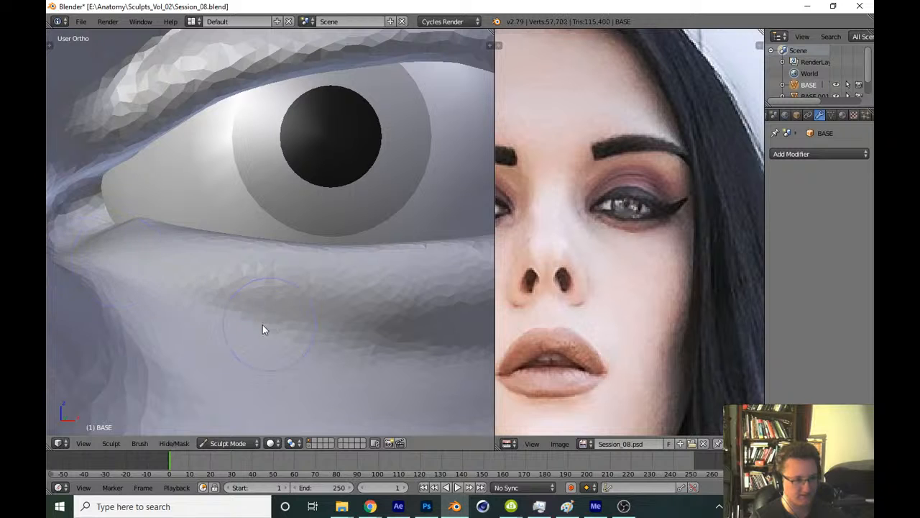
left_click_drag(88, 265, 313, 329)
middle_click_drag(345, 334, 250, 328, "shift")
mouse_move(234, 359)
left_mouse_down()
mouse_move(347, 363)
mouse_move(392, 352)
left_mouse_up()
middle_click_drag(403, 302, 281, 298, "shift")
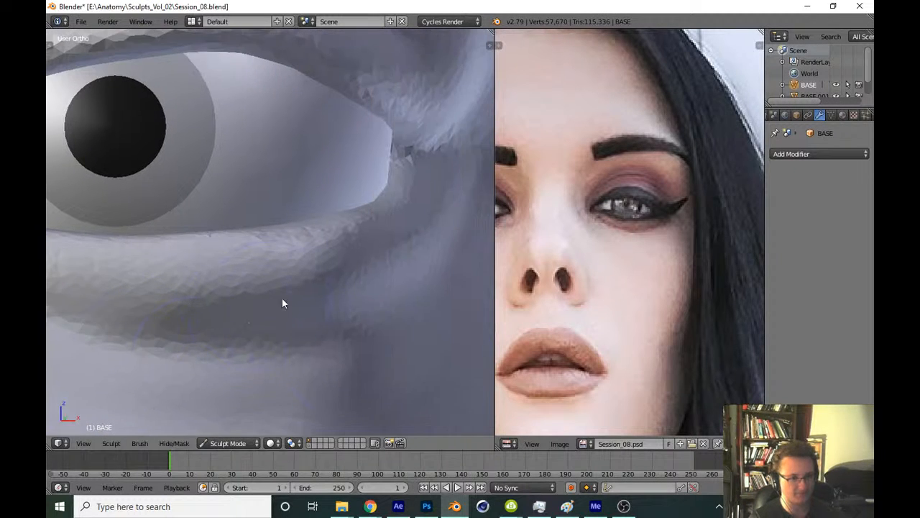
Continue the lower eyelid fold toward the outer eye corner with Crease strokes
scroll(282, 297, "down", 1)
left_click_drag(265, 320, 337, 303)
middle_click_drag(337, 303, 248, 303)
mouse_move(244, 303)
left_mouse_down()
mouse_move(86, 315)
mouse_move(344, 279)
left_mouse_up()
scroll(435, 224, "down", 8)
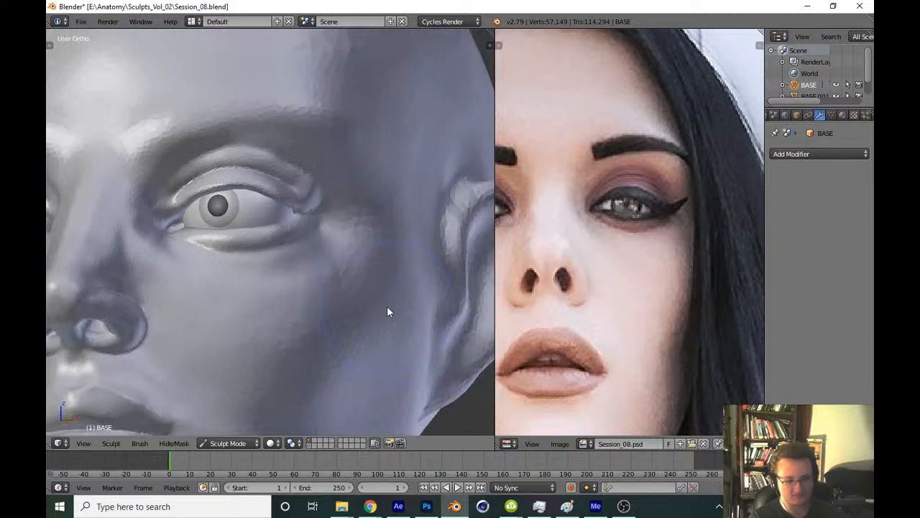
Switch to an enlarged Grab brush and reshape the lower eyelid edge beneath the iris in front view
key("KP_1")
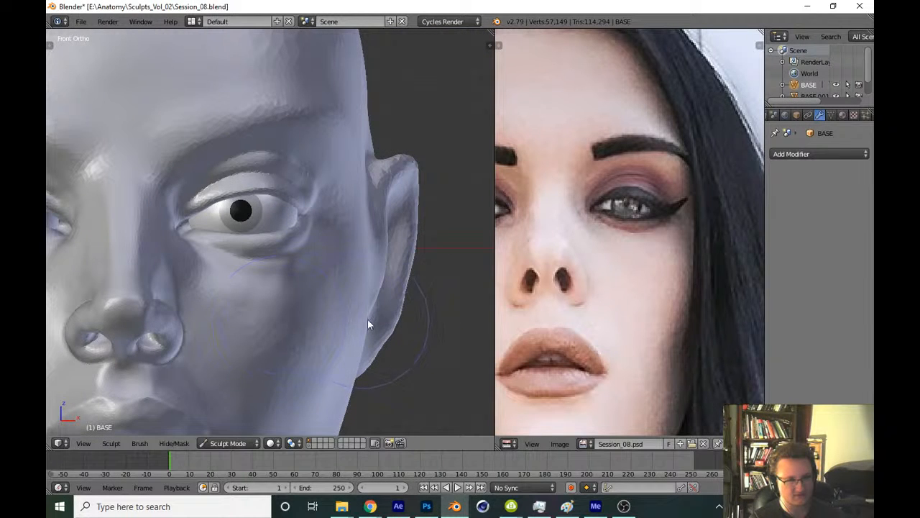
scroll(353, 304, "up", 8)
key("f")
left_click(410, 261)
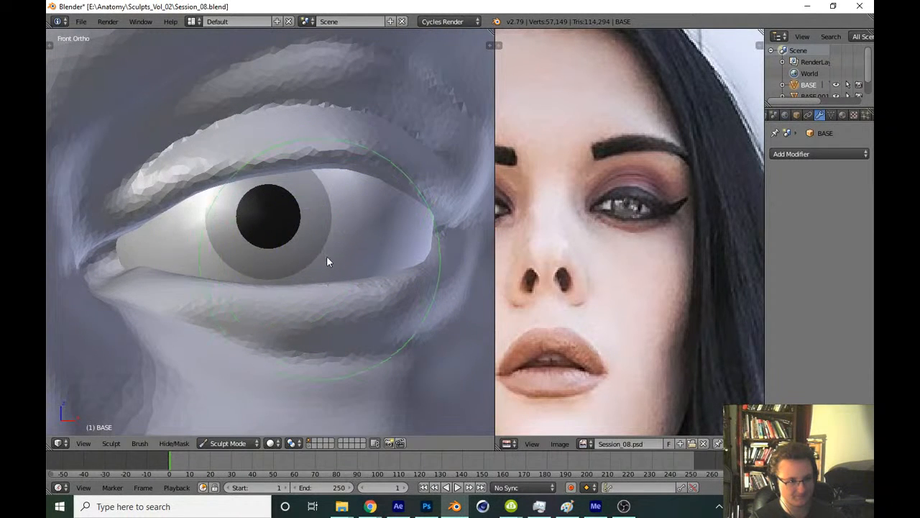
key("f")
left_click(246, 278)
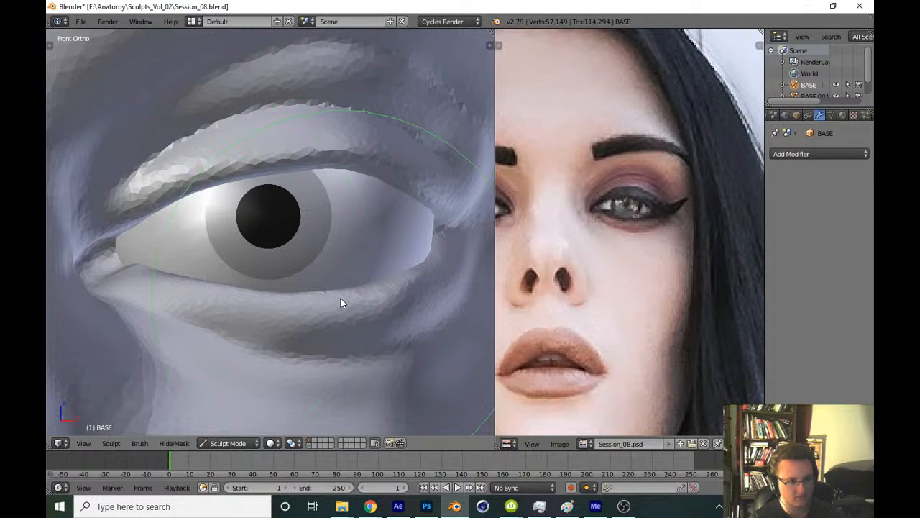
mouse_move(341, 298)
left_mouse_down()
mouse_move(285, 284)
mouse_move(168, 279)
mouse_move(231, 253)
mouse_move(168, 277)
mouse_move(222, 270)
left_mouse_up()
Resize the Grab brush, raise and flatten the lower eyelid edge under the iris, and check it from several angles
key("f")
left_click(264, 225)
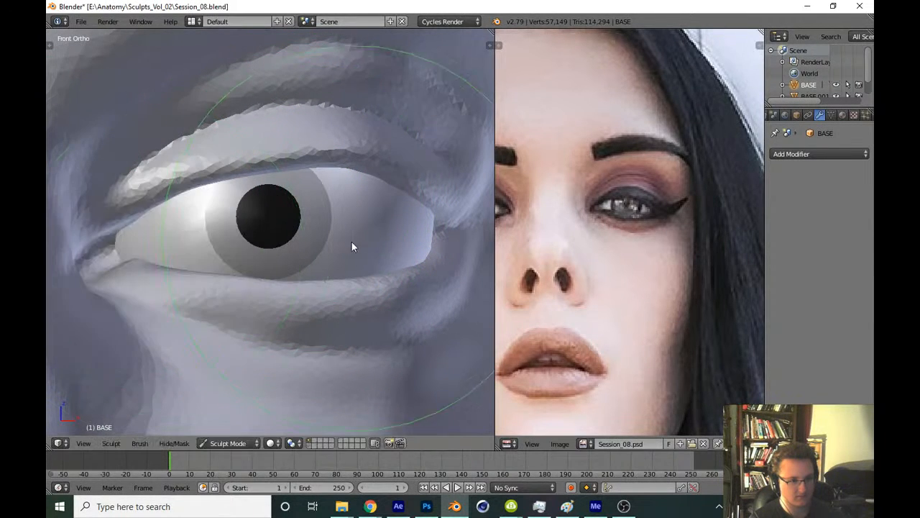
mouse_move(353, 247)
left_mouse_down()
mouse_move(314, 290)
mouse_move(377, 294)
left_mouse_up()
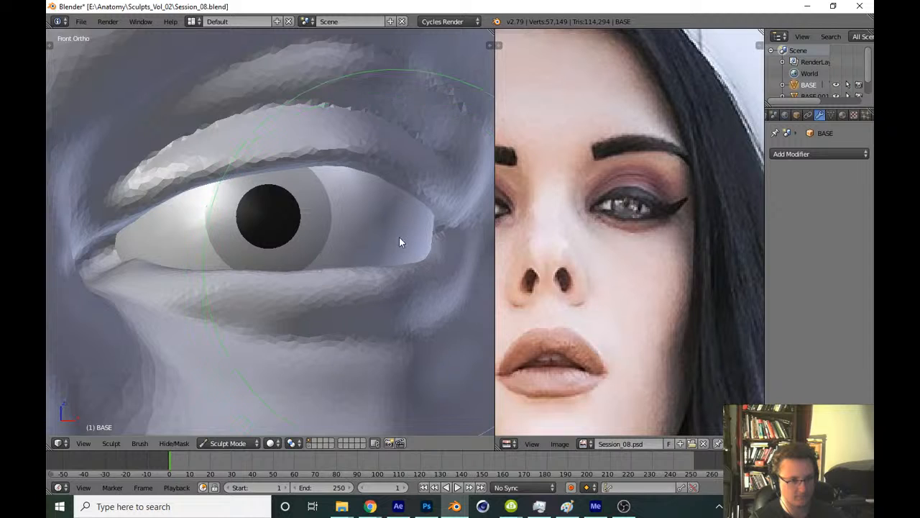
scroll(399, 236, "down", 10)
scroll(316, 308, "up", 10)
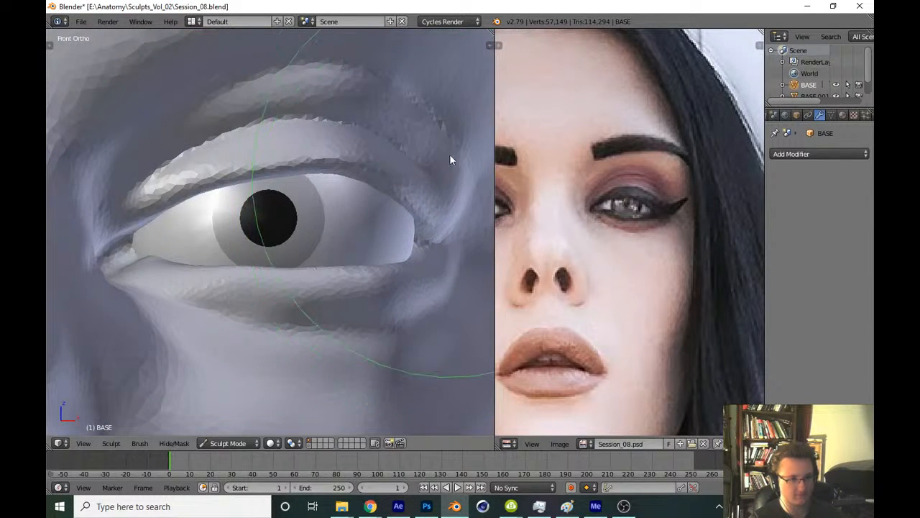
scroll(361, 252, "down", 10)
scroll(374, 169, "up", 10)
scroll(317, 221, "up", 3)
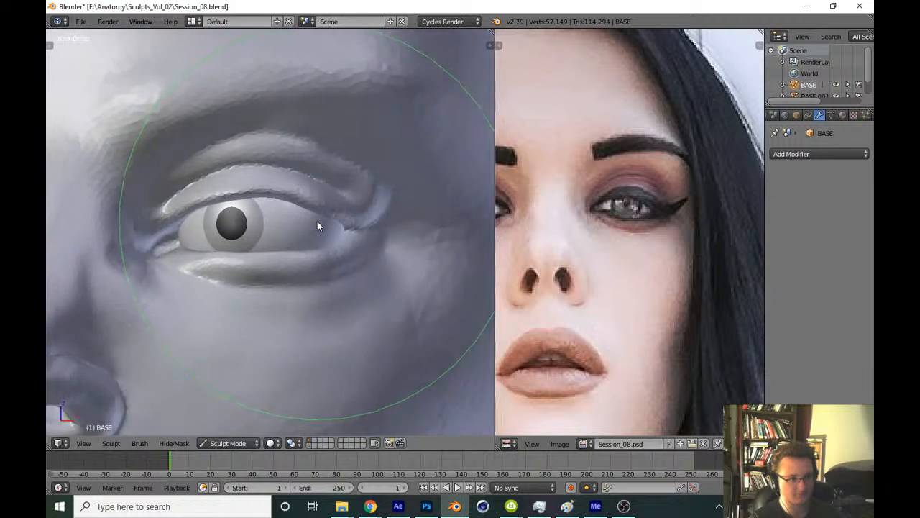
middle_click_drag(317, 221, 288, 237)
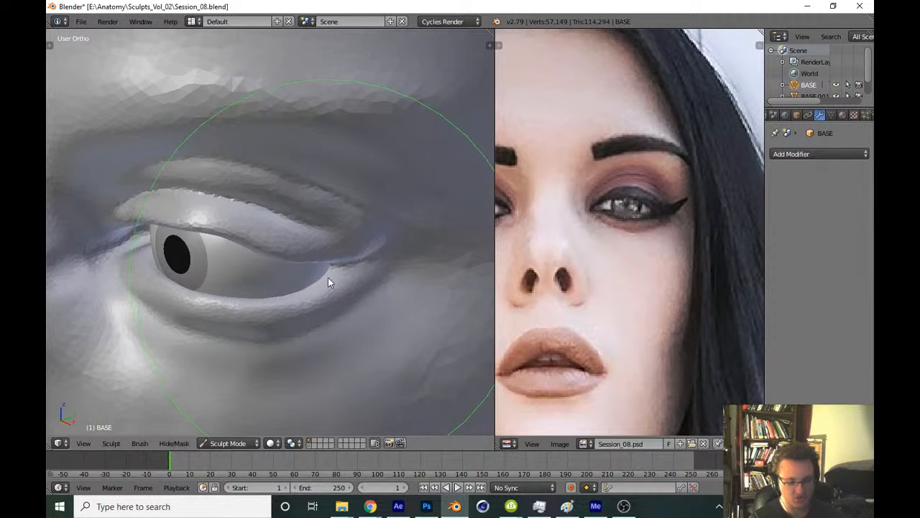
Replace Grab with another sculpt brush, shrink it, and stroke along the upper eyelid edge from the iris to the outer corner
key("KP_1")
key("t")
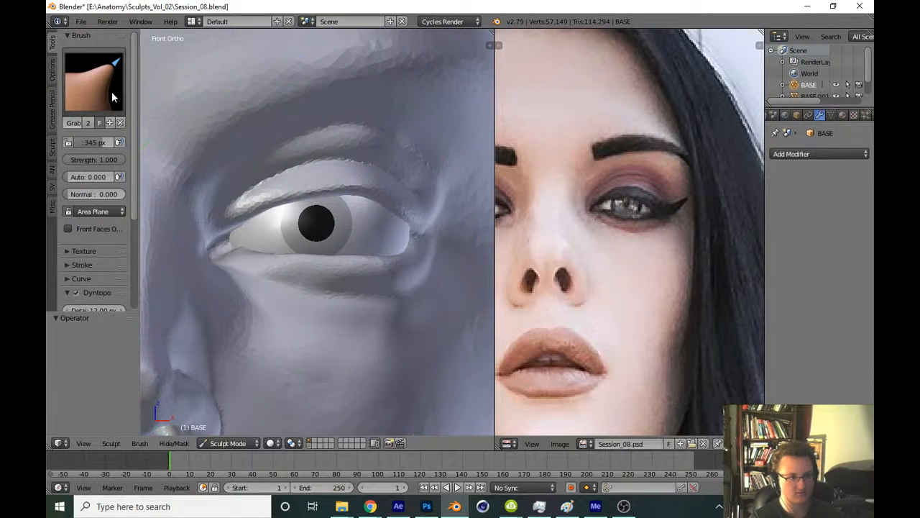
left_click(112, 91)
left_click(178, 148)
key("t")
middle_click_drag(333, 213, 272, 225)
scroll(273, 224, "up", 5)
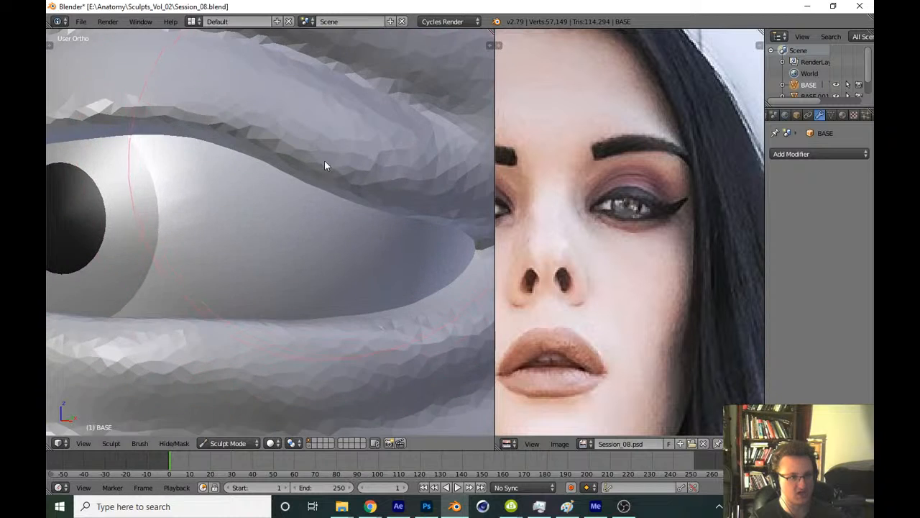
scroll(324, 160, "down", 1)
middle_click_drag(324, 159, 295, 259)
key("f")
left_click(203, 243)
key("f")
left_click(218, 223)
mouse_move(233, 224)
middle_mouse_down()
mouse_move(235, 199)
mouse_move(206, 187)
middle_mouse_up()
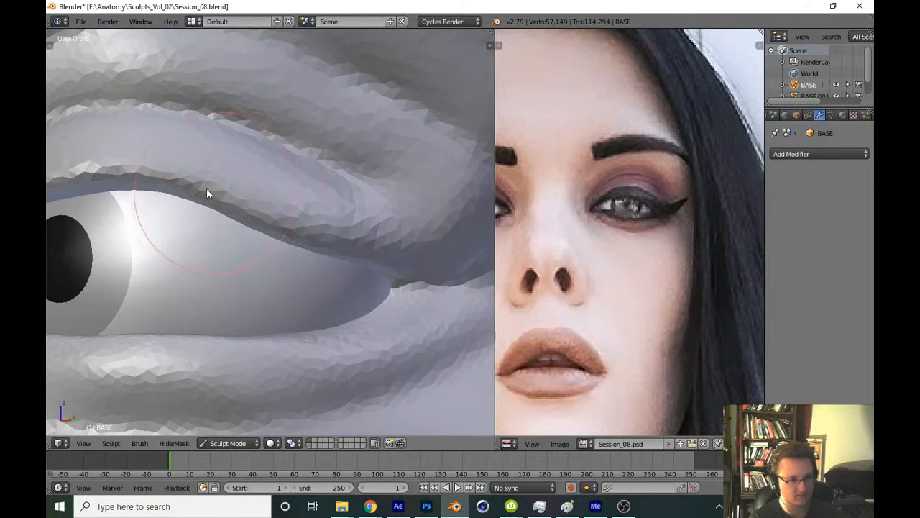
left_click_drag(206, 188, 387, 249)
middle_click_drag(300, 220, 267, 222)
mouse_move(267, 221)
left_mouse_down()
mouse_move(381, 271)
mouse_move(350, 274)
mouse_move(394, 279)
left_mouse_up()
scroll(356, 302, "down", 7)
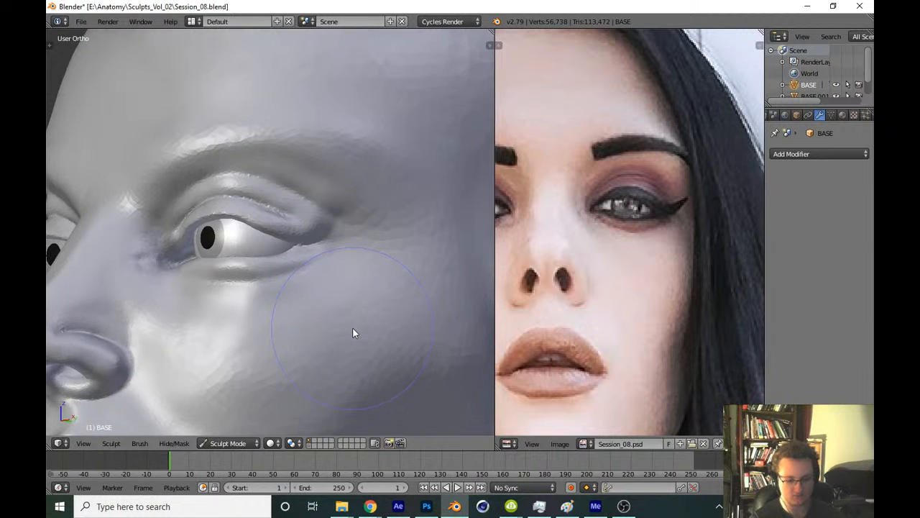
Return to the full head in front view and save over Session_08.blend
key("KP_1")
scroll(255, 302, "down", 5)
scroll(320, 334, "down", 2)
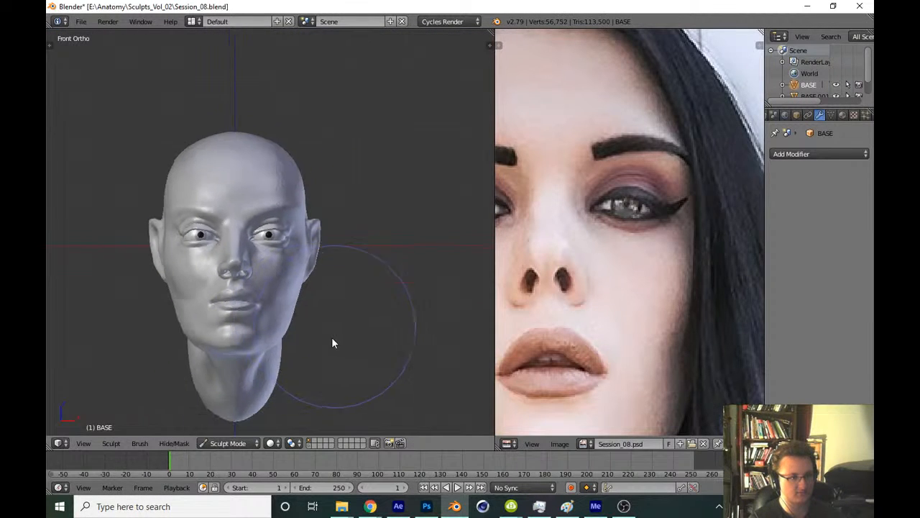
key("ctrl+s")
left_click(335, 339)
Resize the Grab brush and nudge the upper eyelid edge above the iris slightly upward in front view
scroll(344, 263, "up", 8)
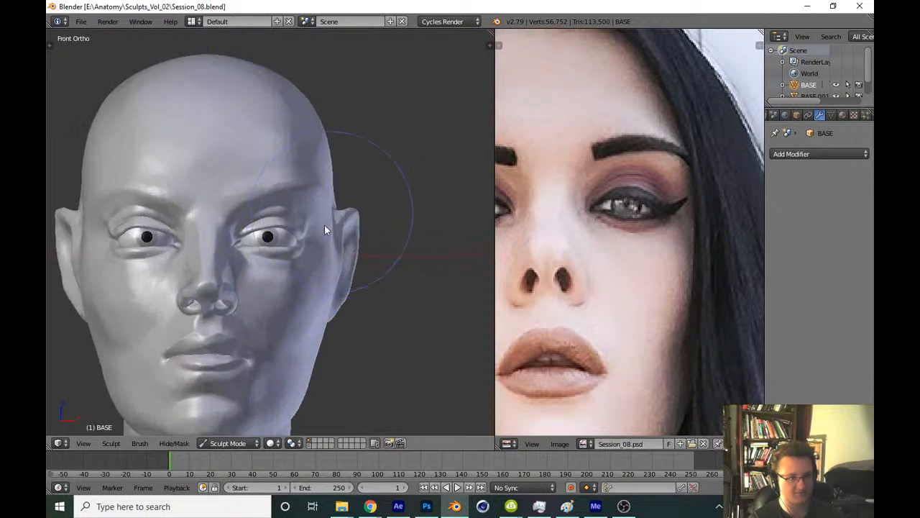
key("f")
left_click(289, 224)
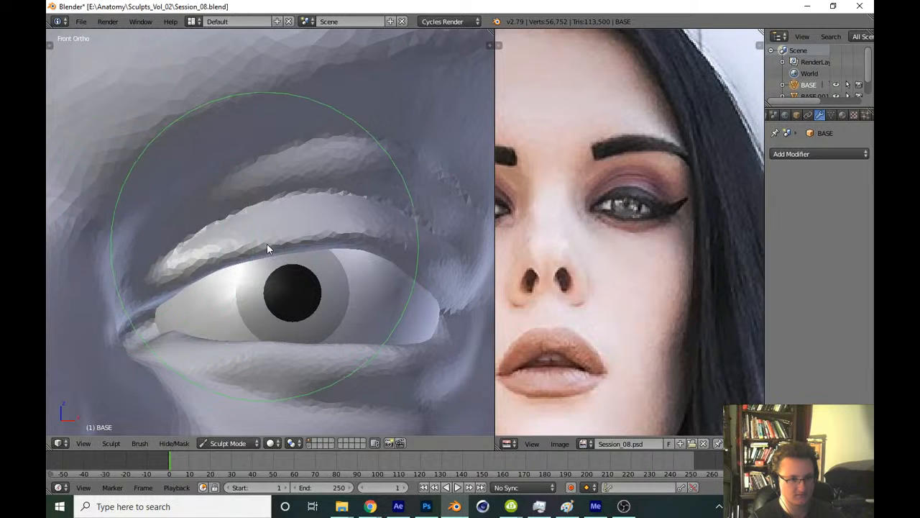
key("f")
left_click(298, 244)
left_click_drag(277, 250, 273, 243)
scroll(277, 274, "down", 8)
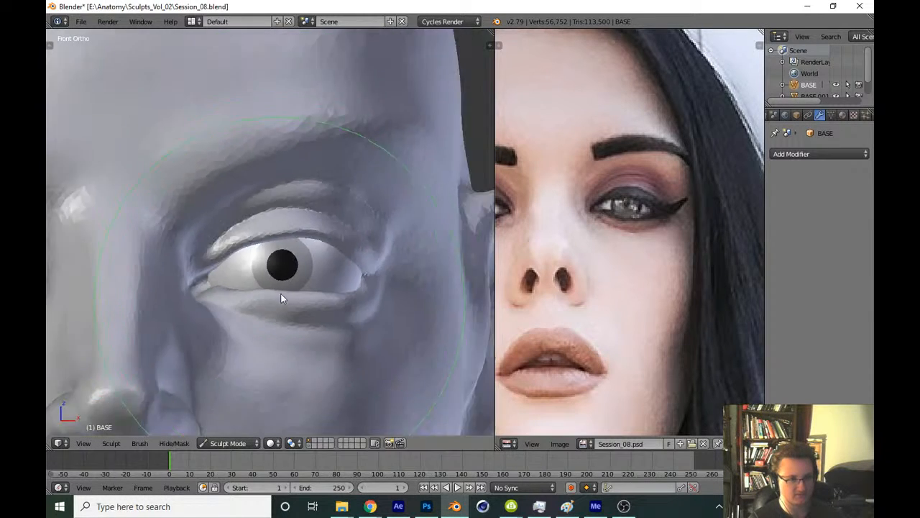
Resize the Grab brush and adjust the upper eyelid edge between the inner eye corner and the iris
scroll(309, 234, "up", 8)
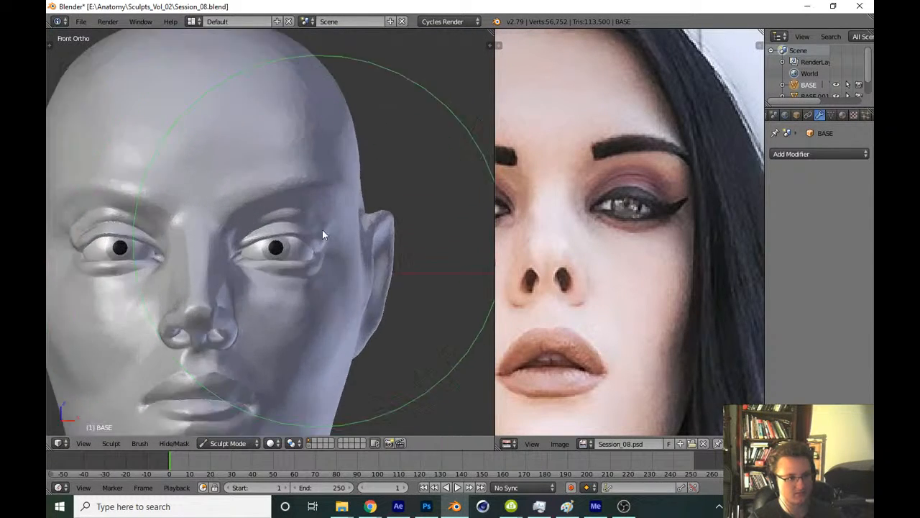
key("f")
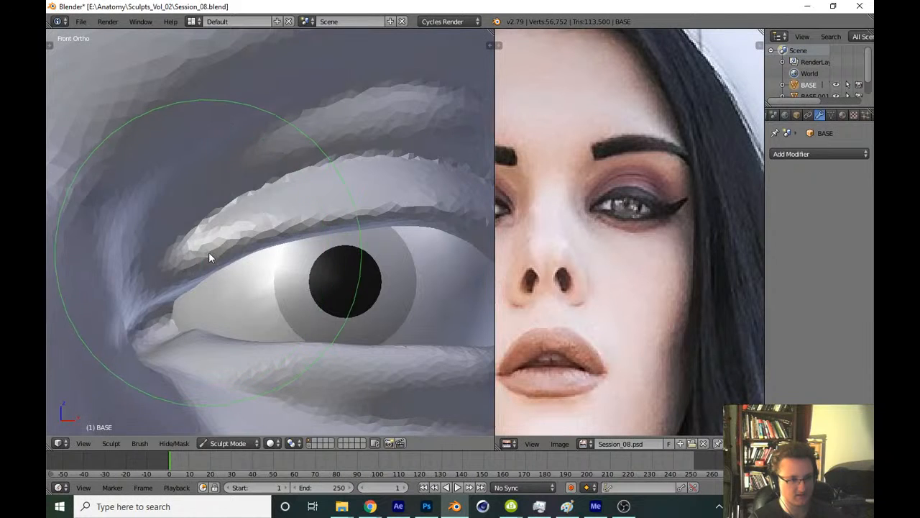
left_click(235, 257)
mouse_move(236, 257)
left_mouse_down()
mouse_move(352, 226)
mouse_move(330, 223)
left_mouse_up()
scroll(339, 310, "down", 8)
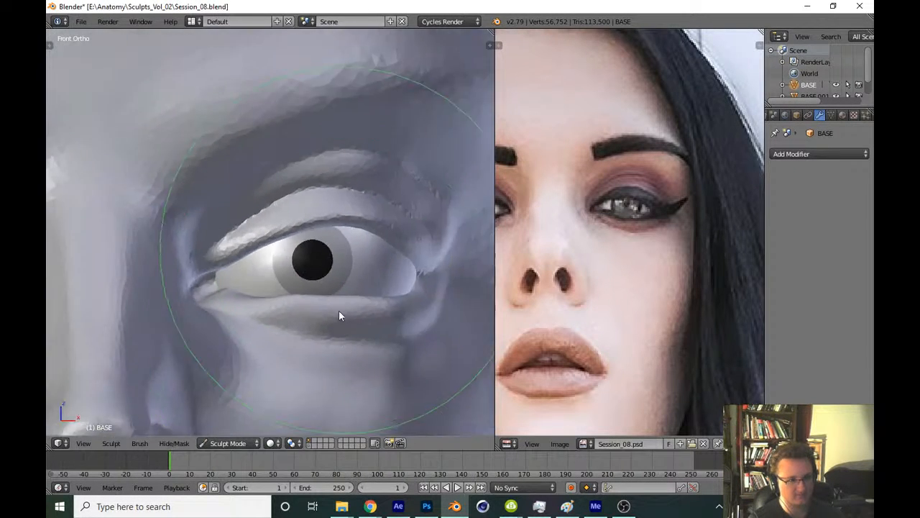
Grab the upper eyelid's outer part and inner edge slightly downward to refine the lid curve
scroll(331, 350, "up", 8)
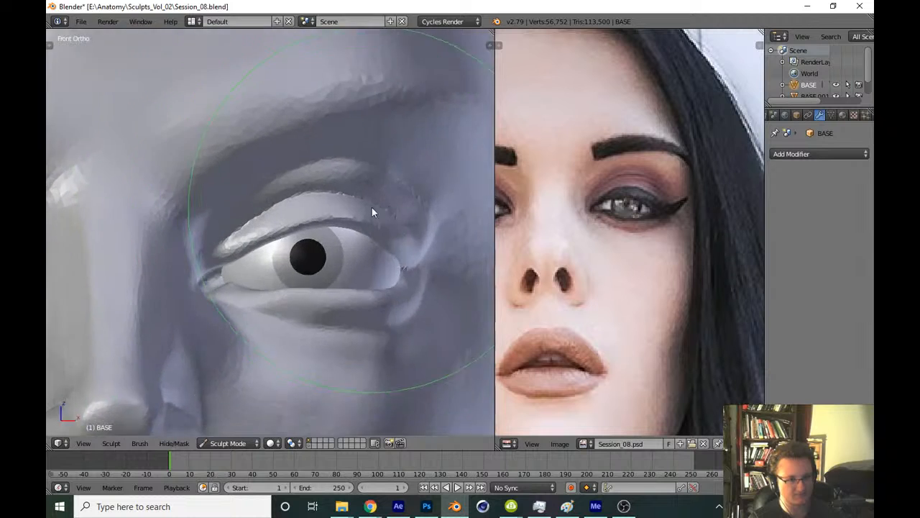
left_click_drag(365, 214, 358, 223)
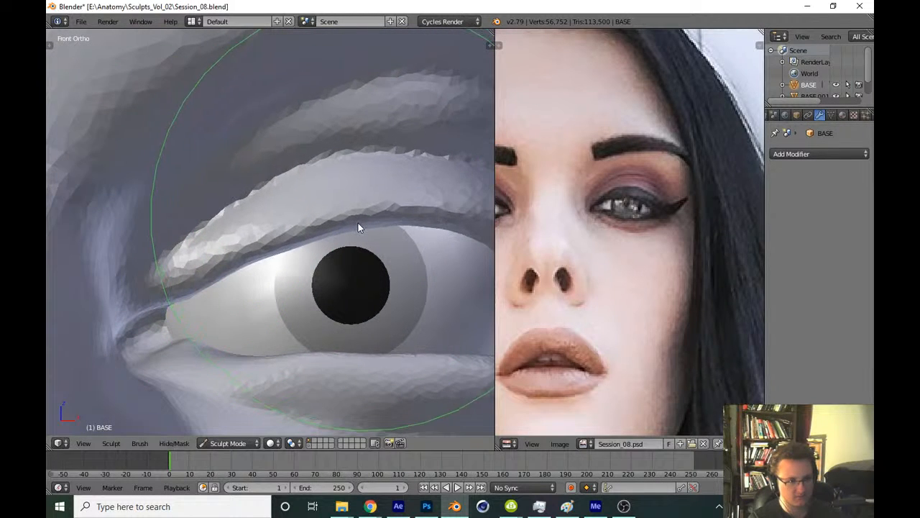
left_click_drag(241, 252, 236, 260)
scroll(305, 312, "down", 1)
middle_click_drag(308, 292, 244, 304, "shift")
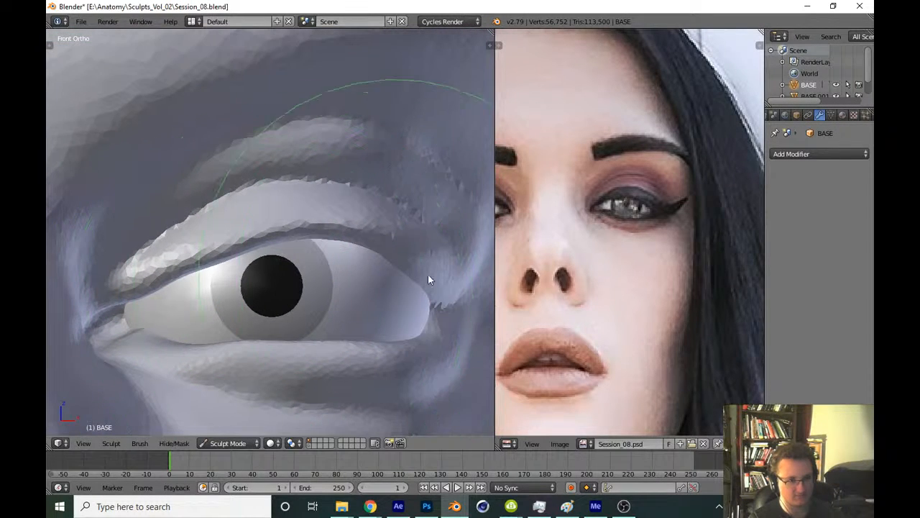
Reposition the reference photo, reduce the Grab brush, and lower the upper eyelid edge near the inner eye corner
middle_click_drag(565, 258, 543, 253)
mouse_move(220, 311)
middle_mouse_down("shift")
mouse_move(286, 306)
mouse_move(282, 266)
middle_mouse_up("shift")
key("bracketleft")
key("bracketleft")
key("f")
left_click(210, 253)
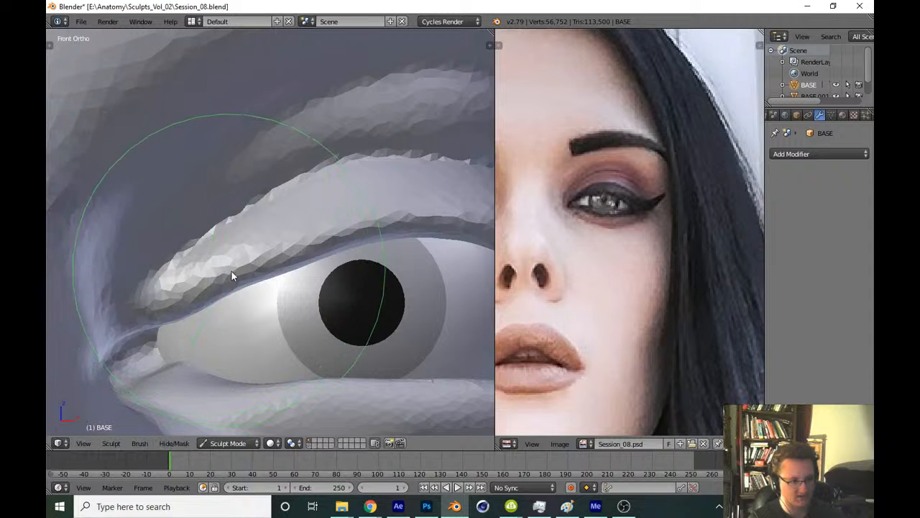
left_click_drag(226, 259, 229, 267)
Enlarge the Grab brush and shift the upper eyelid edge just inside the iris slightly inward and down
key("f")
left_click(315, 270)
key("f")
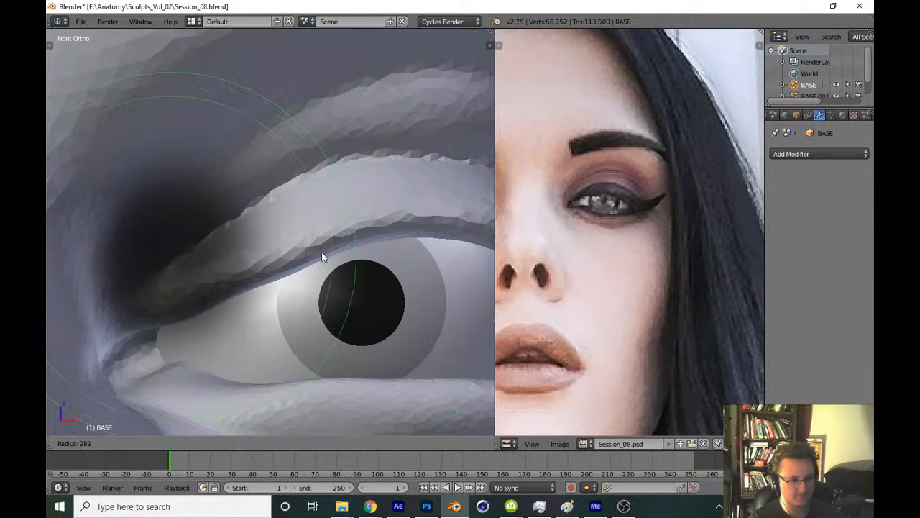
left_click(322, 251)
left_click_drag(333, 247, 326, 251)
View the whole head from the front and save over Session_08.blend
scroll(337, 230, "down", 4)
scroll(344, 230, "down", 6)
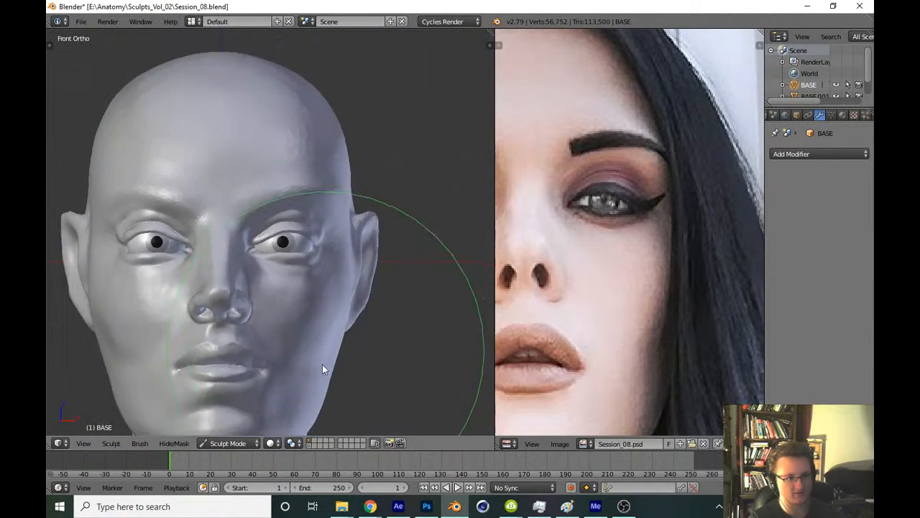
key("ctrl+s")
key("Return")
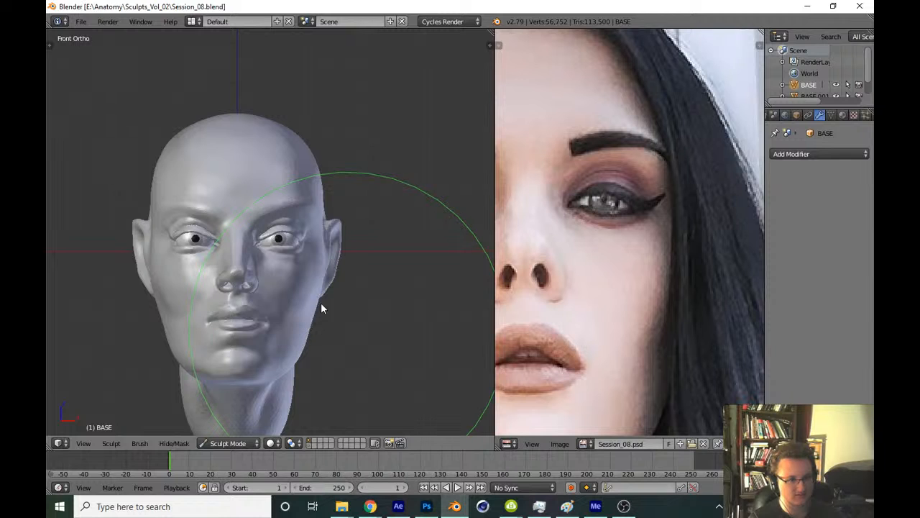
Resize the Grab brush and pull the fold beneath the lower eyelid downward below the iris
scroll(346, 244, "up", 8)
scroll(379, 234, "up", 2)
middle_click_drag(381, 332, 337, 229, "shift")
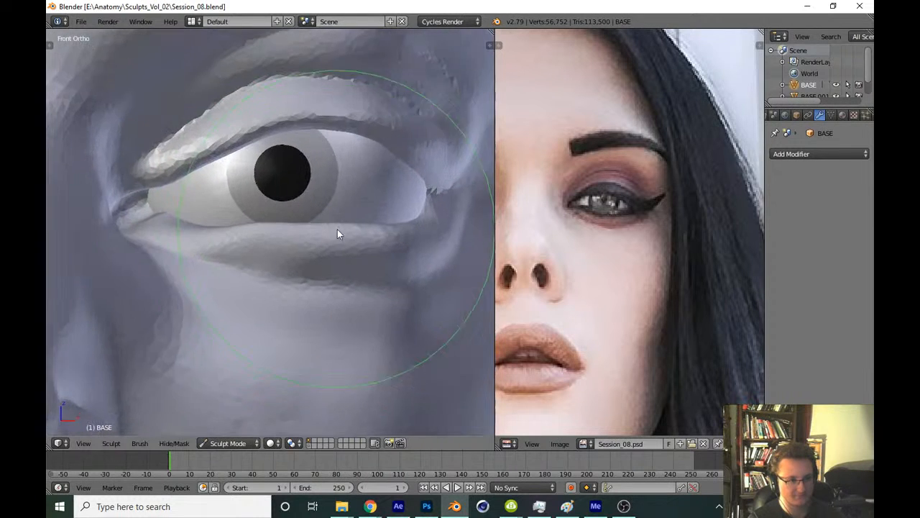
scroll(296, 273, "up", 2)
key("f")
left_click(323, 251)
left_click_drag(307, 261, 300, 300)
Sharpen the inner part of the lower eyelid fold with two strokes of a small Crease brush
scroll(300, 300, "up", 2)
key("f")
left_click(162, 286)
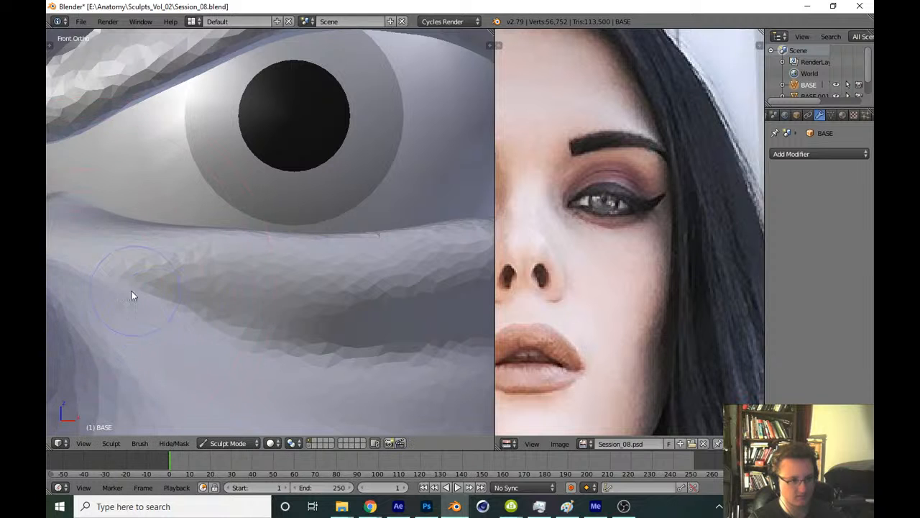
left_click_drag(132, 292, 307, 314)
left_click_drag(129, 283, 280, 306)
scroll(280, 306, "down", 2)
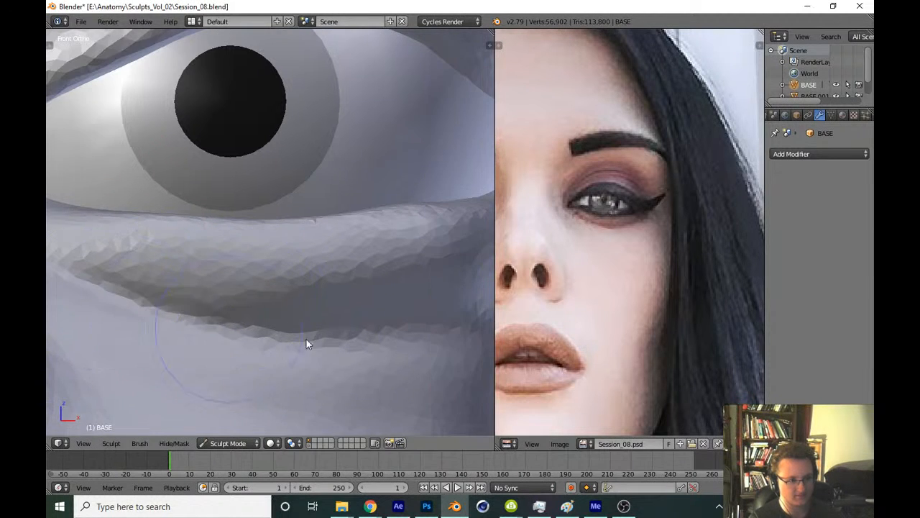
scroll(309, 343, "down", 2)
Switch to a resized Grab brush and raise the lower eyelid edge slightly beneath the iris
middle_click_drag(374, 366, 257, 279)
scroll(256, 273, "up", 3)
key("g")
key("f")
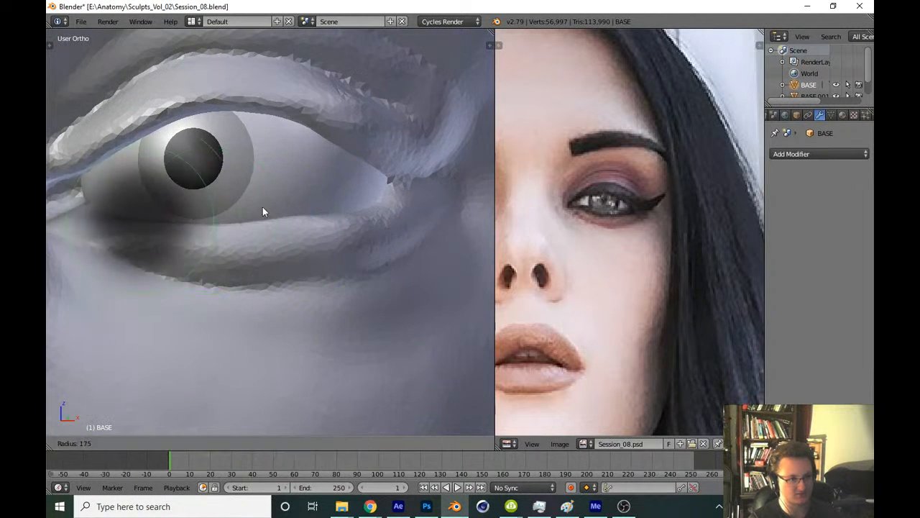
left_click(275, 209)
left_click_drag(219, 232, 219, 224)
scroll(278, 262, "down", 6)
scroll(278, 262, "down", 2)
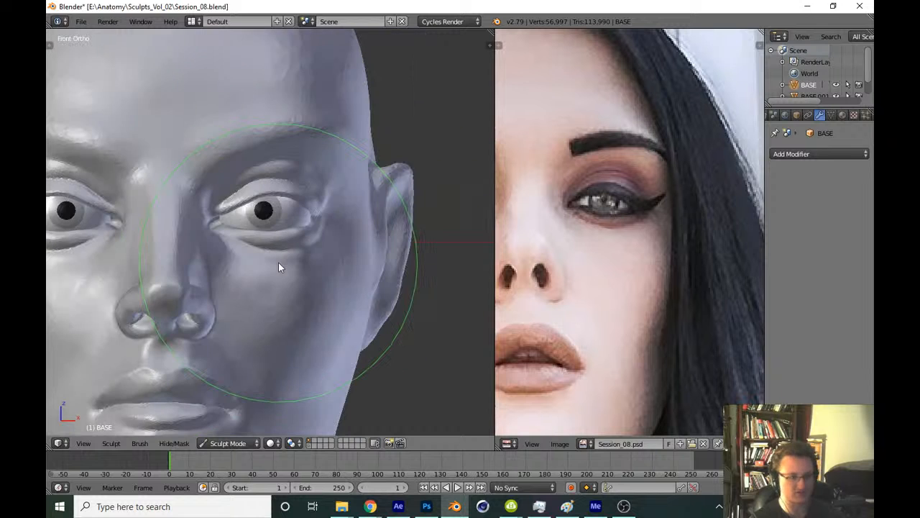
Check the full head in front view and save over Session_08.blend
key("KP_1")
scroll(239, 316, "down", 4)
scroll(309, 371, "down", 4)
key("ctrl+s")
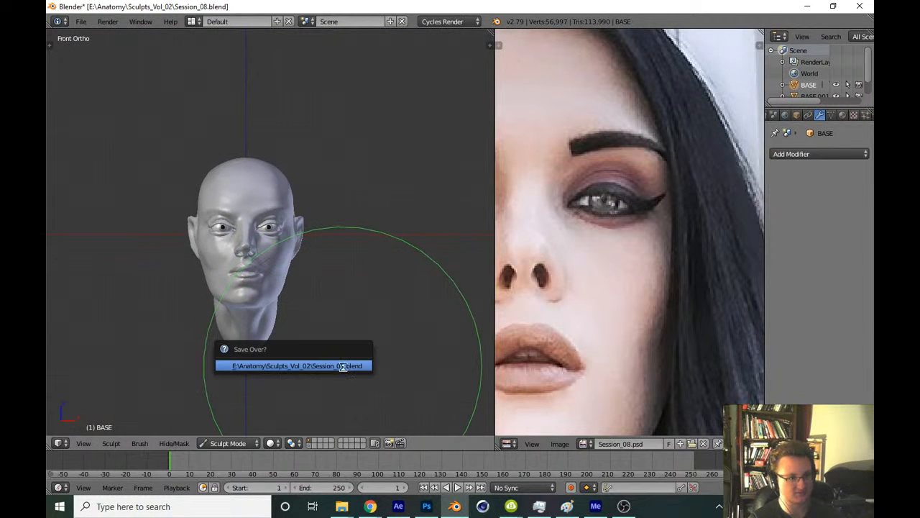
left_click(345, 372)
Try to lift the outer eye corner and brow strongly upward with an enlarged Grab brush, then undo the strokes
scroll(345, 289, "up", 4)
scroll(344, 289, "up", 8)
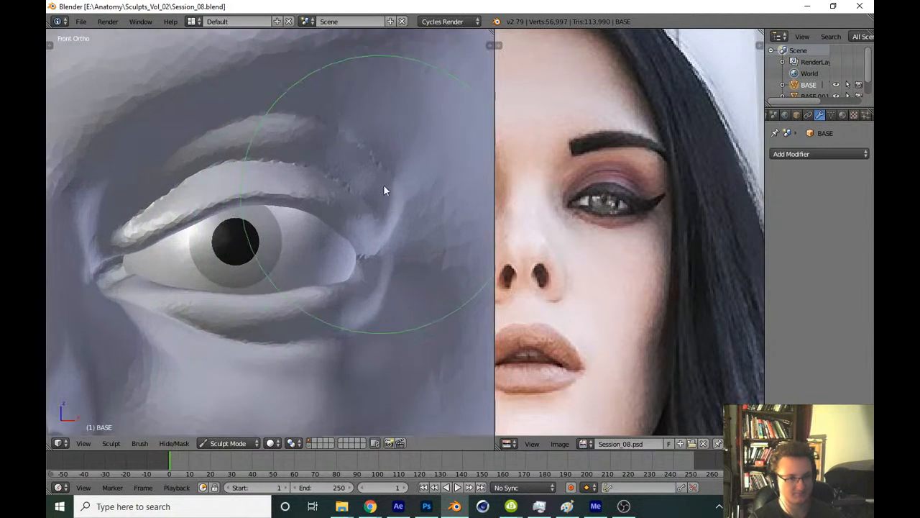
key("f")
left_click(445, 182)
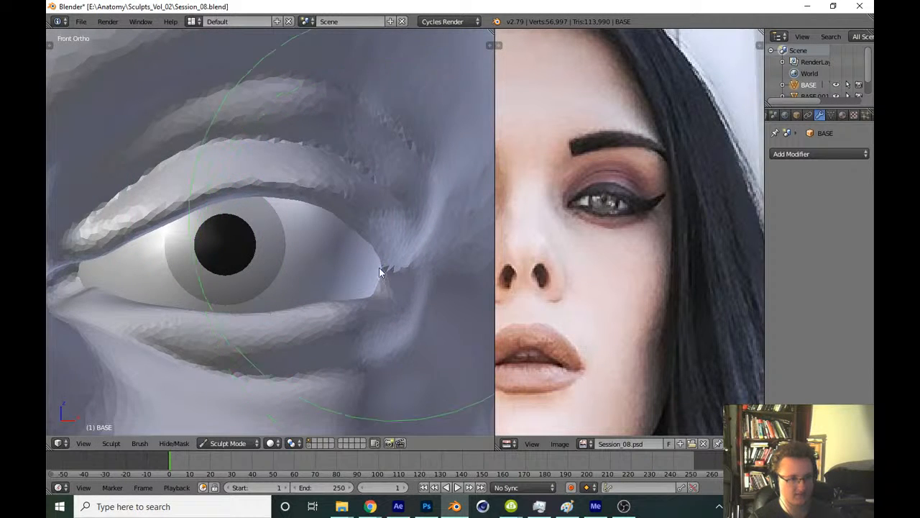
scroll(379, 267, "down", 5)
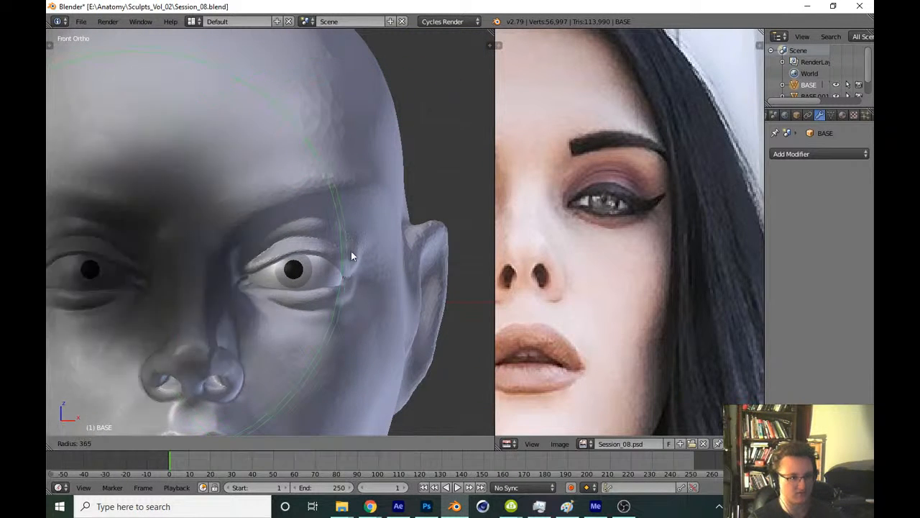
left_click_drag(362, 265, 366, 214)
key("ctrl+z")
key("ctrl+z")
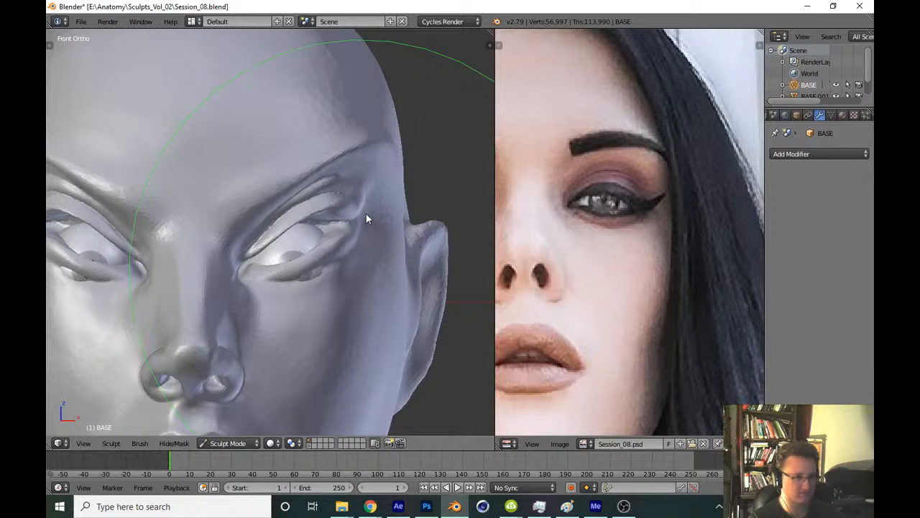
mouse_move(356, 267)
left_mouse_down()
mouse_move(357, 159)
mouse_move(349, 173)
left_mouse_up()
key("ctrl+z")
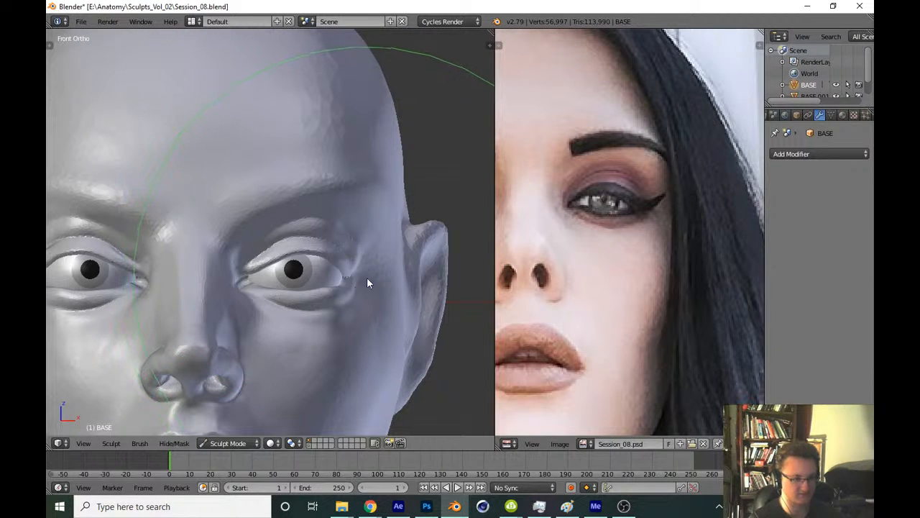
Save the sculpt over Session_08.blend
key("ctrl+s")
left_click(371, 281)
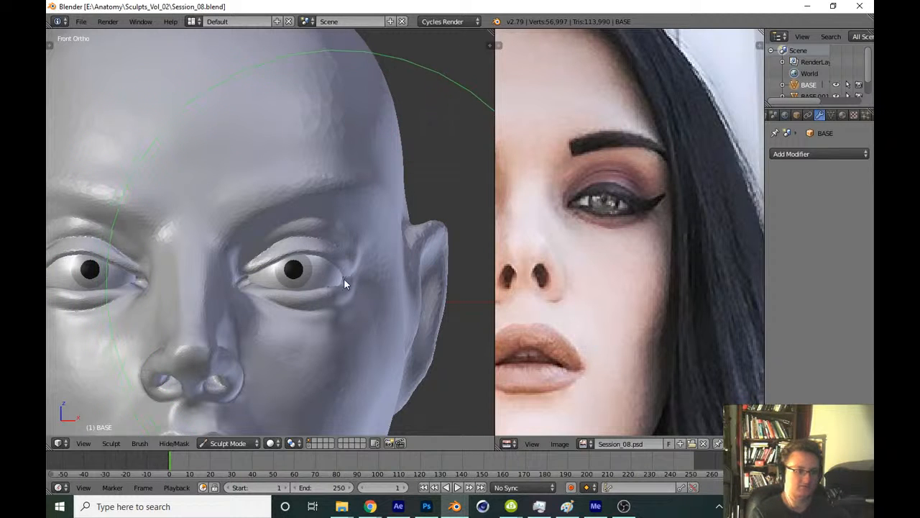
Try to raise the outer eye corner again with the large Grab brush, then undo the change
left_click_drag(372, 239, 371, 223)
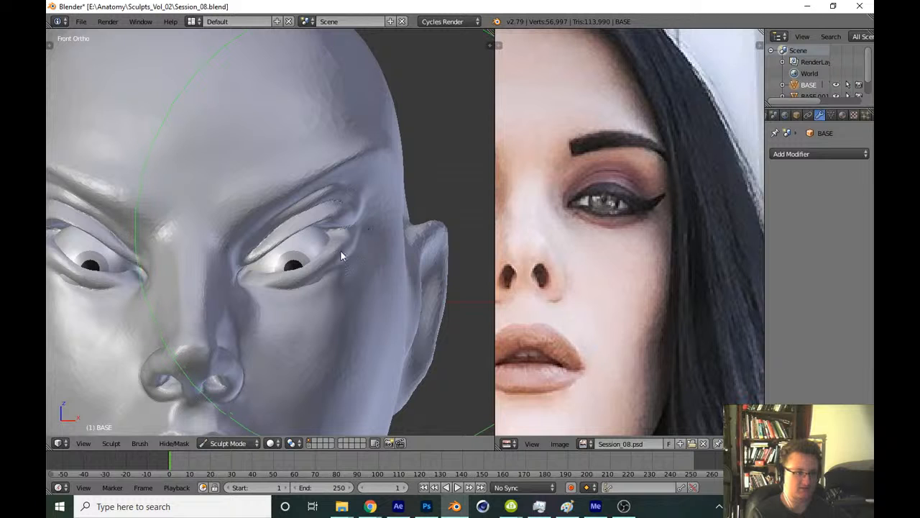
key("ctrl+z")
scroll(332, 243, "down", 2)
key("ctrl+z")
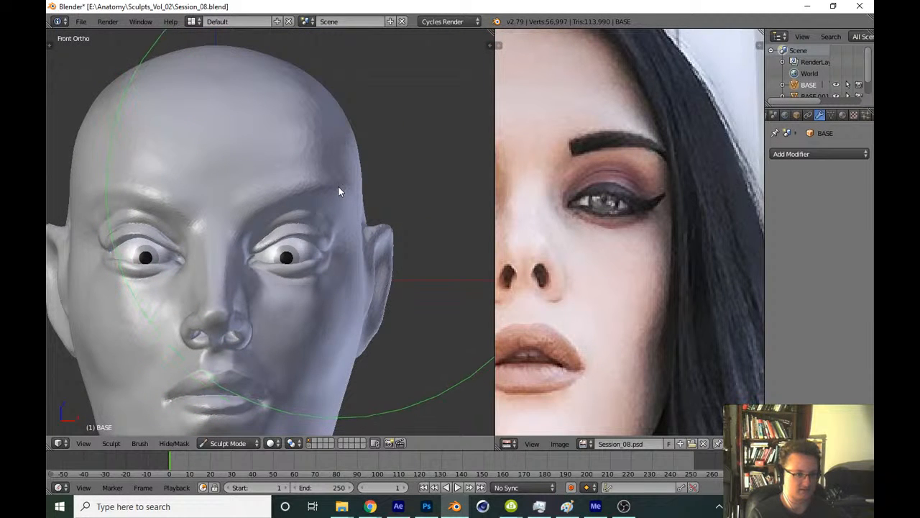
key("ctrl+shift+z")
Adjust the outer eye corner outward and down with the large Grab brush and check the full head
scroll(348, 237, "up", 6)
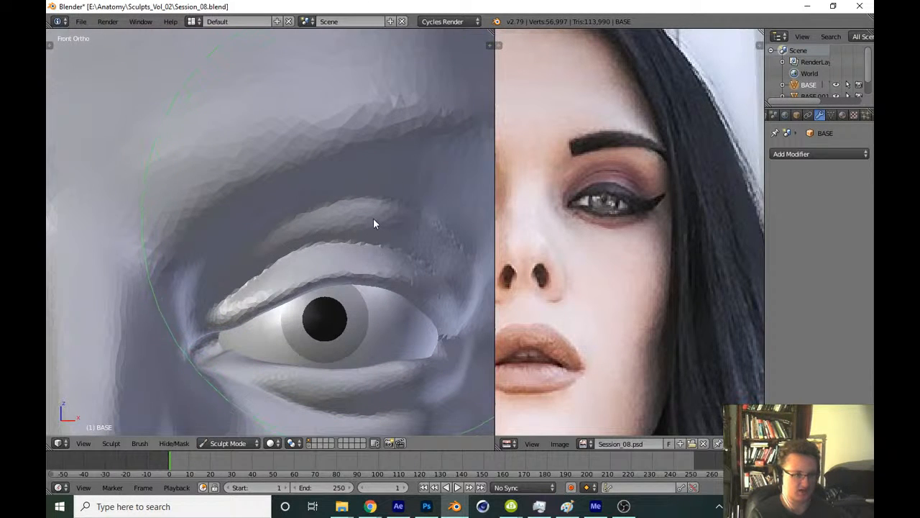
middle_click_drag(361, 251, 374, 169, "shift")
middle_click_drag(354, 249, 247, 246, "shift")
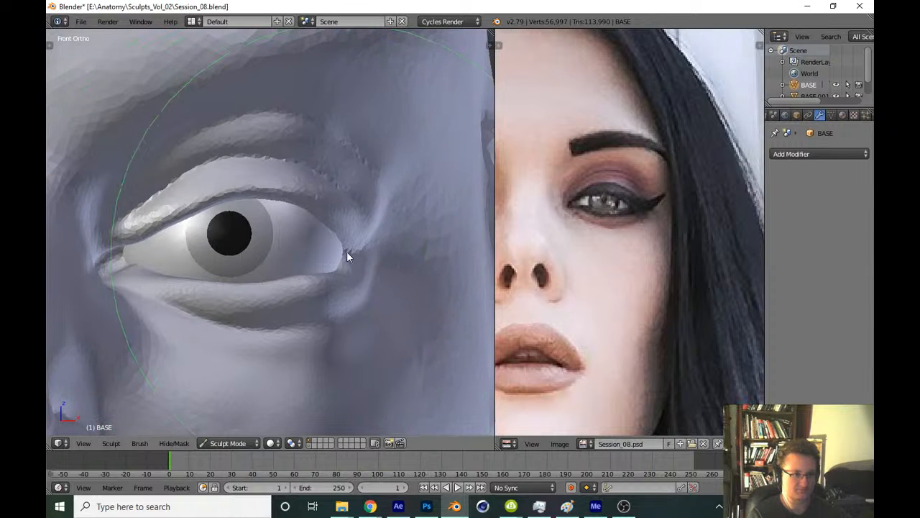
left_click_drag(348, 252, 381, 289)
scroll(366, 244, "down", 9)
scroll(348, 306, "down", 2)
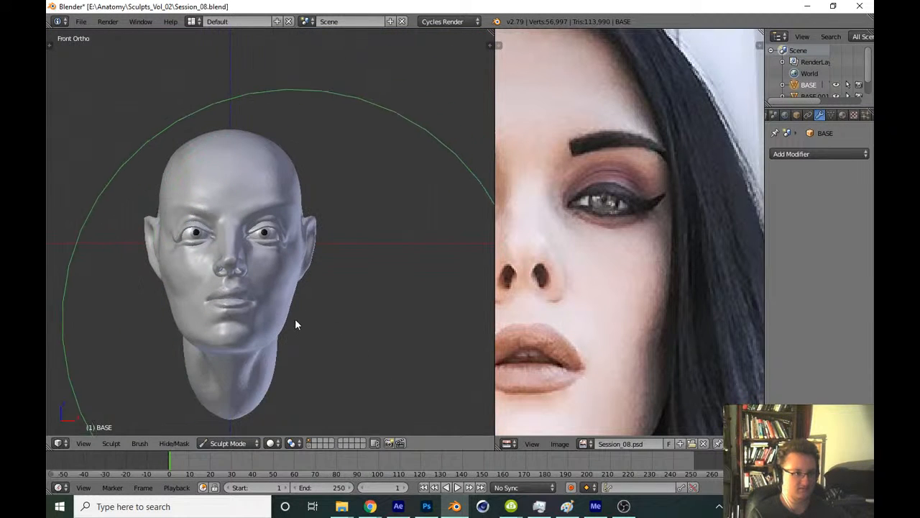
Fill in the crease above the inner and middle upper eyelid using a reduced Clay brush
scroll(327, 229, "up", 10)
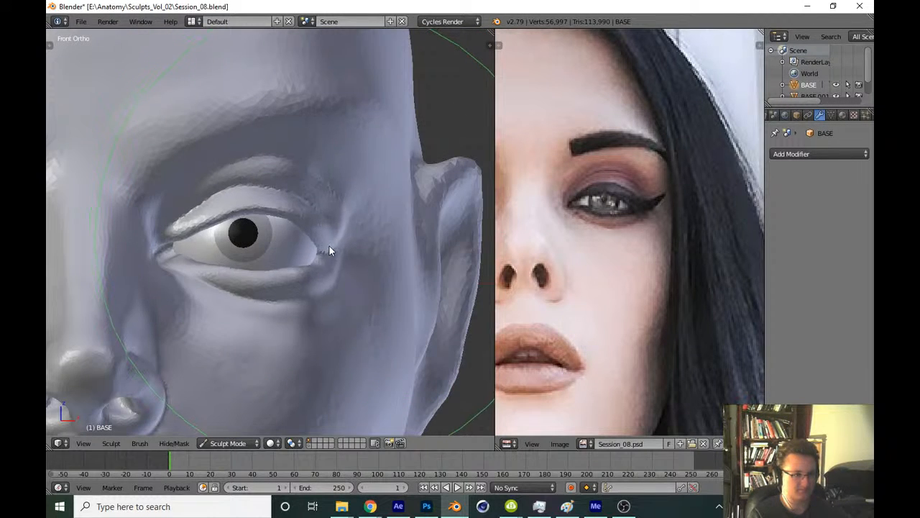
scroll(327, 245, "down", 11)
scroll(301, 263, "up", 3)
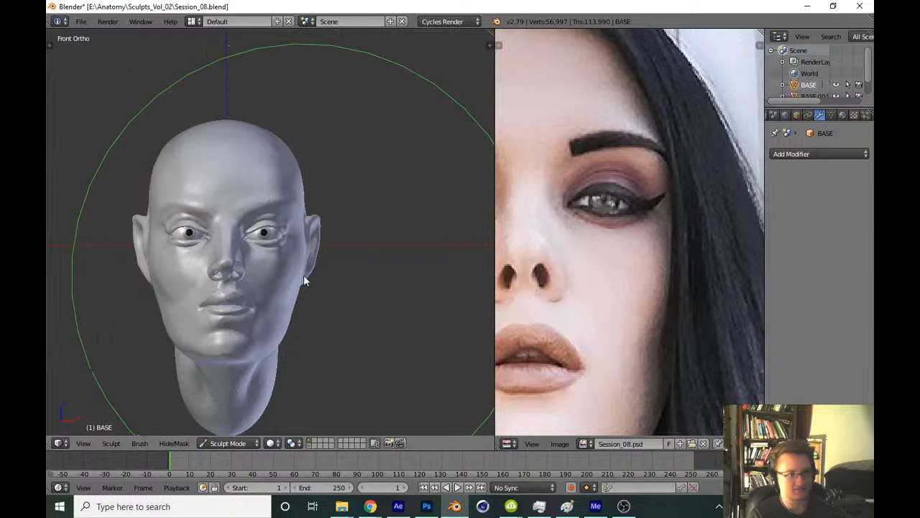
scroll(306, 275, "up", 7)
mouse_move(313, 241)
middle_mouse_down("shift")
mouse_move(339, 263)
mouse_move(347, 295)
middle_mouse_up("shift")
key("t")
left_click(106, 92)
left_click(179, 148)
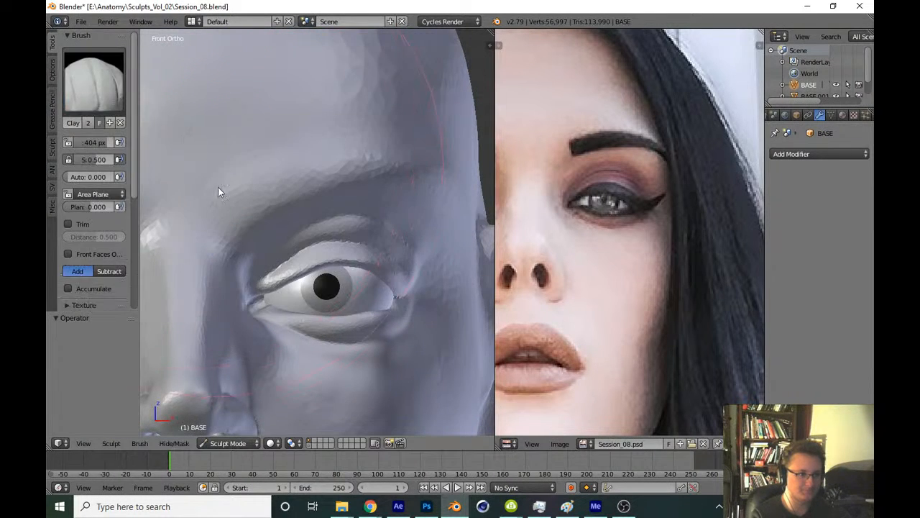
key("t")
scroll(239, 284, "up", 6)
key("f")
left_click(196, 255)
left_click_drag(172, 241, 302, 215)
key("f")
left_click(305, 218)
Smooth the upper eyelid fold from its inner part out to the outer eye corner and check the full head
mouse_move(216, 238)
left_mouse_down("shift")
mouse_move(333, 212)
mouse_move(158, 262)
mouse_move(176, 268)
left_mouse_up("shift")
middle_click_drag(354, 199, 246, 225, "shift")
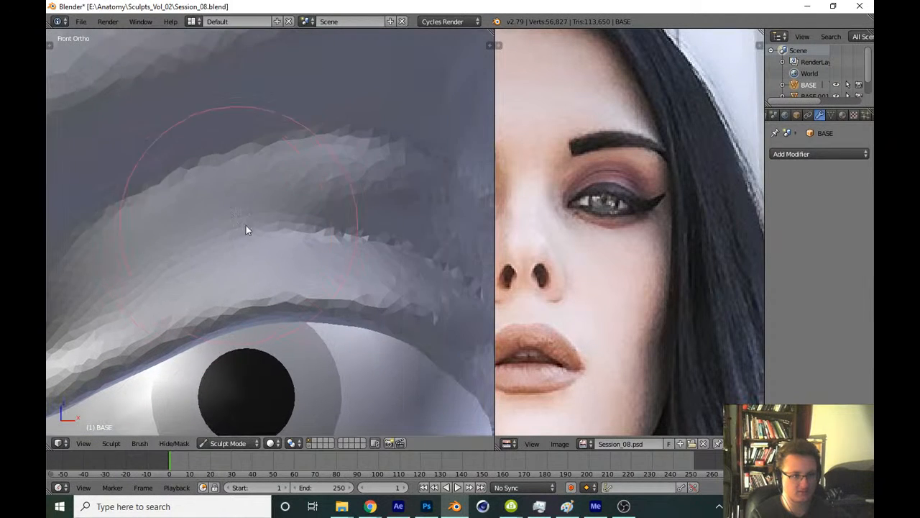
key("f")
left_click(261, 240)
left_click_drag(288, 232, 448, 262, "shift")
middle_click_drag(407, 208, 326, 191, "shift")
scroll(326, 191, "down", 2)
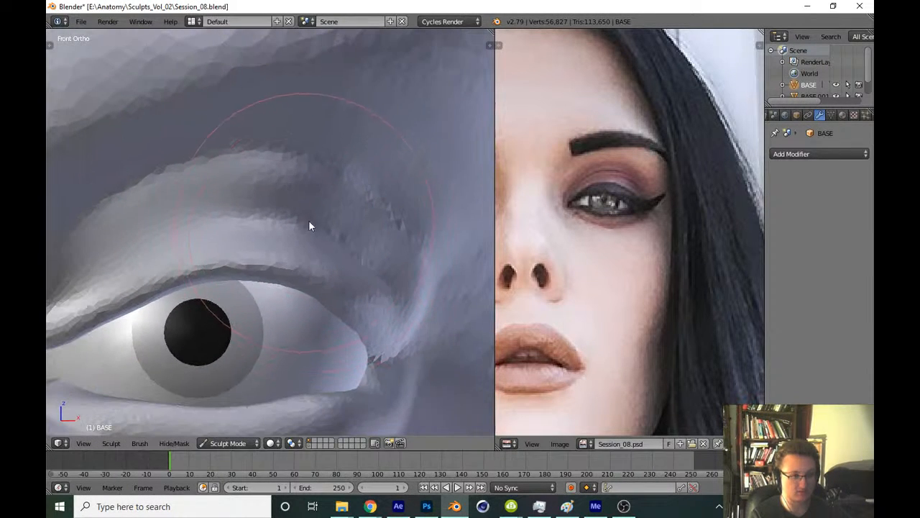
mouse_move(309, 220)
left_mouse_down("shift")
mouse_move(200, 219)
mouse_move(400, 287)
mouse_move(356, 265)
left_mouse_up("shift")
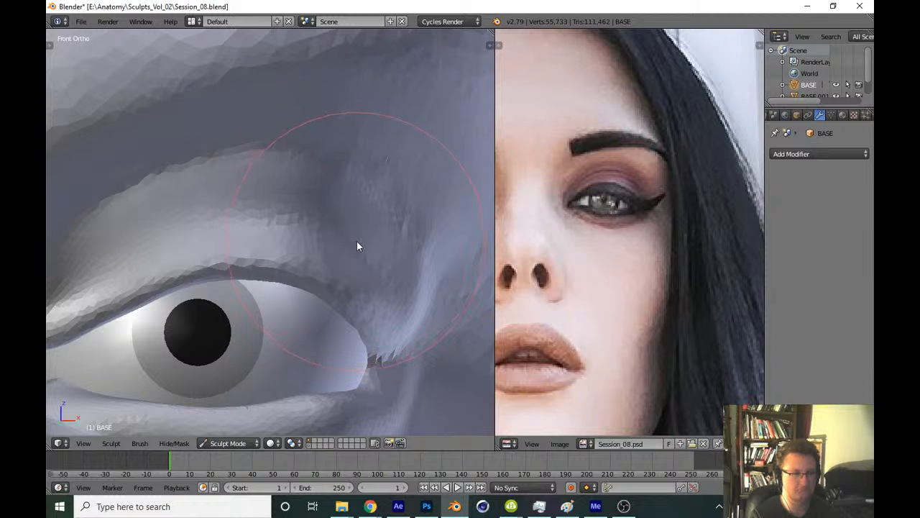
scroll(354, 241, "down", 4)
scroll(335, 293, "down", 3)
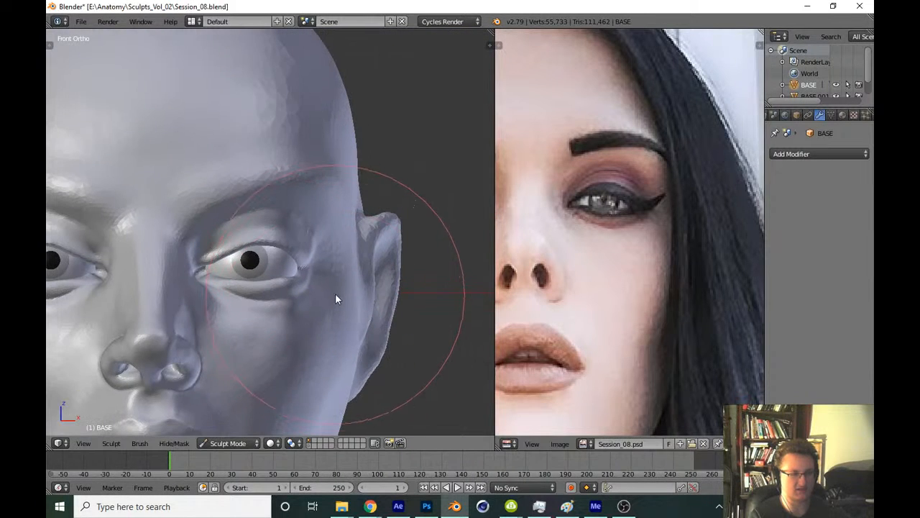
scroll(330, 273, "down", 3)
scroll(321, 300, "down", 1)
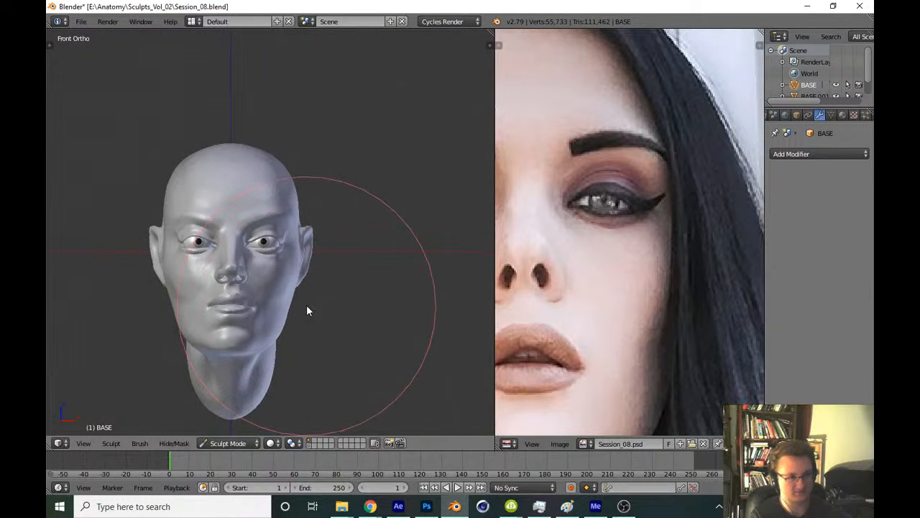
Bring the tilted-head reference photo into view, turn the head to a three-quarter angle and save over Session_08.blend
key("KP_3")
middle_click_drag(505, 160, 569, 113)
scroll(610, 172, "down", 3)
middle_click_drag(735, 124, 364, 274)
key("ctrl+s")
left_click(396, 290)
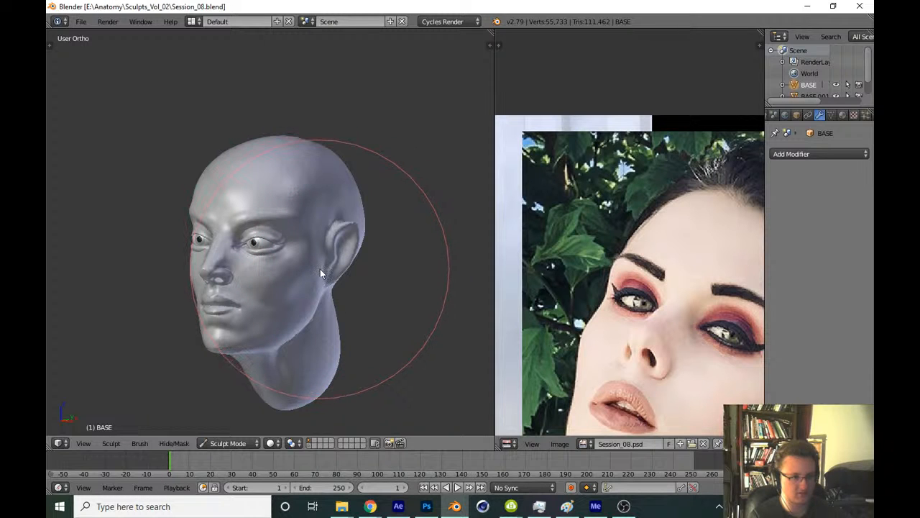
Define the upper eyelid's crease from the inner corner to the outer corner with the Crease brush
scroll(338, 200, "up", 8)
scroll(337, 200, "up", 7)
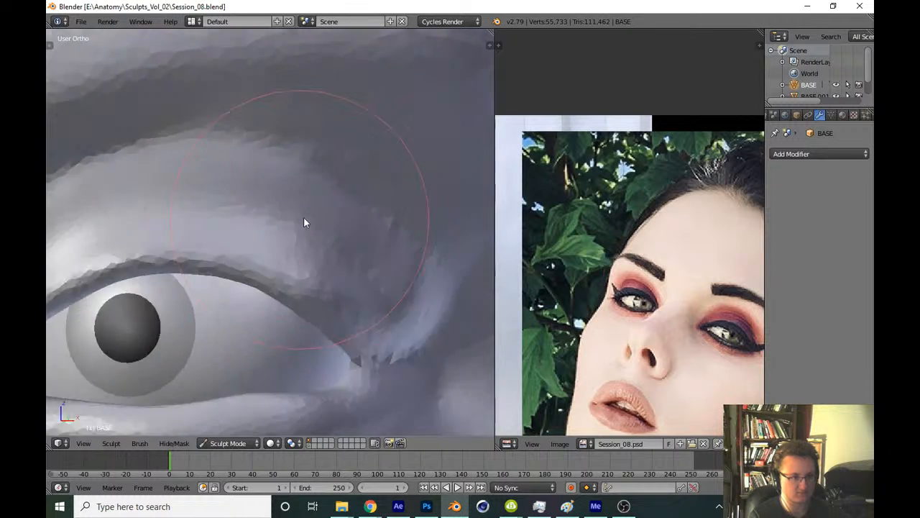
middle_click_drag(304, 218, 358, 238)
mouse_move(357, 237)
middle_mouse_down("shift")
mouse_move(381, 253)
mouse_move(461, 268)
middle_mouse_up("shift")
scroll(259, 221, "up", 1)
key("shift+c")
mouse_move(172, 317)
left_mouse_down()
mouse_move(282, 177)
mouse_move(210, 249)
mouse_move(332, 156)
mouse_move(413, 165)
left_mouse_up()
middle_click_drag(414, 165, 302, 162)
left_click_drag(302, 163, 424, 244)
middle_click_drag(423, 243, 312, 231, "ctrl")
mouse_move(232, 228)
left_mouse_down()
mouse_move(123, 232)
mouse_move(242, 192)
mouse_move(259, 202)
mouse_move(281, 194)
mouse_move(345, 206)
left_mouse_up()
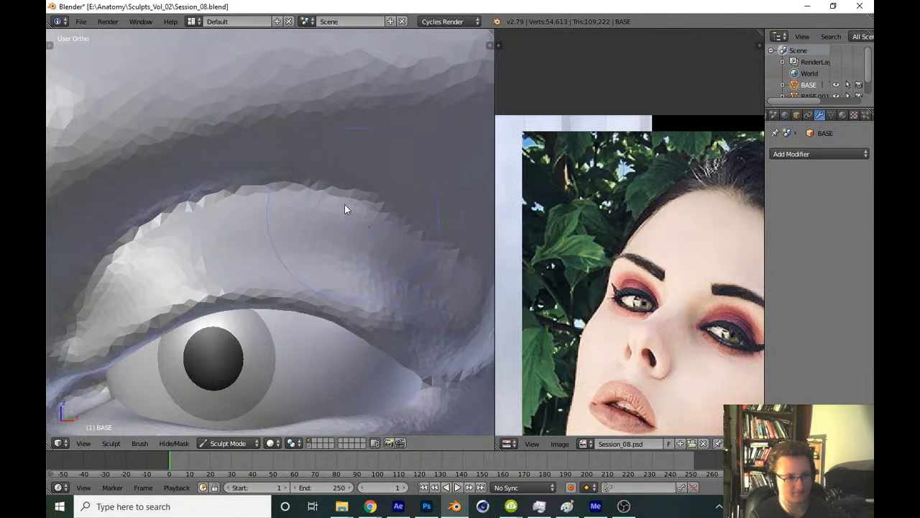
mouse_move(344, 206)
middle_mouse_down("ctrl")
mouse_move(312, 262)
mouse_move(353, 208)
mouse_move(286, 233)
middle_mouse_up("ctrl")
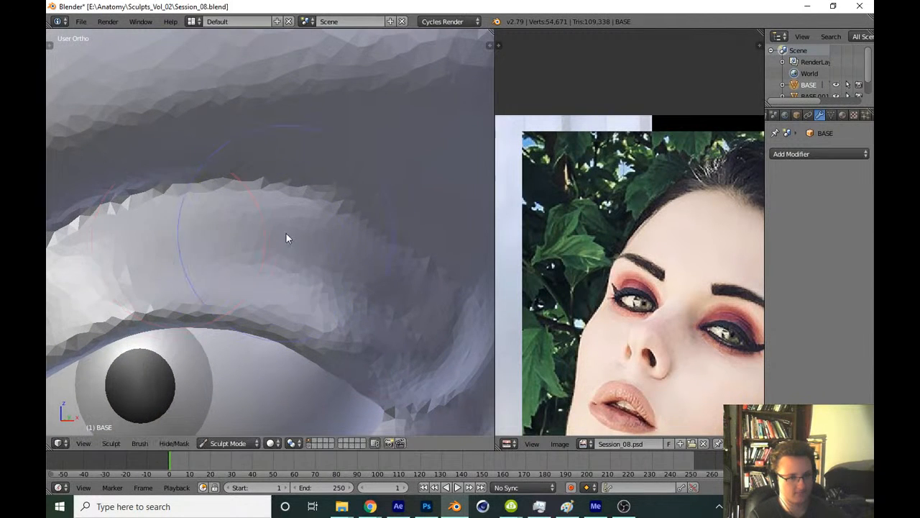
mouse_move(321, 205)
left_mouse_down()
mouse_move(191, 195)
mouse_move(318, 197)
mouse_move(454, 292)
left_mouse_up()
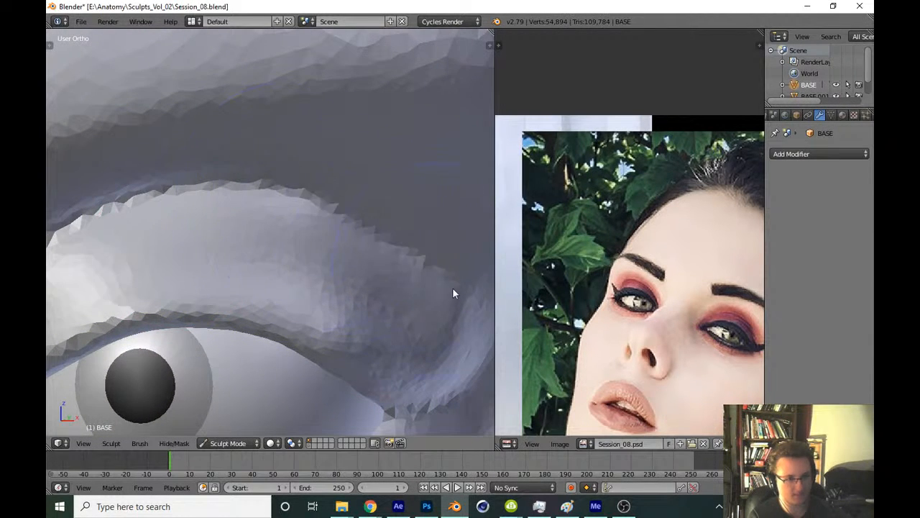
Check the full head from the front, save over Session_08.blend and bring the frontal reference photo into view
scroll(347, 207, "down", 6)
key("KP_1")
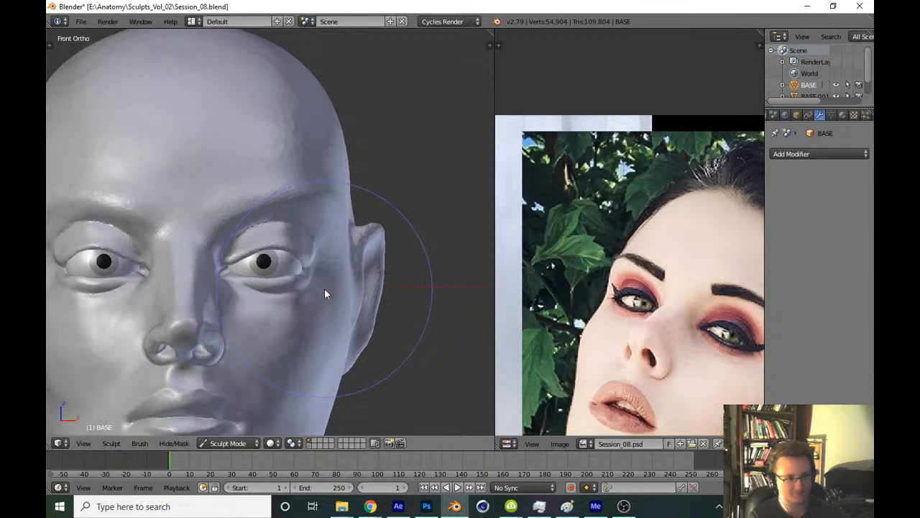
scroll(291, 265, "down", 5)
key("ctrl+s")
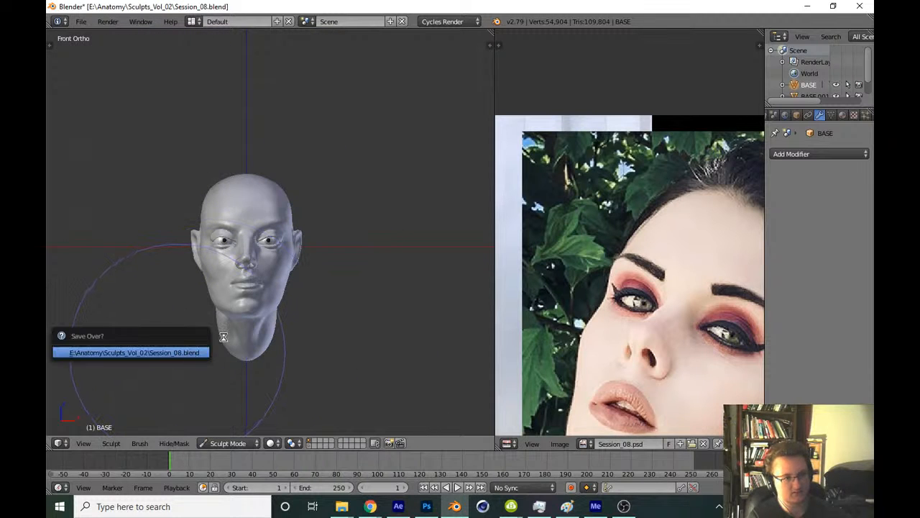
left_click(198, 348)
scroll(547, 229, "up", 4)
scroll(546, 228, "down", 4)
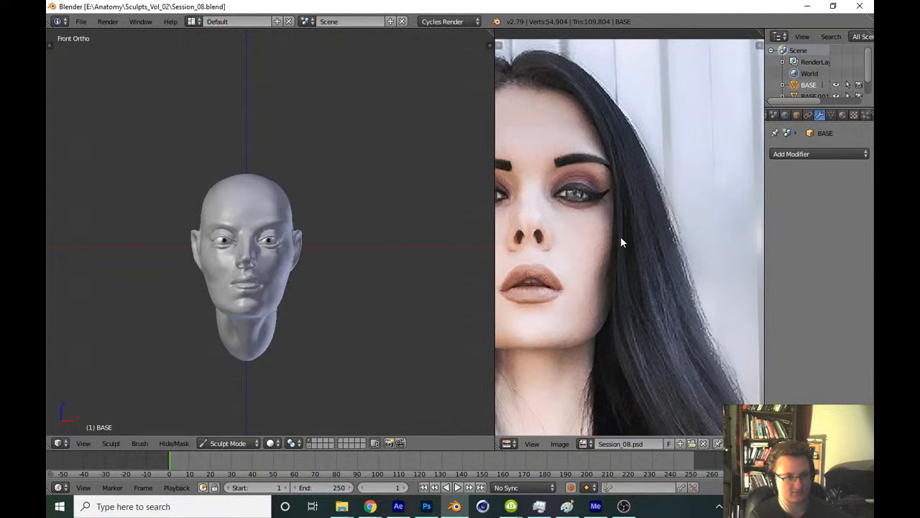
Rework the outer end of the upper eyelid from the side with resized brushes, then check it from the front
middle_click_drag(326, 326, 259, 320)
scroll(373, 191, "up", 6)
scroll(320, 228, "up", 6)
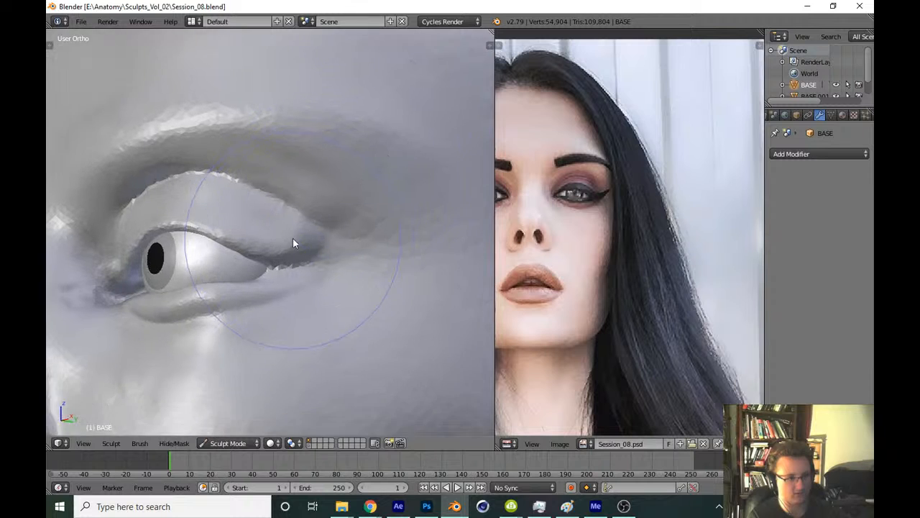
scroll(311, 266, "up", 2)
key("f")
left_click(261, 302)
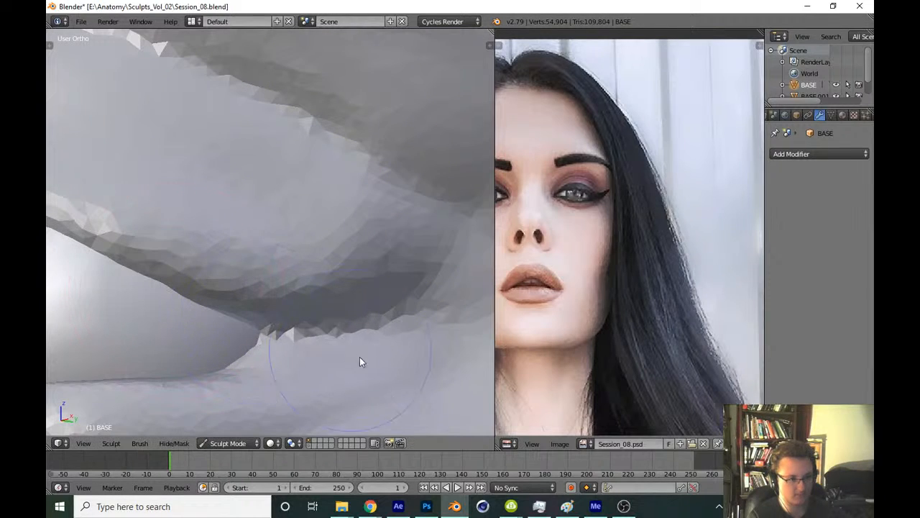
key("t")
key("t")
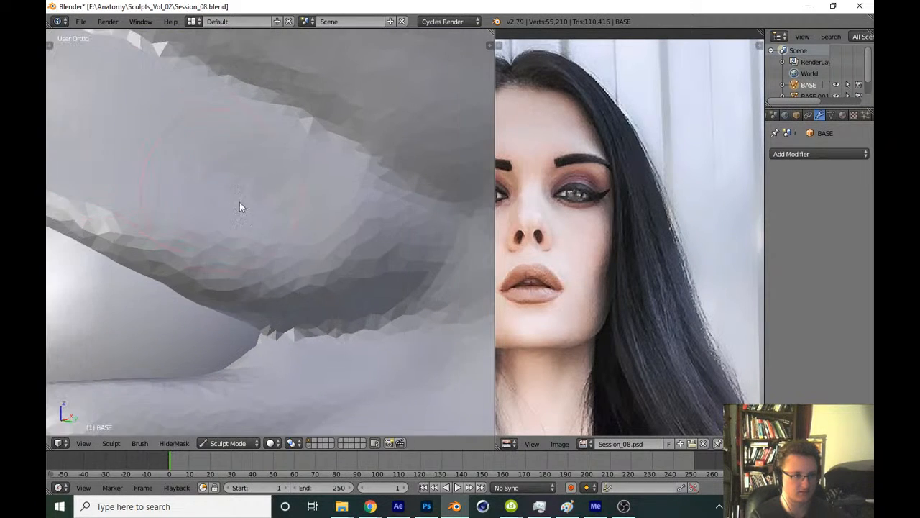
key("f")
left_click(325, 242)
mouse_move(326, 245)
left_mouse_down()
mouse_move(292, 240)
mouse_move(401, 288)
mouse_move(324, 249)
mouse_move(299, 262)
mouse_move(363, 236)
mouse_move(304, 266)
mouse_move(360, 294)
left_mouse_up()
scroll(381, 304, "down", 5)
middle_click_drag(381, 304, 479, 179)
key("KP_1")
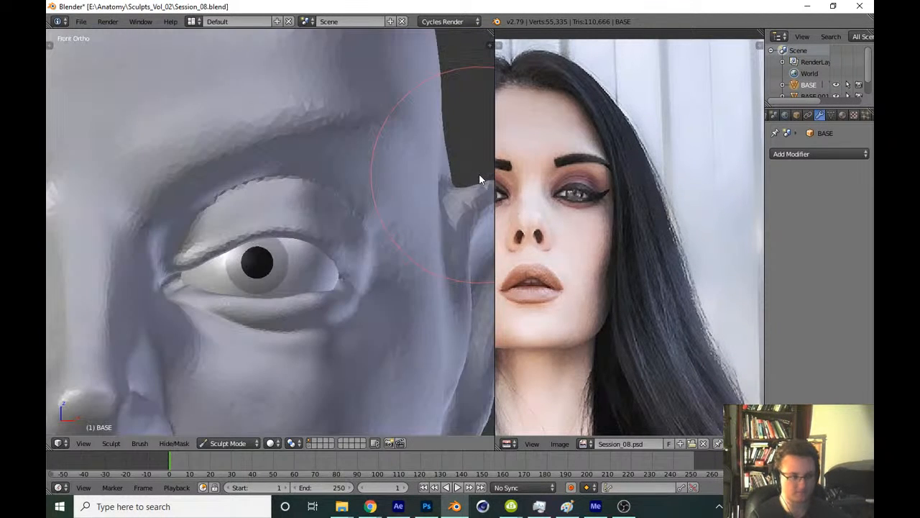
scroll(302, 293, "down", 6)
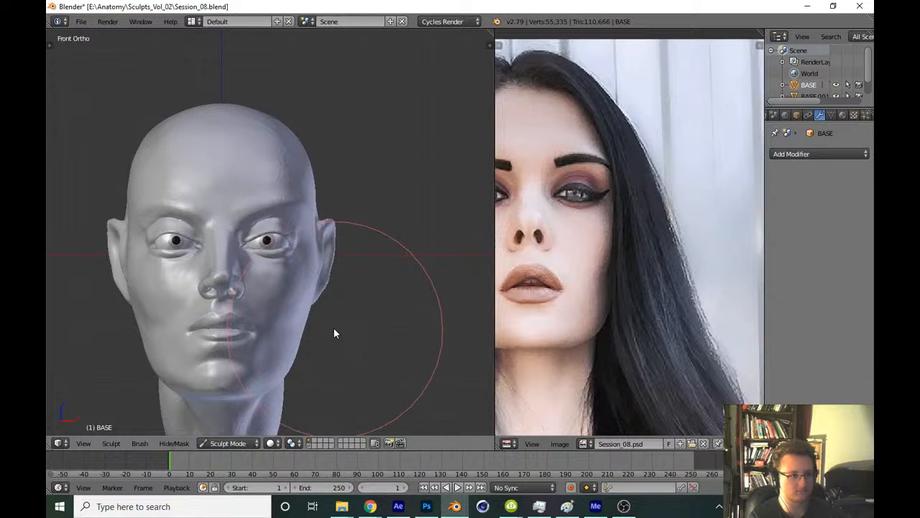
Pull the upper eyelid edge inward and slightly down with an enlarged Grab brush and check the whole face
scroll(325, 347, "up", 8)
key("g")
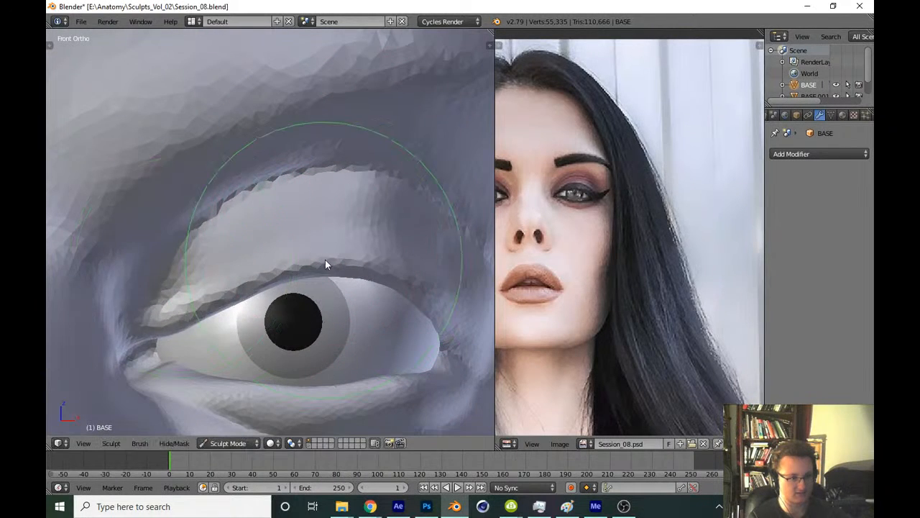
key("f")
left_click(381, 263)
mouse_move(352, 261)
left_mouse_down()
mouse_move(335, 280)
mouse_move(358, 282)
mouse_move(303, 276)
left_mouse_up()
scroll(302, 277, "down", 8)
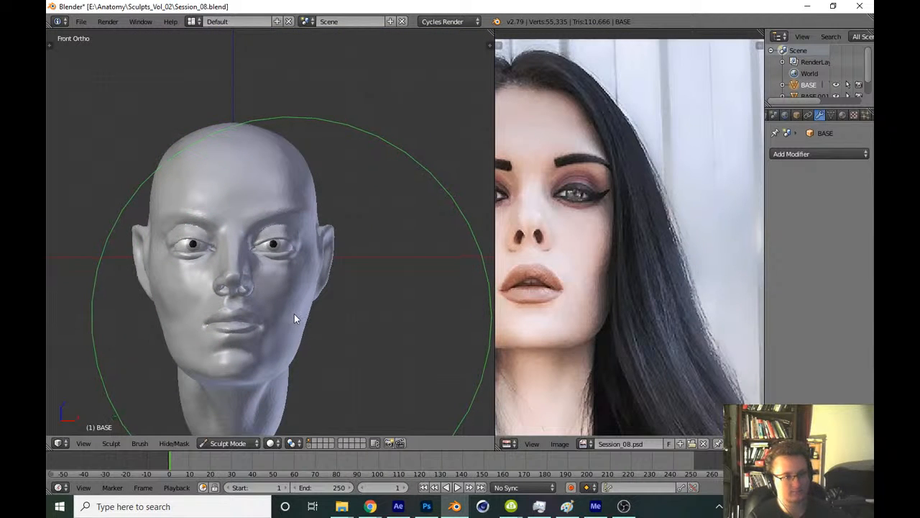
scroll(296, 331, "down", 1)
middle_click_drag(296, 331, 298, 340)
scroll(310, 277, "up", 3)
key("KP_1")
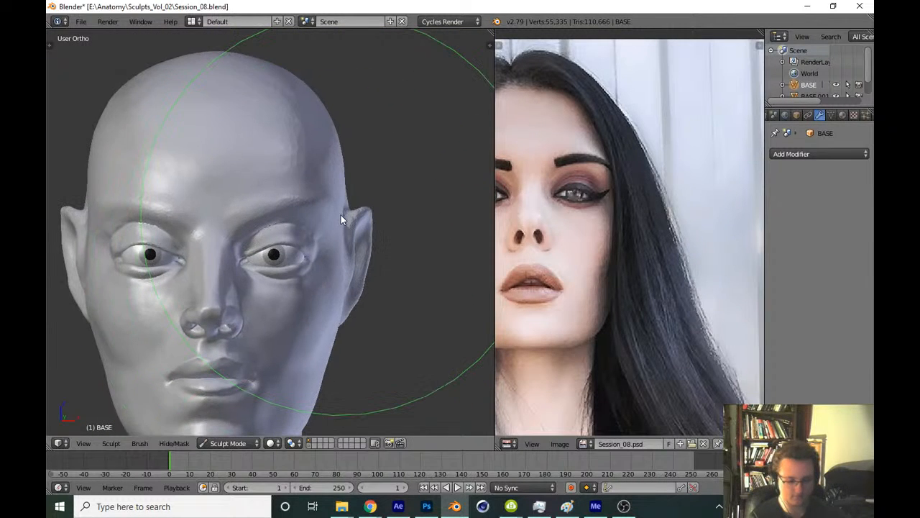
Nudge the upper eyelid edge above the pupil slightly downward and inward with the Grab brush
scroll(291, 267, "up", 5)
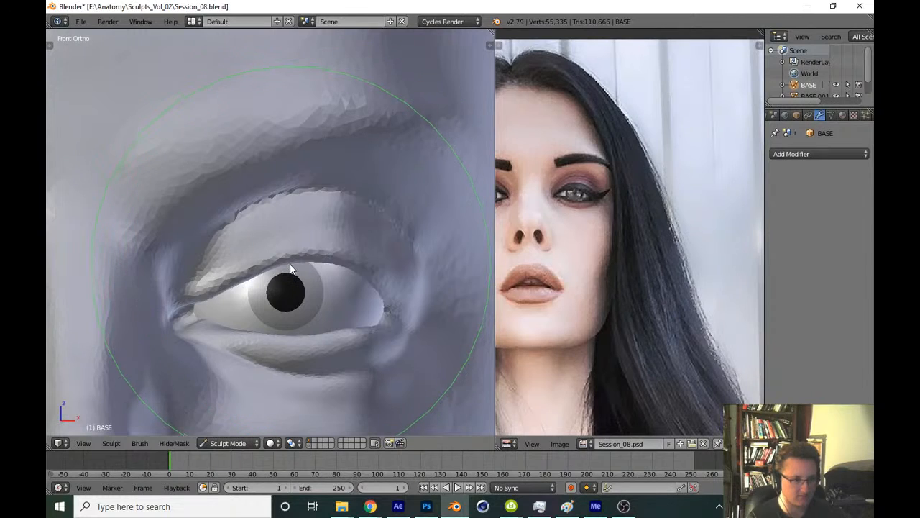
left_click_drag(292, 267, 285, 271)
mouse_move(286, 270)
middle_mouse_down()
mouse_move(255, 305)
mouse_move(304, 302)
mouse_move(257, 278)
mouse_move(294, 197)
mouse_move(325, 173)
mouse_move(314, 224)
mouse_move(325, 236)
mouse_move(260, 210)
mouse_move(221, 221)
mouse_move(230, 227)
middle_mouse_up()
key("KP_1")
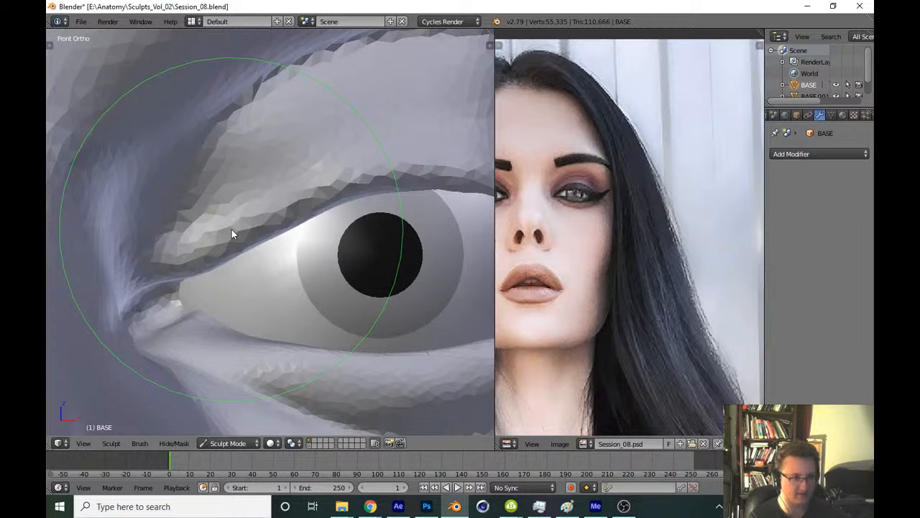
scroll(231, 228, "down", 10)
Even out the surface of the upper eyelid's inner half with a smaller brush chosen from the brush list
key("t")
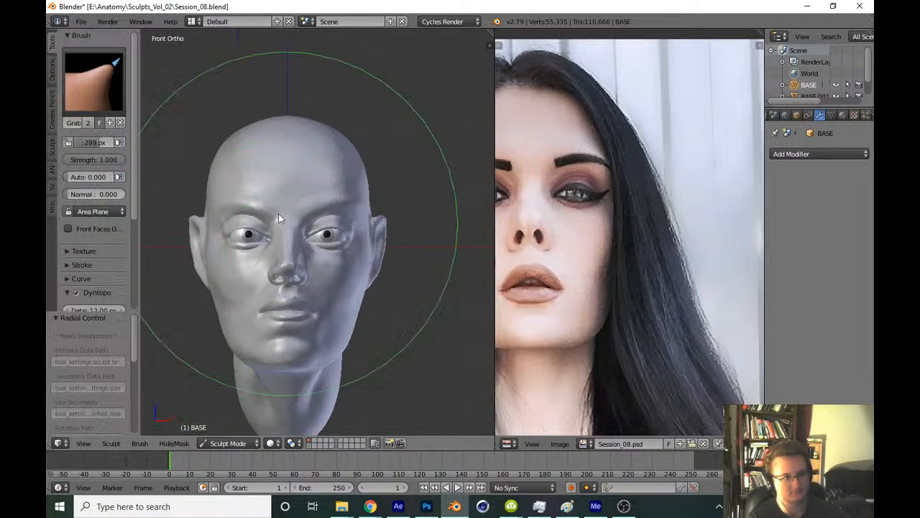
left_click(109, 98)
left_click(172, 147)
key("t")
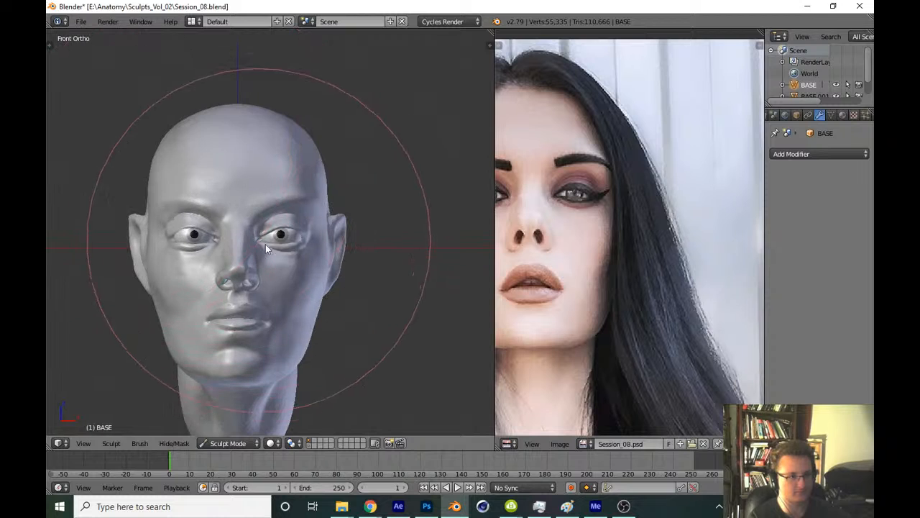
scroll(321, 207, "up", 8)
key("f")
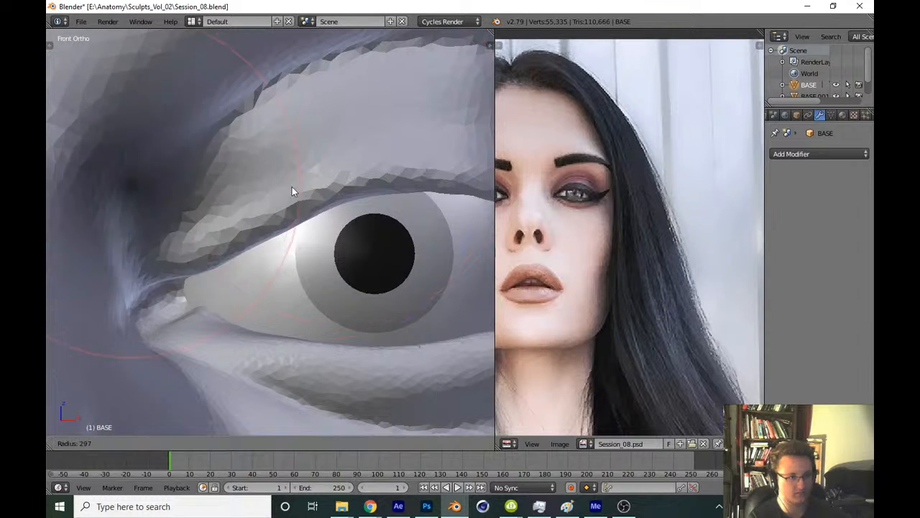
left_click(236, 198)
key("t")
left_click(105, 101)
left_click(206, 162)
key("t")
mouse_move(219, 173)
left_mouse_down()
mouse_move(232, 204)
mouse_move(369, 152)
mouse_move(412, 154)
left_mouse_up()
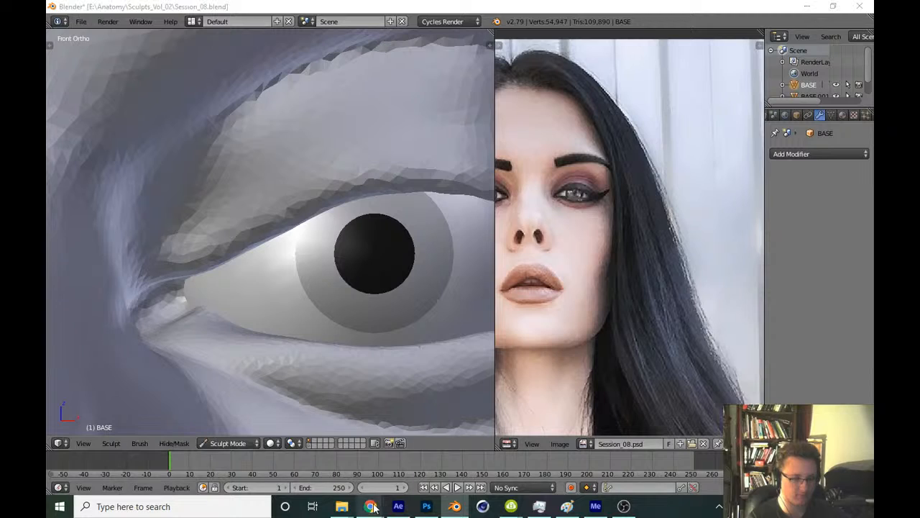
mouse_move(370, 506)
left_click(426, 466)
left_click(454, 506)
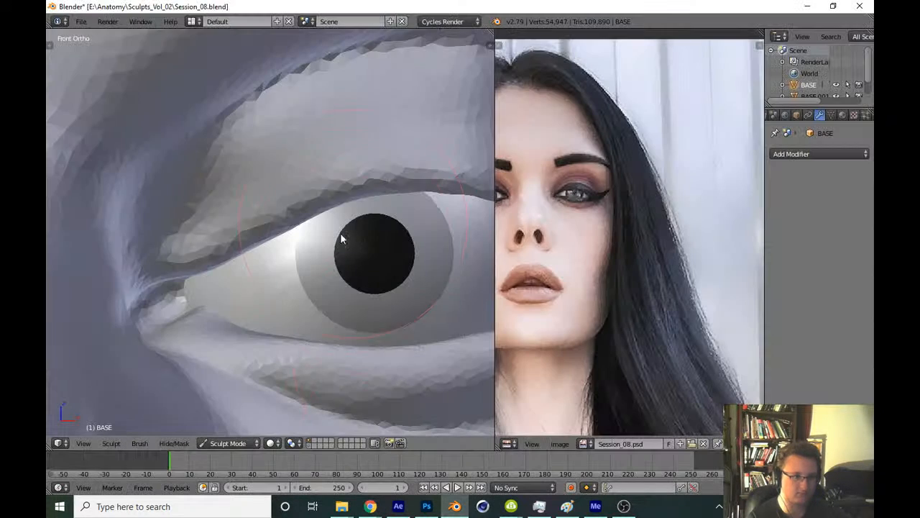
Pull the area above the inner upper eyelid crease slightly down with a large Grab brush
scroll(340, 233, "down", 6)
scroll(334, 328, "up", 10)
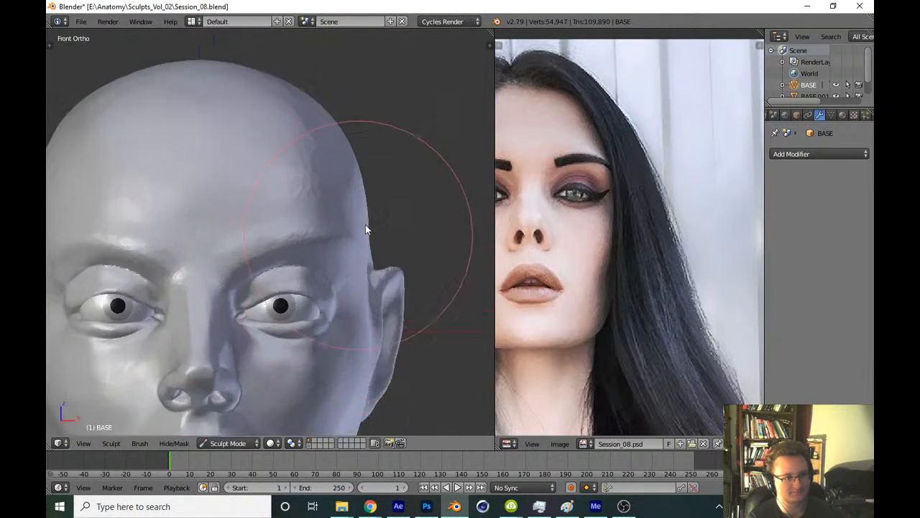
key("f")
left_click(352, 199)
key("f")
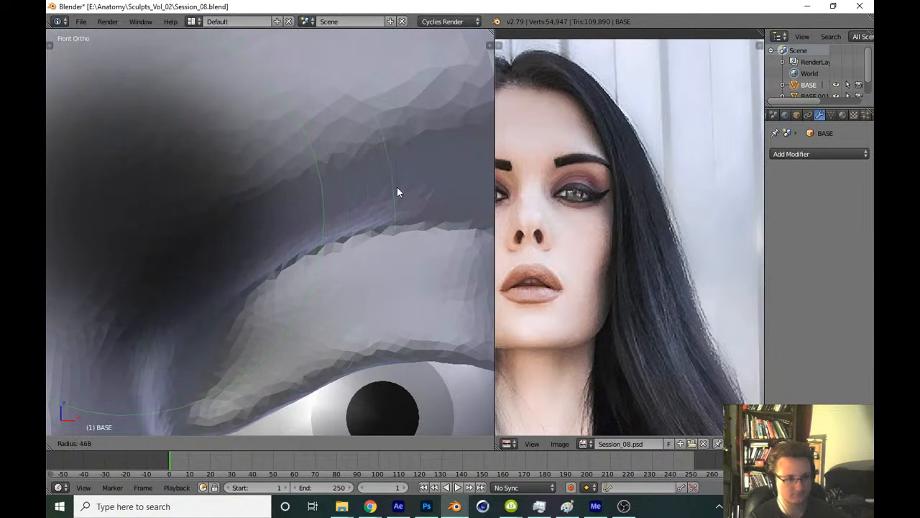
left_click(397, 187)
left_click_drag(296, 212, 295, 226)
scroll(351, 254, "down", 3)
mouse_move(351, 259)
middle_mouse_down("shift")
mouse_move(315, 255)
mouse_move(341, 249)
middle_mouse_up("shift")
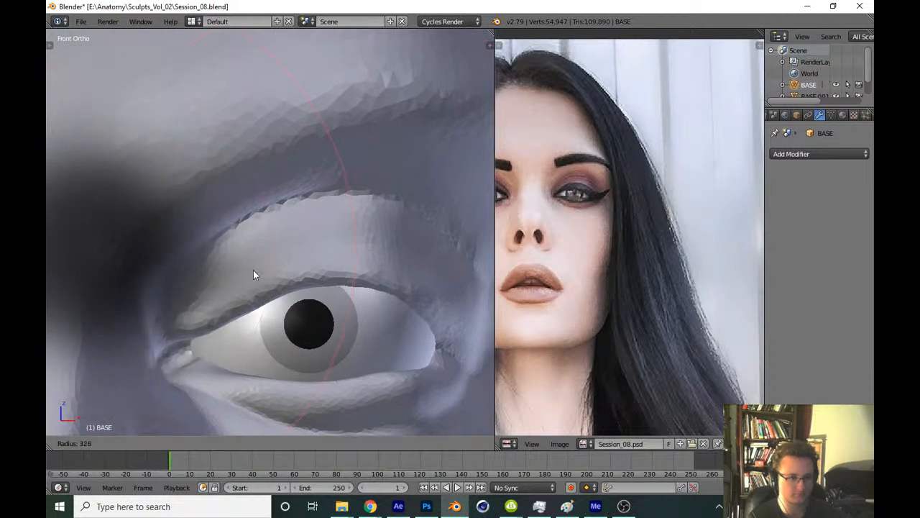
Mask the upper eyelid from the inner corner to the outer corner
scroll(253, 270, "up", 2)
mouse_move(250, 238)
left_mouse_down()
mouse_move(145, 363)
mouse_move(366, 228)
left_mouse_up()
middle_click_drag(322, 263, 240, 267, "shift")
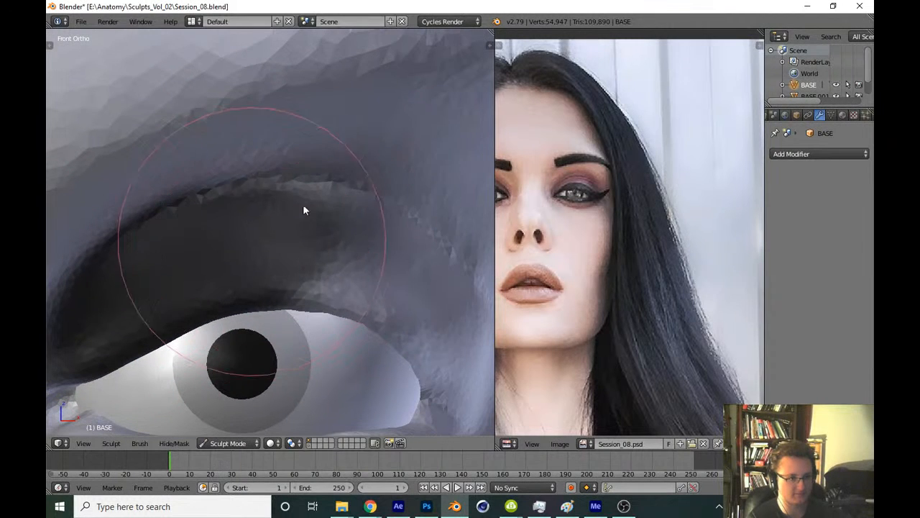
mouse_move(304, 208)
left_mouse_down()
mouse_move(374, 294)
mouse_move(425, 314)
mouse_move(470, 295)
mouse_move(405, 335)
left_mouse_up()
scroll(388, 261, "down", 2)
middle_click_drag(325, 214, 384, 274, "shift")
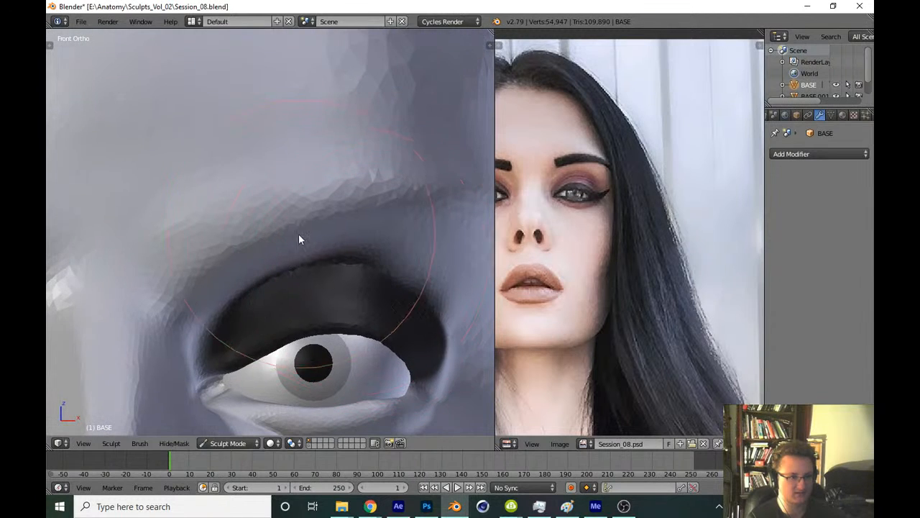
key("g")
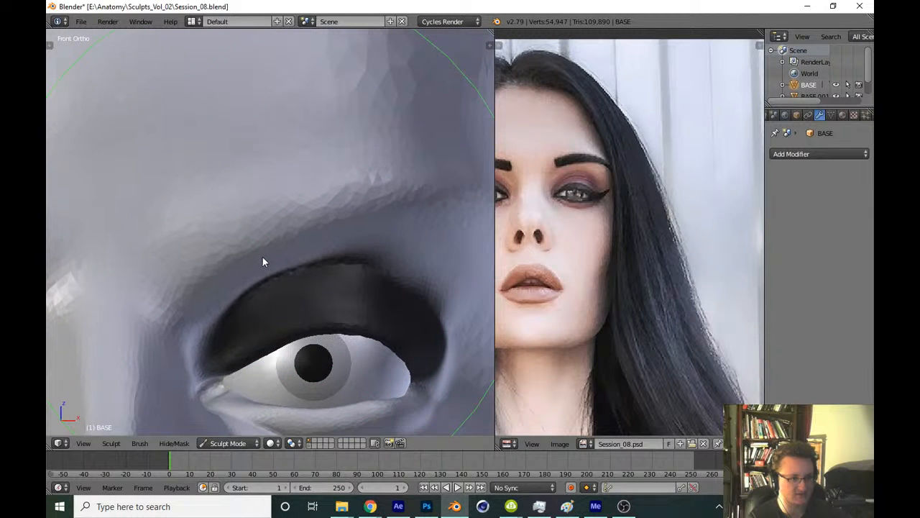
Extend the mask over the inner eye corner, nose bridge, lower eyelid and outer eye corner with a resized brush
middle_click_drag(314, 364, 340, 252, "shift")
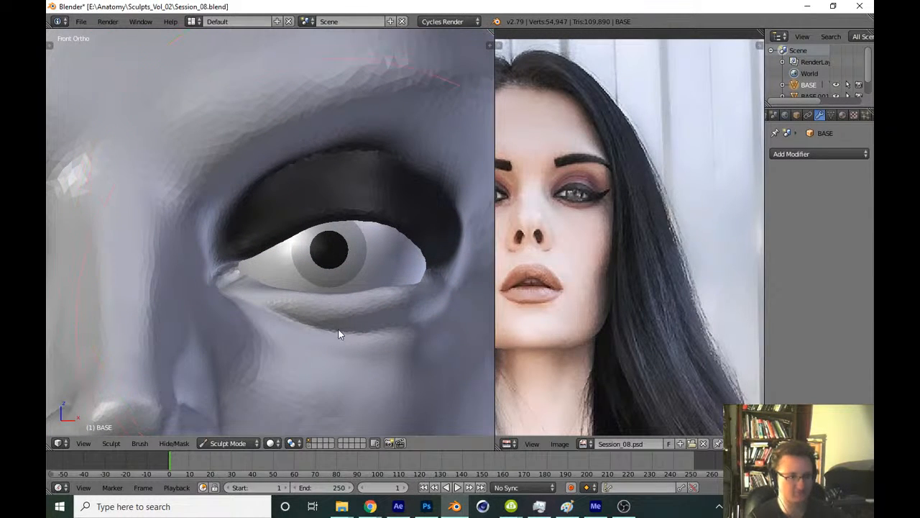
scroll(340, 294, "up", 2)
key("f")
left_click(208, 257)
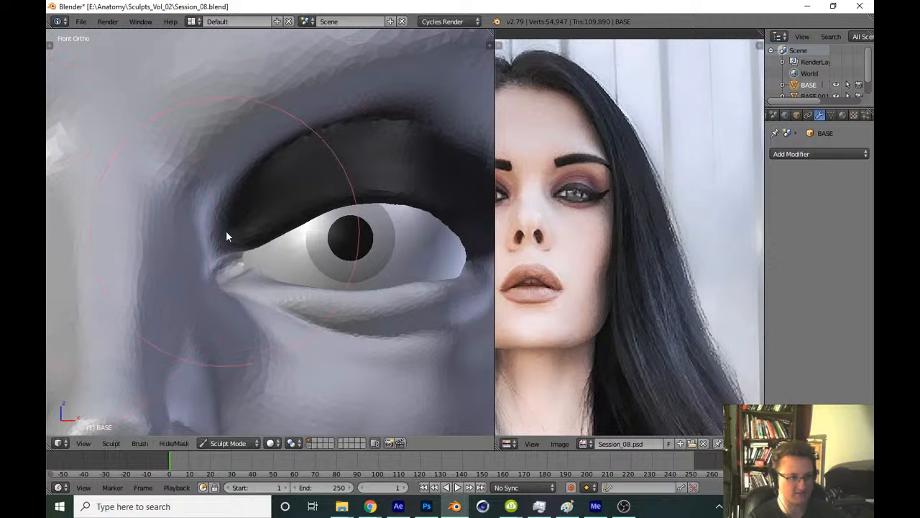
mouse_move(325, 189)
left_mouse_down()
mouse_move(320, 342)
mouse_move(218, 262)
mouse_move(459, 269)
mouse_move(431, 298)
left_mouse_up()
middle_click_drag(341, 274, 279, 307, "shift")
mouse_move(279, 306)
left_mouse_down()
mouse_move(421, 266)
mouse_move(378, 343)
mouse_move(487, 280)
mouse_move(262, 301)
mouse_move(185, 269)
mouse_move(93, 335)
mouse_move(163, 333)
mouse_move(132, 267)
mouse_move(257, 393)
mouse_move(395, 378)
mouse_move(363, 242)
left_mouse_up()
middle_click_drag(362, 236, 330, 282, "ctrl")
middle_click_drag(222, 275, 318, 254, "shift")
mouse_move(160, 296)
left_mouse_down()
mouse_move(168, 285)
mouse_move(309, 342)
mouse_move(357, 335)
left_mouse_up()
middle_click_drag(397, 316, 335, 342, "shift")
mouse_move(413, 314)
left_mouse_down()
mouse_move(426, 347)
mouse_move(404, 402)
left_mouse_up()
middle_click_drag(305, 268, 325, 303, "shift")
Pull the brow fold down over the masked upper eyelid with a large Grab brush, checking it from the side and front
key("g")
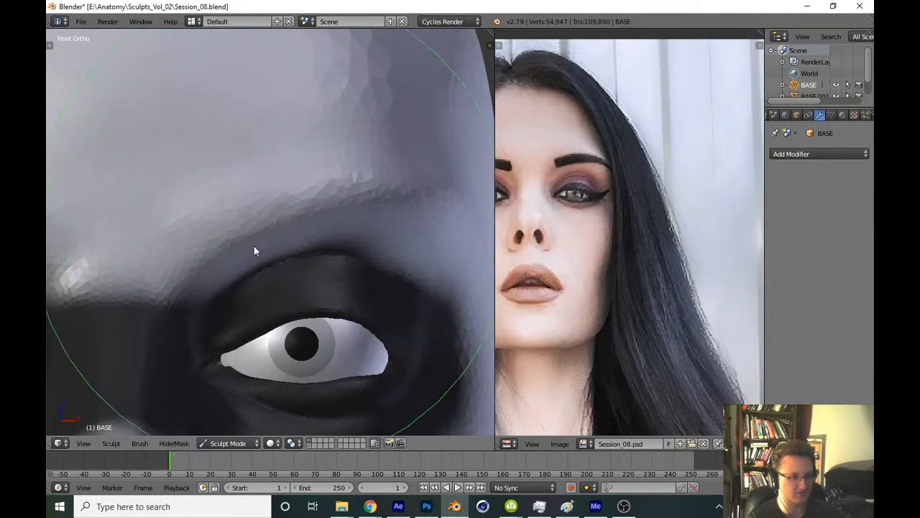
mouse_move(252, 248)
left_mouse_down()
mouse_move(244, 263)
mouse_move(253, 270)
left_mouse_up()
left_click_drag(352, 228, 358, 257)
scroll(358, 256, "down", 6)
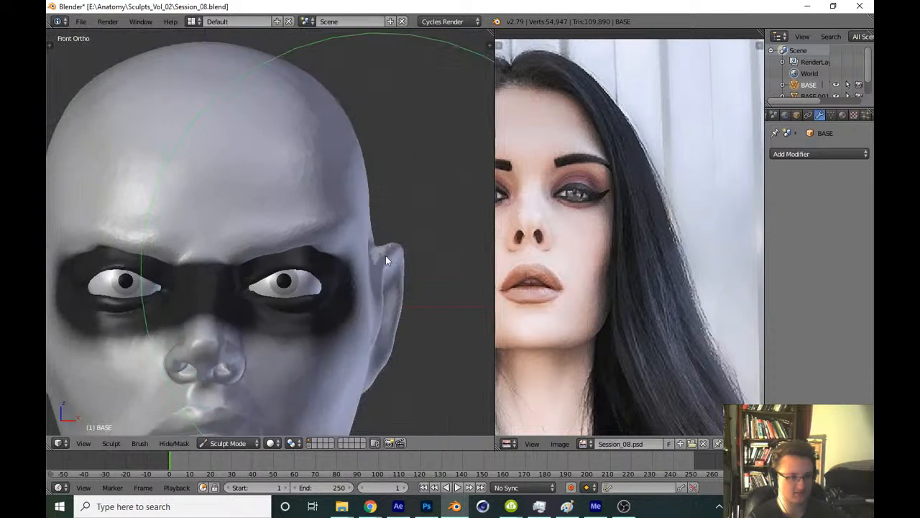
key("KP_3")
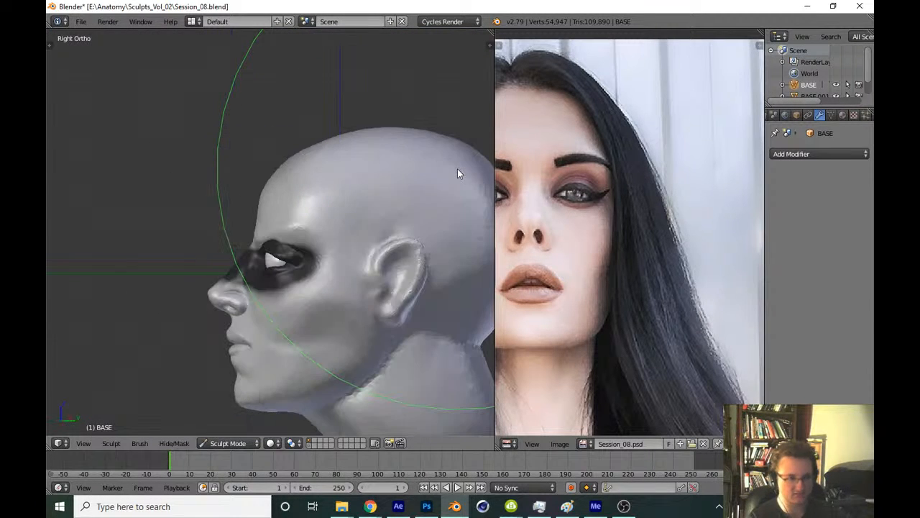
scroll(298, 245, "up", 5)
key("z")
key("z")
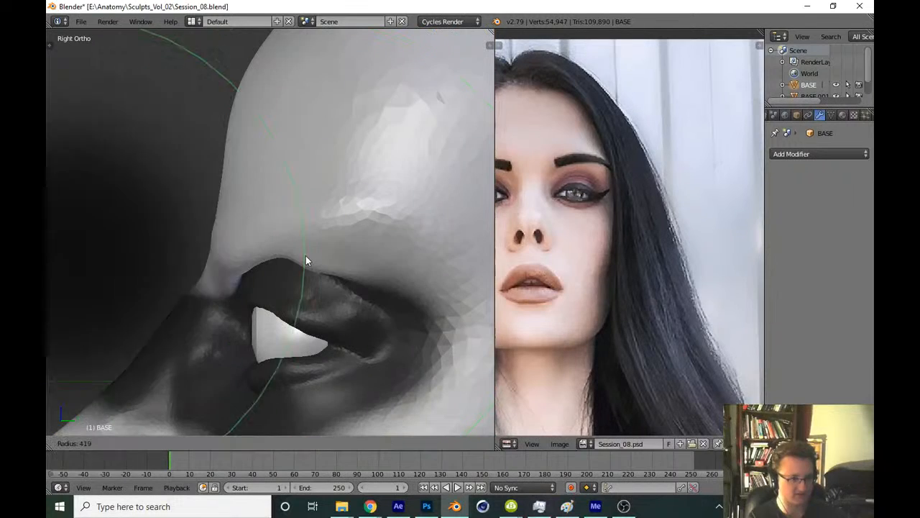
key("KP_1")
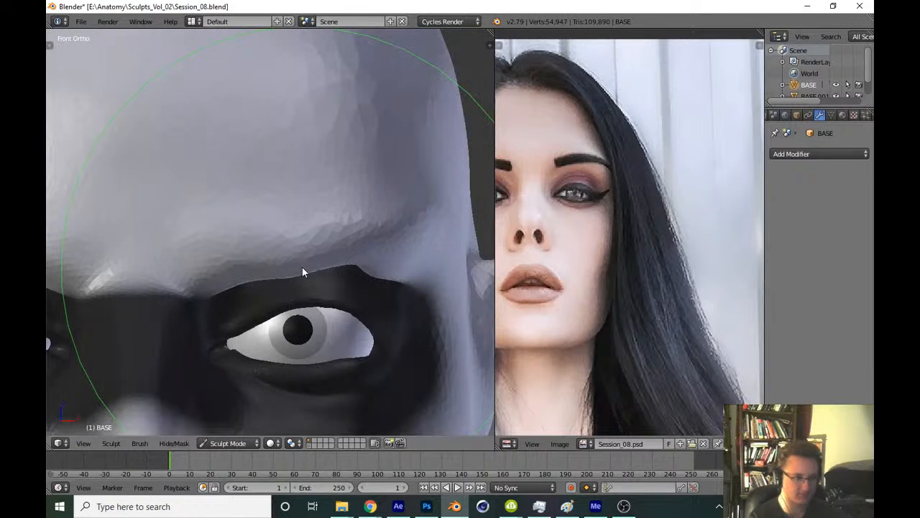
scroll(302, 266, "down", 5)
scroll(282, 344, "down", 3)
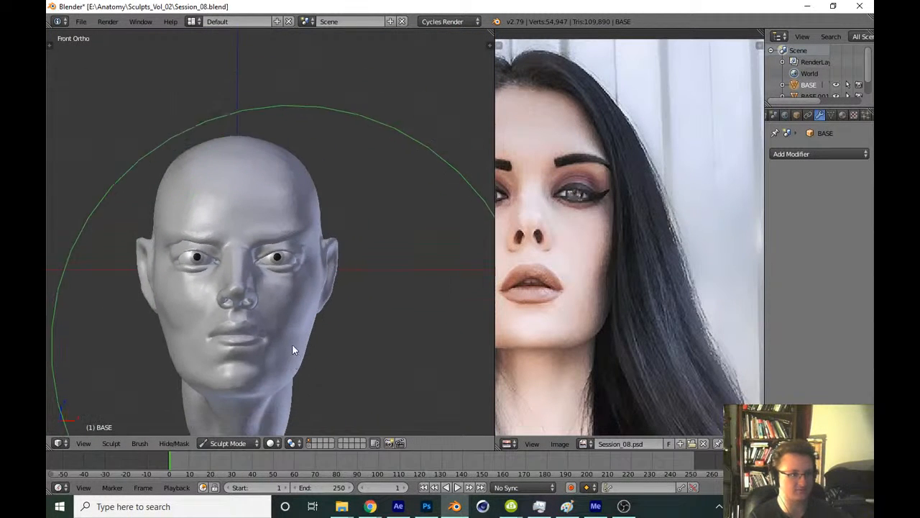
Undo the brow fold changes together with the mask painted around the eyes
key("ctrl+z")
key("ctrl+z")
key("ctrl+z")
key("ctrl+z")
key("ctrl+z")
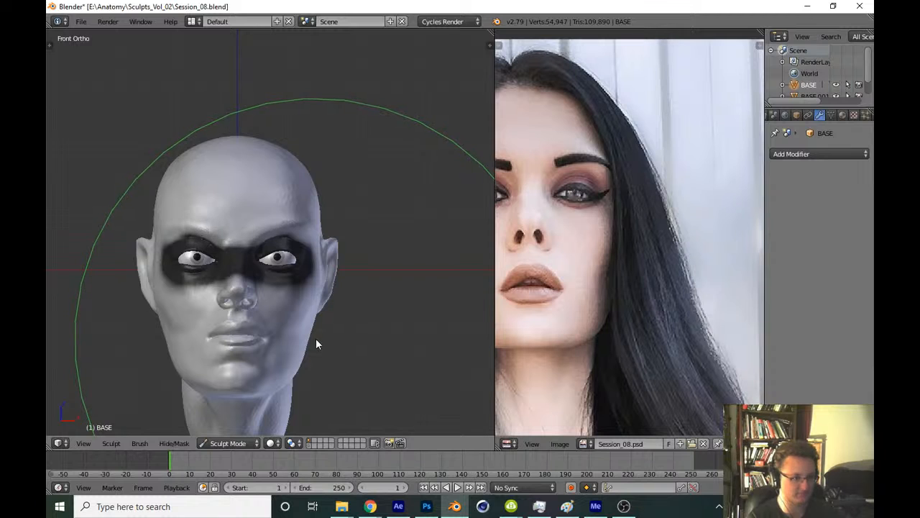
key("ctrl+z")
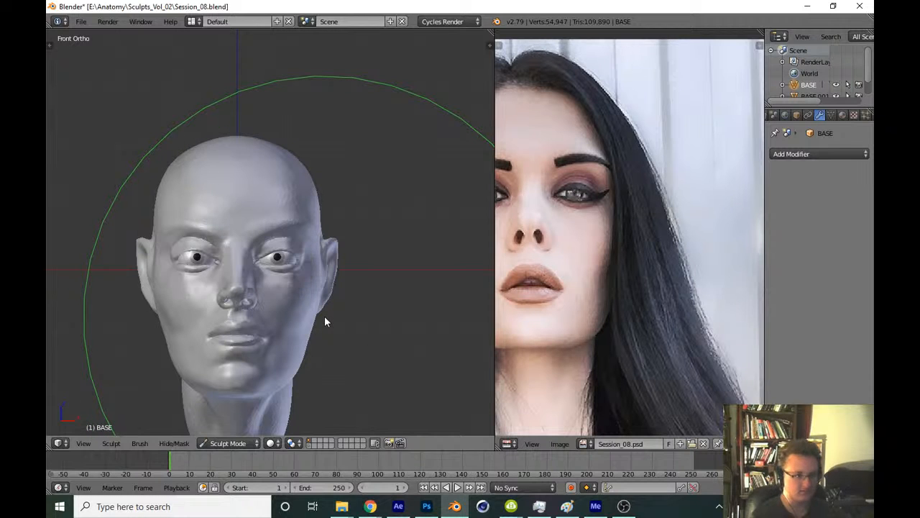
Choose another brush from the brush list and build up the upper eyelid's rim from the inner corner to above the pupil
scroll(308, 216, "up", 8)
scroll(323, 252, "down", 3)
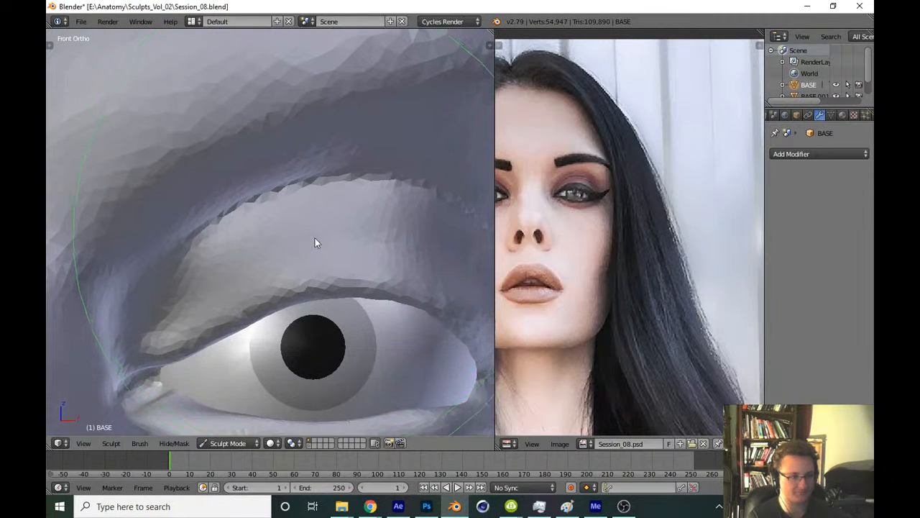
key("t")
left_click(101, 89)
left_click(168, 139)
key("t")
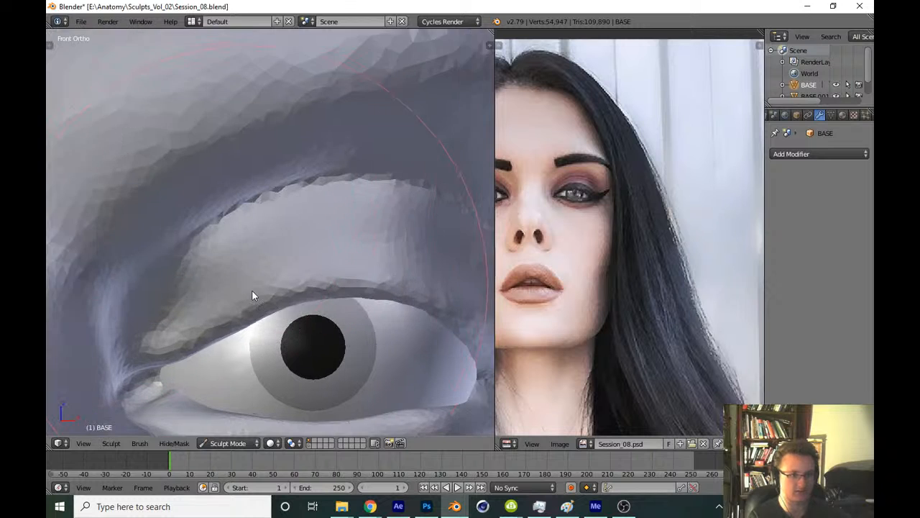
scroll(252, 293, "up", 4)
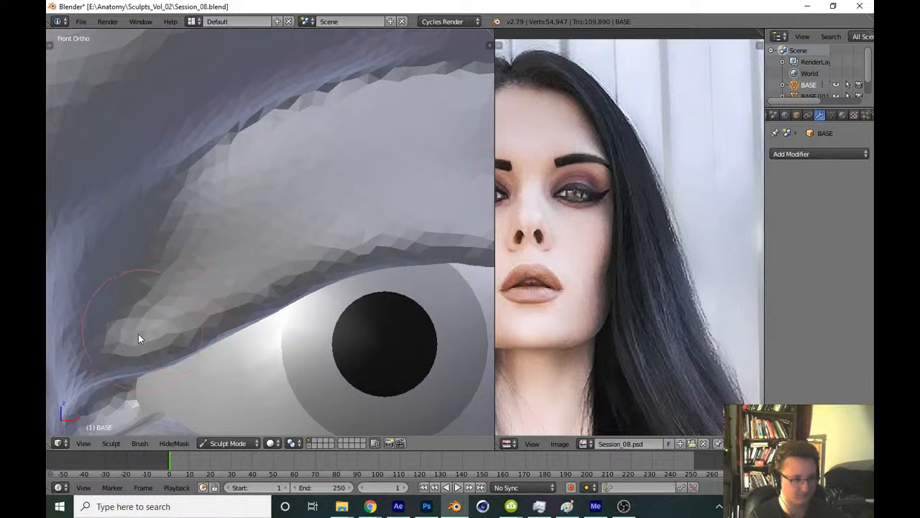
mouse_move(138, 334)
left_mouse_down()
mouse_move(333, 234)
mouse_move(319, 249)
left_mouse_up()
middle_click_drag(368, 245, 290, 244, "shift")
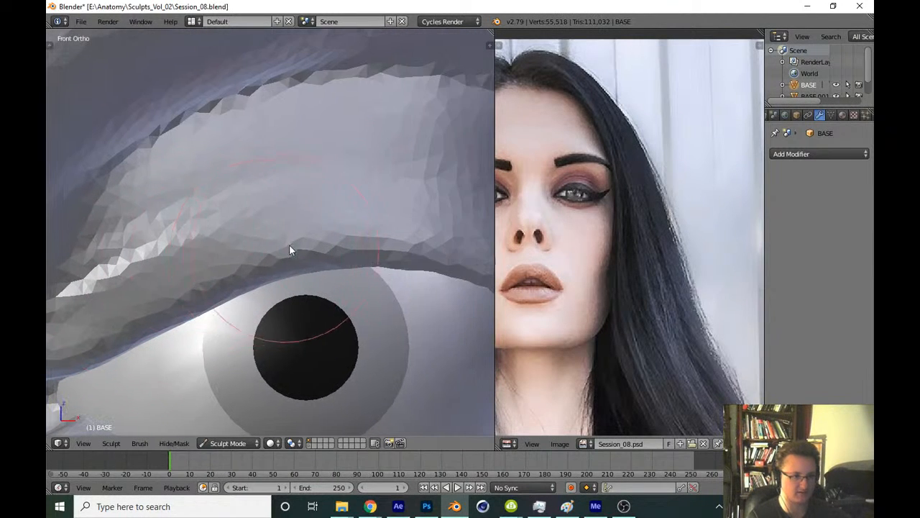
left_click_drag(289, 244, 432, 251)
Resize the brush and thicken the upper eyelid's rim from above the iris toward the outer half
mouse_move(433, 252)
middle_mouse_down()
mouse_move(346, 248)
mouse_move(319, 262)
middle_mouse_up()
scroll(320, 262, "down", 1)
key("f")
left_click(302, 260)
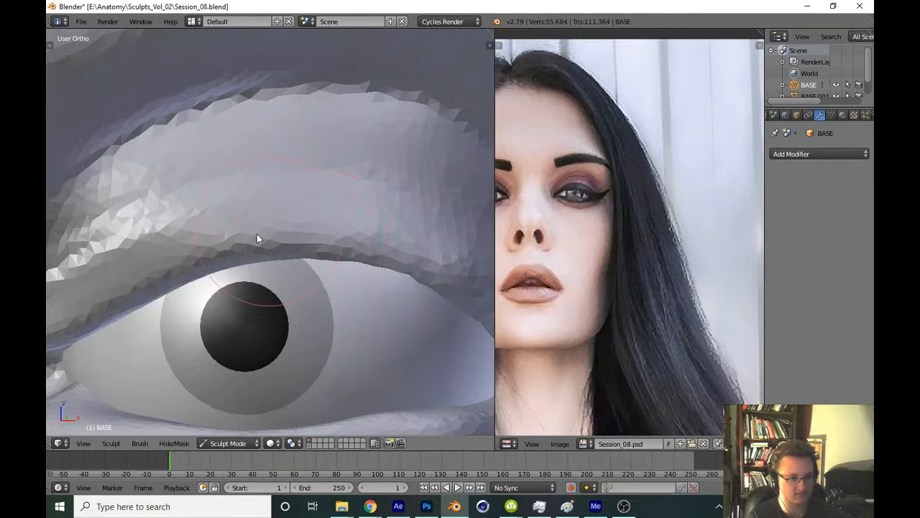
left_click_drag(257, 233, 442, 255)
middle_click_drag(356, 236, 301, 245, "shift")
left_click_drag(301, 246, 377, 295)
middle_click_drag(381, 295, 321, 286)
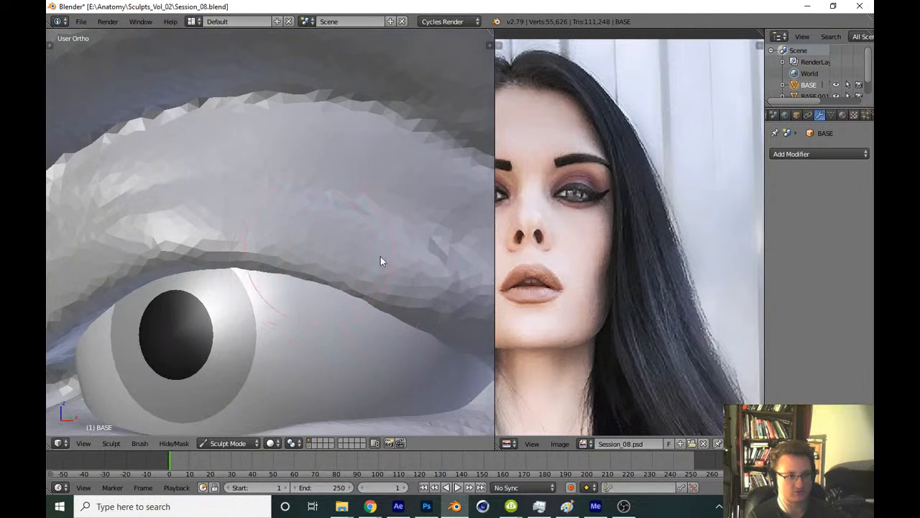
Continue the rim build-up to the outer eye corner and smooth the rough surface on the outer eyelid
middle_click_drag(396, 276, 311, 267, "shift")
left_click_drag(330, 277, 474, 317)
mouse_move(343, 258)
middle_mouse_down("shift")
mouse_move(342, 281)
mouse_move(302, 281)
middle_mouse_up("shift")
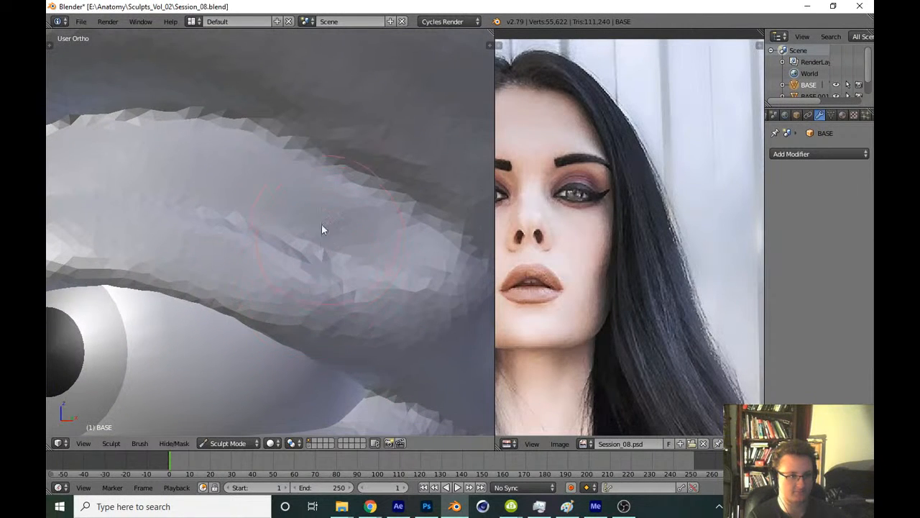
left_click_drag(321, 223, 362, 261, "shift")
scroll(396, 342, "down", 8)
key("KP_1")
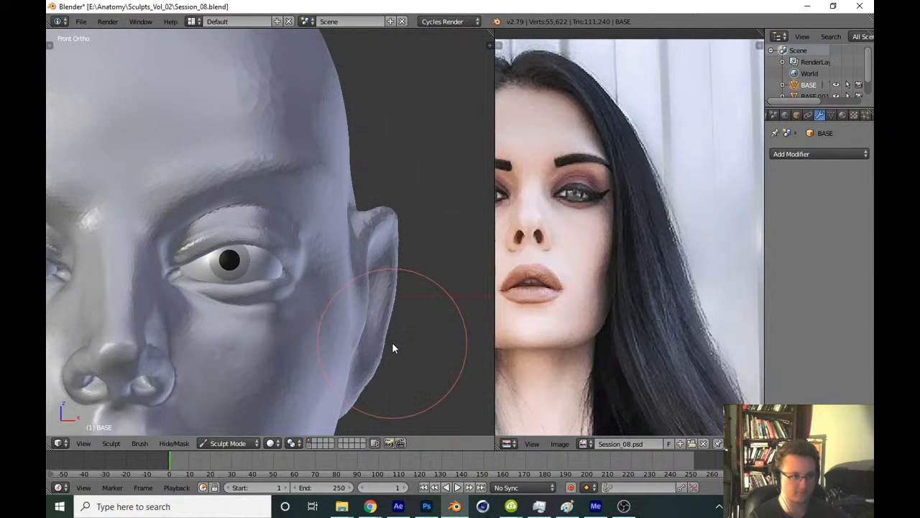
Add a second pass along the upper eyelid's inner rim and smooth the ridge near the inner eye corner
scroll(231, 306, "up", 10)
middle_click_drag(232, 270, 291, 269, "shift")
middle_click_drag(291, 269, 288, 223, "ctrl")
left_click_drag(157, 328, 298, 277)
middle_click_drag(280, 274, 178, 275, "shift")
scroll(176, 278, "down", 1)
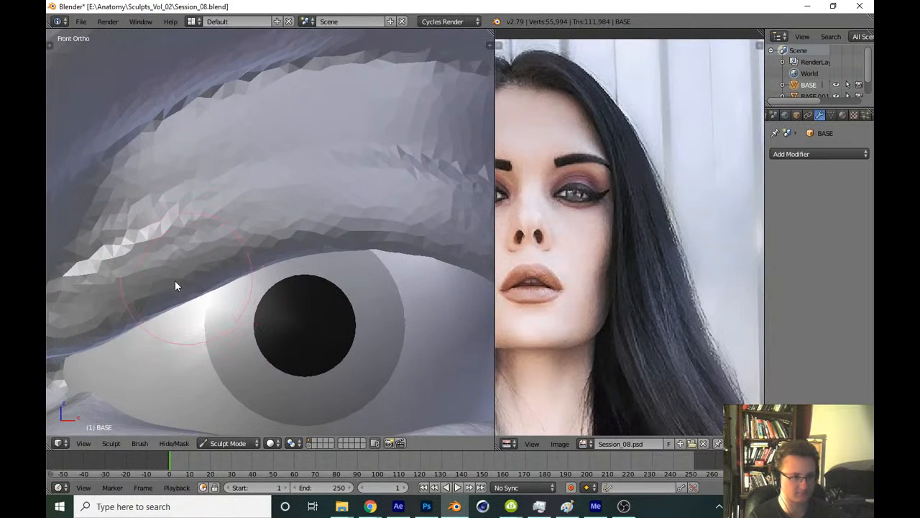
left_click_drag(97, 263, 158, 223, "shift")
Reinforce the outer part of the upper eyelid's rim toward the outer eye corner and check it from the front
middle_click_drag(386, 207, 259, 215, "shift")
scroll(277, 245, "down", 1)
mouse_move(318, 269)
middle_mouse_down()
mouse_move(296, 267)
mouse_move(323, 273)
middle_mouse_up()
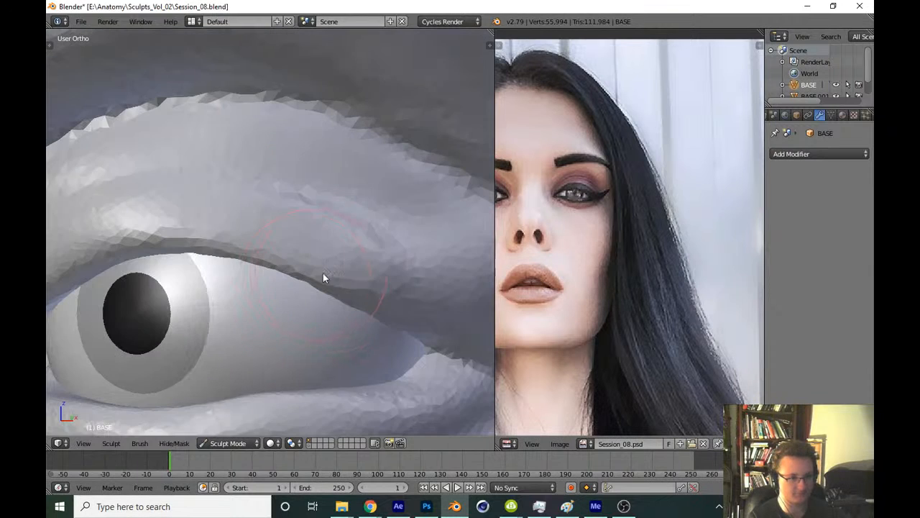
middle_click_drag(478, 320, 431, 300, "ctrl")
middle_click_drag(431, 301, 347, 285)
scroll(322, 292, "up", 3)
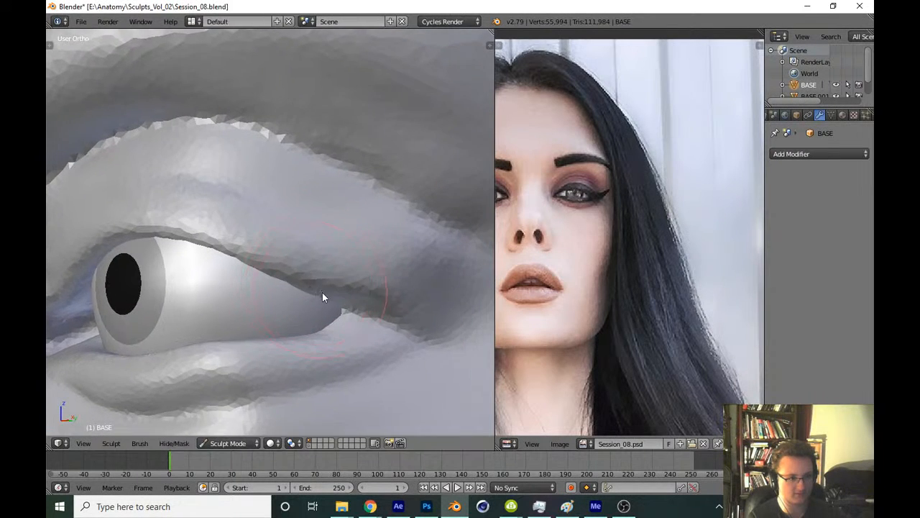
mouse_move(305, 267)
left_mouse_down()
mouse_move(370, 294)
mouse_move(439, 288)
left_mouse_up()
scroll(392, 341, "down", 3)
scroll(391, 340, "down", 2)
middle_click_drag(391, 341, 381, 294)
key("KP_1")
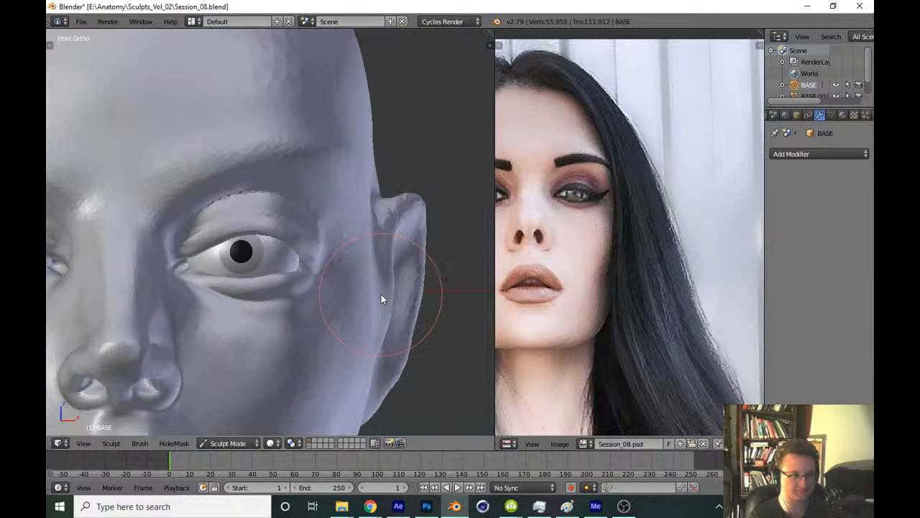
Save the sculpt over the existing Session_08.blend file
scroll(364, 323, "down", 5)
key("ctrl+s")
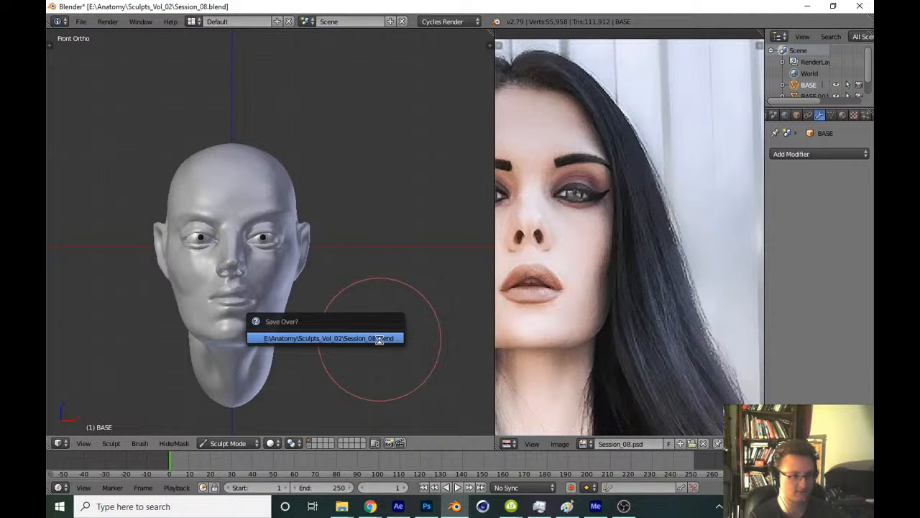
key("Return")
Sharpen the inner and middle part of the upper eyelid fold with the Crease brush
scroll(367, 201, "up", 8)
middle_click_drag(234, 230, 345, 295, "shift")
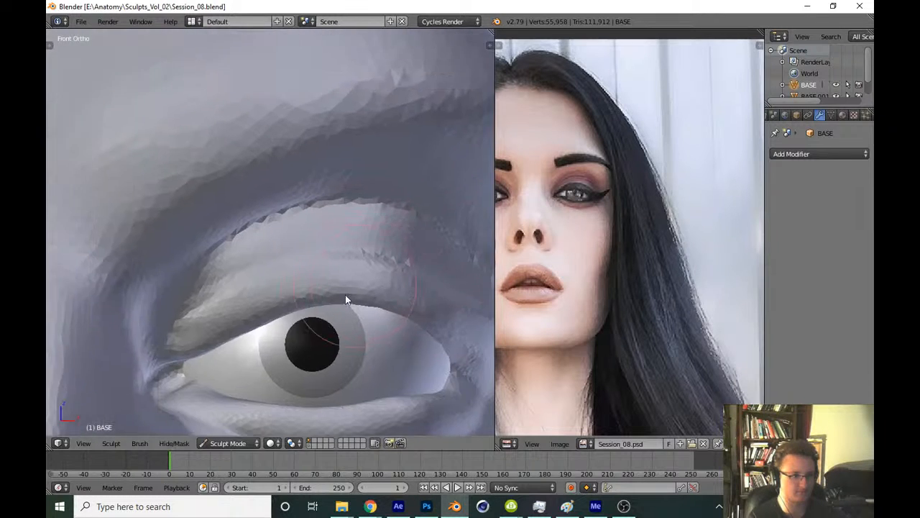
scroll(345, 295, "up", 5)
key("shift+c")
left_click_drag(143, 296, 307, 205)
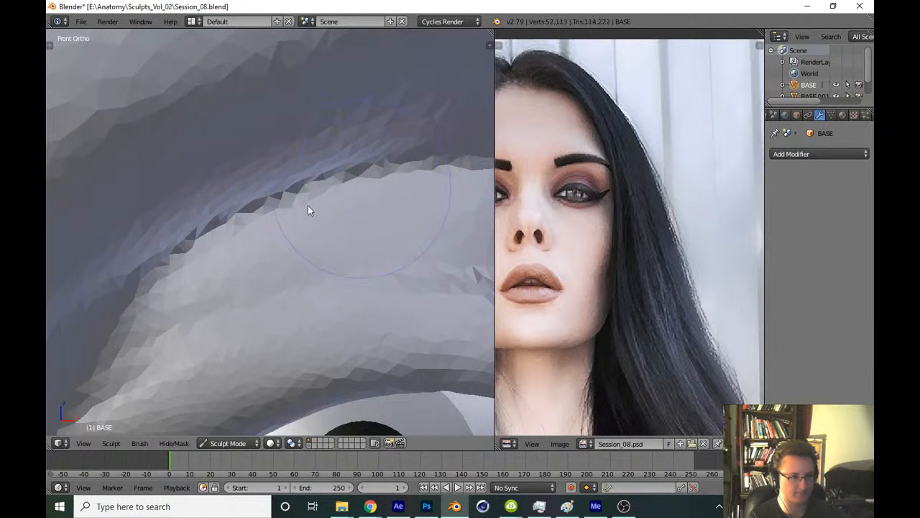
mouse_move(307, 206)
middle_mouse_down()
mouse_move(234, 247)
mouse_move(307, 248)
mouse_move(252, 248)
middle_mouse_up()
mouse_move(216, 212)
left_mouse_down()
mouse_move(408, 206)
mouse_move(442, 241)
left_mouse_up()
Carry the Crease brush along the upper eyelid fold down to the outer eye corner
mouse_move(374, 234)
middle_mouse_down()
mouse_move(355, 269)
mouse_move(284, 241)
middle_mouse_up()
left_click_drag(270, 225, 453, 292)
middle_click_drag(343, 284, 288, 270)
left_click_drag(346, 259, 480, 355)
scroll(348, 315, "down", 1)
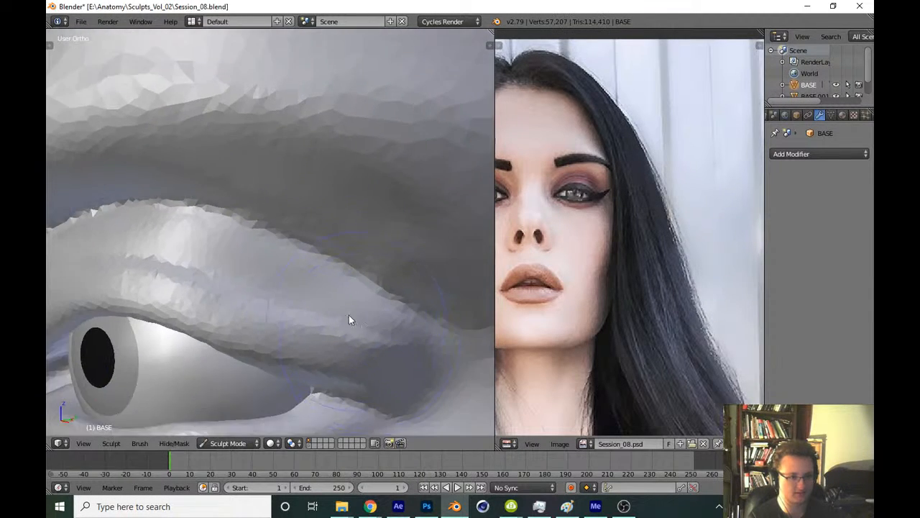
middle_click_drag(349, 315, 305, 305)
left_click_drag(306, 236, 412, 301)
middle_click_drag(392, 289, 350, 279)
scroll(351, 279, "down", 1)
key("KP_1")
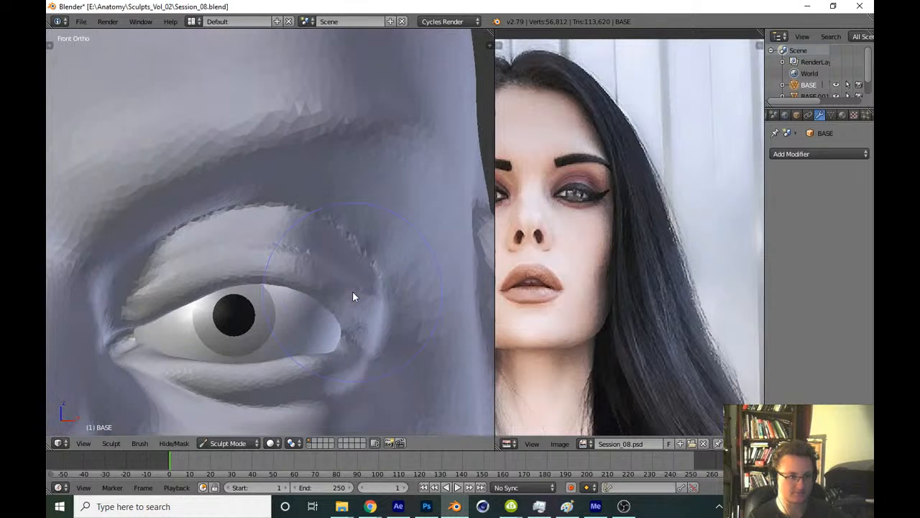
Check the whole head from the front and save again over Session_08.blend
scroll(318, 329, "down", 4)
key("ctrl+s")
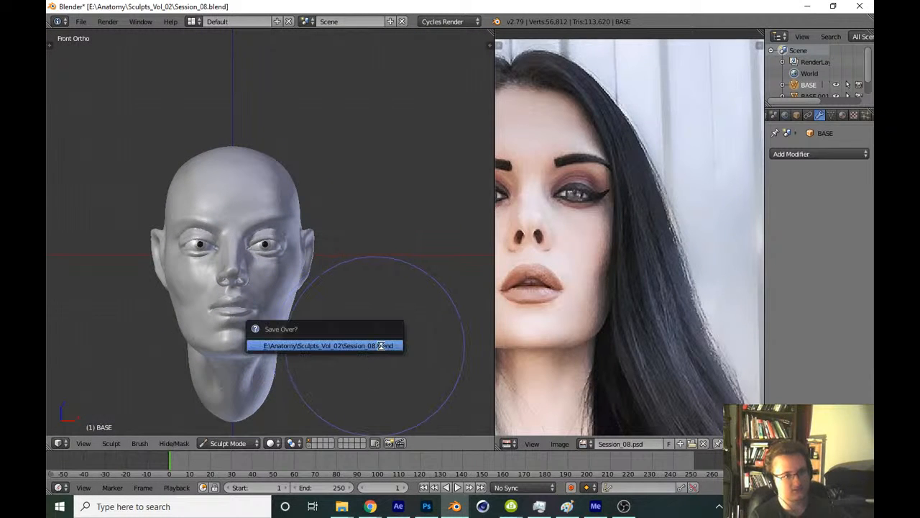
left_click(380, 345)
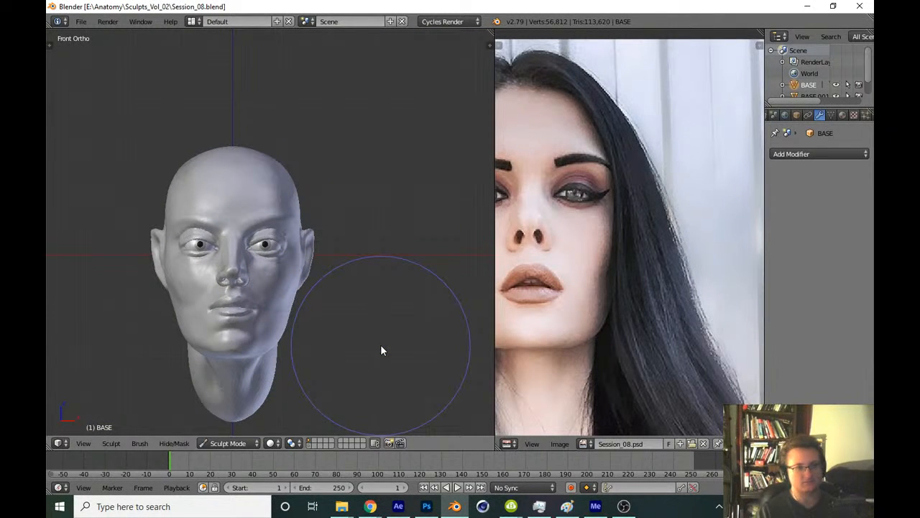
Bring the tilted-face reference photo into view and compare the head with it from front and three-quarter angles
mouse_move(671, 238)
middle_mouse_down()
mouse_move(451, 249)
mouse_move(565, 261)
mouse_move(468, 244)
middle_mouse_up()
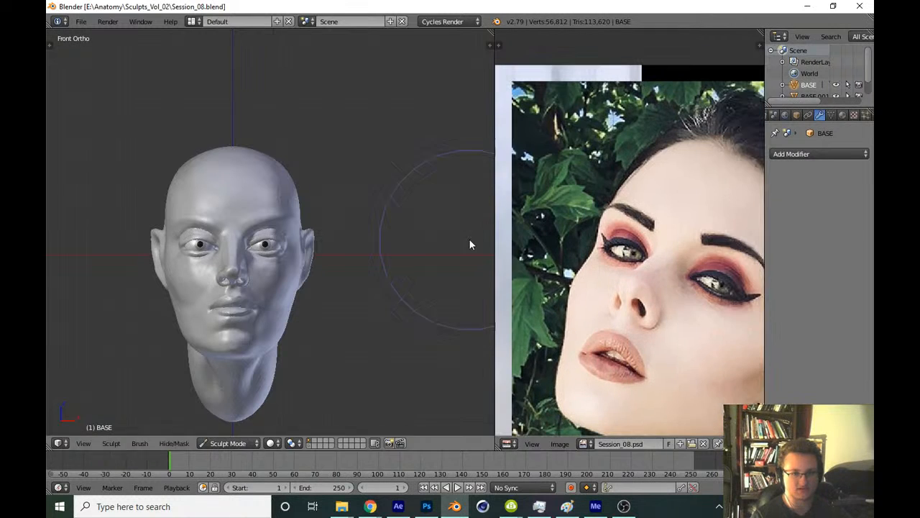
scroll(294, 337, "up", 6)
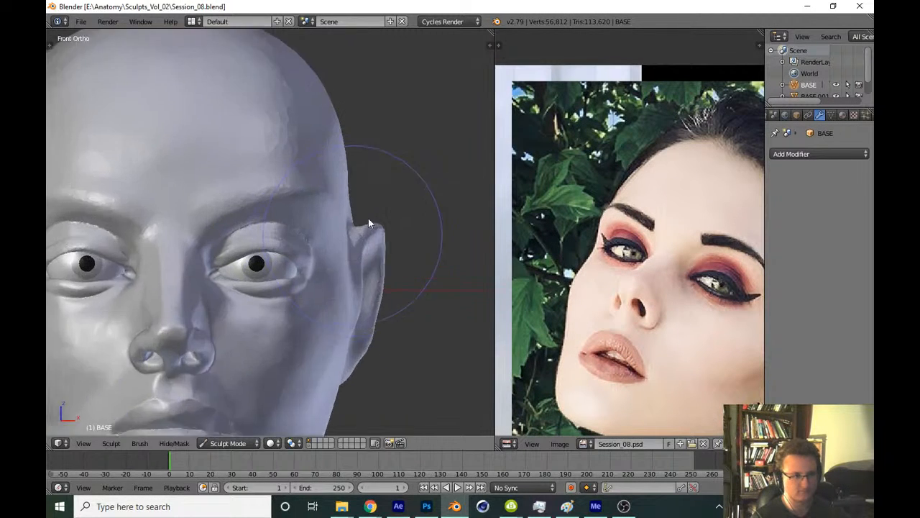
scroll(345, 264, "down", 7)
middle_click_drag(349, 328, 294, 345)
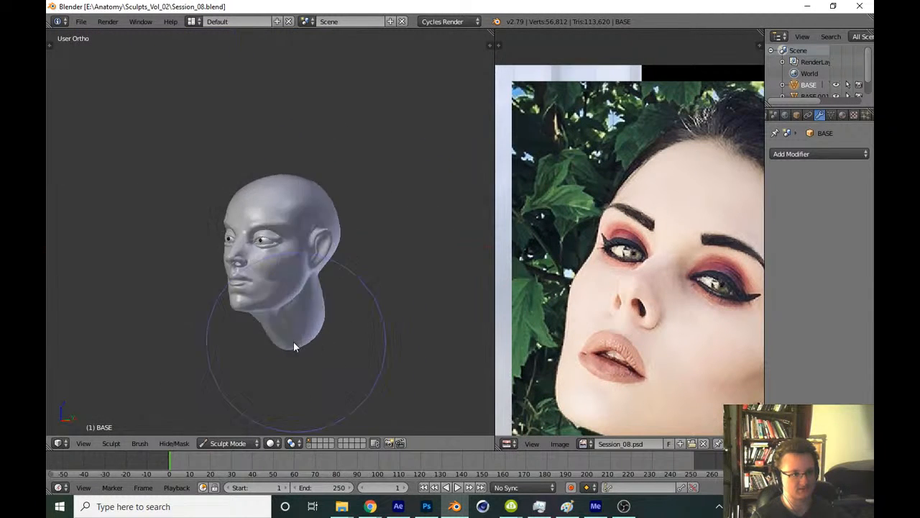
Adjust the shape of the inner eye corner with the Grab brush, resizing the brush for the small area
scroll(328, 267, "up", 8)
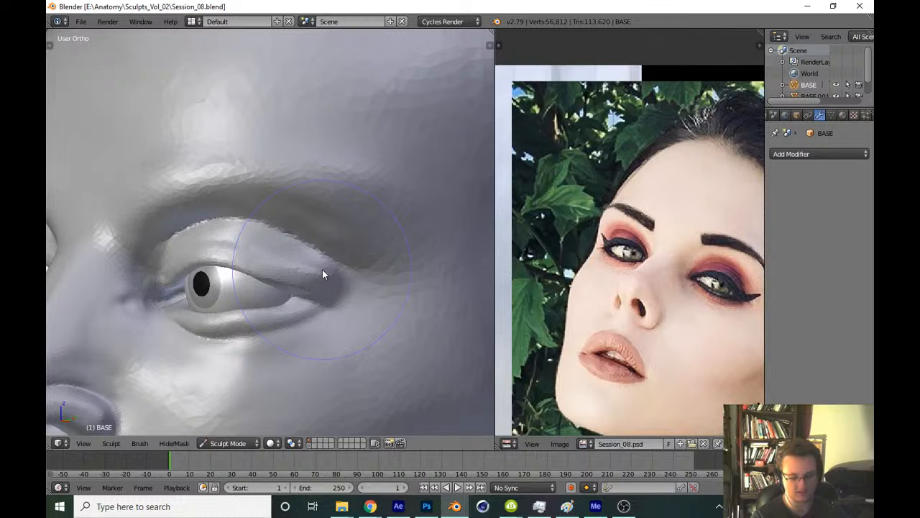
key("KP_1")
key("g")
middle_click_drag(309, 334, 324, 323)
scroll(324, 288, "up", 5)
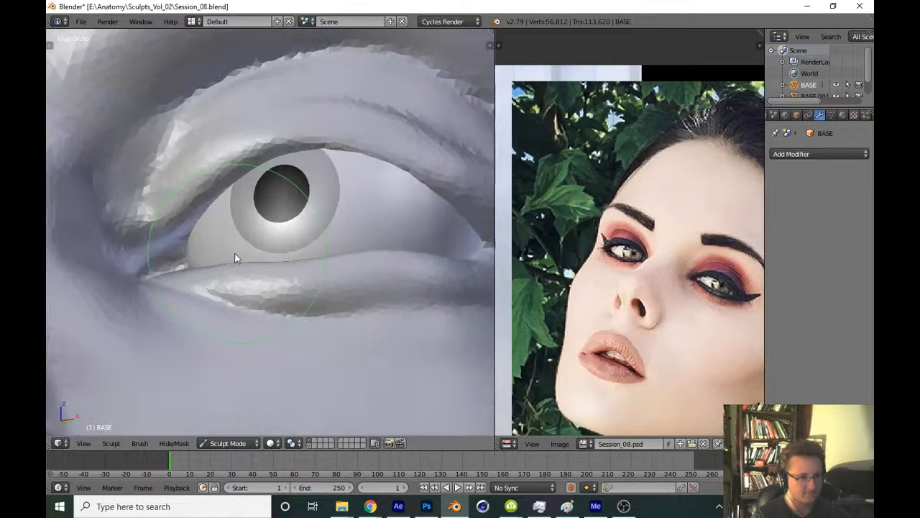
middle_click_drag(235, 253, 226, 264)
key("f")
left_click(258, 235)
mouse_move(256, 234)
middle_mouse_down()
mouse_move(324, 209)
mouse_move(240, 205)
middle_mouse_up()
scroll(312, 208, "up", 1)
Build up the skin between the inner eye corner and the nose bridge with a smaller clay-type brush
key("KP_1")
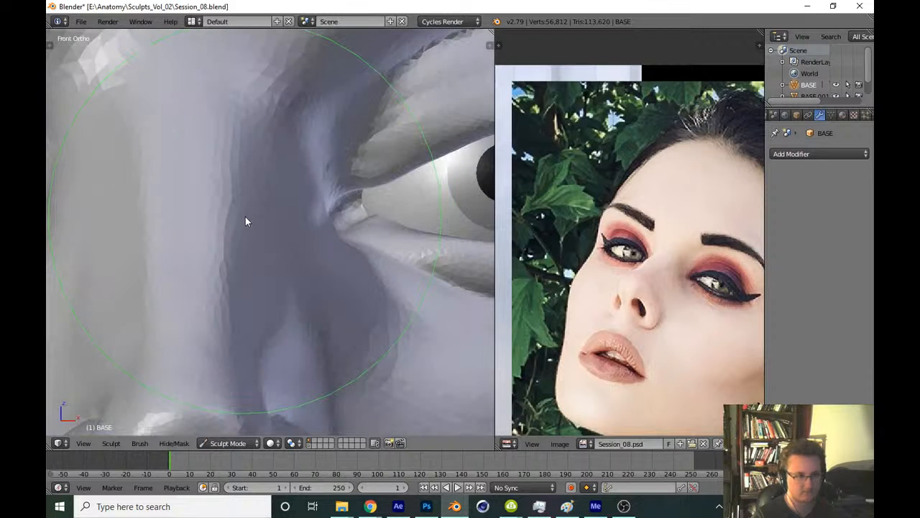
key("t")
left_click(94, 79)
left_click(180, 150)
key("t")
middle_click_drag(251, 205, 207, 221)
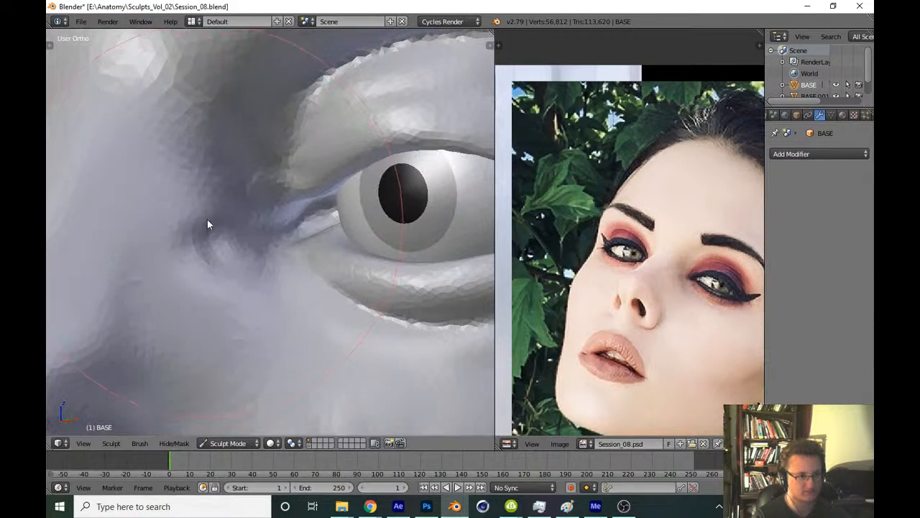
key("f")
left_click(101, 217)
mouse_move(226, 244)
left_mouse_down()
mouse_move(225, 297)
mouse_move(254, 223)
left_mouse_up()
key("f")
left_click(225, 252)
middle_click_drag(278, 174, 185, 258, "shift")
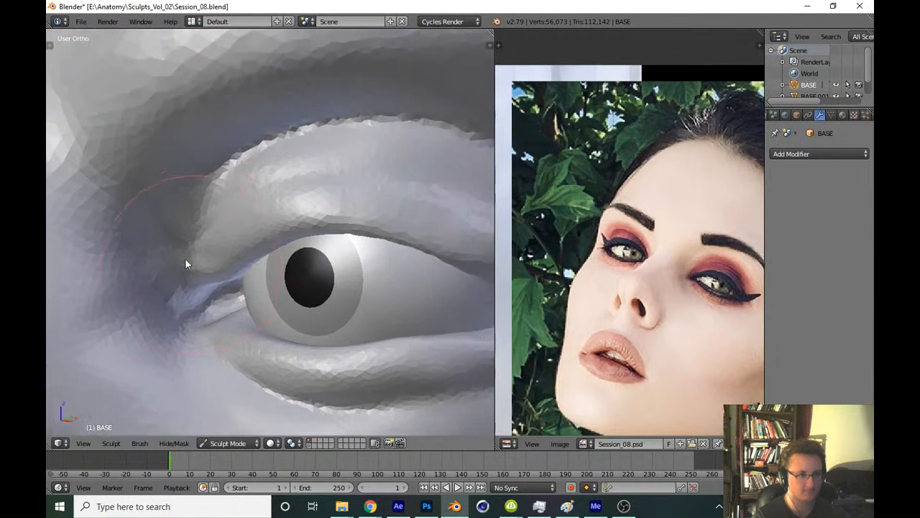
Switch brushes and even out the inner and middle part of the upper eyelid between its fold and rim
scroll(208, 273, "down", 3)
key("KP_1")
mouse_move(316, 223)
middle_mouse_down("shift")
mouse_move(259, 250)
mouse_move(253, 263)
mouse_move(277, 250)
middle_mouse_up("shift")
key("t")
left_click(101, 81)
left_click(273, 205)
key("t")
scroll(254, 262, "up", 5)
mouse_move(165, 287)
left_mouse_down()
mouse_move(305, 219)
mouse_move(373, 201)
left_mouse_up()
Continue evening out the upper eyelid toward the outer eye corner and smooth its outer part
middle_click_drag(389, 217, 326, 213)
mouse_move(326, 214)
left_mouse_down()
mouse_move(141, 214)
mouse_move(286, 227)
mouse_move(86, 222)
mouse_move(369, 236)
mouse_move(417, 275)
left_mouse_up()
middle_click_drag(417, 275, 335, 260)
left_click_drag(335, 260, 453, 278, "shift")
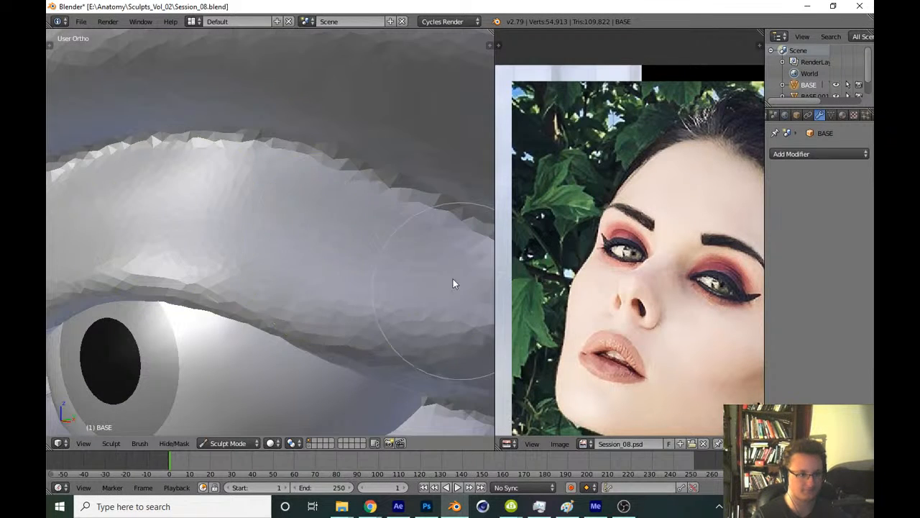
Check the whole head from the front and save over Session_08.blend
scroll(422, 220, "down", 10)
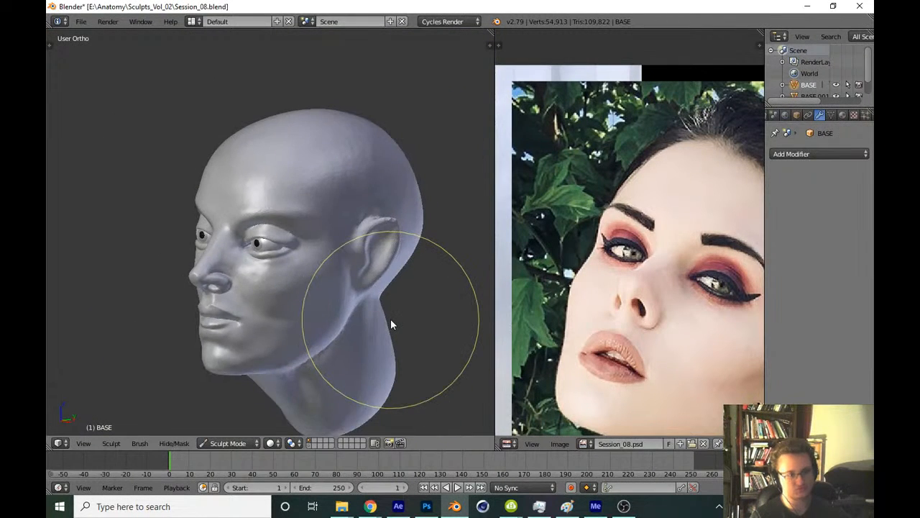
key("KP_1")
middle_click_drag(319, 235, 353, 344, "ctrl")
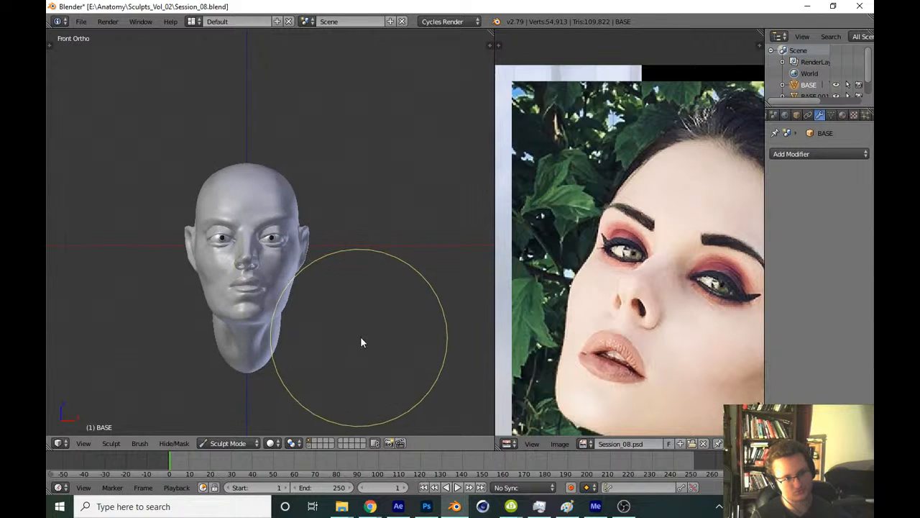
key("ctrl+s")
left_click(364, 344)
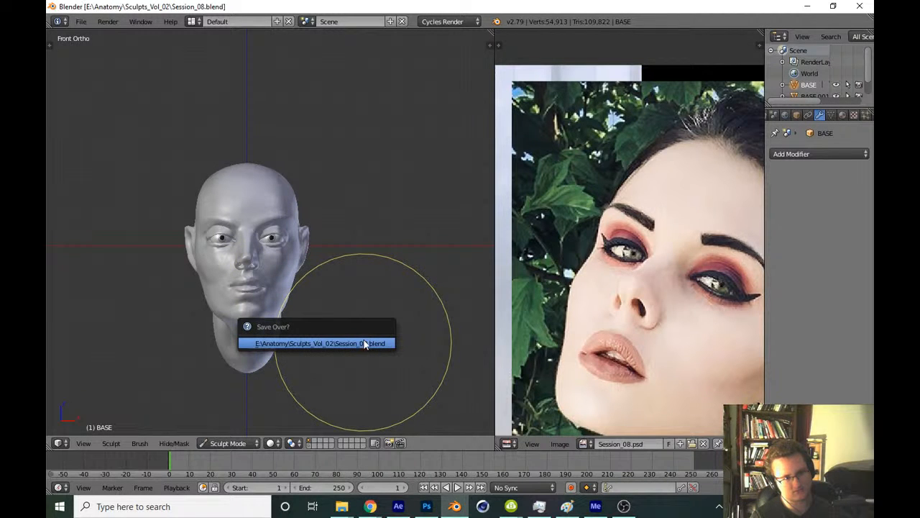
Sharpen the upper eyelid rim from the inner part toward the outer eye corner with the Crease brush
middle_click_drag(366, 337, 361, 263, "ctrl")
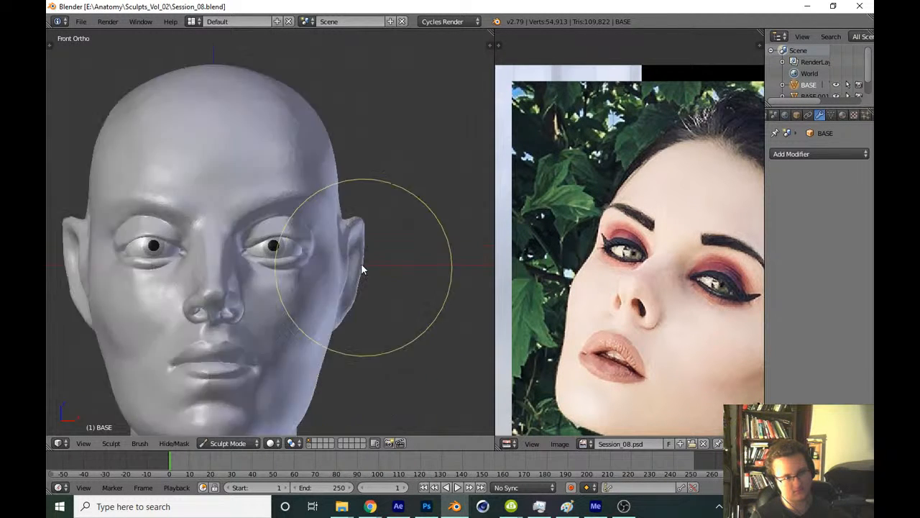
scroll(361, 264, "up", 12)
key("f")
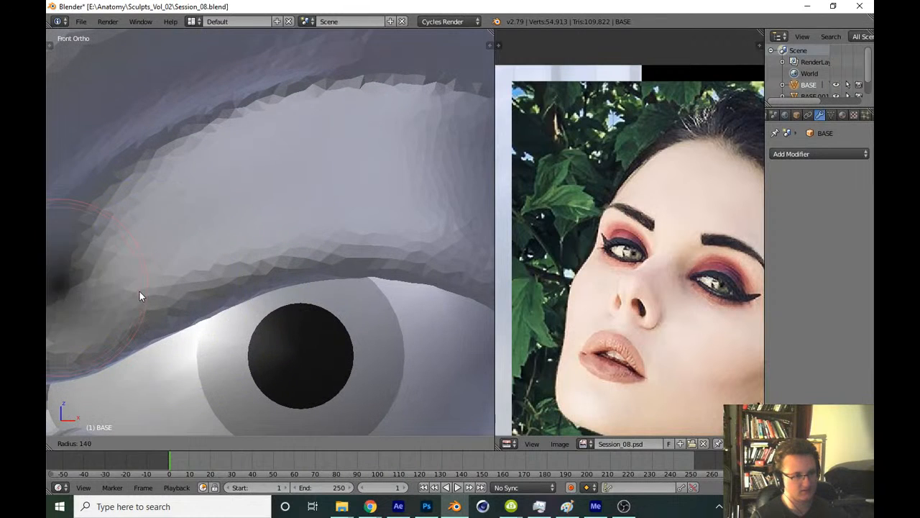
left_click(137, 293)
left_click_drag(128, 324, 440, 252)
middle_click_drag(440, 252, 318, 254, "shift")
left_click_drag(253, 266, 363, 299)
scroll(394, 298, "down", 2)
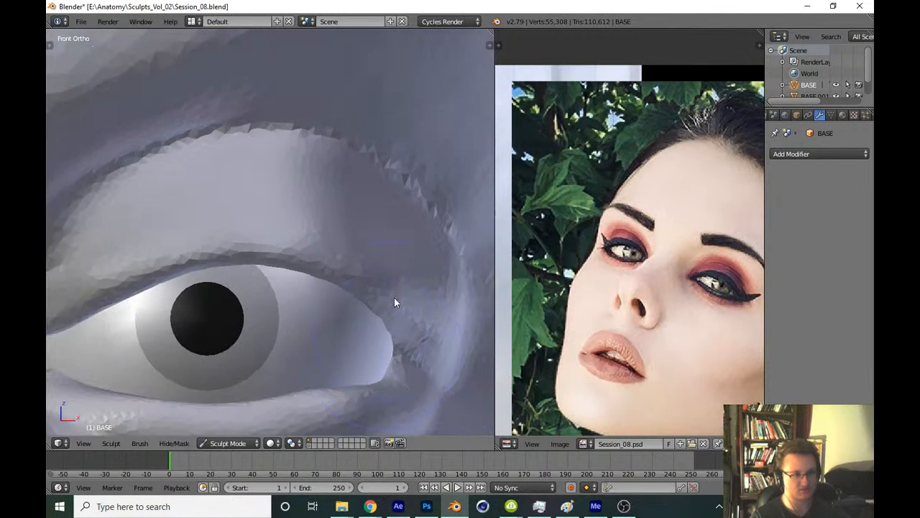
middle_click_drag(394, 297, 288, 293)
Compare the head from the side and front with the front-facing and tilted-face reference photos
middle_click_drag(375, 216, 377, 382, "ctrl")
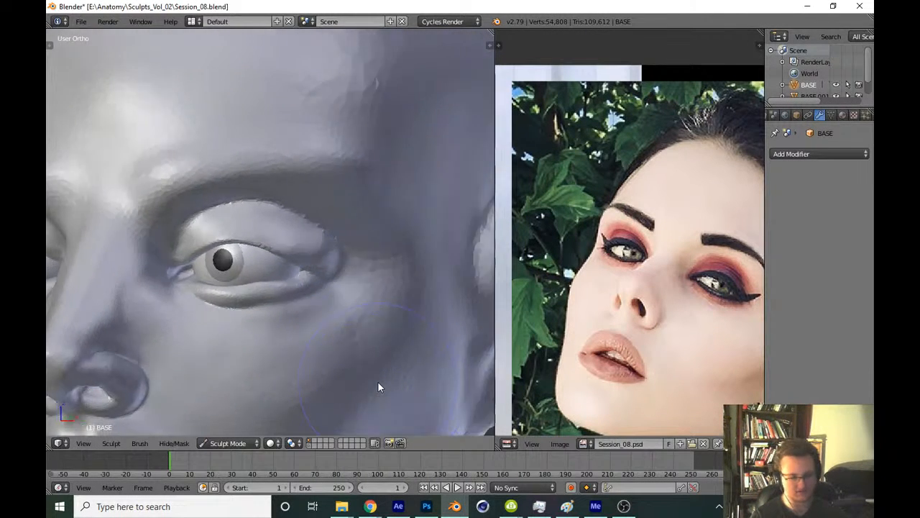
key("KP_3")
key("KP_1")
middle_click_drag(277, 248, 279, 345, "ctrl")
middle_click_drag(591, 263, 638, 255)
middle_click_drag(638, 255, 639, 331, "ctrl")
middle_click_drag(639, 331, 662, 331)
Build up the skin between the upper eyelid fold and the brow over the inner and middle part of the eye
mouse_move(347, 318)
middle_mouse_down("ctrl")
mouse_move(255, 172)
mouse_move(356, 235)
middle_mouse_up("ctrl")
key("t")
left_click(95, 86)
left_click(181, 146)
key("t")
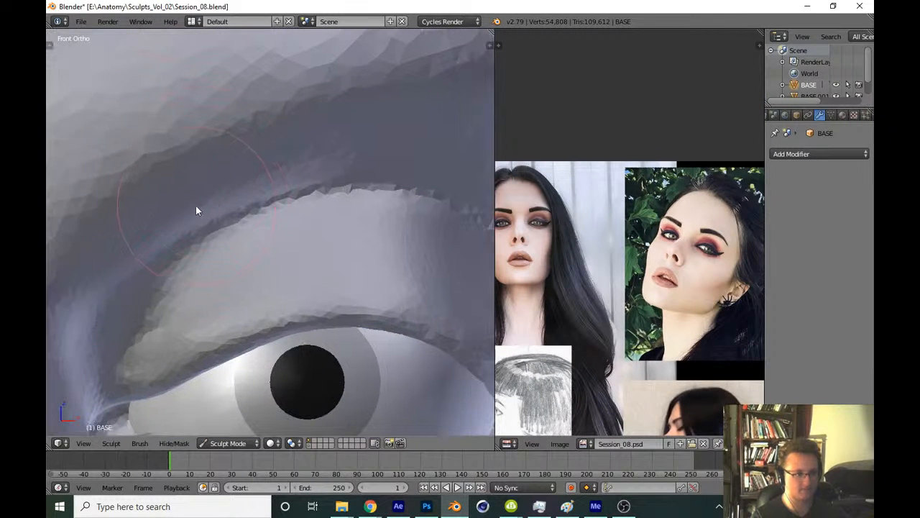
mouse_move(196, 210)
left_mouse_down()
mouse_move(264, 185)
mouse_move(240, 199)
mouse_move(420, 162)
mouse_move(238, 192)
mouse_move(343, 193)
left_mouse_up()
middle_click_drag(351, 195, 252, 217, "shift")
mouse_move(253, 217)
middle_mouse_down("ctrl")
mouse_move(254, 225)
mouse_move(268, 209)
mouse_move(266, 187)
middle_mouse_up("ctrl")
left_click_drag(248, 174, 353, 190)
Extend the build-up above the upper eyelid fold outward and down past the outer eye corner
middle_click_drag(353, 190, 274, 197)
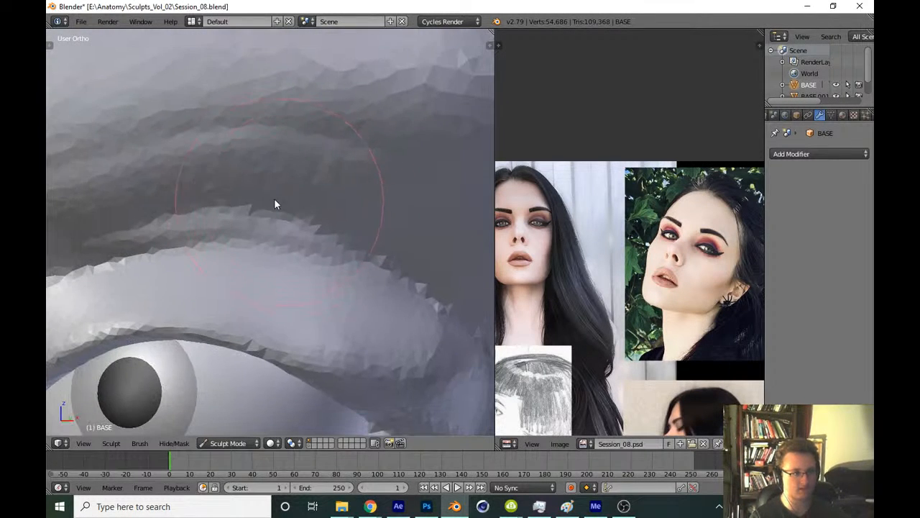
mouse_move(253, 200)
left_mouse_down()
mouse_move(390, 194)
mouse_move(449, 223)
left_mouse_up()
mouse_move(449, 223)
middle_mouse_down("shift")
mouse_move(202, 245)
mouse_move(236, 216)
middle_mouse_up("shift")
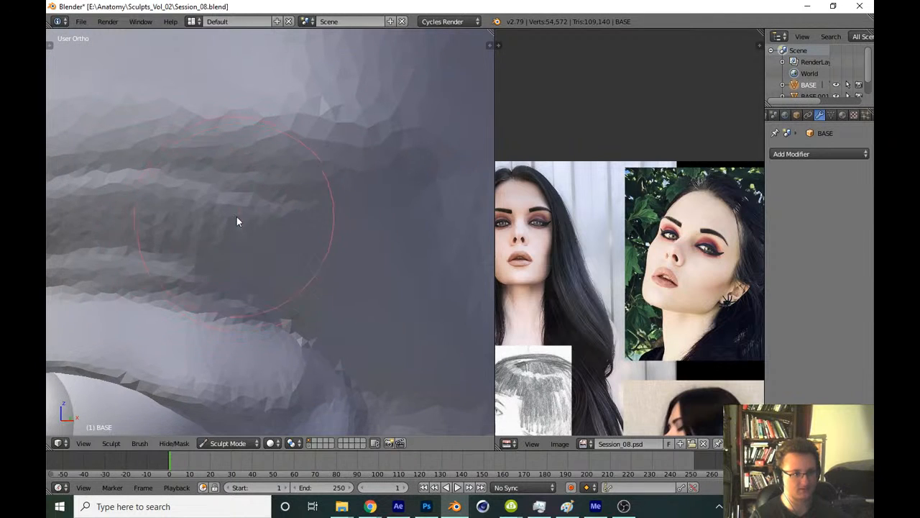
mouse_move(236, 217)
left_mouse_down()
mouse_move(246, 248)
mouse_move(312, 229)
mouse_move(290, 241)
mouse_move(353, 258)
left_mouse_up()
mouse_move(359, 268)
middle_mouse_down()
mouse_move(368, 304)
mouse_move(381, 261)
mouse_move(378, 271)
mouse_move(347, 236)
middle_mouse_up()
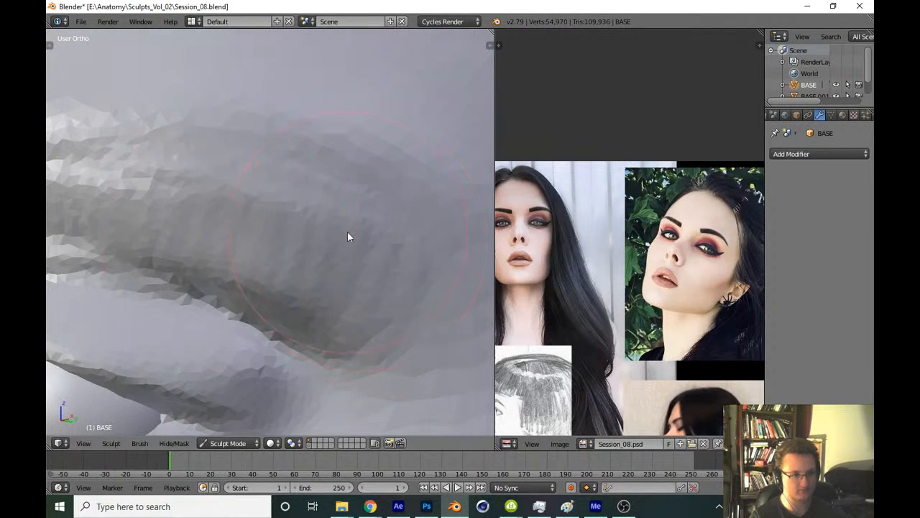
mouse_move(348, 231)
left_mouse_down()
mouse_move(399, 241)
mouse_move(327, 248)
mouse_move(393, 281)
left_mouse_up()
mouse_move(394, 280)
middle_mouse_down()
mouse_move(370, 262)
mouse_move(47, 237)
mouse_move(237, 261)
mouse_move(161, 254)
mouse_move(370, 317)
middle_mouse_up()
Review the fuller brow area on the whole head and save over Session_08.blend
scroll(296, 227, "down", 6)
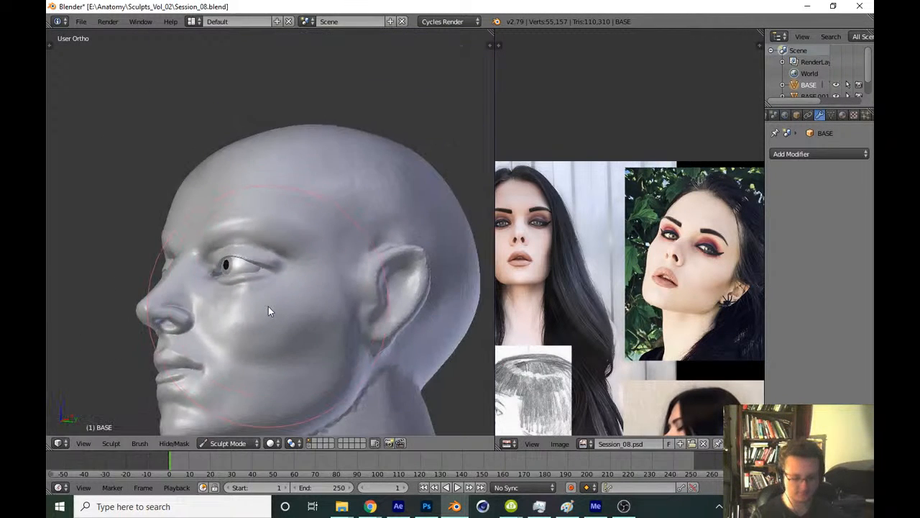
key("KP_1")
scroll(254, 251, "down", 4)
key("ctrl+s")
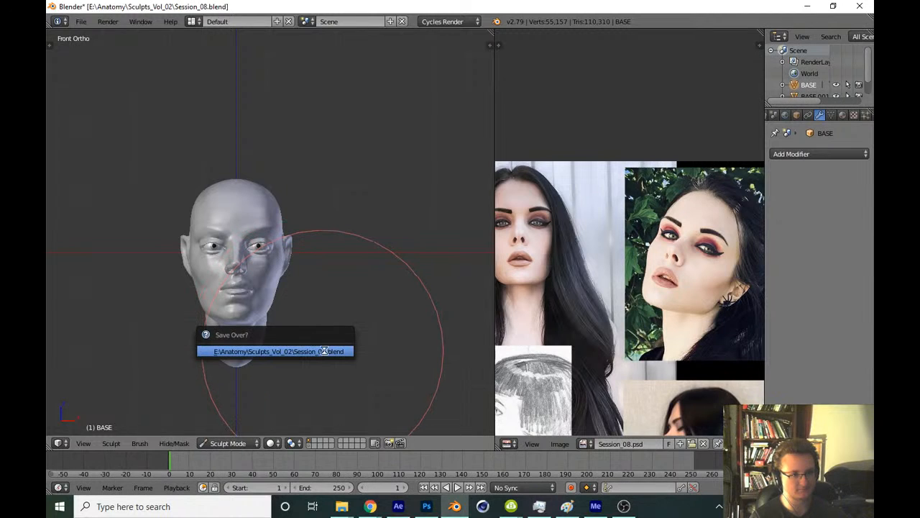
Redefine the upper eyelid fold from its inner end past the middle with a resized Crease brush
scroll(237, 288, "up", 10)
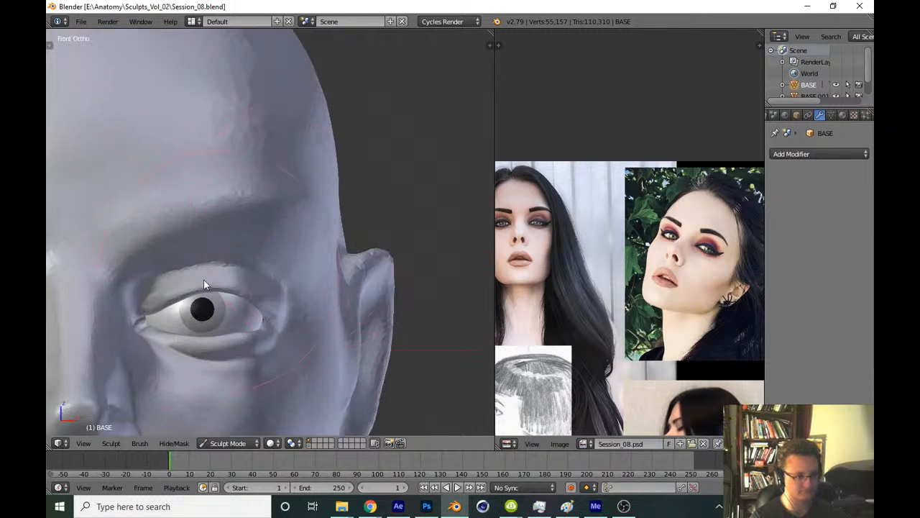
scroll(315, 228, "up", 8)
key("f")
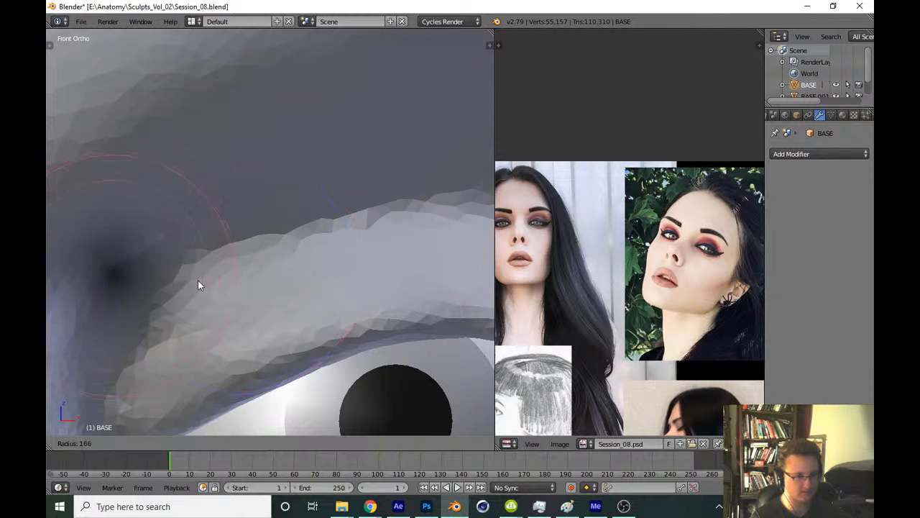
left_click(198, 281)
key("f")
left_click(190, 295)
mouse_move(191, 295)
left_mouse_down()
mouse_move(241, 248)
mouse_move(181, 307)
mouse_move(157, 350)
mouse_move(340, 228)
mouse_move(391, 210)
left_mouse_up()
middle_click_drag(392, 210, 227, 246, "shift")
mouse_move(159, 249)
left_mouse_down()
mouse_move(289, 231)
mouse_move(382, 250)
left_mouse_up()
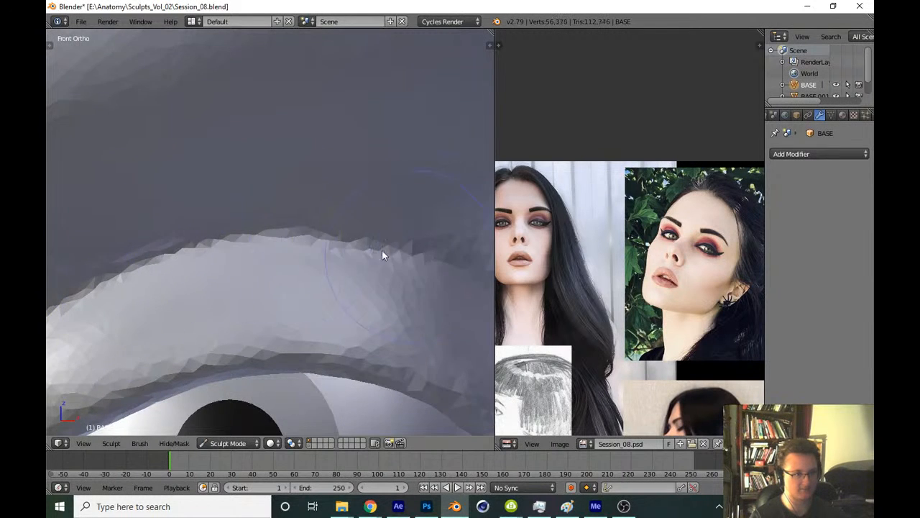
Carry the crease along the outer half of the upper eyelid fold, working from three-quarter angles
mouse_move(382, 250)
middle_mouse_down()
mouse_move(286, 280)
mouse_move(329, 227)
middle_mouse_up()
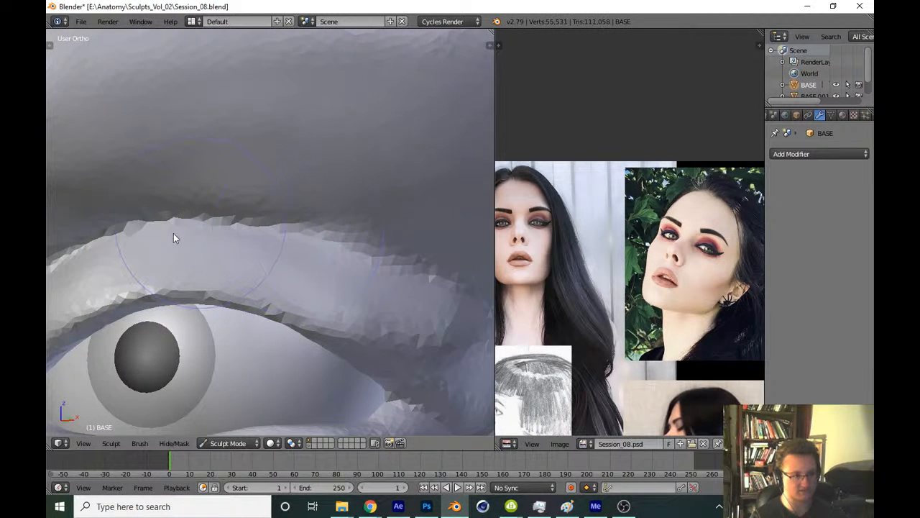
scroll(144, 224, "up", 1)
left_click_drag(109, 215, 366, 294)
middle_click_drag(366, 294, 238, 270)
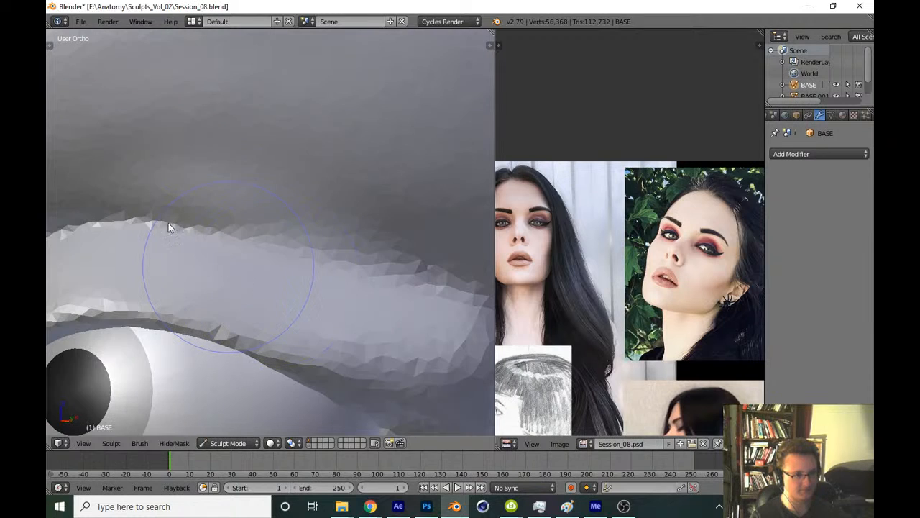
left_click_drag(169, 227, 346, 253)
Check the sharpened eyelid fold on the whole head from the front and save over Session_08.blend
scroll(314, 281, "down", 2)
scroll(402, 320, "down", 3)
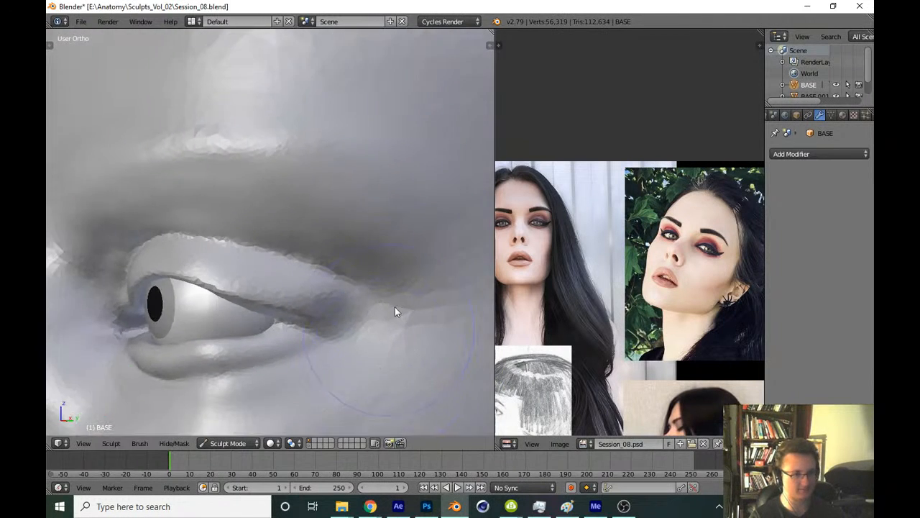
scroll(382, 346, "down", 2)
key("KP_1")
scroll(292, 253, "up", 1)
scroll(329, 394, "down", 7)
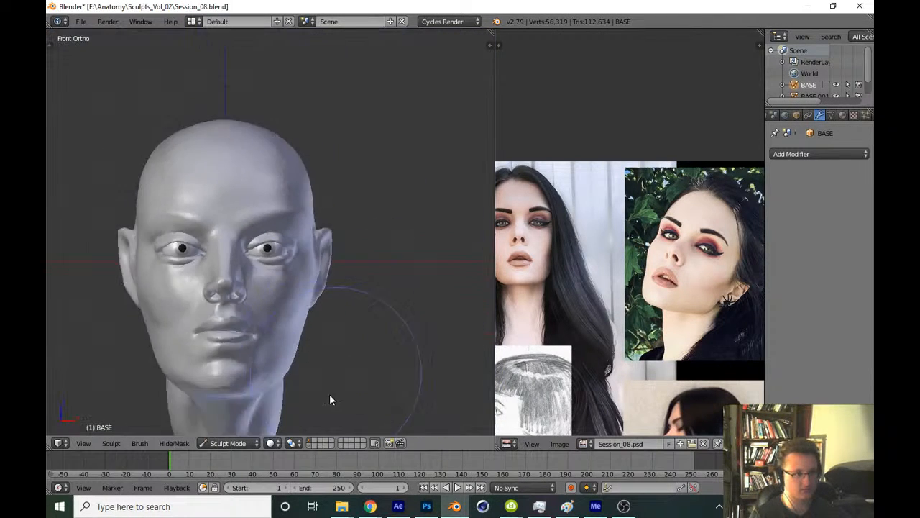
scroll(329, 400, "down", 3)
key("ctrl+s")
left_click(362, 358)
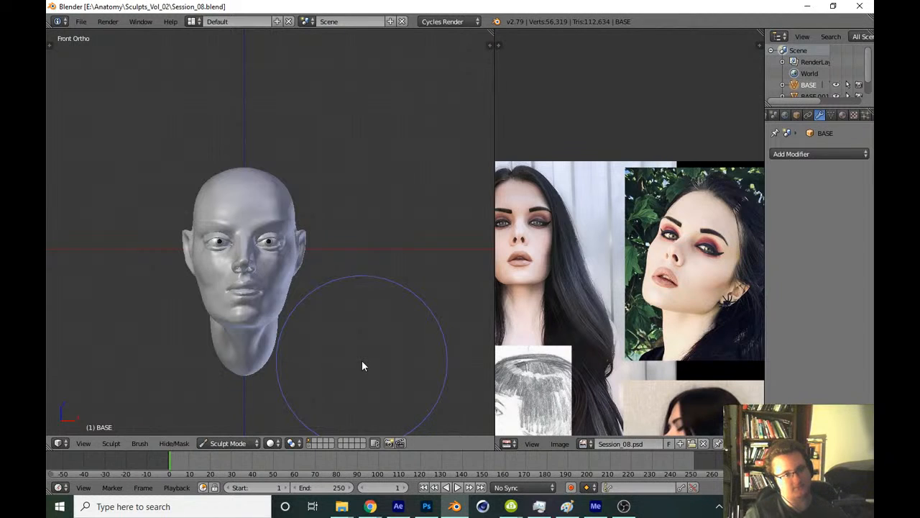
Deepen the crease at the outer eye corner where the upper eyelid meets the lower lid
scroll(399, 309, "up", 2)
middle_click_drag(398, 308, 307, 293)
scroll(307, 292, "up", 10)
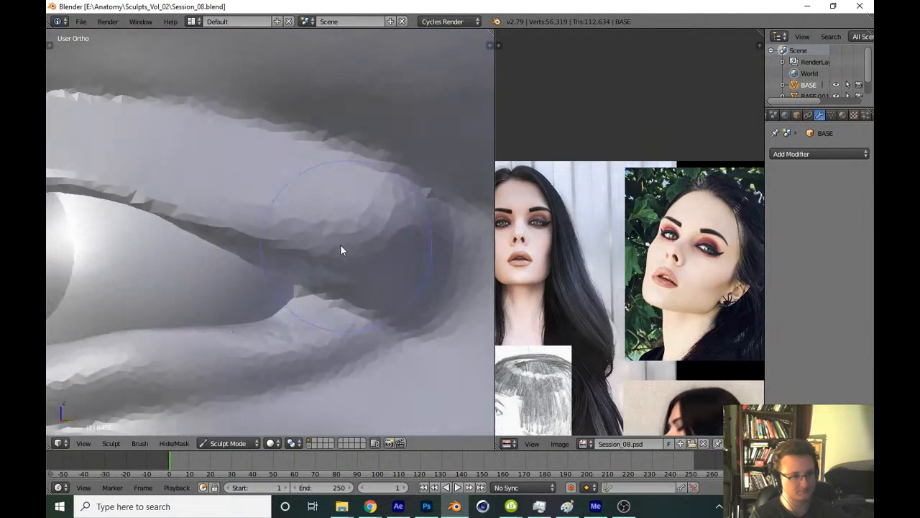
mouse_move(340, 237)
left_mouse_down()
mouse_move(392, 257)
mouse_move(381, 294)
mouse_move(351, 278)
mouse_move(269, 288)
mouse_move(374, 261)
mouse_move(286, 292)
mouse_move(326, 275)
left_mouse_up()
scroll(371, 278, "down", 6)
key("KP_1")
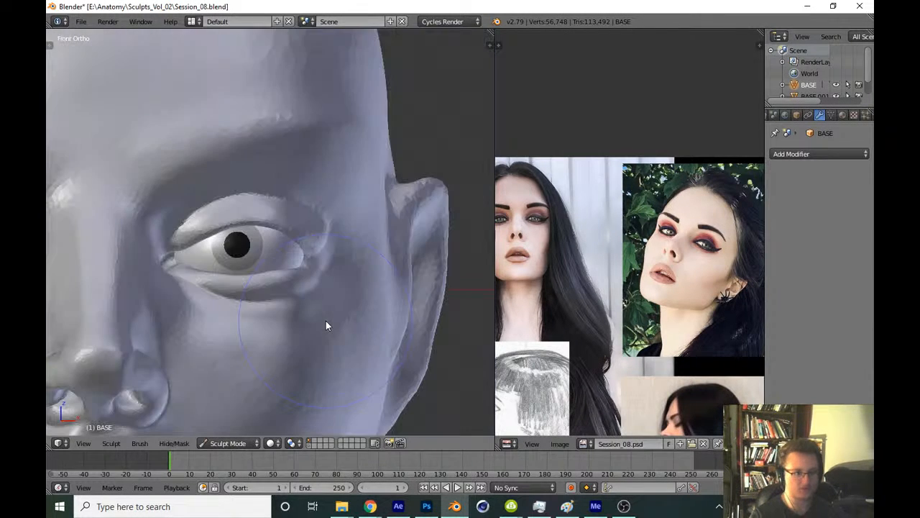
Inspect the eye and whole head from the front and save again over Session_08.blend
scroll(326, 320, "up", 4)
scroll(352, 309, "down", 6)
key("ctrl+s")
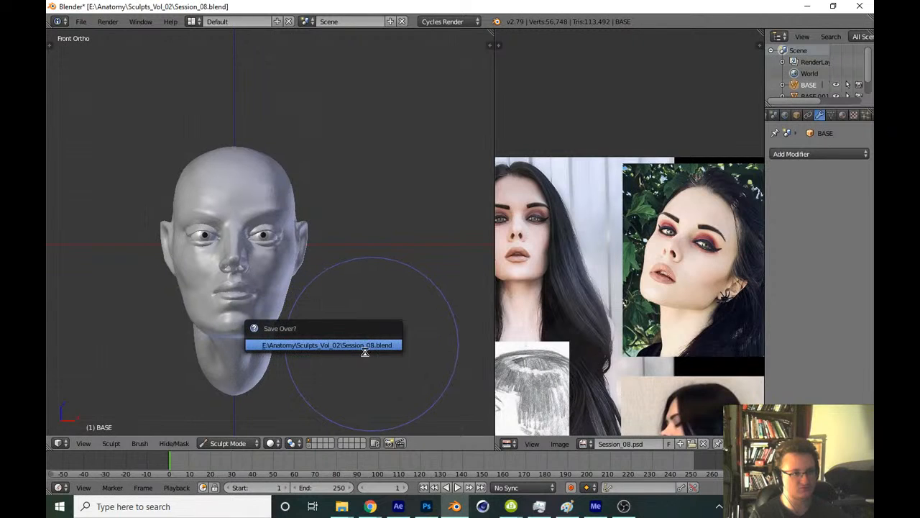
left_click(365, 349)
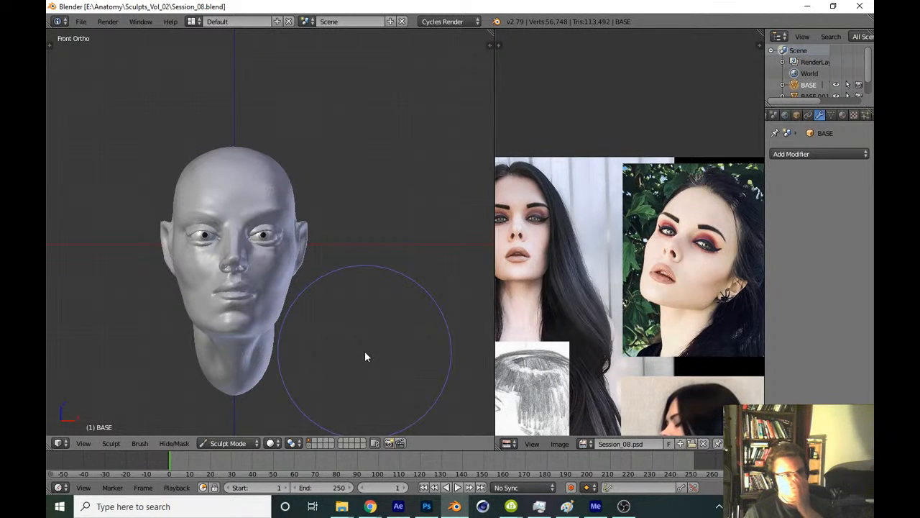
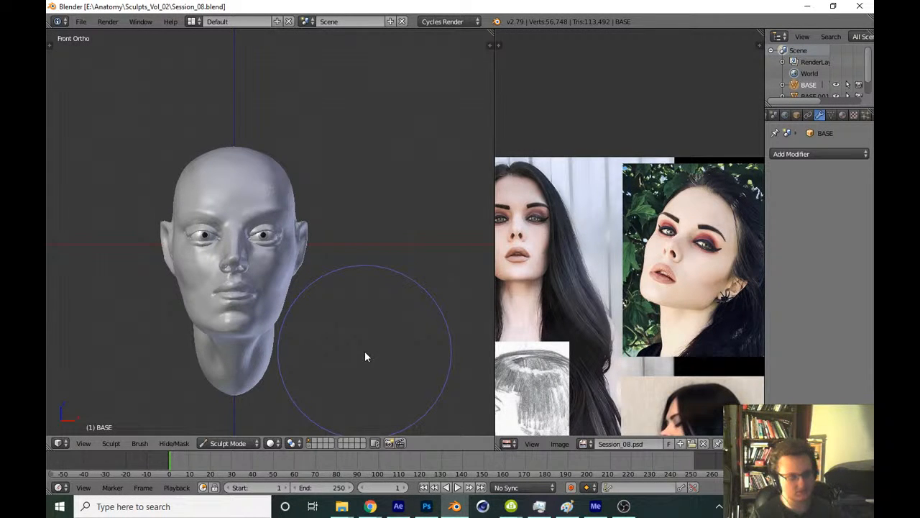
Turn on Matcap shading for the viewport and save the file
key("n")
left_click(413, 367)
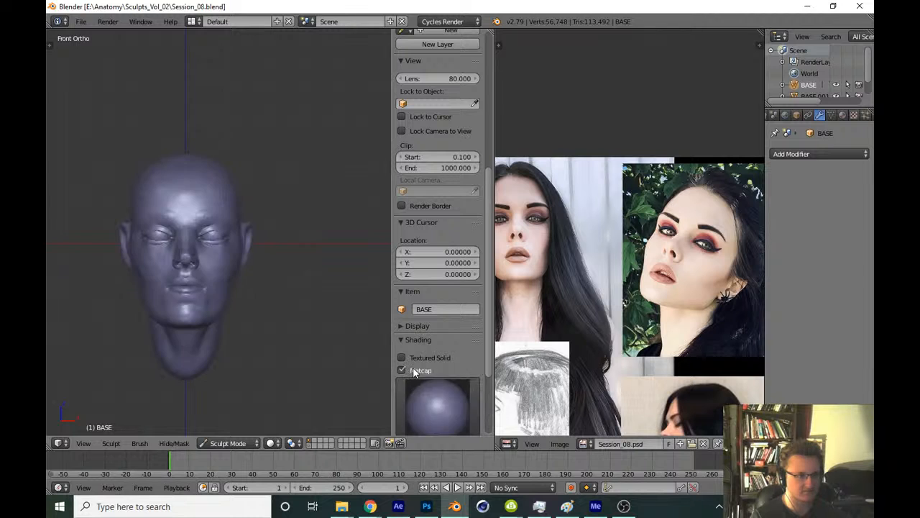
key("n")
key("ctrl+s")
left_click(380, 376)
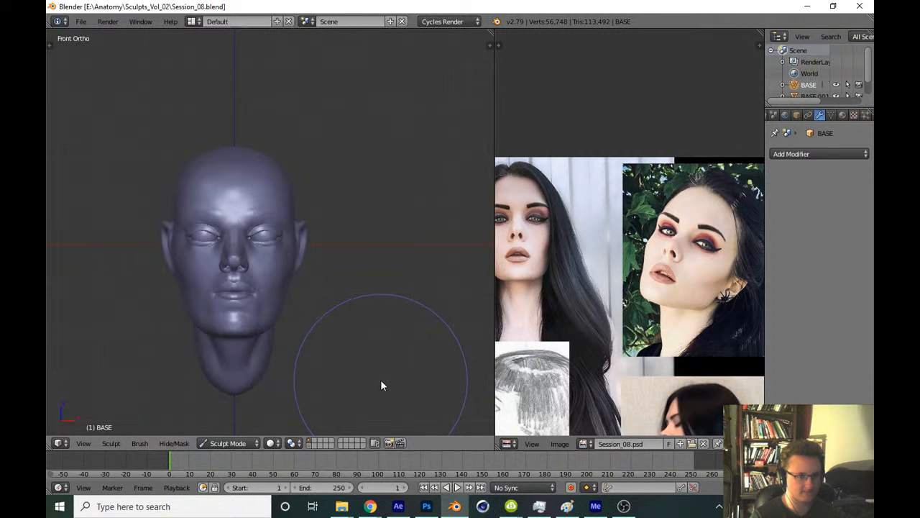
Build up the lower rim of the upper eyelid towards the outer eye corner using a resized Clay Strips brush
middle_click_drag(380, 379, 361, 396)
scroll(407, 302, "up", 4)
scroll(388, 273, "up", 6)
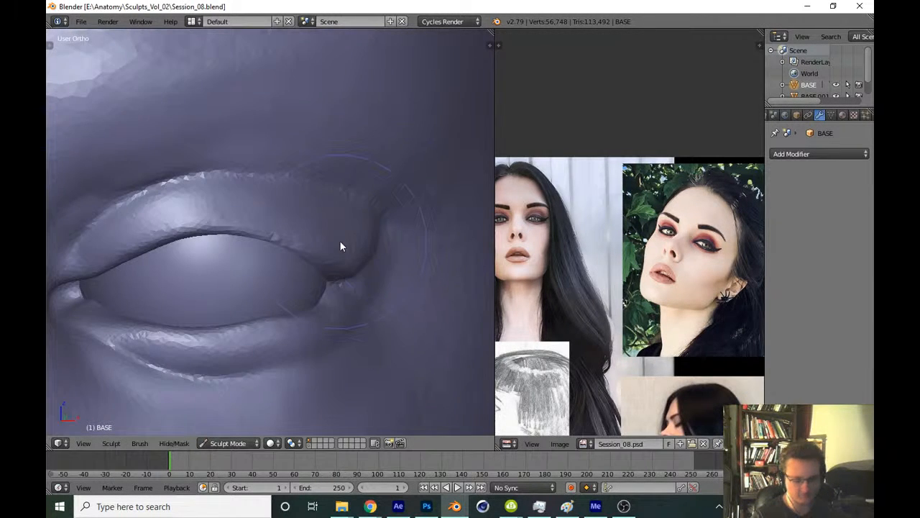
key("KP_1")
key("t")
left_click(107, 86)
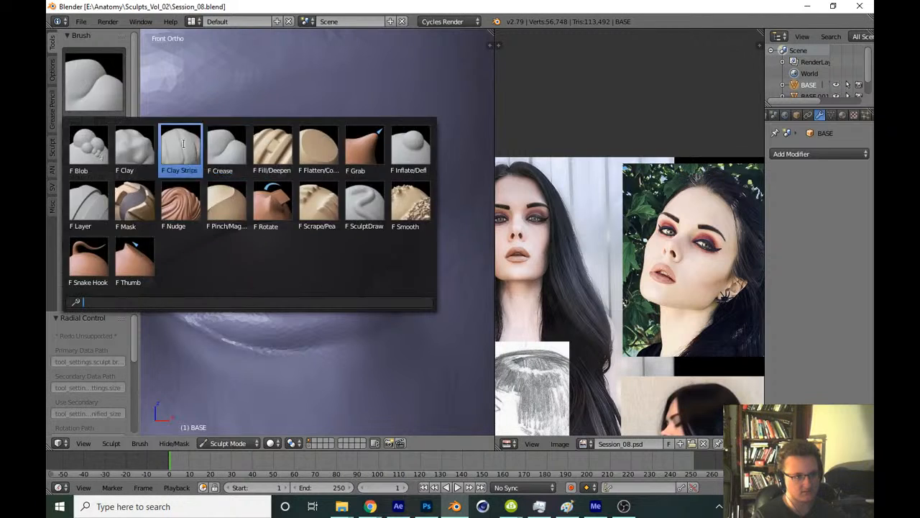
left_click(180, 149)
key("t")
scroll(263, 205, "up", 3)
key("f")
left_click(186, 218)
scroll(211, 193, "up", 1)
key("f")
left_click(199, 192)
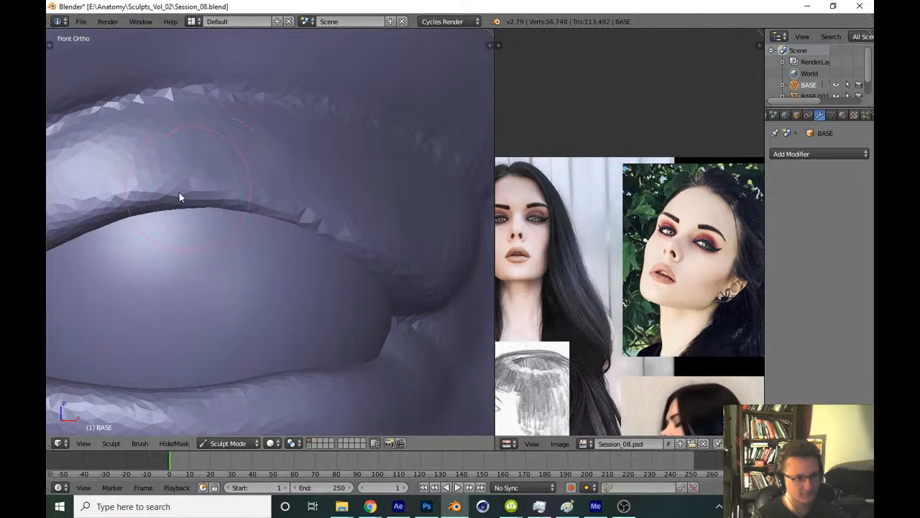
mouse_move(179, 192)
left_mouse_down()
mouse_move(303, 216)
mouse_move(365, 256)
mouse_move(338, 245)
mouse_move(380, 261)
left_mouse_up()
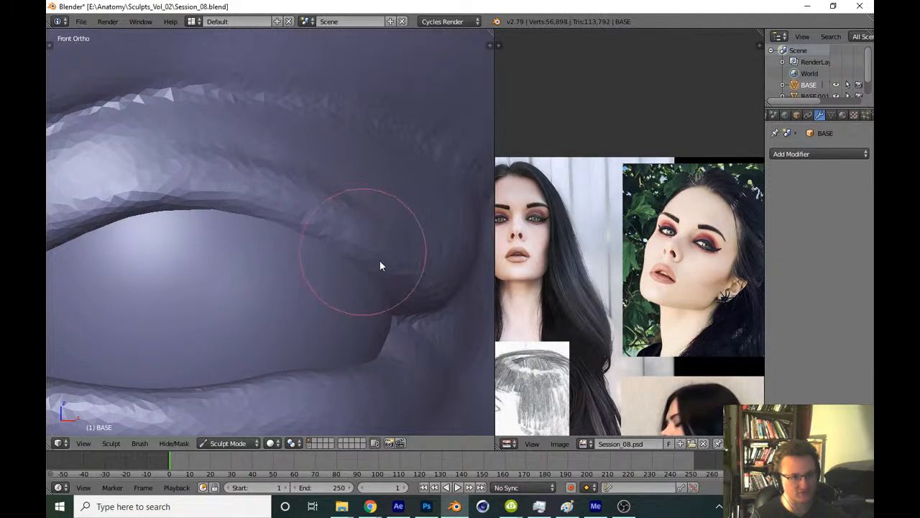
key("f")
left_click(326, 189)
Turn off Matcap shading for the viewport
scroll(374, 291, "down", 7)
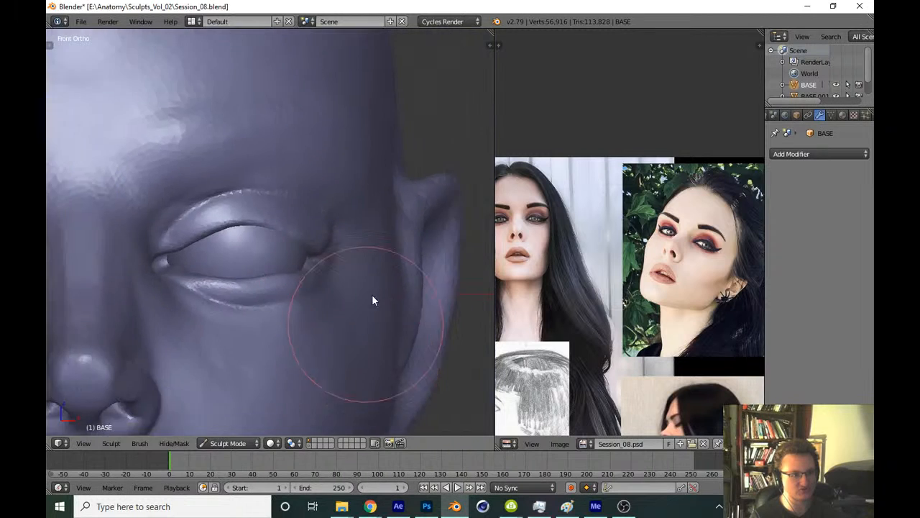
key("n")
left_click(413, 369)
key("n")
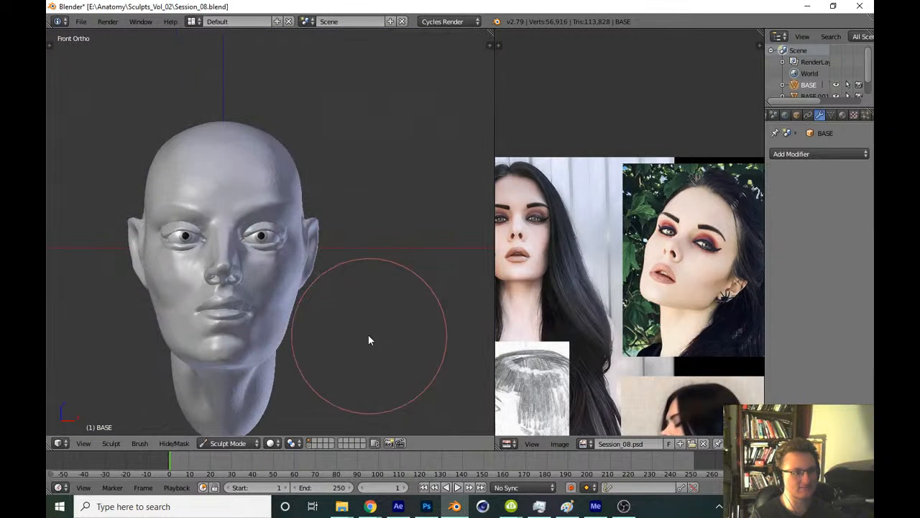
Reshape the outer half of the lower eyelid and carve the crease beneath it near the outer eye corner
middle_click_drag(349, 322, 270, 339)
scroll(309, 256, "up", 10)
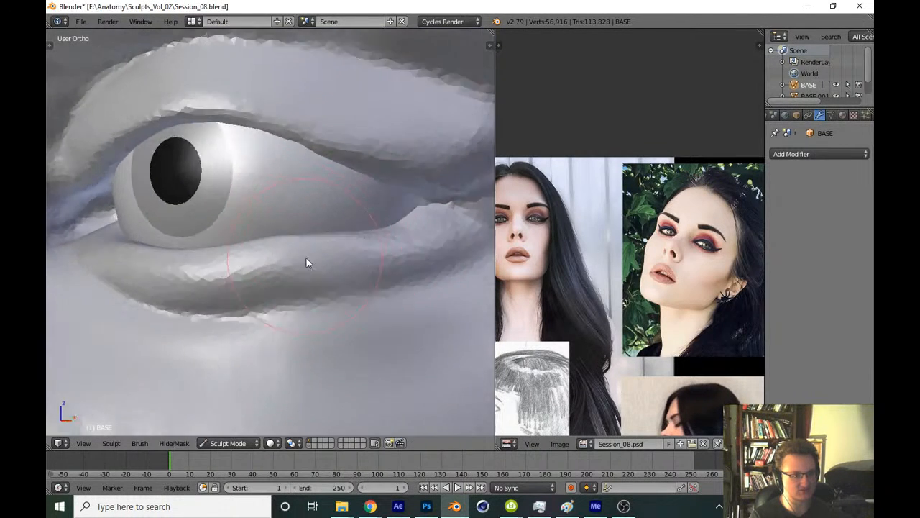
key("f")
left_click(299, 284)
left_click_drag(410, 265, 326, 287)
mouse_move(326, 288)
middle_mouse_down()
mouse_move(286, 278)
mouse_move(297, 296)
middle_mouse_up()
scroll(297, 295, "up", 1)
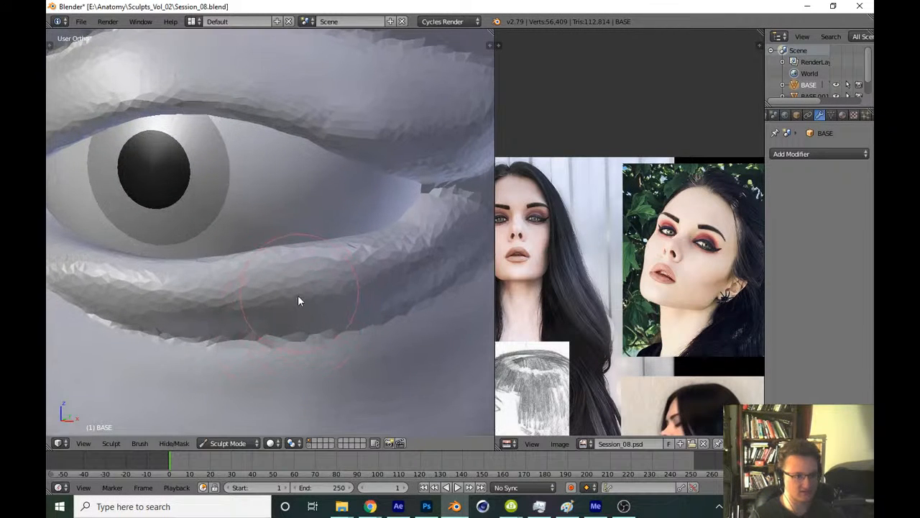
mouse_move(423, 294)
left_mouse_down("ctrl")
mouse_move(322, 306)
mouse_move(414, 295)
left_mouse_up("ctrl")
middle_click_drag(414, 296, 347, 320, "shift")
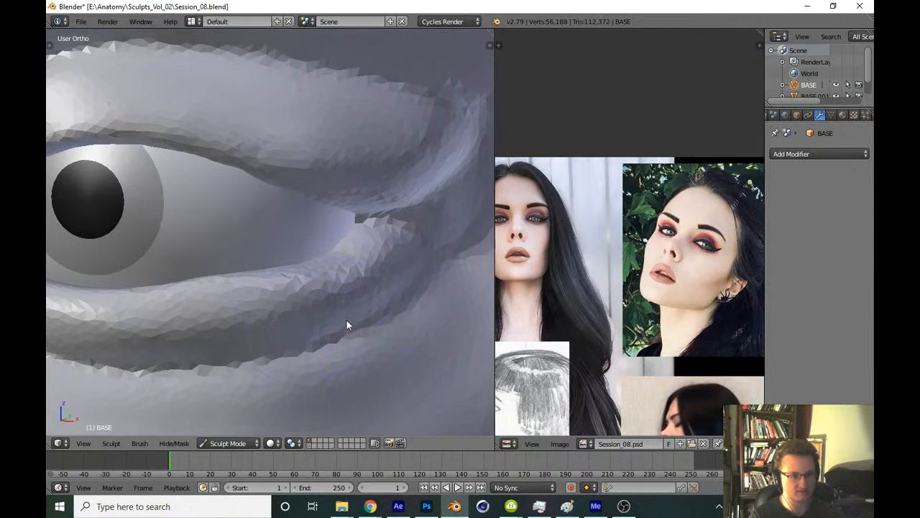
Check the reshaped lower eyelid on the whole head from the front and save over Session_08.blend
scroll(376, 252, "down", 6)
scroll(343, 286, "down", 5)
key("KP_1")
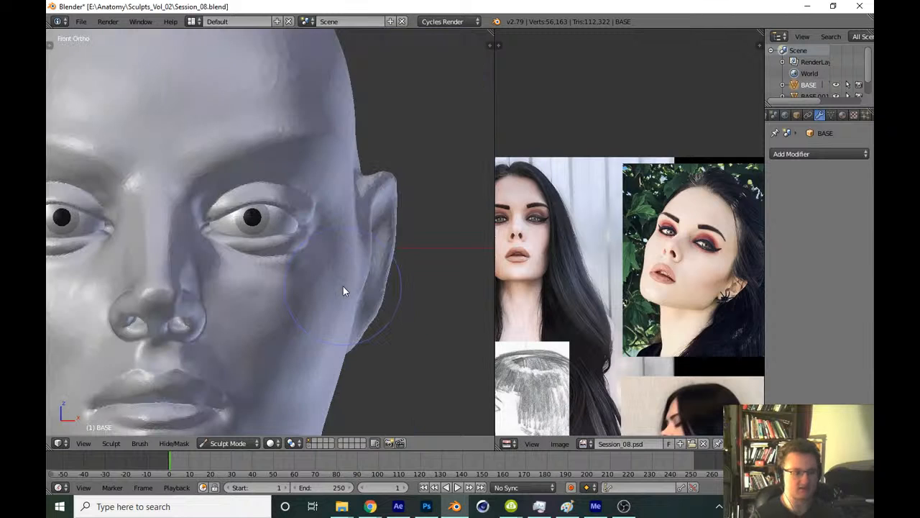
scroll(338, 379, "down", 2)
scroll(349, 382, "down", 3)
key("ctrl+s")
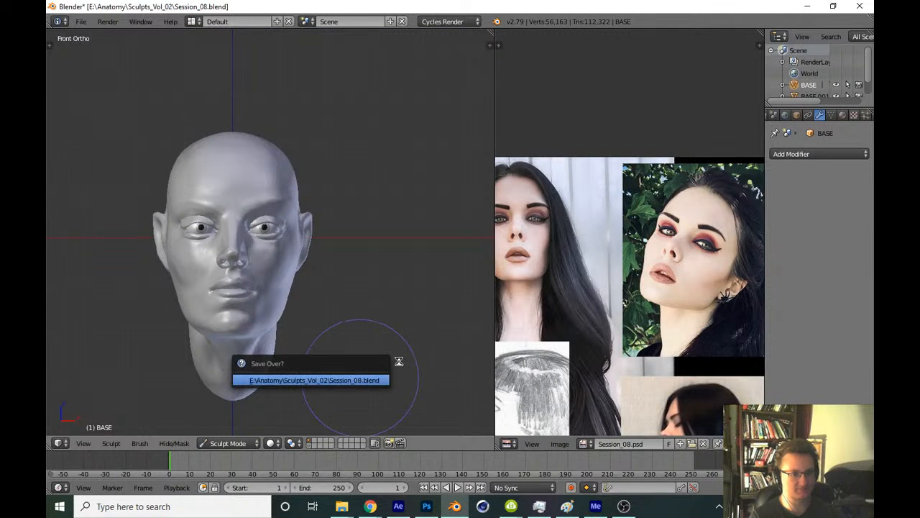
key("Return")
Flatten the front surface of the lower eyelid from the inner to the outer eye corner with the Scrape/Peaks brush
scroll(386, 279, "up", 11)
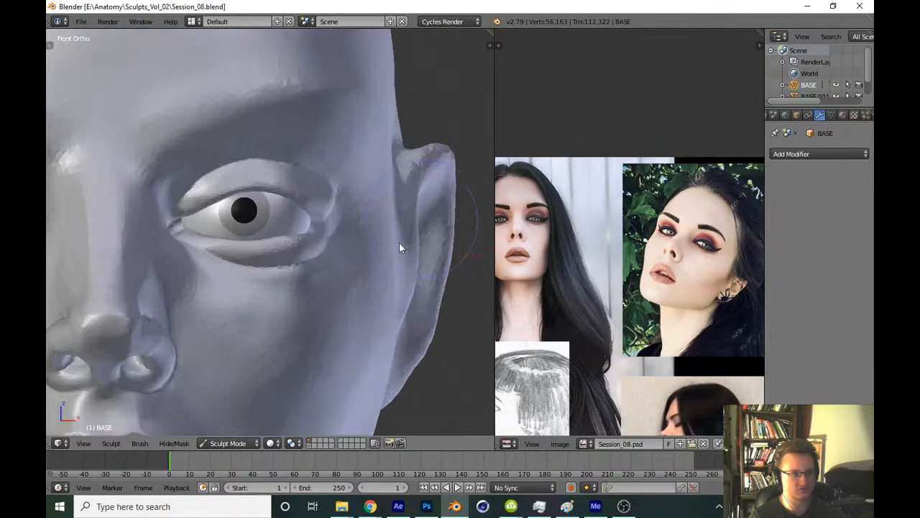
middle_click_drag(307, 296, 363, 289, "shift")
scroll(364, 294, "up", 3)
key("t")
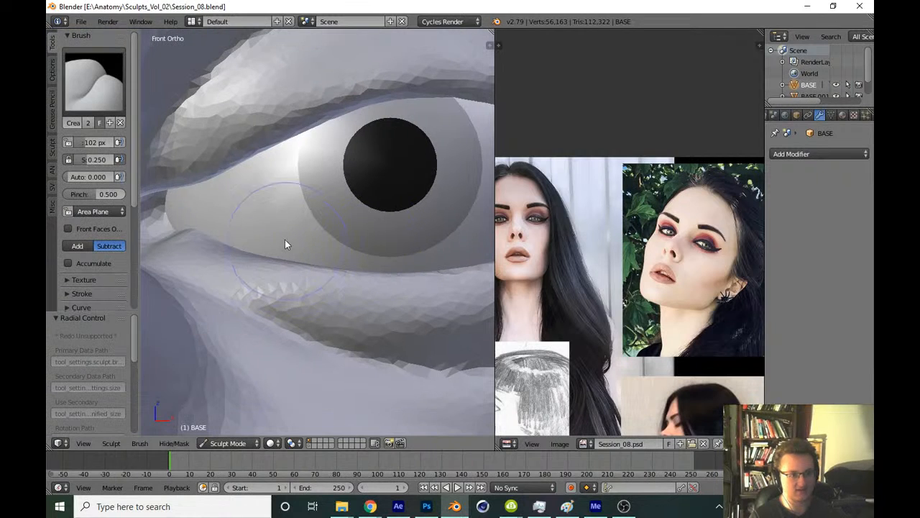
left_click(94, 79)
left_click(318, 204)
key("t")
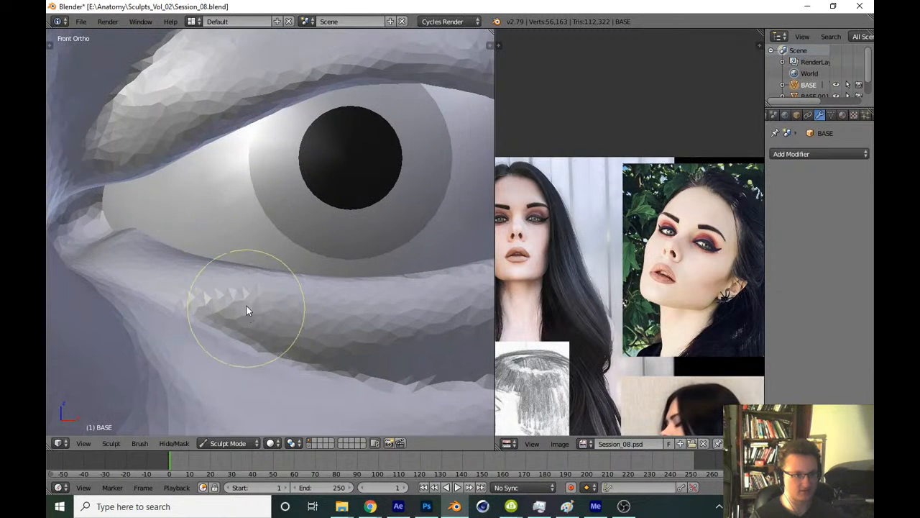
middle_click_drag(246, 305, 250, 299, "shift")
mouse_move(234, 299)
left_mouse_down()
mouse_move(196, 298)
mouse_move(413, 327)
left_mouse_up()
middle_click_drag(350, 319, 231, 308, "shift")
left_click_drag(102, 288, 334, 319)
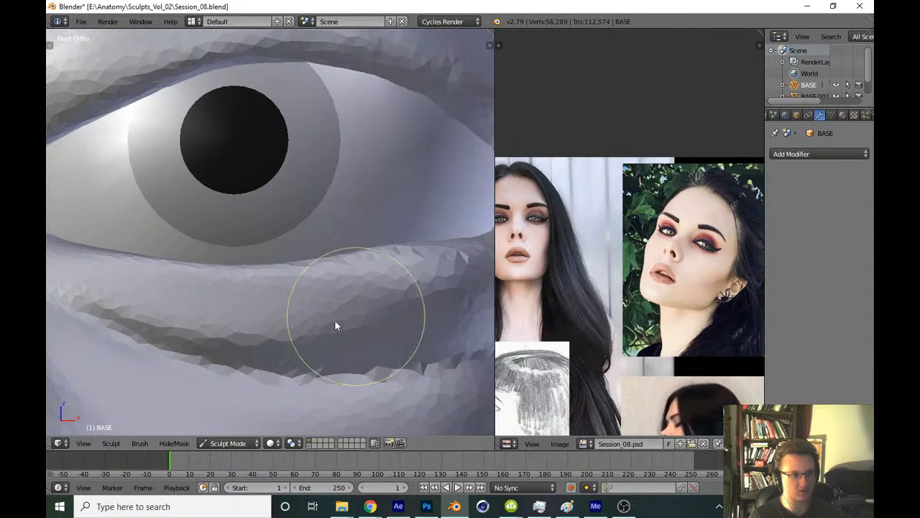
middle_click_drag(334, 319, 269, 319, "shift")
mouse_move(269, 319)
middle_mouse_down("ctrl")
mouse_move(269, 336)
mouse_move(253, 310)
middle_mouse_up("ctrl")
mouse_move(254, 315)
left_mouse_down()
mouse_move(403, 273)
mouse_move(376, 276)
left_mouse_up()
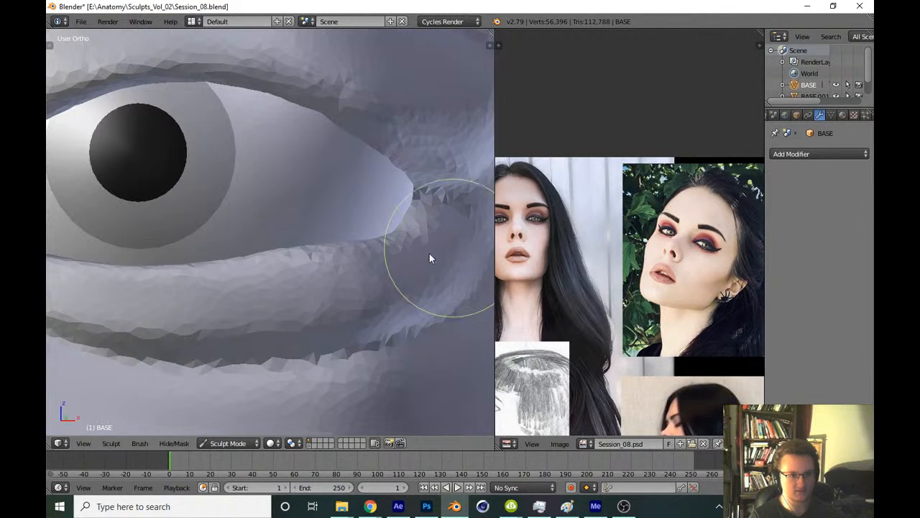
Compare the whole head from the front with Matcap shading on and off, and save over Session_08.blend
middle_click_drag(430, 253, 388, 324, "ctrl")
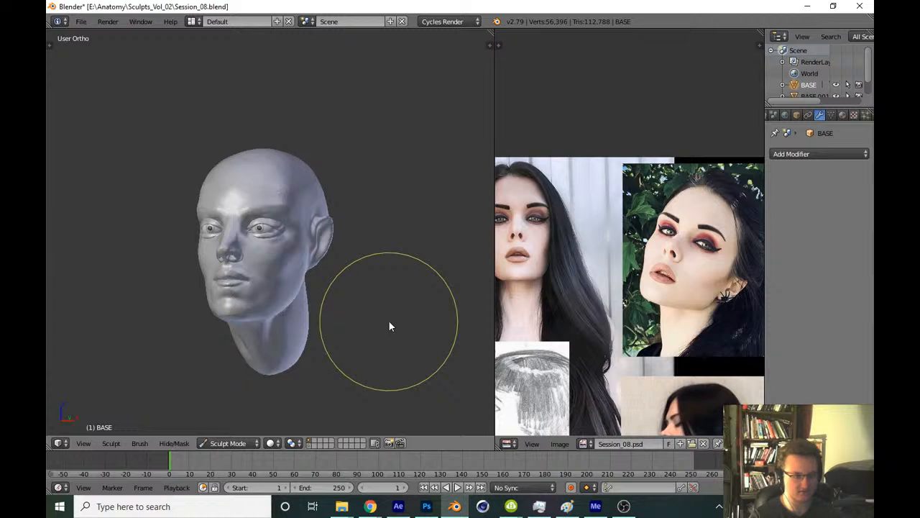
key("KP_1")
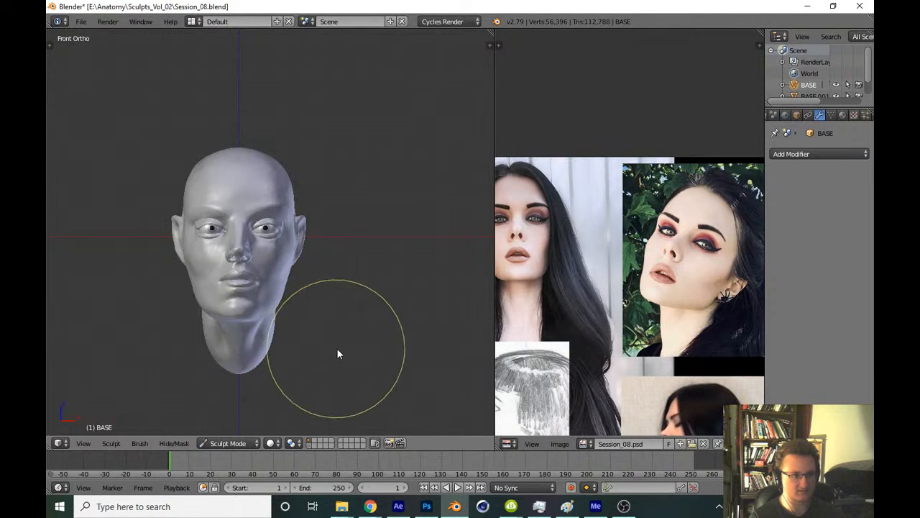
key("n")
left_click(401, 370)
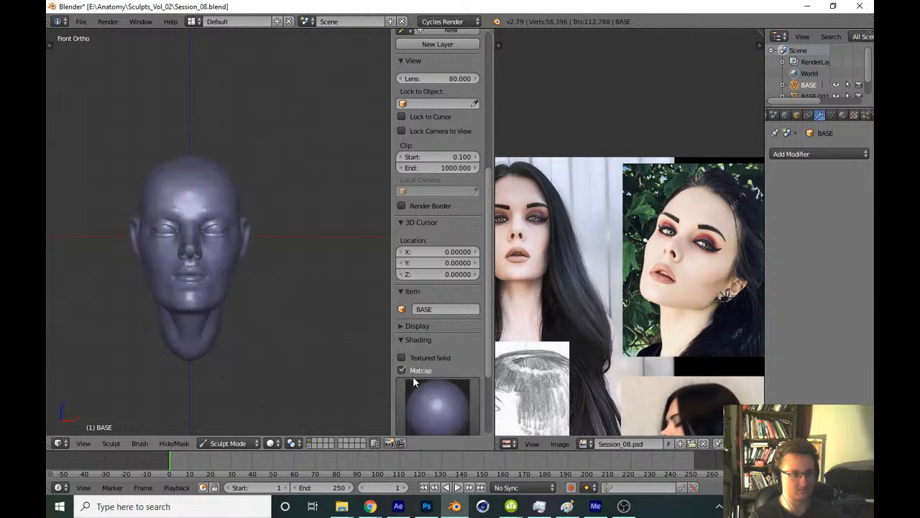
left_click(402, 371)
left_click(402, 370)
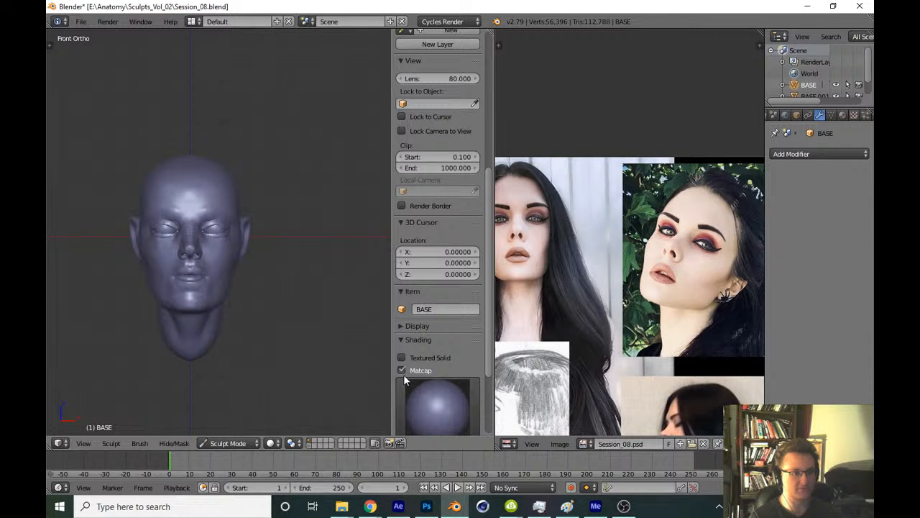
left_click(402, 370)
key("n")
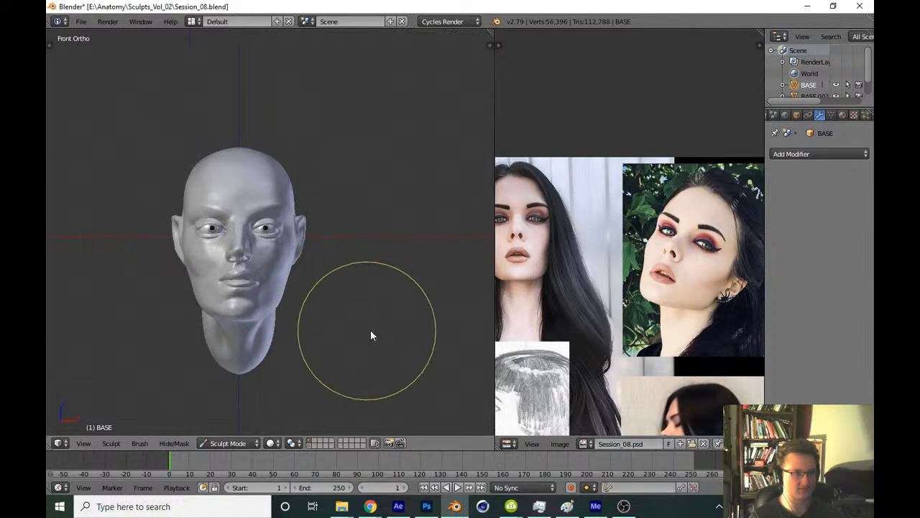
key("ctrl+s")
left_click(359, 333)
Briefly switch Matcap shading on and back off to recheck the face, and save over Session_08.blend again
scroll(410, 212, "up", 1)
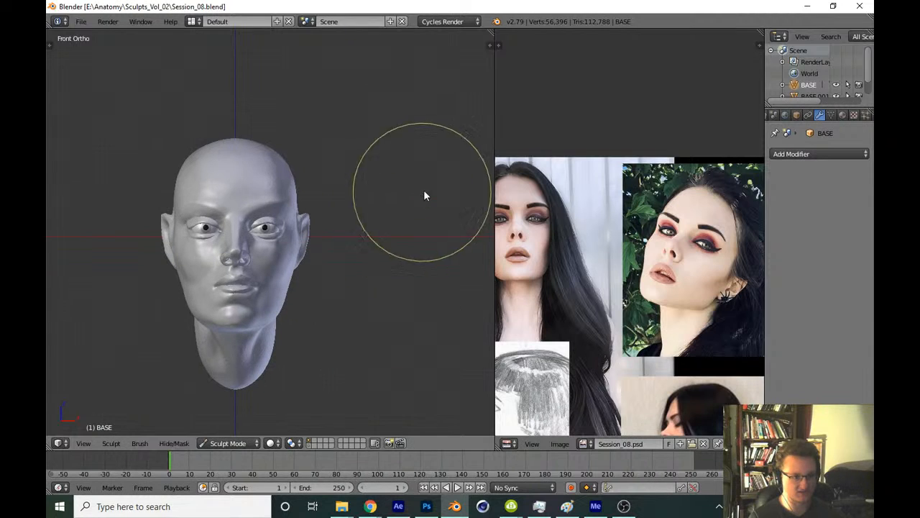
key("n")
left_click(401, 371)
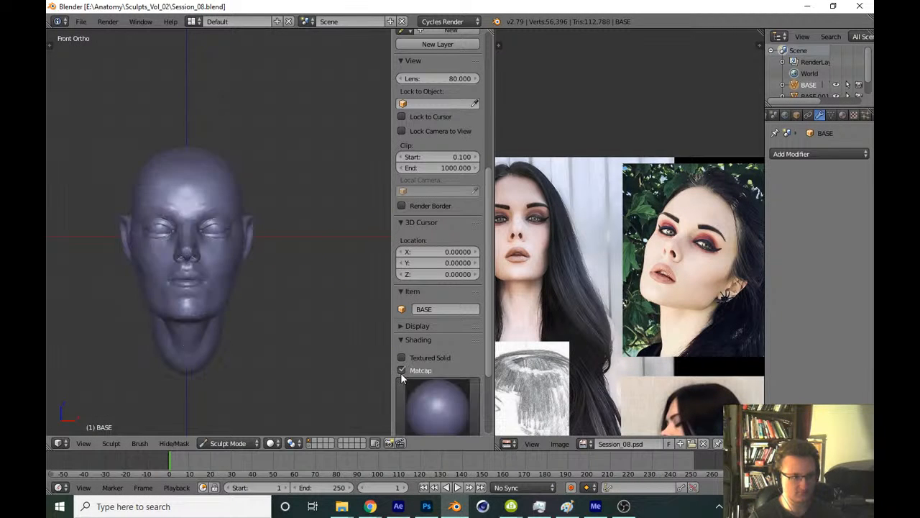
left_click(401, 371)
key("n")
scroll(389, 287, "up", 3)
scroll(389, 287, "up", 1)
key("ctrl+s")
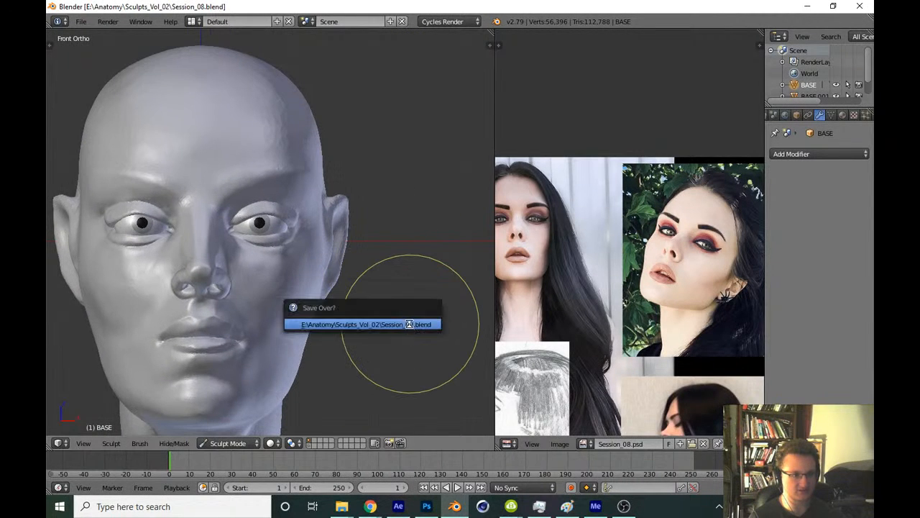
left_click(395, 328)
scroll(400, 248, "up", 8)
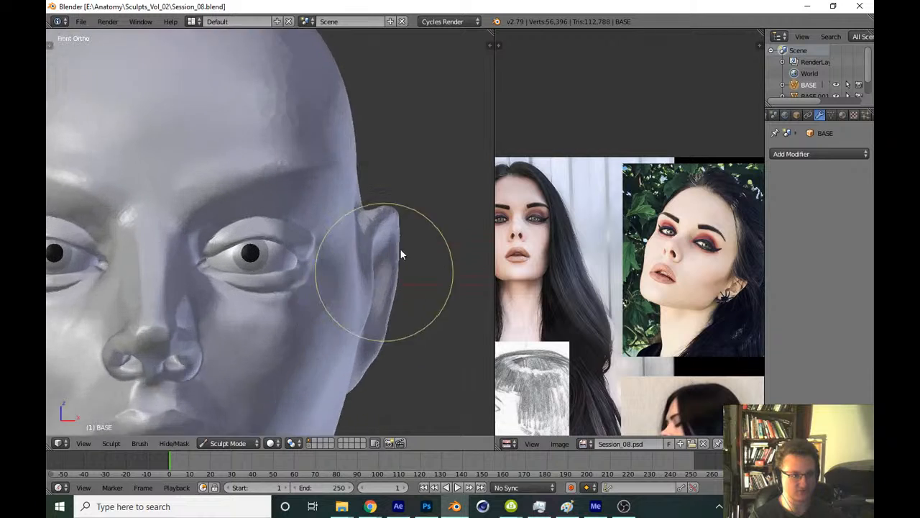
mouse_move(174, 267)
left_mouse_down()
mouse_move(142, 282)
mouse_move(189, 236)
mouse_move(229, 225)
mouse_move(169, 243)
mouse_move(135, 282)
mouse_move(98, 298)
mouse_move(190, 222)
mouse_move(146, 269)
left_mouse_up()
key("ctrl+z")
key("ctrl+z")
key("ctrl+z")
key("ctrl+z")
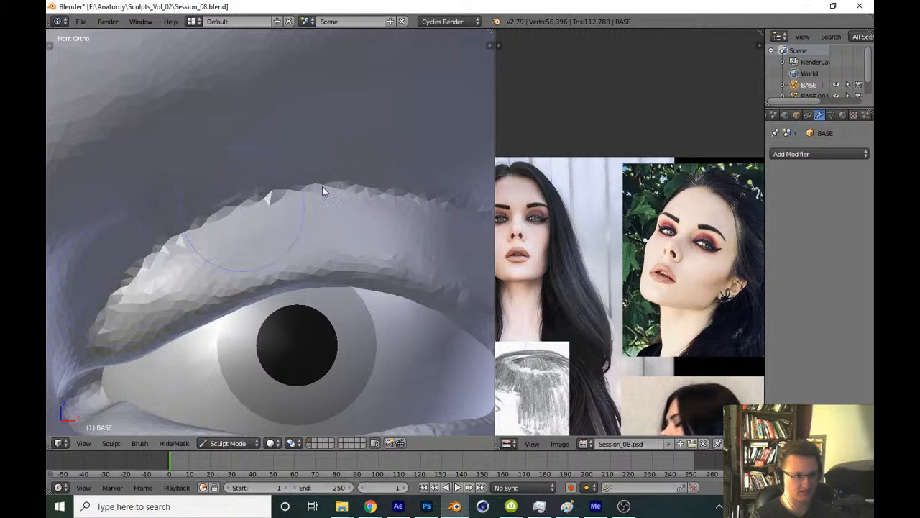
scroll(345, 288, "down", 3)
scroll(363, 327, "down", 4)
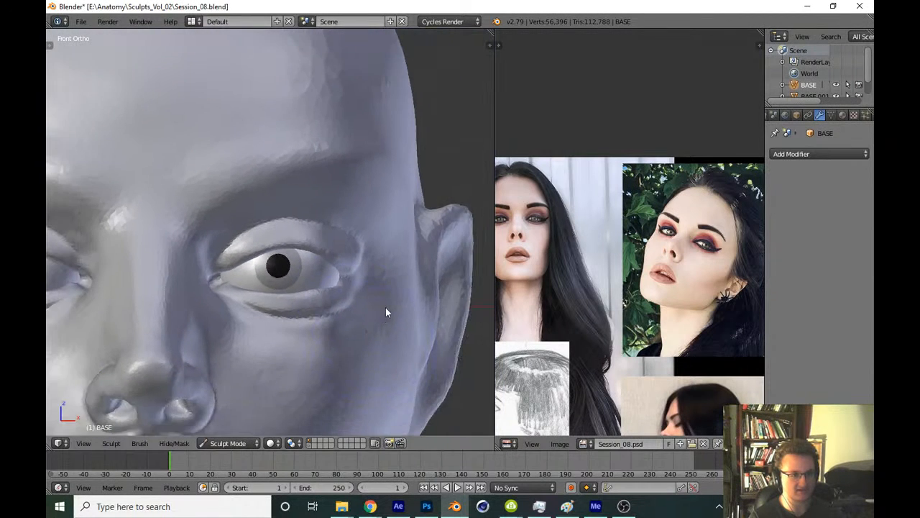
Inspect the eye and its outer corner from the front and at an angle, with the whole head for comparison
scroll(379, 328, "up", 5)
scroll(331, 288, "up", 3)
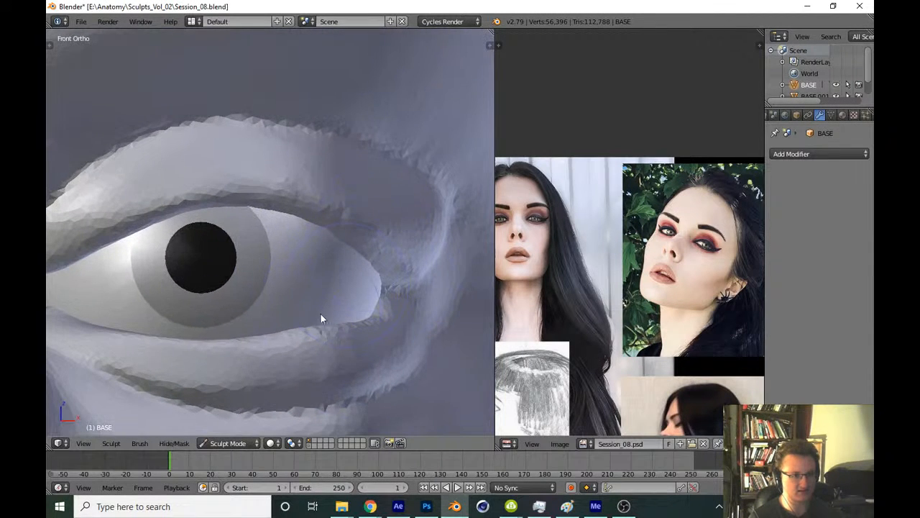
middle_click_drag(374, 297, 367, 356)
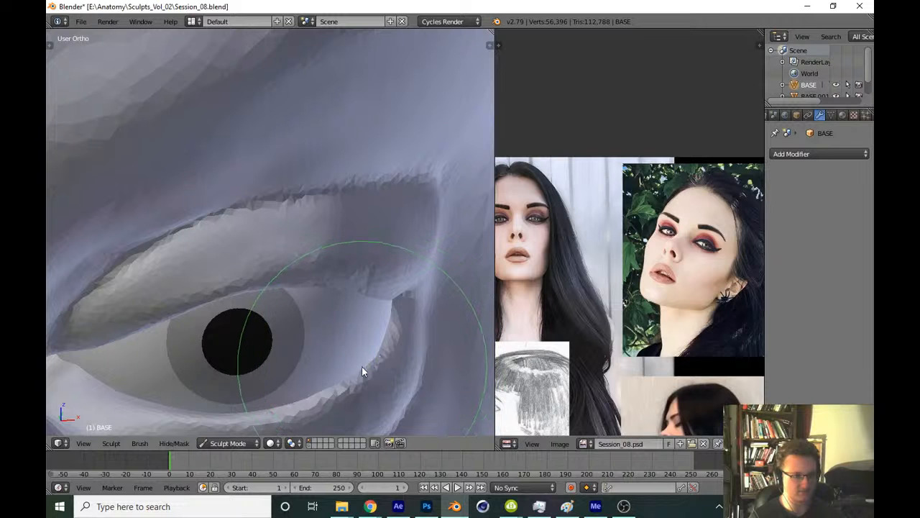
key("KP_1")
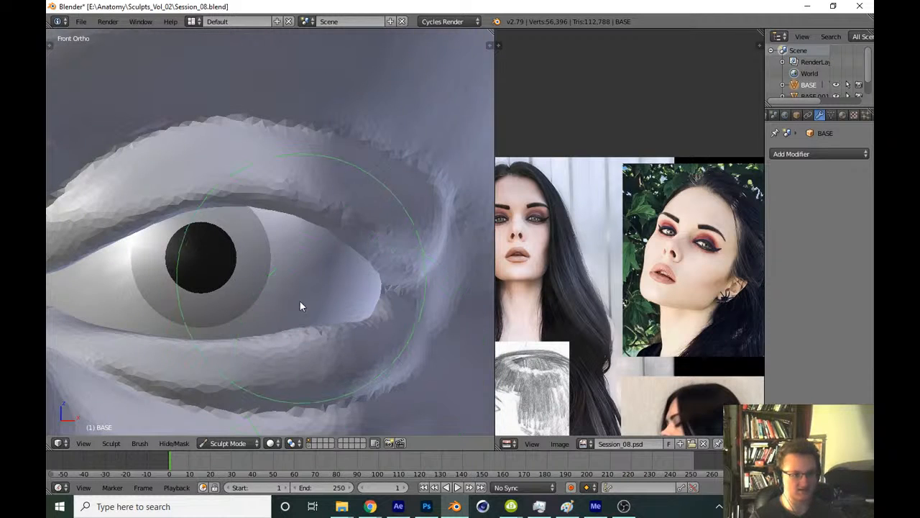
scroll(300, 302, "down", 5)
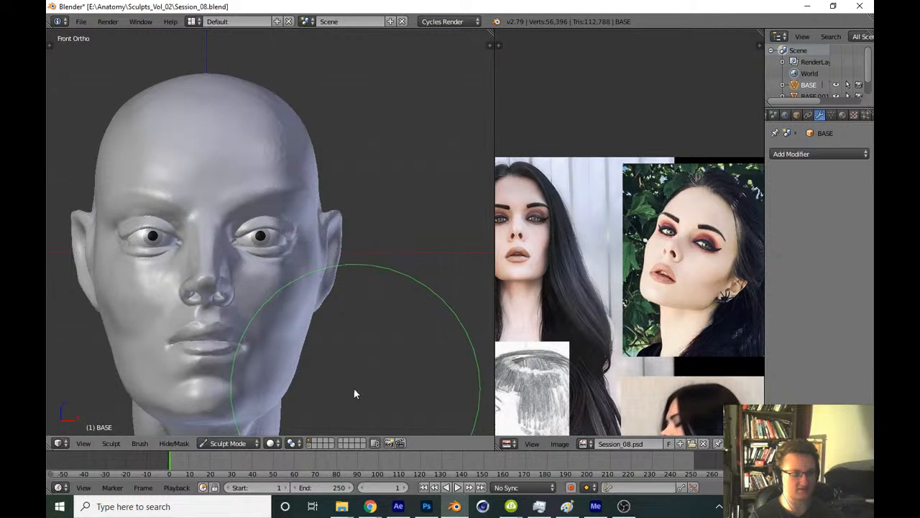
middle_click_drag(354, 387, 318, 417)
Carve the fold beneath the lower eyelid with the Crease brush, from the inner side to the outer corner
scroll(381, 258, "up", 5)
middle_click_drag(325, 346, 399, 226, "shift")
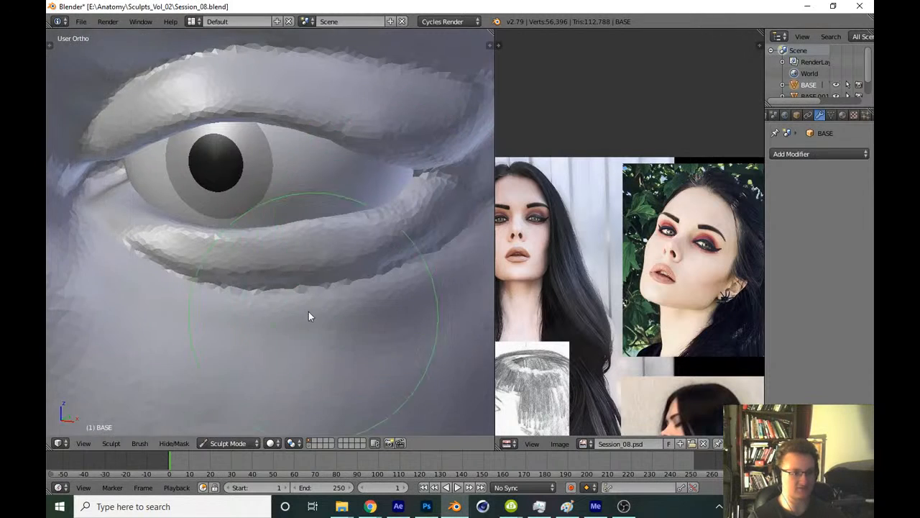
scroll(156, 330, "up", 5)
middle_click_drag(156, 329, 290, 315, "shift")
key("shift+c")
left_click_drag(85, 283, 334, 337)
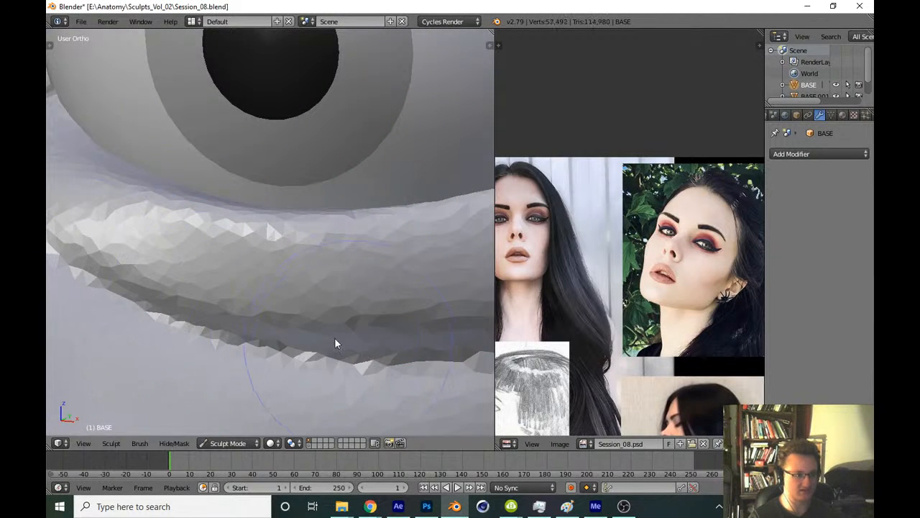
mouse_move(335, 338)
middle_mouse_down("shift")
mouse_move(216, 336)
mouse_move(237, 319)
middle_mouse_up("shift")
left_click_drag(237, 318, 391, 311)
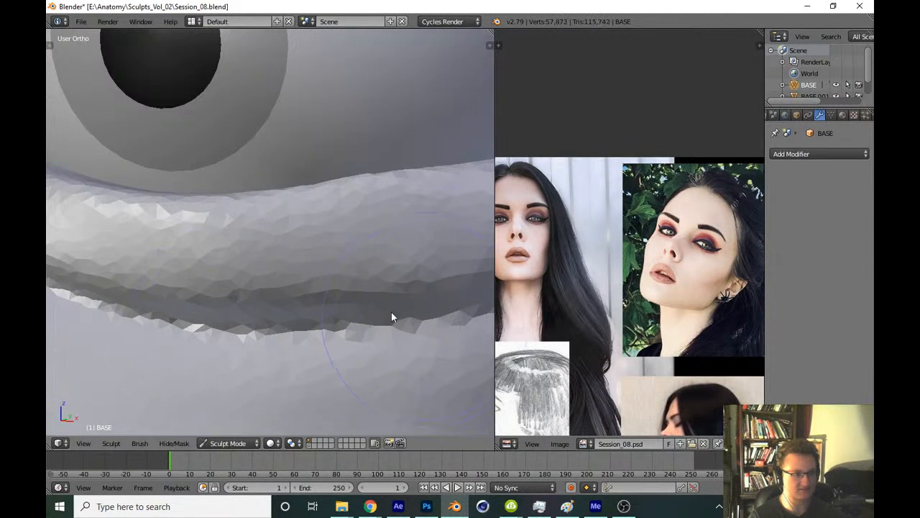
middle_click_drag(392, 311, 260, 331, "shift")
left_click_drag(238, 349, 450, 297)
middle_click_drag(451, 298, 279, 361, "shift")
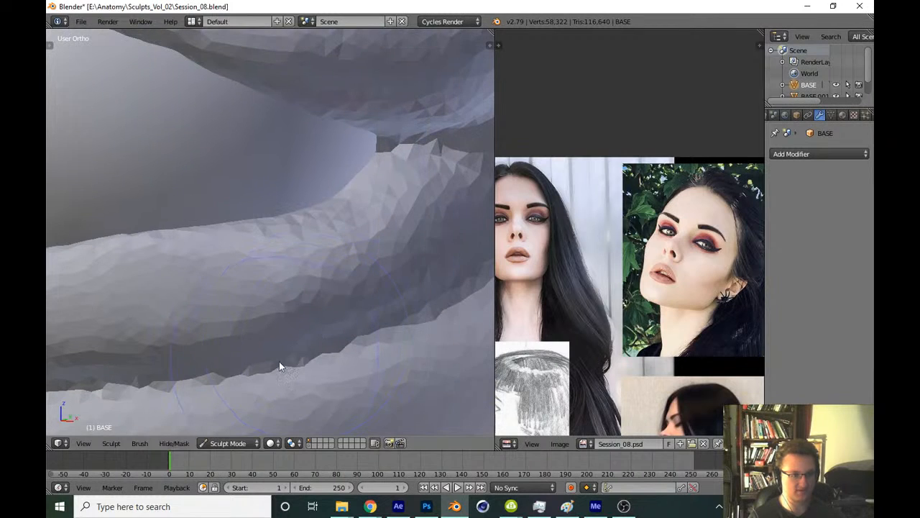
scroll(343, 380, "down", 10)
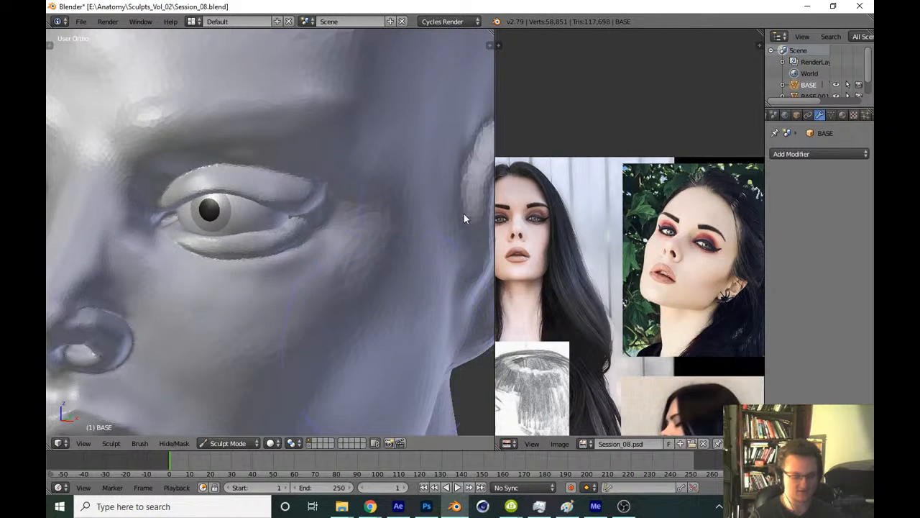
With a smaller Scrape/Peaks brush, flatten the inner and middle part of the upper eyelid's edge
key("KP_1")
scroll(261, 266, "up", 2)
key("t")
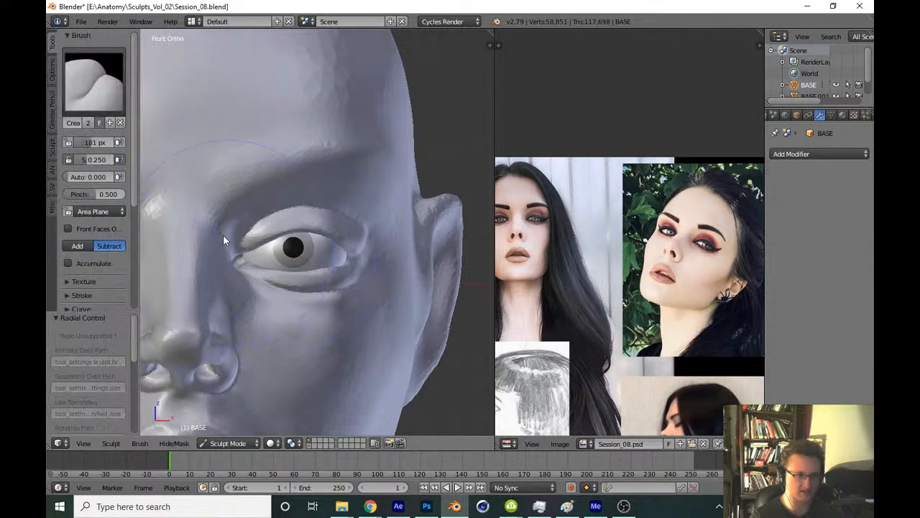
left_click(92, 83)
left_click(320, 205)
key("t")
scroll(302, 271, "up", 6)
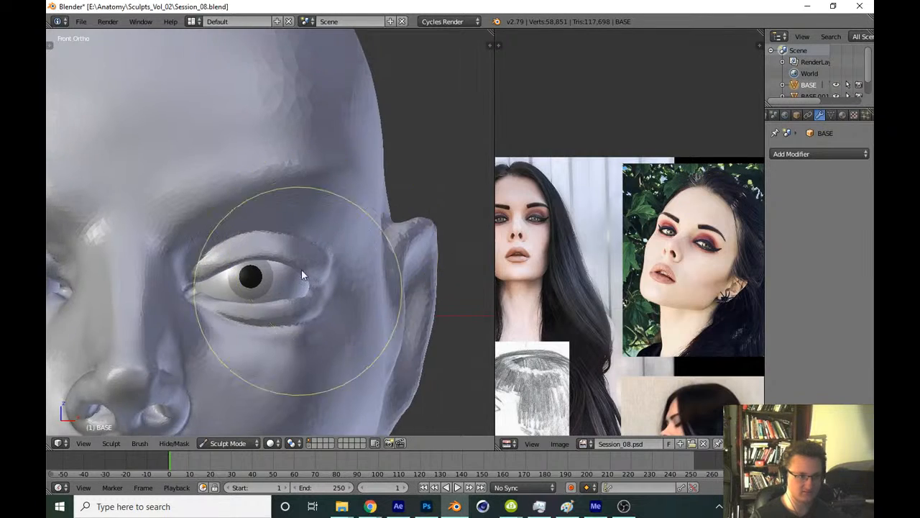
mouse_move(370, 240)
middle_mouse_down()
mouse_move(289, 285)
mouse_move(238, 226)
middle_mouse_up()
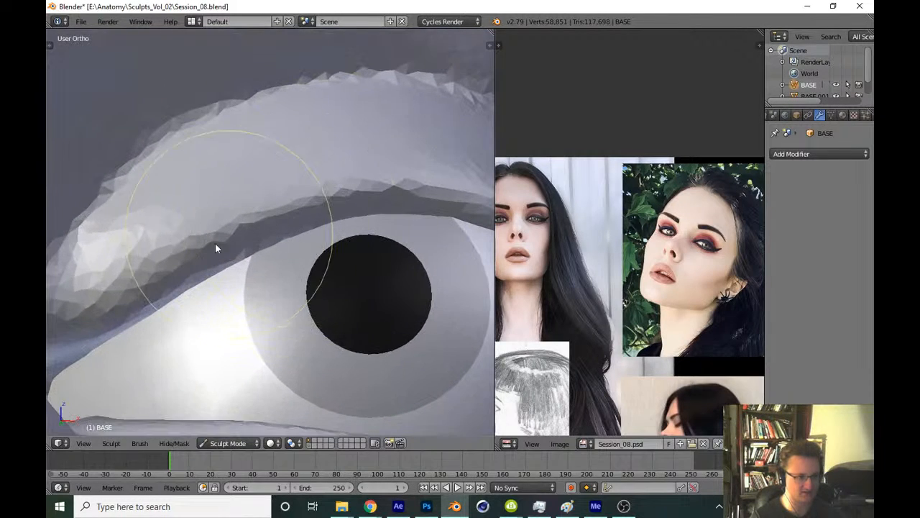
key("f")
left_click(169, 261)
mouse_move(159, 271)
left_mouse_down()
mouse_move(107, 307)
mouse_move(360, 204)
left_mouse_up()
left_click_drag(211, 244, 431, 209)
Continue scraping the upper eyelid's edge from above the pupil to the outer corner of the eye
middle_click_drag(371, 234, 228, 247, "shift")
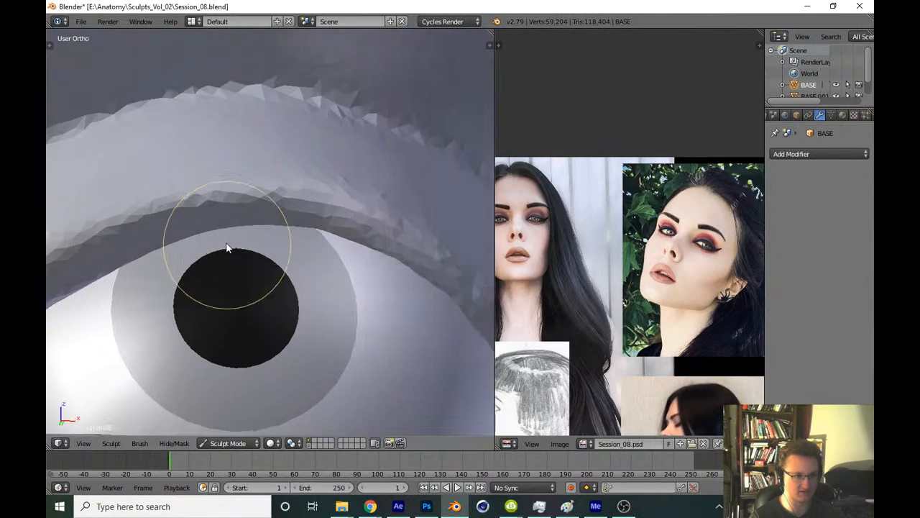
left_click_drag(266, 227, 466, 277)
middle_click_drag(466, 278, 359, 253)
left_click_drag(108, 244, 395, 367)
middle_click_drag(299, 336, 265, 318, "shift")
left_click_drag(184, 255, 432, 367)
middle_click_drag(315, 252, 358, 340, "ctrl")
scroll(358, 340, "down", 2)
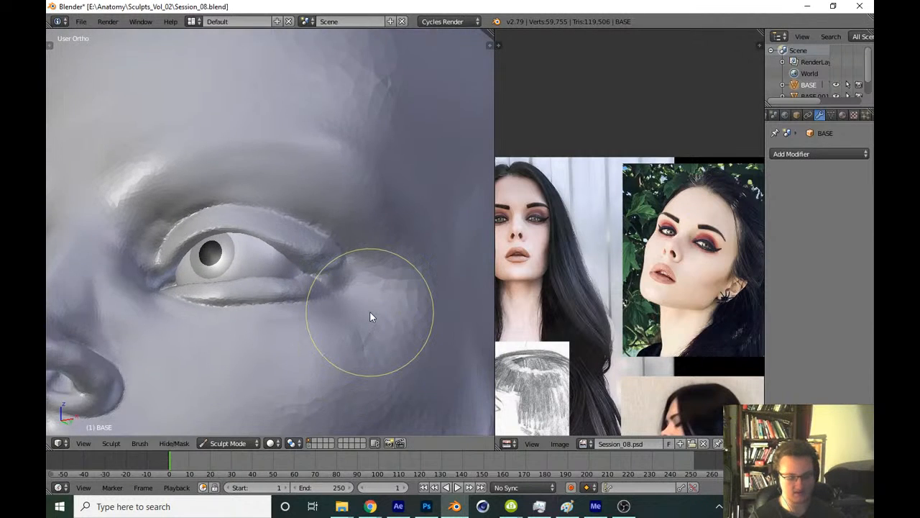
Return to the front view of the whole head and save over Session_08.blend
key("KP_1")
scroll(250, 322, "down", 1)
scroll(288, 317, "down", 5)
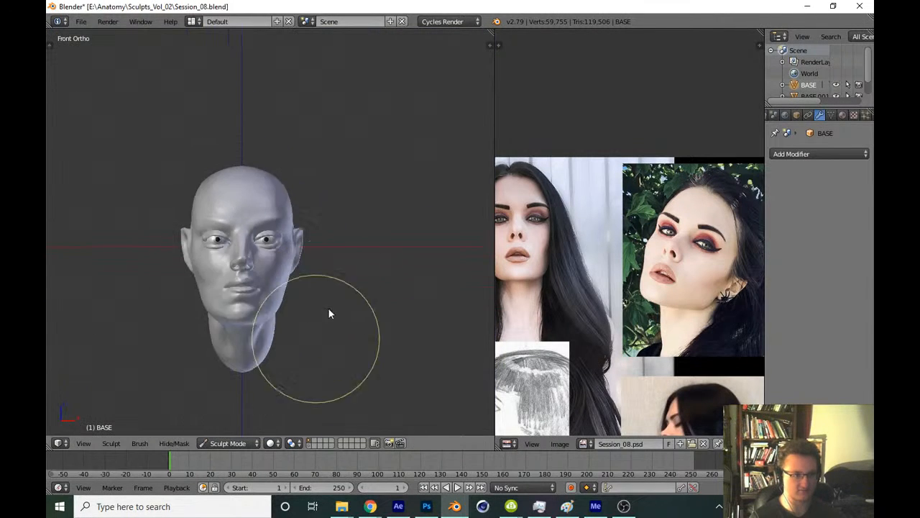
key("ctrl+s")
key("Return")
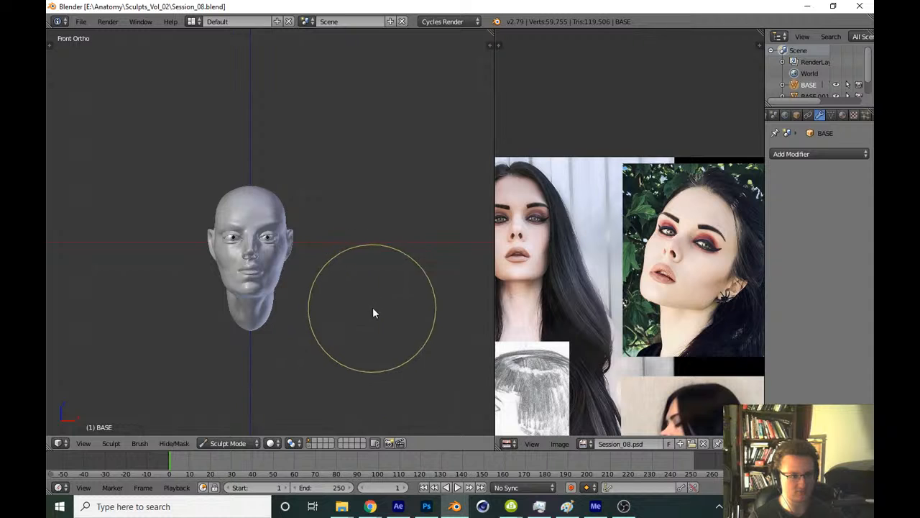
Compare the face with the front-facing reference portrait and save over the blend file again
scroll(357, 338, "up", 2)
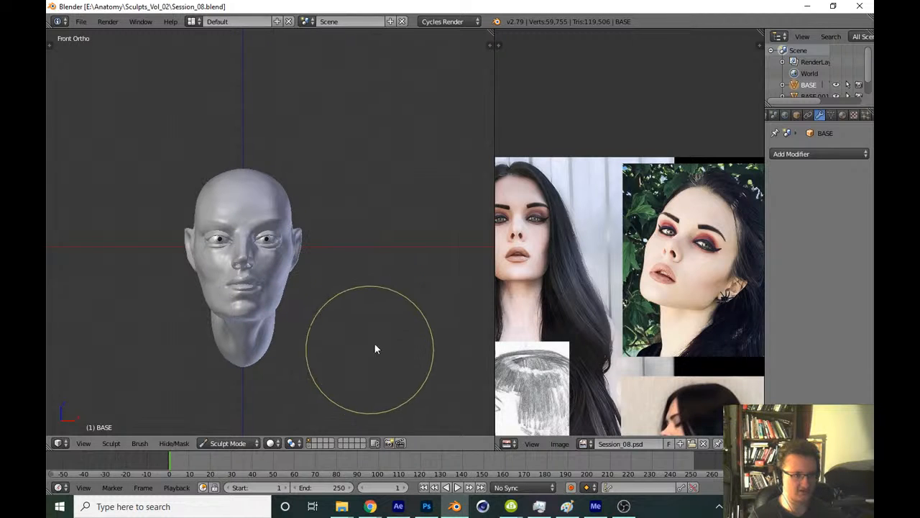
scroll(558, 313, "up", 3)
scroll(391, 363, "up", 1)
scroll(388, 360, "up", 2)
middle_click_drag(346, 366, 401, 344, "shift")
scroll(386, 296, "up", 3)
scroll(401, 350, "down", 1)
scroll(401, 354, "down", 2)
key("ctrl+s")
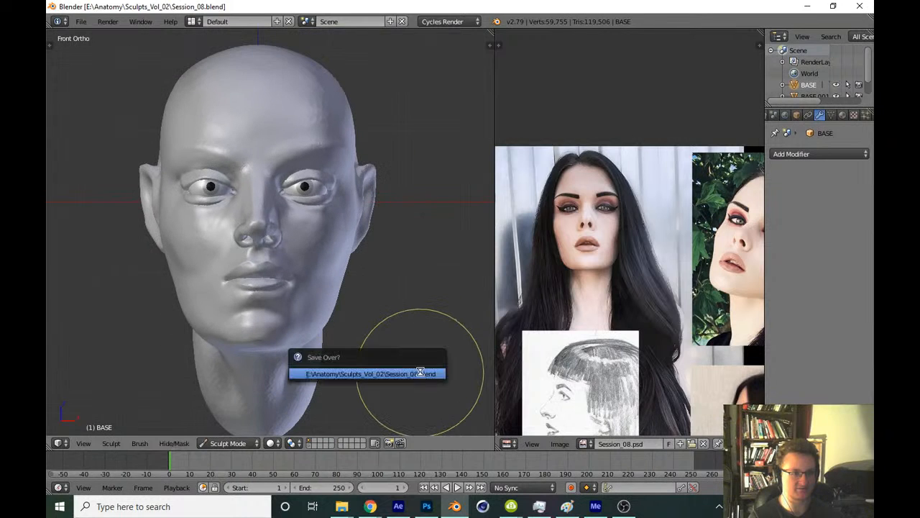
left_click(437, 350)
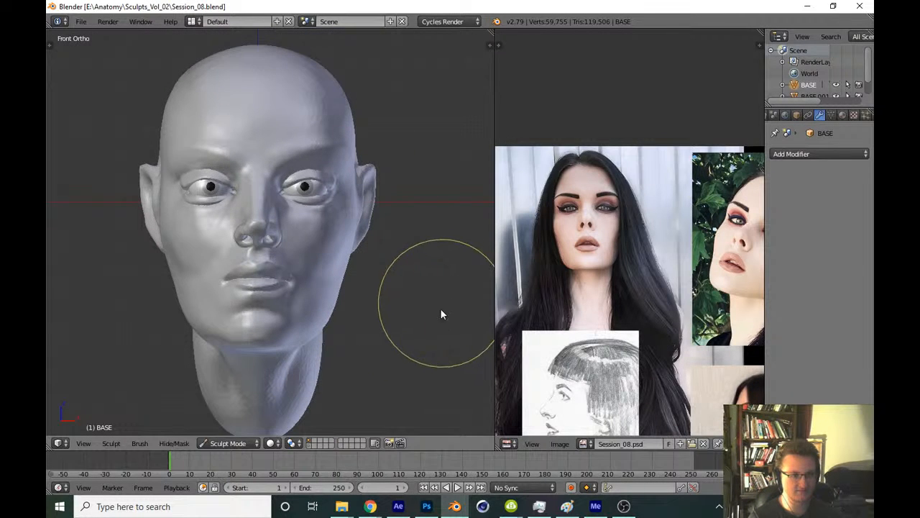
Switch to the Grab brush and enlarge it to 359 px
scroll(436, 310, "up", 7)
scroll(371, 268, "up", 1)
key("g")
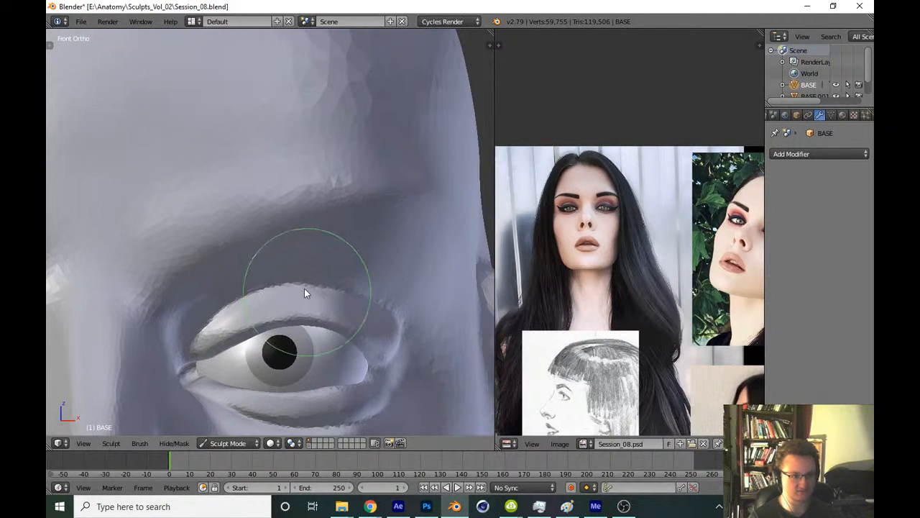
scroll(295, 288, "up", 1)
key("f")
left_click(373, 257)
scroll(338, 256, "down", 2)
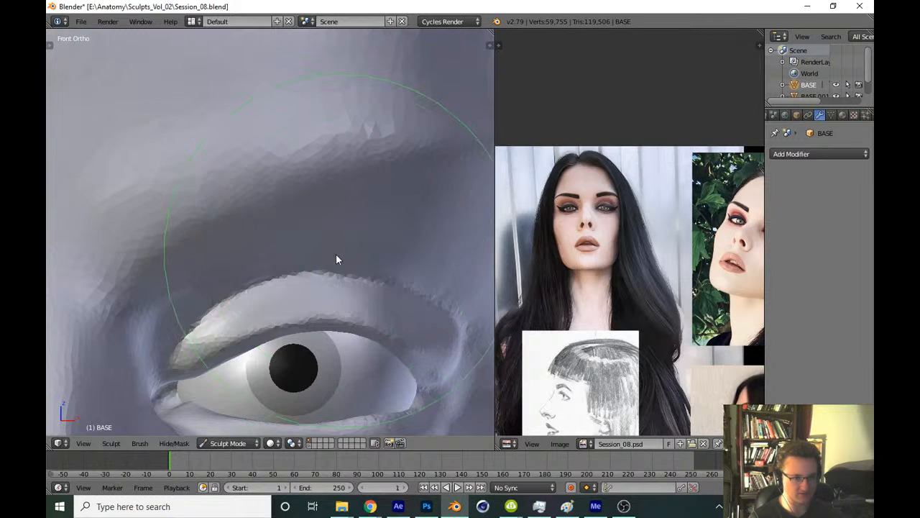
scroll(308, 336, "down", 3)
scroll(307, 339, "down", 3)
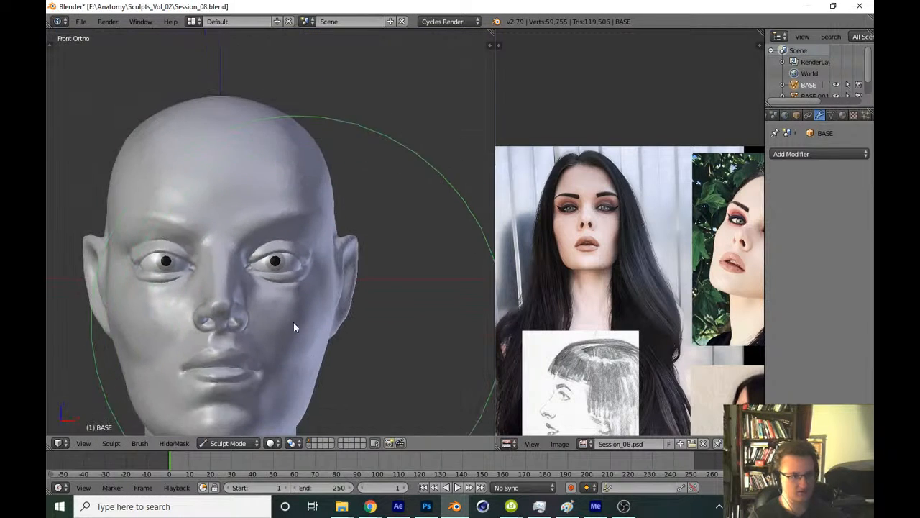
scroll(289, 343, "down", 2)
Switch the head to Object Mode and save over Session_08.blend
key("ctrl+s")
left_click(342, 386)
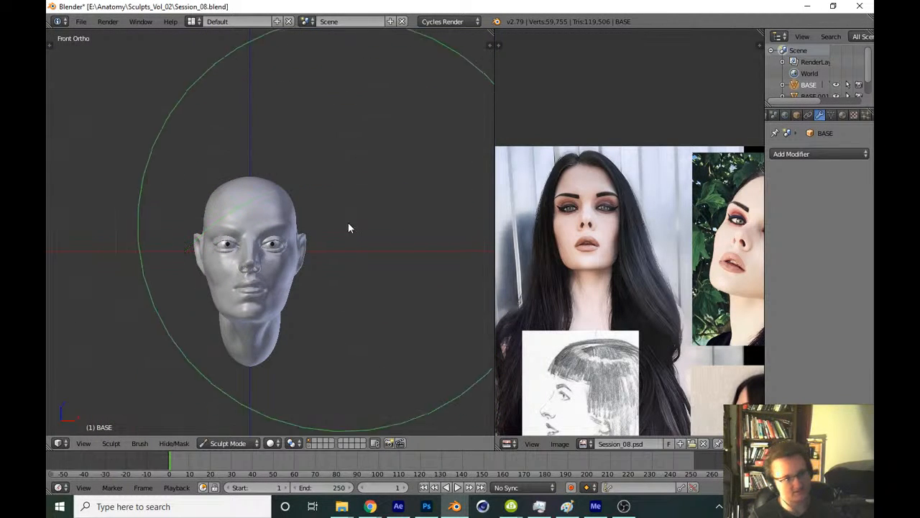
left_click(228, 443)
left_click(231, 427)
key("ctrl+s")
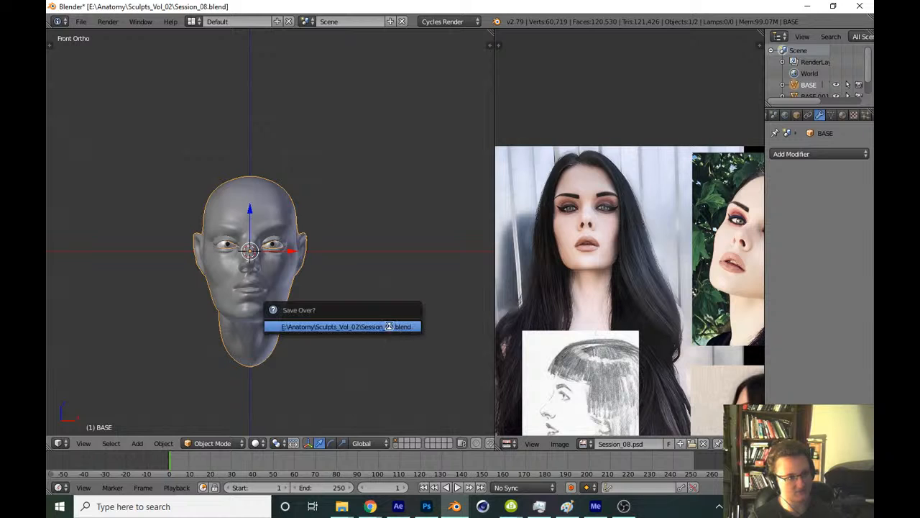
left_click(378, 328)
scroll(356, 346, "up", 3)
scroll(365, 277, "up", 3)
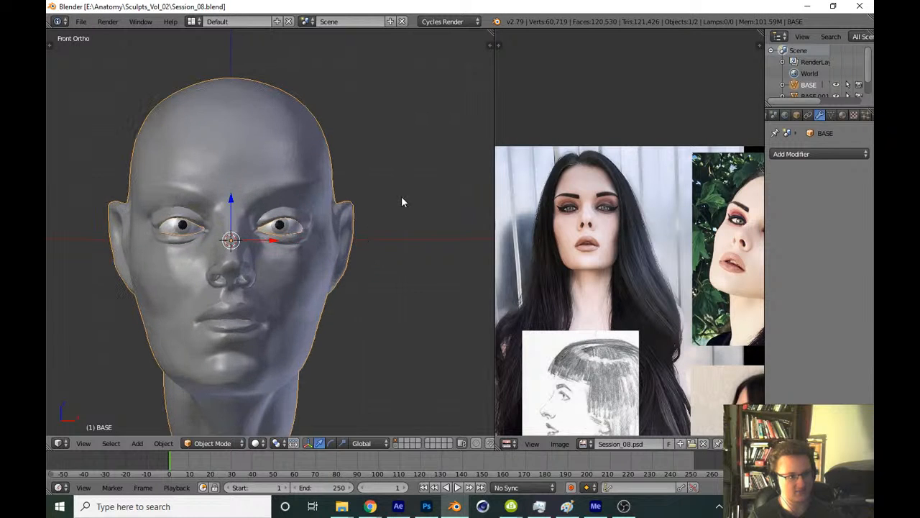
key("shift+a")
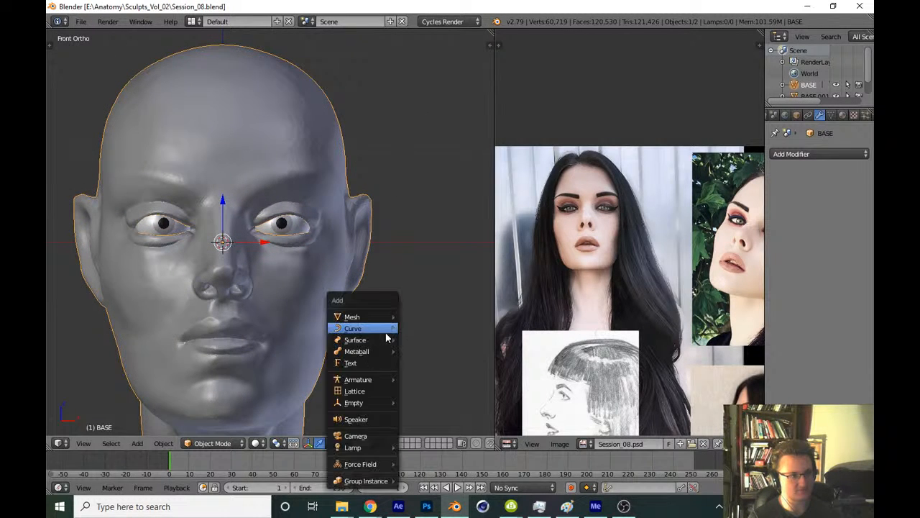
mouse_move(387, 324)
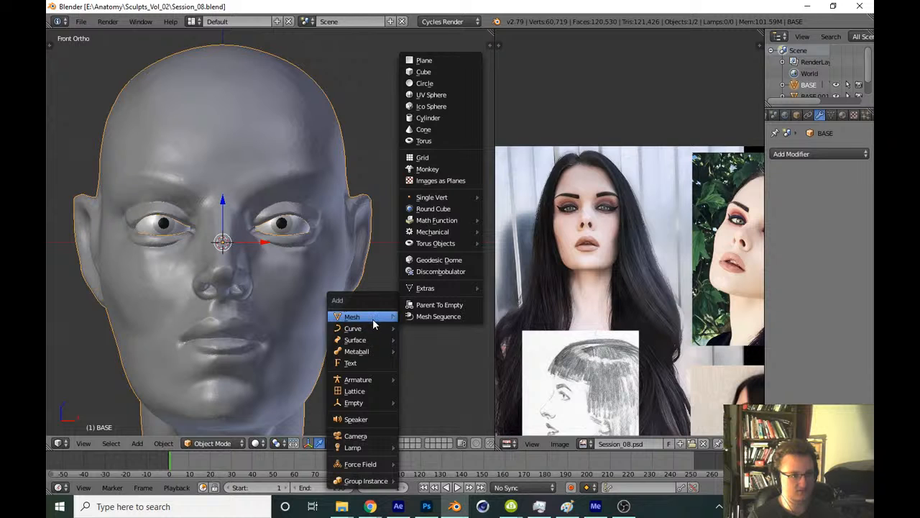
key("Escape")
Deselect everything and turn on Matcap shading in the viewport with the reddish-pink material
key("a")
key("n")
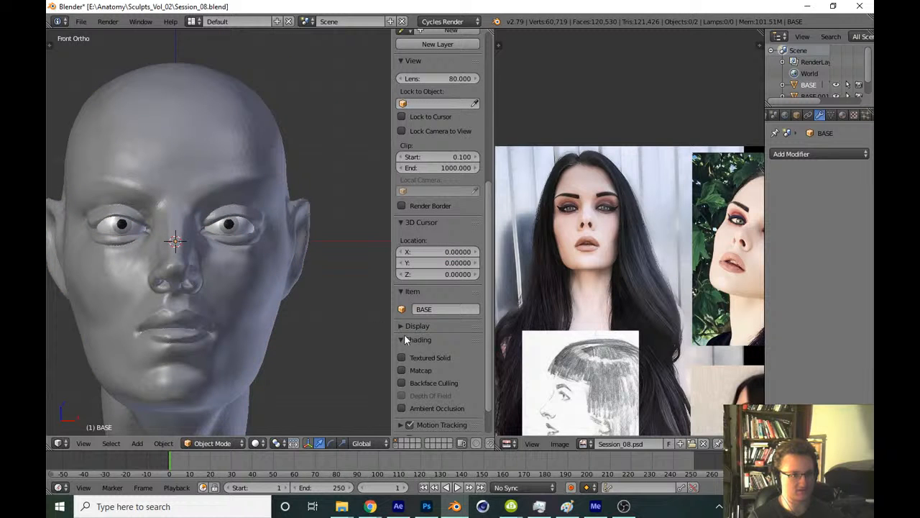
left_click(401, 369)
left_click(427, 406)
left_click(485, 226)
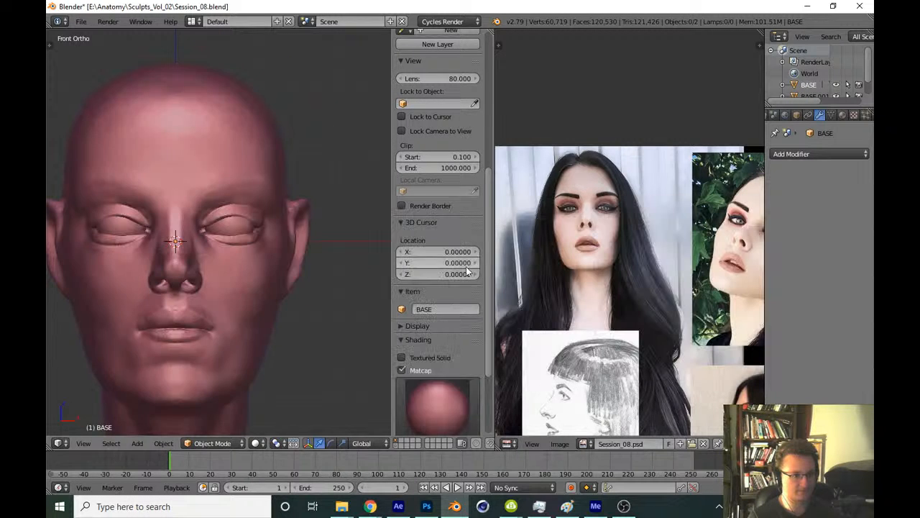
key("n")
scroll(388, 316, "down", 2)
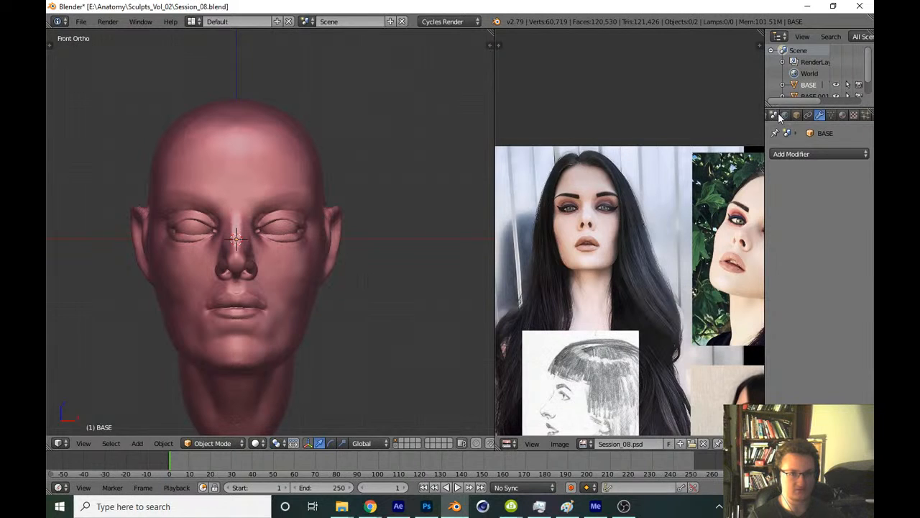
Select the BASE object, put it in Sculpt Mode and enable Dyntopo, accepting the vertex data warning
left_click(811, 85)
left_click(214, 443)
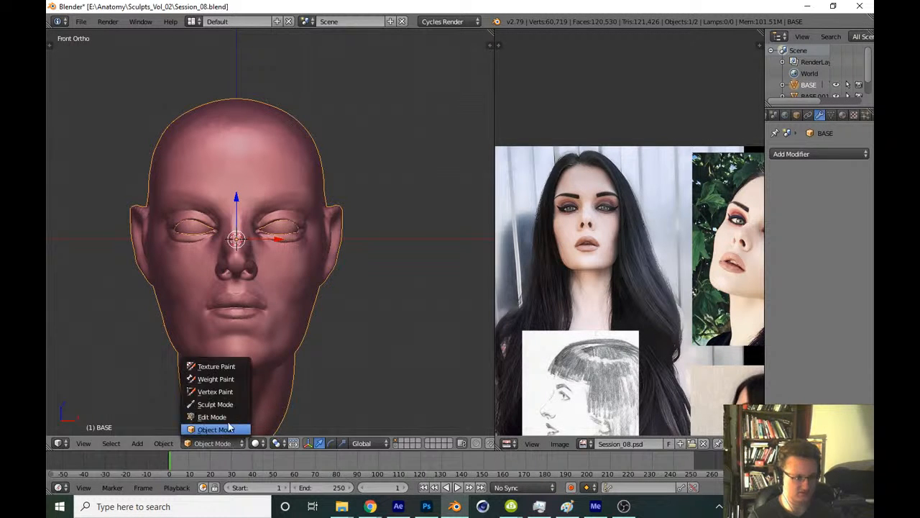
left_click(215, 405)
scroll(342, 261, "up", 5)
key("t")
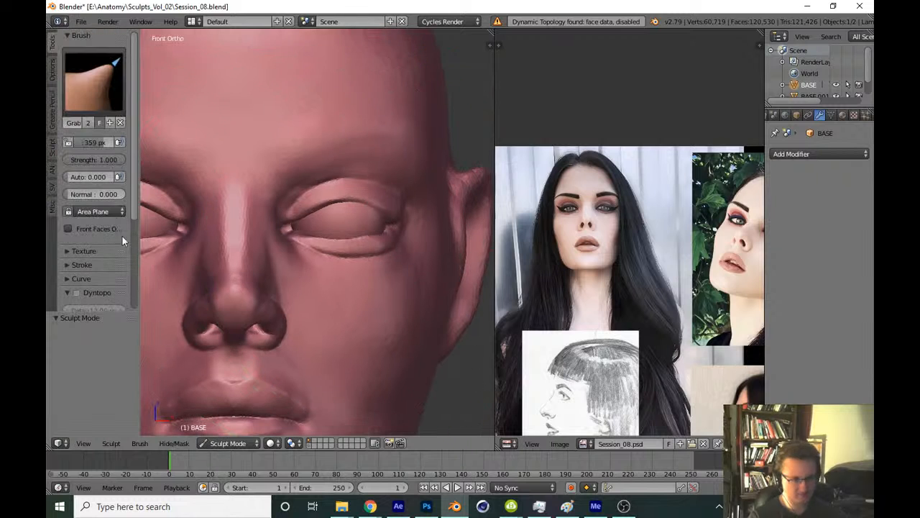
left_click(79, 293)
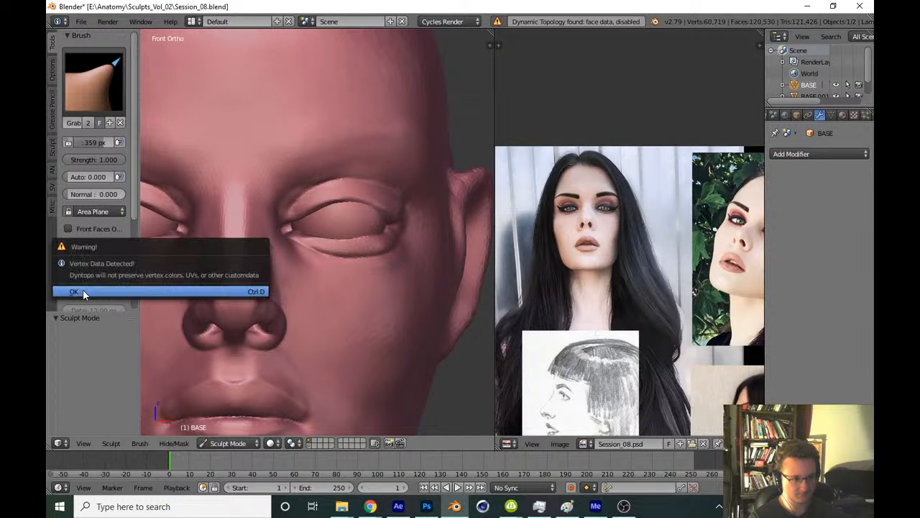
left_click(111, 291)
Sculpt along the crease above the upper eyelid, from the inner to the outer corner, with a smaller Clay Strips brush
left_click(101, 83)
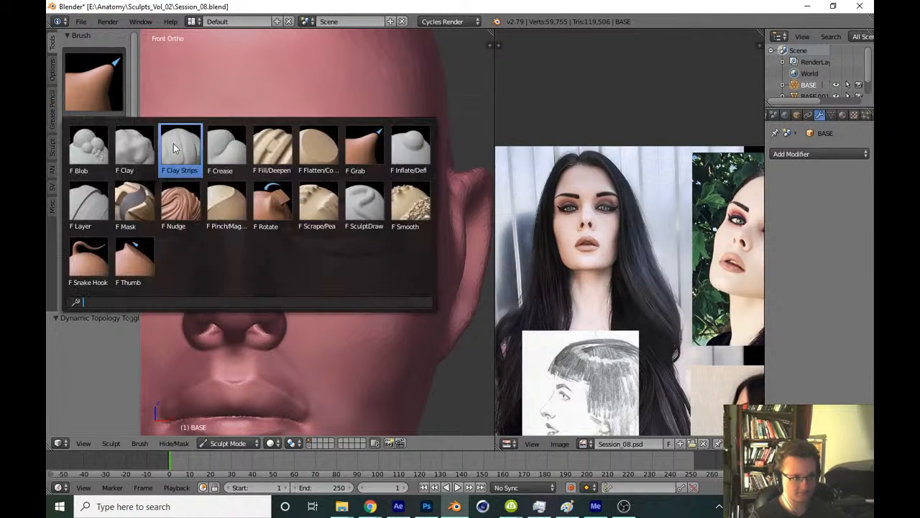
left_click(173, 143)
key("t")
scroll(314, 211, "up", 8)
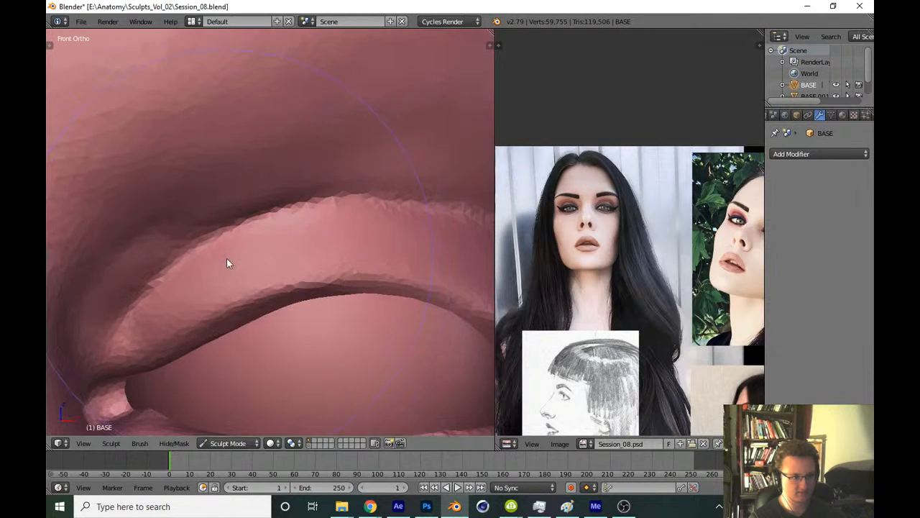
key("f")
left_click(112, 284)
key("f")
left_click(158, 282)
scroll(150, 267, "up", 1)
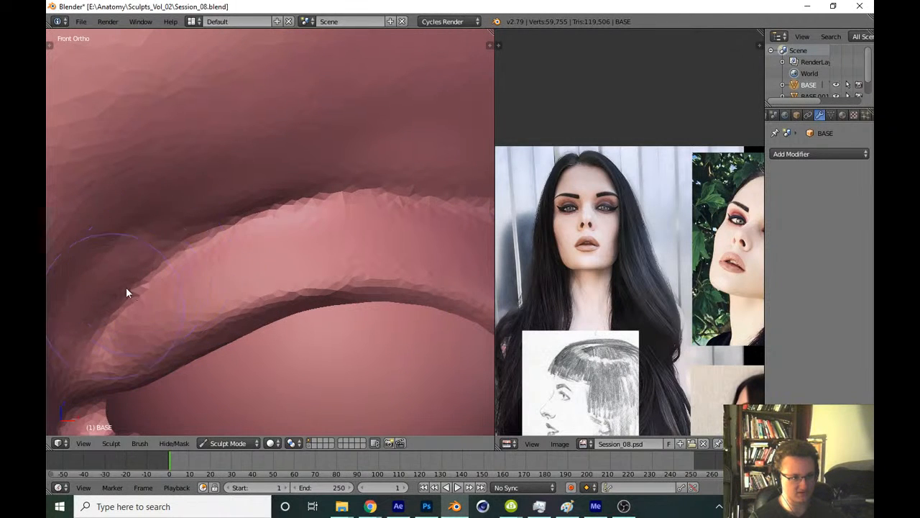
mouse_move(126, 287)
left_mouse_down()
mouse_move(392, 195)
mouse_move(442, 195)
left_mouse_up()
middle_click_drag(380, 199, 263, 232, "shift")
mouse_move(263, 232)
left_mouse_down()
mouse_move(229, 211)
mouse_move(358, 225)
left_mouse_up()
Save the refined eyelid sculpt over Session_08.blend
scroll(351, 274, "down", 5)
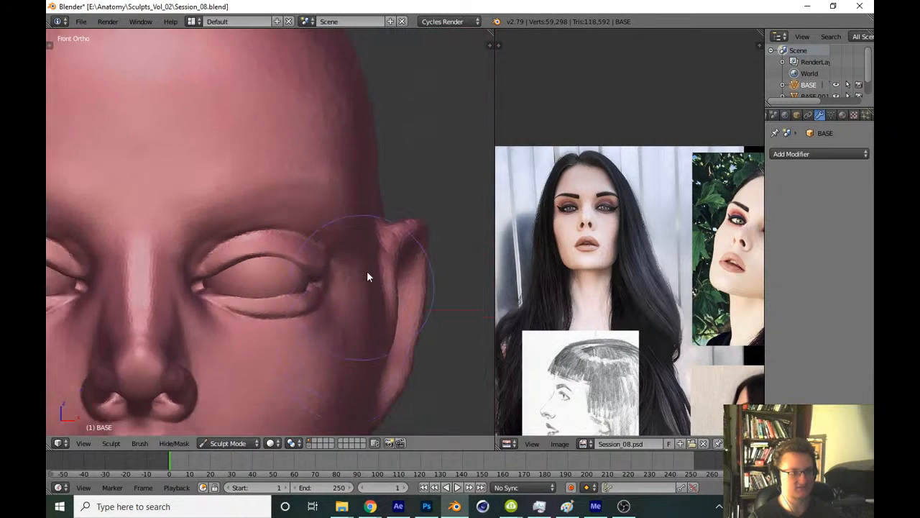
scroll(367, 277, "down", 6)
key("ctrl+s")
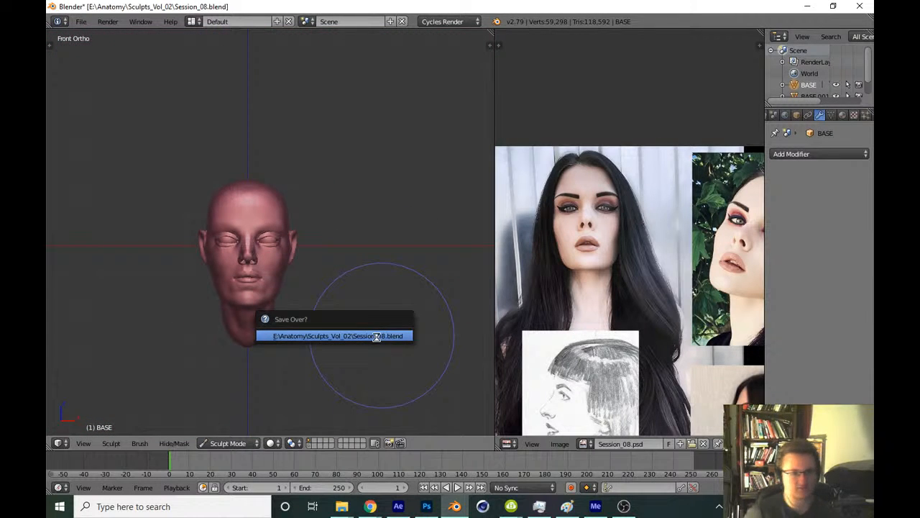
left_click(377, 336)
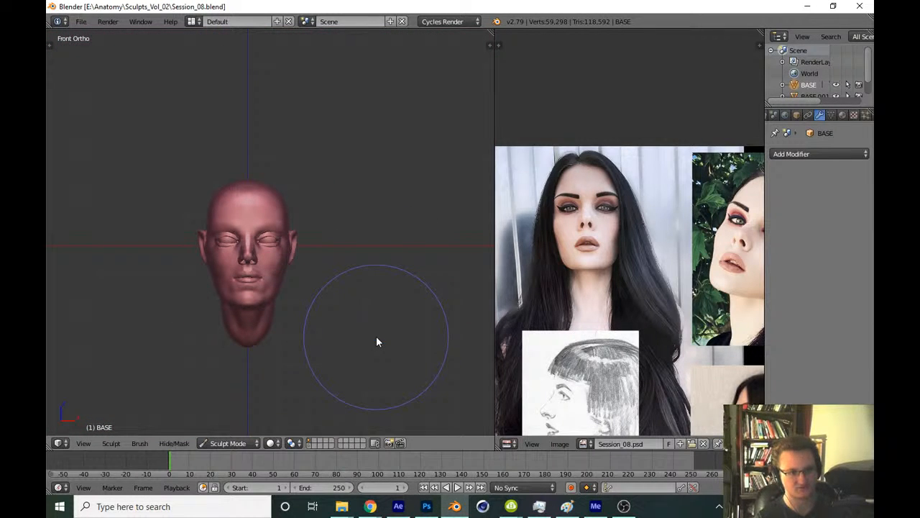
Carve a groove into the inner eye corner beside the tear duct and touch up the adjoining lower eyelid with Clay Strips
scroll(307, 199, "up", 8)
mouse_move(310, 193)
middle_mouse_down()
mouse_move(307, 242)
mouse_move(277, 271)
mouse_move(430, 224)
middle_mouse_up()
scroll(266, 280, "up", 4)
mouse_move(295, 248)
middle_mouse_down()
mouse_move(277, 298)
mouse_move(256, 245)
mouse_move(276, 319)
mouse_move(271, 285)
middle_mouse_up()
scroll(274, 280, "up", 3)
left_click_drag(264, 319, 196, 288, "ctrl")
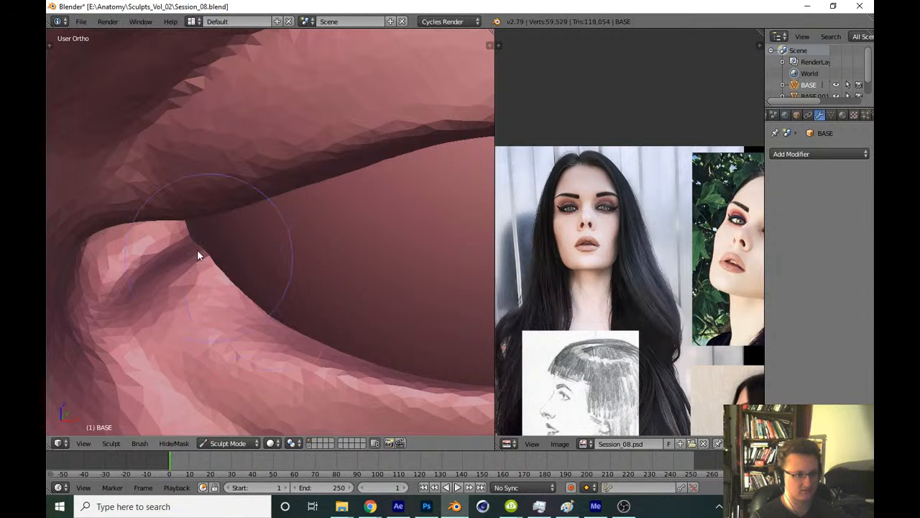
mouse_move(237, 356)
left_mouse_down()
mouse_move(310, 361)
mouse_move(246, 358)
left_mouse_up()
scroll(246, 358, "down", 10)
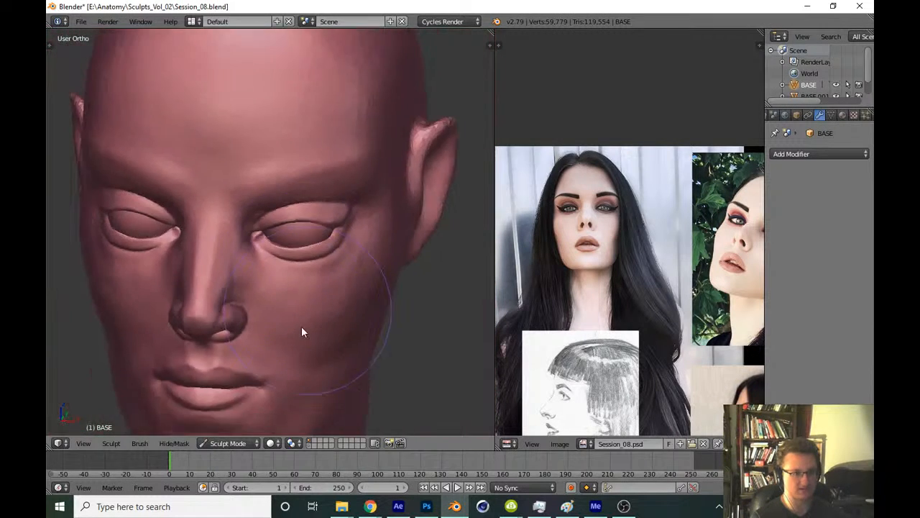
View the whole head from the front and save over Session_08.blend
scroll(302, 332, "down", 2)
key("KP_1")
scroll(307, 300, "down", 5)
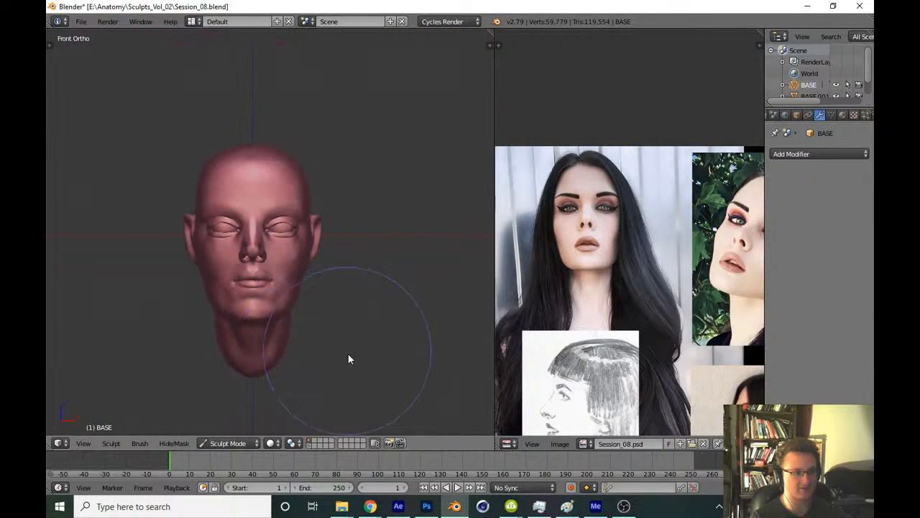
key("ctrl+s")
key("Return")
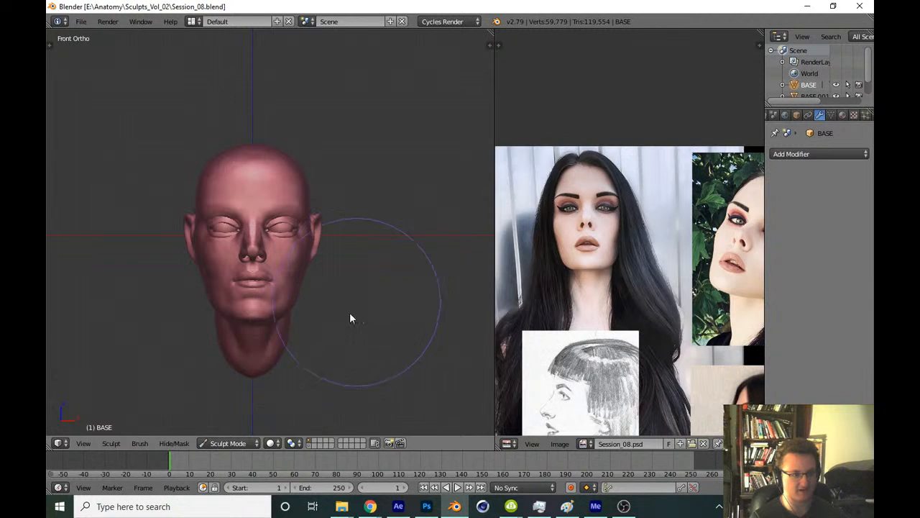
Switch the head to Object Mode, deselect everything and save over the same file
left_click(227, 443)
left_click(229, 428)
key("a")
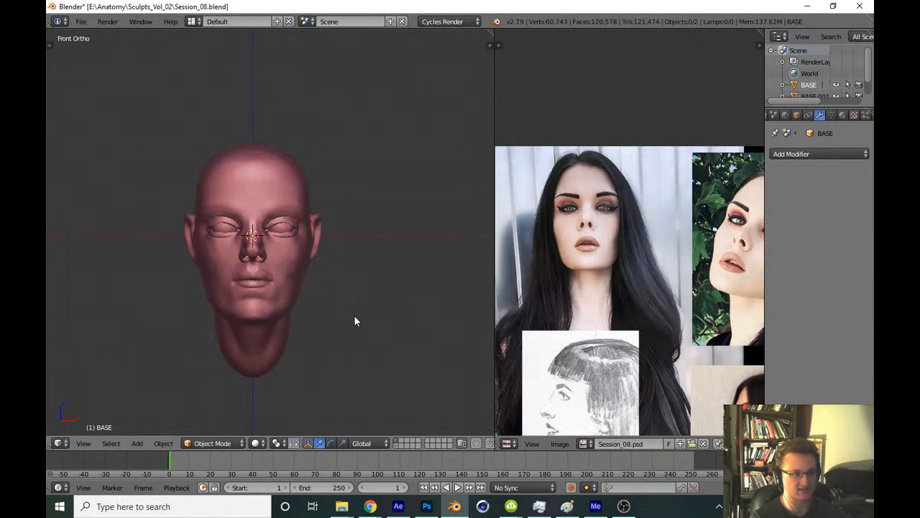
key("ctrl+s")
key("Return")
Collapse the viewport's Shading settings and hide the properties region
key("n")
key("n")
key("n")
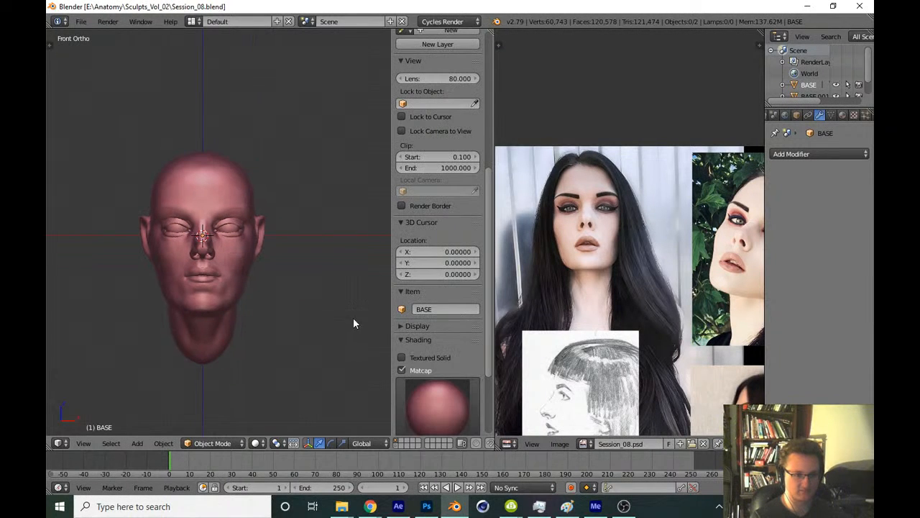
left_click(416, 340)
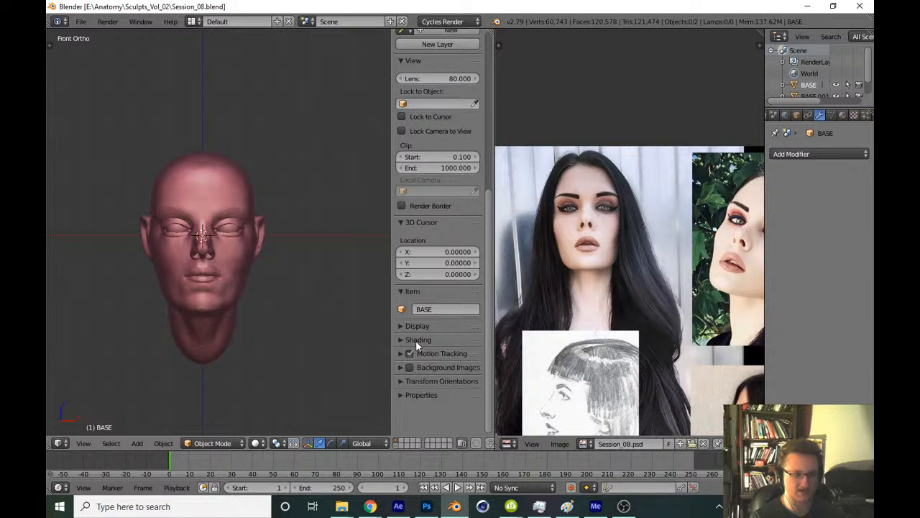
key("n")
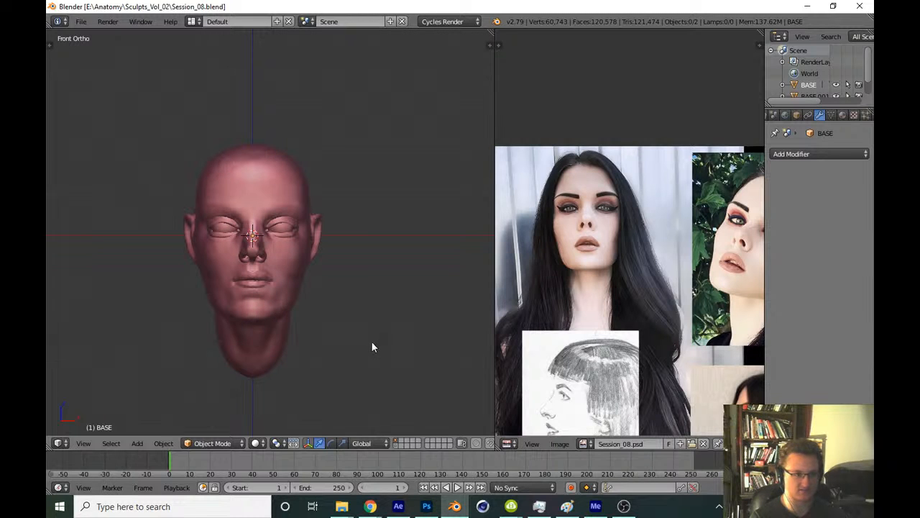
key("ctrl+s")
left_click(210, 443)
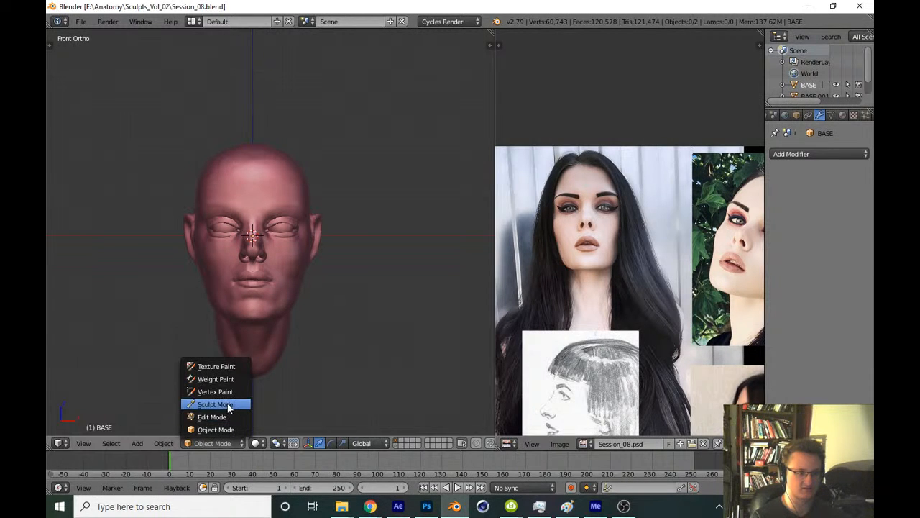
left_click(229, 408)
scroll(407, 253, "up", 4)
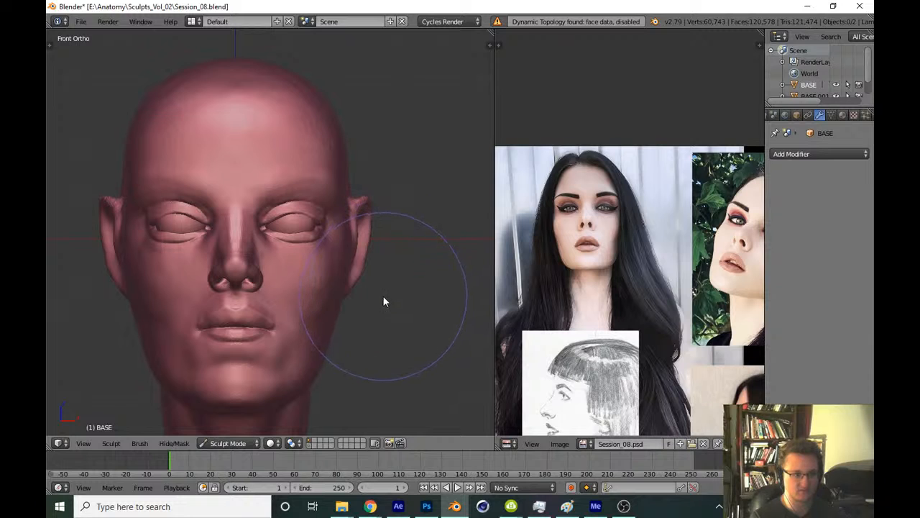
left_click(237, 444)
left_click(245, 435)
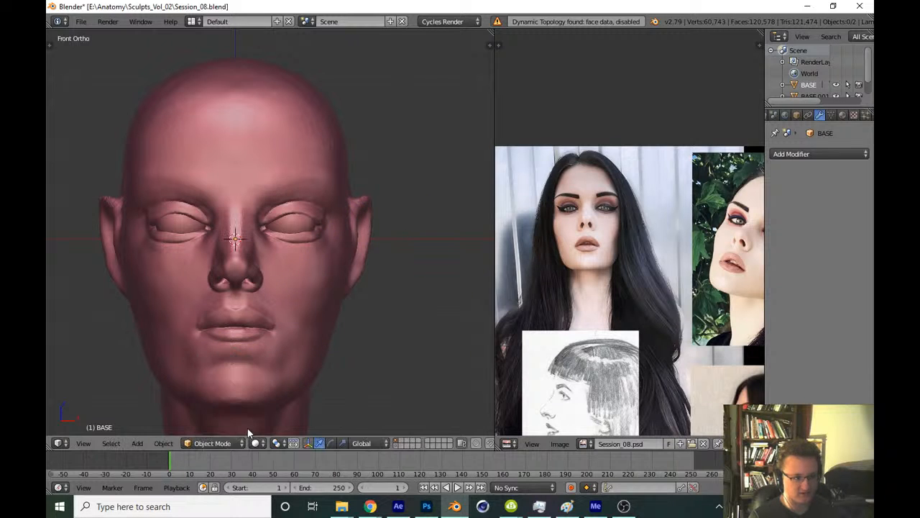
Add a UV sphere at the 3D cursor inside the head
key("shift+a")
mouse_move(396, 265)
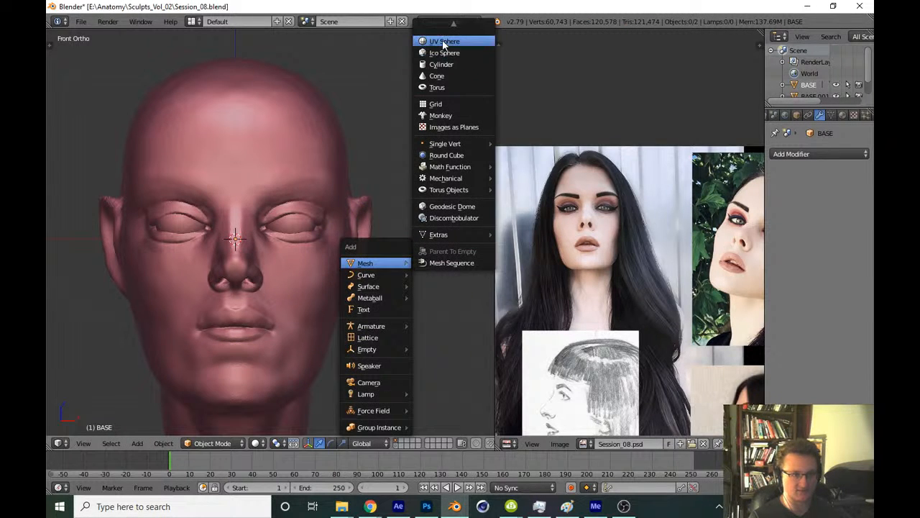
left_click(442, 41)
key("z")
key("z")
Rotate the new sphere 90 degrees in the right orthographic wireframe view
key("r")
key("x")
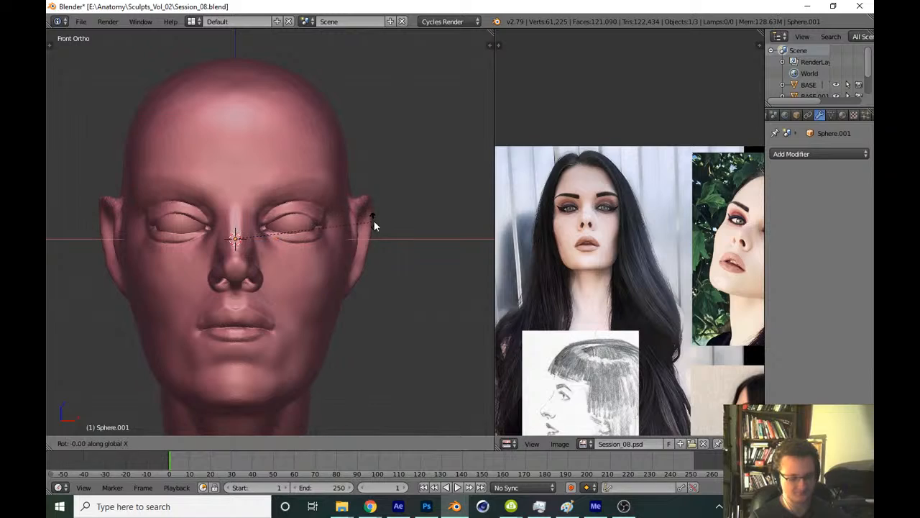
key("Escape")
key("KP_3")
key("z")
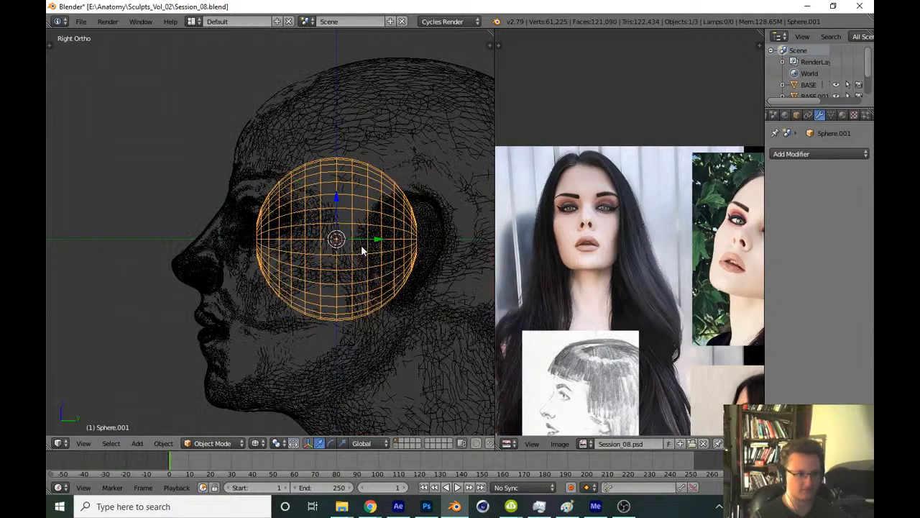
middle_click_drag(299, 273, 243, 338, "shift")
type("r90")
key("Return")
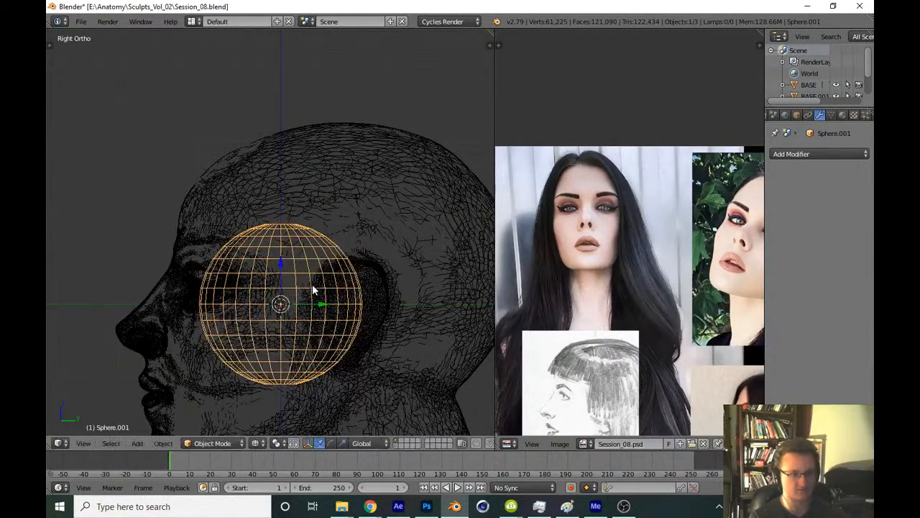
middle_click_drag(313, 290, 312, 302, "shift")
Switch to the YouTube Studio live stream page in Chrome to check the stream, and return to Blender
mouse_move(370, 506)
left_click(421, 468)
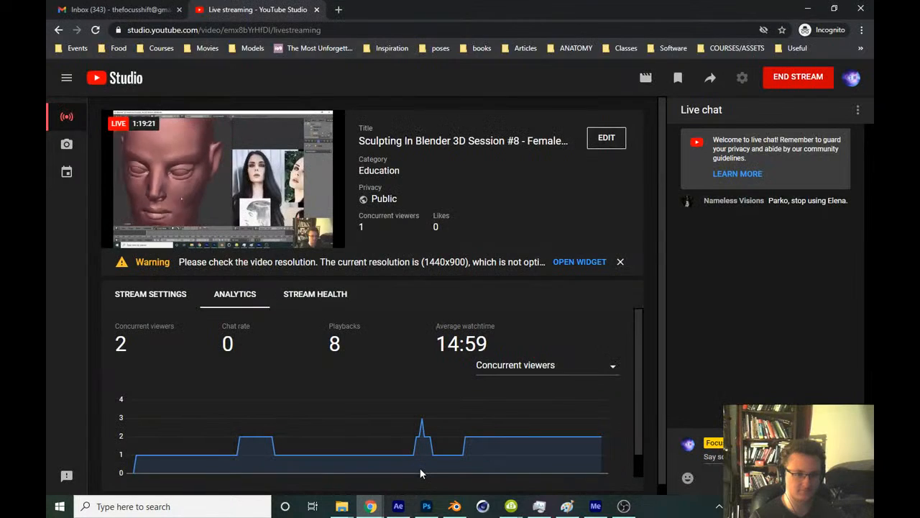
key("alt+Tab")
Move the sphere up to the front of the skull so it protrudes above the forehead in the solid side view
key("z")
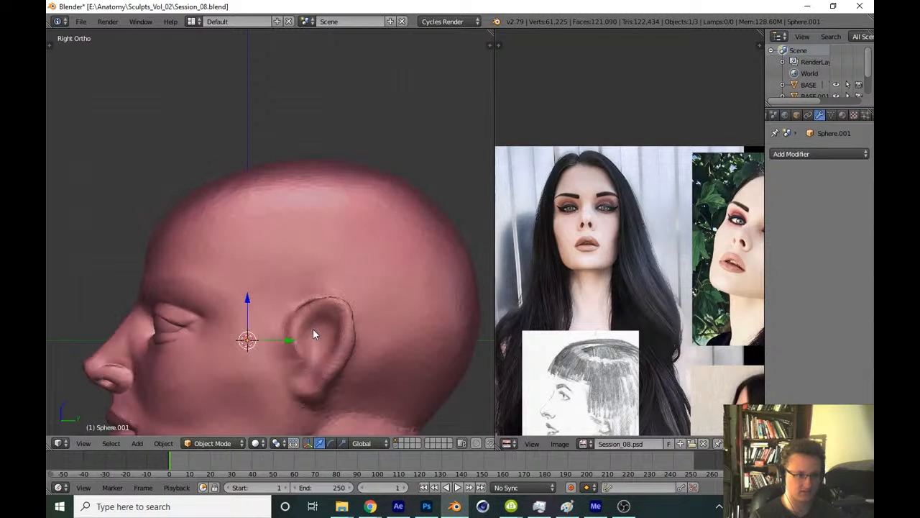
key("g")
left_click(398, 205)
key("KP_1")
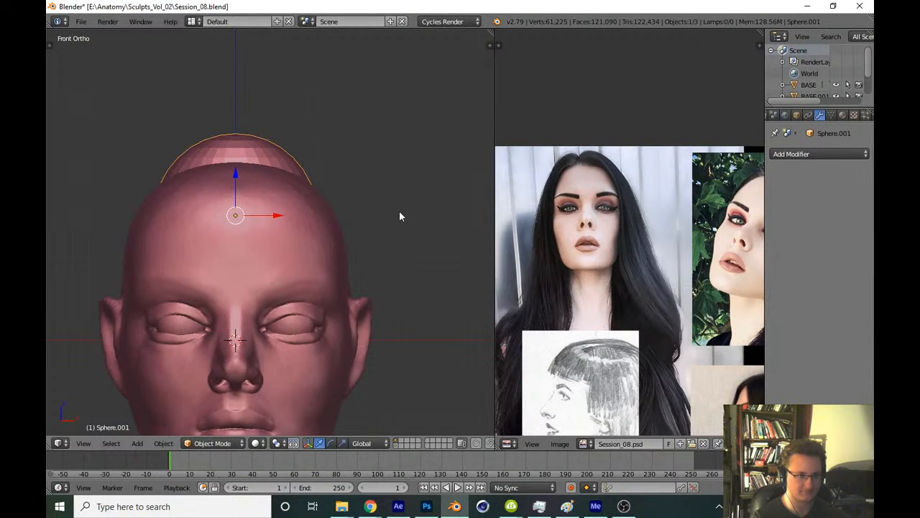
scroll(586, 206, "up", 2)
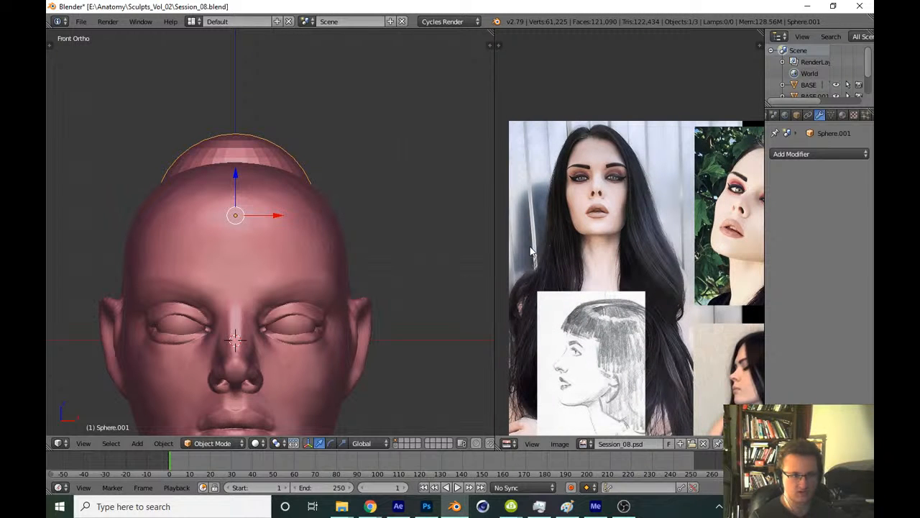
key("KP_3")
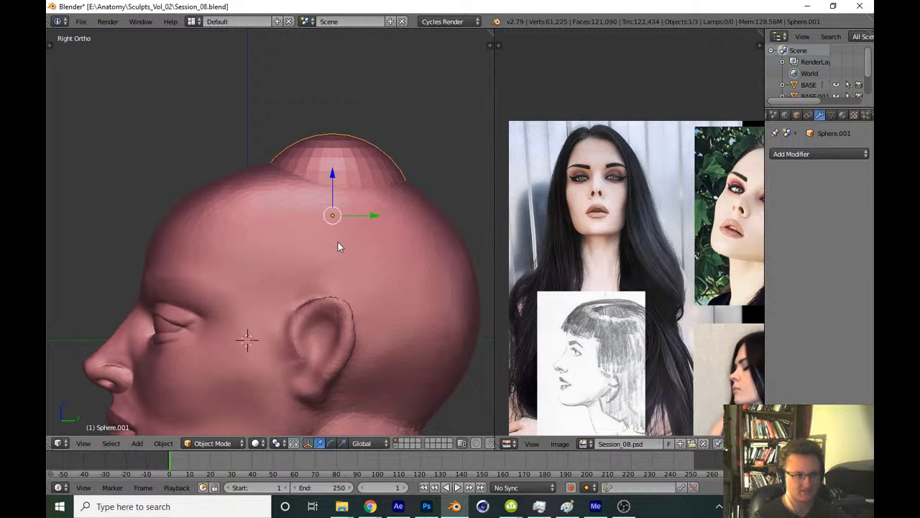
key("g")
left_click(277, 278)
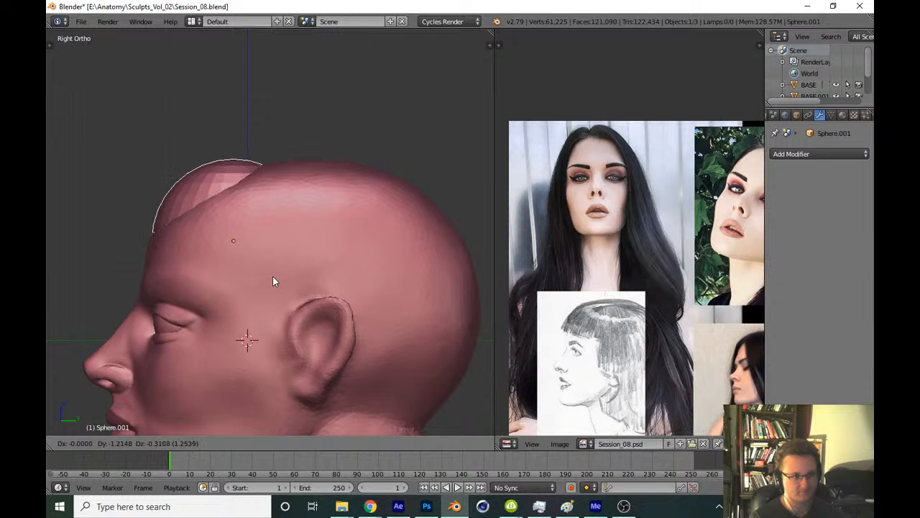
Put the sphere in Sculpt Mode with solid display and enable Dyntopo
key("z")
left_click(212, 443)
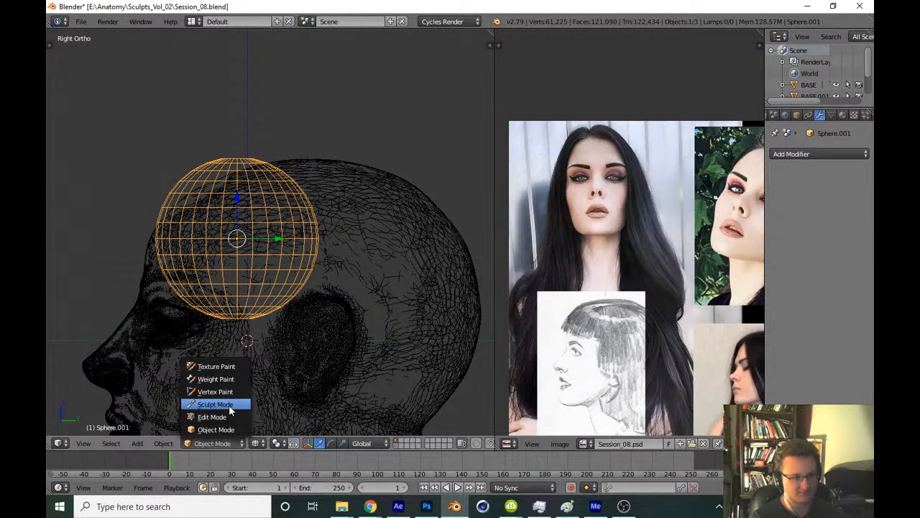
left_click(215, 407)
key("z")
key("t")
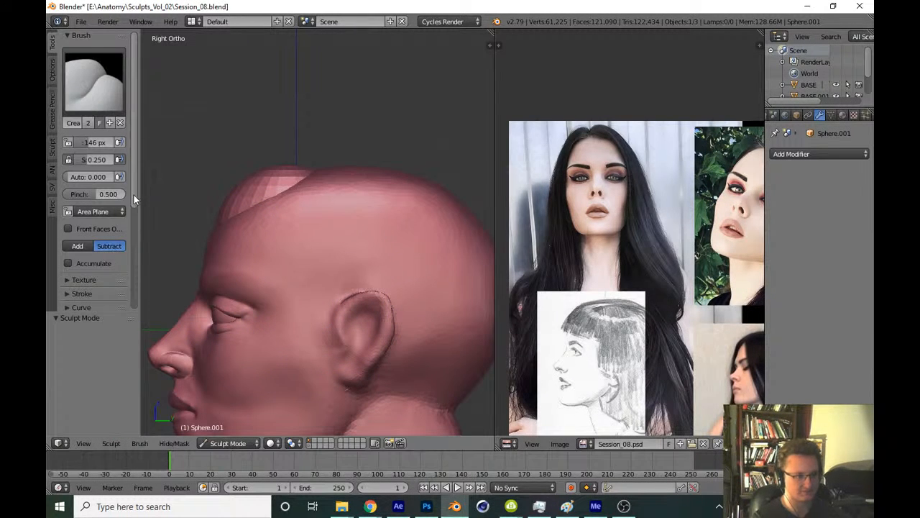
scroll(134, 194, "down", 4)
left_click(76, 230)
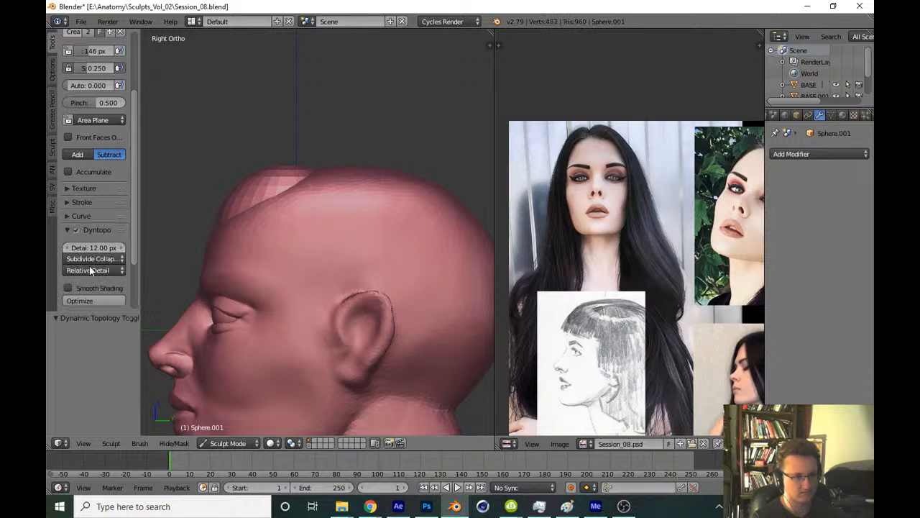
Choose the Snake Hook brush for the sphere and view the head from the front
scroll(131, 195, "up", 4)
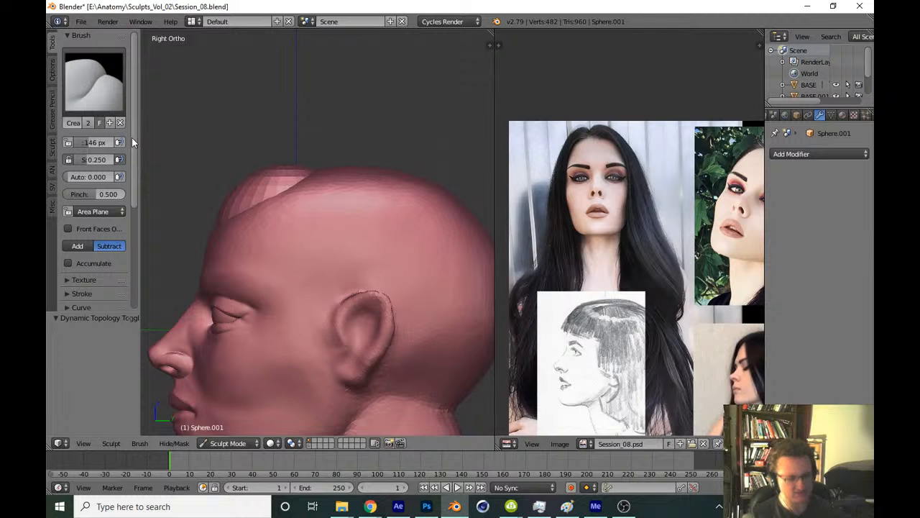
left_click(94, 79)
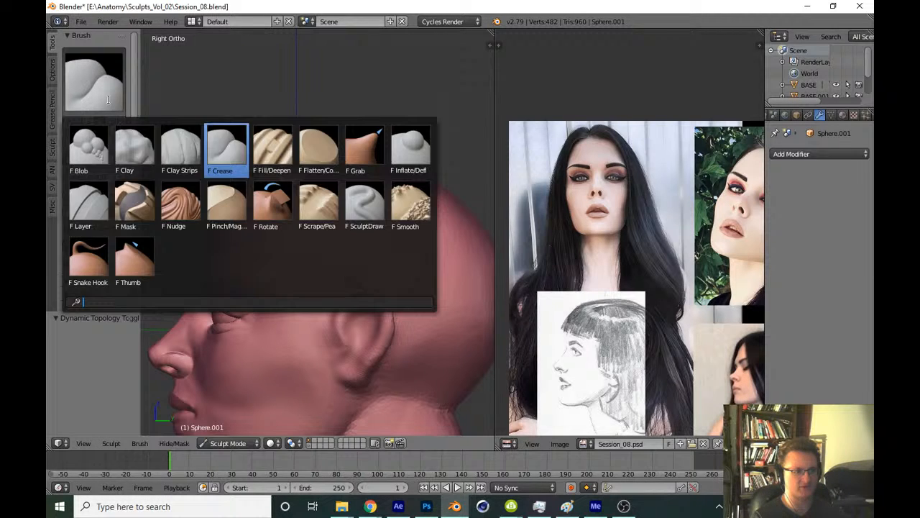
left_click(74, 253)
key("KP_1")
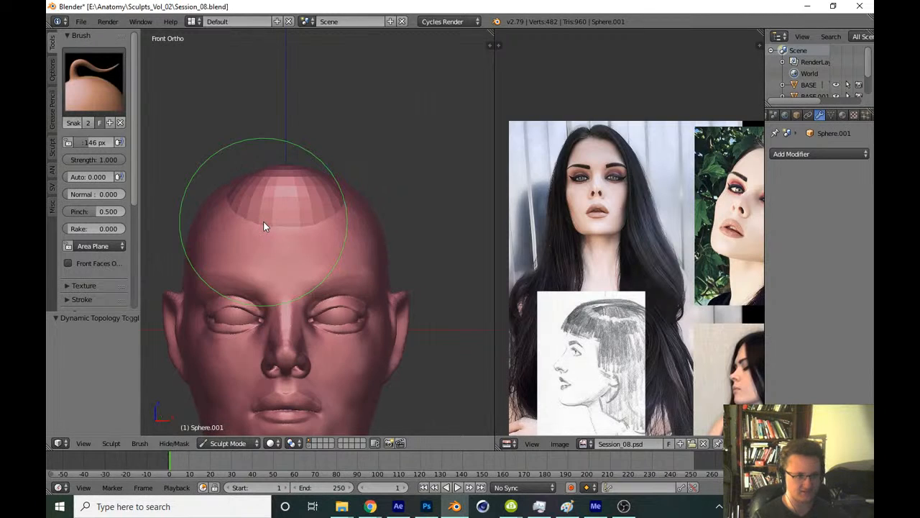
middle_click_drag(336, 223, 339, 232, "shift")
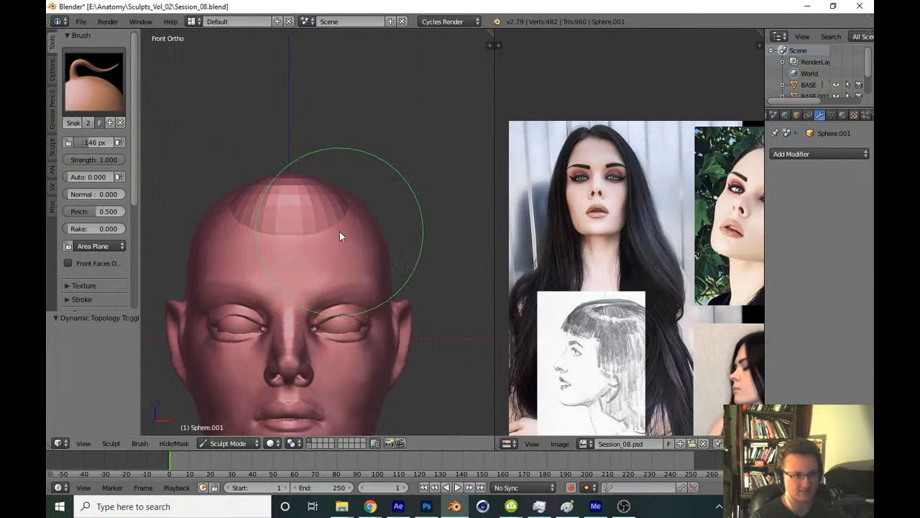
Return the sphere to Object Mode and view it from the right side
left_click(234, 443)
left_click(246, 427)
key("KP_3")
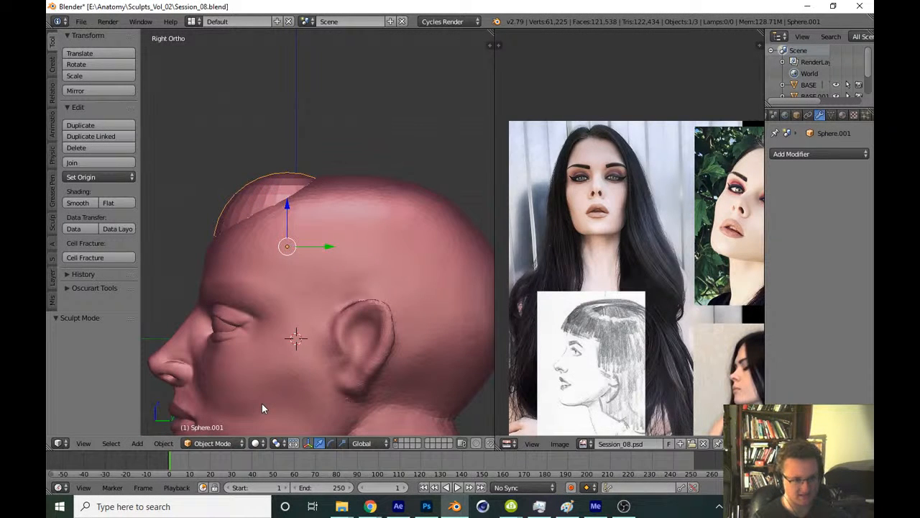
Move the sphere up and back onto the crown of the skull so it rises above the top of the head
key("g")
left_click(349, 229)
key("KP_1")
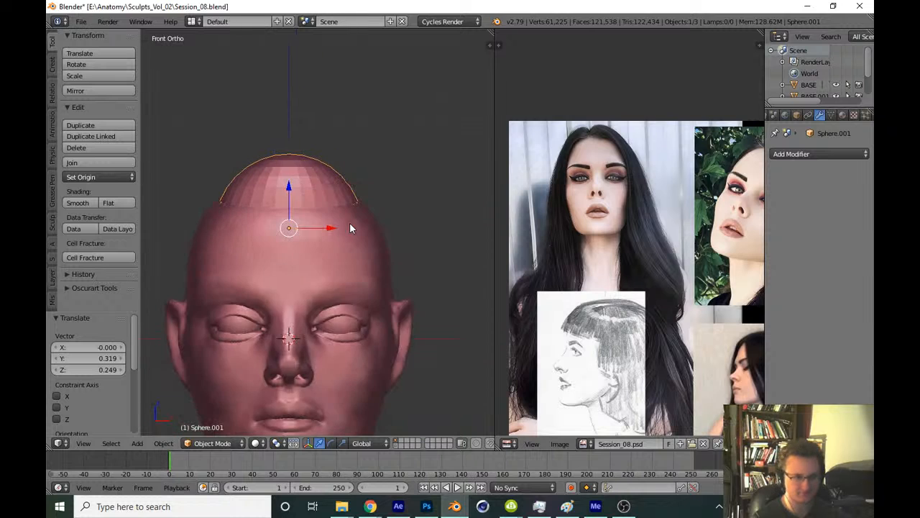
key("KP_3")
key("g")
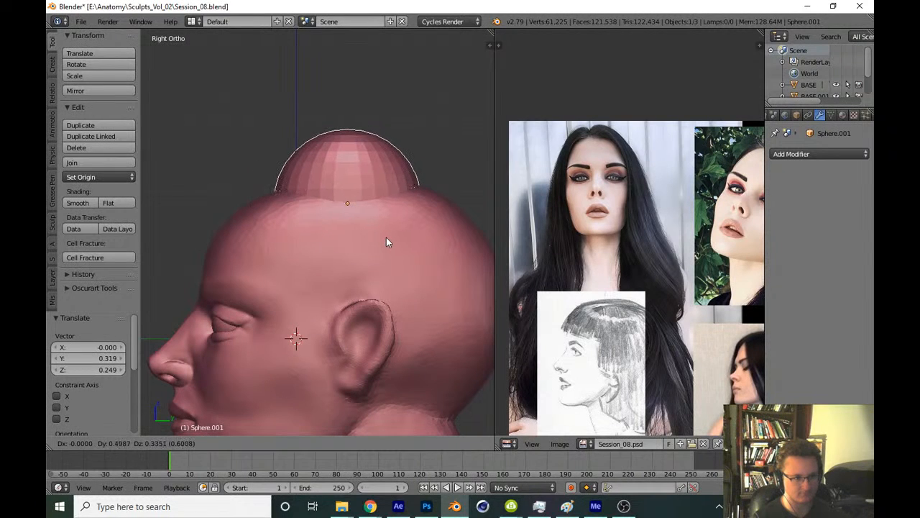
left_click(387, 238)
left_click(216, 443)
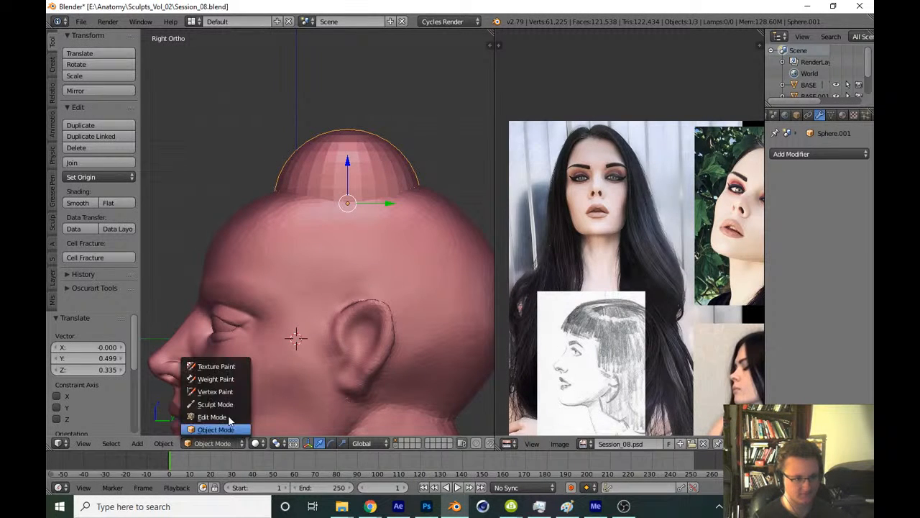
left_click(216, 404)
key("KP_1")
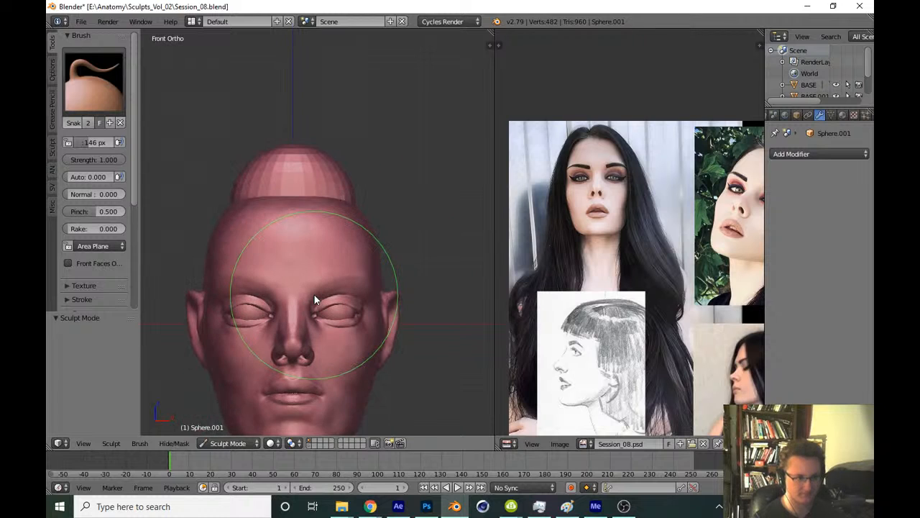
scroll(322, 250, "up", 4)
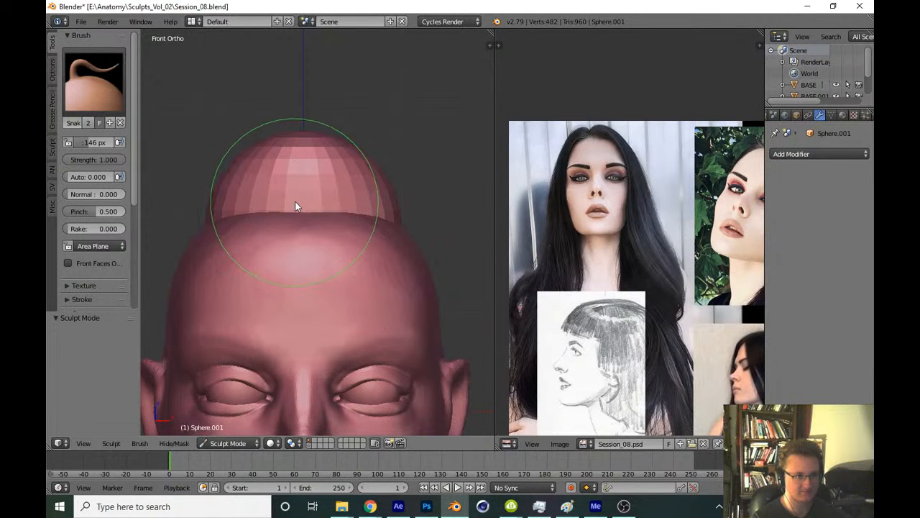
Return the sphere to Object Mode and lower it 0.336 along Z into the skull
left_click(228, 443)
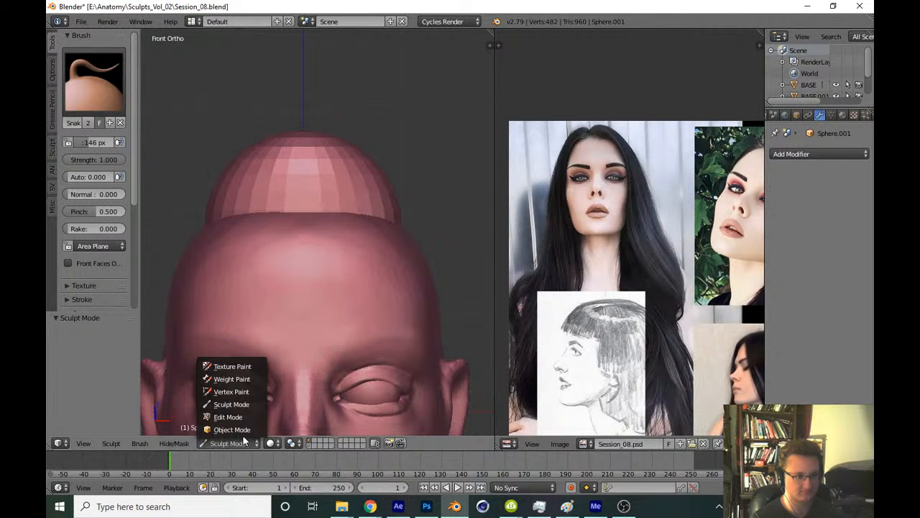
left_click(237, 433)
key("g")
key("z")
left_click(315, 299)
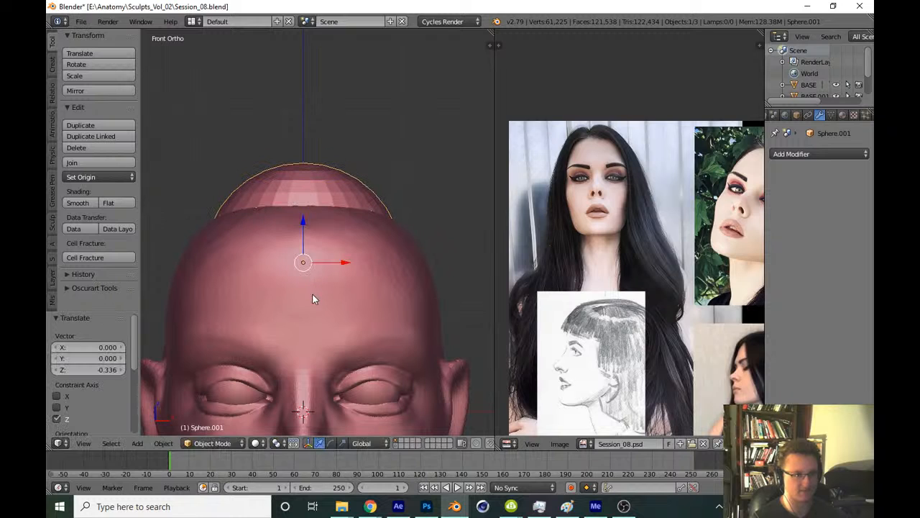
Put the sphere in Sculpt Mode, collapse the Dyntopo settings and reveal the symmetry options, finishing in the right side view
left_click(213, 443)
left_click(223, 406)
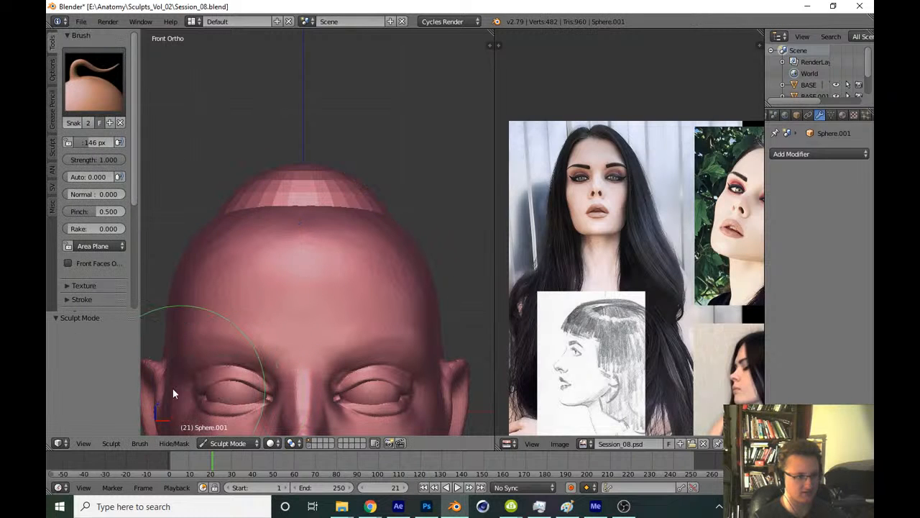
scroll(137, 193, "down", 4)
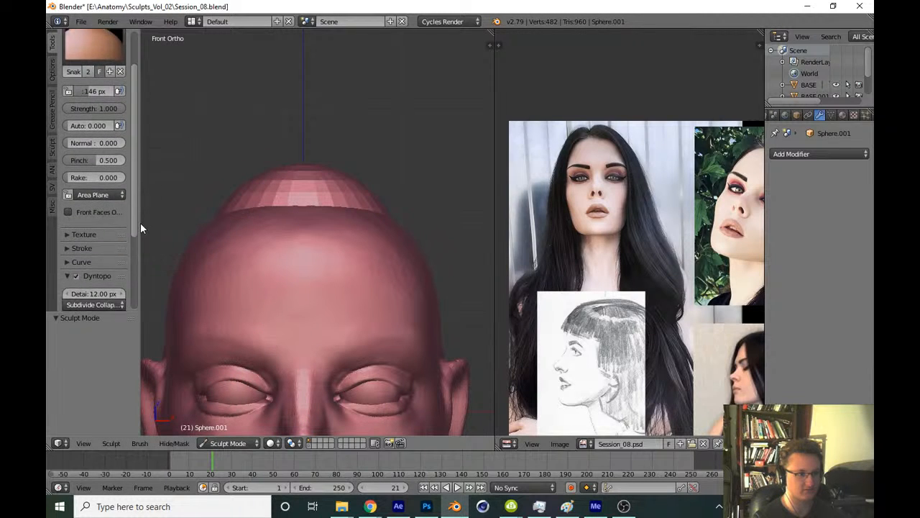
key("z")
key("z")
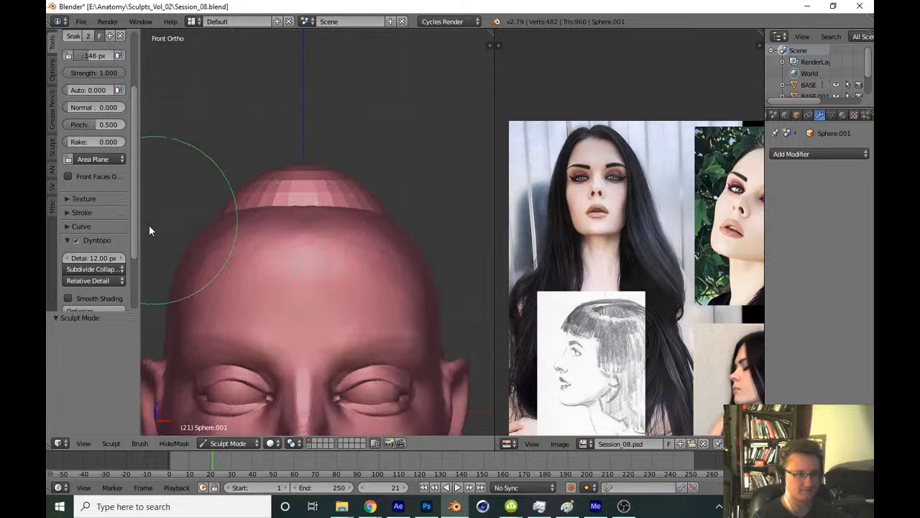
left_click(69, 240)
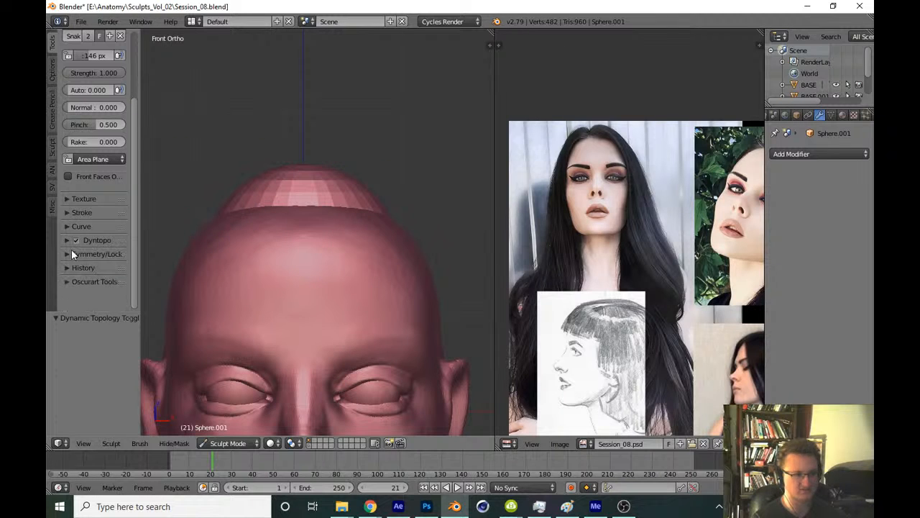
mouse_move(214, 207)
middle_mouse_down()
mouse_move(322, 286)
mouse_move(305, 254)
middle_mouse_up()
key("KP_3")
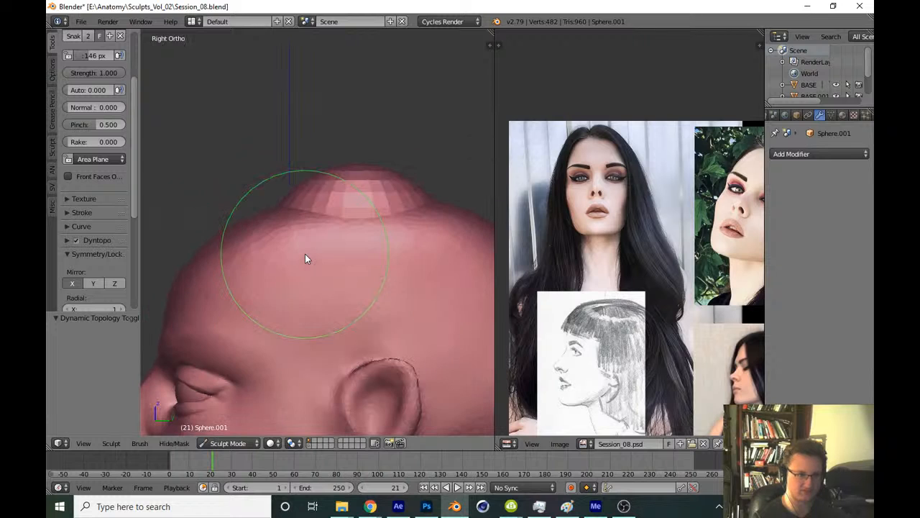
Choose the Clay Strips brush, then switch to the Grab brush with a 213 px radius
scroll(138, 194, "up", 5)
left_click(94, 79)
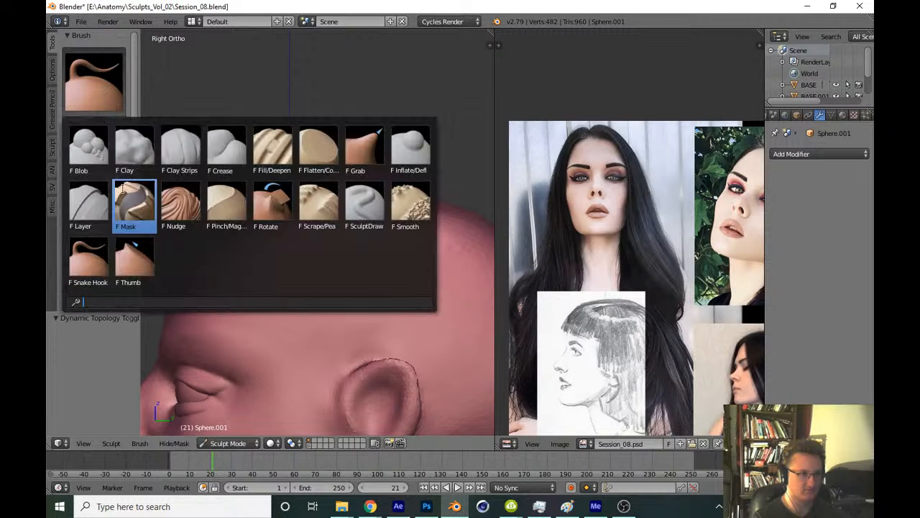
left_click(192, 154)
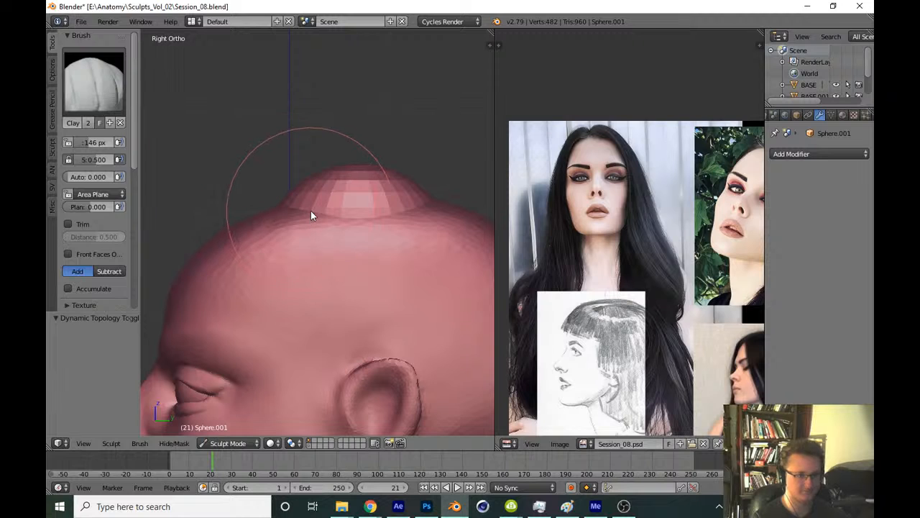
key("g")
key("f")
left_click(349, 201)
key("z")
key("z")
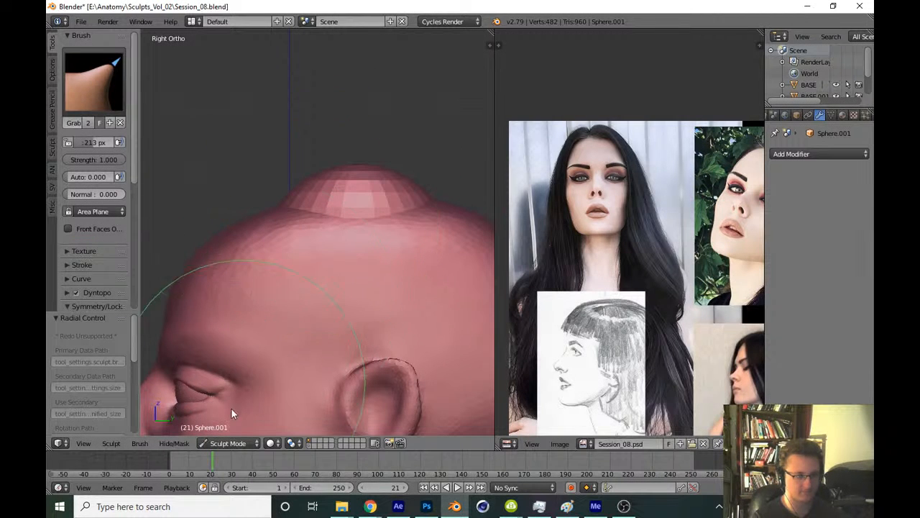
Return the sphere to Object Mode and scale it uniformly by about 1.4
left_click(229, 443)
left_click(230, 429)
key("z")
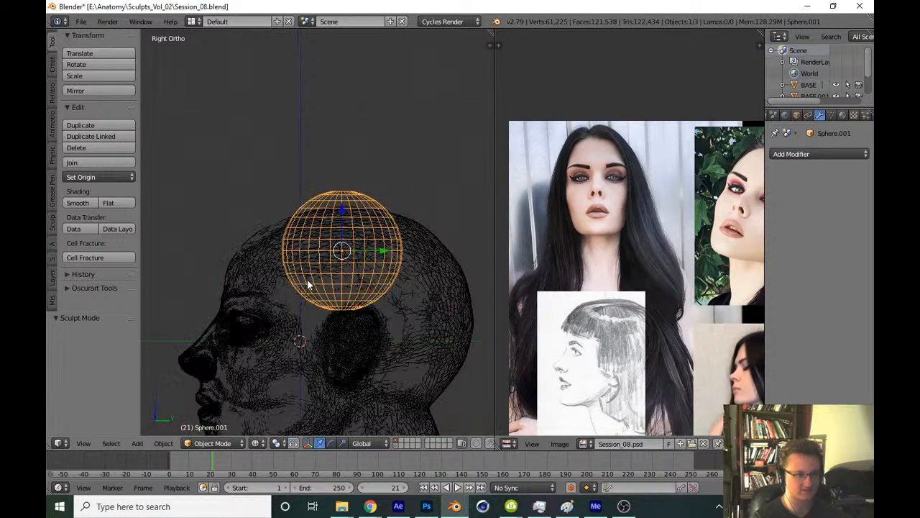
key("z")
key("s")
left_click(417, 263)
Lower the enlarged sphere 0.668 into the skull, then raise it 0.105 along Z
key("g")
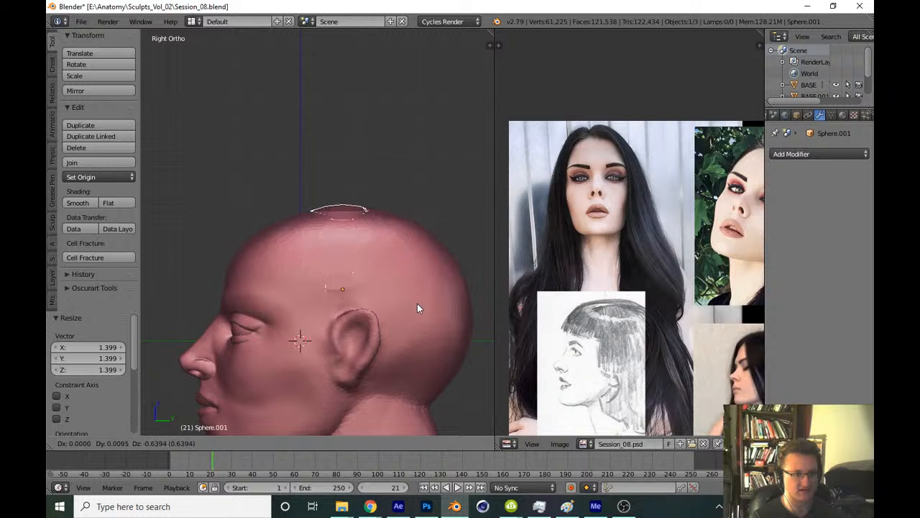
left_click(417, 307)
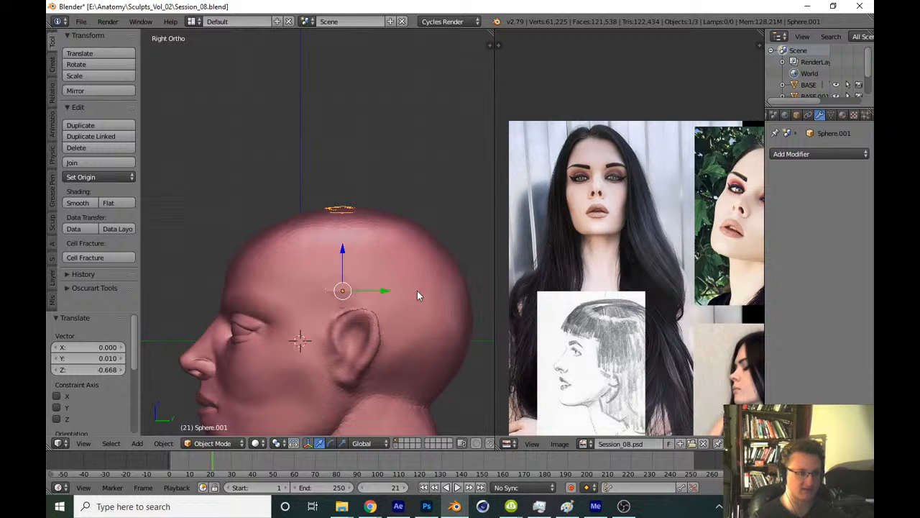
key("g")
key("z")
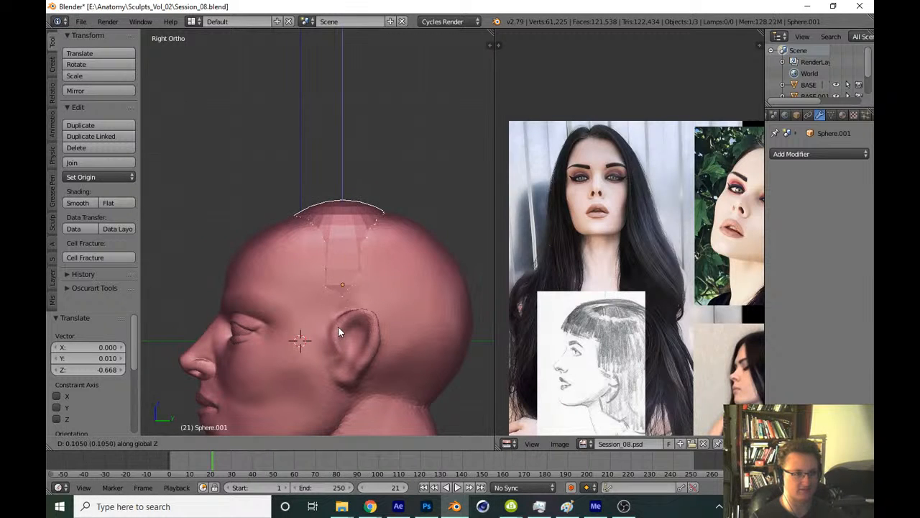
left_click(338, 326)
Move the sphere 0.286 toward the face along Y in the top view and check its fit from the front and right
key("KP_1")
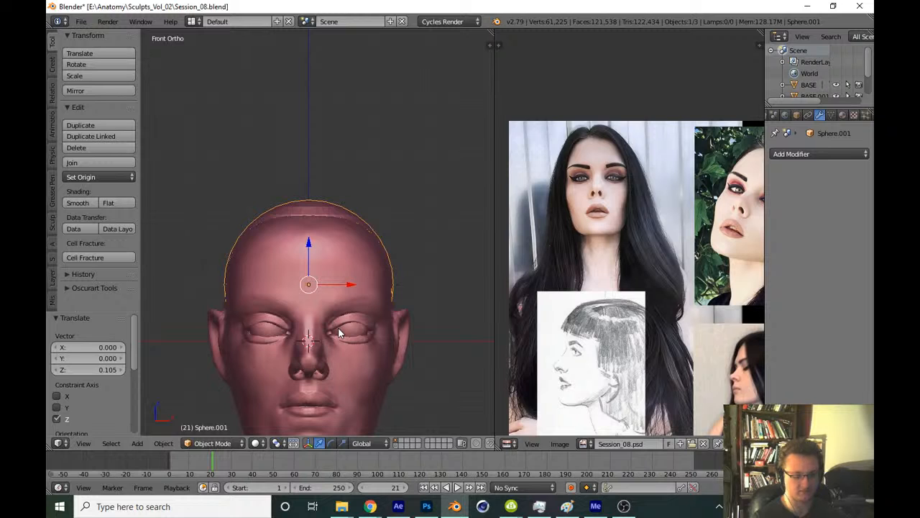
key("KP_7")
key("g")
key("y")
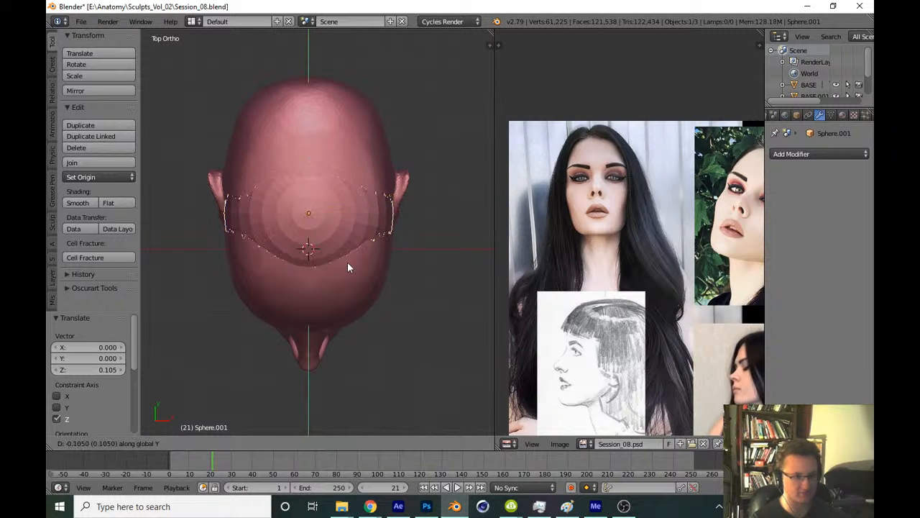
left_click(352, 270)
key("KP_1")
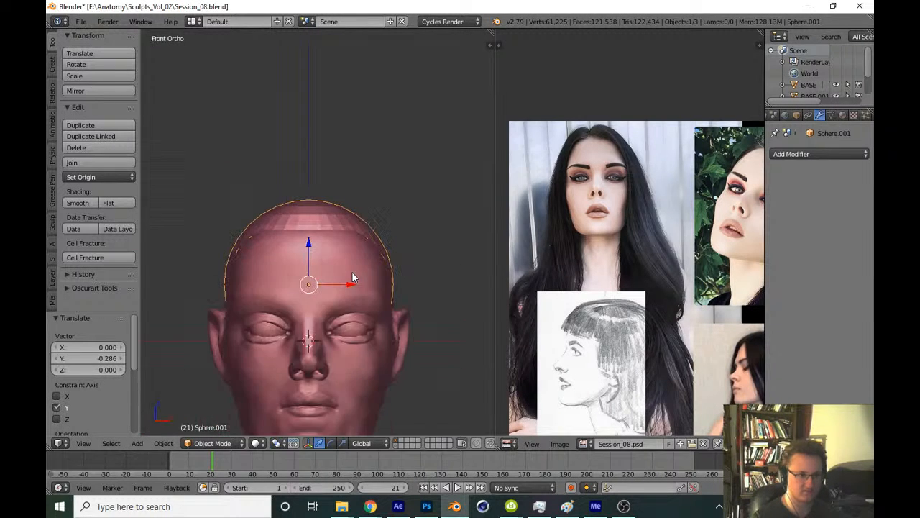
key("KP_2")
key("KP_2")
key("KP_3")
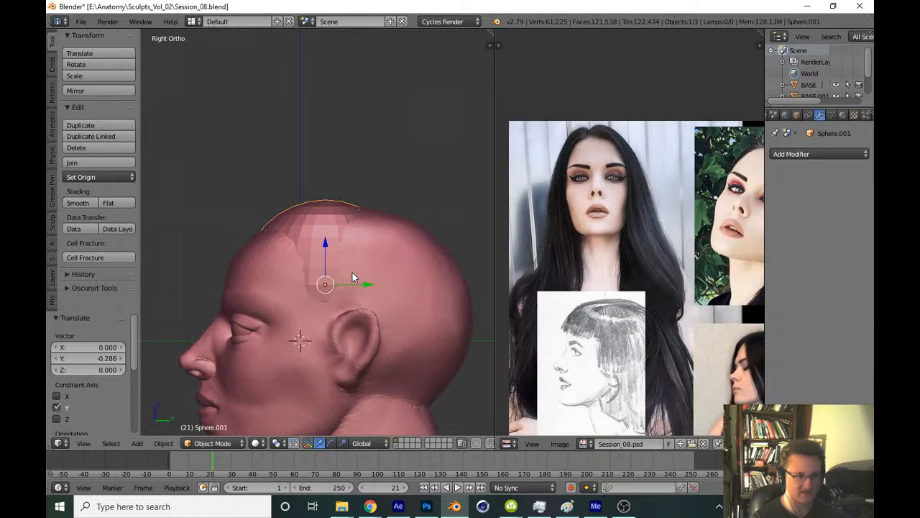
key("z")
key("z")
middle_click_drag(408, 284, 401, 271, "shift")
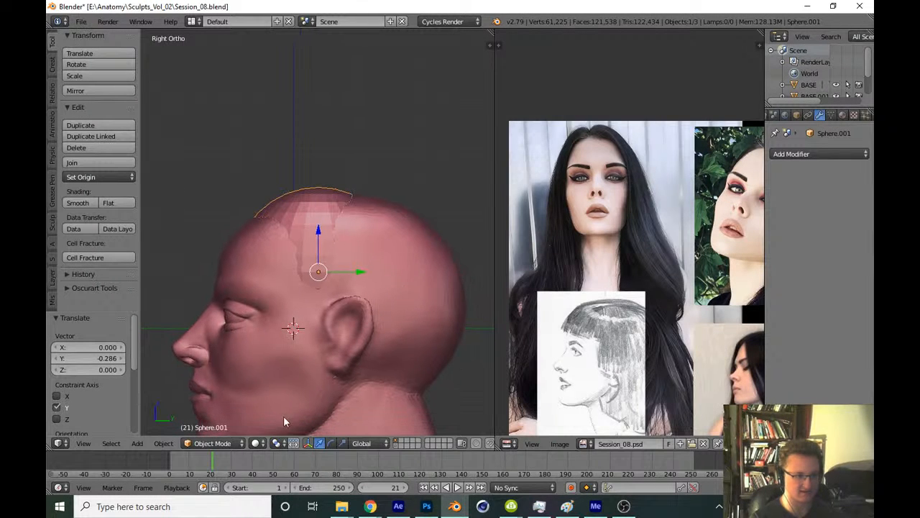
Put the sphere back in Sculpt Mode and choose the Clay Strips brush
left_click(229, 442)
left_click(231, 403)
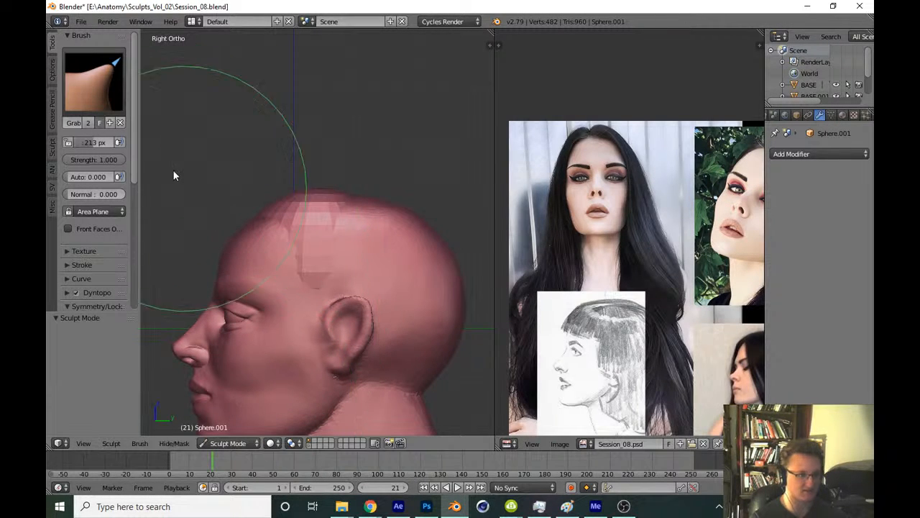
scroll(261, 233, "up", 5)
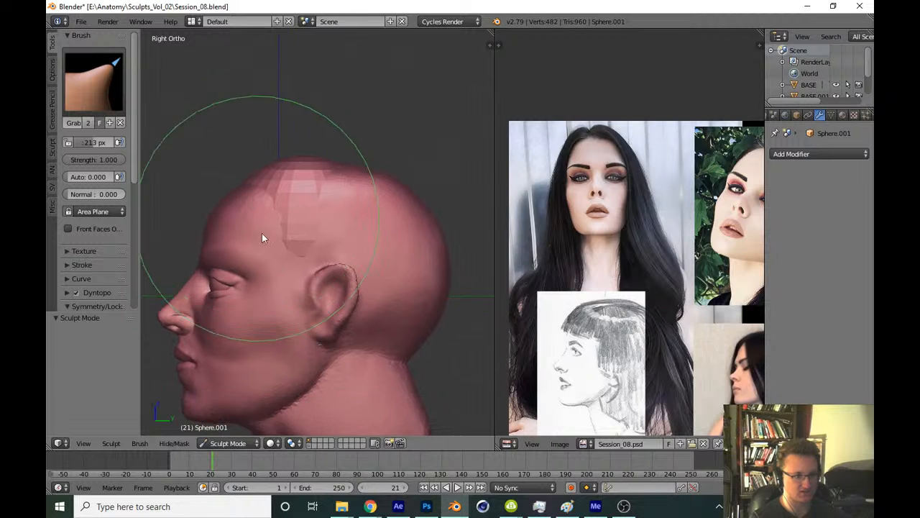
left_click(122, 88)
left_click(225, 148)
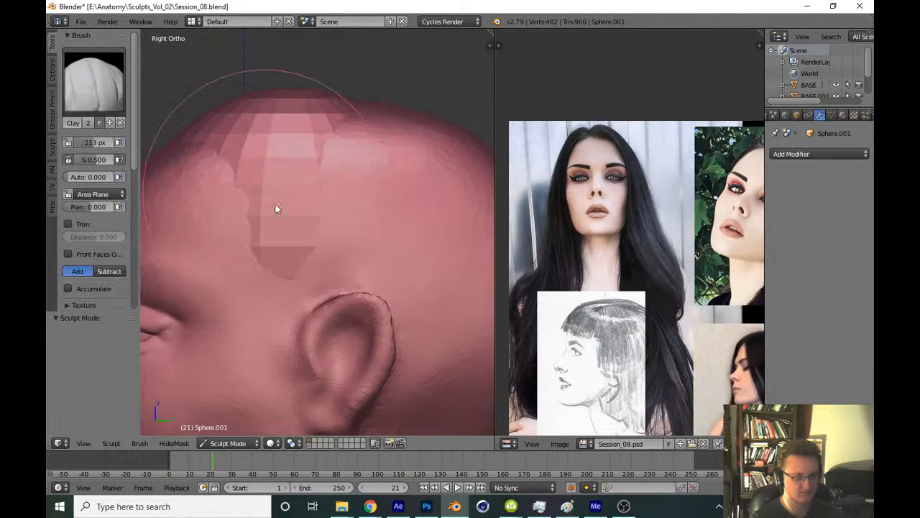
Swell the sphere's side above the ear outward and backward using the Inflate brush at 239 px
left_click(346, 233)
mouse_move(346, 233)
left_mouse_down()
mouse_move(338, 246)
mouse_move(357, 282)
mouse_move(341, 189)
mouse_move(294, 199)
left_mouse_up()
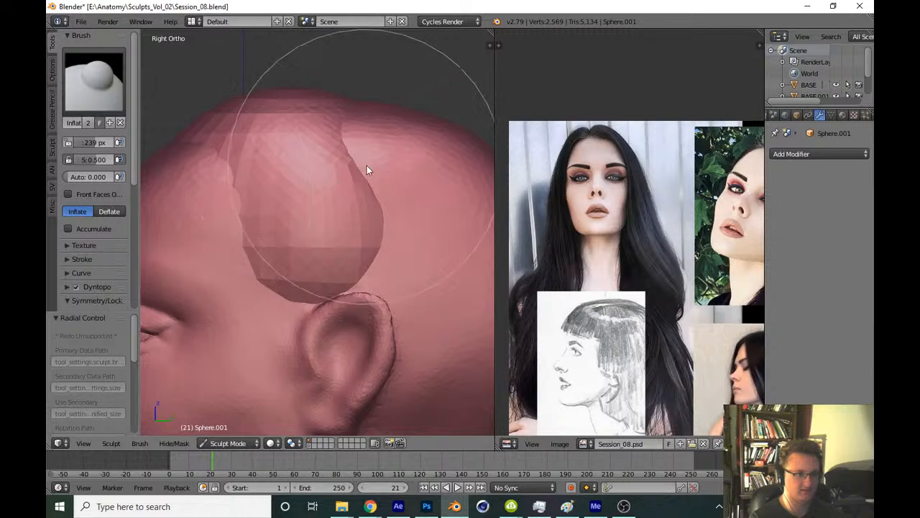
mouse_move(370, 169)
left_mouse_down()
mouse_move(379, 197)
mouse_move(401, 170)
mouse_move(387, 288)
left_mouse_up()
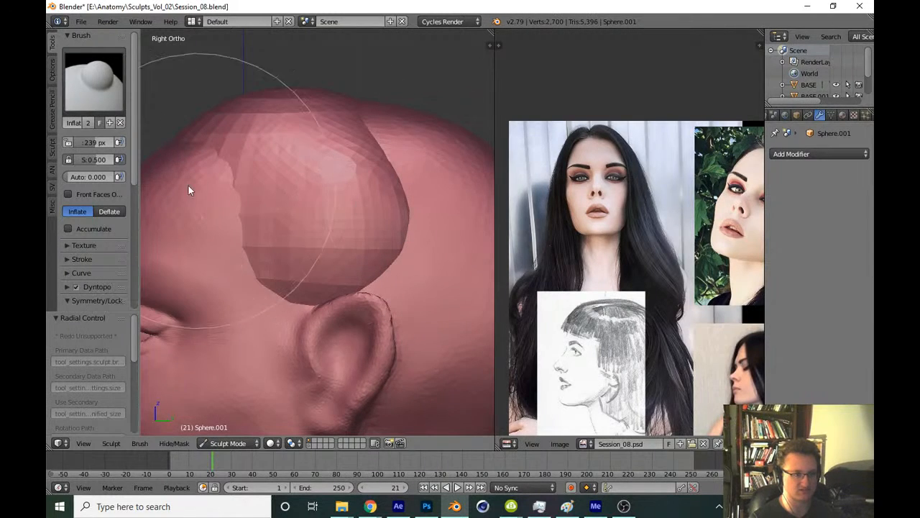
scroll(135, 188, "down", 1)
scroll(134, 188, "down", 5)
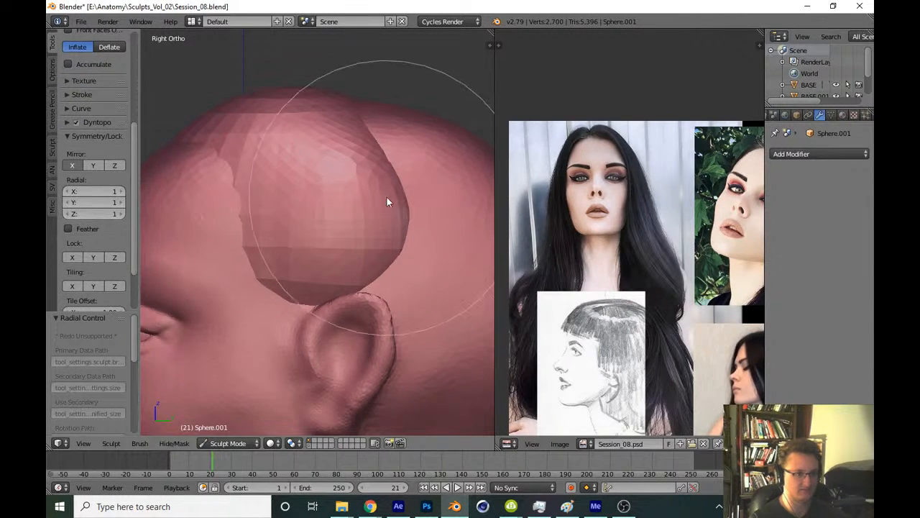
mouse_move(336, 131)
middle_mouse_down()
mouse_move(356, 220)
mouse_move(344, 265)
mouse_move(328, 247)
mouse_move(225, 195)
middle_mouse_up()
Choose the Clay Strips brush, hide the tool shelf and build up the sphere's surface over the top of the skull
scroll(133, 198, "up", 5)
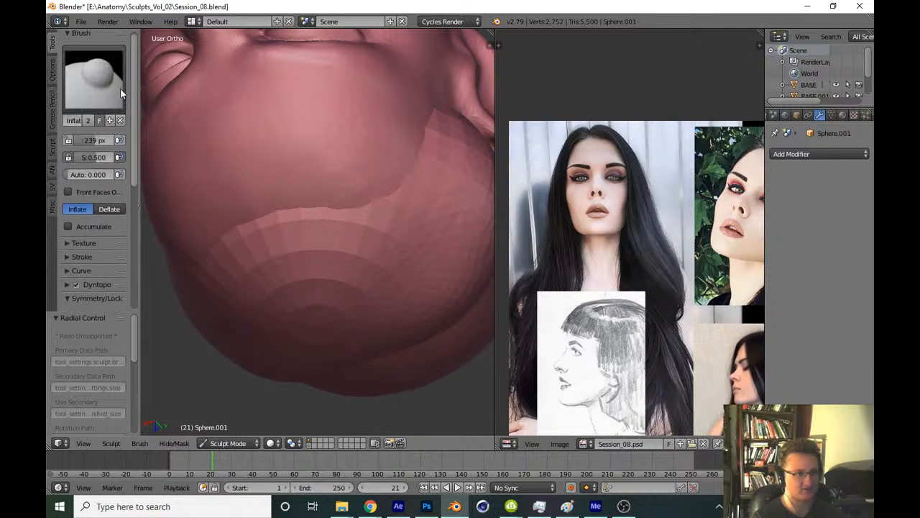
left_click(115, 86)
left_click(180, 148)
key("t")
middle_click_drag(300, 237, 270, 202)
mouse_move(270, 203)
left_mouse_down()
mouse_move(236, 222)
mouse_move(221, 326)
left_mouse_up()
middle_click_drag(221, 326, 335, 218)
left_click_drag(331, 137, 302, 104)
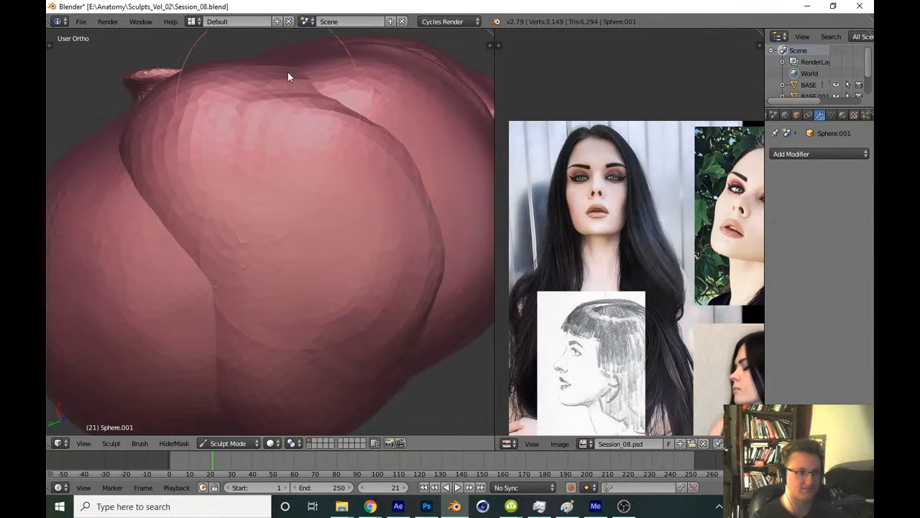
Add clay to the side of the form above the ear and check the result from the front
mouse_move(288, 72)
middle_mouse_down()
mouse_move(250, 208)
mouse_move(387, 89)
mouse_move(277, 274)
mouse_move(254, 189)
middle_mouse_up()
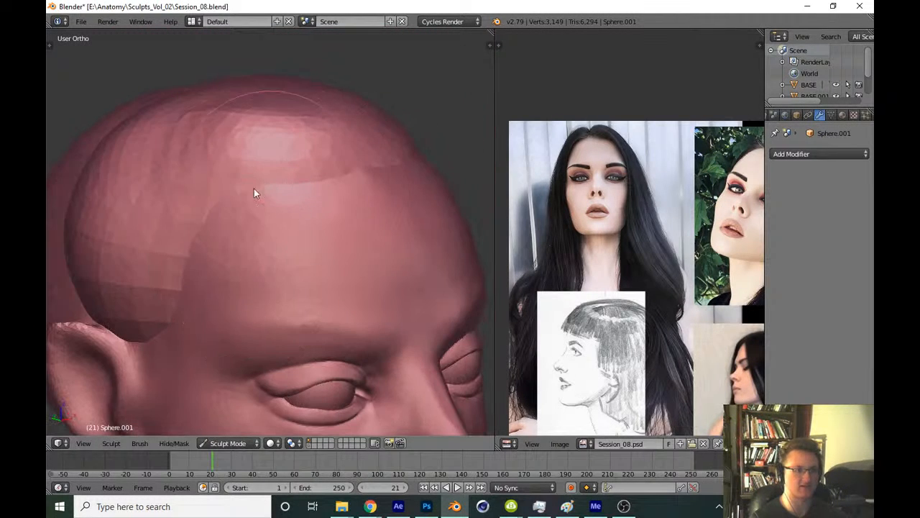
mouse_move(140, 264)
left_mouse_down()
mouse_move(125, 275)
mouse_move(146, 240)
left_mouse_up()
middle_click_drag(290, 250, 252, 255)
scroll(314, 198, "down", 2)
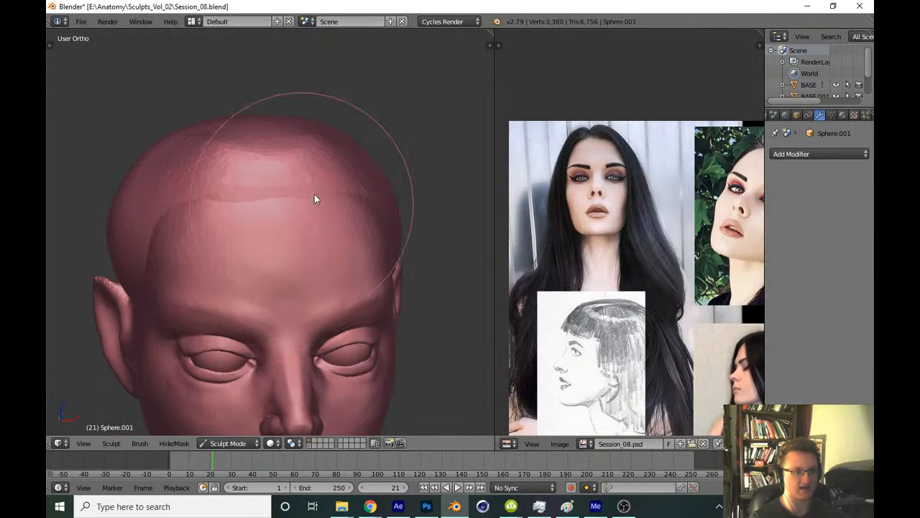
key("KP_1")
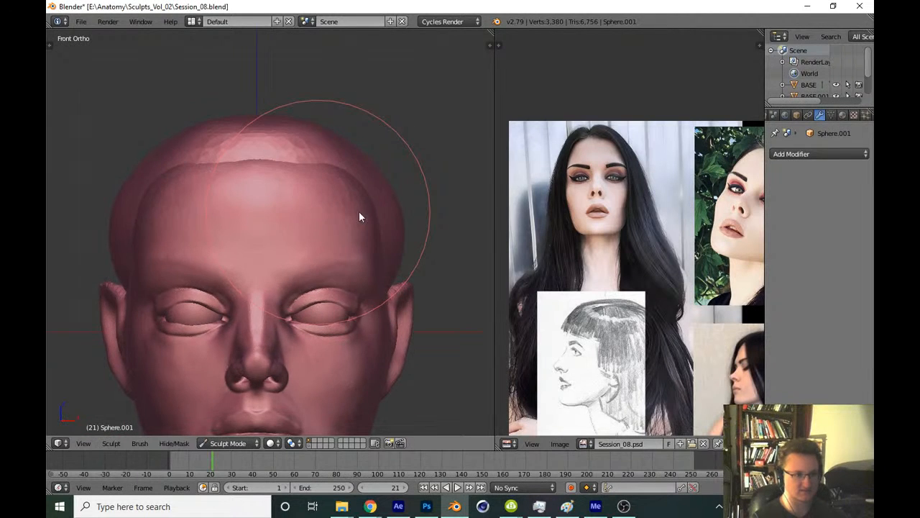
Save over Session_08.blend and inspect the hair form from above and from the side
scroll(375, 217, "down", 2)
key("ctrl+s")
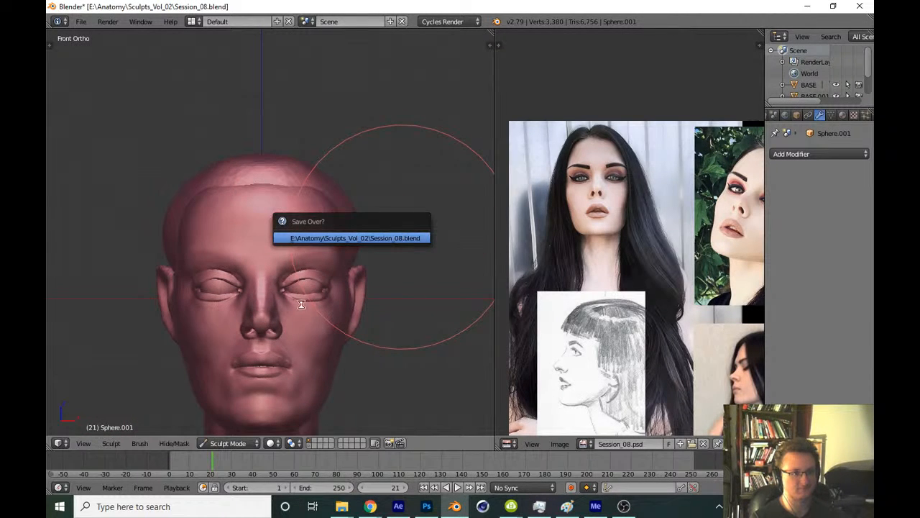
middle_click_drag(302, 305, 251, 223)
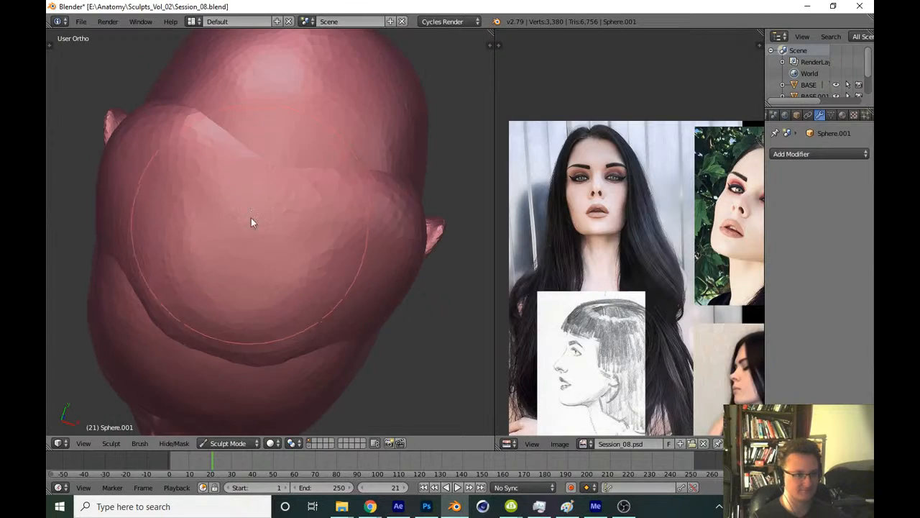
key("KP_3")
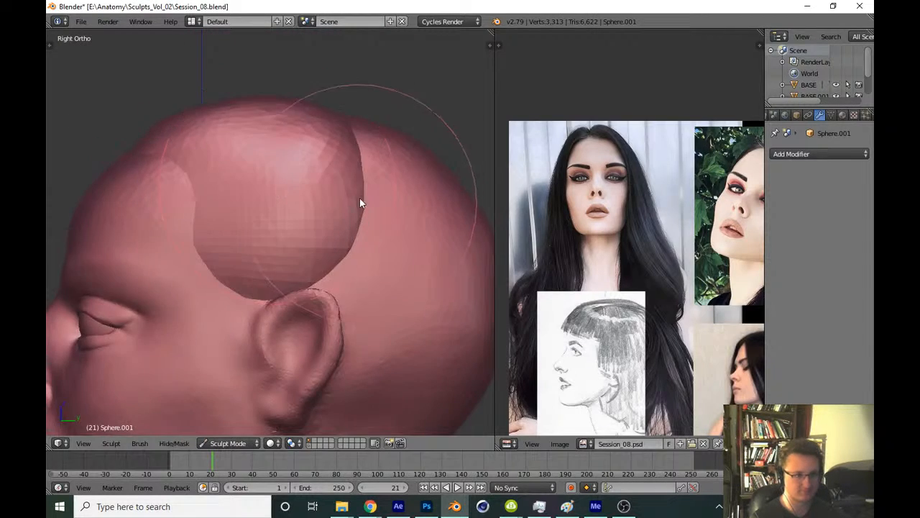
key("t")
left_click(93, 80)
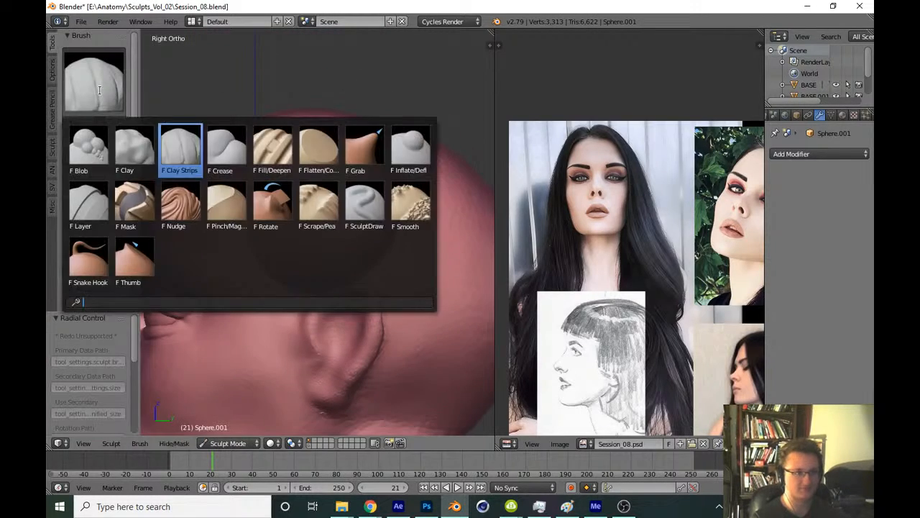
left_click(86, 264)
key("t")
key("z")
middle_click_drag(366, 242, 323, 237, "shift")
key("z")
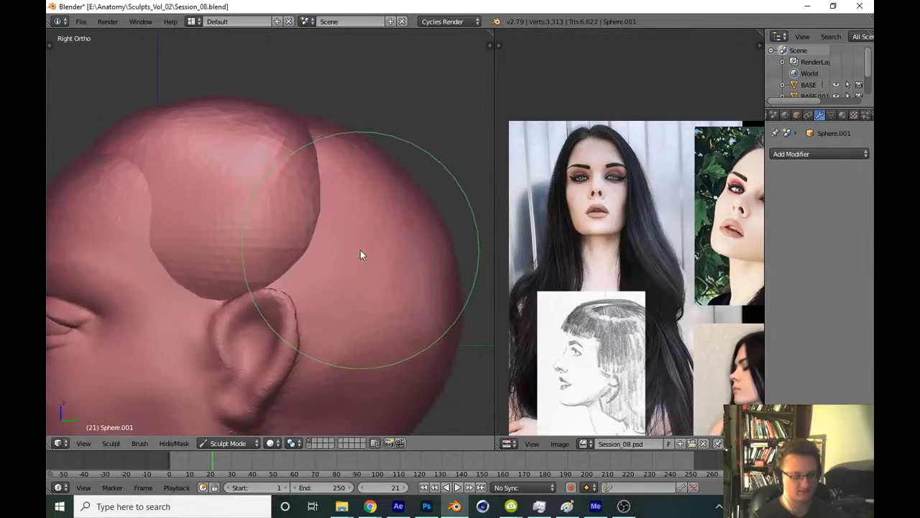
Choose the Snake Hook brush and check the sphere's extent against the skull in wireframe
key("z")
key("t")
left_click(106, 97)
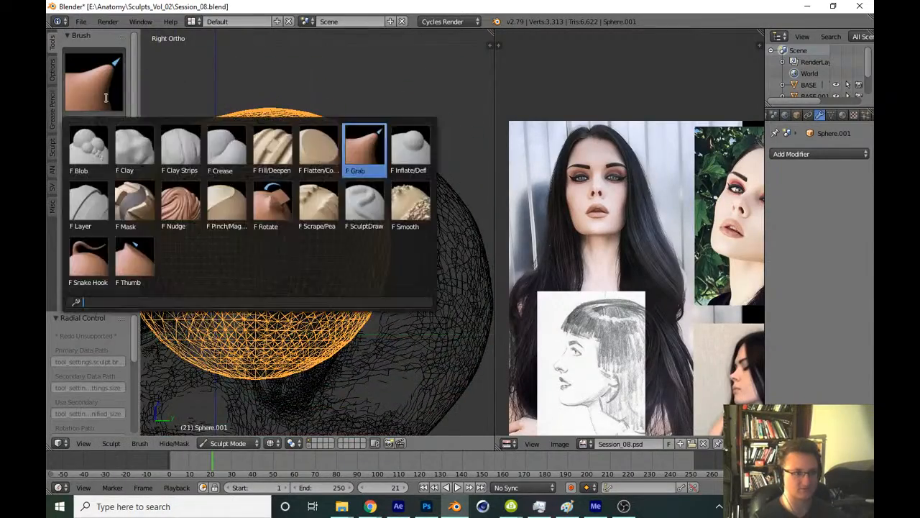
left_click(86, 263)
key("t")
key("z")
key("z")
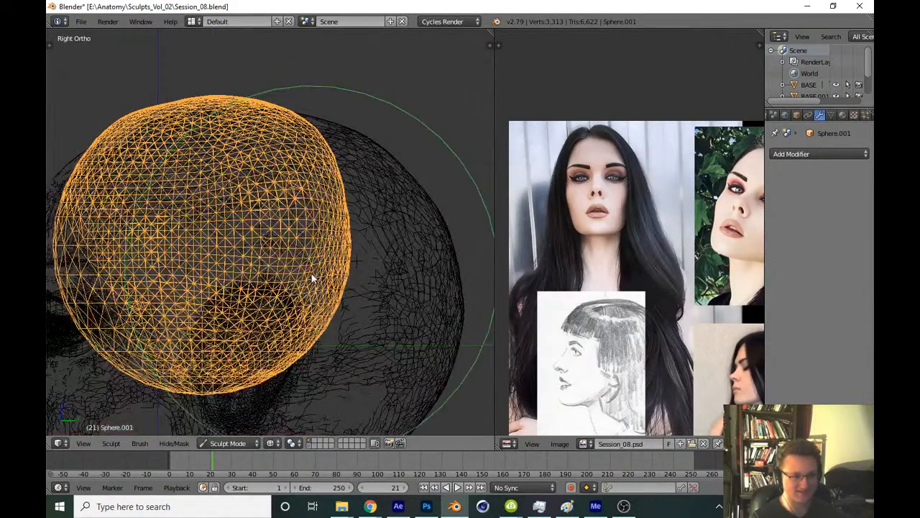
Pull the rear of the sphere back over the back of the skull and smooth the stretched surface
left_click_drag(319, 292, 347, 305)
key("z")
key("f")
left_click(336, 274)
left_click_drag(321, 255, 458, 272)
mouse_move(459, 272)
middle_mouse_down()
mouse_move(376, 323)
mouse_move(355, 315)
mouse_move(310, 325)
middle_mouse_up()
mouse_move(309, 325)
left_mouse_down("shift")
mouse_move(281, 351)
mouse_move(304, 247)
mouse_move(304, 344)
mouse_move(324, 359)
left_mouse_up("shift")
key("KP_3")
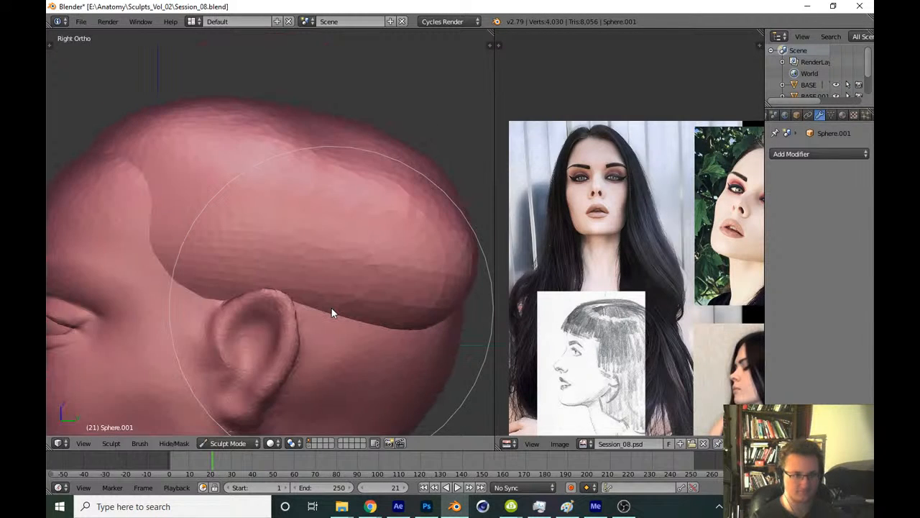
Smooth the back and upper side of the hair form behind the ears
middle_click_drag(317, 289, 225, 279)
mouse_move(304, 284)
left_mouse_down("shift")
mouse_move(296, 361)
mouse_move(315, 374)
mouse_move(348, 345)
left_mouse_up("shift")
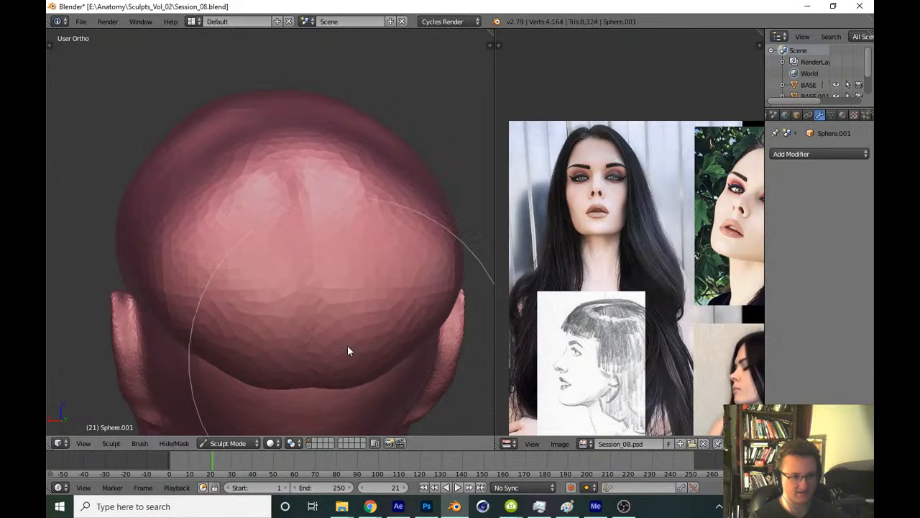
middle_click_drag(347, 351, 259, 246)
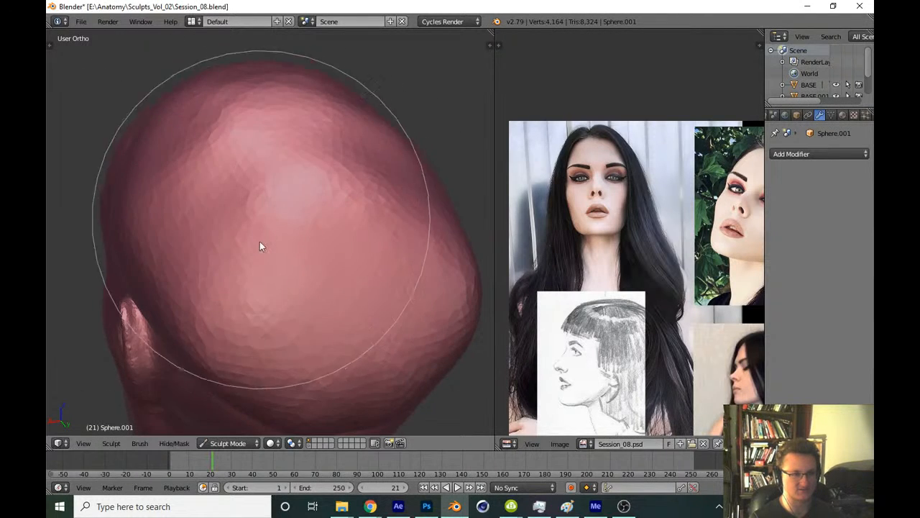
mouse_move(259, 241)
left_mouse_down("shift")
mouse_move(212, 119)
mouse_move(246, 321)
mouse_move(238, 238)
left_mouse_up("shift")
middle_click_drag(239, 238, 271, 217)
key("KP_3")
Switch from Inflate to the Snake Hook brush and compare the hair form with the head in wireframe
key("t")
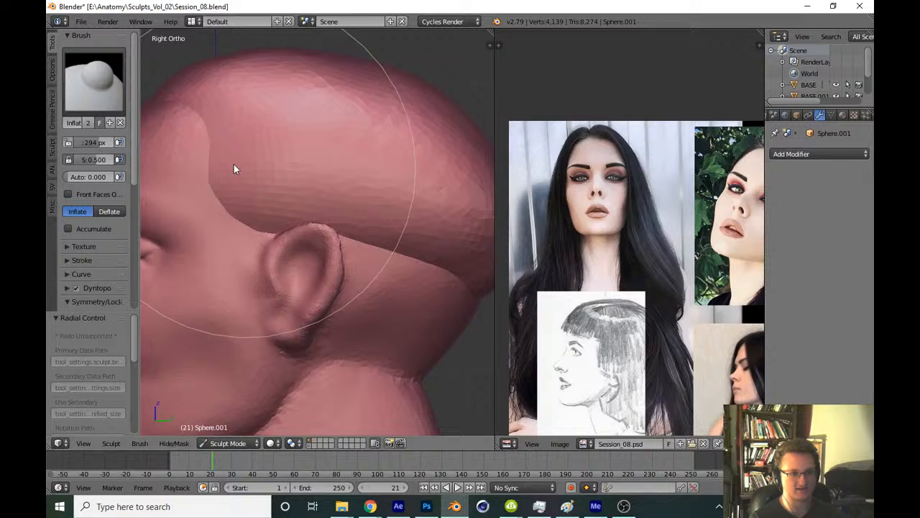
left_click(108, 85)
left_click(89, 262)
key("t")
middle_click_drag(291, 323, 270, 273, "shift")
middle_click_drag(271, 273, 285, 252, "ctrl")
key("z")
key("z")
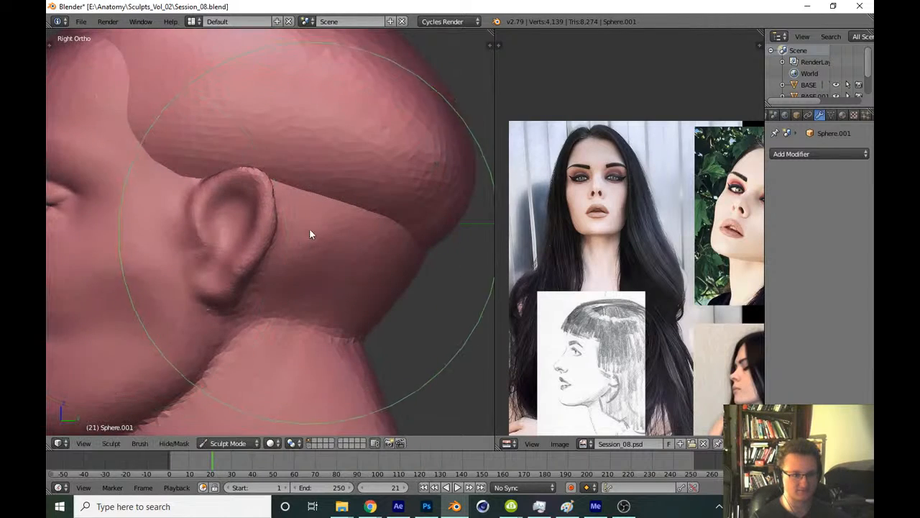
Resize the brush and pull the sides of the hair down over the ears to about mouth level
scroll(249, 225, "down", 1)
scroll(259, 292, "down", 1)
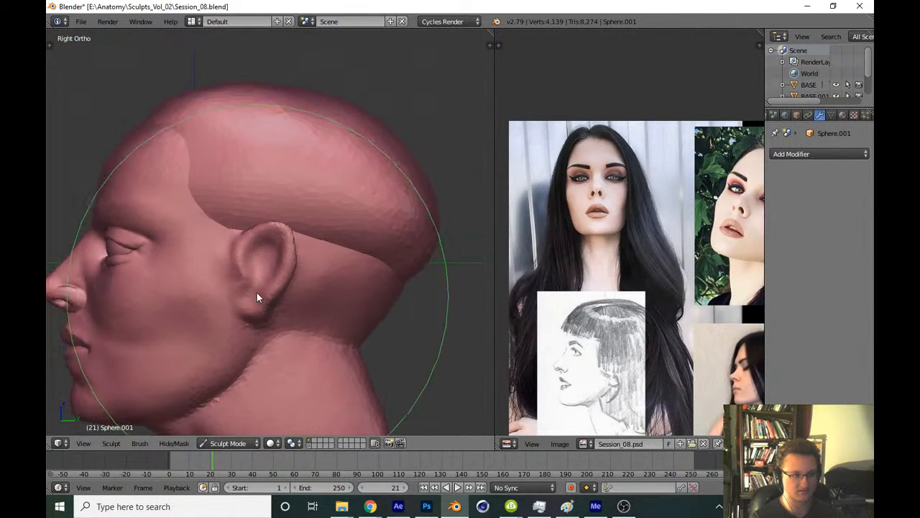
middle_click_drag(258, 269, 259, 278)
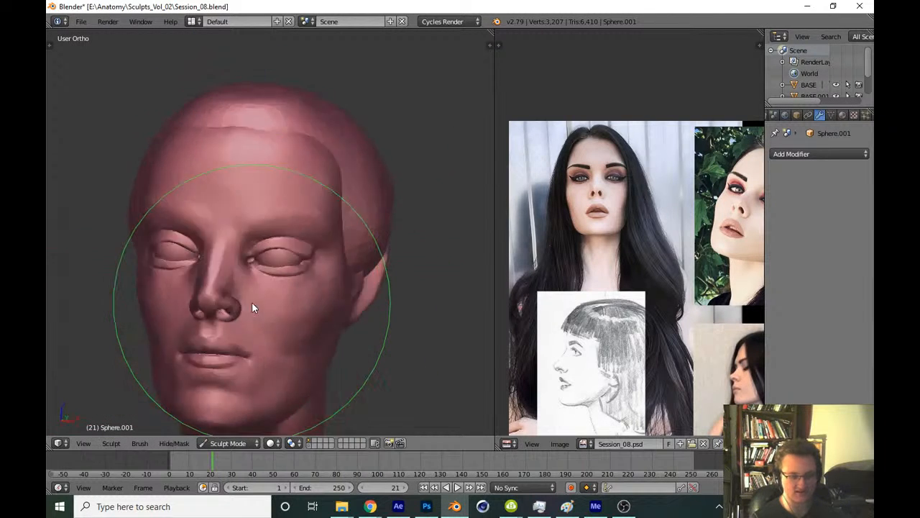
mouse_move(353, 251)
middle_mouse_down()
mouse_move(297, 288)
mouse_move(261, 275)
mouse_move(264, 268)
middle_mouse_up()
key("f")
left_click(296, 264)
mouse_move(297, 263)
left_mouse_down()
mouse_move(314, 311)
mouse_move(313, 303)
left_mouse_up()
key("KP_1")
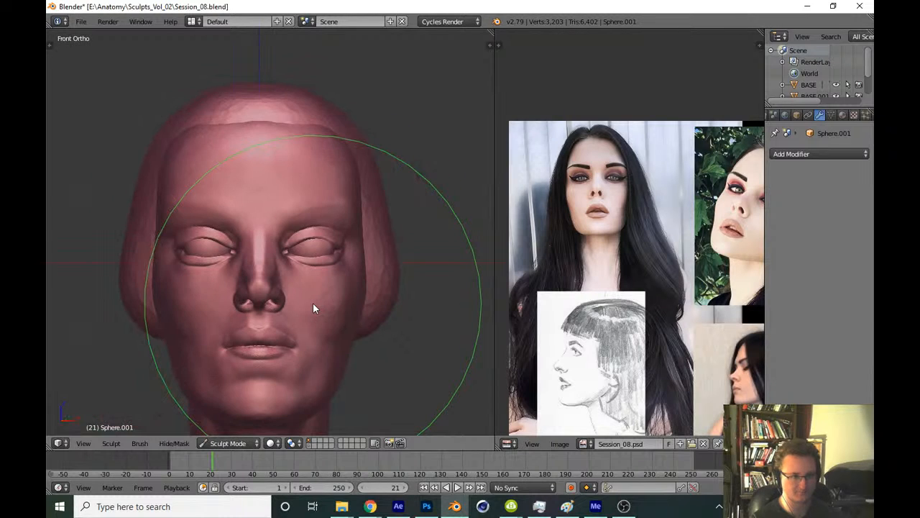
Zoom in on the front-view reference portrait and pull the side locks of the hair down to chin level
mouse_move(312, 303)
middle_mouse_down()
mouse_move(337, 319)
mouse_move(371, 300)
mouse_move(419, 208)
middle_mouse_up()
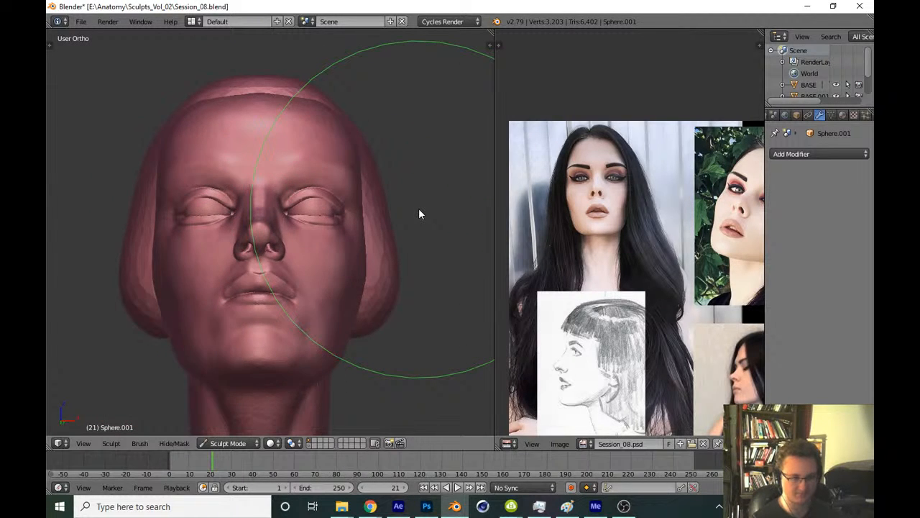
key("KP_1")
middle_click_drag(576, 212, 579, 245)
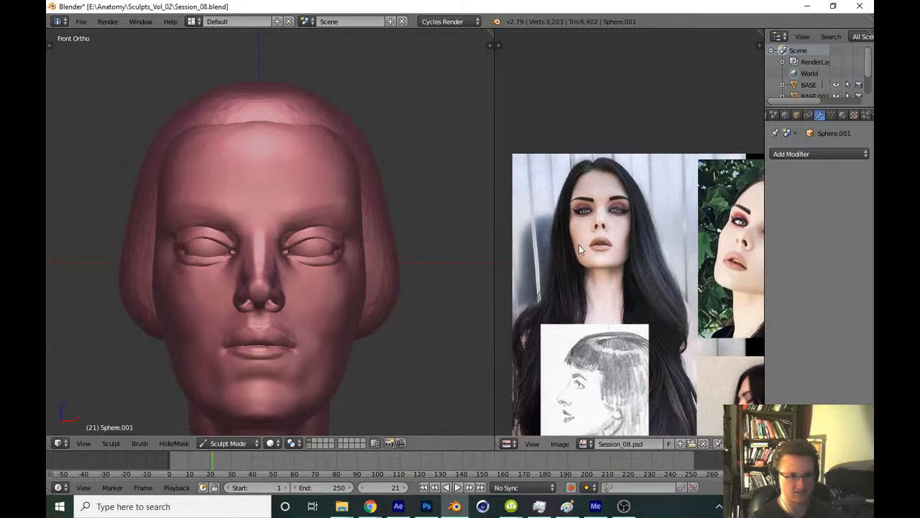
scroll(579, 244, "up", 4)
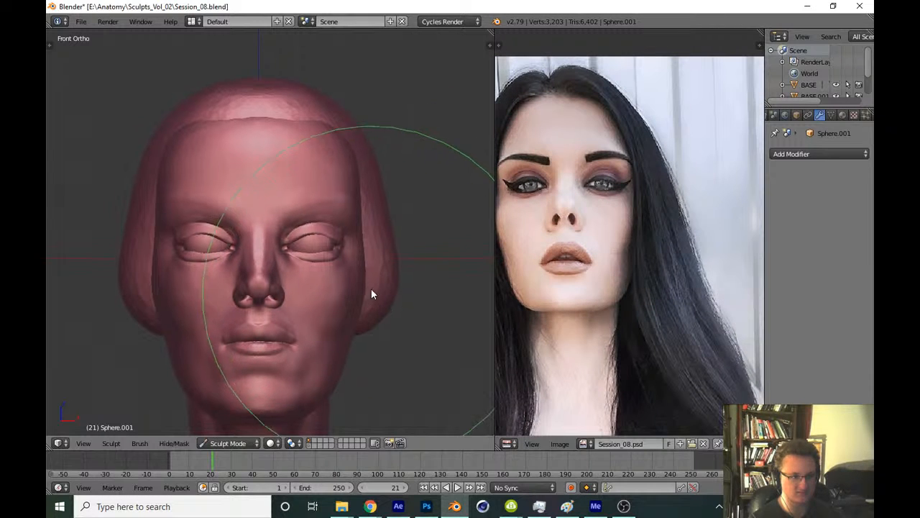
middle_click_drag(372, 289, 372, 277, "shift")
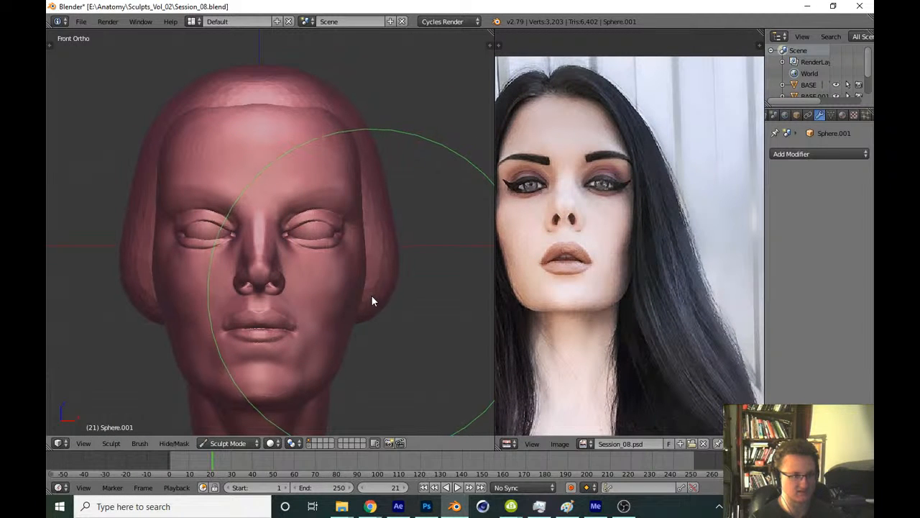
left_click_drag(371, 295, 372, 373)
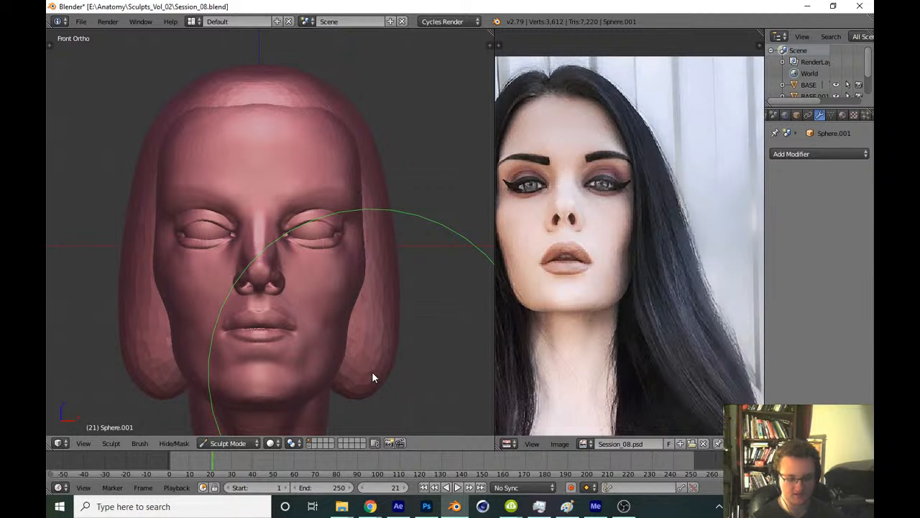
Pull the back of the hair down over the nape in side view and save the file
key("KP_3")
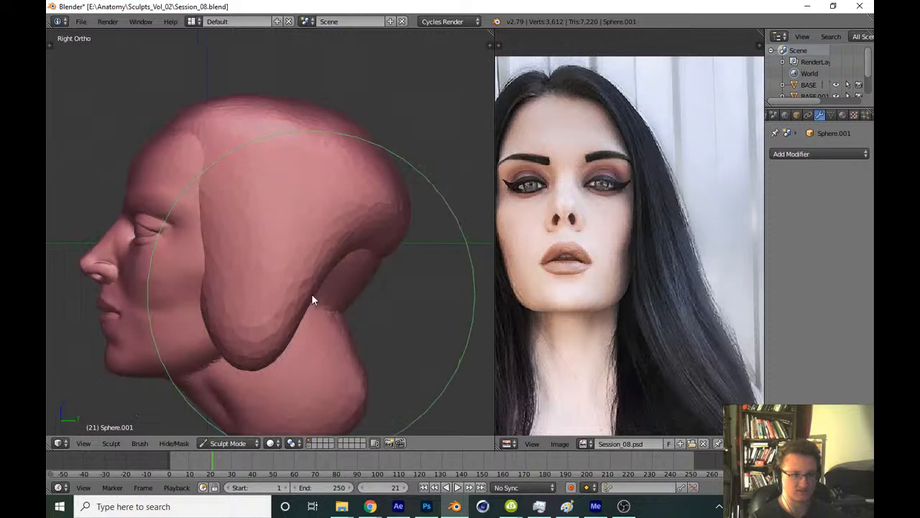
mouse_move(312, 293)
left_mouse_down()
mouse_move(352, 266)
mouse_move(363, 285)
mouse_move(369, 322)
mouse_move(329, 370)
left_mouse_up()
key("KP_1")
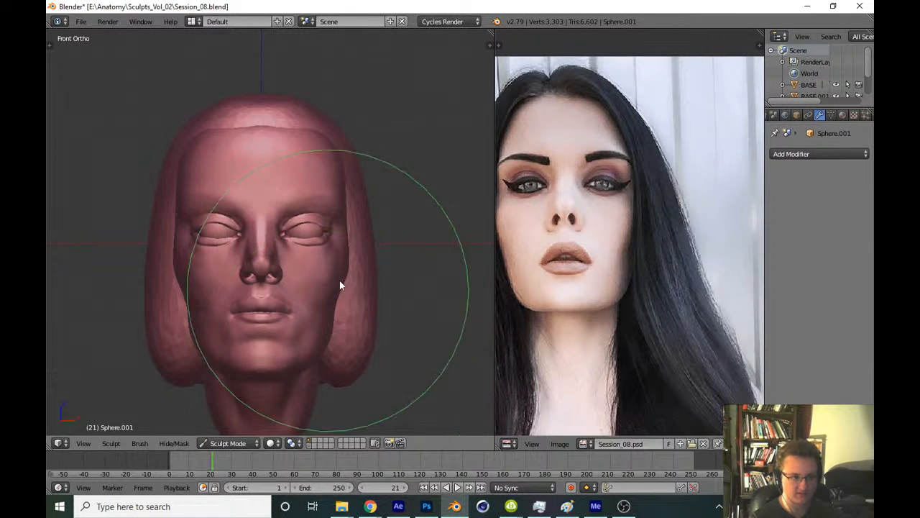
key("ctrl+s")
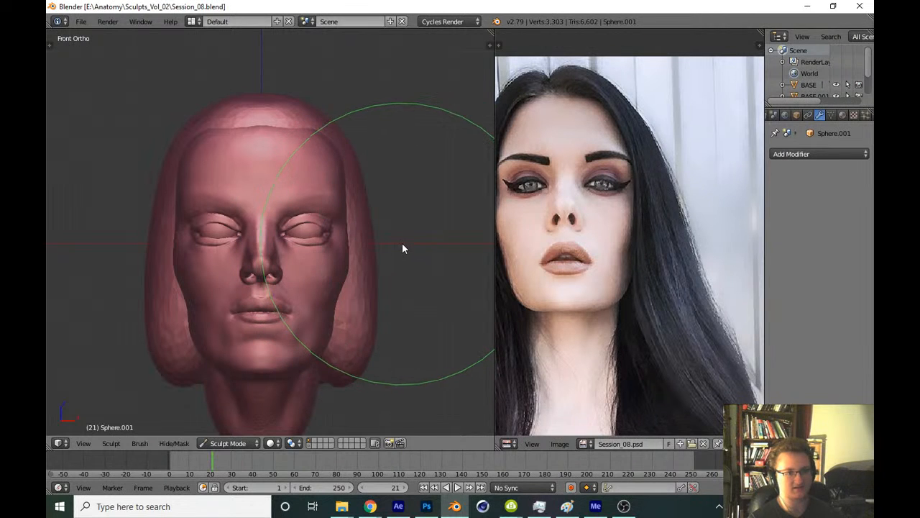
Pull the hair's front edge forward at the temple in side view with the Snake Hook brush
middle_click_drag(403, 248, 319, 305)
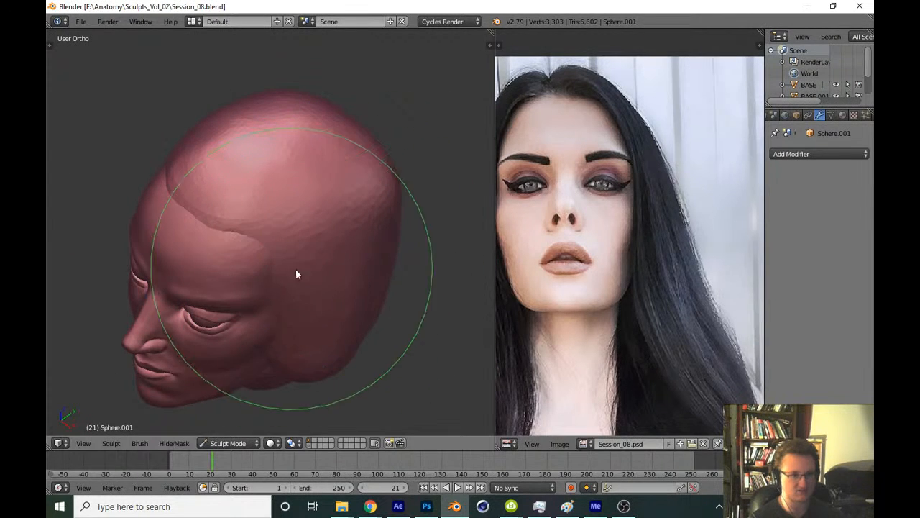
middle_click_drag(295, 274, 286, 328)
key("t")
key("KP_3")
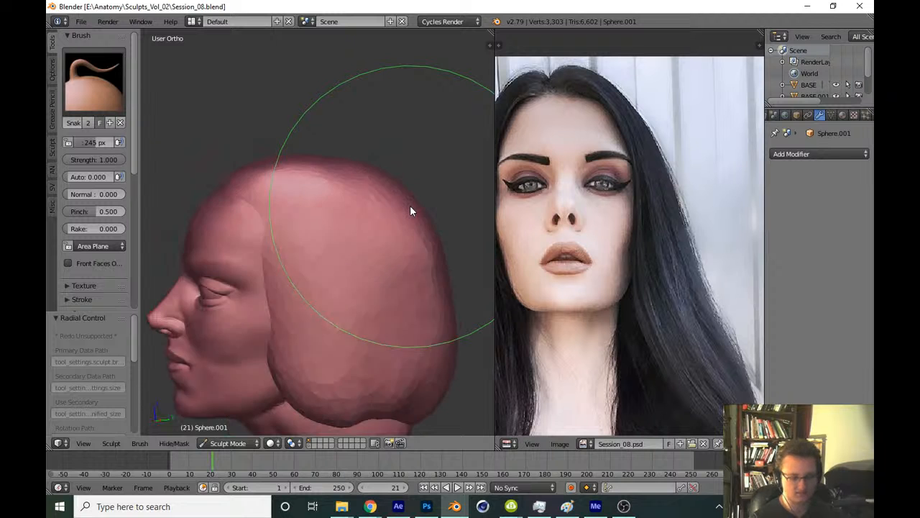
left_click_drag(261, 216, 237, 219)
Pull the lower ends of the hair down past the chin with the Snake Hook brush at 242 px
middle_click_drag(298, 323, 301, 227, "shift")
key("f")
left_click(312, 278)
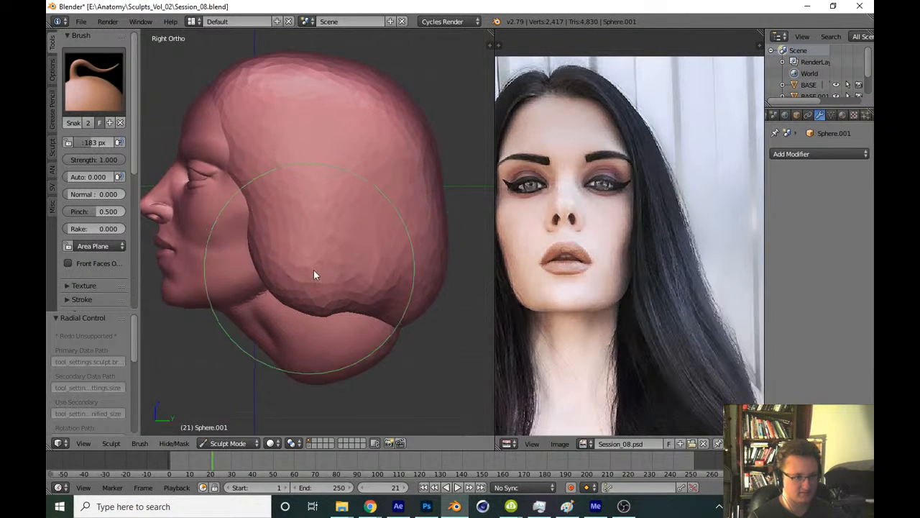
key("z")
key("z")
key("f")
left_click(344, 272)
left_click_drag(347, 299, 343, 379)
key("KP_1")
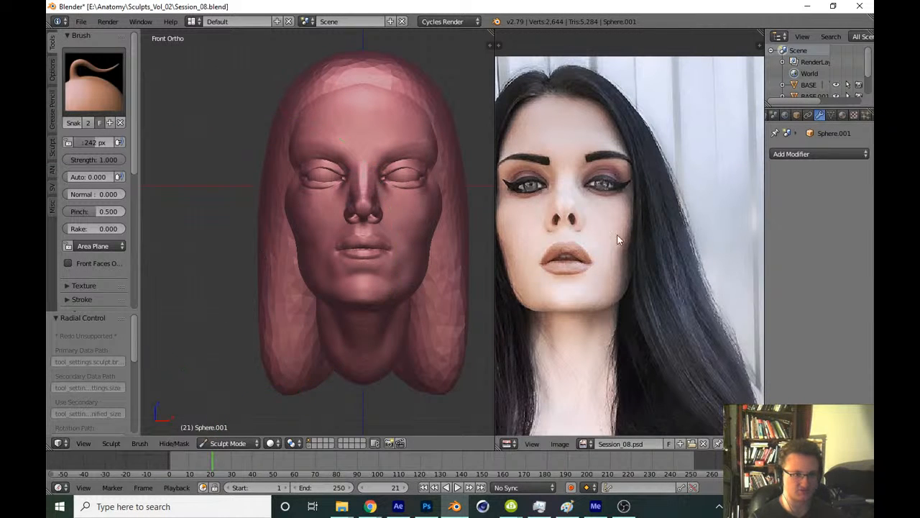
Try to adjust the hair's edge beside the forehead with the brush at 255 px and undo the stroke
middle_click_drag(557, 310, 537, 270)
middle_click_drag(399, 313, 372, 325, "shift")
key("f")
left_click(415, 153)
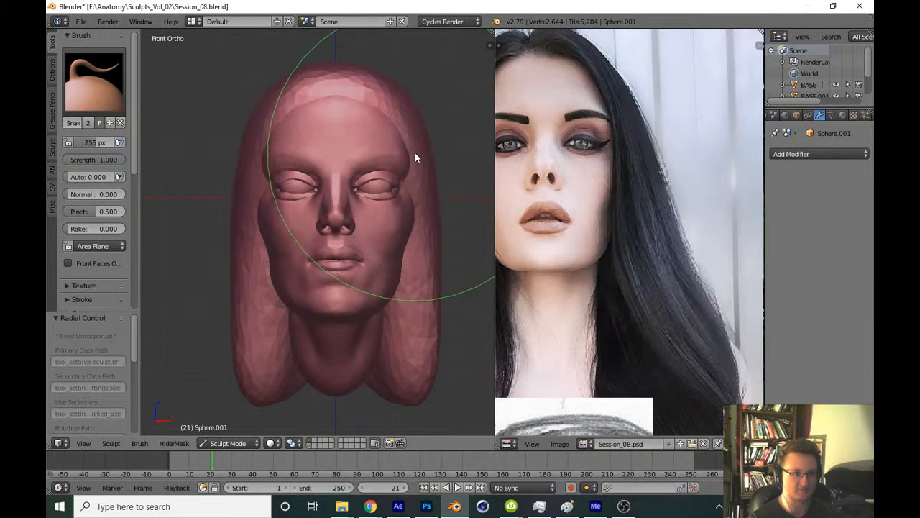
left_click_drag(415, 153, 413, 155)
key("ctrl+z")
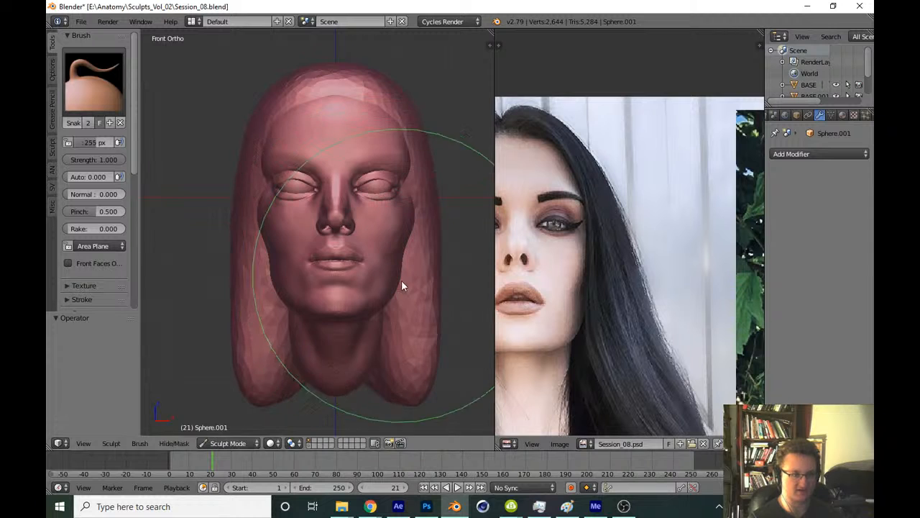
Try to reshape the hairline over the forehead with the Snake Hook brush at 212 px
middle_click_drag(402, 279, 288, 334)
key("KP_3")
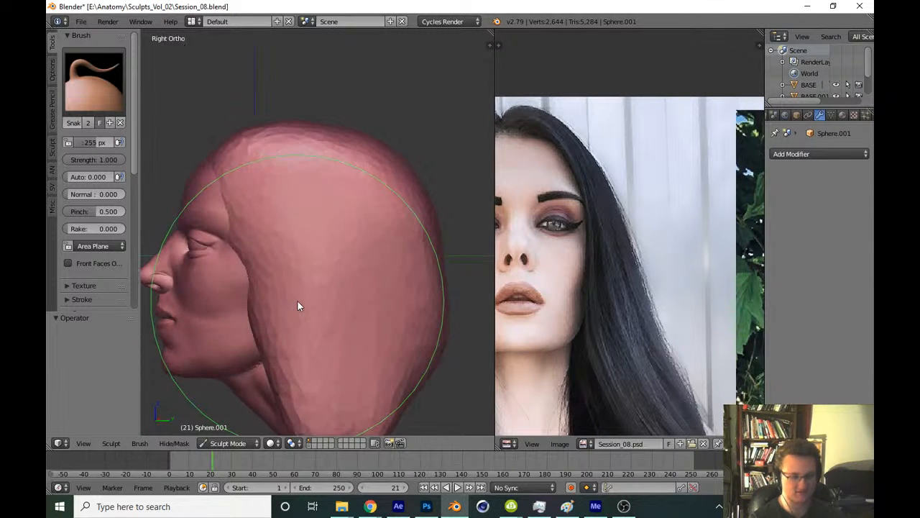
key("f")
left_click(243, 268)
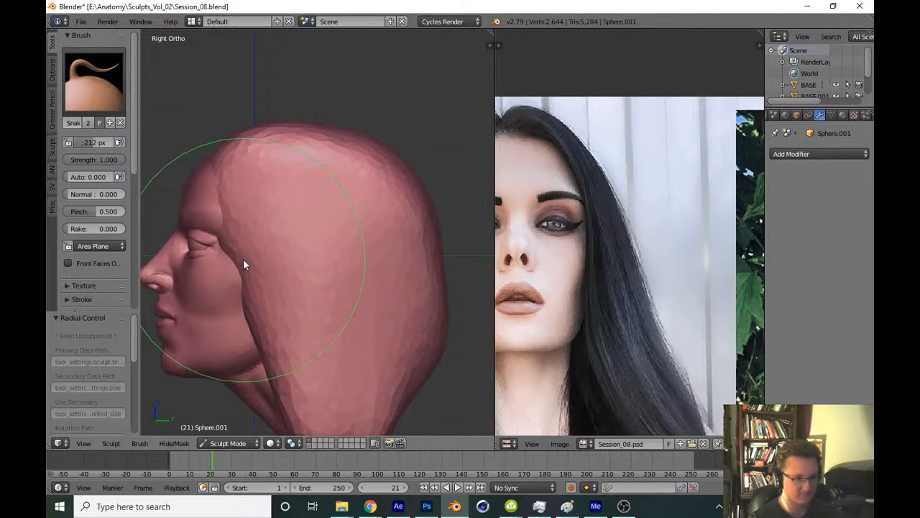
key("KP_1")
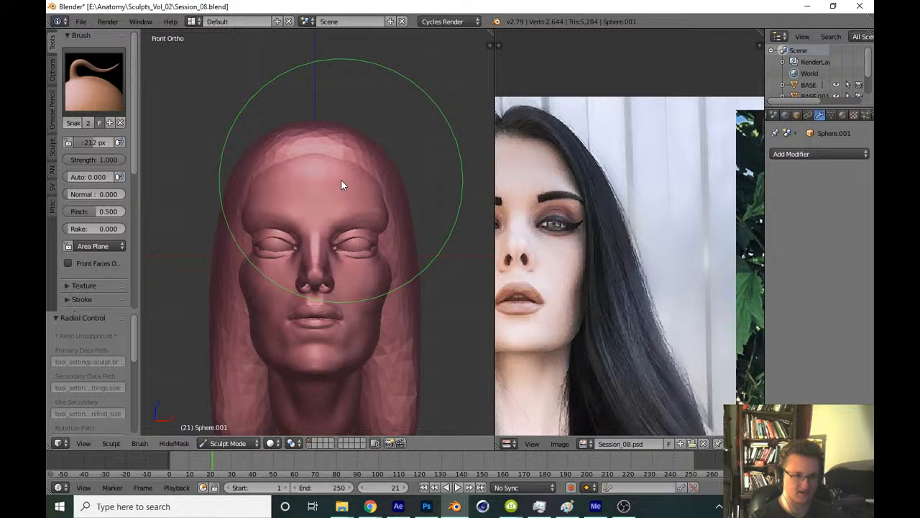
mouse_move(341, 185)
left_mouse_down()
mouse_move(393, 247)
mouse_move(400, 226)
left_mouse_up()
middle_click_drag(398, 221, 411, 299)
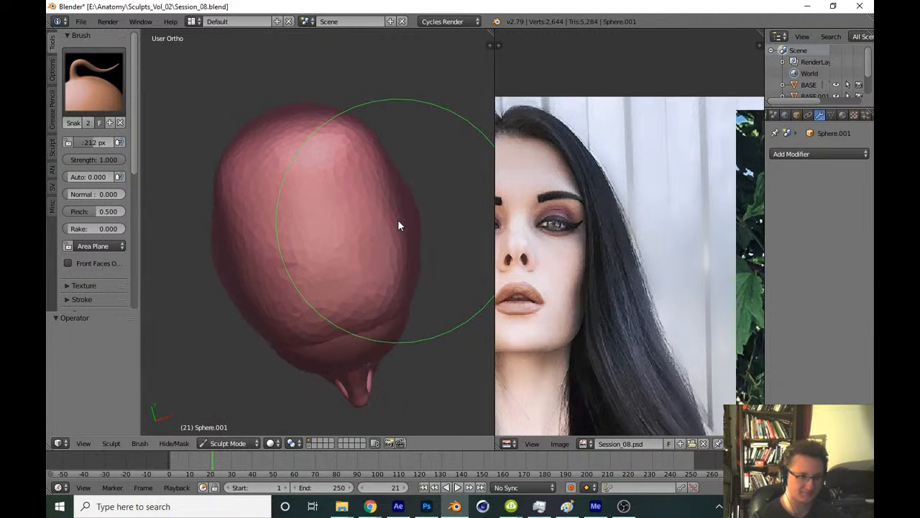
key("KP_1")
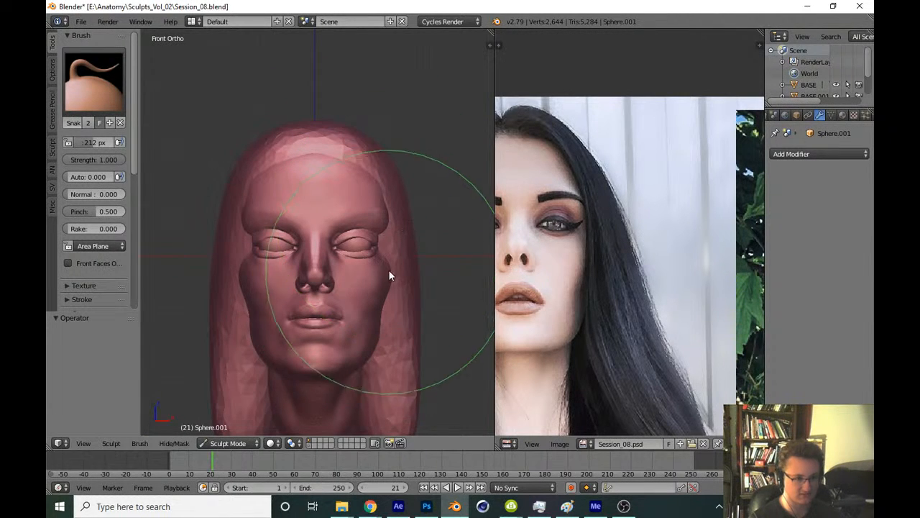
Resize the brush and turn off X-axis mirroring for sculpting the hair
key("f")
left_click(400, 244)
middle_click_drag(404, 242, 363, 277)
left_click_drag(132, 166, 134, 250)
left_click(76, 215)
key("KP_1")
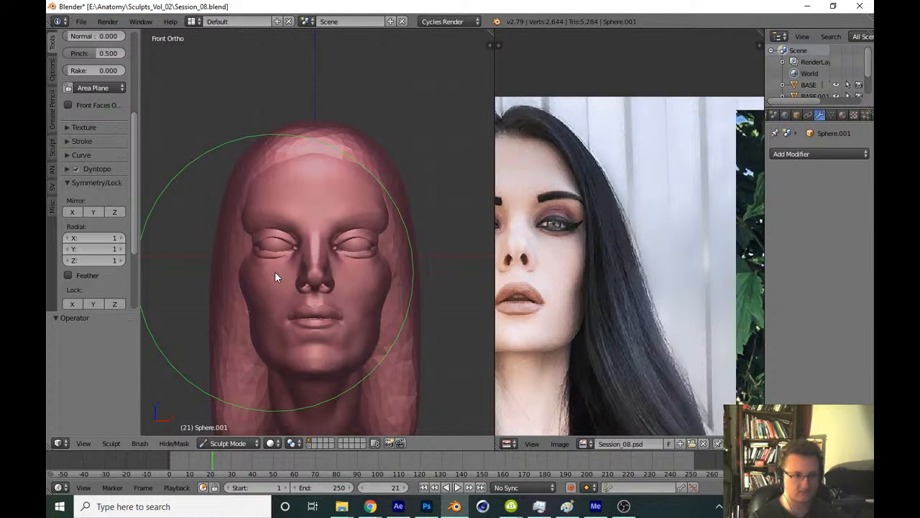
Carve a central parting groove into the hair on top of the head with the Crease brush at 162 px
middle_click_drag(558, 207, 634, 225)
key("t")
mouse_move(302, 226)
middle_mouse_down("shift")
mouse_move(338, 284)
mouse_move(305, 252)
mouse_move(295, 305)
mouse_move(301, 225)
mouse_move(295, 259)
middle_mouse_up("shift")
scroll(324, 266, "up", 2)
key("shift+c")
key("f")
left_click(250, 260)
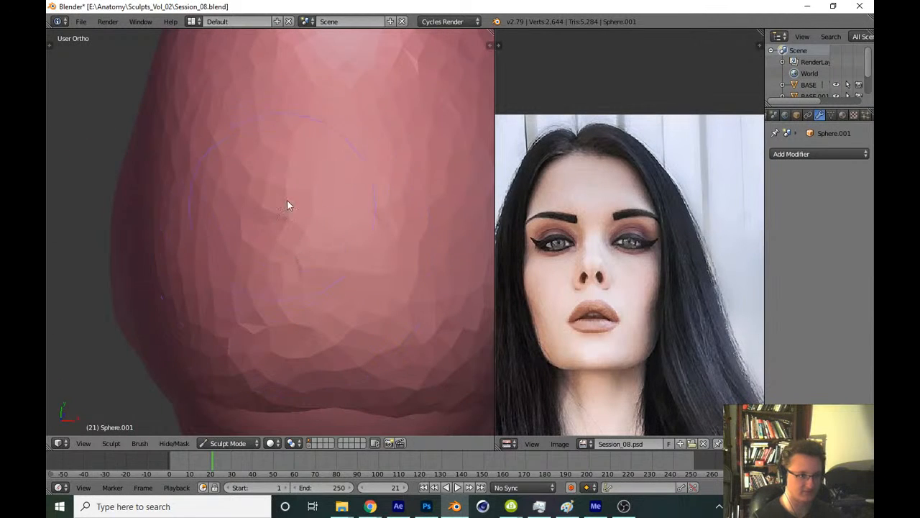
left_click_drag(287, 200, 306, 260)
left_click_drag(309, 185, 320, 378)
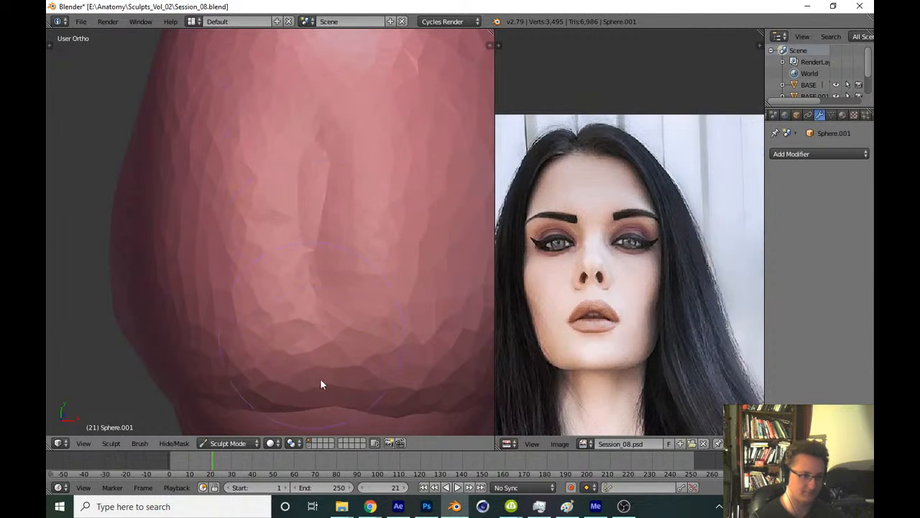
left_click_drag(318, 120, 311, 233)
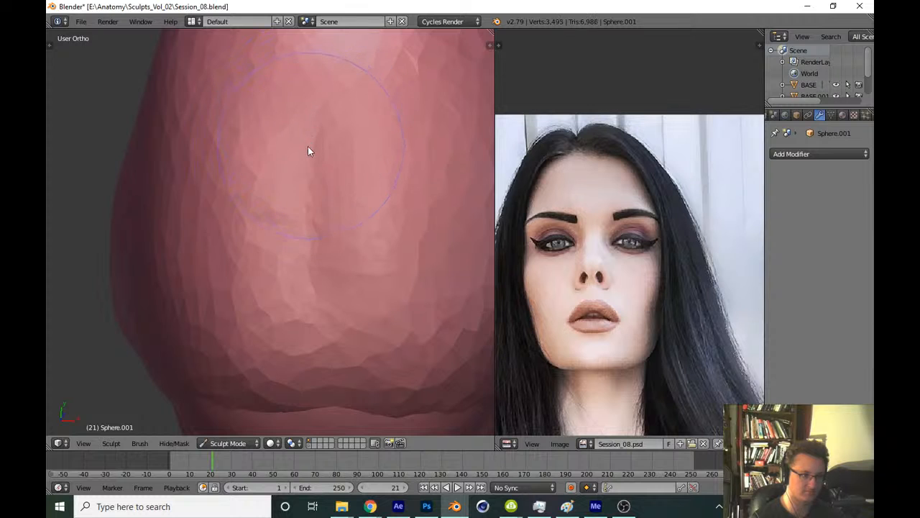
Build up the hair on the crown alongside the parting with the Clay brush at 162 px
key("t")
scroll(134, 146, "up", 5)
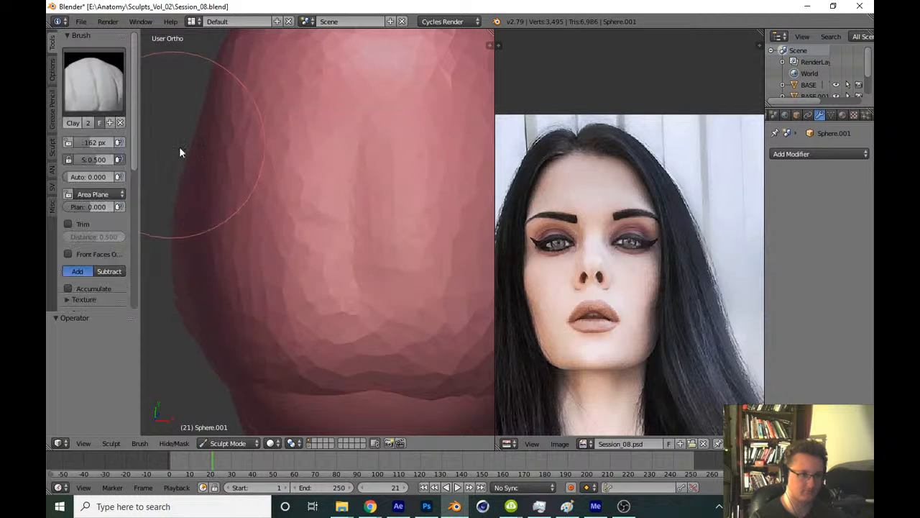
key("t")
left_click_drag(355, 114, 347, 340)
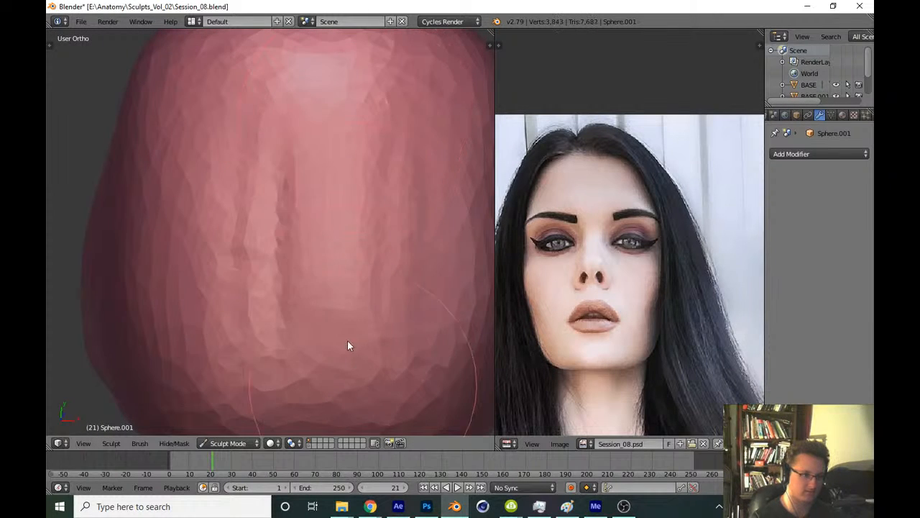
left_click_drag(309, 148, 302, 353)
left_click_drag(267, 168, 198, 300)
mouse_move(197, 300)
middle_mouse_down()
mouse_move(321, 220)
mouse_move(260, 261)
middle_mouse_up()
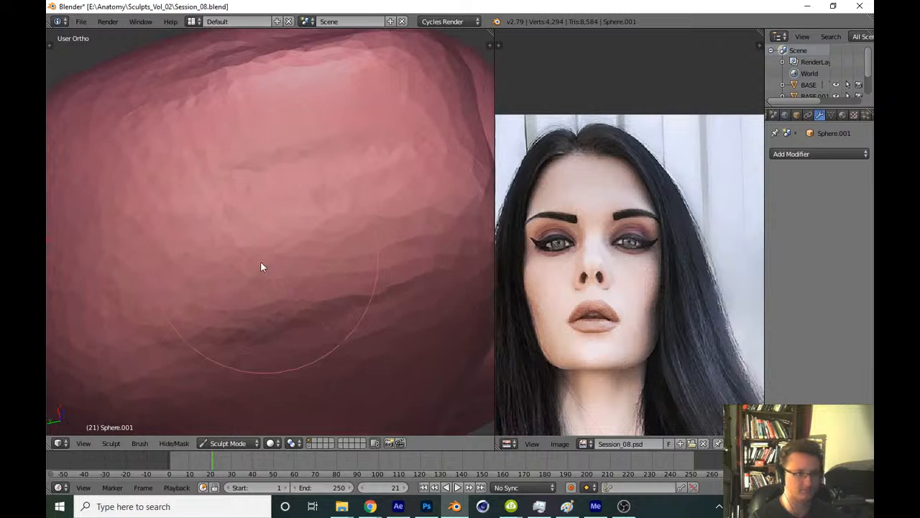
Deepen the parting with the Crease brush and extend it forward to the hairline above the forehead
middle_click_drag(321, 177, 355, 215)
left_click_drag(356, 216, 353, 224, "ctrl")
mouse_move(317, 192)
left_mouse_down()
mouse_move(421, 115)
mouse_move(211, 281)
mouse_move(393, 114)
mouse_move(228, 251)
mouse_move(411, 108)
mouse_move(362, 134)
left_mouse_up()
key("KP_1")
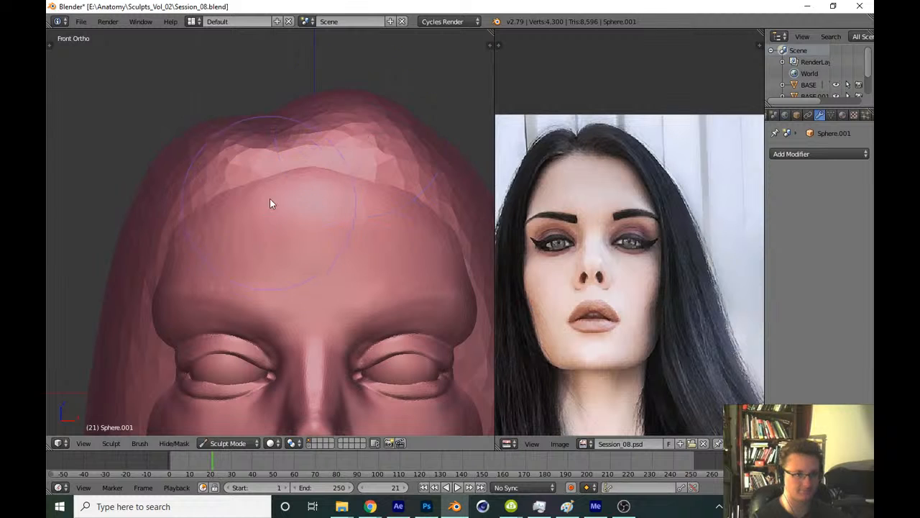
middle_click_drag(269, 199, 263, 261)
scroll(272, 201, "up", 4)
mouse_move(272, 206)
left_mouse_down()
mouse_move(261, 211)
mouse_move(280, 276)
left_mouse_up()
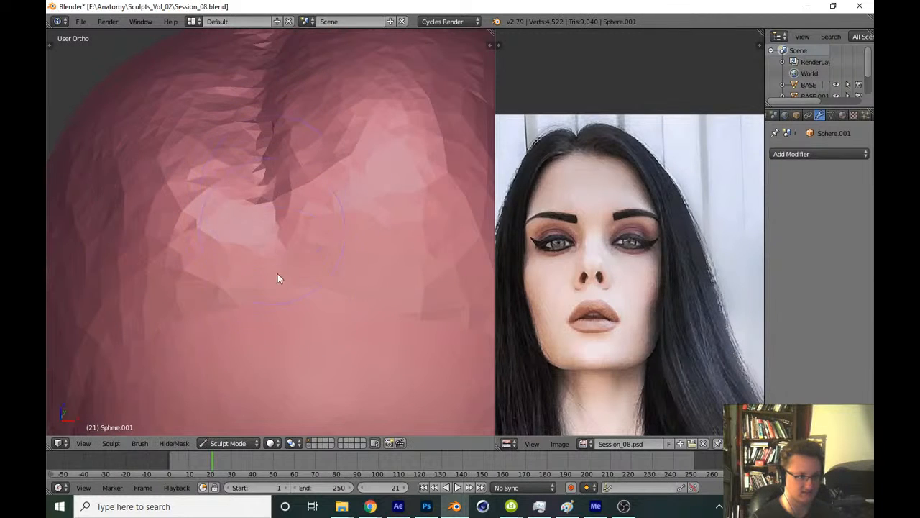
key("KP_1")
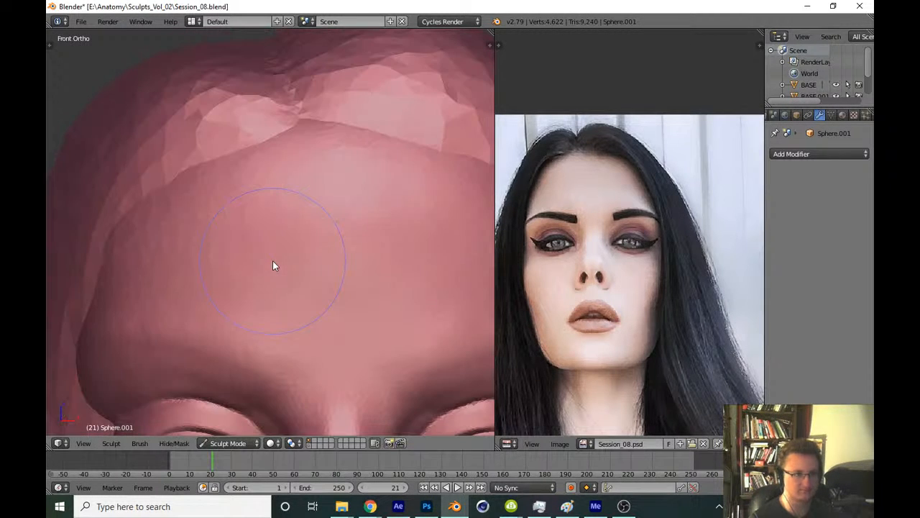
Save the sculpt over Session_08.blend
scroll(273, 260, "down", 5)
key("ctrl+s")
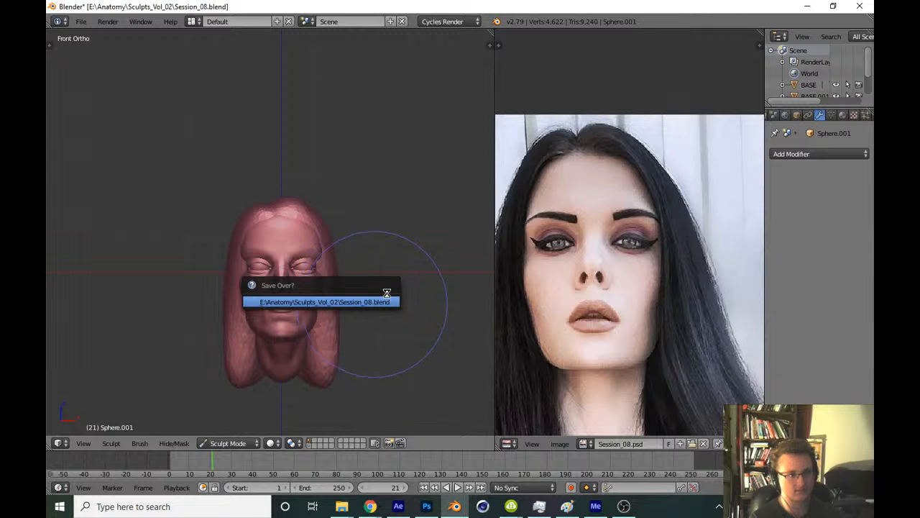
key("Return")
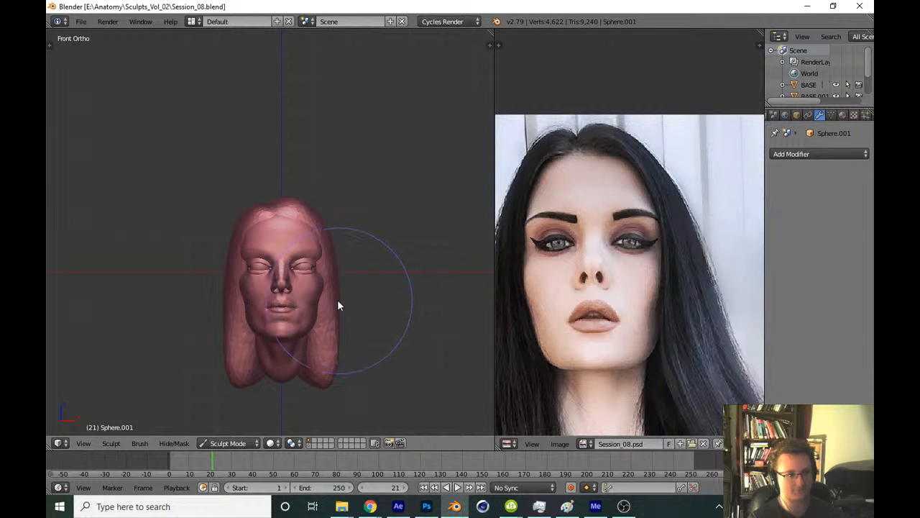
Push the hair's inner edge back from the outer corner of the eye with the SculptDraw brush
scroll(302, 273, "up", 3)
scroll(313, 267, "up", 6)
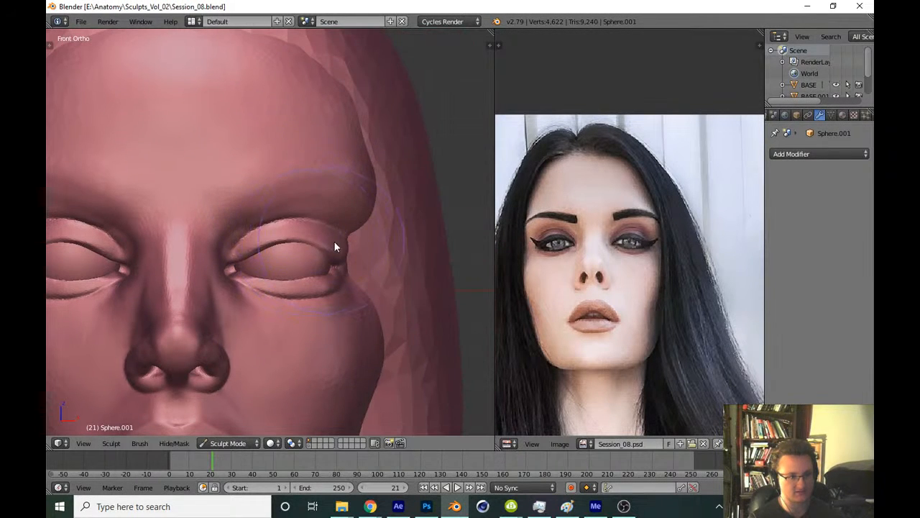
key("f")
left_click(374, 275)
left_click_drag(372, 275, 349, 261)
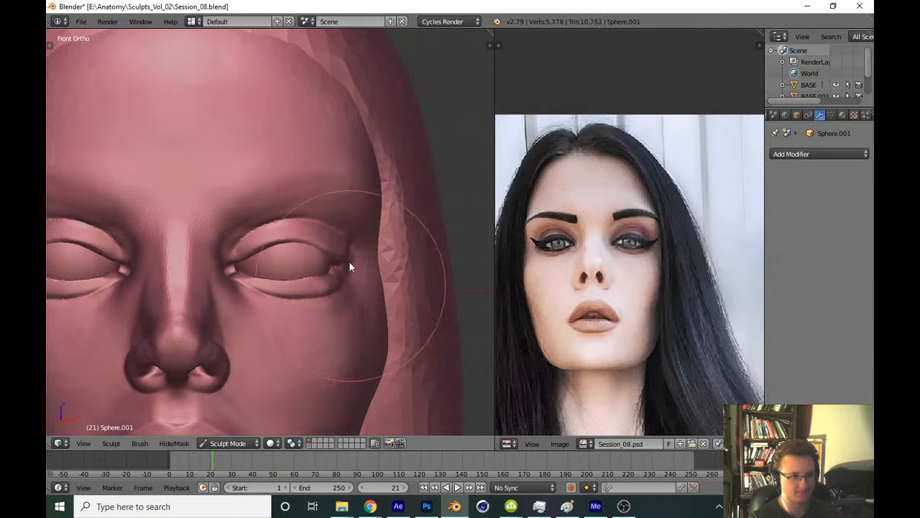
Build up the hair on the crown and upper side of the head with the Clay Strips brush
key("t")
left_click(93, 79)
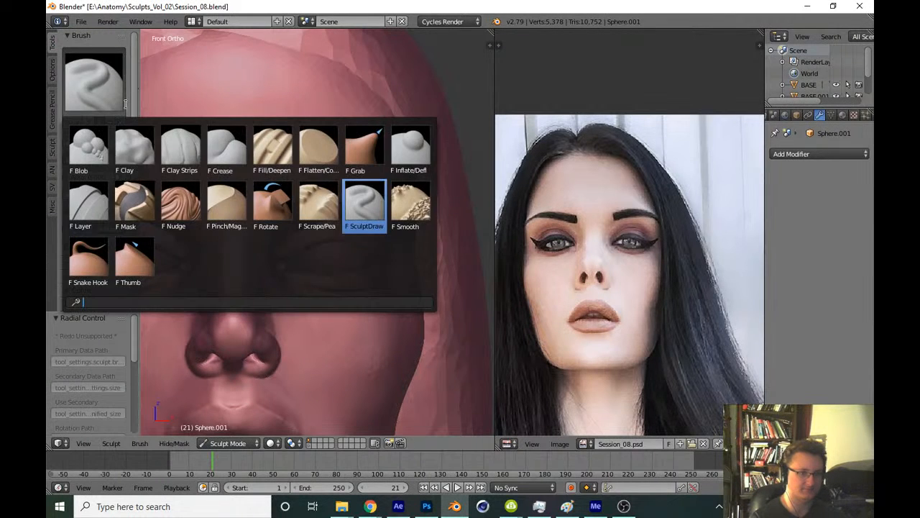
left_click(88, 206)
left_click(113, 98)
left_click(180, 153)
key("t")
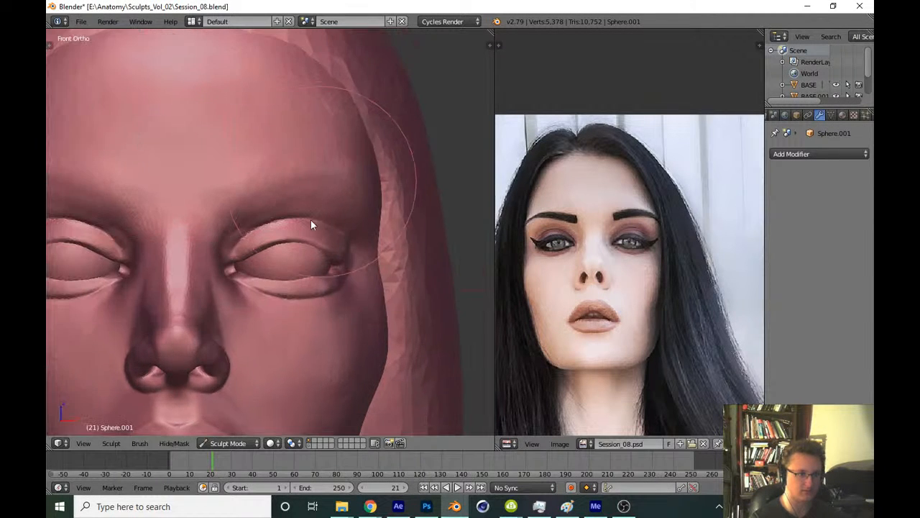
middle_click_drag(311, 222, 289, 334, "shift")
middle_click_drag(240, 152, 218, 243)
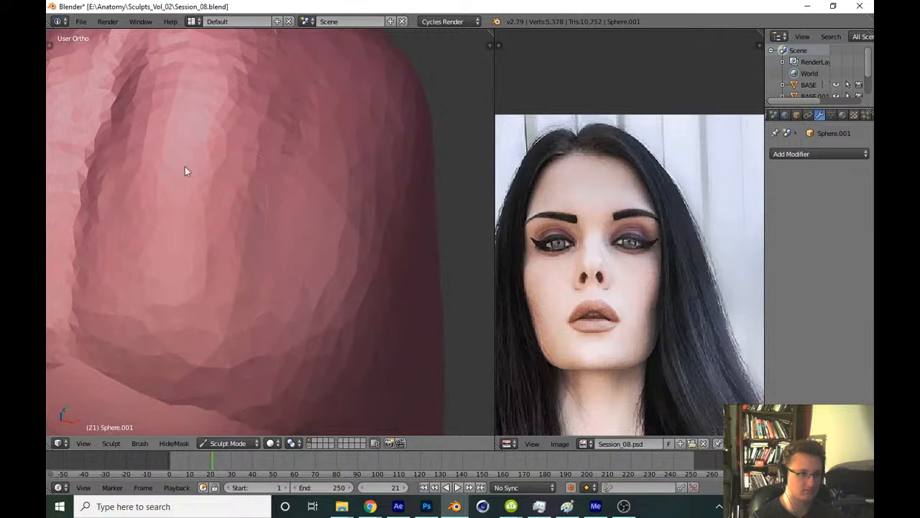
mouse_move(185, 166)
left_mouse_down()
mouse_move(215, 83)
mouse_move(158, 185)
mouse_move(298, 156)
left_mouse_up()
middle_click_drag(298, 156, 274, 255)
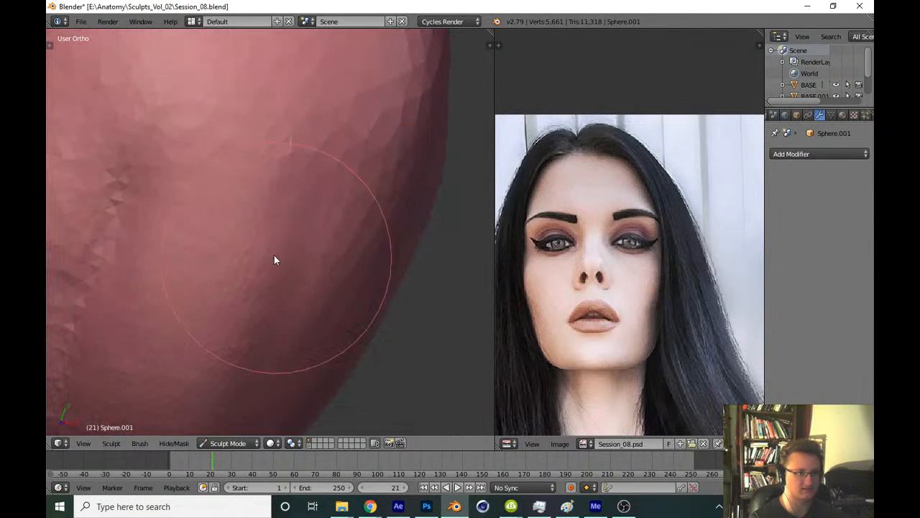
mouse_move(274, 256)
left_mouse_down()
mouse_move(309, 108)
mouse_move(341, 200)
left_mouse_up()
scroll(287, 231, "down", 5)
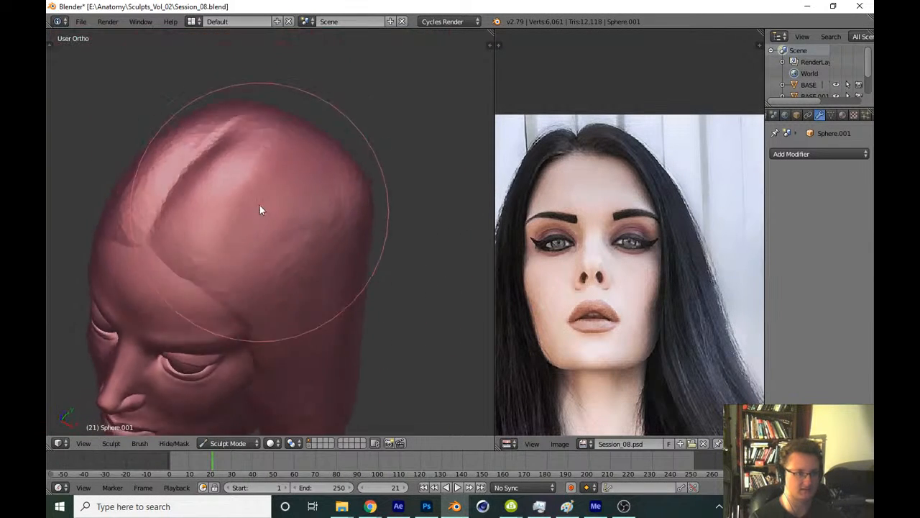
Enlarge the brush and pull the hair's front edge slightly forward beside the temple from the side view
middle_click_drag(261, 209, 298, 198)
key("KP_1")
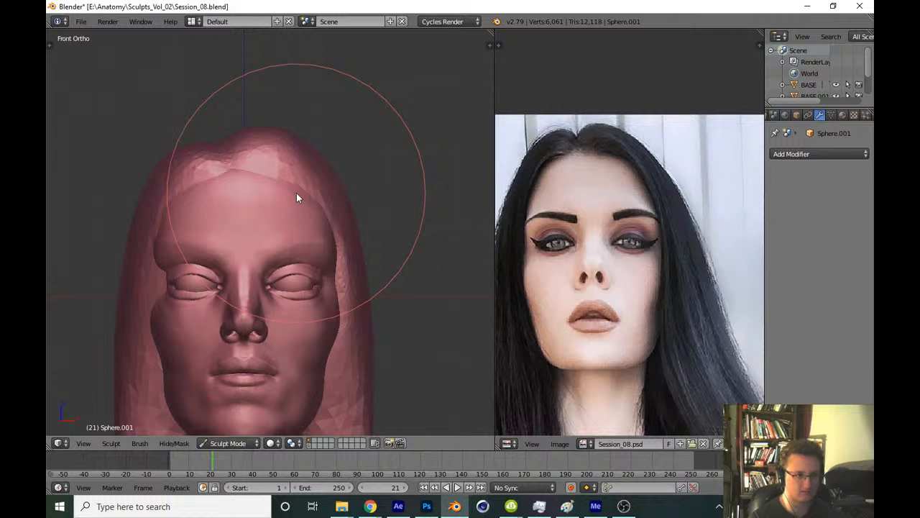
key("KP_3")
key("f")
scroll(306, 238, "up", 4)
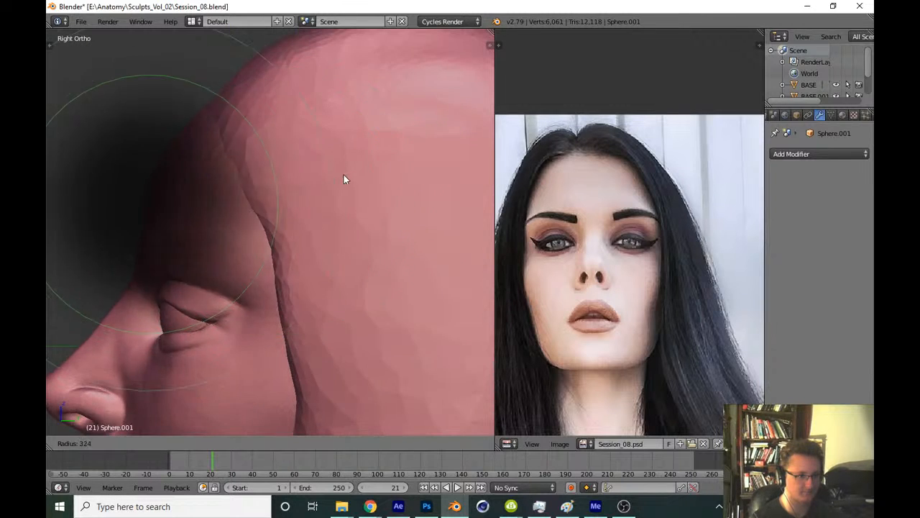
left_click(344, 179)
scroll(309, 208, "down", 3)
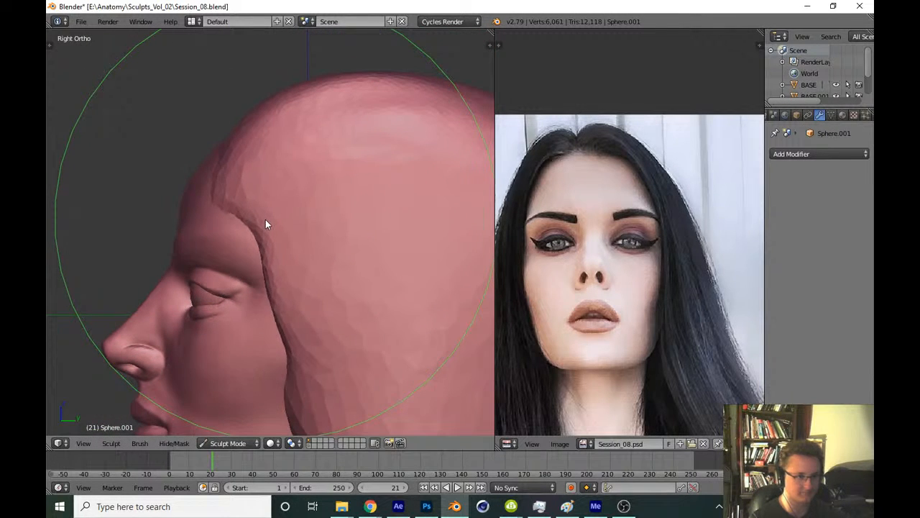
Change the viewport's matcap to the glossy blue-violet one and save over Session_08.blend
key("KP_1")
key("n")
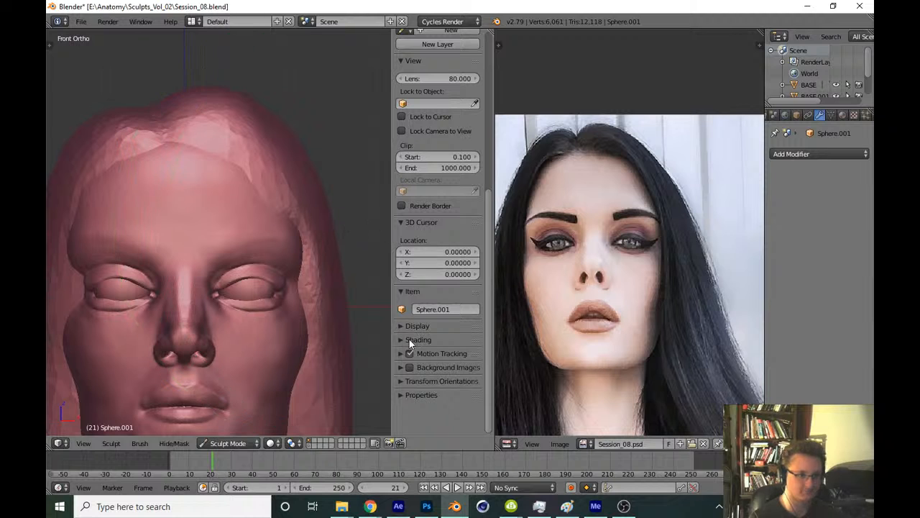
left_click(418, 325)
left_click(428, 328)
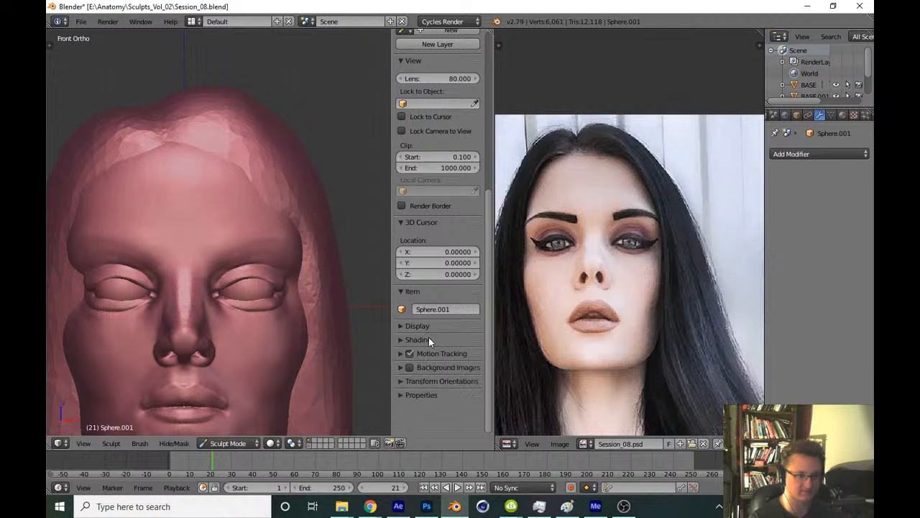
left_click(427, 339)
scroll(428, 338, "down", 2)
left_click(436, 410)
left_click(542, 228)
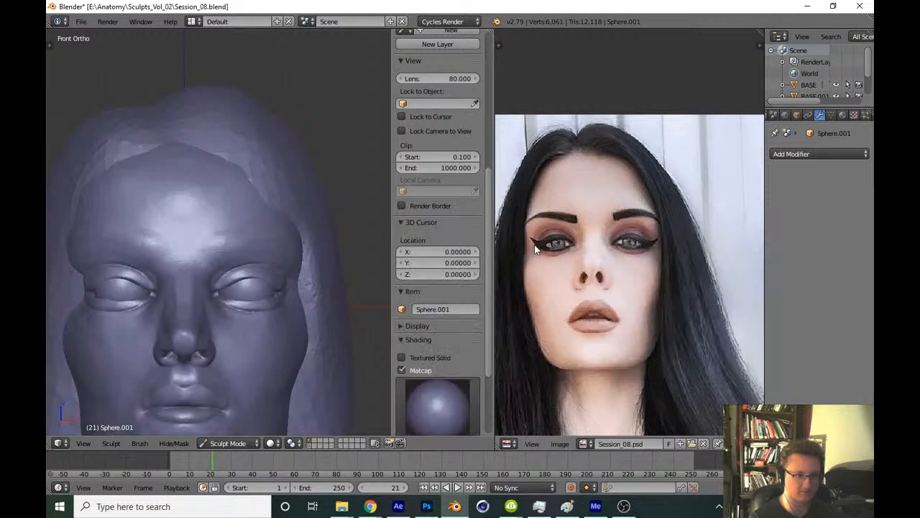
key("n")
key("ctrl+s")
left_click(385, 272)
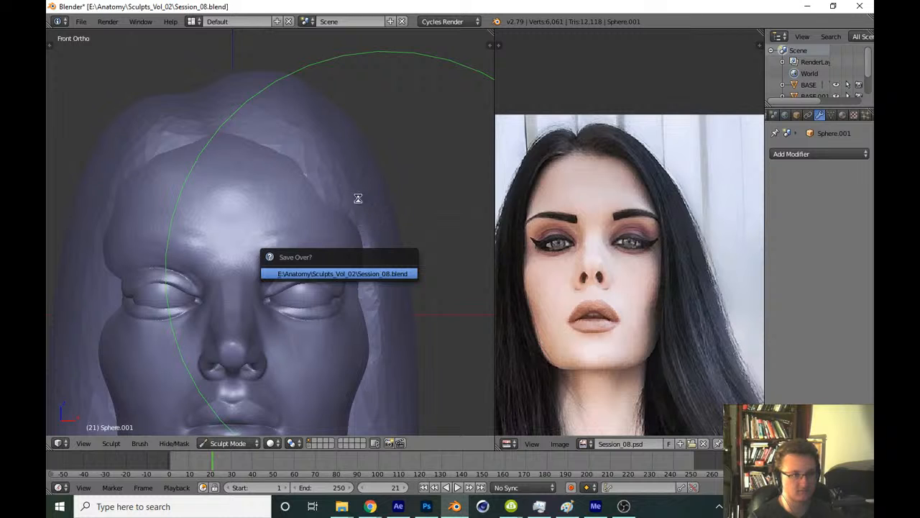
Sharpen the parting from the crown down to the forehead hairline with the Crease brush at 223 px
middle_click_drag(352, 239, 375, 320, "shift")
scroll(376, 318, "up", 2)
middle_click_drag(328, 201, 370, 274, "shift")
middle_click_drag(314, 217, 308, 273)
middle_click_drag(248, 155, 243, 211)
middle_click_drag(249, 173, 277, 251, "shift")
key("c")
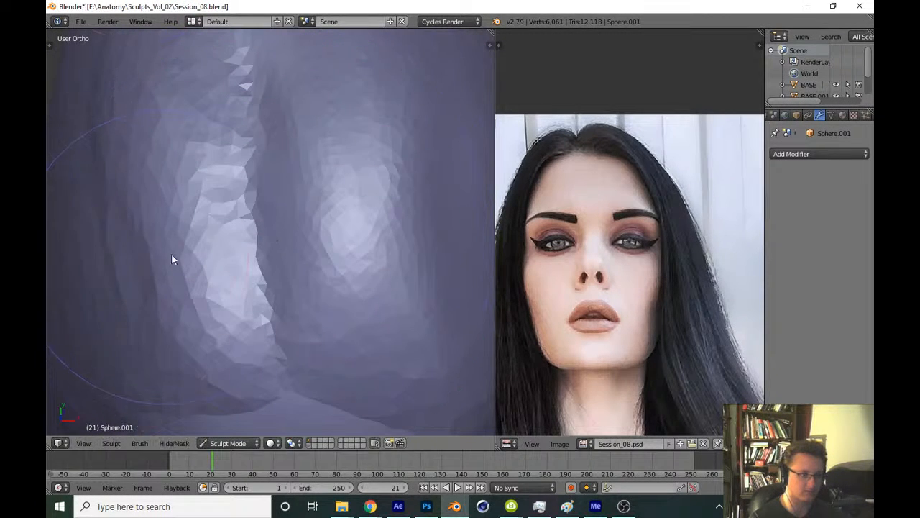
left_click_drag(262, 324, 253, 248)
middle_click_drag(253, 247, 251, 165)
mouse_move(252, 131)
left_mouse_down()
mouse_move(254, 216)
mouse_move(272, 259)
left_mouse_up()
key("KP_1")
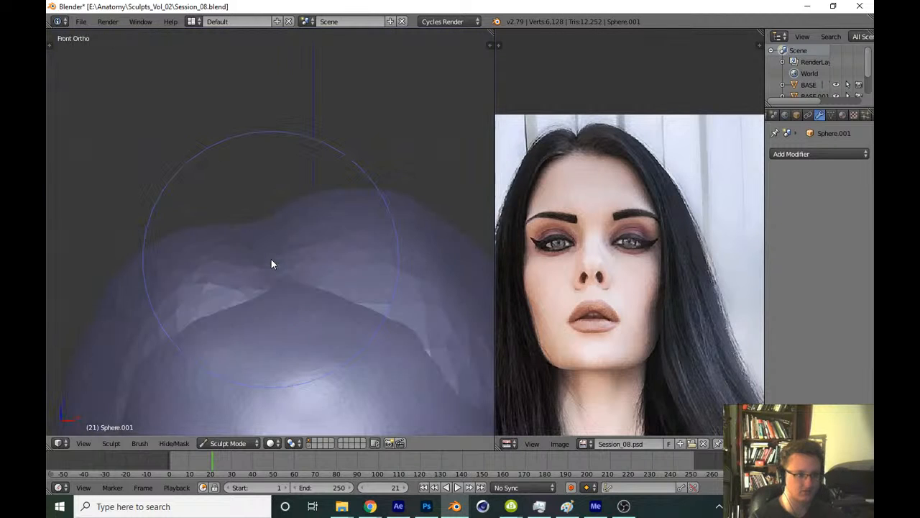
Add volume to the hair beside the parting above the forehead with a resized Clay Strips brush
key("t")
left_click(105, 82)
left_click(232, 152)
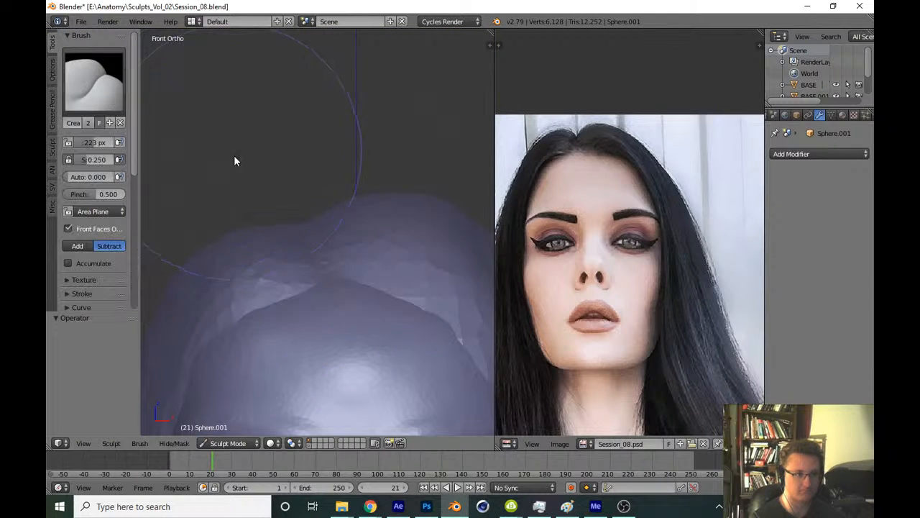
left_click(115, 91)
left_click(180, 149)
key("t")
mouse_move(296, 217)
middle_mouse_down()
mouse_move(300, 210)
mouse_move(301, 240)
middle_mouse_up()
key("f")
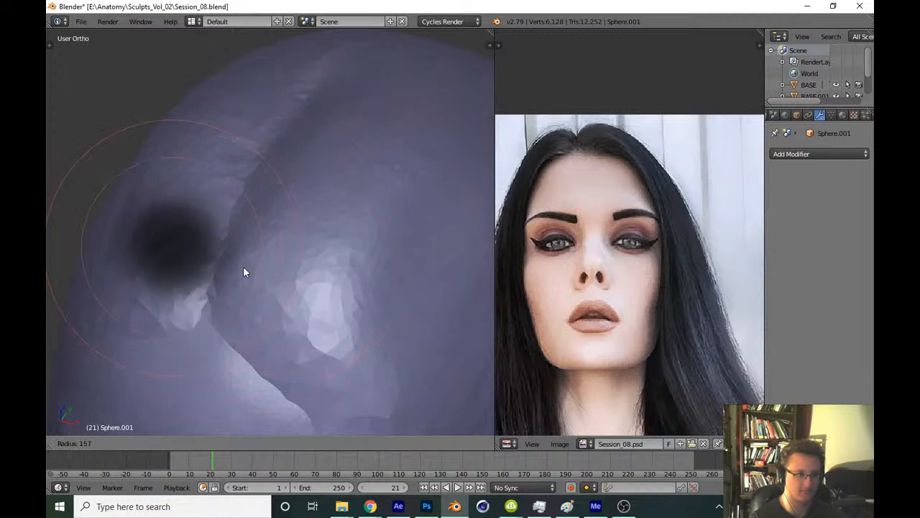
left_click(247, 267)
middle_click_drag(248, 267, 268, 292)
key("f")
left_click(279, 294)
mouse_move(294, 312)
left_mouse_down()
mouse_move(308, 225)
mouse_move(340, 157)
mouse_move(320, 353)
mouse_move(291, 282)
mouse_move(240, 286)
left_mouse_up()
Continue the raised lock of hair down along the hairline toward the temple
scroll(291, 282, "up", 1)
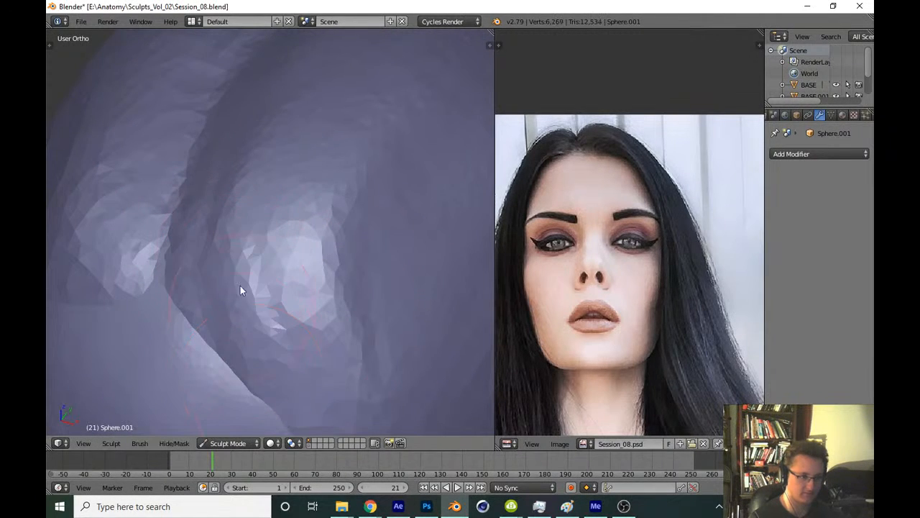
mouse_move(243, 285)
middle_mouse_down("shift")
mouse_move(266, 224)
mouse_move(266, 192)
middle_mouse_up("shift")
left_click_drag(270, 218, 337, 348)
middle_click_drag(325, 292, 299, 222, "shift")
Try to build up the hair's edge beside the outer brow with a resized brush and undo the stroke
key("f")
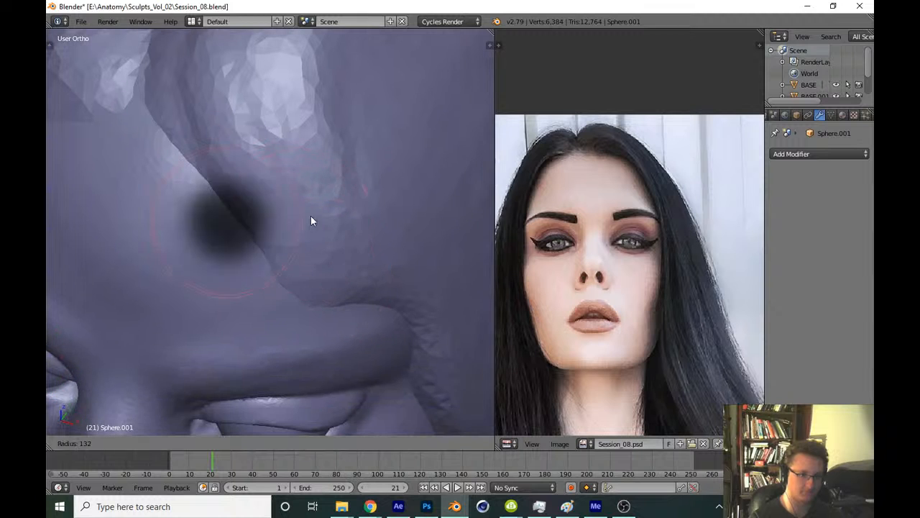
left_click(310, 216)
mouse_move(370, 357)
left_mouse_down()
mouse_move(292, 218)
mouse_move(346, 295)
mouse_move(372, 376)
mouse_move(321, 304)
left_mouse_up()
mouse_move(320, 306)
middle_mouse_down()
mouse_move(330, 260)
mouse_move(289, 223)
middle_mouse_up()
key("ctrl+z")
Build up the hair along the temple and down past the outer eye with the Clay Strips brush
key("t")
left_click(90, 76)
left_click(177, 148)
key("t")
left_click_drag(303, 161, 329, 234)
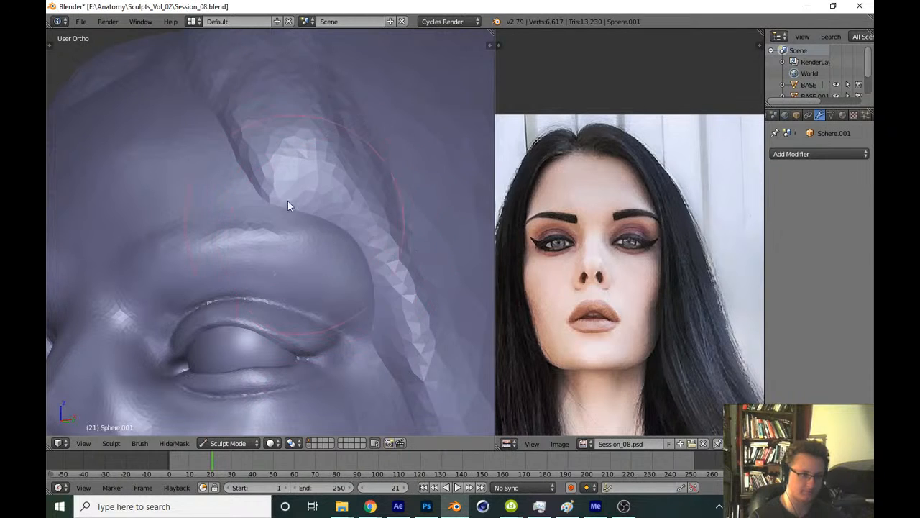
mouse_move(288, 200)
left_mouse_down()
mouse_move(305, 222)
mouse_move(309, 257)
left_mouse_up()
mouse_move(297, 214)
left_mouse_down()
mouse_move(314, 232)
mouse_move(300, 262)
mouse_move(388, 327)
left_mouse_up()
key("KP_1")
left_click_drag(330, 285, 437, 397)
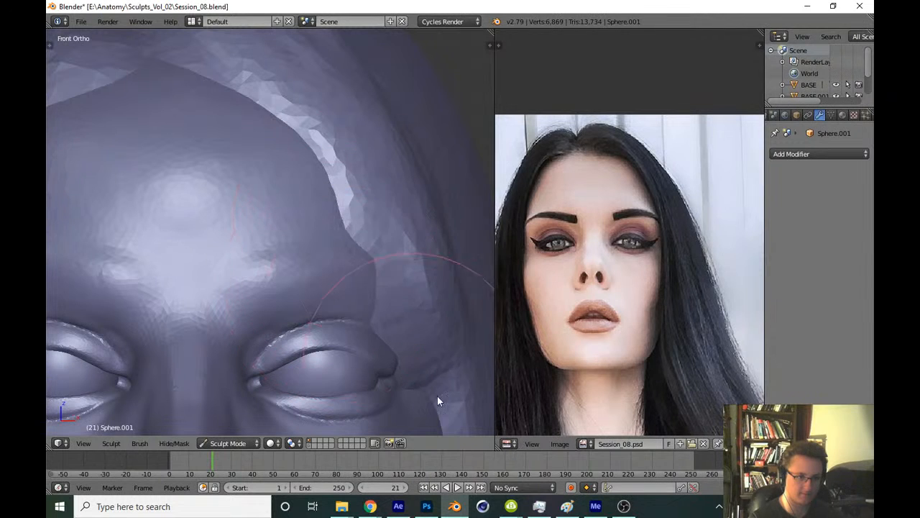
Resize the brush and rework the hair's edge beside the outer brow and eye corner
scroll(284, 235, "down", 3)
key("f")
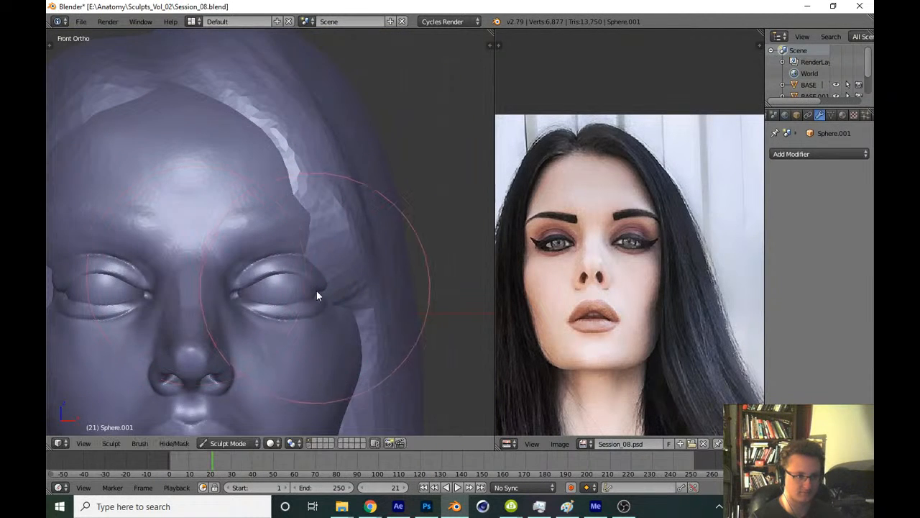
left_click(310, 256)
left_click_drag(311, 257, 328, 265)
scroll(323, 294, "down", 4)
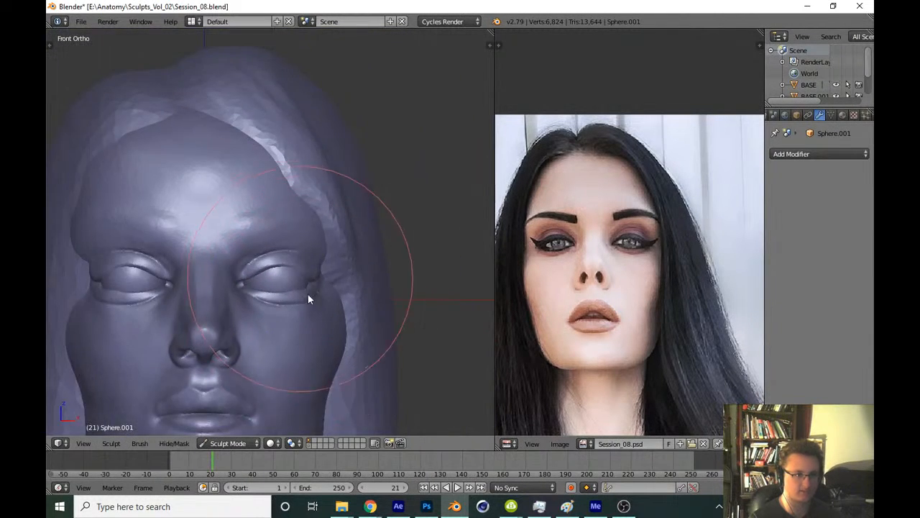
Save the sculpt over Session_08.blend
scroll(345, 299, "down", 4)
key("ctrl+s")
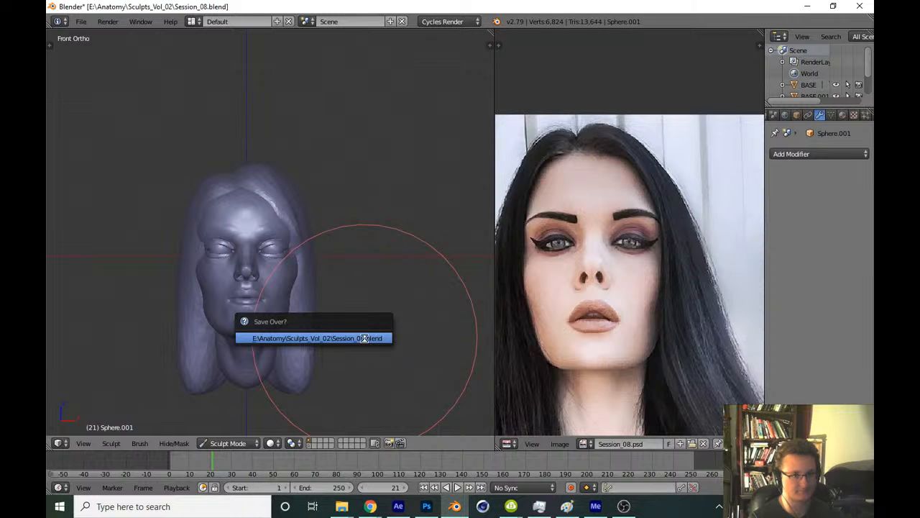
left_click(364, 334)
Change the sculpting brush and build up the hair lock along the forehead's hairline
scroll(357, 244, "up", 5)
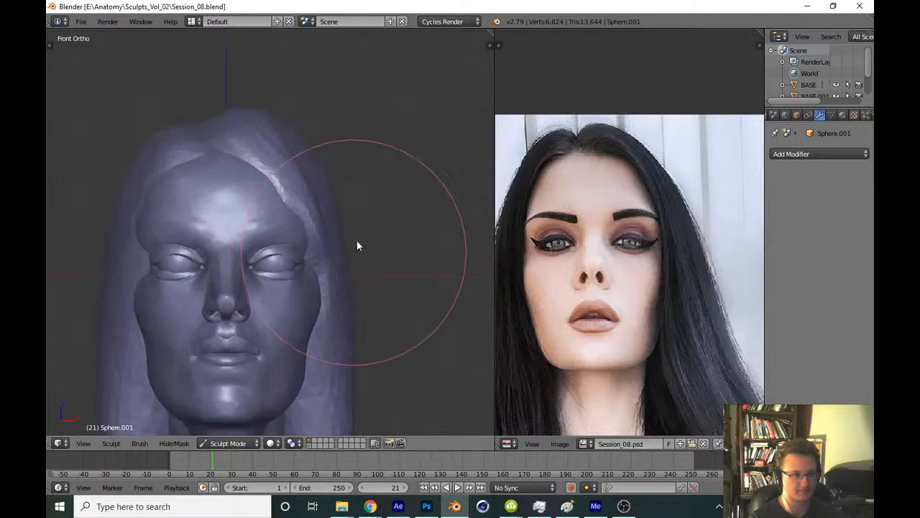
key("t")
left_click(122, 96)
left_click(185, 141)
key("t")
mouse_move(298, 227)
middle_mouse_down("shift")
mouse_move(295, 299)
mouse_move(309, 247)
mouse_move(269, 255)
middle_mouse_up("shift")
scroll(302, 252, "up", 1)
scroll(302, 238, "up", 4)
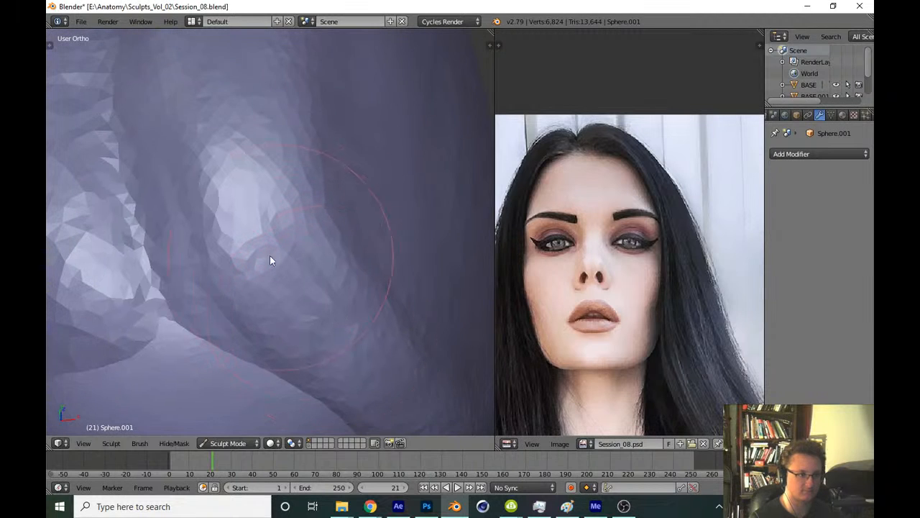
mouse_move(257, 307)
left_mouse_down()
mouse_move(201, 204)
mouse_move(335, 389)
mouse_move(285, 195)
mouse_move(326, 193)
mouse_move(300, 258)
mouse_move(347, 345)
mouse_move(302, 223)
mouse_move(315, 299)
left_mouse_up()
Sculpt strands over the side of the hair above the temple, working from several angles
scroll(314, 294, "down", 2)
middle_click_drag(314, 295, 245, 261)
middle_click_drag(306, 164, 295, 250)
mouse_move(295, 250)
left_mouse_down()
mouse_move(359, 216)
mouse_move(311, 266)
left_mouse_up()
middle_click_drag(310, 270, 308, 231)
scroll(305, 240, "down", 2)
middle_click_drag(295, 296, 290, 275)
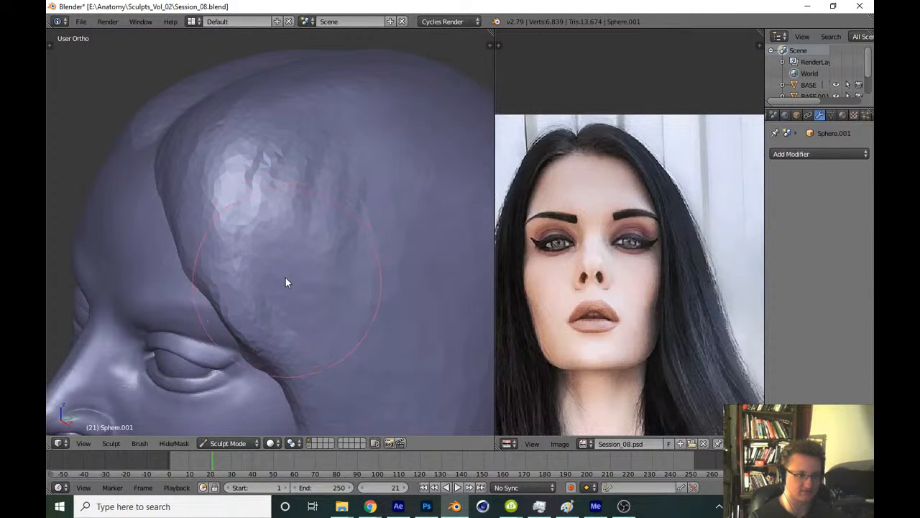
scroll(284, 263, "up", 2)
mouse_move(274, 194)
left_mouse_down()
mouse_move(312, 302)
mouse_move(338, 278)
mouse_move(298, 175)
mouse_move(287, 185)
mouse_move(350, 306)
left_mouse_up()
Return to the front view and save the updated hair over Session_08.blend
scroll(356, 324, "down", 5)
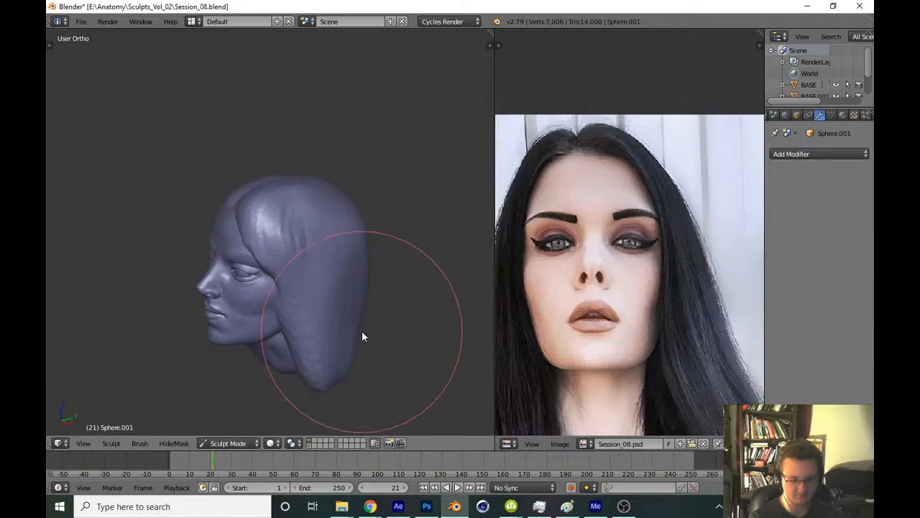
key("KP_1")
key("ctrl+s")
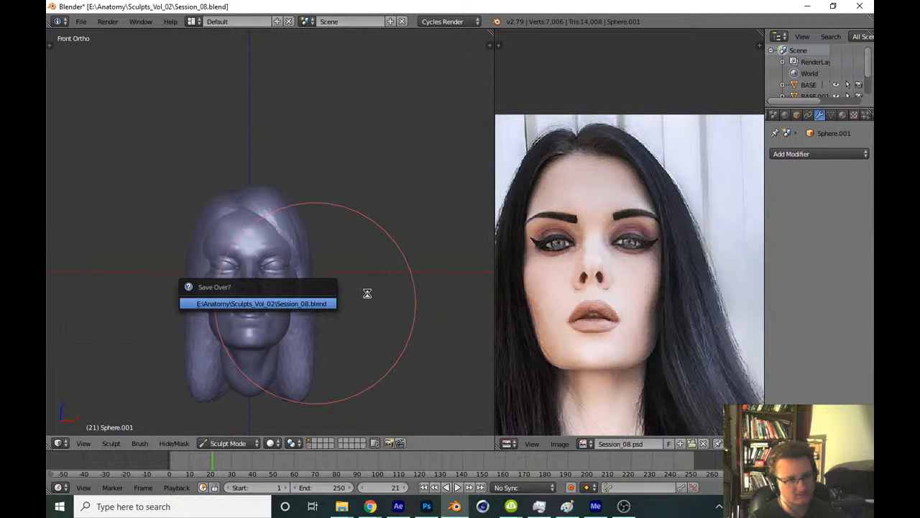
key("Return")
Switch from the Grab brush, resize the brush and sculpt the hair beside the outer brow down past the eye
scroll(351, 295, "up", 8)
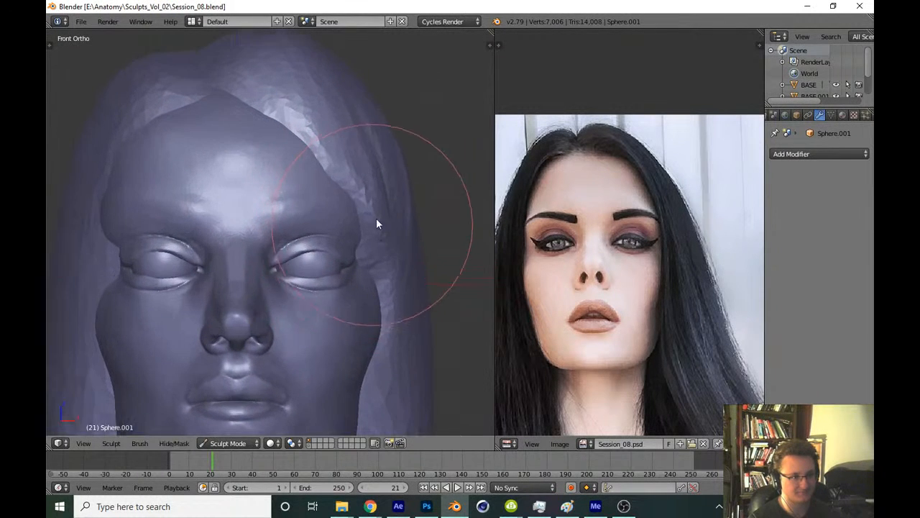
key("f")
left_click(371, 263)
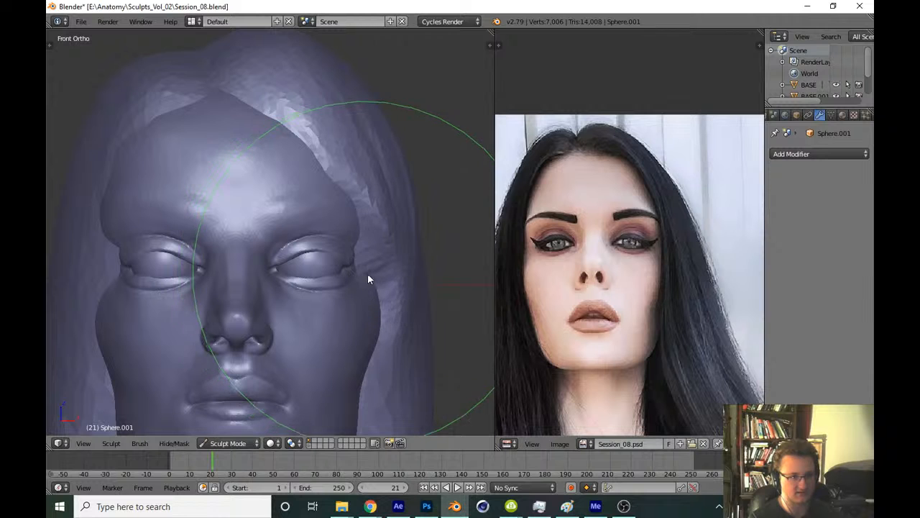
scroll(352, 316, "up", 4)
key("t")
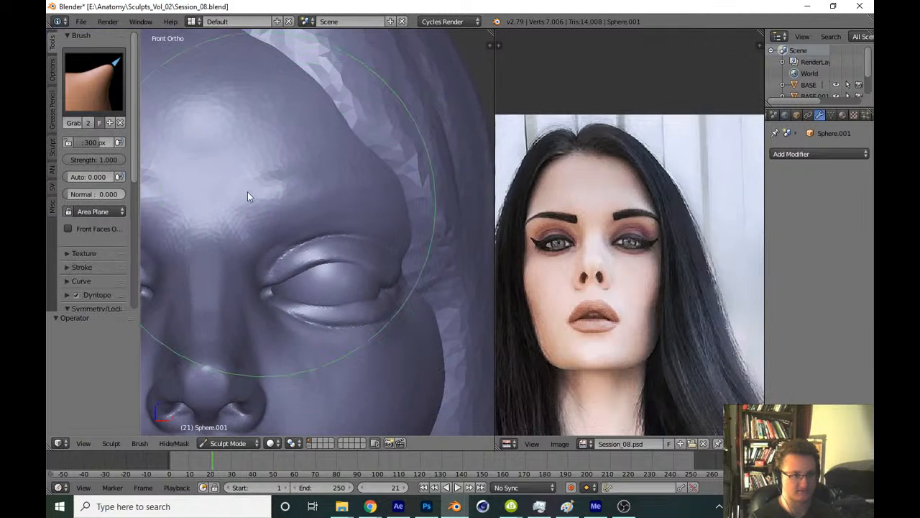
left_click(118, 96)
left_click(181, 149)
key("t")
middle_click_drag(352, 275, 302, 293, "shift")
scroll(302, 293, "up", 2)
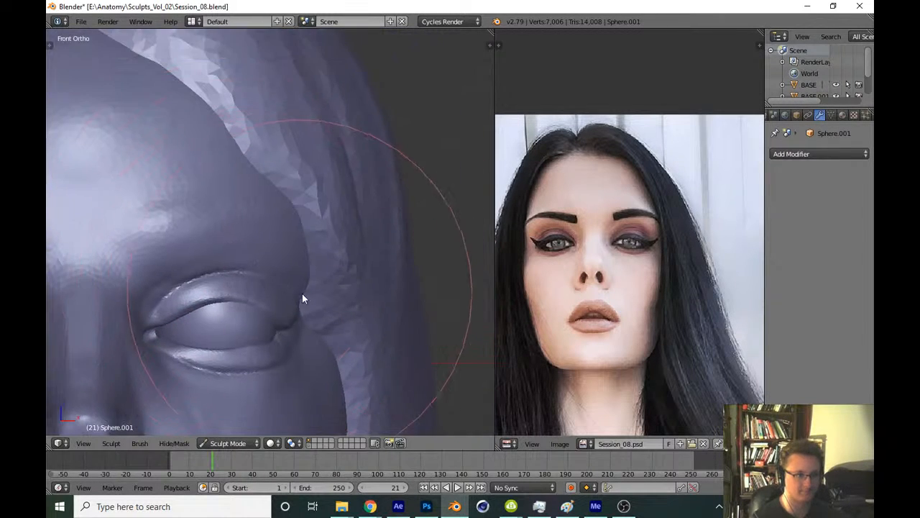
key("f")
left_click(220, 285)
mouse_move(309, 233)
left_mouse_down()
mouse_move(328, 217)
mouse_move(334, 166)
mouse_move(359, 362)
mouse_move(260, 161)
mouse_move(339, 357)
mouse_move(385, 415)
left_mouse_up()
Extend the hair strands past the outer eye corner and cheekbone, adjusting the brush radius
middle_click_drag(310, 252, 314, 164, "shift")
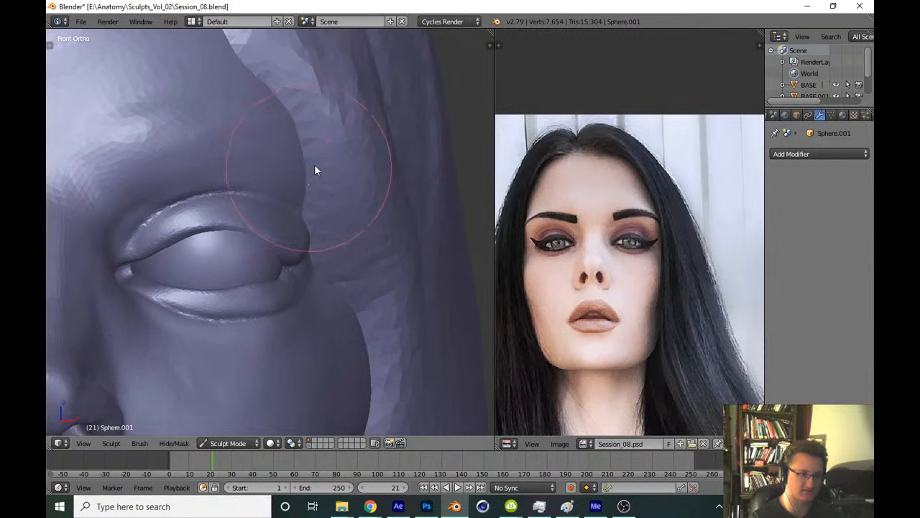
left_click_drag(314, 164, 342, 282)
scroll(345, 280, "down", 3)
middle_click_drag(361, 271, 345, 203, "shift")
scroll(331, 252, "up", 2)
key("f")
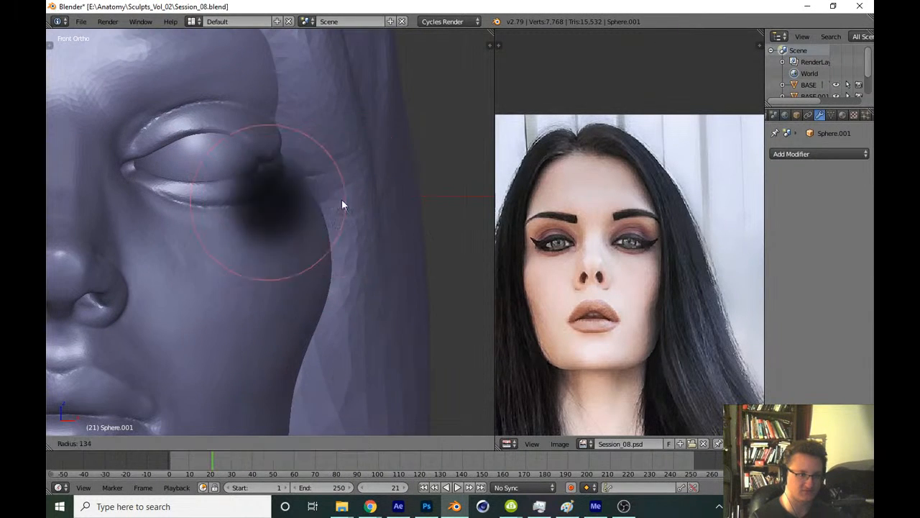
left_click(342, 200)
left_click_drag(358, 137, 332, 310)
Continue the hair strands down along the cheek to the level of the mouth
middle_click_drag(333, 311, 335, 205, "shift")
mouse_move(335, 205)
left_mouse_down()
mouse_move(372, 395)
mouse_move(363, 245)
left_mouse_up()
middle_click_drag(363, 245, 380, 111, "shift")
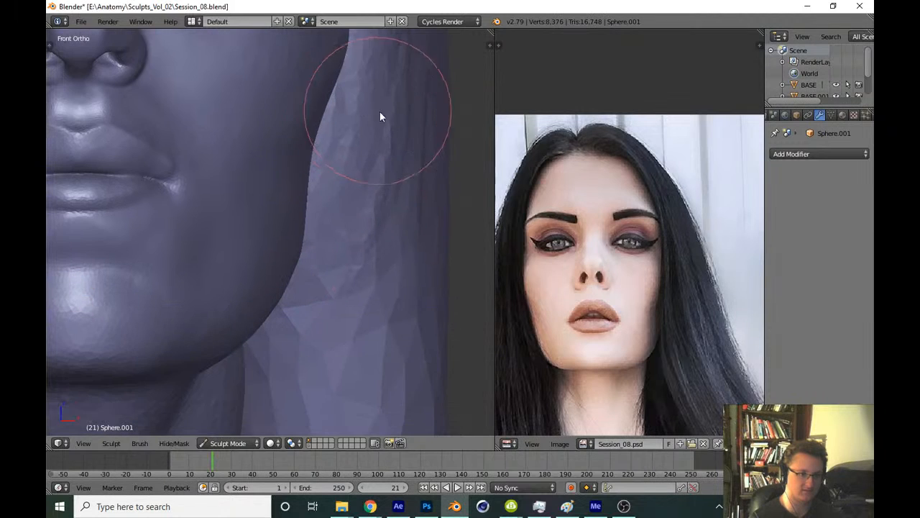
left_click_drag(380, 112, 370, 176)
Sculpt the hair strands downward beside the jaw and neck
scroll(368, 187, "down", 2)
middle_click_drag(333, 274, 331, 223, "shift")
left_click_drag(331, 223, 347, 346)
middle_click_drag(332, 202, 356, 118, "shift")
left_click_drag(356, 118, 307, 276)
scroll(364, 240, "down", 9)
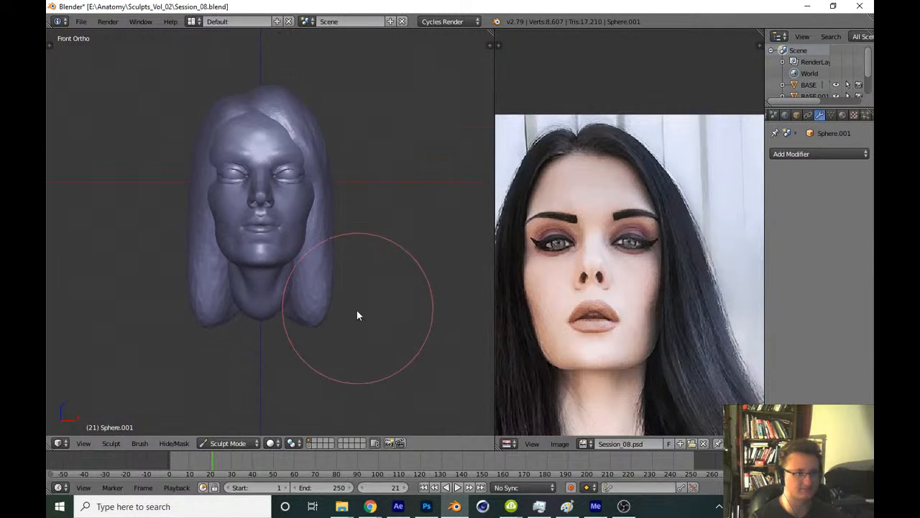
Switch to a resized Grab brush and frame the lower hair in the right side view beside the full-length reference
middle_click_drag(560, 286, 554, 164)
scroll(554, 164, "down", 2)
middle_click_drag(392, 285, 352, 295, "shift")
key("KP_3")
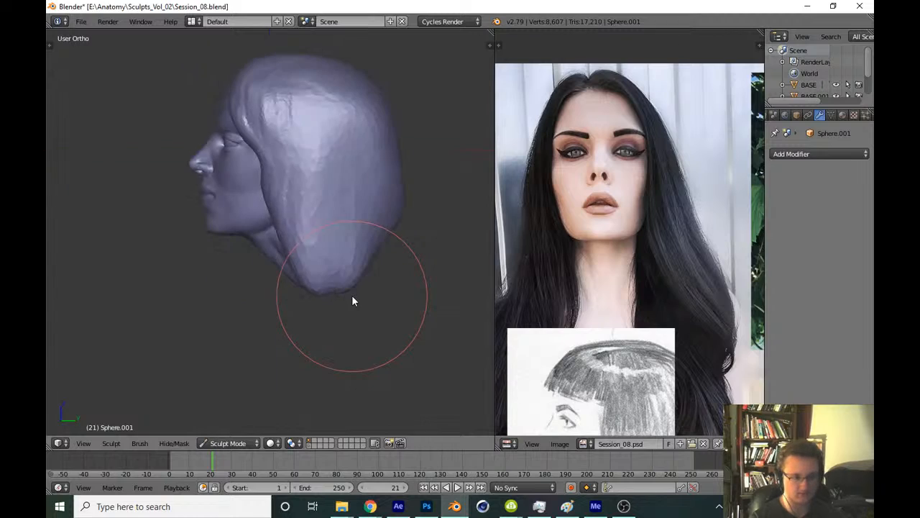
key("g")
key("f")
left_click(422, 234)
middle_click_drag(387, 249, 350, 259, "shift")
middle_click_drag(350, 260, 377, 231, "ctrl")
Check the hair mesh in wireframe against the profile drawing and pull its lower edge downward with an enlarged Grab brush
key("z")
key("z")
key("z")
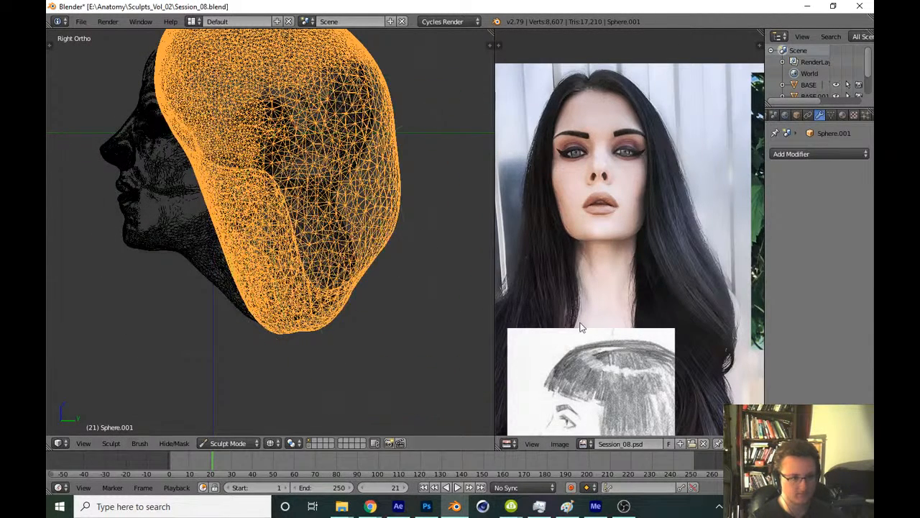
middle_click_drag(579, 324, 575, 219)
key("z")
key("z")
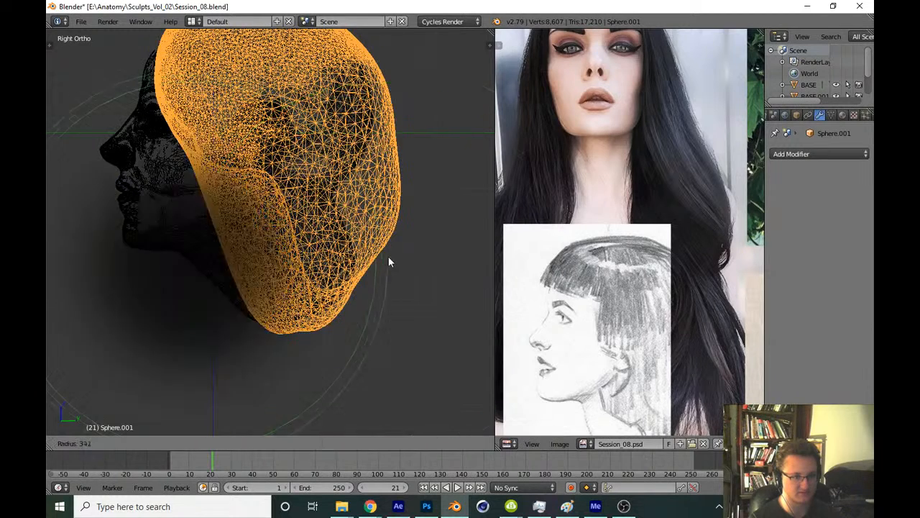
key("z")
mouse_move(381, 248)
left_mouse_down()
mouse_move(384, 304)
mouse_move(374, 325)
mouse_move(271, 349)
mouse_move(267, 359)
left_mouse_up()
In the front view, pull the shorter side of the hair downward and outward
key("KP_1")
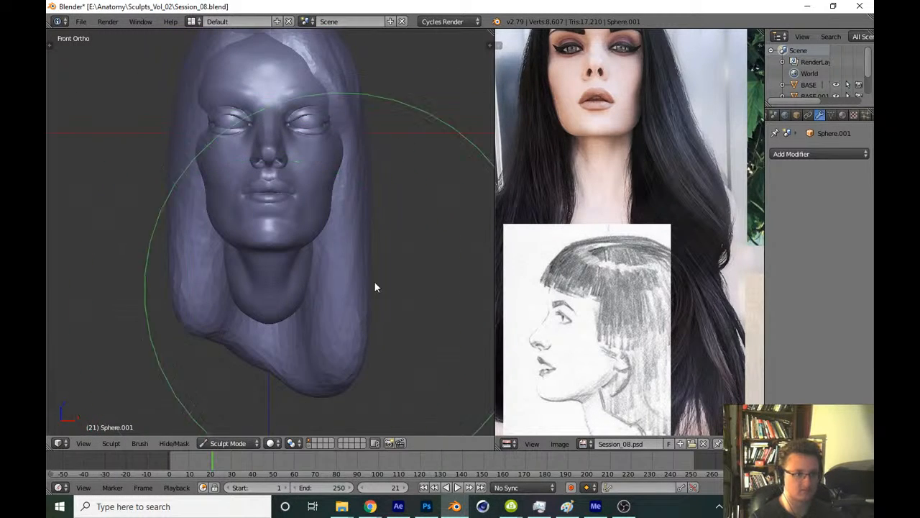
key("z")
key("z")
left_click_drag(211, 339, 175, 421)
Pull the opposite side's lower end outward and downward and adjust the hair's bottom edge
middle_click_drag(551, 195, 590, 123)
middle_click_drag(256, 312, 286, 270, "shift")
mouse_move(337, 340)
left_mouse_down()
mouse_move(392, 379)
mouse_move(391, 395)
left_mouse_up()
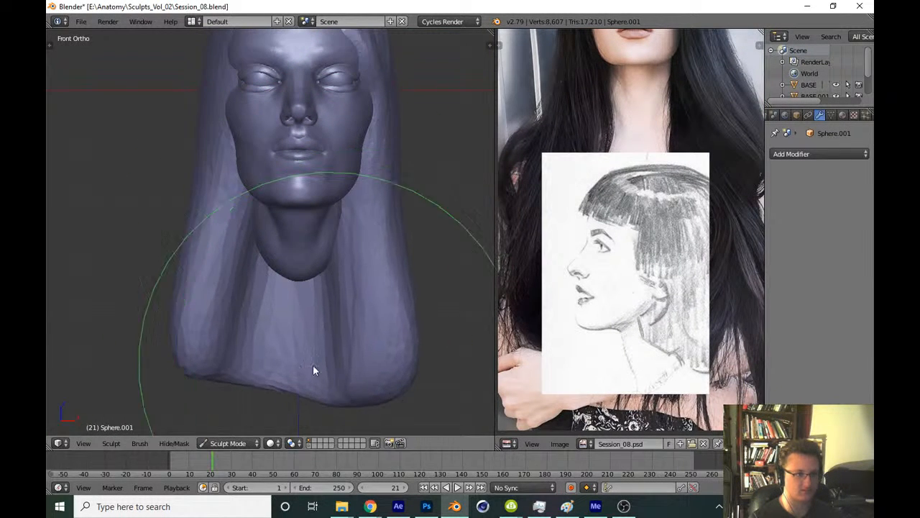
left_click_drag(240, 368, 239, 381)
Resize the Grab brush and compare the hair's overall silhouette with the reference portrait
key("f")
left_click(315, 367)
mouse_move(327, 184)
middle_mouse_down("shift")
mouse_move(328, 305)
mouse_move(329, 281)
middle_mouse_up("shift")
middle_click_drag(563, 198, 540, 262)
middle_click_drag(577, 177, 563, 307)
scroll(400, 243, "up", 3)
middle_click_drag(392, 271, 374, 281, "shift")
scroll(380, 295, "down", 3)
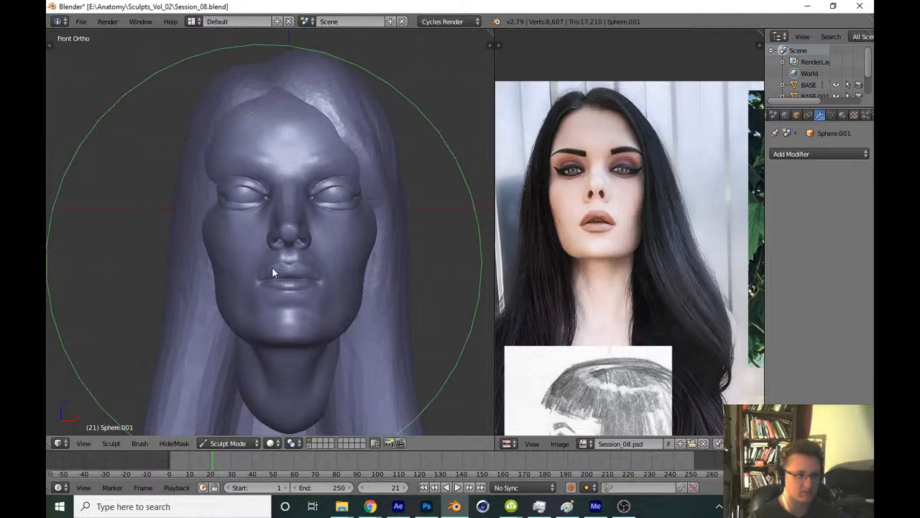
Switch brushes, set a new radius and build up the hair beside the outer eye on the other side
scroll(302, 288, "up", 2)
scroll(322, 296, "up", 3)
key("c")
middle_click_drag(241, 214, 265, 232, "shift")
scroll(263, 232, "up", 2)
key("f")
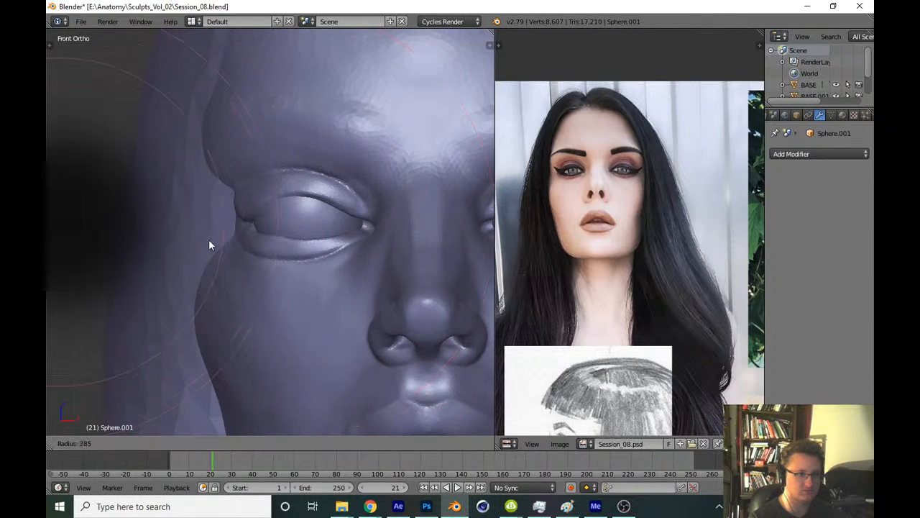
left_click(163, 239)
Save the lengthened hair over Session_08.blend
scroll(236, 199, "down", 6)
key("ctrl+s")
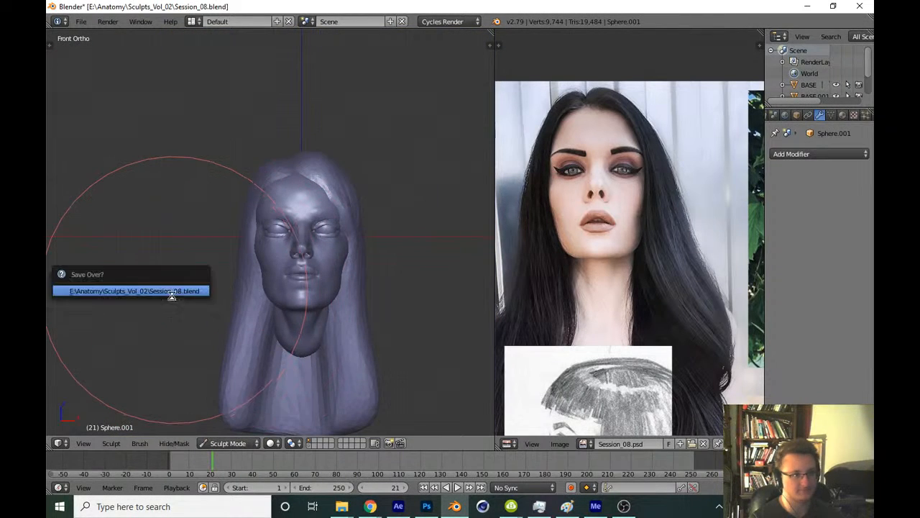
key("Return")
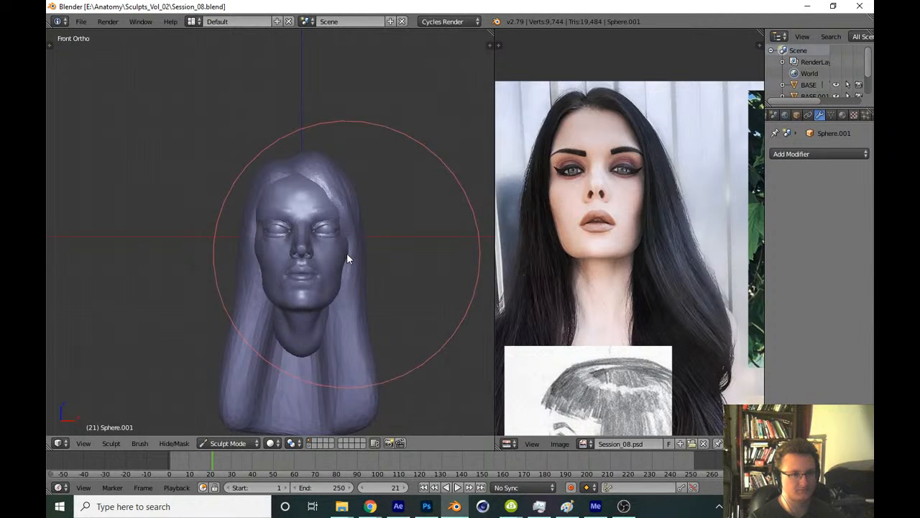
Select the Clay brush and set the Dyntopo detail size to 7 px
mouse_move(347, 253)
middle_mouse_down("shift")
mouse_move(337, 240)
mouse_move(310, 242)
mouse_move(251, 206)
middle_mouse_up("shift")
key("t")
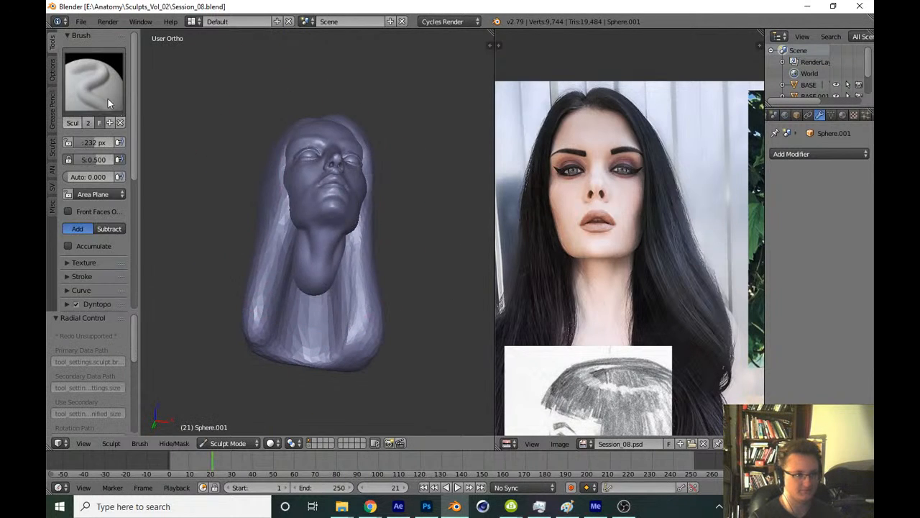
left_click(102, 89)
left_click(176, 149)
scroll(136, 191, "down", 9)
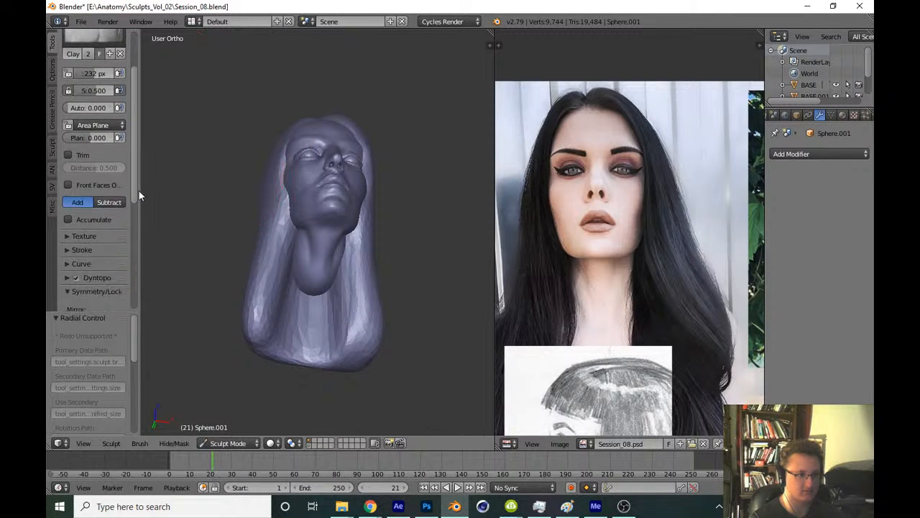
left_click(72, 188)
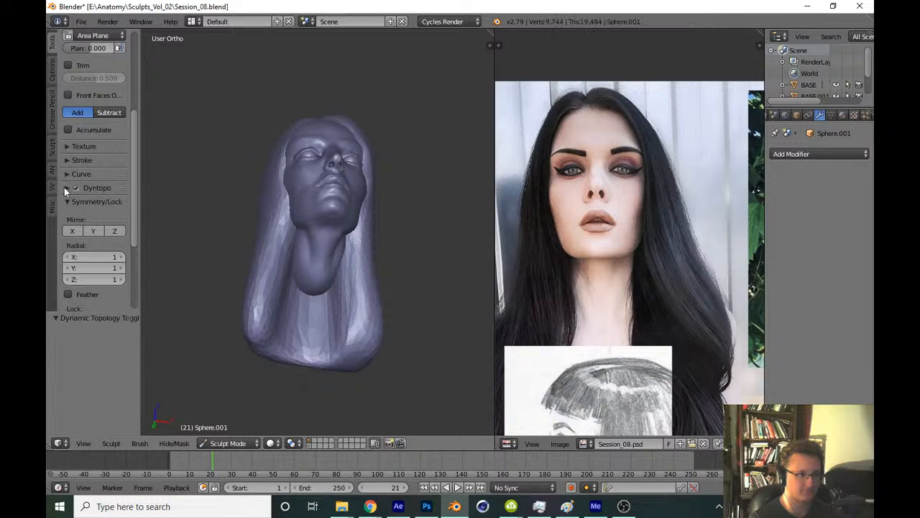
left_click(76, 188)
type("7")
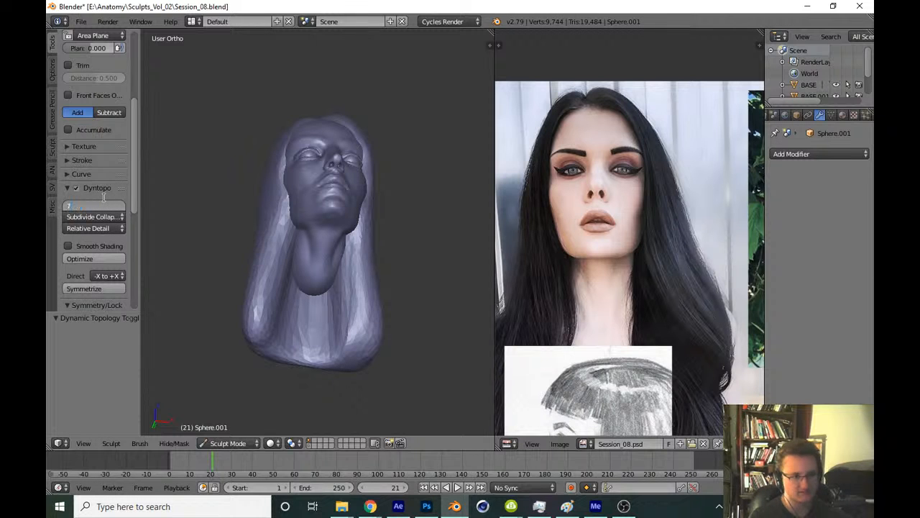
key("Return")
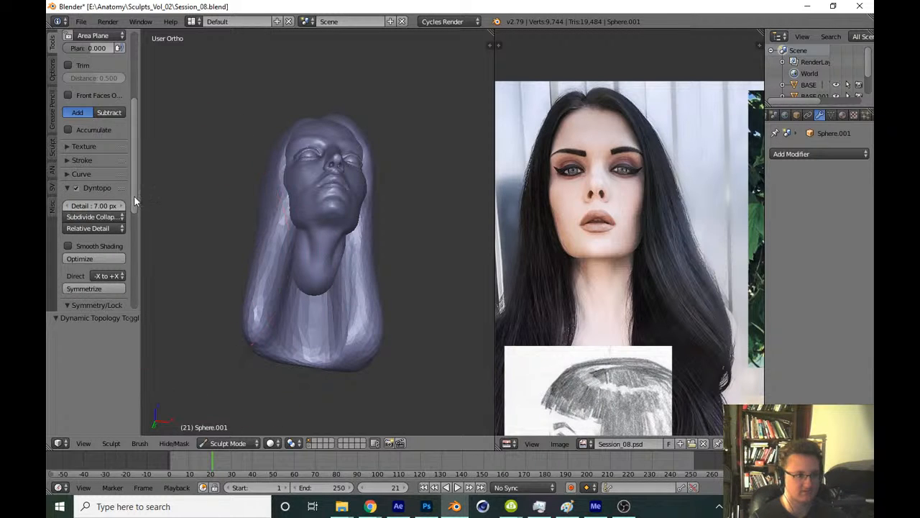
Choose the sculpting brush again and build up the hair beside the cheek and jaw from a low angle
scroll(115, 115, "up", 6)
left_click(114, 108)
left_click(179, 148)
key("t")
scroll(348, 237, "up", 5)
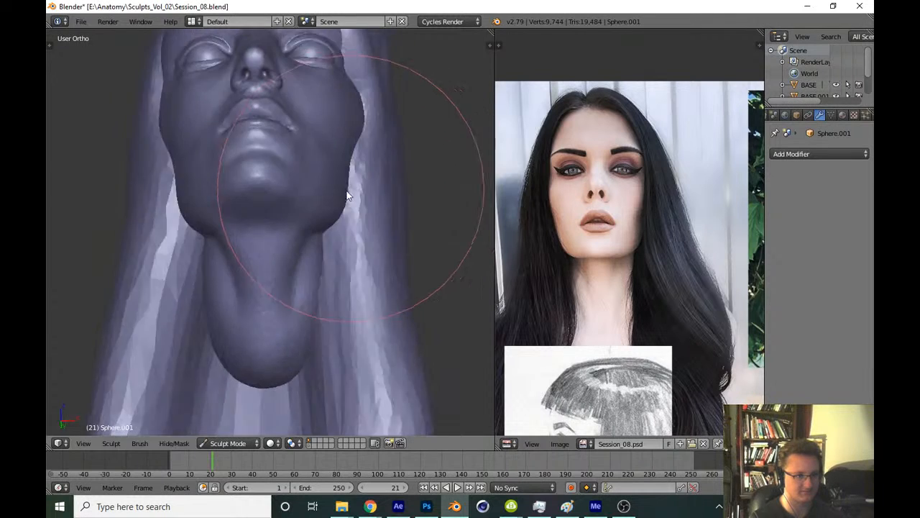
scroll(353, 291, "up", 5)
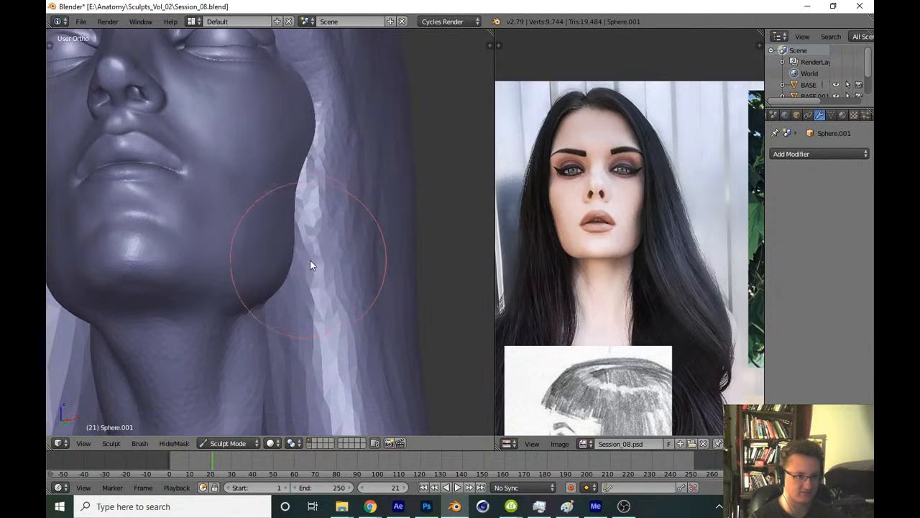
left_click_drag(339, 133, 322, 316)
Continue the finer strands down the hair beside the jaw corner and upper neck
middle_click_drag(317, 310, 290, 204, "shift")
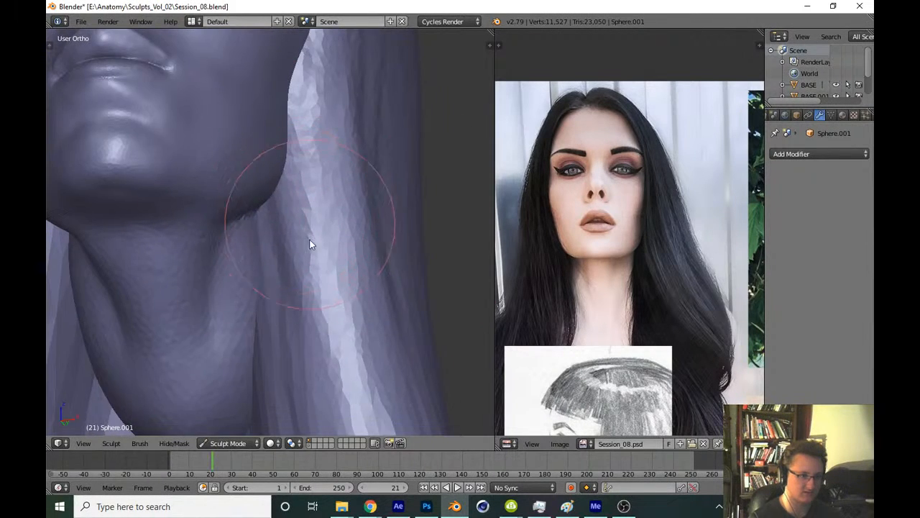
scroll(309, 242, "up", 2)
left_click_drag(316, 241, 371, 351)
mouse_move(349, 308)
left_mouse_down()
mouse_move(300, 160)
mouse_move(415, 362)
mouse_move(396, 225)
left_mouse_up()
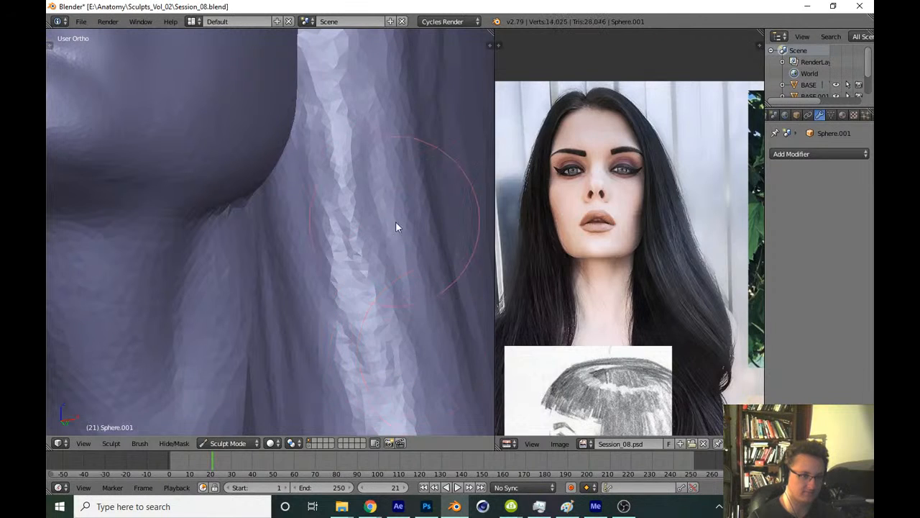
Layer long strands down the front lock of hair beside the neck
left_click_drag(419, 388, 423, 404)
mouse_move(315, 189)
left_mouse_down()
mouse_move(344, 284)
mouse_move(394, 384)
left_mouse_up()
left_click_drag(351, 158, 386, 408)
mouse_move(371, 238)
middle_mouse_down("shift")
mouse_move(364, 117)
mouse_move(362, 323)
mouse_move(353, 243)
middle_mouse_up("shift")
left_click_drag(299, 164, 347, 327)
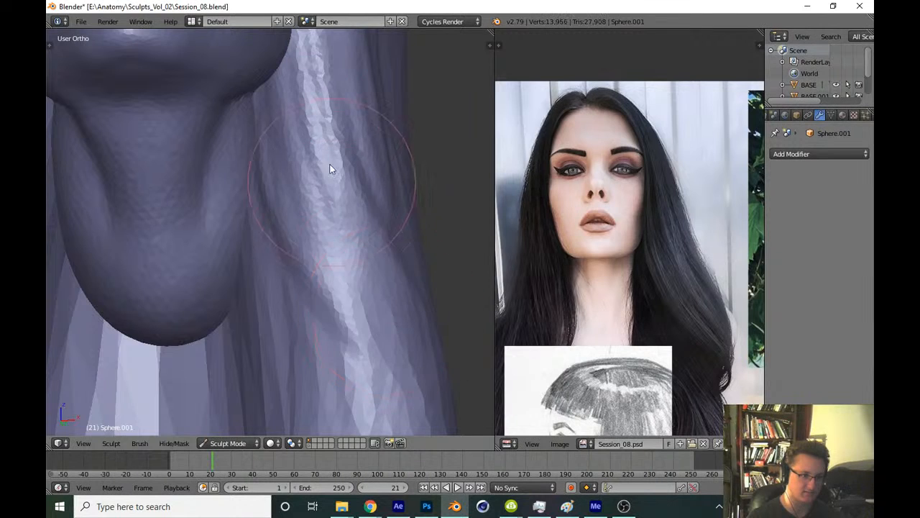
Orbit toward the side and carve curved strands sweeping back from the front lock
middle_click_drag(369, 202, 327, 200)
middle_click_drag(417, 338, 280, 320)
left_click_drag(248, 277, 331, 370)
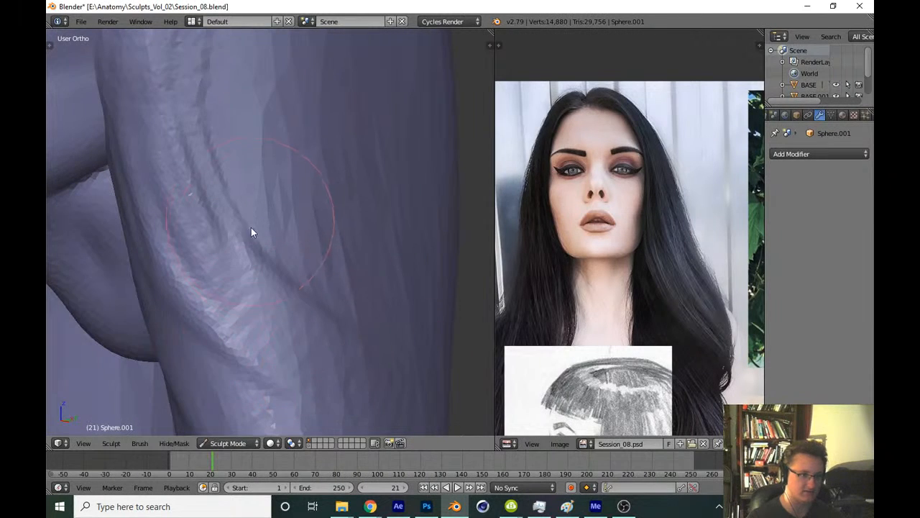
middle_click_drag(251, 229, 295, 225)
mouse_move(299, 154)
left_mouse_down()
mouse_move(386, 309)
mouse_move(308, 150)
mouse_move(364, 257)
left_mouse_up()
Add several long curved strands across the side of the front lock next to the neck
mouse_move(364, 258)
middle_mouse_down("ctrl")
mouse_move(295, 329)
mouse_move(281, 244)
middle_mouse_up("ctrl")
left_click_drag(248, 158, 327, 345)
left_click_drag(237, 180, 302, 374)
left_click_drag(215, 129, 279, 249)
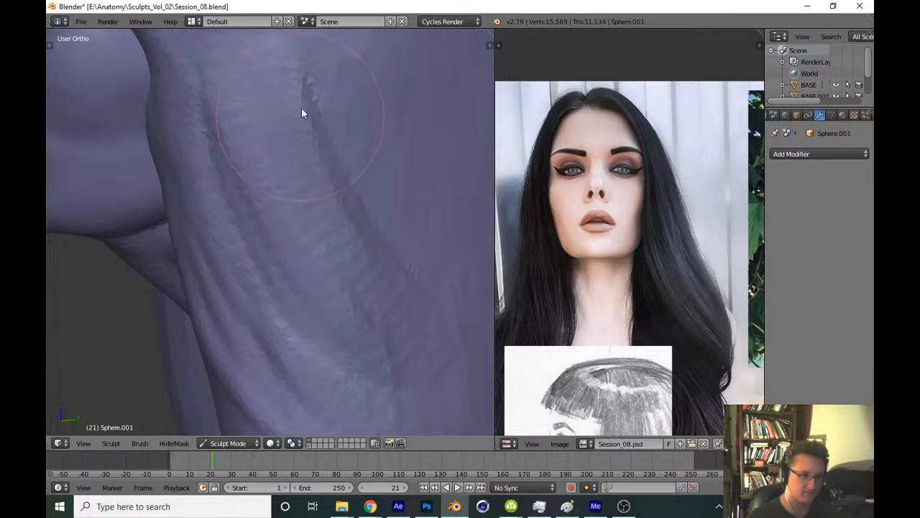
Carve another long strand down the side of the front lock, finishing in the front view
left_click_drag(302, 107, 392, 316)
scroll(368, 340, "down", 4)
middle_click_drag(368, 341, 369, 342)
key("KP_1")
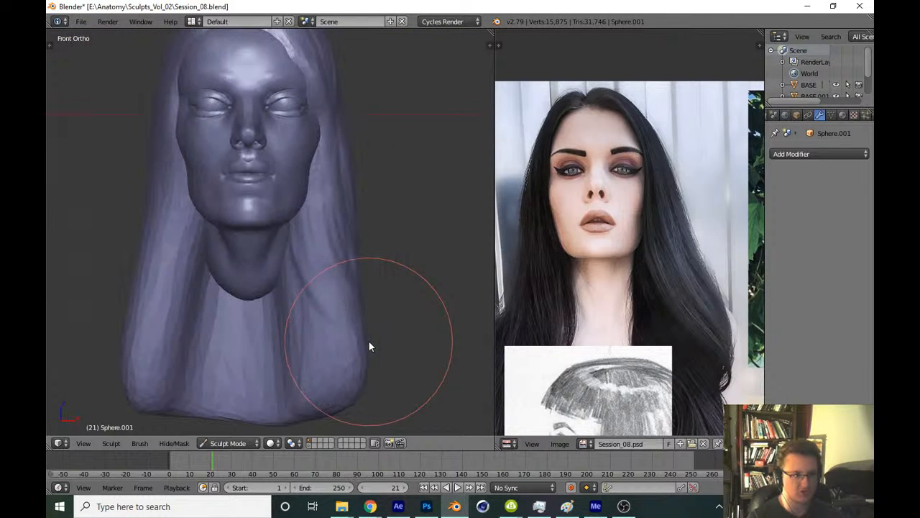
Carve long strands down the hair beside the temple and the outer corner of the eye
middle_click_drag(284, 207, 286, 254, "shift")
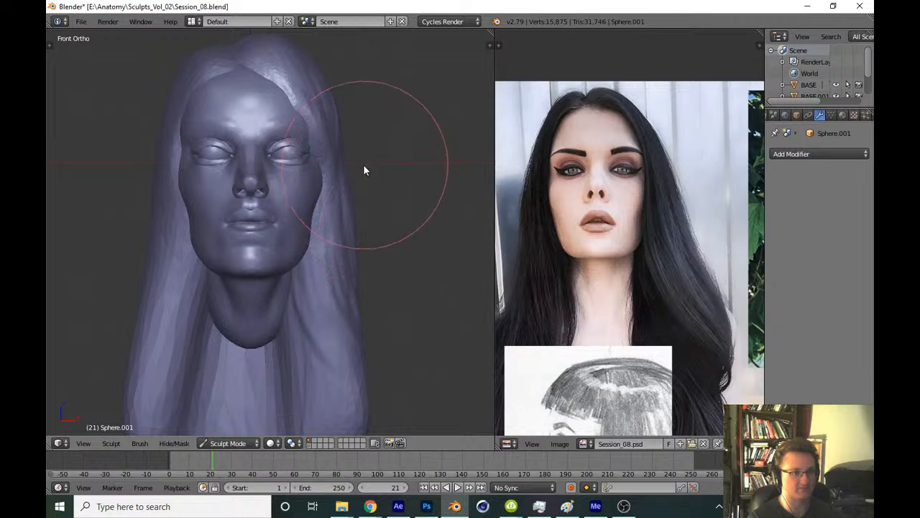
mouse_move(360, 185)
middle_mouse_down("shift")
mouse_move(376, 266)
mouse_move(290, 253)
mouse_move(314, 311)
middle_mouse_up("shift")
scroll(384, 248, "up", 4)
scroll(314, 310, "up", 3)
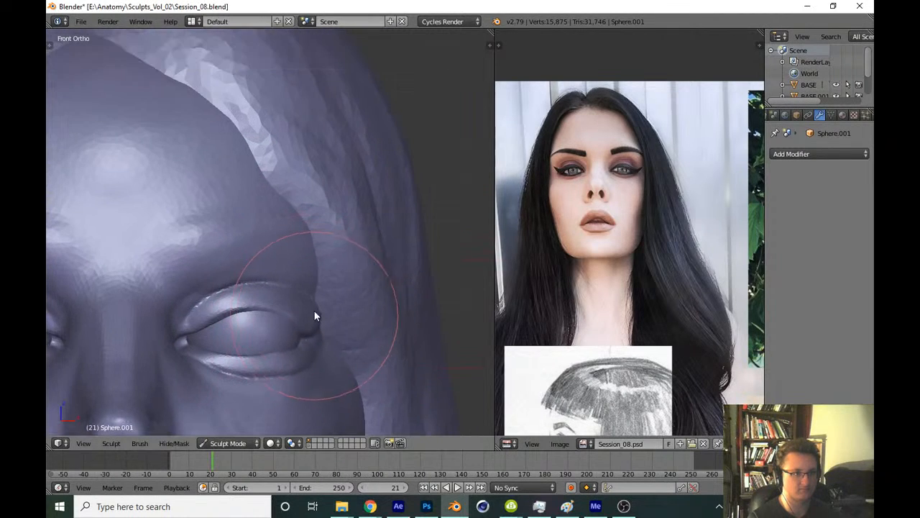
scroll(313, 263, "up", 1)
left_click_drag(334, 216, 385, 353)
left_click_drag(392, 172, 438, 419)
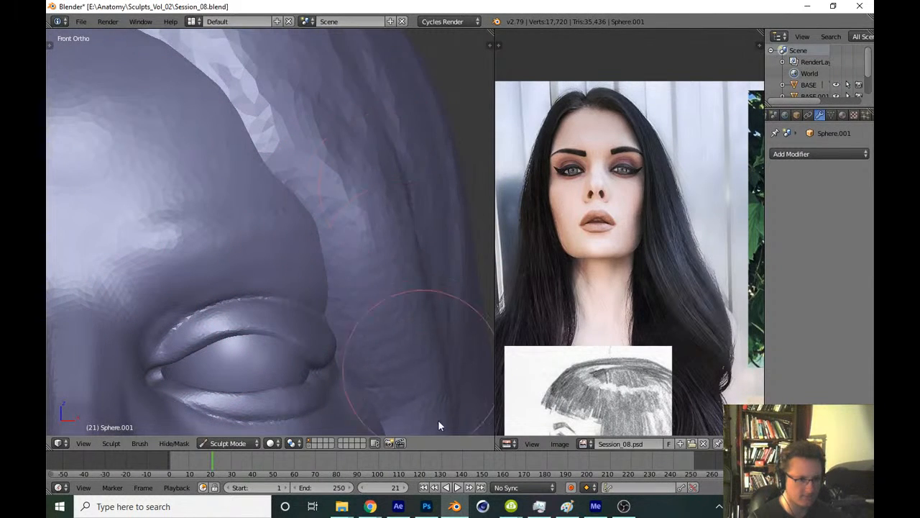
Extend the long strands down the hair alongside the cheek and jaw
middle_click_drag(367, 310, 324, 122, "shift")
left_click_drag(388, 154, 401, 342)
middle_click_drag(391, 231, 369, 69, "shift")
left_click_drag(381, 108, 377, 452)
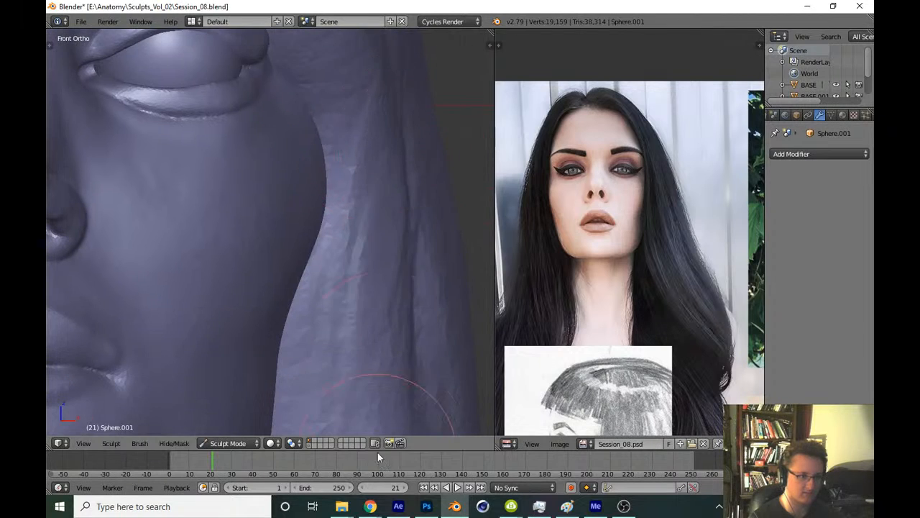
middle_click_drag(389, 208, 393, 83, "shift")
left_click_drag(393, 78, 355, 368)
Layer additional strands through the hair beside the brow and temple, following its downward flow
scroll(380, 234, "down", 4)
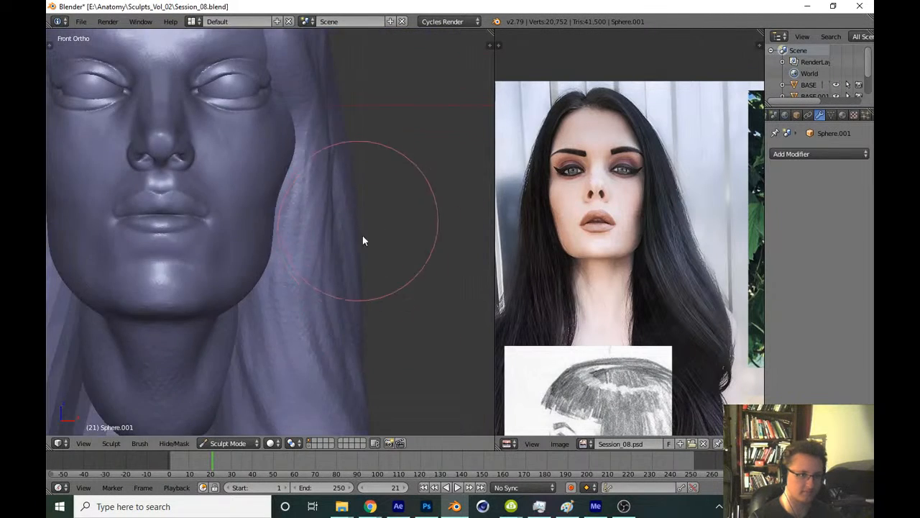
middle_click_drag(363, 235, 368, 382, "shift")
scroll(359, 215, "up", 4)
left_click_drag(377, 94, 351, 369)
left_click_drag(334, 79, 423, 345)
middle_click_drag(392, 140, 372, 273, "shift")
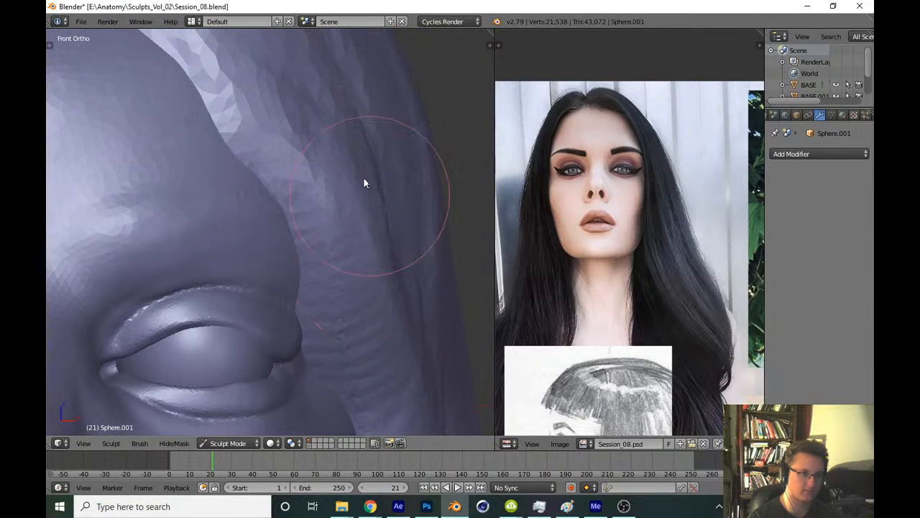
left_click_drag(366, 144, 392, 277)
left_click_drag(388, 118, 382, 310)
Carve strands from the hair above the forehead down toward the temple, working from a raised view
mouse_move(317, 142)
middle_mouse_down()
mouse_move(298, 196)
mouse_move(373, 110)
mouse_move(315, 195)
mouse_move(305, 267)
middle_mouse_up()
left_click_drag(323, 108, 336, 193)
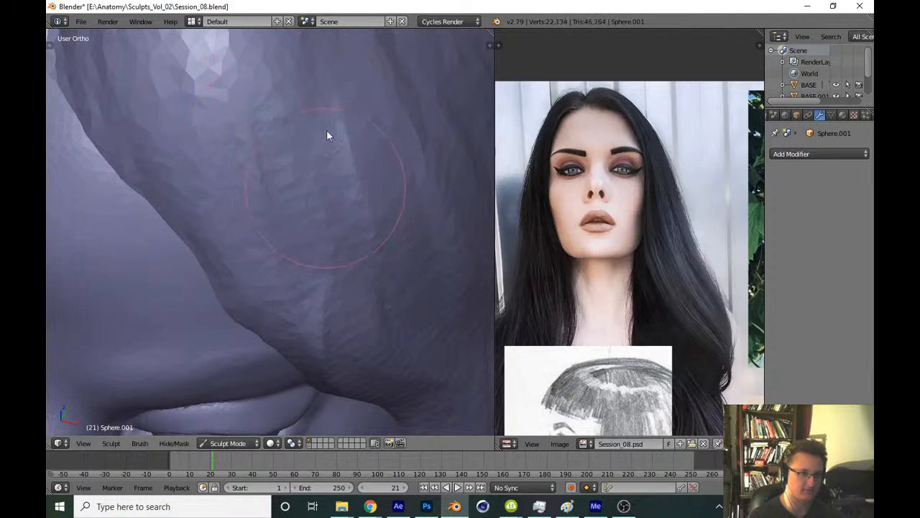
left_click_drag(327, 130, 330, 309)
left_click_drag(255, 155, 267, 309)
middle_click_drag(181, 120, 230, 224, "shift")
left_click_drag(193, 90, 224, 324)
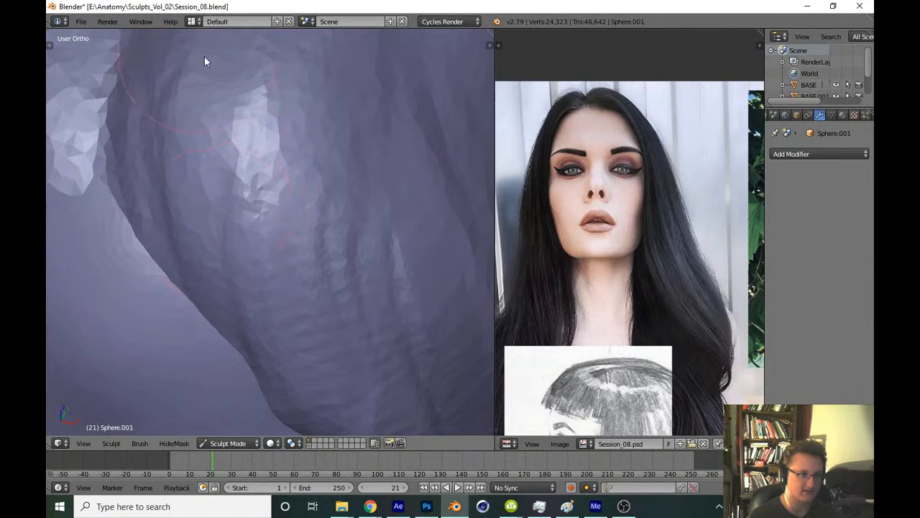
left_click_drag(204, 56, 233, 222)
left_click_drag(320, 132, 385, 316)
Carve vertical strands over the upper side of the head behind the front hairline
scroll(367, 256, "down", 3)
middle_click_drag(367, 256, 256, 260)
left_click_drag(248, 154, 263, 280)
middle_click_drag(267, 291, 269, 253, "ctrl")
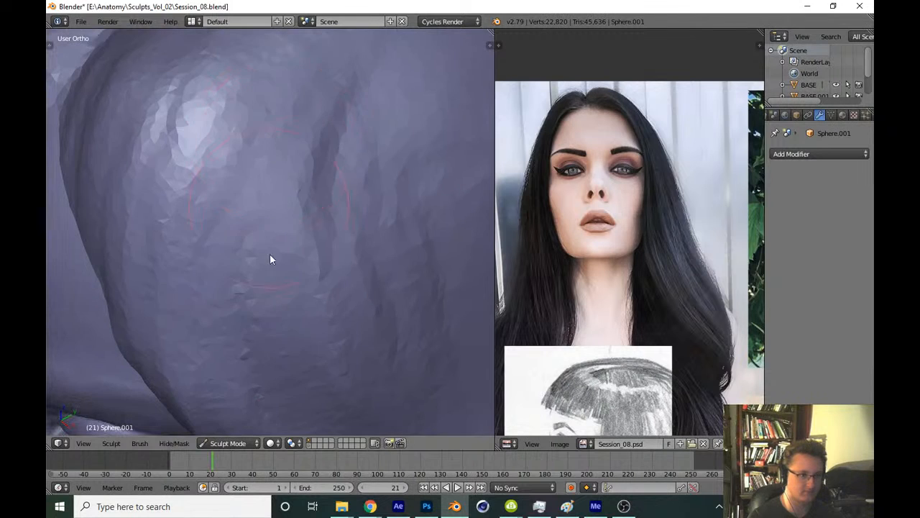
left_click_drag(266, 115, 271, 380)
left_click_drag(302, 140, 327, 288)
left_click_drag(348, 107, 339, 237)
Add a row of closely spaced strands farther back across the upper side of the head
mouse_move(336, 216)
middle_mouse_down("ctrl")
mouse_move(336, 289)
mouse_move(261, 216)
mouse_move(263, 176)
middle_mouse_up("ctrl")
left_click_drag(338, 119, 323, 277)
left_click_drag(363, 95, 372, 269)
left_click_drag(423, 136, 388, 324)
left_click_drag(407, 194, 389, 331)
left_click_drag(450, 155, 435, 266)
Carve long strands from below the crown down the rear side of the head
mouse_move(370, 253)
middle_mouse_down()
mouse_move(353, 231)
mouse_move(338, 276)
mouse_move(288, 249)
middle_mouse_up()
middle_click_drag(288, 249, 294, 178, "ctrl")
left_click_drag(252, 172, 231, 338)
left_click_drag(324, 115, 285, 296)
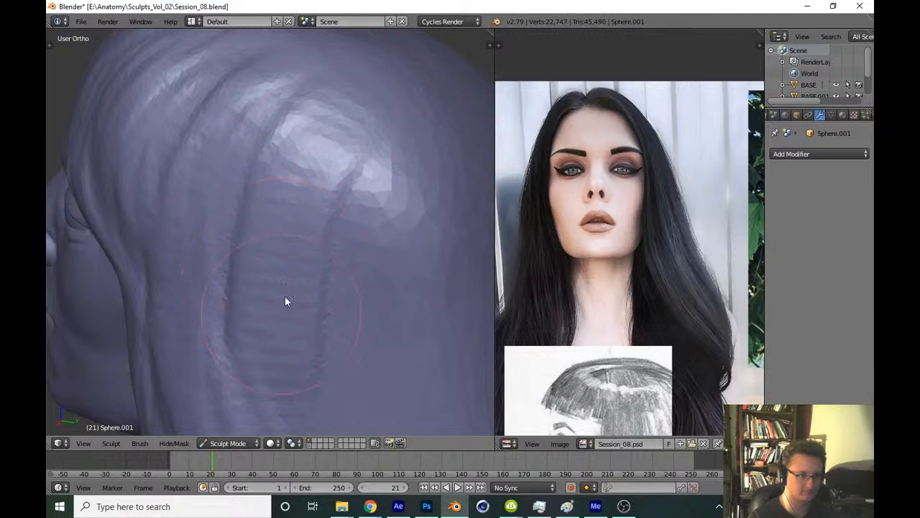
middle_click_drag(285, 296, 287, 353, "ctrl")
middle_click_drag(328, 222, 286, 204)
left_click_drag(283, 191, 280, 340)
Continue the strands down the middle of the hair on the side of the head
middle_click_drag(279, 339, 292, 216, "shift")
middle_click_drag(292, 216, 293, 156, "ctrl")
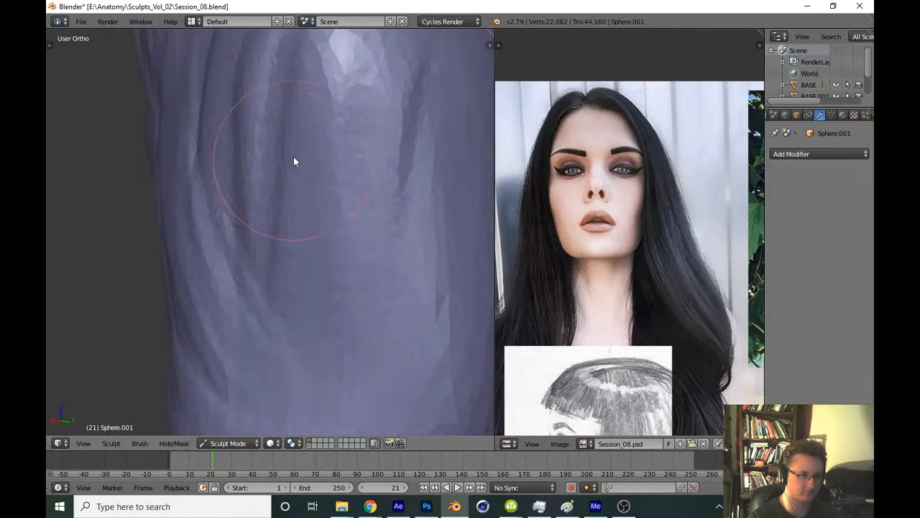
left_click_drag(294, 156, 296, 270)
left_click_drag(336, 146, 323, 309)
left_click_drag(359, 158, 353, 316)
Bring the side strands down toward the lower end of the hair
middle_click_drag(358, 154, 356, 61, "shift")
left_click_drag(338, 154, 310, 327)
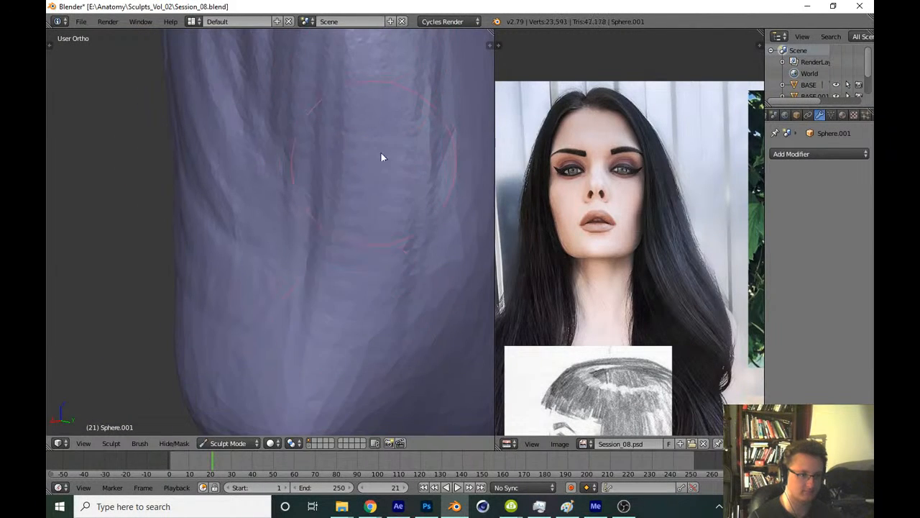
left_click_drag(381, 152, 286, 362)
left_click_drag(323, 155, 277, 338)
Orbit toward the back and carve vertical strands across the rear of the long hair
middle_click_drag(363, 142, 360, 199, "ctrl")
middle_click_drag(360, 200, 326, 200)
middle_click_drag(325, 200, 321, 124, "ctrl")
mouse_move(325, 137)
left_mouse_down()
mouse_move(316, 277)
mouse_move(343, 265)
left_mouse_up()
middle_click_drag(342, 265, 317, 284, "ctrl")
mouse_move(316, 284)
middle_mouse_down()
mouse_move(281, 244)
mouse_move(279, 194)
middle_mouse_up()
left_click_drag(268, 193, 255, 324)
left_click_drag(365, 176, 356, 287)
left_click_drag(343, 187, 347, 287)
left_click_drag(403, 154, 406, 280)
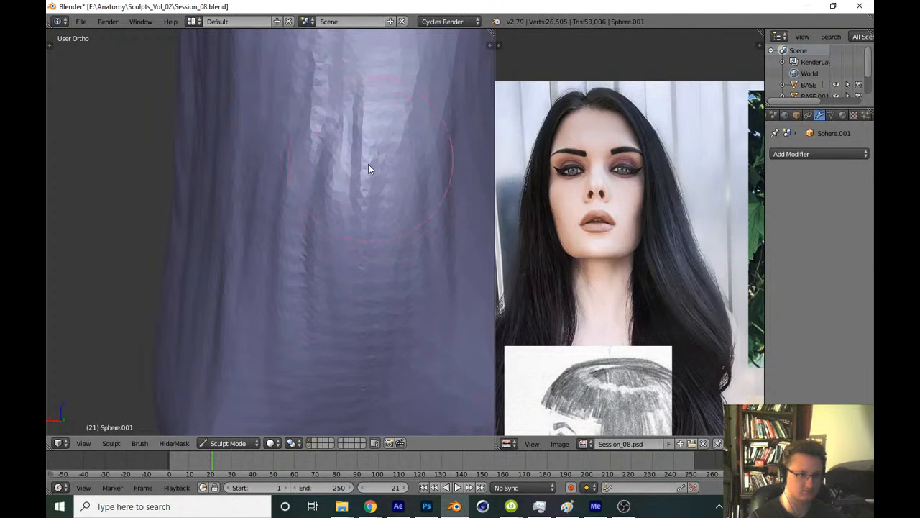
Continue the vertical strands around the back of the hair toward the opposite side
mouse_move(370, 168)
middle_mouse_down("ctrl")
mouse_move(350, 312)
mouse_move(321, 185)
middle_mouse_up("ctrl")
left_click_drag(321, 184, 357, 314)
middle_click_drag(365, 256, 394, 159)
left_click_drag(394, 158, 385, 269)
mouse_move(383, 215)
middle_mouse_down()
mouse_move(340, 293)
mouse_move(276, 248)
mouse_move(305, 188)
middle_mouse_up()
left_click_drag(306, 189, 315, 287)
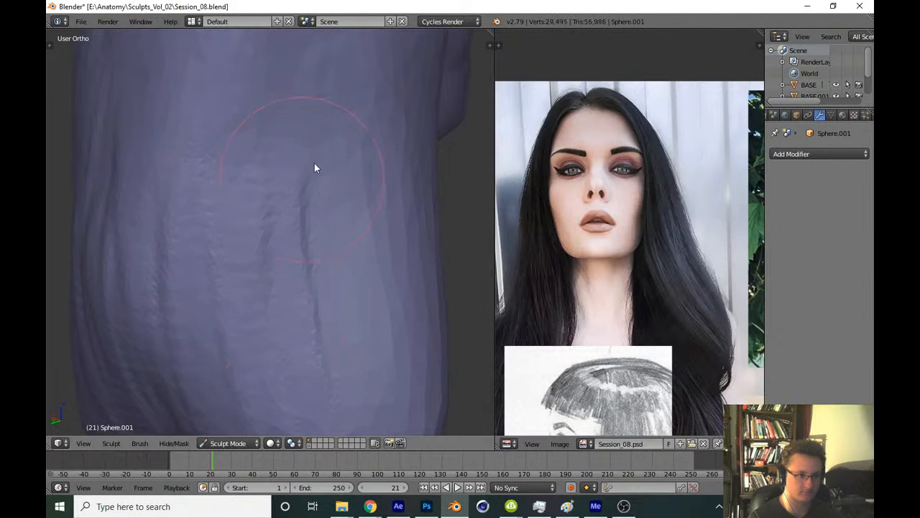
left_click_drag(314, 163, 337, 289)
Carve long parallel strands down the back of the hair, viewed from the rear
mouse_move(338, 288)
middle_mouse_down()
mouse_move(297, 305)
mouse_move(294, 248)
mouse_move(313, 330)
middle_mouse_up()
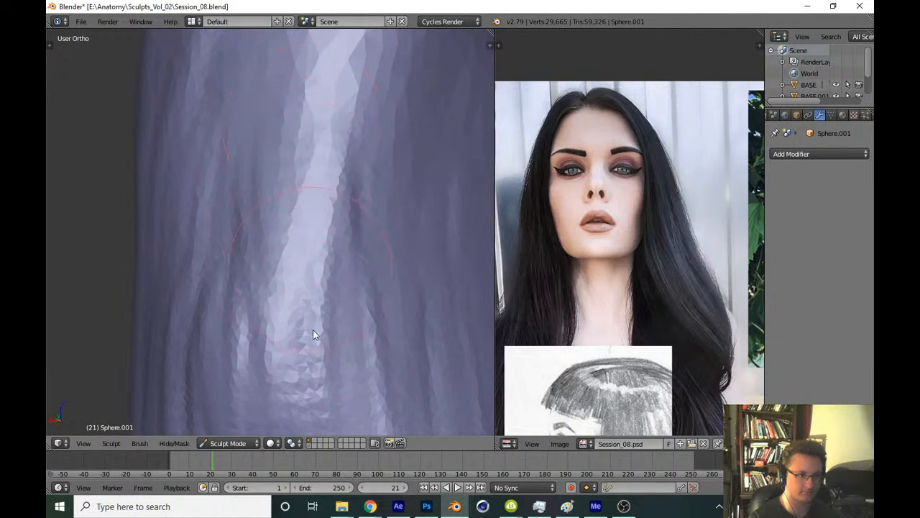
left_click_drag(313, 329, 311, 348)
mouse_move(311, 316)
middle_mouse_down()
mouse_move(315, 212)
mouse_move(291, 147)
middle_mouse_up()
left_click_drag(291, 147, 294, 288)
left_click_drag(297, 125, 296, 360)
mouse_move(344, 144)
left_mouse_down()
mouse_move(342, 313)
mouse_move(344, 288)
left_mouse_up()
Carve long strands from below the crown down the opposite side of the head
middle_click_drag(403, 258, 320, 244)
left_click_drag(371, 154, 372, 417)
middle_click_drag(371, 327, 363, 262, "ctrl")
middle_click_drag(363, 263, 305, 254)
middle_click_drag(300, 175, 299, 223, "ctrl")
left_click_drag(350, 181, 349, 425)
left_click_drag(305, 223, 305, 411)
left_click_drag(242, 158, 237, 384)
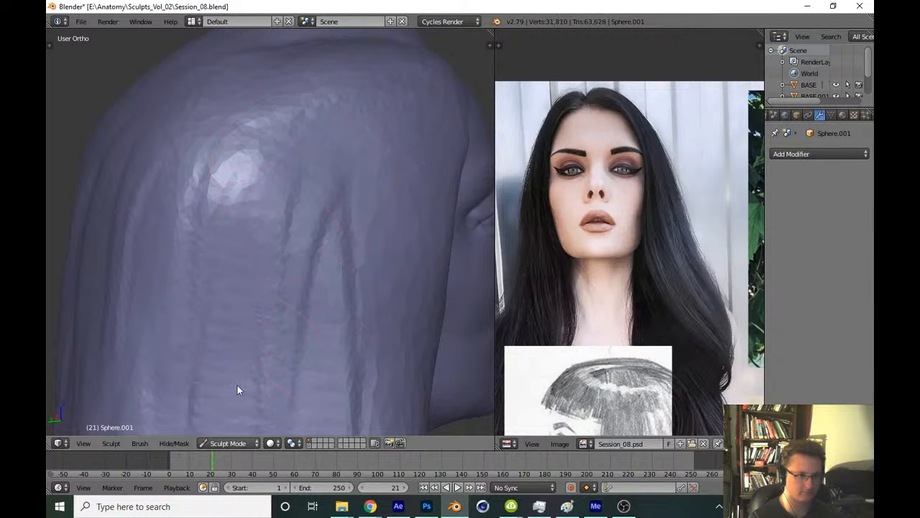
Add strands fanning out and down from the crown at the end of the parting
left_click_drag(323, 186, 323, 351)
left_click_drag(227, 155, 174, 390)
middle_click_drag(244, 155, 255, 234)
left_click_drag(254, 234, 213, 294)
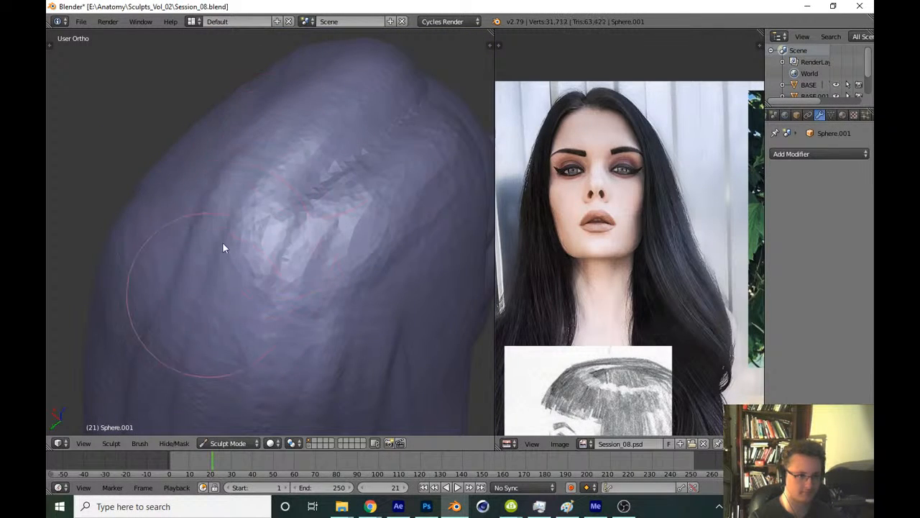
left_click_drag(284, 169, 270, 276)
left_click_drag(354, 189, 384, 317)
Orbit around to the opposite side of the face and carve long strands sweeping back from the hairline
middle_click_drag(387, 275, 367, 241, "ctrl")
mouse_move(367, 241)
middle_mouse_down()
mouse_move(379, 218)
mouse_move(424, 185)
mouse_move(327, 228)
mouse_move(393, 130)
mouse_move(328, 213)
mouse_move(332, 259)
middle_mouse_up()
middle_click_drag(333, 259, 327, 185, "ctrl")
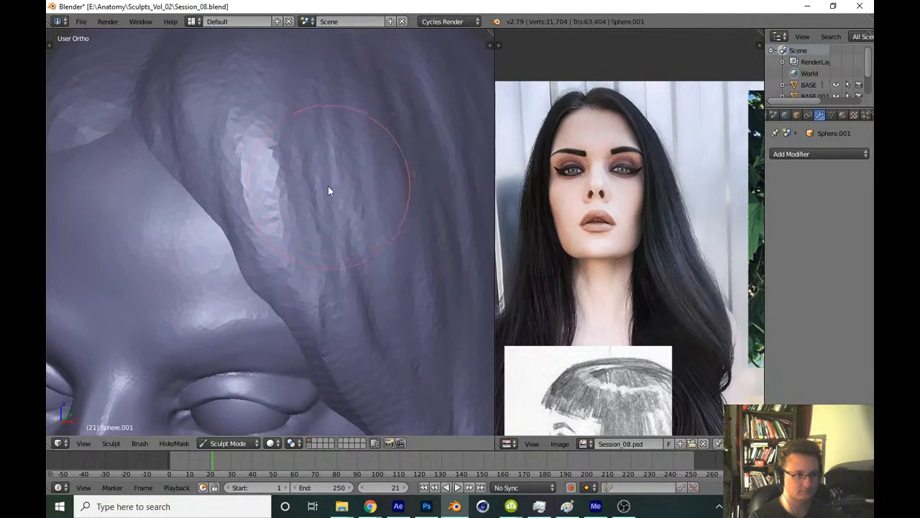
mouse_move(327, 186)
left_mouse_down()
mouse_move(341, 201)
mouse_move(335, 177)
left_mouse_up()
mouse_move(335, 177)
middle_mouse_down("ctrl")
mouse_move(287, 264)
mouse_move(338, 260)
middle_mouse_up("ctrl")
mouse_move(338, 260)
middle_mouse_down("ctrl")
mouse_move(330, 185)
mouse_move(381, 273)
middle_mouse_up("ctrl")
middle_click_drag(381, 273, 361, 217, "ctrl")
mouse_move(320, 198)
left_mouse_down()
mouse_move(172, 394)
mouse_move(190, 374)
left_mouse_up()
middle_click_drag(230, 263, 292, 194, "shift")
left_click_drag(244, 137, 169, 374)
Carve further long strands down the opposite-side hair alongside the cheek and jaw
left_click_drag(313, 144, 280, 359)
left_click_drag(363, 175, 312, 388)
middle_click_drag(327, 247, 355, 126, "shift")
left_click_drag(355, 126, 305, 393)
Sculpt diagonal strands in the opposite-side hair beside the jaw and neck, using inverted strokes followed by normal ones
middle_click_drag(304, 393, 337, 281, "shift")
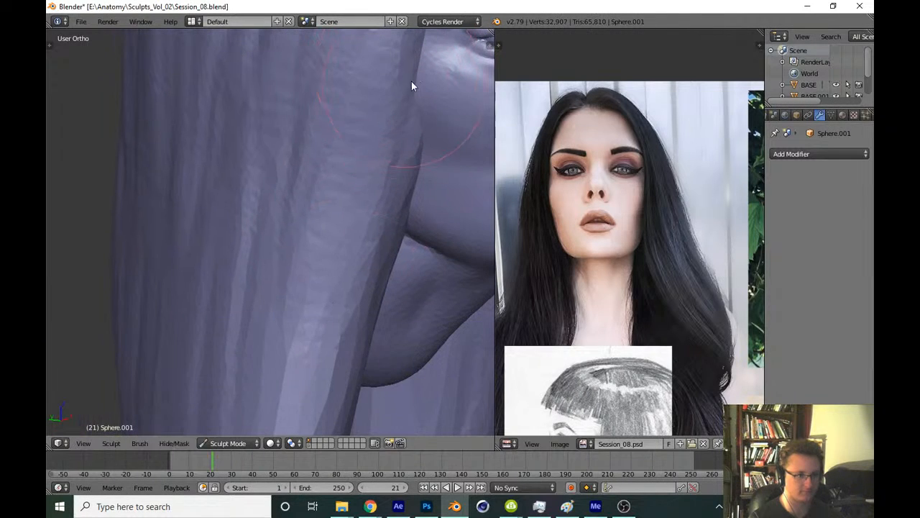
left_click_drag(399, 107, 277, 381, "ctrl")
mouse_move(377, 162)
left_mouse_down("ctrl")
mouse_move(295, 287)
mouse_move(269, 356)
left_mouse_up("ctrl")
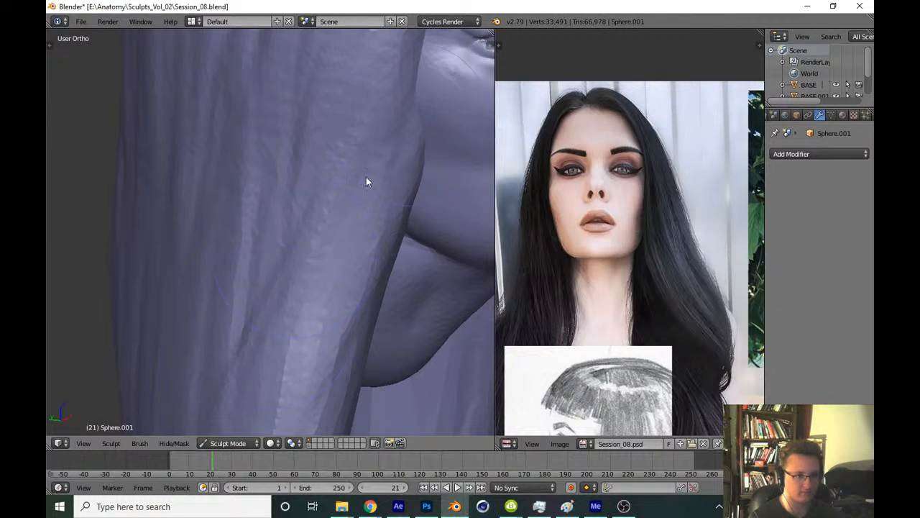
left_click_drag(366, 177, 315, 295)
middle_click_drag(315, 295, 360, 289)
left_click_drag(315, 224, 286, 352)
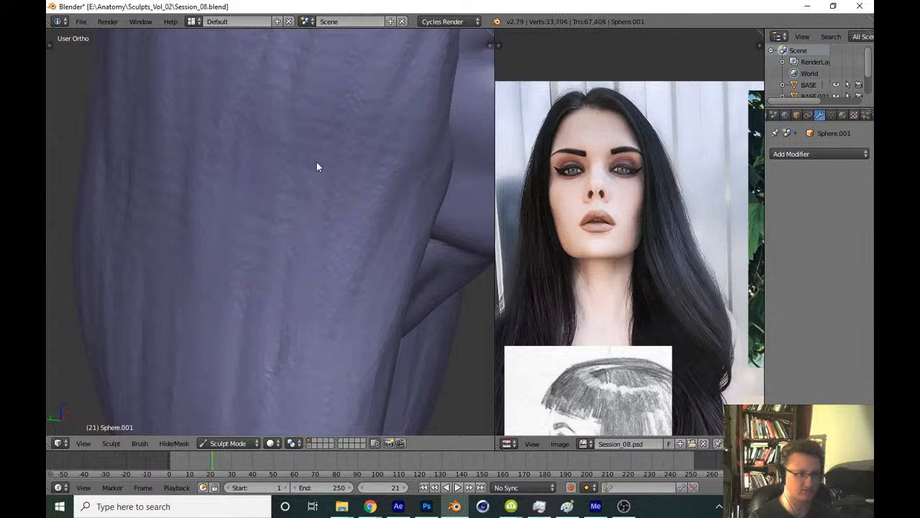
Choose a brush from the brush picker and carve long strands down the lower part of the opposite front lock
key("t")
left_click(106, 88)
left_click(178, 148)
key("t")
mouse_move(327, 265)
middle_mouse_down("shift")
mouse_move(329, 165)
mouse_move(299, 169)
middle_mouse_up("shift")
left_click_drag(360, 108, 316, 316)
middle_click_drag(322, 186, 346, 101, "shift")
left_click_drag(342, 115, 327, 352)
mouse_move(381, 179)
left_mouse_down()
mouse_move(352, 346)
mouse_move(327, 280)
left_mouse_up()
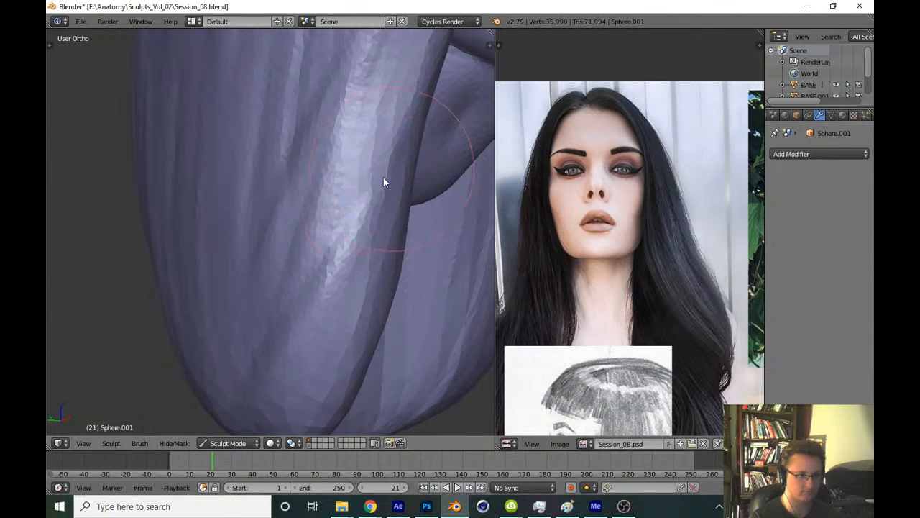
Orbit toward the front and carve vertical strands on the inner back hair beside the neck
middle_click_drag(383, 178, 352, 216)
scroll(360, 237, "up", 4)
scroll(407, 220, "down", 5)
mouse_move(410, 217)
middle_mouse_down()
mouse_move(354, 246)
mouse_move(313, 216)
middle_mouse_up()
left_click_drag(374, 179, 359, 345)
scroll(392, 215, "up", 1)
left_click_drag(407, 203, 396, 367)
left_click_drag(338, 166, 317, 359)
left_click_drag(339, 140, 320, 327)
left_click_drag(403, 194, 392, 348)
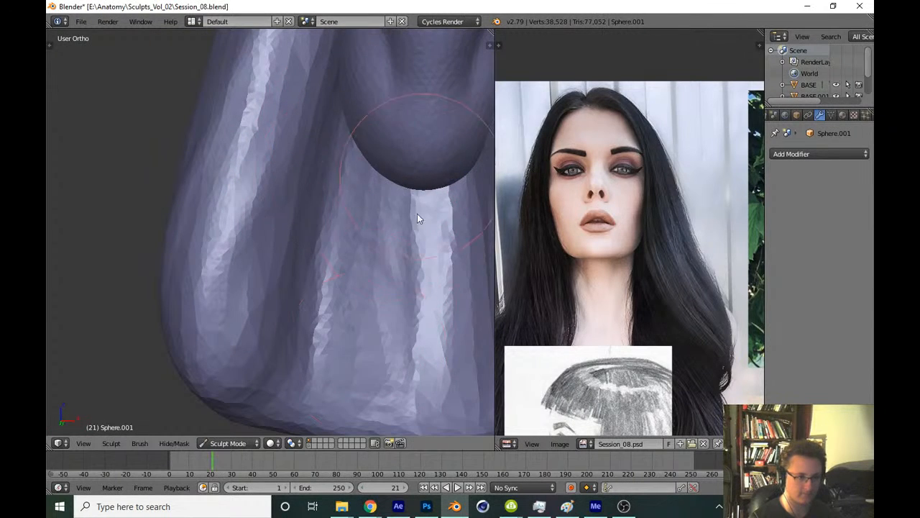
Extend the vertical strands across the back hair directly below the neck
left_click_drag(417, 214, 395, 349)
left_click_drag(459, 230, 460, 371)
mouse_move(441, 223)
middle_mouse_down("shift")
mouse_move(309, 248)
mouse_move(320, 230)
middle_mouse_up("shift")
mouse_move(323, 223)
left_mouse_down()
mouse_move(343, 361)
mouse_move(393, 409)
left_mouse_up()
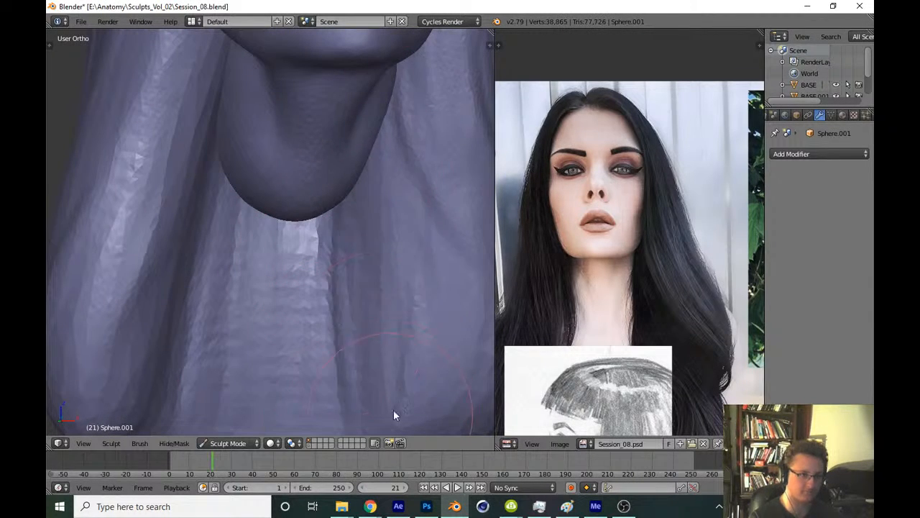
Carve strands where the inner back hair meets the other front lock, finishing in the front view
left_click_drag(408, 195, 396, 378)
left_click_drag(396, 155, 410, 367)
middle_click_drag(437, 172, 379, 227, "shift")
mouse_move(384, 208)
left_mouse_down()
mouse_move(413, 314)
mouse_move(467, 312)
left_mouse_up()
scroll(403, 252, "down", 6)
key("KP_1")
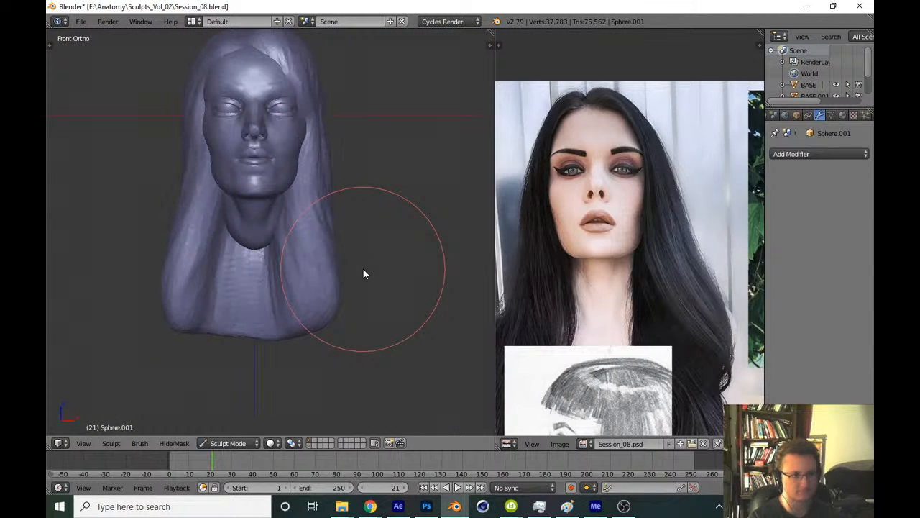
Layer additional long strands down the center of the back hair beneath the neck
middle_click_drag(300, 321, 349, 170, "shift")
scroll(317, 273, "up", 9)
left_click_drag(301, 199, 319, 390)
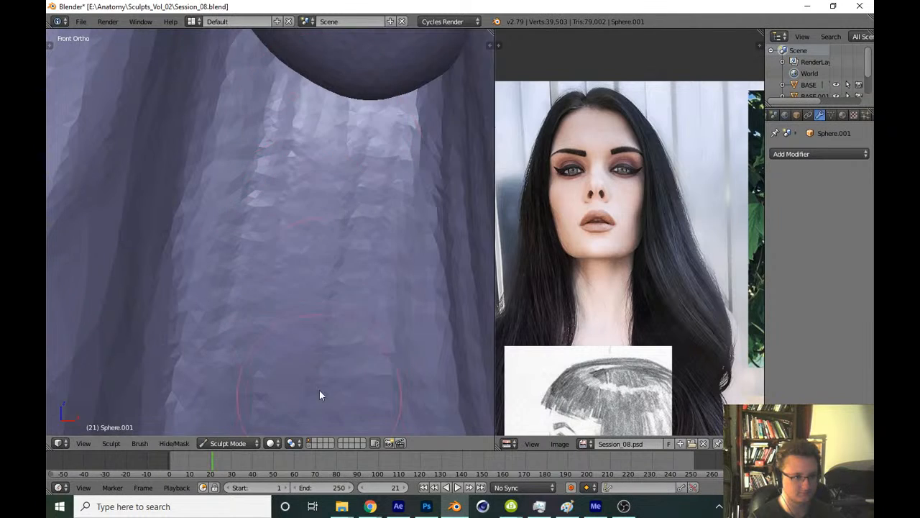
middle_click_drag(321, 392, 389, 96, "shift")
left_click_drag(389, 96, 400, 392)
middle_click_drag(388, 93, 324, 360, "shift")
scroll(333, 240, "down", 2)
mouse_move(307, 194)
left_mouse_down()
mouse_move(230, 394)
mouse_move(232, 374)
mouse_move(357, 432)
left_mouse_up()
scroll(342, 244, "down", 4)
scroll(343, 241, "up", 4)
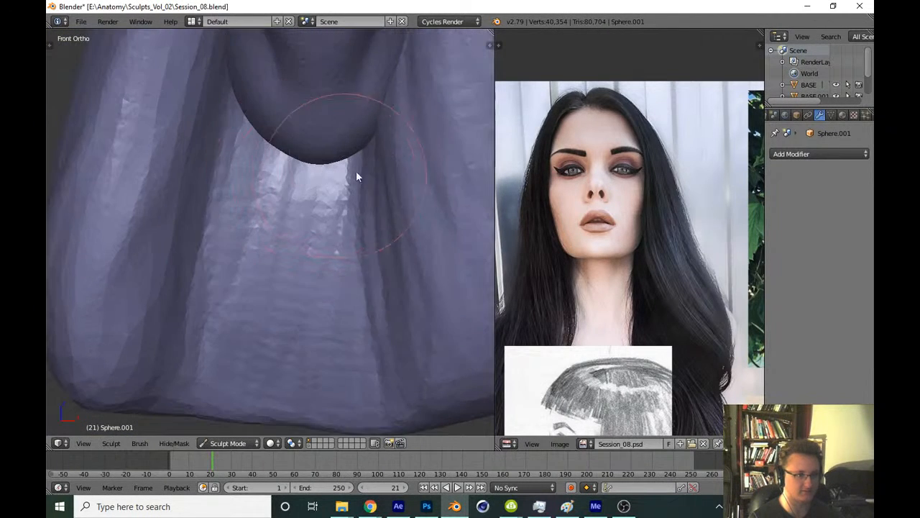
Carve more strands fanning down the back hair beneath the neck and save the file
left_click_drag(356, 170, 390, 309)
left_click_drag(328, 164, 328, 234)
left_click_drag(287, 160, 186, 309)
scroll(280, 175, "down", 8)
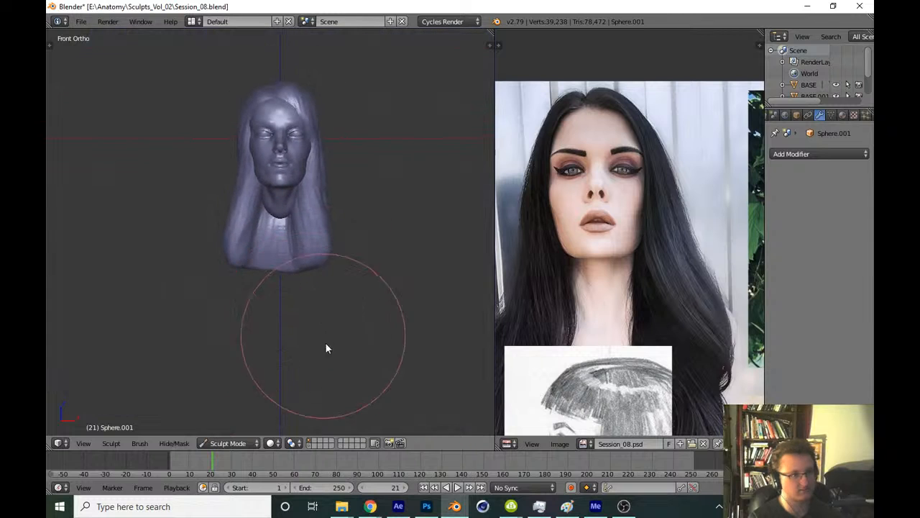
key("ctrl+s")
key("Return")
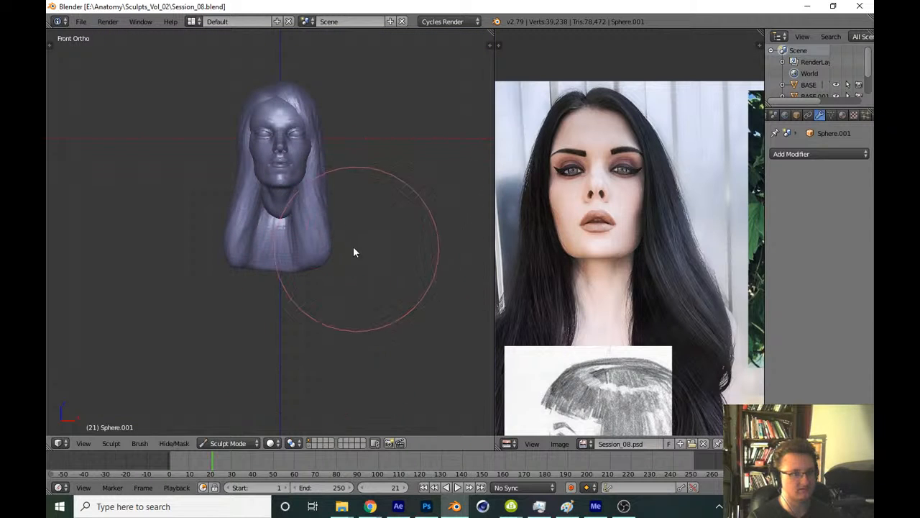
Turn off the Matcap shading for the 3D view
scroll(353, 246, "up", 6)
key("n")
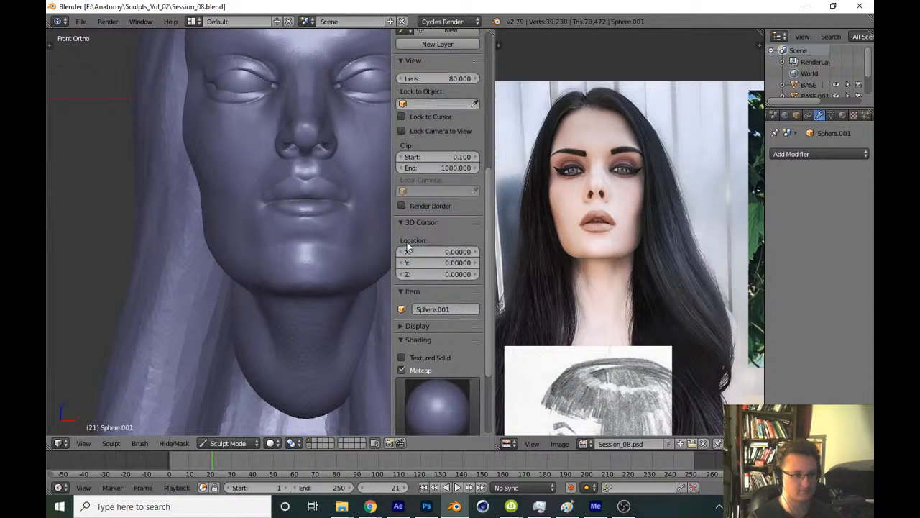
left_click(416, 369)
key("n")
Carve downward strands along the inner hair edge beside the head's right eye and cheek
scroll(393, 305, "down", 3)
middle_click_drag(374, 307, 364, 331, "shift")
scroll(364, 330, "up", 7)
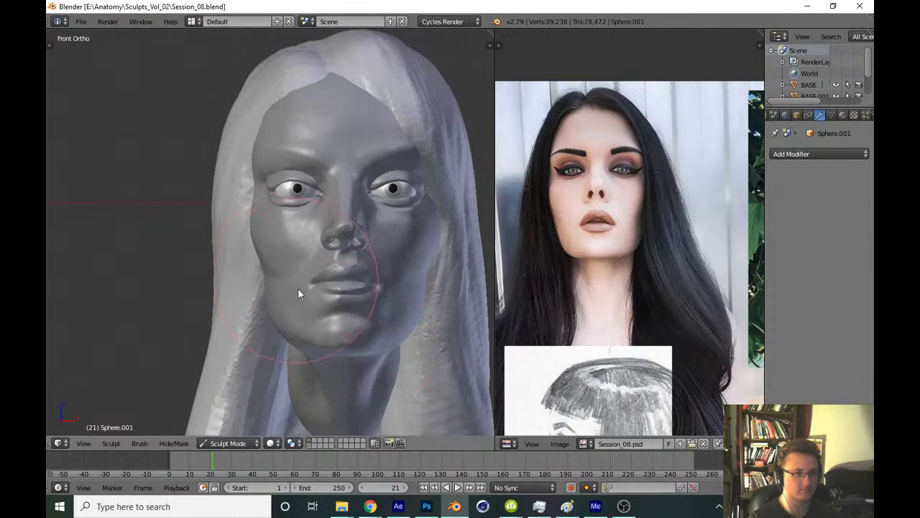
scroll(259, 229, "up", 2)
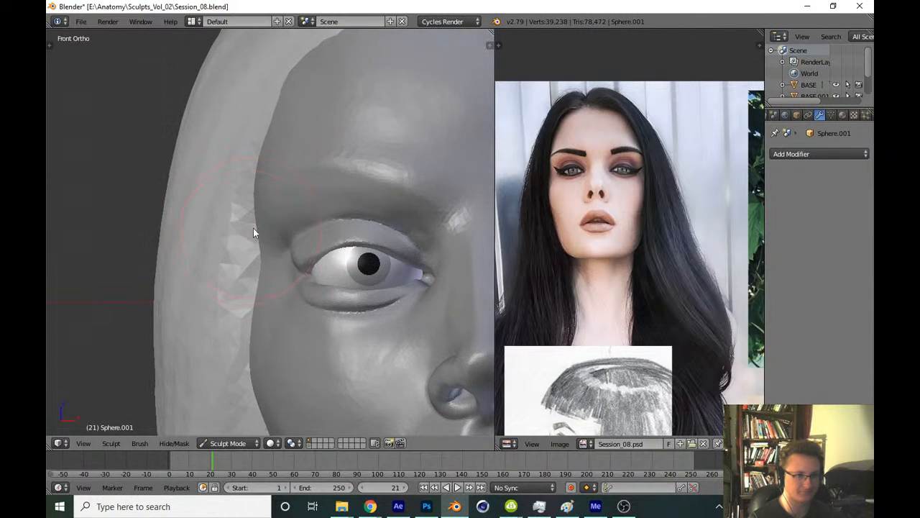
left_click_drag(253, 228, 264, 320)
left_click_drag(268, 151, 279, 336)
middle_click_drag(295, 238, 313, 118, "shift")
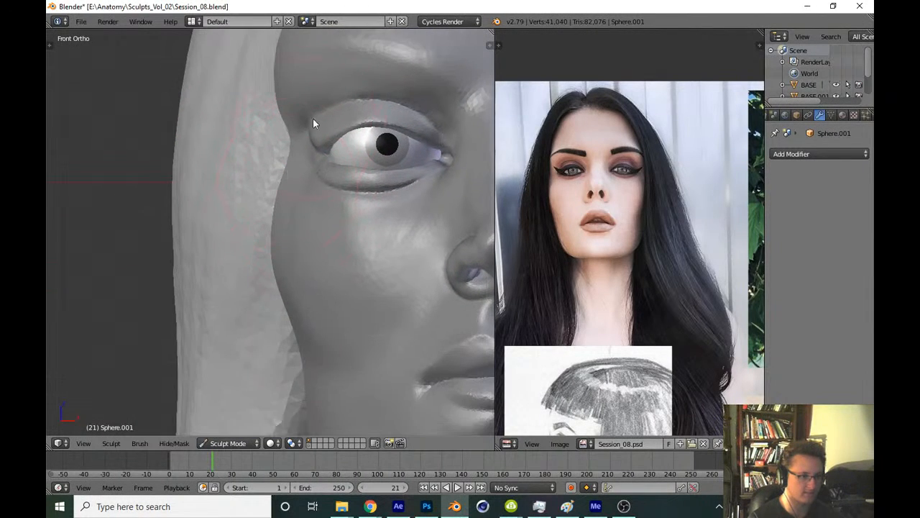
left_click_drag(313, 123, 349, 211)
middle_click_drag(320, 275, 353, 127, "shift")
left_click_drag(353, 128, 380, 195)
middle_click_drag(384, 279, 367, 100, "shift")
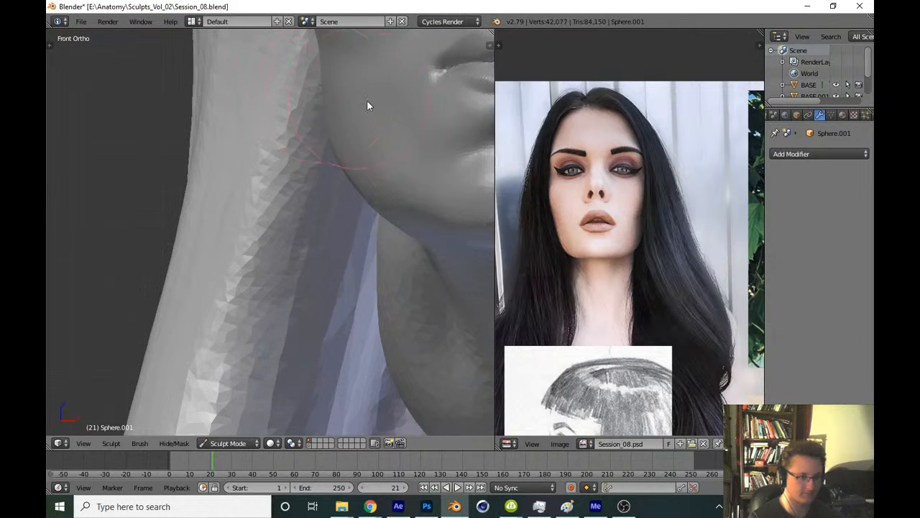
Continue the strands down the head's right front lock beside the jaw and across its outer surface
mouse_move(324, 155)
left_mouse_down()
mouse_move(352, 242)
mouse_move(323, 338)
left_mouse_up()
middle_click_drag(397, 212, 354, 145, "shift")
mouse_move(354, 144)
left_mouse_down()
mouse_move(335, 215)
mouse_move(257, 286)
mouse_move(248, 225)
left_mouse_up()
middle_click_drag(248, 225, 258, 253, "shift")
middle_click_drag(216, 222, 252, 345, "shift")
middle_click_drag(270, 223, 330, 225)
left_click_drag(276, 208, 217, 323)
Carve slanted strands sweeping back from the face edge on the right-side hair beside the temple and cheek
scroll(230, 302, "down", 1)
middle_click_drag(248, 230, 292, 288, "shift")
middle_click_drag(303, 255, 329, 248)
left_click_drag(310, 191, 217, 318)
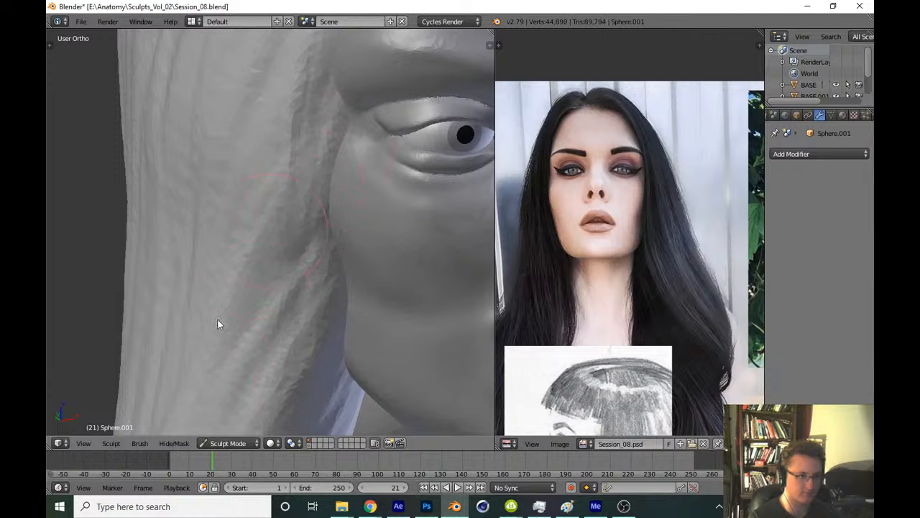
left_click_drag(311, 154, 234, 228)
left_click_drag(320, 137, 297, 199)
middle_click_drag(297, 199, 305, 345, "shift")
middle_click_drag(276, 212, 302, 210)
left_click_drag(302, 210, 251, 338)
left_click_drag(337, 130, 237, 298)
Carve strands from the top of the forehead hairline down over the right temple
mouse_move(324, 137)
middle_mouse_down("shift")
mouse_move(305, 212)
mouse_move(311, 259)
middle_mouse_up("shift")
left_click_drag(312, 263, 241, 359)
left_click_drag(334, 233, 230, 353)
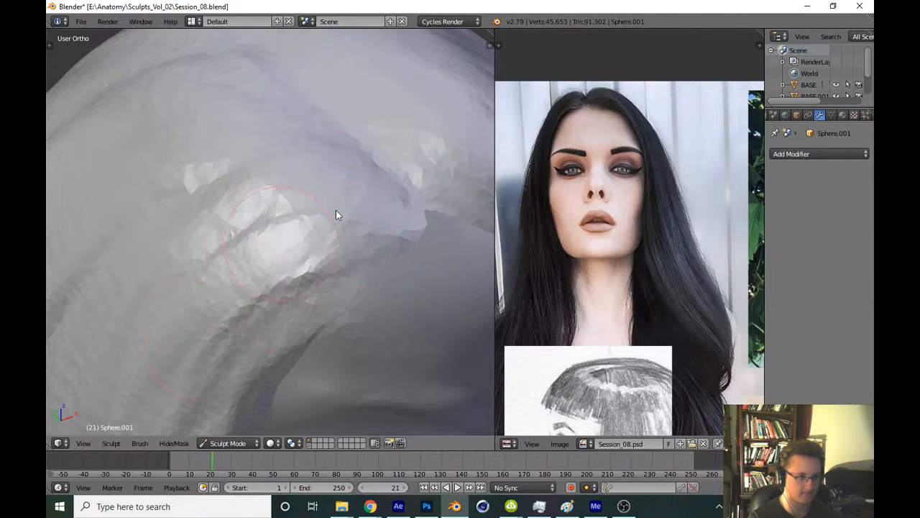
left_click_drag(336, 210, 249, 278)
middle_click_drag(288, 277, 338, 273)
left_click_drag(338, 266, 273, 350)
left_click_drag(338, 241, 288, 360)
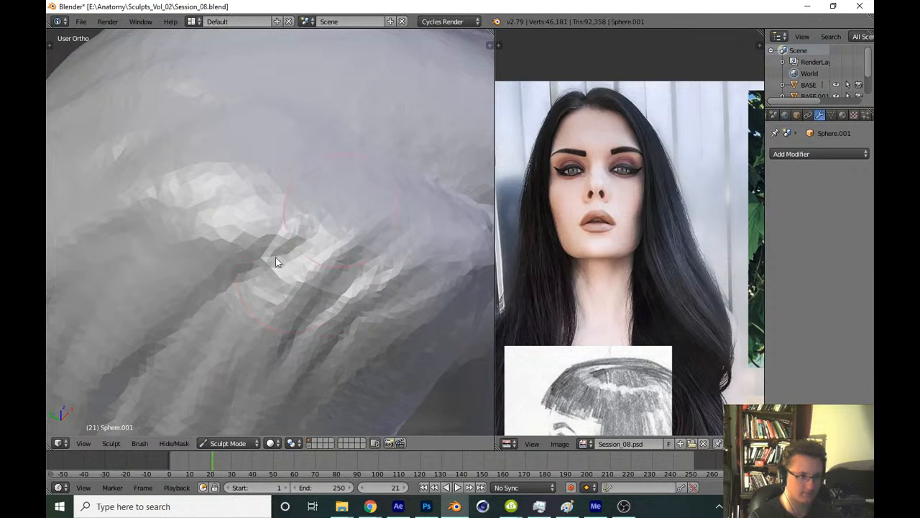
Layer more strands falling from below the part across the upper right side of the hair
left_click_drag(275, 257, 216, 353)
left_click_drag(366, 257, 306, 374)
middle_click_drag(413, 224, 356, 148, "shift")
left_click_drag(345, 190, 250, 324)
scroll(345, 255, "down", 4)
middle_click_drag(308, 260, 342, 243)
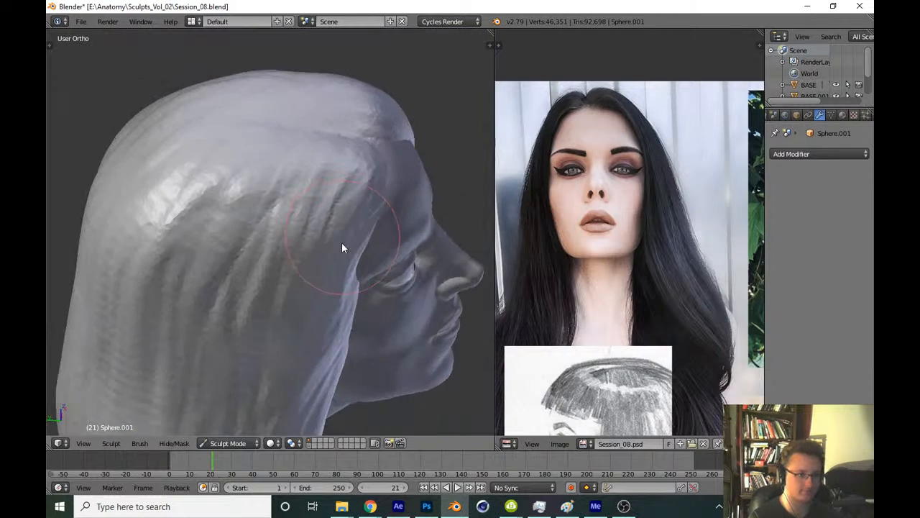
Carve long curved strands down the right side of the head behind the temple
scroll(338, 238, "up", 2)
left_click_drag(245, 175, 183, 284)
left_click_drag(210, 182, 144, 299)
left_click_drag(162, 183, 120, 317)
left_click_drag(277, 187, 224, 317)
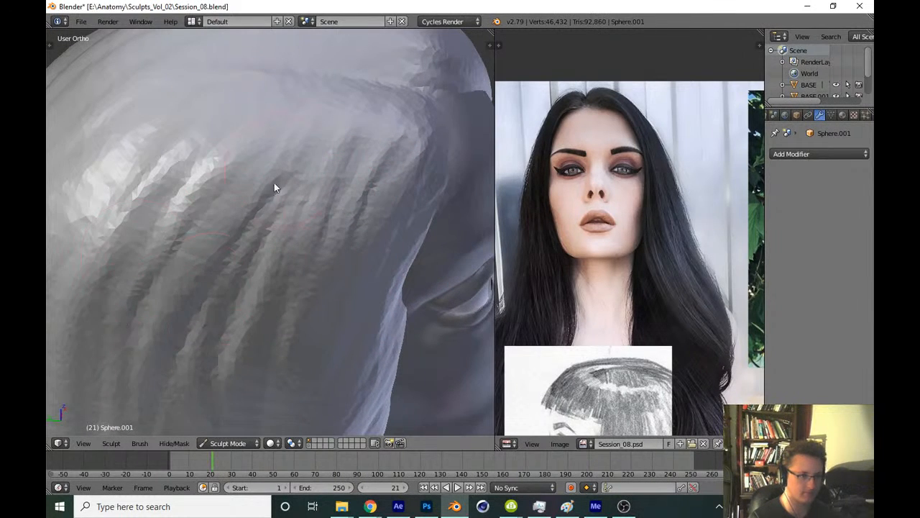
Extend the side strands around toward the back of the head on its right side
middle_click_drag(274, 182, 325, 177)
left_click_drag(324, 183, 281, 330)
left_click_drag(291, 205, 249, 324)
left_click_drag(241, 205, 201, 329)
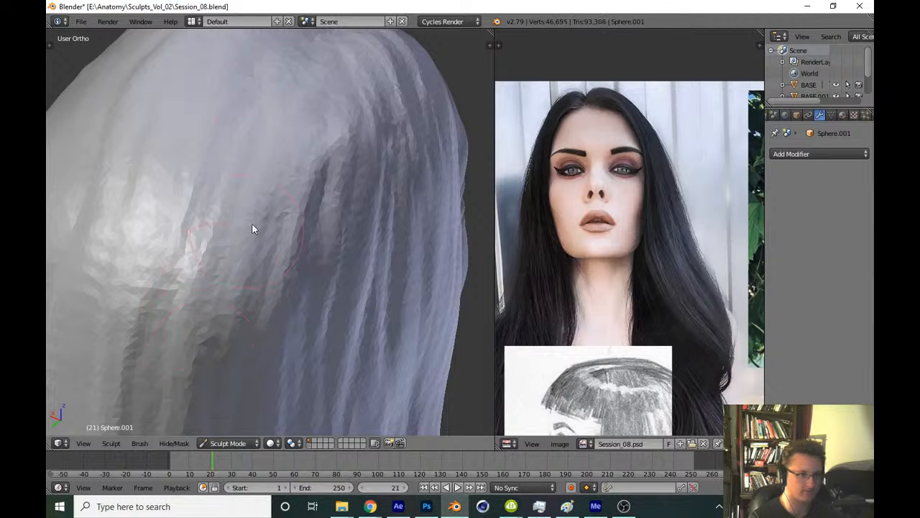
left_click_drag(251, 223, 215, 317)
Carve long vertical strands from the rear crown down the right back hair
scroll(176, 230, "down", 4)
middle_click_drag(249, 249, 282, 241)
scroll(273, 229, "up", 4)
scroll(242, 182, "up", 1)
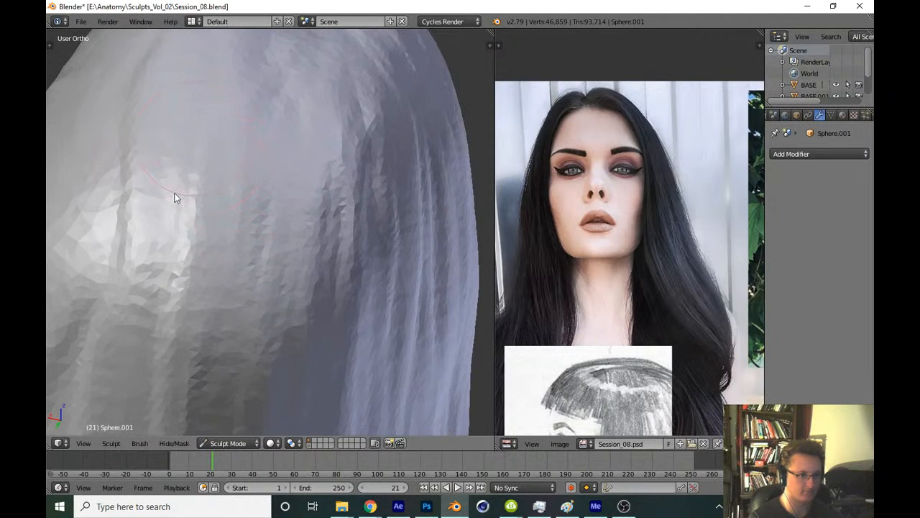
left_click_drag(175, 196, 160, 317)
left_click_drag(131, 143, 115, 331)
left_click_drag(213, 177, 202, 363)
Carve a row of vertical strands from the crown down across the center of the back hair
scroll(230, 302, "down", 5)
mouse_move(242, 264)
middle_mouse_down()
mouse_move(250, 258)
mouse_move(229, 254)
middle_mouse_up()
scroll(230, 245, "up", 4)
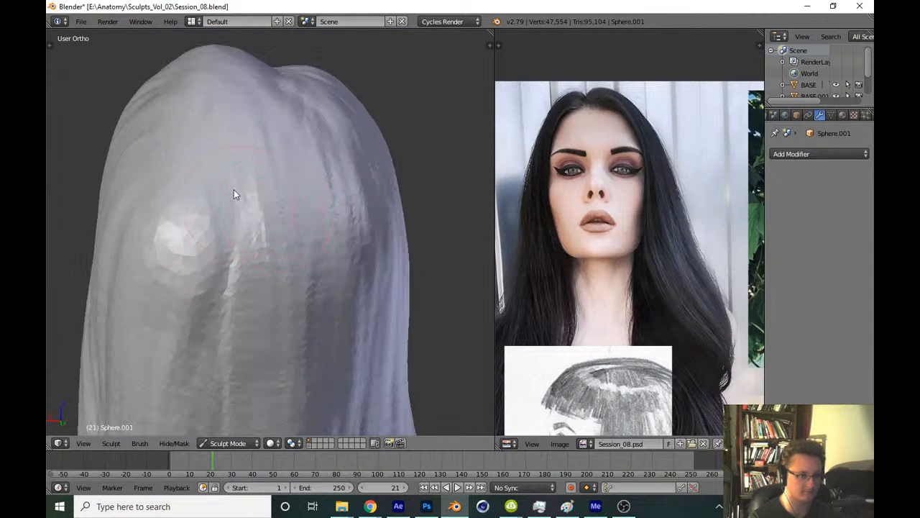
left_click_drag(235, 190, 248, 277)
middle_click_drag(263, 270, 273, 230)
scroll(272, 228, "up", 3)
left_click_drag(199, 181, 176, 345)
left_click_drag(225, 108, 214, 216)
left_click_drag(265, 151, 258, 316)
left_click_drag(311, 144, 305, 310)
left_click_drag(352, 151, 356, 287)
Carve long strands from the crown down the left rear side of the hair
scroll(316, 345, "down", 5)
middle_click_drag(316, 350, 362, 297)
scroll(348, 194, "up", 5)
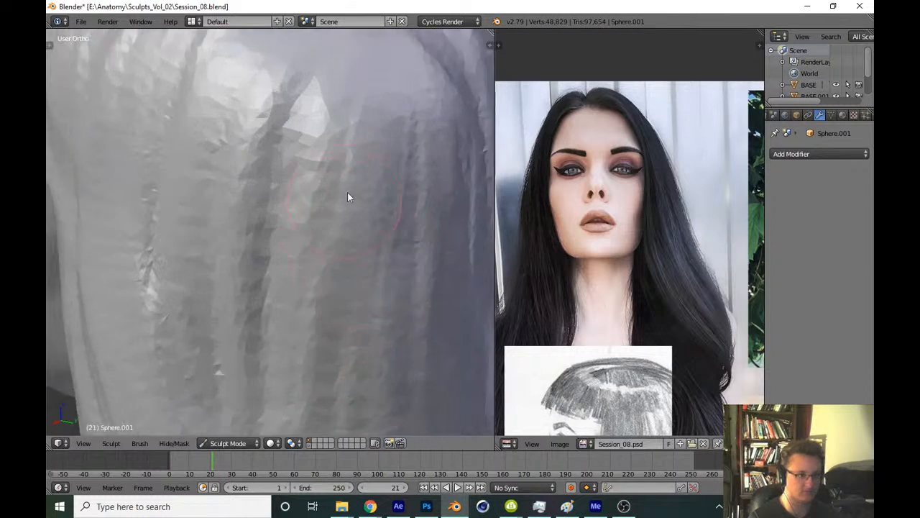
left_click_drag(350, 136, 318, 390)
left_click_drag(320, 106, 289, 285)
scroll(316, 215, "down", 3)
left_click_drag(333, 168, 320, 330)
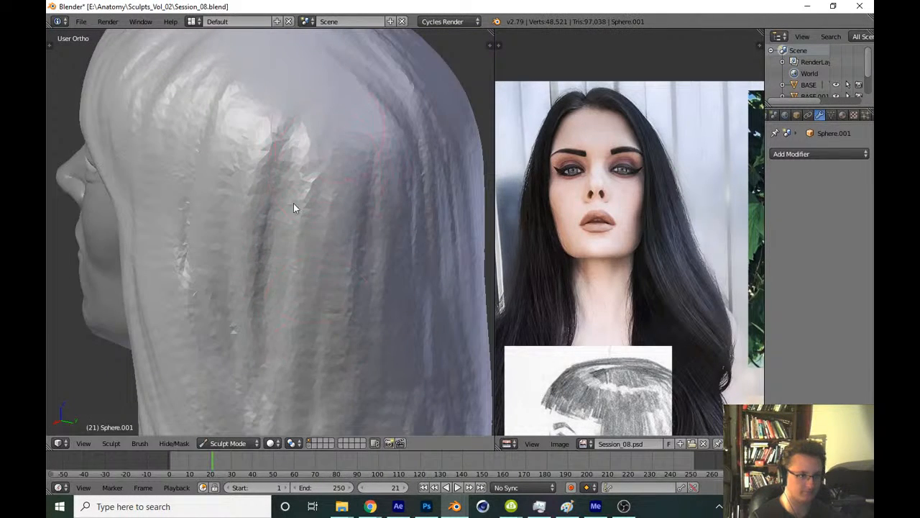
left_click_drag(309, 123, 289, 267)
Deepen the vertical strands over the hair on the head's left side and save the file
middle_click_drag(285, 234, 279, 258)
scroll(281, 255, "up", 4)
left_click_drag(296, 183, 298, 381)
left_click_drag(201, 165, 193, 386)
left_click_drag(241, 76, 224, 334)
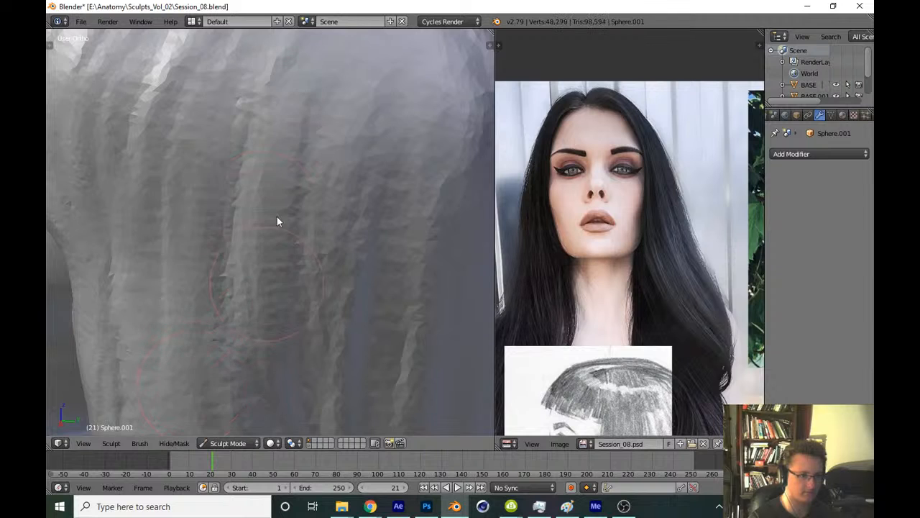
scroll(288, 272, "down", 5)
key("KP_1")
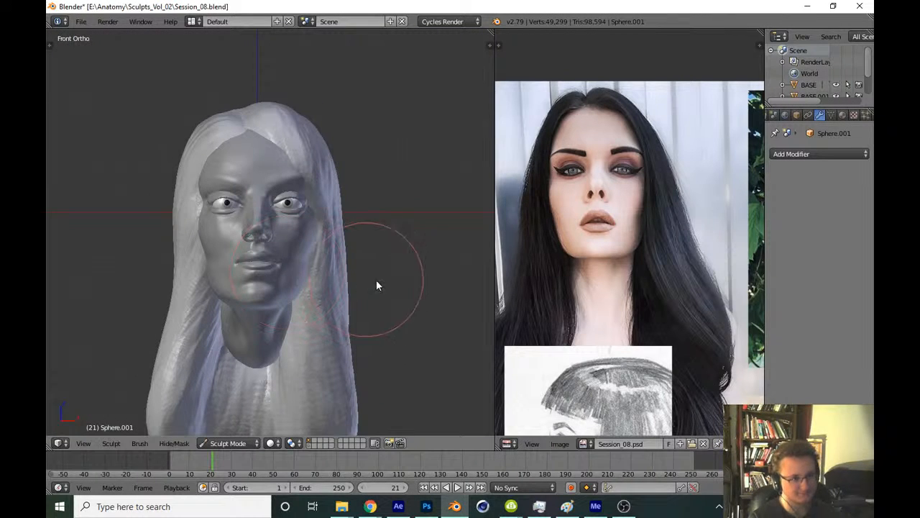
key("ctrl+s")
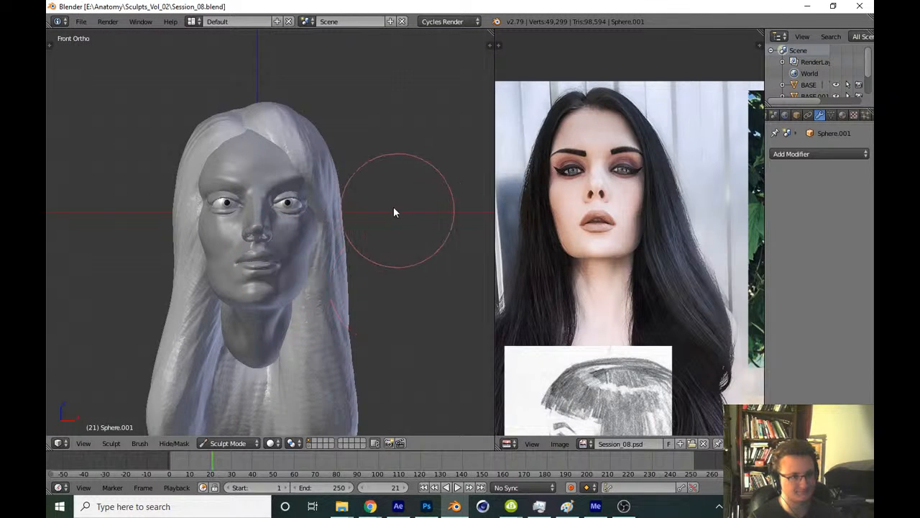
Enlarge the brush and carve strands along the part and back from the forehead hairline over the left crown
middle_click_drag(396, 228, 381, 302, "shift")
scroll(382, 299, "up", 6)
middle_click_drag(336, 170, 341, 208)
scroll(340, 208, "up", 1)
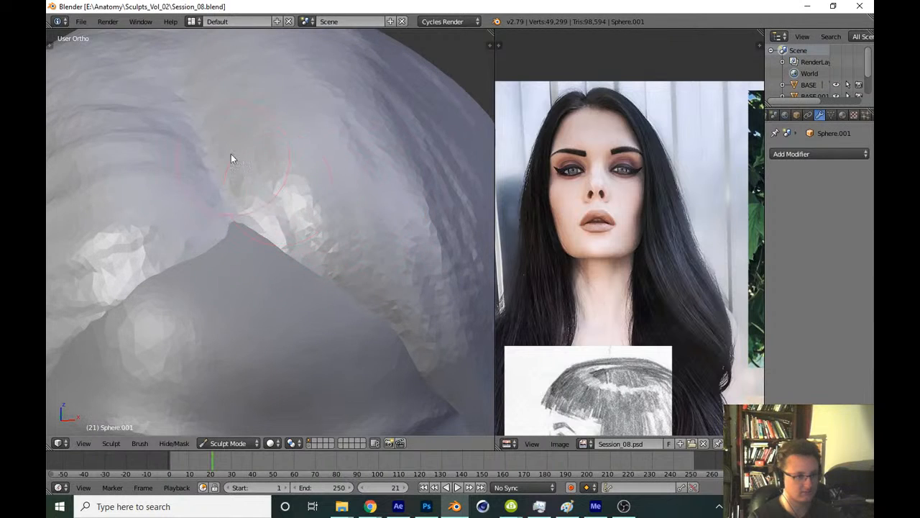
left_click_drag(231, 154, 268, 245)
middle_click_drag(270, 284, 257, 300)
key("f")
left_click(274, 276)
left_click_drag(251, 289, 247, 244)
left_click_drag(260, 311, 252, 232)
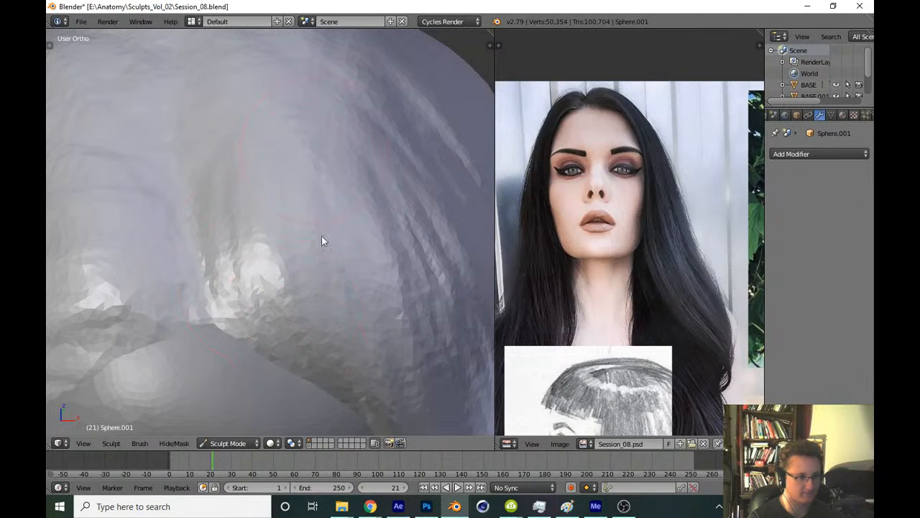
left_click_drag(370, 274, 357, 196)
mouse_move(416, 338)
left_mouse_down()
mouse_move(376, 209)
mouse_move(402, 201)
left_mouse_up()
Cut a sharp groove along the hair part with the Crease brush and save the file
mouse_move(363, 277)
middle_mouse_down()
mouse_move(378, 311)
mouse_move(369, 334)
mouse_move(343, 300)
middle_mouse_up()
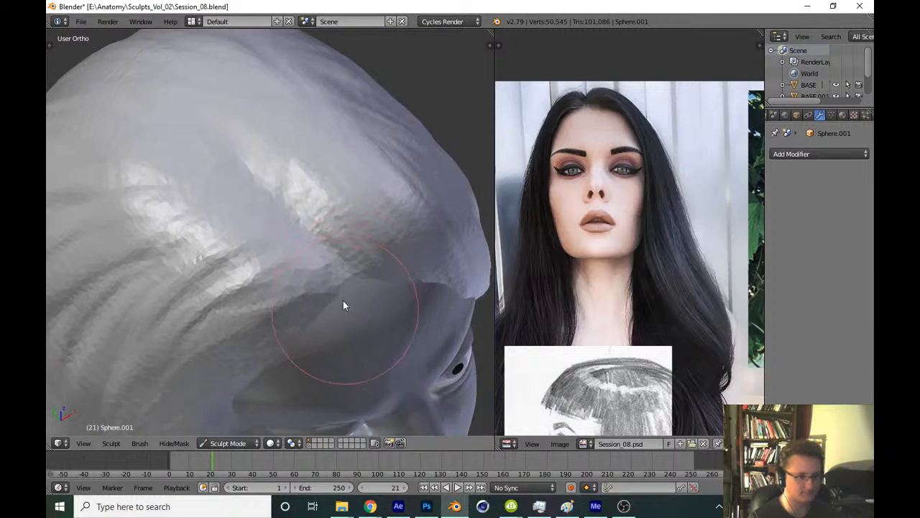
scroll(343, 299, "up", 2)
key("shift+c")
middle_click_drag(279, 234, 185, 276)
left_click_drag(174, 328, 234, 150)
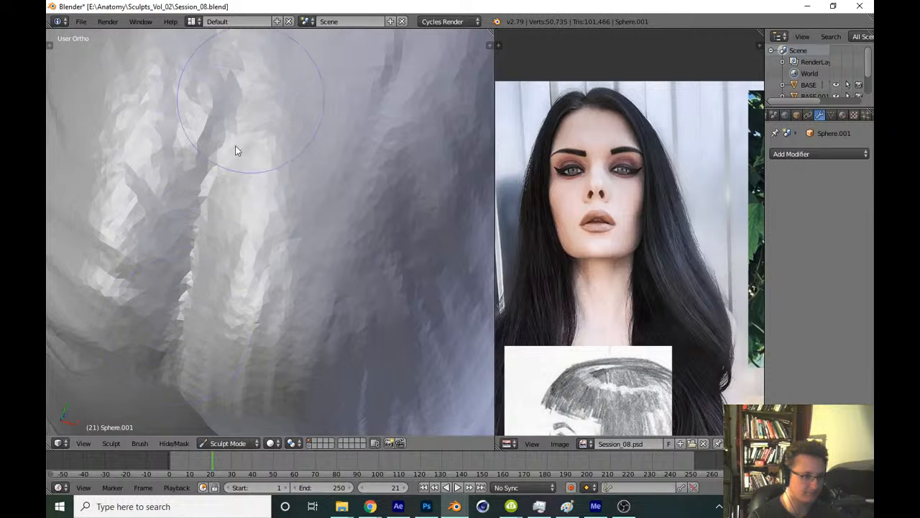
left_click_drag(226, 291, 249, 215)
key("KP_1")
scroll(342, 342, "down", 6)
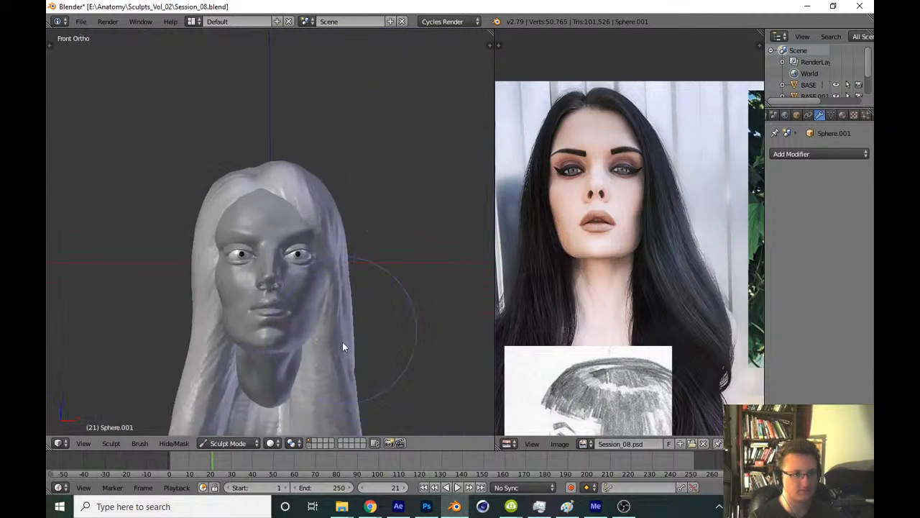
key("ctrl+s")
left_click(402, 330)
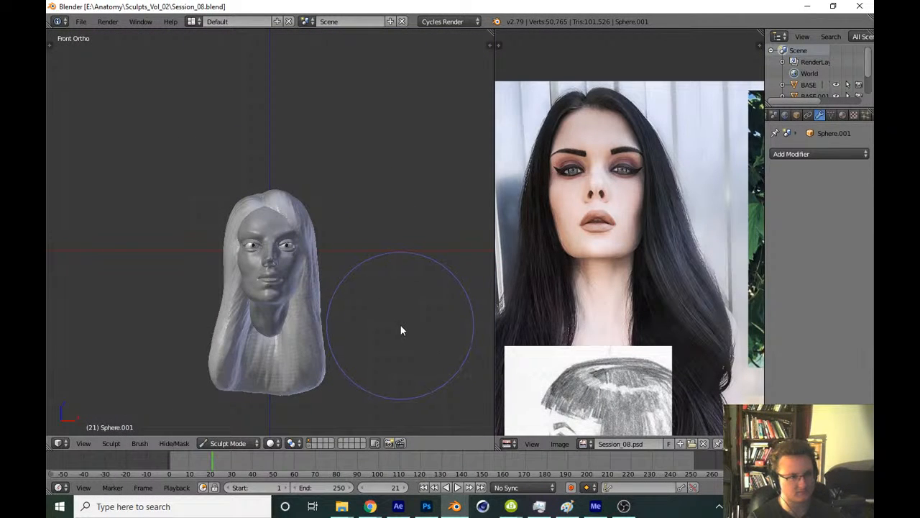
Replace the Crease brush with another sculpting brush from the brush library
scroll(398, 325, "up", 4)
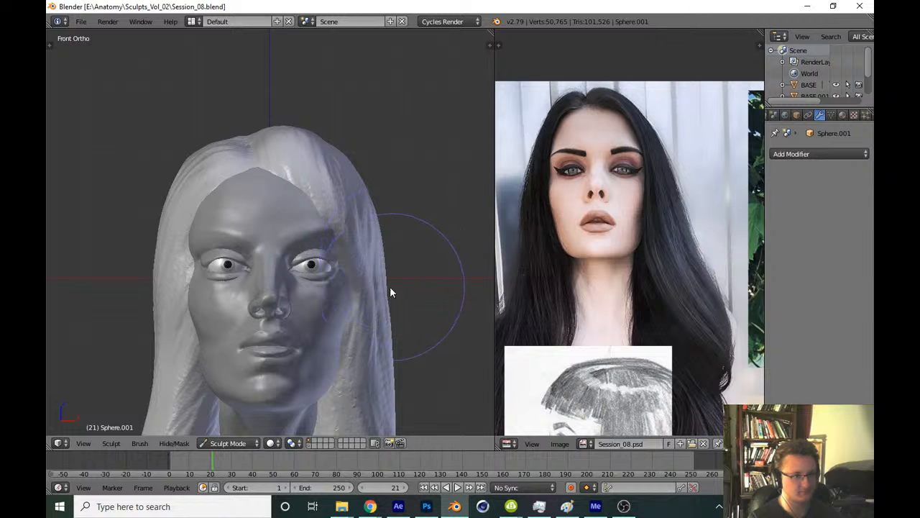
key("t")
key("t")
middle_click_drag(355, 314, 352, 254, "shift")
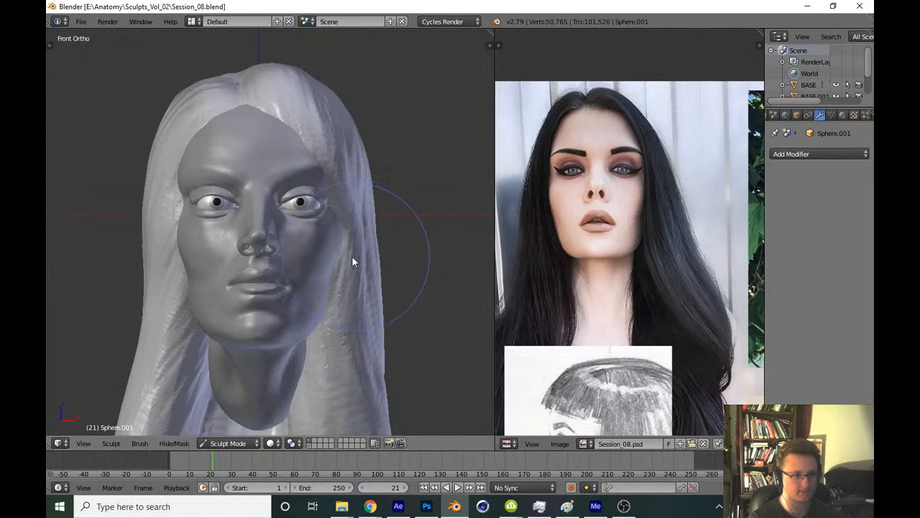
key("t")
left_click(99, 90)
left_click(181, 150)
key("t")
Stroke down the head's left front lock beside the cheek, jaw and neck to refine its strands
mouse_move(334, 284)
middle_mouse_down("shift")
mouse_move(300, 239)
mouse_move(289, 183)
middle_mouse_up("shift")
mouse_move(309, 256)
middle_mouse_down("ctrl")
mouse_move(321, 215)
mouse_move(242, 288)
mouse_move(309, 75)
middle_mouse_up("ctrl")
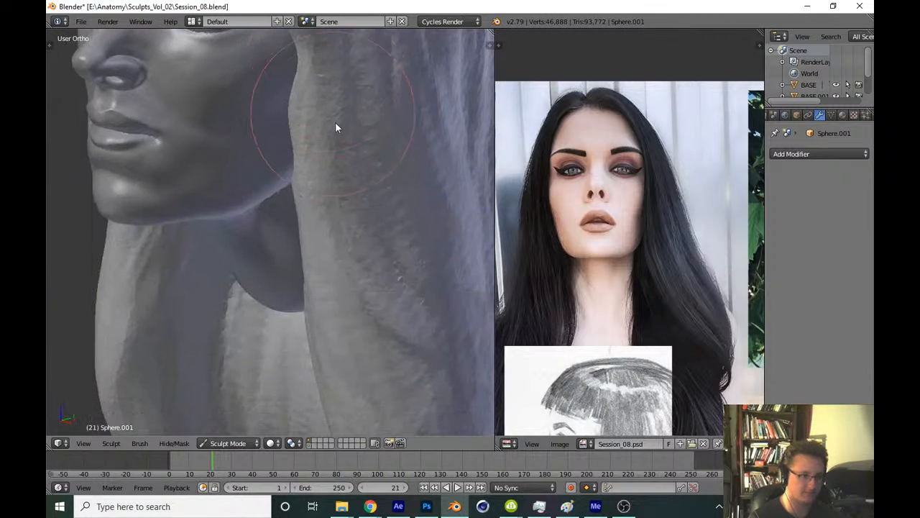
mouse_move(336, 121)
left_mouse_down()
mouse_move(378, 214)
mouse_move(356, 253)
left_mouse_up()
middle_click_drag(356, 252, 301, 253)
mouse_move(315, 213)
left_mouse_down()
mouse_move(367, 332)
mouse_move(386, 352)
left_mouse_up()
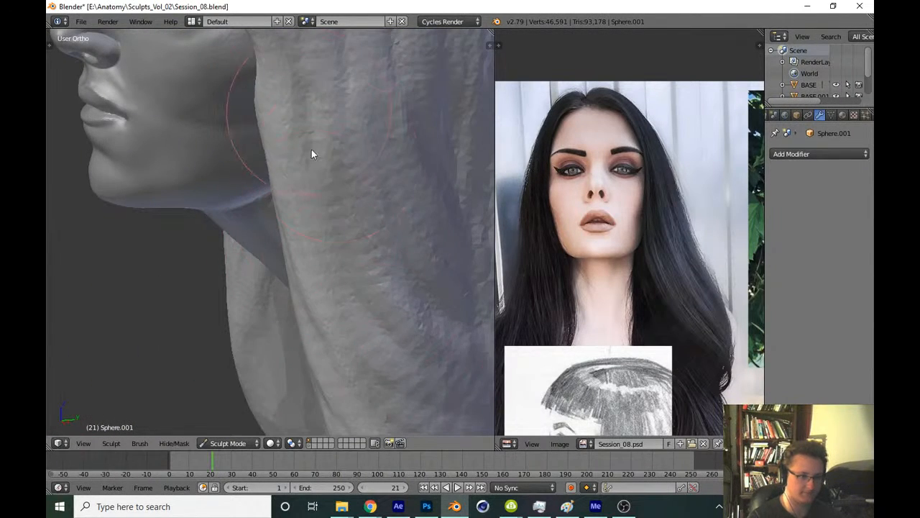
left_click_drag(311, 149, 384, 323)
middle_click_drag(304, 149, 382, 156)
left_click_drag(335, 120, 411, 242)
left_click_drag(356, 223, 485, 323)
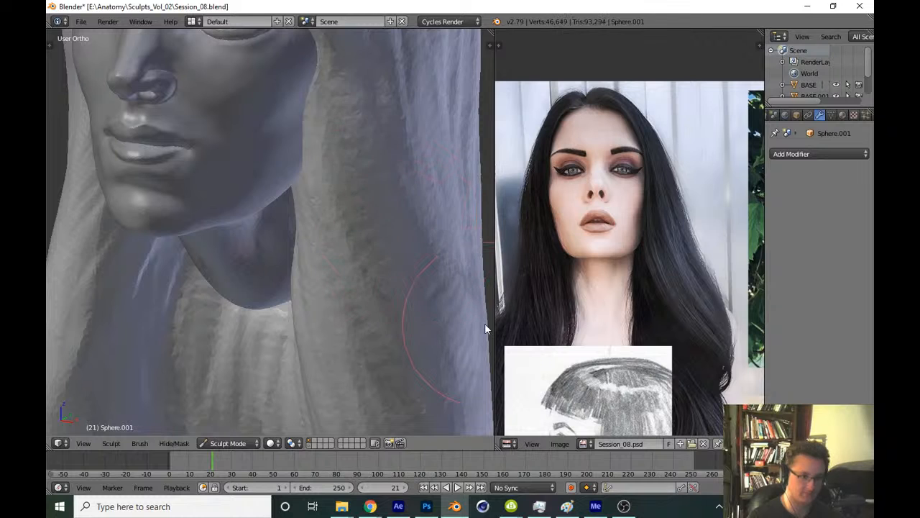
Enlarge the brush, reshape the outer contour of the head's left front lock beside the jaw and neck, and save the file
key("KP_1")
scroll(343, 243, "down", 2)
scroll(344, 248, "down", 5)
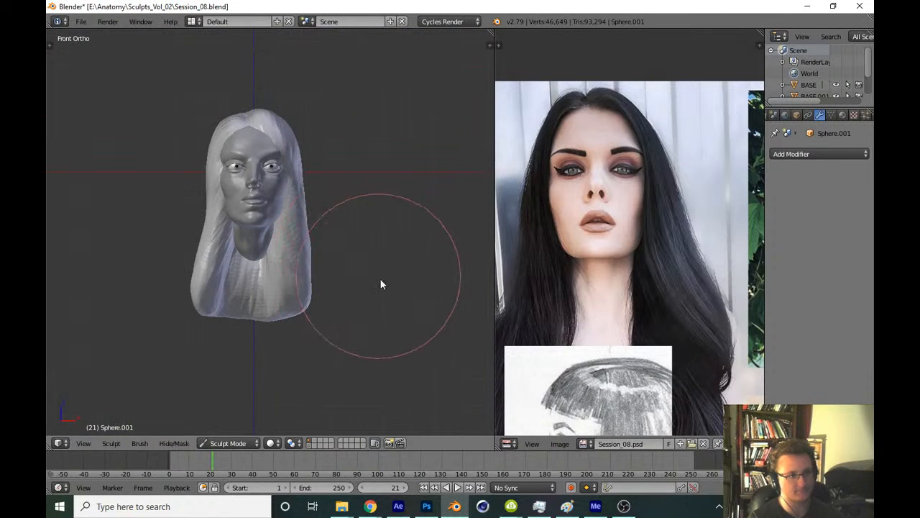
middle_click_drag(392, 310, 309, 318)
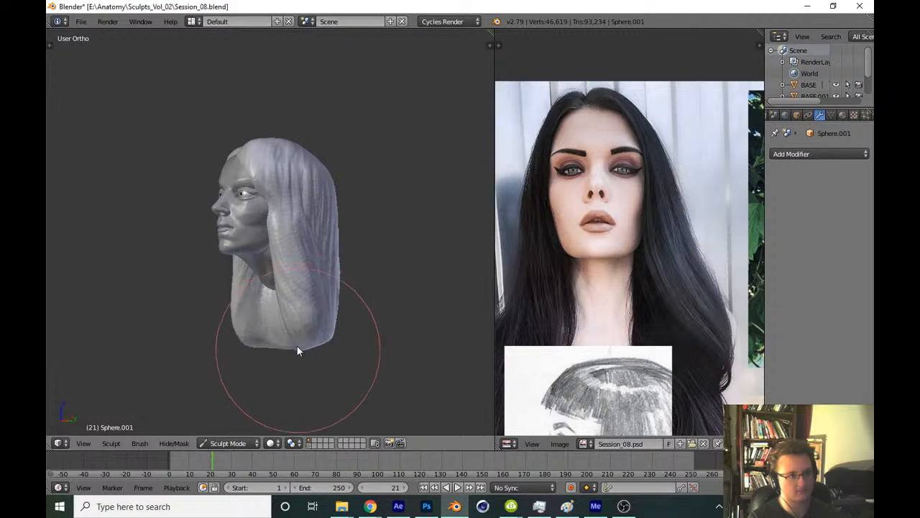
scroll(320, 271, "up", 5)
key("KP_1")
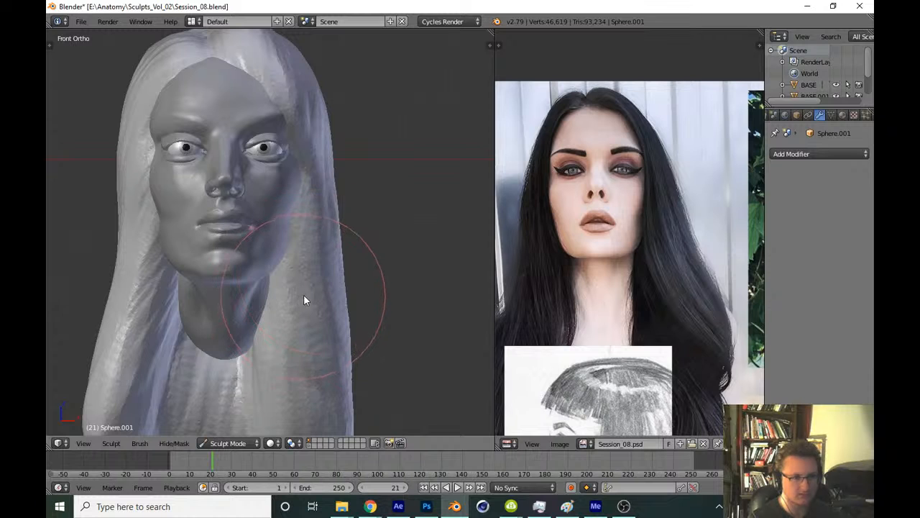
scroll(328, 332, "up", 3)
key("f")
left_click(367, 226)
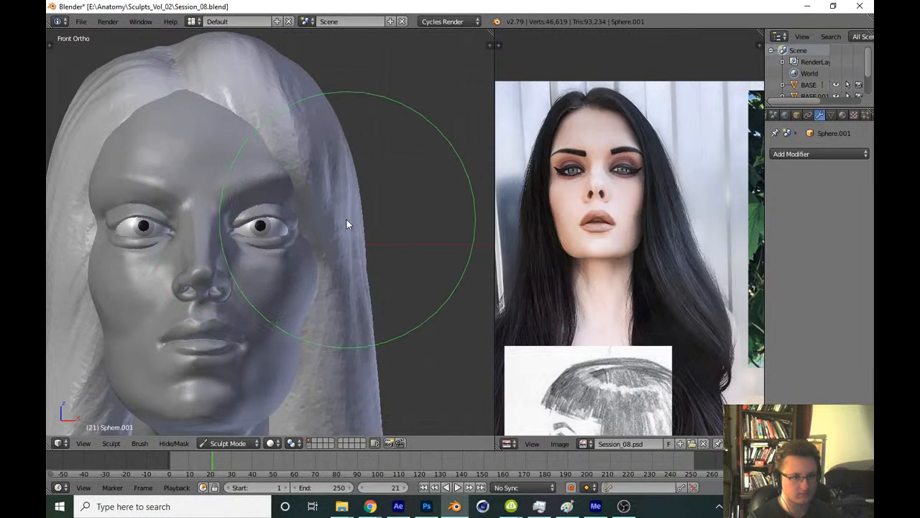
middle_click_drag(344, 254, 326, 135, "shift")
key("f")
left_click(329, 301)
scroll(325, 288, "down", 5)
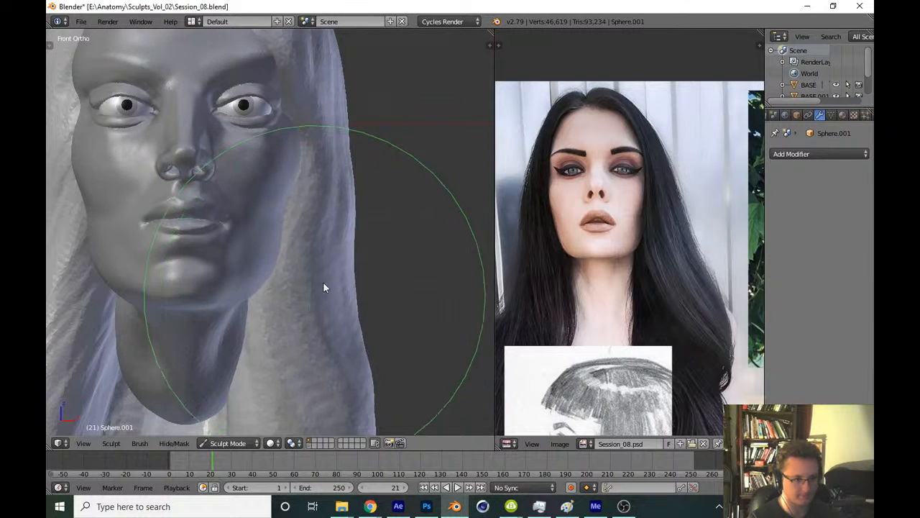
scroll(331, 269, "up", 6)
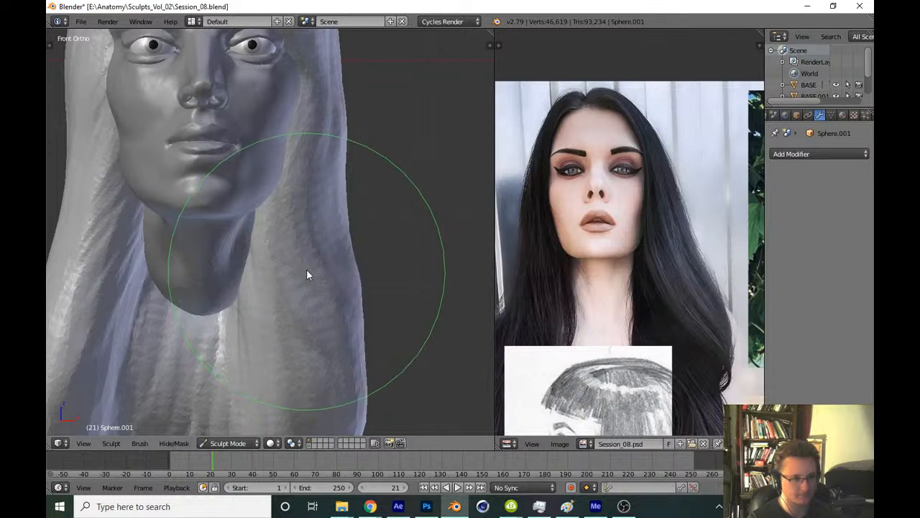
scroll(323, 291, "down", 5)
key("ctrl+s")
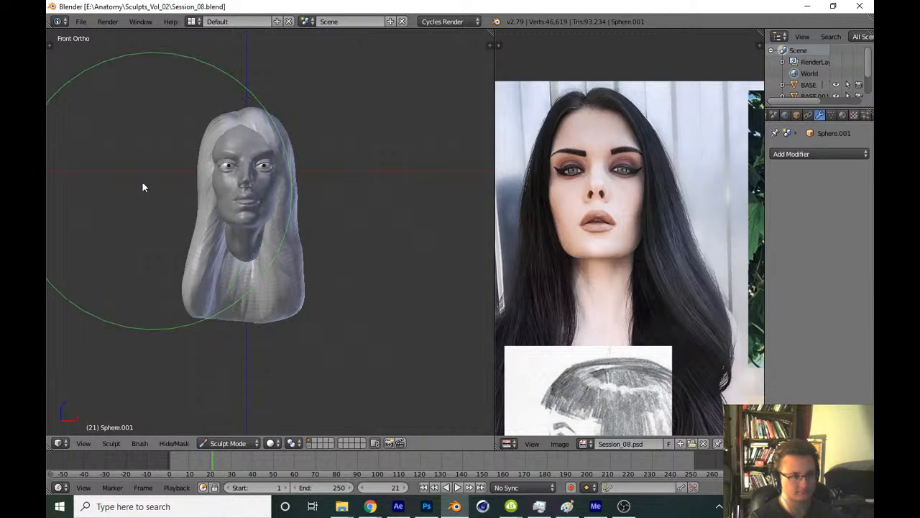
Switch to a different sculpting brush from the brush library and adjust its size for strand work on the left side hair
key("t")
left_click(106, 95)
left_click(182, 149)
key("t")
middle_click_drag(321, 204, 250, 236)
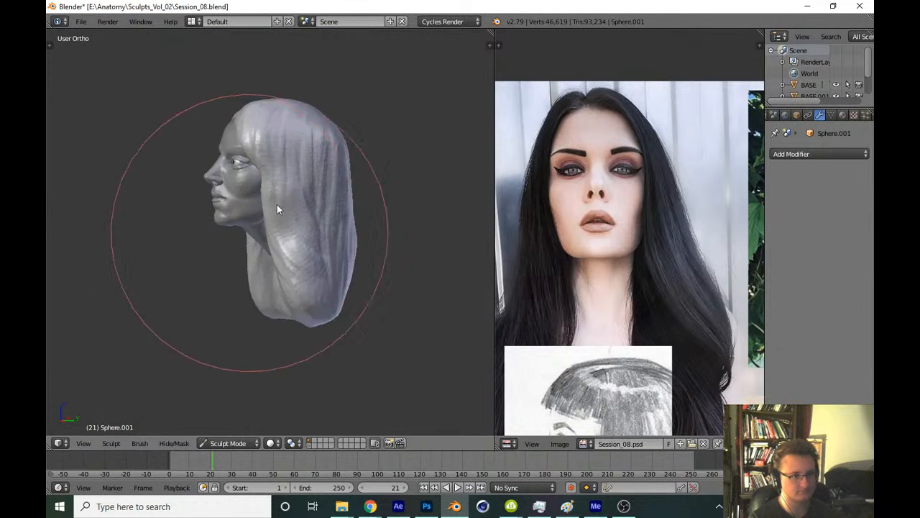
scroll(276, 204, "up", 7)
key("f")
left_click(277, 183)
Carve long strands down the left side of the hair, from beside the temple past the cheek to the neck
middle_click_drag(277, 183, 262, 223)
left_click_drag(262, 223, 360, 340)
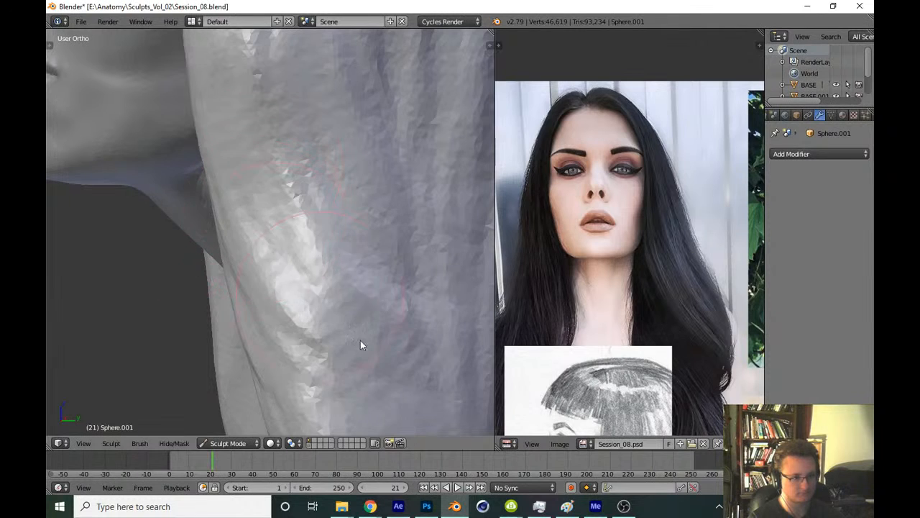
left_click_drag(257, 137, 354, 241)
middle_click_drag(317, 234, 273, 253)
left_click_drag(273, 253, 300, 352)
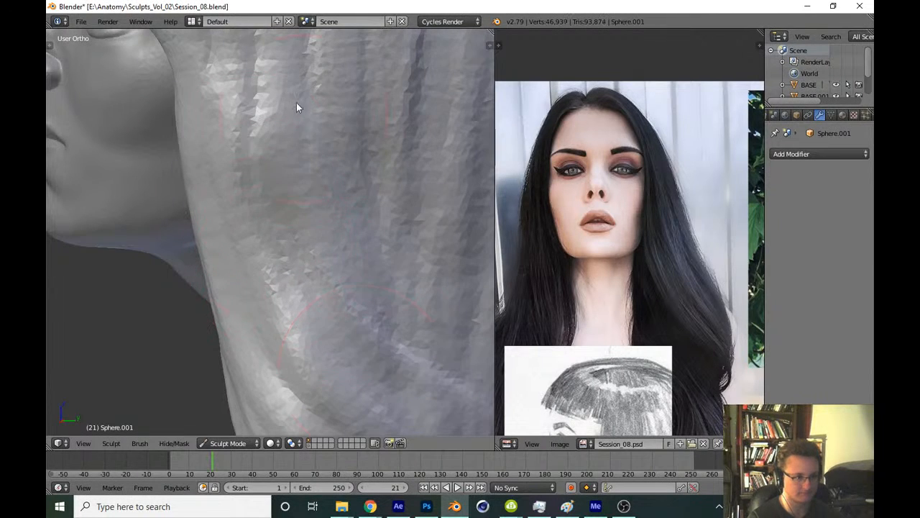
left_click_drag(296, 103, 280, 165)
middle_click_drag(281, 165, 316, 304, "shift")
left_click_drag(267, 135, 305, 284)
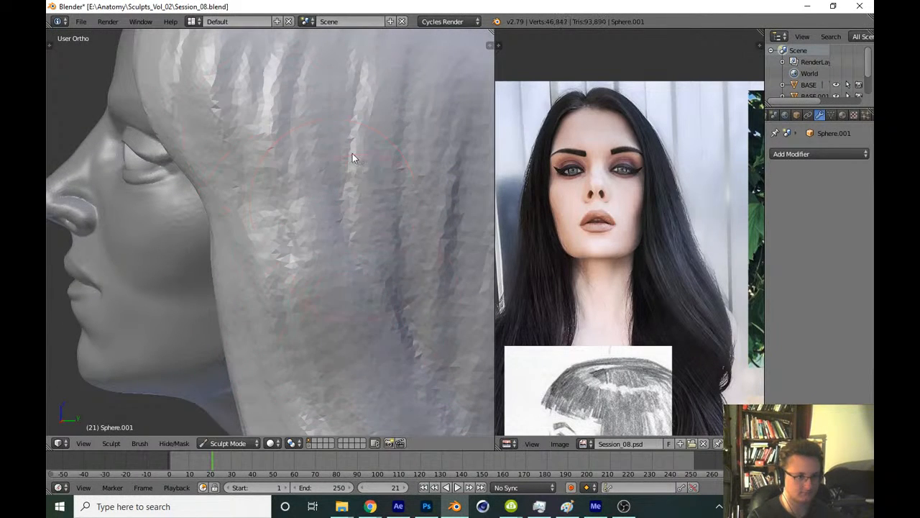
left_click_drag(352, 154, 335, 290)
Stroke down the left front lock beside the jaw to refine its strands as seen from the front
scroll(359, 337, "down", 6)
key("KP_1")
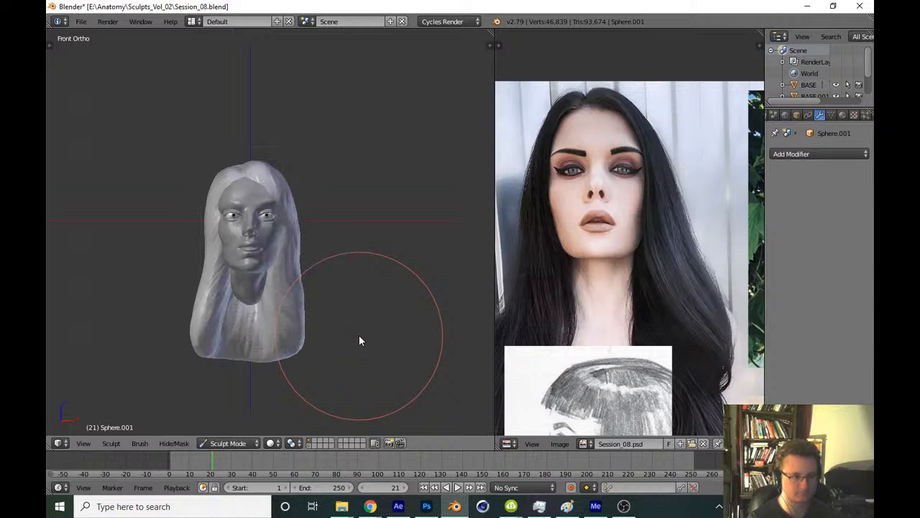
scroll(353, 298, "up", 5)
scroll(365, 302, "down", 1)
middle_click_drag(358, 403, 326, 272, "shift")
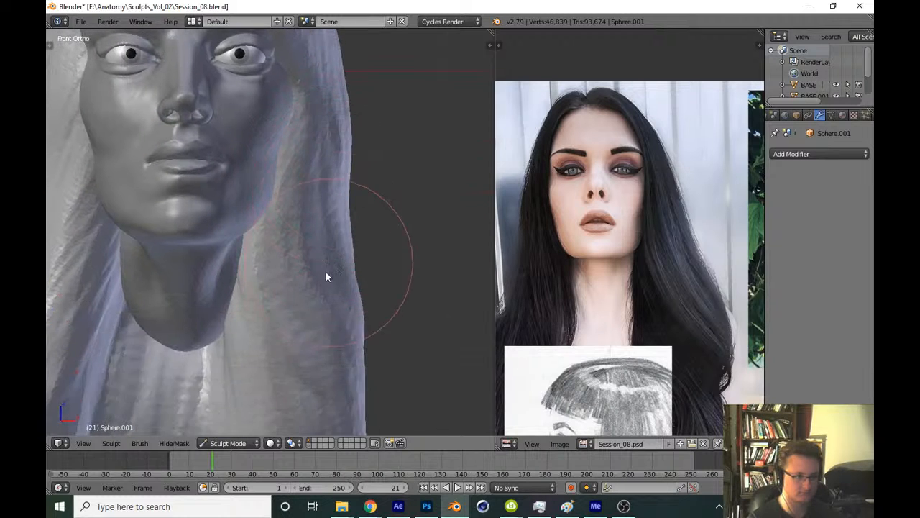
scroll(326, 272, "up", 2)
left_click_drag(321, 205, 310, 277)
Carve sweeping diagonal strands from the left front lock back and down along the side of the hair
scroll(318, 279, "down", 2)
middle_click_drag(275, 204, 248, 205)
mouse_move(334, 173)
left_mouse_down()
mouse_move(386, 411)
mouse_move(399, 352)
left_mouse_up()
middle_click_drag(403, 324, 323, 335)
left_click_drag(359, 208, 428, 343)
scroll(428, 343, "down", 2)
mouse_move(427, 343)
middle_mouse_down("shift")
mouse_move(384, 396)
mouse_move(302, 317)
middle_mouse_up("shift")
left_click_drag(279, 200, 263, 168)
Carve strands through the hair above the left temple, running from the hairline over the upper side of the head
scroll(263, 167, "down", 4)
mouse_move(266, 227)
middle_mouse_down("shift")
mouse_move(294, 269)
mouse_move(294, 316)
middle_mouse_up("shift")
scroll(288, 309, "up", 5)
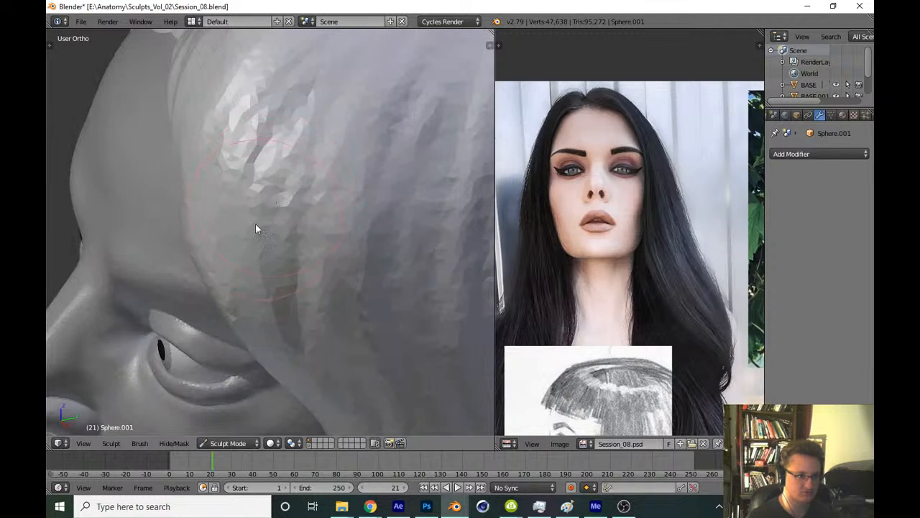
left_click_drag(245, 140, 253, 194)
mouse_move(260, 160)
middle_mouse_down()
mouse_move(277, 175)
mouse_move(279, 220)
middle_mouse_up()
left_click_drag(281, 147, 277, 274)
left_click_drag(266, 144, 248, 302)
left_click_drag(338, 108, 321, 171)
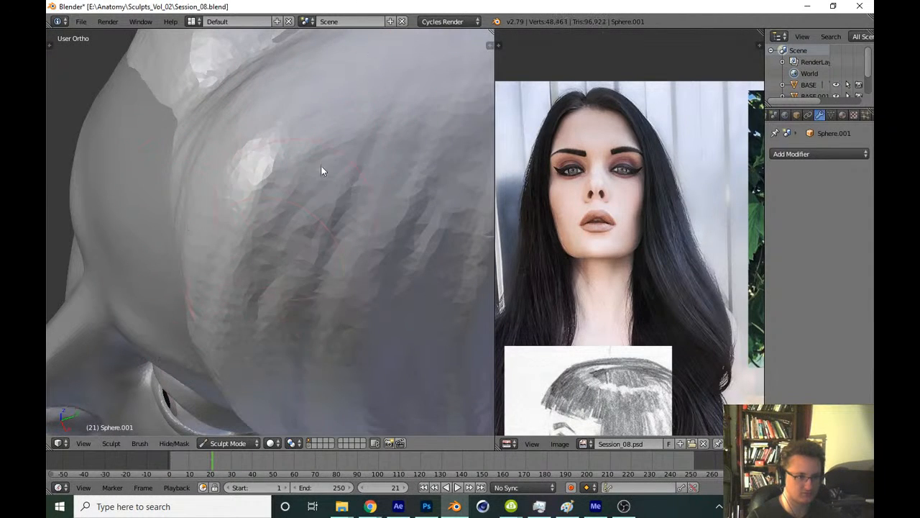
left_click_drag(392, 280, 379, 177)
Resize the Crease brush and cut a groove down the inner part of the left front lock beside the neck
key("KP_1")
scroll(376, 304, "down", 6)
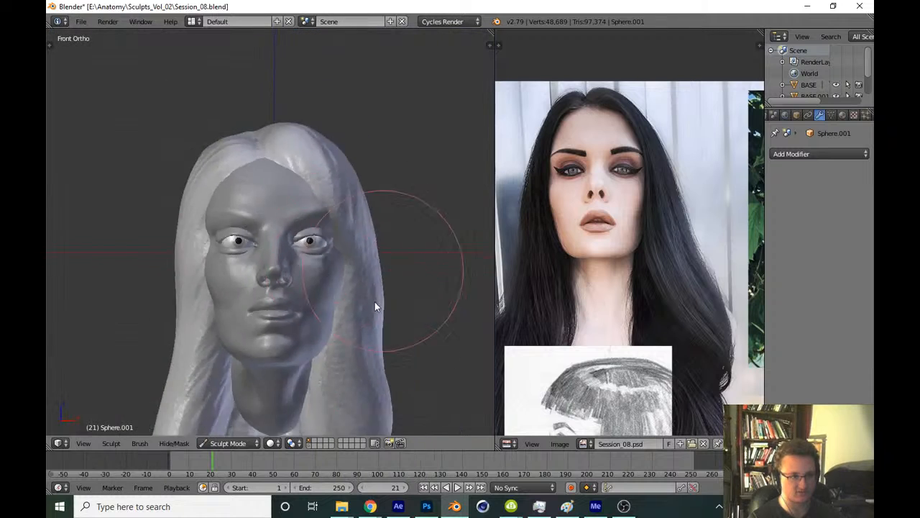
middle_click_drag(433, 323, 422, 315)
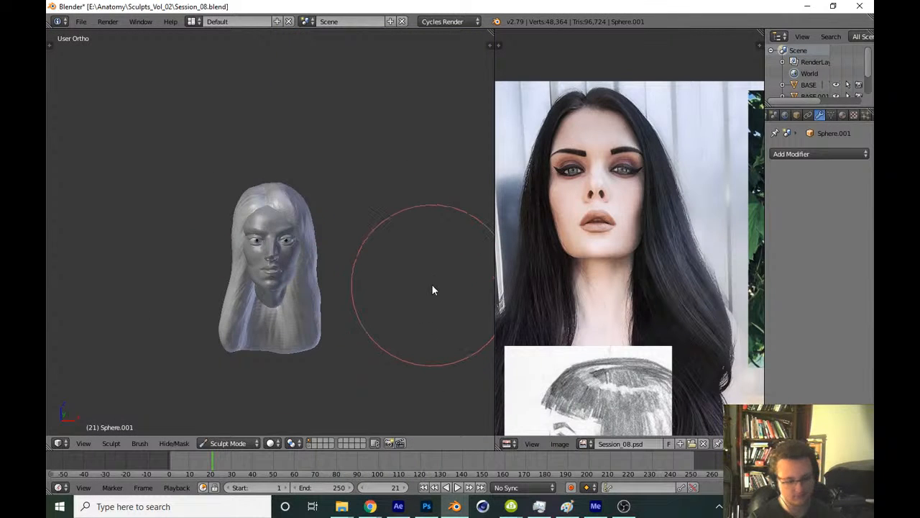
key("KP_1")
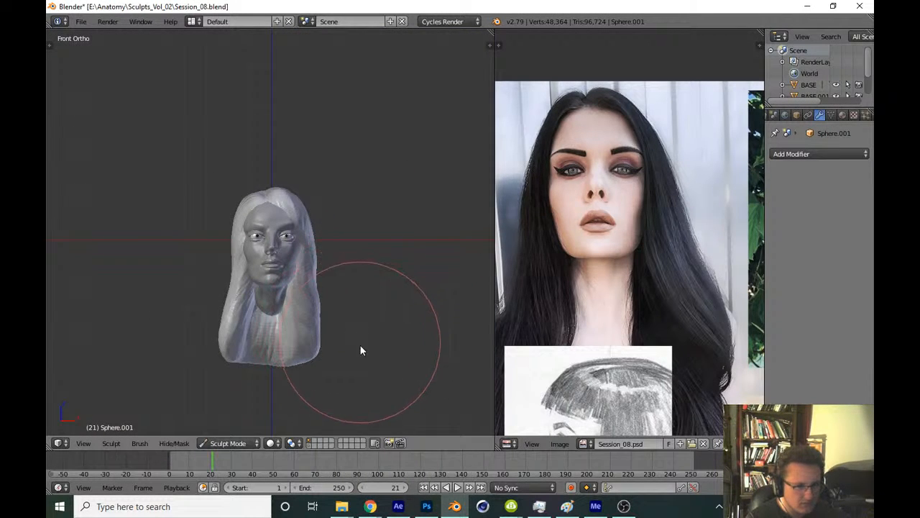
scroll(364, 348, "up", 5)
scroll(302, 286, "up", 5)
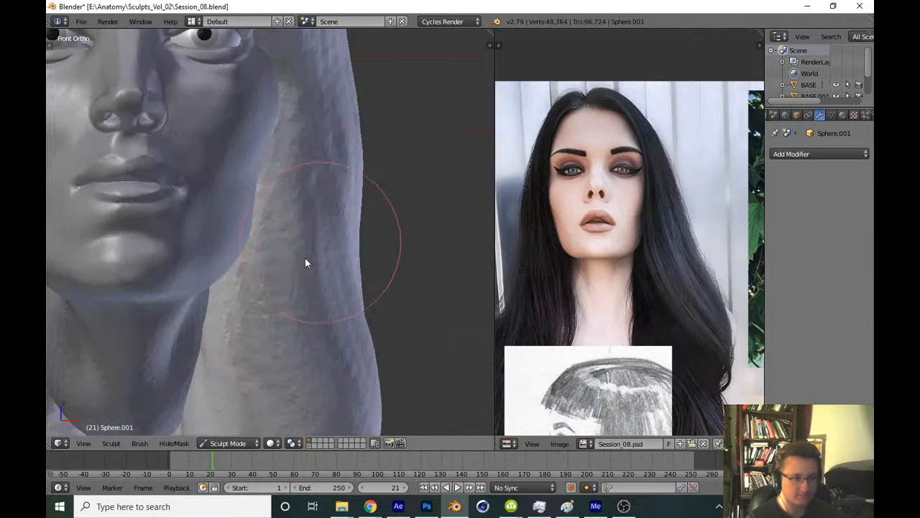
middle_click_drag(274, 309, 310, 265, "shift")
scroll(311, 266, "up", 1)
key("f")
left_click(297, 269)
left_click_drag(296, 281, 308, 359, "ctrl")
middle_click_drag(289, 279, 307, 225, "shift")
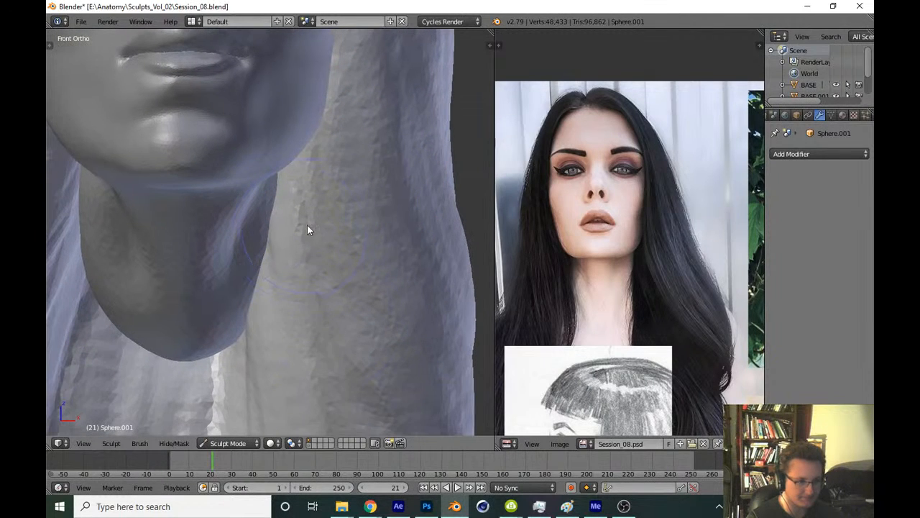
middle_click_drag(315, 342, 275, 265, "shift")
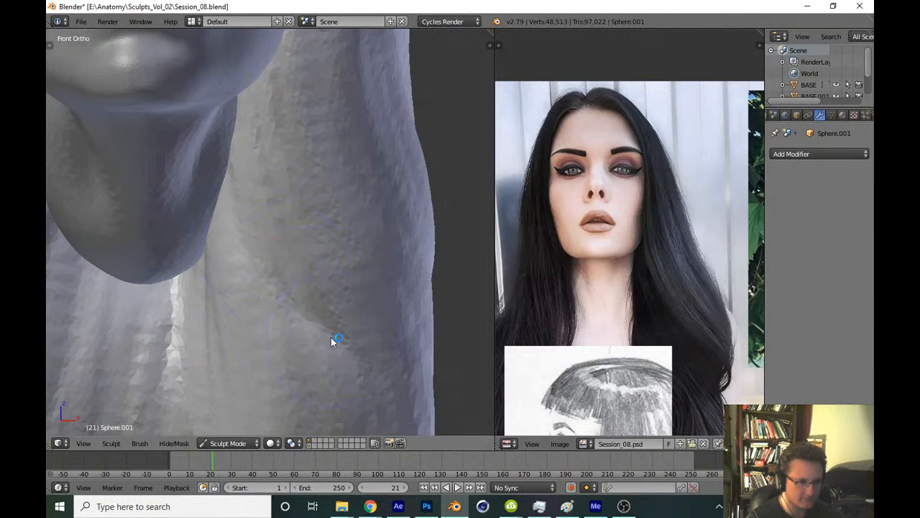
Deepen a diagonal crease from the neck edge down across the left front lock, and save over Session_08.blend
left_click_drag(232, 177, 308, 328)
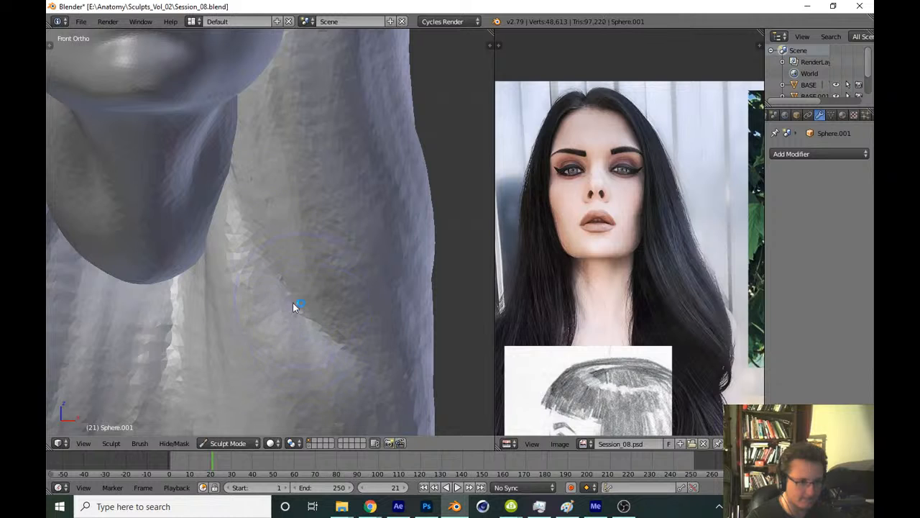
left_click_drag(230, 164, 339, 352)
scroll(339, 373, "down", 5)
middle_click_drag(381, 296, 408, 346, "shift")
key("ctrl+s")
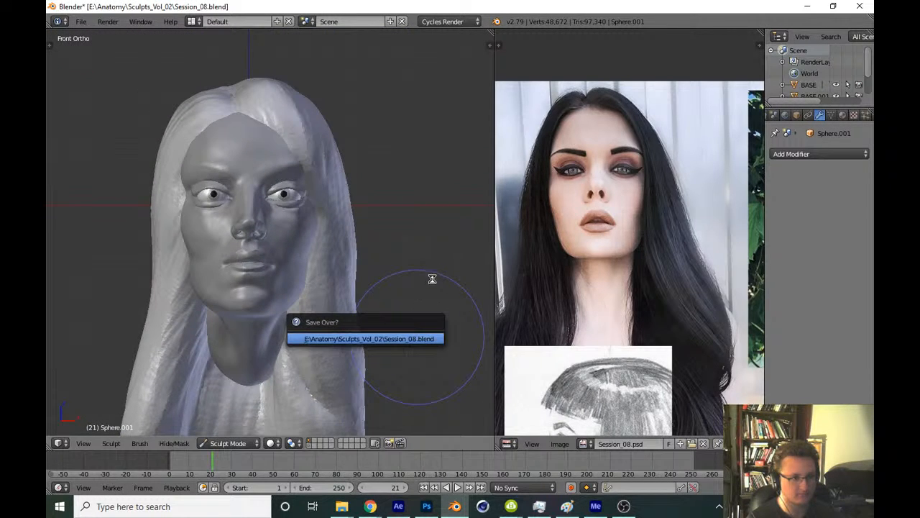
key("Return")
Return to Object Mode, give the hair a new Diffuse BSDF material with a near-black colour, and deselect it
left_click(228, 443)
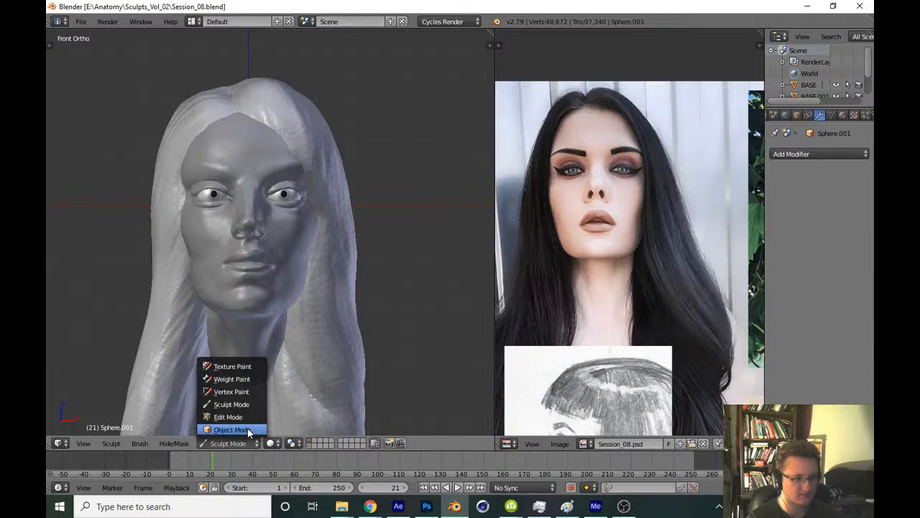
left_click(248, 429)
left_click(844, 115)
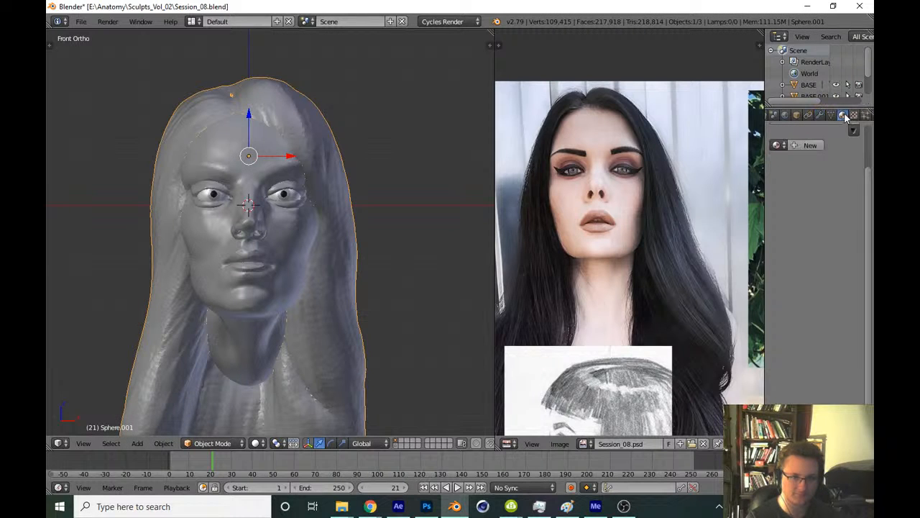
left_click(809, 145)
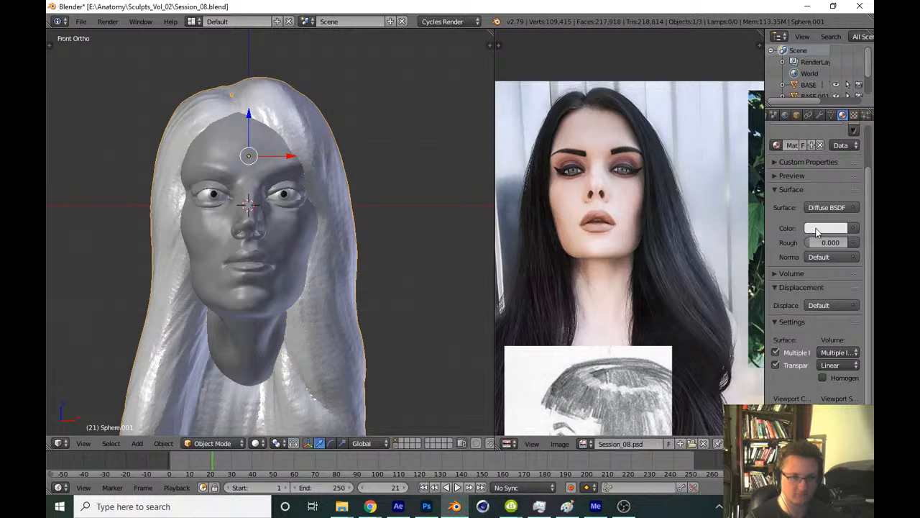
left_click(817, 229)
left_click(840, 140)
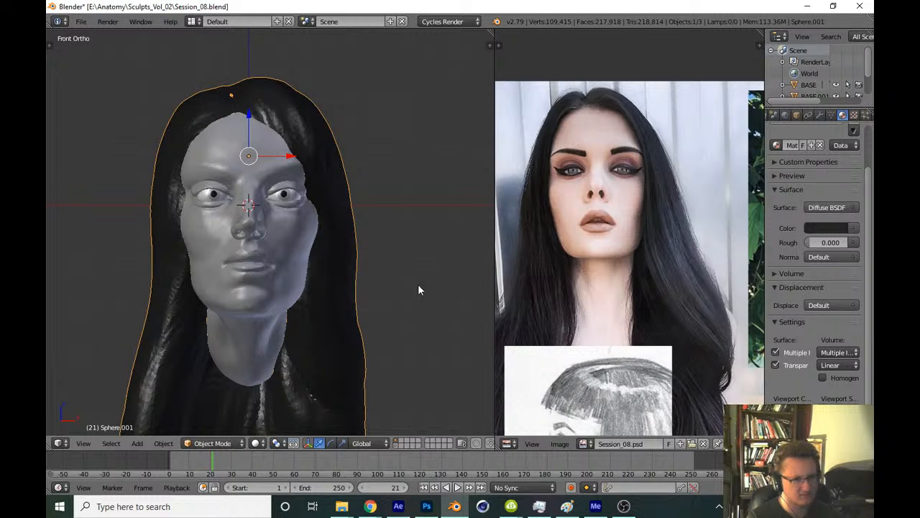
key("a")
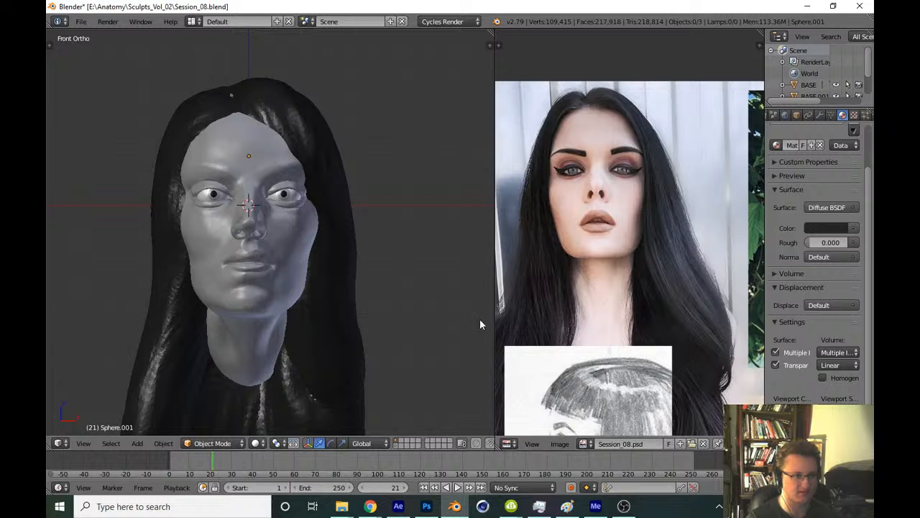
Switch the viewport to solid shading with Matcap enabled, leaving the hair deselected
key("a")
key("alt+z")
key("n")
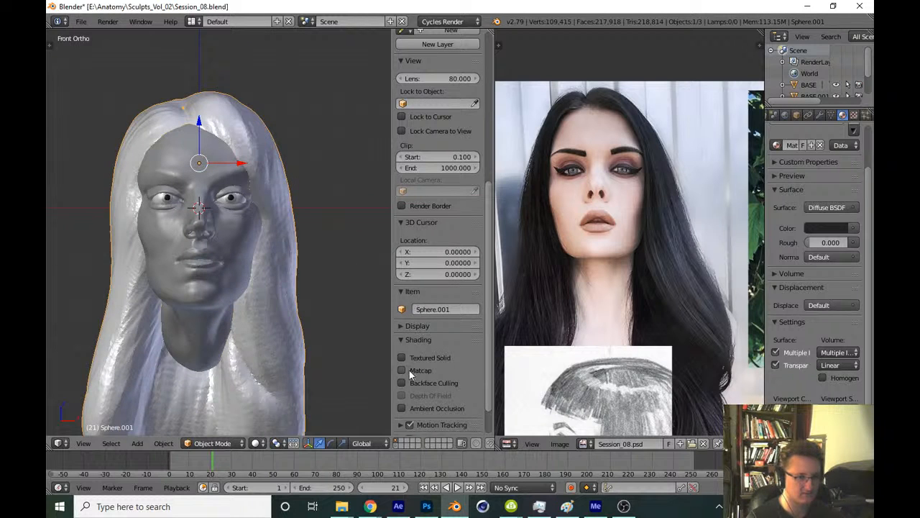
left_click(412, 374)
key("n")
key("a")
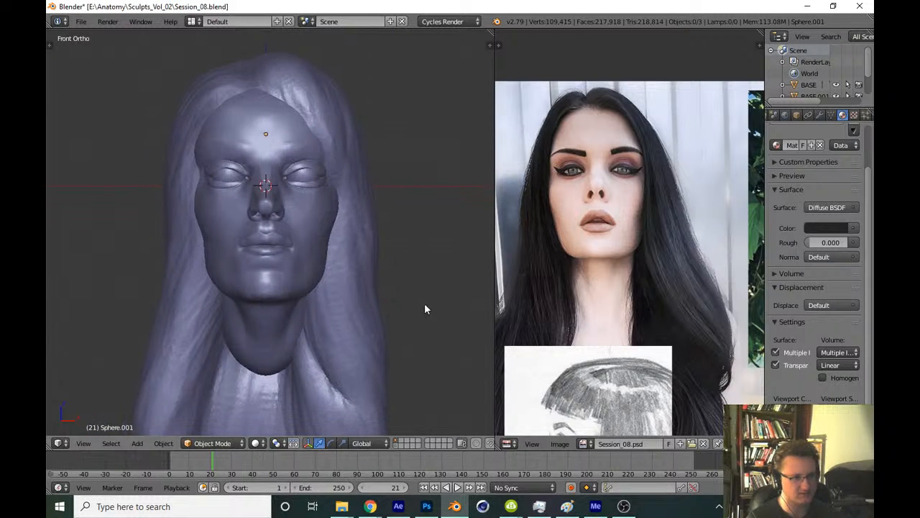
Change the viewport matcap to the reddish-pink one and save over Session_08.blend
key("n")
left_click(437, 407)
left_click(489, 245)
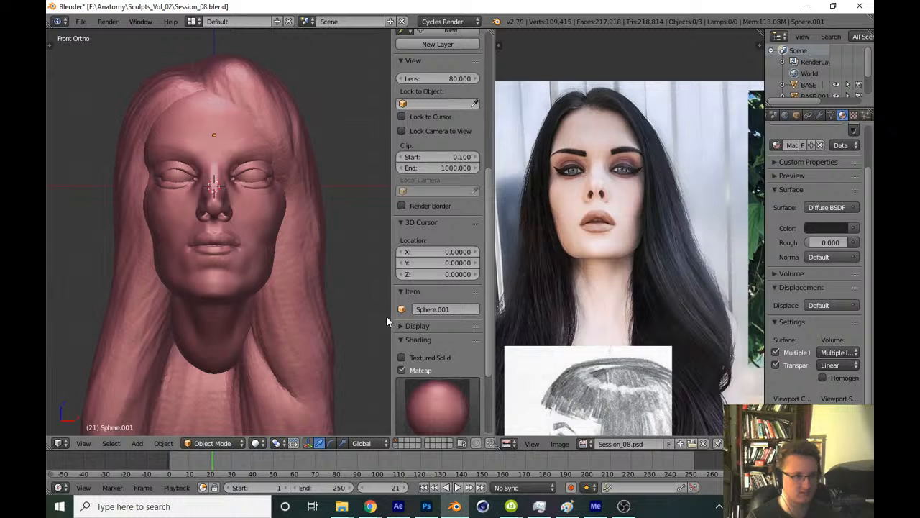
key("n")
middle_click_drag(406, 361, 416, 317, "shift")
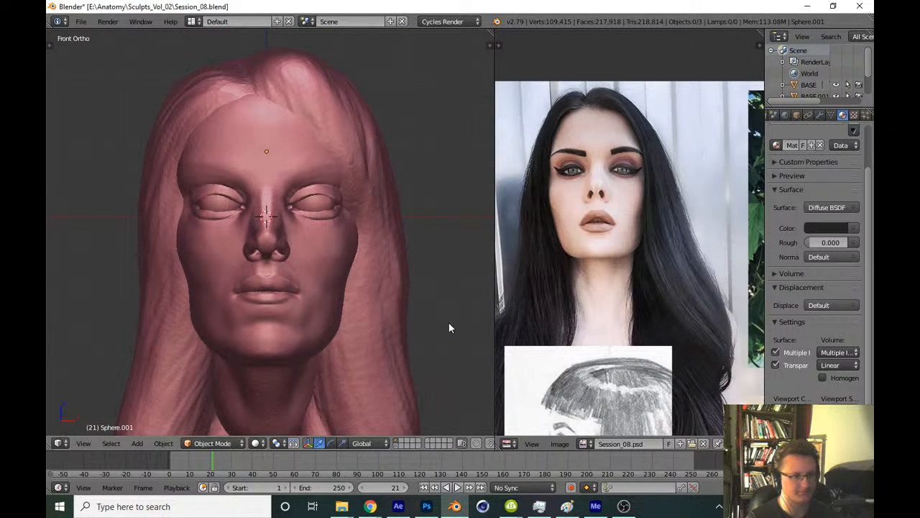
key("ctrl+s")
left_click(443, 321)
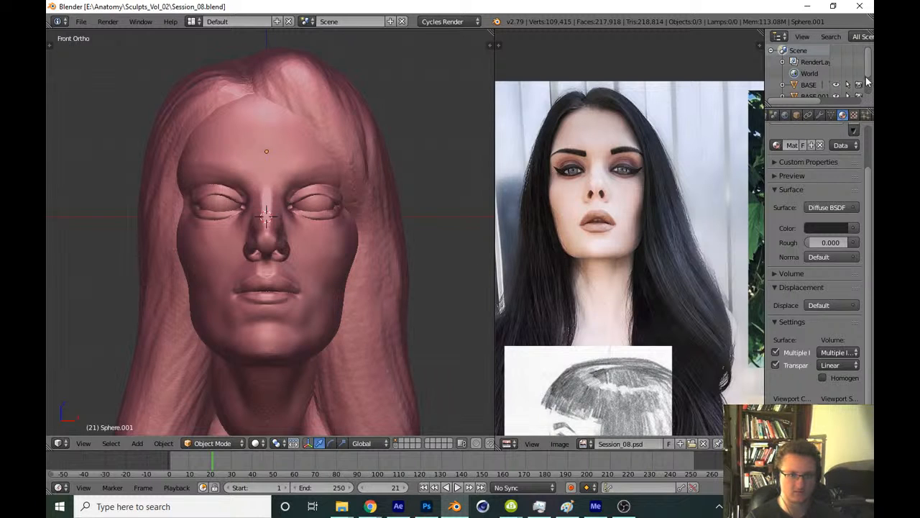
Hide the hair object to check the bald head, show it again, and put the hair in Sculpt Mode
scroll(825, 82, "down", 3)
left_click(836, 90)
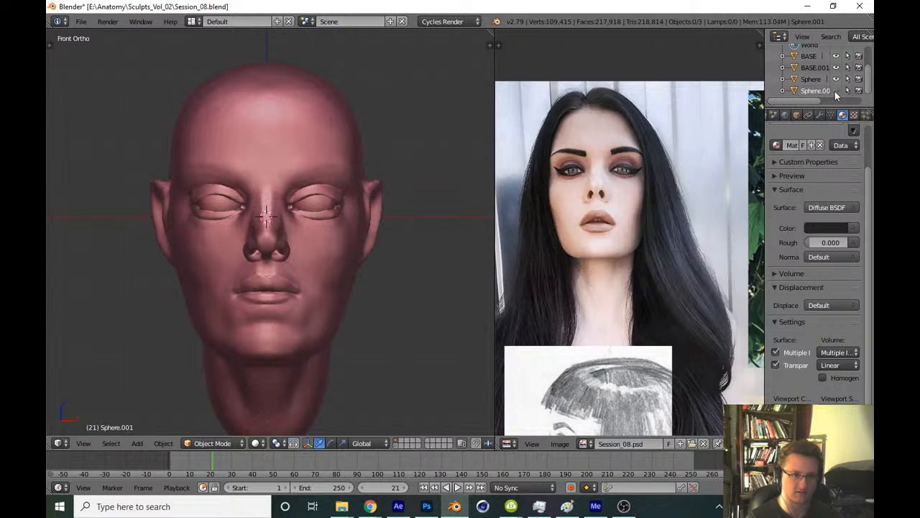
left_click(837, 90)
left_click(207, 443)
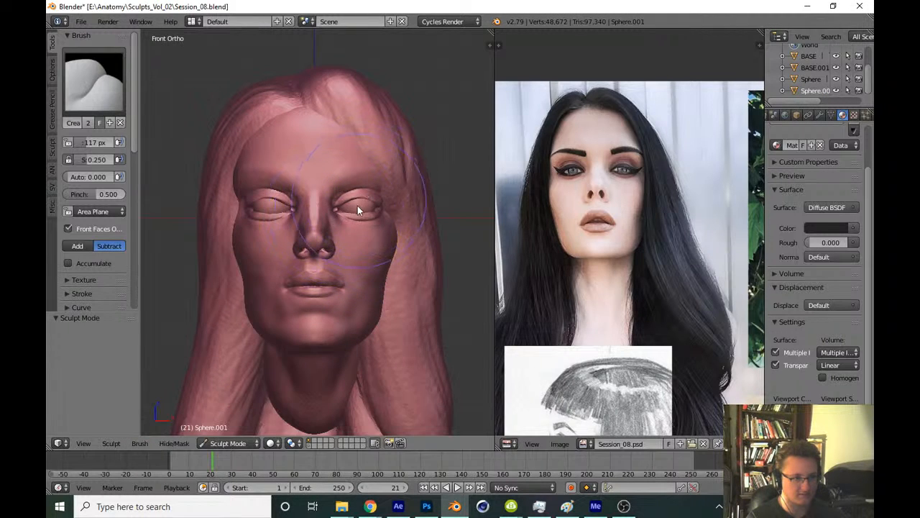
Carve the hair's front edge back along the forehead from the parting to the temple with inverted SculptDraw strokes
middle_click_drag(358, 206, 335, 265, "shift")
key("t")
scroll(328, 296, "down", 2)
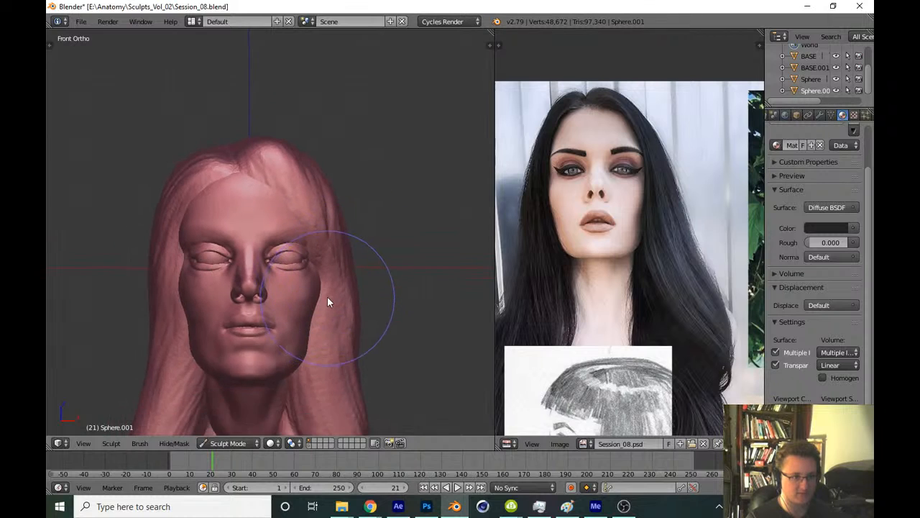
scroll(328, 296, "up", 2)
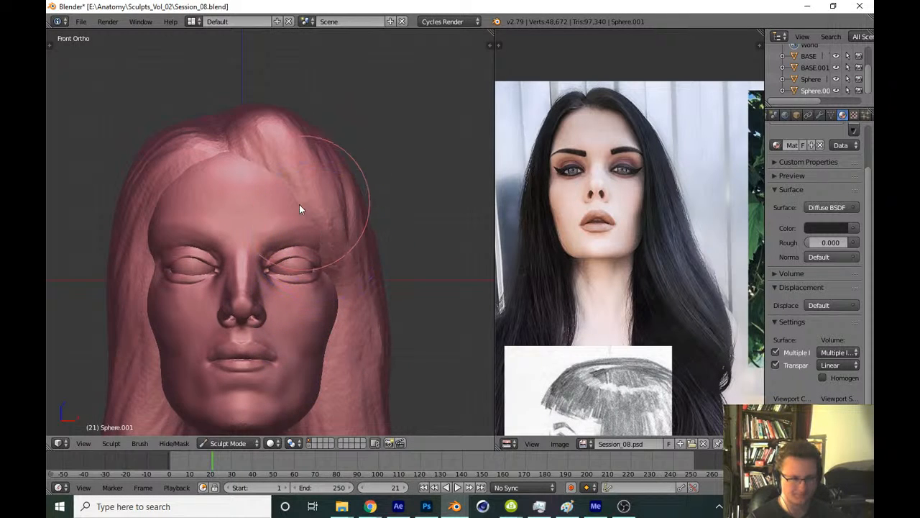
scroll(300, 204, "up", 3)
scroll(248, 199, "up", 1)
mouse_move(259, 173)
left_mouse_down("ctrl")
mouse_move(295, 230)
mouse_move(260, 136)
mouse_move(327, 189)
mouse_move(361, 272)
left_mouse_up("ctrl")
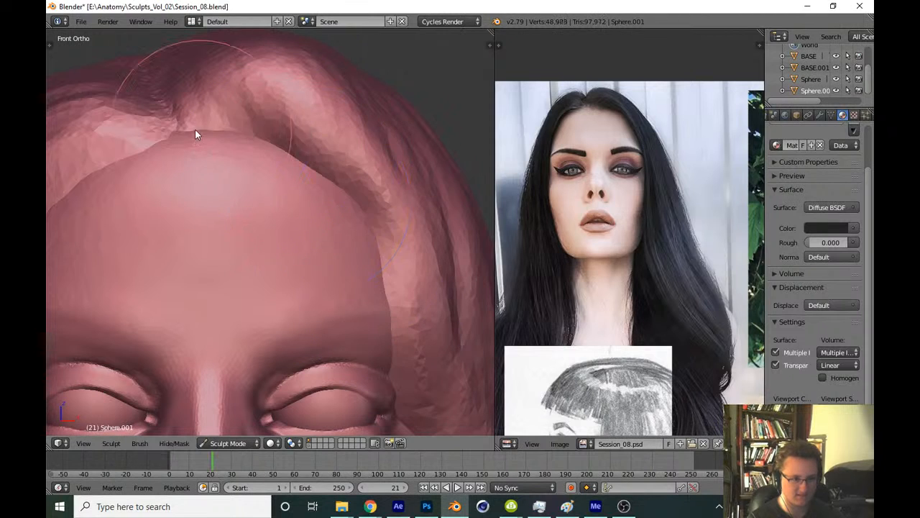
mouse_move(196, 131)
left_mouse_down("ctrl")
mouse_move(347, 244)
mouse_move(353, 284)
left_mouse_up("ctrl")
left_click_drag(258, 169, 353, 323, "ctrl")
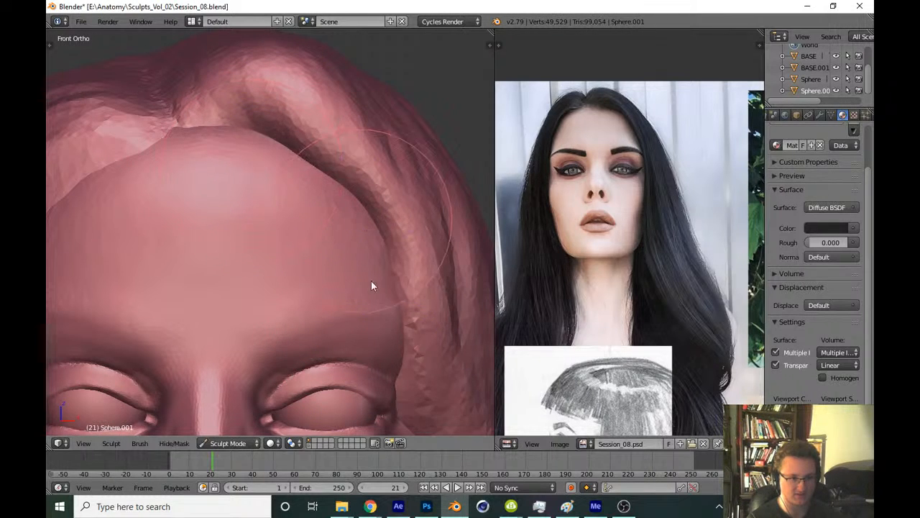
left_click_drag(371, 281, 360, 326, "ctrl")
Switch to the Clay Strips brush and build up the hair volume beside the parting, resizing the brush for the strokes
scroll(334, 273, "down", 10)
key("t")
left_click(97, 85)
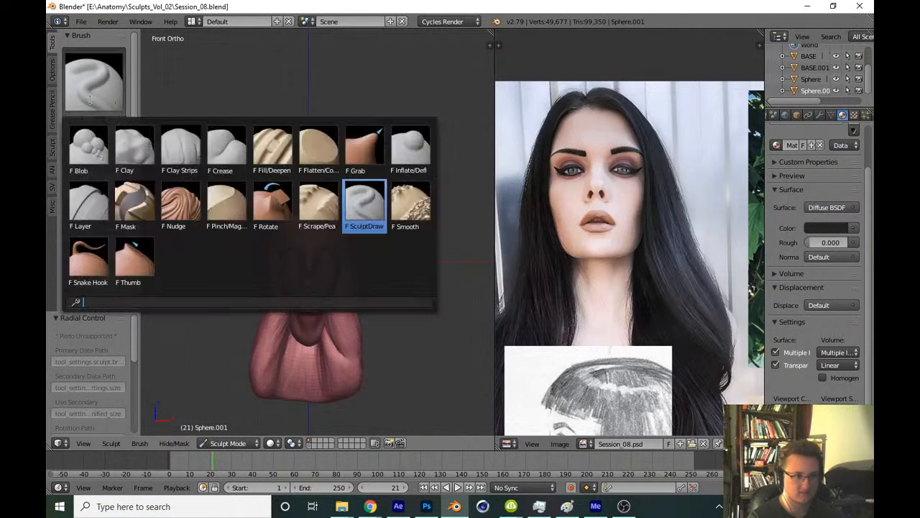
left_click(180, 150)
key("t")
mouse_move(338, 285)
middle_mouse_down("ctrl")
mouse_move(357, 213)
mouse_move(269, 208)
mouse_move(277, 238)
mouse_move(248, 236)
mouse_move(261, 262)
mouse_move(259, 242)
middle_mouse_up("ctrl")
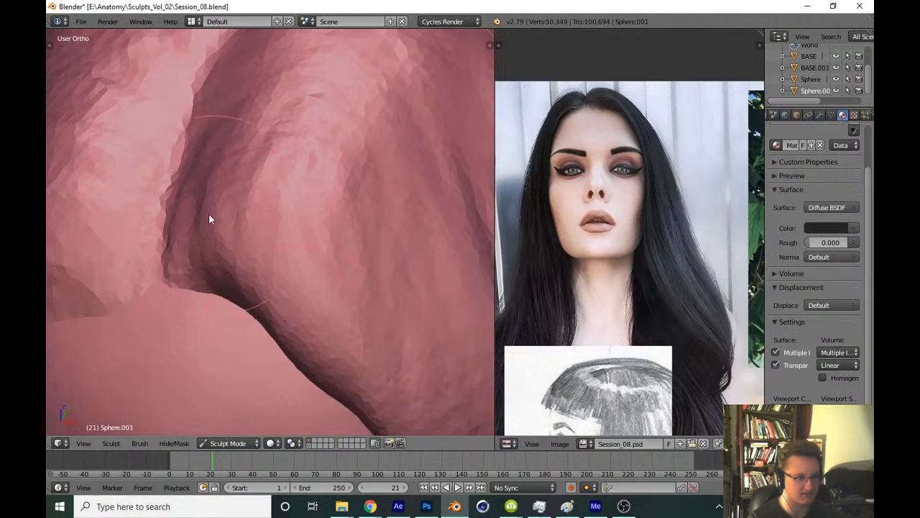
left_click_drag(208, 213, 233, 273)
middle_click_drag(252, 302, 283, 351)
key("f")
left_click(277, 309)
left_click_drag(272, 305, 290, 339)
left_click_drag(309, 221, 333, 300)
Lay further clay strands from the parting down along the hairline and across the front lock
middle_click_drag(333, 301, 287, 186, "shift")
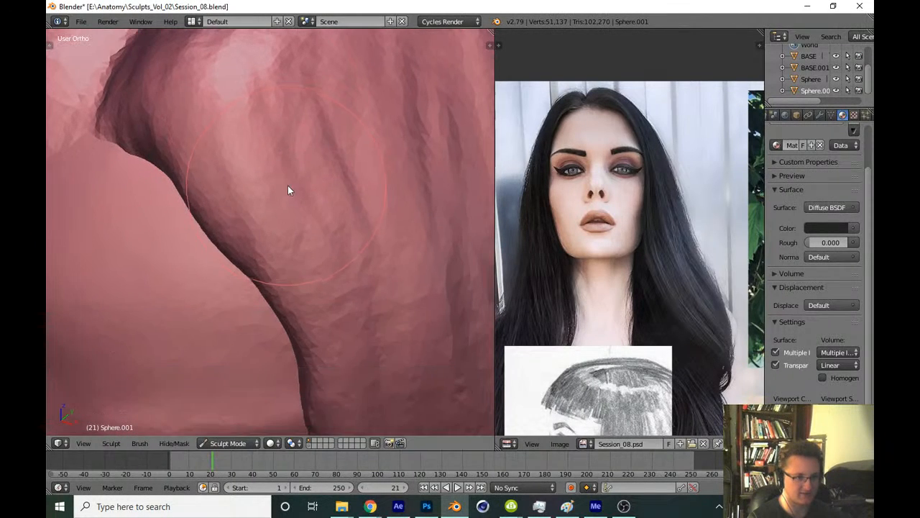
left_click_drag(162, 137, 286, 338)
left_click_drag(320, 122, 359, 270)
left_click_drag(169, 169, 241, 266)
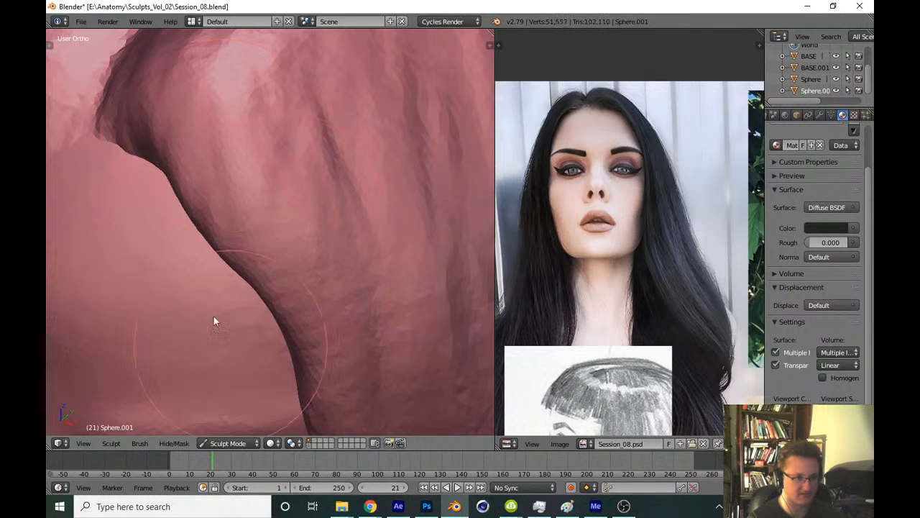
Fill out the hair edge at the temple and add downward strokes over the adjoining side hair
mouse_move(281, 284)
middle_mouse_down()
mouse_move(293, 231)
mouse_move(279, 193)
middle_mouse_up()
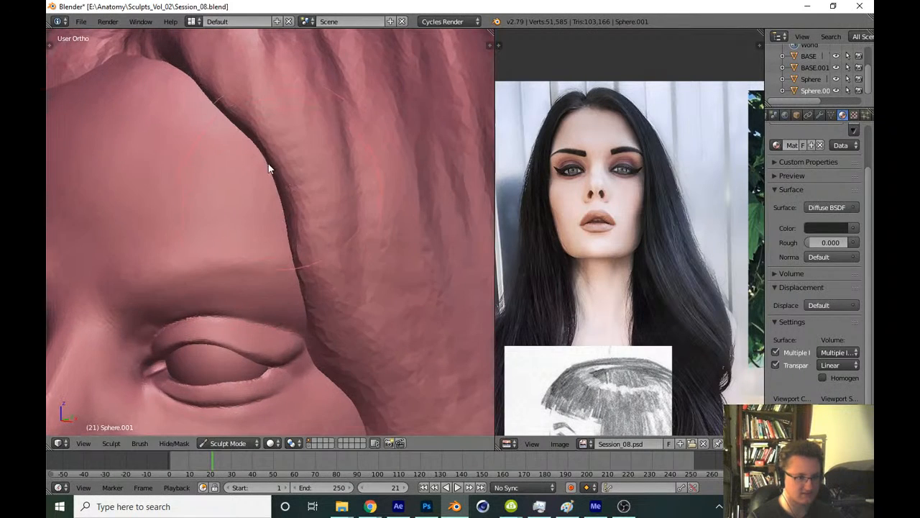
left_click_drag(269, 167, 305, 248)
left_click_drag(323, 155, 318, 205)
mouse_move(318, 205)
middle_mouse_down()
mouse_move(288, 234)
mouse_move(214, 235)
middle_mouse_up()
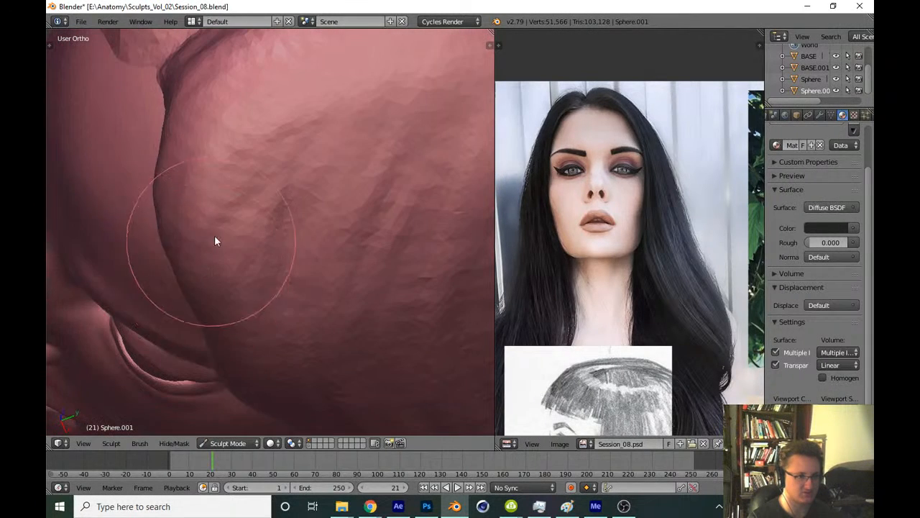
left_click_drag(317, 133, 279, 265)
left_click_drag(346, 187, 341, 338)
scroll(295, 271, "down", 2)
middle_click_drag(295, 271, 313, 256)
Deepen the groove between the forehead and the front lock from the front view, then touch up the lock's edge
key("KP_1")
scroll(350, 288, "up", 6)
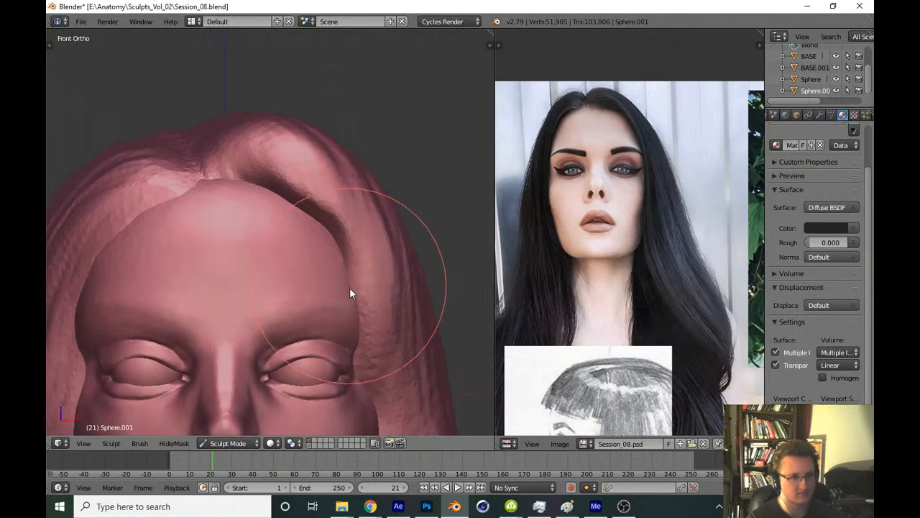
scroll(355, 255, "up", 1)
mouse_move(355, 255)
left_mouse_down("ctrl")
mouse_move(285, 238)
mouse_move(219, 198)
mouse_move(317, 244)
mouse_move(430, 350)
left_mouse_up("ctrl")
middle_click_drag(335, 257, 233, 210, "shift")
left_click_drag(241, 212, 388, 390, "ctrl")
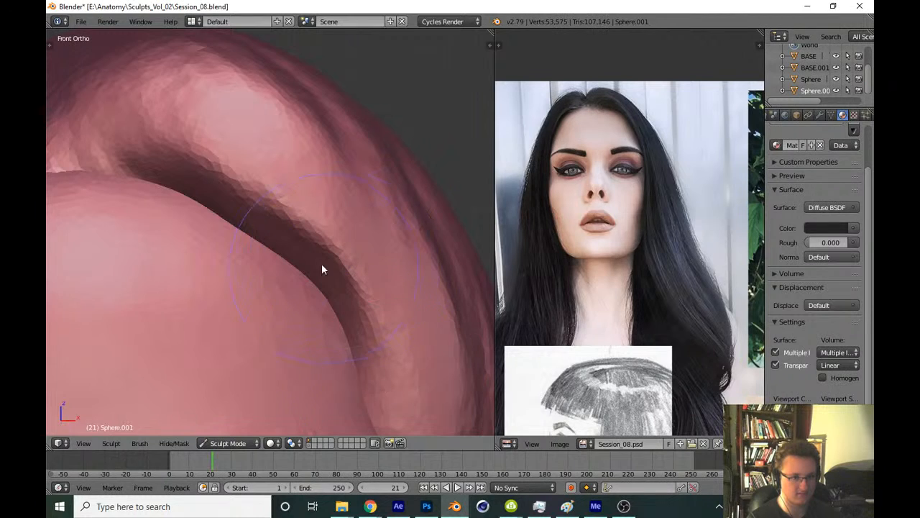
scroll(321, 264, "down", 3)
scroll(304, 306, "up", 2)
left_click_drag(345, 233, 346, 285)
scroll(358, 310, "down", 11)
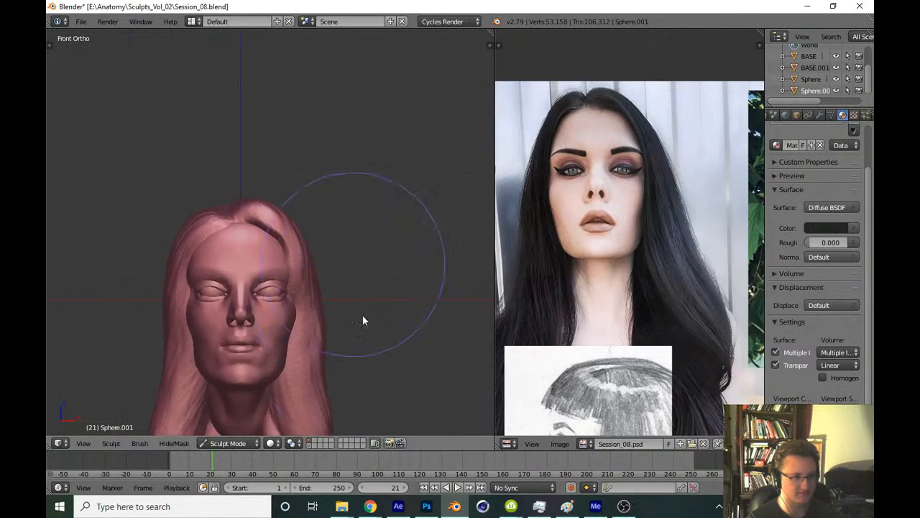
Return to the Clay Strips brush and thicken the front lock from the parting down toward the temple
scroll(338, 273, "up", 7)
key("t")
left_click(94, 88)
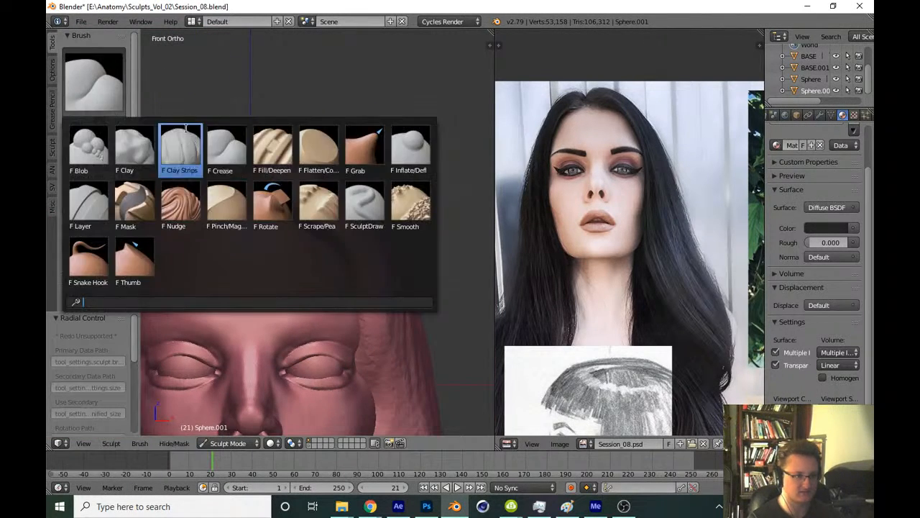
left_click(180, 151)
key("t")
middle_click_drag(270, 262, 269, 277, "shift")
scroll(269, 277, "up", 6)
mouse_move(253, 162)
left_mouse_down()
mouse_move(386, 307)
mouse_move(374, 333)
left_mouse_up()
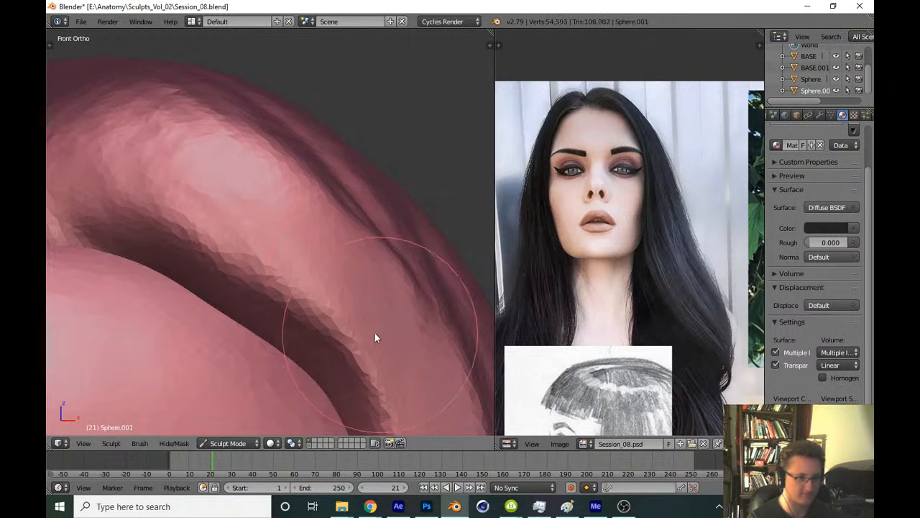
mouse_move(375, 333)
middle_mouse_down("shift")
mouse_move(314, 234)
mouse_move(264, 262)
middle_mouse_up("shift")
scroll(315, 234, "down", 3)
scroll(263, 262, "up", 2)
left_click_drag(233, 145, 295, 324)
scroll(266, 298, "down", 2)
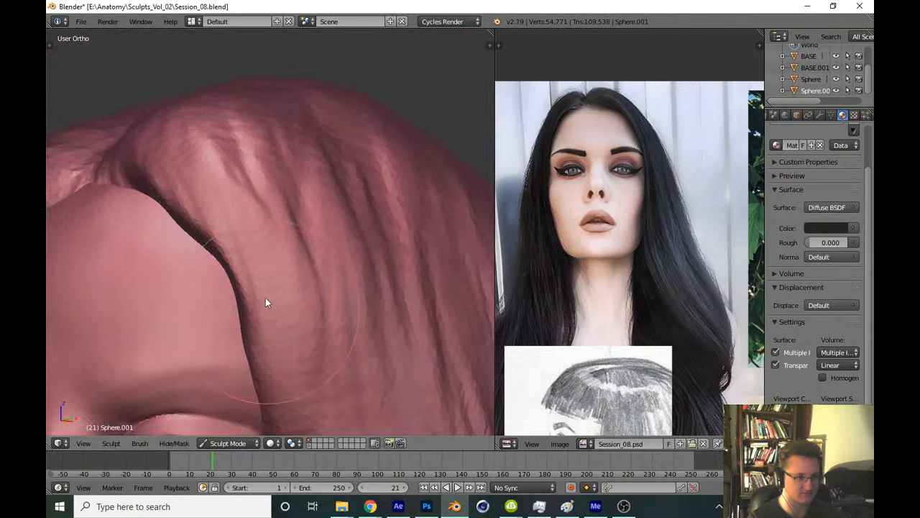
Sculpt long flowing strands from the crown down the front and side of the hair
left_click_drag(288, 187, 297, 326)
mouse_move(279, 359)
middle_mouse_down("shift")
mouse_move(280, 302)
mouse_move(241, 259)
middle_mouse_up("shift")
scroll(290, 289, "up", 2)
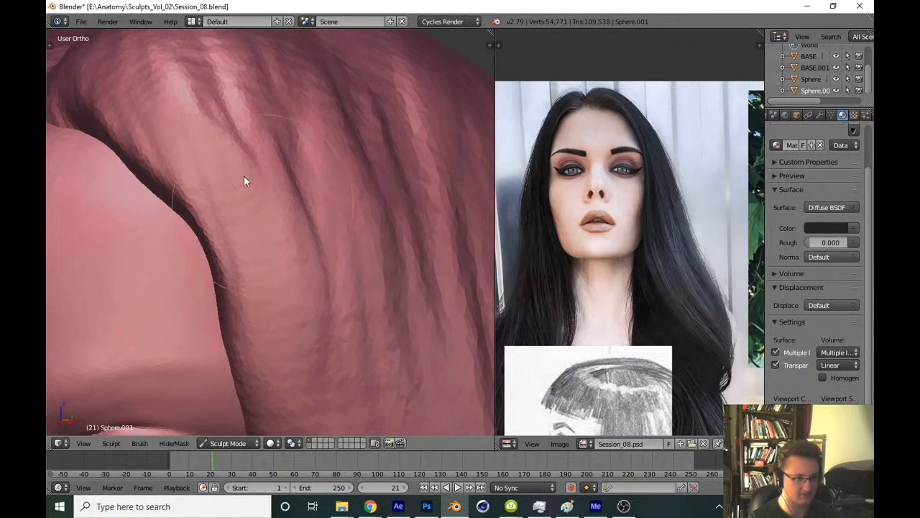
left_click_drag(173, 94, 313, 338)
left_click_drag(288, 126, 370, 410)
middle_click_drag(326, 153, 299, 201)
left_click_drag(348, 72, 321, 417)
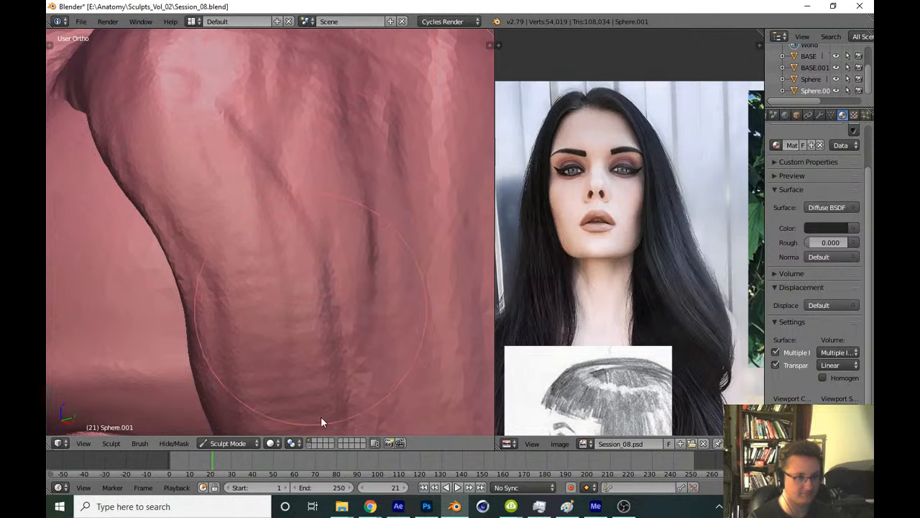
left_click_drag(399, 111, 404, 359)
Resize the brush and refine the hair edge beside the temple with a short clay stroke
scroll(346, 265, "down", 5)
middle_click_drag(347, 266, 312, 272)
key("f")
left_click(300, 263)
scroll(309, 217, "up", 4)
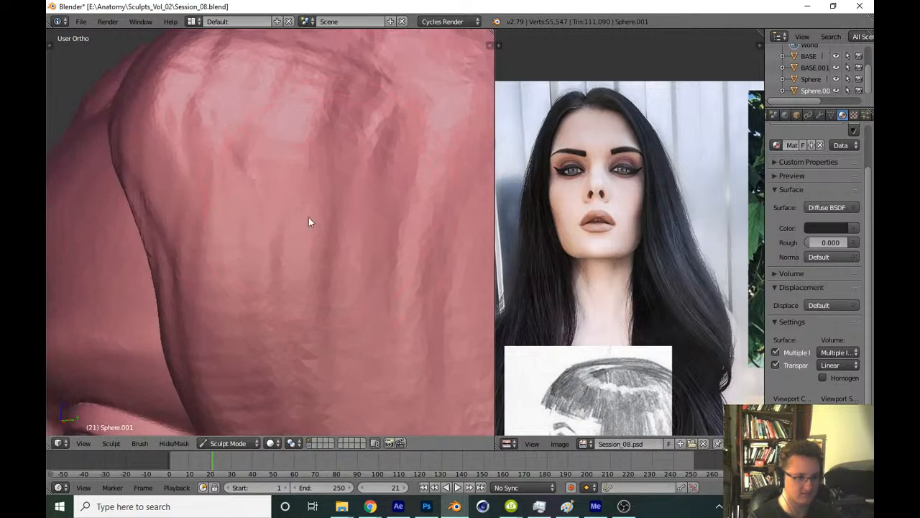
left_click_drag(188, 346, 188, 309)
Pull the hair's front edge forward over the forehead with a large Grab brush in the side view, and save the file
key("KP_3")
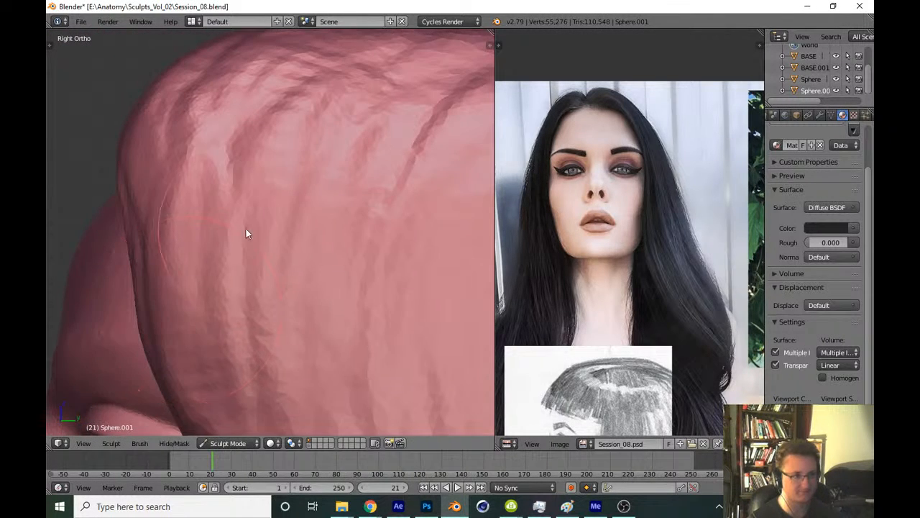
scroll(246, 229, "down", 2)
key("g")
key("f")
left_click(293, 263)
left_click_drag(188, 261, 161, 277)
scroll(188, 329, "down", 6)
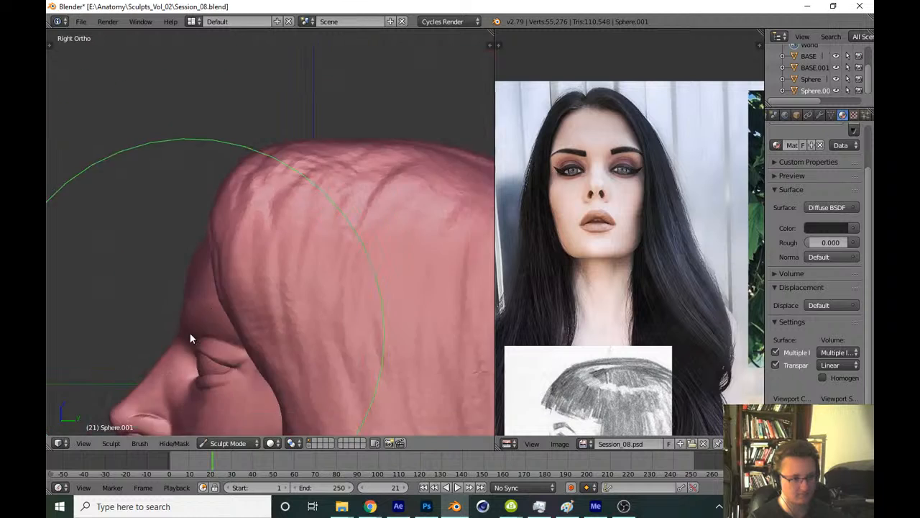
key("KP_1")
scroll(302, 306, "down", 3)
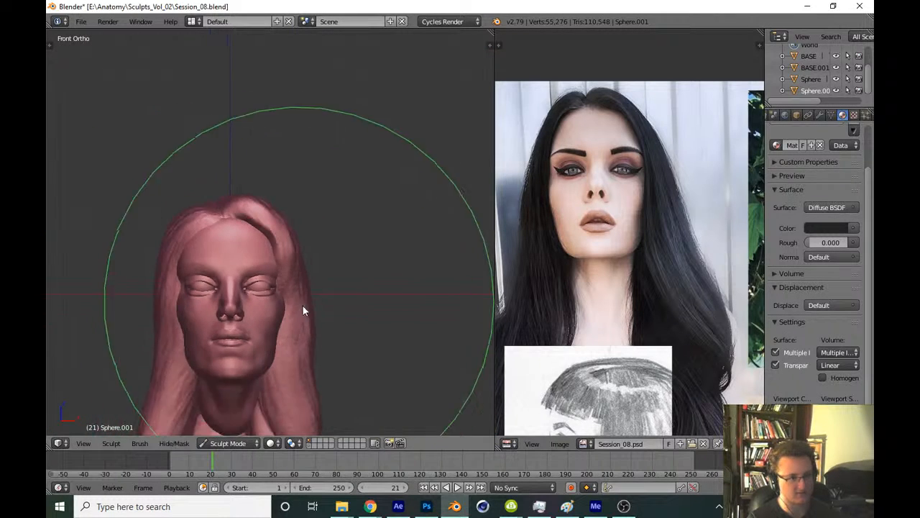
key("ctrl+s")
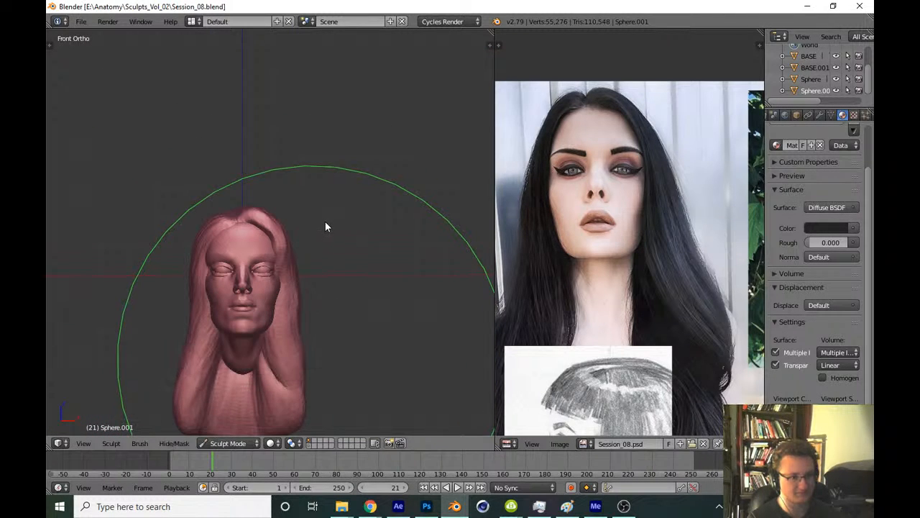
Resize the Grab brush, nudge the hair edge beside the eye toward the face, and save over Session_08.blend
scroll(315, 309, "up", 8)
key("f")
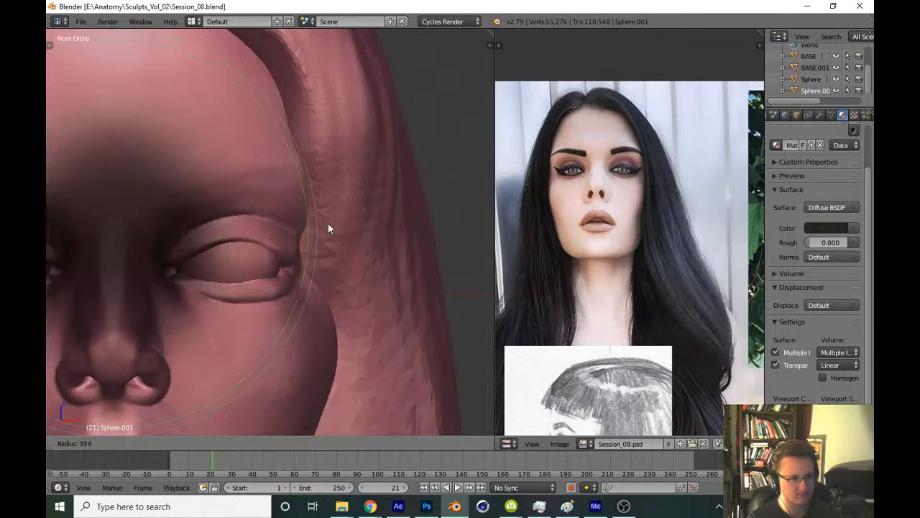
left_click(328, 223)
left_click_drag(306, 224, 291, 217)
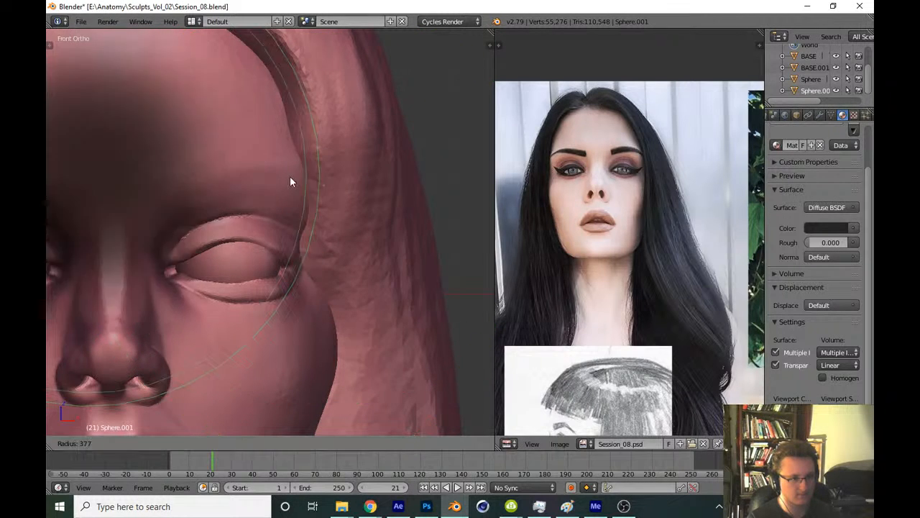
scroll(326, 315, "down", 5)
scroll(326, 315, "down", 5)
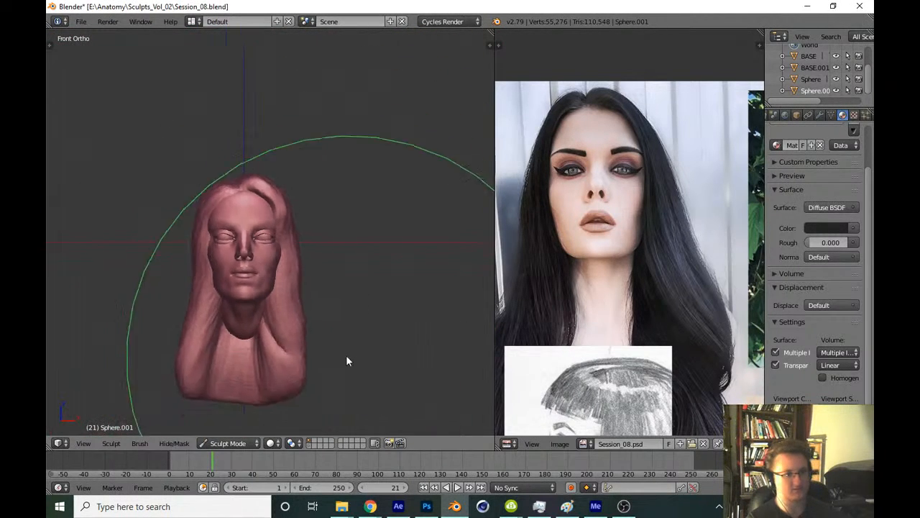
key("ctrl+s")
left_click(311, 352)
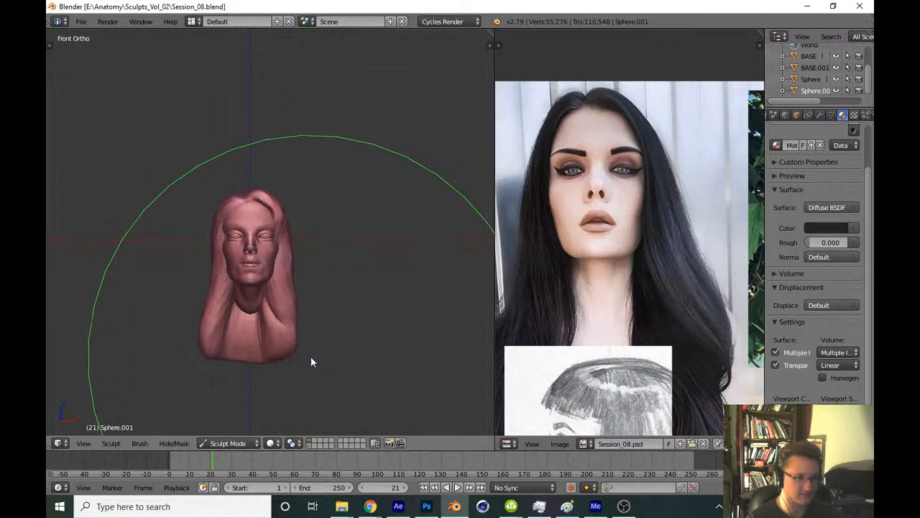
Try the purple-blue matcap on the sculpt and replace it with the beige clay one
key("n")
left_click(414, 395)
left_click(533, 241)
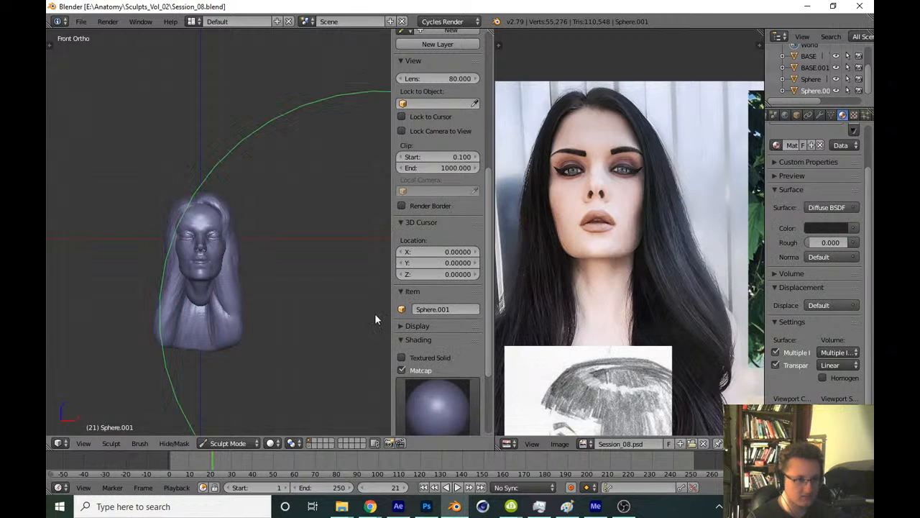
left_click(431, 398)
left_click(604, 234)
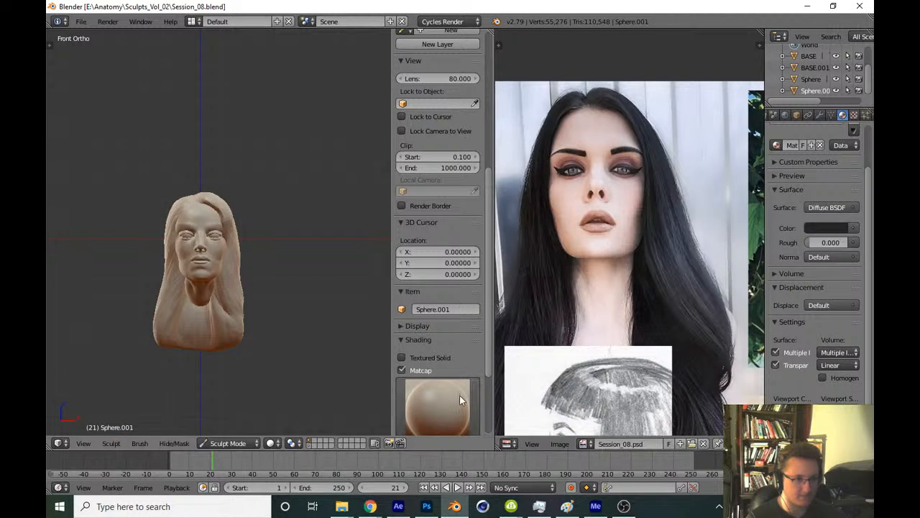
Check the face and hair up close, return the hair to Object Mode, and save over Session_08.blend
key("n")
scroll(361, 279, "up", 4)
middle_click_drag(311, 363, 366, 318, "shift")
scroll(363, 299, "down", 1)
scroll(419, 317, "up", 1)
left_click(237, 442)
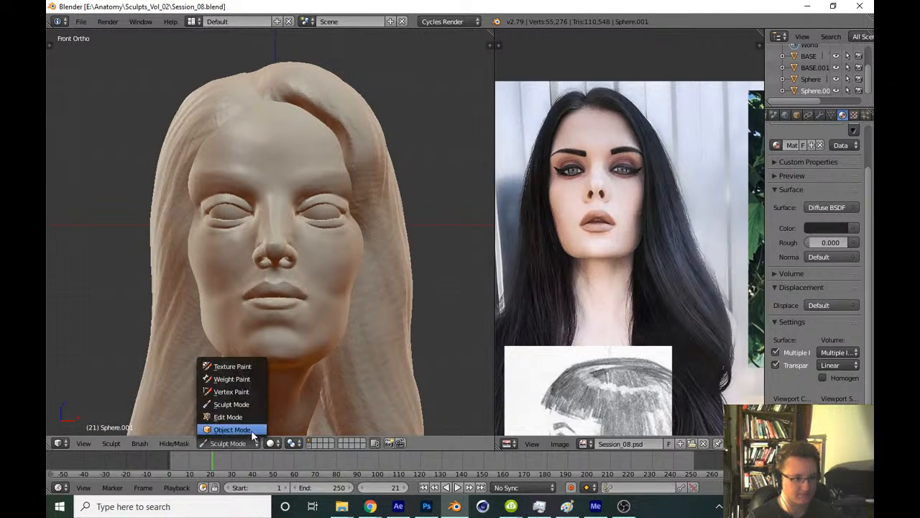
left_click(251, 428)
key("ctrl+s")
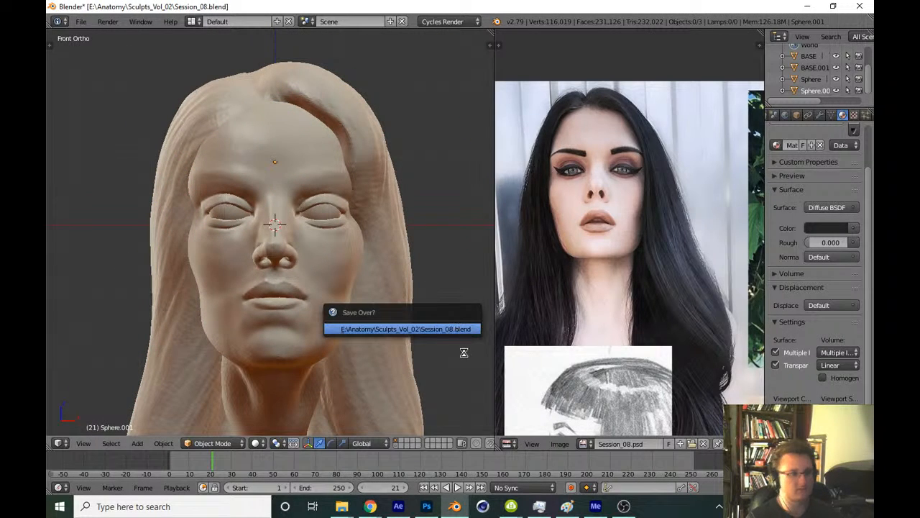
key("Return")
Compare the purple-blue and dark grey matcaps on the head, and set the viewport matcap to the near-black one
key("n")
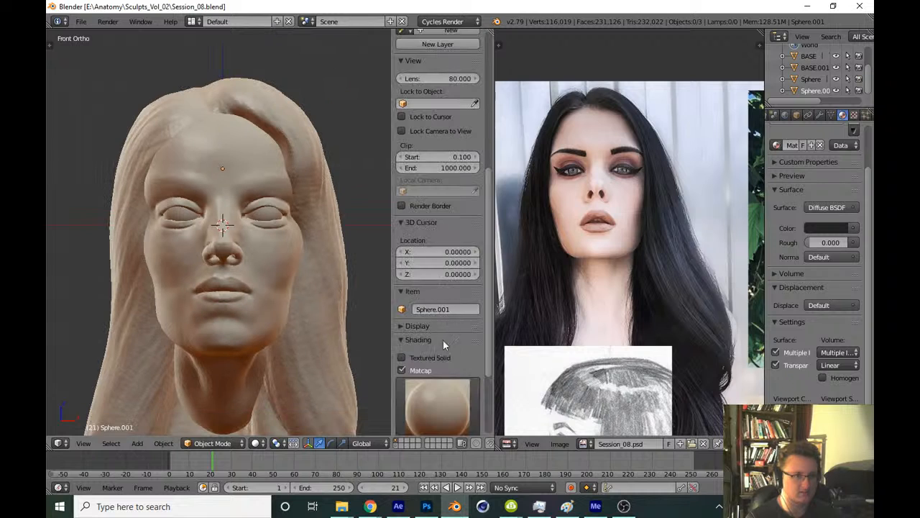
left_click(440, 402)
left_click(542, 230)
left_click(438, 410)
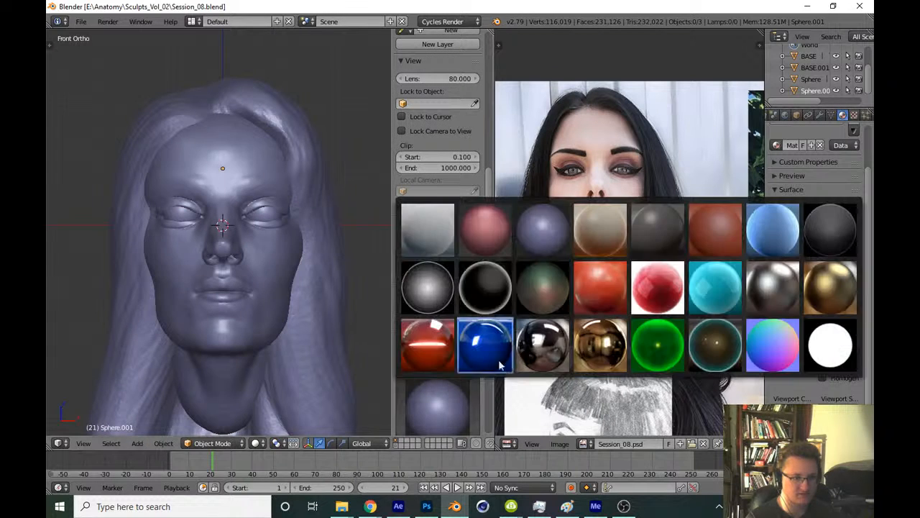
left_click(657, 229)
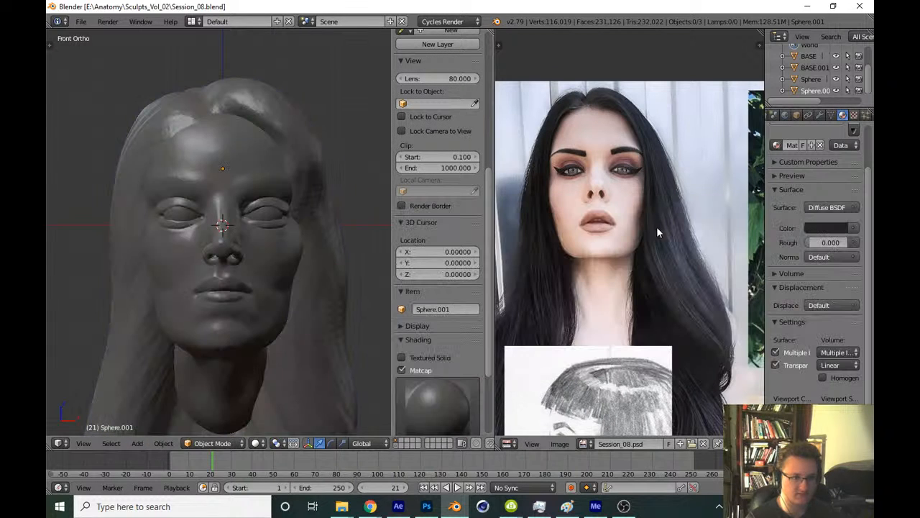
left_click(441, 407)
left_click(829, 228)
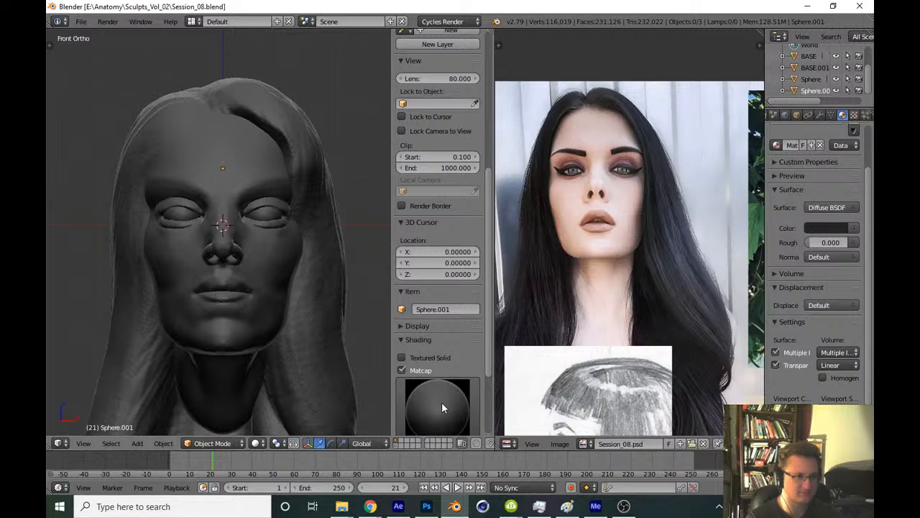
Try the bright grey, rim-lit black and teal-rimmed brown matcaps on the head
left_click(441, 409)
left_click(437, 353)
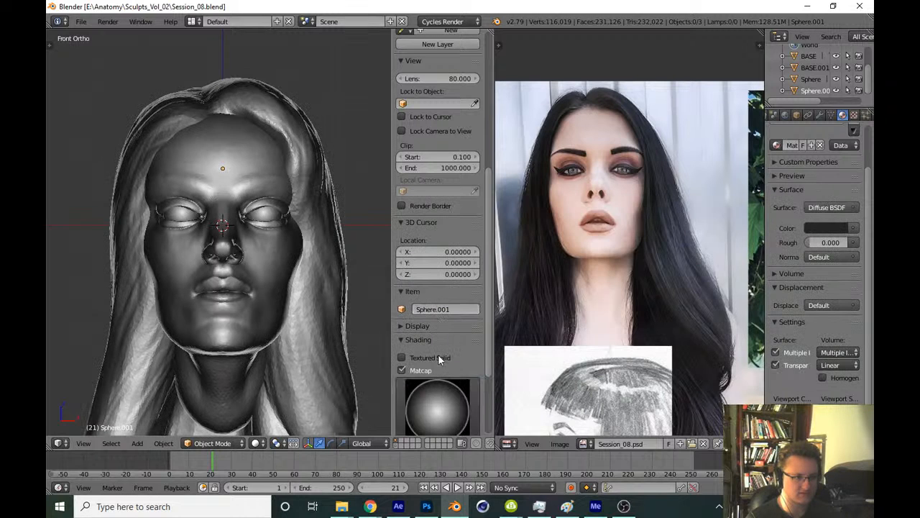
left_click(438, 395)
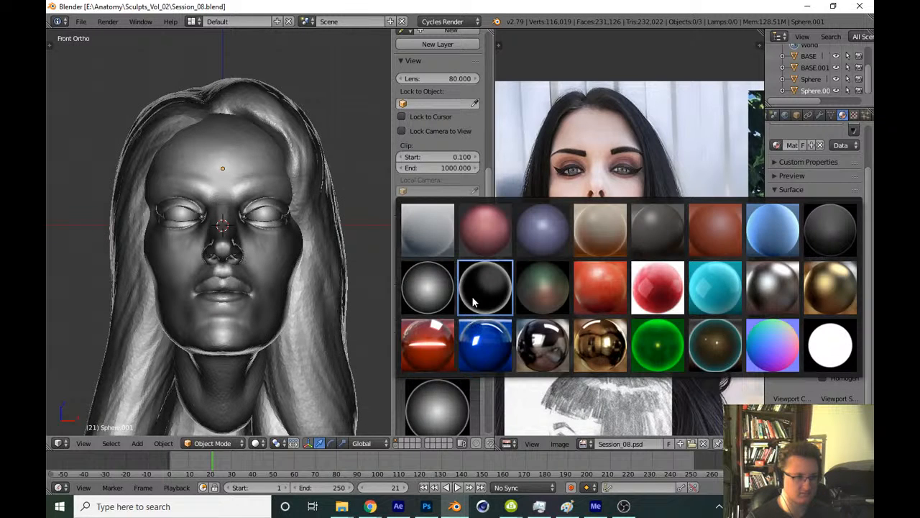
left_click(475, 302)
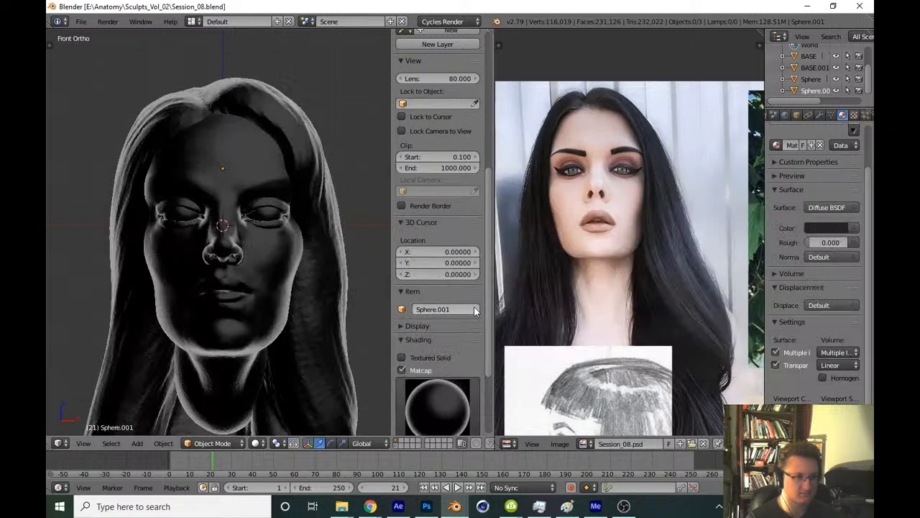
left_click(442, 408)
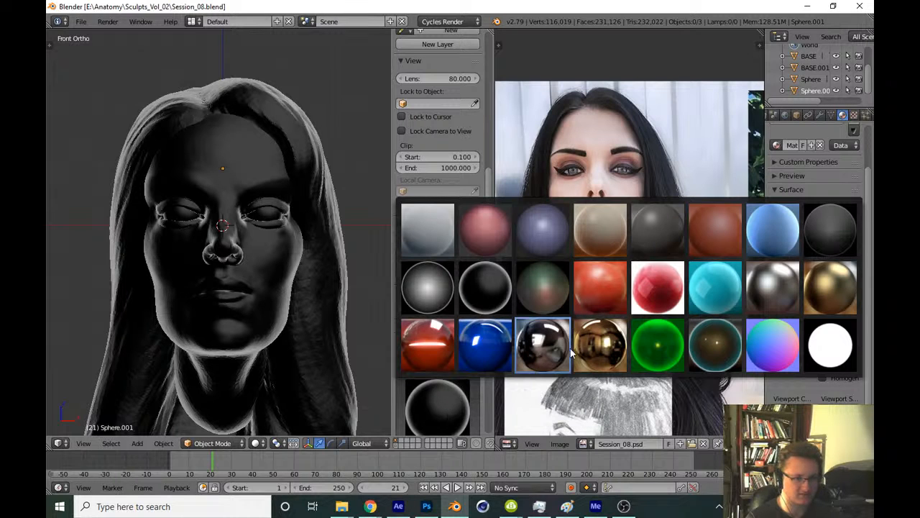
left_click(703, 352)
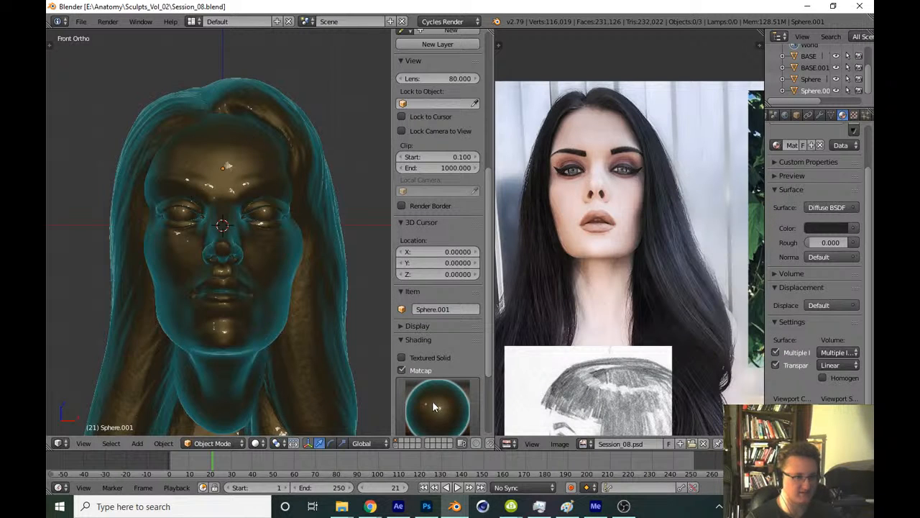
Try the glossy pink-red and silver metal matcaps on the head and switch back to the teal-rimmed brown one
left_click(432, 411)
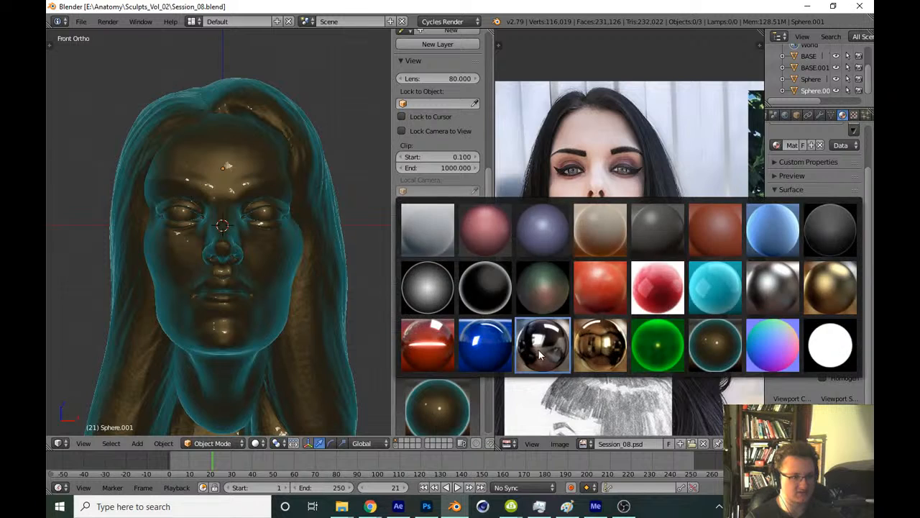
left_click(658, 286)
left_click(435, 403)
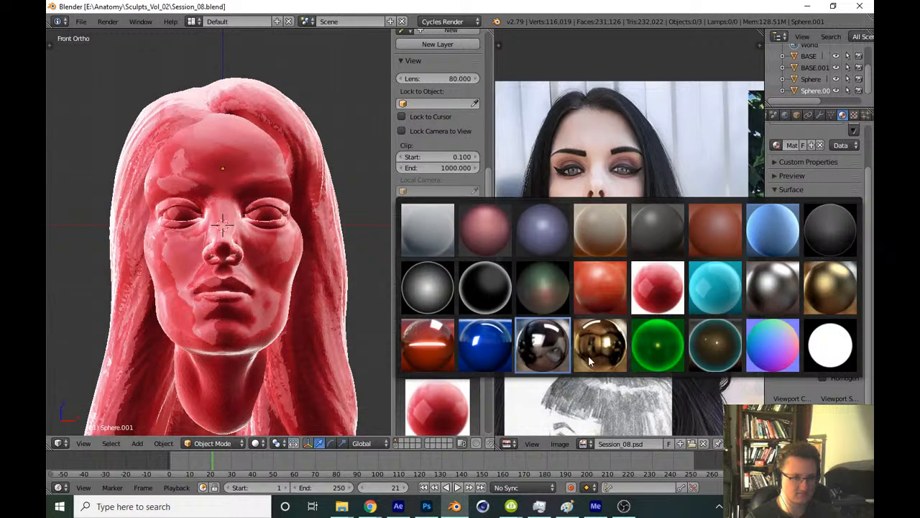
left_click(772, 297)
left_click(415, 421)
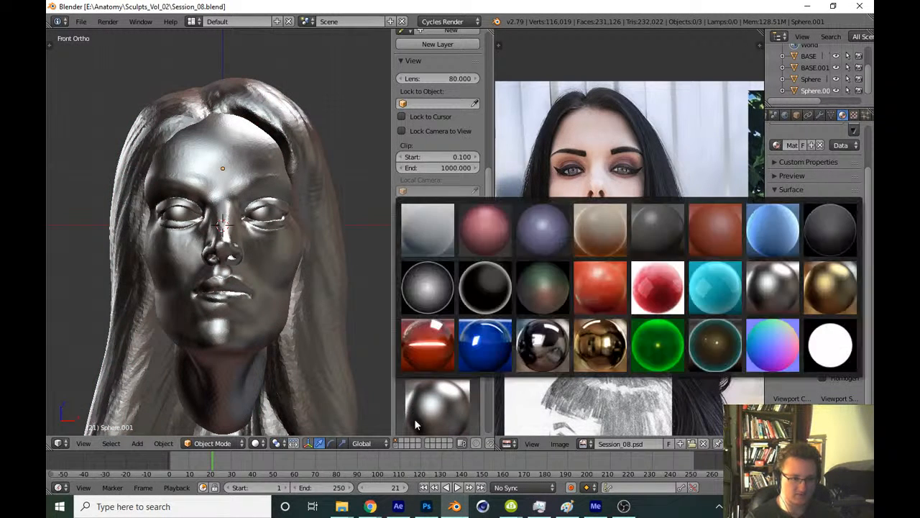
left_click(716, 347)
Compare the bright grey and rim-lit black matcaps, and set the viewport matcap to the bright grey one
left_click(435, 402)
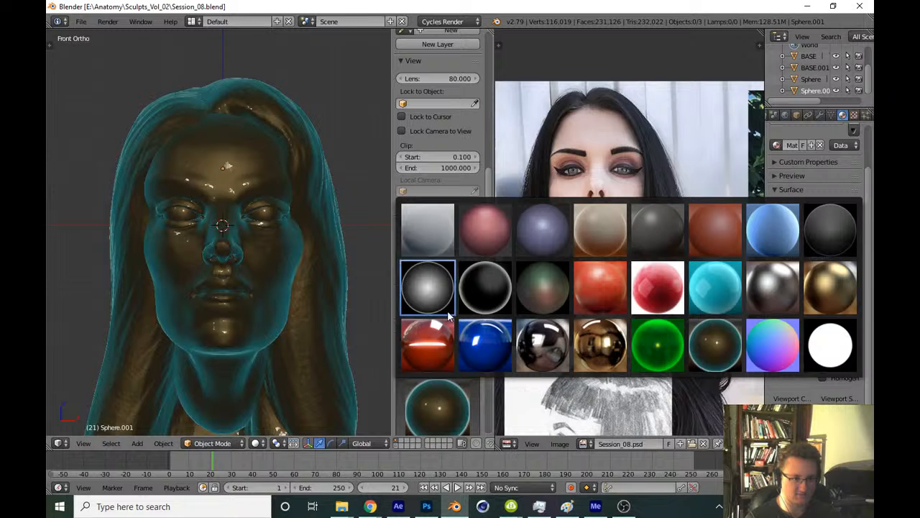
left_click(445, 308)
left_click(440, 414)
left_click(481, 302)
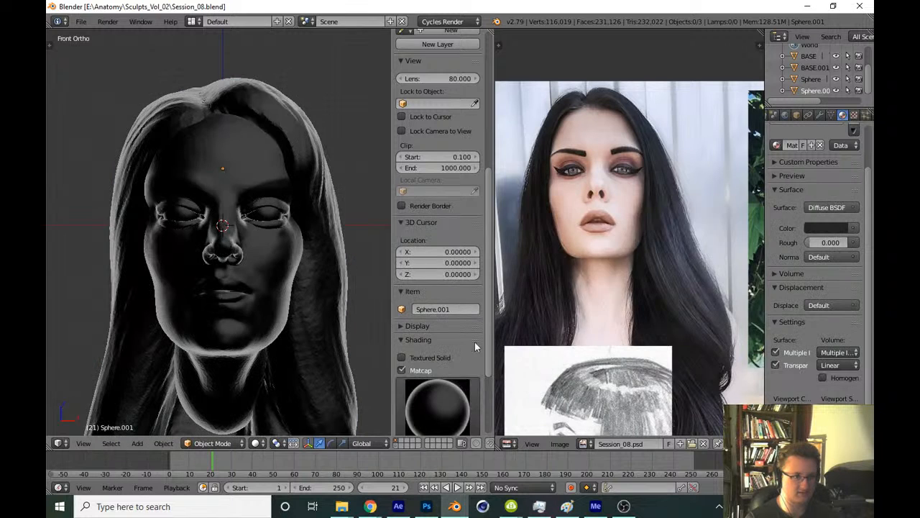
left_click(437, 407)
left_click(425, 226)
key("n")
key("ctrl+s")
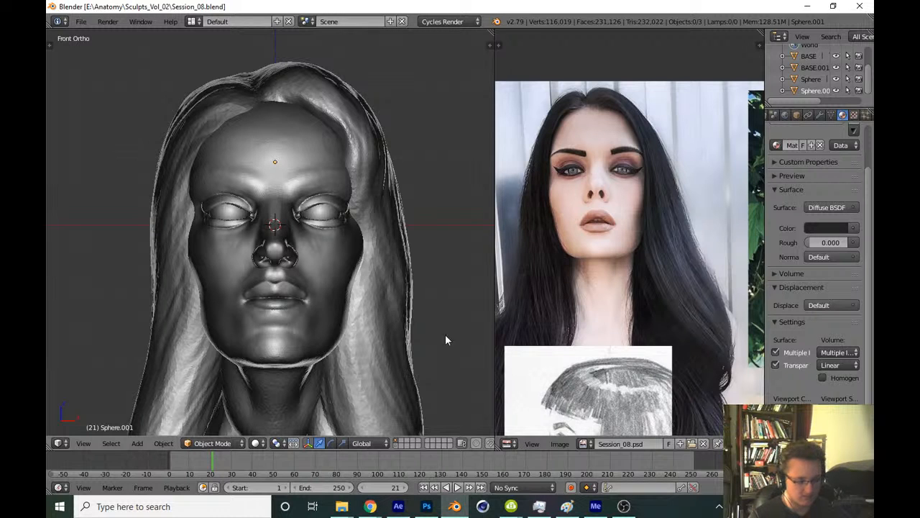
Enable Only Render in the viewport display settings and save over Session_08.blend
key("n")
left_click(423, 326)
left_click(421, 347)
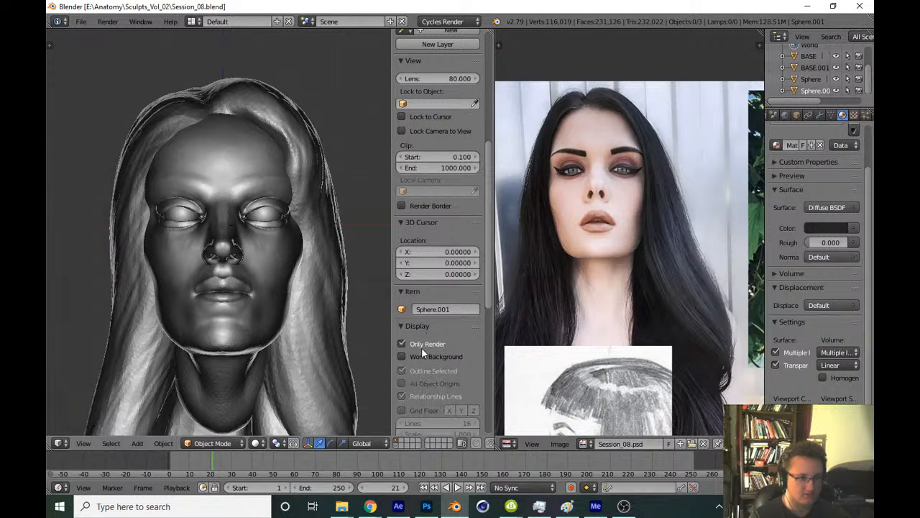
key("n")
key("ctrl+s")
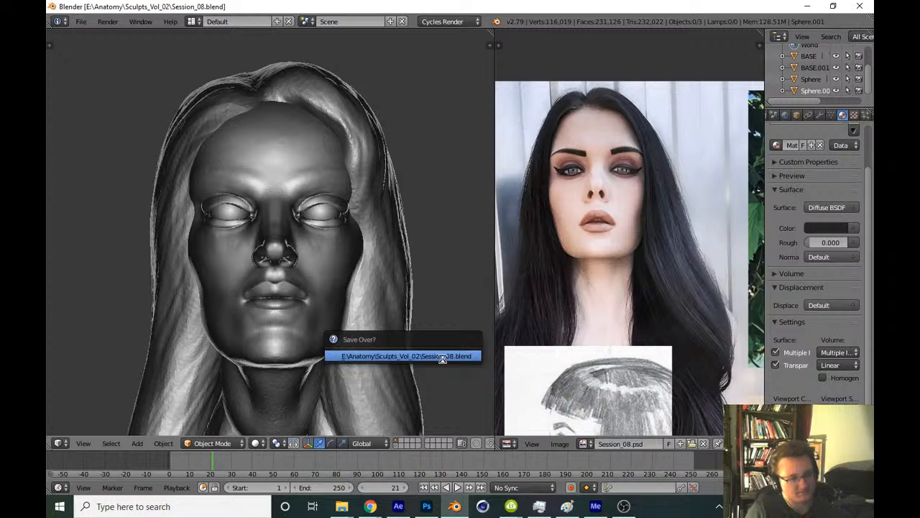
left_click(442, 357)
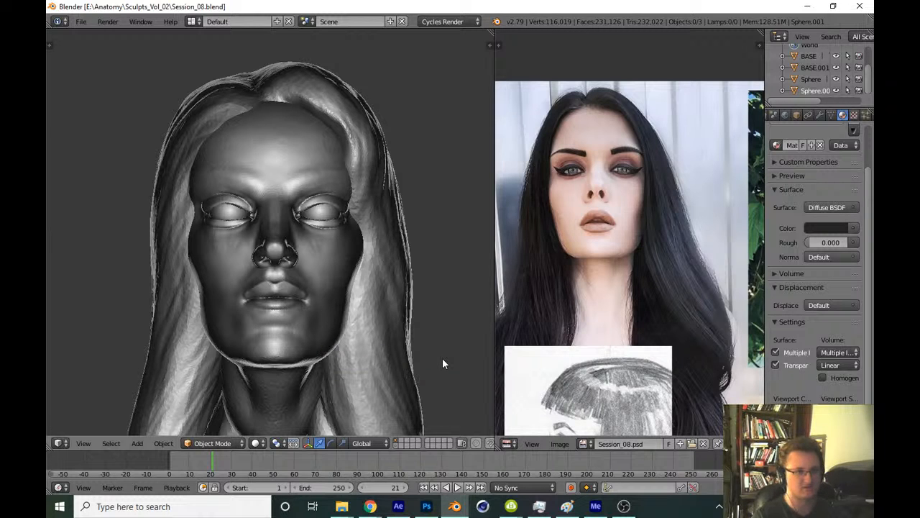
Check the head from an angle, frame it closer from the front, and save over Session_08.blend
scroll(399, 288, "down", 1)
scroll(430, 267, "up", 2)
mouse_move(431, 270)
middle_mouse_down()
mouse_move(379, 273)
mouse_move(446, 273)
mouse_move(391, 303)
mouse_move(384, 269)
mouse_move(356, 324)
mouse_move(396, 339)
middle_mouse_up()
key("KP_1")
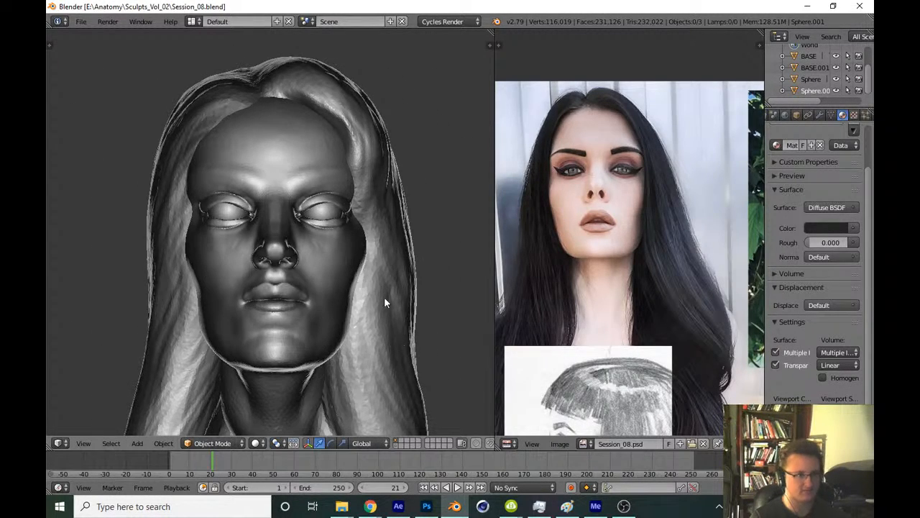
middle_click_drag(381, 302, 453, 323)
key("ctrl+s")
middle_click_drag(441, 281, 448, 253, "shift")
scroll(451, 260, "up", 1)
key("ctrl+s")
left_click(452, 263)
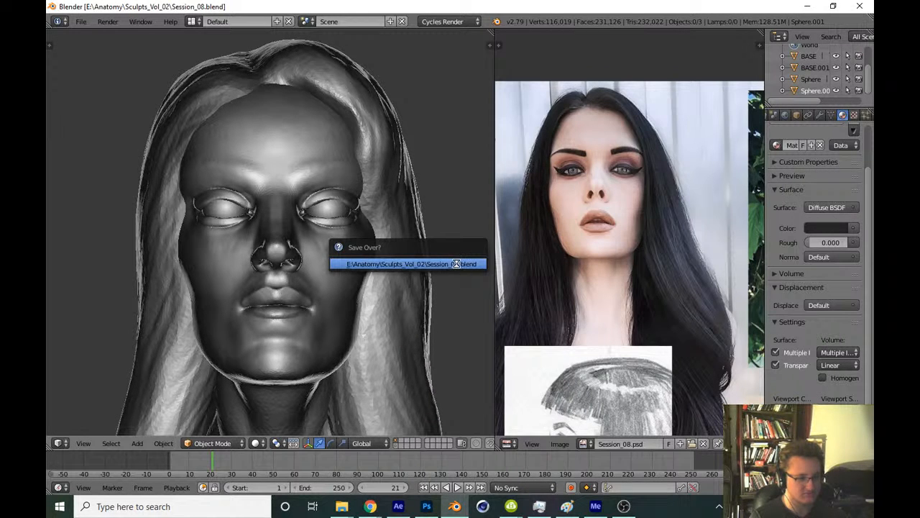
Check the face up close, fit the head back in the viewport, and save over Session_08.blend
scroll(456, 256, "up", 2)
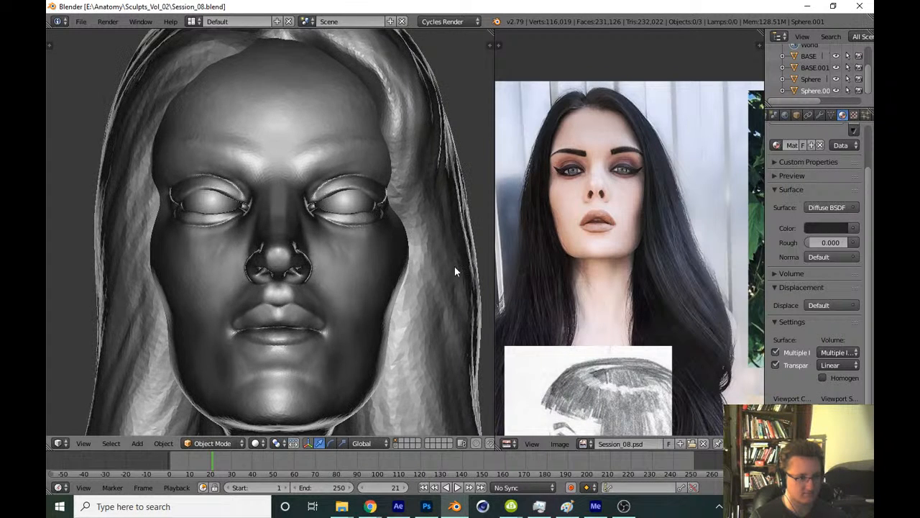
scroll(451, 277, "down", 1)
scroll(446, 296, "down", 1)
key("ctrl+s")
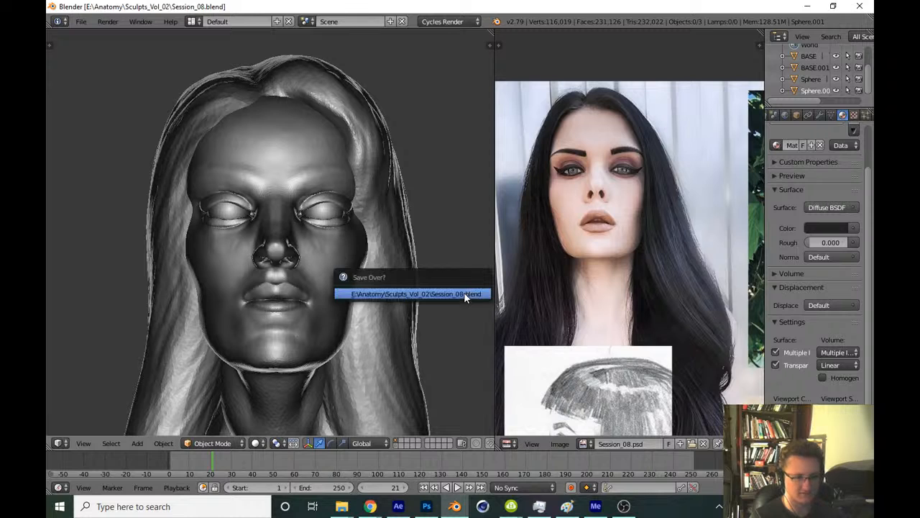
left_click(453, 271)
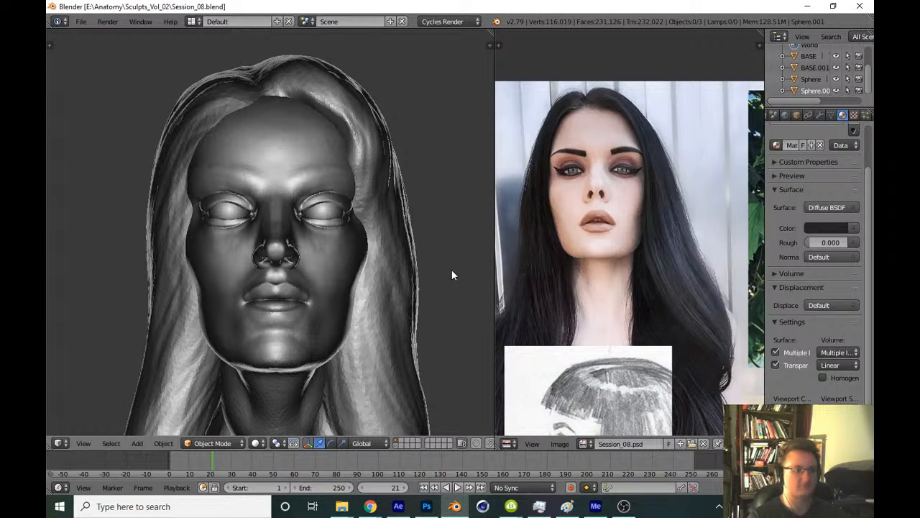
Fine-tune the framing of the head in front view and save the final state over Session_08.blend
key("ctrl+s")
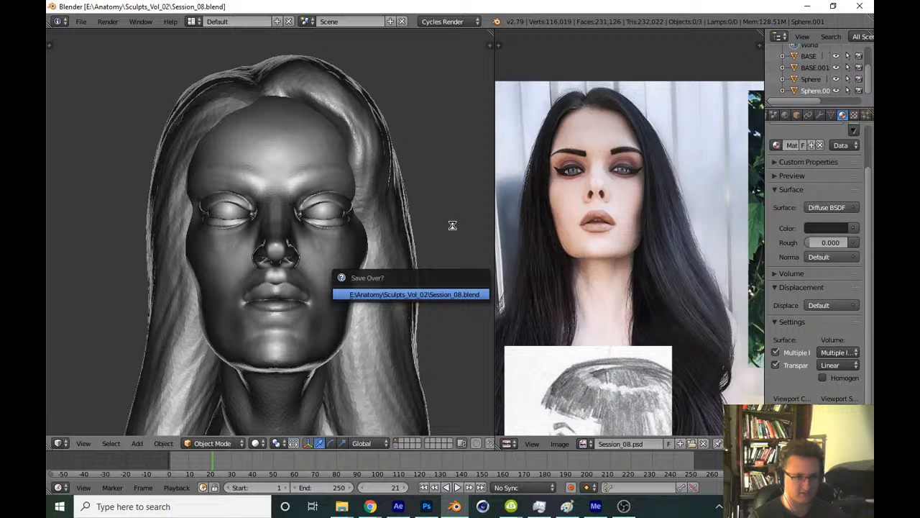
scroll(446, 247, "up", 1)
scroll(448, 254, "down", 2)
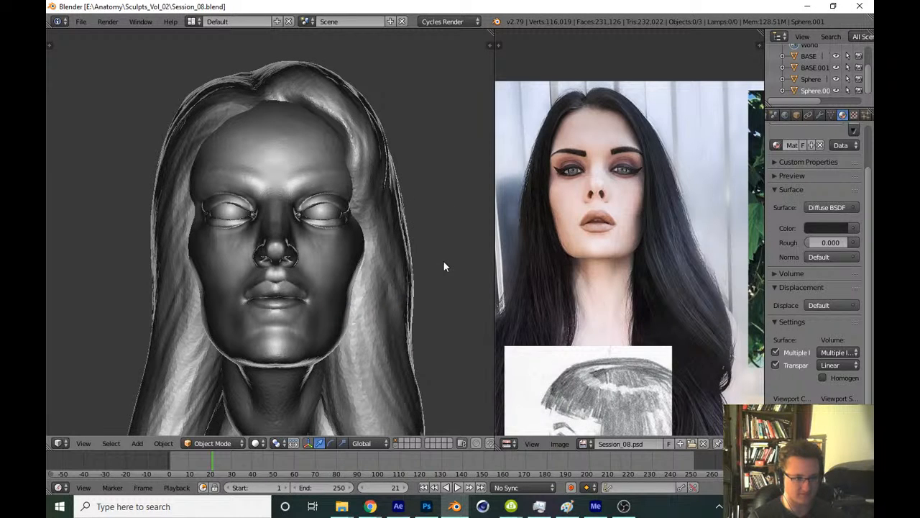
middle_click_drag(442, 263, 450, 288, "ctrl")
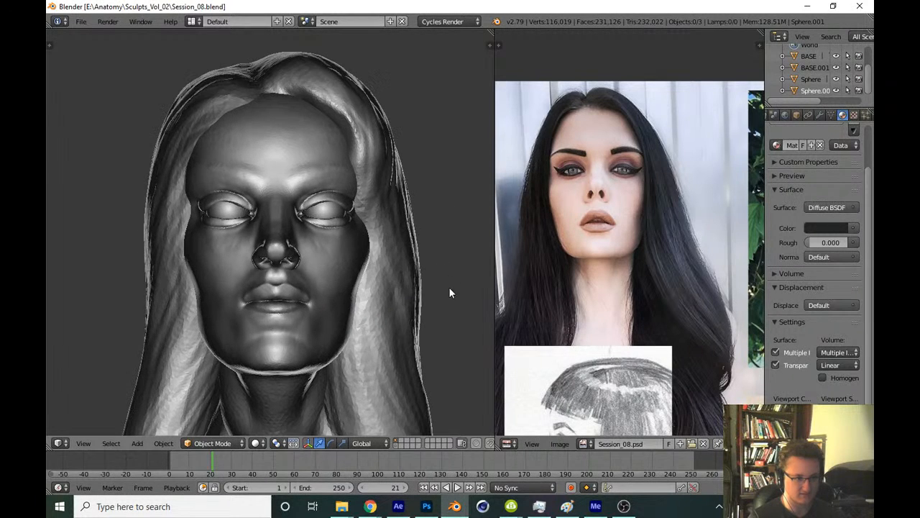
key("ctrl+s")
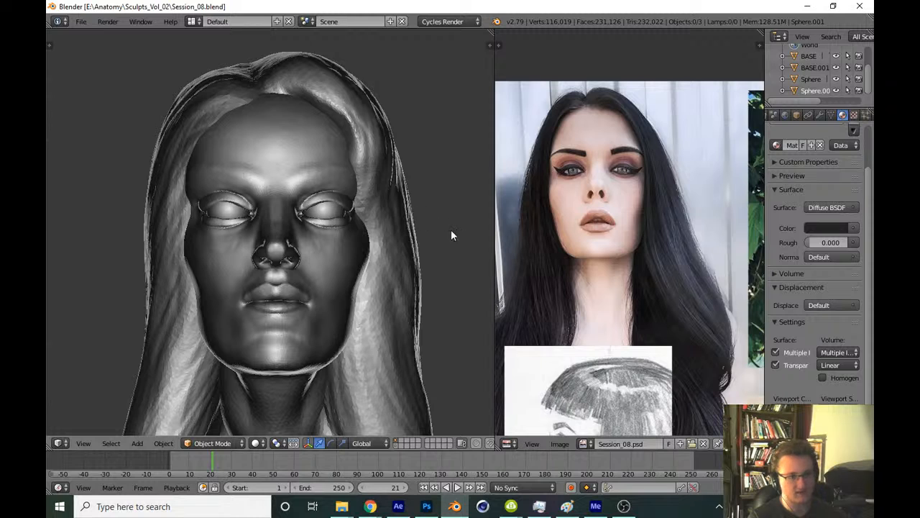
key("ctrl+s")
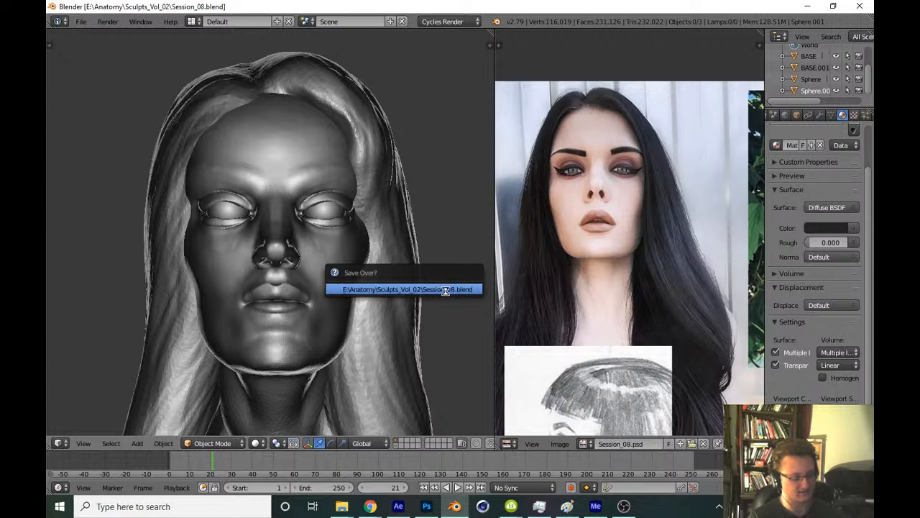
left_click(446, 288)
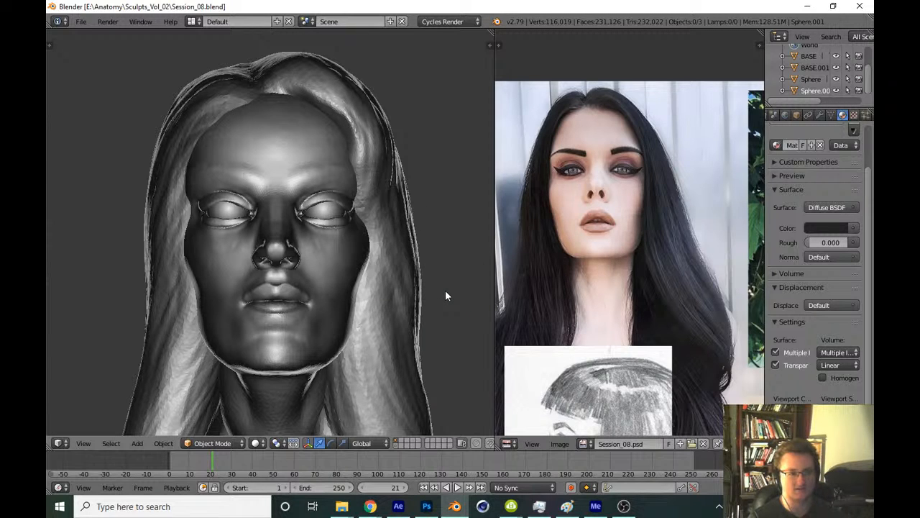